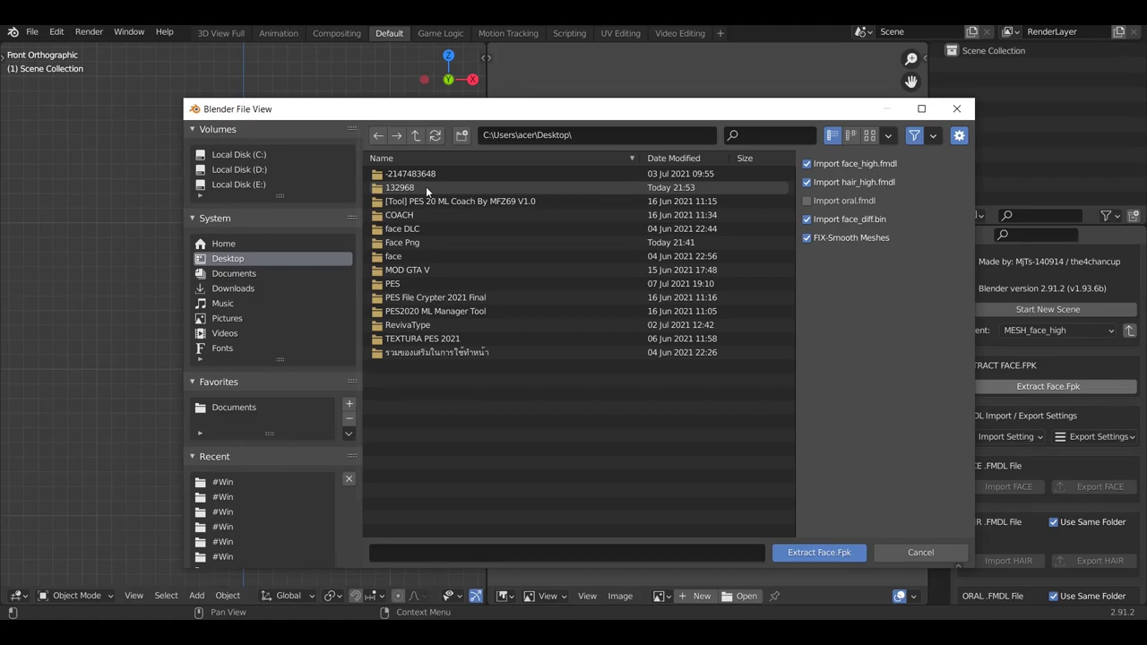
Extract face.fpk from the Desktop folder 132968\#Win, importing the face_high, hair_high and face_diff files with FIX-Smooth Meshes enabled
{"action": "double_click", "coordinate": [434, 176]}
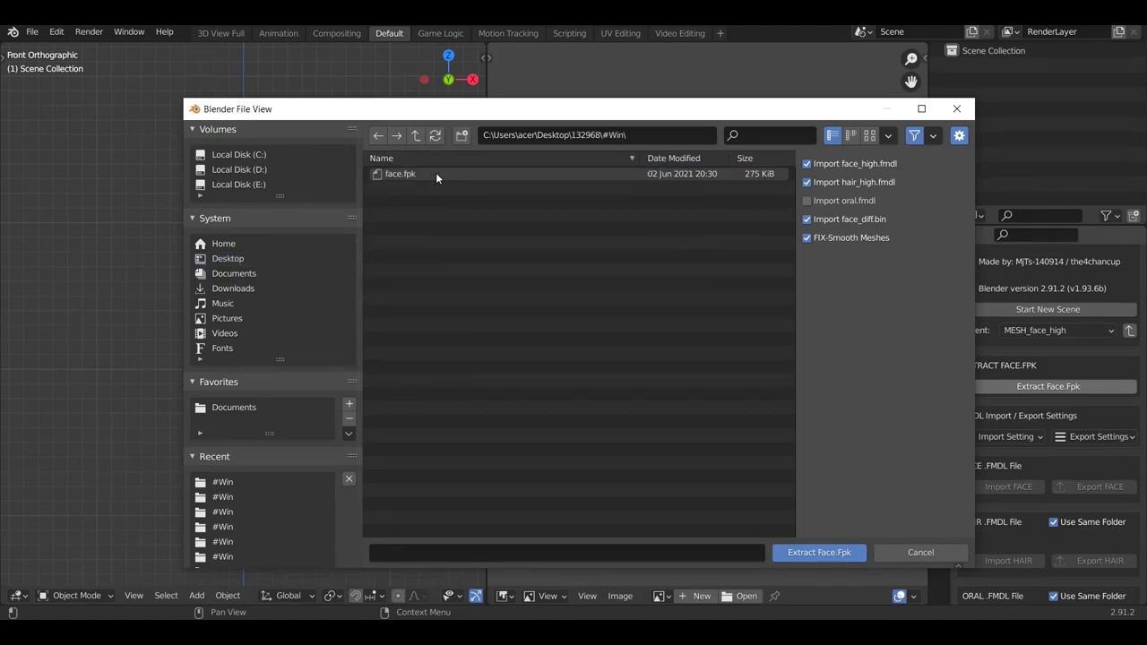
{"action": "double_click", "coordinate": [418, 177]}
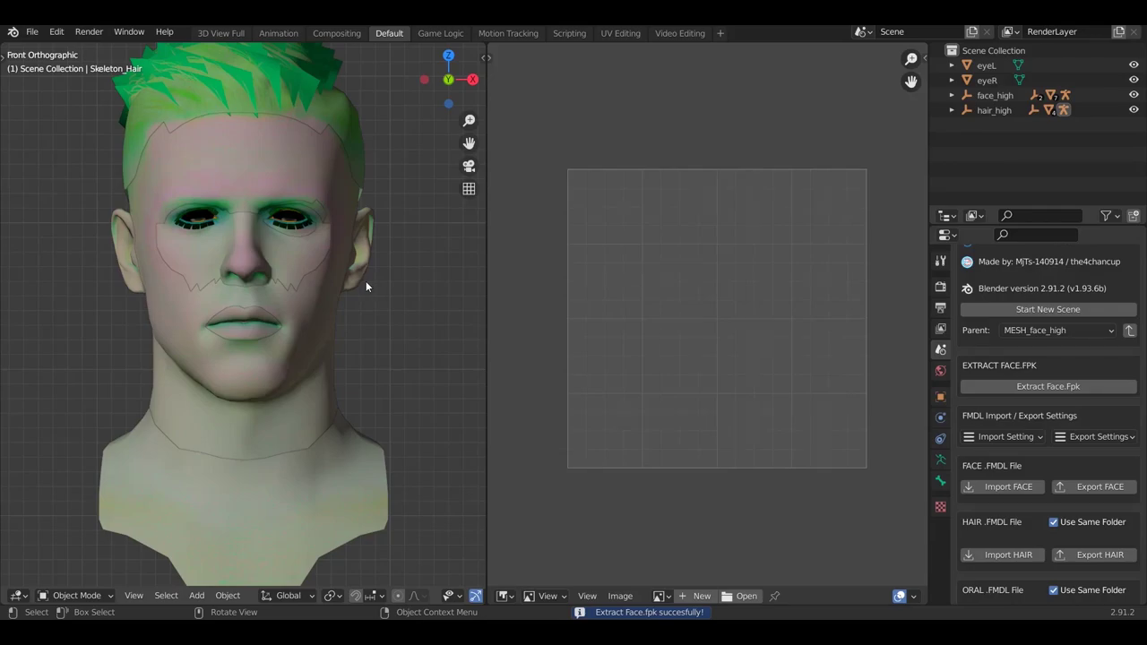
{"action": "scroll", "coordinate": [363, 281], "scroll_direction": "down", "scroll_amount": 2}
{"action": "scroll", "coordinate": [368, 304], "scroll_direction": "up", "scroll_amount": 1}
Widen the 3D viewport and switch it to Material Preview shading so the head displays with its textures
{"action": "left_click_drag", "start_coordinate": [486, 469], "coordinate": [598, 480]}
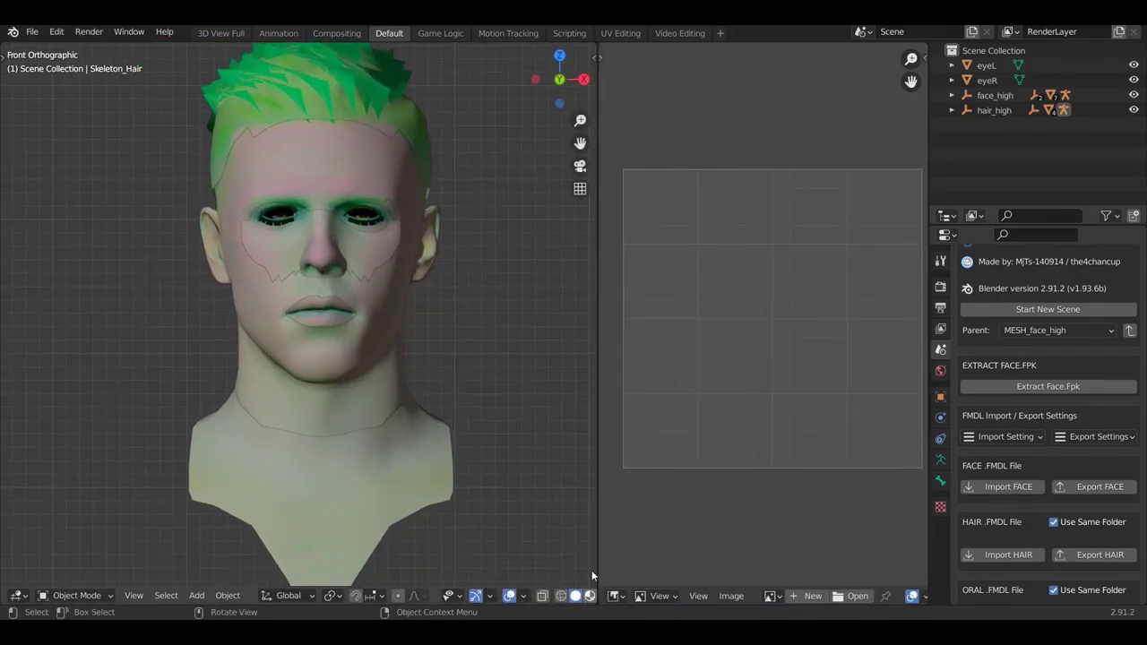
{"action": "key", "text": "z"}
{"action": "left_click_drag", "start_coordinate": [597, 466], "coordinate": [645, 468]}
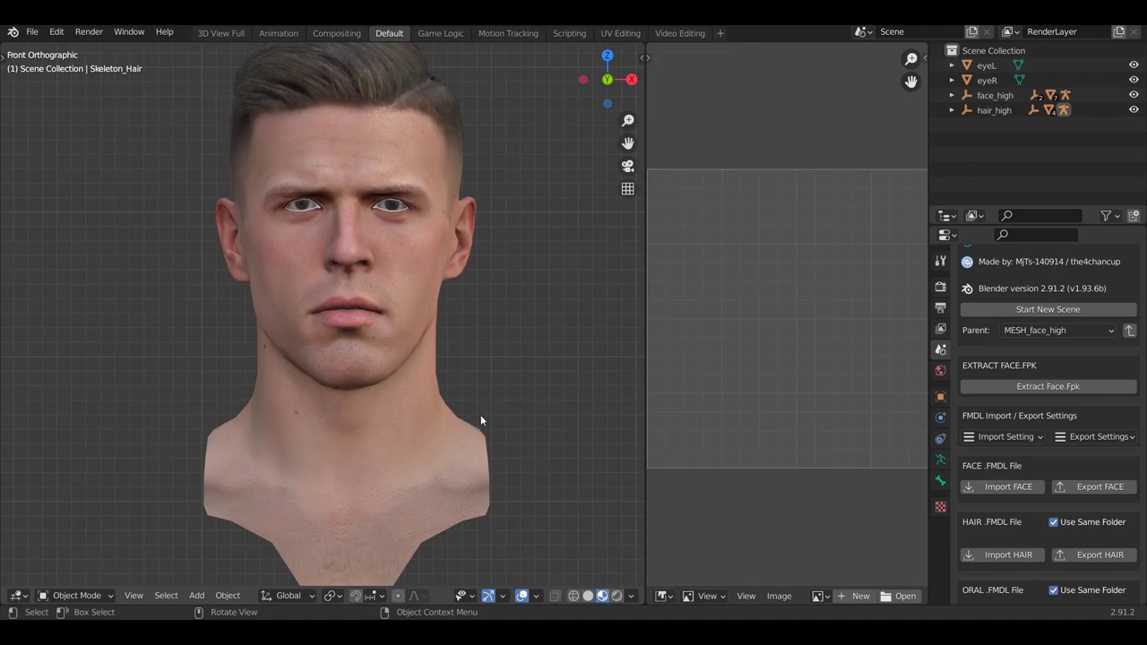
{"action": "scroll", "coordinate": [484, 394], "scroll_direction": "down", "scroll_amount": 3}
{"action": "scroll", "coordinate": [520, 448], "scroll_direction": "up", "scroll_amount": 1}
{"action": "left_click", "coordinate": [588, 596]}
{"action": "left_click", "coordinate": [602, 596]}
{"action": "scroll", "coordinate": [475, 404], "scroll_direction": "down", "scroll_amount": 2}
{"action": "scroll", "coordinate": [482, 388], "scroll_direction": "up", "scroll_amount": 2}
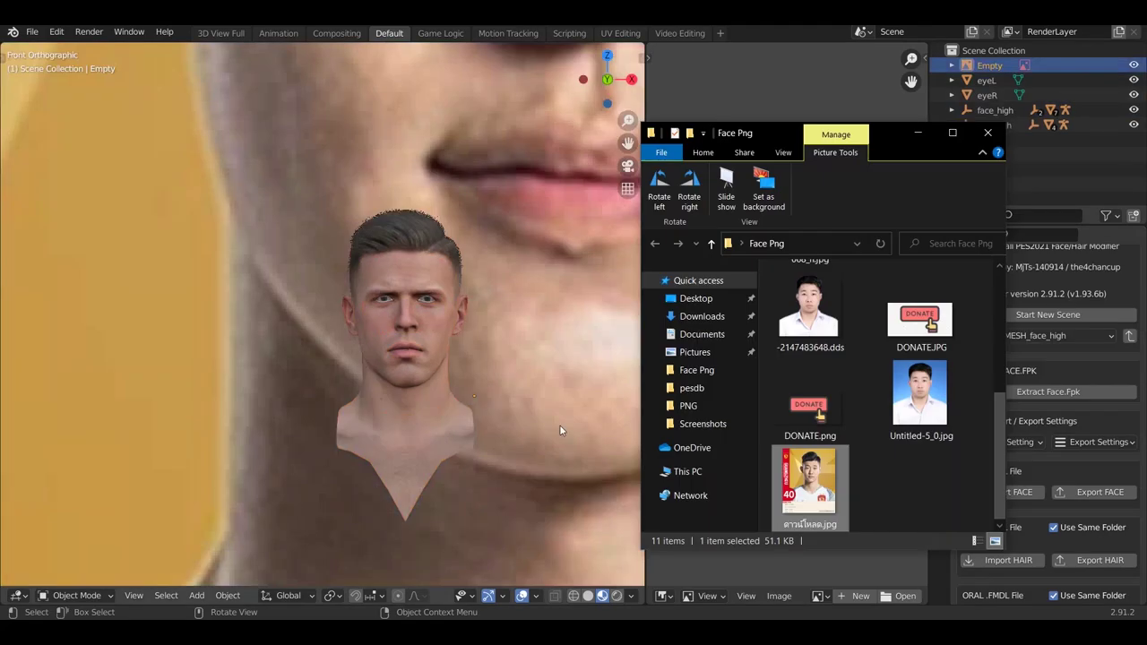
Add the number 40 player portrait ดาวน์โหลด.jpg as a reference image in the front view and scale it down
{"action": "left_click", "coordinate": [560, 431]}
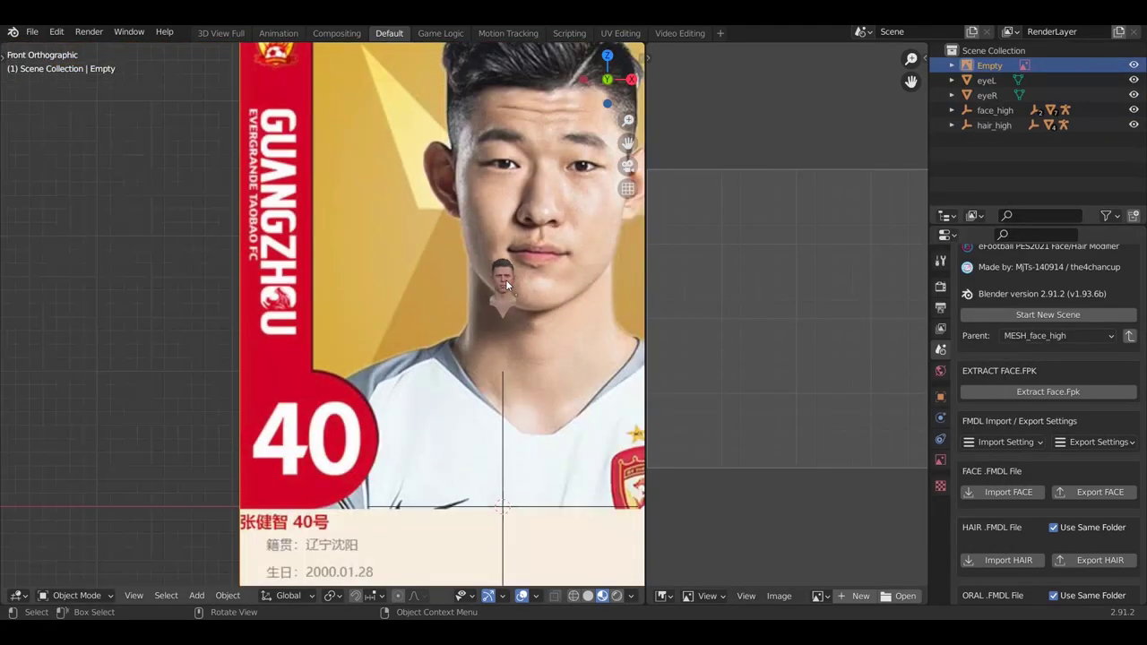
{"action": "scroll", "coordinate": [506, 280], "scroll_direction": "down", "scroll_amount": 3}
{"action": "scroll", "coordinate": [515, 276], "scroll_direction": "down", "scroll_amount": 2}
{"action": "scroll", "coordinate": [570, 254], "scroll_direction": "up", "scroll_amount": 4}
{"action": "left_click_drag", "start_coordinate": [237, 59], "coordinate": [430, 333]}
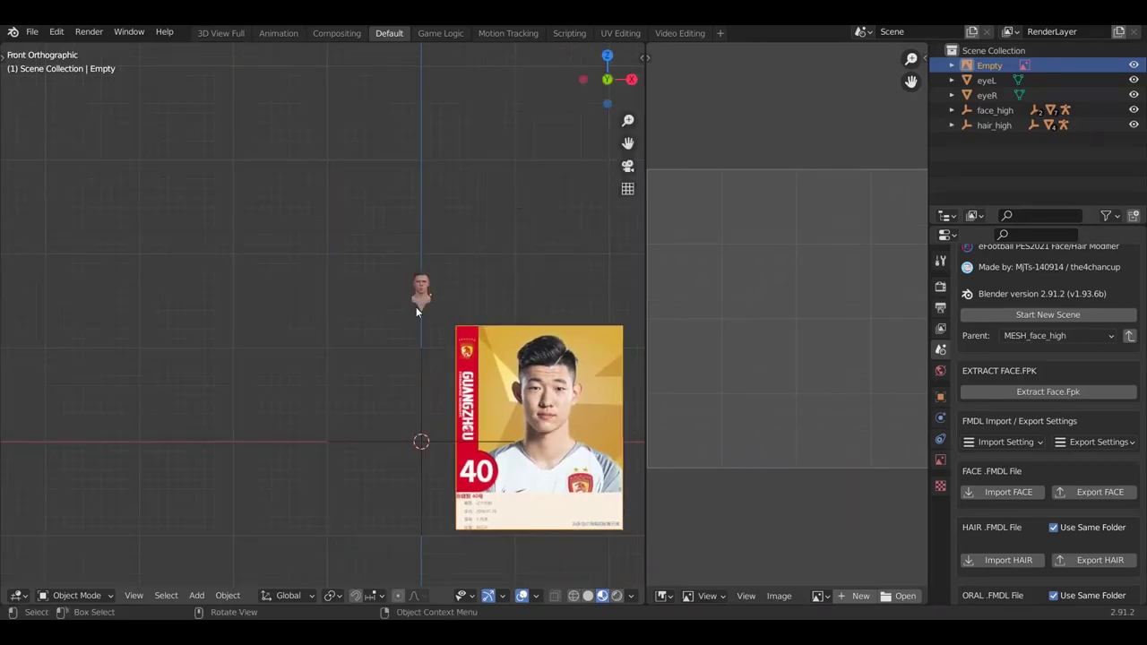
{"action": "scroll", "coordinate": [488, 376], "scroll_direction": "up", "scroll_amount": 3}
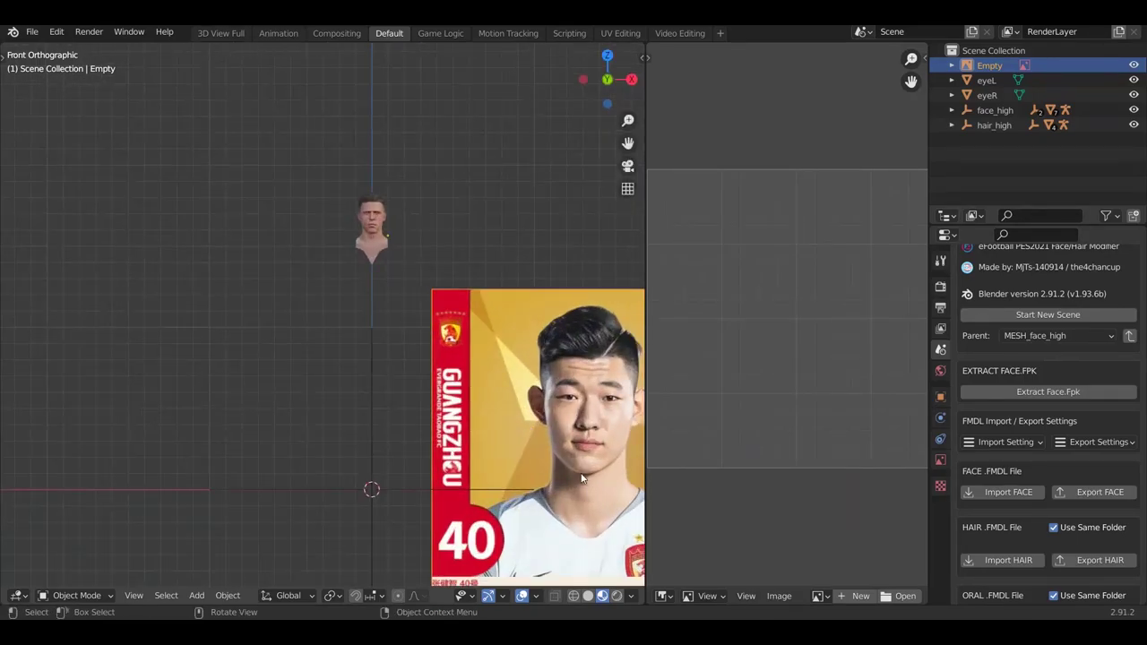
Shrink the reference portrait further and move it behind the head model so the two faces roughly overlap
{"action": "left_click_drag", "start_coordinate": [578, 468], "coordinate": [365, 300]}
{"action": "scroll", "coordinate": [348, 235], "scroll_direction": "up", "scroll_amount": 3}
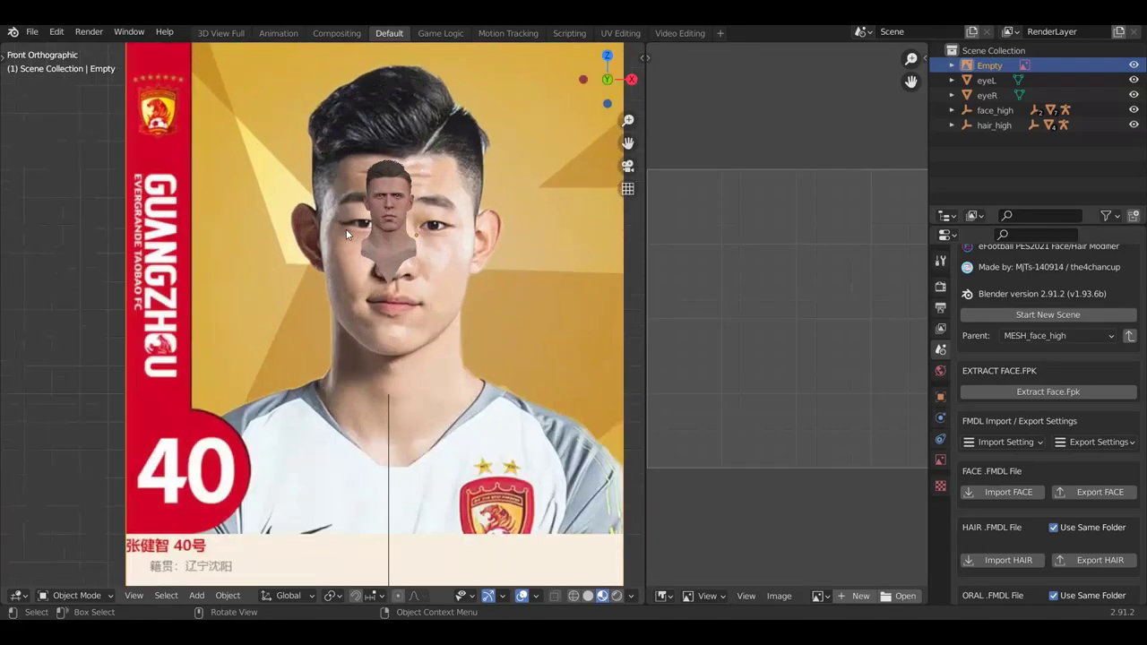
{"action": "scroll", "coordinate": [215, 120], "scroll_direction": "down", "scroll_amount": 2}
{"action": "left_click_drag", "start_coordinate": [148, 63], "coordinate": [427, 445]}
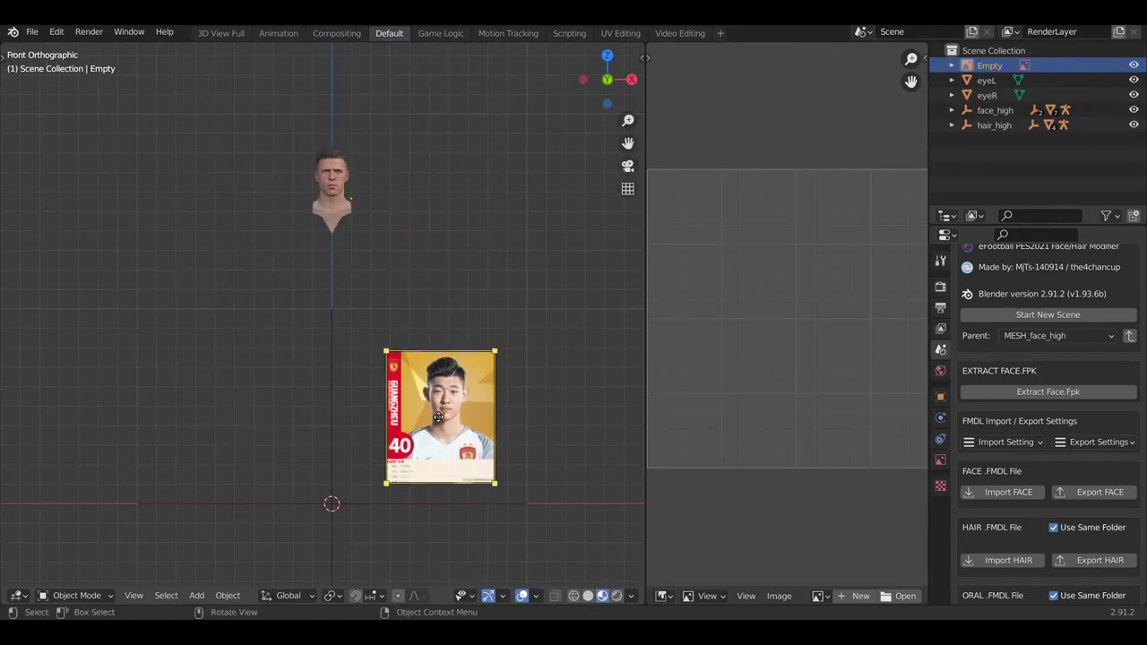
{"action": "key", "text": "g"}
{"action": "left_click", "coordinate": [328, 182]}
{"action": "scroll", "coordinate": [328, 179], "scroll_direction": "up", "scroll_amount": 6}
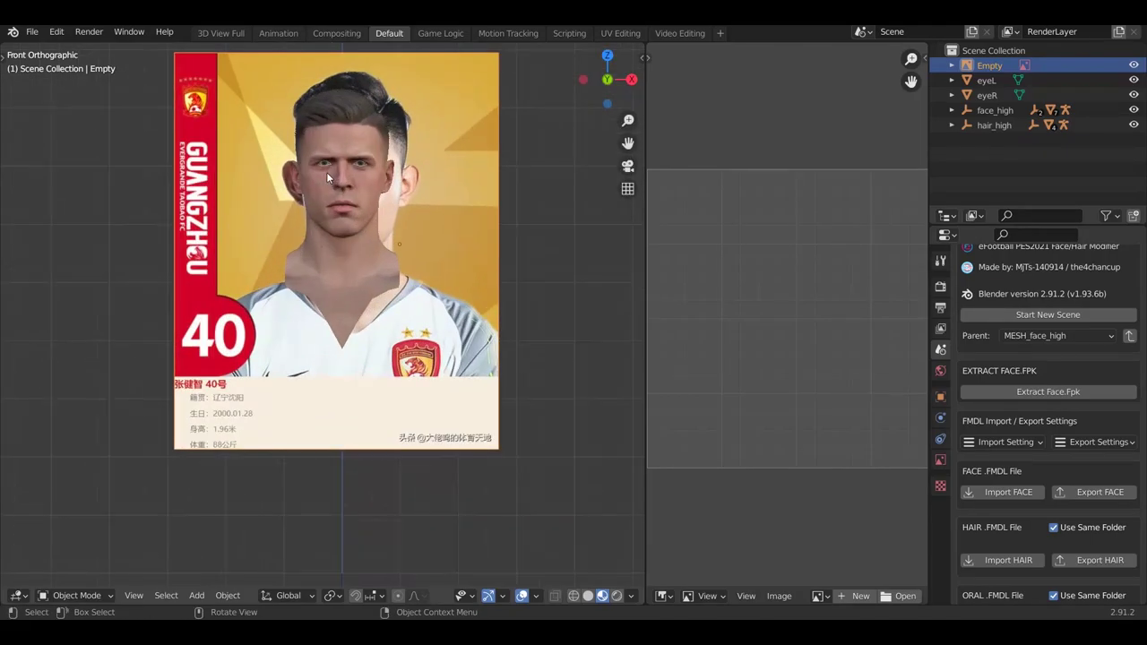
Refine the portrait's scale and position to match the outline of the model's head and ears
{"action": "left_click_drag", "start_coordinate": [527, 70], "coordinate": [453, 121]}
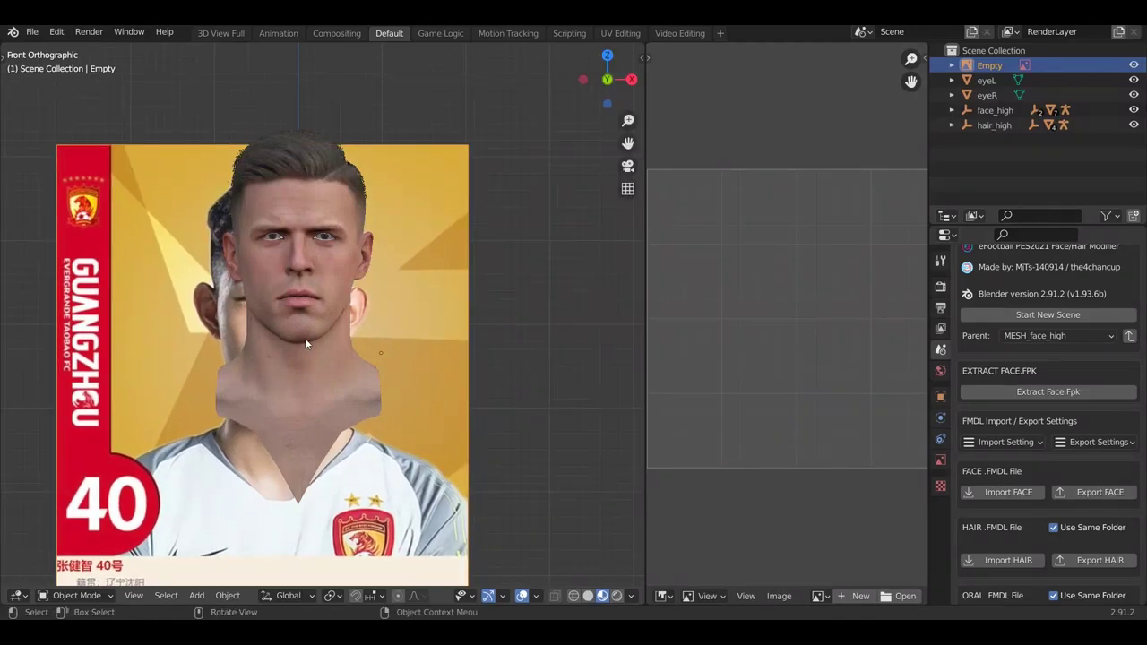
{"action": "left_click_drag", "start_coordinate": [267, 398], "coordinate": [294, 345]}
{"action": "left_click_drag", "start_coordinate": [497, 93], "coordinate": [456, 114]}
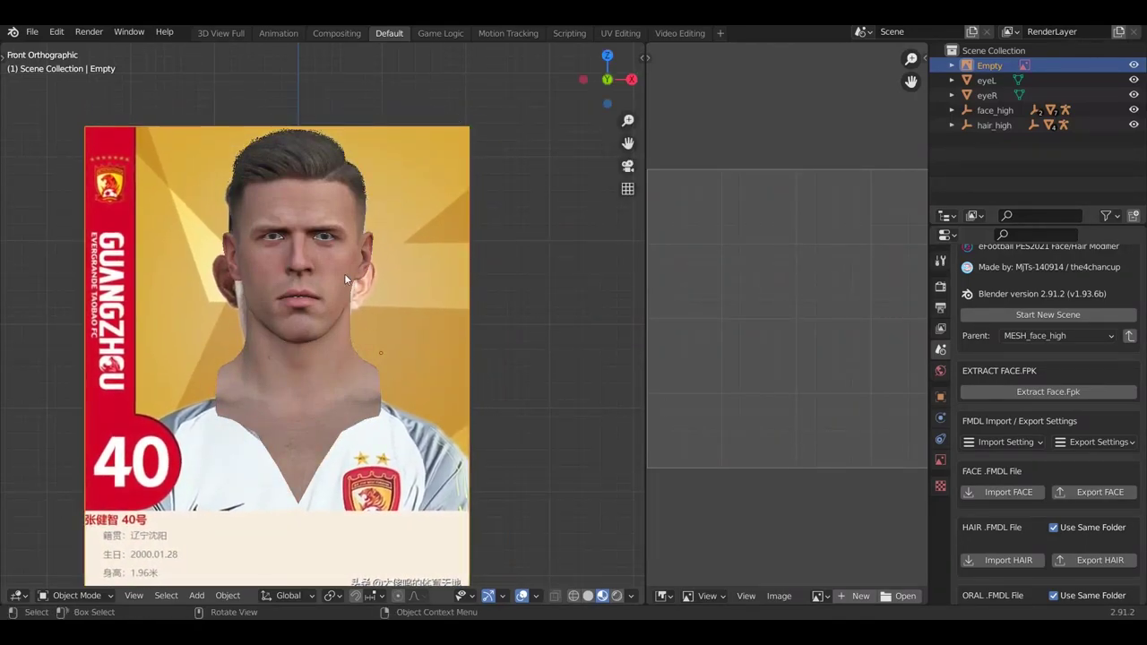
{"action": "left_click_drag", "start_coordinate": [288, 364], "coordinate": [275, 337]}
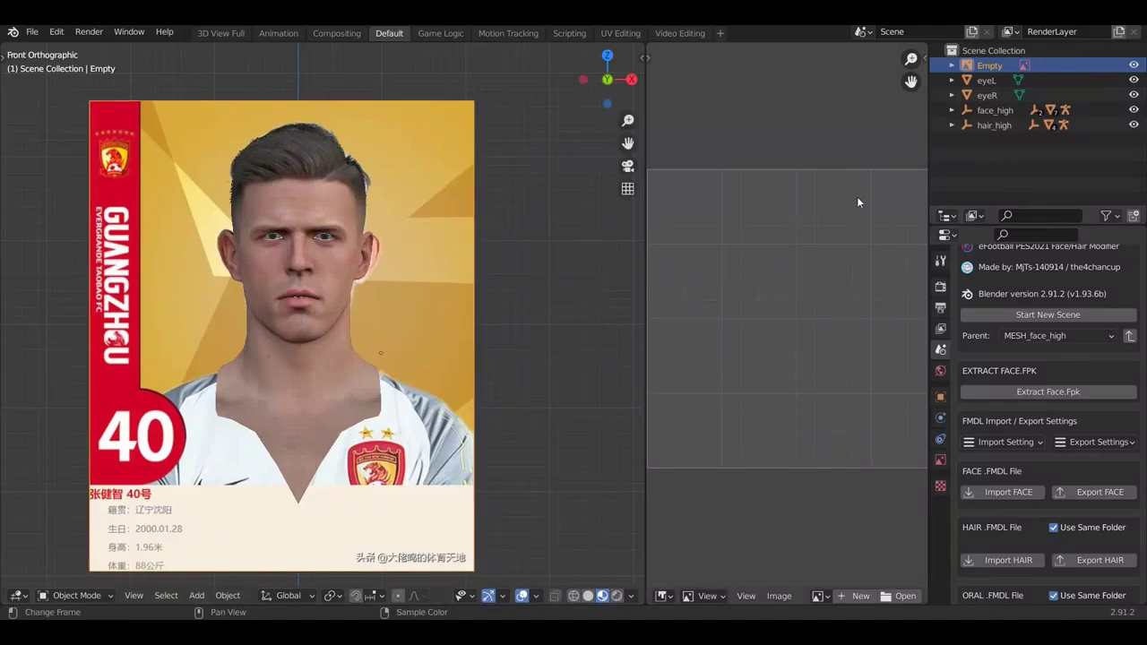
Set the reference image's depth to Front and enable transparency with an opacity of 0.295
{"action": "left_click", "coordinate": [940, 460]}
{"action": "left_click", "coordinate": [1074, 372]}
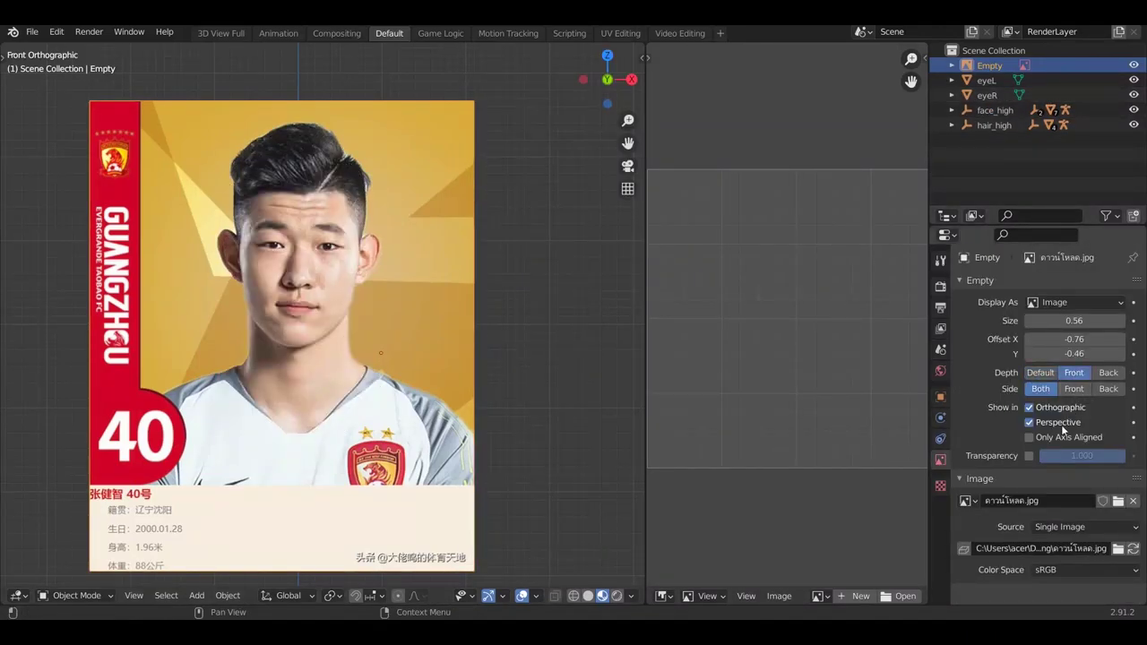
{"action": "left_click", "coordinate": [1029, 456]}
{"action": "left_click_drag", "start_coordinate": [1105, 460], "coordinate": [1044, 460]}
{"action": "scroll", "coordinate": [289, 237], "scroll_direction": "up", "scroll_amount": 3}
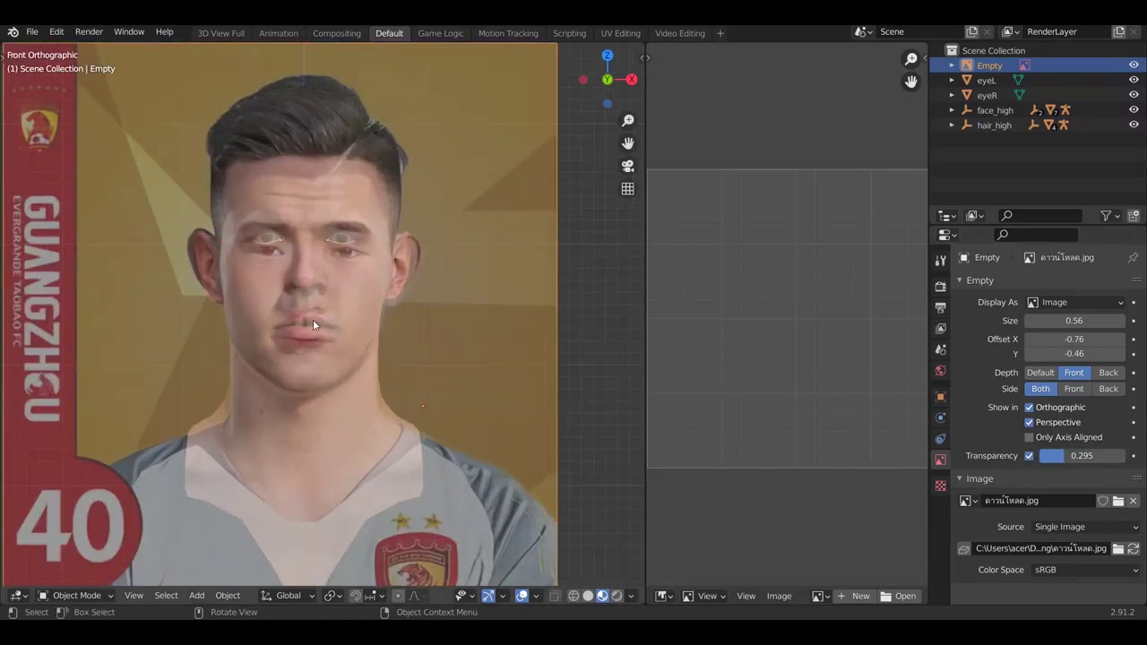
Scale the reference image to a size of 0.57 to fit the head model
{"action": "scroll", "coordinate": [316, 363], "scroll_direction": "down", "scroll_amount": 4}
{"action": "left_click", "coordinate": [481, 158]}
{"action": "key", "text": "s"}
{"action": "left_click", "coordinate": [477, 158]}
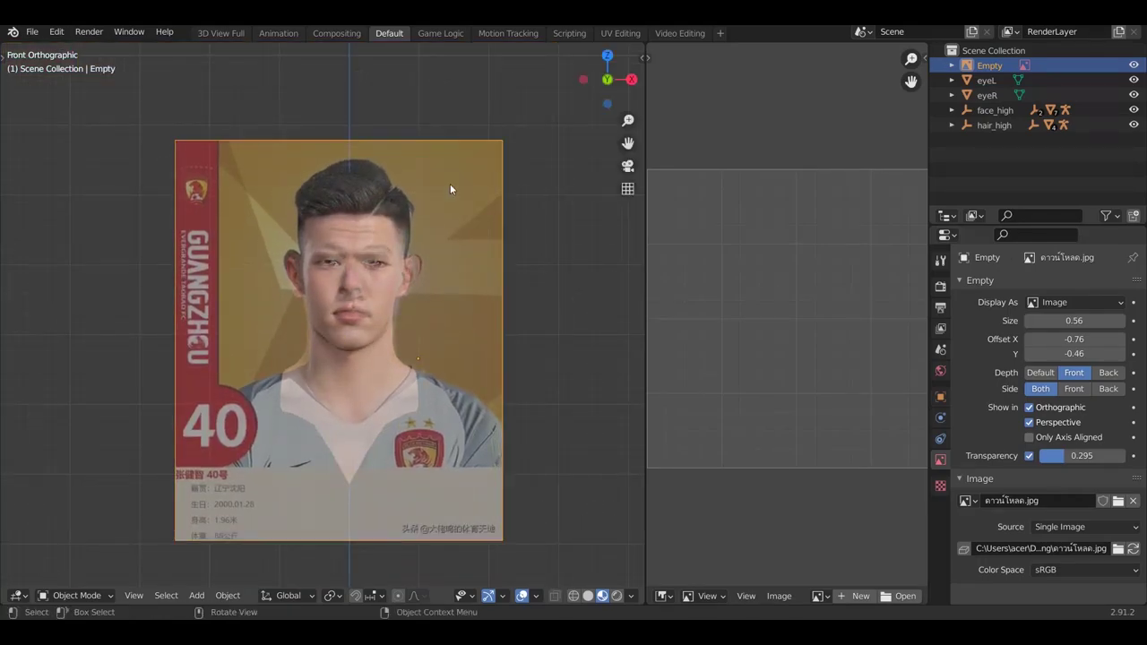
{"action": "scroll", "coordinate": [341, 320], "scroll_direction": "up", "scroll_amount": 1}
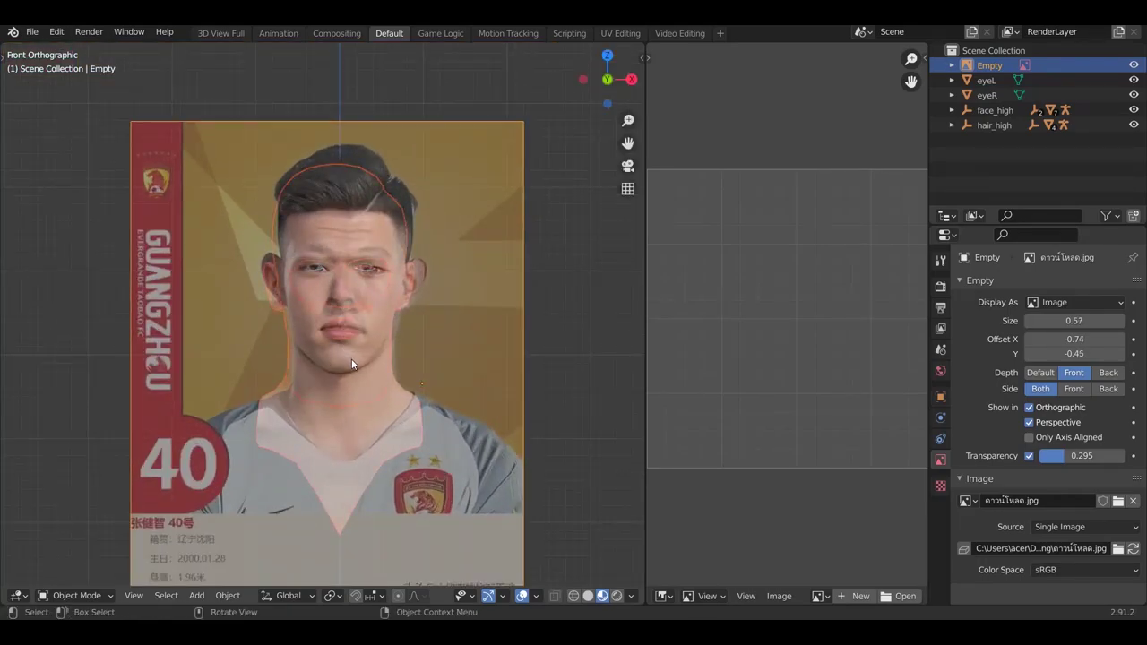
{"action": "scroll", "coordinate": [351, 359], "scroll_direction": "up", "scroll_amount": 1}
{"action": "left_click", "coordinate": [570, 342]}
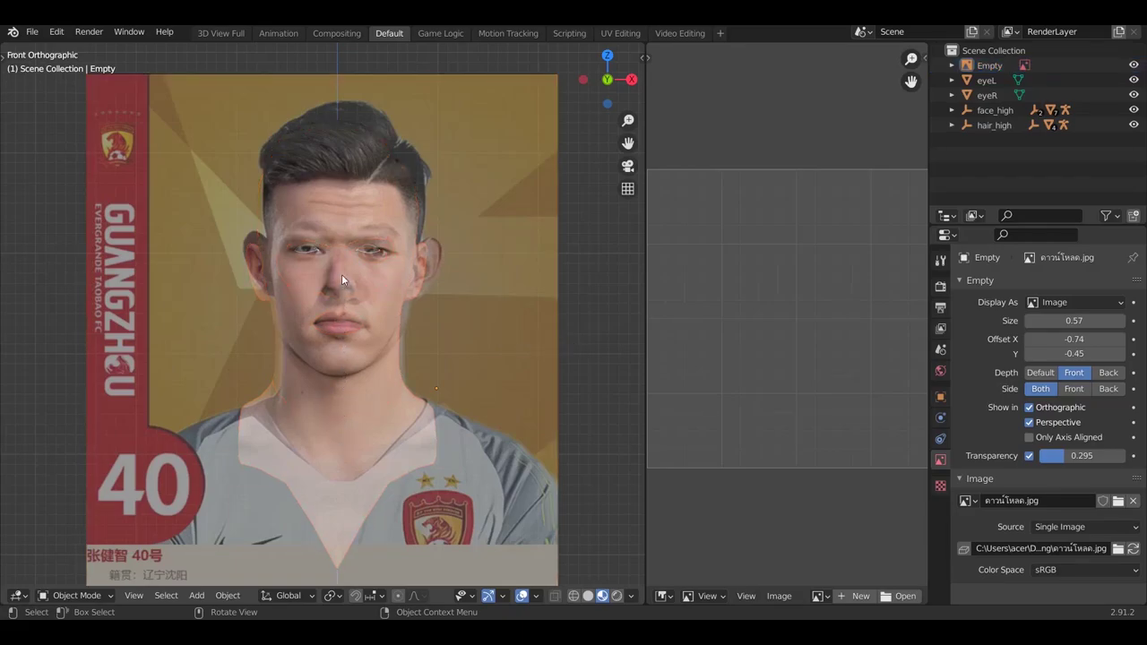
{"action": "left_click", "coordinate": [197, 420]}
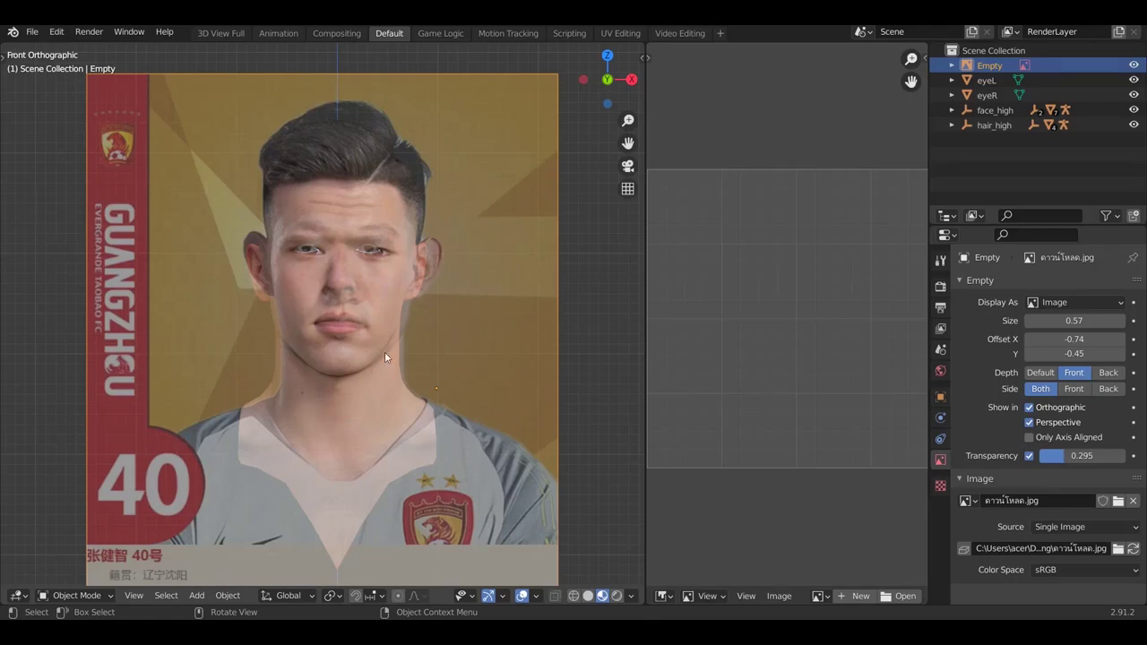
Nudge the translucent portrait to line up its eyes, nose and mouth with the model's face
{"action": "scroll", "coordinate": [350, 491], "scroll_direction": "down", "scroll_amount": 3}
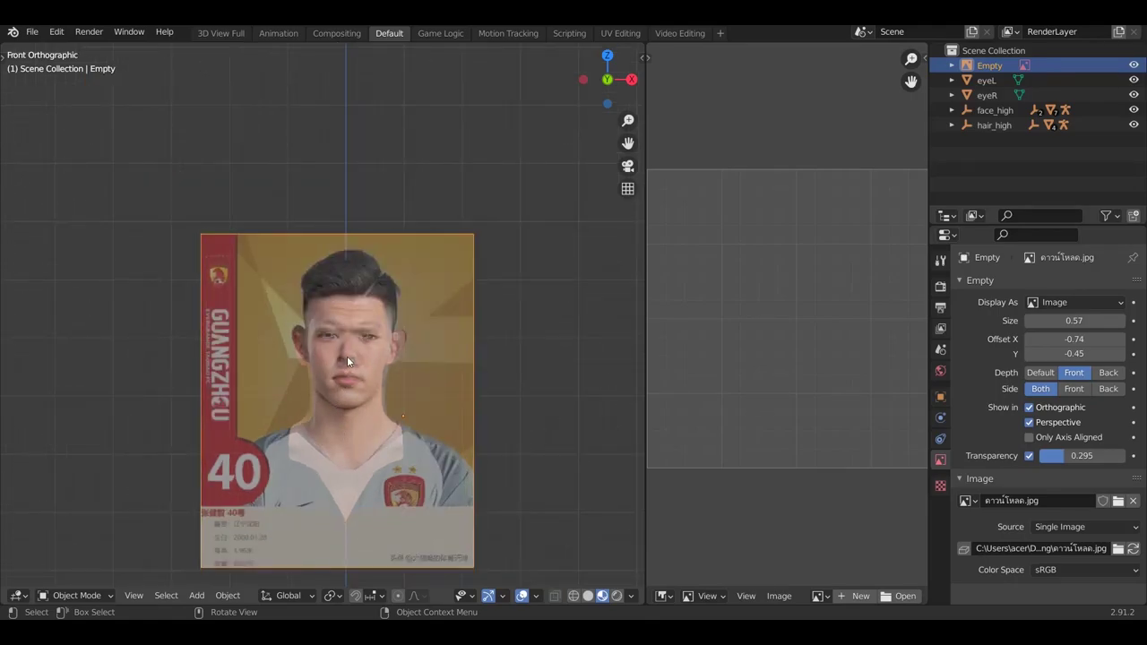
{"action": "scroll", "coordinate": [339, 401], "scroll_direction": "up", "scroll_amount": 2}
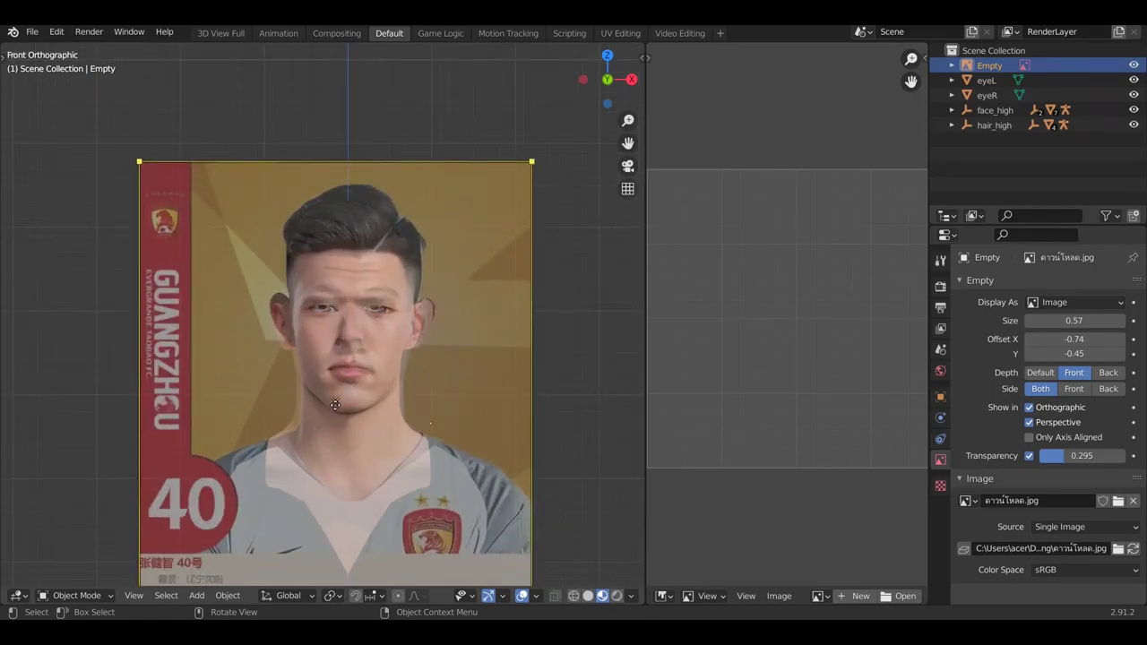
{"action": "key", "text": "g"}
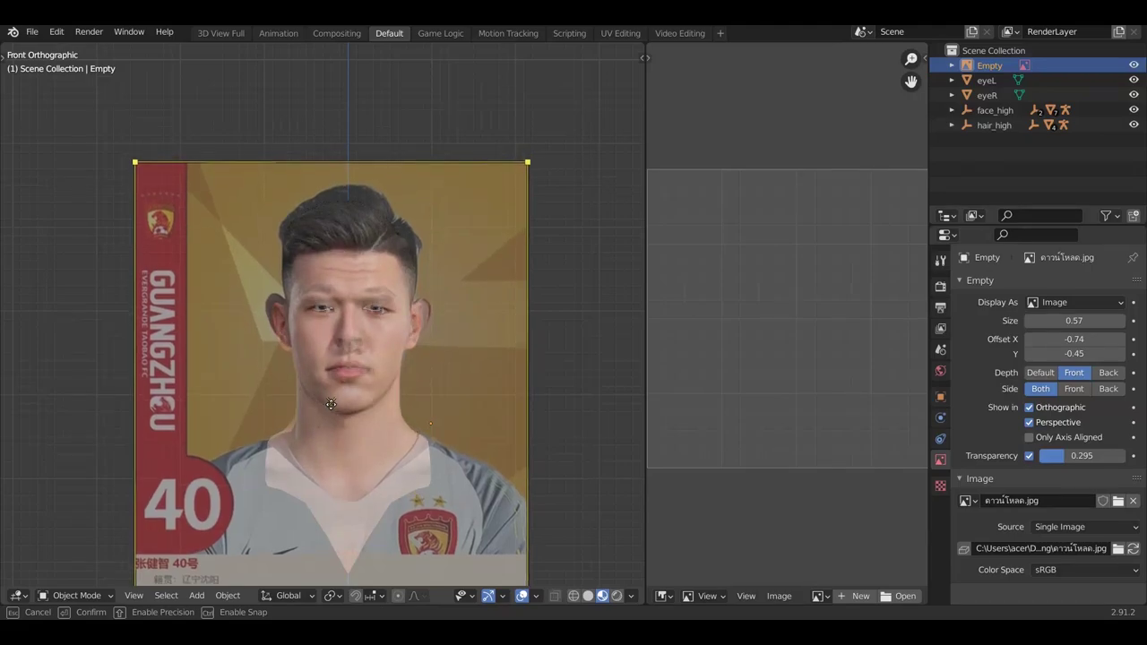
{"action": "left_click", "coordinate": [329, 401]}
{"action": "scroll", "coordinate": [342, 392], "scroll_direction": "up", "scroll_amount": 3}
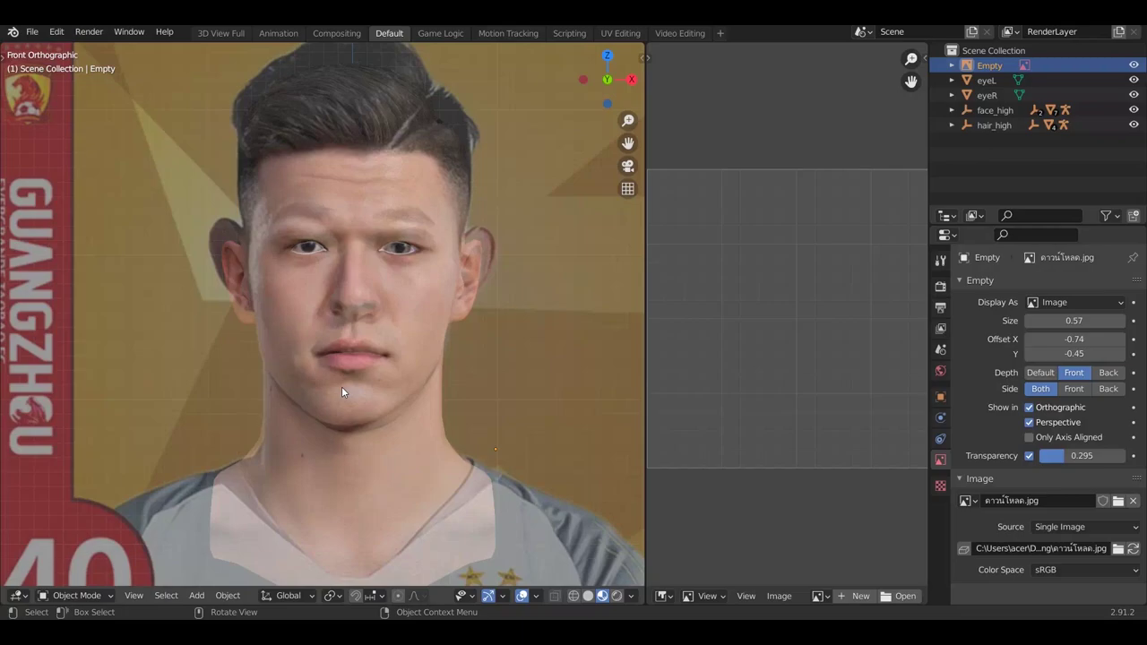
{"action": "scroll", "coordinate": [341, 392], "scroll_direction": "up", "scroll_amount": 2}
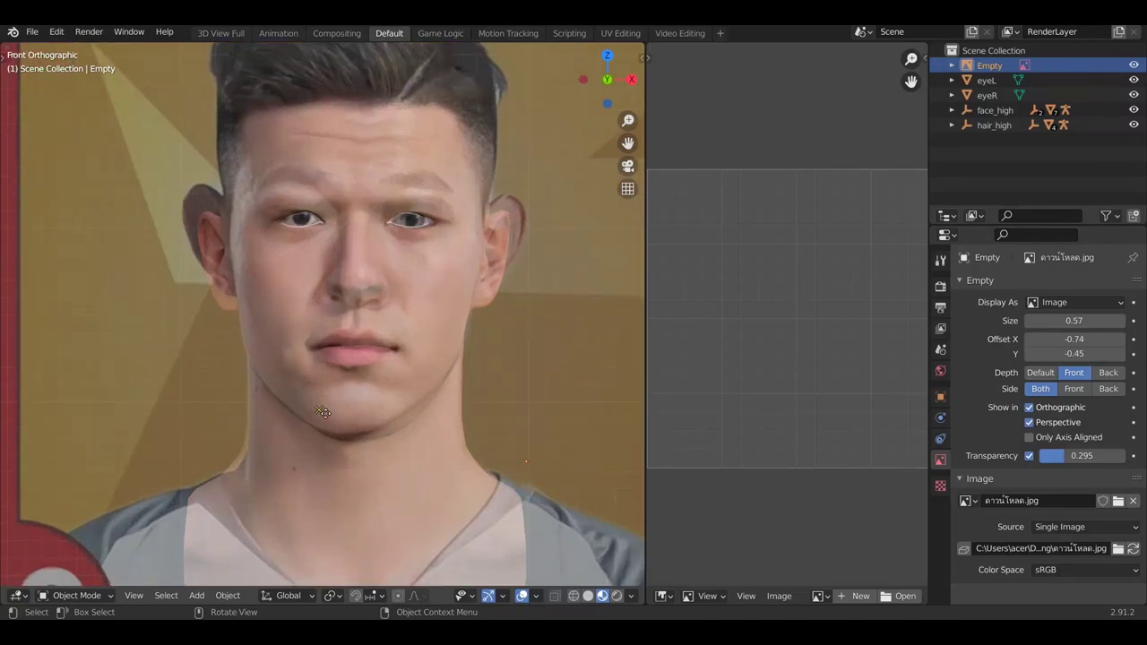
{"action": "key", "text": "g"}
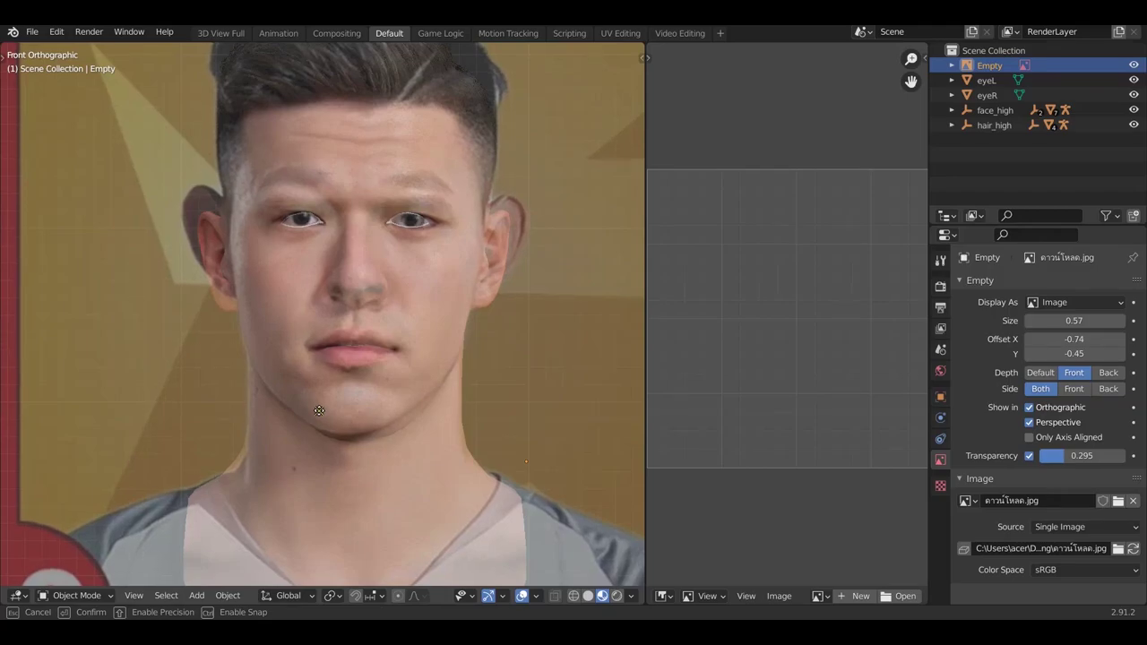
{"action": "left_click", "coordinate": [319, 411]}
Fine-tune the portrait to a size of 0.56, reposition it over the face, and set its opacity to 1.000
{"action": "scroll", "coordinate": [349, 376], "scroll_direction": "down", "scroll_amount": 3}
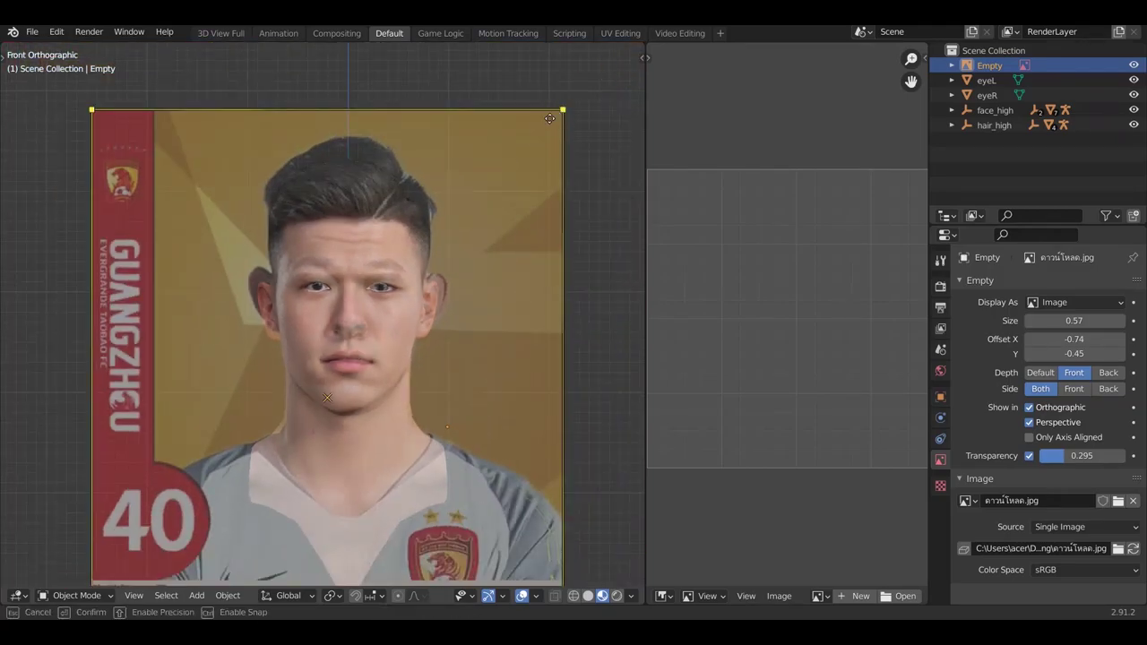
{"action": "scroll", "coordinate": [383, 311], "scroll_direction": "up", "scroll_amount": 1}
{"action": "scroll", "coordinate": [384, 311], "scroll_direction": "up", "scroll_amount": 1}
{"action": "key", "text": "g"}
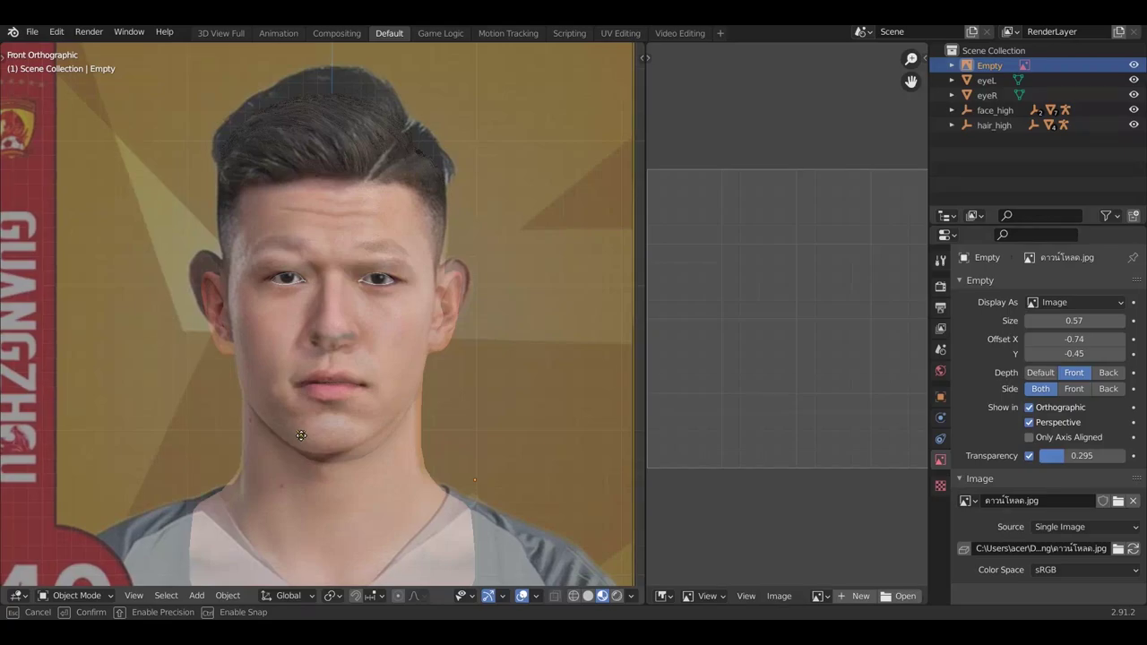
{"action": "left_click", "coordinate": [301, 436]}
{"action": "scroll", "coordinate": [295, 435], "scroll_direction": "down", "scroll_amount": 5}
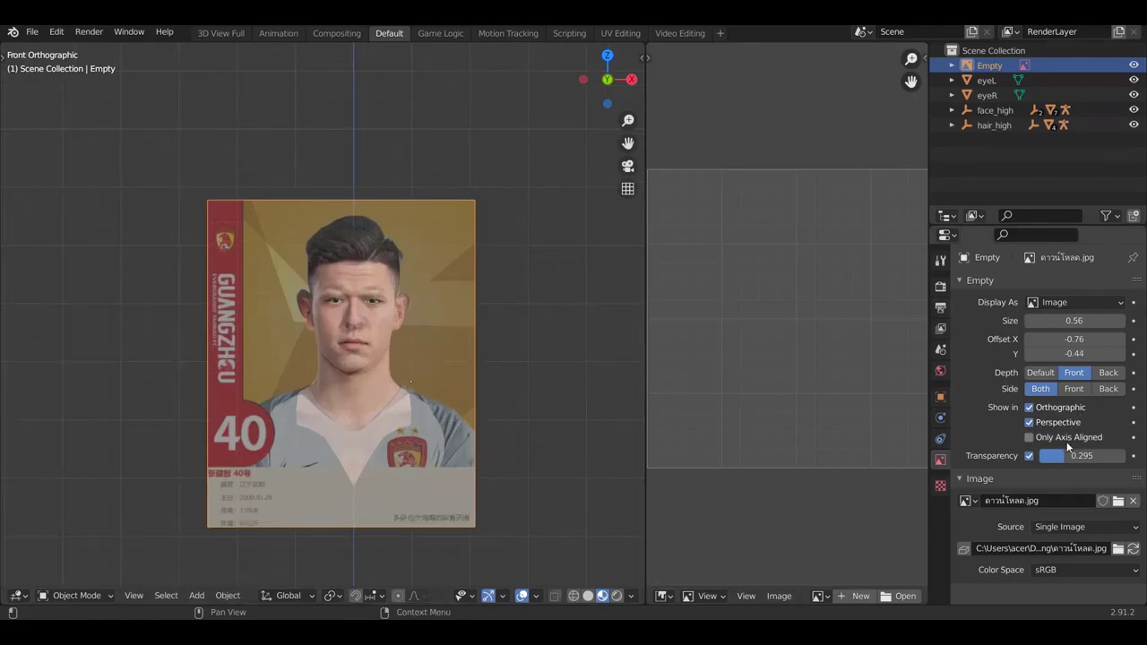
{"action": "left_click_drag", "start_coordinate": [1068, 453], "coordinate": [1142, 439]}
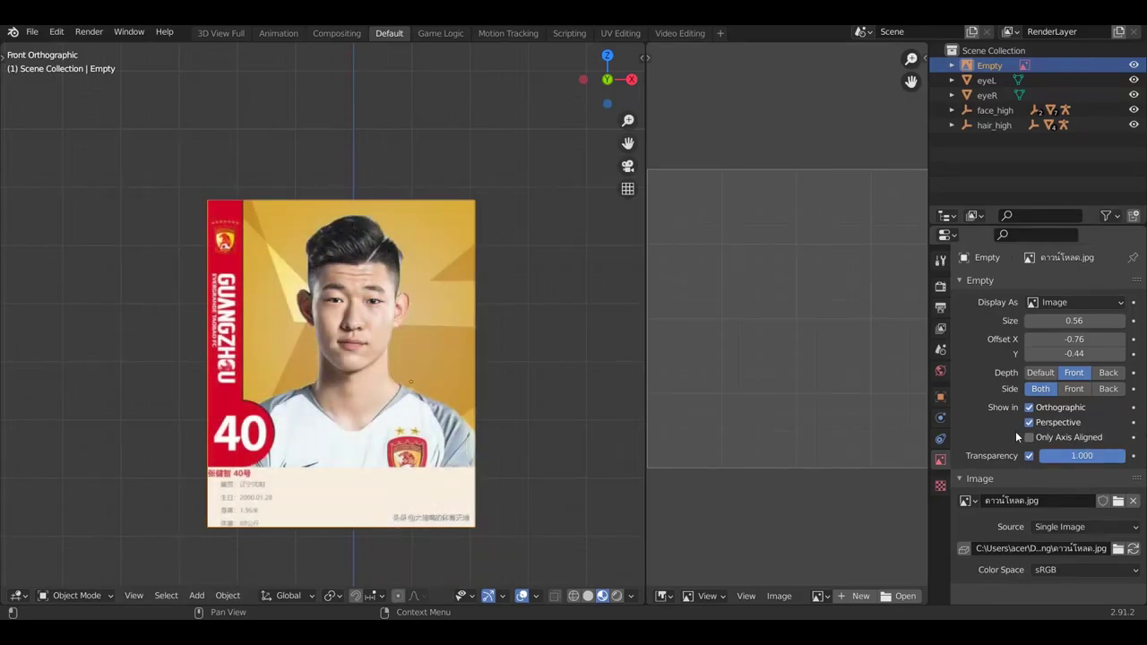
{"action": "left_click", "coordinate": [993, 110]}
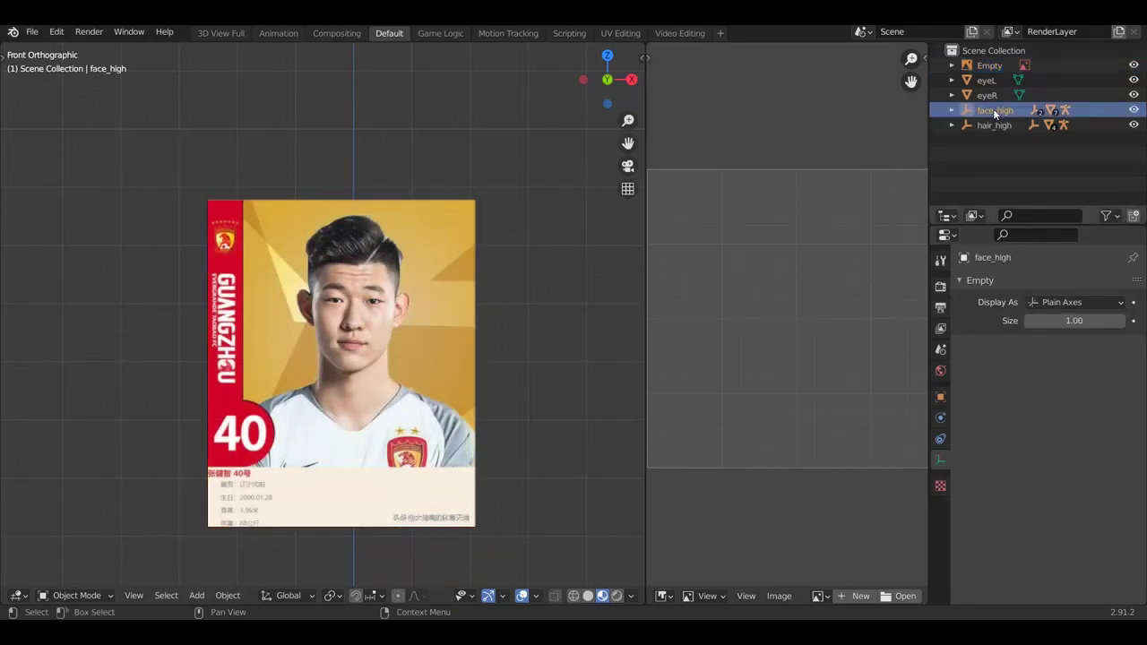
{"action": "scroll", "coordinate": [387, 334], "scroll_direction": "up", "scroll_amount": 1}
{"action": "key", "text": "a"}
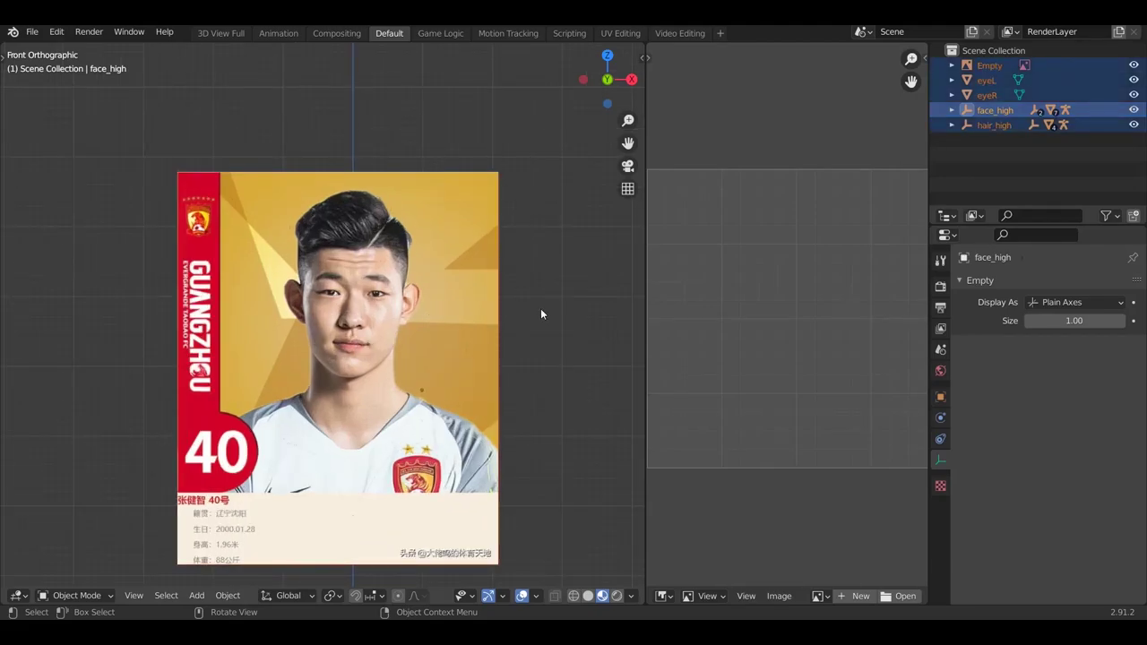
{"action": "key", "text": "alt+a"}
{"action": "left_click_drag", "start_coordinate": [213, 107], "coordinate": [488, 511]}
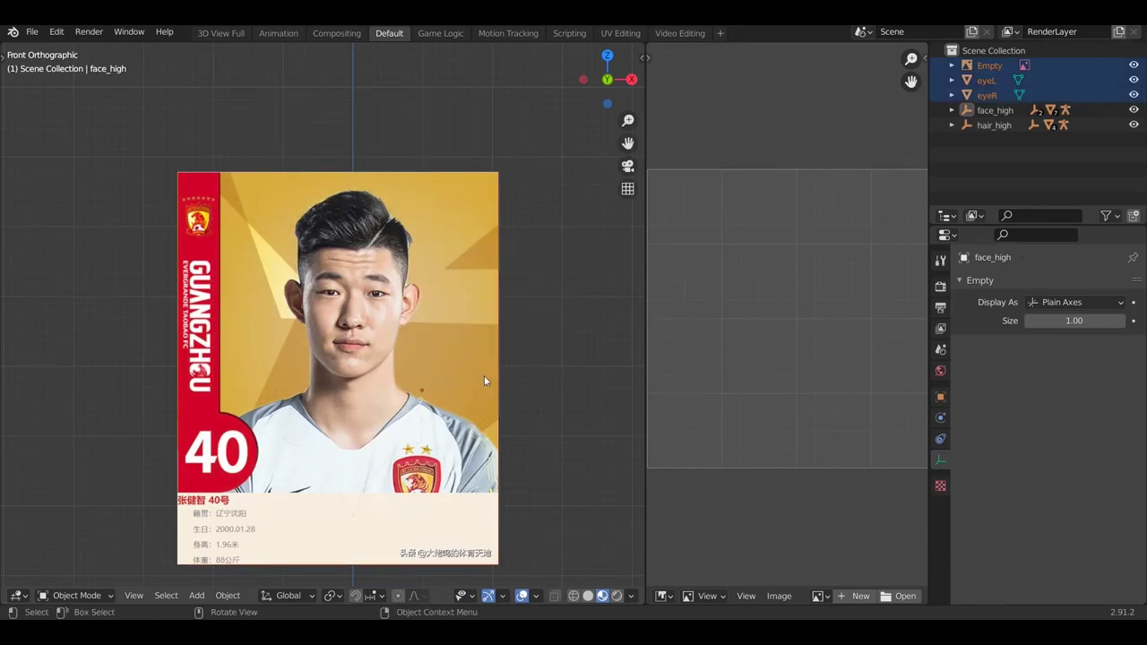
{"action": "key", "text": "alt+a"}
Expand the face_high hierarchy and select the meshes mesh_id_face_0 through mesh_id_face_3
{"action": "left_click", "coordinate": [952, 109]}
{"action": "left_click", "coordinate": [952, 167]}
{"action": "left_click", "coordinate": [966, 124]}
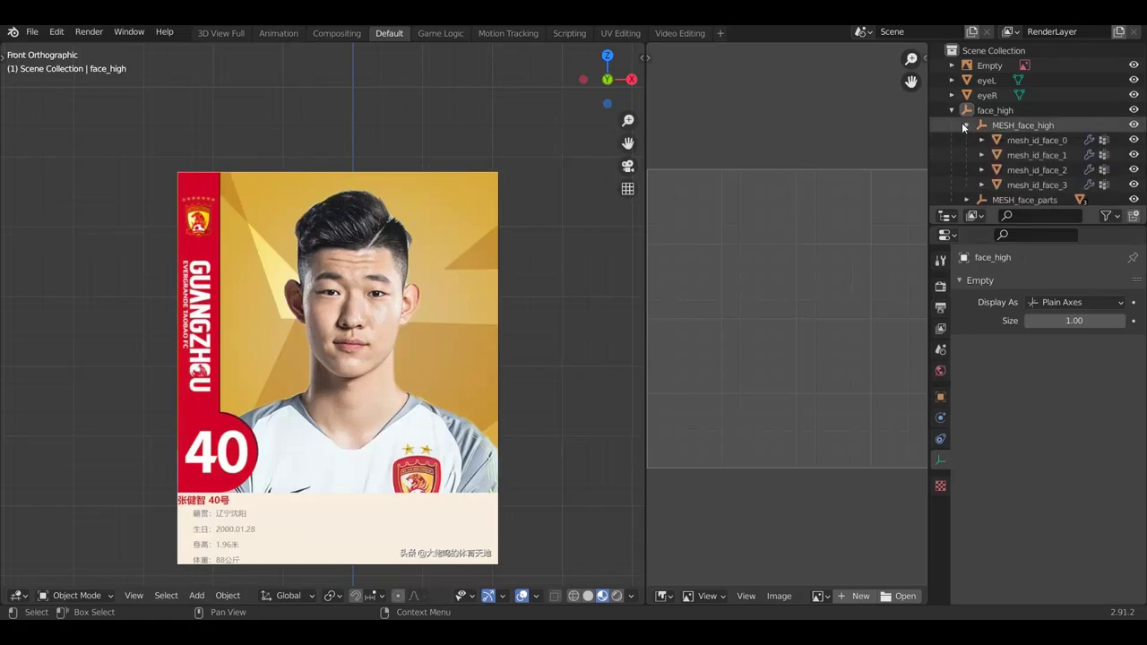
{"action": "scroll", "coordinate": [1037, 133], "scroll_direction": "down", "scroll_amount": 2}
{"action": "left_click", "coordinate": [1059, 93]}
{"action": "left_click", "coordinate": [1052, 121], "text": "shift"}
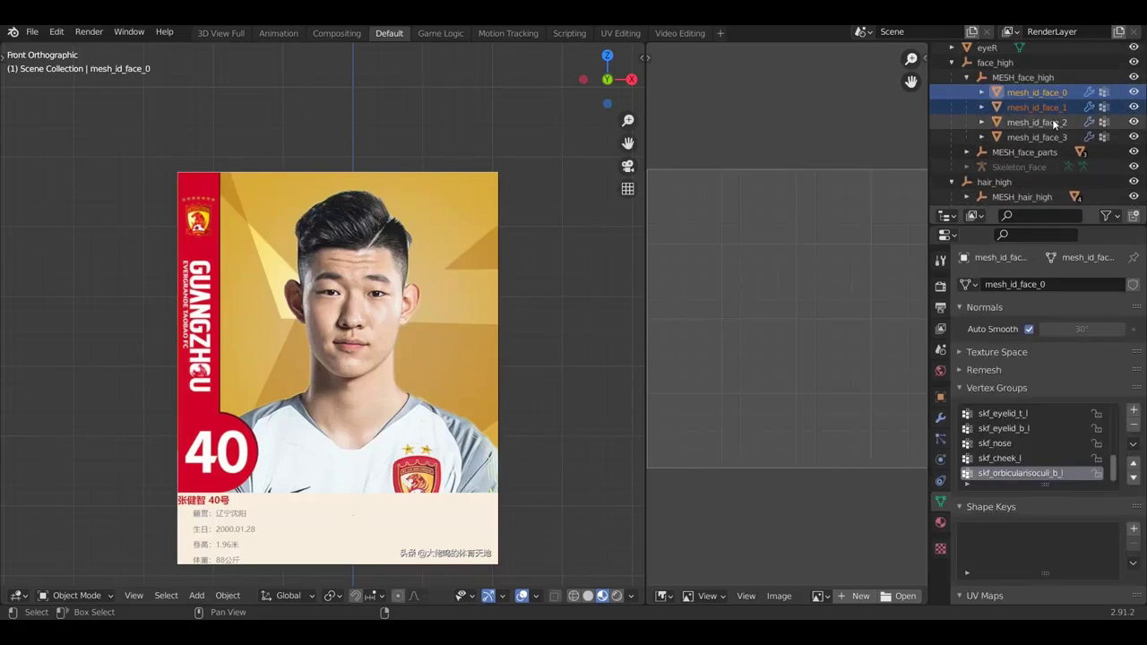
{"action": "left_click", "coordinate": [1052, 133], "text": "shift"}
Expand MESH_face_parts and add its three meshes, through mesh_id_face_6, to the selection
{"action": "scroll", "coordinate": [1040, 130], "scroll_direction": "down", "scroll_amount": 1}
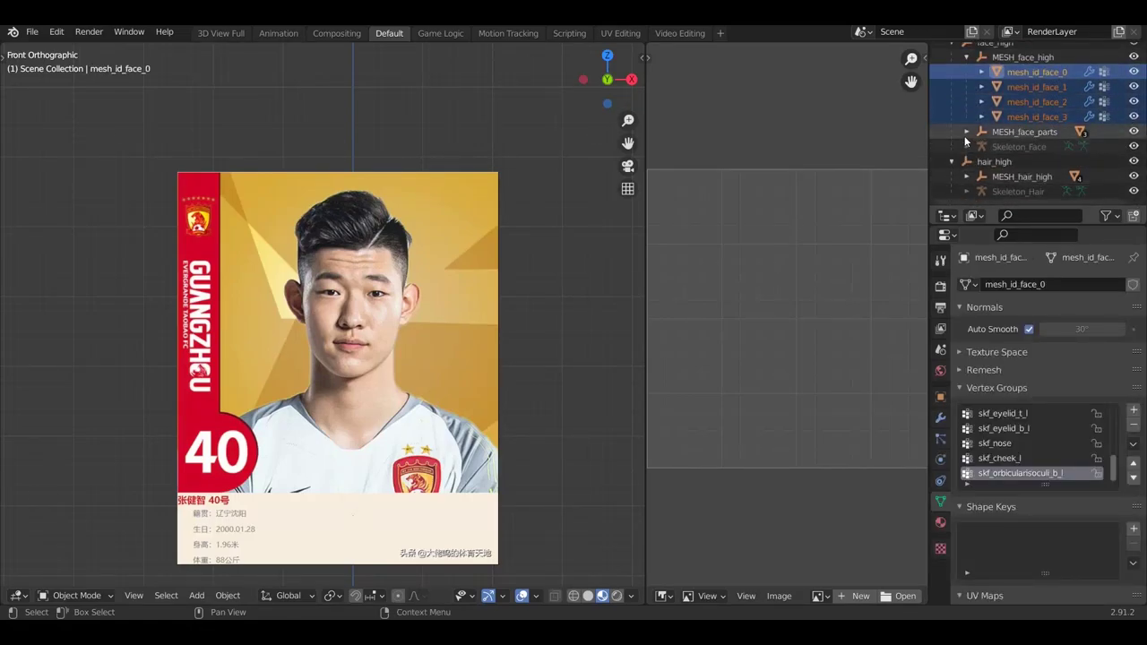
{"action": "left_click", "coordinate": [967, 132]}
{"action": "left_click", "coordinate": [1040, 146], "text": "shift"}
{"action": "left_click", "coordinate": [1039, 161], "text": "shift"}
{"action": "left_click", "coordinate": [1044, 176], "text": "shift"}
{"action": "scroll", "coordinate": [977, 162], "scroll_direction": "down", "scroll_amount": 2}
Add the meshes mesh_id_hair_0 through mesh_id_hair_3 to the selection and enter Edit Mode for all selected meshes
{"action": "left_click", "coordinate": [966, 177]}
{"action": "scroll", "coordinate": [1030, 152], "scroll_direction": "down", "scroll_amount": 3}
{"action": "left_click", "coordinate": [1044, 132], "text": "shift"}
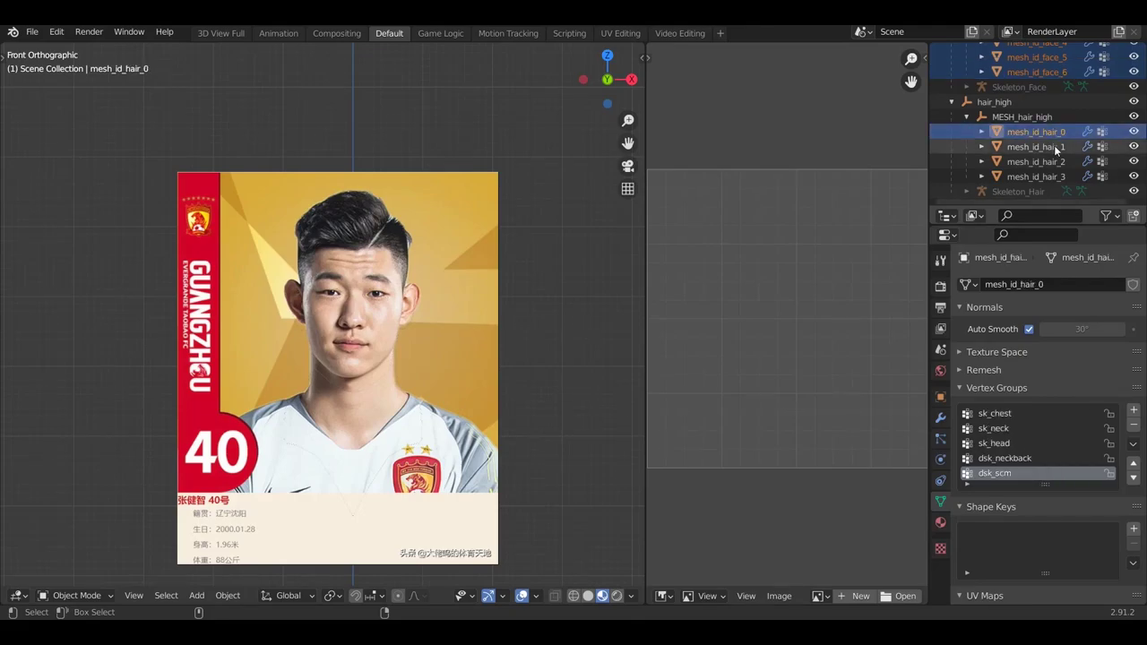
{"action": "left_click", "coordinate": [1044, 146], "text": "shift"}
{"action": "left_click", "coordinate": [1047, 162], "text": "shift"}
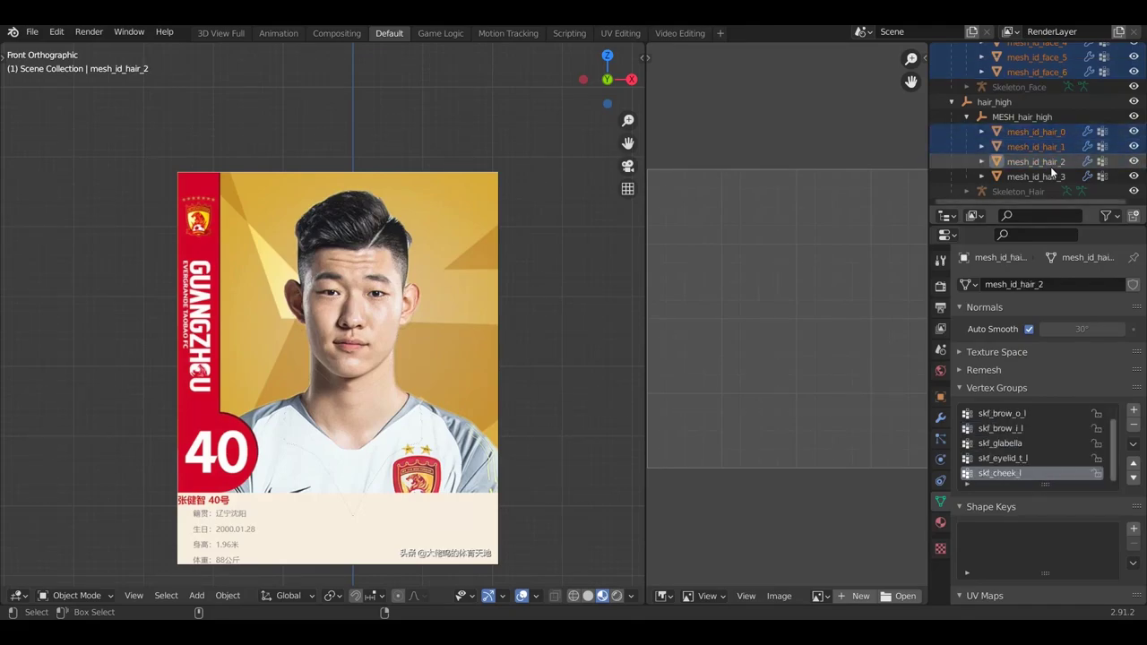
{"action": "left_click", "coordinate": [1049, 177], "text": "shift"}
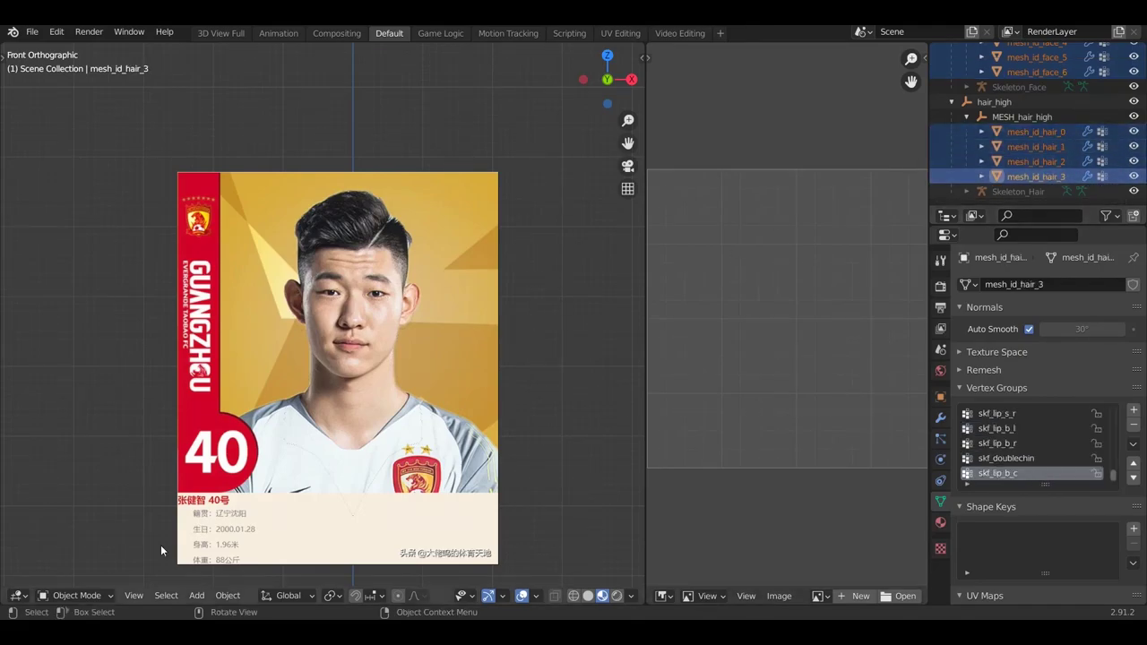
{"action": "left_click", "coordinate": [76, 596]}
{"action": "left_click", "coordinate": [94, 561]}
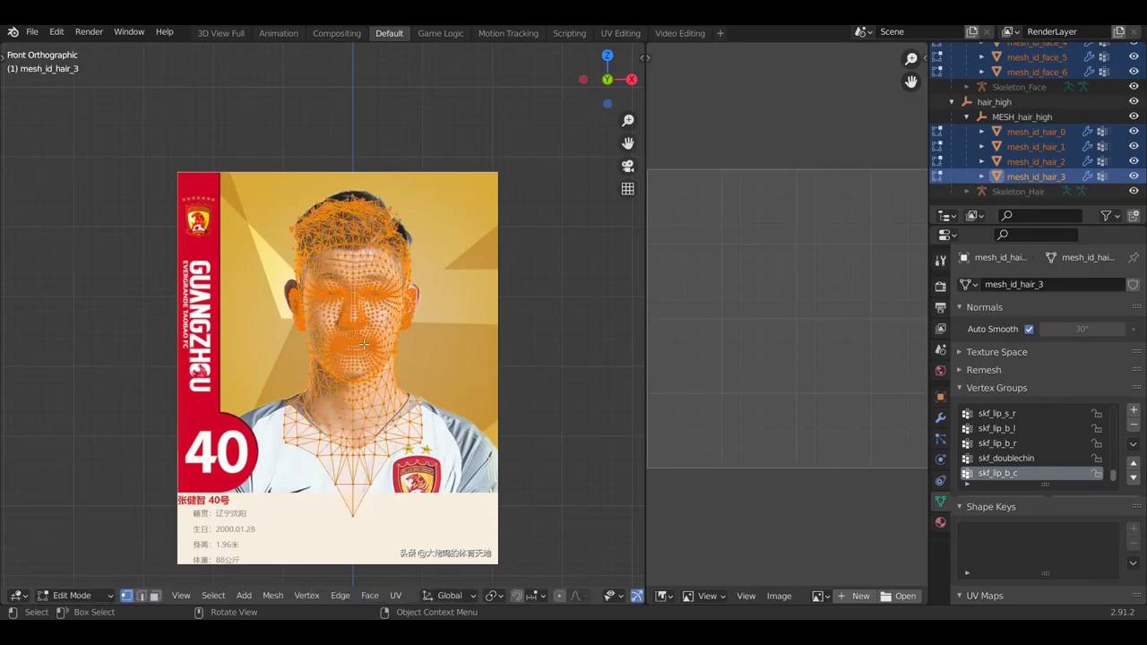
Collapse the face_high and hair_high hierarchies and hide the eyeL and eyeR objects
{"action": "scroll", "coordinate": [363, 345], "scroll_direction": "up", "scroll_amount": 2}
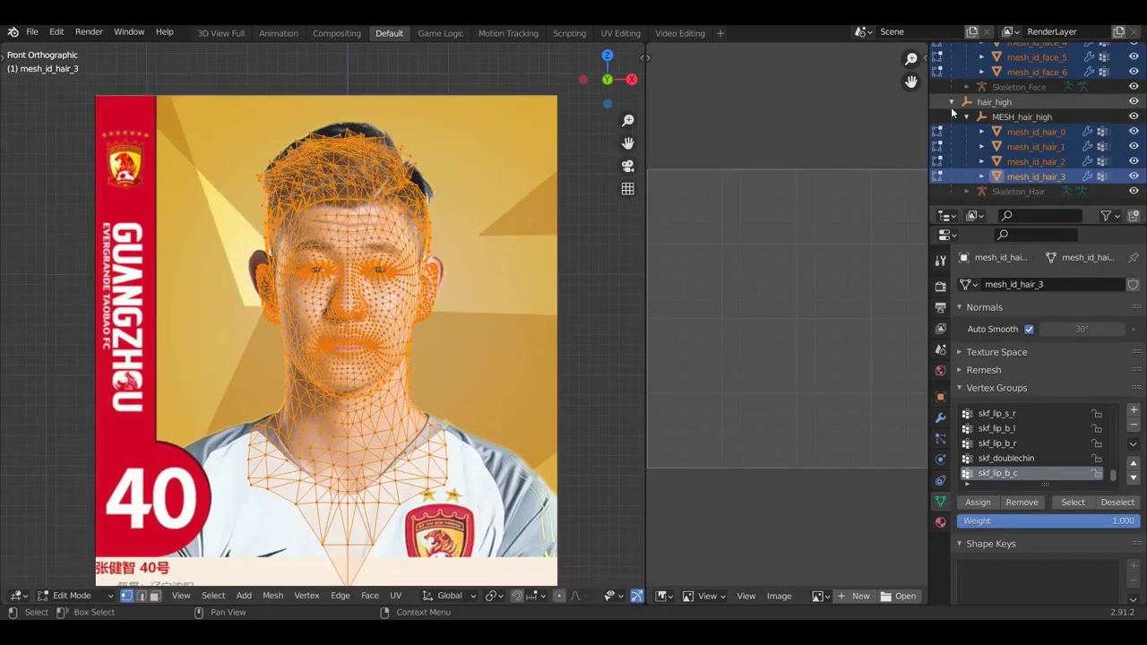
{"action": "scroll", "coordinate": [941, 136], "scroll_direction": "up", "scroll_amount": 5}
{"action": "left_click", "coordinate": [968, 165]}
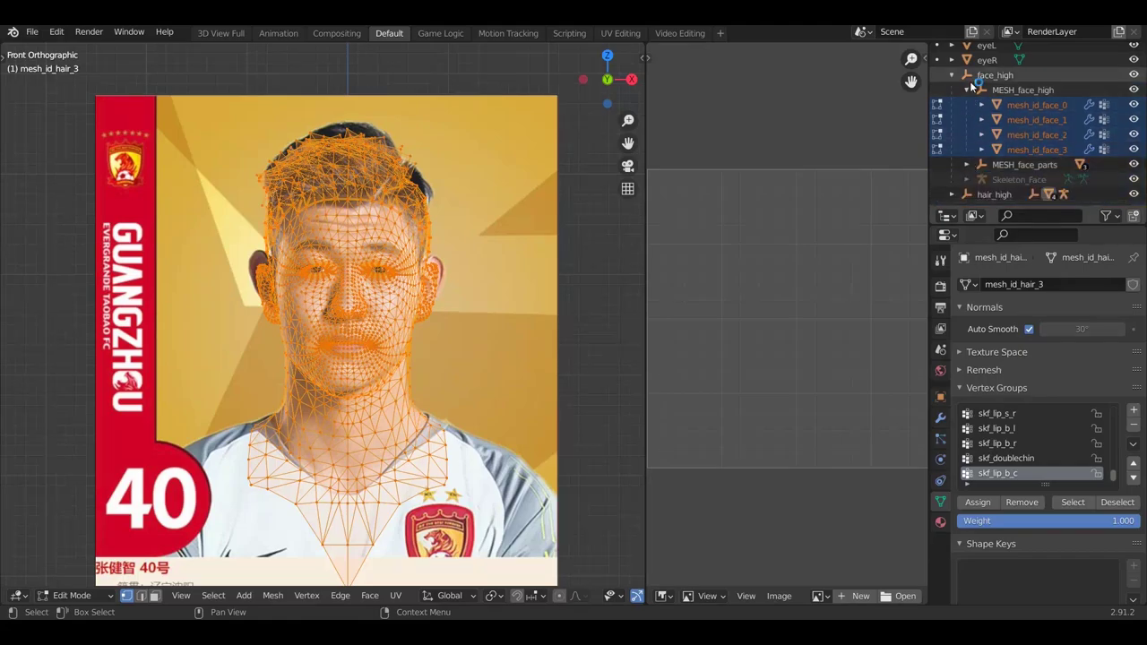
{"action": "left_click", "coordinate": [968, 87]}
{"action": "left_click", "coordinate": [951, 111]}
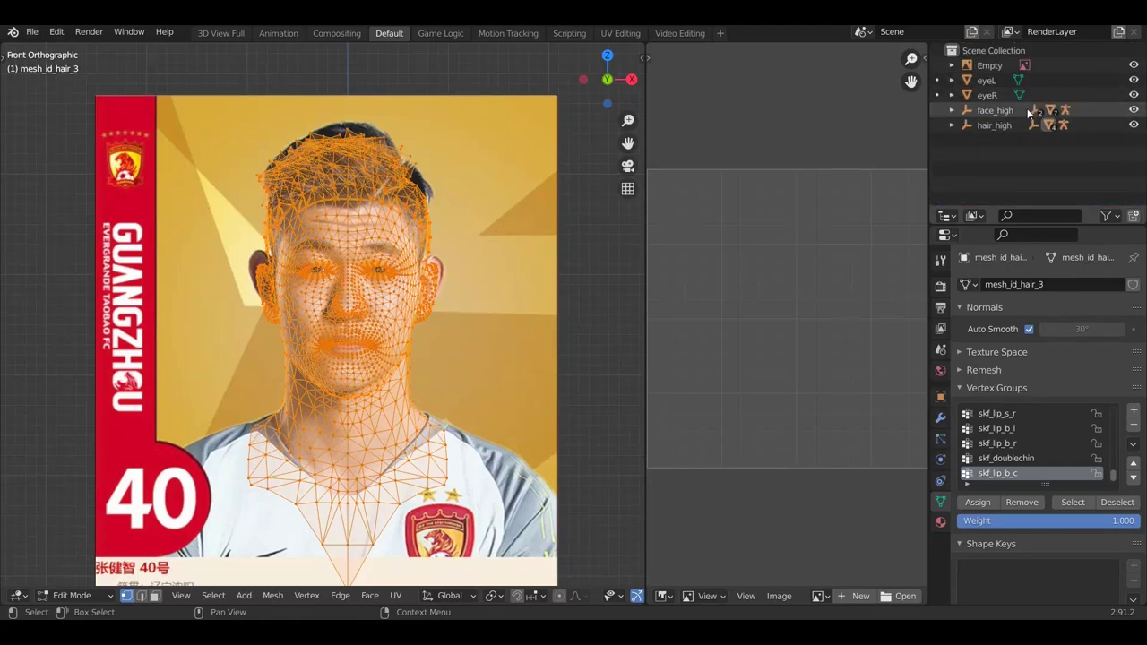
{"action": "left_click_drag", "start_coordinate": [1136, 84], "coordinate": [1136, 95]}
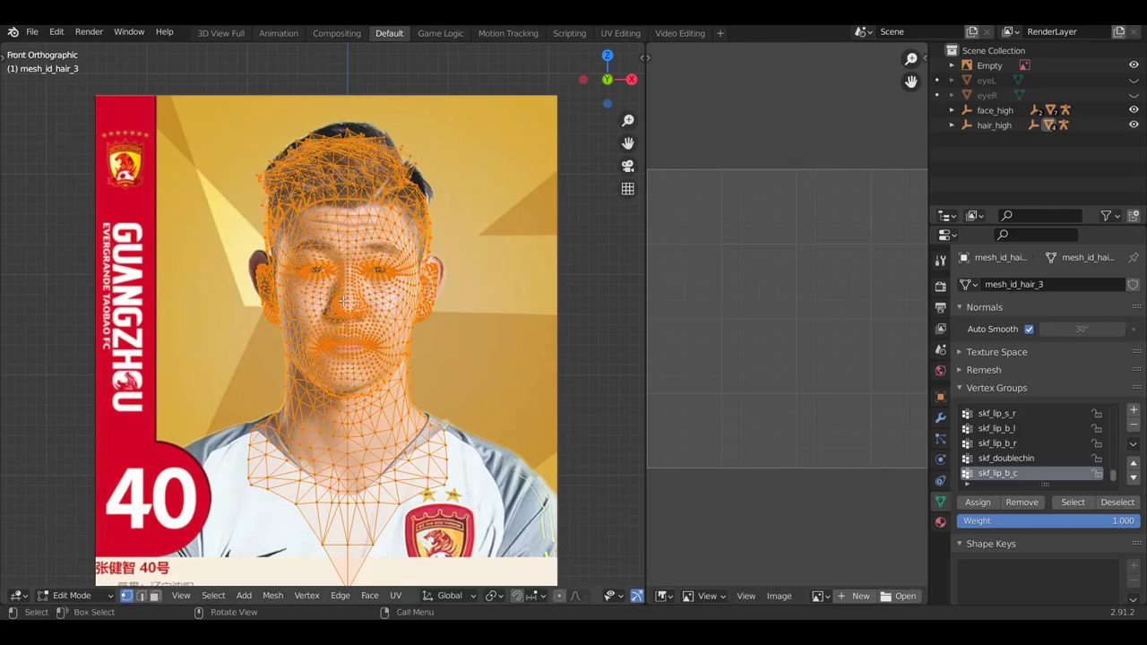
Activate the Move tool for editing the combined face and hair meshes over the portrait
{"action": "scroll", "coordinate": [336, 300], "scroll_direction": "up", "scroll_amount": 3}
{"action": "scroll", "coordinate": [265, 254], "scroll_direction": "up", "scroll_amount": 3}
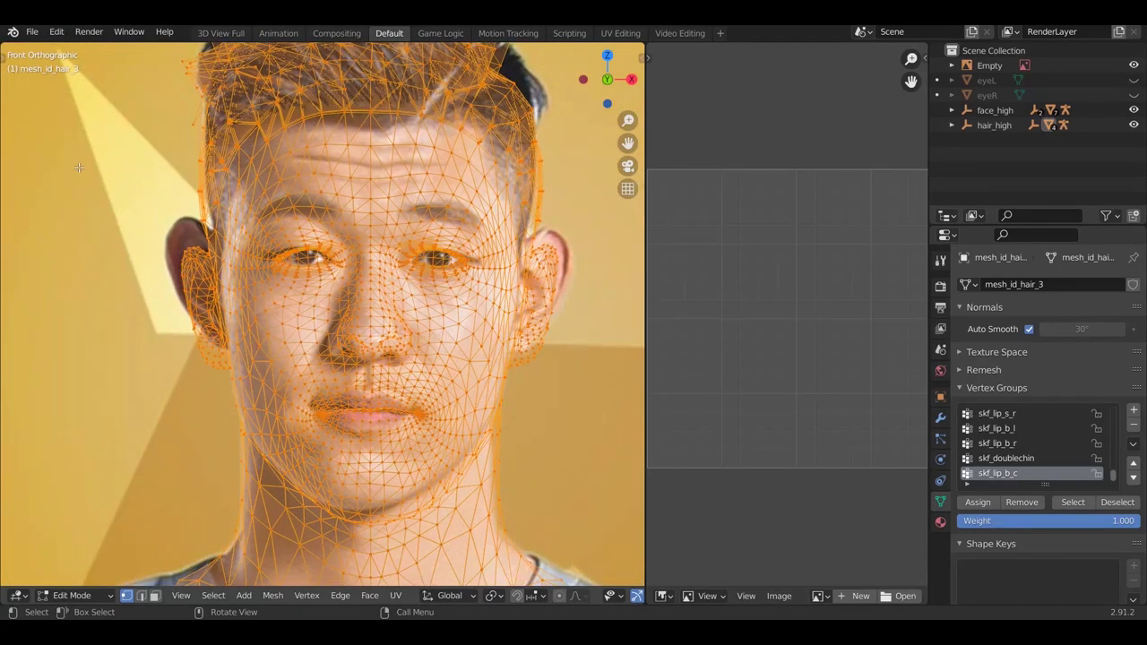
{"action": "key", "text": "t"}
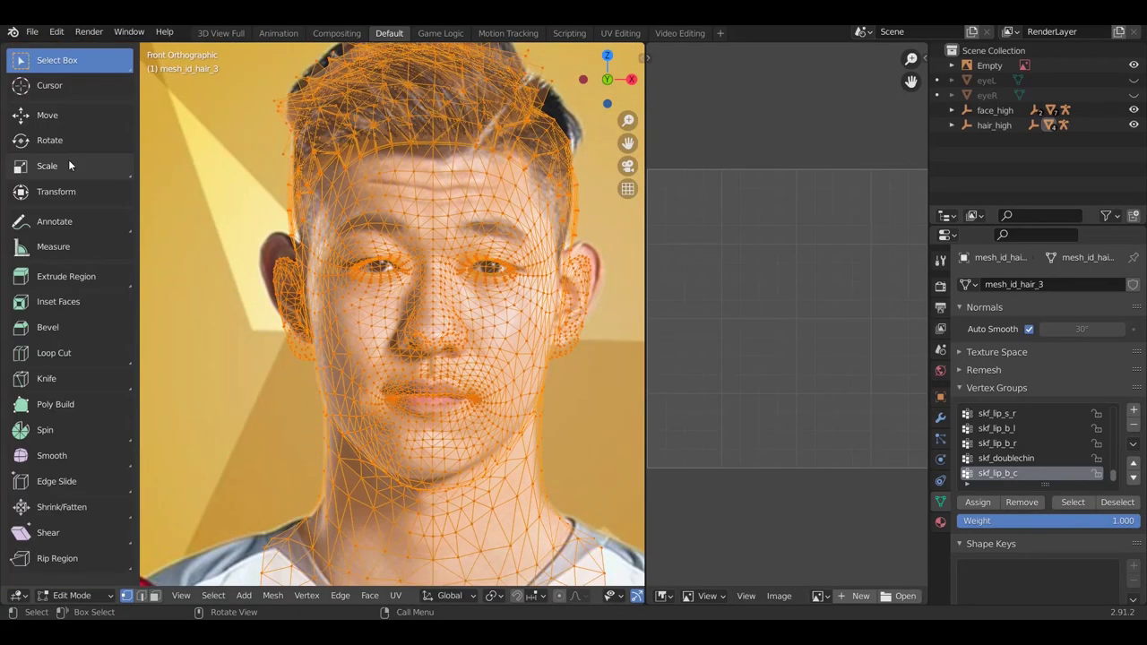
{"action": "left_click", "coordinate": [66, 115]}
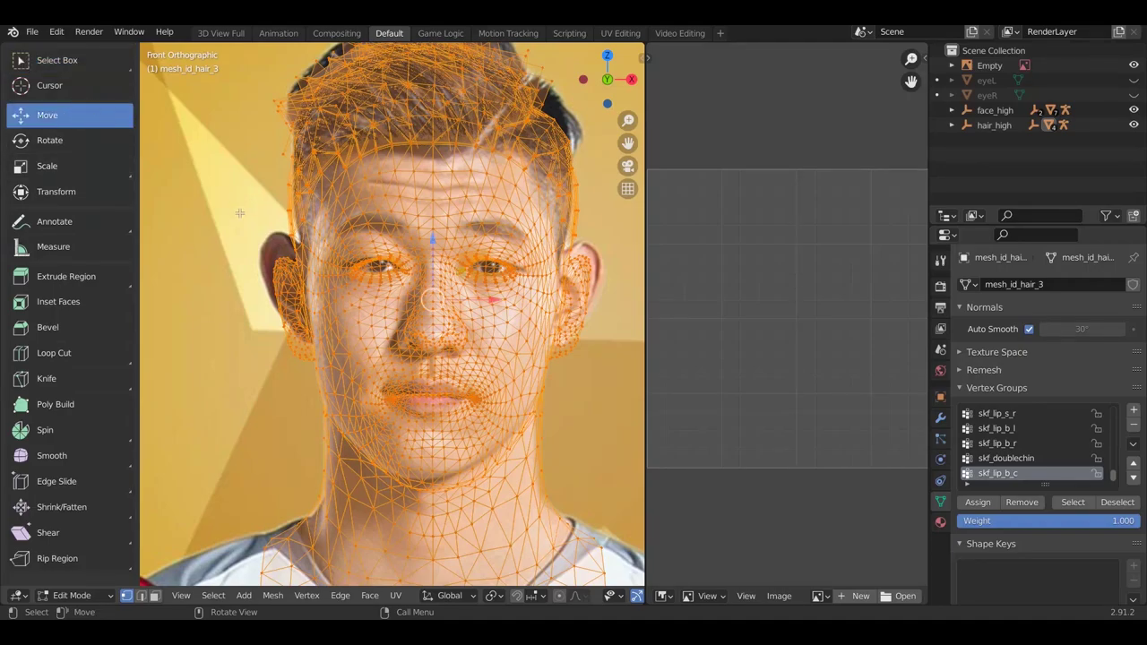
{"action": "key", "text": "t"}
{"action": "scroll", "coordinate": [321, 280], "scroll_direction": "down", "scroll_amount": 1}
{"action": "middle_click_drag", "start_coordinate": [569, 276], "coordinate": [499, 275], "text": "shift"}
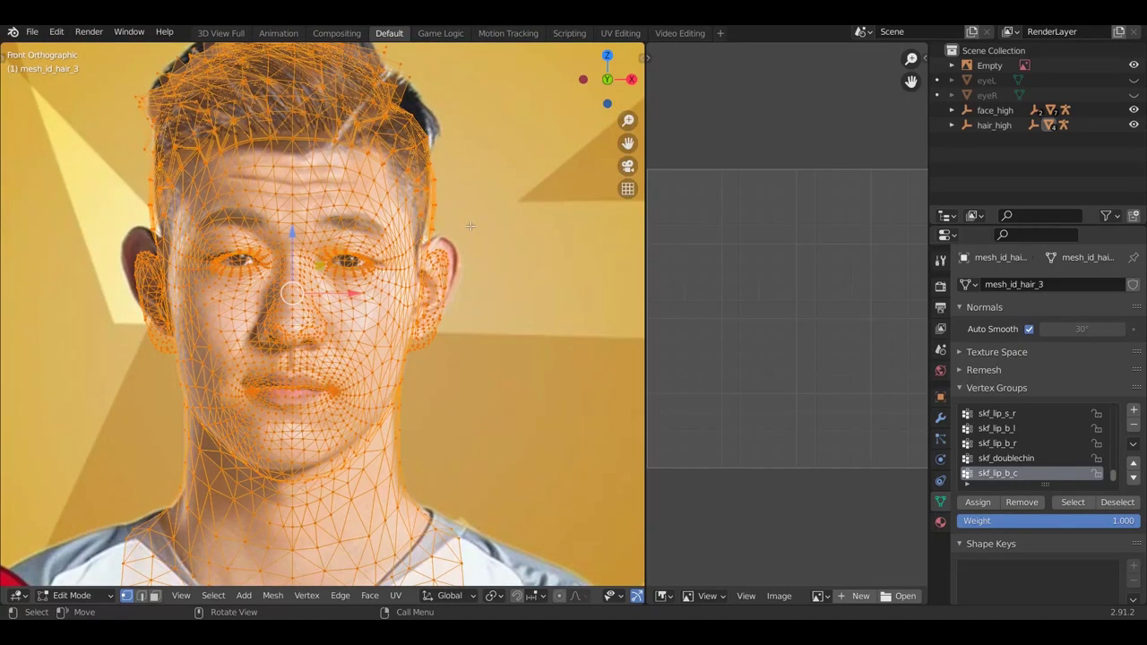
{"action": "middle_click_drag", "start_coordinate": [320, 213], "coordinate": [384, 183], "text": "shift"}
{"action": "scroll", "coordinate": [196, 256], "scroll_direction": "up", "scroll_amount": 1}
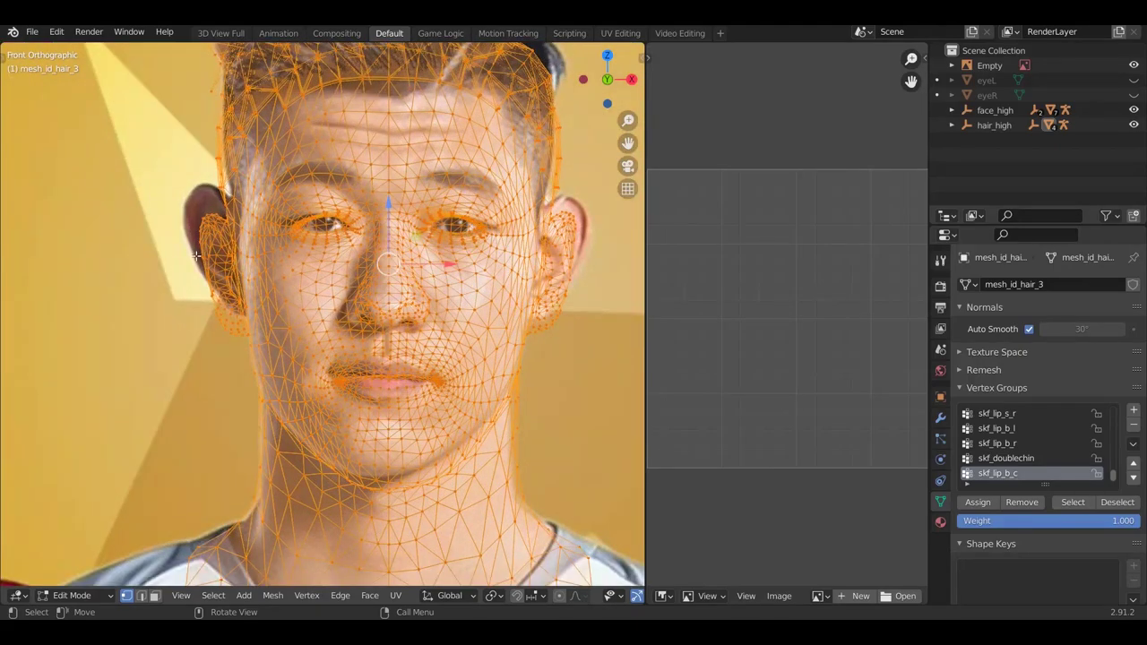
Select the top vertex of the head's right ear, enable proportional editing, and widen the 3D viewport
{"action": "left_click", "coordinate": [201, 212]}
{"action": "left_click_drag", "start_coordinate": [203, 191], "coordinate": [201, 182]}
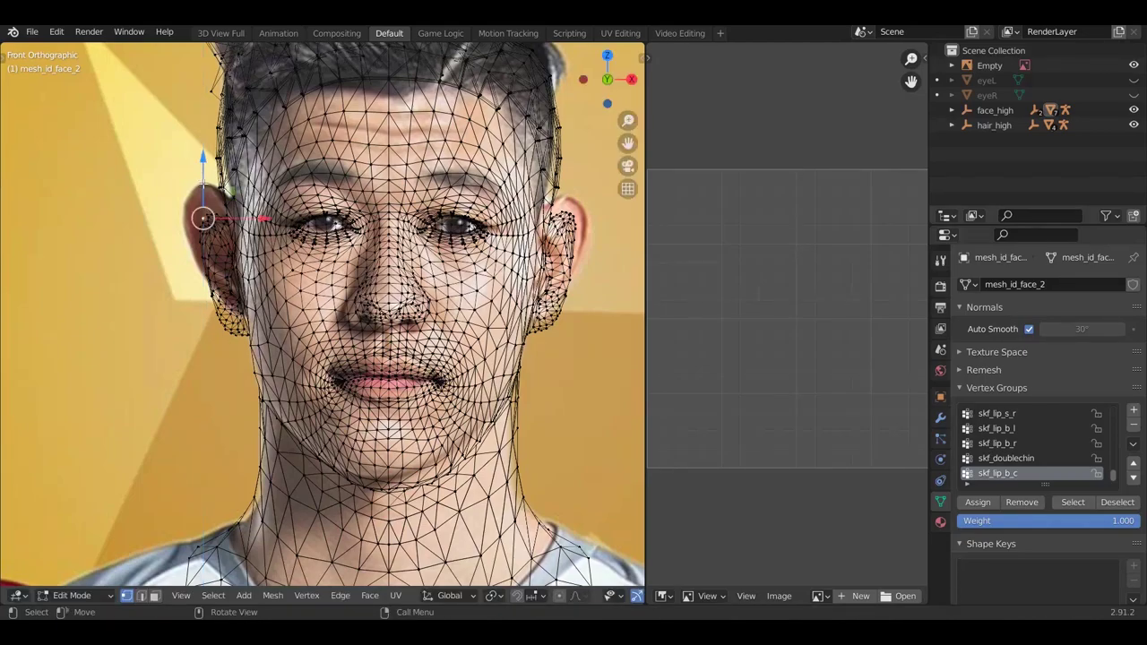
{"action": "left_click", "coordinate": [560, 596]}
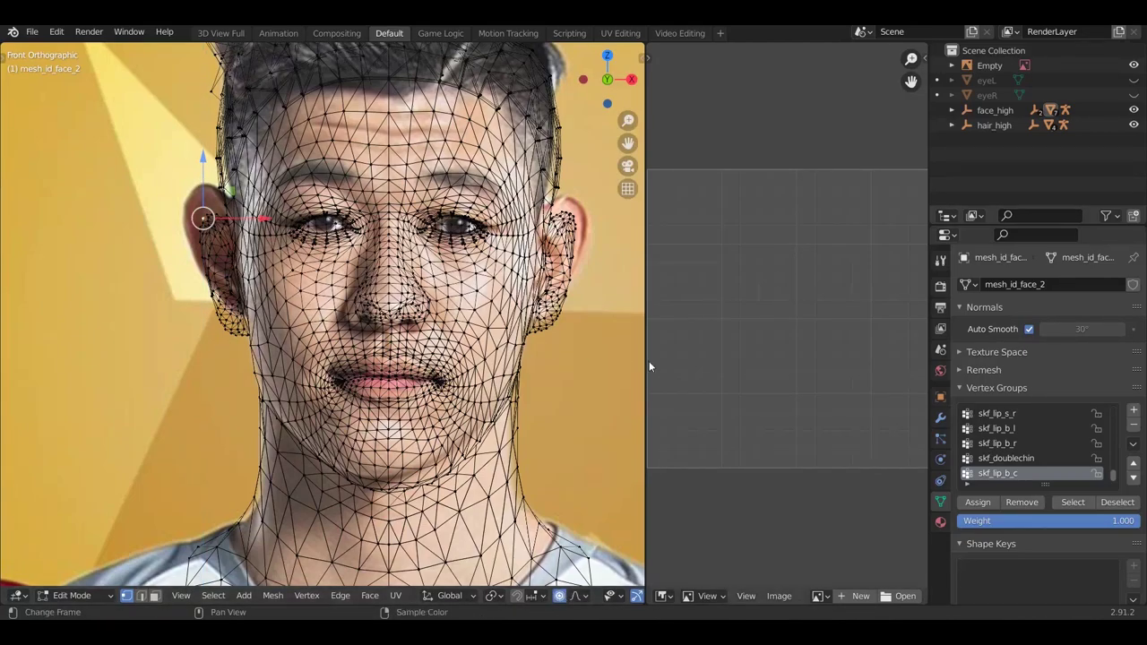
{"action": "left_click_drag", "start_coordinate": [646, 359], "coordinate": [773, 376]}
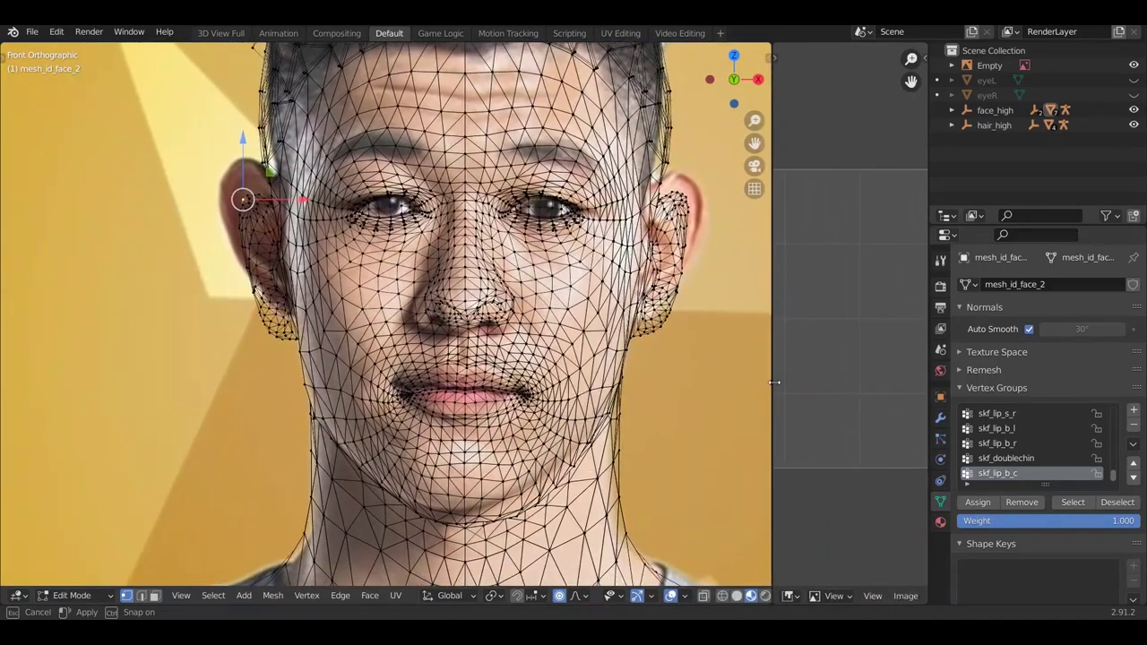
{"action": "scroll", "coordinate": [832, 361], "scroll_direction": "down", "scroll_amount": 2}
{"action": "scroll", "coordinate": [502, 304], "scroll_direction": "down", "scroll_amount": 4}
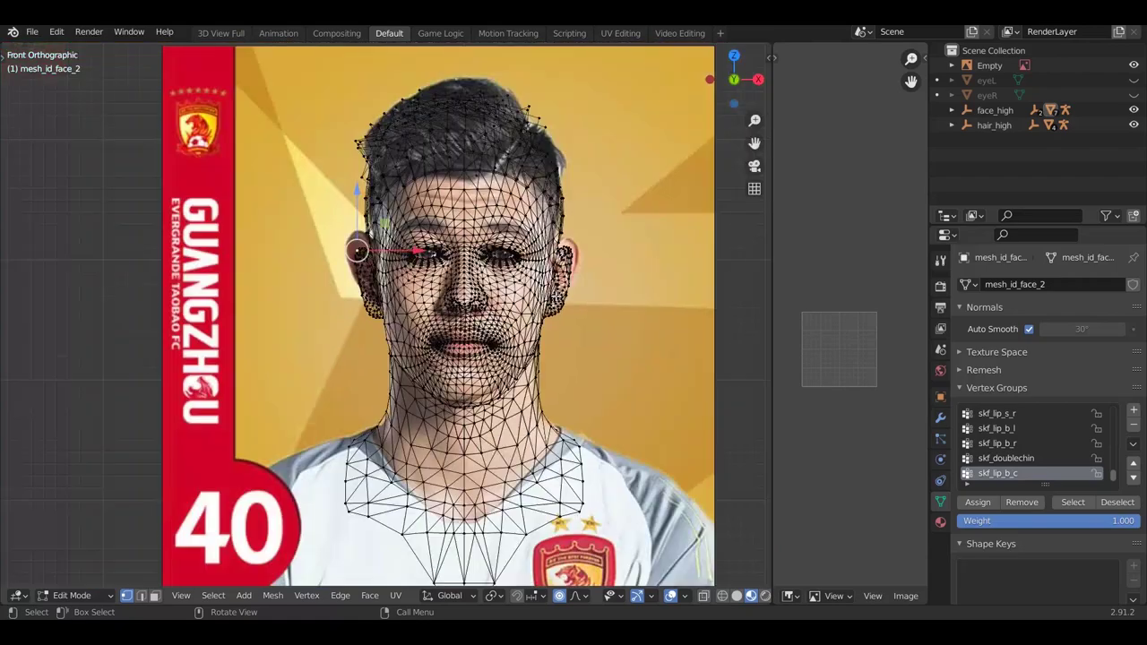
{"action": "scroll", "coordinate": [555, 300], "scroll_direction": "up", "scroll_amount": 2}
{"action": "scroll", "coordinate": [291, 215], "scroll_direction": "up", "scroll_amount": 2}
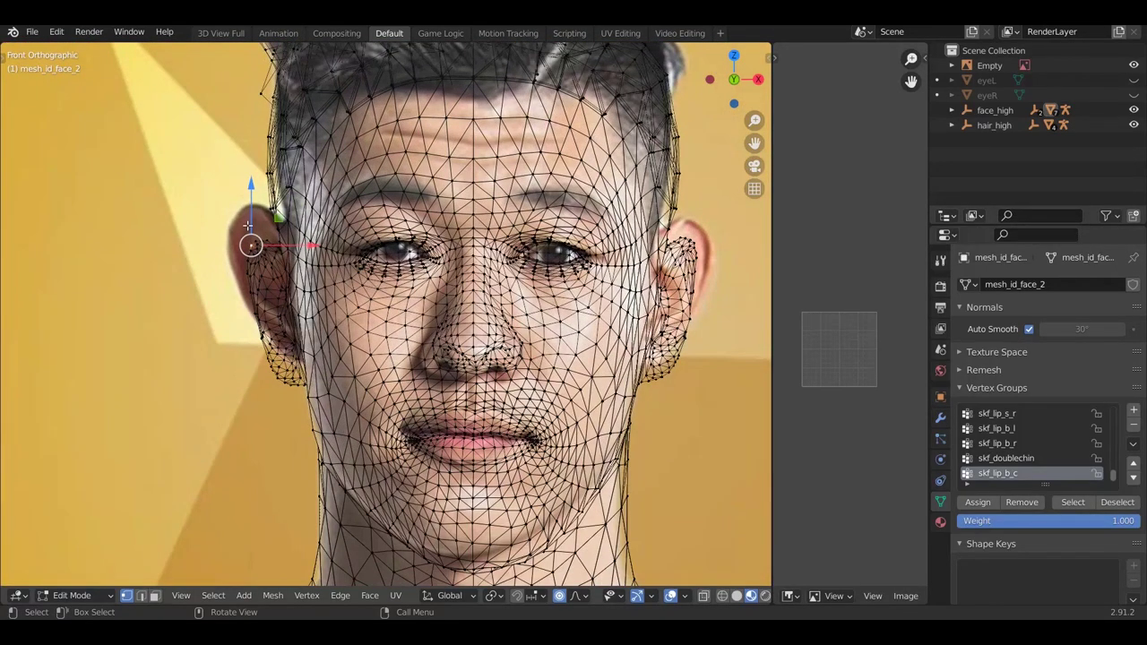
Move the hair mesh's side vertex above the right ear to fit the hair outline in the photo
{"action": "left_click", "coordinate": [264, 161]}
{"action": "key", "text": "g"}
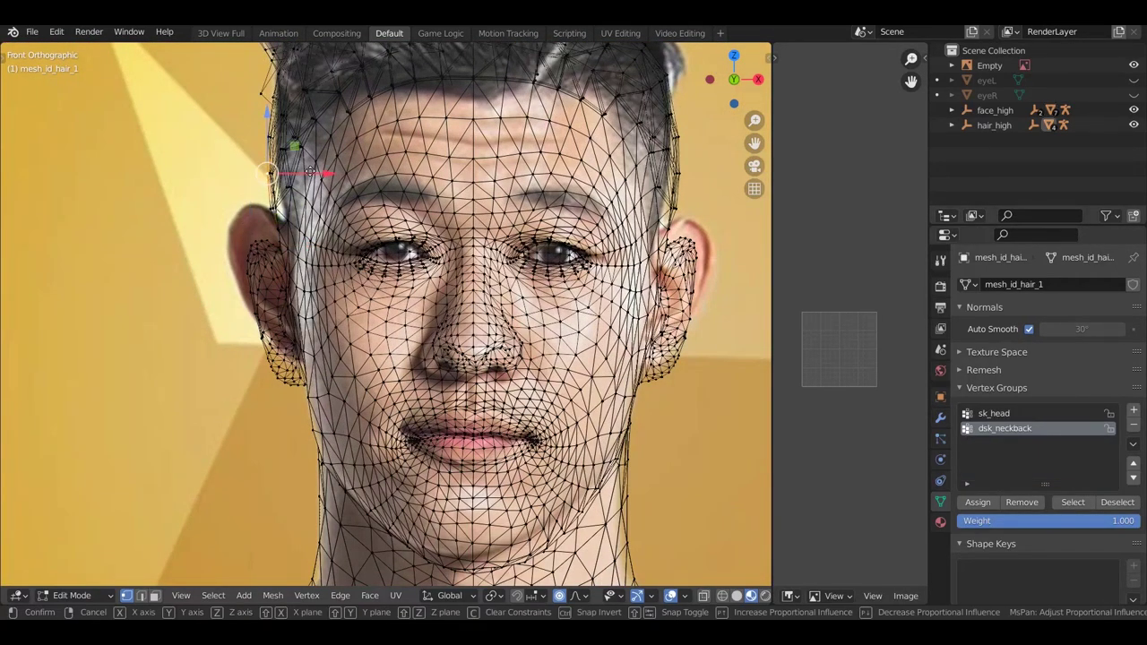
{"action": "left_click", "coordinate": [313, 171]}
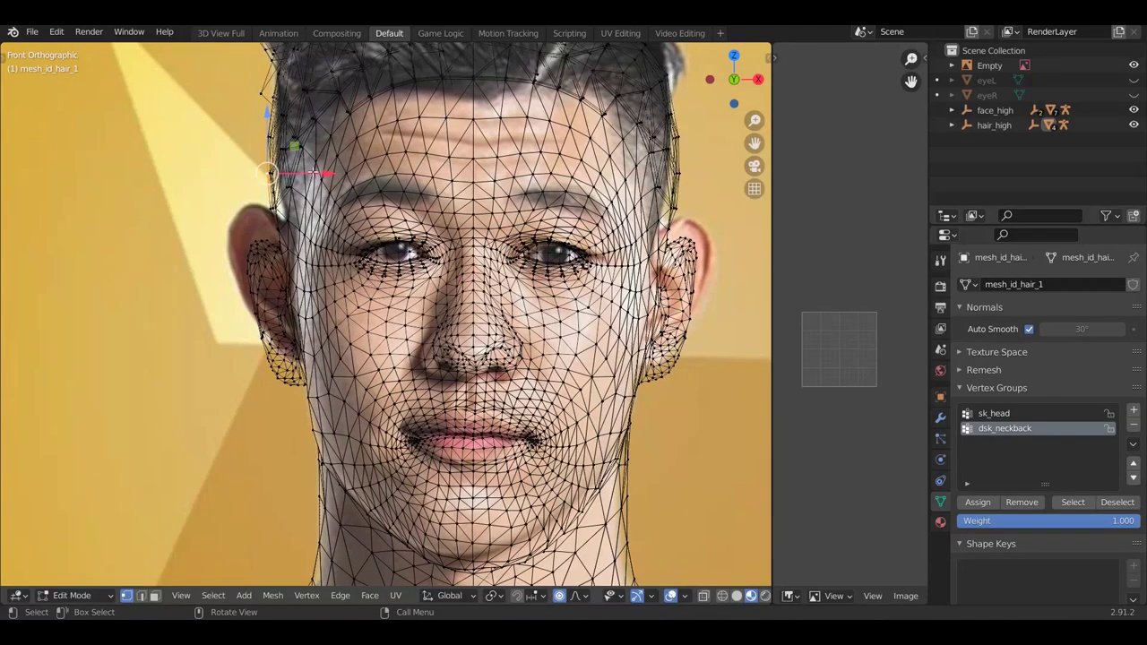
{"action": "left_click_drag", "start_coordinate": [312, 171], "coordinate": [319, 168]}
{"action": "scroll", "coordinate": [316, 170], "scroll_direction": "up", "scroll_amount": 17}
{"action": "scroll", "coordinate": [319, 172], "scroll_direction": "down", "scroll_amount": 7}
{"action": "scroll", "coordinate": [255, 274], "scroll_direction": "up", "scroll_amount": 3}
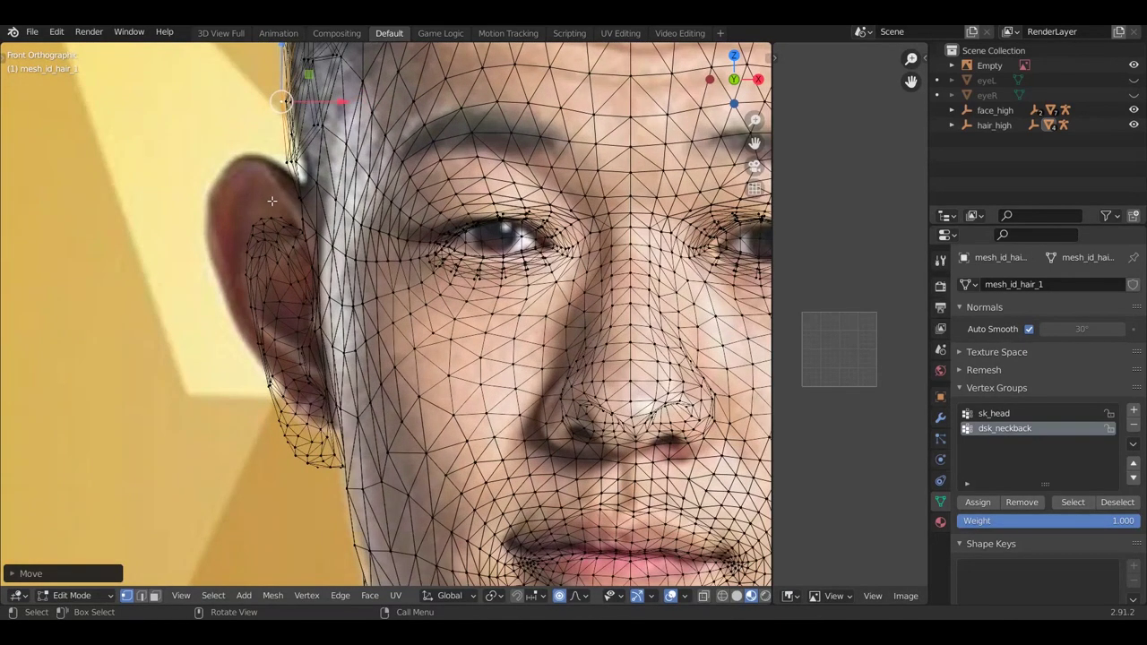
Raise the top of the right ear about 0.011 along Z with a proportional size of 0.15
{"action": "left_click", "coordinate": [264, 215]}
{"action": "key", "text": "g"}
{"action": "key", "text": "z"}
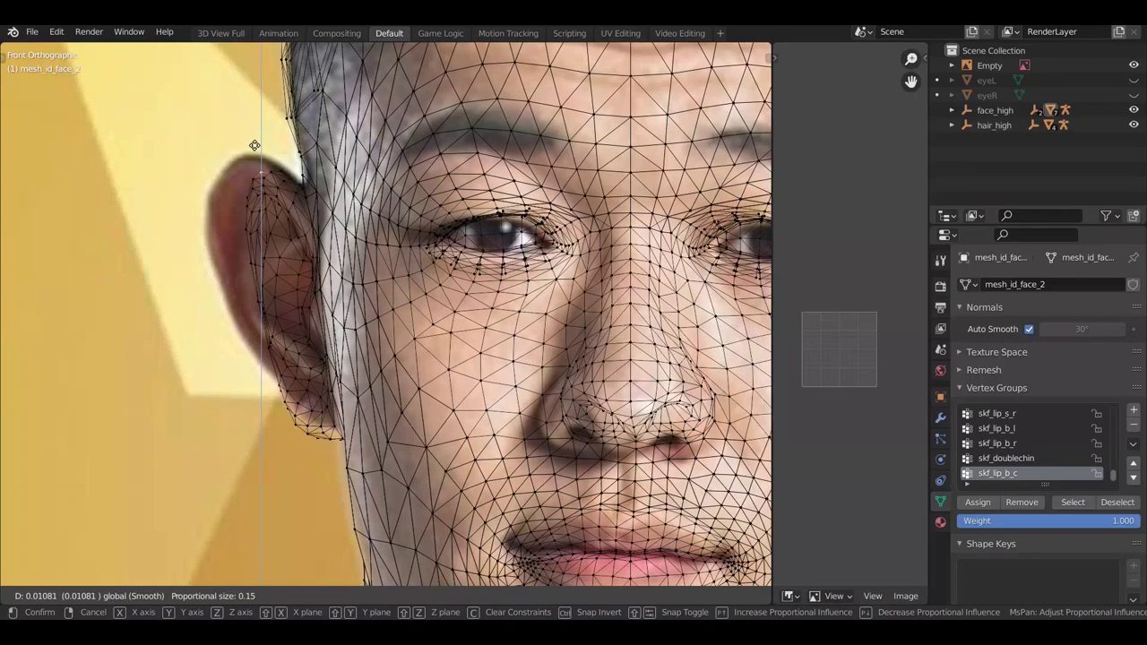
{"action": "left_click", "coordinate": [253, 161]}
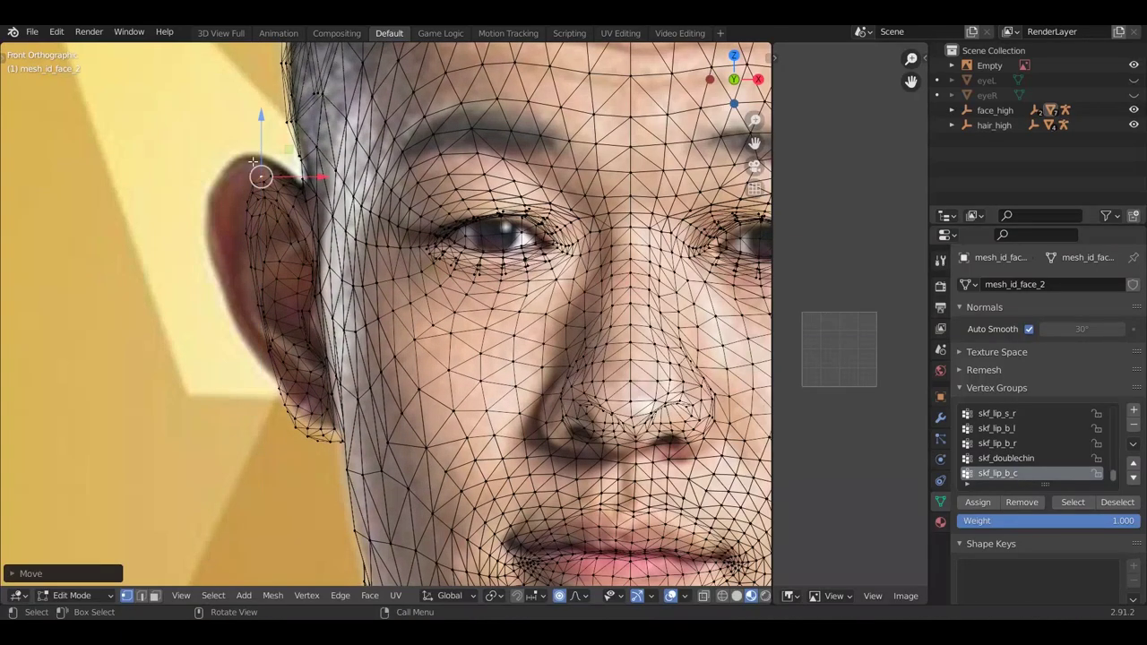
Pull the right ear's outer rim outward and shift its top vertices to match the ear outline in the photo
{"action": "left_click", "coordinate": [250, 267]}
{"action": "left_click_drag", "start_coordinate": [277, 269], "coordinate": [261, 255]}
{"action": "scroll", "coordinate": [258, 258], "scroll_direction": "up", "scroll_amount": 11}
{"action": "scroll", "coordinate": [247, 257], "scroll_direction": "up", "scroll_amount": 2}
{"action": "left_click", "coordinate": [242, 257]}
{"action": "left_click", "coordinate": [242, 170]}
{"action": "left_click_drag", "start_coordinate": [241, 161], "coordinate": [235, 142]}
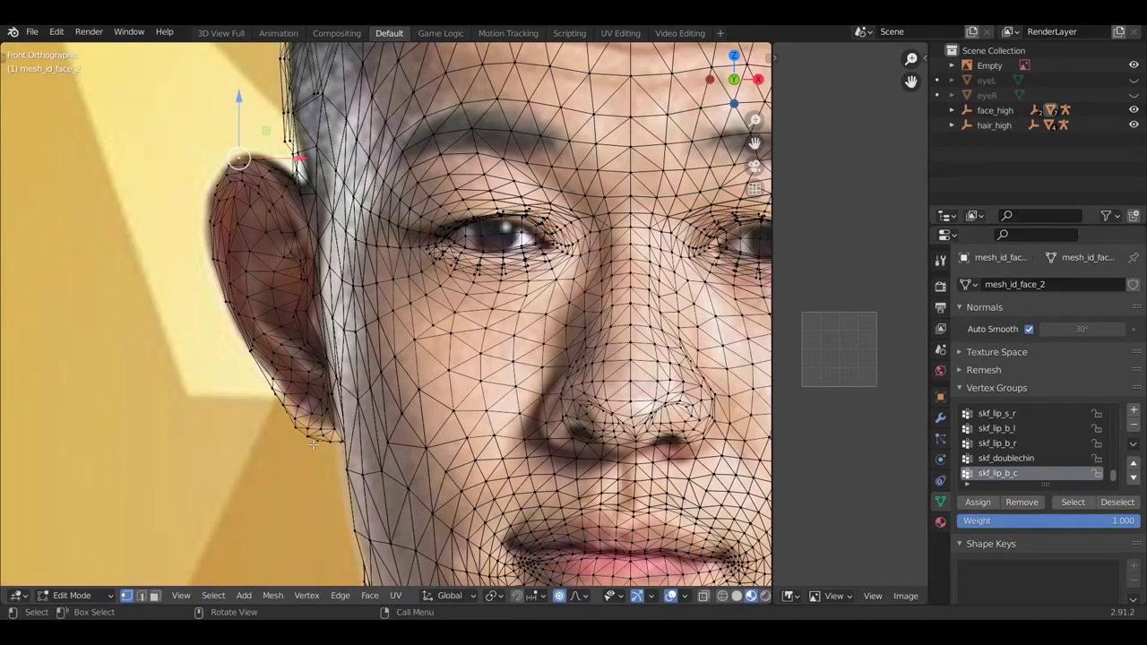
Raise the right earlobe's bottom vertex and shift it outward along X with a proportional size of 0.04
{"action": "key", "text": "b"}
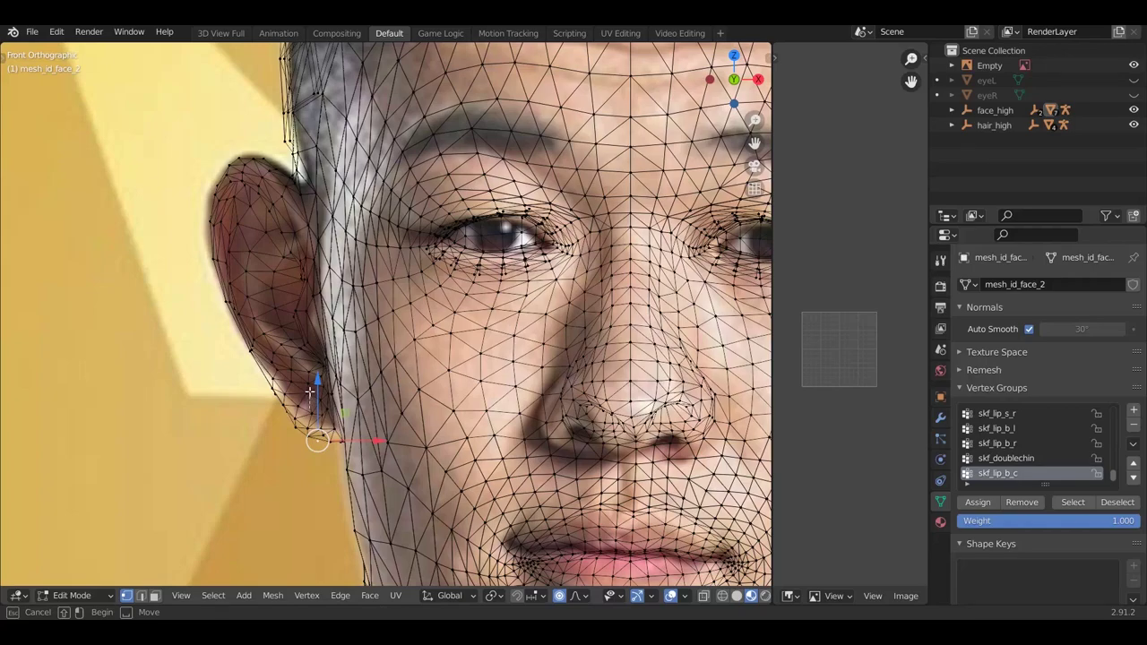
{"action": "left_click_drag", "start_coordinate": [312, 394], "coordinate": [319, 402]}
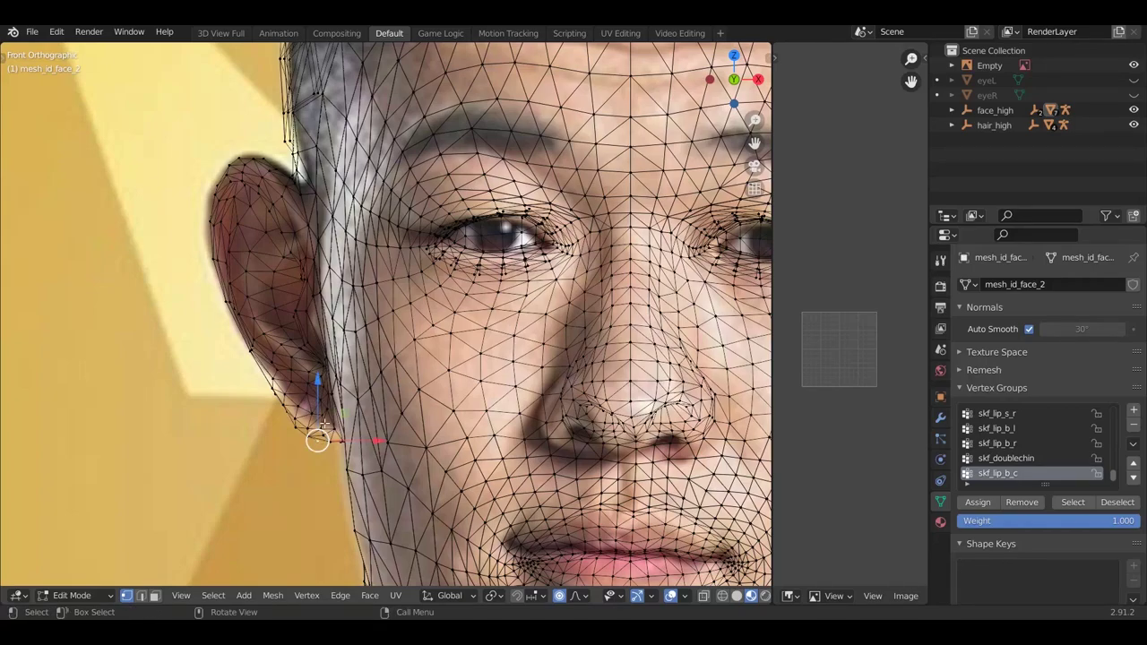
{"action": "key", "text": "g"}
{"action": "left_click", "coordinate": [342, 435]}
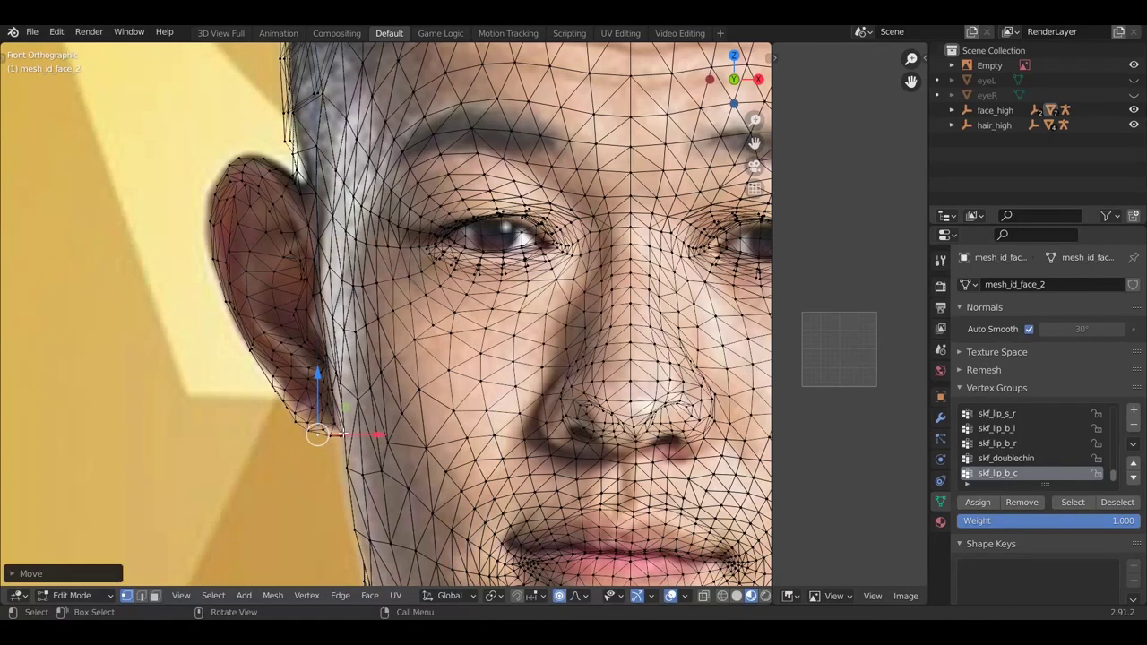
{"action": "key", "text": "g"}
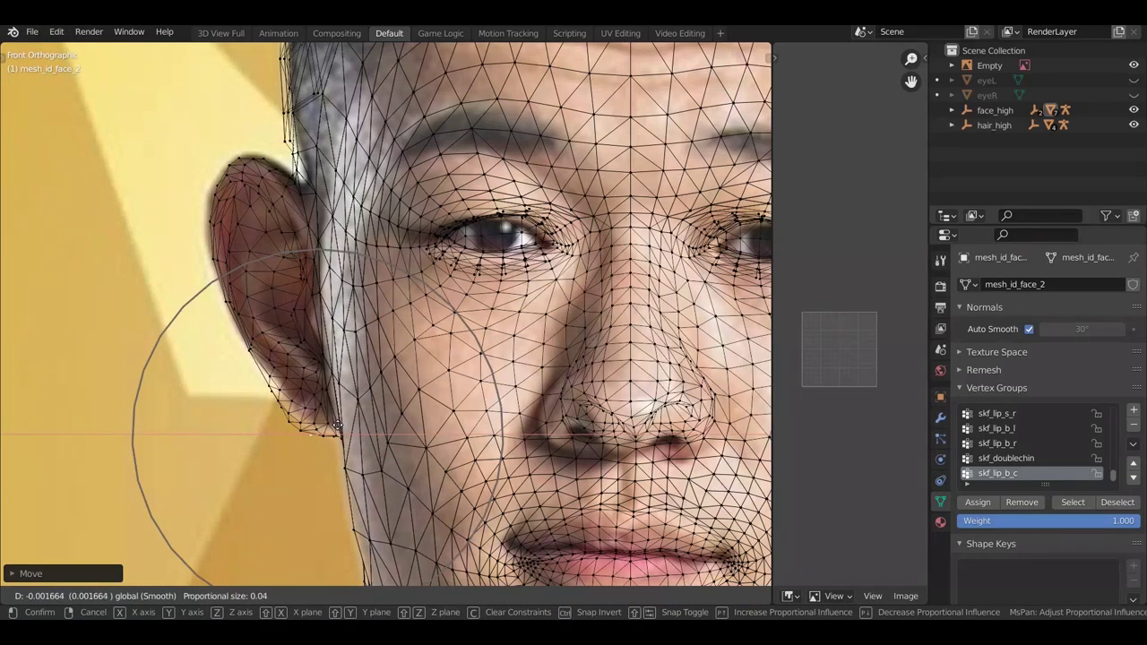
{"action": "left_click", "coordinate": [332, 422]}
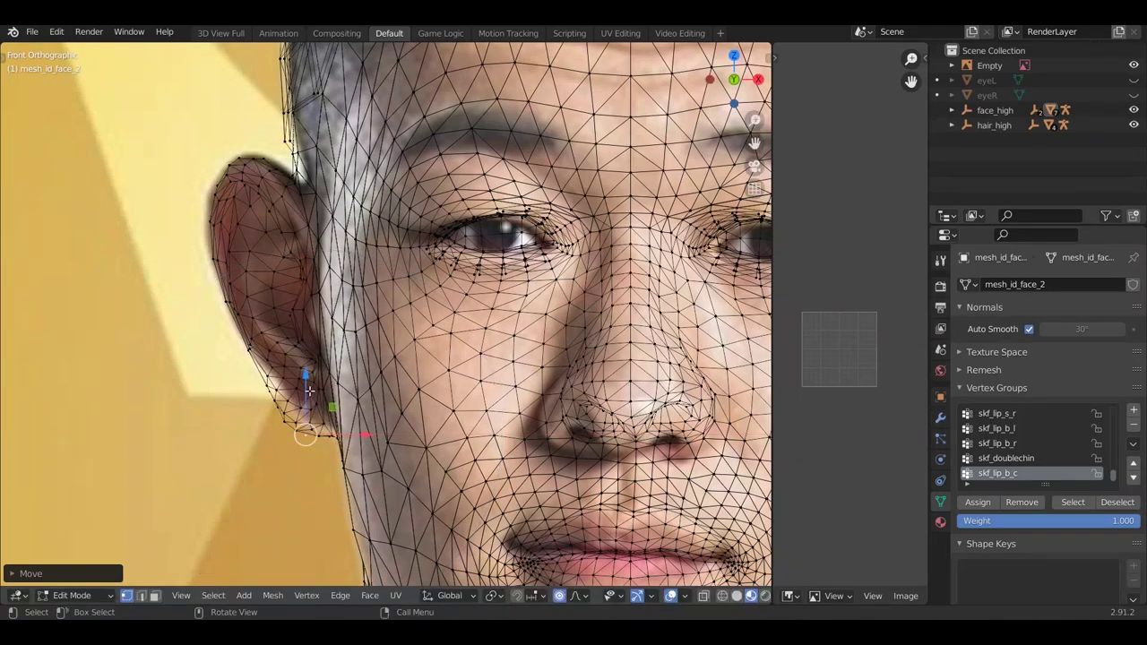
{"action": "key", "text": "g"}
{"action": "left_click", "coordinate": [309, 385]}
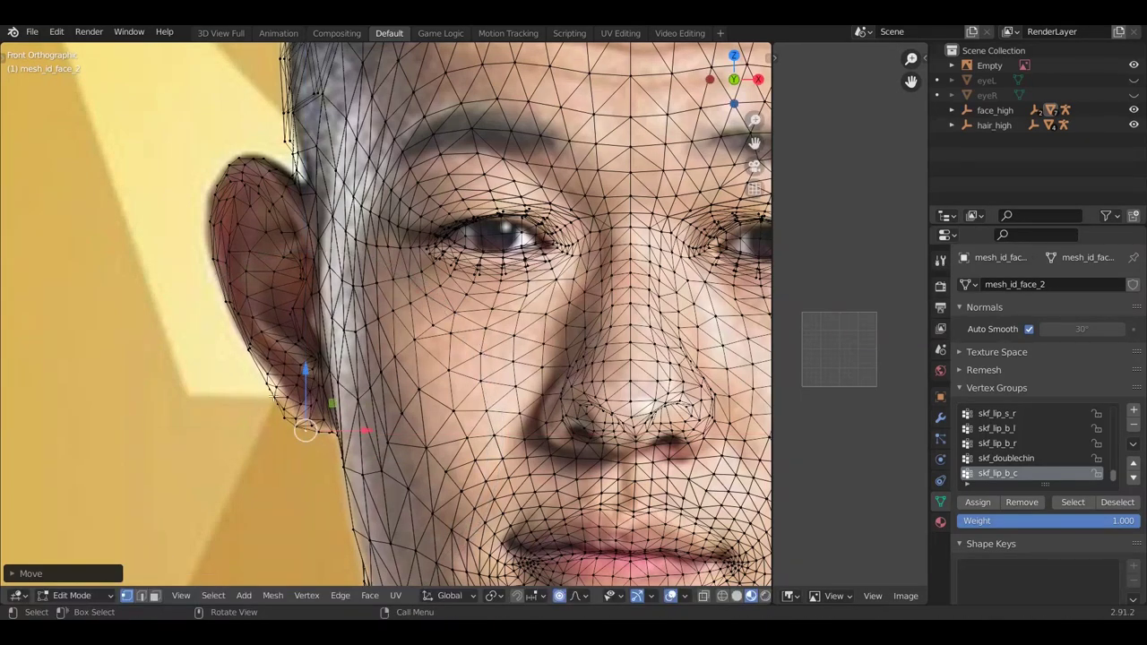
Shift the right ear's lower outer rim inward with a proportional size of 0.02 and raise the earlobe's bottom vertex
{"action": "left_click", "coordinate": [270, 388]}
{"action": "scroll", "coordinate": [297, 387], "scroll_direction": "up", "scroll_amount": 5}
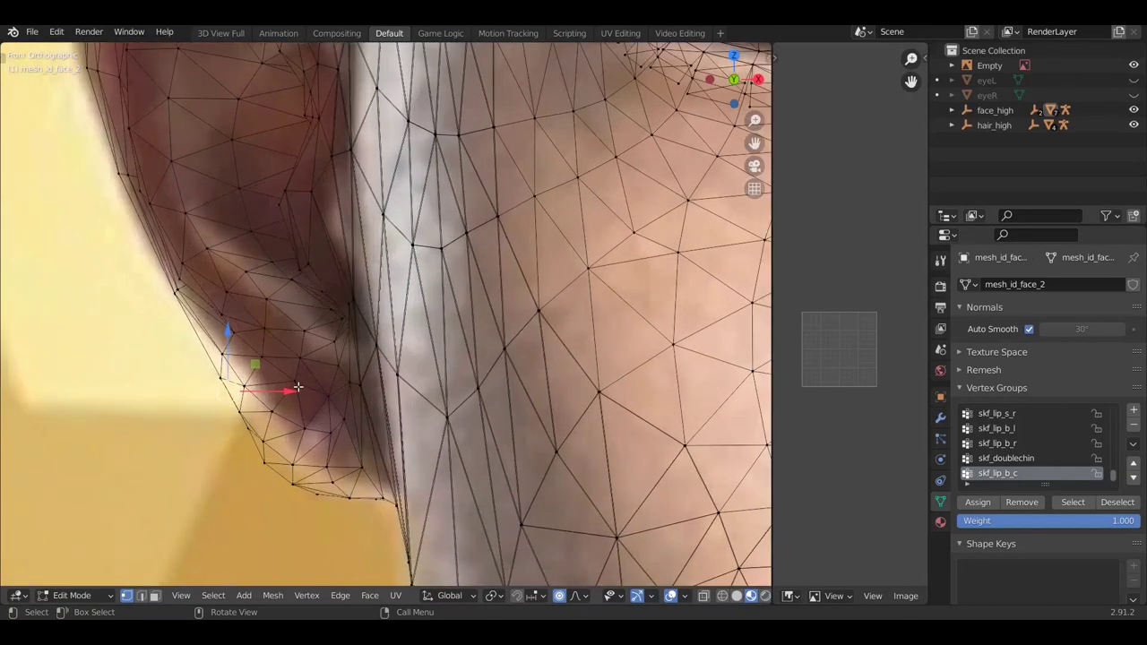
{"action": "key", "text": "g"}
{"action": "scroll", "coordinate": [299, 393], "scroll_direction": "up", "scroll_amount": 4}
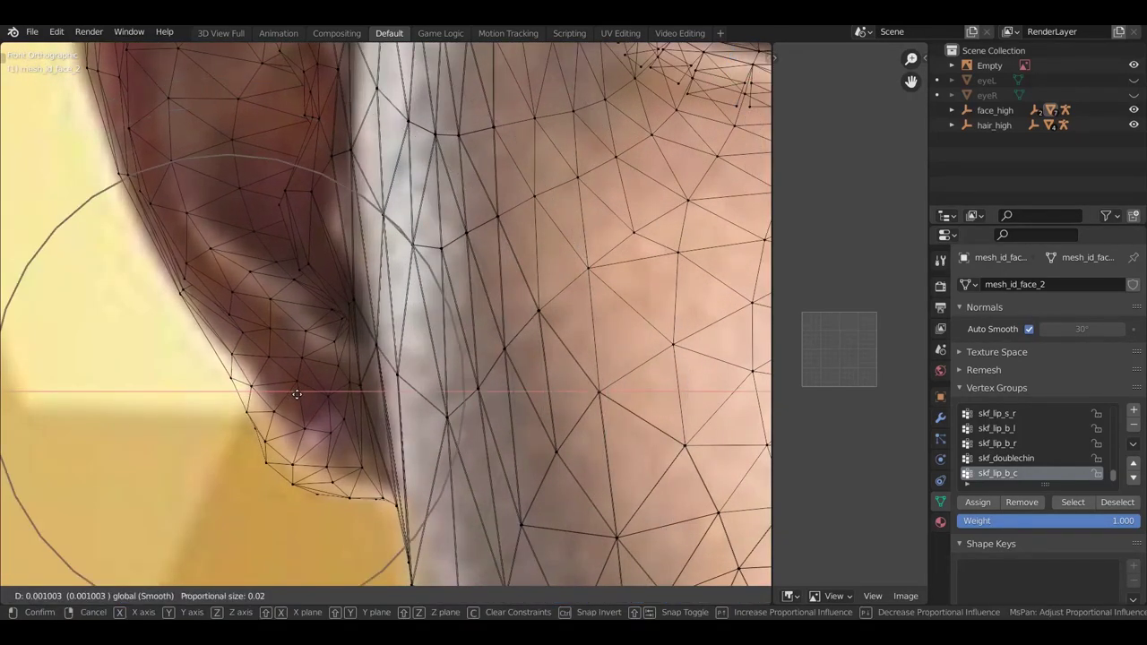
{"action": "left_click", "coordinate": [287, 468]}
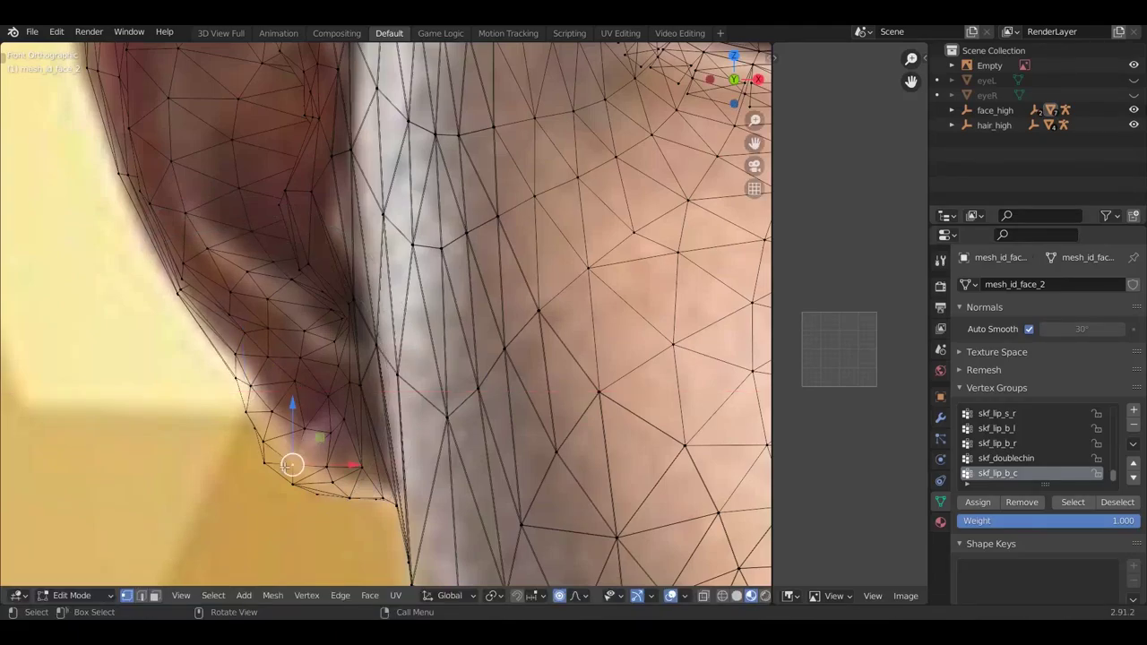
{"action": "left_click_drag", "start_coordinate": [291, 436], "coordinate": [293, 418]}
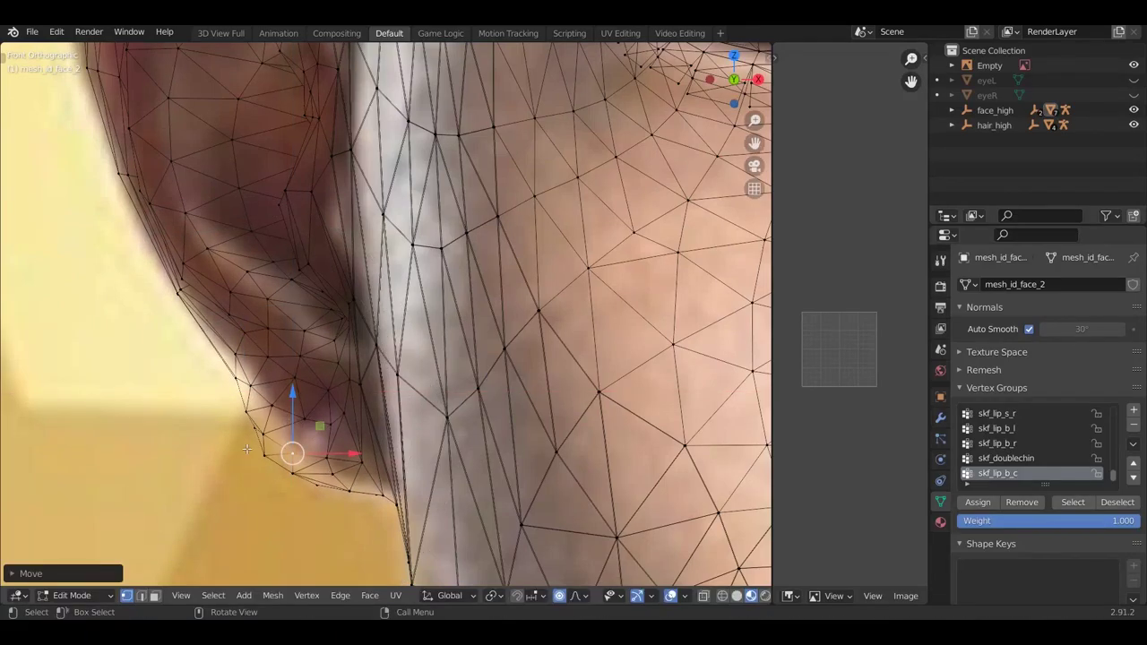
Raise two vertices on the right earlobe's outer rim about 0.0013 each along Z with a proportional size of 0.02
{"action": "key", "text": "alt+a"}
{"action": "key", "text": "g"}
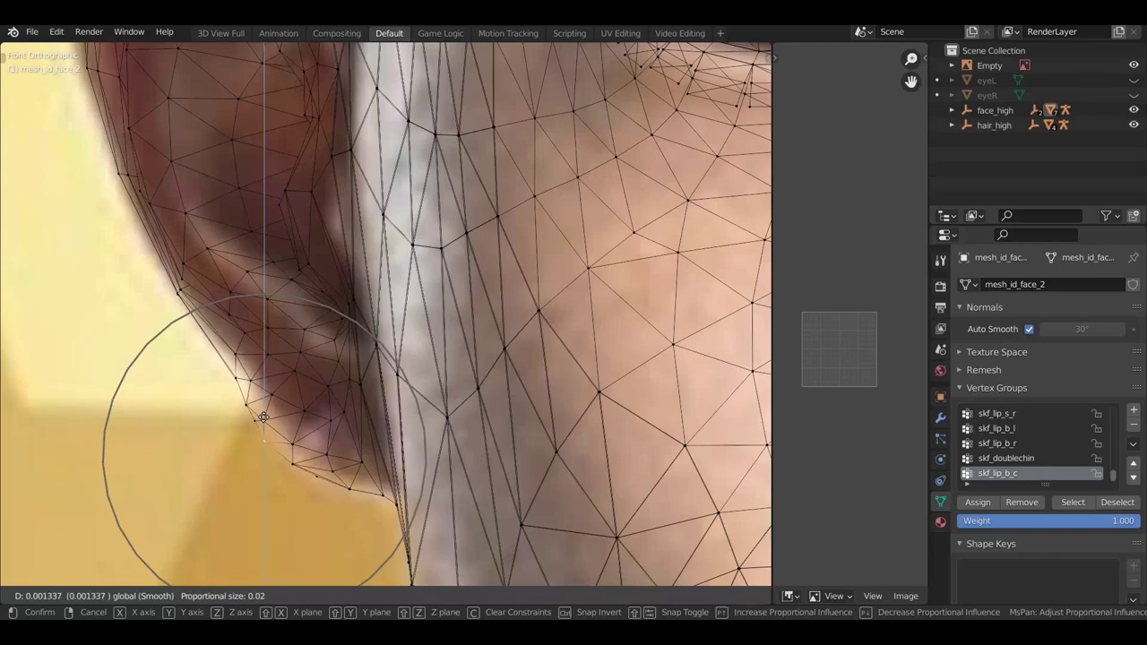
{"action": "left_click", "coordinate": [258, 429]}
{"action": "left_click", "coordinate": [236, 353]}
{"action": "key", "text": "g"}
{"action": "scroll", "coordinate": [233, 340], "scroll_direction": "down", "scroll_amount": 5}
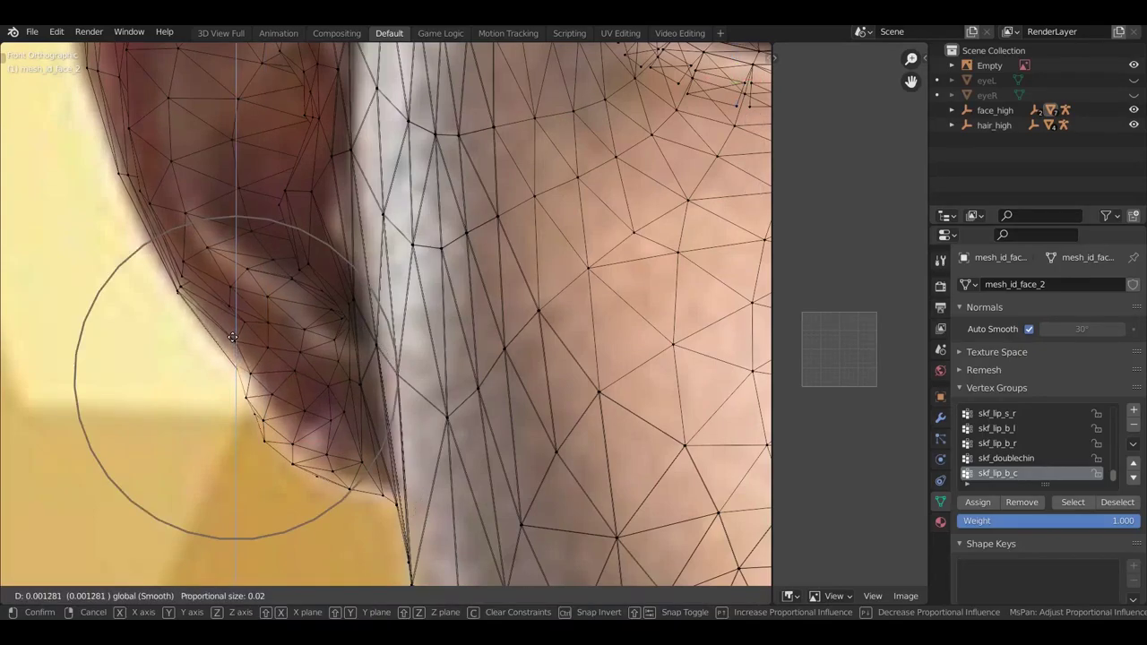
{"action": "left_click", "coordinate": [231, 338]}
{"action": "scroll", "coordinate": [247, 325], "scroll_direction": "down", "scroll_amount": 4}
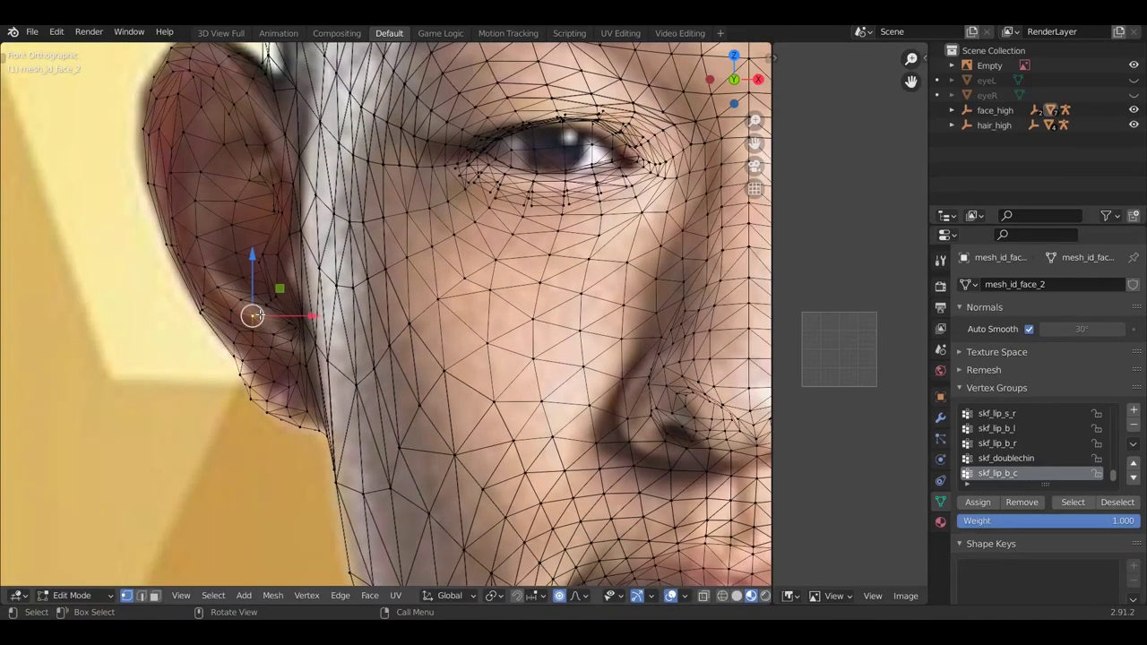
Lower the right ear's inner vertices just above the lobe along Z with a proportional size of 0.01
{"action": "key", "text": "g"}
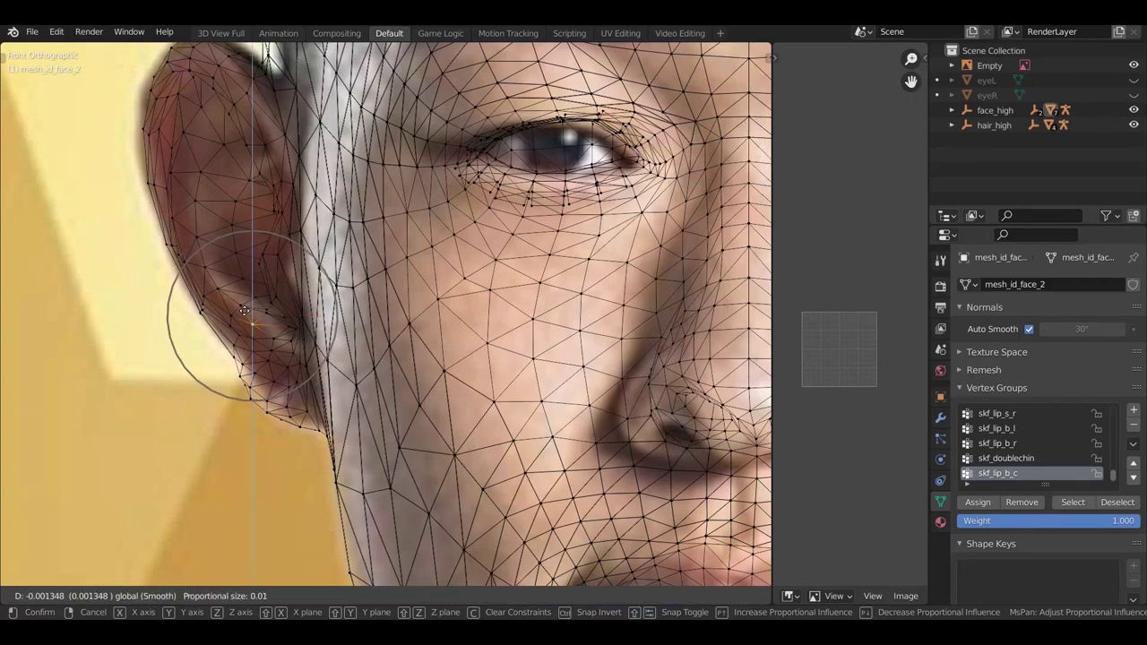
{"action": "left_click", "coordinate": [244, 310]}
{"action": "scroll", "coordinate": [256, 319], "scroll_direction": "up", "scroll_amount": 4}
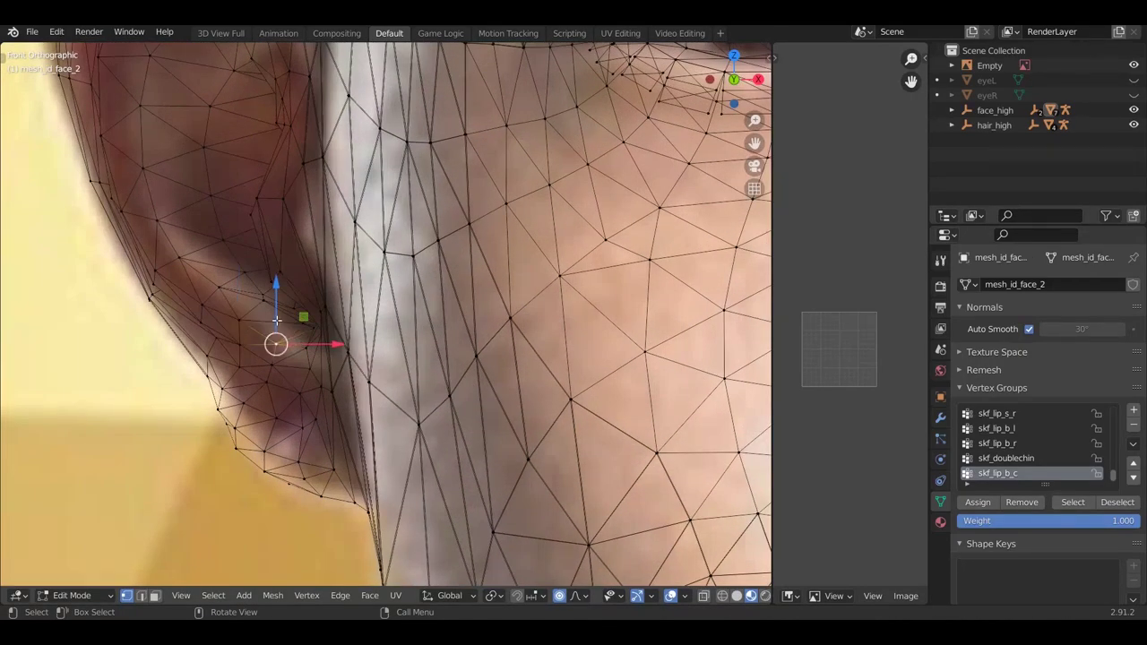
{"action": "key", "text": "g"}
{"action": "left_click", "coordinate": [278, 332]}
{"action": "scroll", "coordinate": [269, 340], "scroll_direction": "down", "scroll_amount": 5}
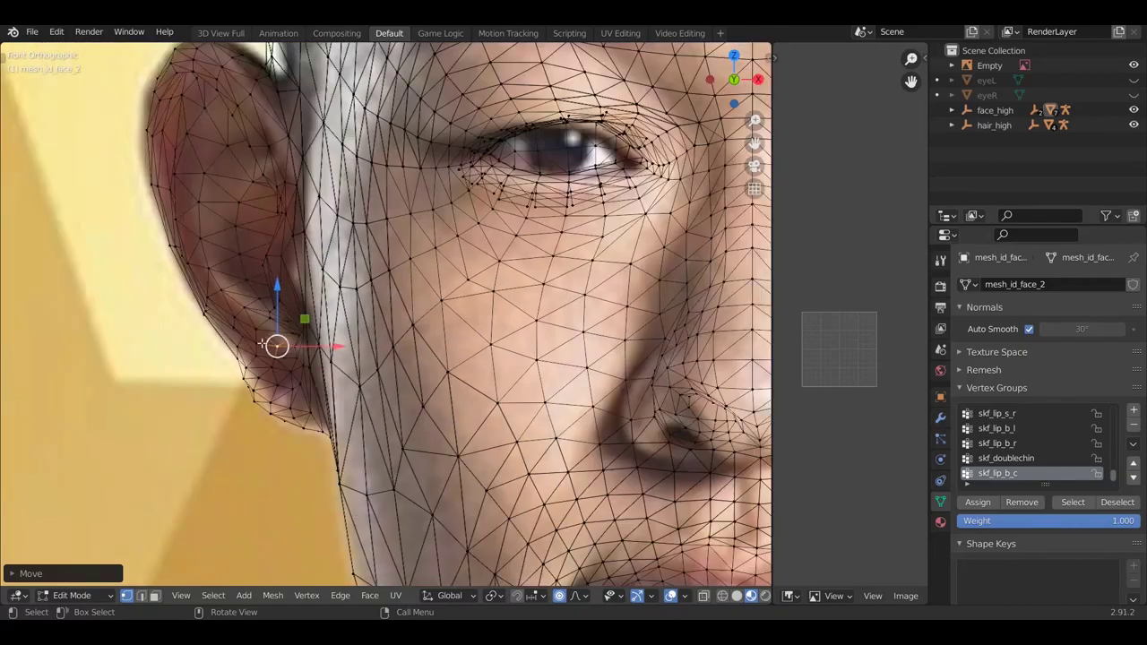
Nudge the right ear's outer rim, top and upper inner fold vertices to match the ear contour in the photo
{"action": "scroll", "coordinate": [177, 260], "scroll_direction": "up", "scroll_amount": 6}
{"action": "left_click", "coordinate": [185, 247]}
{"action": "key", "text": "g"}
{"action": "left_click", "coordinate": [184, 243]}
{"action": "left_click", "coordinate": [278, 112]}
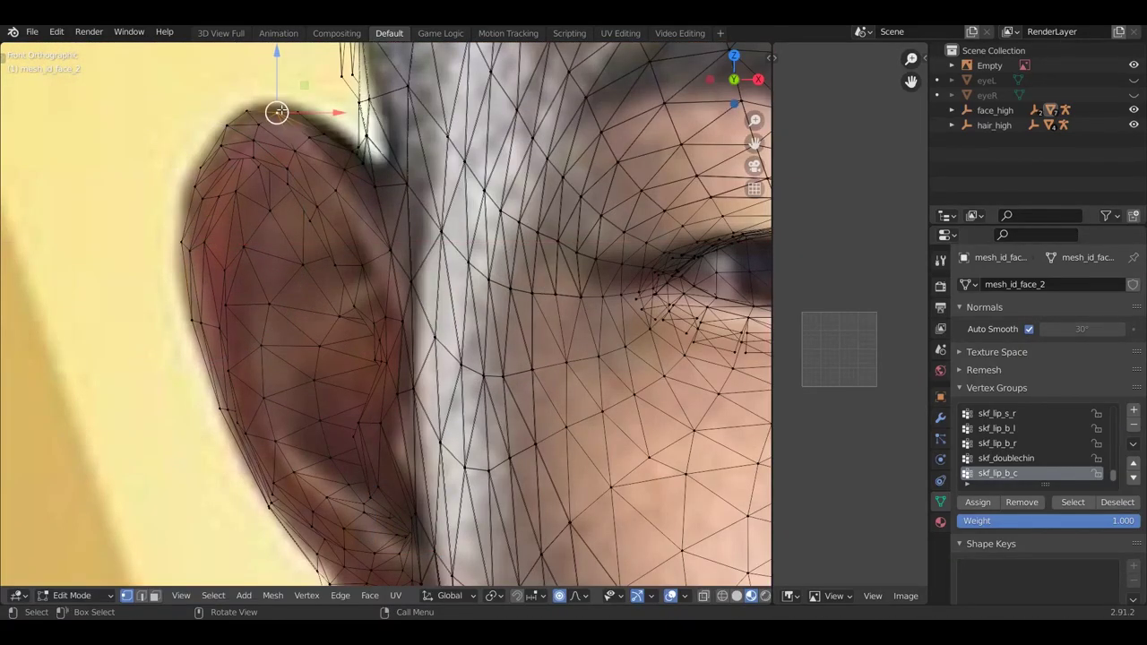
{"action": "key", "text": "g"}
{"action": "left_click", "coordinate": [282, 103]}
{"action": "left_click", "coordinate": [288, 180]}
{"action": "key", "text": "g"}
{"action": "left_click", "coordinate": [300, 163]}
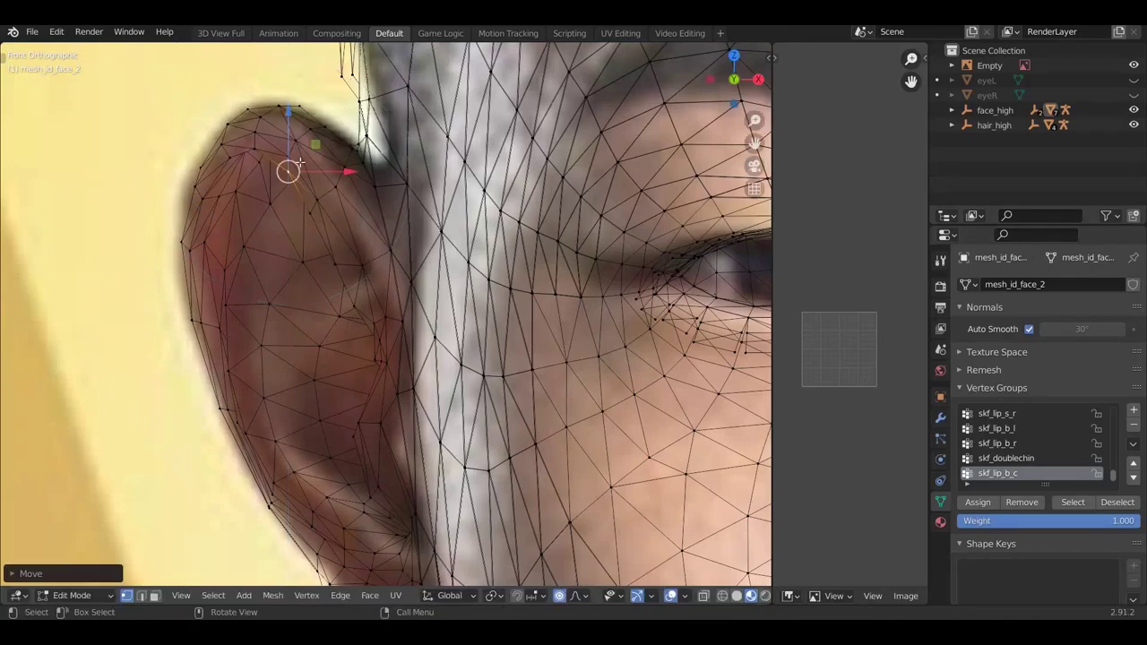
Shift the right ear's inner fold vertices toward the head along X, from the upper fold down to above the lobe
{"action": "left_click", "coordinate": [334, 265]}
{"action": "left_click_drag", "start_coordinate": [362, 263], "coordinate": [377, 263]}
{"action": "left_click", "coordinate": [362, 439]}
{"action": "left_click_drag", "start_coordinate": [396, 435], "coordinate": [411, 429]}
{"action": "left_click", "coordinate": [384, 484]}
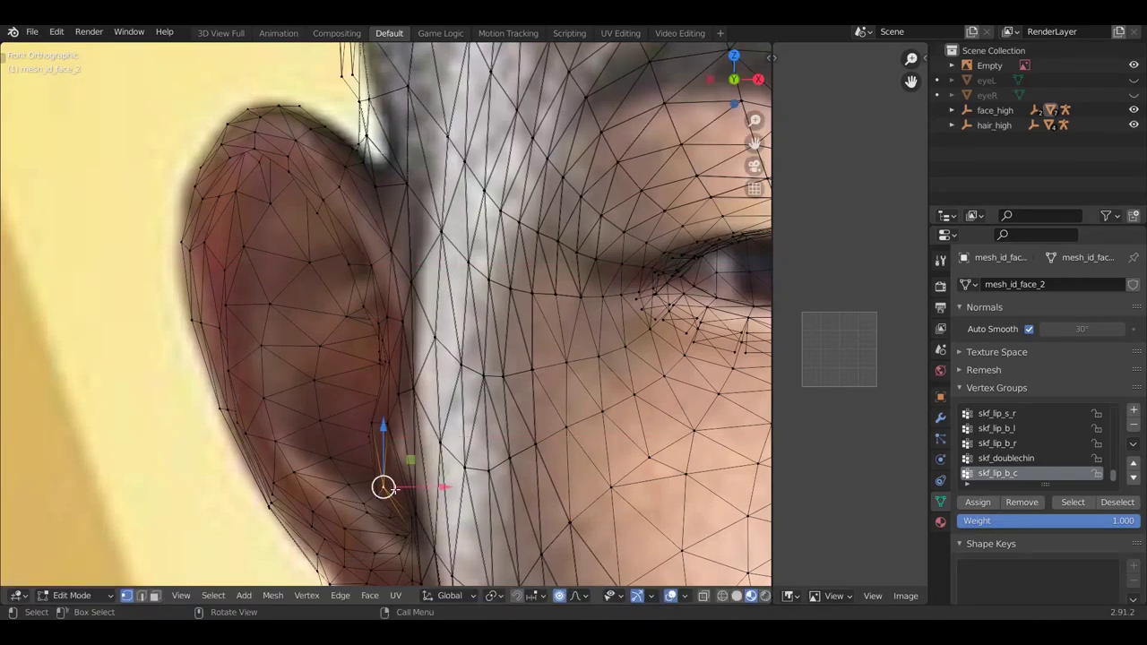
{"action": "left_click", "coordinate": [421, 485]}
{"action": "left_click", "coordinate": [399, 492]}
{"action": "left_click_drag", "start_coordinate": [415, 493], "coordinate": [421, 493]}
Move the hair mesh's side vertex beside the right ear about 0.0012 toward the face along X with proportional size 0.06
{"action": "left_click", "coordinate": [412, 387]}
{"action": "left_click_drag", "start_coordinate": [410, 388], "coordinate": [398, 393]}
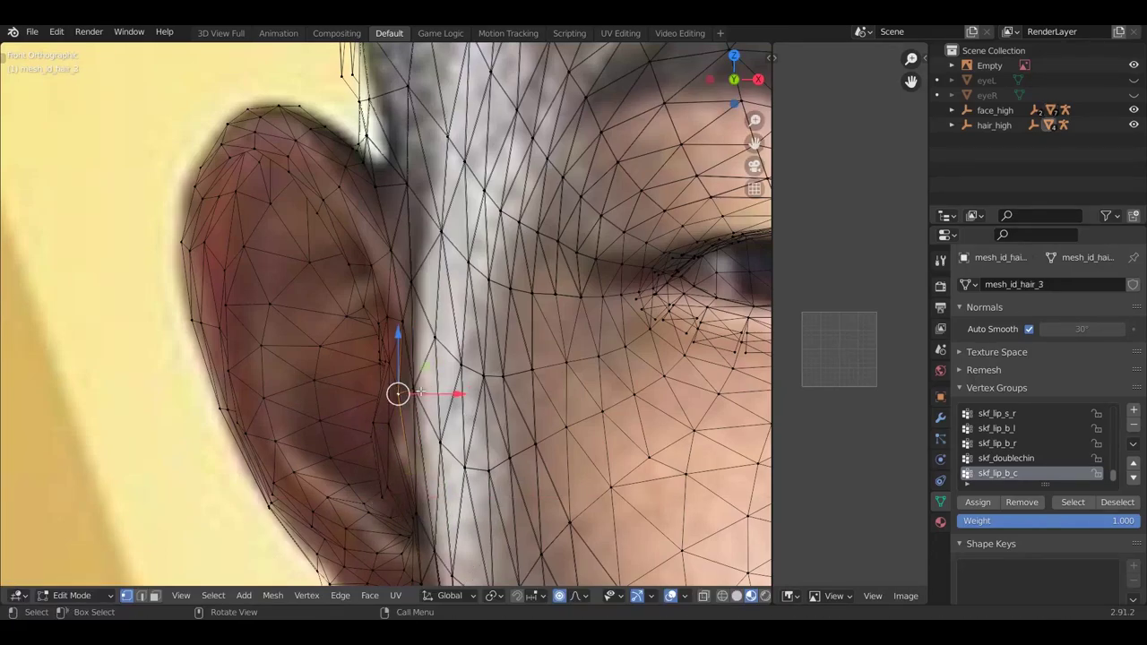
{"action": "key", "text": "g"}
{"action": "key", "text": "x"}
{"action": "scroll", "coordinate": [425, 391], "scroll_direction": "down", "scroll_amount": 5}
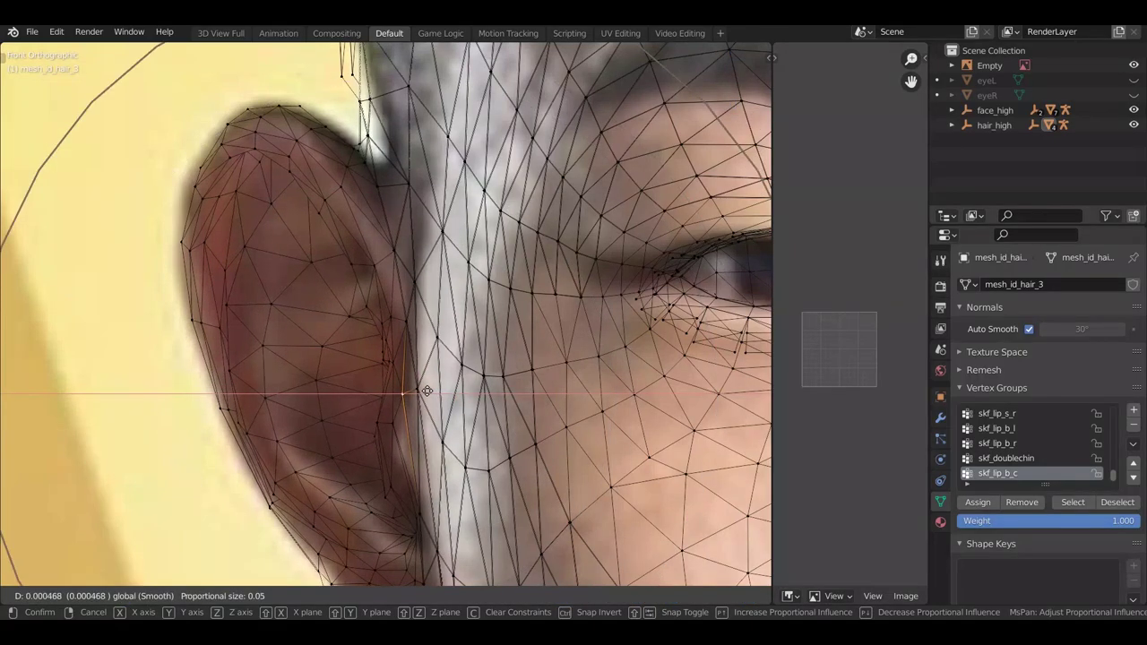
{"action": "scroll", "coordinate": [433, 395], "scroll_direction": "down", "scroll_amount": 1}
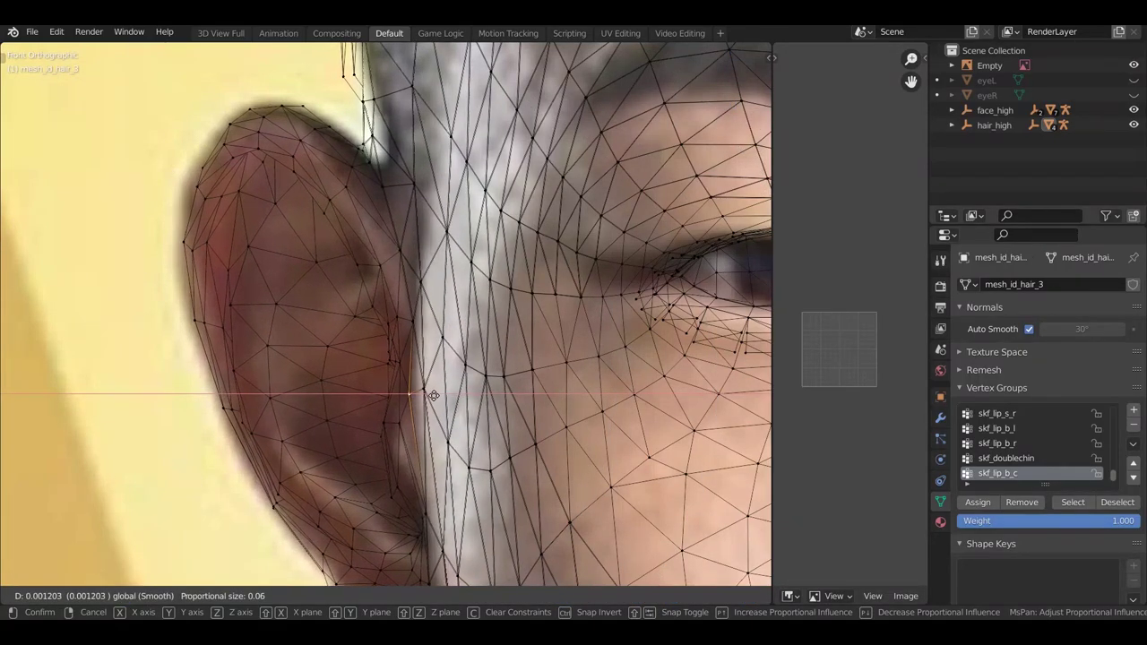
{"action": "left_click", "coordinate": [433, 395]}
Move the hair mesh's side vertex above the left ear inward to fit the hair outline in the photo
{"action": "scroll", "coordinate": [433, 395], "scroll_direction": "down", "scroll_amount": 6}
{"action": "scroll", "coordinate": [614, 362], "scroll_direction": "up", "scroll_amount": 3}
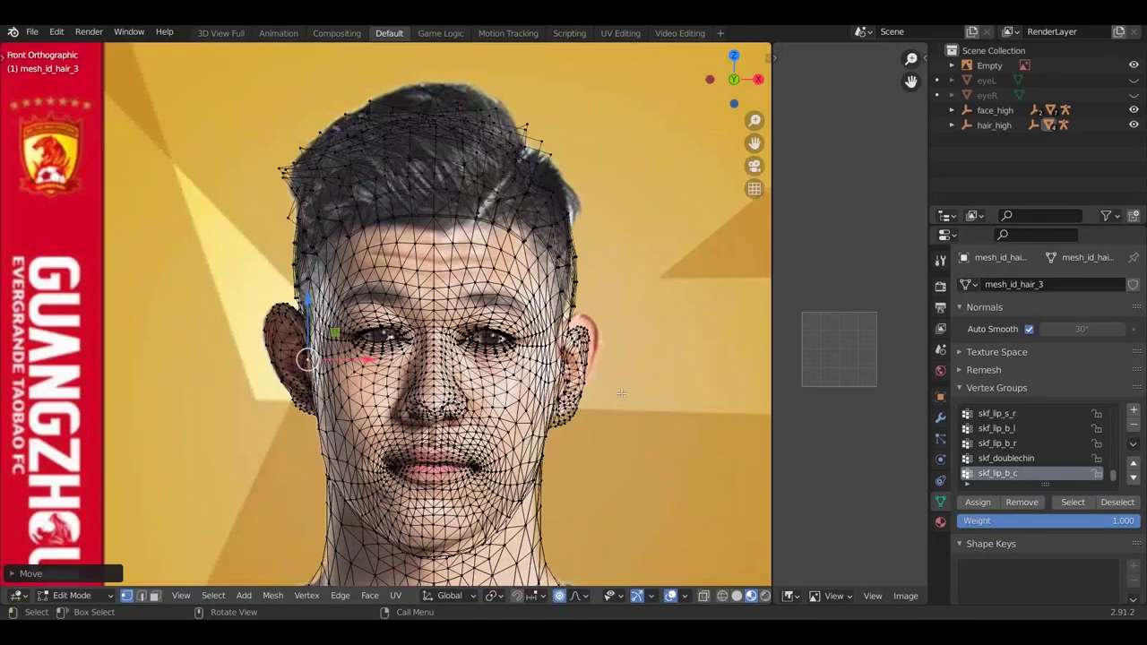
{"action": "scroll", "coordinate": [615, 362], "scroll_direction": "up", "scroll_amount": 2}
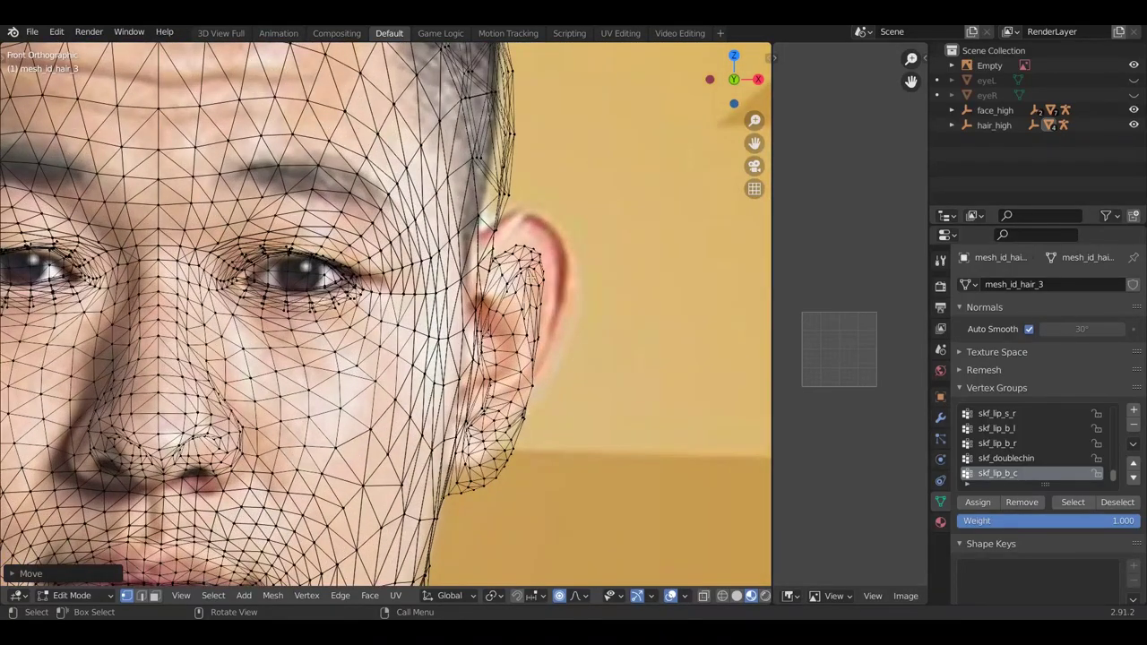
{"action": "left_click", "coordinate": [517, 196]}
{"action": "left_click_drag", "start_coordinate": [554, 195], "coordinate": [545, 182]}
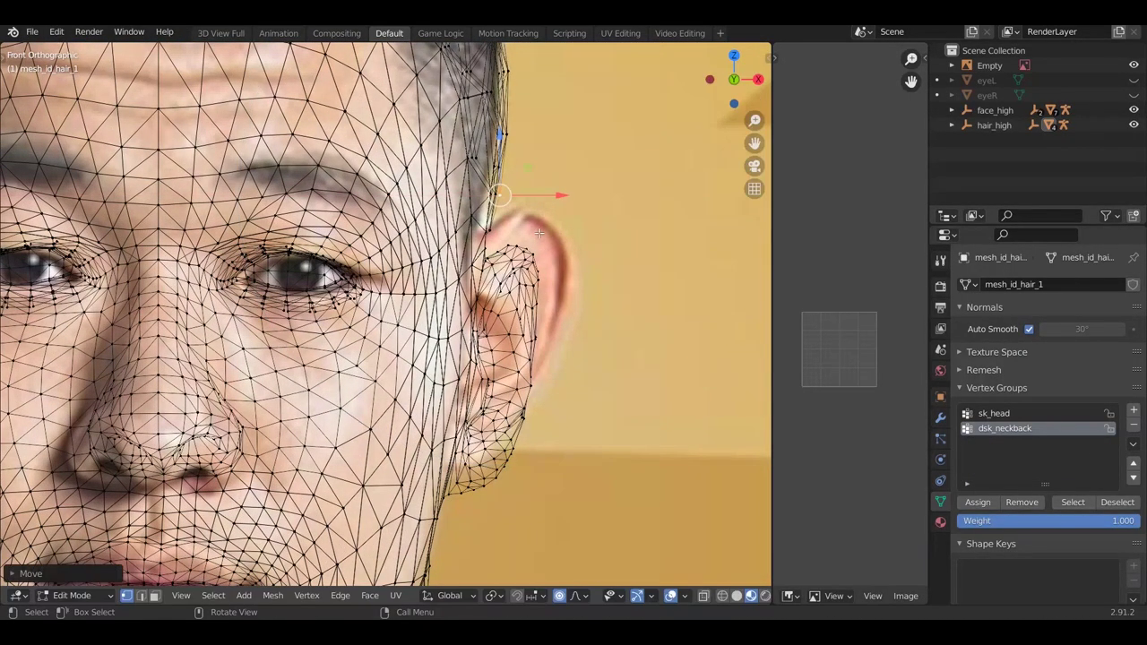
Raise the left ear's top about 0.007 along Z with proportional size 0.06, and shift it outward along X with size 0.04
{"action": "left_click", "coordinate": [527, 221]}
{"action": "key", "text": "g"}
{"action": "key", "text": "x"}
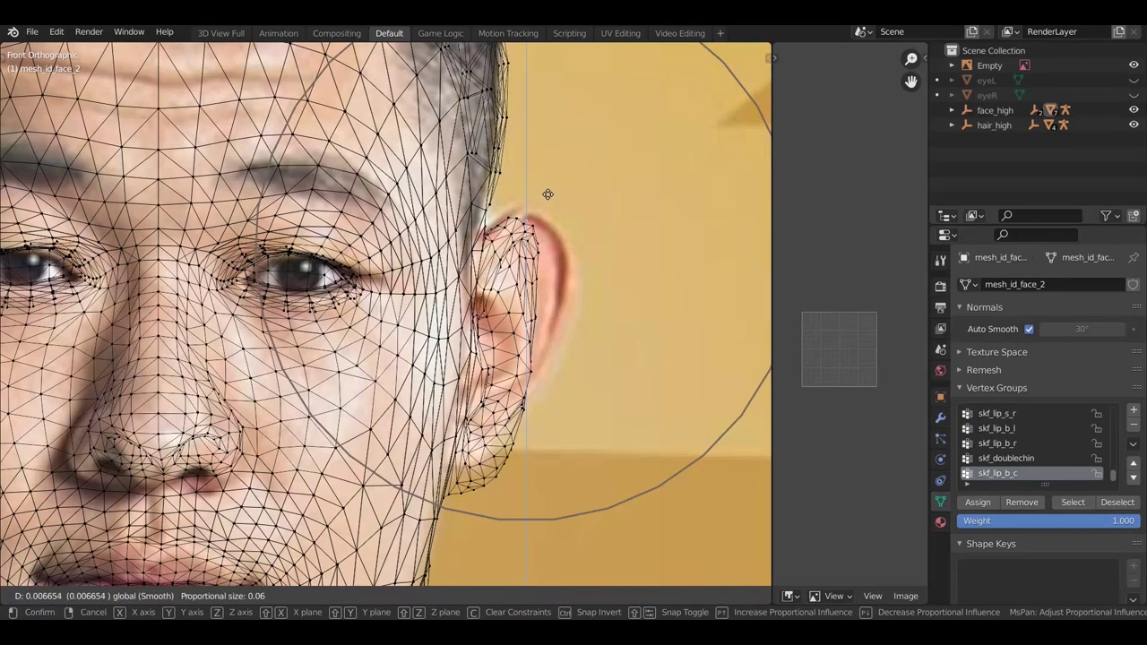
{"action": "left_click", "coordinate": [562, 212]}
{"action": "key", "text": "g"}
{"action": "key", "text": "x"}
{"action": "scroll", "coordinate": [581, 212], "scroll_direction": "up", "scroll_amount": 3}
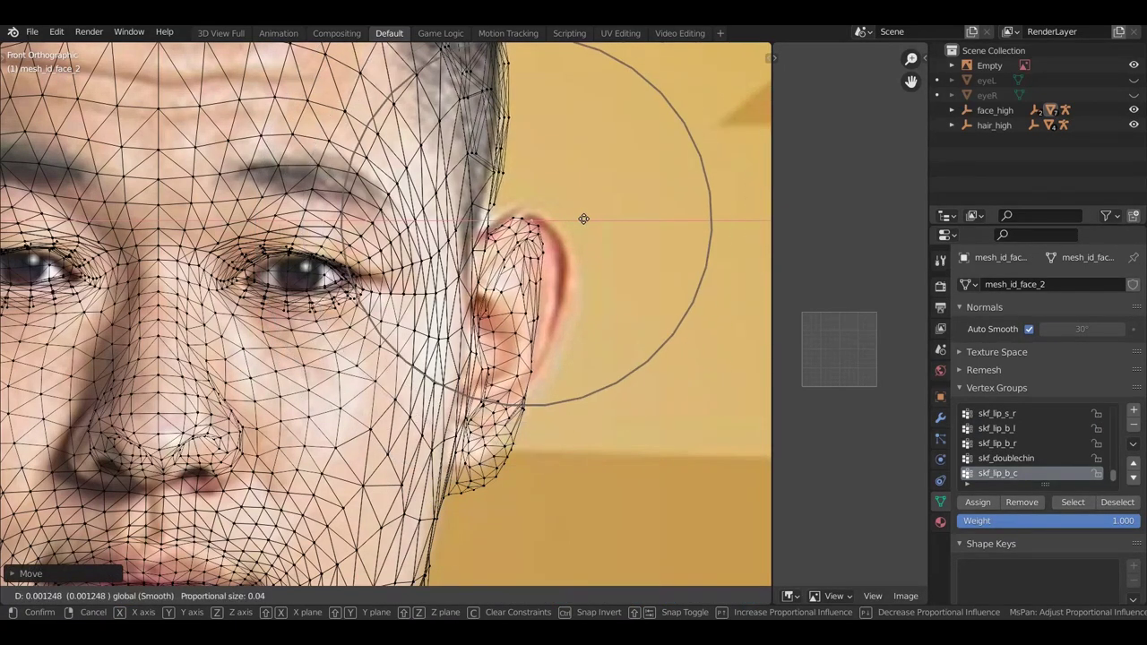
{"action": "left_click", "coordinate": [581, 209]}
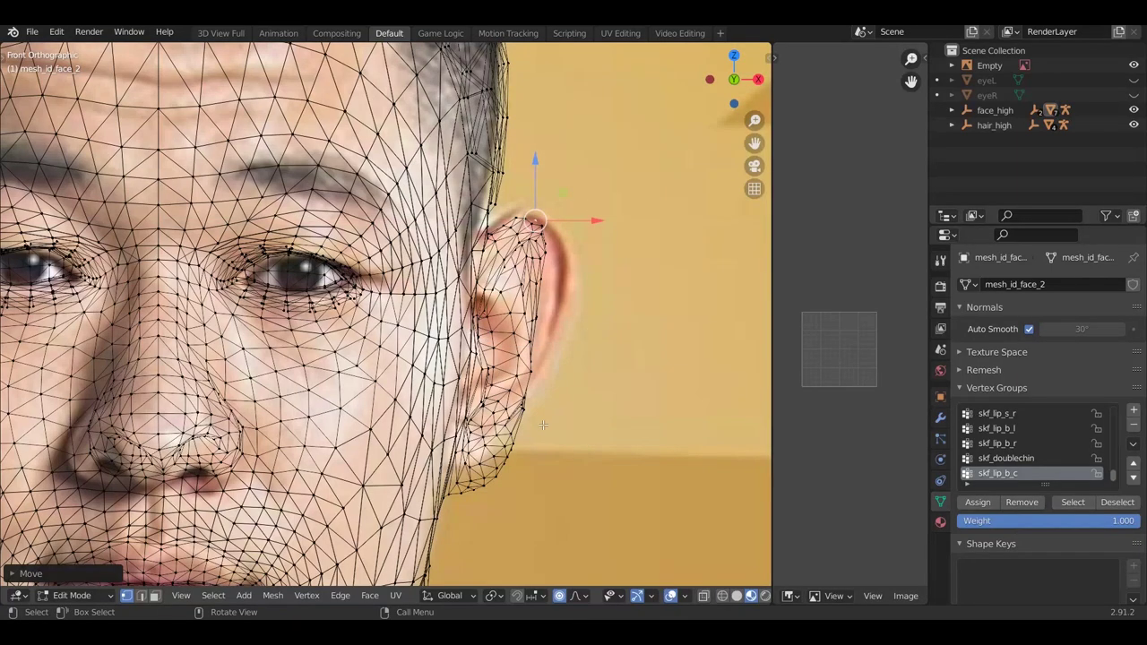
Pull the left ear's outer rim outward along X to the ear edge in the photo with a proportional size of 0.04
{"action": "key", "text": "g"}
{"action": "key", "text": "x"}
{"action": "scroll", "coordinate": [584, 315], "scroll_direction": "down", "scroll_amount": 5}
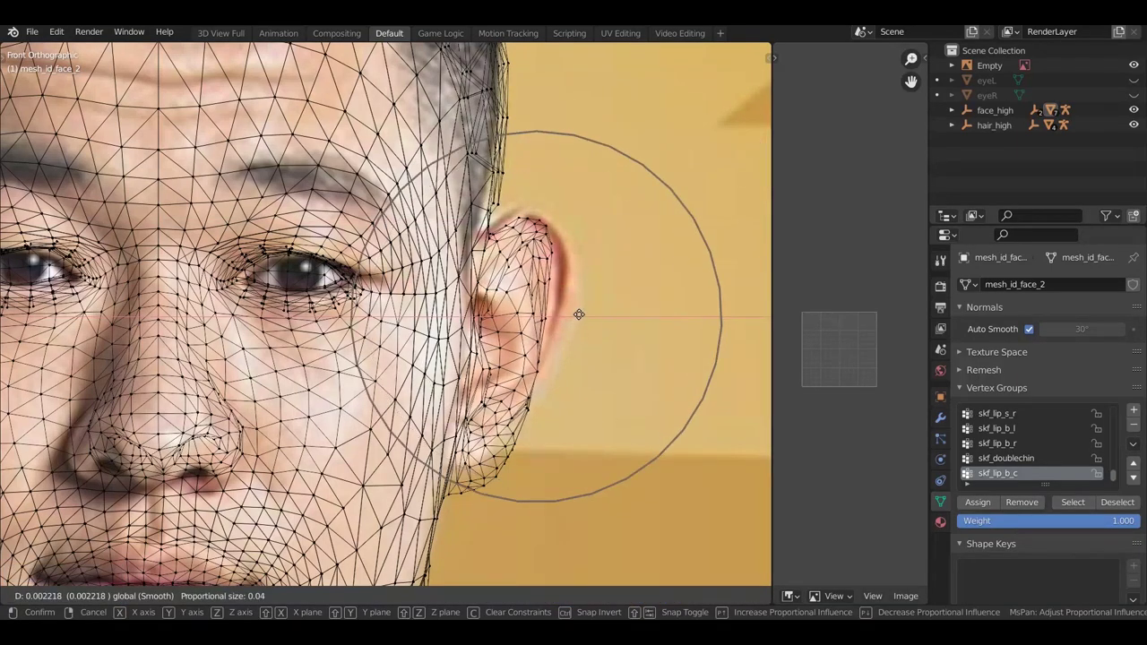
{"action": "left_click", "coordinate": [593, 307]}
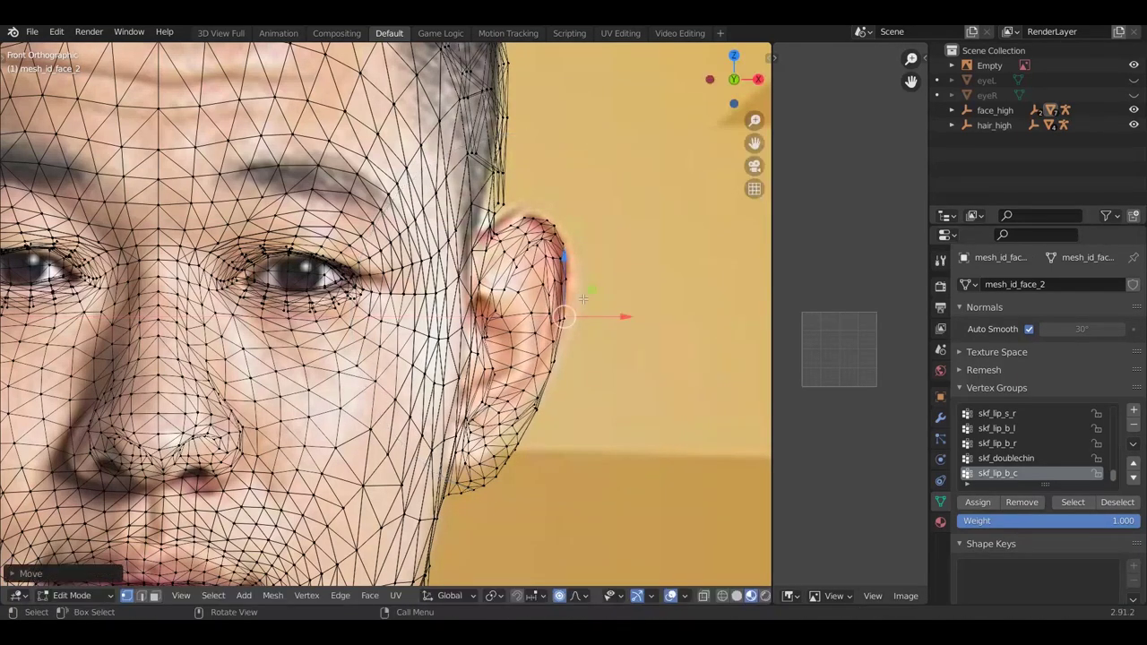
Raise the left ear's top vertices and push its upper outer rim outward to follow the ear outline in the photo
{"action": "left_click", "coordinate": [502, 219]}
{"action": "left_click_drag", "start_coordinate": [536, 211], "coordinate": [521, 199]}
{"action": "left_click", "coordinate": [522, 220]}
{"action": "left_click", "coordinate": [582, 276]}
{"action": "left_click_drag", "start_coordinate": [595, 276], "coordinate": [602, 276]}
{"action": "scroll", "coordinate": [599, 276], "scroll_direction": "up", "scroll_amount": 3}
{"action": "scroll", "coordinate": [600, 276], "scroll_direction": "up", "scroll_amount": 1}
{"action": "left_click", "coordinate": [600, 276]}
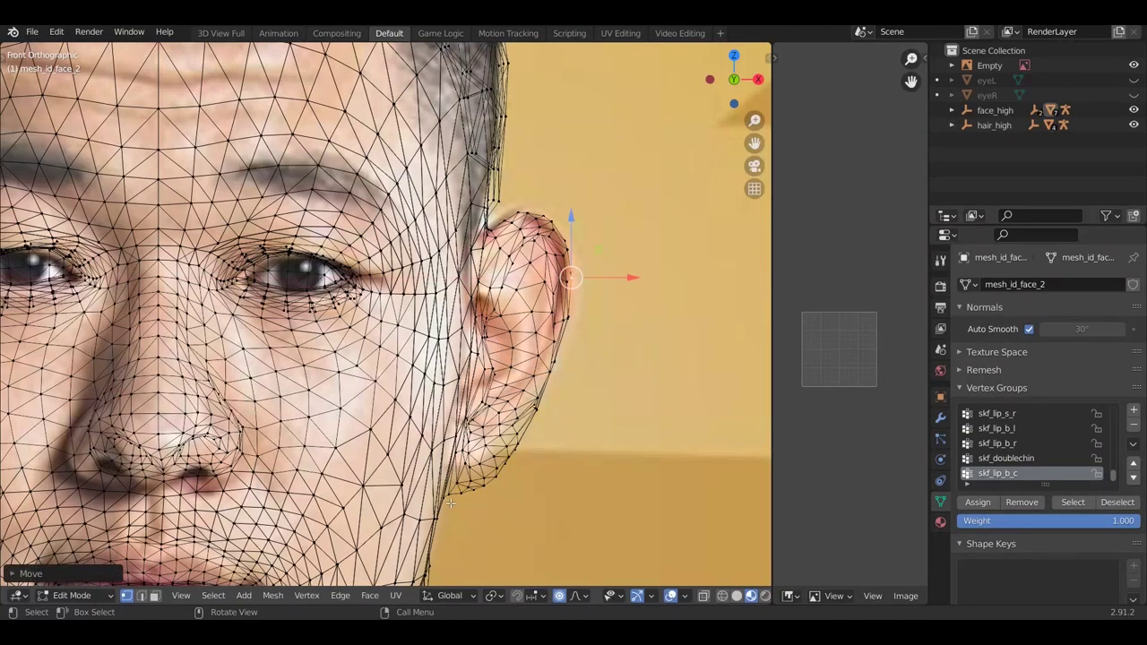
Raise the left earlobe's bottom vertex about 0.005 along Z with a proportional size of 0.06
{"action": "left_click", "coordinate": [447, 500]}
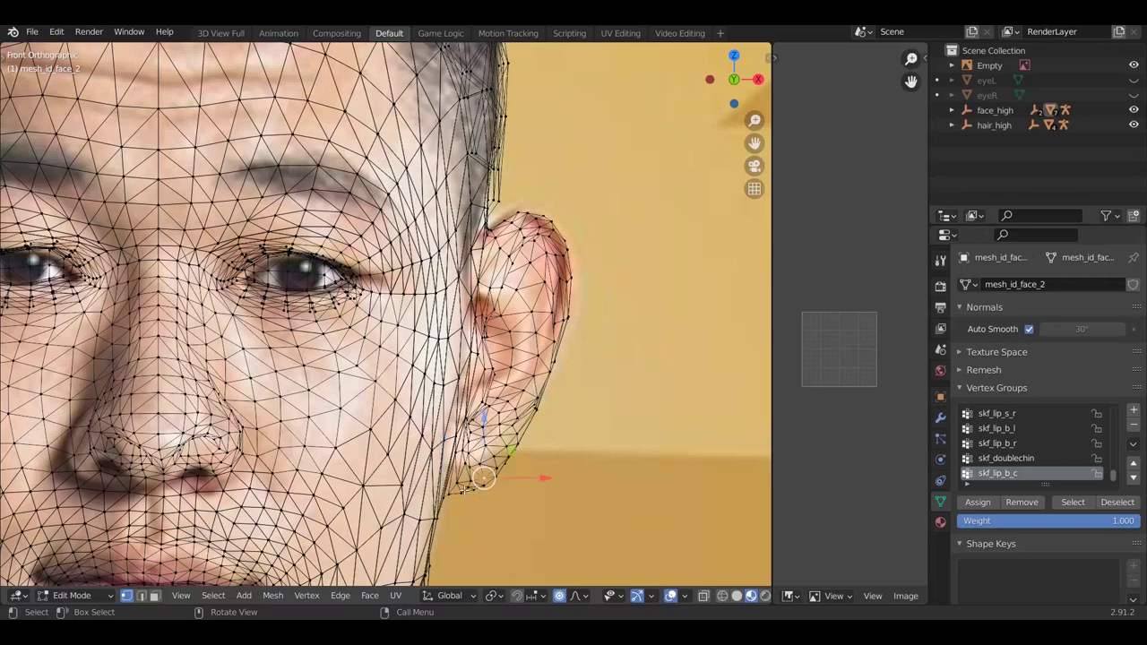
{"action": "key", "text": "g"}
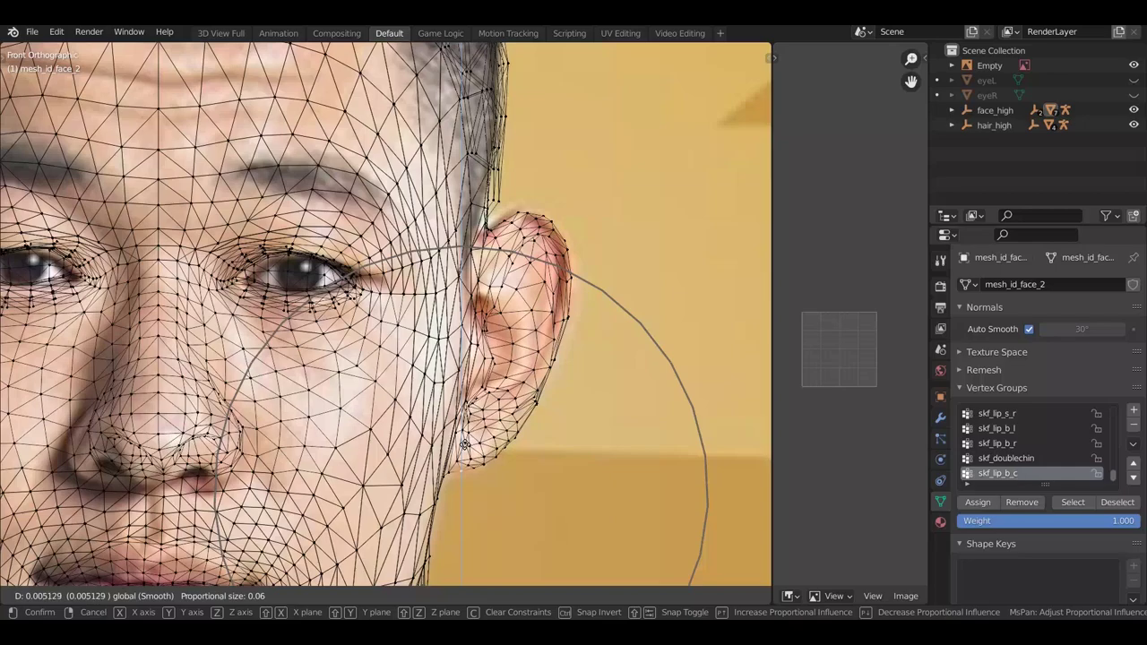
{"action": "left_click", "coordinate": [545, 432]}
Shift the left ear's inner vertices about 0.003 toward the head along X, using proportional sizes 0.04 and 0.02
{"action": "left_click", "coordinate": [536, 406]}
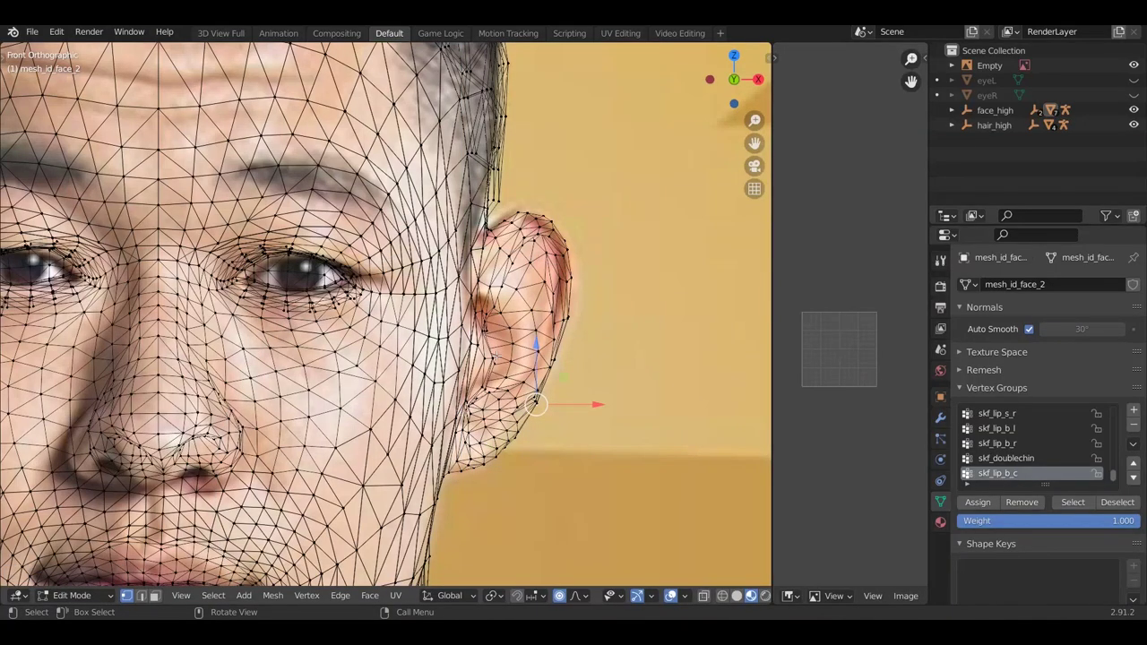
{"action": "key", "text": "g"}
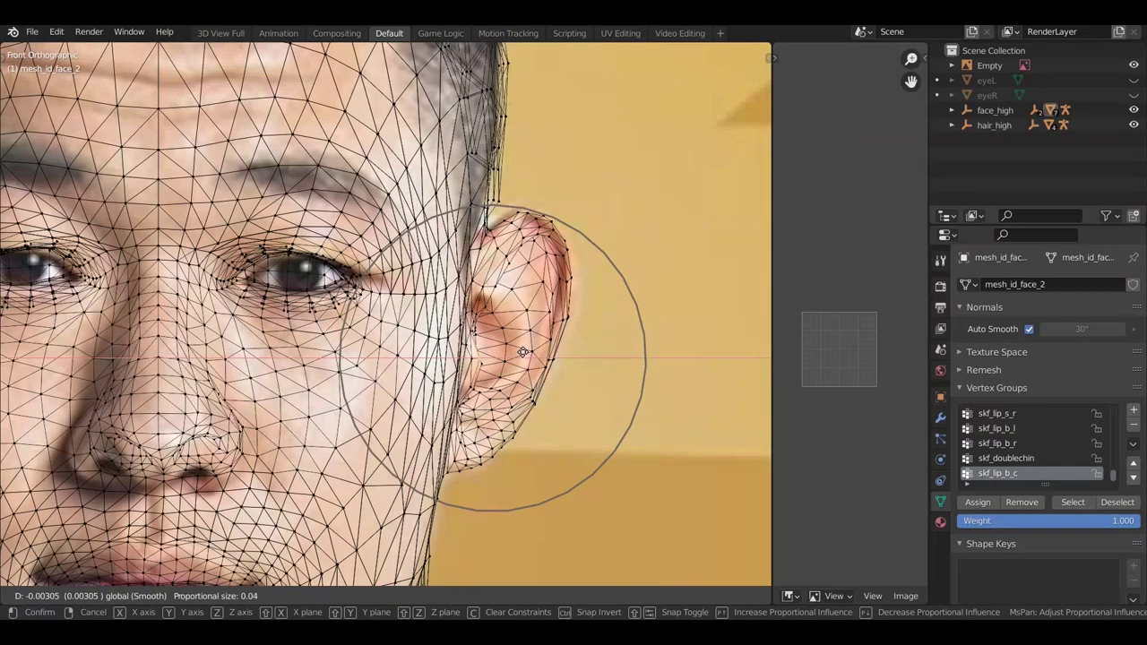
{"action": "left_click", "coordinate": [524, 354]}
{"action": "left_click", "coordinate": [524, 258]}
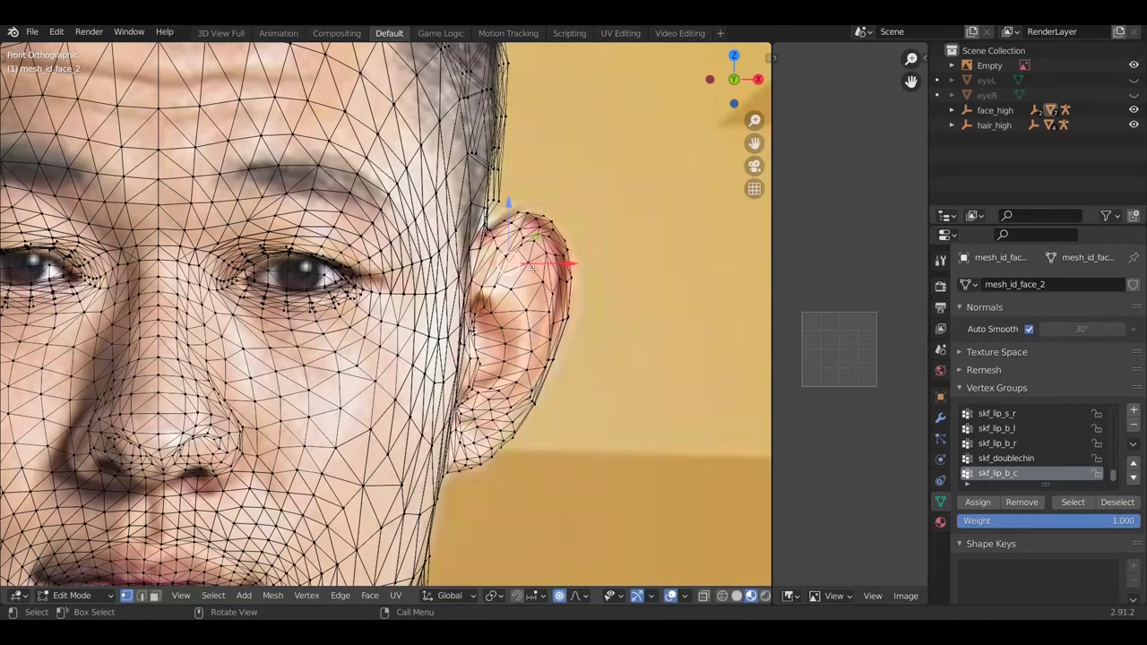
{"action": "key", "text": "g"}
{"action": "scroll", "coordinate": [524, 253], "scroll_direction": "up", "scroll_amount": 2}
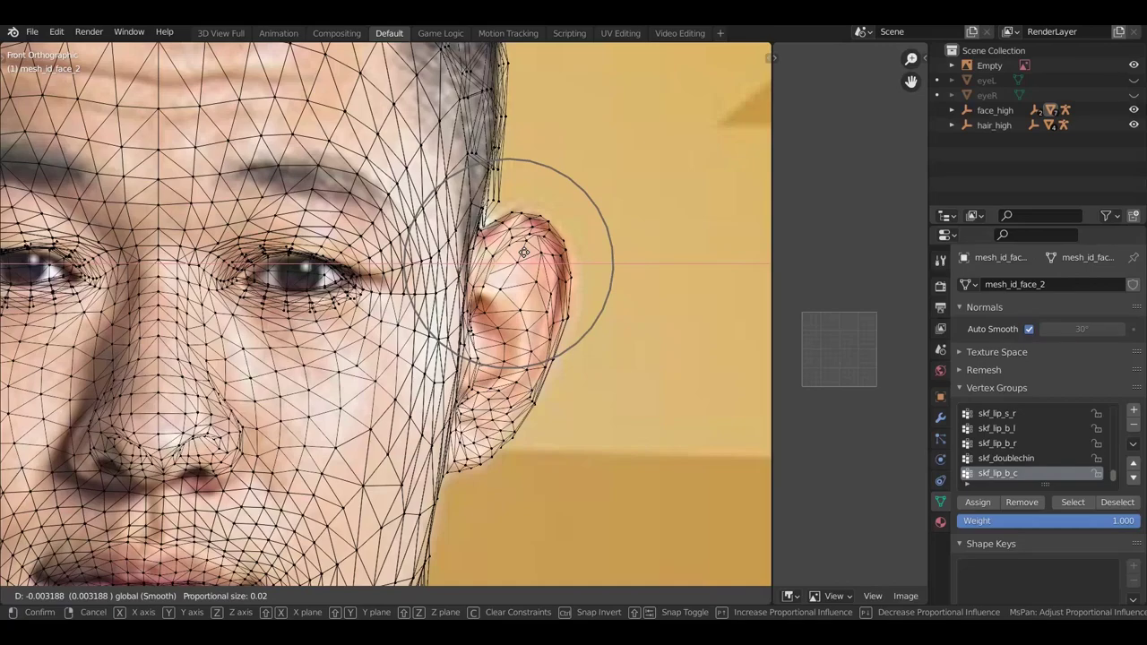
{"action": "left_click", "coordinate": [527, 255]}
Raise the vertex on the left ear's upper rim to meet the ear's top edge in the photo
{"action": "left_click", "coordinate": [548, 208]}
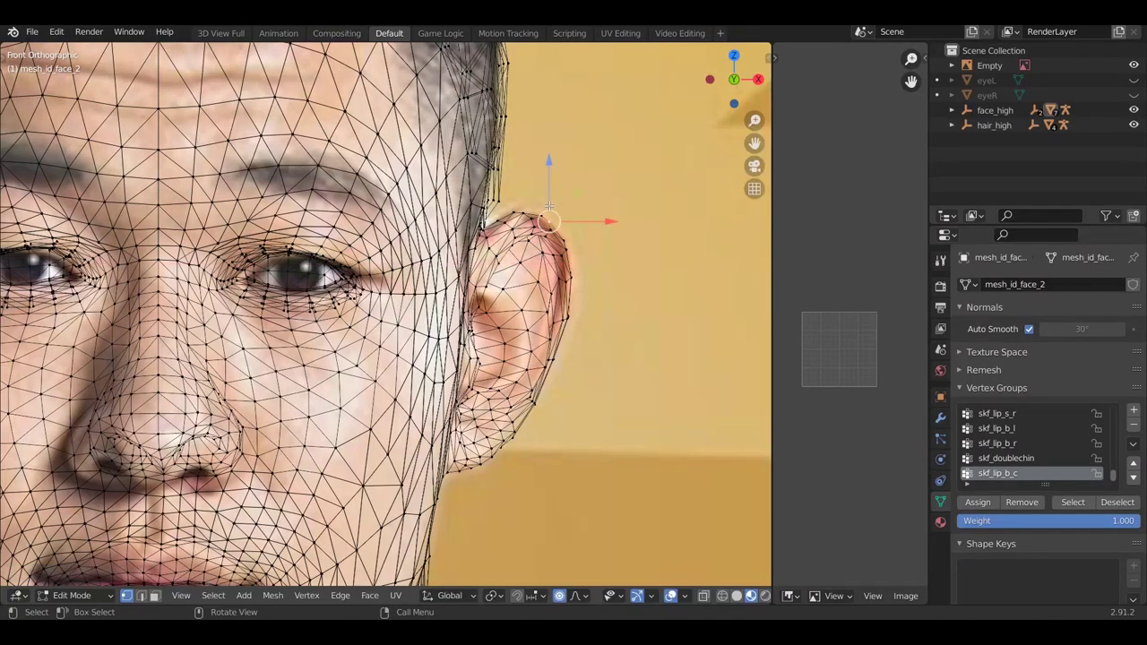
{"action": "key", "text": "g"}
{"action": "left_click", "coordinate": [544, 197]}
{"action": "left_click", "coordinate": [533, 209]}
Raise the vertex at the bottom centre of the chin to meet the chin edge in the photo
{"action": "scroll", "coordinate": [531, 303], "scroll_direction": "down", "scroll_amount": 4}
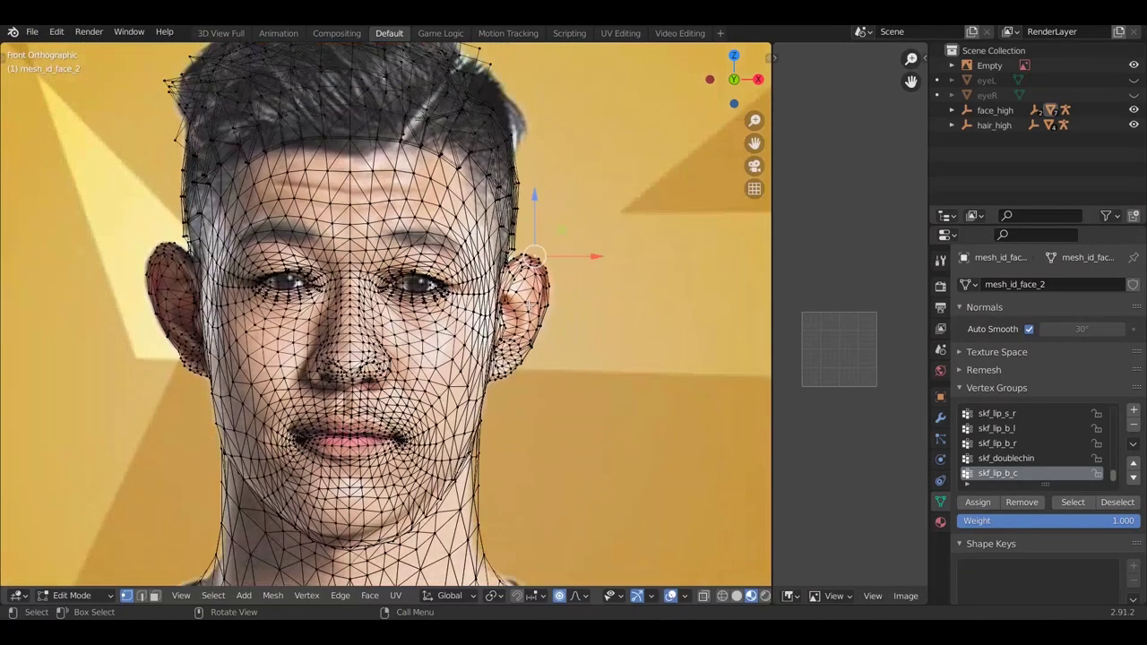
{"action": "scroll", "coordinate": [529, 303], "scroll_direction": "down", "scroll_amount": 3}
{"action": "scroll", "coordinate": [502, 394], "scroll_direction": "up", "scroll_amount": 5}
{"action": "scroll", "coordinate": [492, 420], "scroll_direction": "up", "scroll_amount": 2}
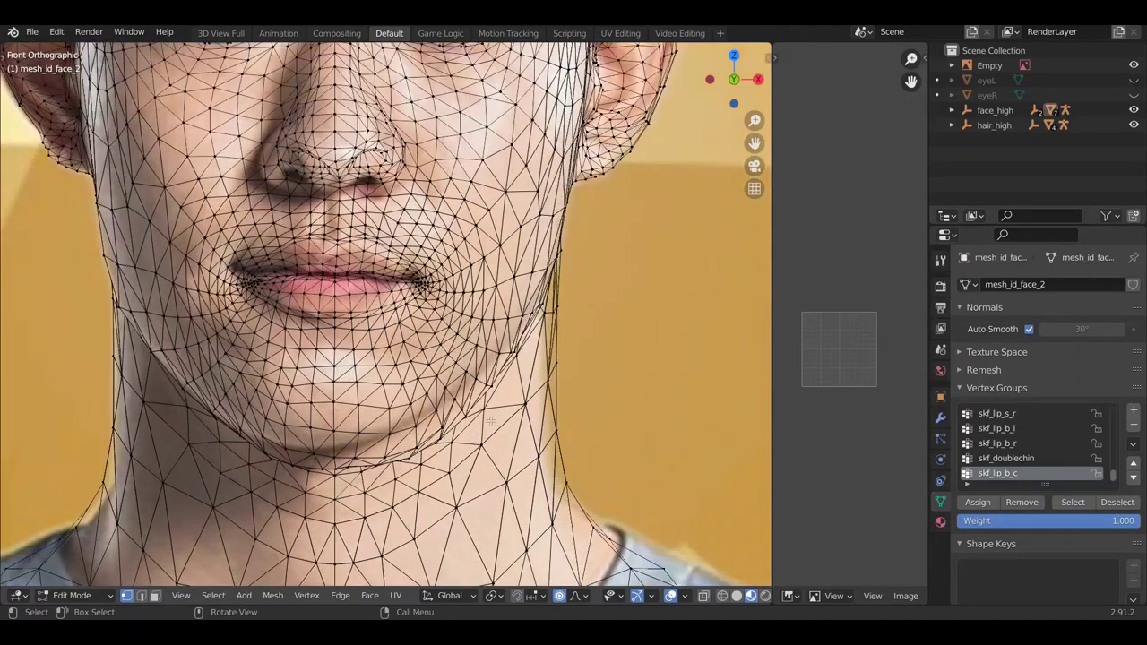
{"action": "scroll", "coordinate": [453, 419], "scroll_direction": "up", "scroll_amount": 1}
{"action": "left_click", "coordinate": [465, 411]}
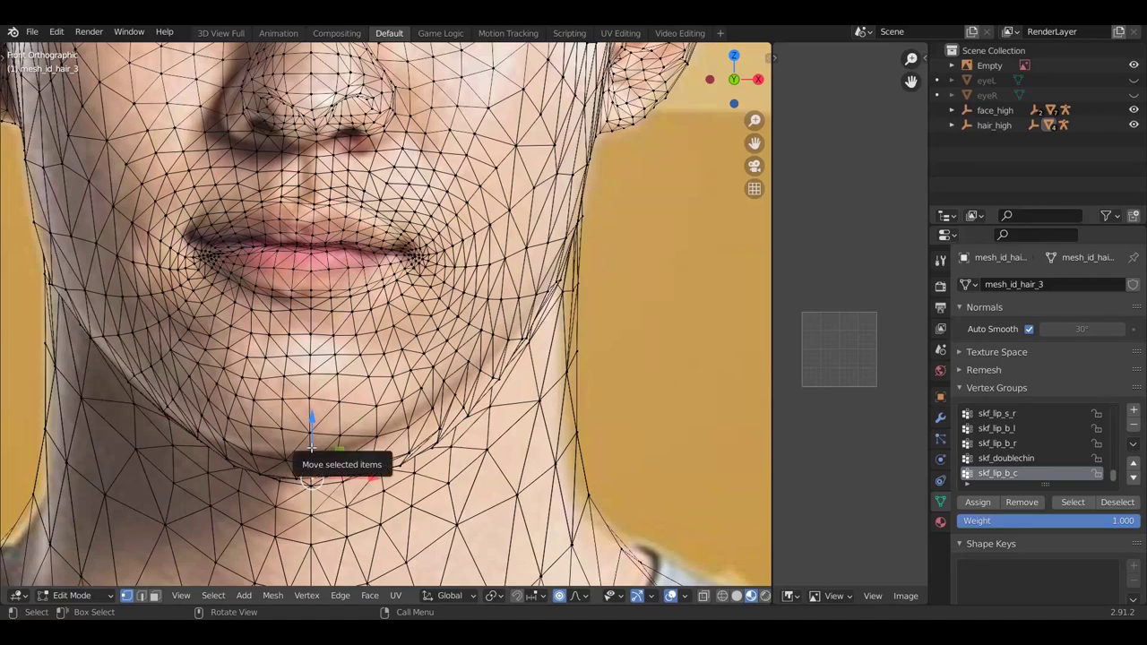
{"action": "scroll", "coordinate": [311, 445], "scroll_direction": "down", "scroll_amount": 2}
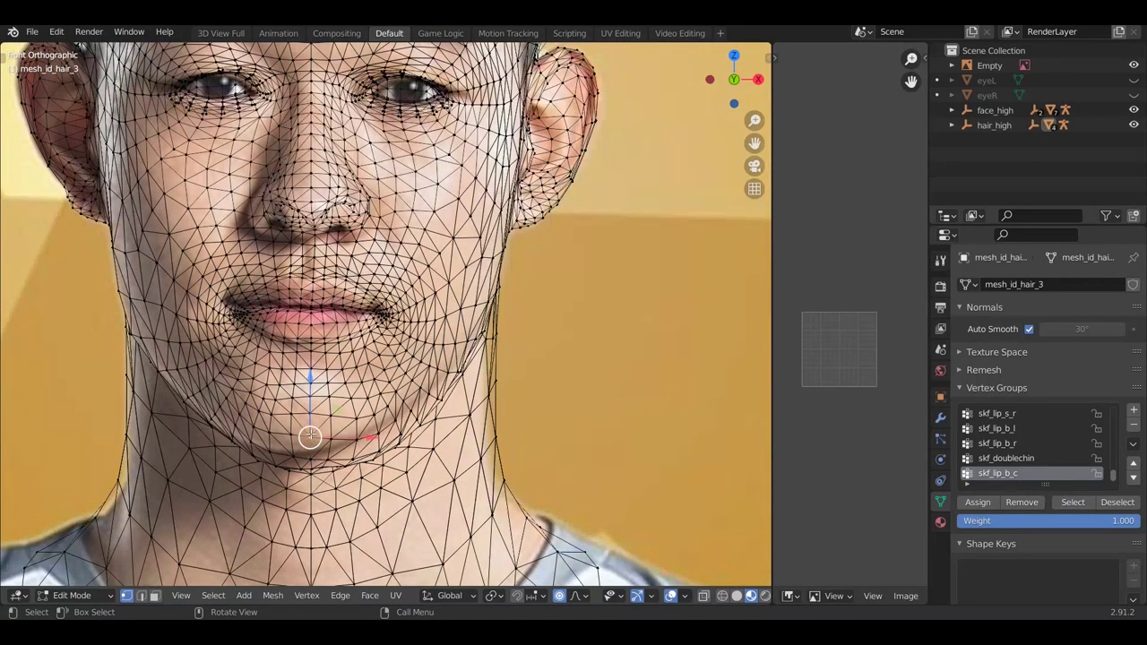
{"action": "left_click_drag", "start_coordinate": [310, 460], "coordinate": [299, 433]}
{"action": "scroll", "coordinate": [310, 439], "scroll_direction": "down", "scroll_amount": 11}
{"action": "scroll", "coordinate": [472, 381], "scroll_direction": "up", "scroll_amount": 4}
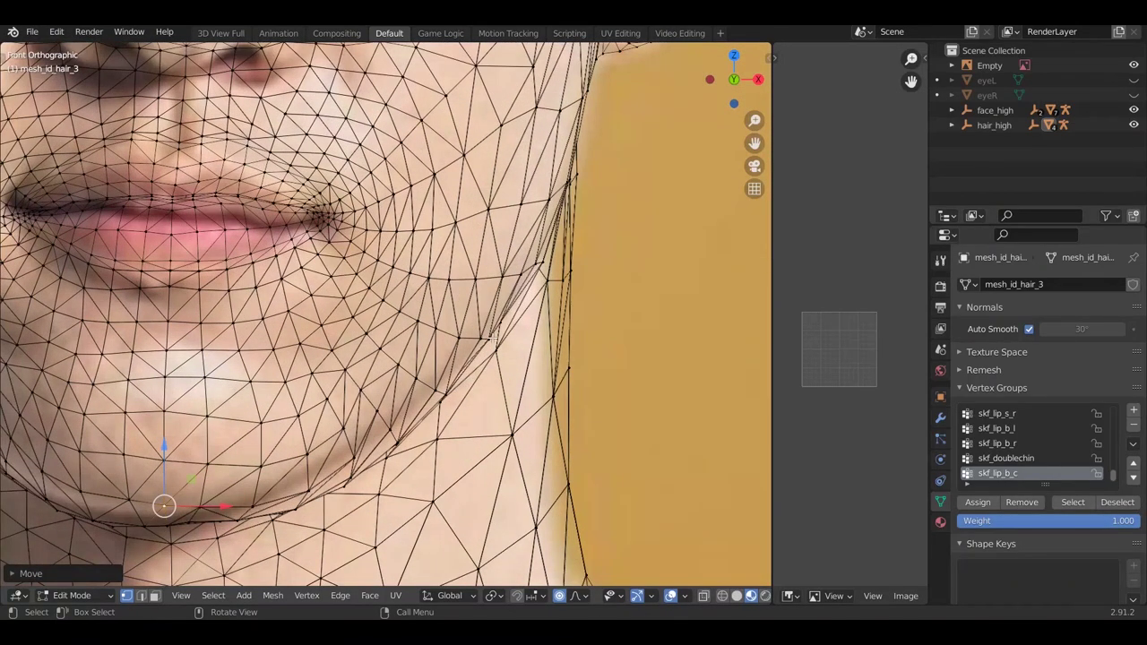
Move the left jawline vertices inward and upward so the mesh follows the jaw edge in the photo
{"action": "left_click", "coordinate": [492, 340]}
{"action": "left_click_drag", "start_coordinate": [525, 335], "coordinate": [507, 326]}
{"action": "scroll", "coordinate": [515, 329], "scroll_direction": "up", "scroll_amount": 11}
{"action": "left_click", "coordinate": [355, 455]}
{"action": "left_click_drag", "start_coordinate": [352, 432], "coordinate": [340, 401]}
{"action": "left_click", "coordinate": [413, 364]}
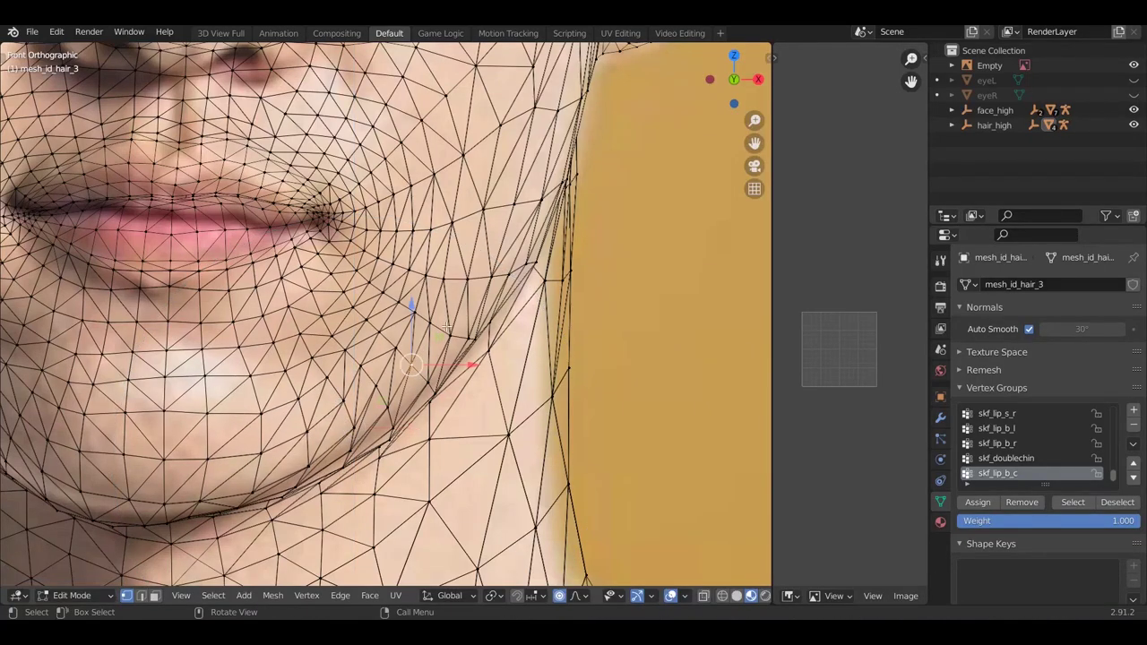
{"action": "left_click_drag", "start_coordinate": [411, 307], "coordinate": [412, 312]}
{"action": "scroll", "coordinate": [397, 335], "scroll_direction": "down", "scroll_amount": 5}
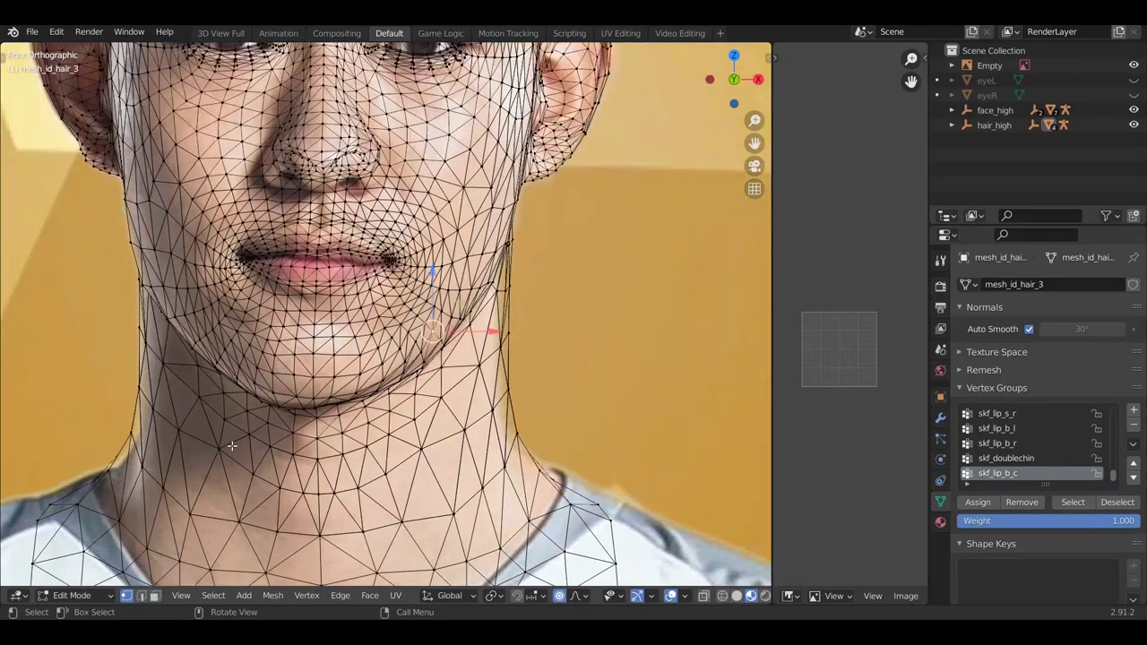
Adjust the vertex on the right underside of the chin to follow the chin contour in the photo
{"action": "scroll", "coordinate": [249, 427], "scroll_direction": "up", "scroll_amount": 4}
{"action": "left_click", "coordinate": [298, 394]}
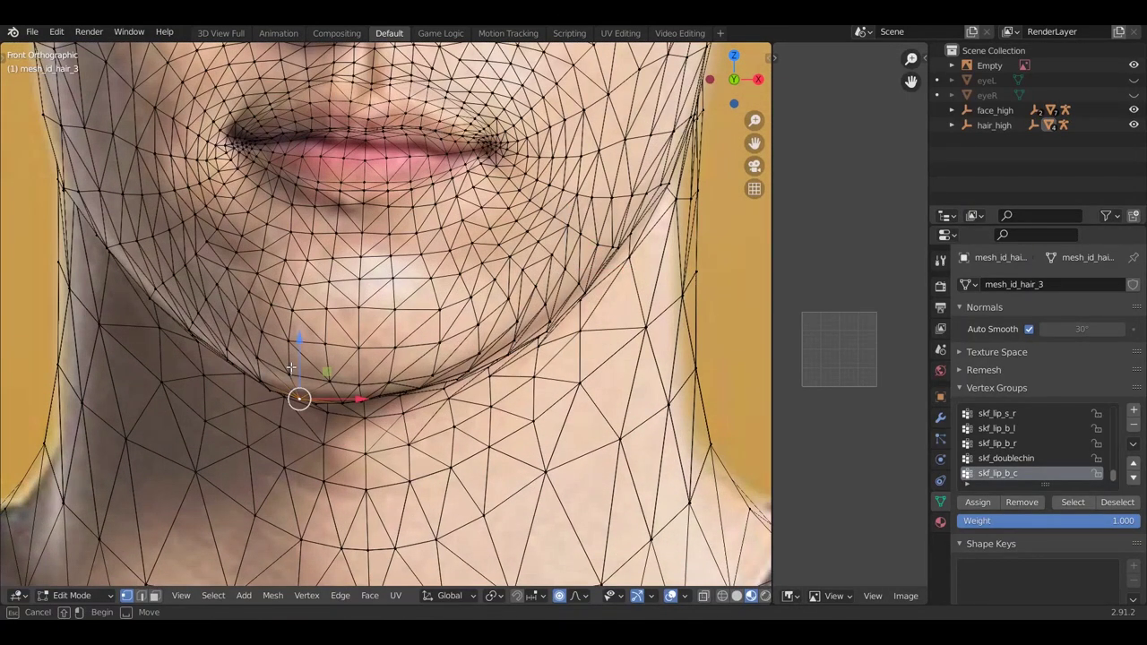
{"action": "left_click_drag", "start_coordinate": [293, 361], "coordinate": [300, 367]}
{"action": "scroll", "coordinate": [299, 367], "scroll_direction": "down", "scroll_amount": 6}
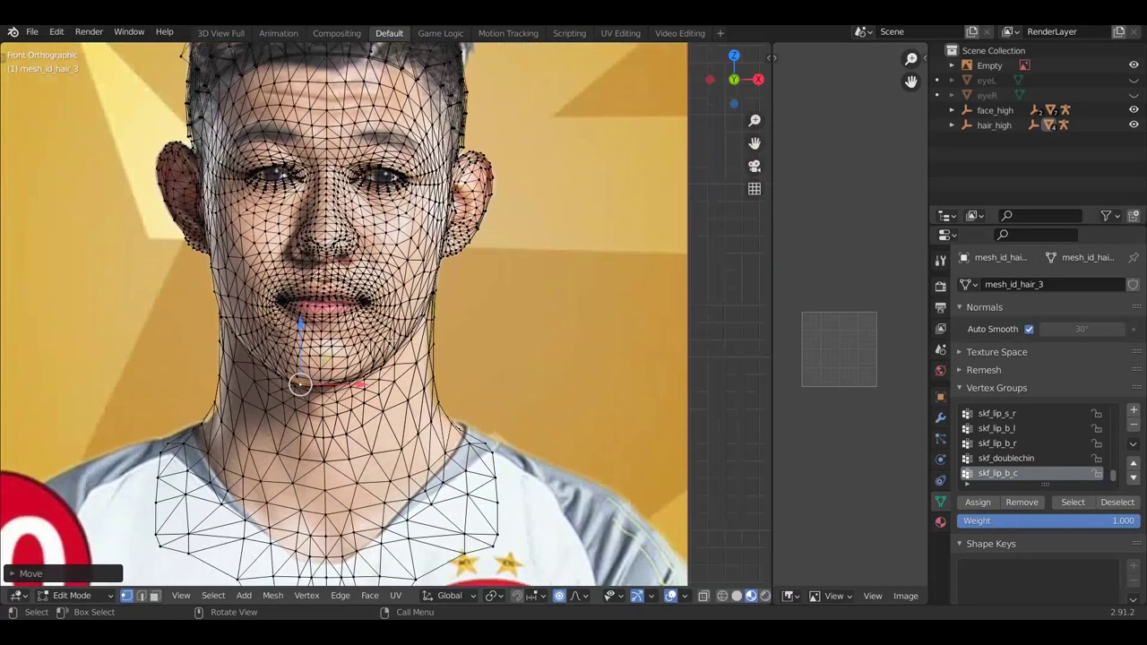
Lower the left half of the upper lip's inner edge and raise the left mouth corner to match the photo's mouth line
{"action": "scroll", "coordinate": [393, 319], "scroll_direction": "up", "scroll_amount": 3}
{"action": "scroll", "coordinate": [299, 289], "scroll_direction": "up", "scroll_amount": 3}
{"action": "left_click", "coordinate": [318, 243]}
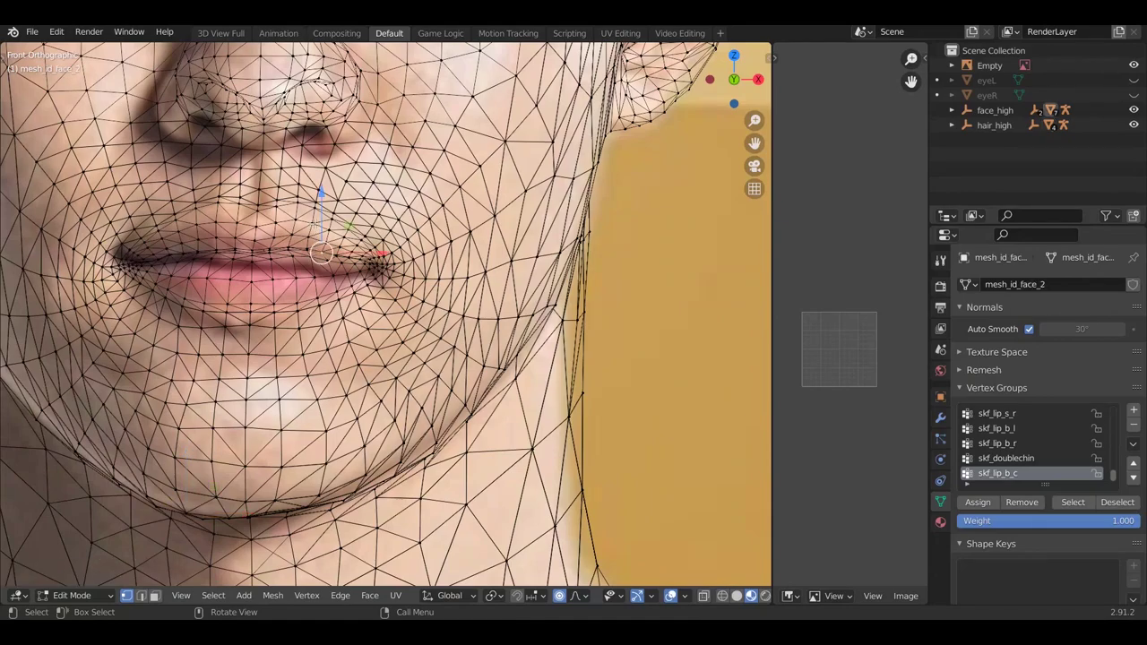
{"action": "left_click_drag", "start_coordinate": [322, 216], "coordinate": [323, 236]}
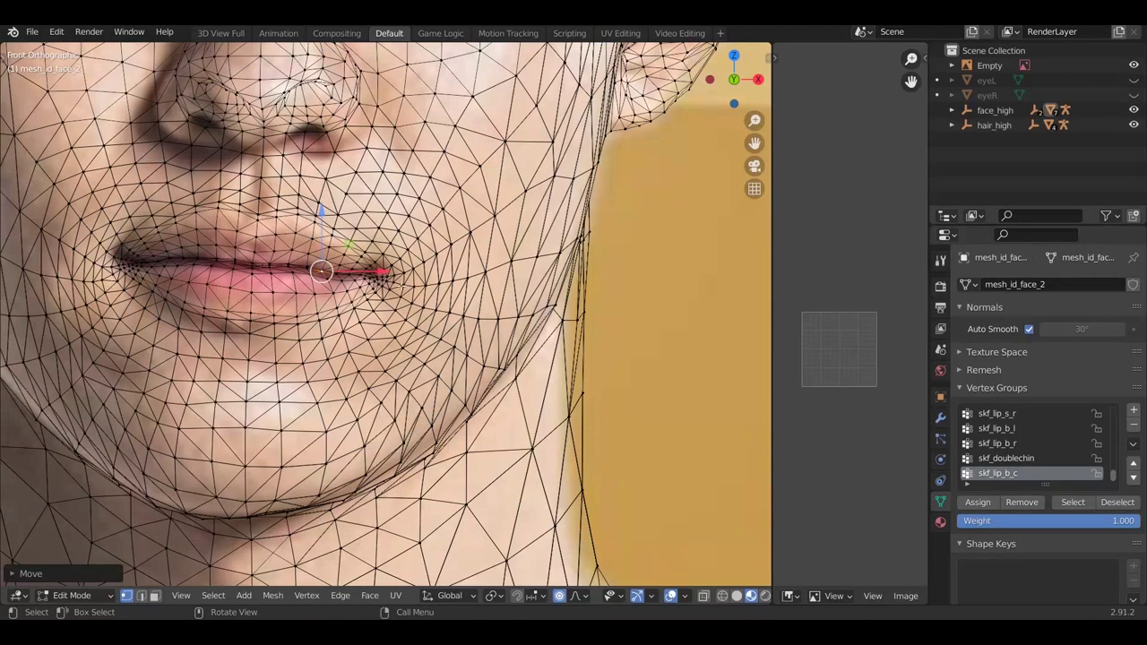
{"action": "left_click", "coordinate": [381, 281]}
{"action": "scroll", "coordinate": [397, 259], "scroll_direction": "up", "scroll_amount": 6}
{"action": "left_click_drag", "start_coordinate": [403, 262], "coordinate": [391, 254]}
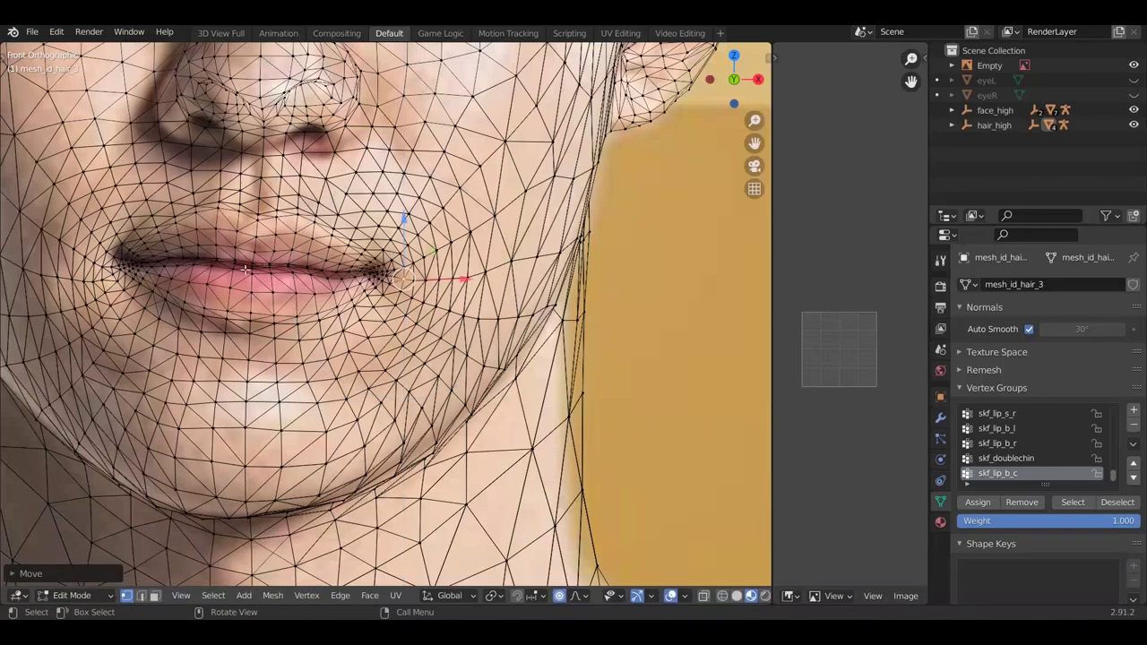
Adjust the right mouth corner and the vertices along the right half of the mouth line to match the photo
{"action": "left_click", "coordinate": [127, 273]}
{"action": "left_click_drag", "start_coordinate": [125, 257], "coordinate": [165, 252]}
{"action": "left_click", "coordinate": [169, 253]}
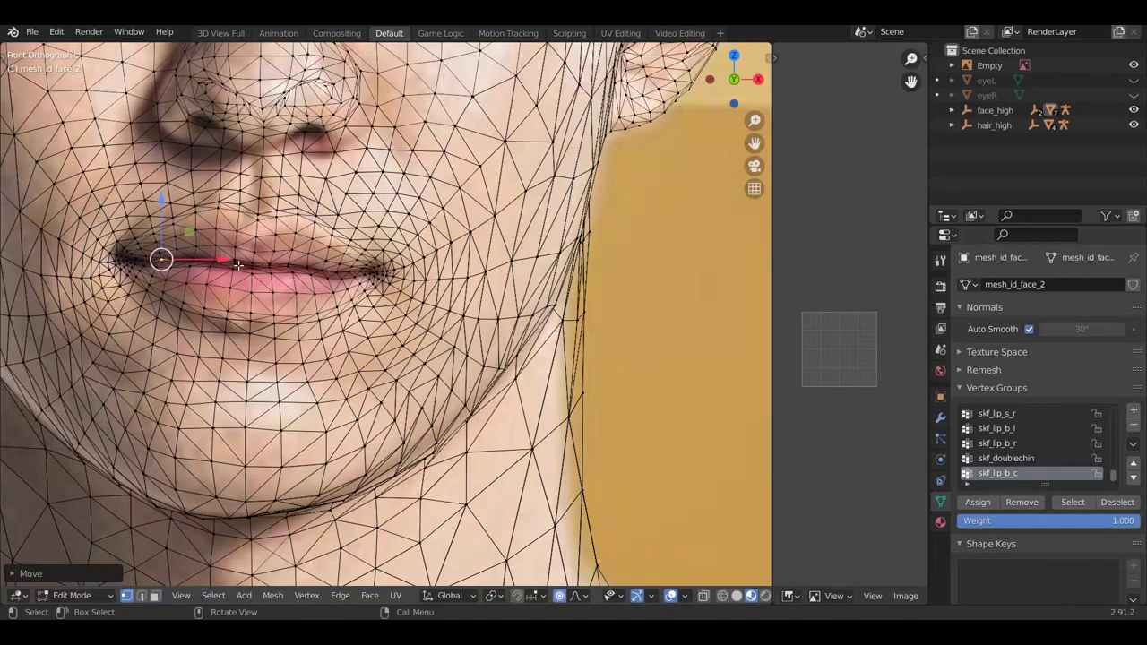
{"action": "scroll", "coordinate": [165, 253], "scroll_direction": "up", "scroll_amount": 2}
{"action": "left_click", "coordinate": [232, 258]}
{"action": "left_click_drag", "start_coordinate": [237, 236], "coordinate": [228, 243]}
{"action": "left_click", "coordinate": [163, 255]}
{"action": "left_click_drag", "start_coordinate": [162, 258], "coordinate": [164, 243]}
Reposition two vertices on the left half of the mouth line to follow the dark line between the lips
{"action": "left_click", "coordinate": [341, 265]}
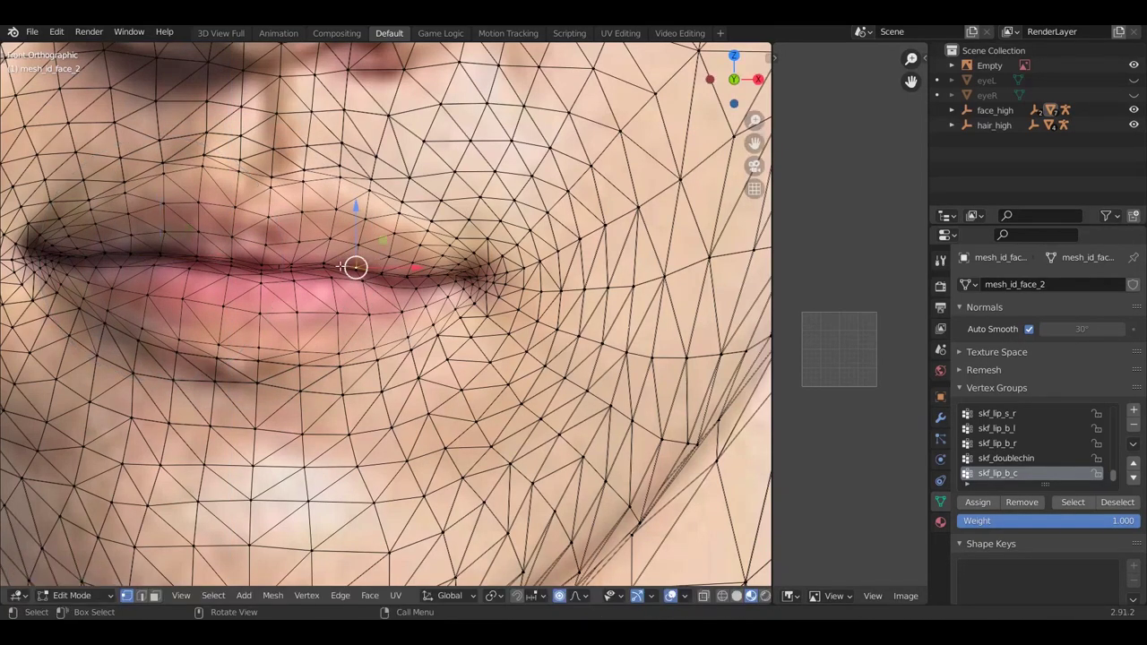
{"action": "key", "text": "g"}
{"action": "left_click", "coordinate": [352, 275]}
{"action": "left_click", "coordinate": [417, 277]}
{"action": "key", "text": "g"}
{"action": "left_click", "coordinate": [421, 279]}
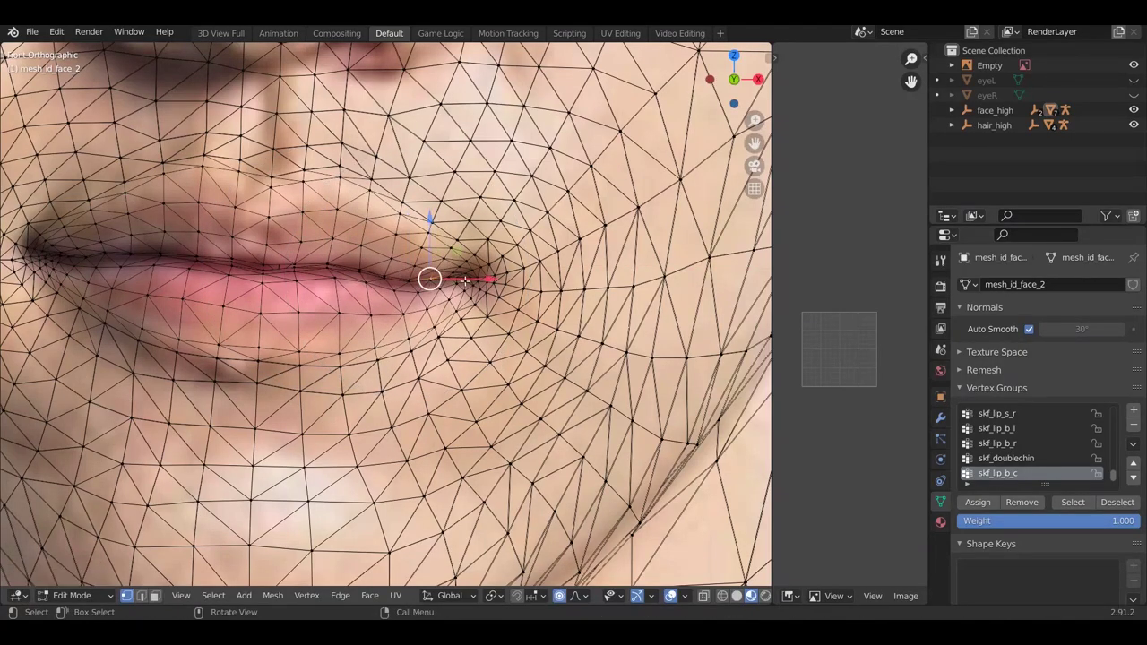
Shift the right nostril wing's vertex about 0.001 outward along X with a proportional size of 0.04
{"action": "scroll", "coordinate": [430, 275], "scroll_direction": "down", "scroll_amount": 5}
{"action": "scroll", "coordinate": [392, 190], "scroll_direction": "up", "scroll_amount": 5}
{"action": "middle_click_drag", "start_coordinate": [427, 146], "coordinate": [413, 154], "text": "shift"}
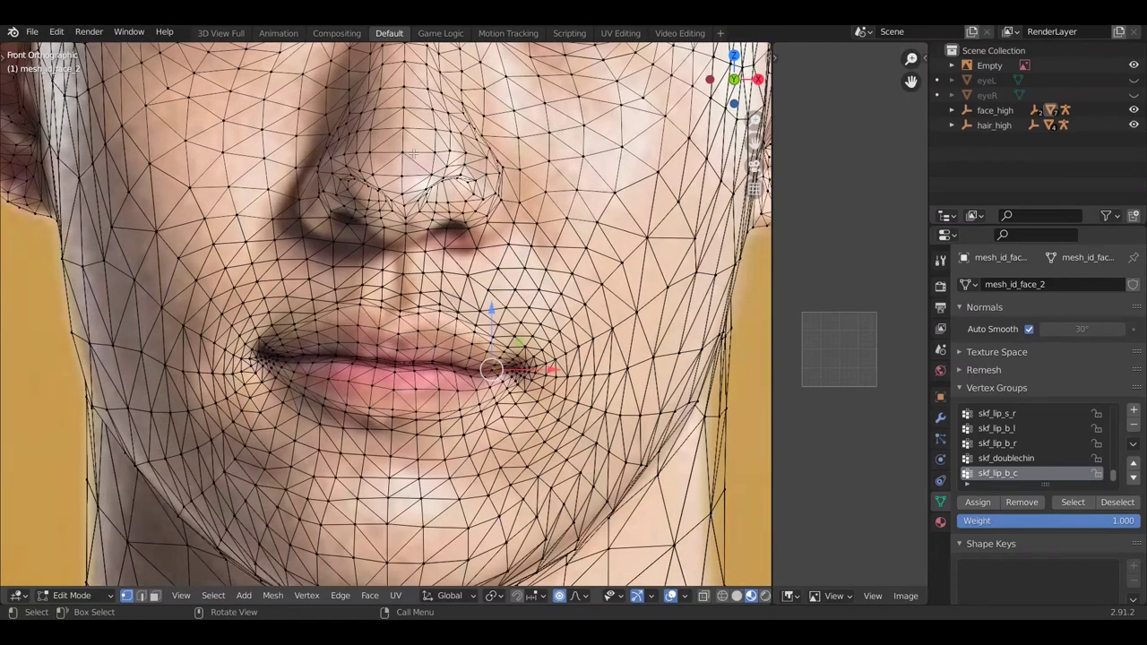
{"action": "key", "text": "g"}
{"action": "key", "text": "x"}
{"action": "scroll", "coordinate": [359, 199], "scroll_direction": "down", "scroll_amount": 6}
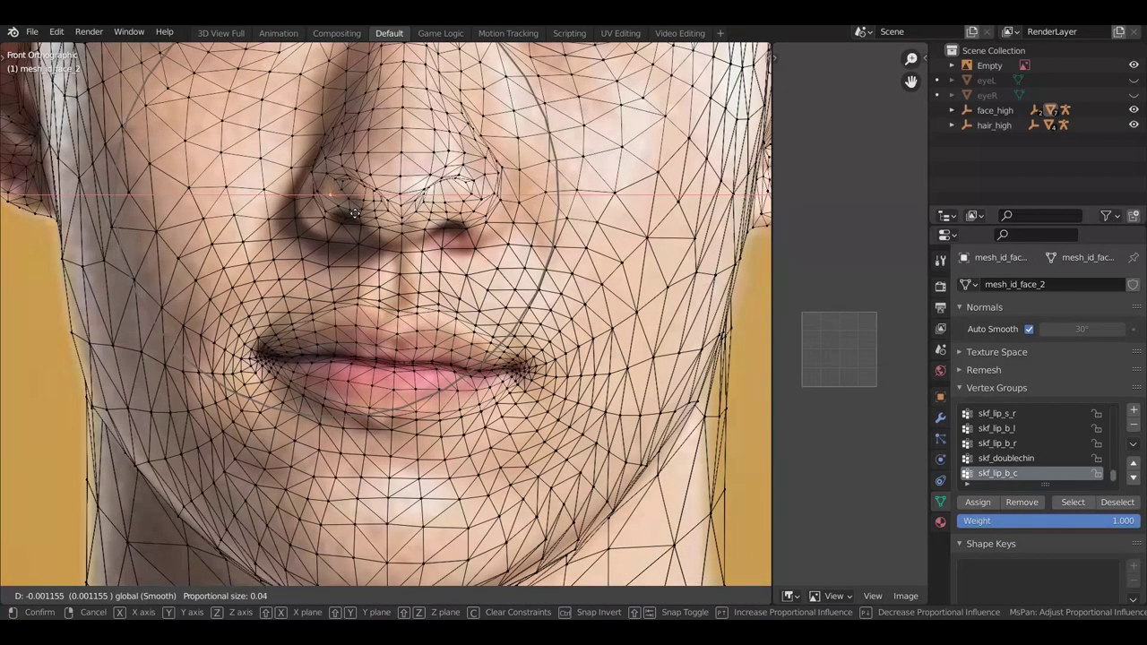
{"action": "left_click", "coordinate": [355, 213]}
Lower the centre vertex at the base of the nose about 0.007 along Z with a proportional size of 0.08
{"action": "left_click", "coordinate": [405, 230]}
{"action": "left_click", "coordinate": [405, 199]}
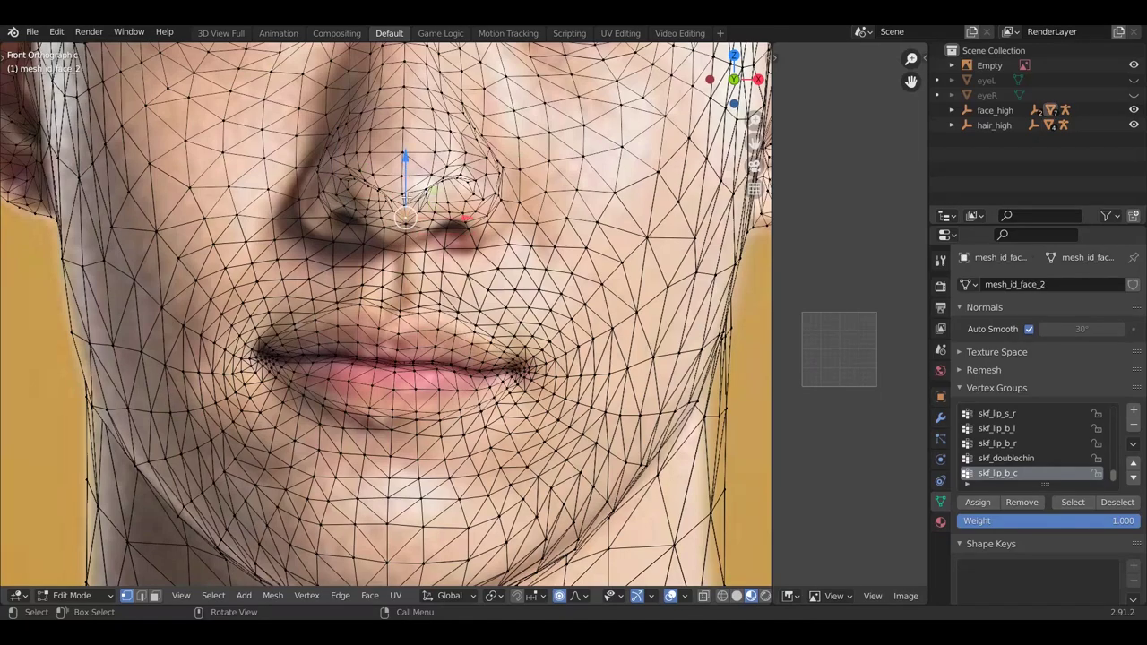
{"action": "key", "text": "g"}
{"action": "key", "text": "z"}
{"action": "scroll", "coordinate": [405, 207], "scroll_direction": "down", "scroll_amount": 3}
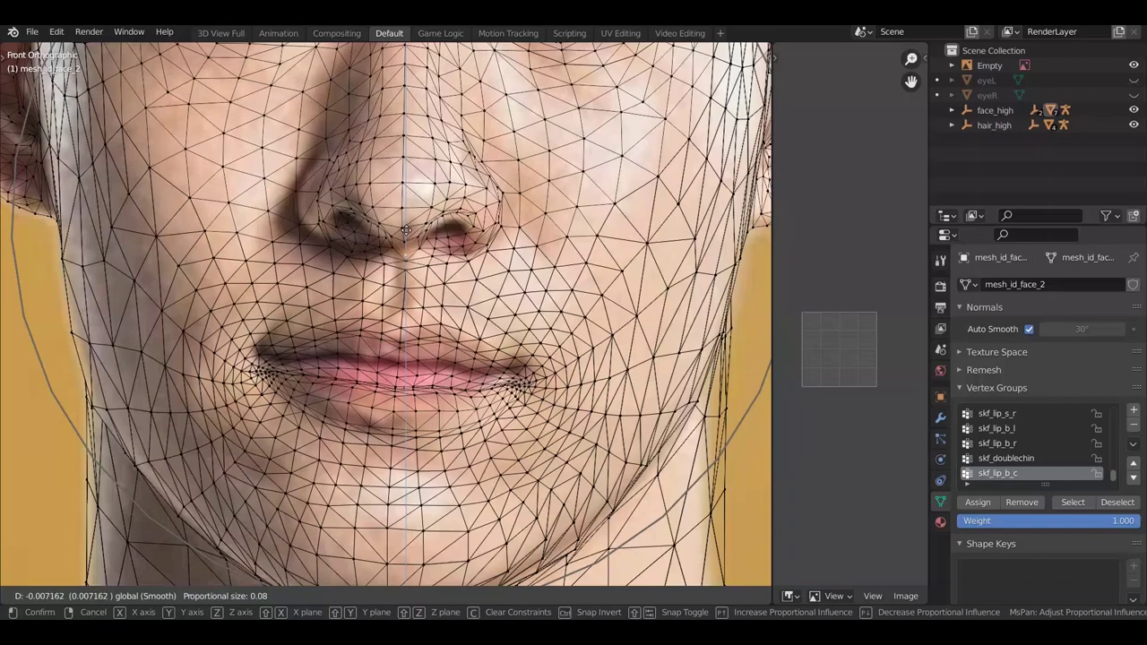
{"action": "left_click", "coordinate": [405, 233]}
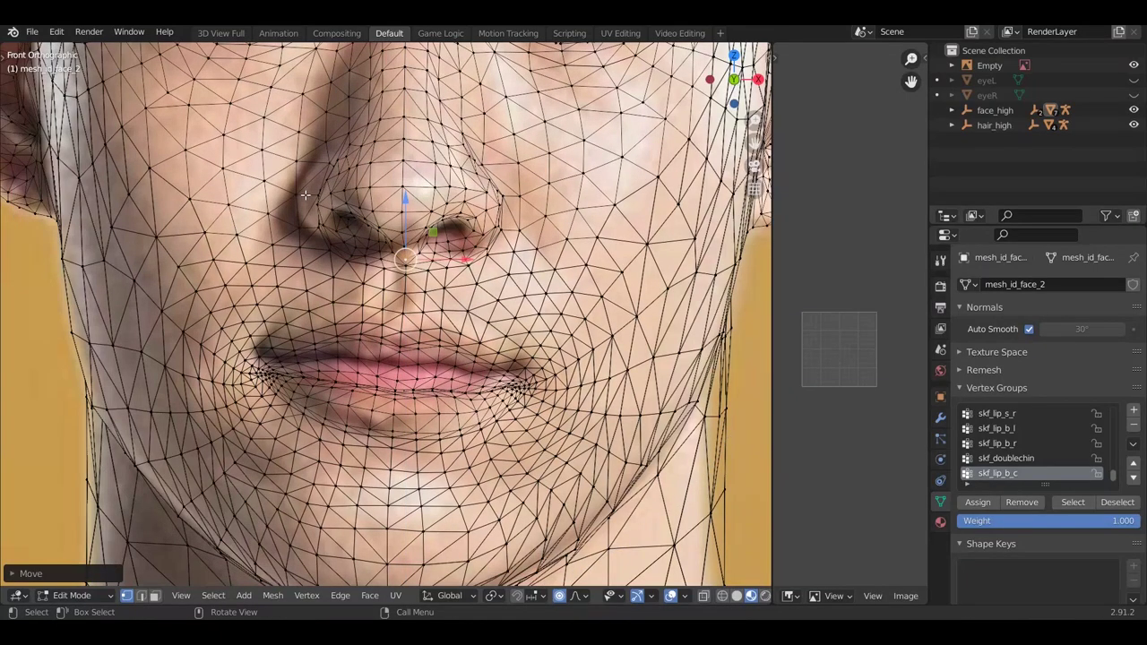
Widen the nose's right side about 0.004 along X with a proportional size of 0.06, and raise the right nostril's lower rim
{"action": "key", "text": "g"}
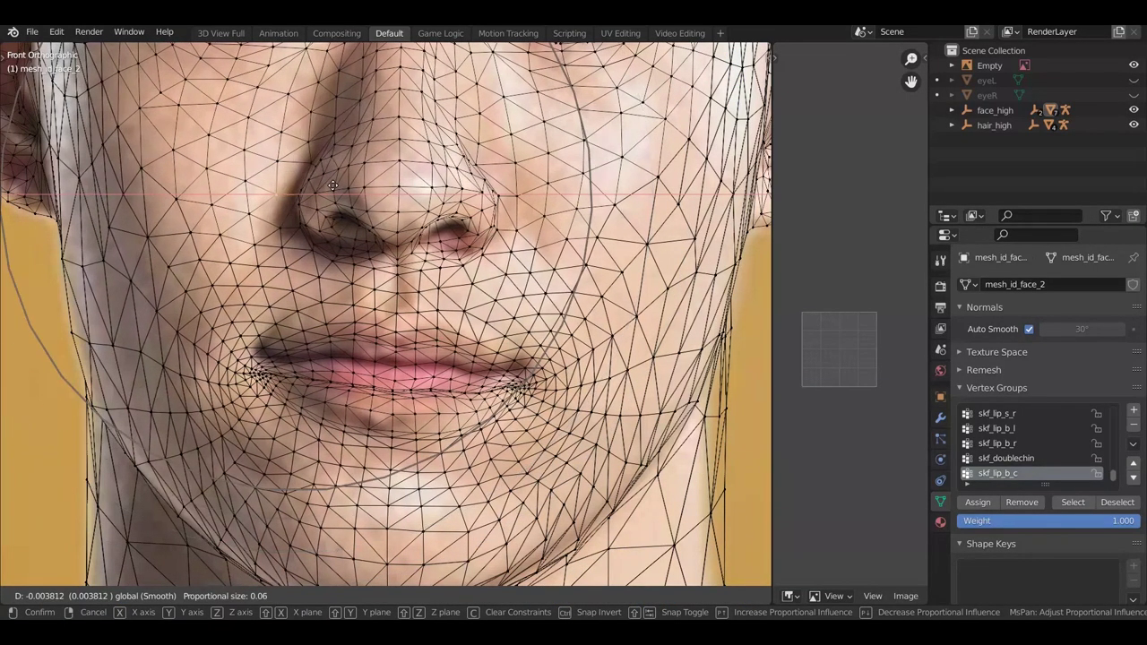
{"action": "left_click_drag", "start_coordinate": [326, 179], "coordinate": [326, 178]}
{"action": "scroll", "coordinate": [325, 217], "scroll_direction": "up", "scroll_amount": 3}
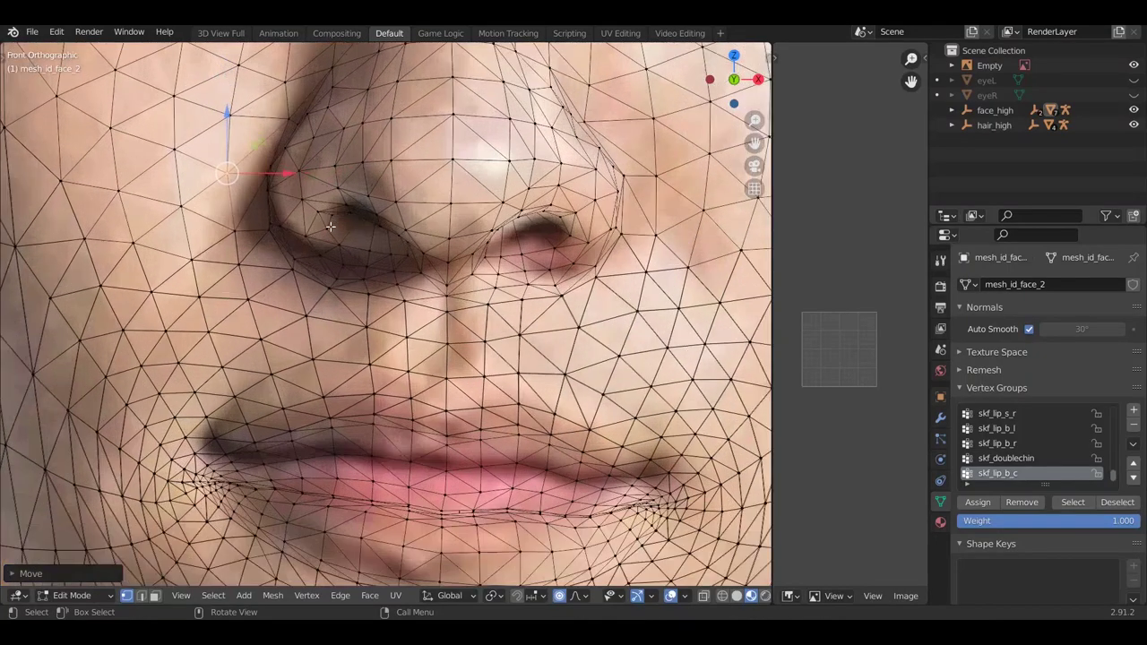
{"action": "left_click", "coordinate": [337, 265]}
{"action": "left_click_drag", "start_coordinate": [341, 242], "coordinate": [340, 227]}
{"action": "scroll", "coordinate": [341, 235], "scroll_direction": "up", "scroll_amount": 2}
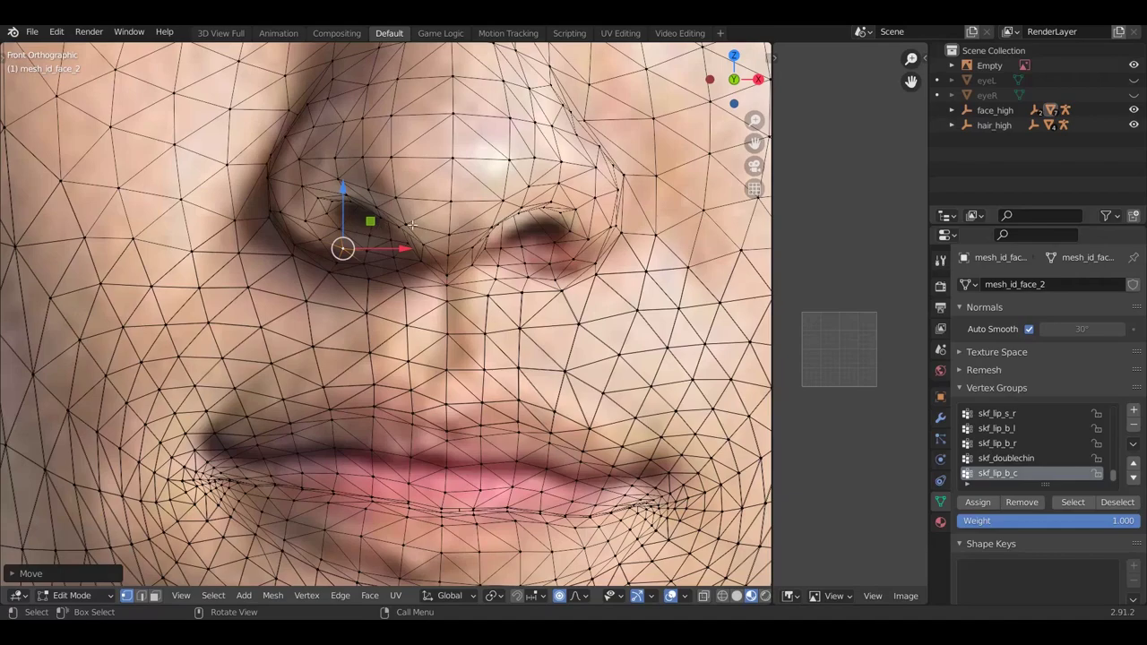
Shift the left nostril wing's edge inward along X and raise the nostril's lower rim along Z, using a proportional size of 0.04
{"action": "middle_click_drag", "start_coordinate": [576, 192], "coordinate": [539, 200], "text": "shift"}
{"action": "left_click", "coordinate": [592, 241]}
{"action": "key", "text": "g"}
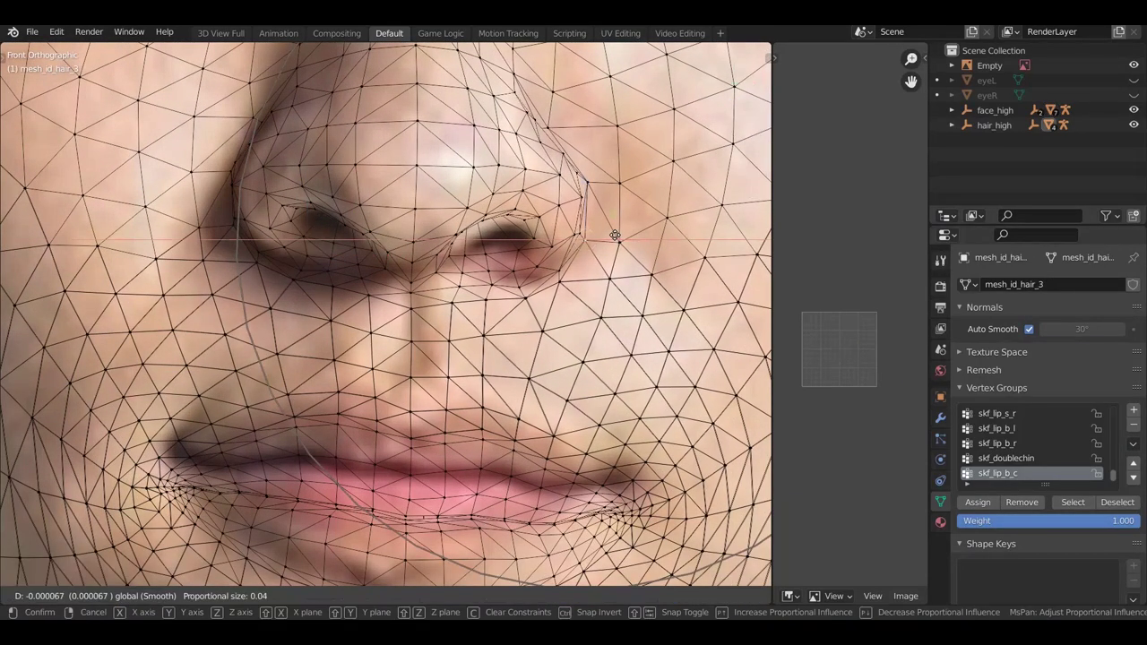
{"action": "left_click_drag", "start_coordinate": [612, 228], "coordinate": [611, 229]}
{"action": "left_click", "coordinate": [518, 285]}
{"action": "left_click_drag", "start_coordinate": [516, 266], "coordinate": [517, 263]}
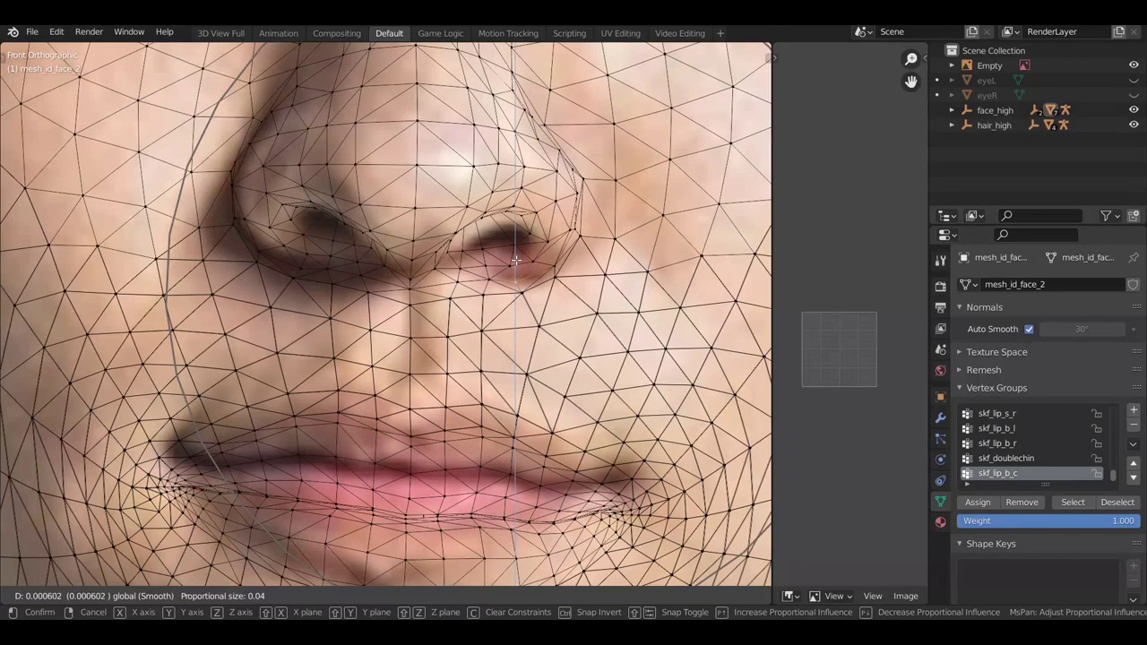
{"action": "left_click", "coordinate": [517, 261]}
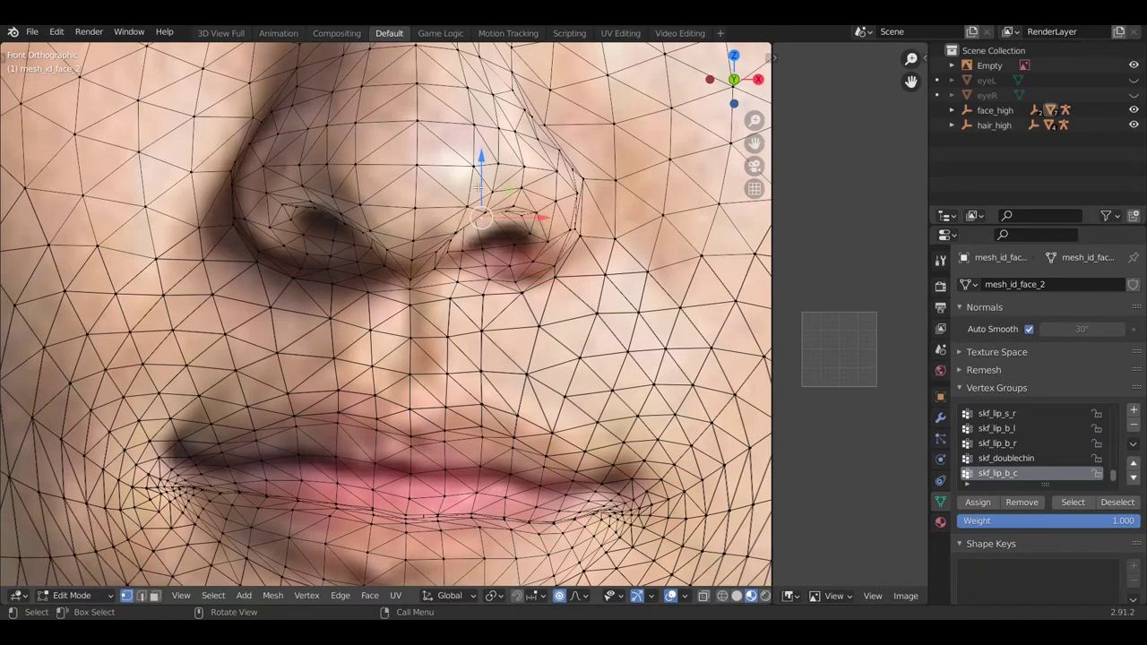
Lower the left nostril's upper rim along Z with a proportional size of 0.02 and shift its inner vertex along X
{"action": "key", "text": "g"}
{"action": "key", "text": "z"}
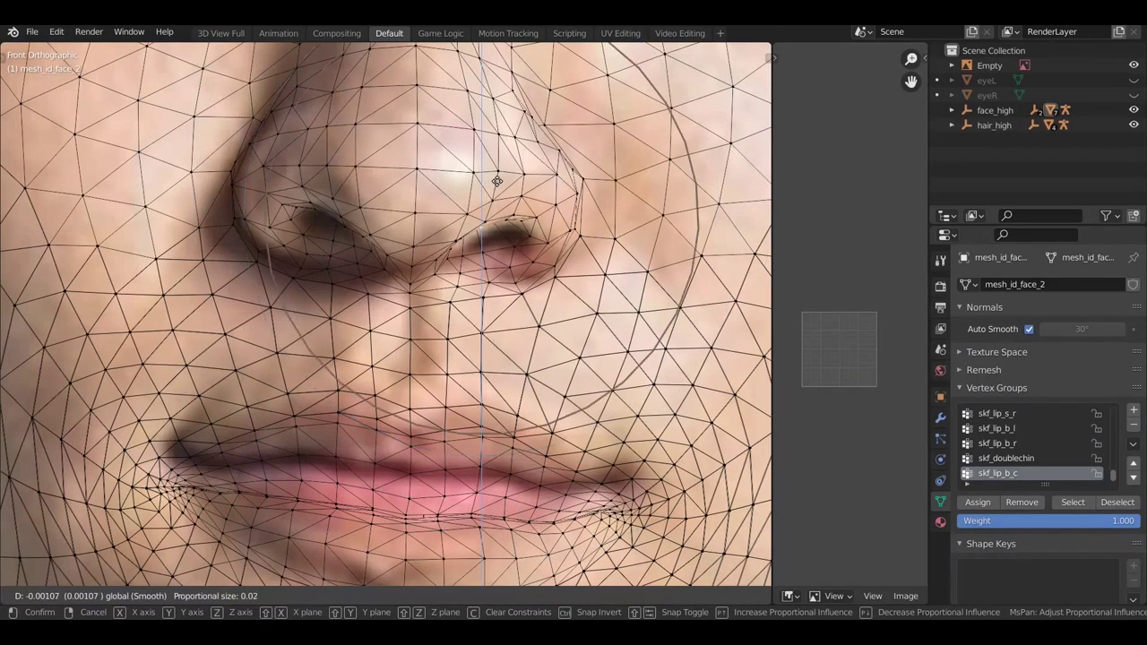
{"action": "left_click", "coordinate": [506, 192]}
{"action": "left_click", "coordinate": [458, 259]}
{"action": "key", "text": "g"}
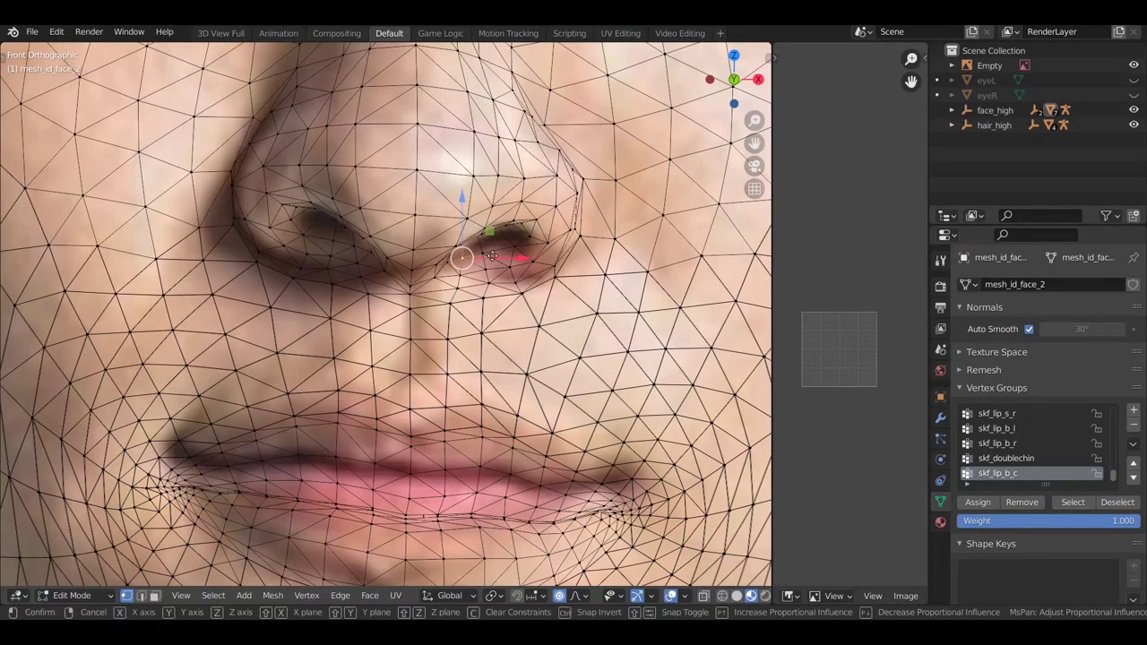
{"action": "key", "text": "x"}
{"action": "left_click", "coordinate": [470, 260]}
Reposition the vertices on the left nostril's outer rim, lowering the upper one along Z to match the nostril in the photo
{"action": "left_click", "coordinate": [557, 241]}
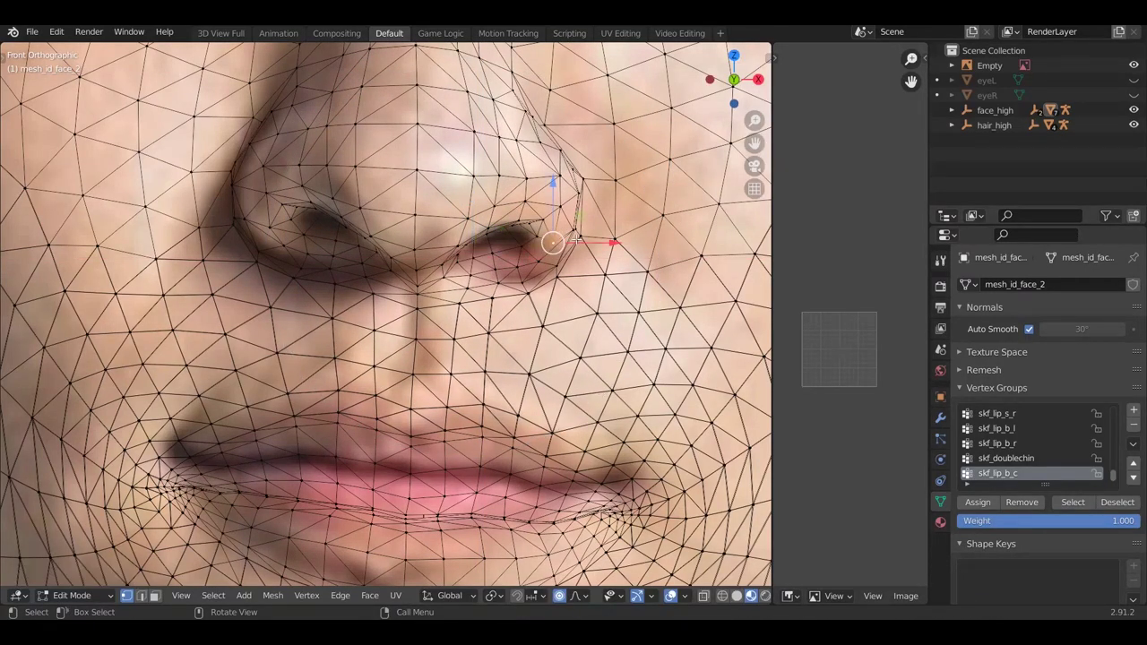
{"action": "key", "text": "g"}
{"action": "left_click", "coordinate": [541, 208]}
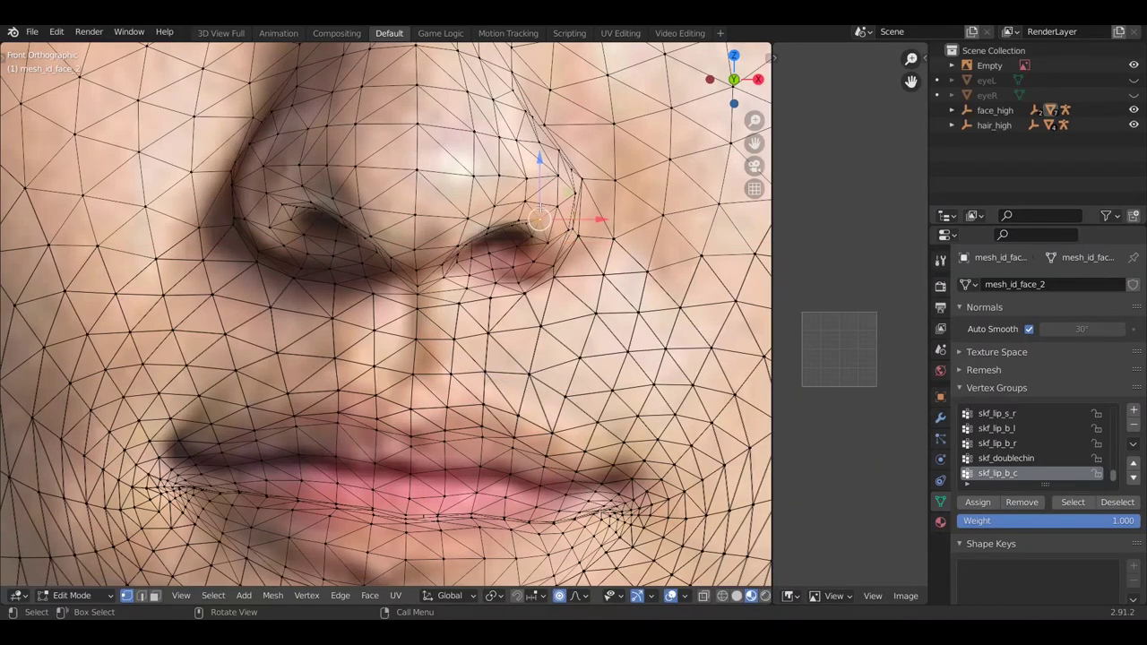
{"action": "key", "text": "g"}
{"action": "key", "text": "z"}
{"action": "left_click", "coordinate": [495, 245]}
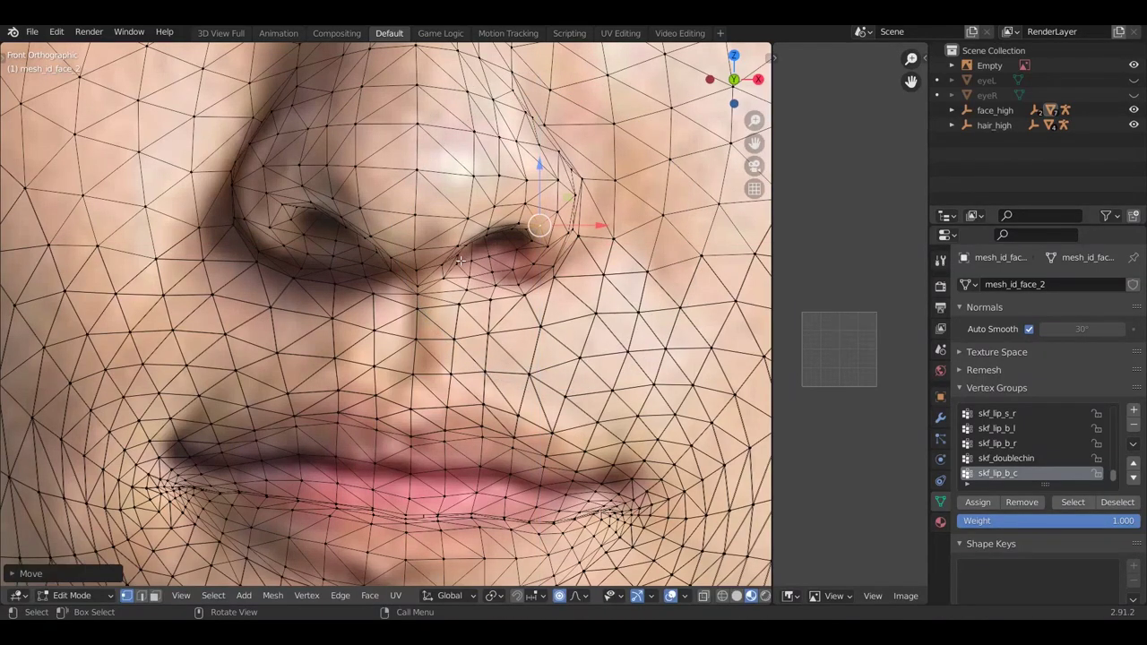
Lower the left nostril's inner rim vertex along Z and adjust the vertex beside it to follow the nostril's opening
{"action": "left_click", "coordinate": [459, 260]}
{"action": "key", "text": "g"}
{"action": "key", "text": "z"}
{"action": "left_click", "coordinate": [490, 240]}
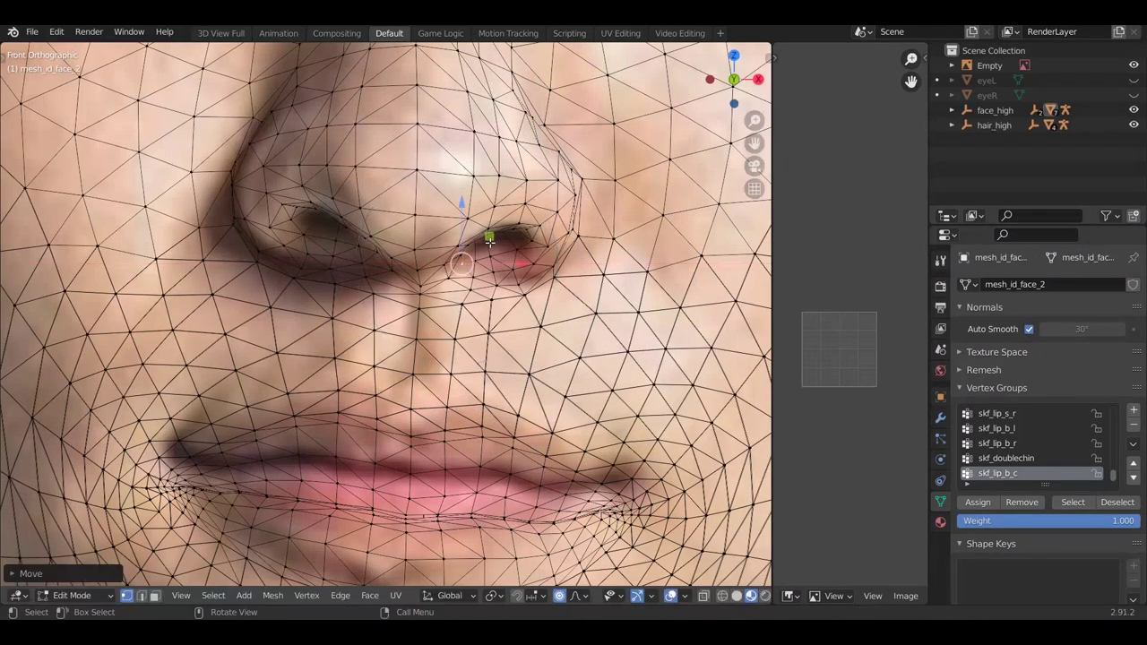
{"action": "left_click_drag", "start_coordinate": [496, 260], "coordinate": [482, 234]}
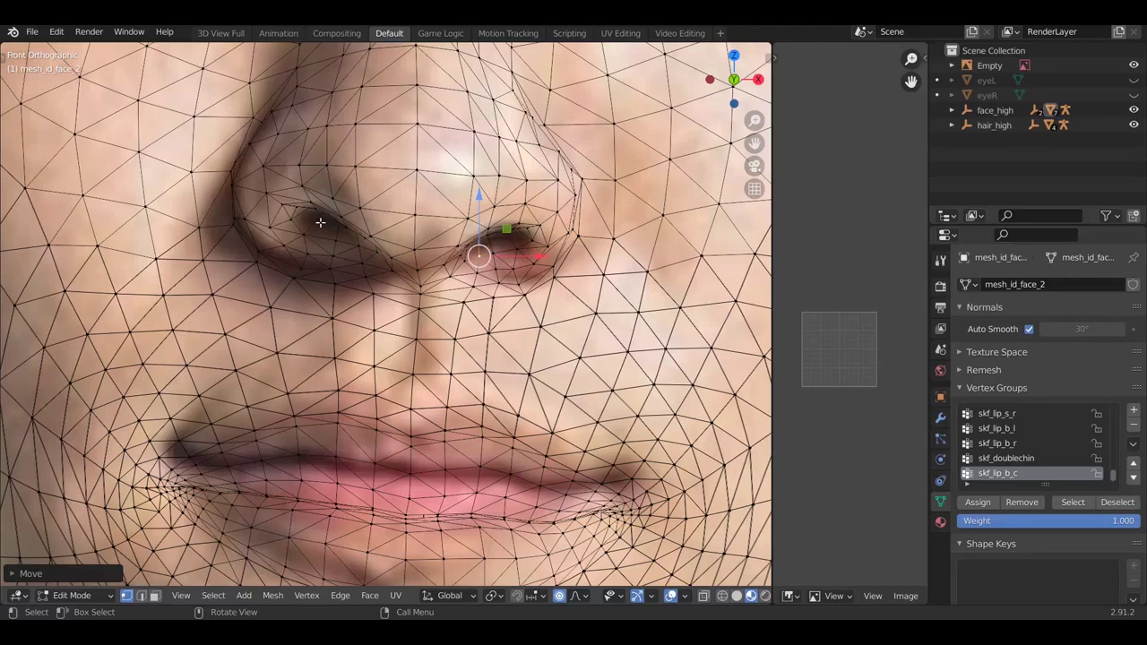
Raise the middle of the lower lip along Z with a proportional size of 0.04 to match the photo
{"action": "scroll", "coordinate": [320, 222], "scroll_direction": "down", "scroll_amount": 8}
{"action": "scroll", "coordinate": [363, 232], "scroll_direction": "down", "scroll_amount": 2}
{"action": "scroll", "coordinate": [358, 212], "scroll_direction": "up", "scroll_amount": 6}
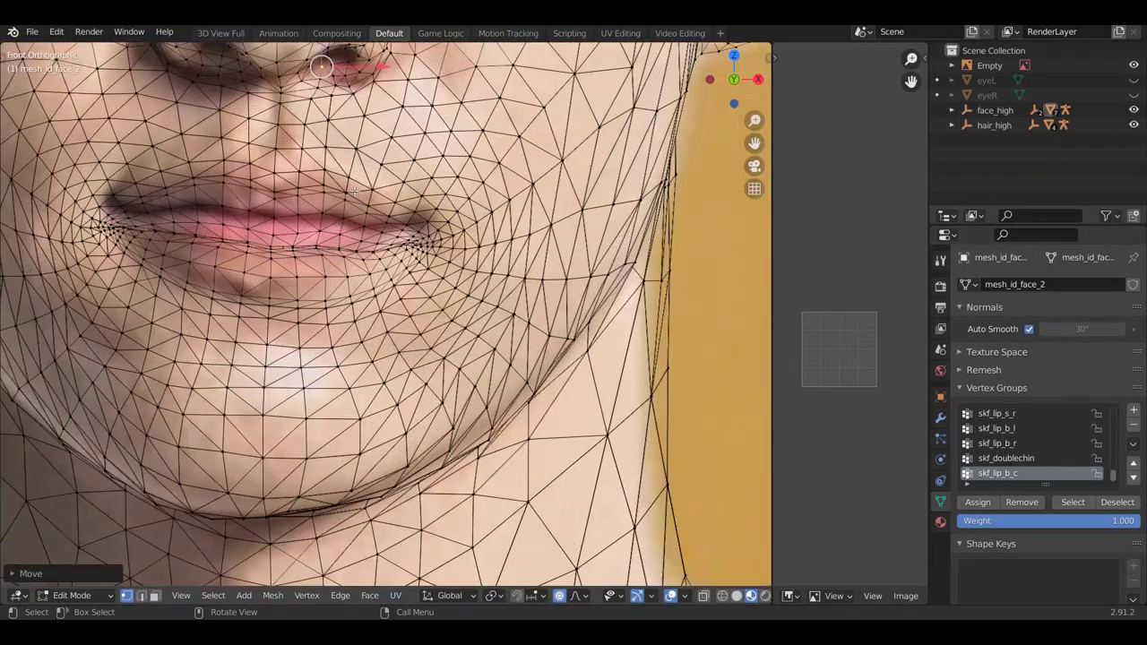
{"action": "left_click", "coordinate": [272, 248]}
{"action": "key", "text": "g"}
{"action": "key", "text": "z"}
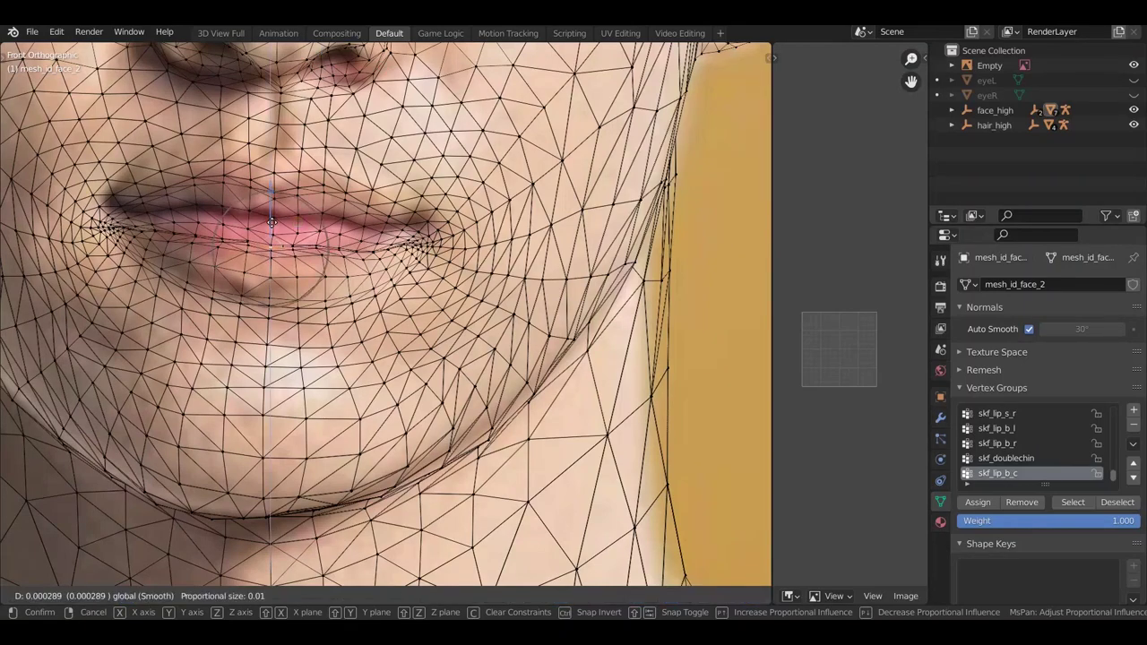
{"action": "scroll", "coordinate": [272, 219], "scroll_direction": "down", "scroll_amount": 14}
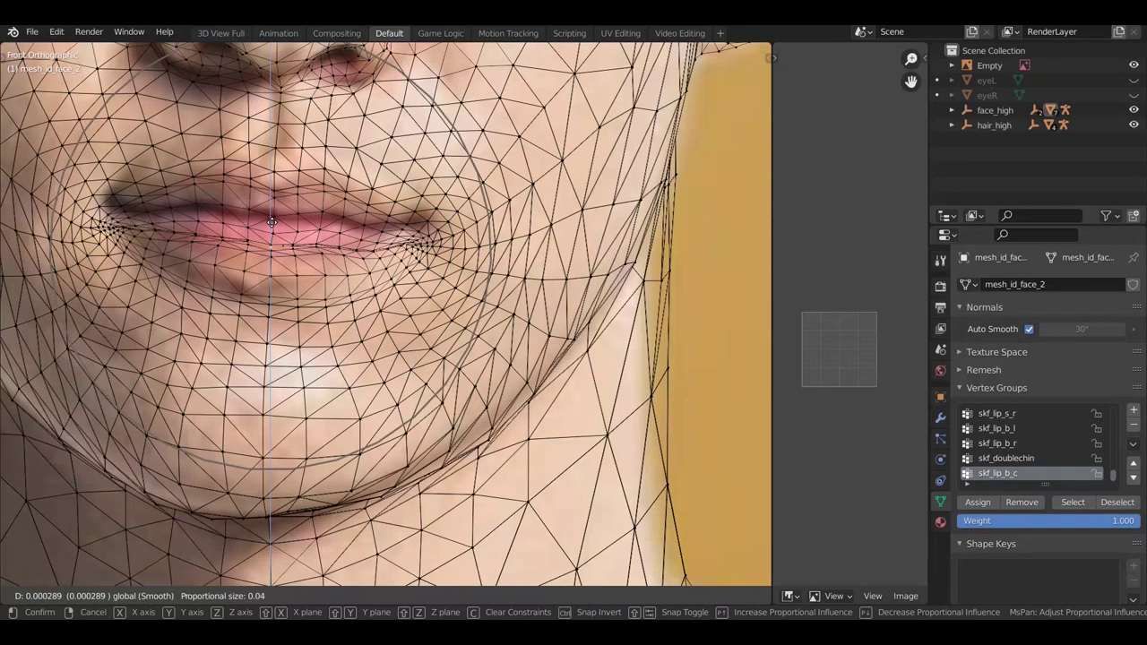
{"action": "left_click", "coordinate": [272, 196]}
{"action": "left_click", "coordinate": [272, 195]}
Raise both mouth corners along Z with a proportional size of 0.02 to meet the corners in the photo
{"action": "left_click", "coordinate": [103, 224]}
{"action": "left_click_drag", "start_coordinate": [106, 204], "coordinate": [117, 186]}
{"action": "scroll", "coordinate": [113, 192], "scroll_direction": "up", "scroll_amount": 5}
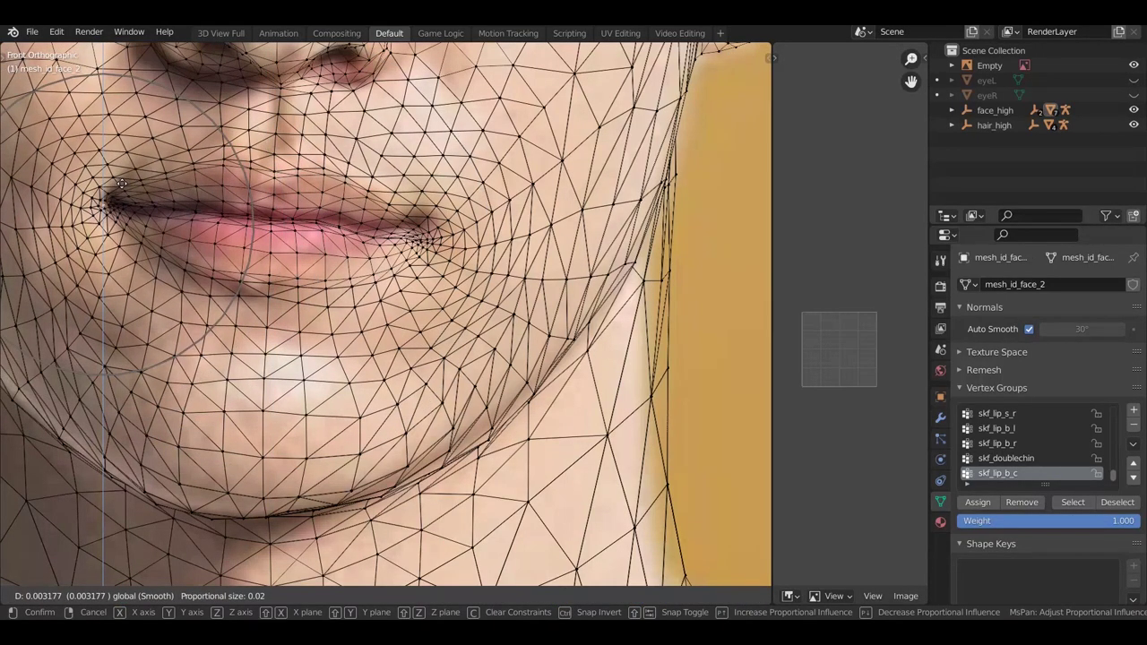
{"action": "left_click", "coordinate": [127, 181]}
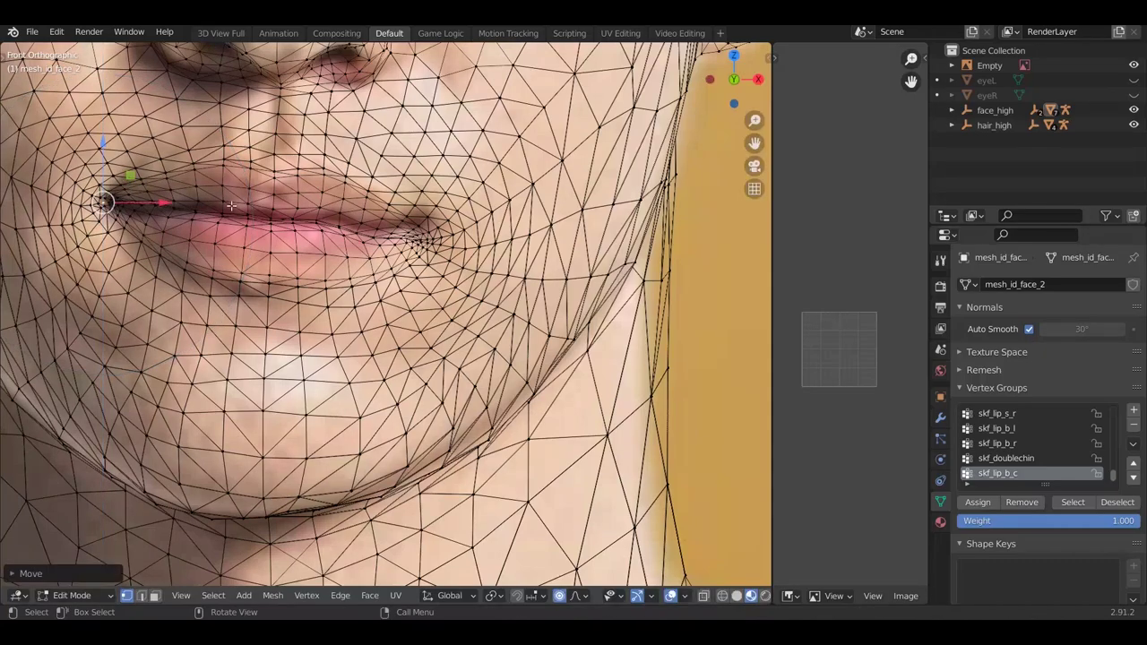
{"action": "left_click", "coordinate": [432, 241]}
{"action": "left_click_drag", "start_coordinate": [434, 222], "coordinate": [439, 211]}
Reposition the vertices along the line between the lips, using a proportional size of 0.02, to follow the photo's mouth opening
{"action": "left_click", "coordinate": [339, 222]}
{"action": "key", "text": "g"}
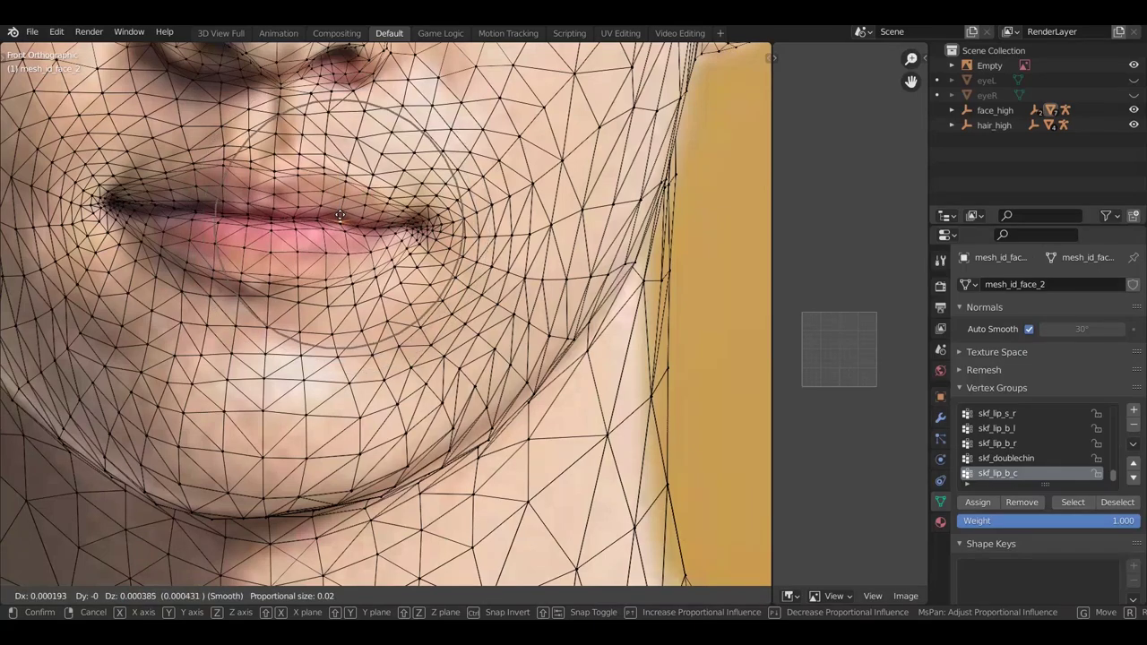
{"action": "left_click", "coordinate": [333, 213]}
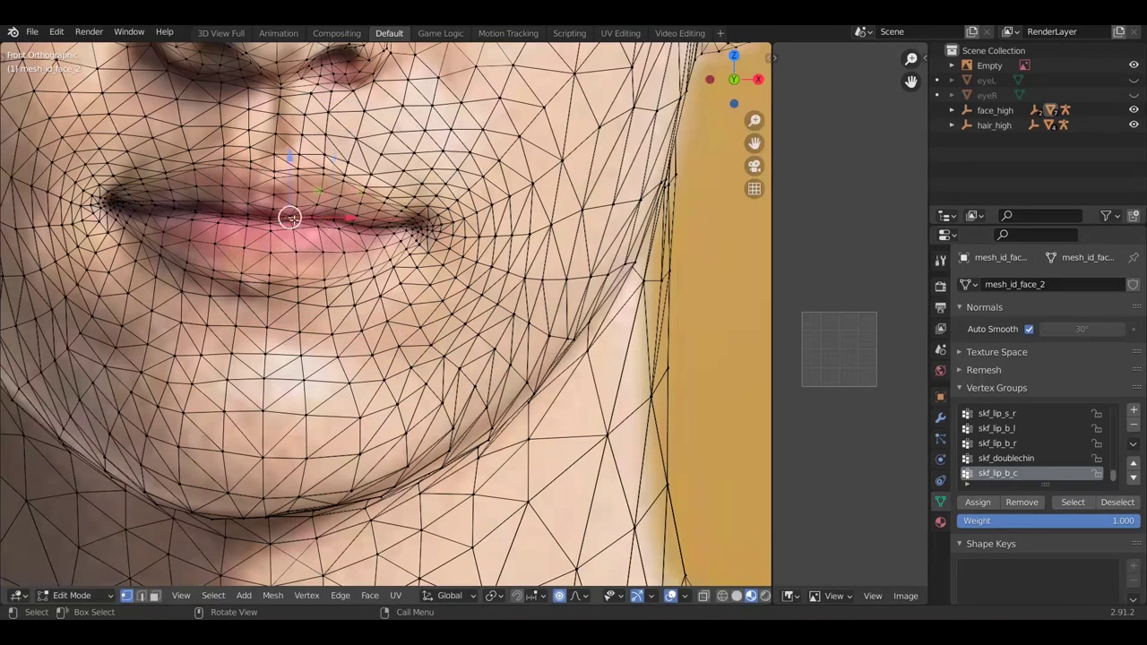
{"action": "key", "text": "g"}
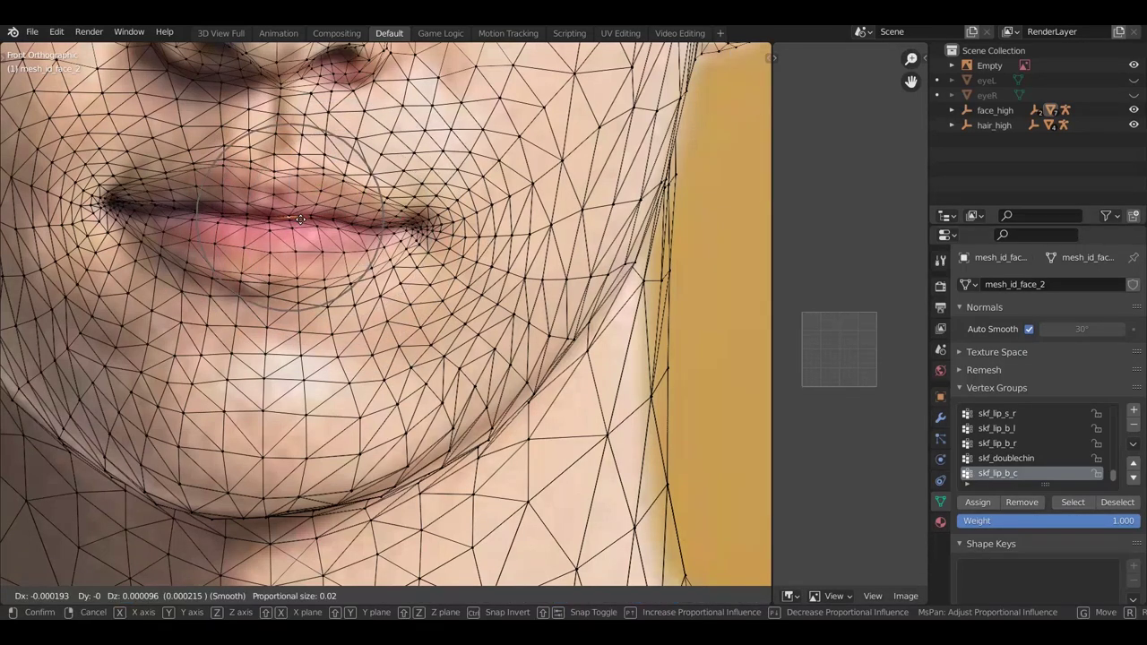
{"action": "left_click", "coordinate": [300, 218]}
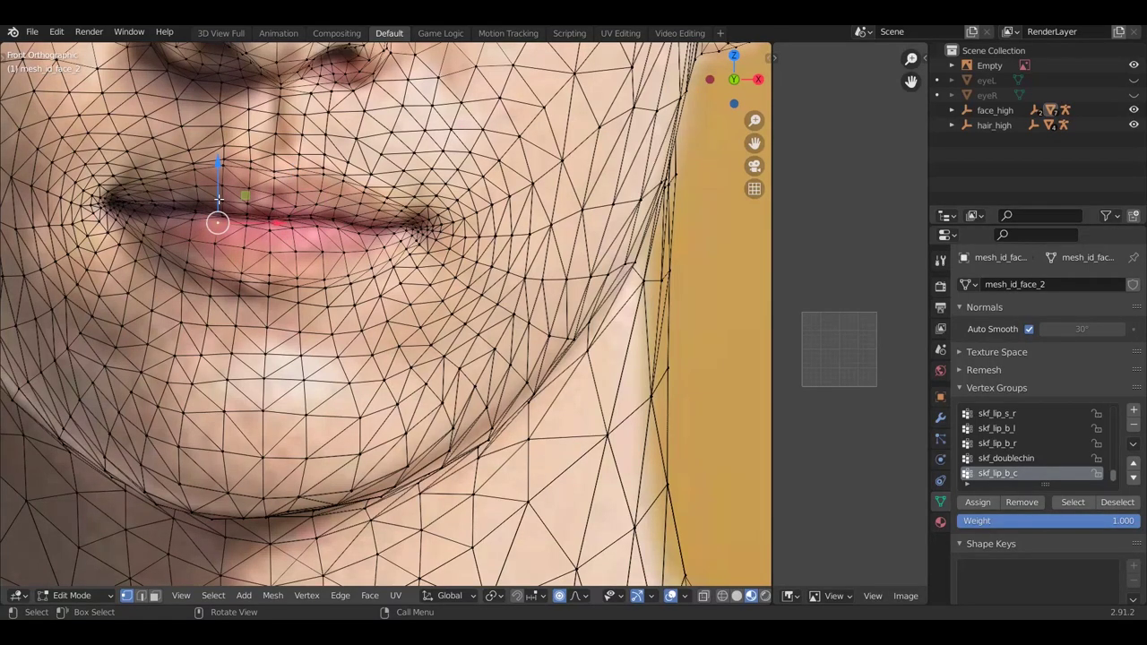
{"action": "left_click_drag", "start_coordinate": [217, 197], "coordinate": [218, 193]}
Shift the vertex at the player's right mouth corner outward along X to line up with the photo
{"action": "scroll", "coordinate": [123, 200], "scroll_direction": "up", "scroll_amount": 3}
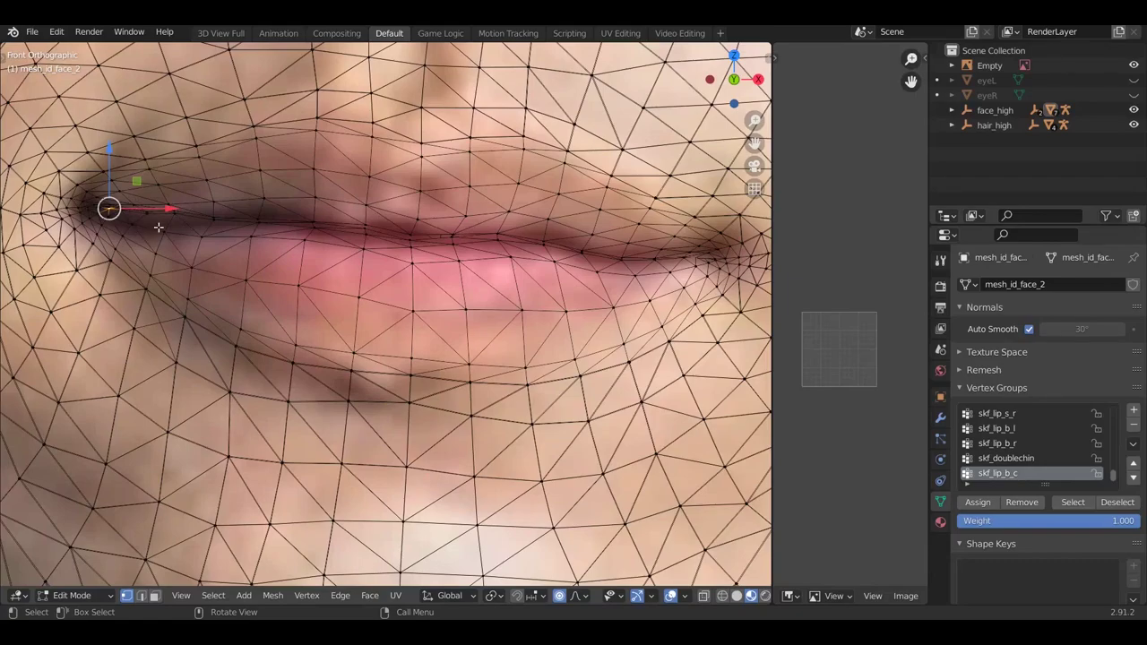
{"action": "left_click_drag", "start_coordinate": [169, 204], "coordinate": [87, 180]}
{"action": "left_click", "coordinate": [95, 216]}
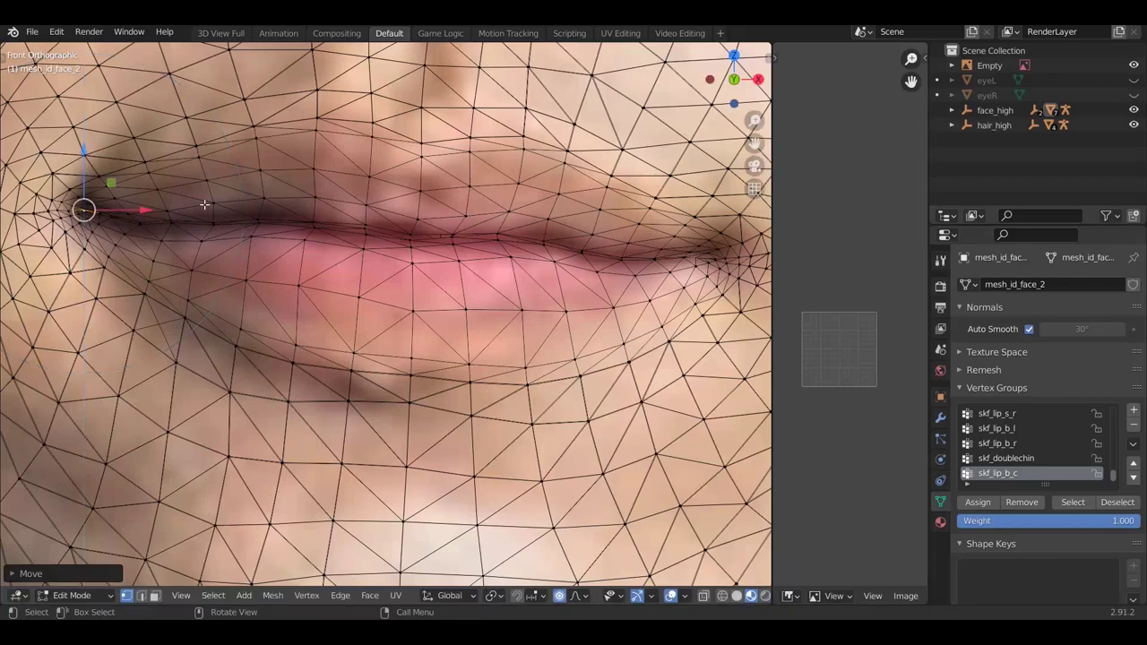
Shift the lip-line vertex on the player's left along X and raise the central upper-lip and lip-line vertices along Z
{"action": "left_click", "coordinate": [551, 244]}
{"action": "left_click_drag", "start_coordinate": [604, 243], "coordinate": [611, 242]}
{"action": "left_click", "coordinate": [468, 213]}
{"action": "left_click_drag", "start_coordinate": [466, 196], "coordinate": [472, 193]}
{"action": "left_click", "coordinate": [417, 234]}
{"action": "left_click_drag", "start_coordinate": [411, 212], "coordinate": [412, 208]}
Try to reposition the vertices along the player's left neck edge, and undo the last change
{"action": "scroll", "coordinate": [412, 209], "scroll_direction": "down", "scroll_amount": 8}
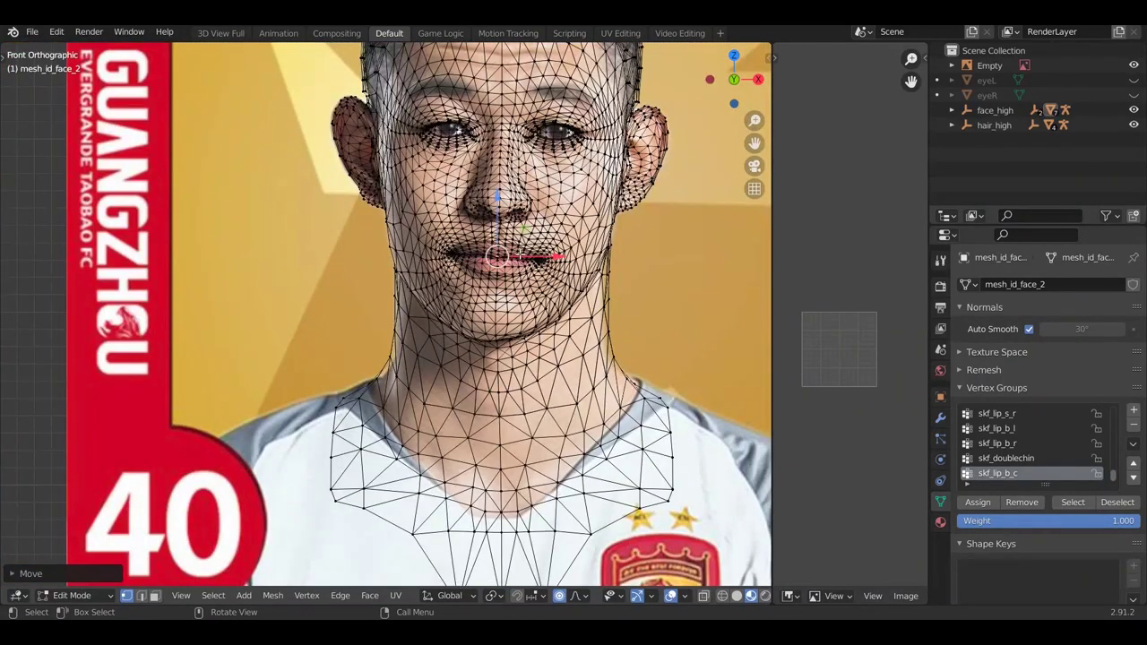
{"action": "scroll", "coordinate": [518, 255], "scroll_direction": "down", "scroll_amount": 4}
{"action": "scroll", "coordinate": [559, 281], "scroll_direction": "up", "scroll_amount": 5}
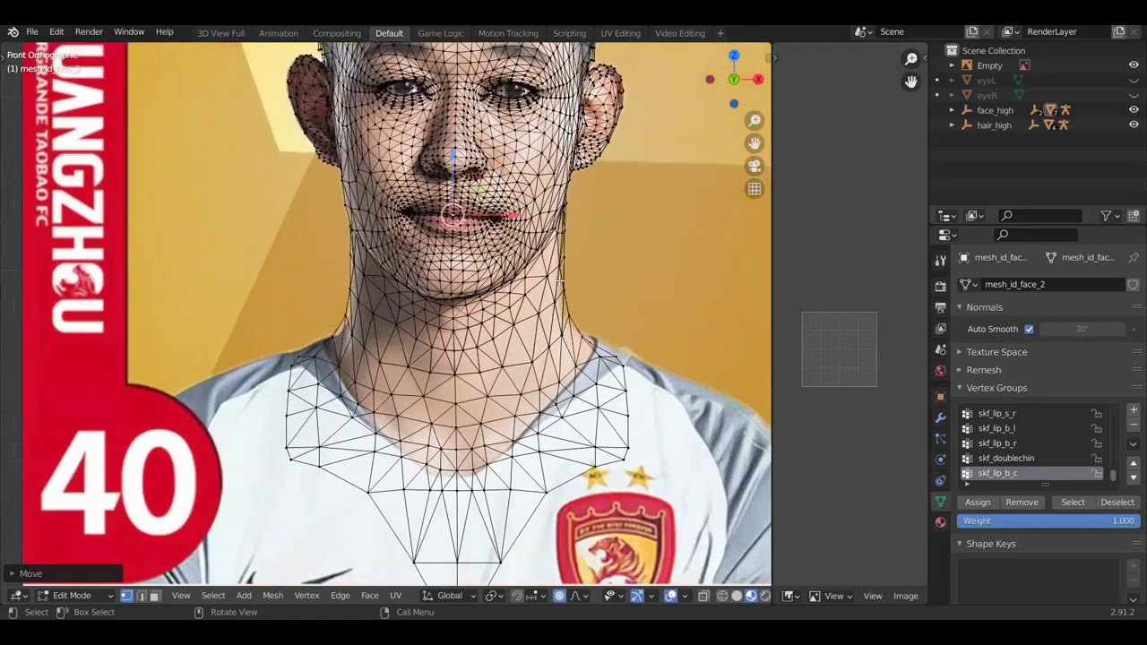
{"action": "scroll", "coordinate": [559, 280], "scroll_direction": "up", "scroll_amount": 3}
{"action": "scroll", "coordinate": [503, 309], "scroll_direction": "down", "scroll_amount": 2}
{"action": "scroll", "coordinate": [568, 260], "scroll_direction": "up", "scroll_amount": 2}
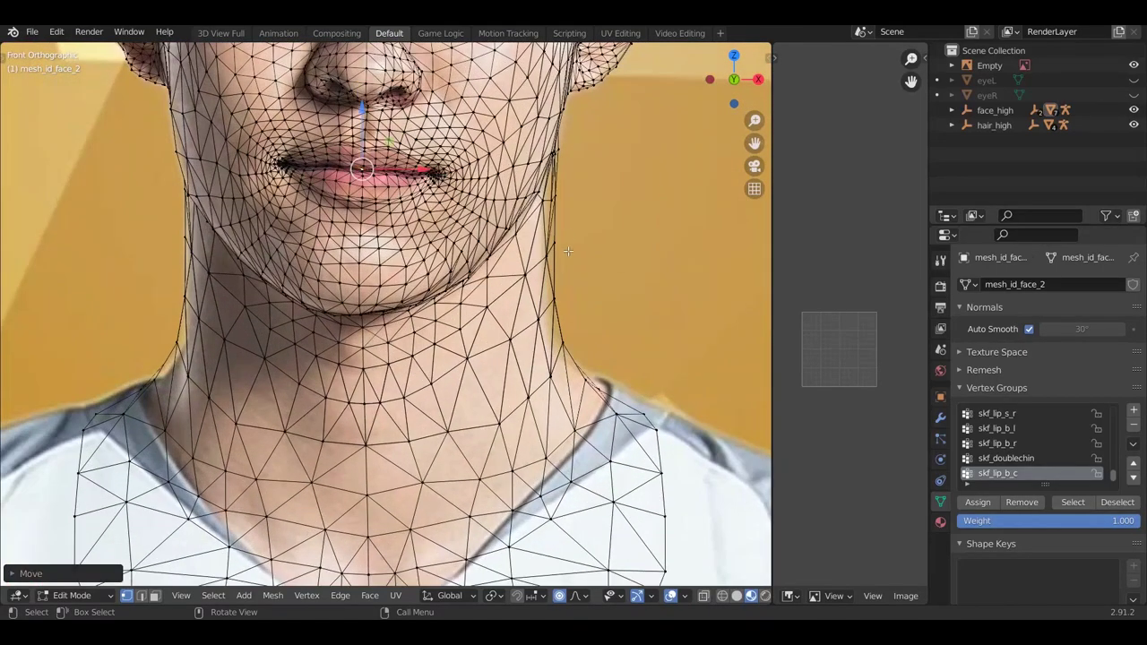
{"action": "left_click", "coordinate": [569, 251]}
{"action": "left_click_drag", "start_coordinate": [594, 242], "coordinate": [595, 292]}
{"action": "scroll", "coordinate": [597, 246], "scroll_direction": "down", "scroll_amount": 12}
{"action": "left_click", "coordinate": [581, 297]}
{"action": "key", "text": "ctrl+z"}
Adjust the mesh vertices along the sides of the jaw and neck to follow the photo's outline
{"action": "left_click_drag", "start_coordinate": [611, 149], "coordinate": [609, 142]}
{"action": "left_click_drag", "start_coordinate": [554, 96], "coordinate": [555, 106]}
{"action": "left_click", "coordinate": [184, 237]}
Shift the hair mesh vertex below the player's left ear outward along X and adjust the vertex at the earlobe's lower edge
{"action": "scroll", "coordinate": [422, 212], "scroll_direction": "down", "scroll_amount": 2}
{"action": "scroll", "coordinate": [510, 159], "scroll_direction": "up", "scroll_amount": 5}
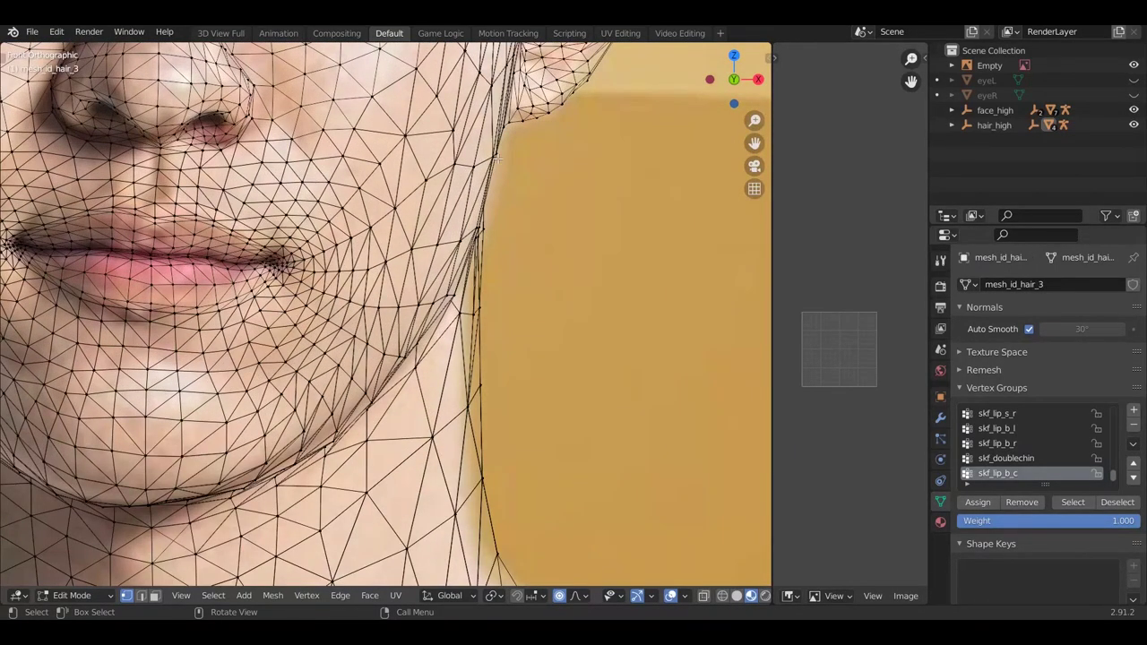
{"action": "left_click_drag", "start_coordinate": [517, 156], "coordinate": [527, 157]}
{"action": "scroll", "coordinate": [533, 155], "scroll_direction": "down", "scroll_amount": 3}
{"action": "scroll", "coordinate": [545, 123], "scroll_direction": "up", "scroll_amount": 2}
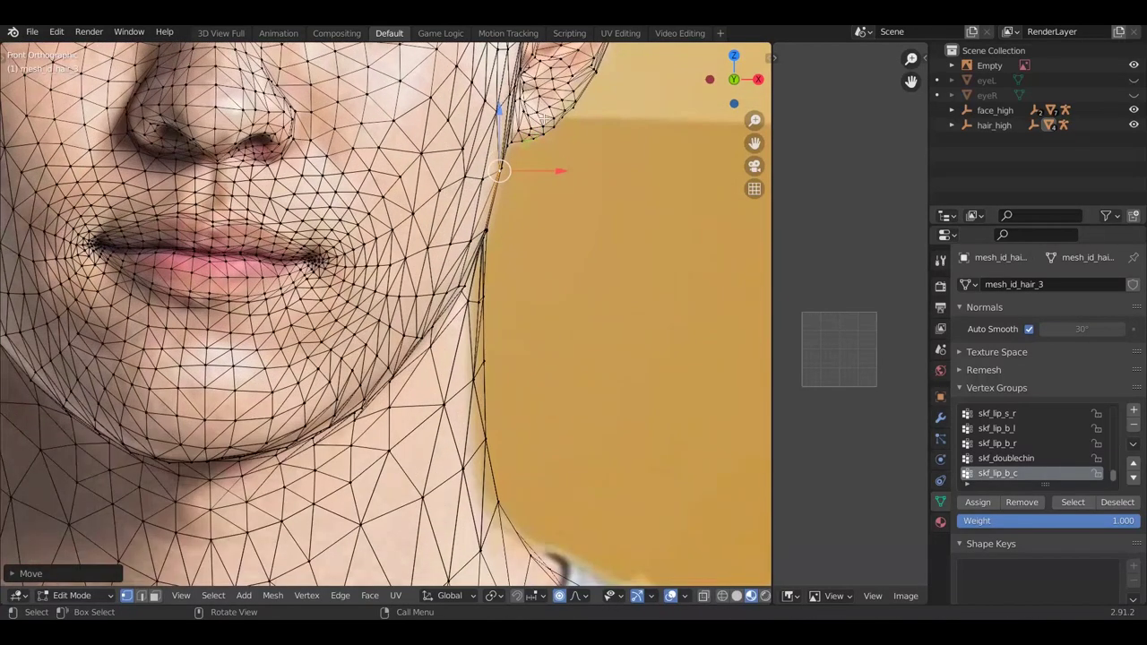
{"action": "left_click", "coordinate": [533, 134]}
{"action": "left_click_drag", "start_coordinate": [530, 114], "coordinate": [533, 113]}
Reposition the jaw-edge vertices below the player's right ear to match the face outline in the photo
{"action": "scroll", "coordinate": [531, 139], "scroll_direction": "down", "scroll_amount": 2}
{"action": "middle_click_drag", "start_coordinate": [128, 203], "coordinate": [256, 164], "text": "shift"}
{"action": "scroll", "coordinate": [256, 160], "scroll_direction": "up", "scroll_amount": 2}
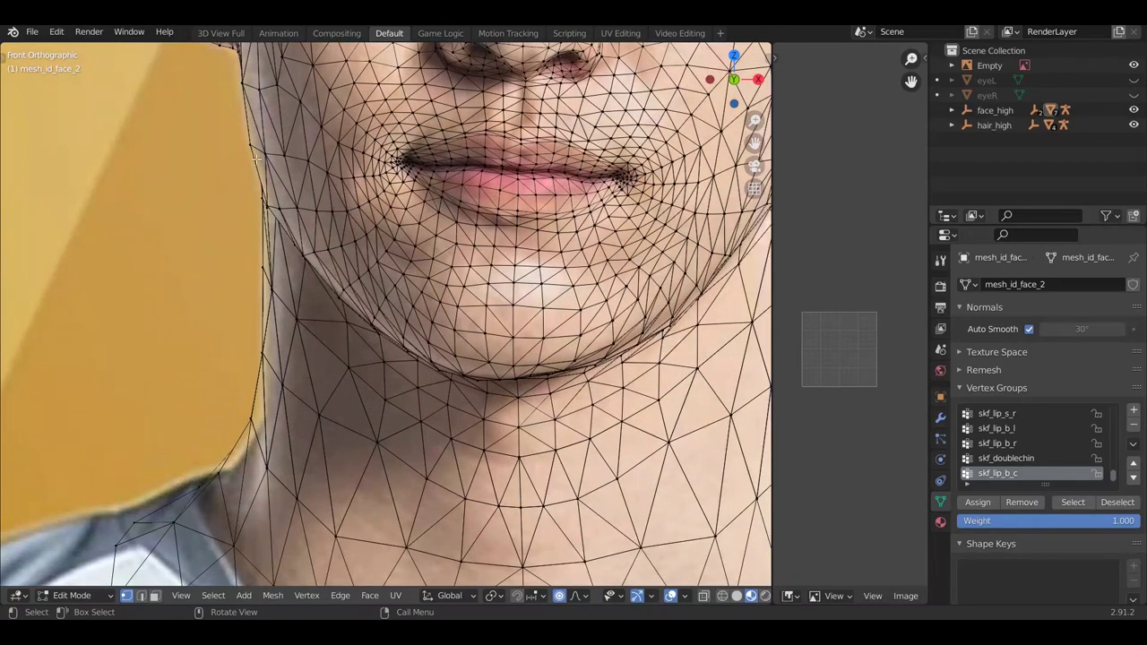
{"action": "left_click_drag", "start_coordinate": [285, 143], "coordinate": [279, 136]}
Shift the player's left eye's inner corner along X toward the eyeball and raise its outer corner slightly along Z
{"action": "scroll", "coordinate": [280, 137], "scroll_direction": "down", "scroll_amount": 5}
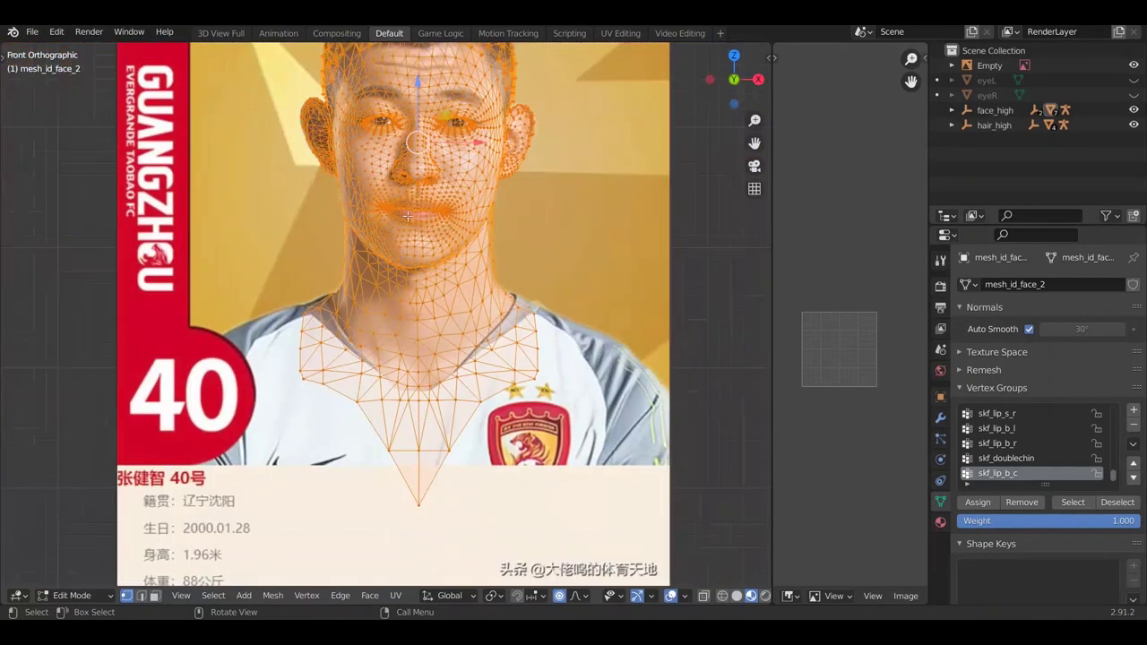
{"action": "scroll", "coordinate": [506, 163], "scroll_direction": "up", "scroll_amount": 3}
{"action": "key", "text": "alt+a"}
{"action": "scroll", "coordinate": [484, 164], "scroll_direction": "down", "scroll_amount": 4}
{"action": "scroll", "coordinate": [457, 118], "scroll_direction": "up", "scroll_amount": 12}
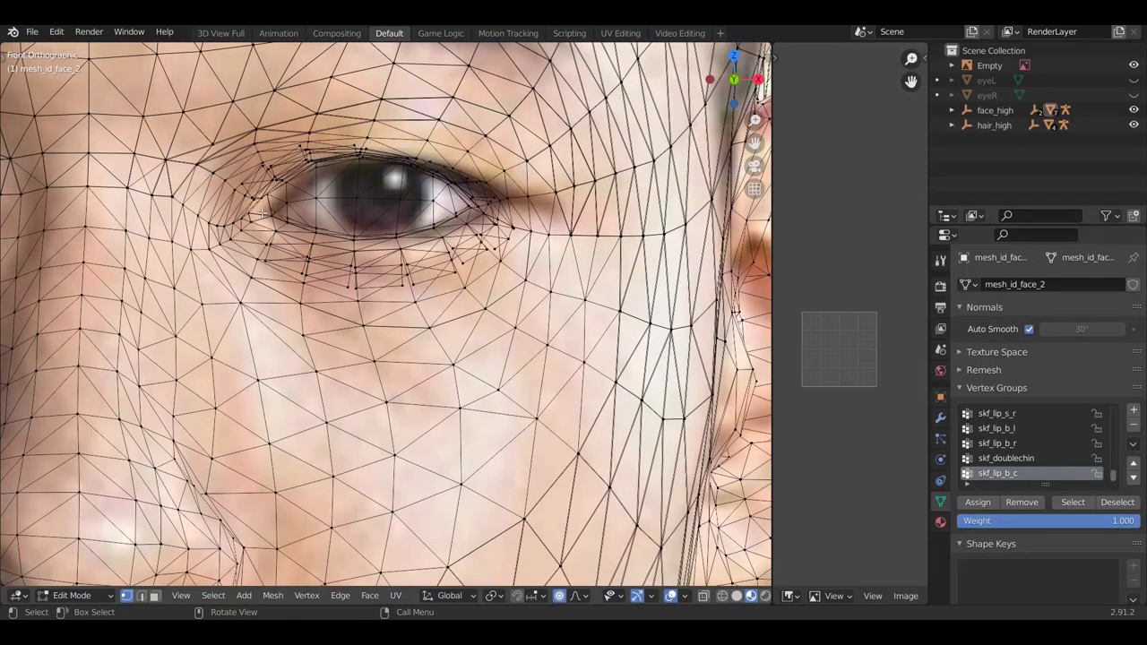
{"action": "left_click_drag", "start_coordinate": [290, 214], "coordinate": [332, 221]}
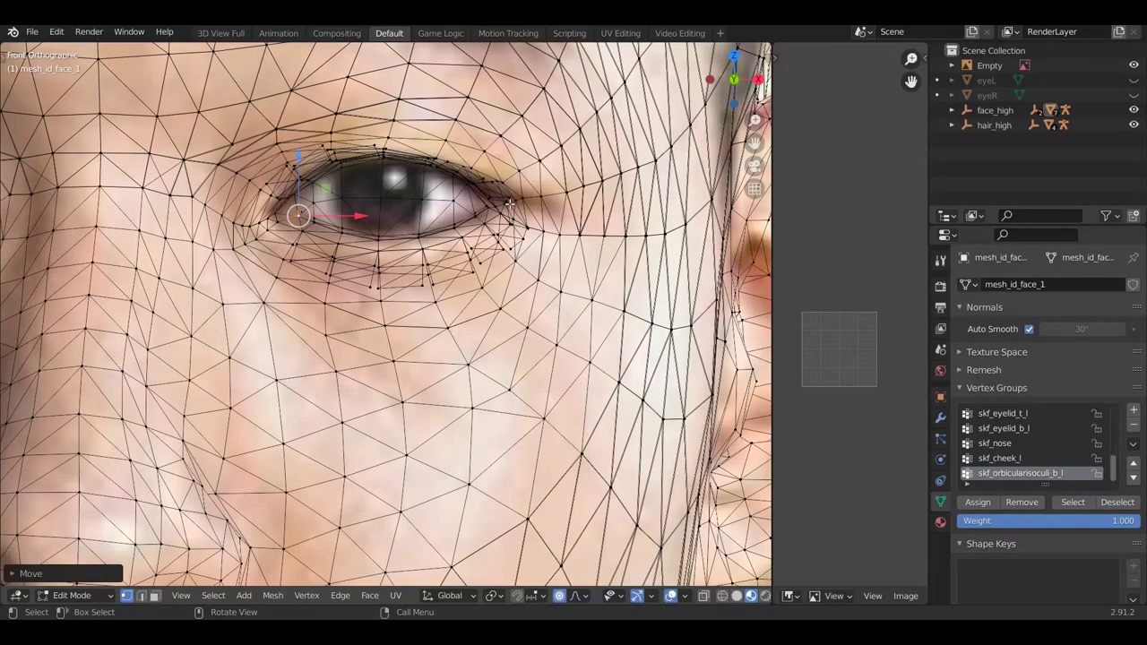
{"action": "left_click", "coordinate": [510, 205]}
{"action": "mouse_move", "coordinate": [547, 201]}
{"action": "left_mouse_down"}
{"action": "mouse_move", "coordinate": [560, 199]}
{"action": "mouse_move", "coordinate": [546, 198]}
{"action": "left_mouse_up"}
Raise the vertex beside the inner corner of the player's left eye slightly along Z
{"action": "scroll", "coordinate": [555, 200], "scroll_direction": "up", "scroll_amount": 7}
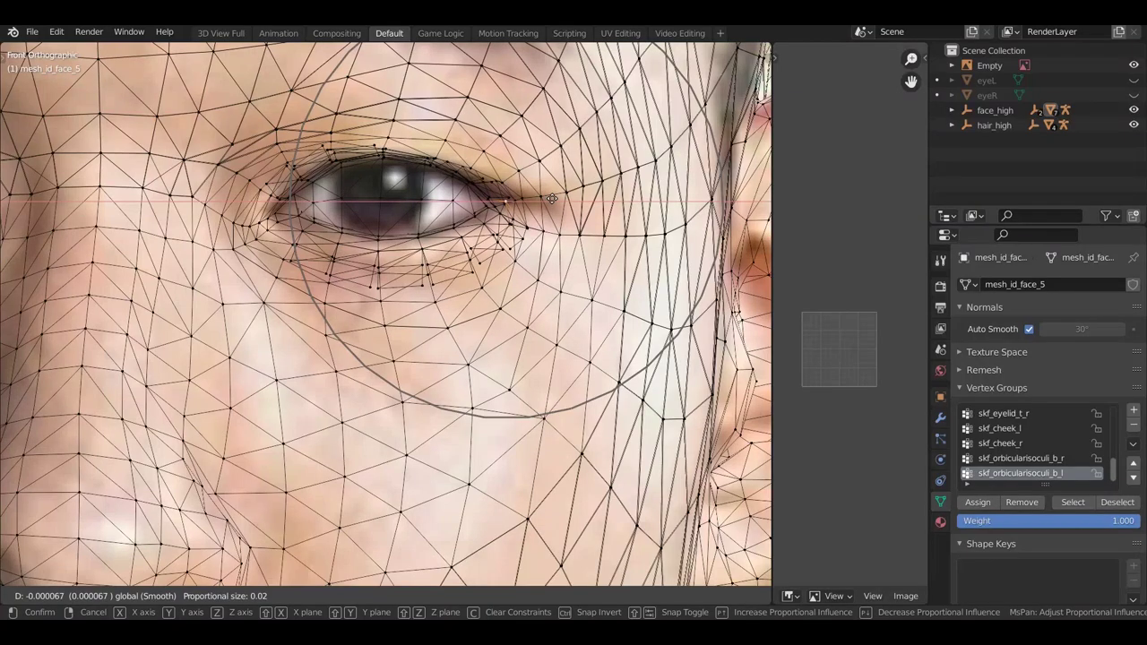
{"action": "left_click", "coordinate": [389, 135]}
{"action": "scroll", "coordinate": [277, 203], "scroll_direction": "up", "scroll_amount": 1}
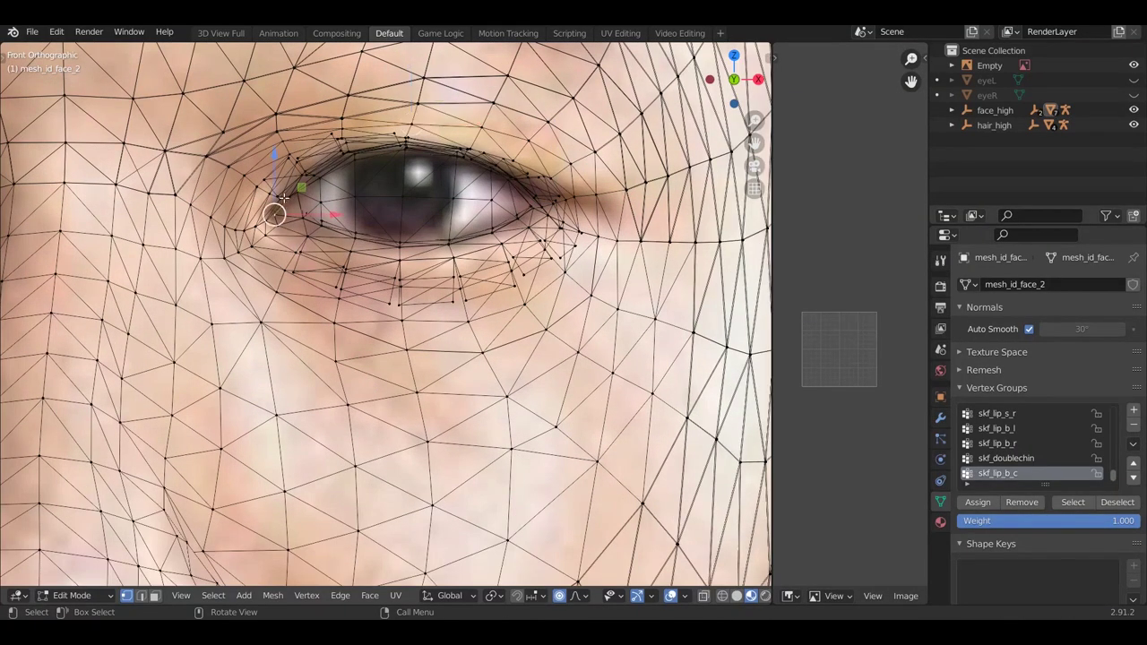
{"action": "scroll", "coordinate": [276, 186], "scroll_direction": "up", "scroll_amount": 1}
{"action": "left_click_drag", "start_coordinate": [273, 164], "coordinate": [274, 162]}
{"action": "scroll", "coordinate": [394, 206], "scroll_direction": "down", "scroll_amount": 5}
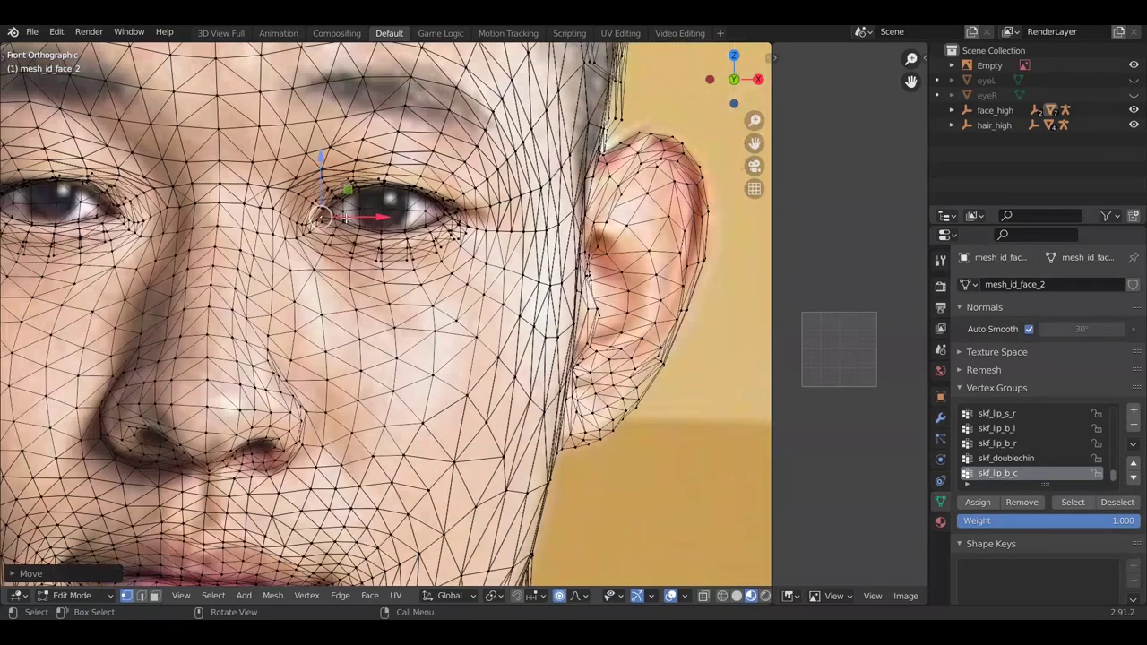
Shift the player's right eye's outer corner outward along X and lower the inner part of its upper eyelid along Z
{"action": "scroll", "coordinate": [118, 196], "scroll_direction": "up", "scroll_amount": 5}
{"action": "scroll", "coordinate": [119, 196], "scroll_direction": "up", "scroll_amount": 1}
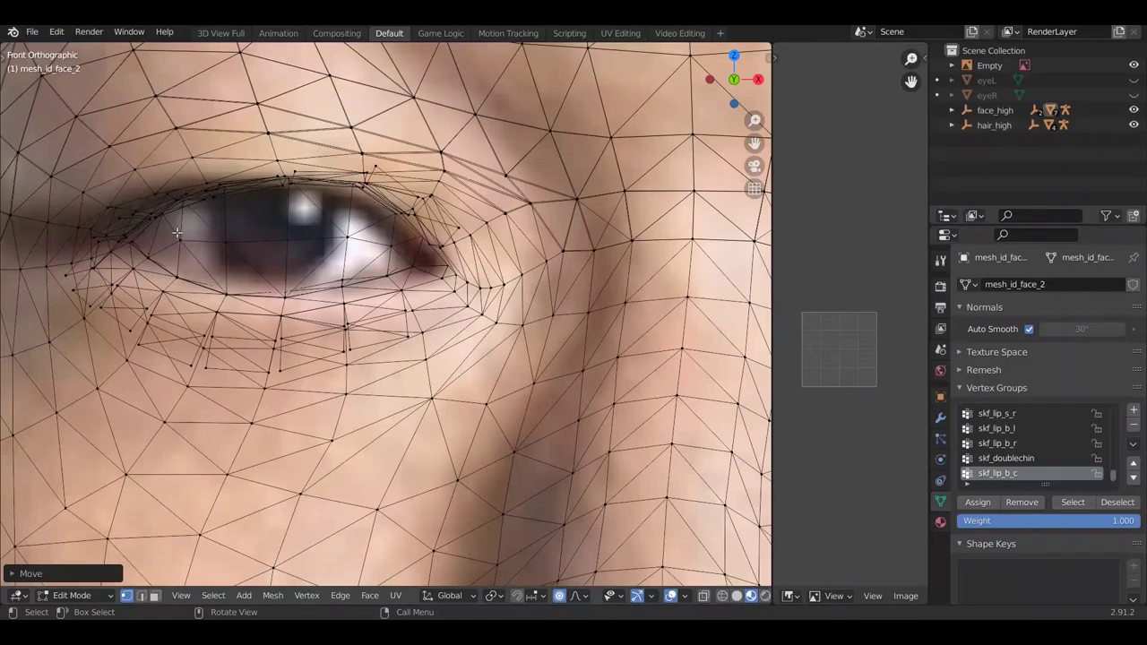
{"action": "left_click", "coordinate": [133, 240]}
{"action": "mouse_move", "coordinate": [193, 245]}
{"action": "left_mouse_down"}
{"action": "mouse_move", "coordinate": [172, 228]}
{"action": "mouse_move", "coordinate": [184, 229]}
{"action": "left_mouse_up"}
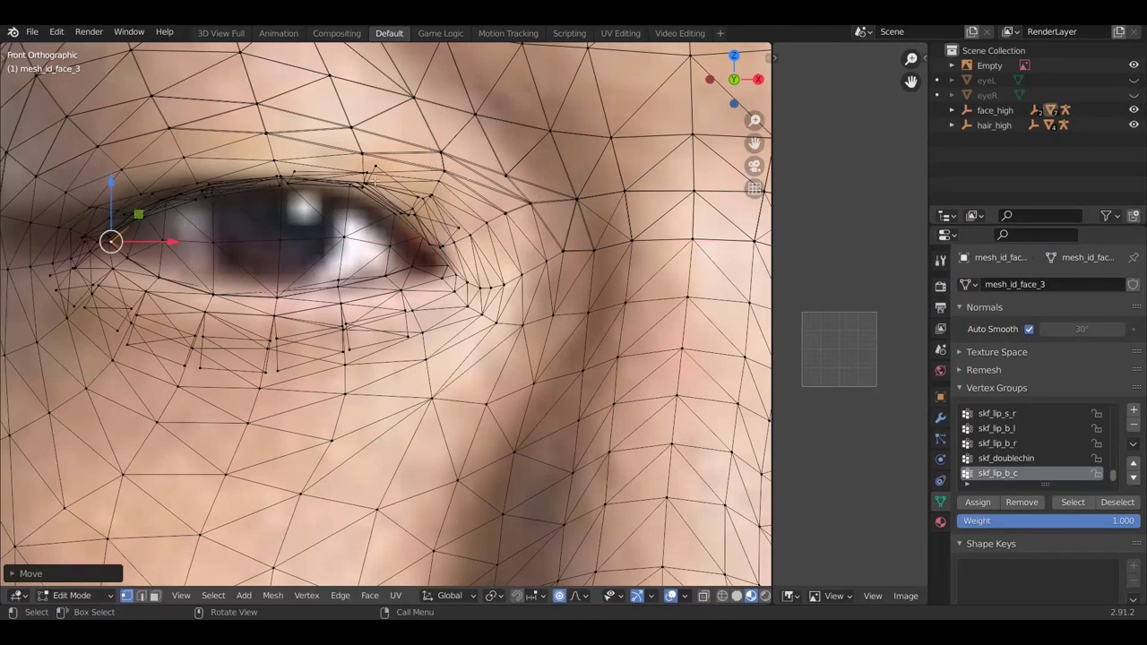
{"action": "left_click", "coordinate": [366, 174]}
{"action": "left_click_drag", "start_coordinate": [365, 146], "coordinate": [355, 154]}
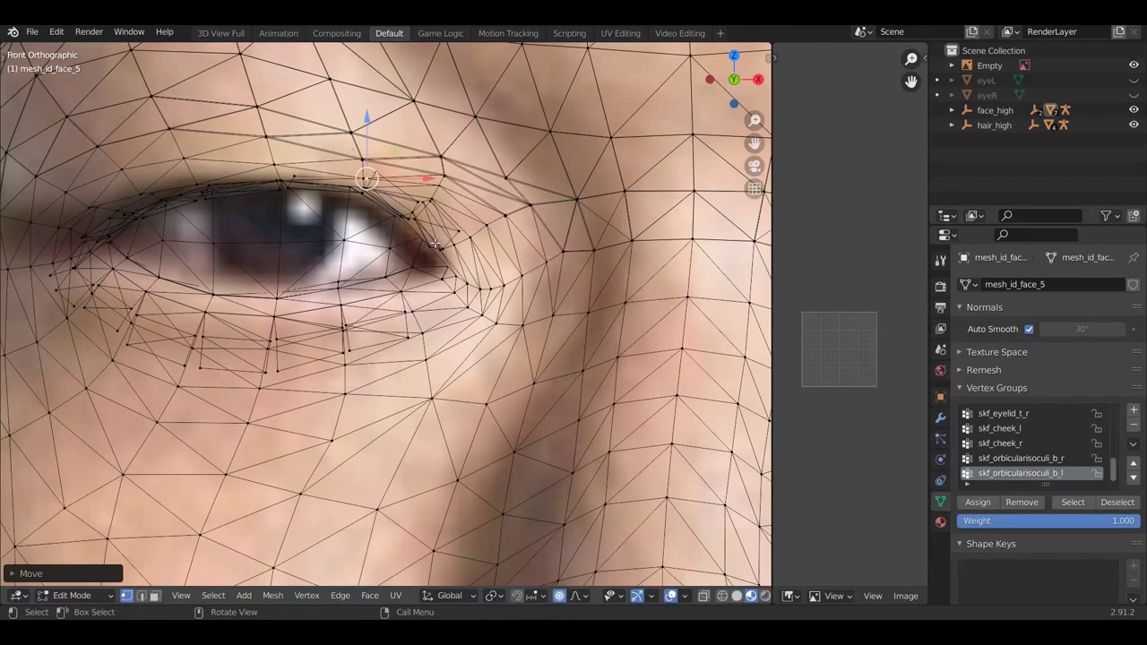
Move the player's right eye's inner corner along X toward the eyeball and raise its lower eyelid along Z
{"action": "left_click", "coordinate": [445, 252]}
{"action": "mouse_move", "coordinate": [481, 250]}
{"action": "left_mouse_down"}
{"action": "mouse_move", "coordinate": [463, 246]}
{"action": "mouse_move", "coordinate": [459, 285]}
{"action": "mouse_move", "coordinate": [466, 259]}
{"action": "left_mouse_up"}
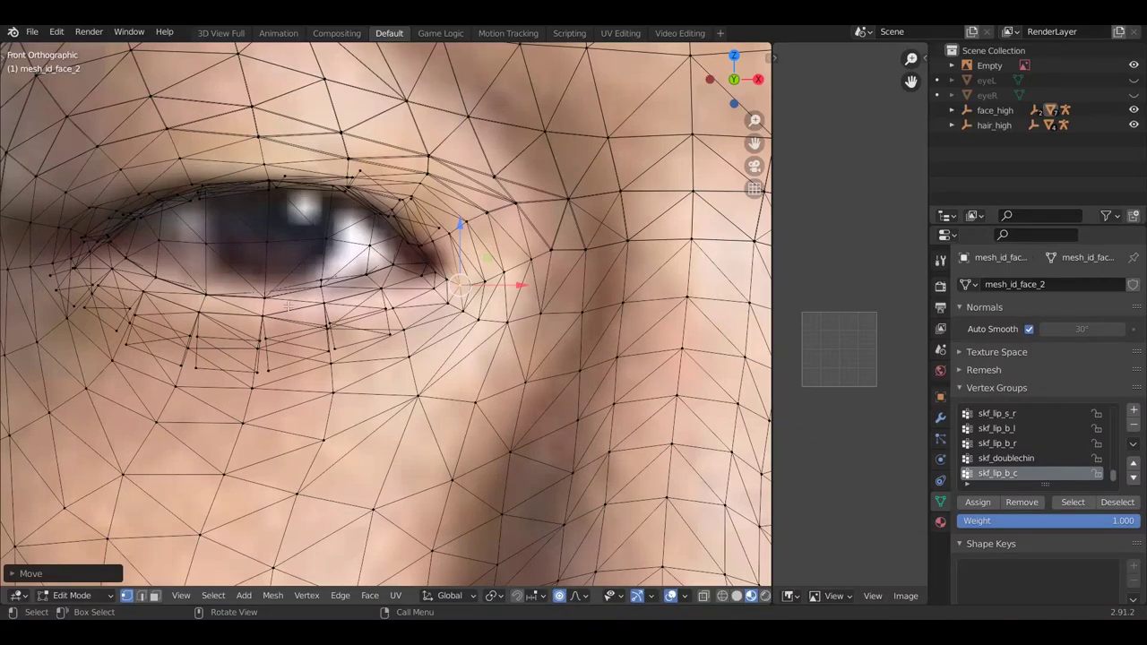
{"action": "left_click", "coordinate": [263, 313]}
{"action": "left_click_drag", "start_coordinate": [266, 279], "coordinate": [269, 268]}
{"action": "scroll", "coordinate": [267, 272], "scroll_direction": "up", "scroll_amount": 3}
Raise the upper eyelid vertex of the player's right eye along Z and adjust it along X
{"action": "left_click", "coordinate": [206, 190]}
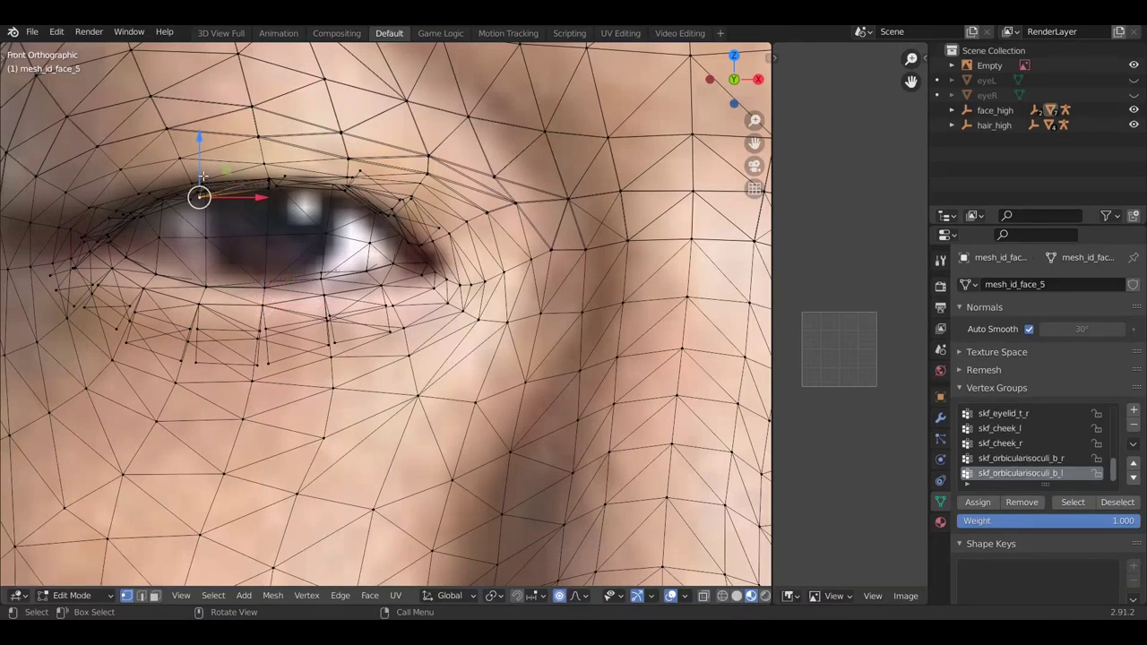
{"action": "left_click_drag", "start_coordinate": [199, 166], "coordinate": [199, 163]}
{"action": "left_click_drag", "start_coordinate": [246, 193], "coordinate": [239, 187]}
Fine-tune the vertices around the player's right eye's outer corner and inner upper eyelid to follow the eye in the photo
{"action": "left_click", "coordinate": [153, 263]}
{"action": "left_click_drag", "start_coordinate": [156, 250], "coordinate": [167, 235]}
{"action": "left_click", "coordinate": [130, 235]}
{"action": "left_click_drag", "start_coordinate": [116, 208], "coordinate": [154, 234]}
{"action": "left_click", "coordinate": [351, 177]}
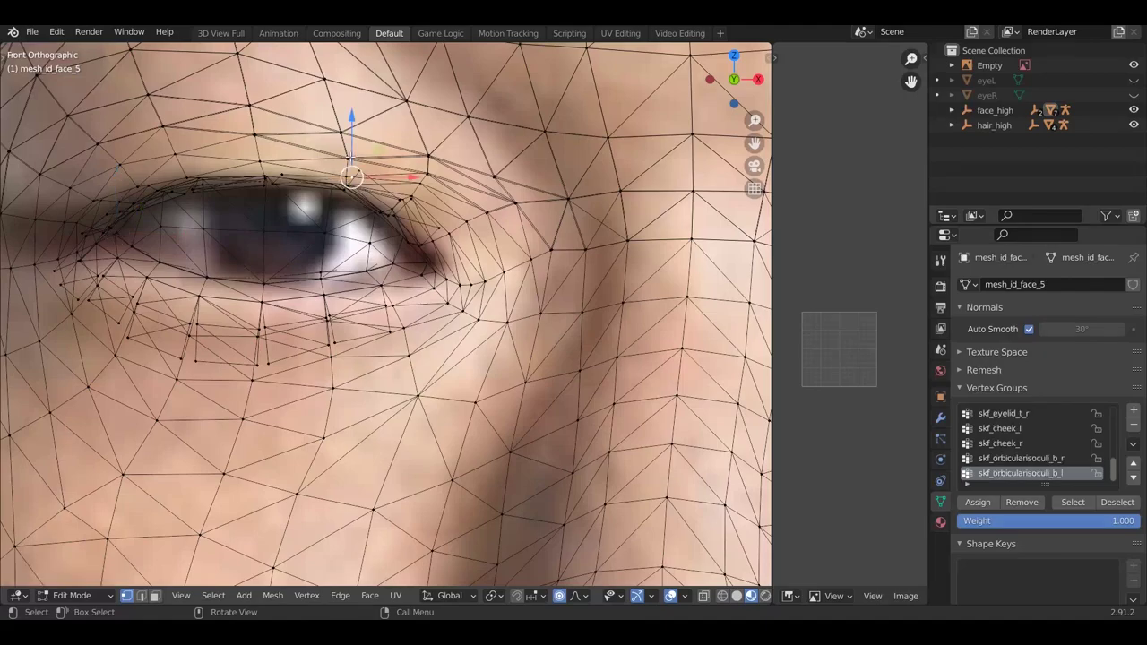
{"action": "left_click_drag", "start_coordinate": [353, 160], "coordinate": [360, 164]}
Adjust the middle of the front hairline along Z to match the hairline in the photo
{"action": "scroll", "coordinate": [407, 227], "scroll_direction": "down", "scroll_amount": 6}
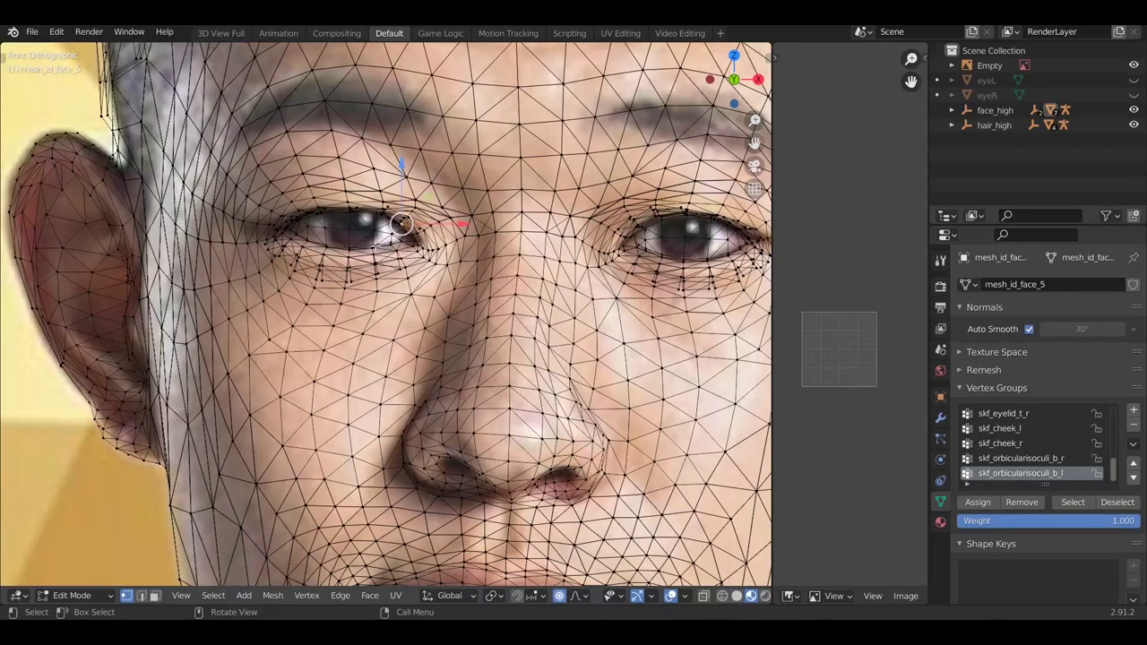
{"action": "scroll", "coordinate": [358, 242], "scroll_direction": "up", "scroll_amount": 5}
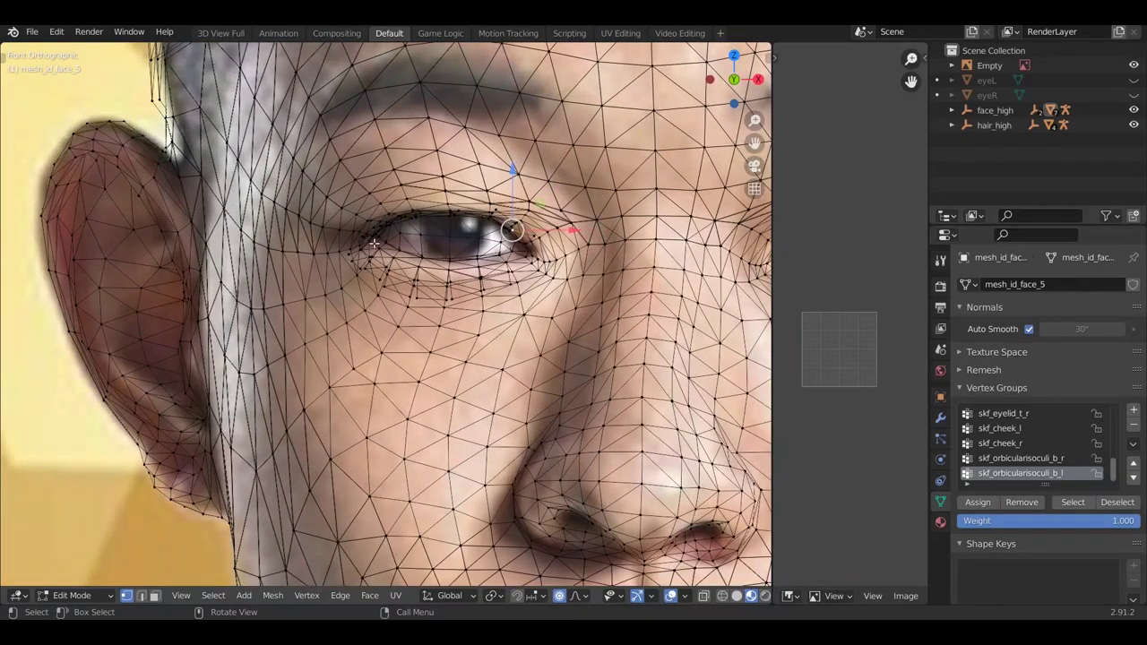
{"action": "scroll", "coordinate": [374, 243], "scroll_direction": "down", "scroll_amount": 5}
{"action": "scroll", "coordinate": [466, 111], "scroll_direction": "up", "scroll_amount": 4}
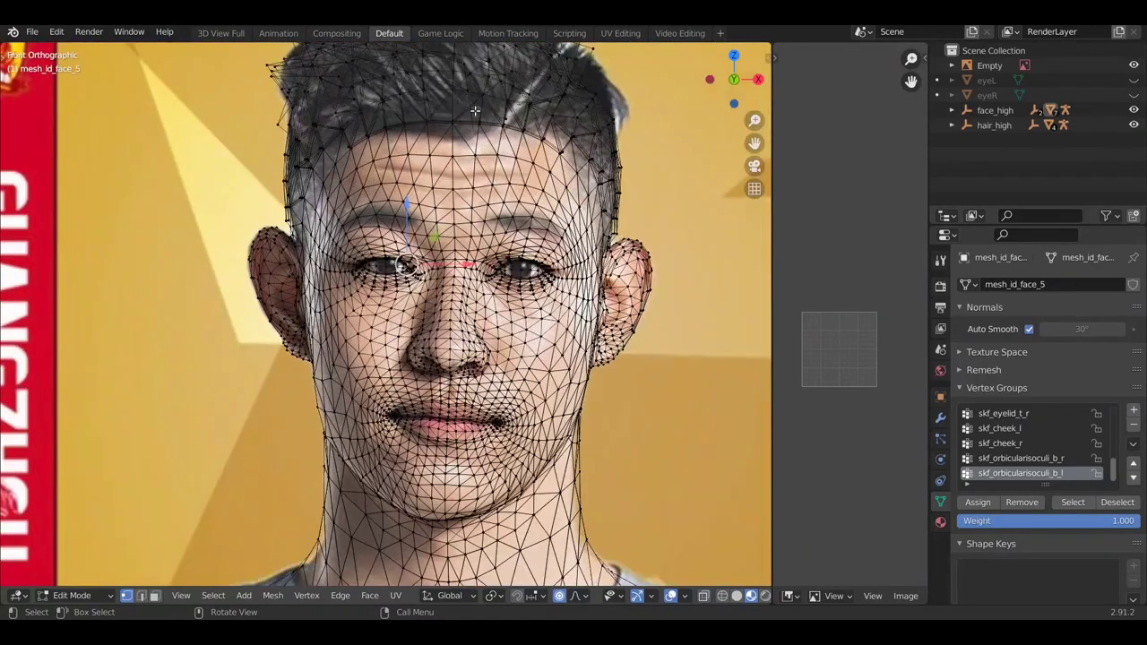
{"action": "left_click_drag", "start_coordinate": [439, 99], "coordinate": [444, 135]}
Lower the hair mesh's hairline vertices at both temples along Z to match the photo
{"action": "scroll", "coordinate": [444, 103], "scroll_direction": "down", "scroll_amount": 13}
{"action": "left_click", "coordinate": [255, 179]}
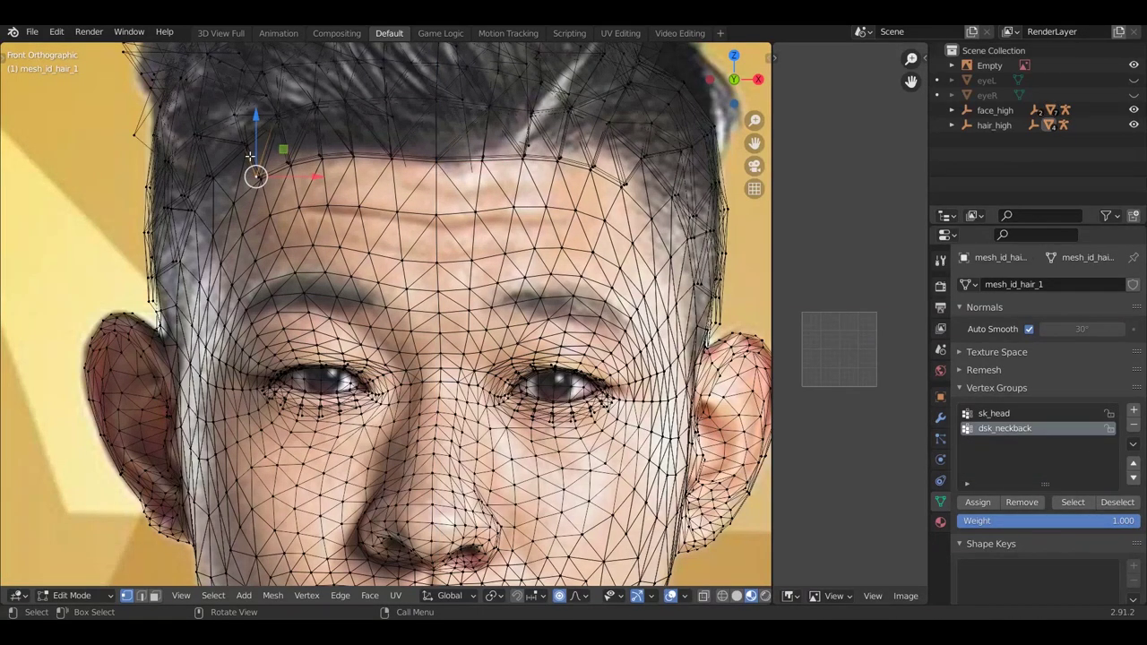
{"action": "left_click_drag", "start_coordinate": [257, 148], "coordinate": [257, 160]}
{"action": "left_click", "coordinate": [649, 158]}
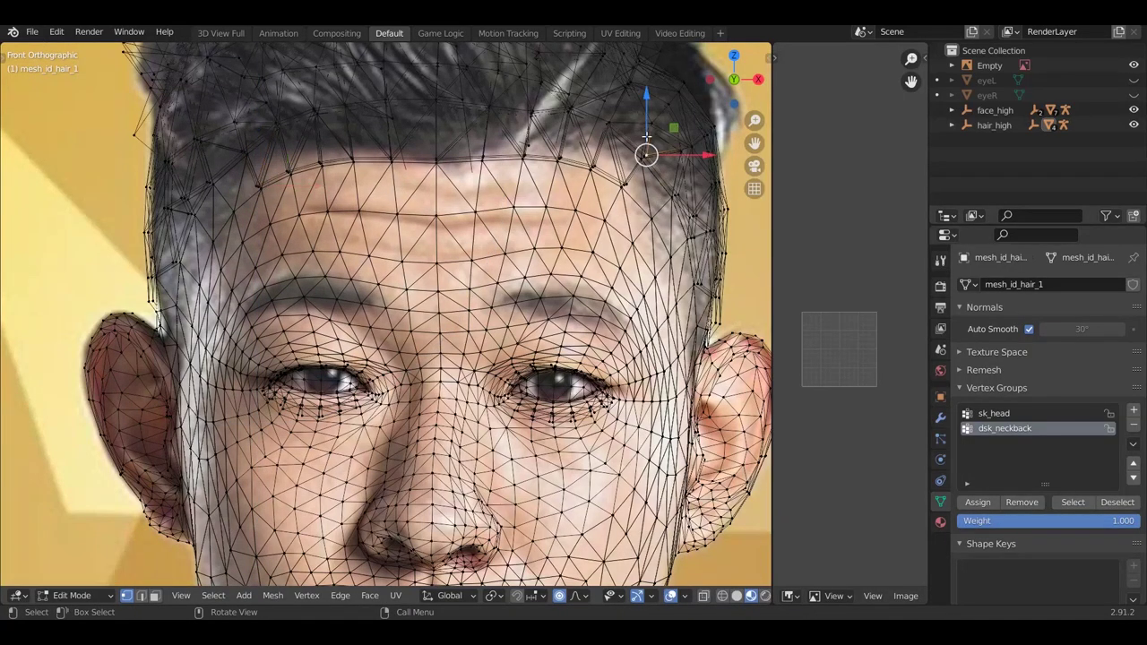
{"action": "key", "text": "g"}
{"action": "key", "text": "z"}
{"action": "left_click", "coordinate": [651, 143]}
{"action": "scroll", "coordinate": [651, 144], "scroll_direction": "down", "scroll_amount": 4}
{"action": "scroll", "coordinate": [592, 255], "scroll_direction": "up", "scroll_amount": 3}
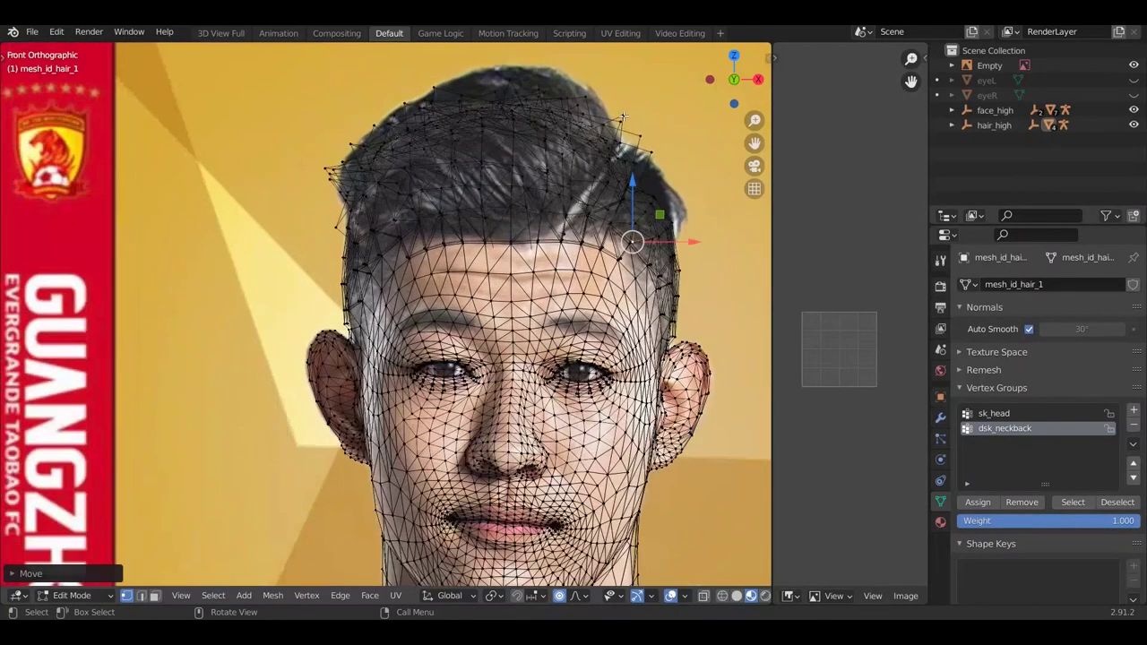
Compare the hair outline, eyes, mouth and jaw of the mesh with the portrait photo
{"action": "left_click", "coordinate": [622, 234]}
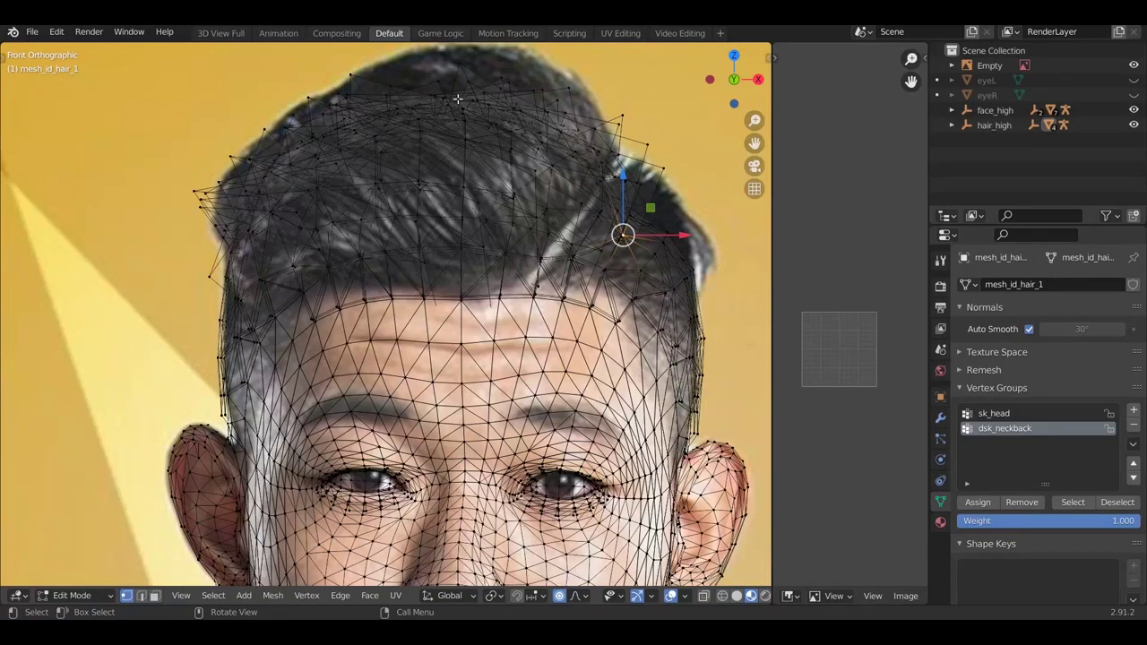
{"action": "scroll", "coordinate": [465, 101], "scroll_direction": "down", "scroll_amount": 4}
{"action": "scroll", "coordinate": [455, 84], "scroll_direction": "up", "scroll_amount": 3}
{"action": "left_click_drag", "start_coordinate": [453, 85], "coordinate": [492, 95]}
{"action": "scroll", "coordinate": [575, 267], "scroll_direction": "down", "scroll_amount": 7}
{"action": "scroll", "coordinate": [561, 358], "scroll_direction": "up", "scroll_amount": 4}
{"action": "scroll", "coordinate": [561, 358], "scroll_direction": "up", "scroll_amount": 7}
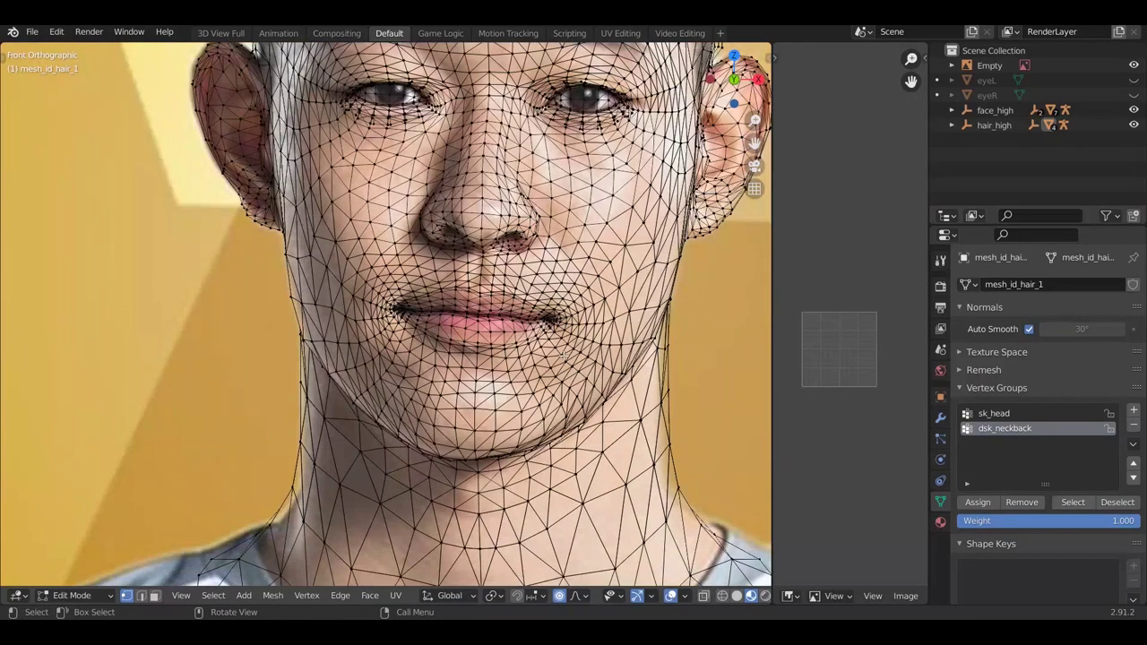
{"action": "scroll", "coordinate": [554, 351], "scroll_direction": "down", "scroll_amount": 5}
{"action": "scroll", "coordinate": [560, 353], "scroll_direction": "up", "scroll_amount": 1}
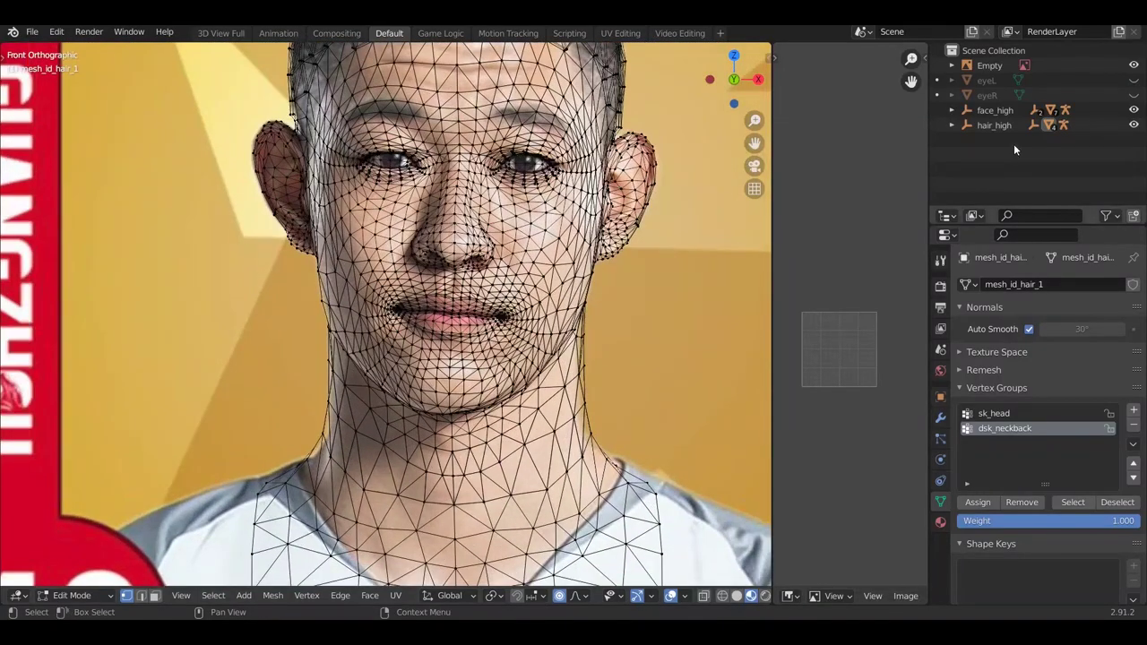
Set the reference image's opacity to 0.473 and return to Edit Mode with mesh_id_face_0 active
{"action": "left_click", "coordinate": [985, 66]}
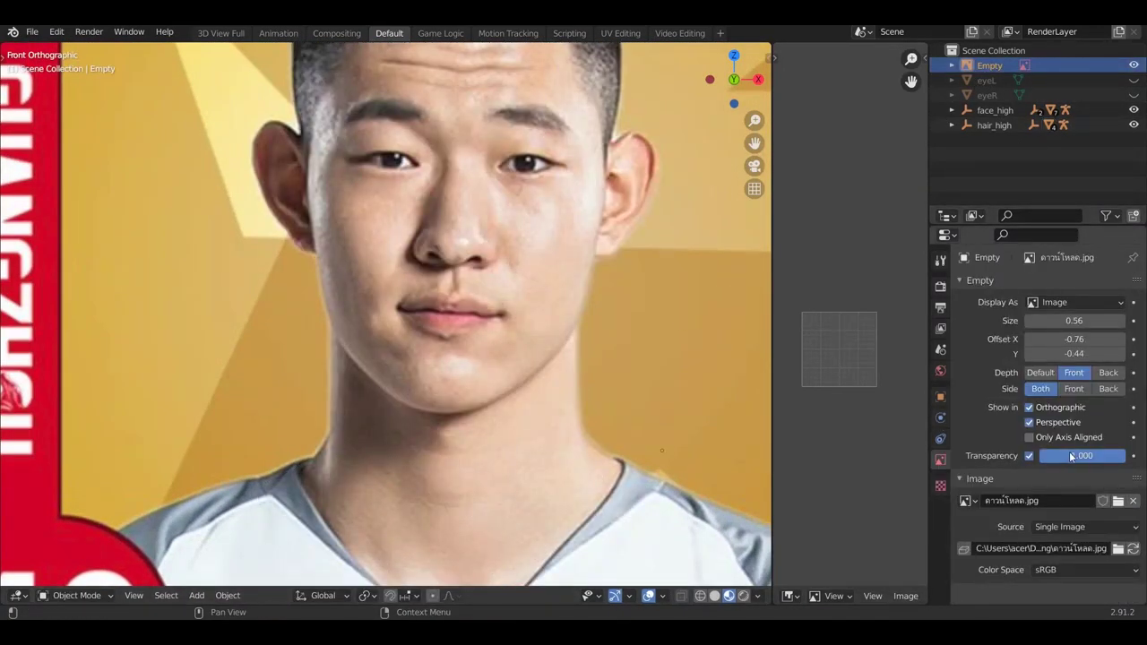
{"action": "left_click_drag", "start_coordinate": [1099, 460], "coordinate": [1040, 448]}
{"action": "left_click", "coordinate": [951, 111]}
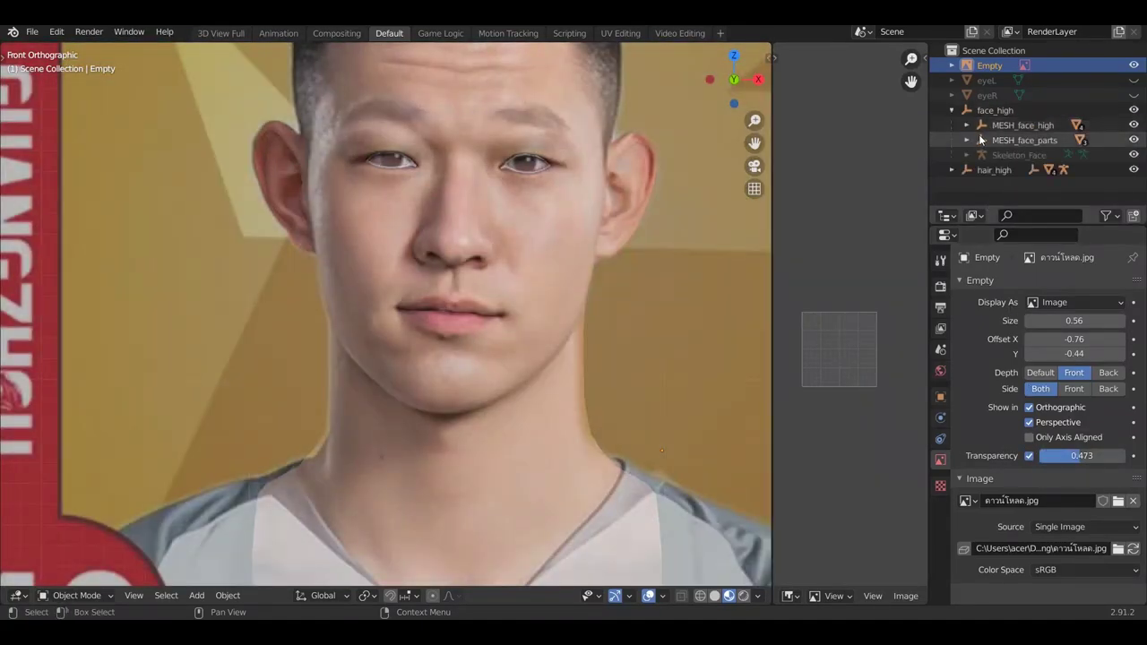
{"action": "left_click", "coordinate": [1002, 126]}
{"action": "left_click", "coordinate": [967, 125]}
{"action": "left_click", "coordinate": [1003, 139]}
{"action": "key", "text": "Tab"}
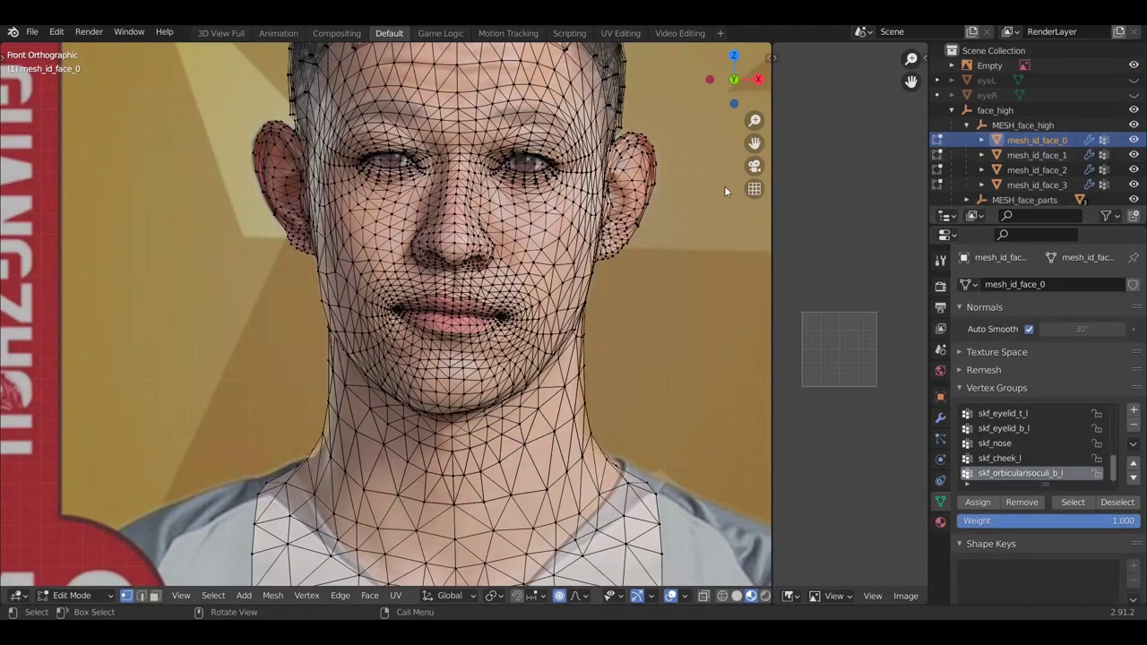
Move two vertices on the player's right cheek outward along X with smooth proportional editing
{"action": "scroll", "coordinate": [322, 292], "scroll_direction": "up", "scroll_amount": 4}
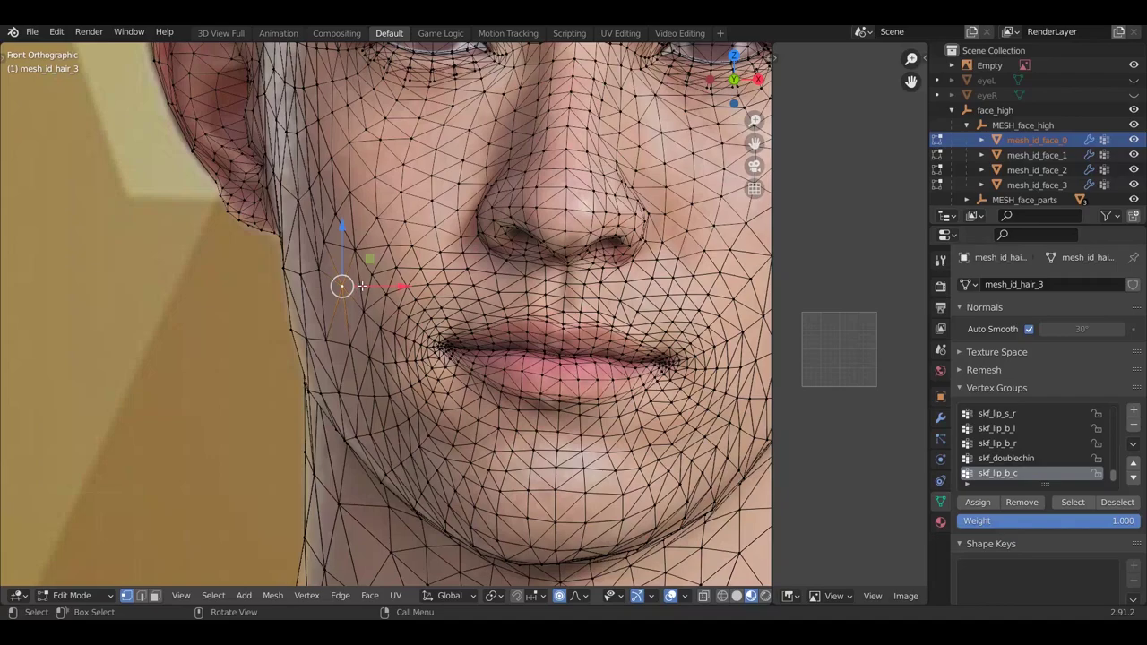
{"action": "key", "text": "g"}
{"action": "scroll", "coordinate": [354, 286], "scroll_direction": "up", "scroll_amount": 4}
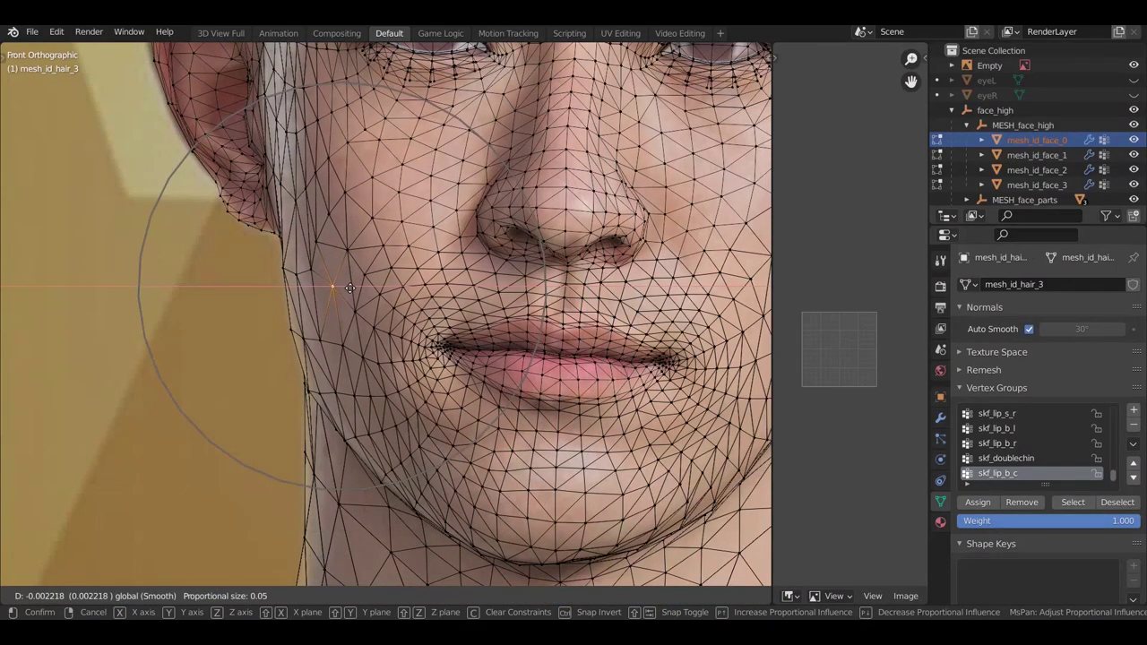
{"action": "left_click", "coordinate": [350, 287]}
{"action": "left_click", "coordinate": [344, 268]}
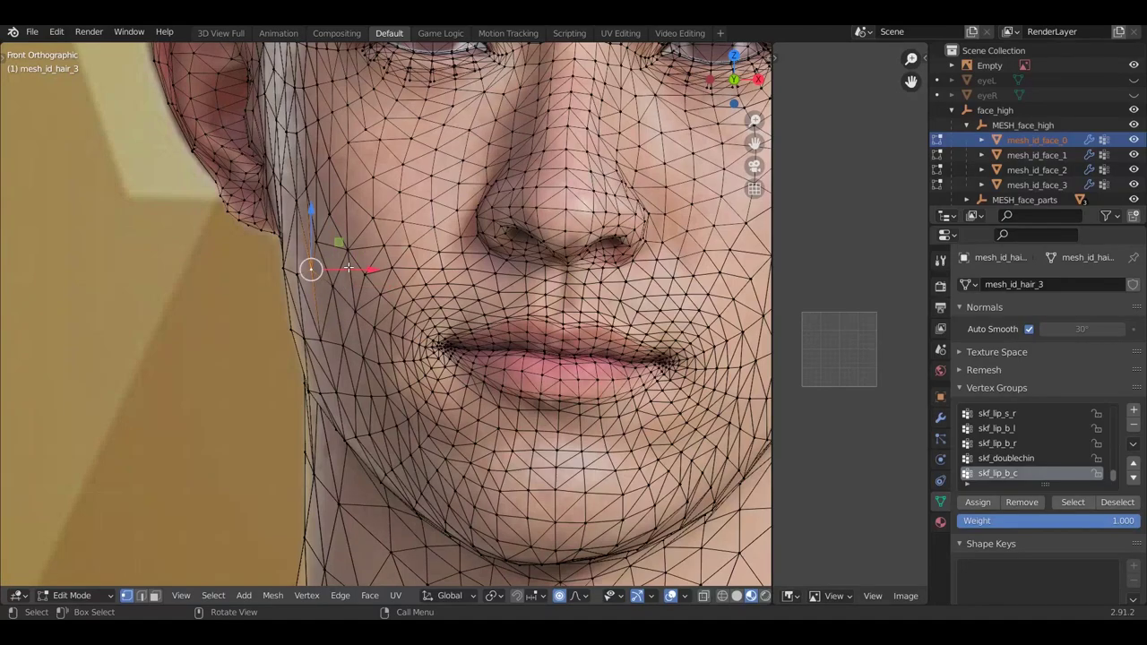
{"action": "key", "text": "g"}
{"action": "left_click", "coordinate": [315, 296]}
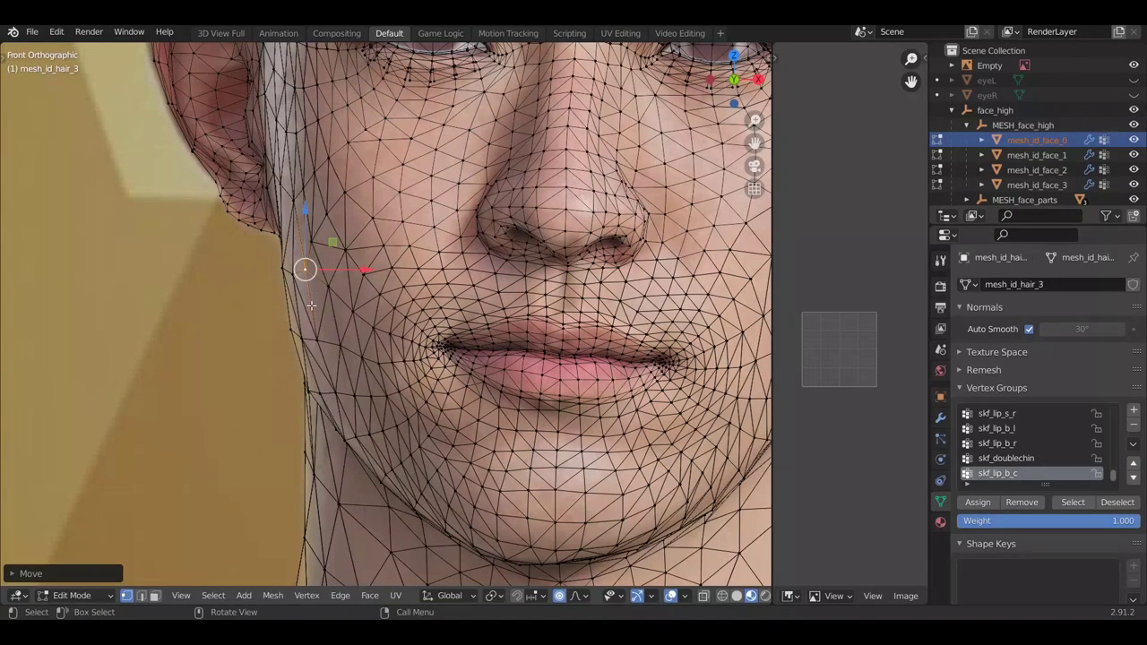
Fine-tune the outer face contour below the player's right ear along X to follow the photo
{"action": "left_click", "coordinate": [292, 328]}
{"action": "key", "text": "g"}
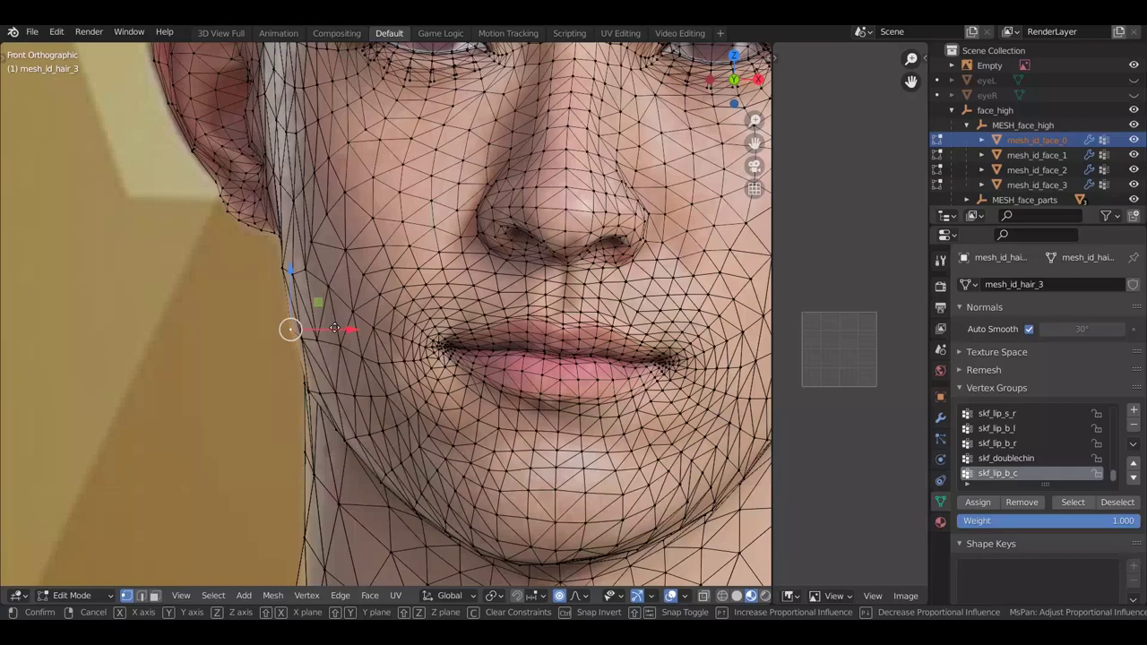
{"action": "left_click", "coordinate": [335, 328]}
{"action": "left_click", "coordinate": [303, 267]}
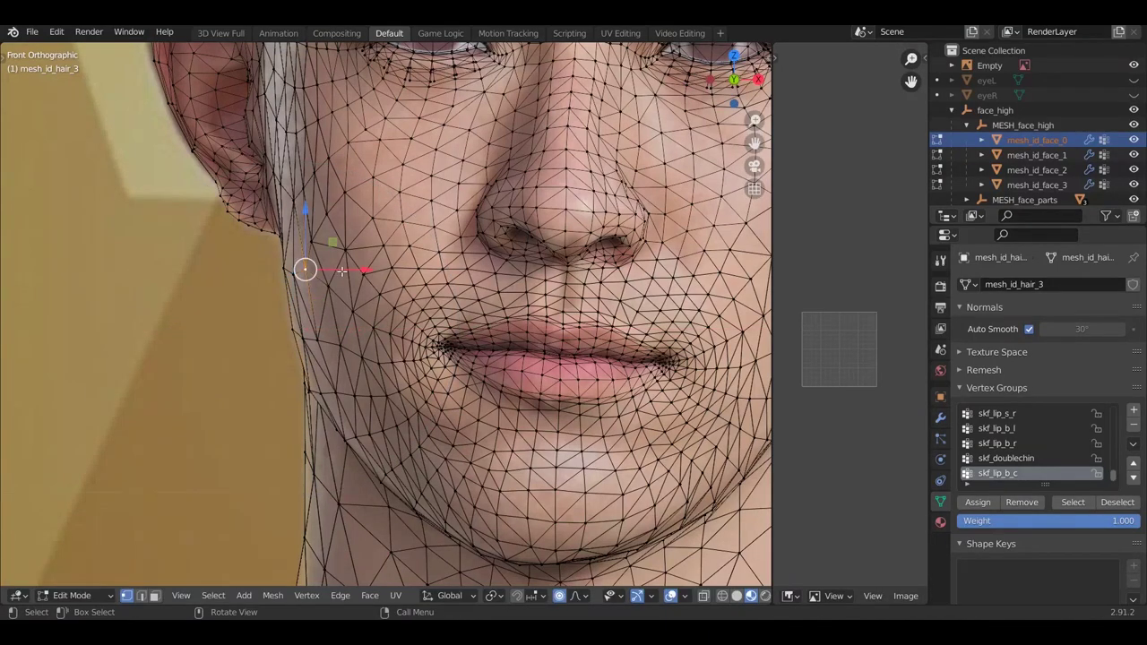
{"action": "key", "text": "g"}
{"action": "left_click", "coordinate": [328, 335]}
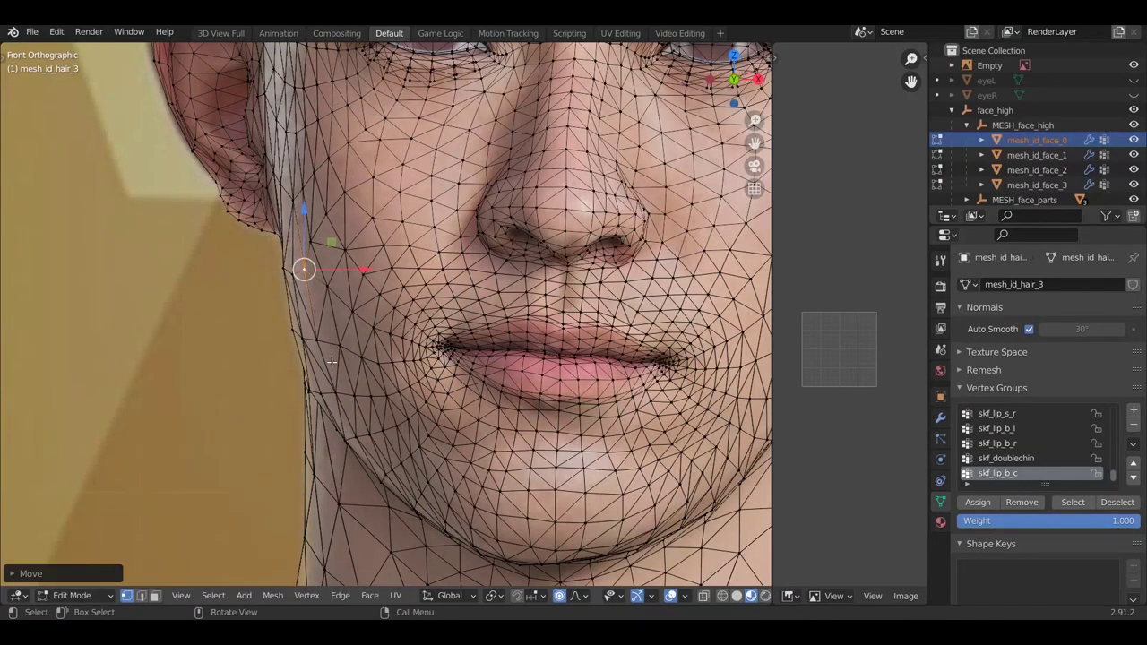
Adjust the lower cheek and jaw vertices beside the player's right mouth corner to match the jawline in the photo
{"action": "left_click", "coordinate": [334, 357]}
{"action": "key", "text": "g"}
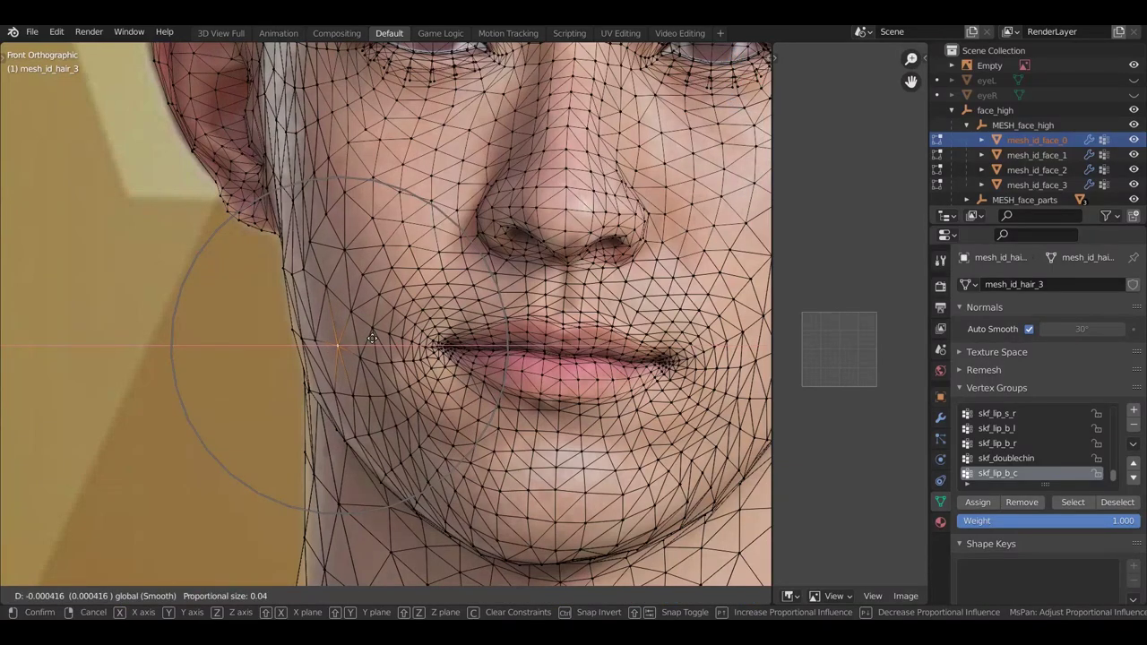
{"action": "left_click", "coordinate": [363, 382]}
{"action": "left_click", "coordinate": [394, 431]}
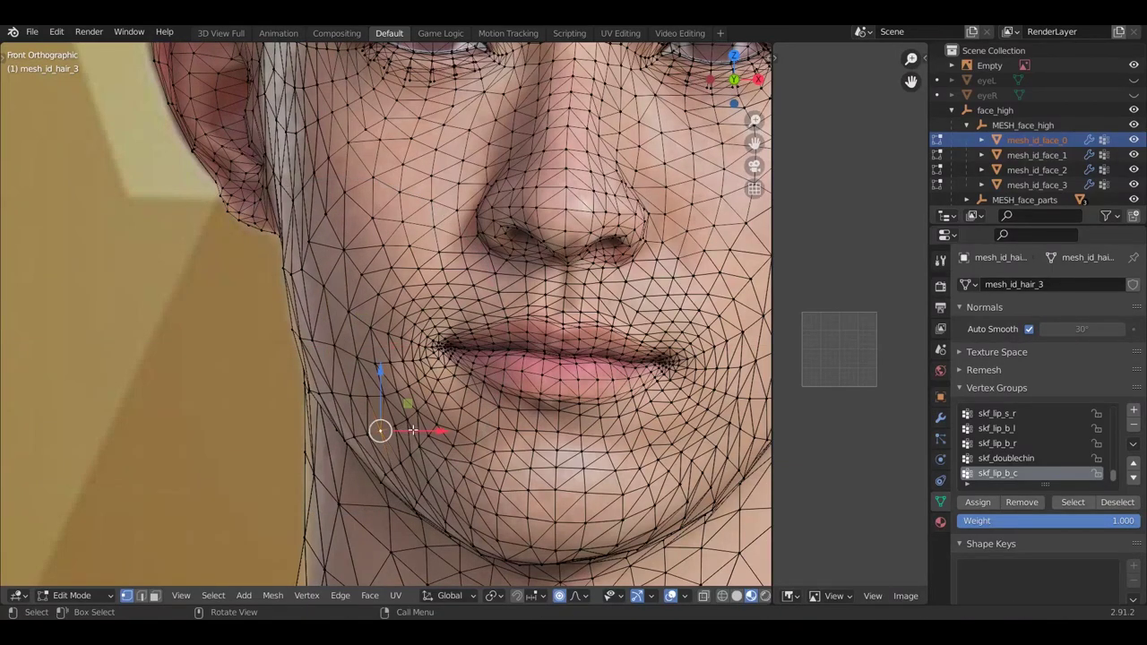
{"action": "key", "text": "g"}
{"action": "left_click", "coordinate": [375, 443]}
{"action": "left_click", "coordinate": [405, 457]}
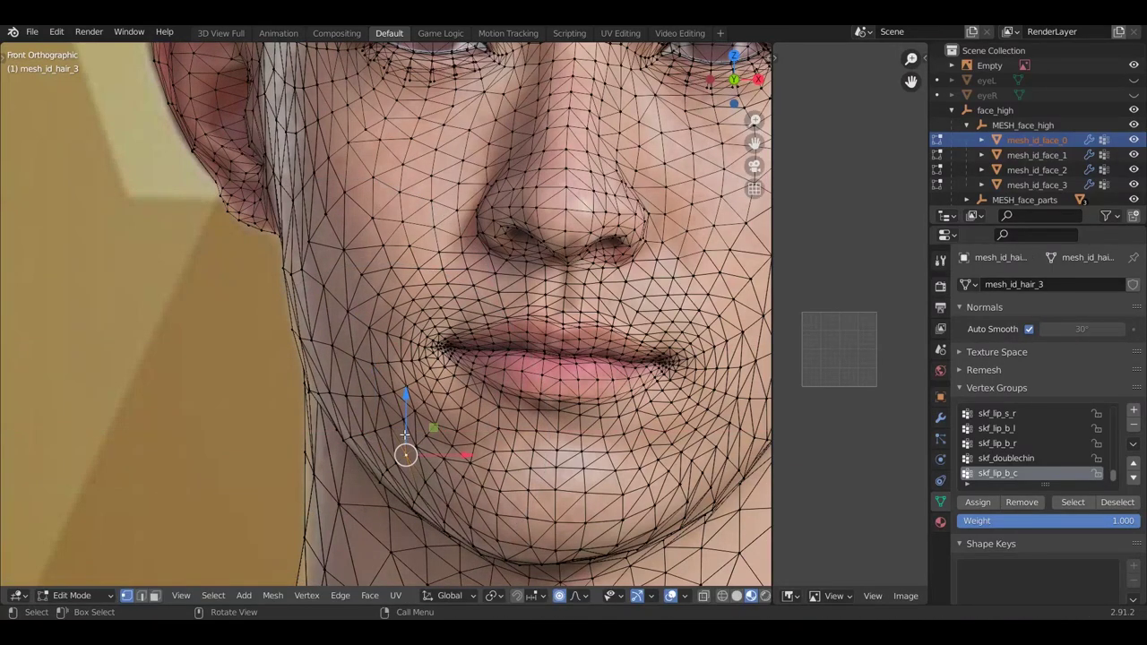
{"action": "key", "text": "g"}
{"action": "left_click", "coordinate": [408, 439]}
{"action": "scroll", "coordinate": [699, 356], "scroll_direction": "down", "scroll_amount": 3}
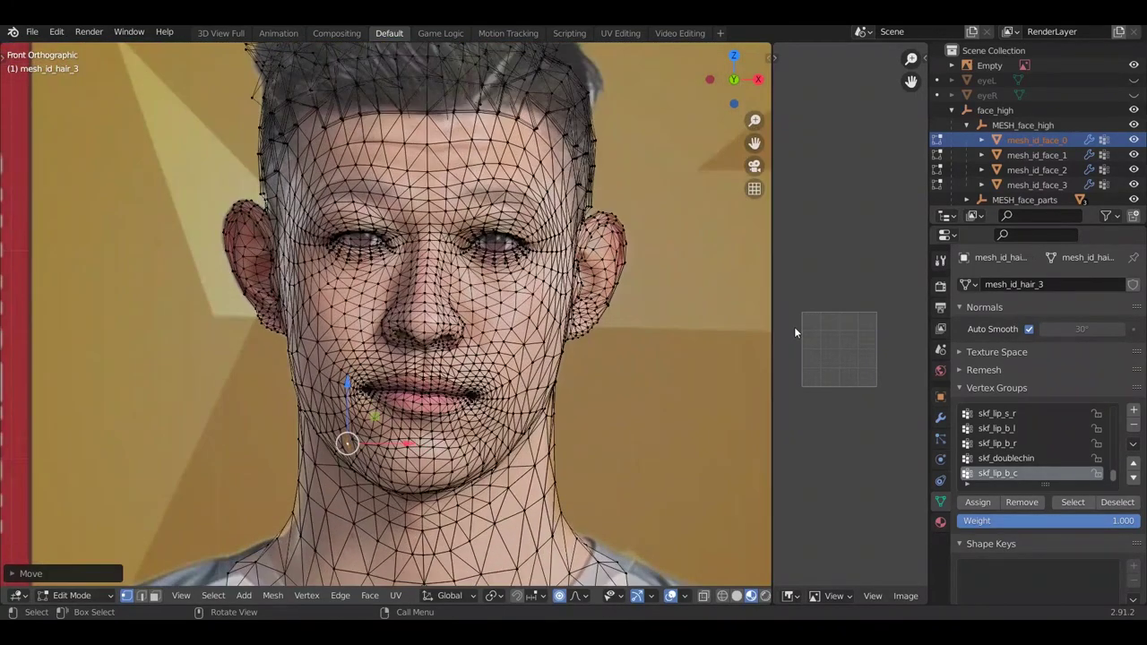
Lower the reference image's opacity further and return to mesh_id_face_0 to compare the face with the photo
{"action": "left_click", "coordinate": [989, 66]}
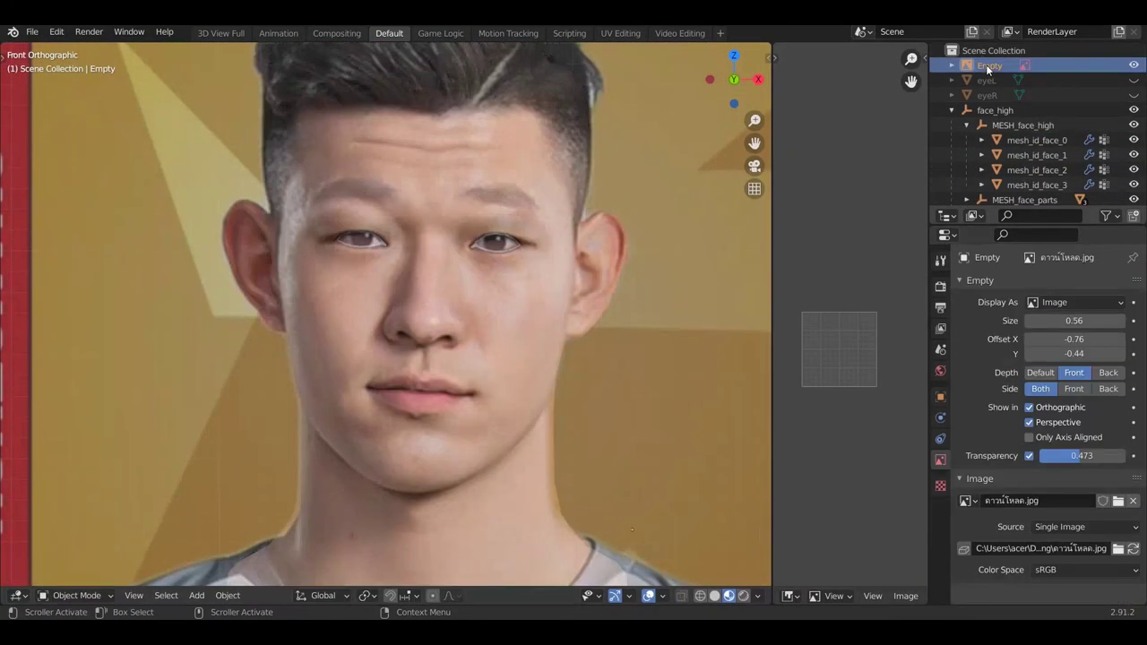
{"action": "mouse_move", "coordinate": [1071, 455]}
{"action": "left_mouse_down"}
{"action": "mouse_move", "coordinate": [1120, 457]}
{"action": "mouse_move", "coordinate": [1049, 457]}
{"action": "mouse_move", "coordinate": [1120, 457]}
{"action": "mouse_move", "coordinate": [1089, 464]}
{"action": "left_mouse_up"}
{"action": "left_click_drag", "start_coordinate": [1018, 459], "coordinate": [990, 457]}
{"action": "left_click_drag", "start_coordinate": [1073, 459], "coordinate": [1044, 456]}
{"action": "left_click", "coordinate": [1089, 140]}
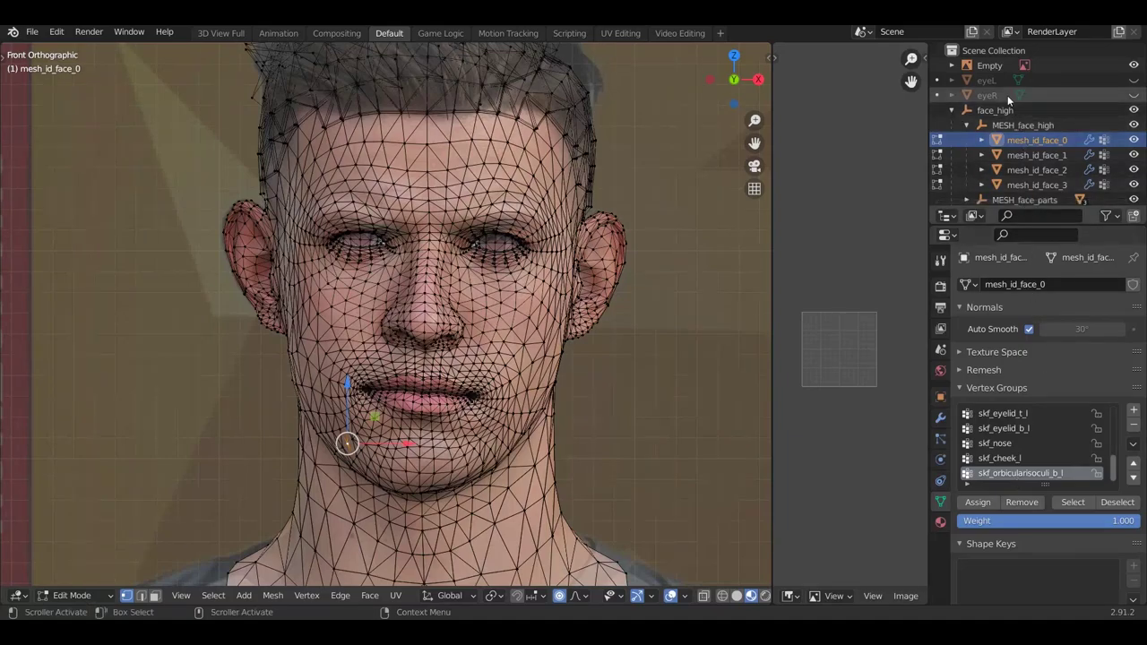
Set the reference image's opacity to 1.000 and make mesh_id_face_0 active for editing
{"action": "left_click", "coordinate": [990, 66]}
{"action": "left_click_drag", "start_coordinate": [1049, 457], "coordinate": [1139, 460]}
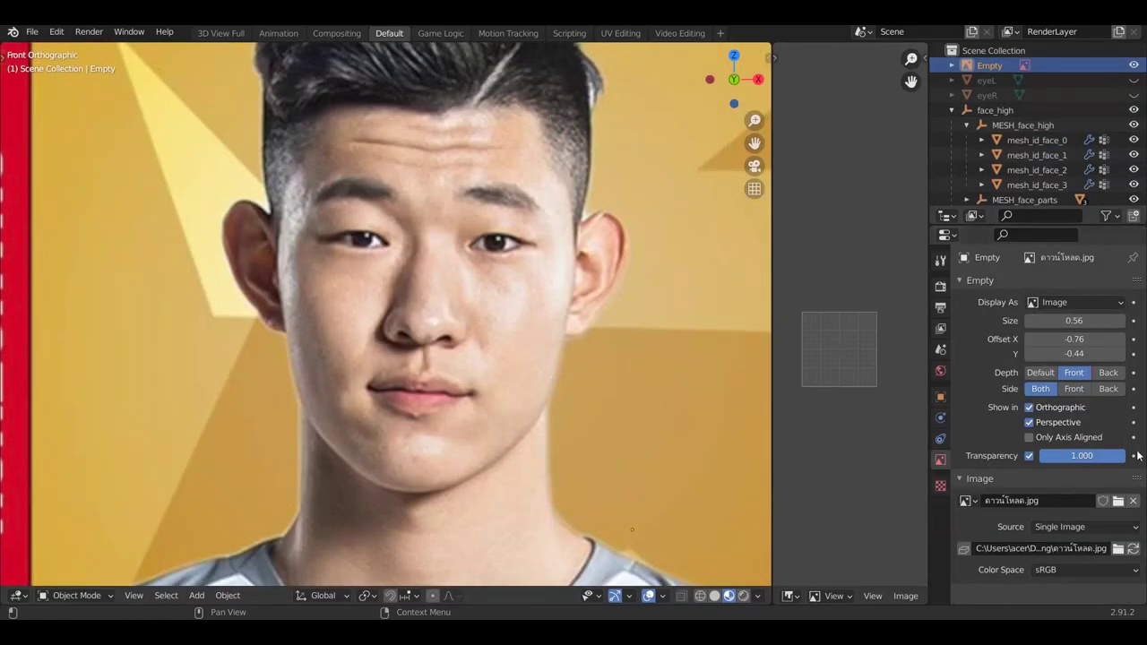
{"action": "left_click", "coordinate": [1027, 142]}
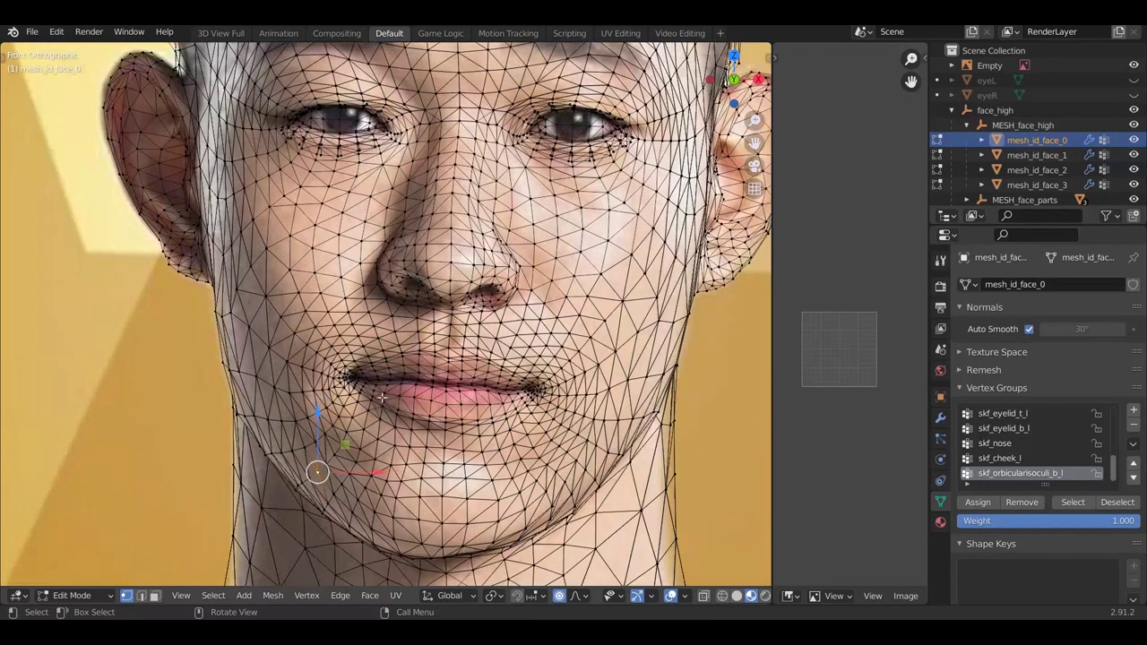
Move the vertex at the player's right mouth corner slightly inward along X
{"action": "scroll", "coordinate": [358, 376], "scroll_direction": "up", "scroll_amount": 3}
{"action": "left_click", "coordinate": [346, 369]}
{"action": "left_click_drag", "start_coordinate": [385, 370], "coordinate": [396, 370]}
Adjust the lower outer edge of the player's right nostril to match the photo
{"action": "scroll", "coordinate": [417, 277], "scroll_direction": "up", "scroll_amount": 2}
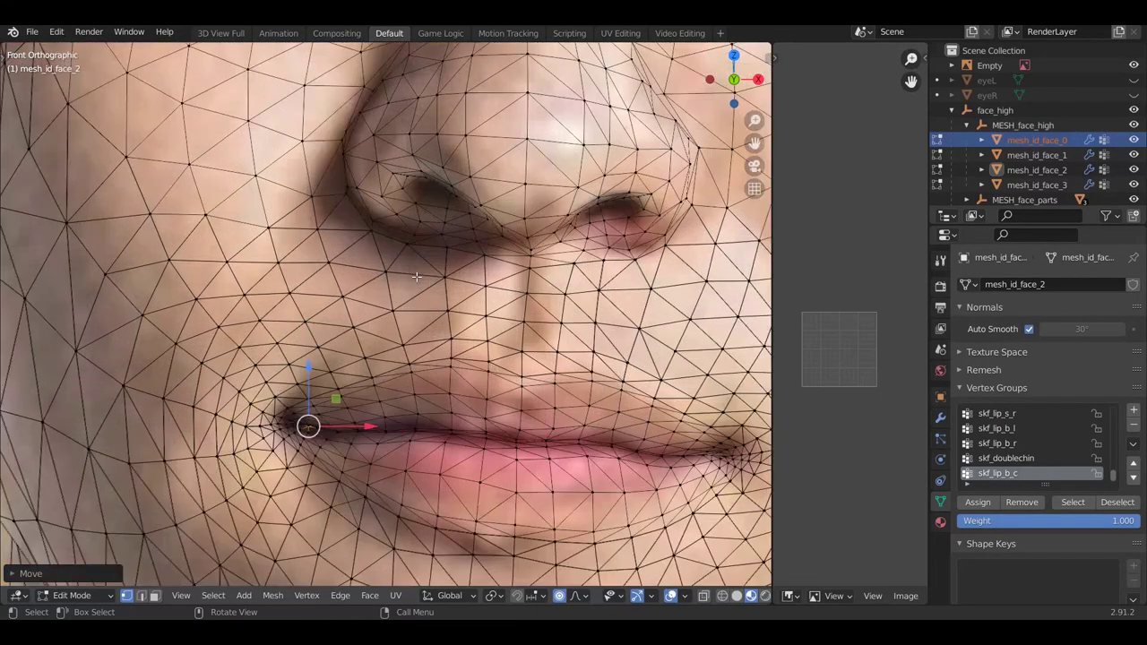
{"action": "left_click", "coordinate": [445, 246]}
{"action": "key", "text": "g"}
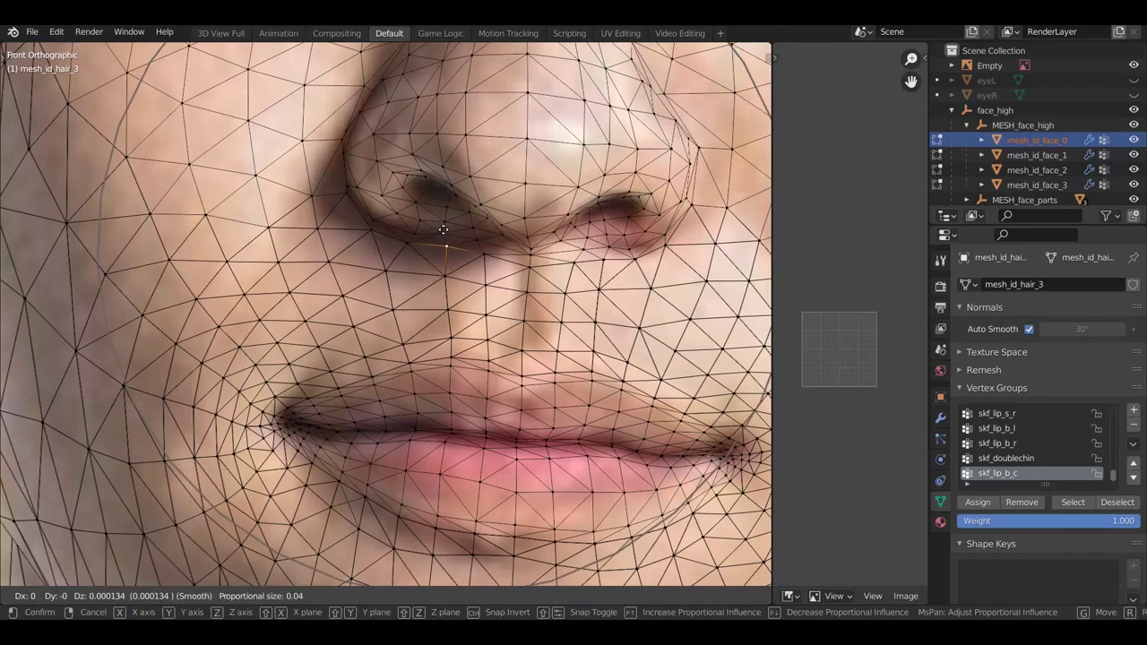
{"action": "scroll", "coordinate": [444, 227], "scroll_direction": "down", "scroll_amount": 5}
{"action": "scroll", "coordinate": [446, 227], "scroll_direction": "up", "scroll_amount": 4}
{"action": "right_click", "coordinate": [446, 227]}
{"action": "left_click_drag", "start_coordinate": [370, 220], "coordinate": [373, 208]}
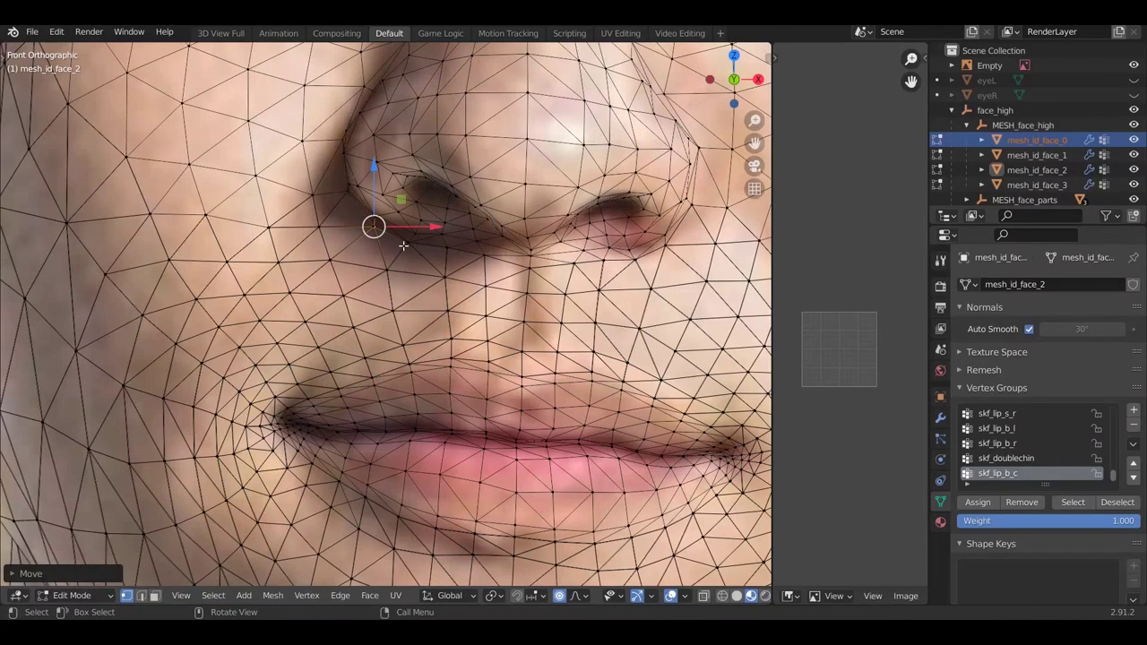
Try to raise the vertices beneath both nostrils with a smaller proportional editing radius
{"action": "left_click", "coordinate": [445, 242]}
{"action": "key", "text": "g"}
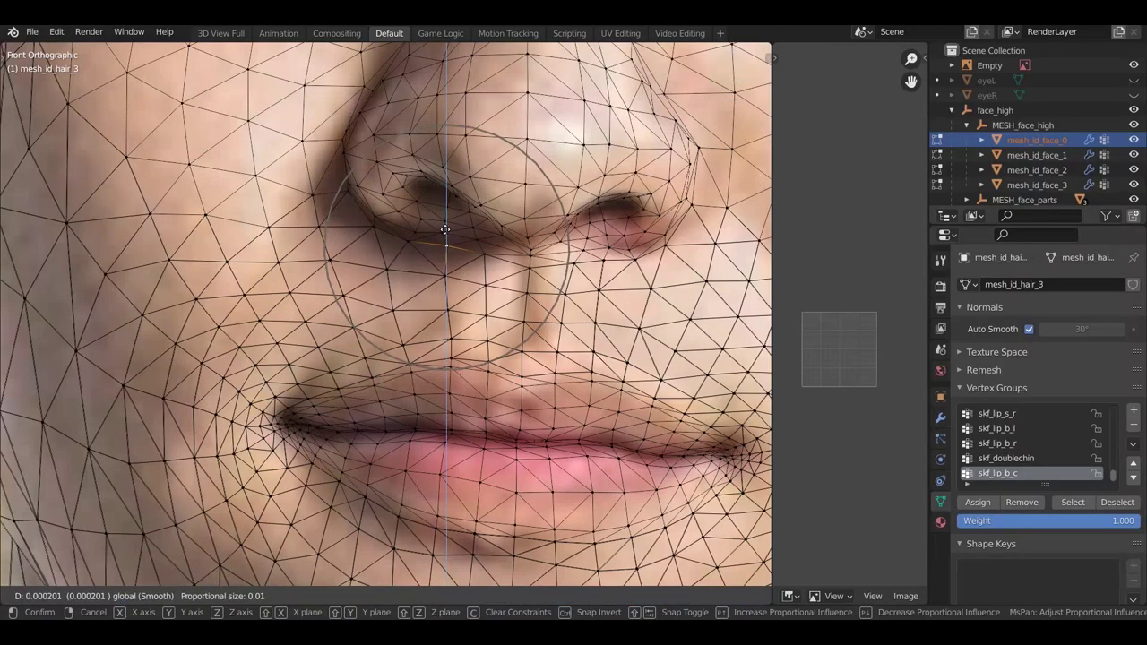
{"action": "right_click", "coordinate": [445, 230]}
{"action": "left_click", "coordinate": [446, 206]}
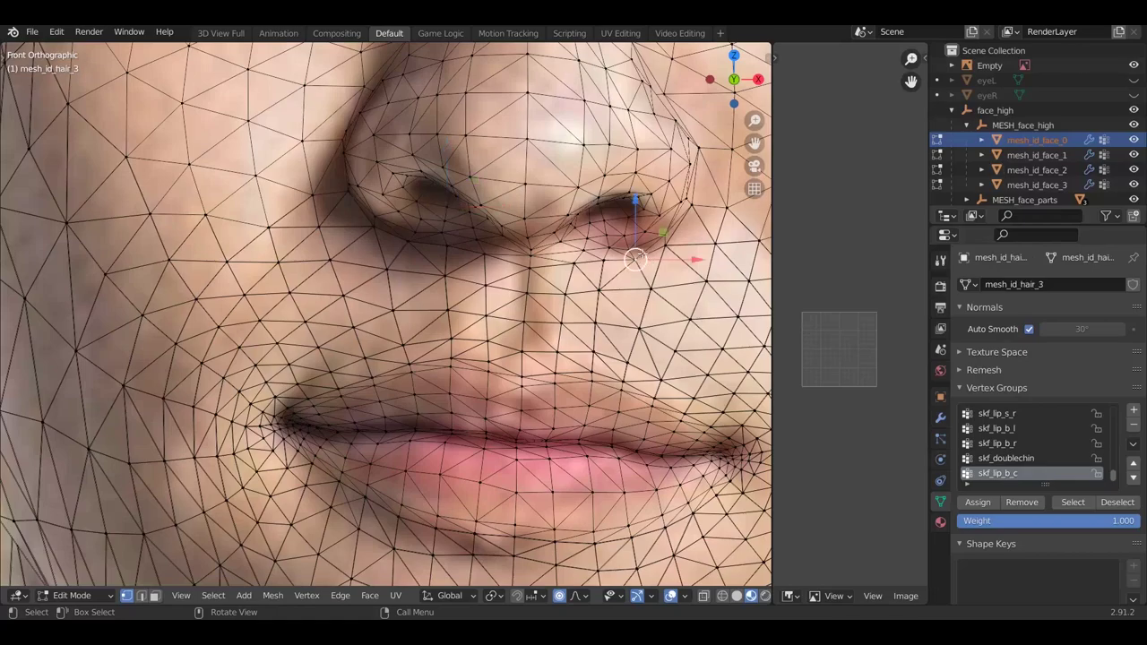
{"action": "key", "text": "g"}
{"action": "right_click", "coordinate": [635, 242]}
Adjust the outer side of the player's left nostril and raise the vertex at the middle of the nose base
{"action": "left_click_drag", "start_coordinate": [723, 207], "coordinate": [708, 218]}
{"action": "left_click", "coordinate": [530, 259]}
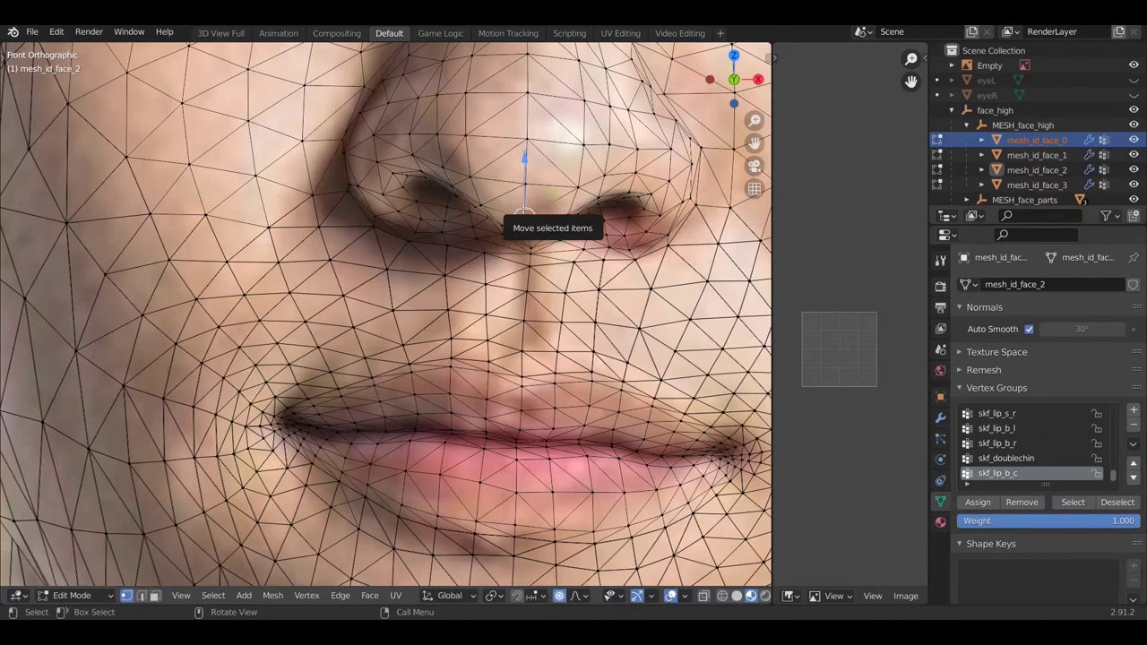
{"action": "left_click_drag", "start_coordinate": [525, 210], "coordinate": [523, 189]}
Lower the hair mesh vertex at the player's right temple along Z to match the photo
{"action": "scroll", "coordinate": [524, 189], "scroll_direction": "down", "scroll_amount": 7}
{"action": "scroll", "coordinate": [501, 302], "scroll_direction": "down", "scroll_amount": 3}
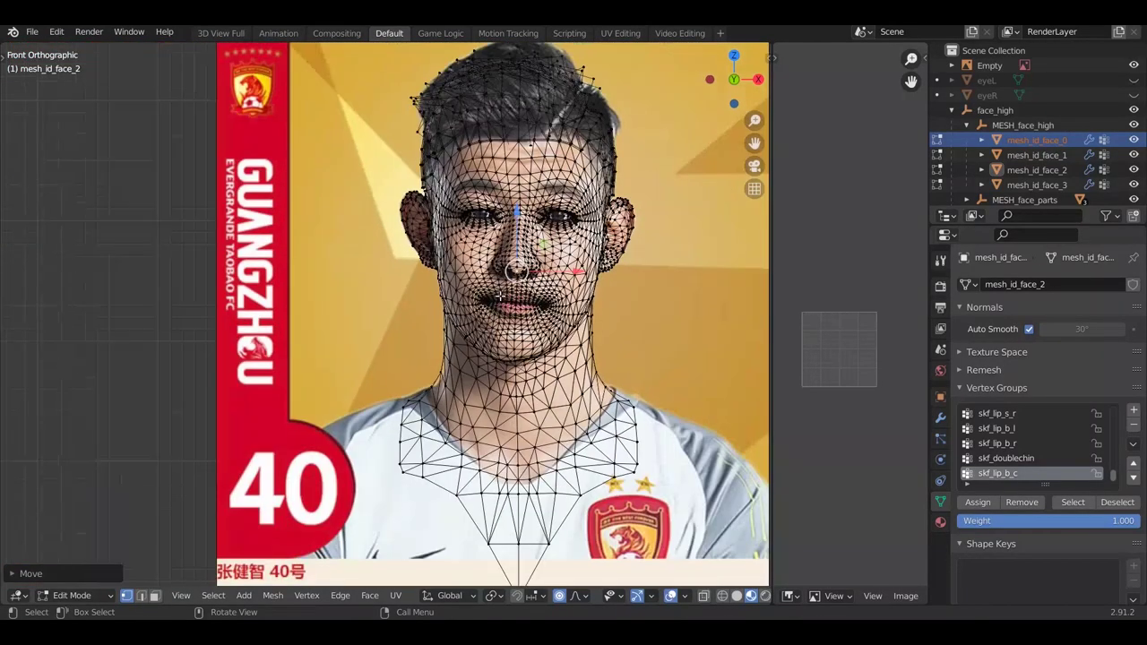
{"action": "scroll", "coordinate": [459, 145], "scroll_direction": "up", "scroll_amount": 5}
{"action": "left_click", "coordinate": [415, 158]}
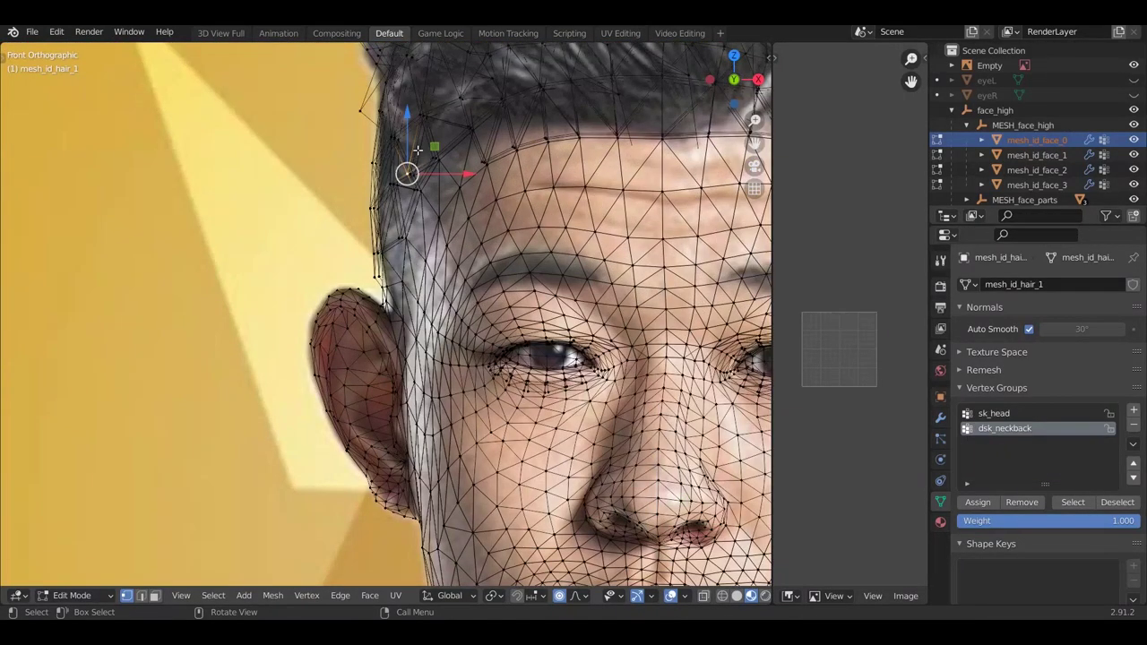
{"action": "scroll", "coordinate": [407, 130], "scroll_direction": "down", "scroll_amount": 4}
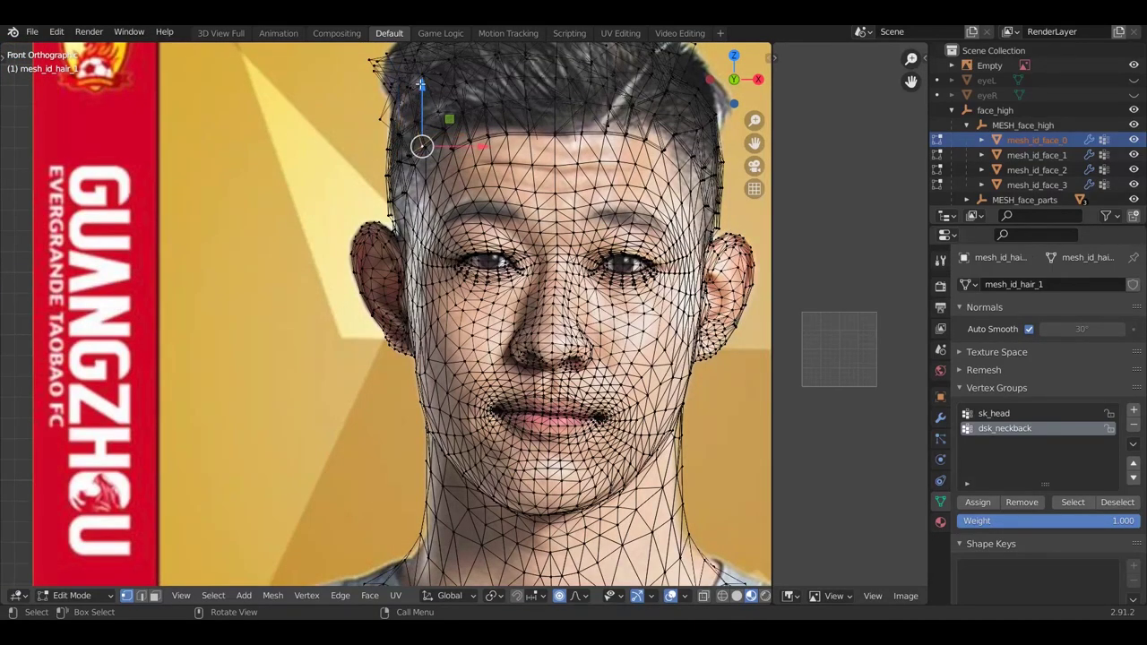
{"action": "left_click_drag", "start_coordinate": [421, 86], "coordinate": [425, 132]}
{"action": "scroll", "coordinate": [429, 92], "scroll_direction": "down", "scroll_amount": 2}
{"action": "scroll", "coordinate": [429, 93], "scroll_direction": "up", "scroll_amount": 4}
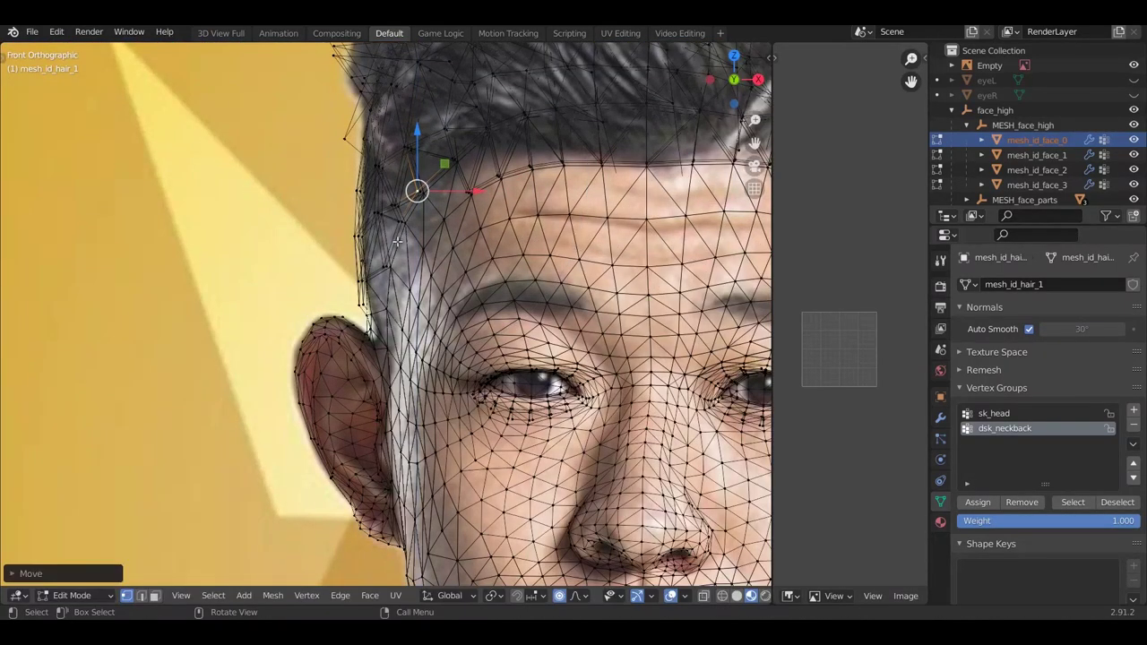
Lower the side hair vertex above the player's right ear and fine-tune the adjacent hairline corner vertex
{"action": "left_click", "coordinate": [394, 229]}
{"action": "left_click_drag", "start_coordinate": [401, 199], "coordinate": [400, 216]}
{"action": "left_click", "coordinate": [452, 164]}
{"action": "left_click_drag", "start_coordinate": [455, 153], "coordinate": [457, 159]}
{"action": "left_click", "coordinate": [457, 158]}
{"action": "scroll", "coordinate": [457, 161], "scroll_direction": "down", "scroll_amount": 4}
{"action": "scroll", "coordinate": [538, 206], "scroll_direction": "up", "scroll_amount": 5}
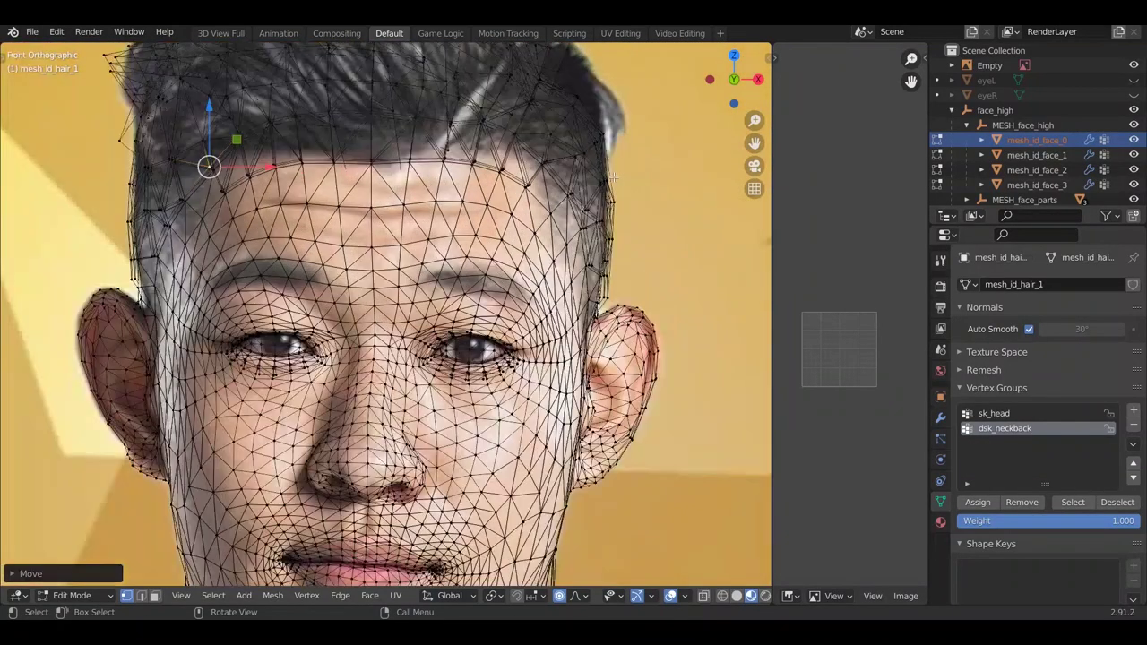
Adjust the hairline and side vertices at the player's left temple to follow the hair edge in the photo
{"action": "left_click", "coordinate": [516, 188]}
{"action": "left_click_drag", "start_coordinate": [556, 188], "coordinate": [557, 182]}
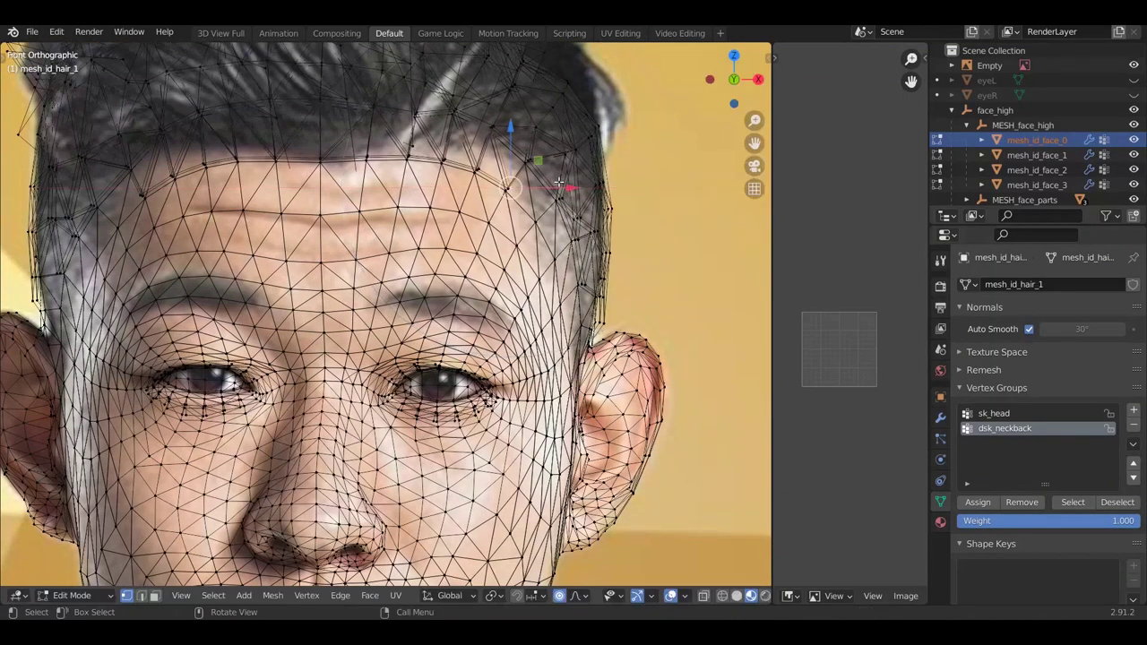
{"action": "left_click", "coordinate": [534, 241]}
{"action": "left_click_drag", "start_coordinate": [562, 243], "coordinate": [586, 222]}
{"action": "left_click", "coordinate": [541, 221]}
{"action": "left_click_drag", "start_coordinate": [584, 305], "coordinate": [592, 303]}
{"action": "scroll", "coordinate": [508, 296], "scroll_direction": "down", "scroll_amount": 8}
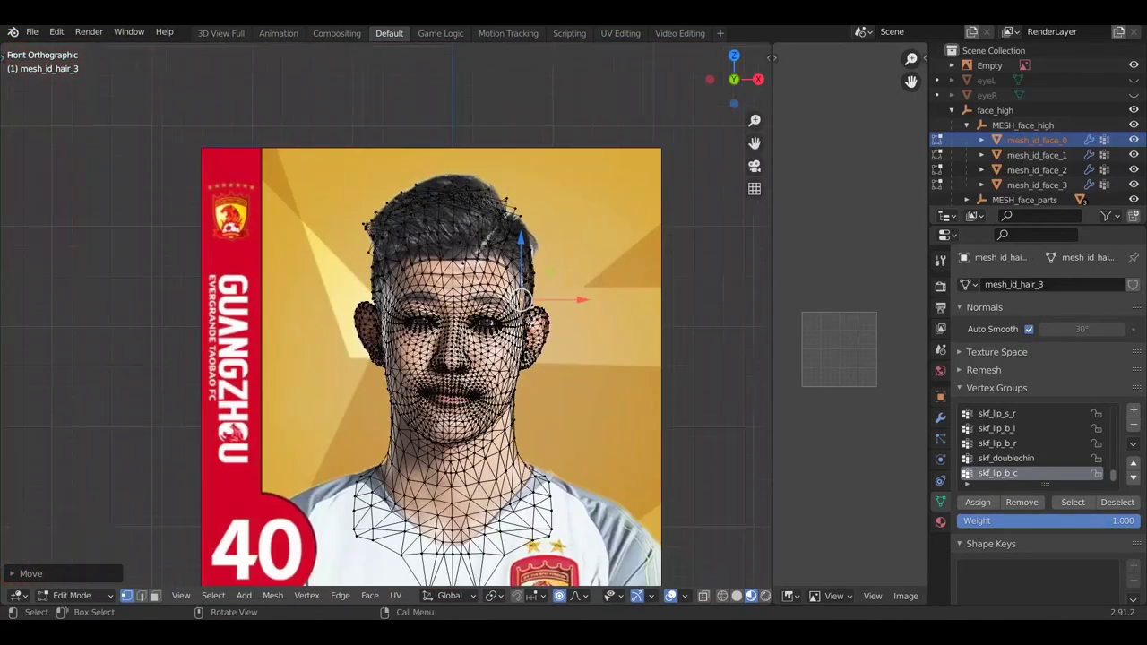
{"action": "scroll", "coordinate": [466, 405], "scroll_direction": "up", "scroll_amount": 6}
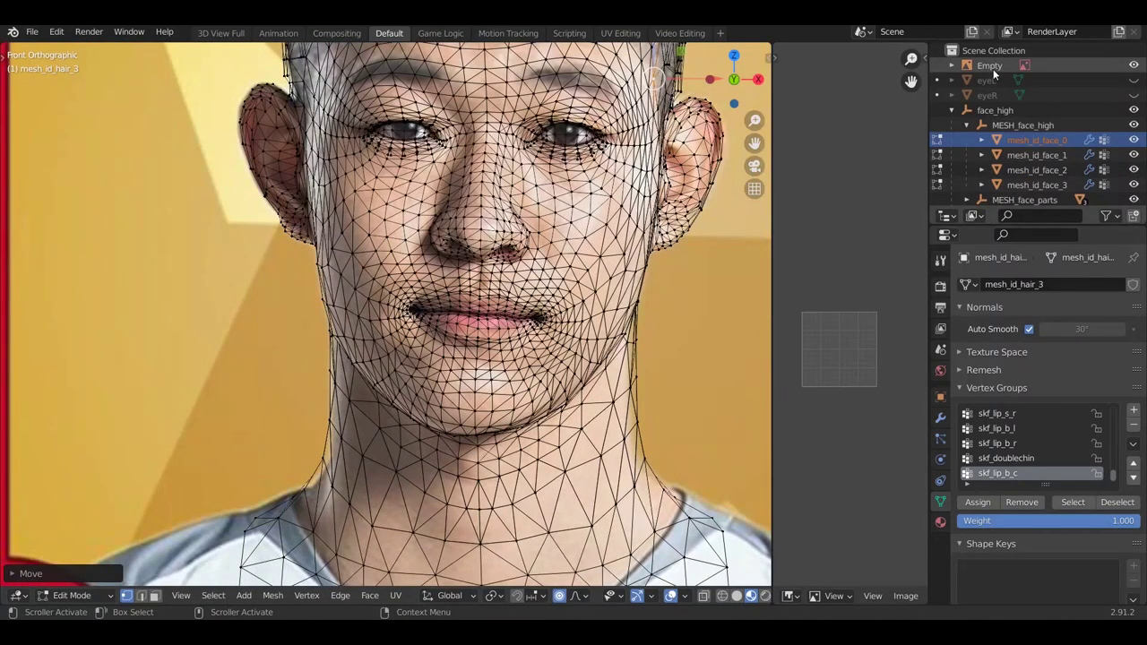
Set the reference photo's opacity to 1.000 and return the face and hair meshes to Edit Mode
{"action": "left_click", "coordinate": [993, 69]}
{"action": "mouse_move", "coordinate": [1095, 455]}
{"action": "left_mouse_down"}
{"action": "mouse_move", "coordinate": [997, 442]}
{"action": "mouse_move", "coordinate": [1031, 448]}
{"action": "mouse_move", "coordinate": [1065, 429]}
{"action": "mouse_move", "coordinate": [976, 428]}
{"action": "mouse_move", "coordinate": [1088, 440]}
{"action": "mouse_move", "coordinate": [973, 436]}
{"action": "mouse_move", "coordinate": [1105, 438]}
{"action": "left_mouse_up"}
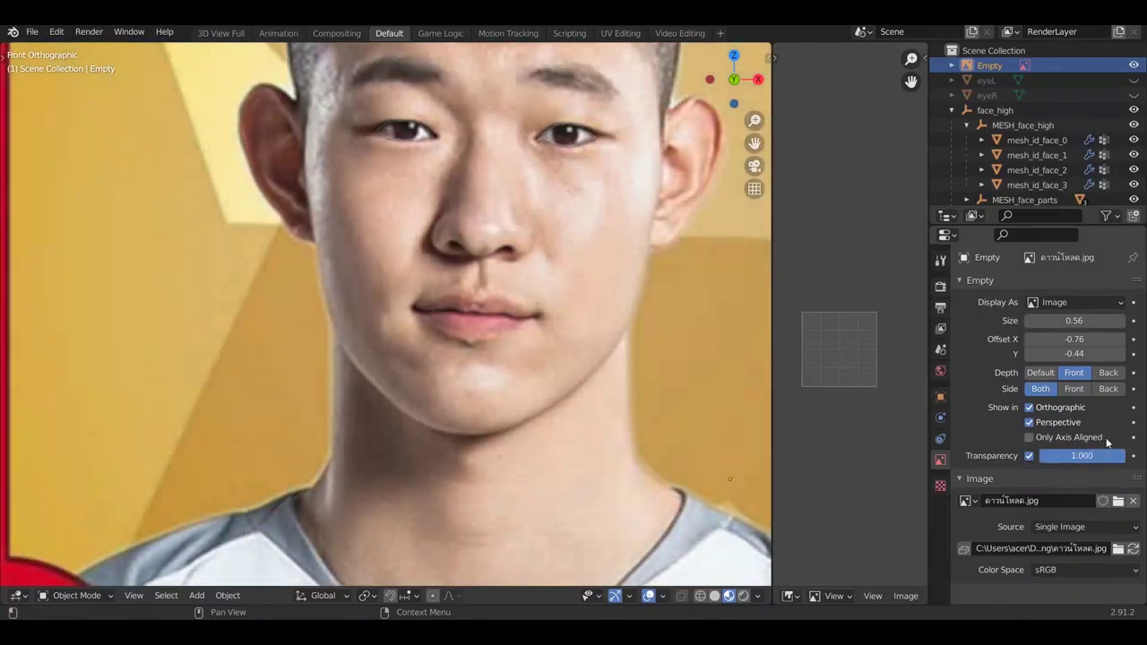
{"action": "left_click", "coordinate": [1025, 140]}
{"action": "key", "text": "Tab"}
Raise the jawline vertex beside the chin on the player's left side along Z to follow the photo
{"action": "scroll", "coordinate": [611, 398], "scroll_direction": "up", "scroll_amount": 5}
{"action": "left_click", "coordinate": [607, 369]}
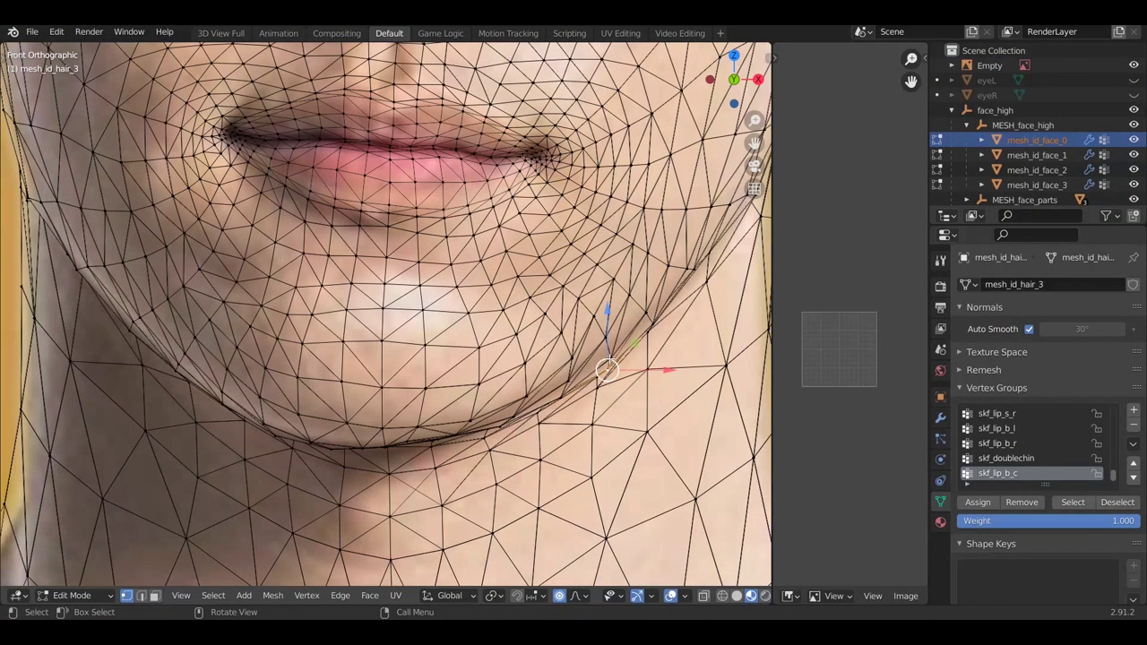
{"action": "key", "text": "g"}
{"action": "key", "text": "z"}
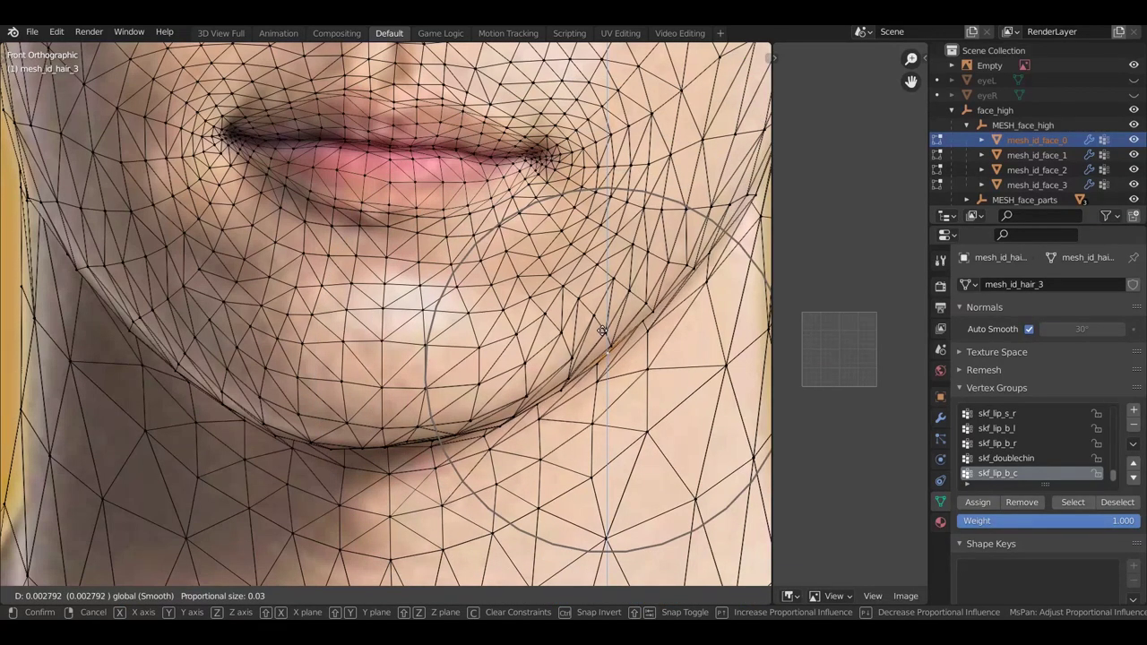
{"action": "left_click", "coordinate": [603, 330]}
{"action": "left_click", "coordinate": [327, 445]}
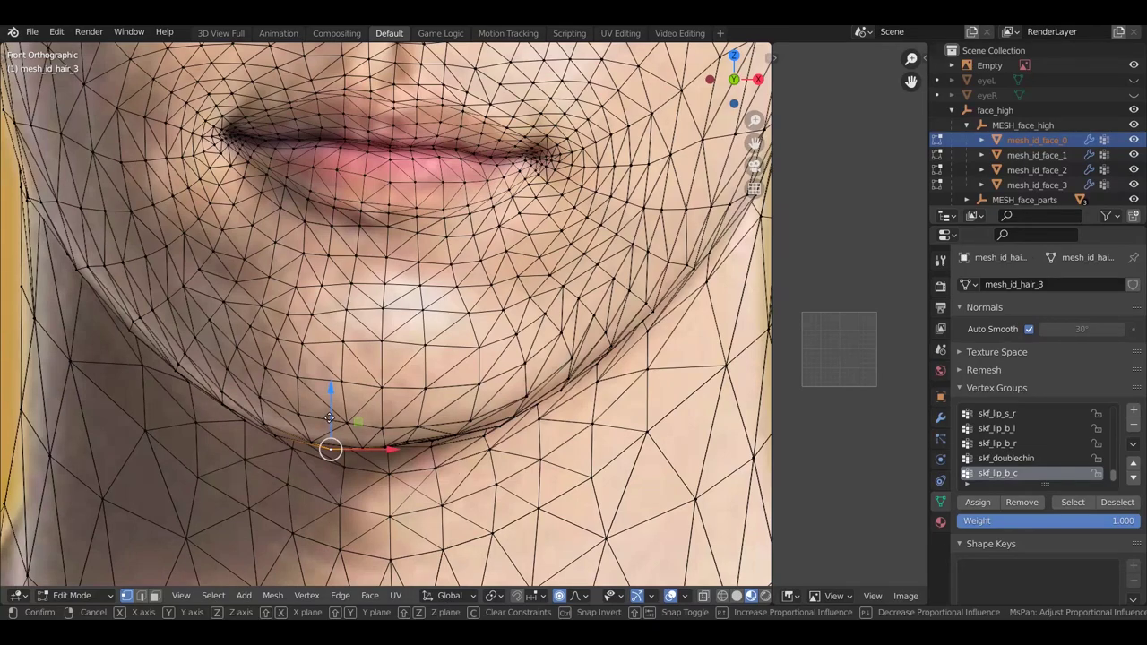
{"action": "key", "text": "g"}
{"action": "key", "text": "z"}
{"action": "right_click", "coordinate": [331, 418]}
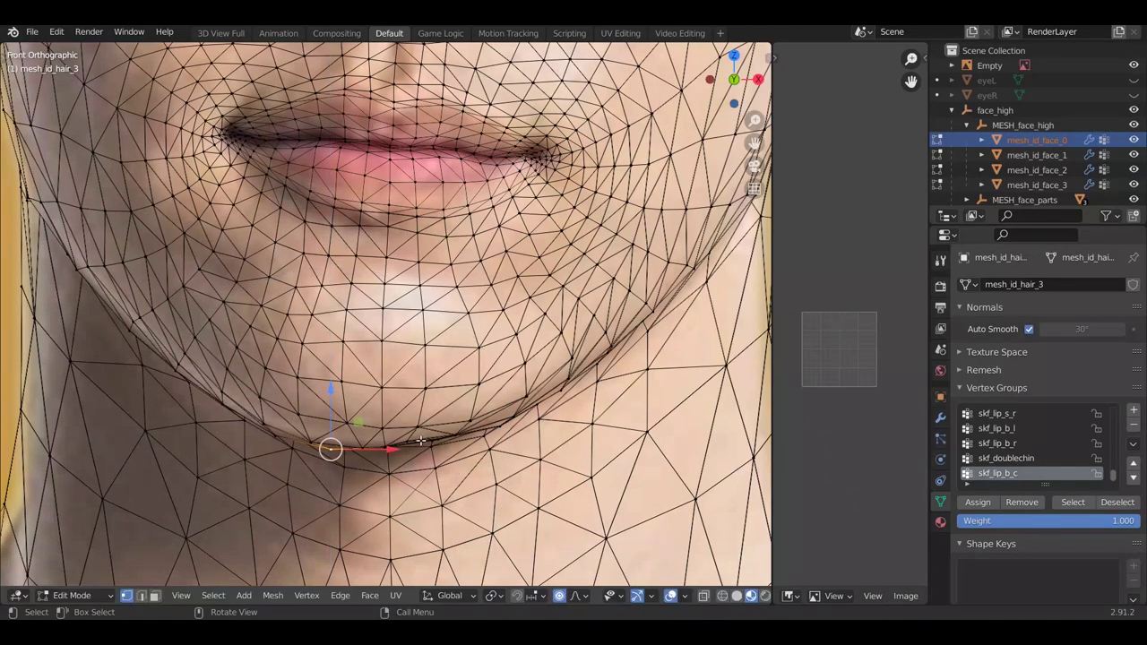
{"action": "left_click_drag", "start_coordinate": [418, 403], "coordinate": [432, 408]}
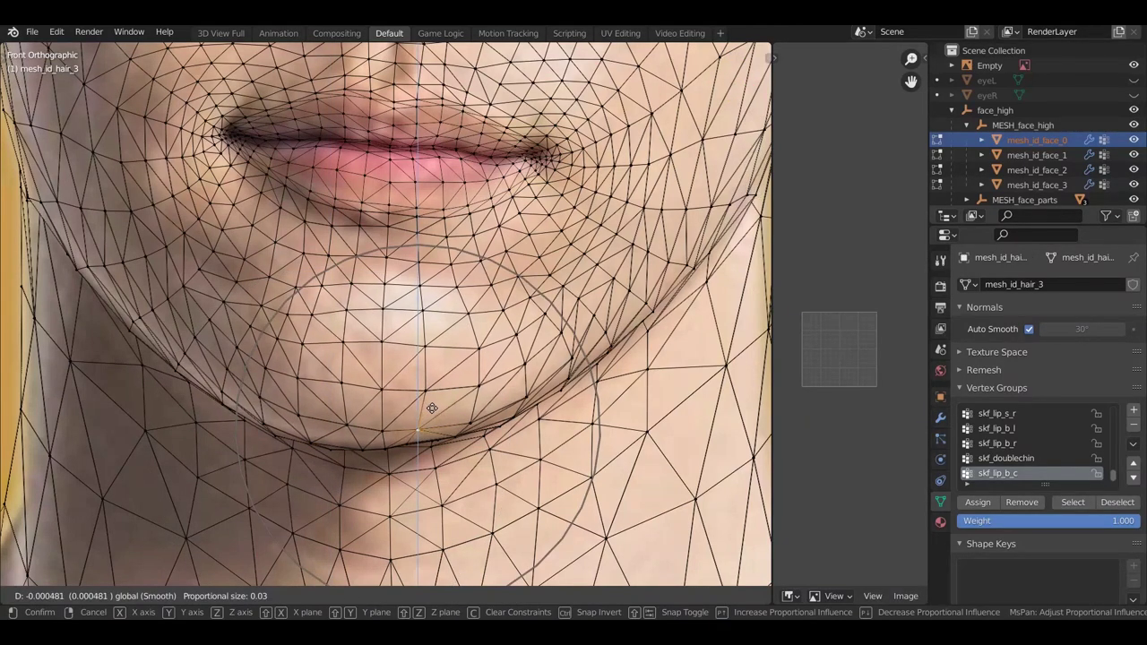
{"action": "right_click", "coordinate": [432, 409]}
Adjust the vertices along the bottom edge of the chin to follow the chin line in the photo
{"action": "left_click", "coordinate": [429, 444]}
{"action": "left_click_drag", "start_coordinate": [431, 425], "coordinate": [389, 449]}
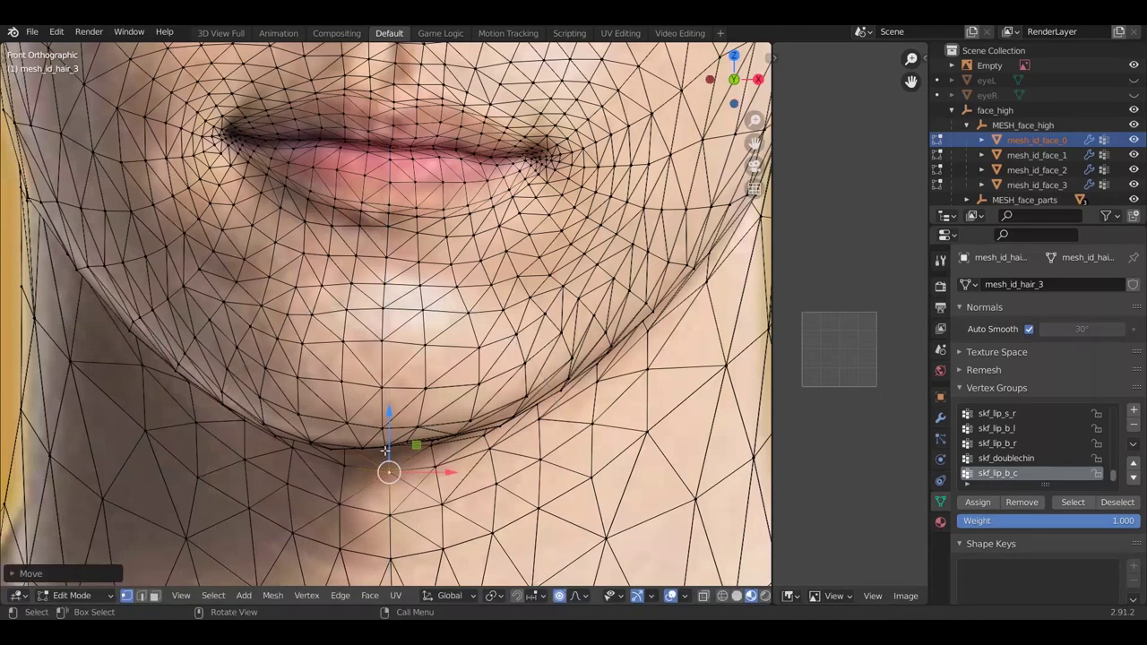
{"action": "left_click", "coordinate": [376, 450]}
{"action": "left_click_drag", "start_coordinate": [384, 435], "coordinate": [330, 426]}
{"action": "left_click", "coordinate": [329, 446]}
{"action": "scroll", "coordinate": [330, 425], "scroll_direction": "down", "scroll_amount": 5}
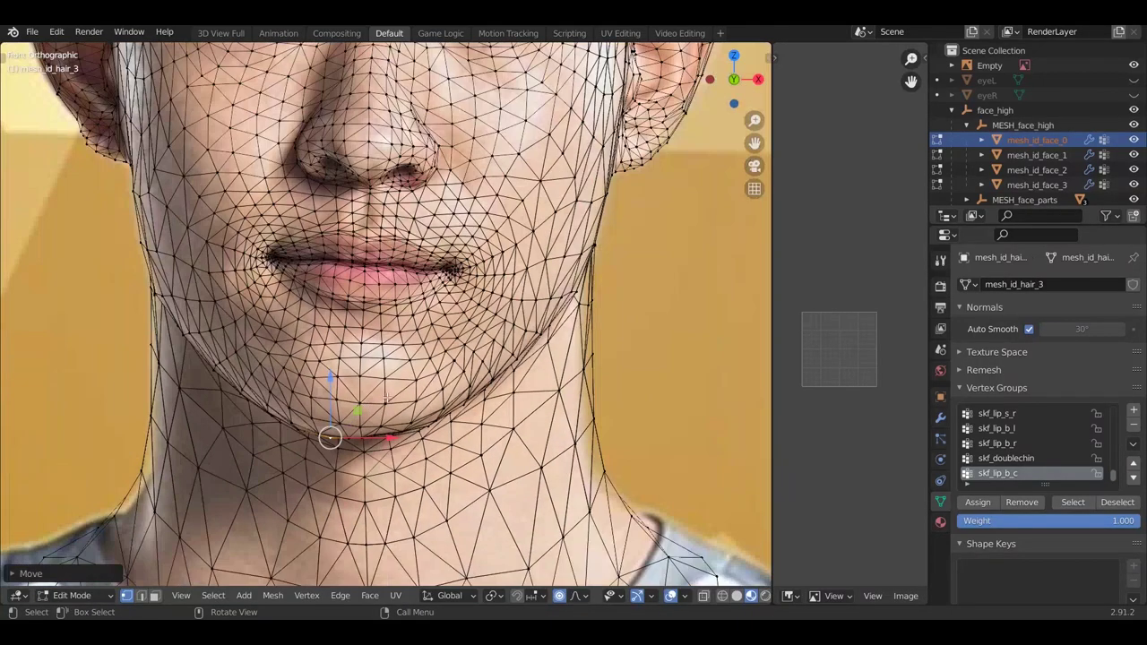
Keep the reference photo's source as Single Image and set its opacity to 0.432
{"action": "left_click", "coordinate": [989, 65]}
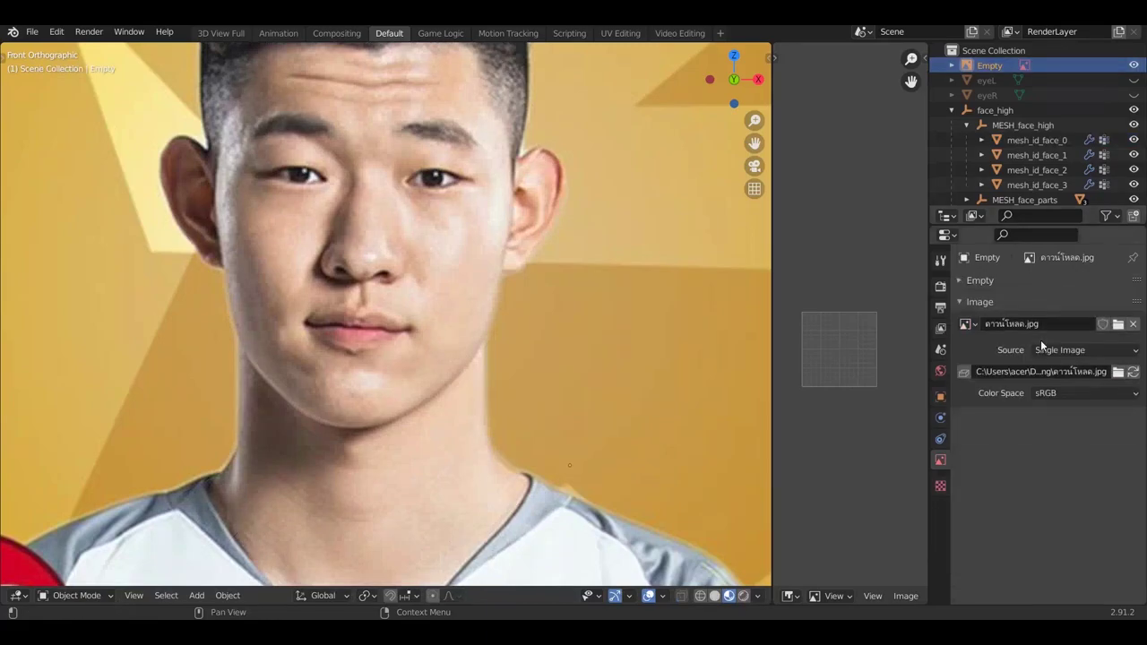
{"action": "left_click", "coordinate": [973, 298]}
{"action": "left_click", "coordinate": [973, 298]}
{"action": "left_click", "coordinate": [977, 322]}
{"action": "left_click", "coordinate": [977, 321]}
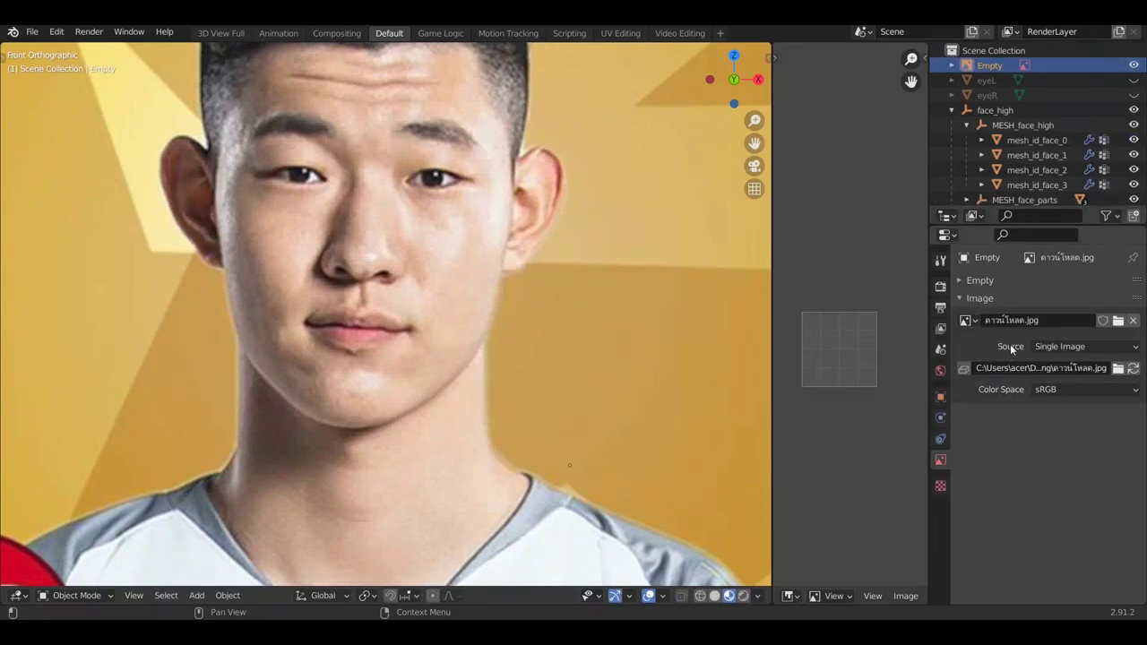
{"action": "left_click", "coordinate": [1121, 350]}
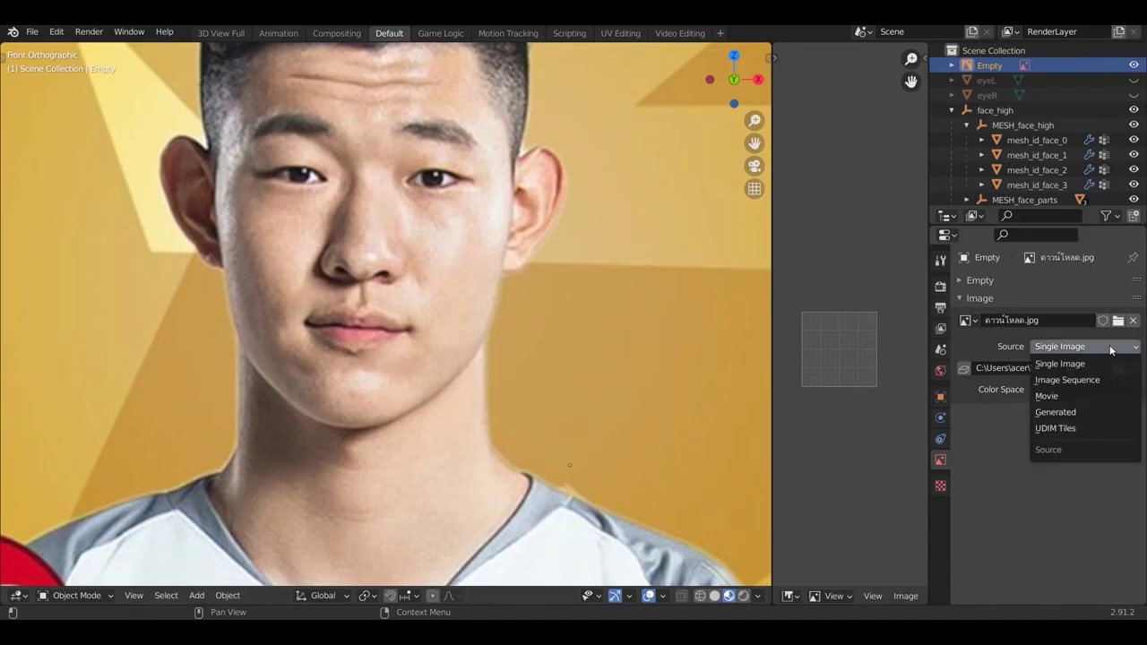
{"action": "left_click", "coordinate": [1093, 357]}
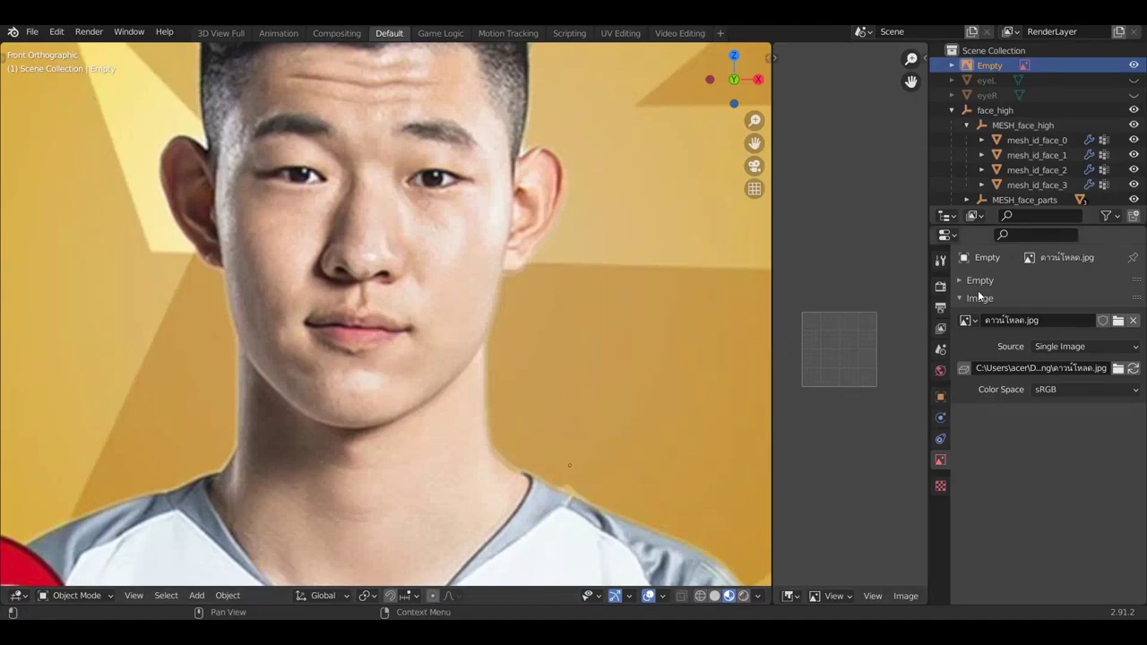
{"action": "left_click", "coordinate": [983, 281]}
{"action": "mouse_move", "coordinate": [1112, 460]}
{"action": "left_mouse_down"}
{"action": "mouse_move", "coordinate": [968, 457]}
{"action": "mouse_move", "coordinate": [1116, 451]}
{"action": "left_mouse_up"}
{"action": "mouse_move", "coordinate": [1046, 451]}
{"action": "left_mouse_down"}
{"action": "mouse_move", "coordinate": [1126, 451]}
{"action": "mouse_move", "coordinate": [1033, 448]}
{"action": "mouse_move", "coordinate": [1127, 452]}
{"action": "mouse_move", "coordinate": [1013, 437]}
{"action": "mouse_move", "coordinate": [1054, 442]}
{"action": "left_mouse_up"}
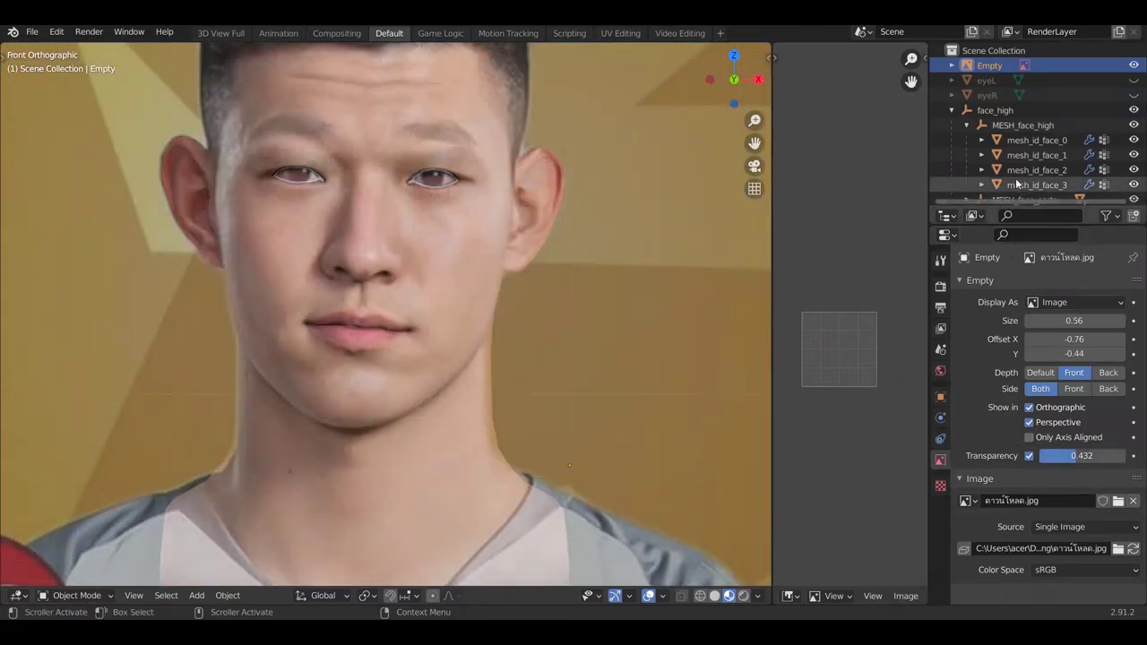
Return the meshes to Edit Mode and raise the upper lip's edge vertices on the player's right side with proportional size 0.02
{"action": "left_click", "coordinate": [1037, 140]}
{"action": "key", "text": "Tab"}
{"action": "scroll", "coordinate": [294, 341], "scroll_direction": "up", "scroll_amount": 4}
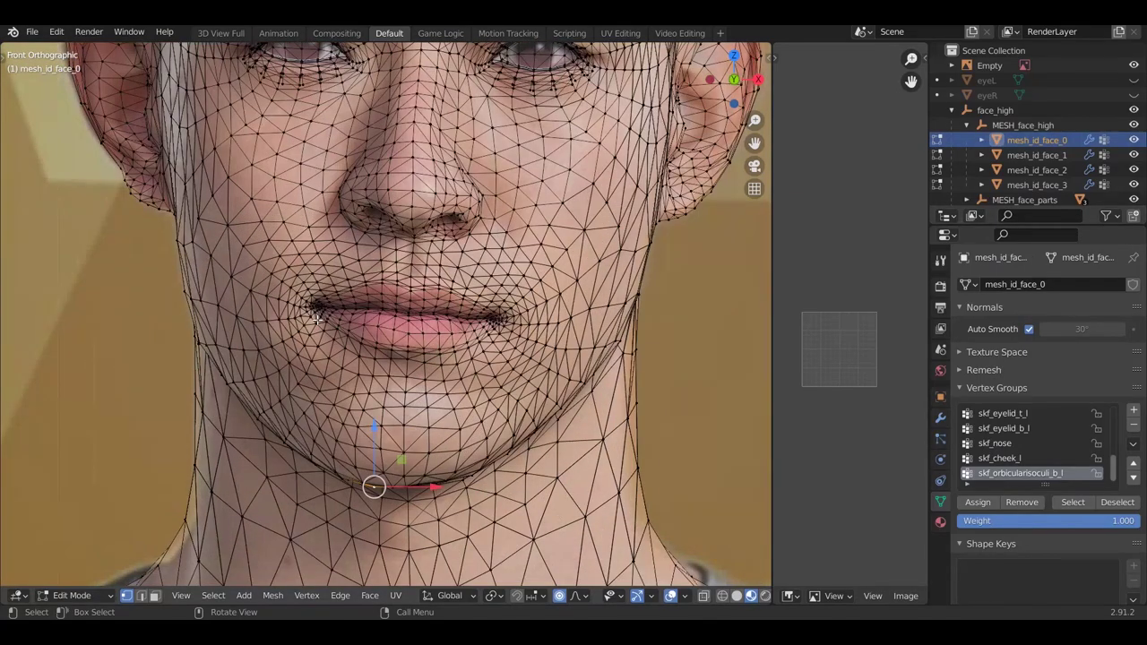
{"action": "scroll", "coordinate": [316, 319], "scroll_direction": "up", "scroll_amount": 5}
{"action": "left_click", "coordinate": [331, 278]}
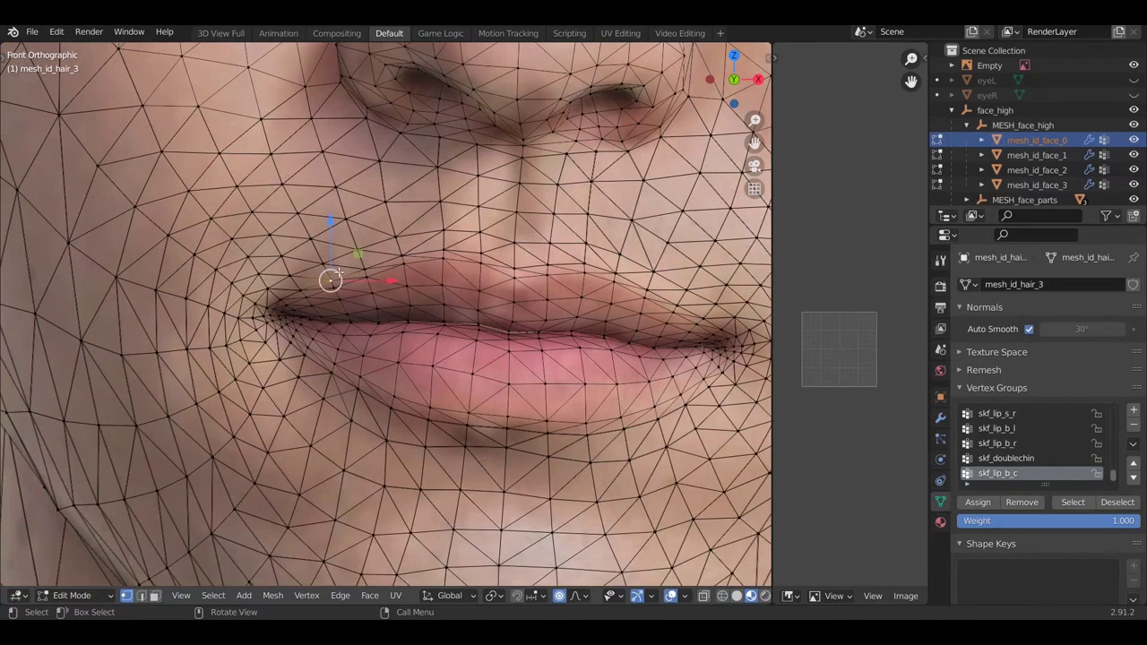
{"action": "key", "text": "g"}
{"action": "scroll", "coordinate": [333, 244], "scroll_direction": "up", "scroll_amount": 4}
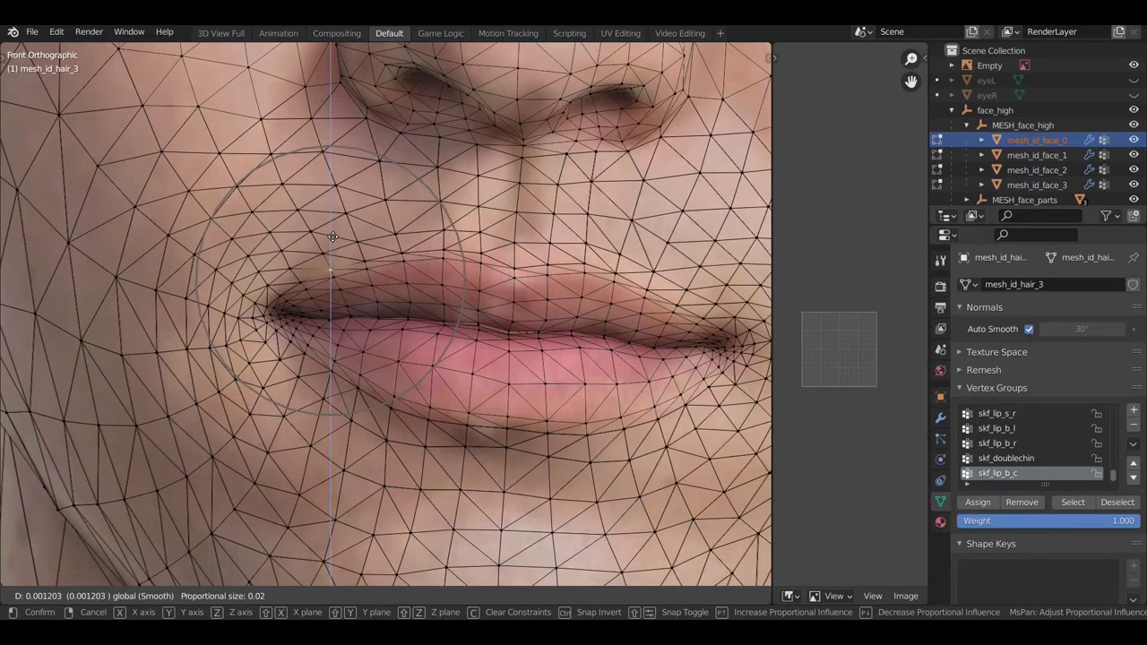
{"action": "left_click", "coordinate": [333, 236]}
{"action": "left_click", "coordinate": [401, 253]}
{"action": "key", "text": "g"}
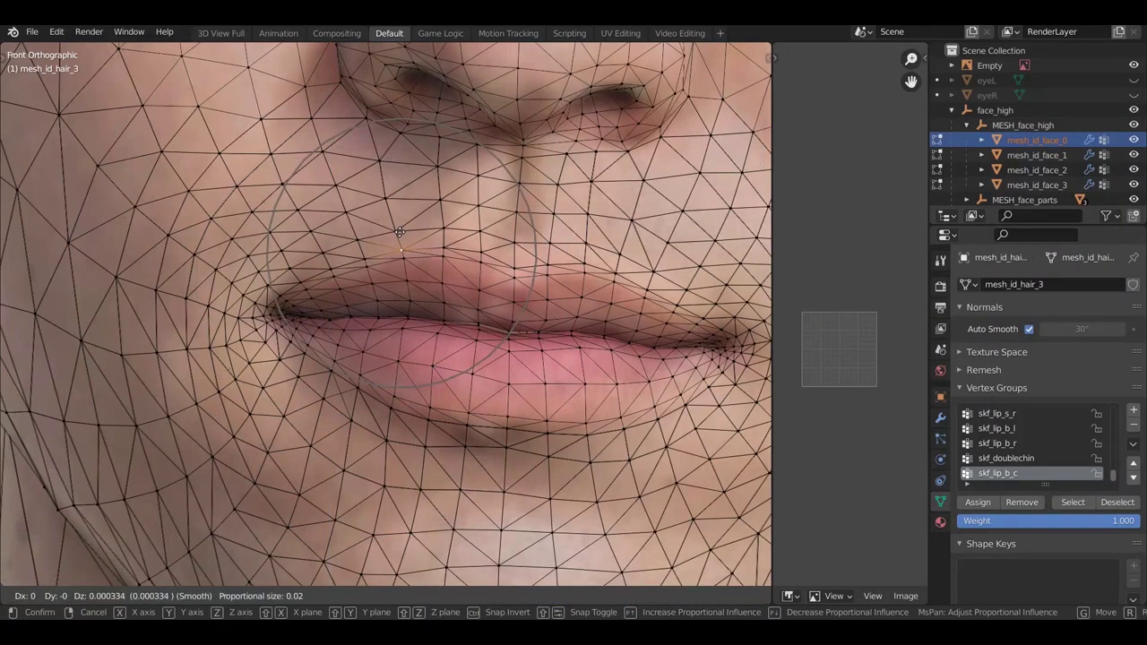
{"action": "left_click", "coordinate": [400, 234]}
Adjust the lip seam vertex at the middle of the mouth using a very small proportional size
{"action": "scroll", "coordinate": [515, 328], "scroll_direction": "up", "scroll_amount": 3}
{"action": "left_click", "coordinate": [504, 331]}
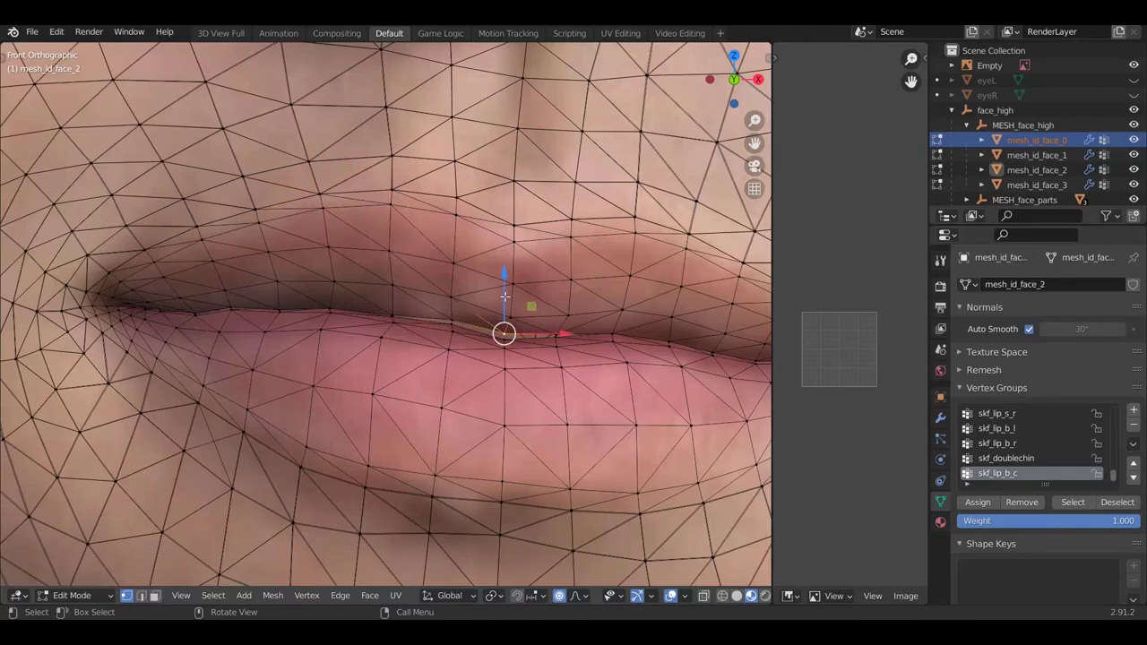
{"action": "left_click_drag", "start_coordinate": [505, 301], "coordinate": [506, 323]}
{"action": "scroll", "coordinate": [508, 303], "scroll_direction": "up", "scroll_amount": 7}
{"action": "scroll", "coordinate": [505, 323], "scroll_direction": "up", "scroll_amount": 4}
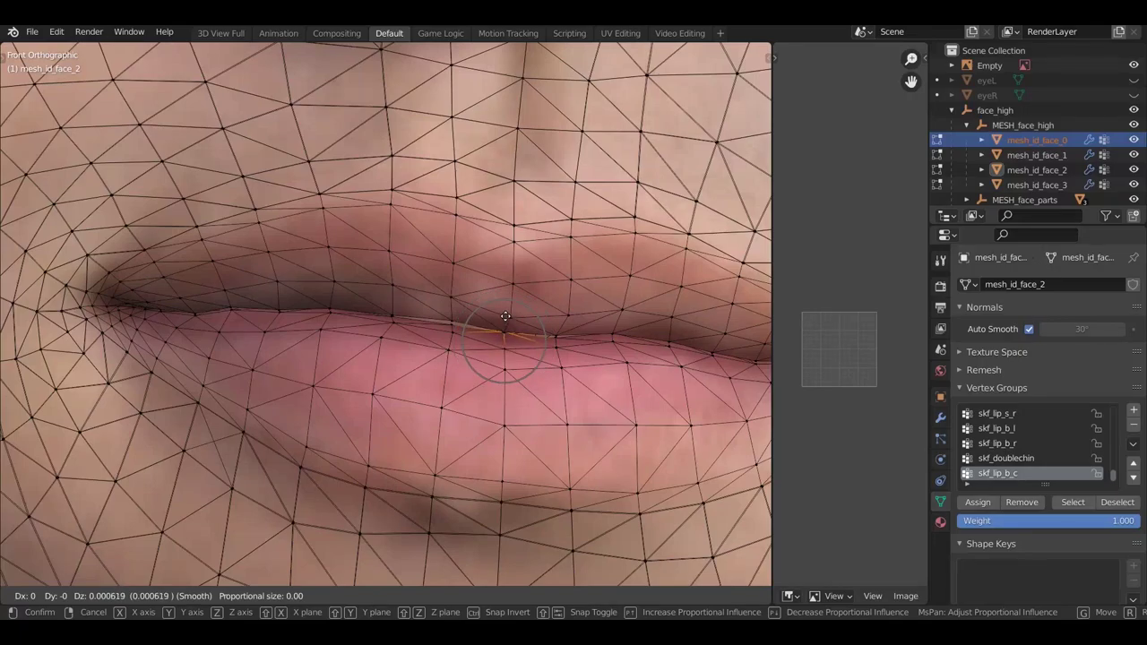
{"action": "left_click_drag", "start_coordinate": [505, 321], "coordinate": [505, 321]}
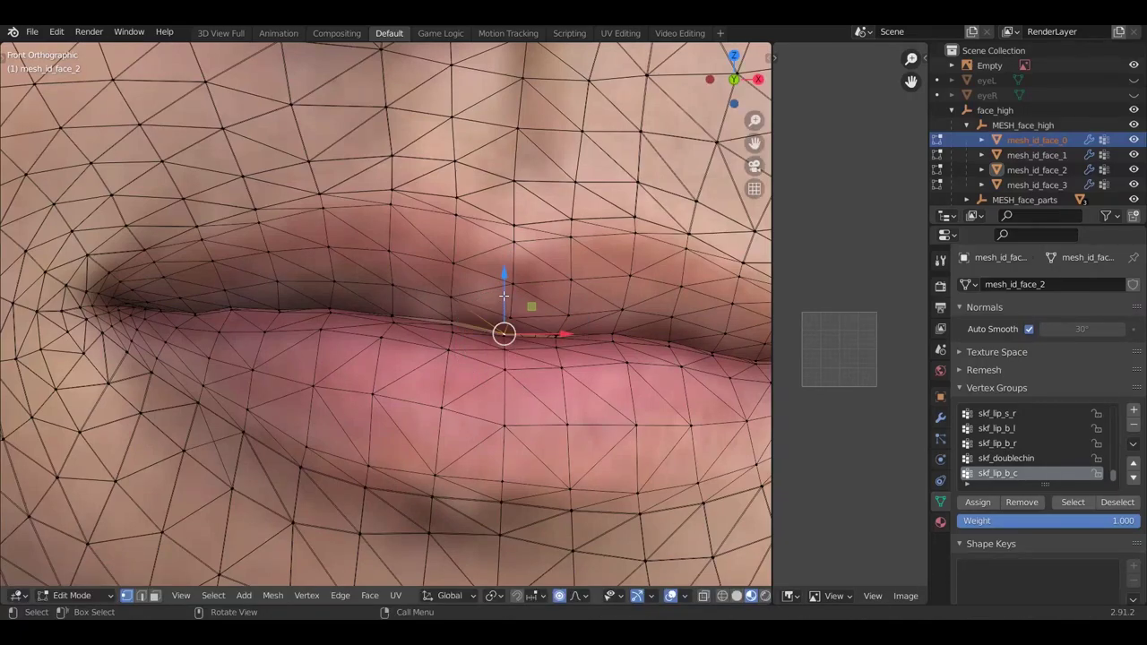
{"action": "left_click_drag", "start_coordinate": [509, 288], "coordinate": [480, 307]}
{"action": "left_click", "coordinate": [452, 319]}
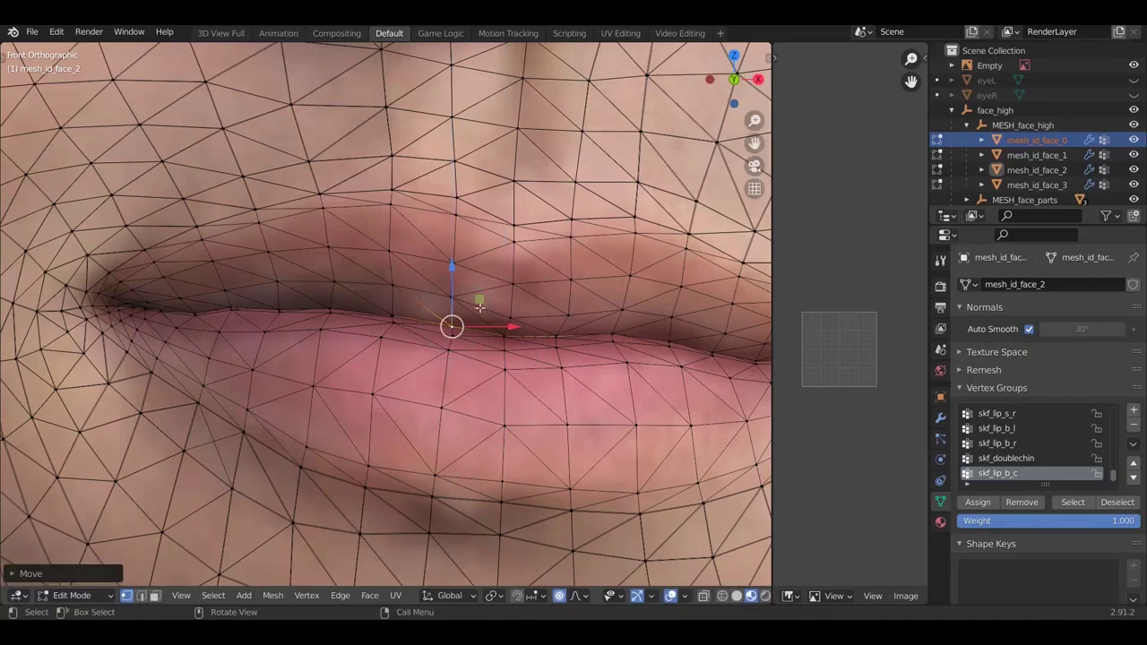
Lower the neighbouring lip seam vertex on the player's left of the mouth's middle slightly along Z
{"action": "left_click", "coordinate": [559, 333]}
{"action": "left_click_drag", "start_coordinate": [559, 306], "coordinate": [562, 303]}
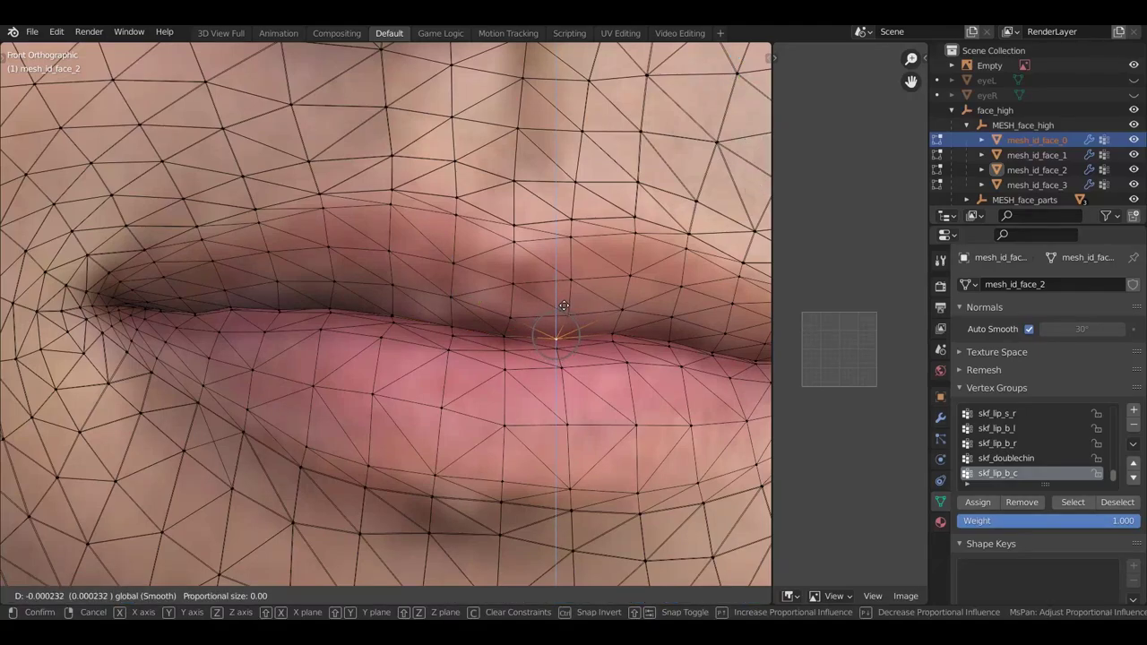
{"action": "left_click_drag", "start_coordinate": [564, 306], "coordinate": [564, 306]}
{"action": "scroll", "coordinate": [565, 309], "scroll_direction": "down", "scroll_amount": 3}
{"action": "scroll", "coordinate": [565, 309], "scroll_direction": "up", "scroll_amount": 3}
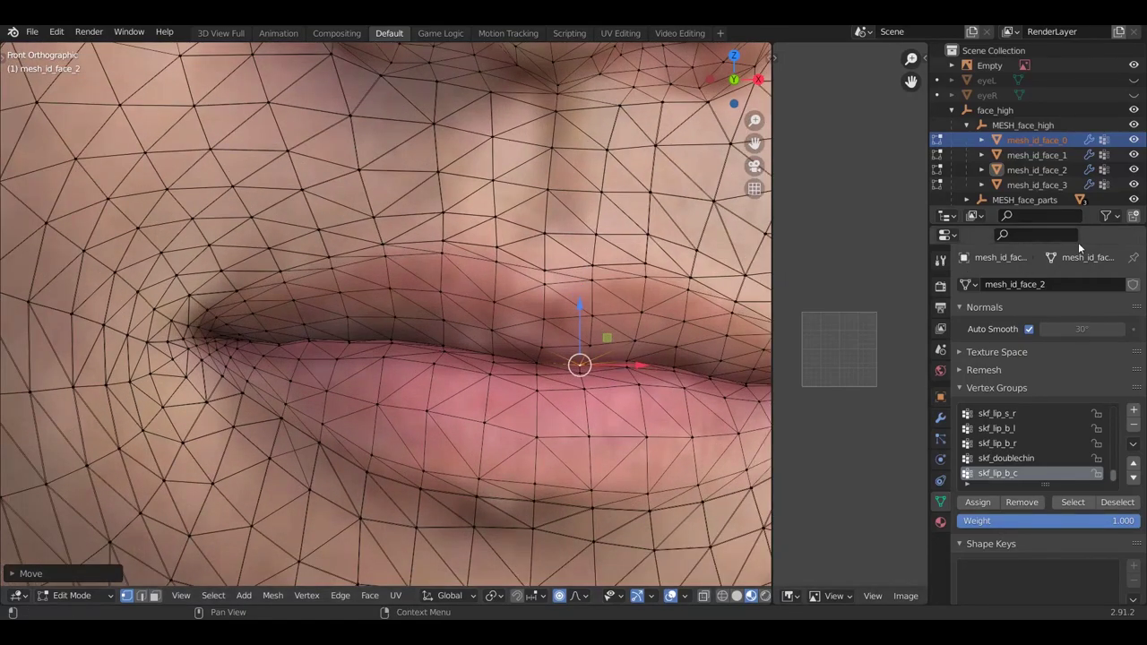
Set the reference photo's opacity to 0.000 and examine the reshaped head on its own
{"action": "left_click", "coordinate": [990, 65]}
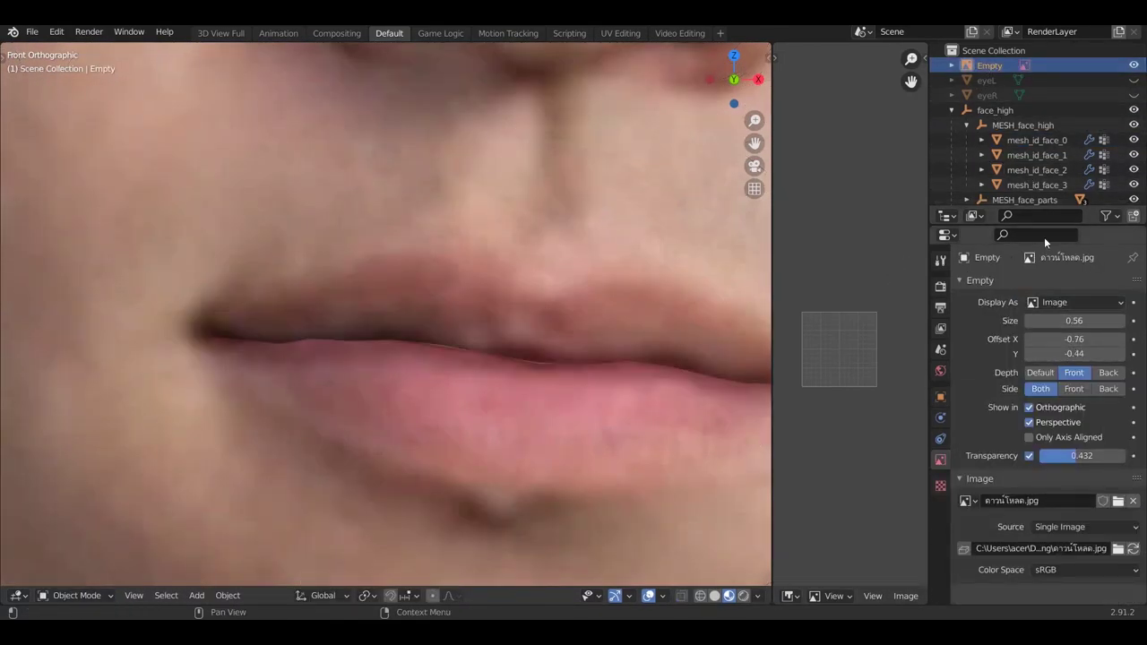
{"action": "left_click_drag", "start_coordinate": [1106, 457], "coordinate": [1091, 435]}
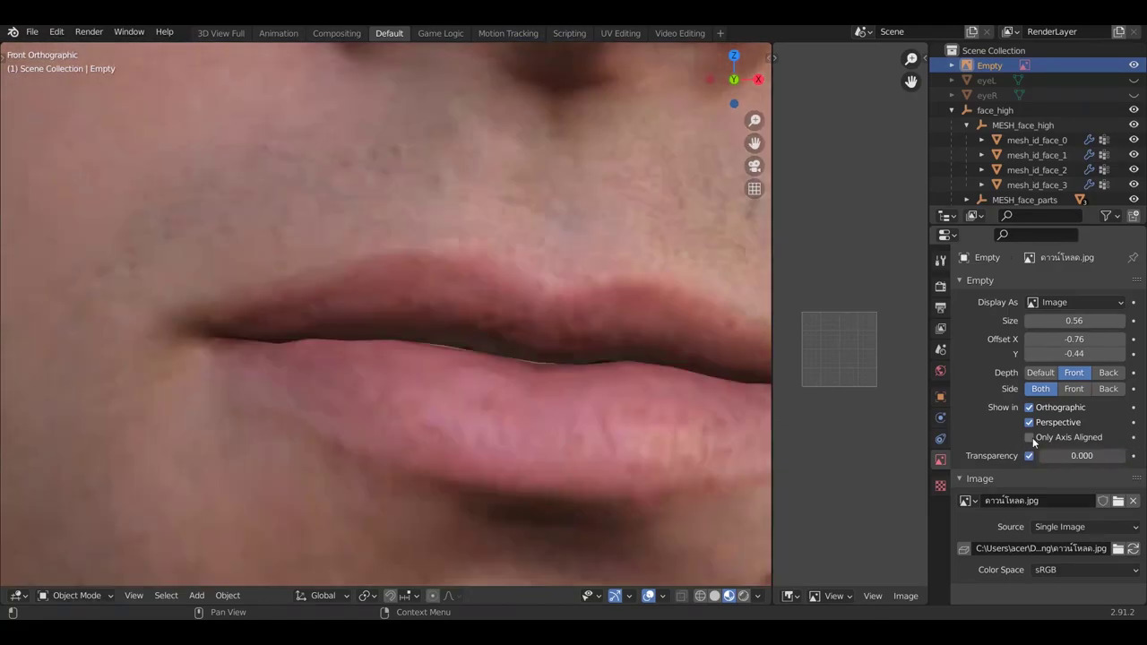
{"action": "scroll", "coordinate": [523, 378], "scroll_direction": "down", "scroll_amount": 10}
{"action": "scroll", "coordinate": [627, 378], "scroll_direction": "up", "scroll_amount": 2}
{"action": "scroll", "coordinate": [640, 380], "scroll_direction": "down", "scroll_amount": 3}
{"action": "scroll", "coordinate": [650, 379], "scroll_direction": "up", "scroll_amount": 3}
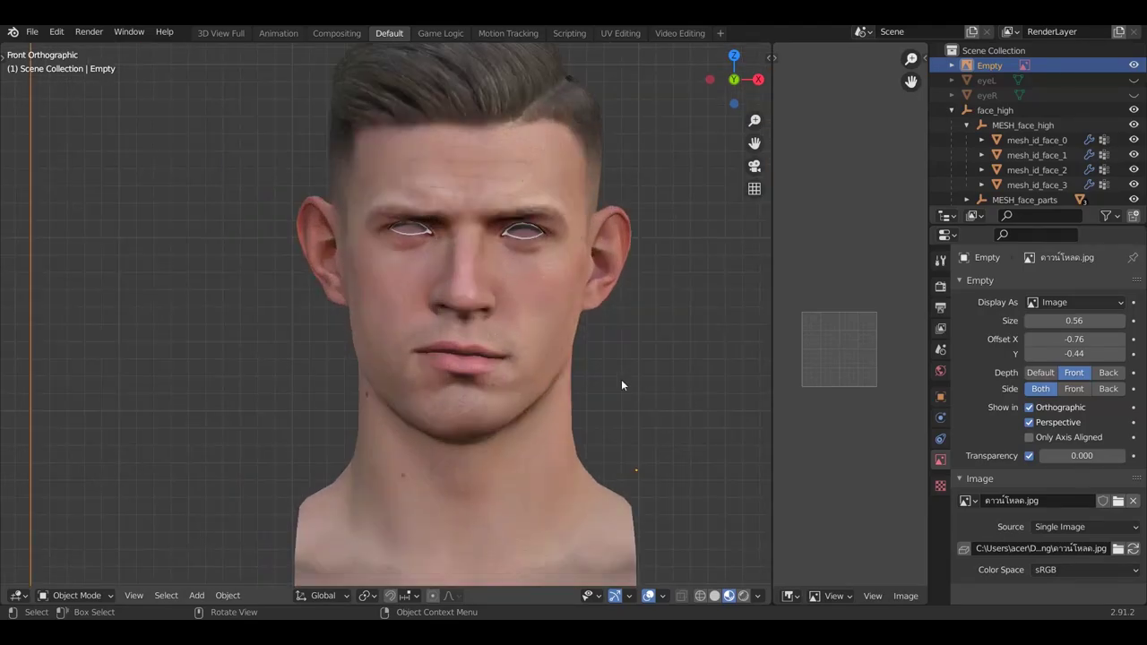
Set the reference photo's opacity to 0.589 and return the face and hair meshes to Edit Mode
{"action": "mouse_move", "coordinate": [1108, 457]}
{"action": "left_mouse_down"}
{"action": "mouse_move", "coordinate": [1134, 457]}
{"action": "mouse_move", "coordinate": [1052, 438]}
{"action": "mouse_move", "coordinate": [1131, 443]}
{"action": "mouse_move", "coordinate": [1045, 438]}
{"action": "mouse_move", "coordinate": [1118, 445]}
{"action": "mouse_move", "coordinate": [1058, 455]}
{"action": "mouse_move", "coordinate": [1100, 453]}
{"action": "left_mouse_up"}
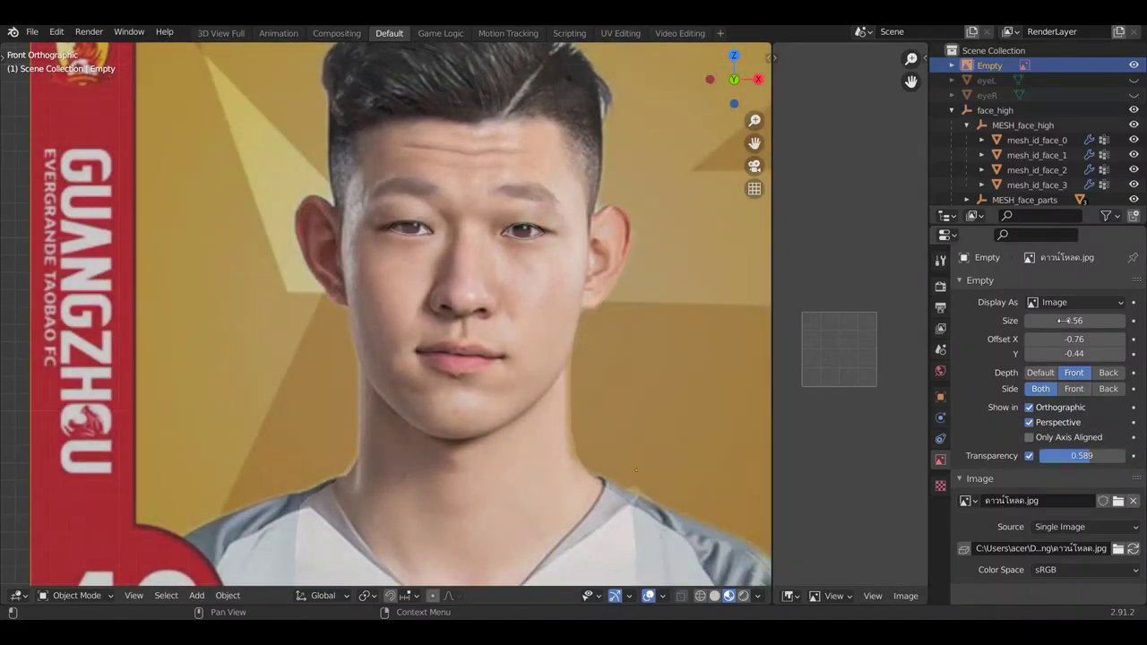
{"action": "left_click", "coordinate": [1036, 140]}
{"action": "key", "text": "Tab"}
{"action": "scroll", "coordinate": [401, 418], "scroll_direction": "up", "scroll_amount": 5}
{"action": "left_click", "coordinate": [371, 380]}
{"action": "key", "text": "g"}
{"action": "key", "text": "z"}
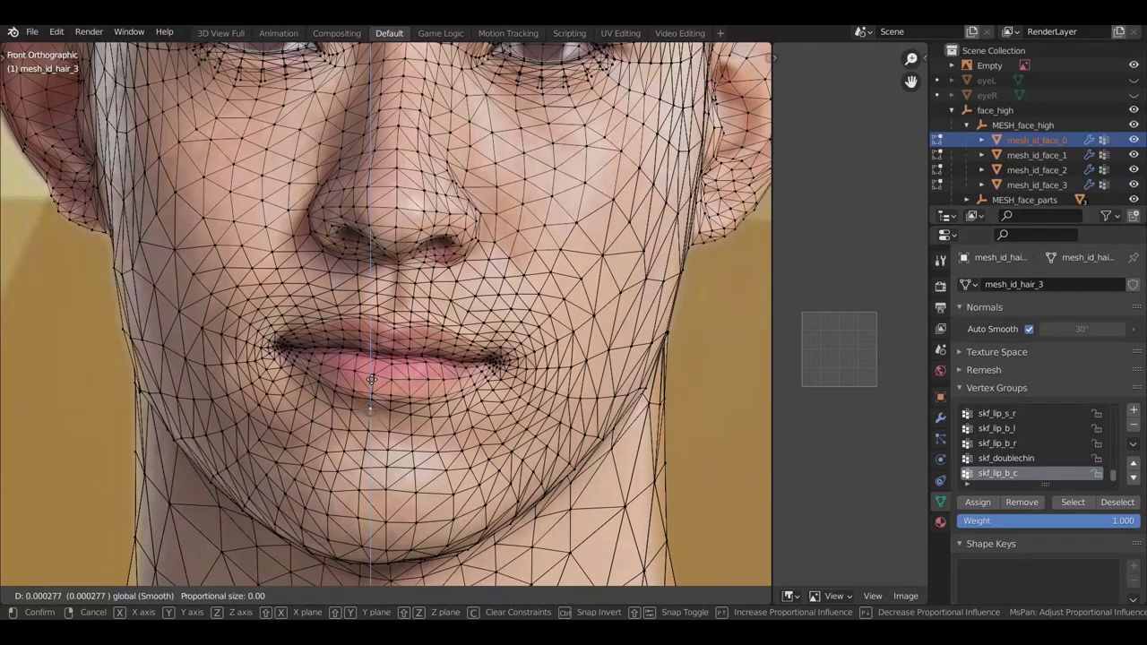
{"action": "right_click", "coordinate": [371, 380]}
Raise the lower lip's edge vertex on the player's right side along Z and adjust the one nearer the mouth corner
{"action": "scroll", "coordinate": [342, 399], "scroll_direction": "up", "scroll_amount": 3}
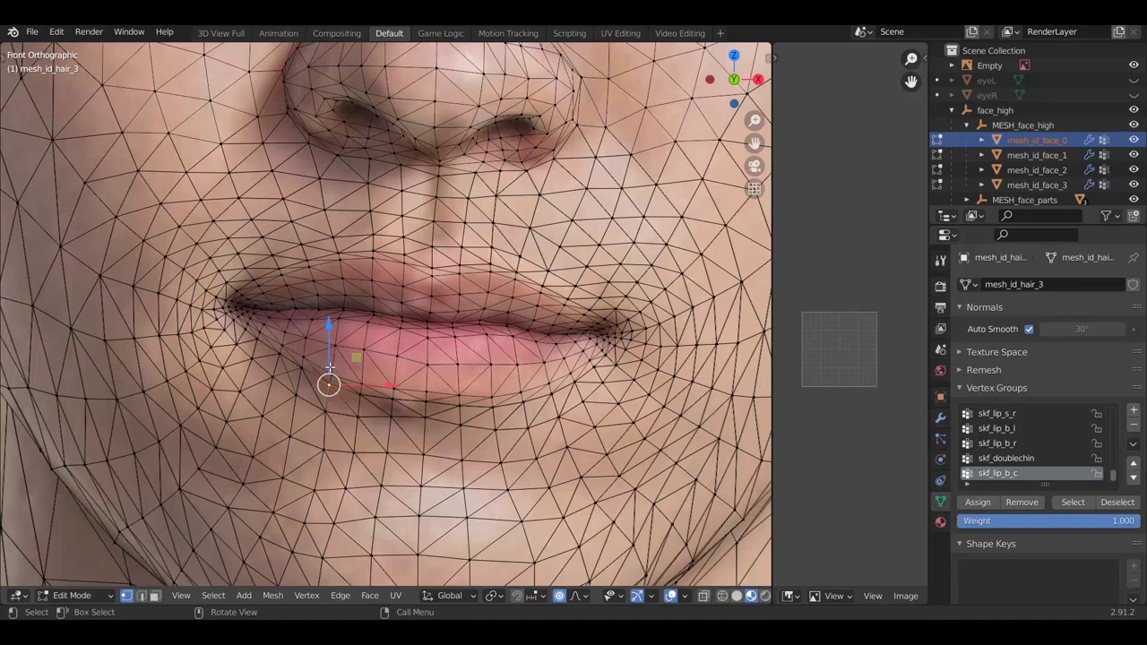
{"action": "key", "text": "g"}
{"action": "key", "text": "z"}
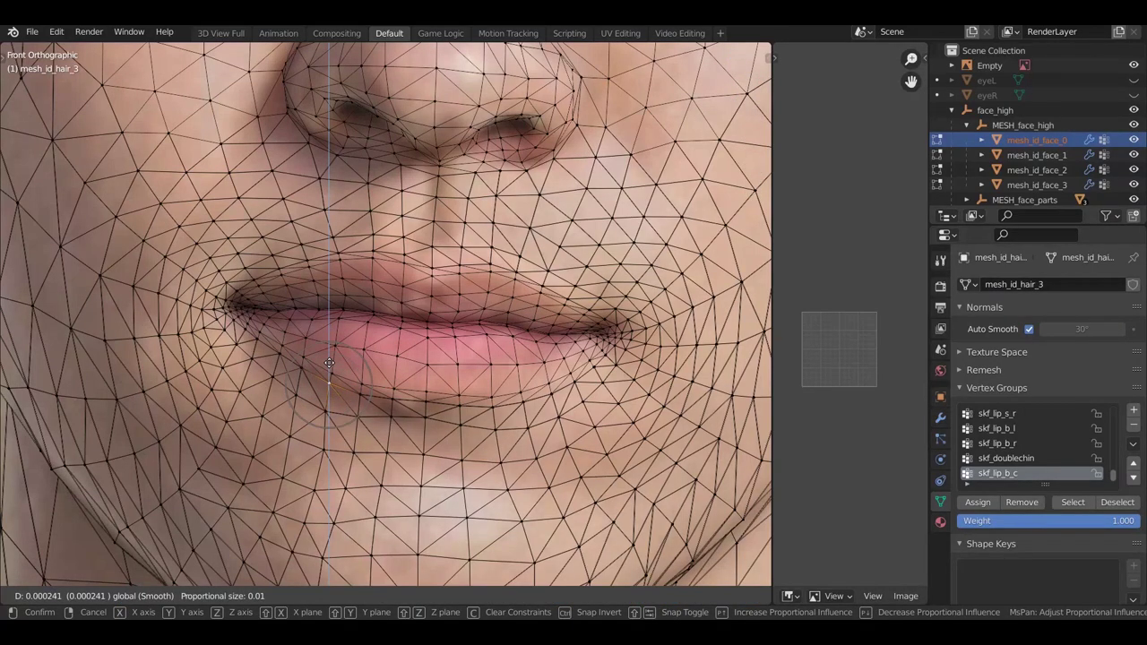
{"action": "left_click", "coordinate": [299, 357]}
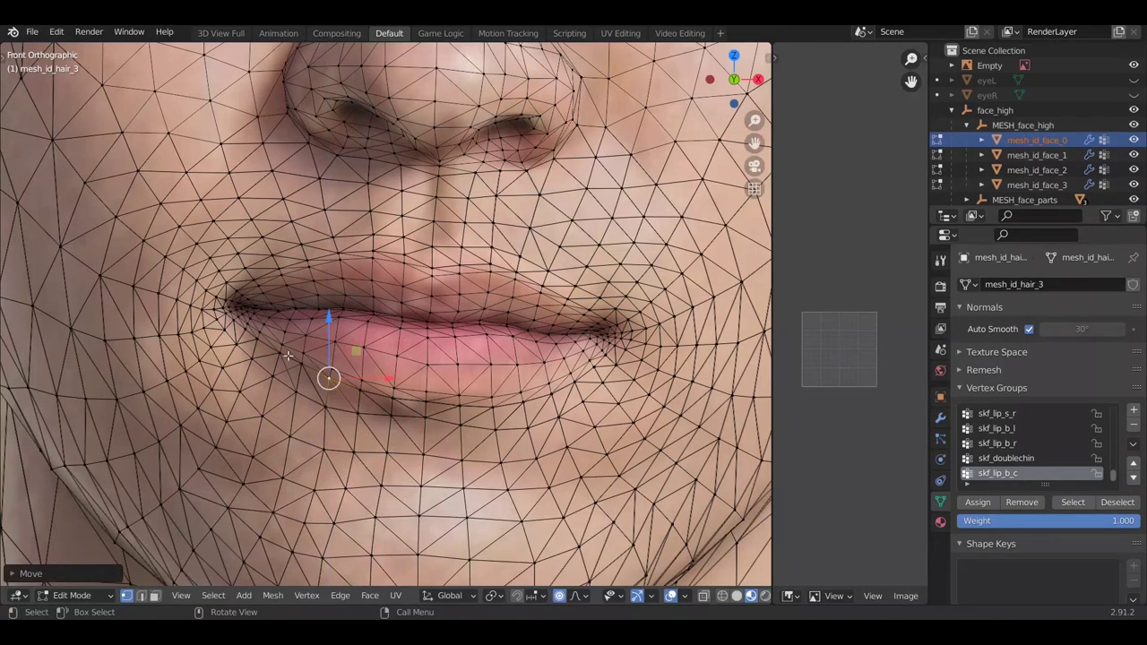
{"action": "left_click", "coordinate": [256, 356]}
{"action": "left_click", "coordinate": [283, 352]}
{"action": "key", "text": "g"}
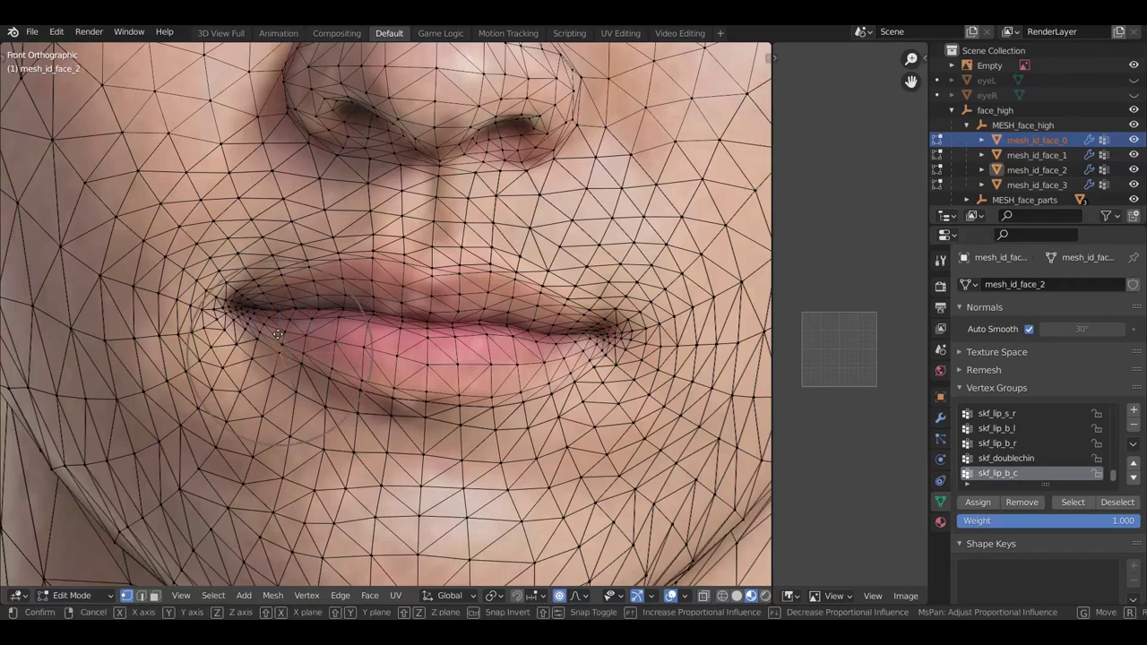
{"action": "left_click", "coordinate": [278, 333]}
Raise the lower lip's edge vertex on the player's left and adjust the one just right of the lip's middle along Z
{"action": "left_click", "coordinate": [523, 391]}
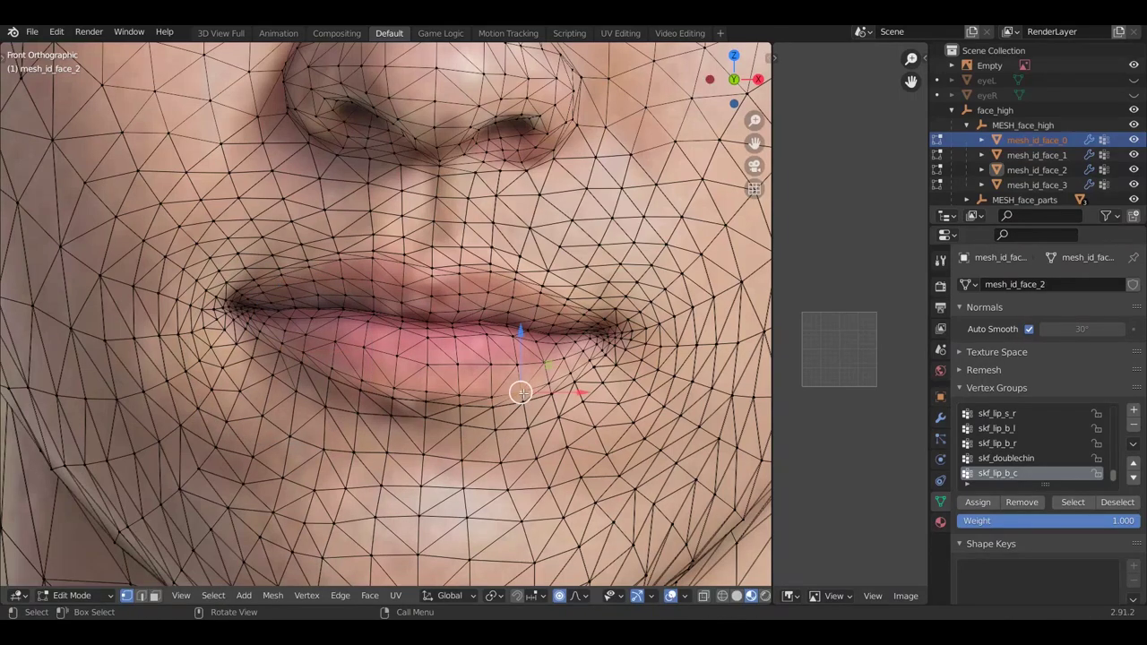
{"action": "key", "text": "g"}
{"action": "left_click", "coordinate": [520, 387]}
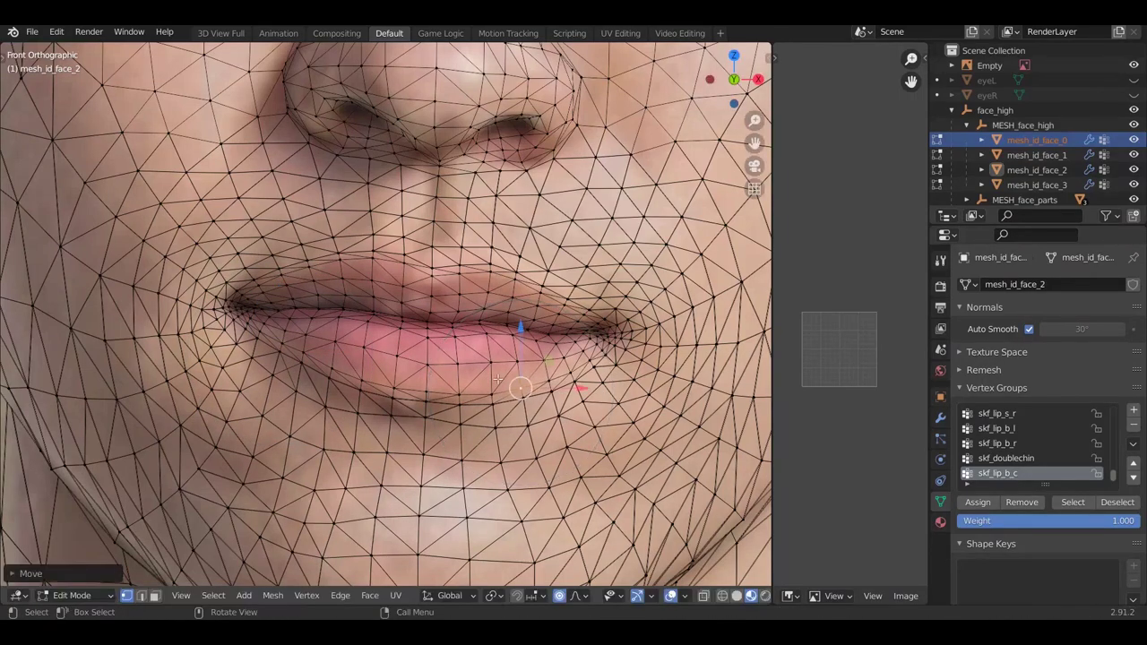
{"action": "left_click", "coordinate": [406, 397]}
{"action": "key", "text": "g"}
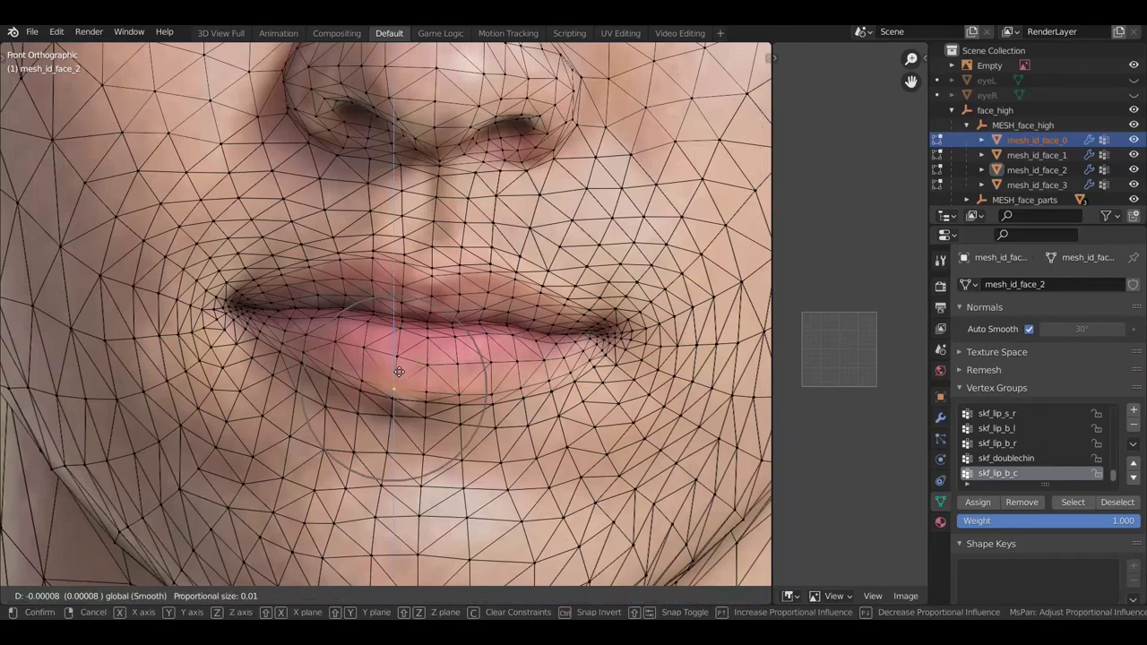
{"action": "left_click", "coordinate": [403, 375]}
Adjust the lower lip's middle edge vertex slightly along Z, using a smaller proportional editing radius
{"action": "left_click", "coordinate": [427, 391]}
{"action": "key", "text": "g"}
{"action": "key", "text": "z"}
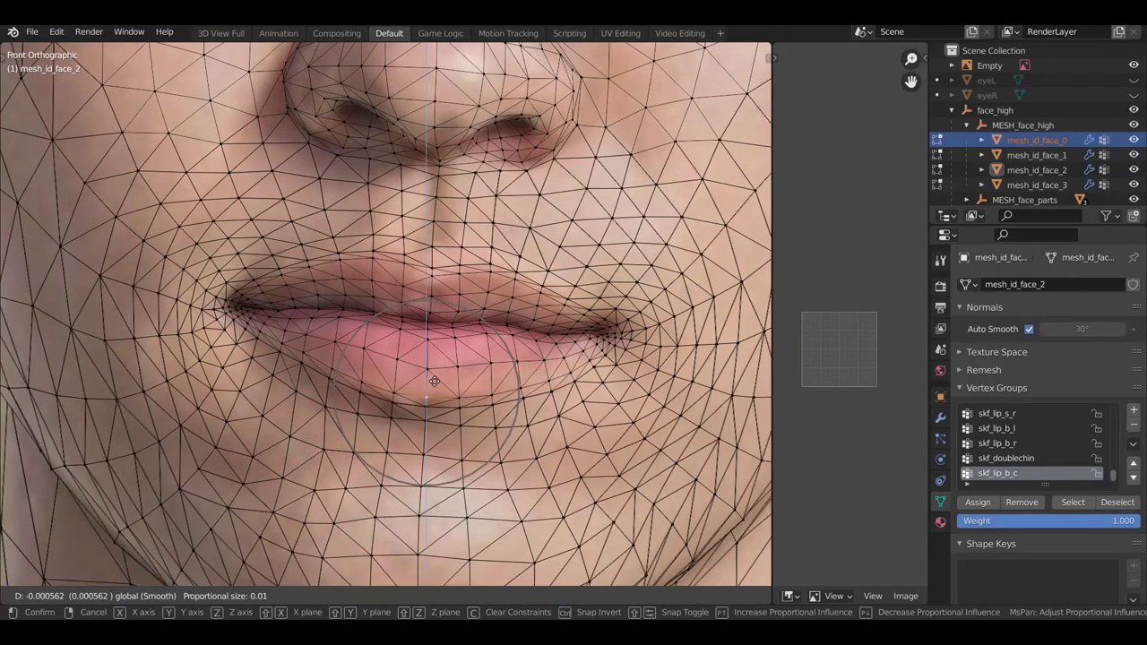
{"action": "scroll", "coordinate": [432, 380], "scroll_direction": "up", "scroll_amount": 3}
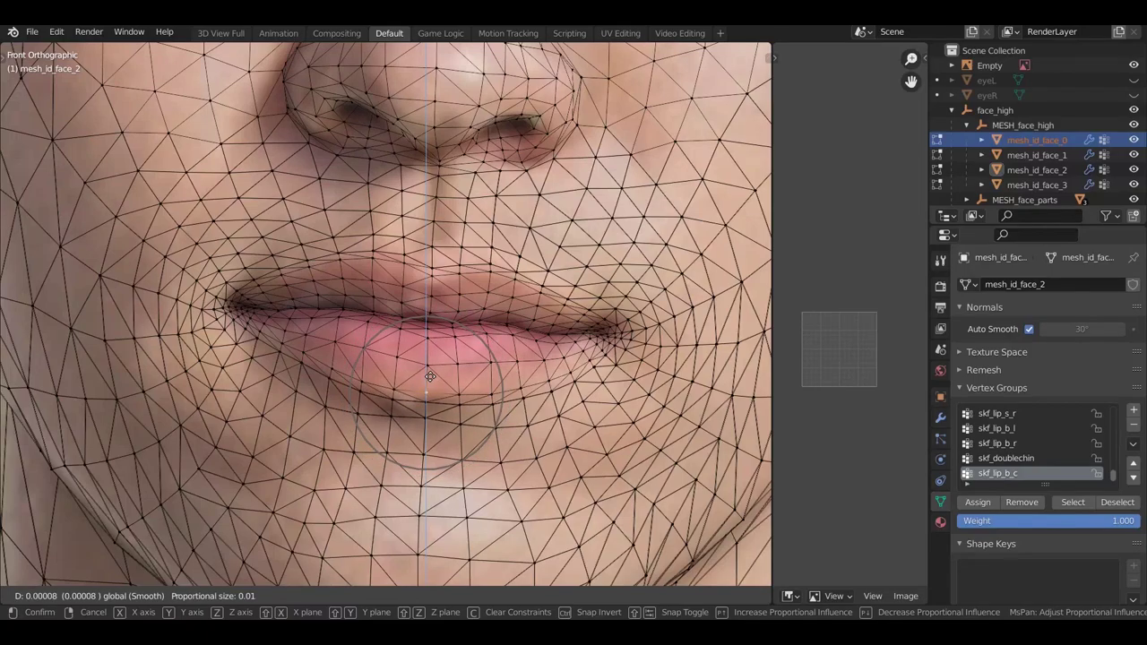
{"action": "left_click", "coordinate": [430, 376]}
Adjust the skin vertex directly below the lower lip's middle along Z and its neighbour on the player's right along X
{"action": "left_click", "coordinate": [425, 417]}
{"action": "key", "text": "g"}
{"action": "key", "text": "z"}
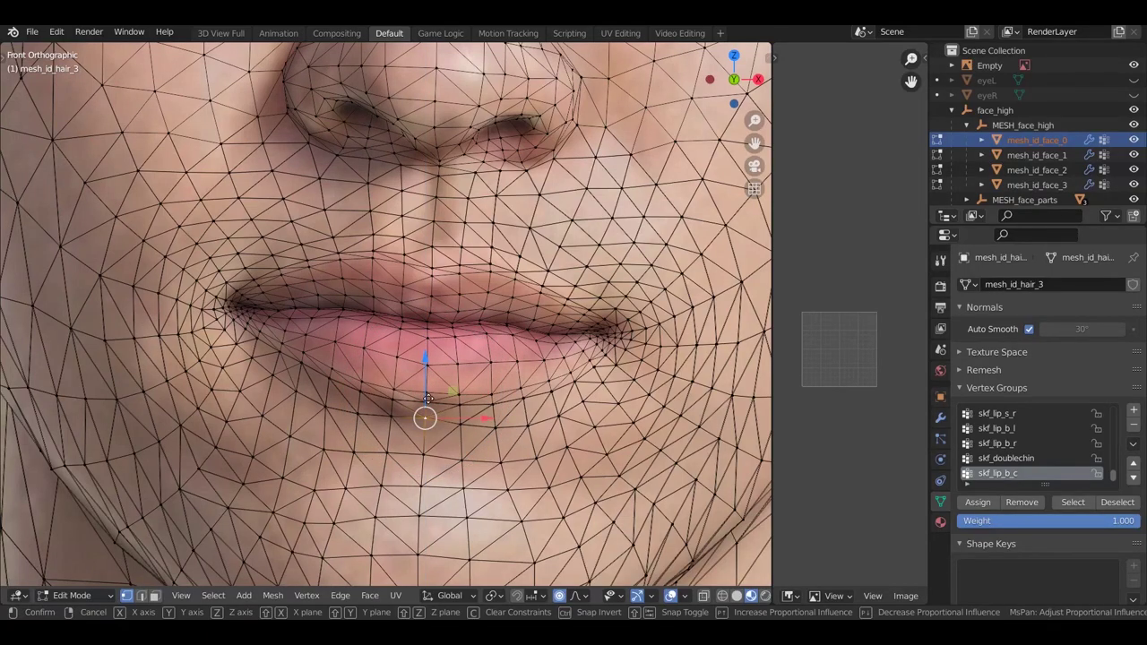
{"action": "left_click", "coordinate": [427, 401]}
{"action": "left_click", "coordinate": [392, 422]}
{"action": "key", "text": "g"}
{"action": "key", "text": "z"}
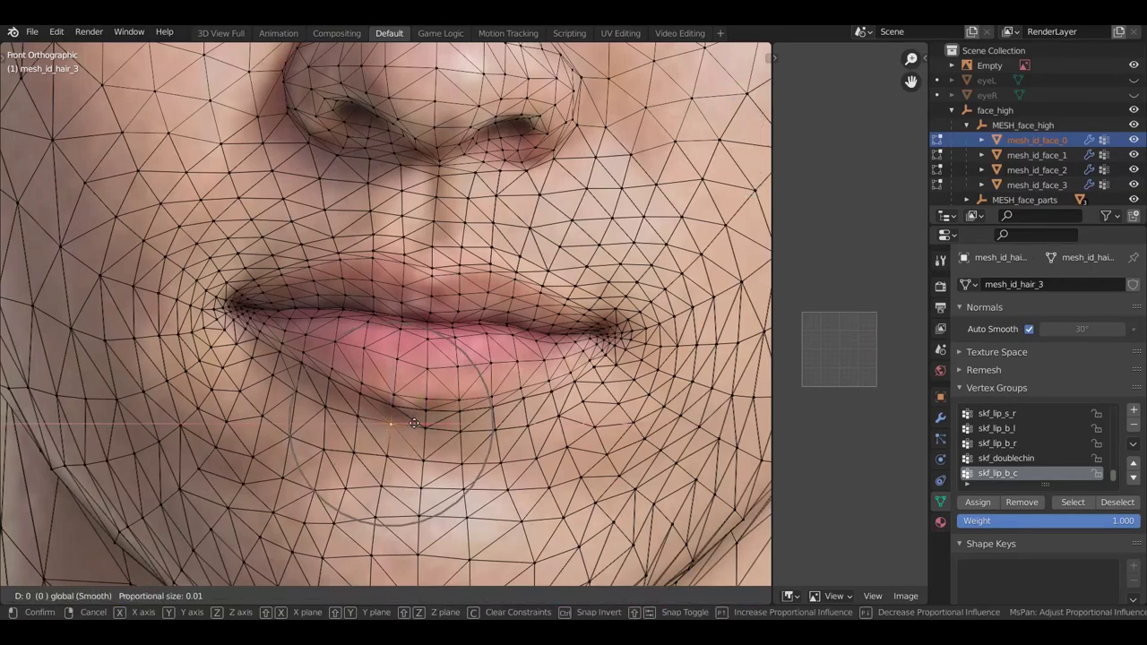
{"action": "left_click", "coordinate": [413, 422]}
Move the lower lip's outline vertex on the player's right slightly outward along X
{"action": "left_click", "coordinate": [340, 386]}
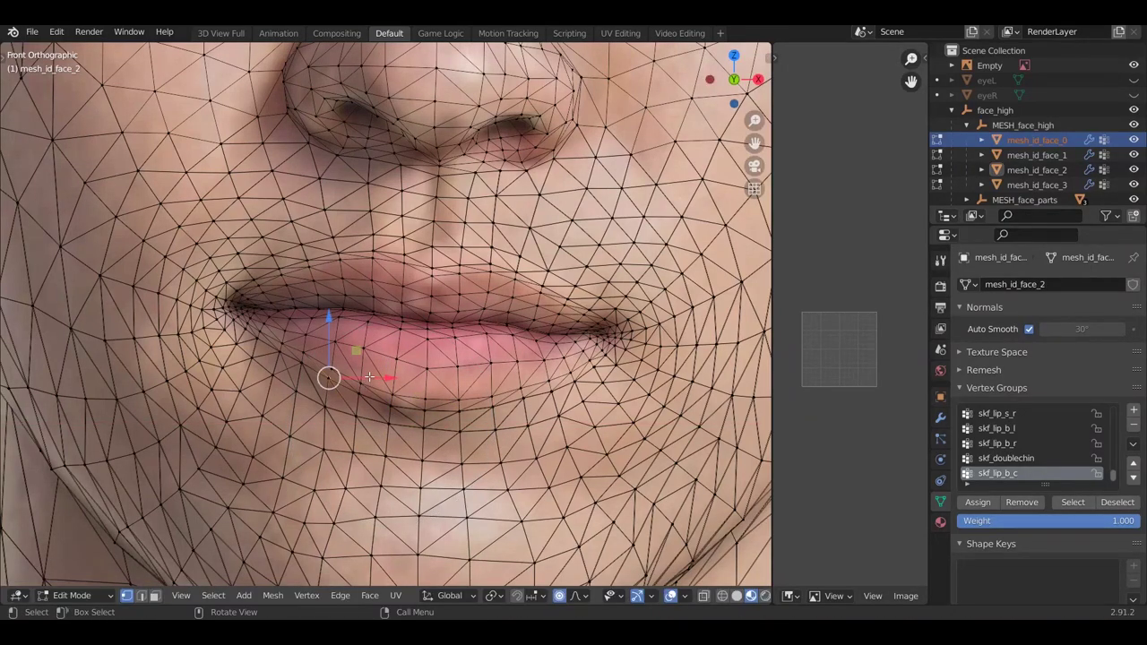
{"action": "key", "text": "g"}
{"action": "key", "text": "x"}
{"action": "left_click", "coordinate": [362, 372]}
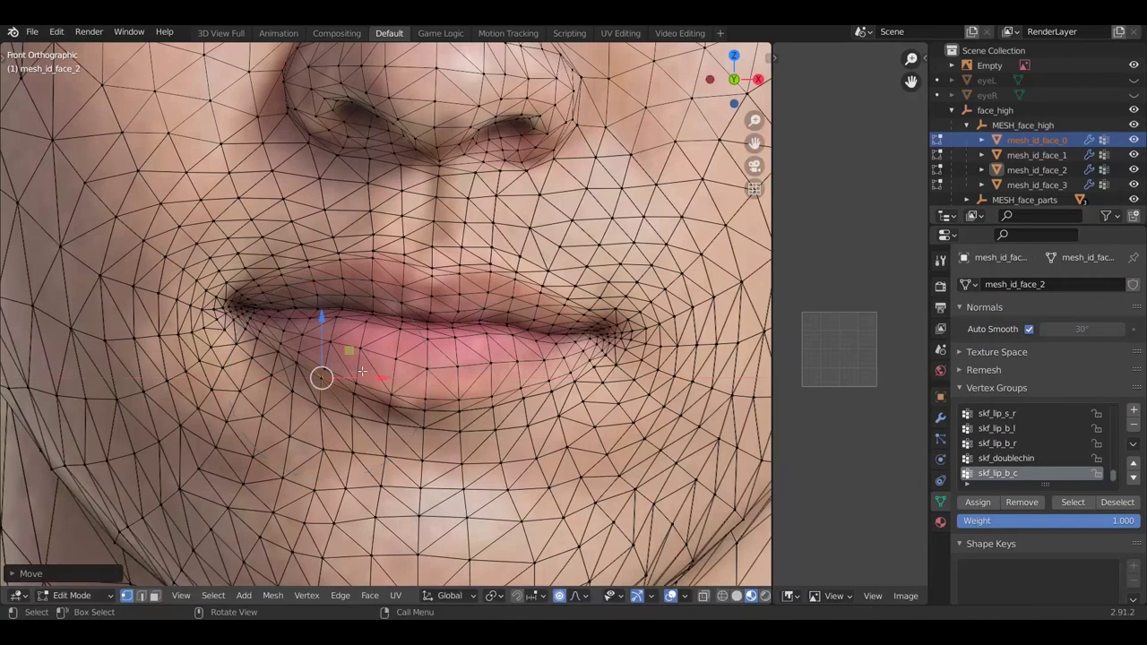
Raise the two vertices under the lower lip near the mouth corner on the player's left
{"action": "left_click", "coordinate": [574, 382]}
{"action": "left_click", "coordinate": [590, 360]}
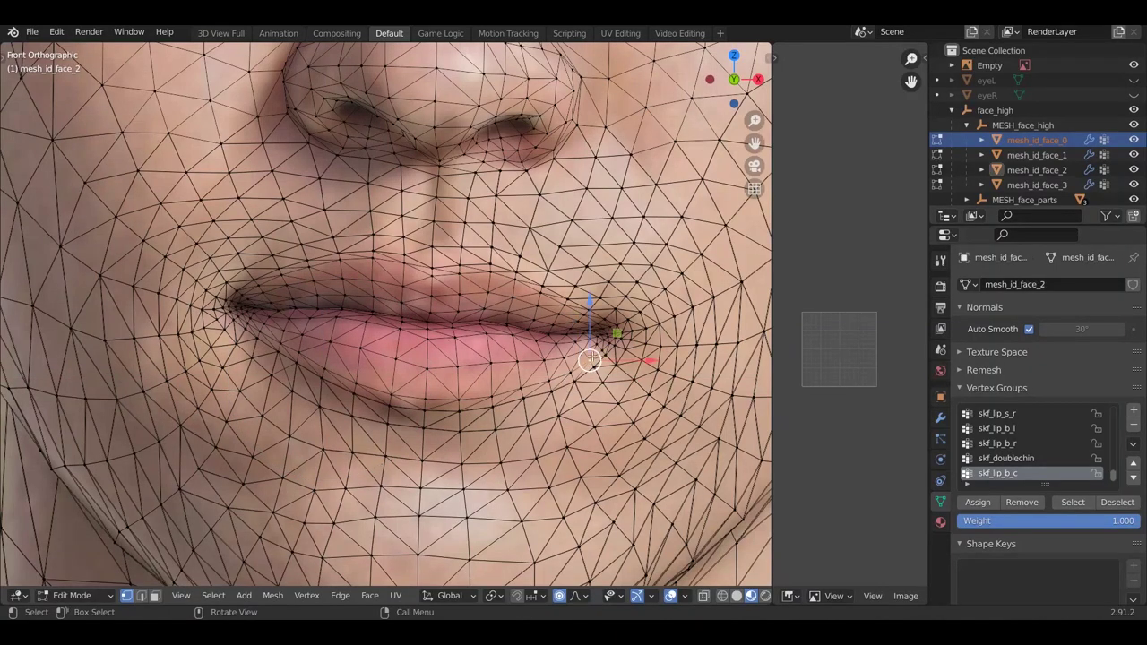
{"action": "key", "text": "g"}
{"action": "left_click", "coordinate": [590, 346]}
{"action": "left_click", "coordinate": [577, 379]}
{"action": "key", "text": "g"}
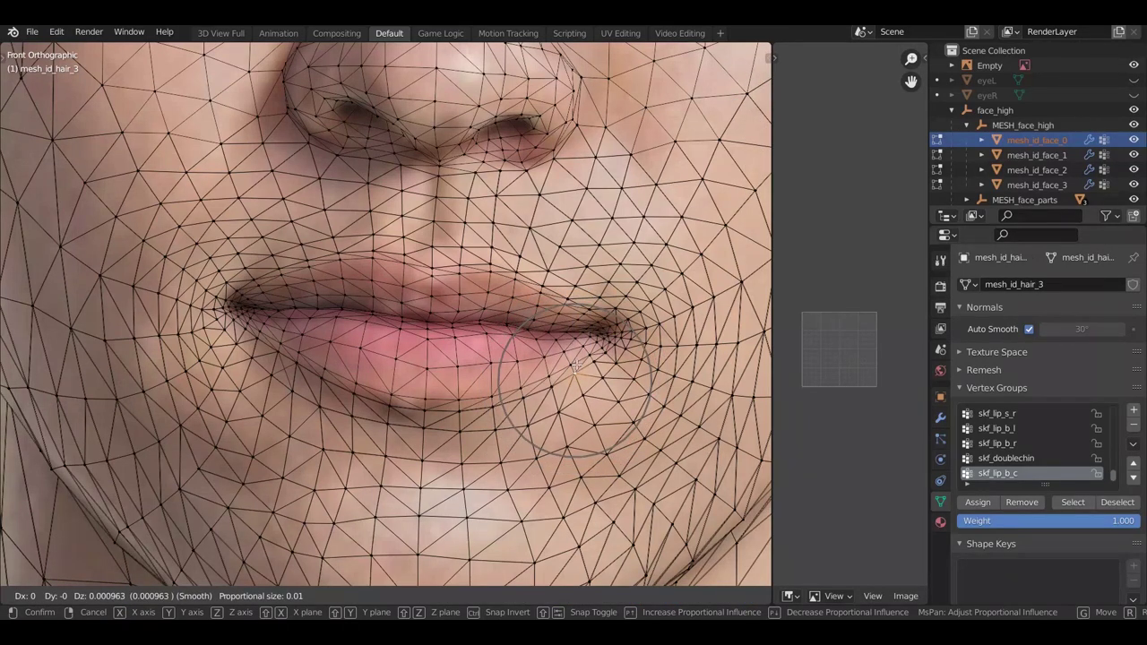
{"action": "left_click", "coordinate": [576, 366]}
Set the reference photo's opacity to 0.801 and return the face and hair meshes to Edit Mode
{"action": "scroll", "coordinate": [567, 371], "scroll_direction": "down", "scroll_amount": 8}
{"action": "key", "text": "a"}
{"action": "key", "text": "a"}
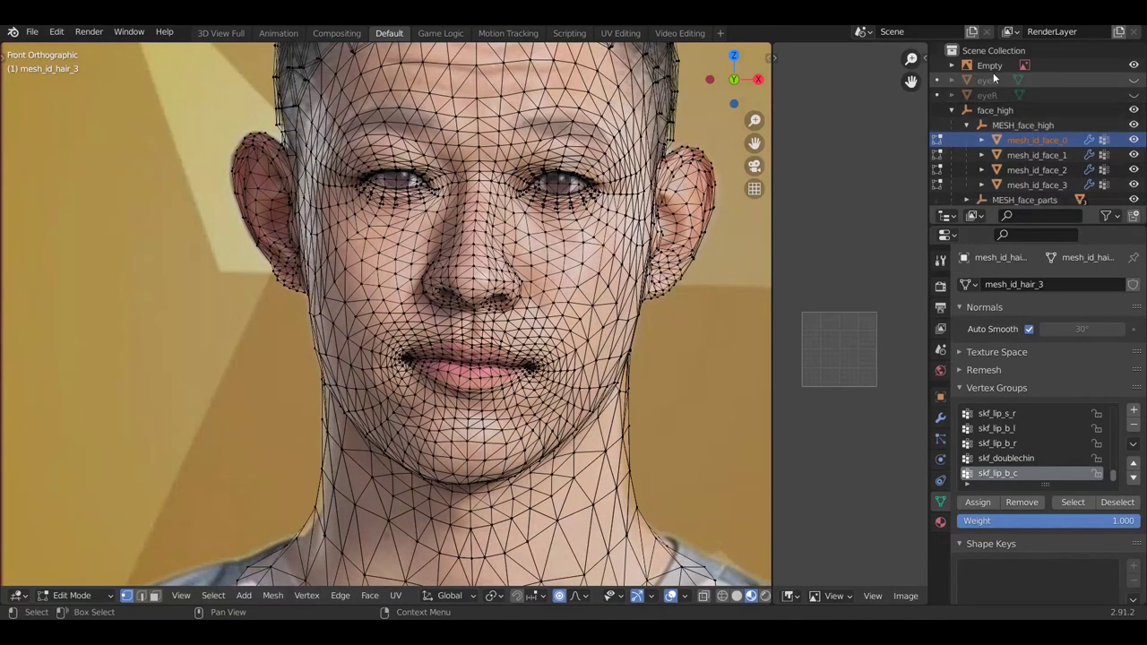
{"action": "left_click", "coordinate": [991, 68]}
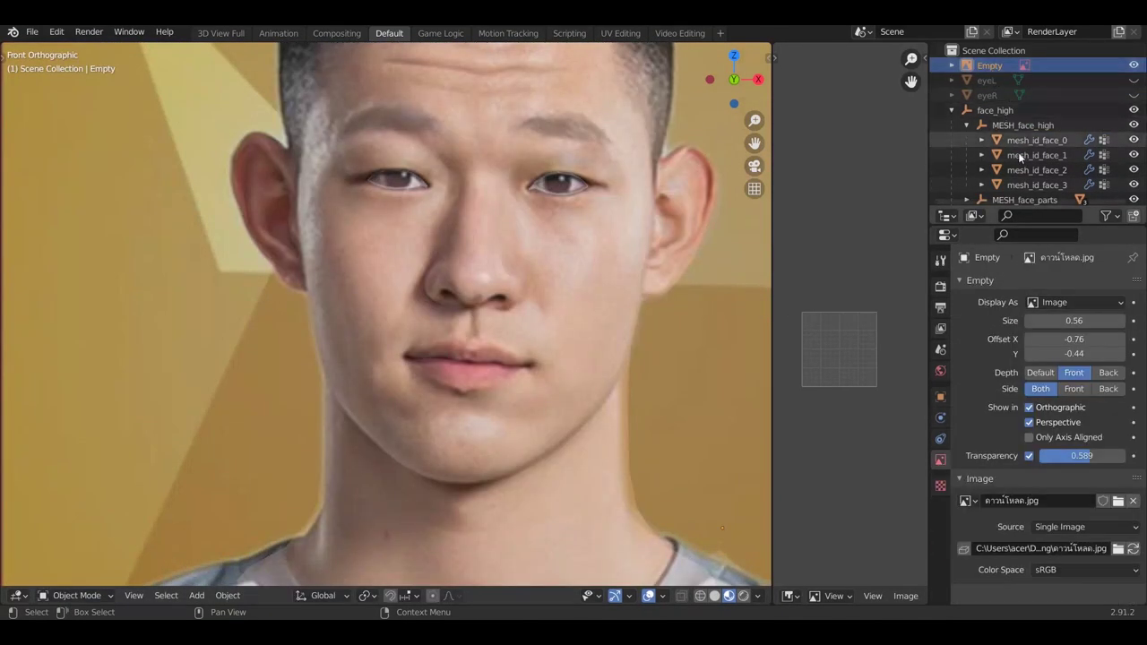
{"action": "left_click_drag", "start_coordinate": [1073, 458], "coordinate": [1107, 439]}
{"action": "left_click", "coordinate": [1040, 140]}
Raise the lower lip's edge vertex on the player's left by about 0.0007 along Z
{"action": "scroll", "coordinate": [479, 404], "scroll_direction": "up", "scroll_amount": 3}
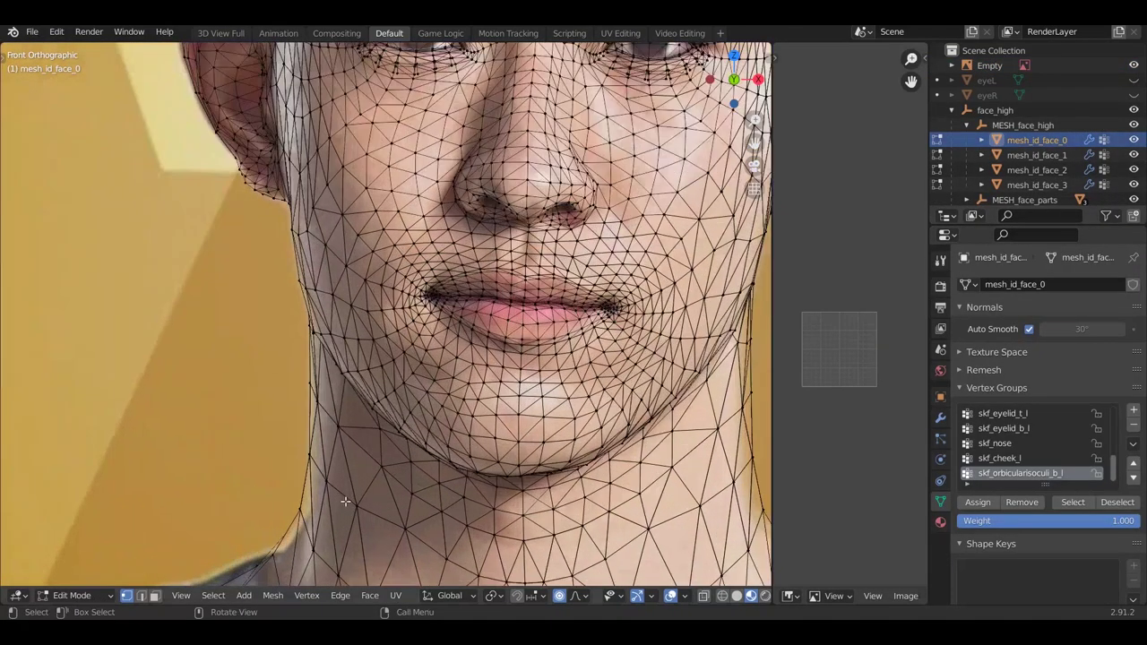
{"action": "scroll", "coordinate": [529, 332], "scroll_direction": "up", "scroll_amount": 1}
{"action": "left_click", "coordinate": [567, 298]}
{"action": "left_click_drag", "start_coordinate": [566, 284], "coordinate": [611, 271]}
{"action": "left_click", "coordinate": [612, 292]}
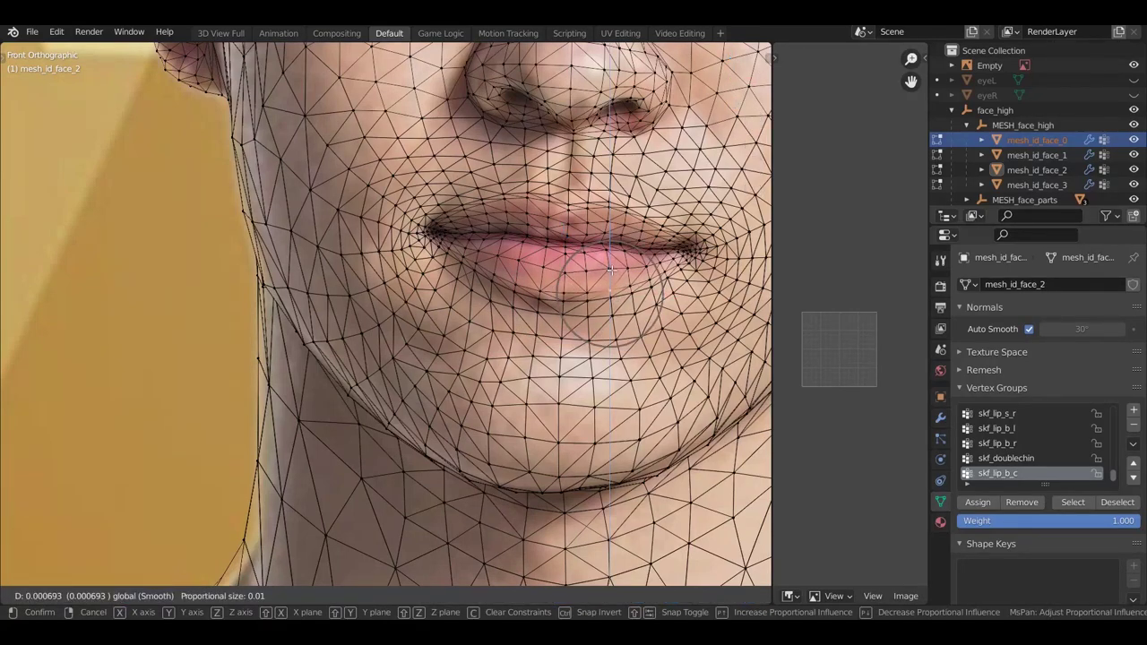
{"action": "left_click", "coordinate": [609, 269]}
{"action": "scroll", "coordinate": [609, 269], "scroll_direction": "down", "scroll_amount": 6}
{"action": "scroll", "coordinate": [618, 334], "scroll_direction": "up", "scroll_amount": 4}
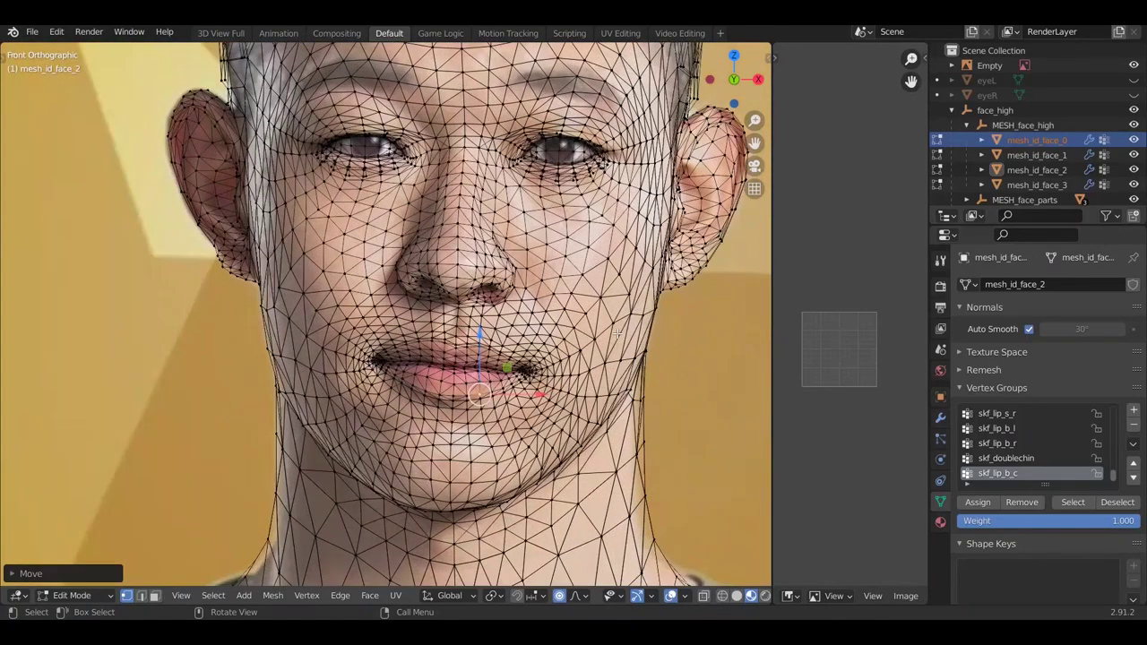
Raise the reference photo's opacity further and put the face and hair meshes back in Edit Mode
{"action": "left_click", "coordinate": [993, 65]}
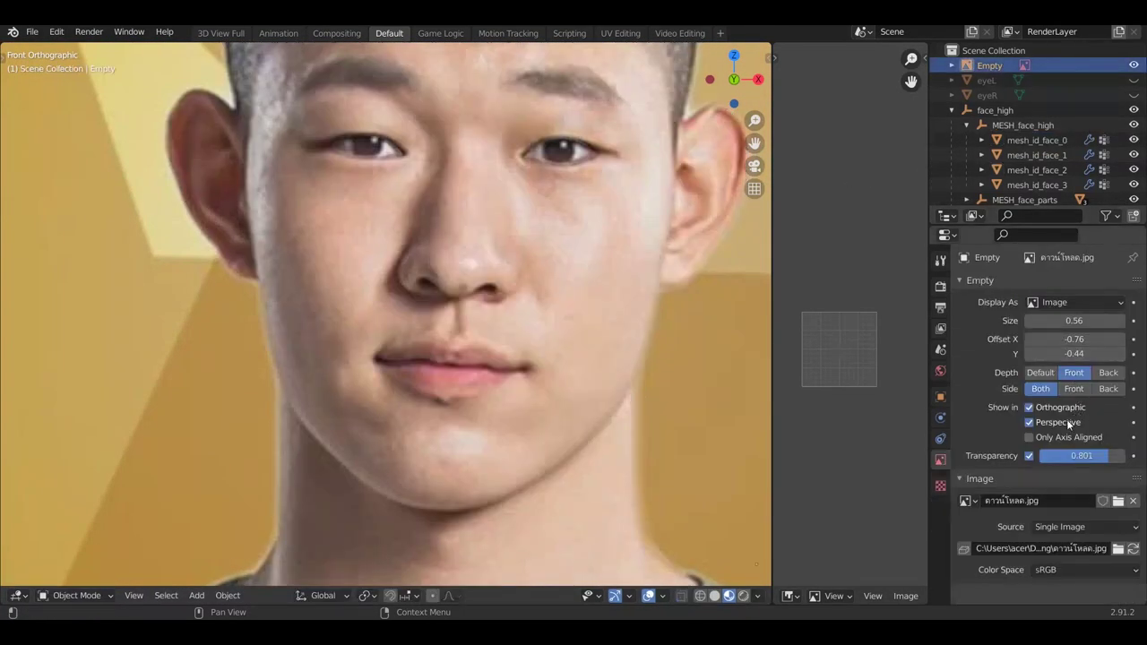
{"action": "left_click_drag", "start_coordinate": [1105, 460], "coordinate": [1123, 438]}
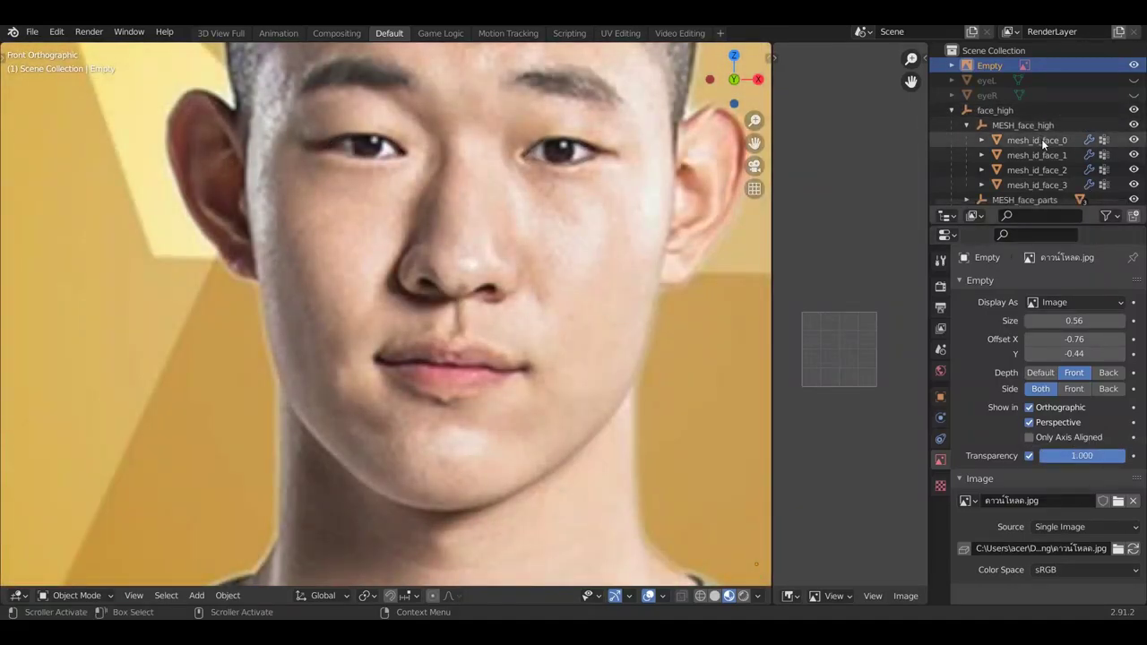
{"action": "left_click", "coordinate": [1041, 139]}
{"action": "key", "text": "Tab"}
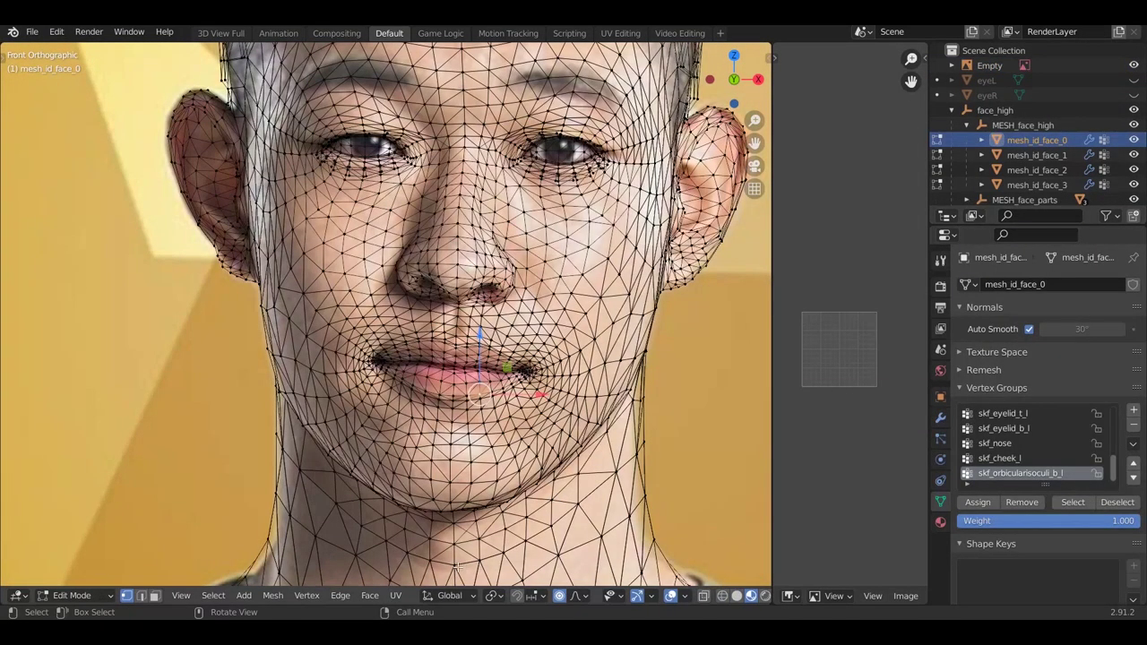
Lower the vertex at the chin's bottom edge slightly along Z with a proportional size of 0.02
{"action": "scroll", "coordinate": [483, 485], "scroll_direction": "up", "scroll_amount": 5}
{"action": "left_click", "coordinate": [471, 475]}
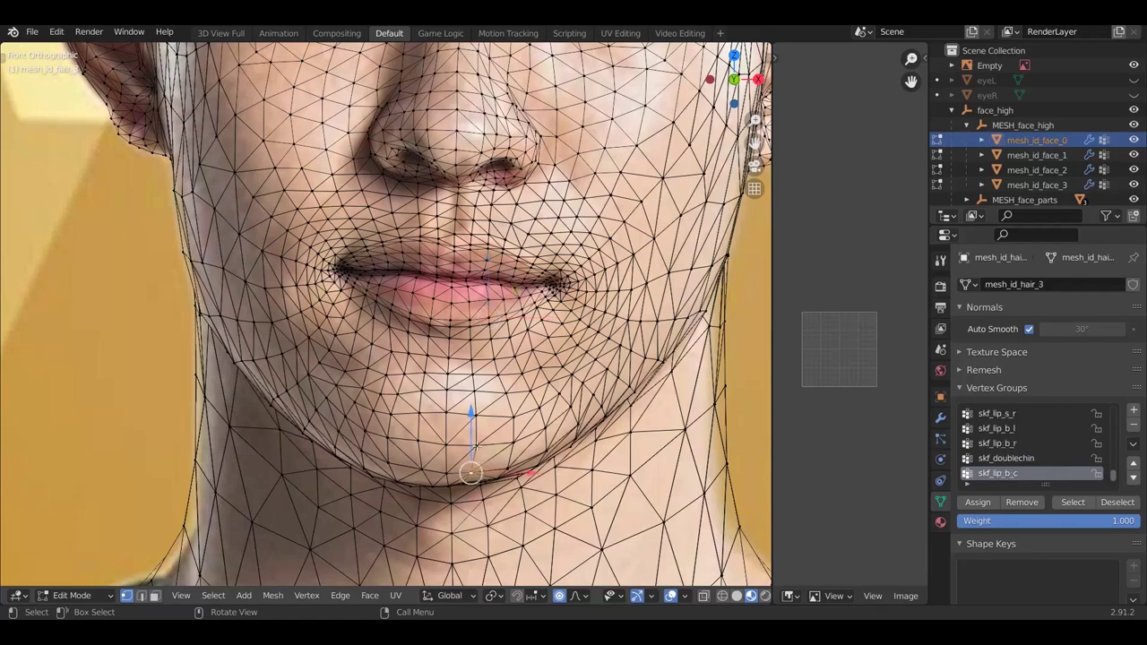
{"action": "key", "text": "g"}
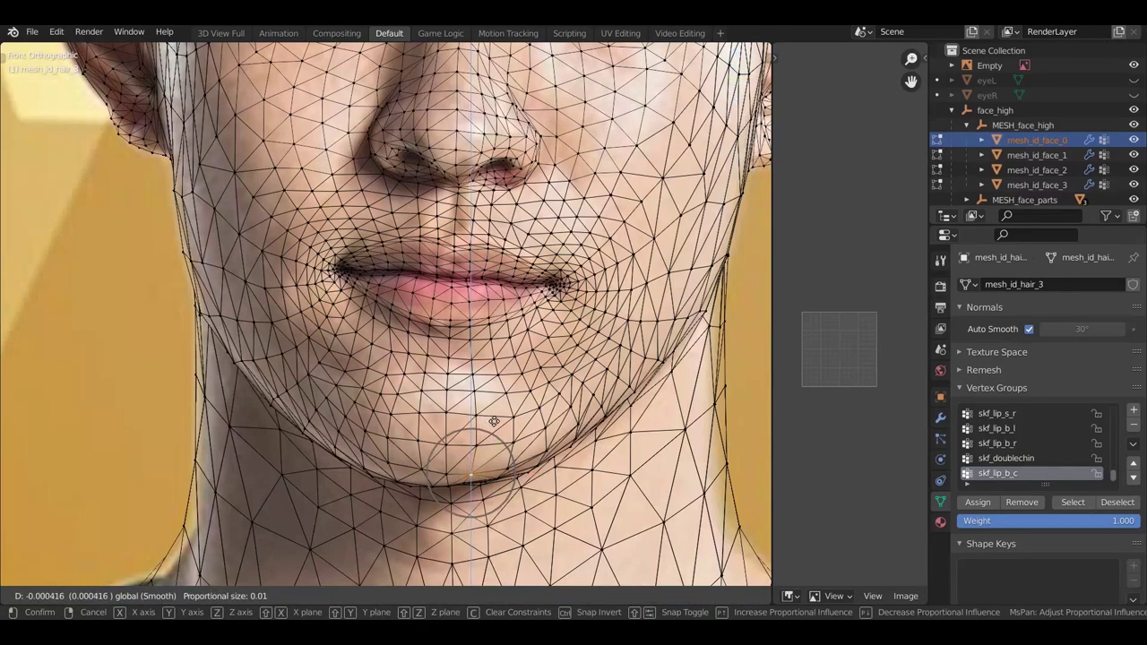
{"action": "scroll", "coordinate": [505, 425], "scroll_direction": "down", "scroll_amount": 6}
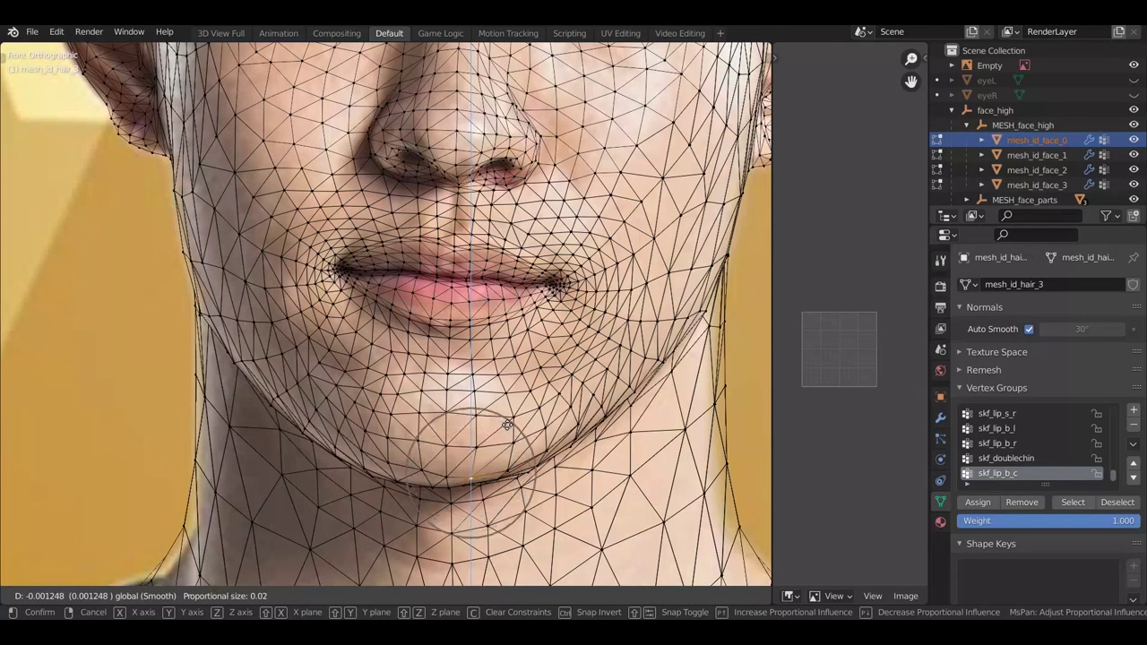
{"action": "left_click", "coordinate": [517, 424]}
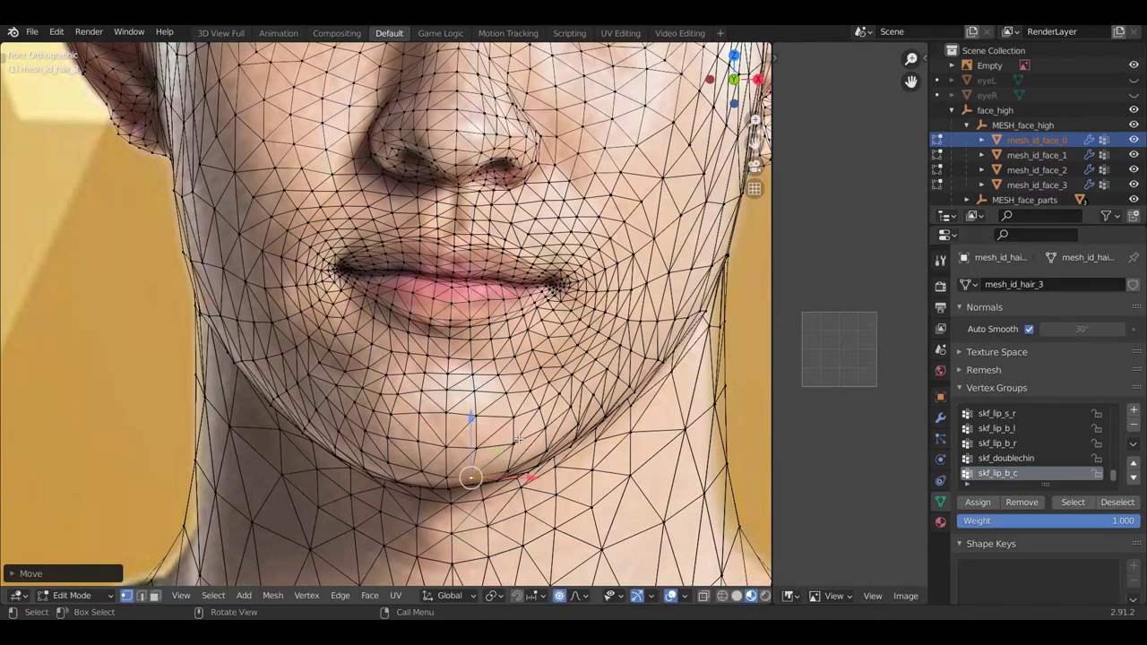
Push the lower cheek beside the jaw on the player's left outward along X by about 0.003 with a proportional size of 0.04
{"action": "left_click", "coordinate": [613, 371]}
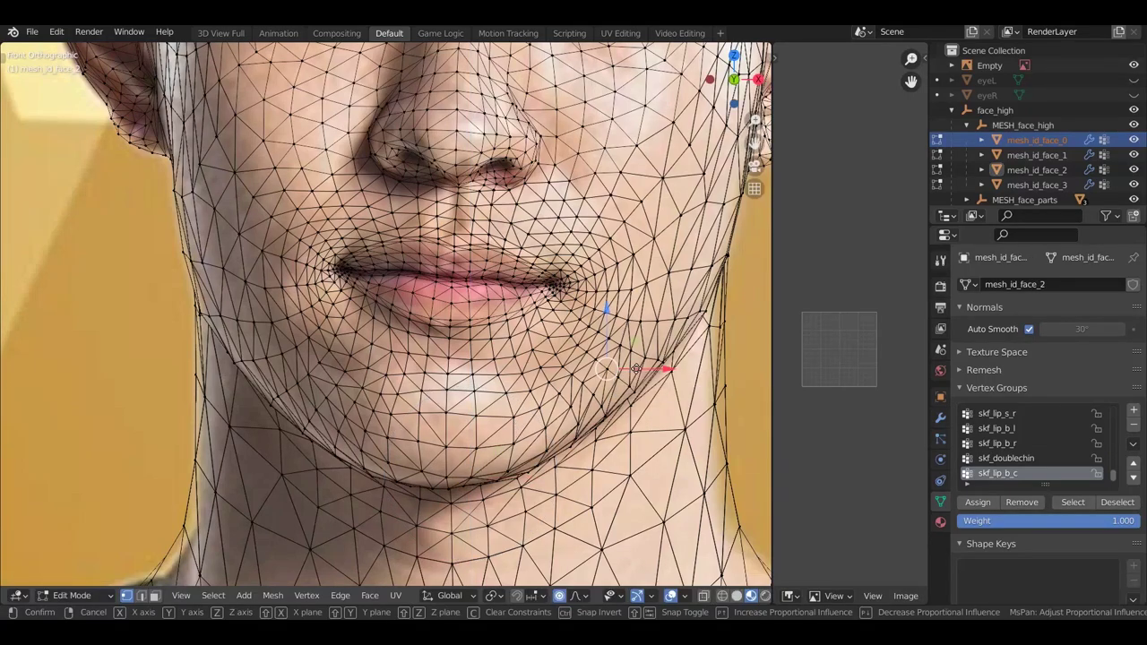
{"action": "key", "text": "g"}
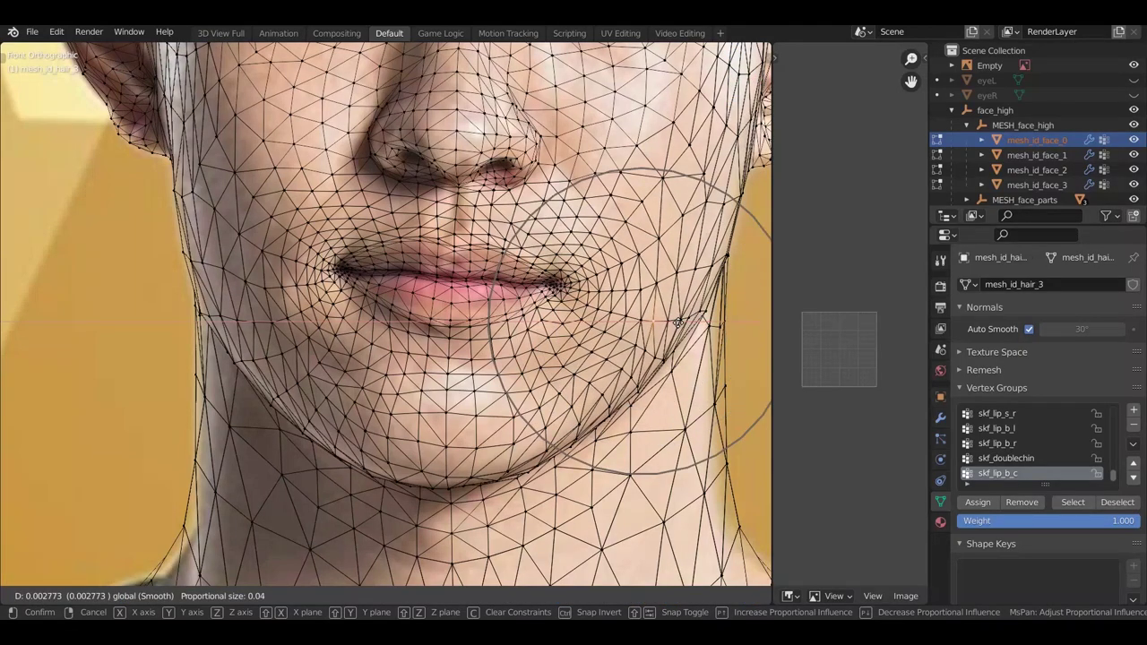
{"action": "left_click", "coordinate": [673, 320]}
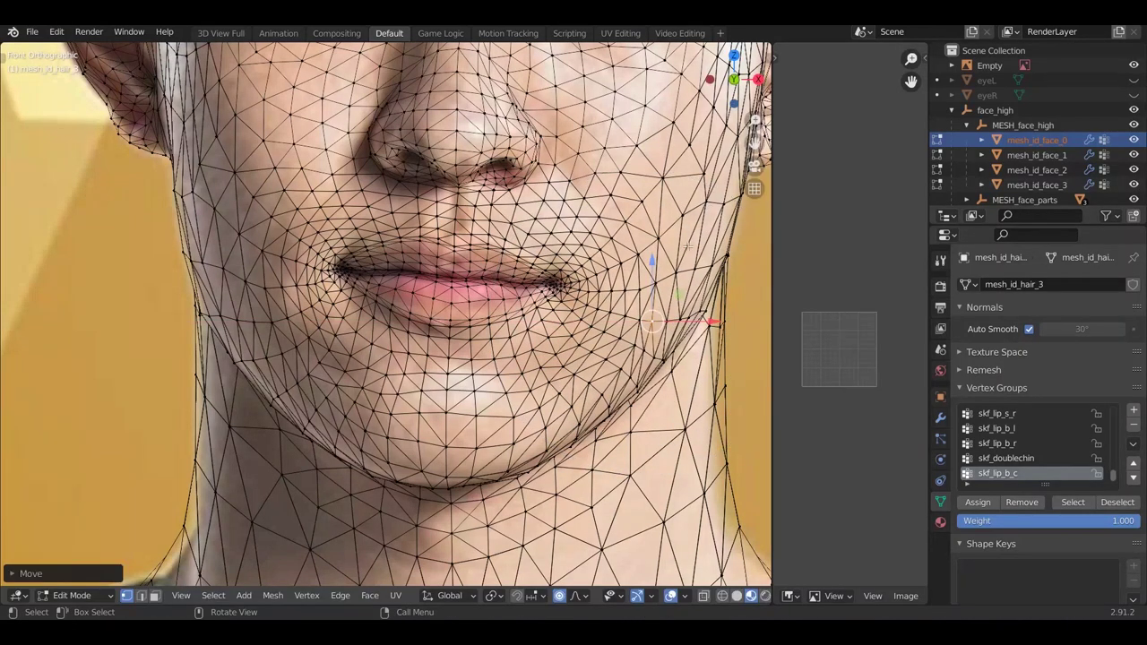
{"action": "scroll", "coordinate": [688, 247], "scroll_direction": "down", "scroll_amount": 8}
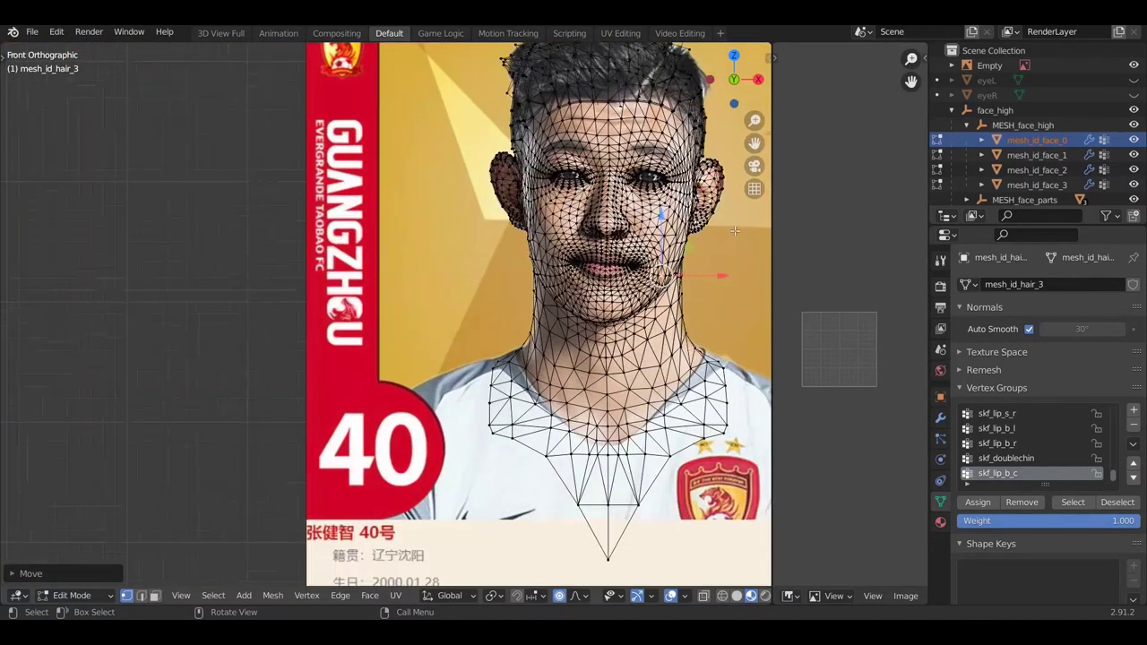
{"action": "scroll", "coordinate": [662, 251], "scroll_direction": "up", "scroll_amount": 5}
Adjust the side of the cheek on the player's left, below the ear, to follow the photo's face outline
{"action": "left_click", "coordinate": [625, 257]}
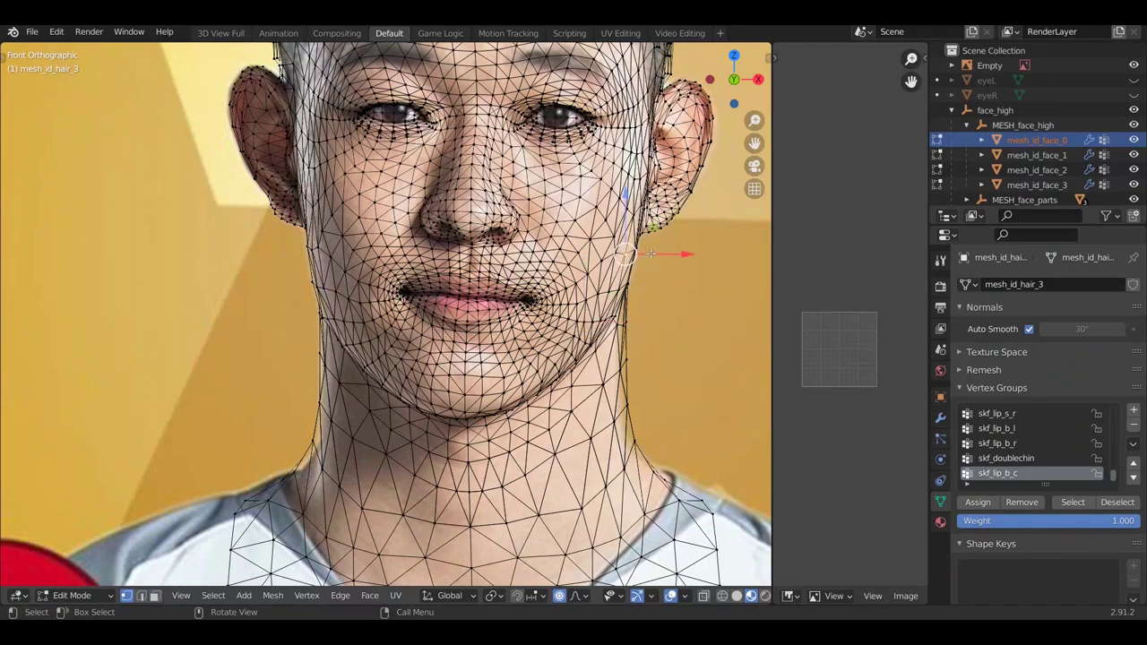
{"action": "left_click_drag", "start_coordinate": [652, 255], "coordinate": [627, 240]}
{"action": "left_click", "coordinate": [625, 256]}
{"action": "scroll", "coordinate": [640, 320], "scroll_direction": "down", "scroll_amount": 6}
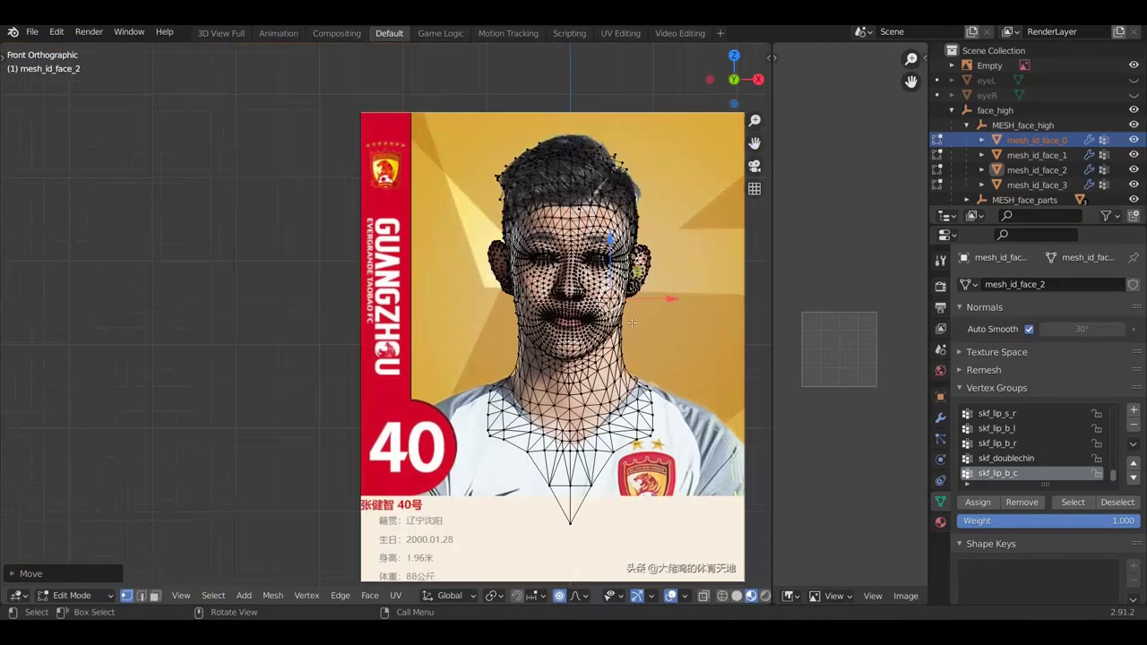
{"action": "scroll", "coordinate": [639, 320], "scroll_direction": "up", "scroll_amount": 3}
{"action": "scroll", "coordinate": [632, 319], "scroll_direction": "up", "scroll_amount": 3}
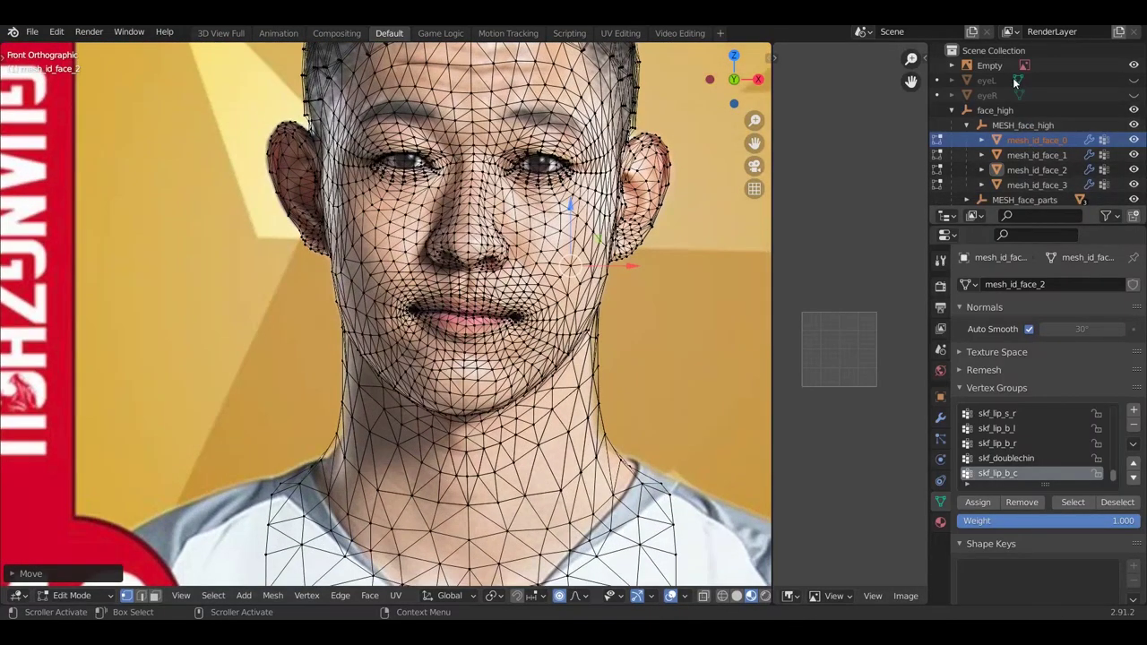
Lower the reference photo's opacity and return the face and hair meshes to Edit Mode
{"action": "left_click", "coordinate": [993, 65]}
{"action": "left_click_drag", "start_coordinate": [1036, 455], "coordinate": [1044, 422]}
{"action": "left_click", "coordinate": [1029, 140]}
{"action": "key", "text": "Tab"}
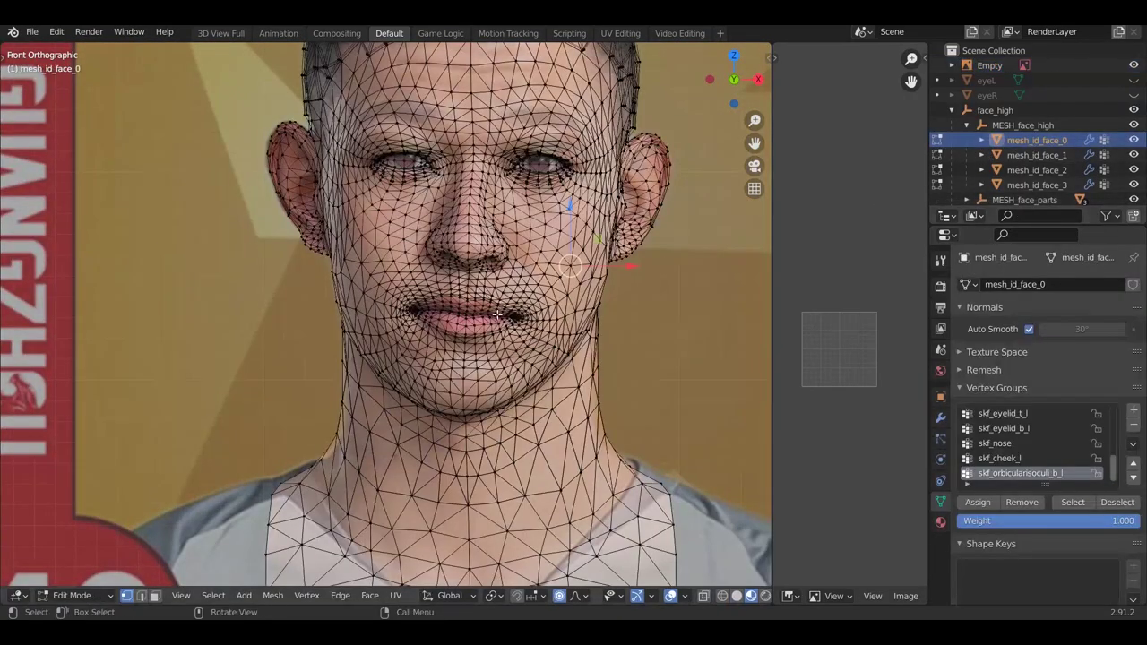
Raise the lip seam vertex on the player's right by about 0.0005 along Z with a proportional size of 0.02
{"action": "scroll", "coordinate": [464, 293], "scroll_direction": "up", "scroll_amount": 5}
{"action": "left_click", "coordinate": [472, 288]}
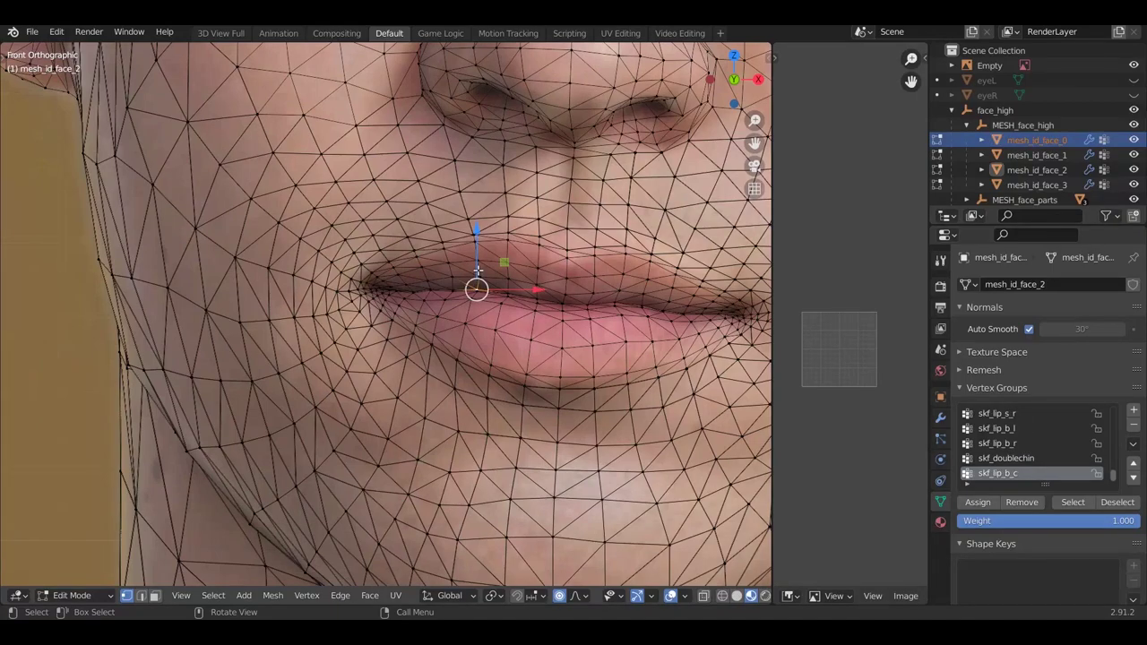
{"action": "key", "text": "g"}
{"action": "scroll", "coordinate": [481, 264], "scroll_direction": "up", "scroll_amount": 7}
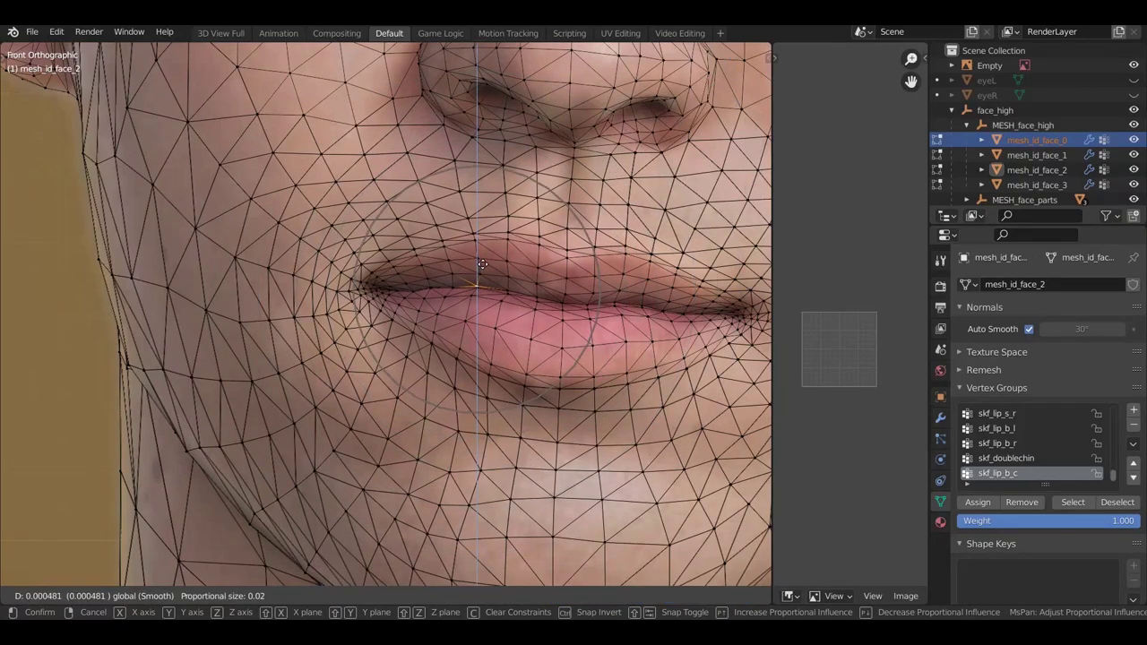
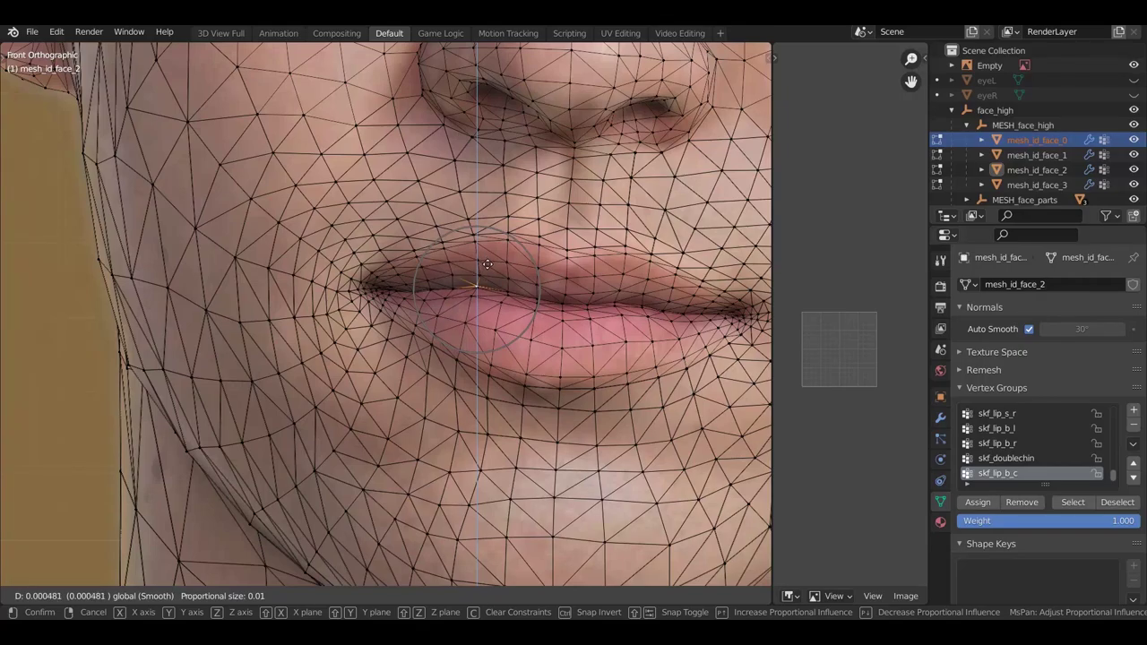
Raise the reference photo's opacity to 1.000 and return the face and hair meshes to Edit Mode
{"action": "left_click", "coordinate": [487, 265]}
{"action": "scroll", "coordinate": [484, 278], "scroll_direction": "down", "scroll_amount": 4}
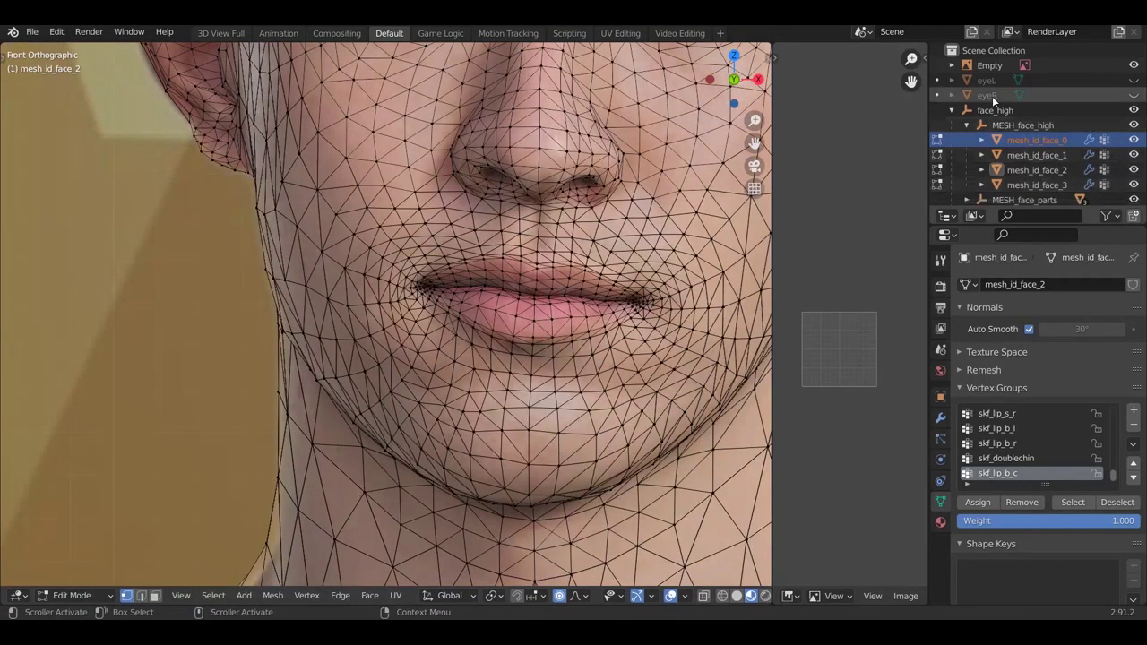
{"action": "left_click", "coordinate": [989, 65]}
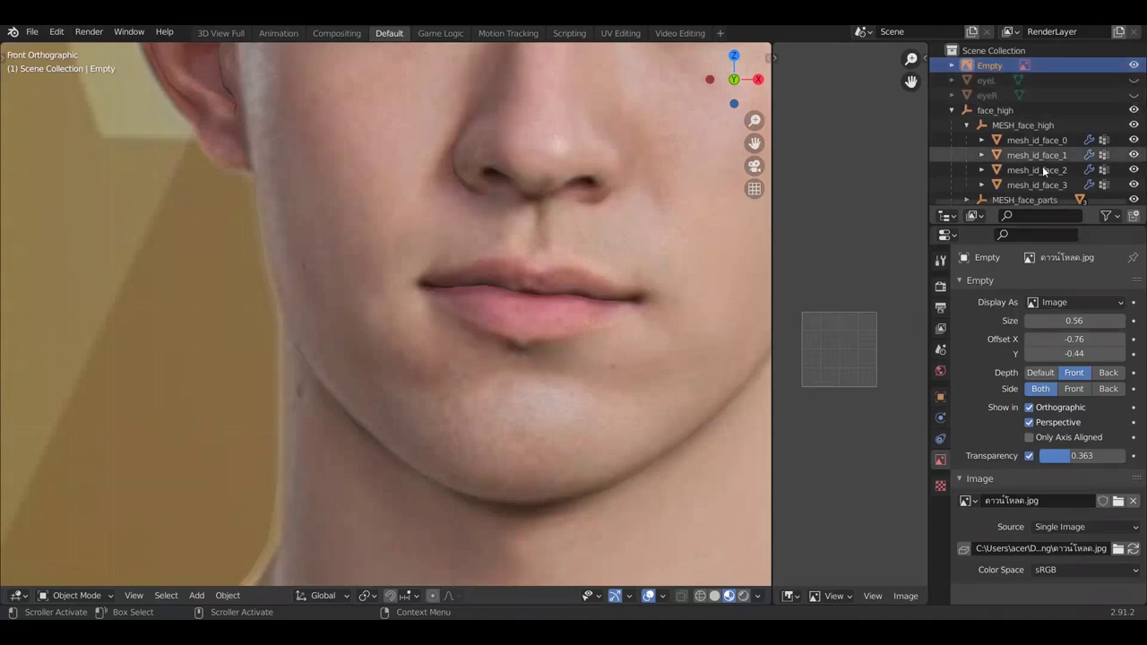
{"action": "left_click_drag", "start_coordinate": [1065, 458], "coordinate": [1087, 451]}
{"action": "left_click", "coordinate": [1036, 140]}
{"action": "key", "text": "Tab"}
{"action": "scroll", "coordinate": [399, 348], "scroll_direction": "up", "scroll_amount": 5}
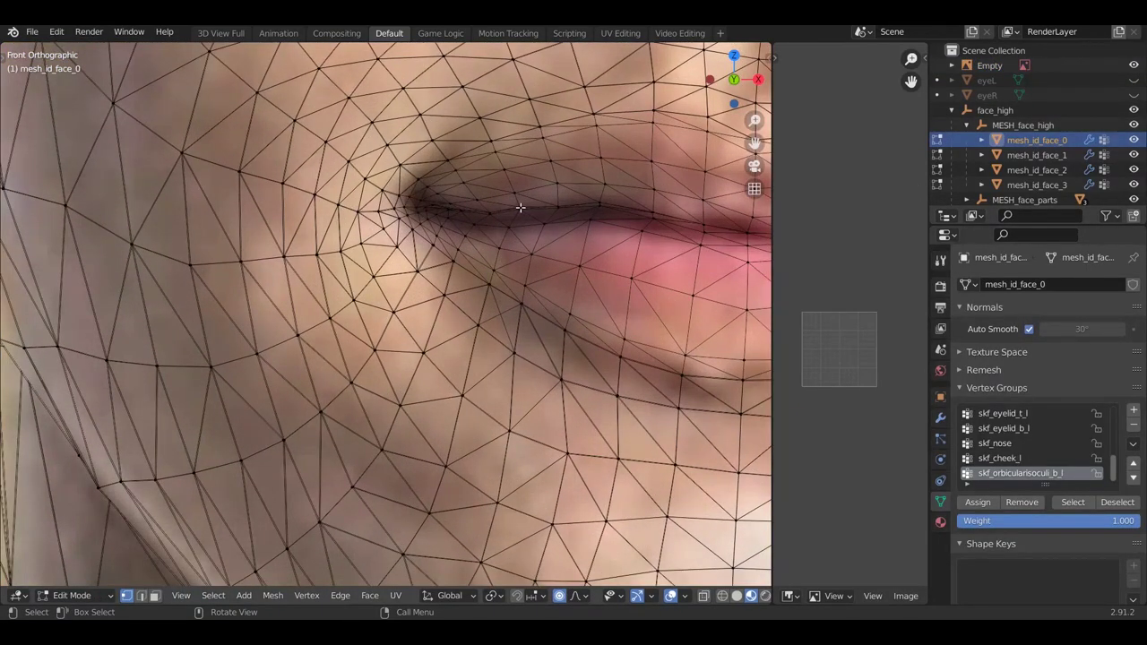
Lower two lip seam vertices on the player's right by about 0.0007 along Z with a proportional size of 0.01
{"action": "left_click", "coordinate": [520, 200]}
{"action": "key", "text": "g"}
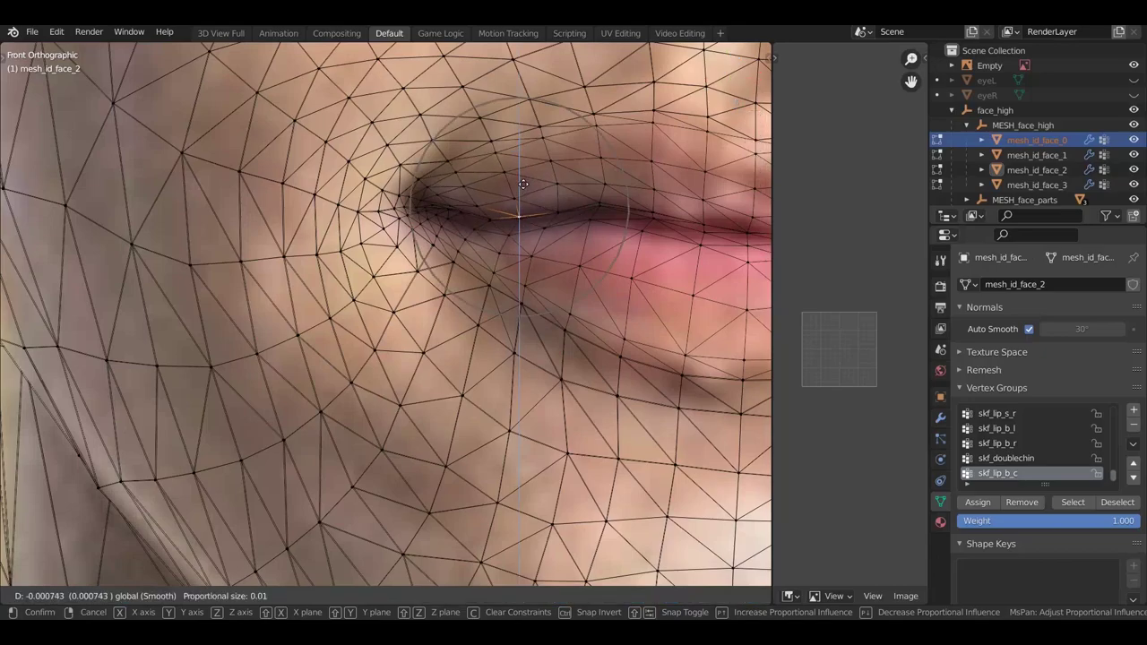
{"action": "scroll", "coordinate": [524, 181], "scroll_direction": "down", "scroll_amount": 1}
{"action": "left_click", "coordinate": [524, 181]}
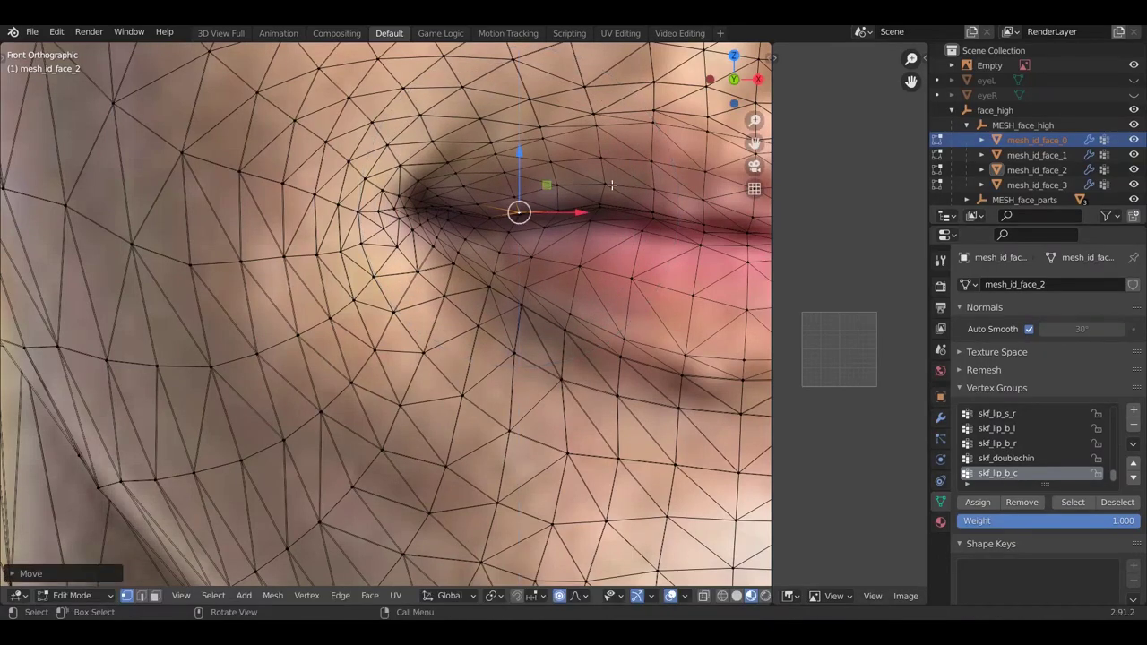
{"action": "left_click", "coordinate": [597, 198]}
{"action": "key", "text": "g"}
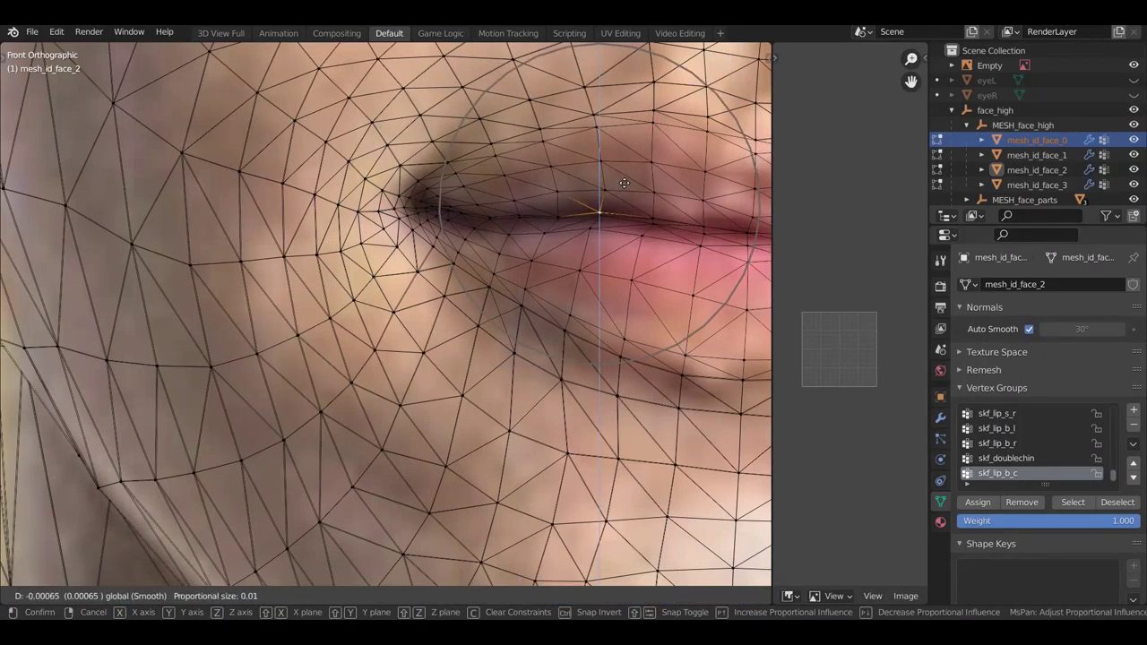
{"action": "left_click", "coordinate": [563, 216]}
{"action": "scroll", "coordinate": [627, 222], "scroll_direction": "down", "scroll_amount": 4}
{"action": "scroll", "coordinate": [649, 230], "scroll_direction": "up", "scroll_amount": 6}
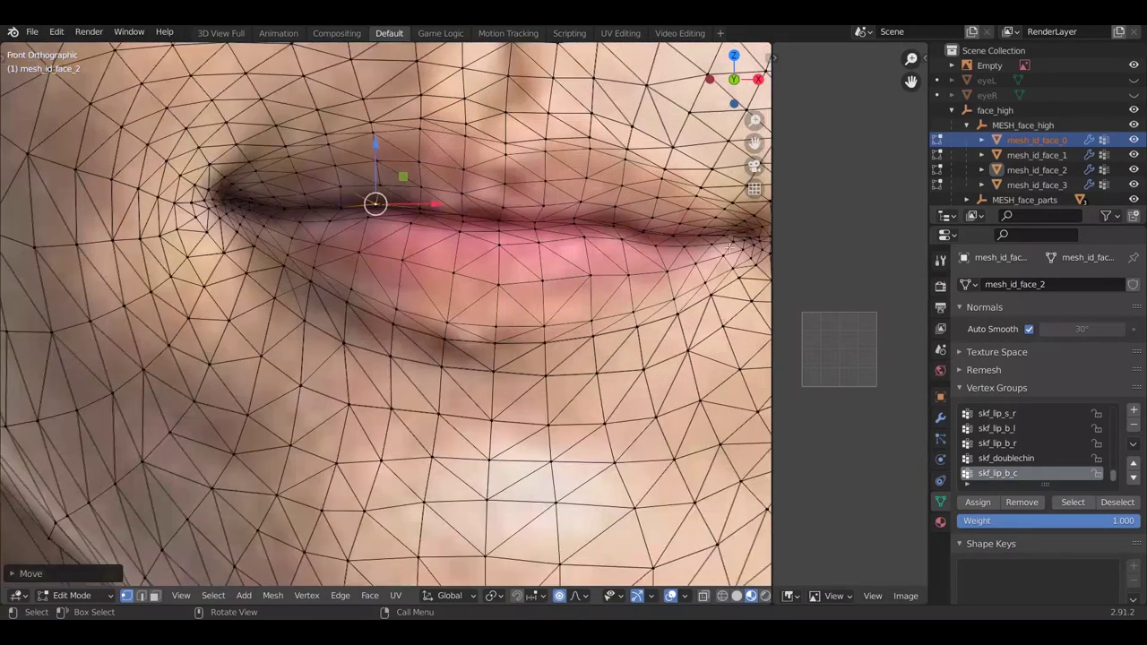
Lower the lip seam on the player's left by about 0.0001 along Z and fine-tune the seam on the other side of the centre
{"action": "left_click", "coordinate": [649, 231]}
{"action": "key", "text": "g"}
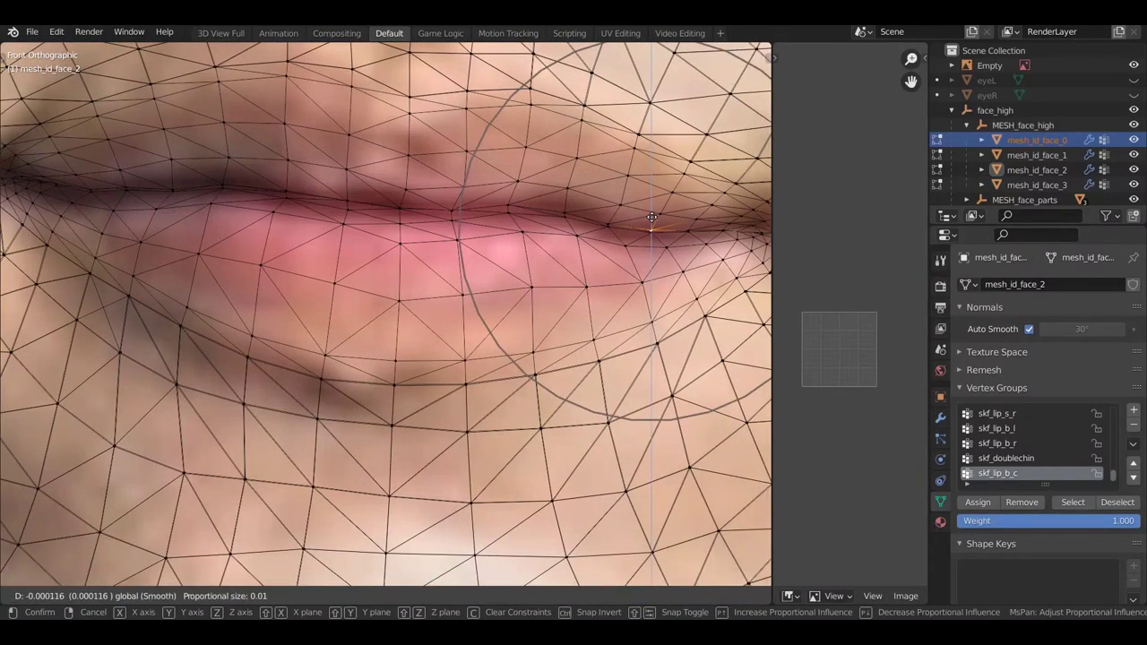
{"action": "left_click", "coordinate": [651, 217]}
{"action": "left_click", "coordinate": [398, 204]}
{"action": "key", "text": "g"}
{"action": "left_click", "coordinate": [316, 193]}
{"action": "left_click_drag", "start_coordinate": [313, 189], "coordinate": [309, 189]}
{"action": "scroll", "coordinate": [309, 188], "scroll_direction": "down", "scroll_amount": 8}
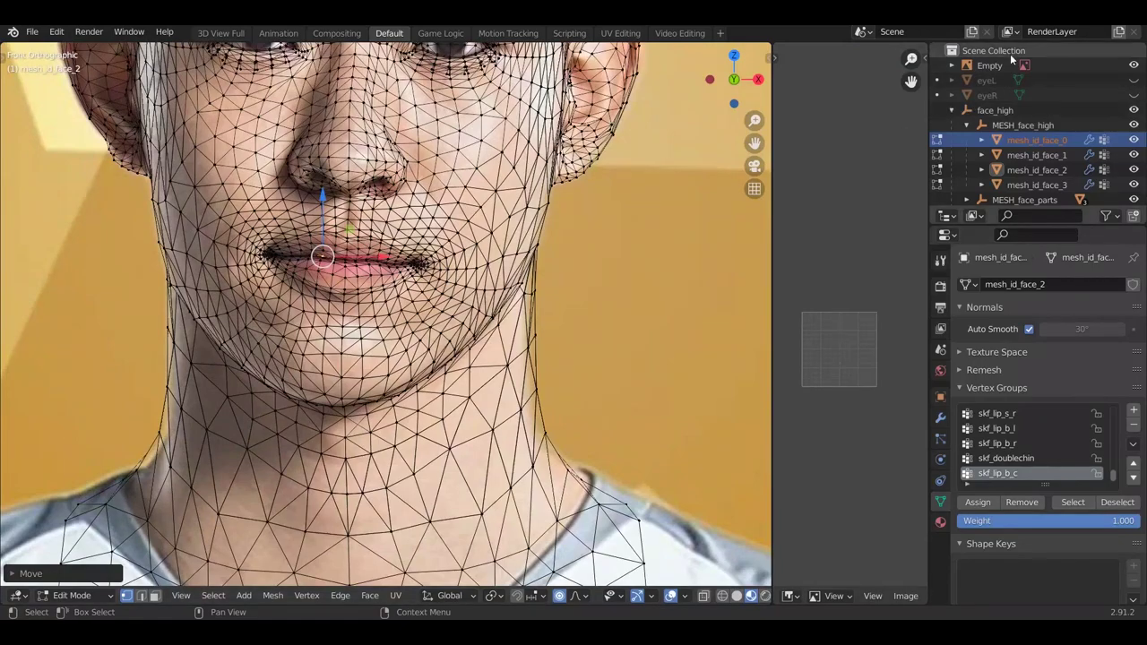
Compare the reshaped lips with the reference photo by varying its opacity, and return the meshes to Edit Mode
{"action": "left_click", "coordinate": [1007, 65]}
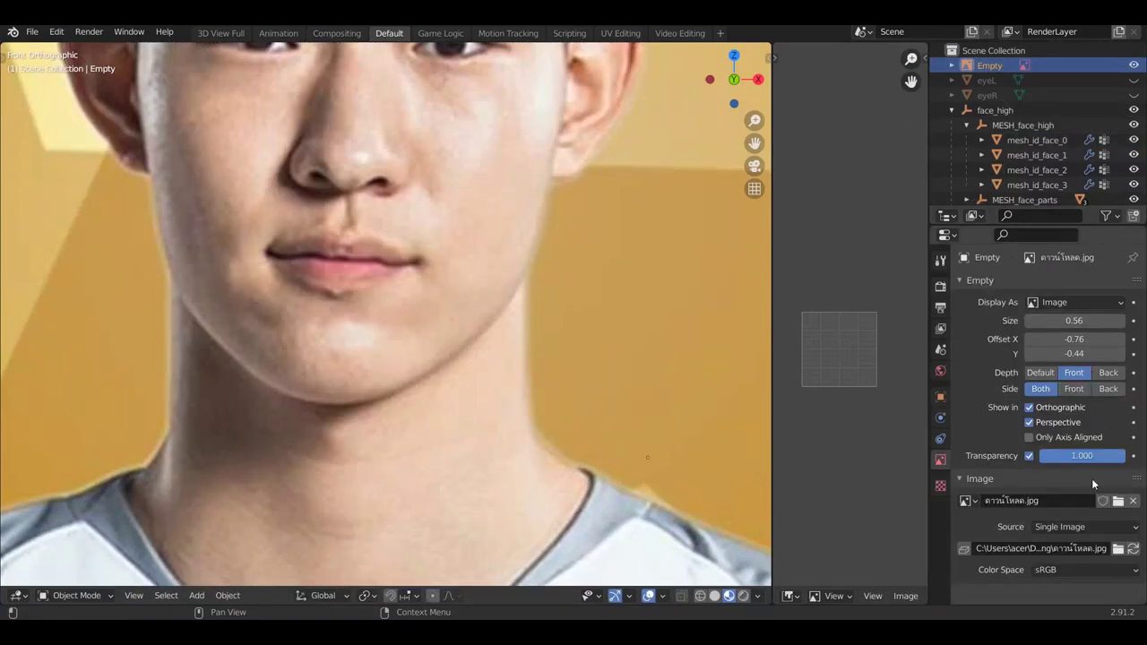
{"action": "left_click_drag", "start_coordinate": [1101, 457], "coordinate": [1137, 451]}
{"action": "left_click", "coordinate": [1036, 142]}
{"action": "key", "text": "Tab"}
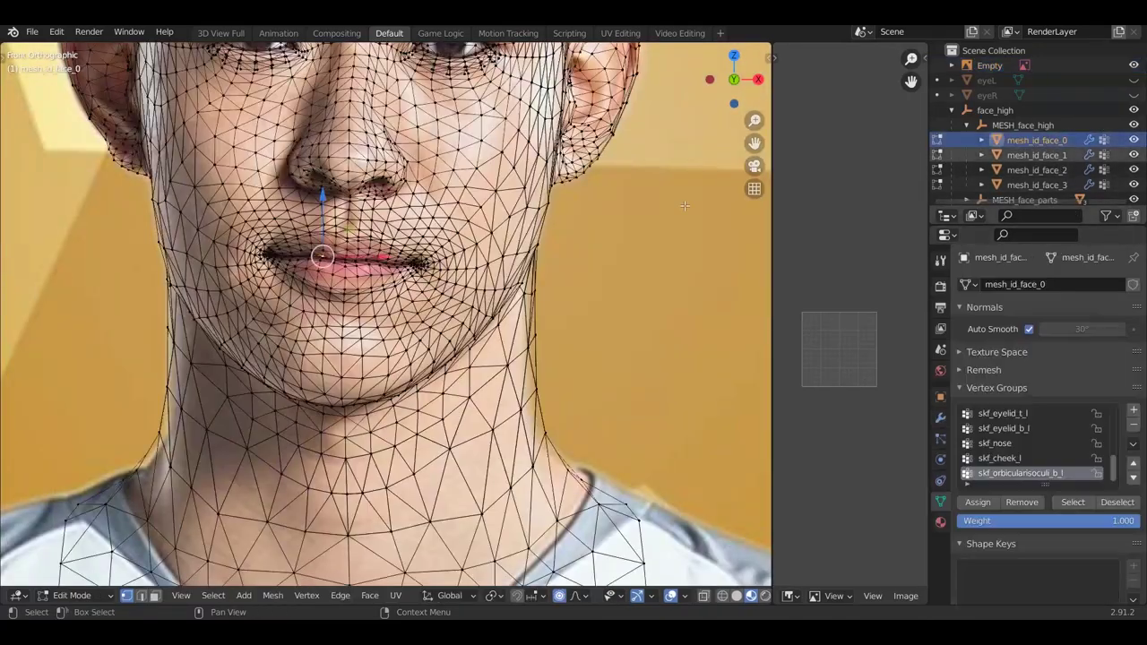
Move the outer nostril edge on the player's right inward by about 0.0005 along X with proportional size 0.01, and adjust its neighbouring vertices
{"action": "scroll", "coordinate": [296, 287], "scroll_direction": "up", "scroll_amount": 10}
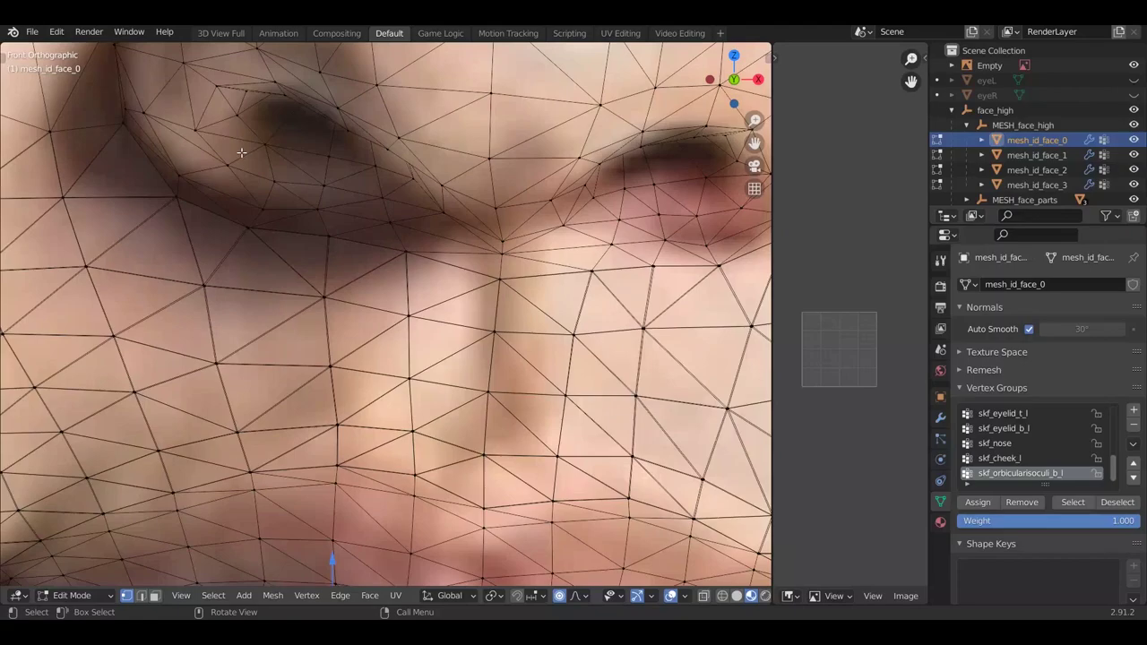
{"action": "left_click", "coordinate": [232, 115]}
{"action": "key", "text": "g"}
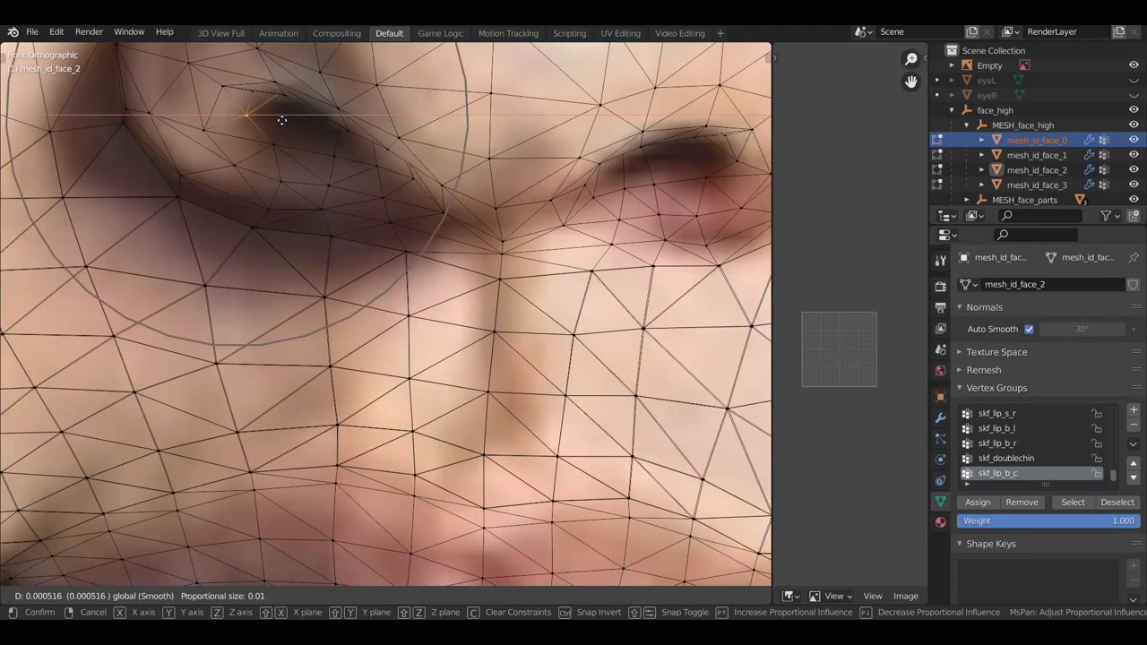
{"action": "left_click", "coordinate": [285, 124]}
{"action": "left_click", "coordinate": [210, 127]}
{"action": "left_click_drag", "start_coordinate": [251, 132], "coordinate": [256, 126]}
{"action": "left_click", "coordinate": [227, 85]}
{"action": "left_click_drag", "start_coordinate": [228, 61], "coordinate": [237, 79]}
Shift the inner lower edge of the nostril on the player's right by about -0.0004 along X with a proportional size of 0.01
{"action": "left_click", "coordinate": [368, 165]}
{"action": "key", "text": "g"}
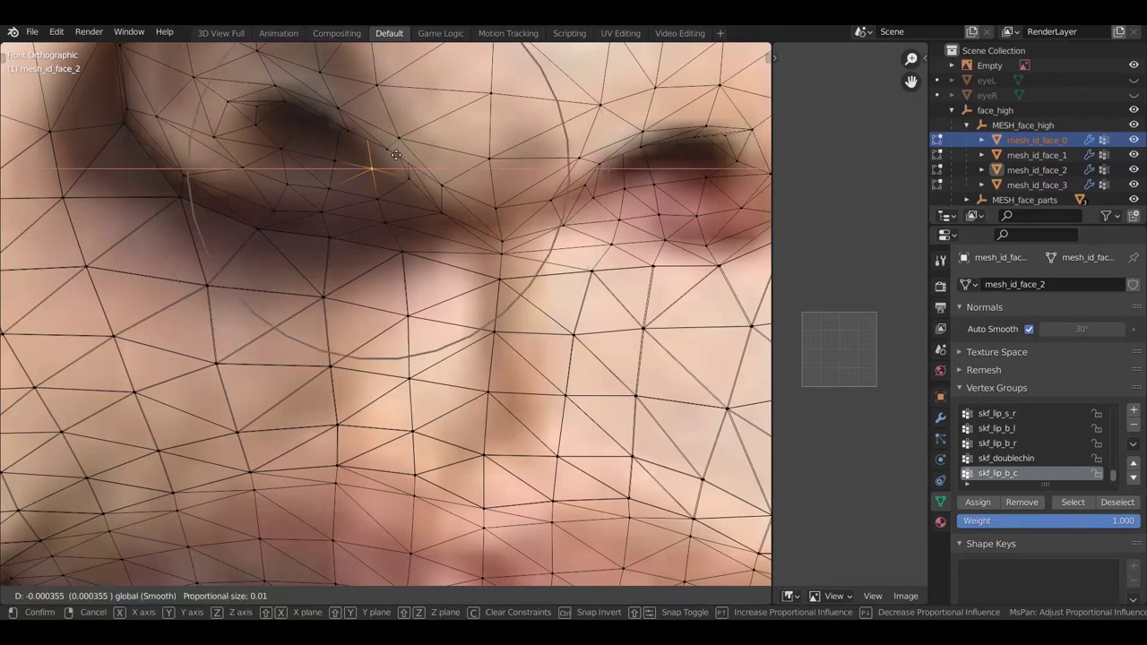
{"action": "left_click", "coordinate": [369, 131]}
{"action": "left_click_drag", "start_coordinate": [368, 128], "coordinate": [368, 122]}
{"action": "scroll", "coordinate": [395, 159], "scroll_direction": "down", "scroll_amount": 3}
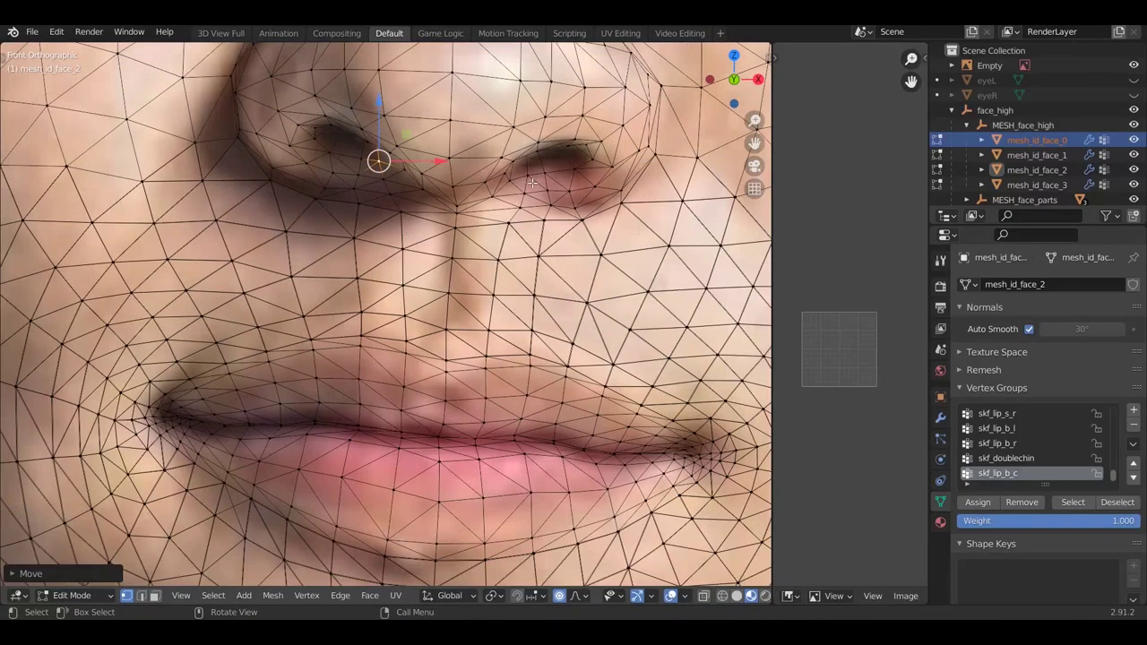
Shift the inner nostril corner on the player's left by about 0.0004 along X and slightly raise the adjoining lower rim
{"action": "scroll", "coordinate": [516, 145], "scroll_direction": "up", "scroll_amount": 3}
{"action": "left_click", "coordinate": [507, 140]}
{"action": "key", "text": "g"}
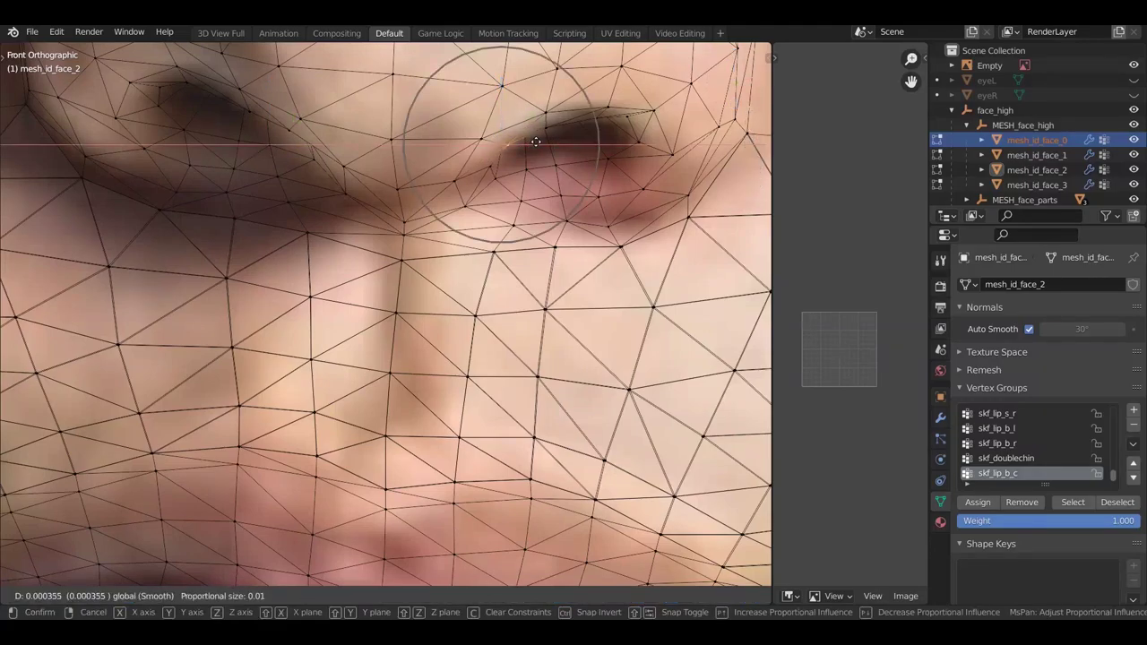
{"action": "left_click", "coordinate": [533, 149]}
{"action": "left_click", "coordinate": [496, 178]}
{"action": "key", "text": "b"}
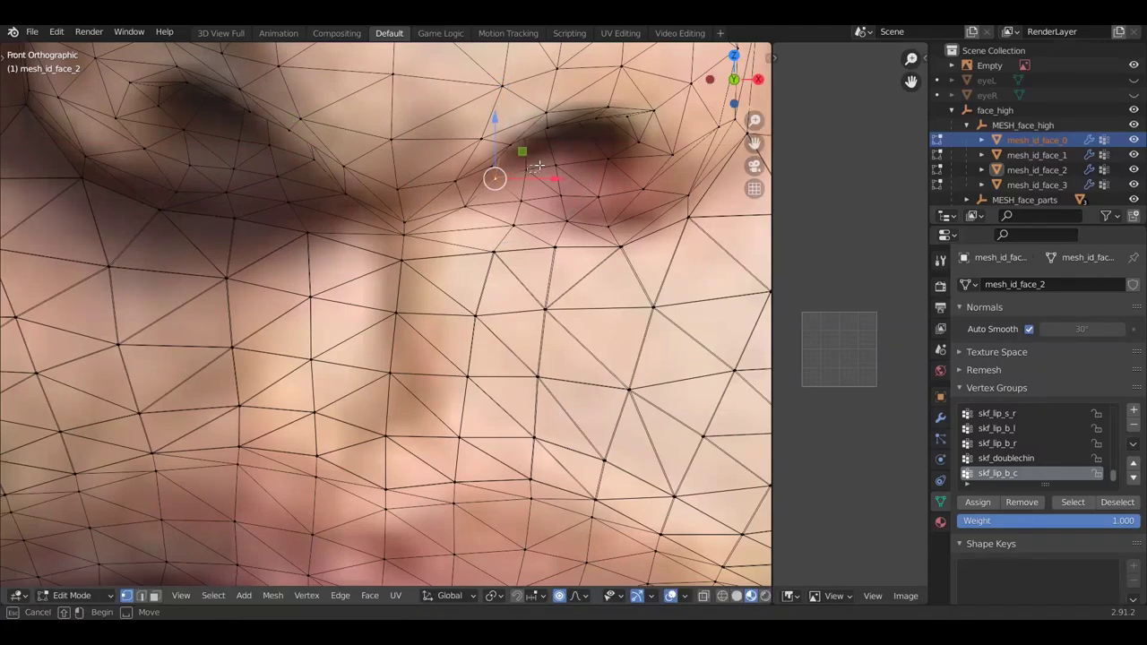
{"action": "left_click_drag", "start_coordinate": [548, 164], "coordinate": [558, 164]}
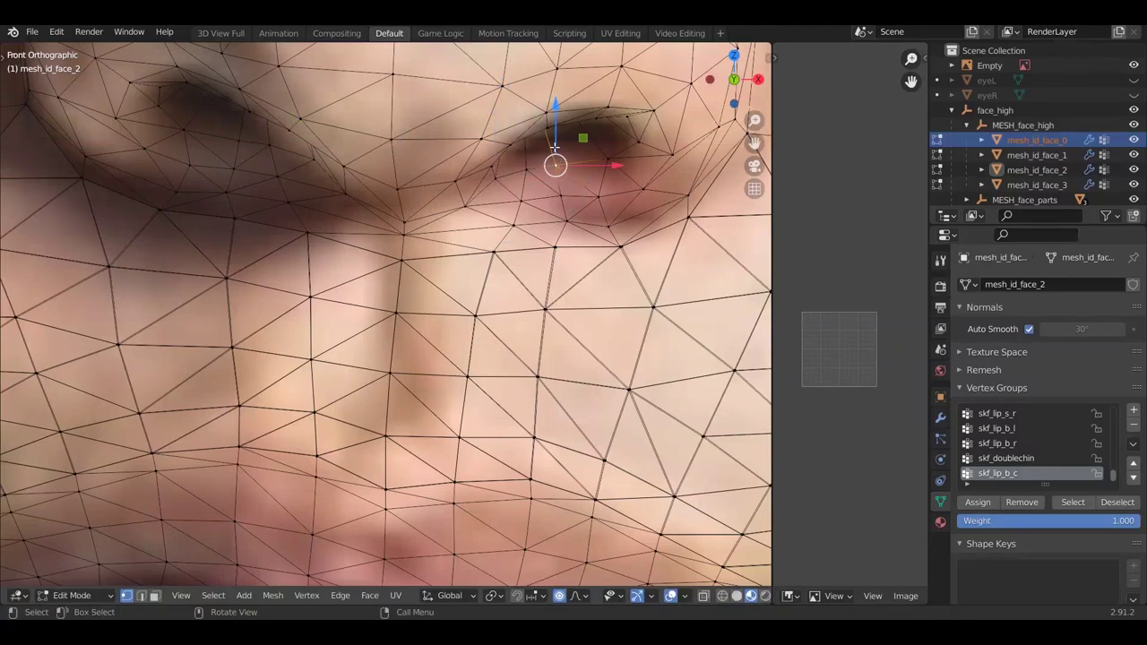
{"action": "key", "text": "g"}
{"action": "left_click", "coordinate": [566, 145]}
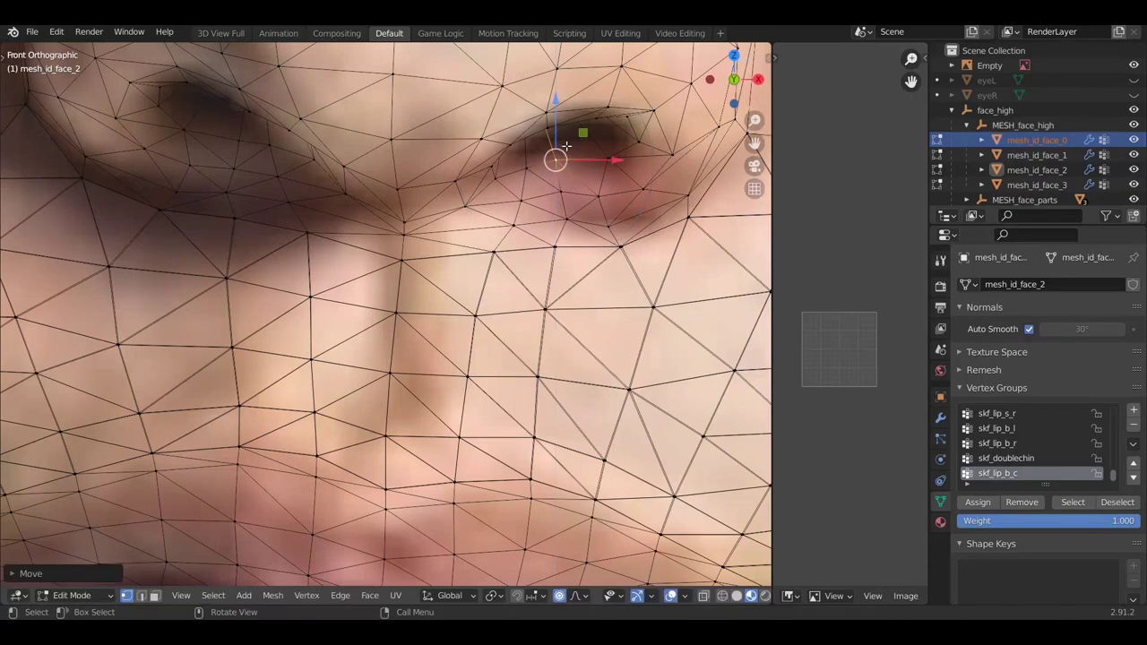
Lower the nostril's lower rim on the player's left by about 0.0004 along Z and refine its inner corner to match the photo
{"action": "left_click", "coordinate": [613, 147]}
{"action": "key", "text": "g"}
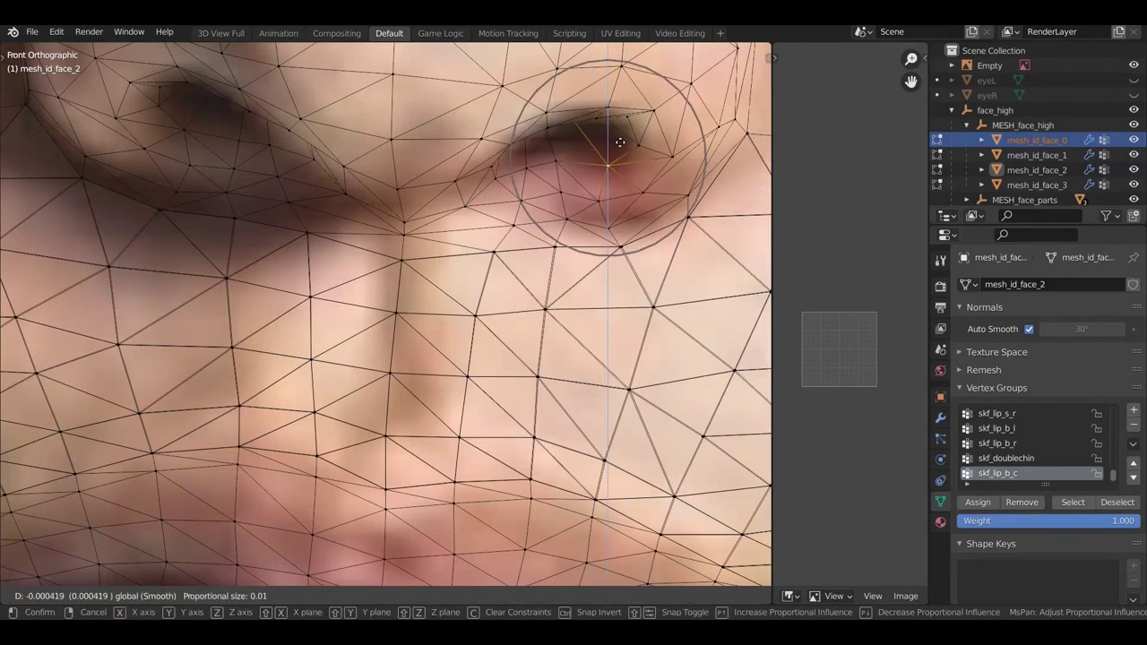
{"action": "left_click", "coordinate": [621, 144]}
{"action": "left_click", "coordinate": [523, 170]}
{"action": "left_click", "coordinate": [495, 177]}
{"action": "key", "text": "g"}
{"action": "left_click", "coordinate": [506, 156]}
{"action": "key", "text": "g"}
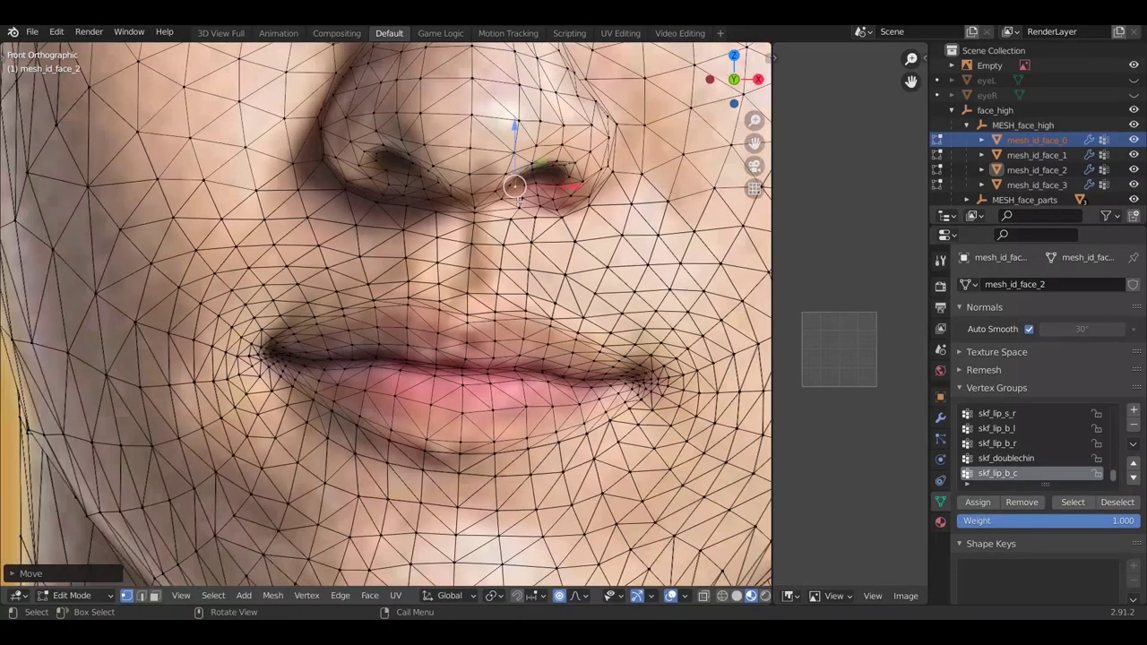
{"action": "scroll", "coordinate": [517, 201], "scroll_direction": "down", "scroll_amount": 5}
{"action": "scroll", "coordinate": [433, 218], "scroll_direction": "up", "scroll_amount": 5}
{"action": "left_click", "coordinate": [443, 215]}
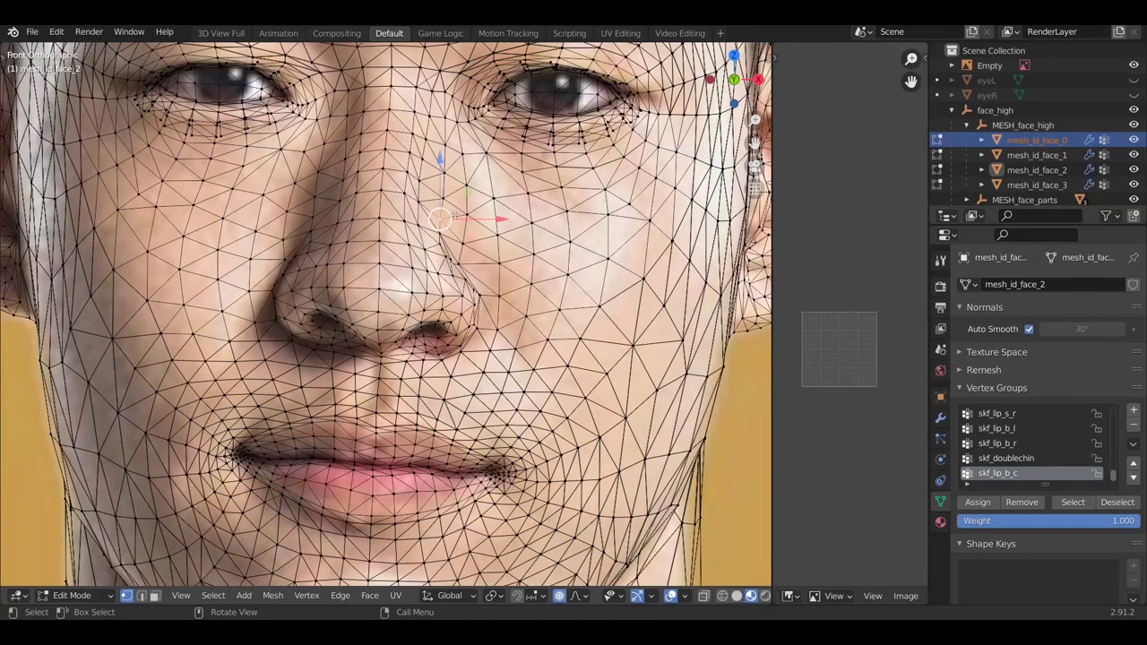
{"action": "key", "text": "g"}
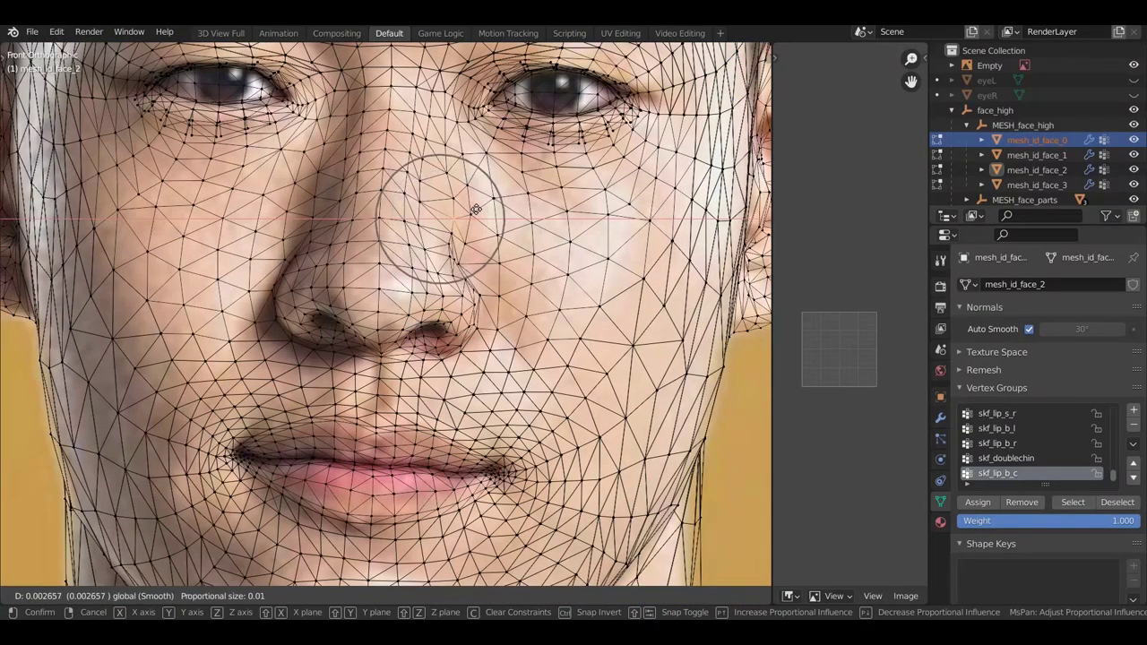
{"action": "left_click", "coordinate": [468, 229]}
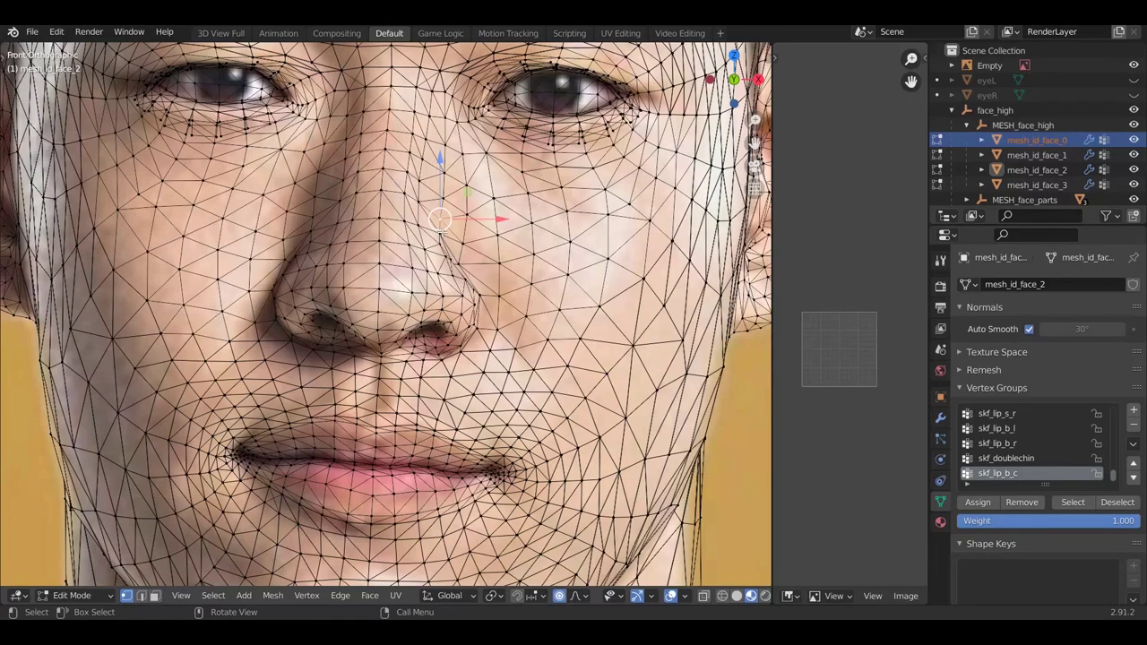
Nudge the side of the nose bridge on the player's left, and the opposite side, to follow the photo's nose outline
{"action": "key", "text": "g"}
{"action": "left_click", "coordinate": [475, 233]}
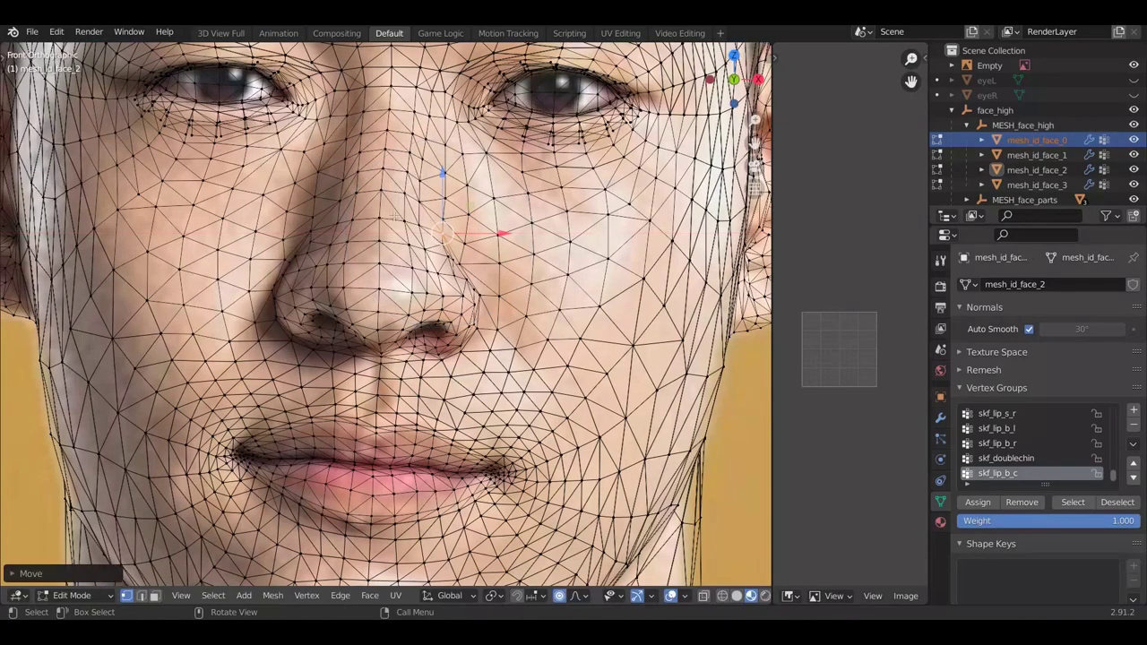
{"action": "left_click", "coordinate": [335, 202]}
{"action": "key", "text": "g"}
{"action": "left_click", "coordinate": [352, 193]}
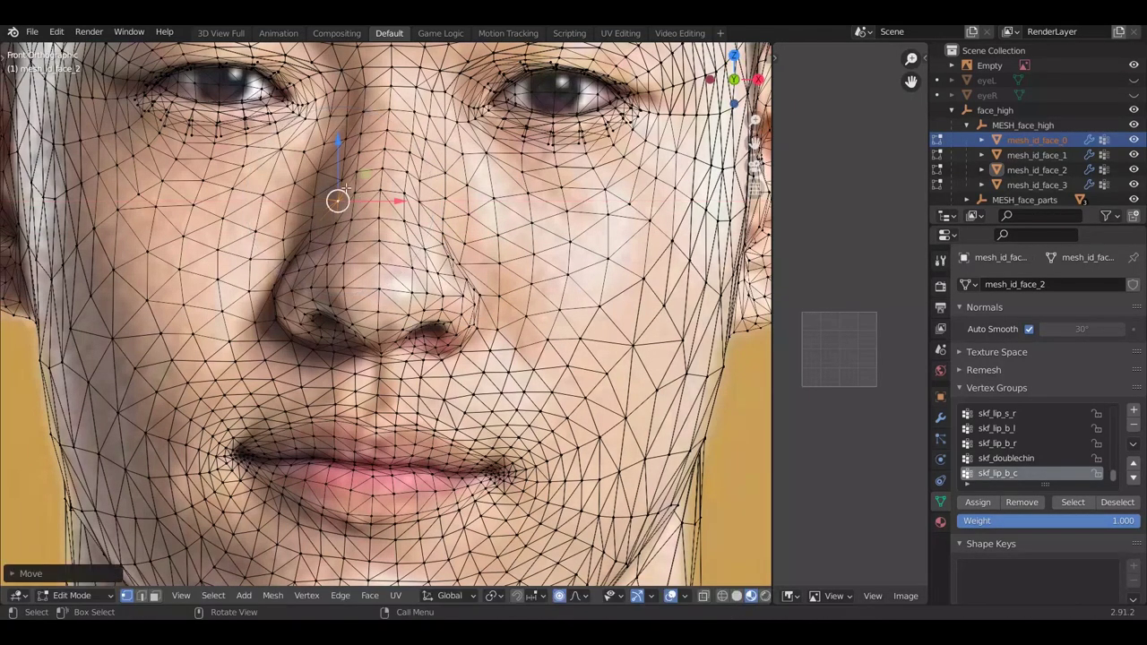
Compare the textured face with the reference photo by varying its opacity between 0.000 and 1.000, and return the meshes to Edit Mode
{"action": "scroll", "coordinate": [326, 165], "scroll_direction": "down", "scroll_amount": 6}
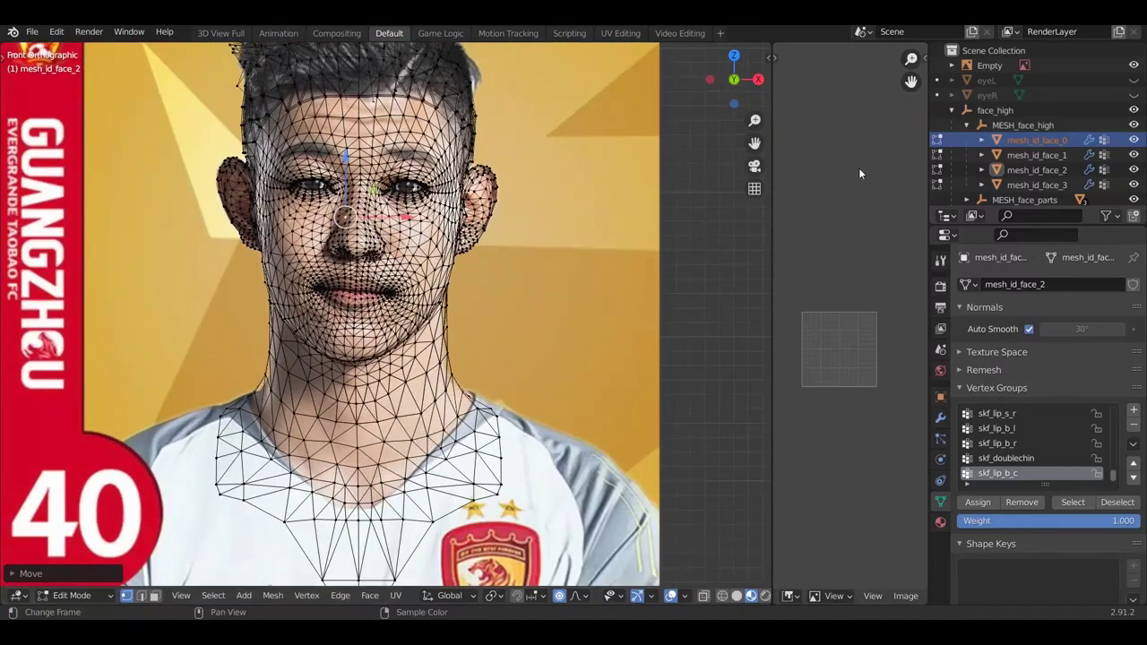
{"action": "left_click", "coordinate": [989, 66]}
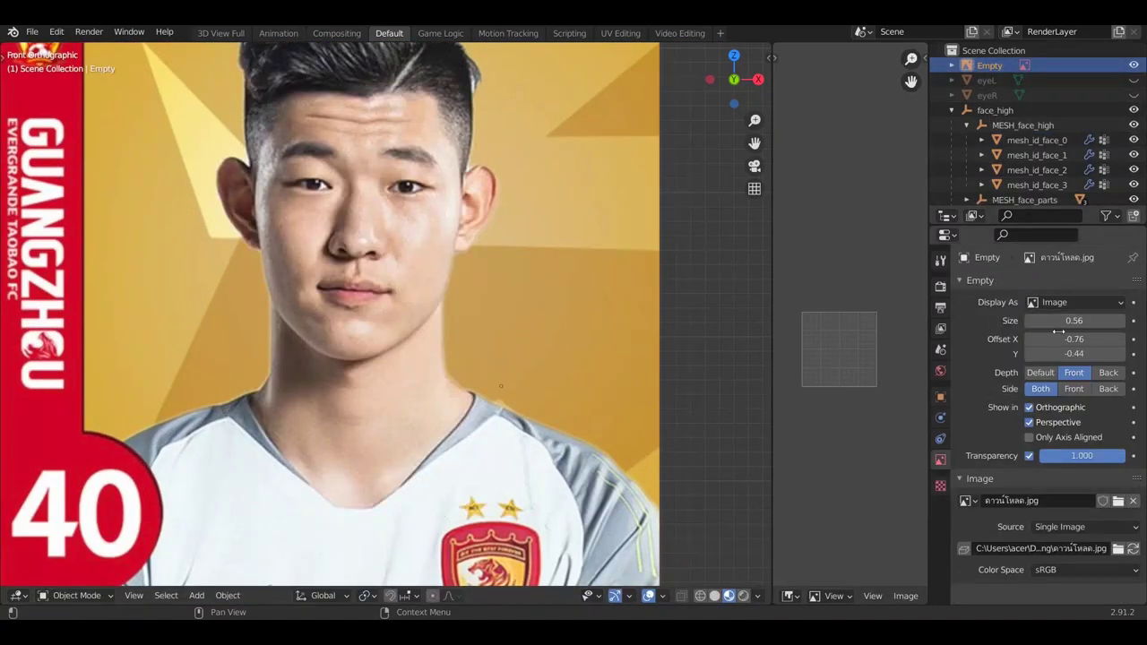
{"action": "left_click_drag", "start_coordinate": [1059, 459], "coordinate": [1084, 434]}
{"action": "left_click_drag", "start_coordinate": [993, 432], "coordinate": [1055, 422]}
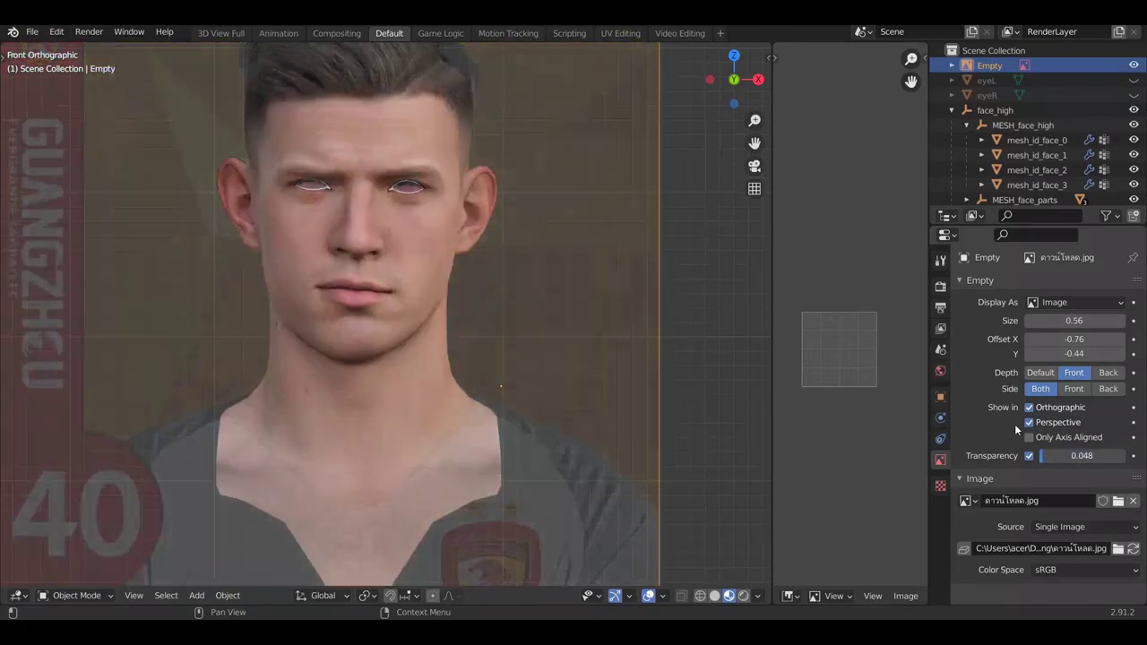
{"action": "left_click_drag", "start_coordinate": [1018, 431], "coordinate": [1054, 425]}
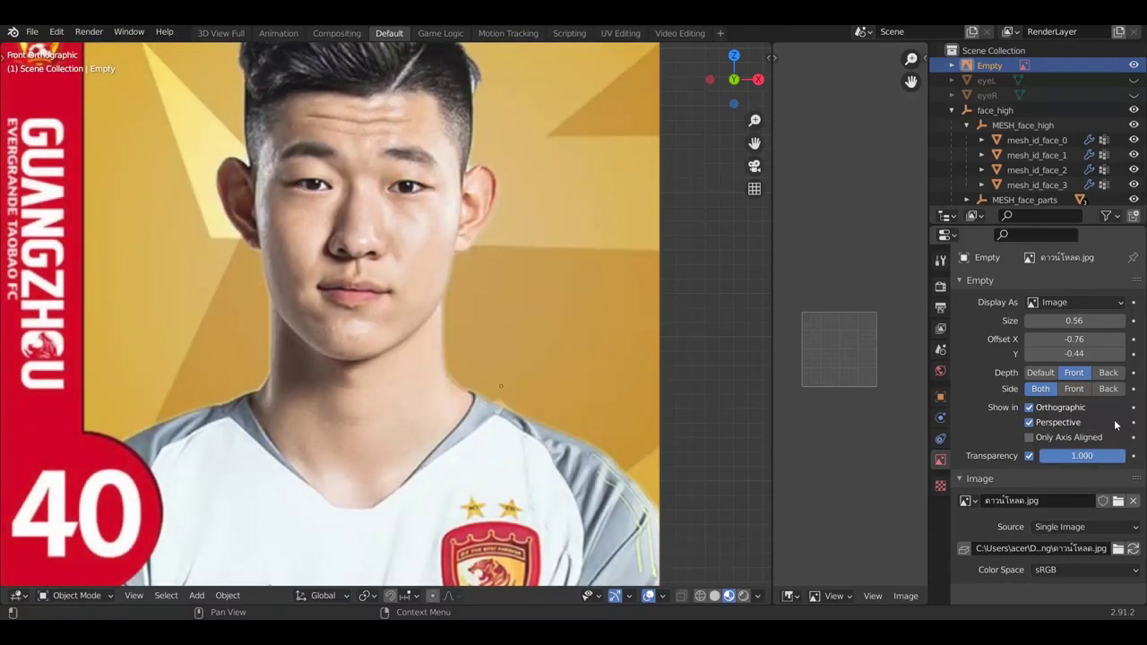
{"action": "left_click", "coordinate": [1050, 142]}
{"action": "key", "text": "Tab"}
Adjust the upper eyelid edge toward the inner side of the eye on the player's left to follow the photo
{"action": "scroll", "coordinate": [391, 185], "scroll_direction": "up", "scroll_amount": 3}
{"action": "scroll", "coordinate": [391, 186], "scroll_direction": "up", "scroll_amount": 8}
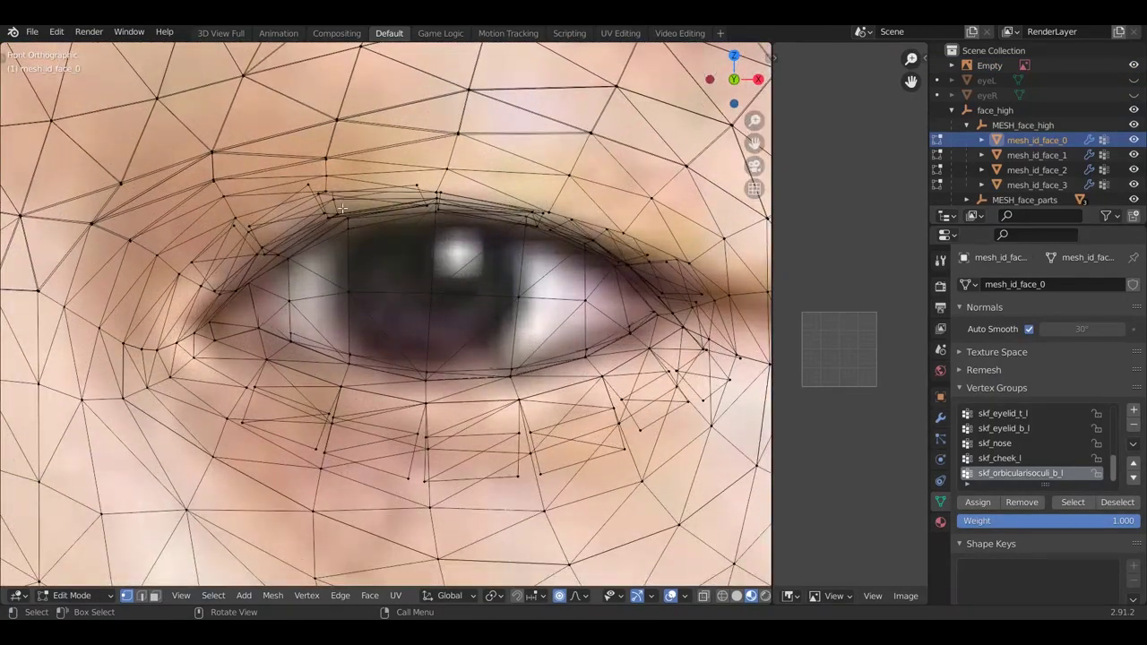
{"action": "left_click", "coordinate": [342, 207]}
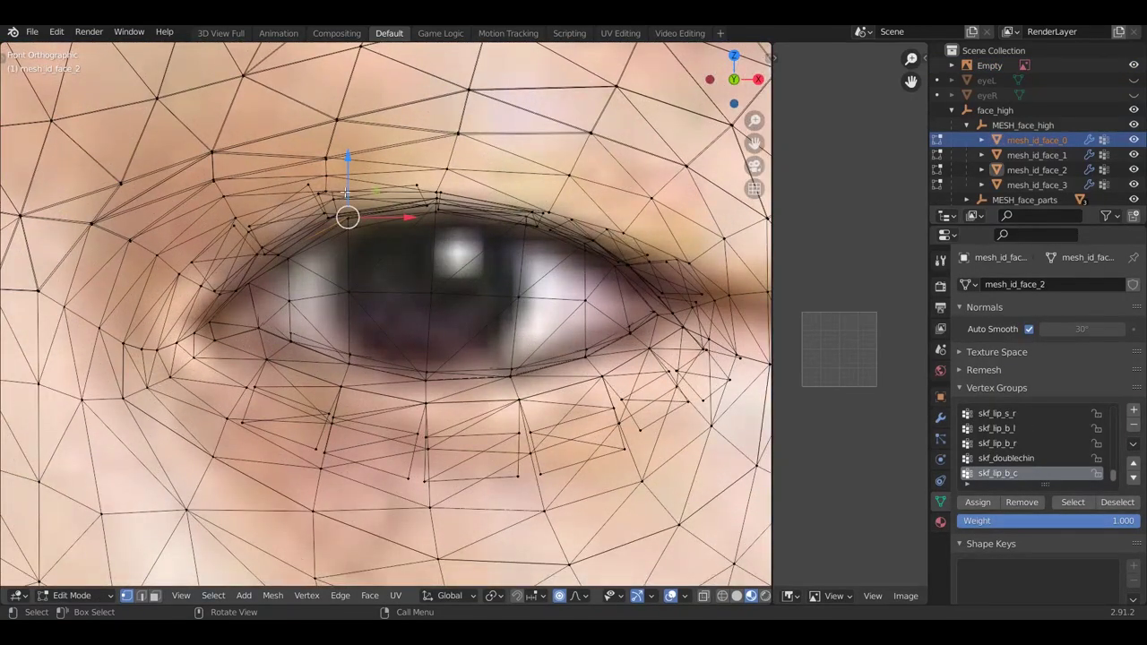
{"action": "left_click_drag", "start_coordinate": [348, 183], "coordinate": [357, 191]}
{"action": "scroll", "coordinate": [350, 224], "scroll_direction": "down", "scroll_amount": 6}
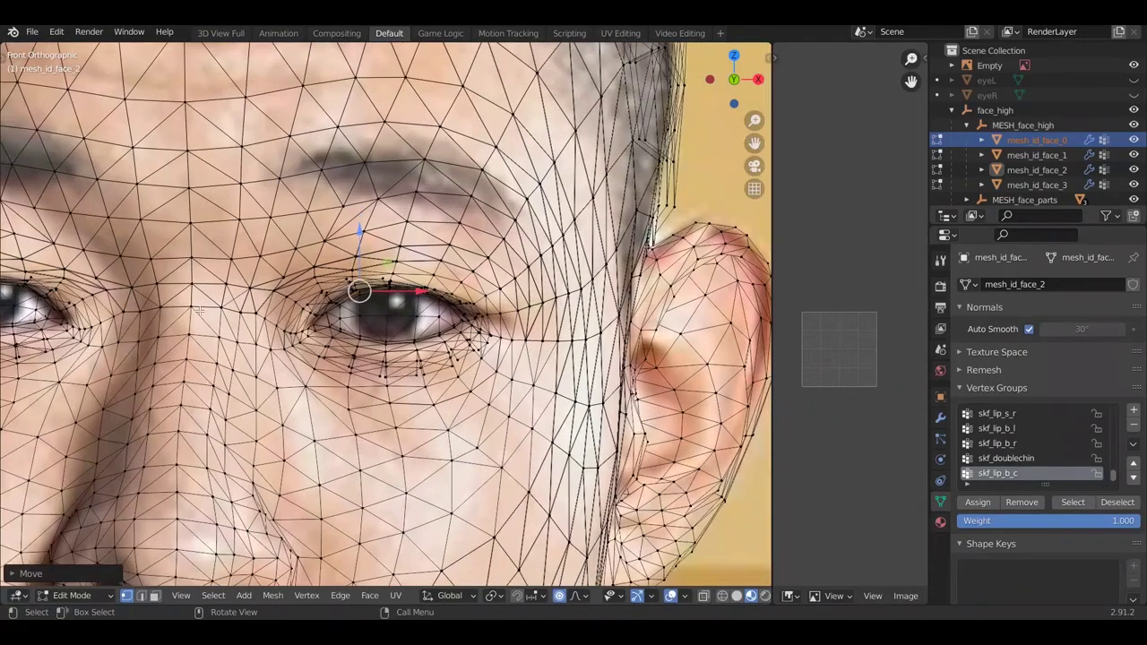
Adjust the vertices between the inner eye corner and the nose bridge on the player's right to follow the photo
{"action": "scroll", "coordinate": [279, 237], "scroll_direction": "down", "scroll_amount": 3}
{"action": "scroll", "coordinate": [190, 263], "scroll_direction": "up", "scroll_amount": 8}
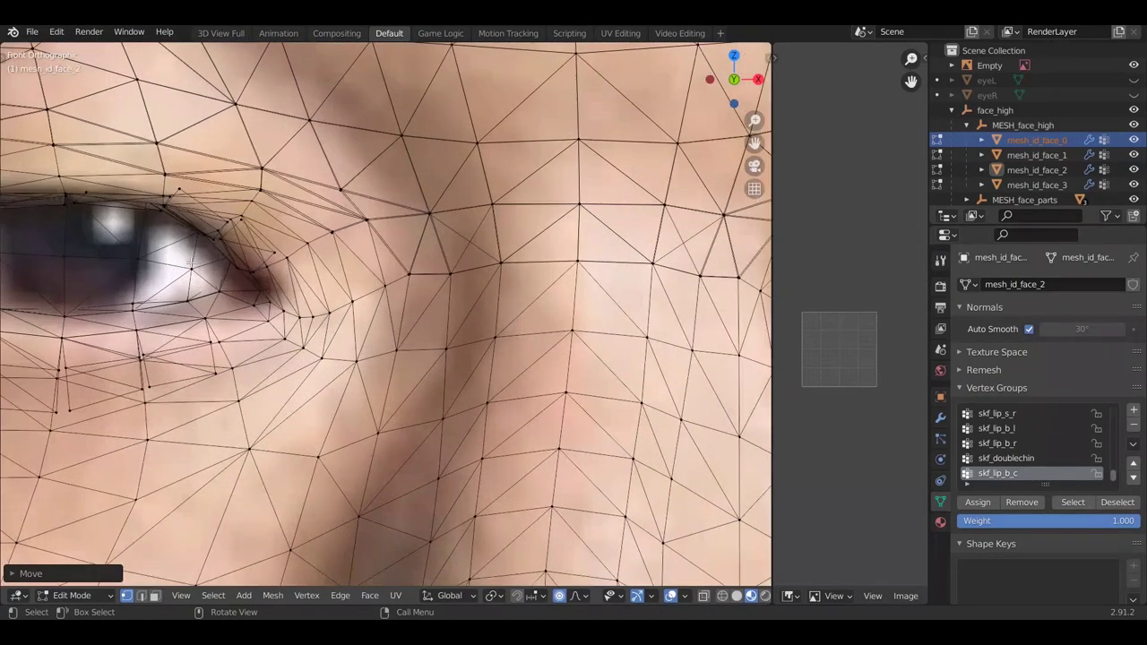
{"action": "left_click", "coordinate": [312, 239]}
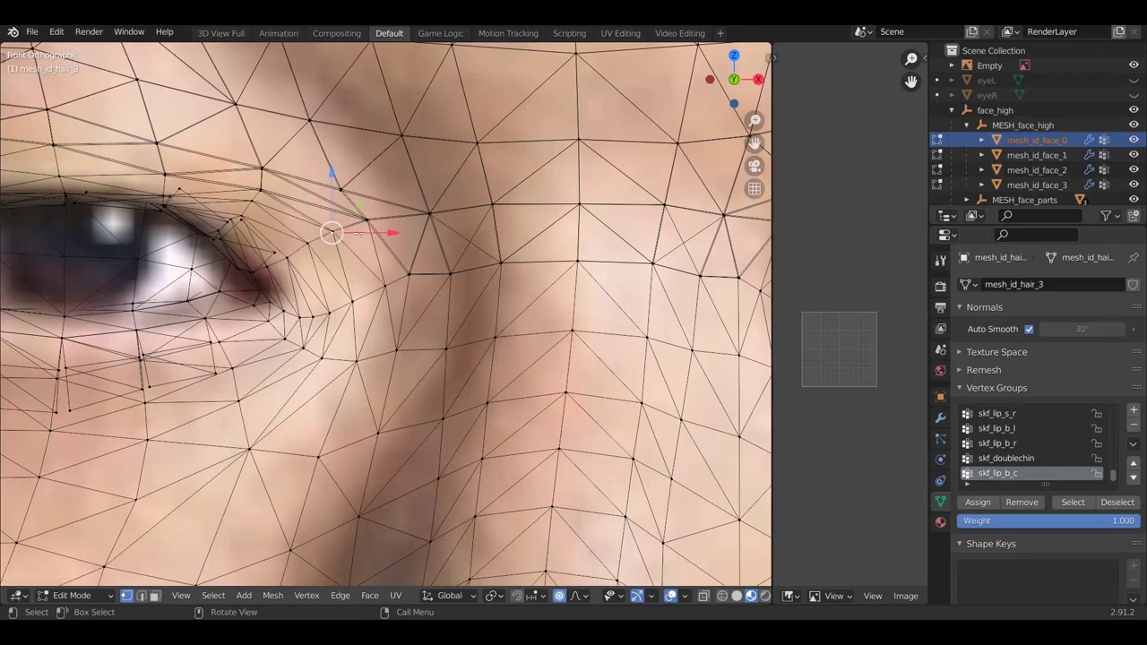
{"action": "mouse_move", "coordinate": [357, 233]}
{"action": "left_mouse_down"}
{"action": "mouse_move", "coordinate": [331, 226]}
{"action": "mouse_move", "coordinate": [346, 226]}
{"action": "left_mouse_up"}
{"action": "scroll", "coordinate": [345, 232], "scroll_direction": "up", "scroll_amount": 7}
{"action": "scroll", "coordinate": [330, 226], "scroll_direction": "down", "scroll_amount": 5}
Adjust the lower eyelid edge near the inner corner of the eye on the player's right to follow the photo
{"action": "left_click_drag", "start_coordinate": [271, 287], "coordinate": [223, 271]}
{"action": "left_click", "coordinate": [218, 278]}
{"action": "scroll", "coordinate": [221, 270], "scroll_direction": "up", "scroll_amount": 5}
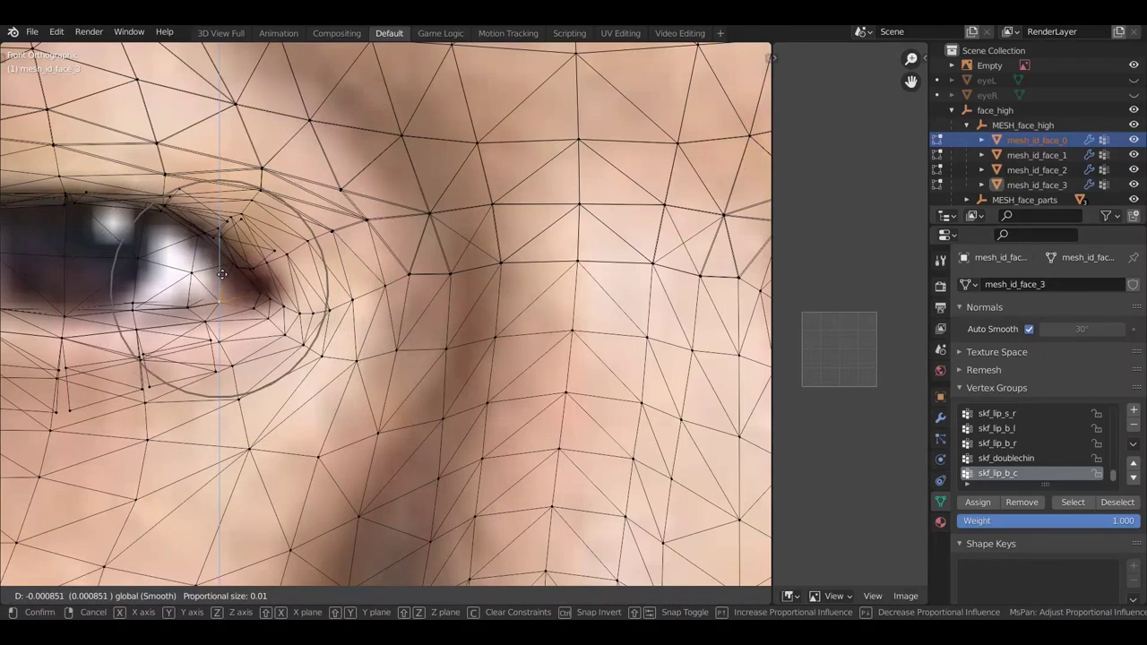
{"action": "left_click", "coordinate": [204, 251]}
{"action": "scroll", "coordinate": [231, 282], "scroll_direction": "down", "scroll_amount": 5}
{"action": "scroll", "coordinate": [124, 258], "scroll_direction": "up", "scroll_amount": 7}
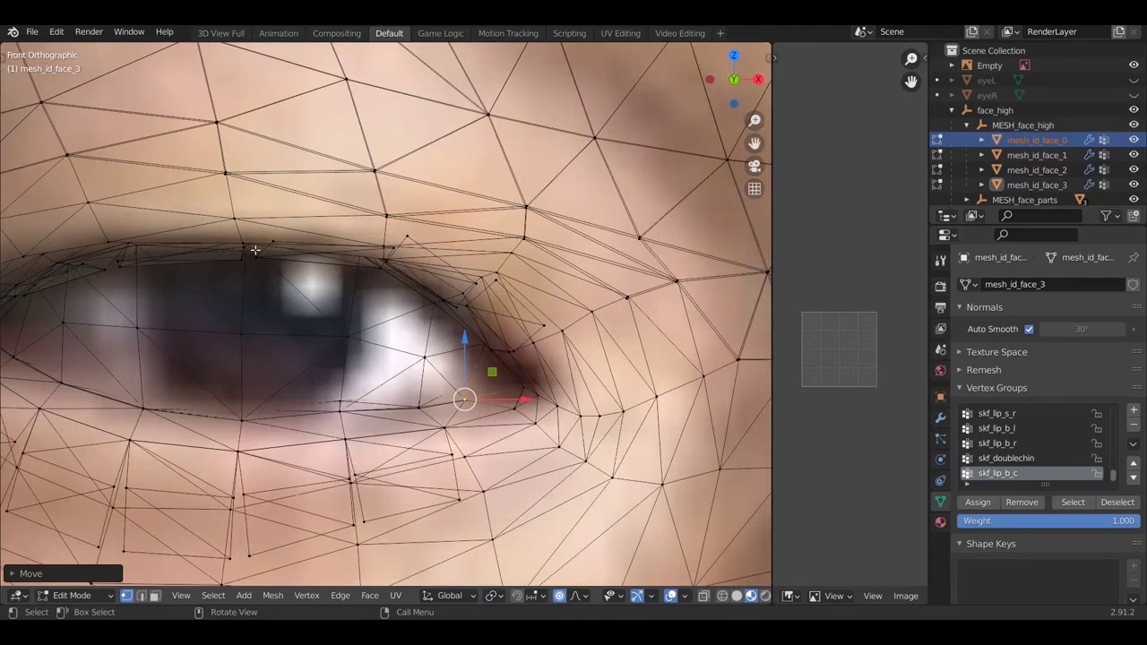
{"action": "scroll", "coordinate": [256, 250], "scroll_direction": "down", "scroll_amount": 7}
{"action": "scroll", "coordinate": [237, 219], "scroll_direction": "up", "scroll_amount": 2}
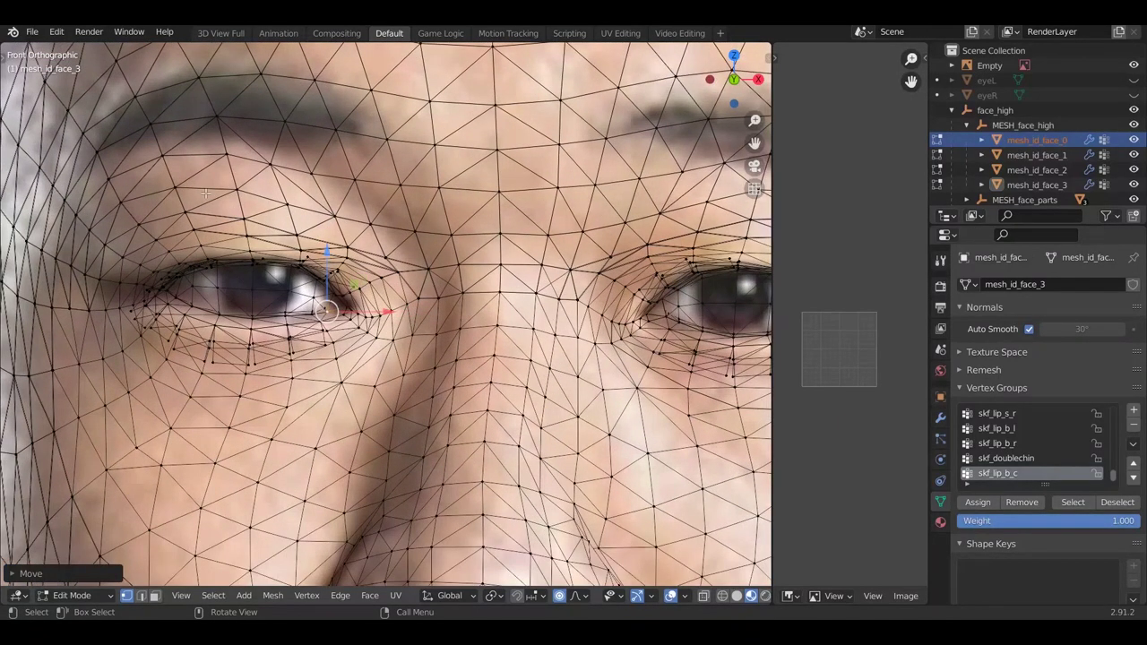
{"action": "left_click", "coordinate": [225, 150]}
{"action": "key", "text": "g"}
{"action": "key", "text": "Escape"}
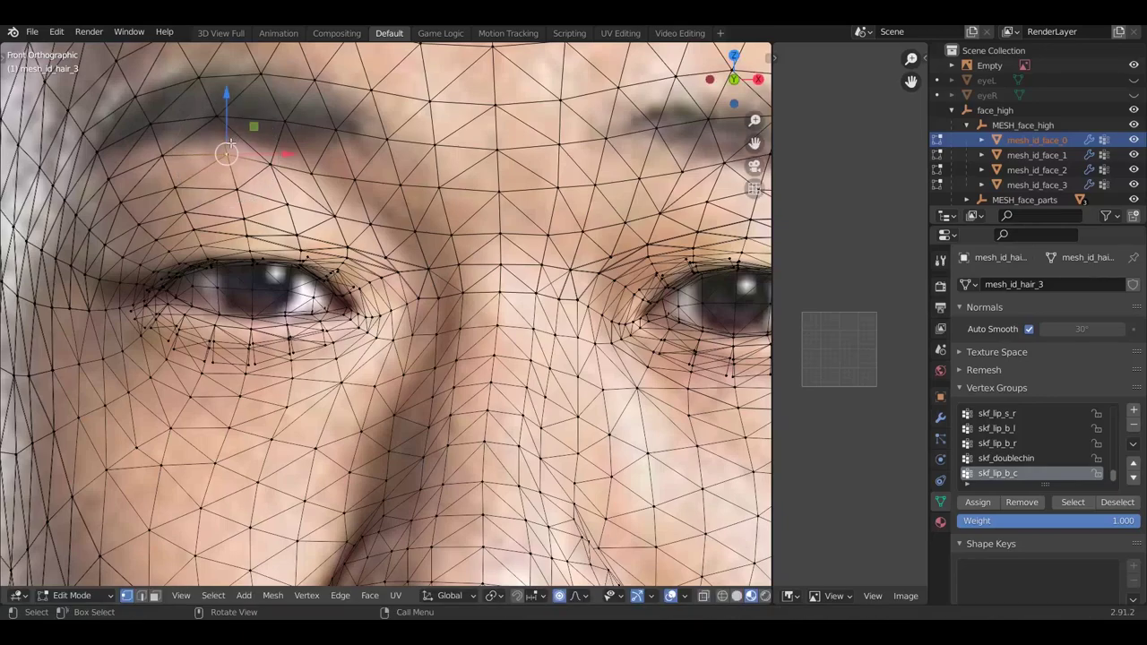
Compare the textured face with the photo by fading the photo's opacity to 0.000 and back to 1.000, and return the meshes to Edit Mode
{"action": "scroll", "coordinate": [231, 143], "scroll_direction": "down", "scroll_amount": 7}
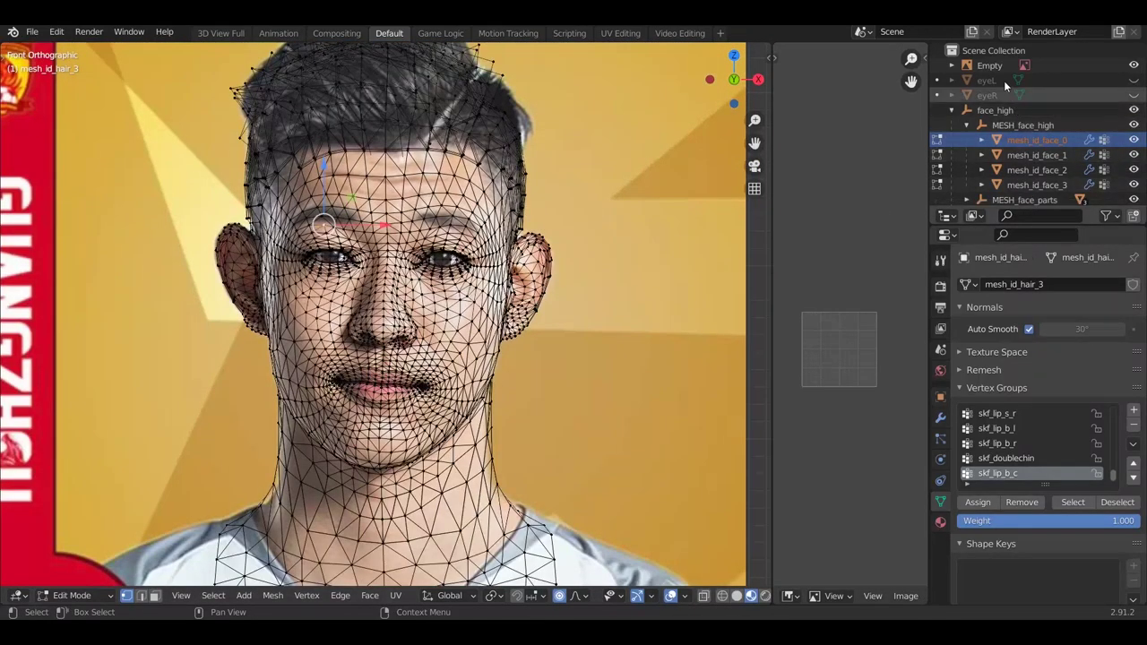
{"action": "left_click", "coordinate": [990, 66]}
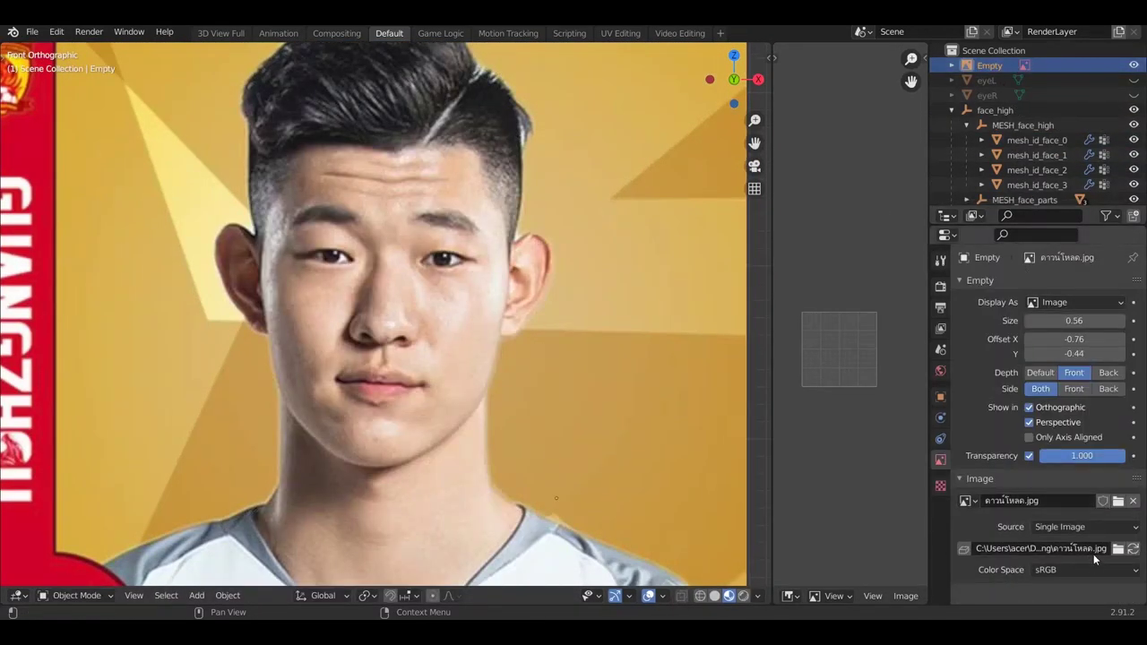
{"action": "left_click_drag", "start_coordinate": [1096, 458], "coordinate": [968, 450]}
{"action": "left_click_drag", "start_coordinate": [1072, 446], "coordinate": [974, 446]}
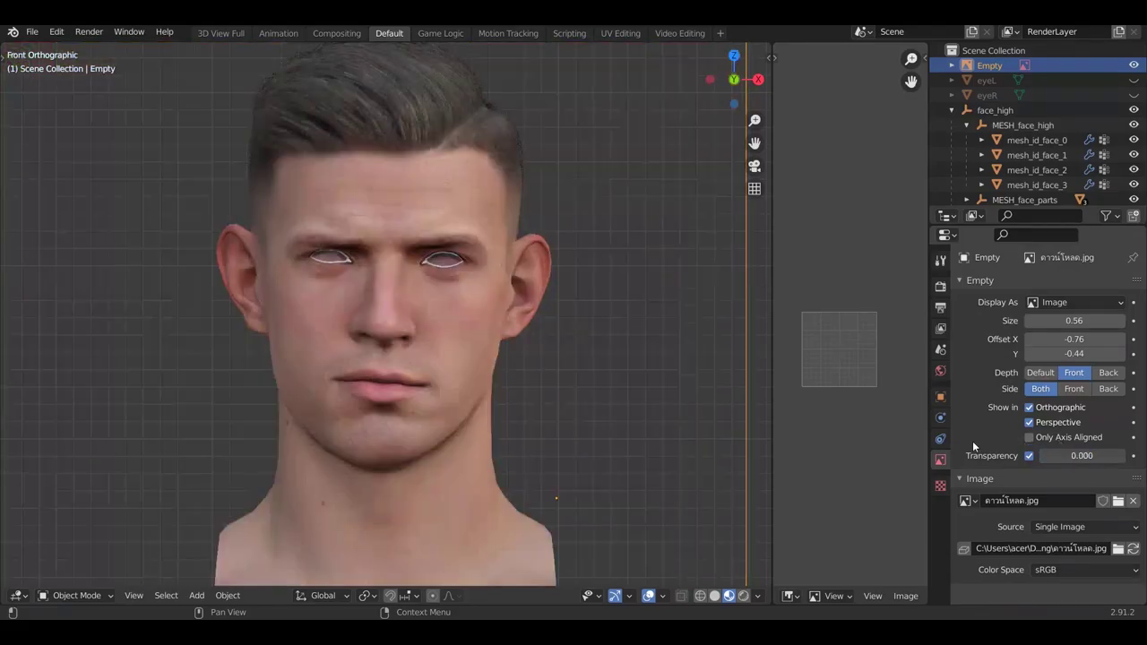
{"action": "left_click_drag", "start_coordinate": [1050, 439], "coordinate": [1119, 432]}
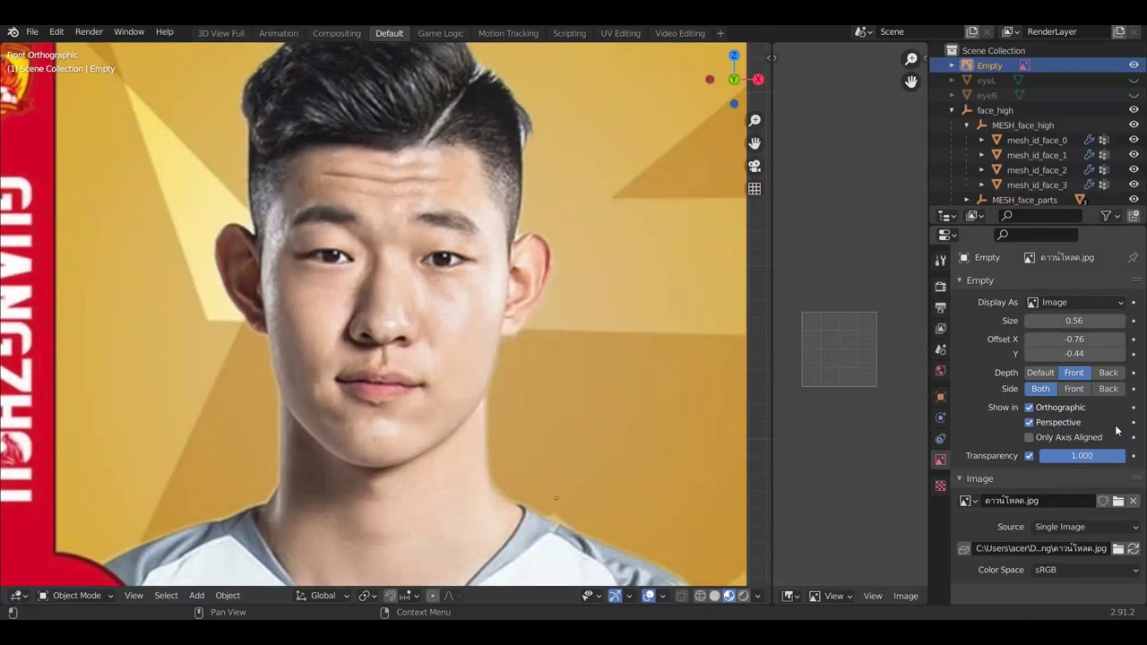
{"action": "left_click", "coordinate": [1037, 140]}
{"action": "key", "text": "Tab"}
{"action": "scroll", "coordinate": [527, 355], "scroll_direction": "up", "scroll_amount": 5}
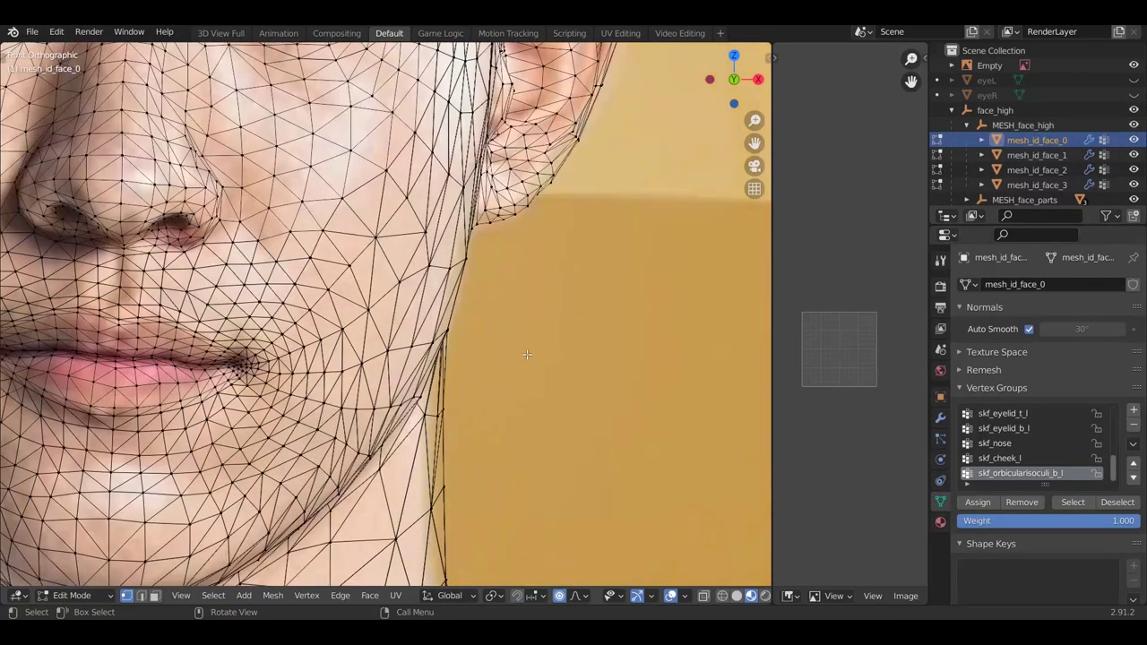
{"action": "left_click", "coordinate": [447, 330]}
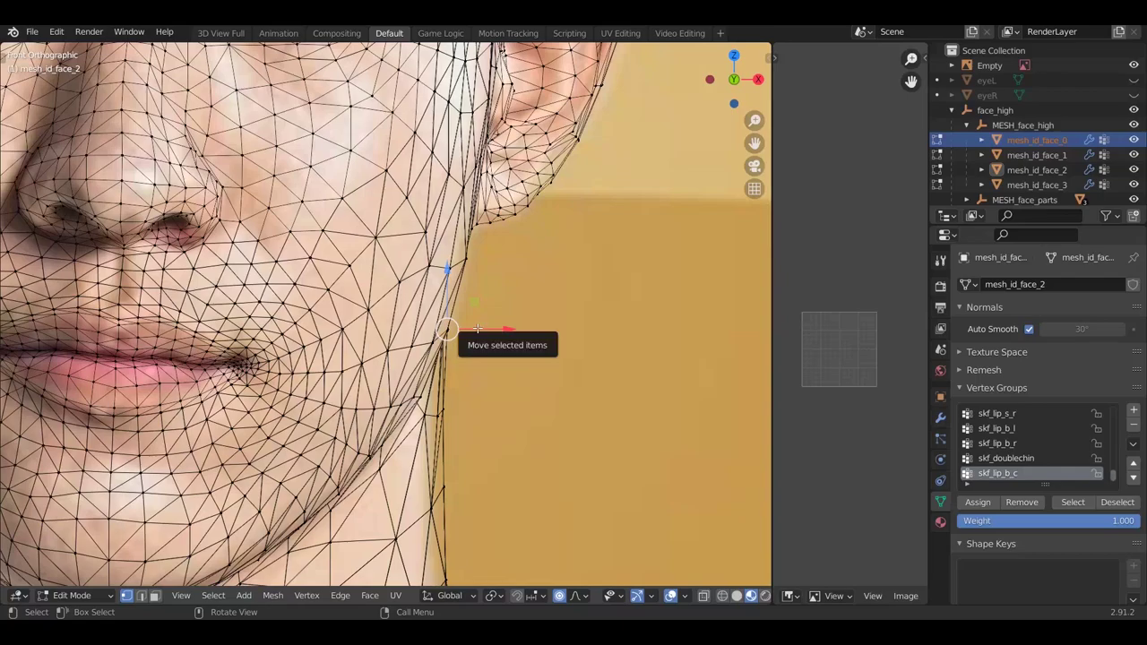
{"action": "key", "text": "g"}
{"action": "scroll", "coordinate": [486, 328], "scroll_direction": "down", "scroll_amount": 17}
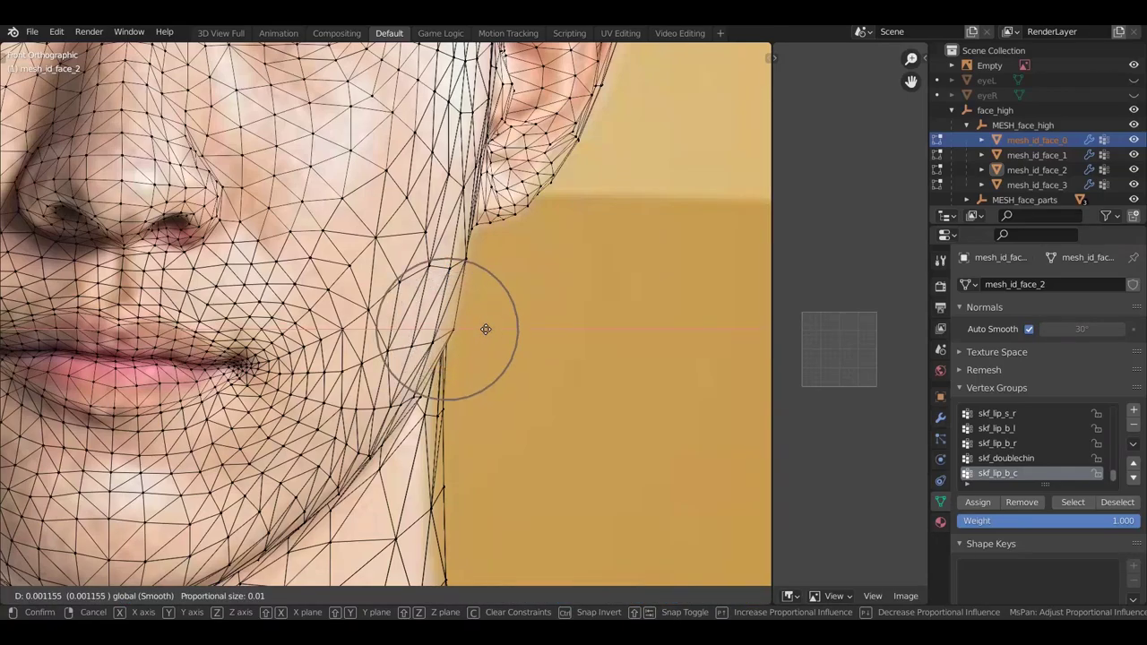
{"action": "right_click", "coordinate": [485, 330]}
Adjust the cheek and jaw vertices below the ear on the player's left to follow the photo's jaw outline
{"action": "left_click", "coordinate": [429, 264]}
{"action": "key", "text": "g"}
{"action": "left_click", "coordinate": [436, 320]}
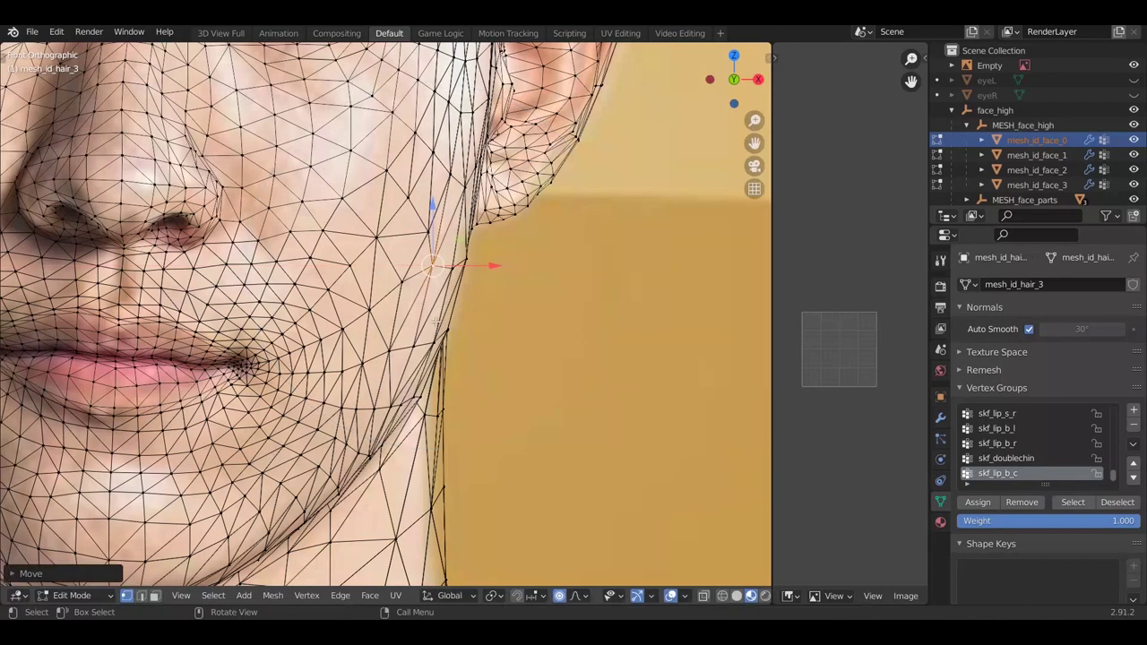
{"action": "left_click", "coordinate": [389, 406]}
{"action": "key", "text": "g"}
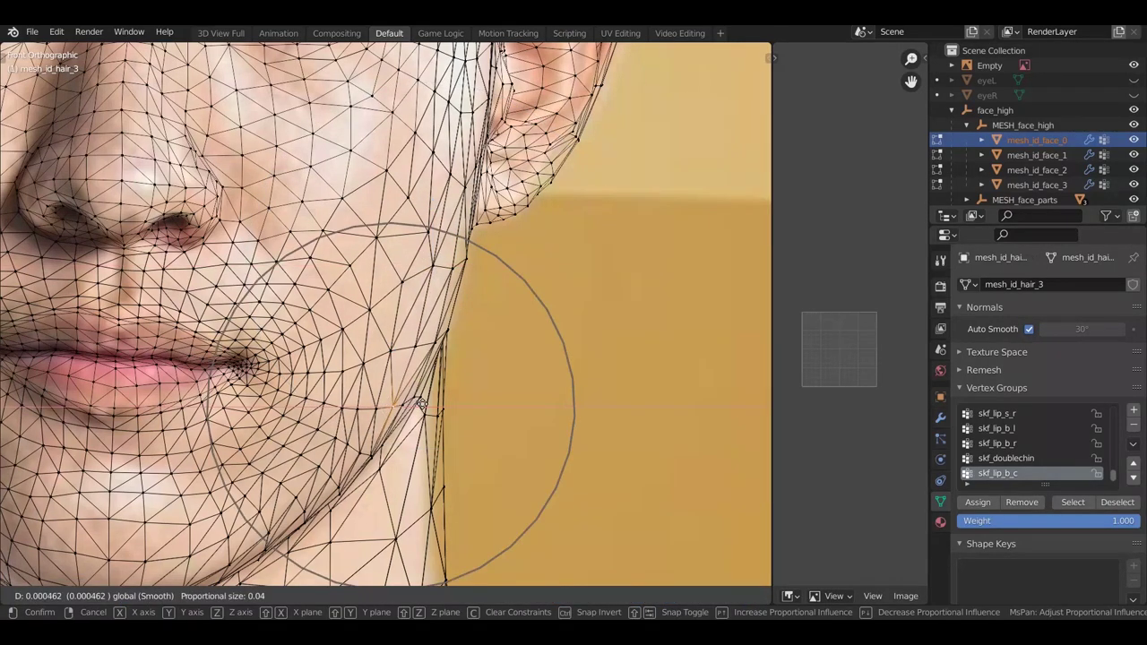
{"action": "left_click", "coordinate": [338, 445]}
Refine the lower cheek vertices between the mouth corner and jaw edge on the player's left
{"action": "left_click", "coordinate": [327, 473]}
{"action": "left_click_drag", "start_coordinate": [332, 448], "coordinate": [336, 452]}
{"action": "left_click", "coordinate": [333, 395]}
{"action": "left_click_drag", "start_coordinate": [324, 358], "coordinate": [346, 363]}
Lower the reference photo's opacity to 0.007 and examine the textured head's overall shape
{"action": "scroll", "coordinate": [370, 311], "scroll_direction": "down", "scroll_amount": 3}
{"action": "scroll", "coordinate": [369, 311], "scroll_direction": "down", "scroll_amount": 5}
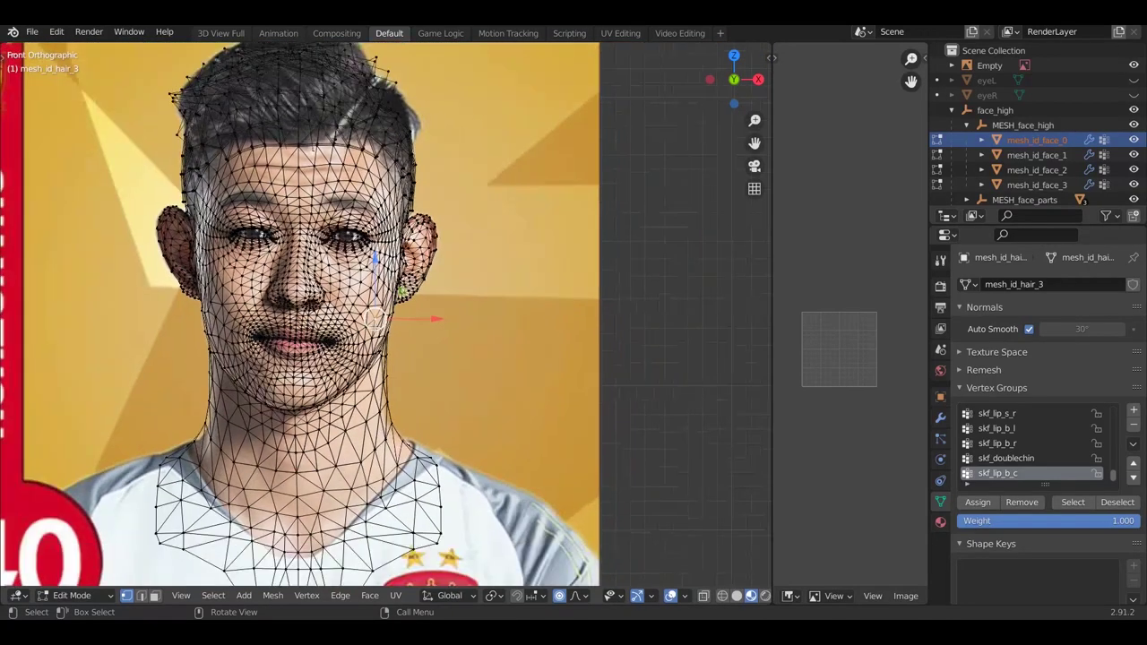
{"action": "left_click", "coordinate": [990, 65]}
{"action": "left_click_drag", "start_coordinate": [1124, 458], "coordinate": [1024, 435]}
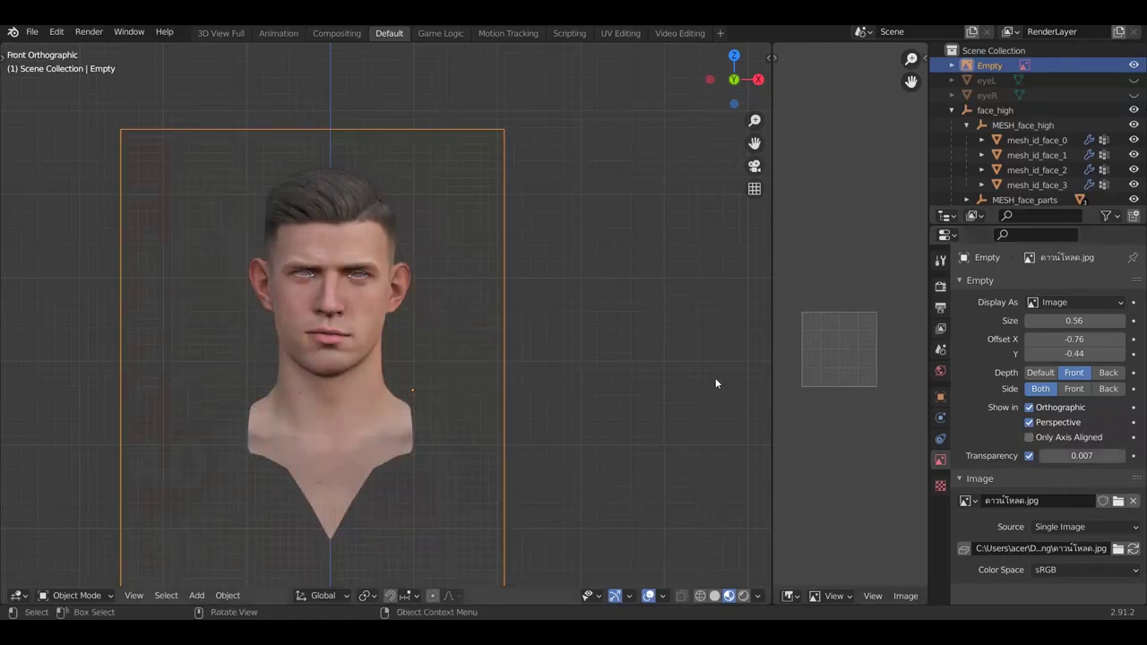
{"action": "scroll", "coordinate": [408, 168], "scroll_direction": "up", "scroll_amount": 3}
{"action": "scroll", "coordinate": [410, 244], "scroll_direction": "down", "scroll_amount": 4}
{"action": "middle_click_drag", "start_coordinate": [360, 382], "coordinate": [388, 328], "text": "shift"}
{"action": "scroll", "coordinate": [387, 330], "scroll_direction": "up", "scroll_amount": 3}
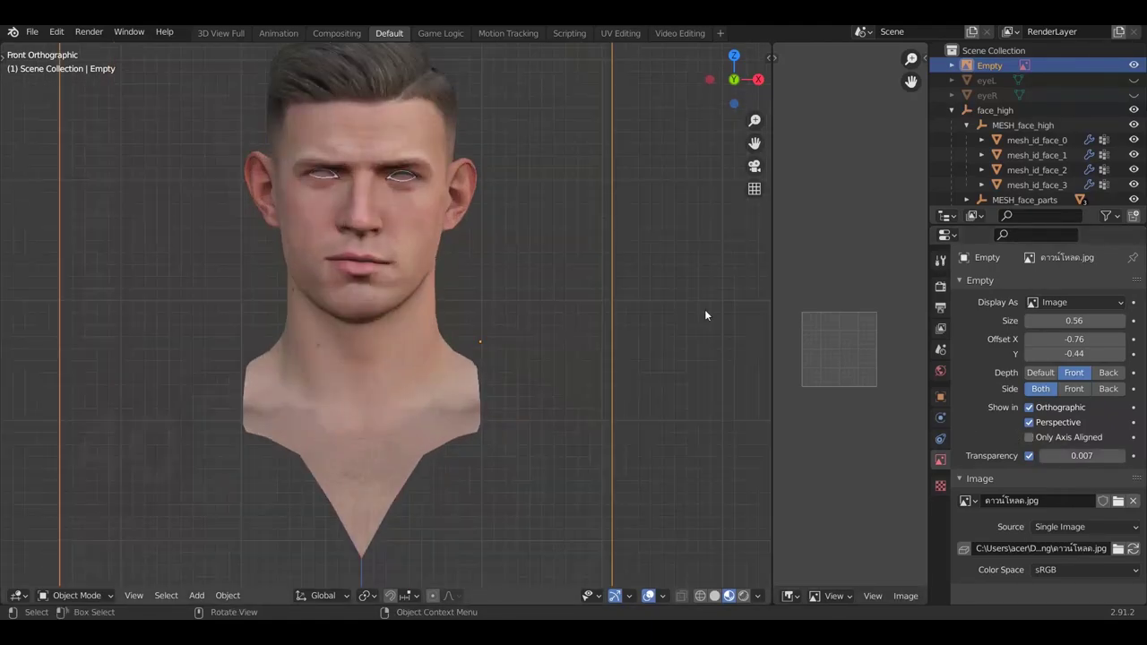
Set the reference photo's opacity to 0.233 and return the face and hair meshes to Edit Mode
{"action": "left_click_drag", "start_coordinate": [1054, 458], "coordinate": [1080, 442]}
{"action": "left_click", "coordinate": [1036, 139]}
{"action": "key", "text": "Tab"}
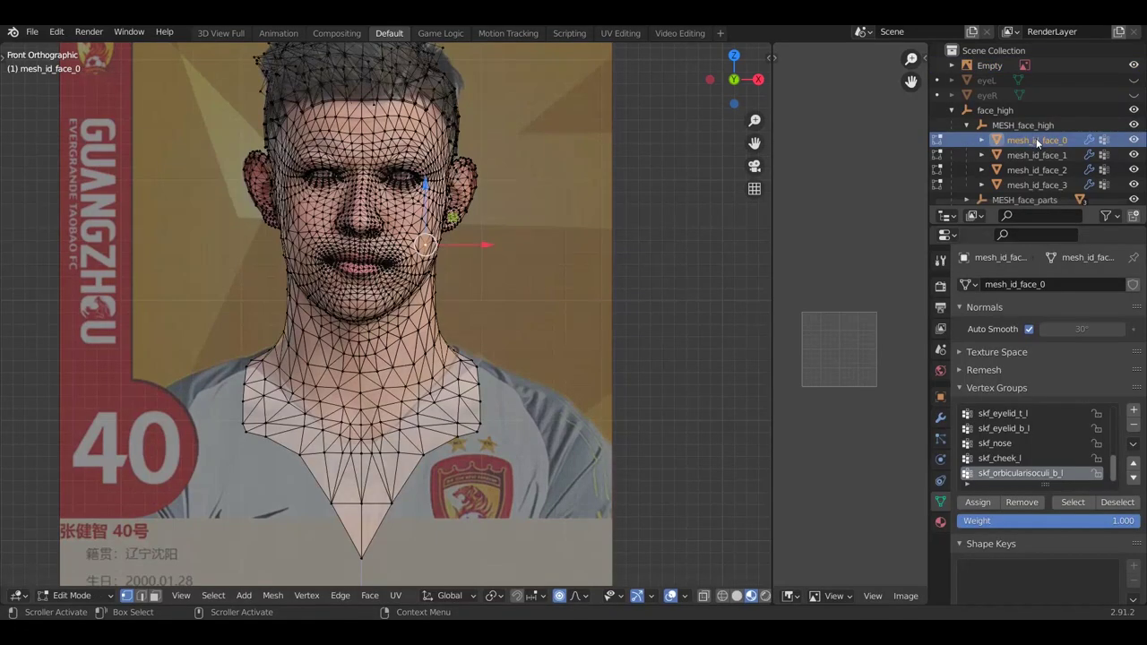
Shift the temple hair edge and hairline vertices on the player's left sideways to follow the photo's hairline
{"action": "scroll", "coordinate": [362, 139], "scroll_direction": "up", "scroll_amount": 4}
{"action": "left_click", "coordinate": [377, 121]}
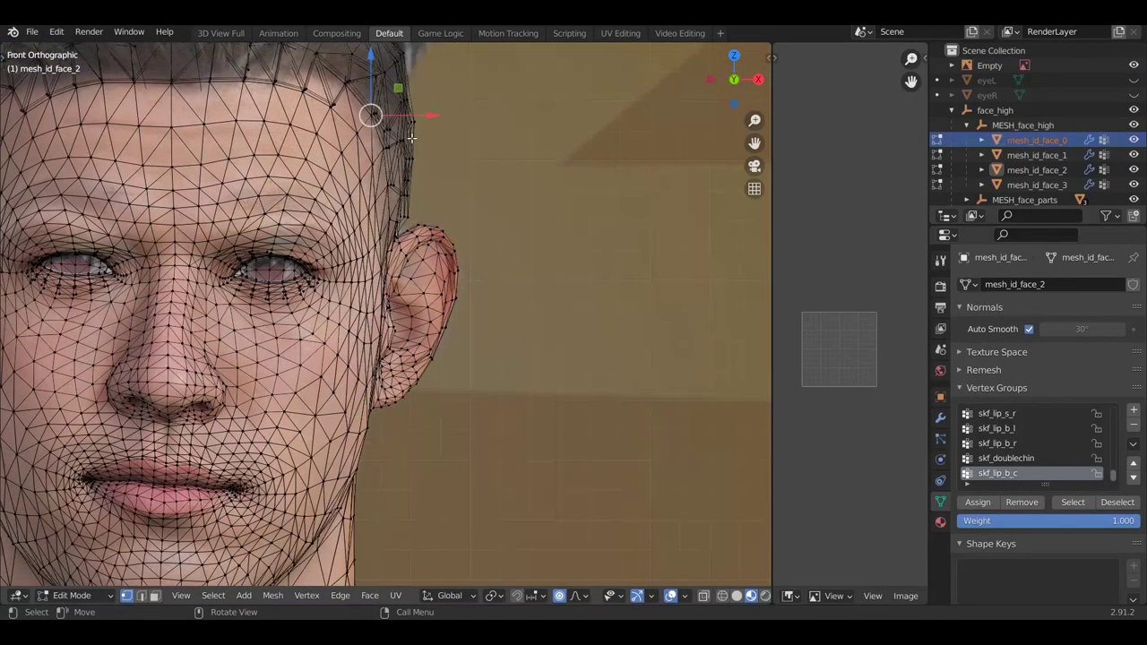
{"action": "left_click", "coordinate": [399, 139]}
{"action": "key", "text": "g"}
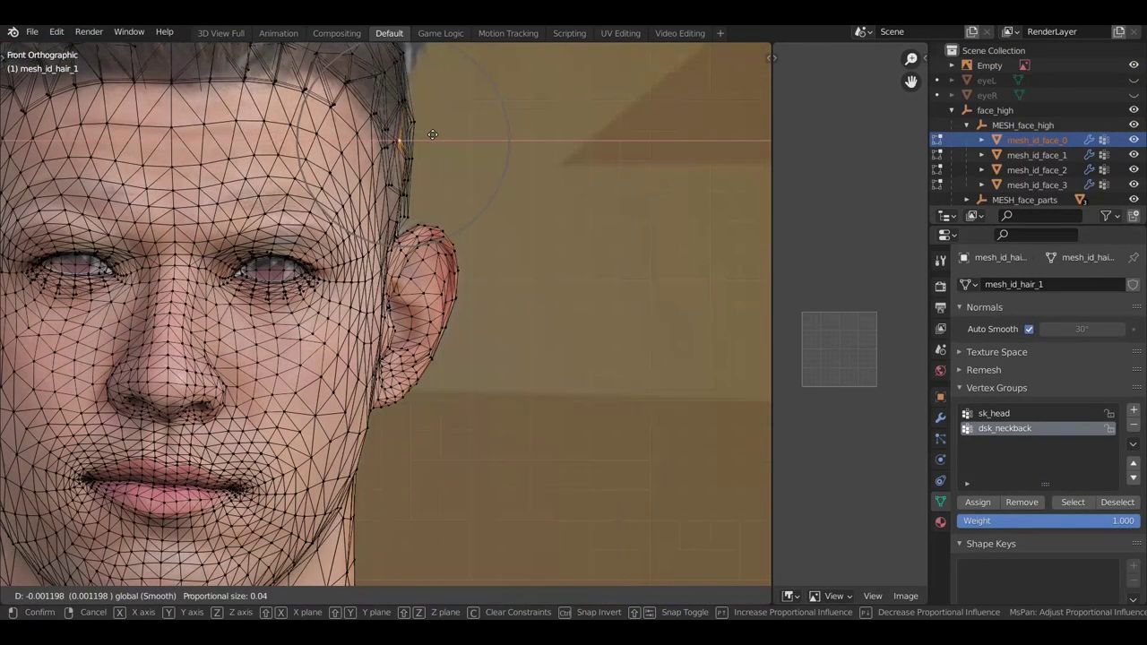
{"action": "left_click_drag", "start_coordinate": [432, 134], "coordinate": [432, 134]}
{"action": "left_click", "coordinate": [378, 113]}
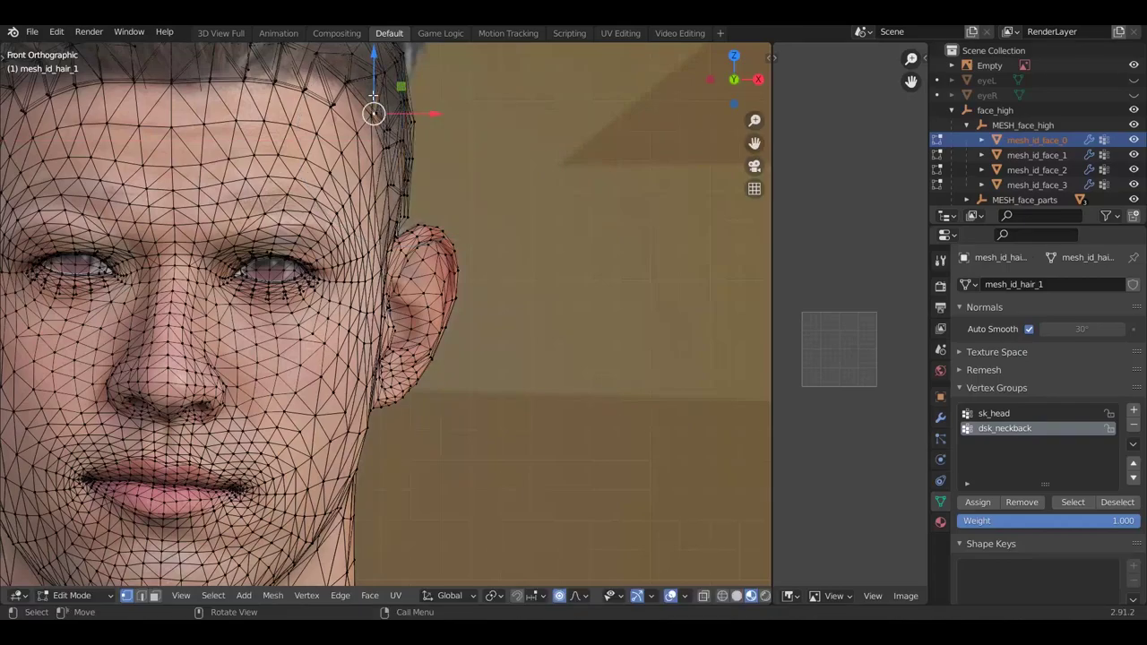
{"action": "key", "text": "g"}
{"action": "mouse_move", "coordinate": [374, 101]}
{"action": "left_mouse_down"}
{"action": "mouse_move", "coordinate": [393, 118]}
{"action": "mouse_move", "coordinate": [360, 96]}
{"action": "left_mouse_up"}
Shift the forehead vertices just beneath the hairline corner on the player's left sideways with proportional editing
{"action": "left_click", "coordinate": [394, 117]}
{"action": "left_click", "coordinate": [361, 131]}
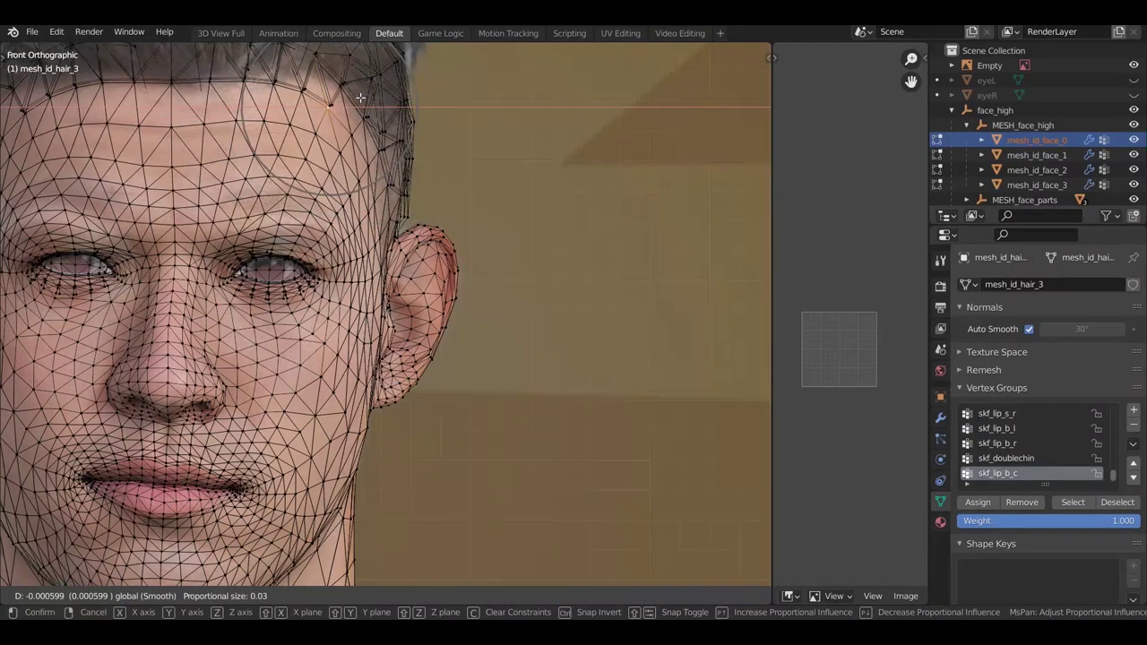
{"action": "left_click", "coordinate": [359, 97]}
{"action": "key", "text": "g"}
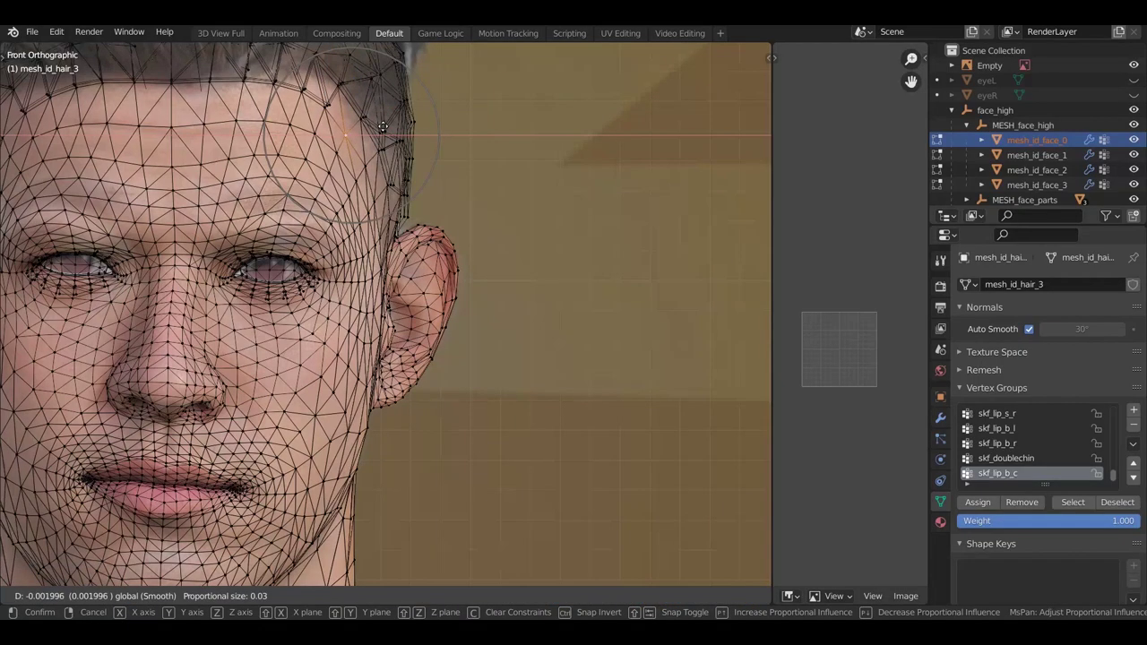
{"action": "left_click", "coordinate": [375, 108]}
Lower the front hairline corner on the player's left and adjust the temple hair vertex above the ear
{"action": "left_click", "coordinate": [339, 56]}
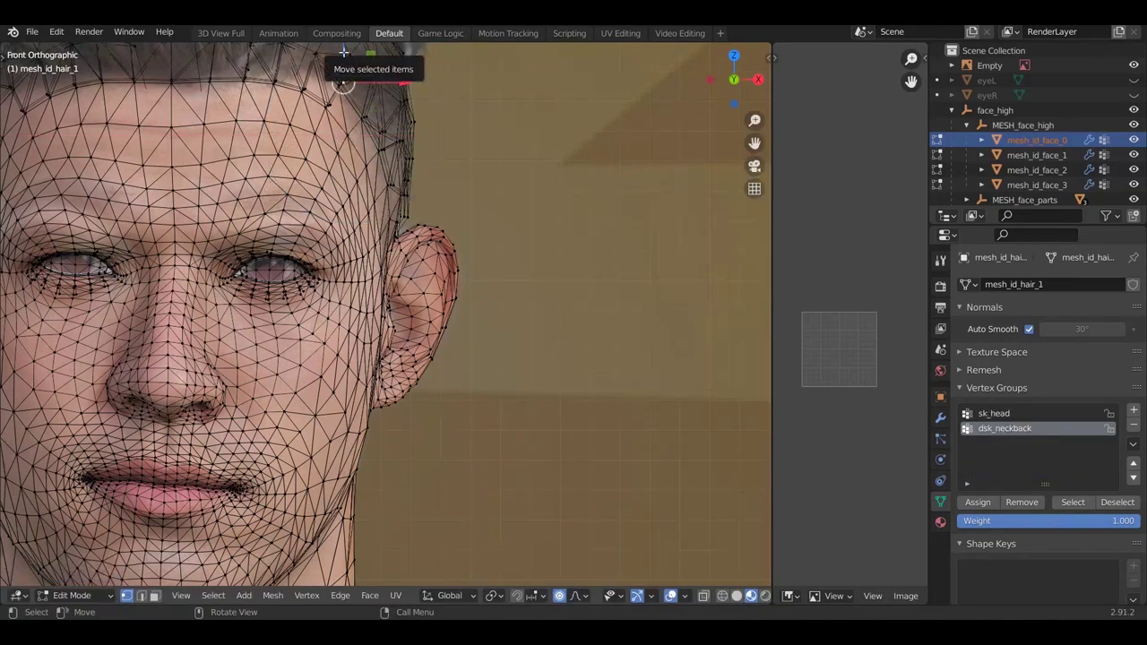
{"action": "key", "text": "g"}
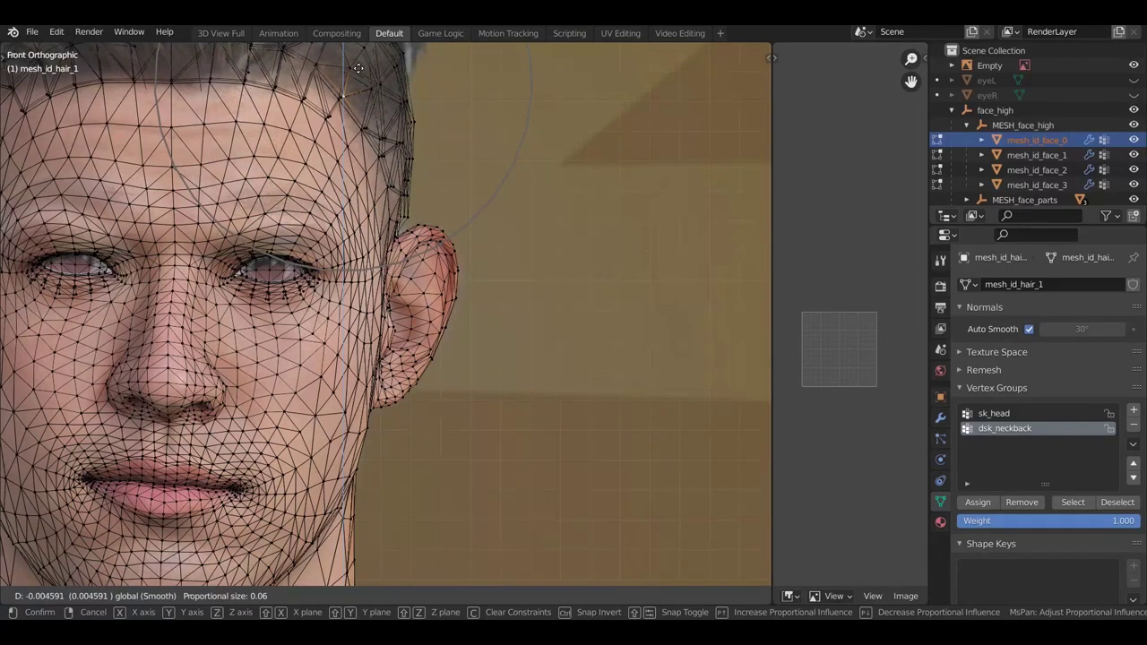
{"action": "left_click", "coordinate": [359, 75]}
{"action": "left_click_drag", "start_coordinate": [420, 184], "coordinate": [414, 180]}
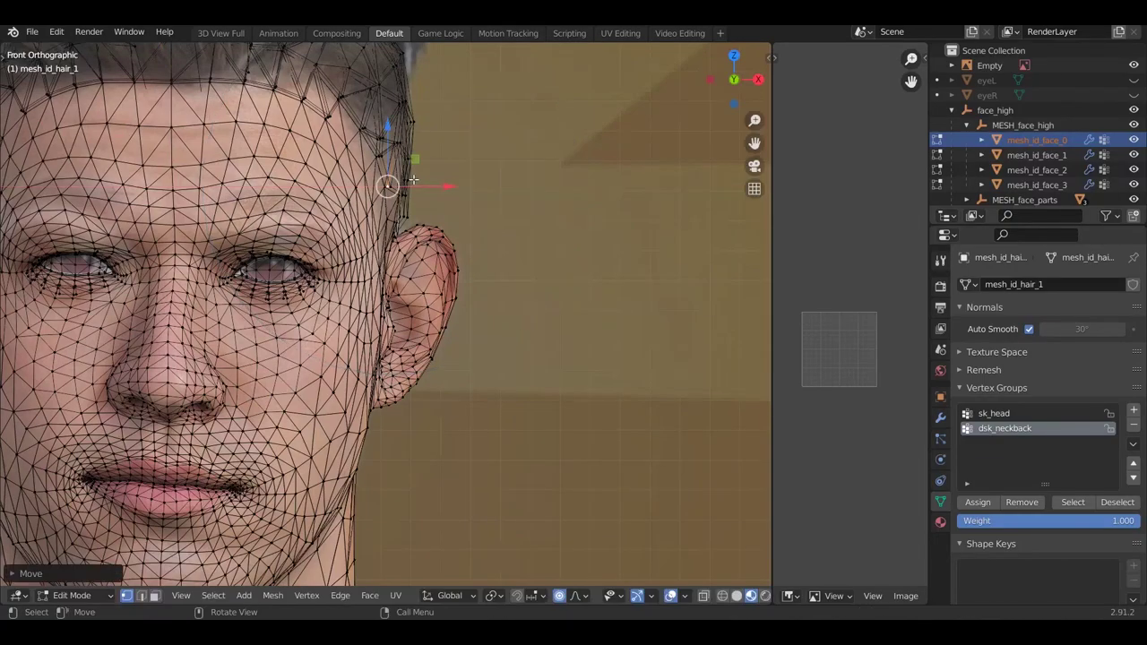
Fine-tune the height of the front hairline corner on the player's left with proportional editing
{"action": "scroll", "coordinate": [314, 136], "scroll_direction": "down", "scroll_amount": 1}
{"action": "left_click", "coordinate": [325, 156]}
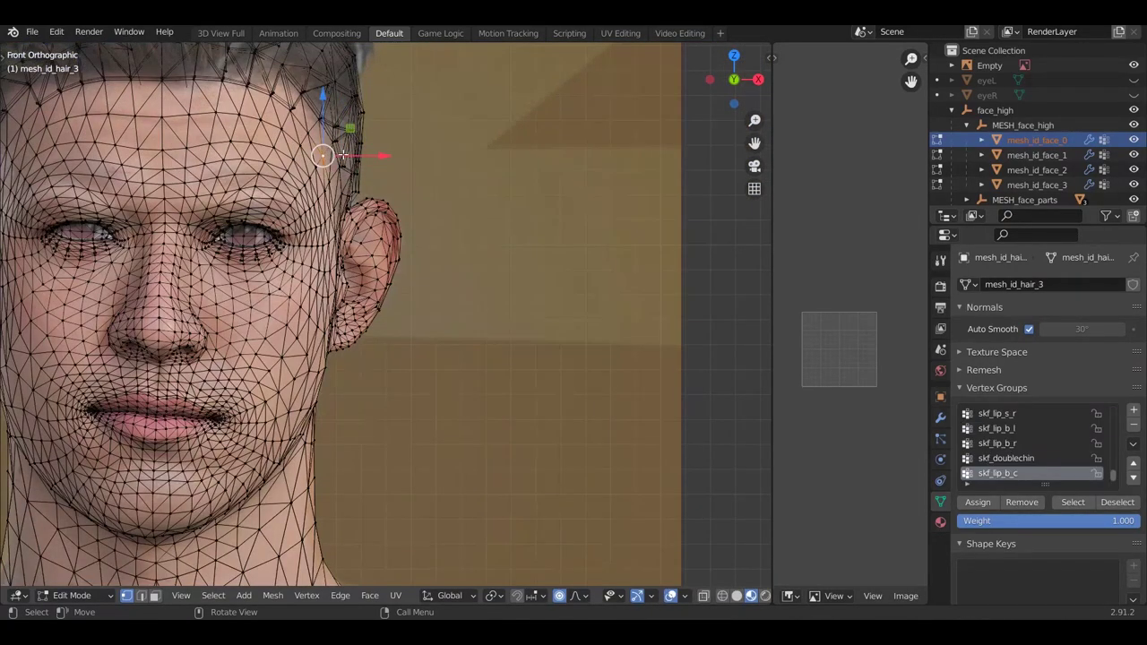
{"action": "scroll", "coordinate": [343, 156], "scroll_direction": "up", "scroll_amount": 3}
{"action": "left_click", "coordinate": [341, 173]}
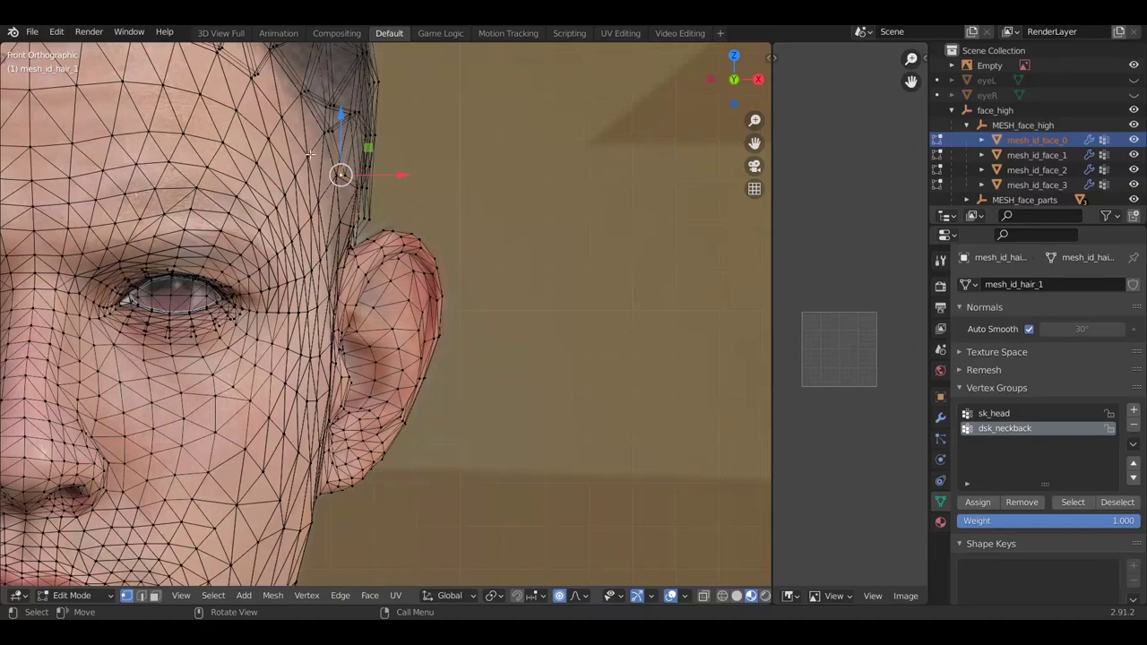
{"action": "scroll", "coordinate": [310, 154], "scroll_direction": "down", "scroll_amount": 6}
{"action": "scroll", "coordinate": [358, 176], "scroll_direction": "up", "scroll_amount": 5}
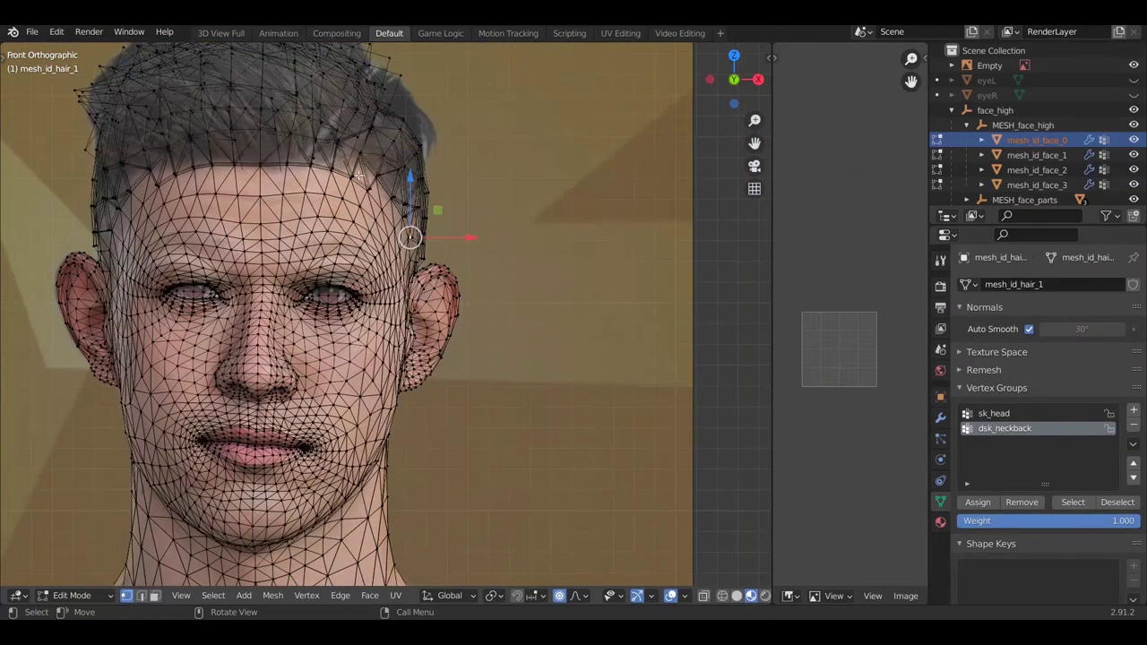
{"action": "left_click_drag", "start_coordinate": [350, 146], "coordinate": [349, 141]}
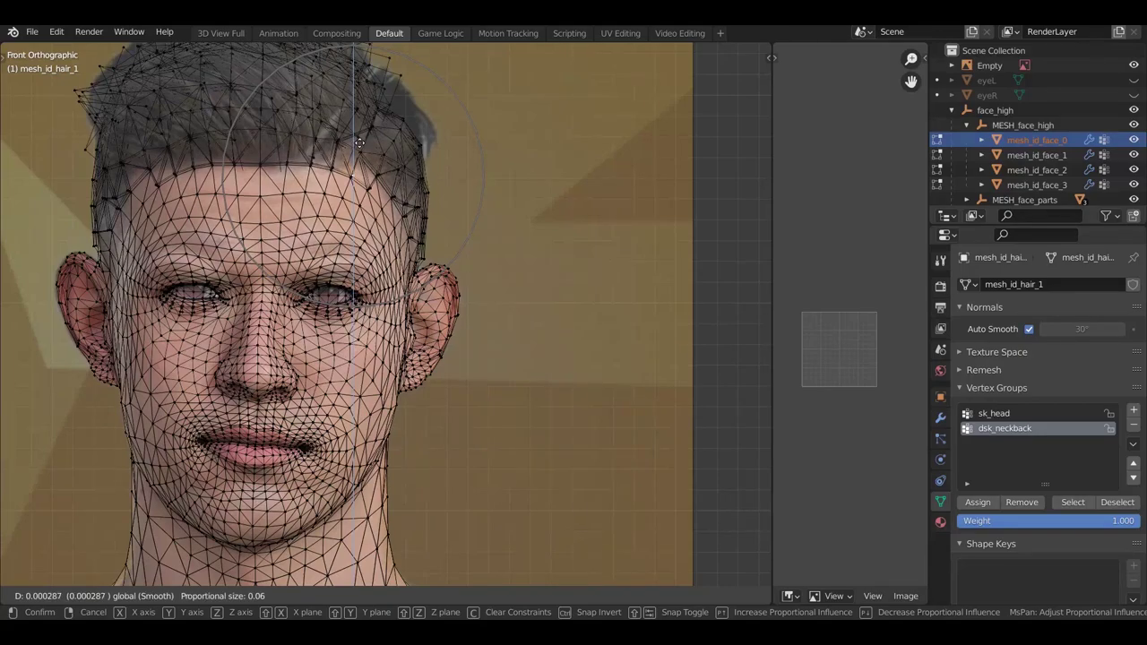
{"action": "left_click_drag", "start_coordinate": [358, 142], "coordinate": [359, 142]}
Compare the head with the photo at partial opacity, set the photo's opacity to 1.000, and return the meshes to Edit Mode
{"action": "scroll", "coordinate": [358, 144], "scroll_direction": "down", "scroll_amount": 4}
{"action": "left_click", "coordinate": [989, 66]}
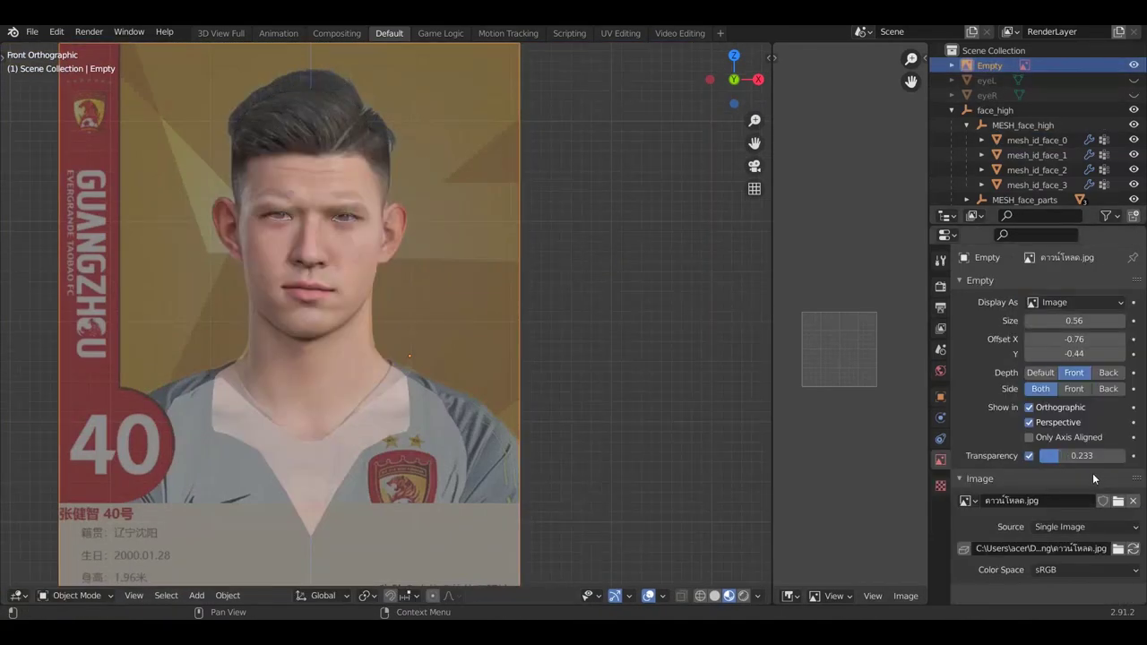
{"action": "left_click_drag", "start_coordinate": [1053, 459], "coordinate": [1069, 402]}
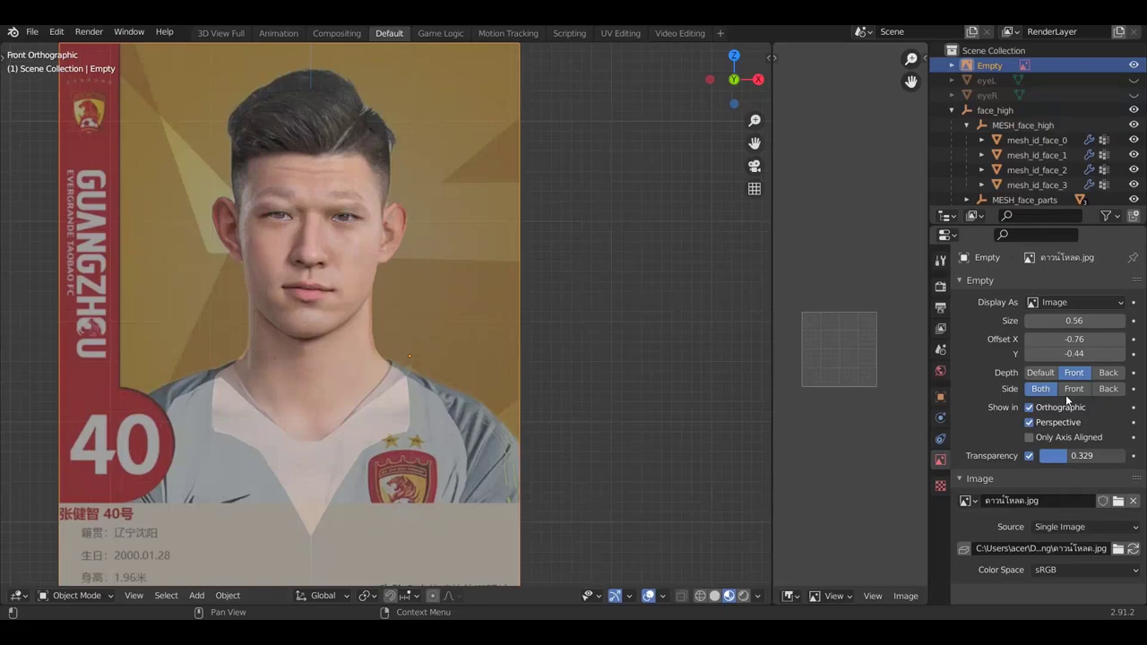
{"action": "left_click_drag", "start_coordinate": [1069, 460], "coordinate": [1130, 455]}
{"action": "left_click", "coordinate": [1020, 141]}
{"action": "key", "text": "Tab"}
Adjust the jawline and lower cheek edge vertices on the player's right to follow the photo's outline
{"action": "scroll", "coordinate": [282, 282], "scroll_direction": "up", "scroll_amount": 7}
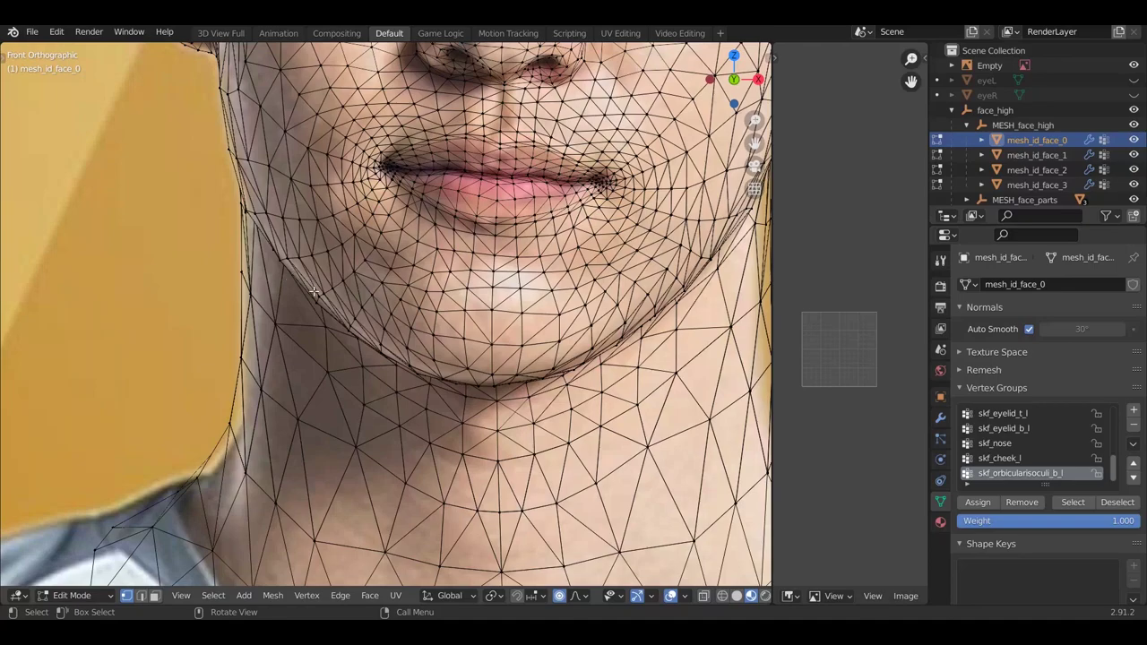
{"action": "left_click_drag", "start_coordinate": [353, 297], "coordinate": [346, 298]}
{"action": "left_click_drag", "start_coordinate": [314, 261], "coordinate": [318, 270]}
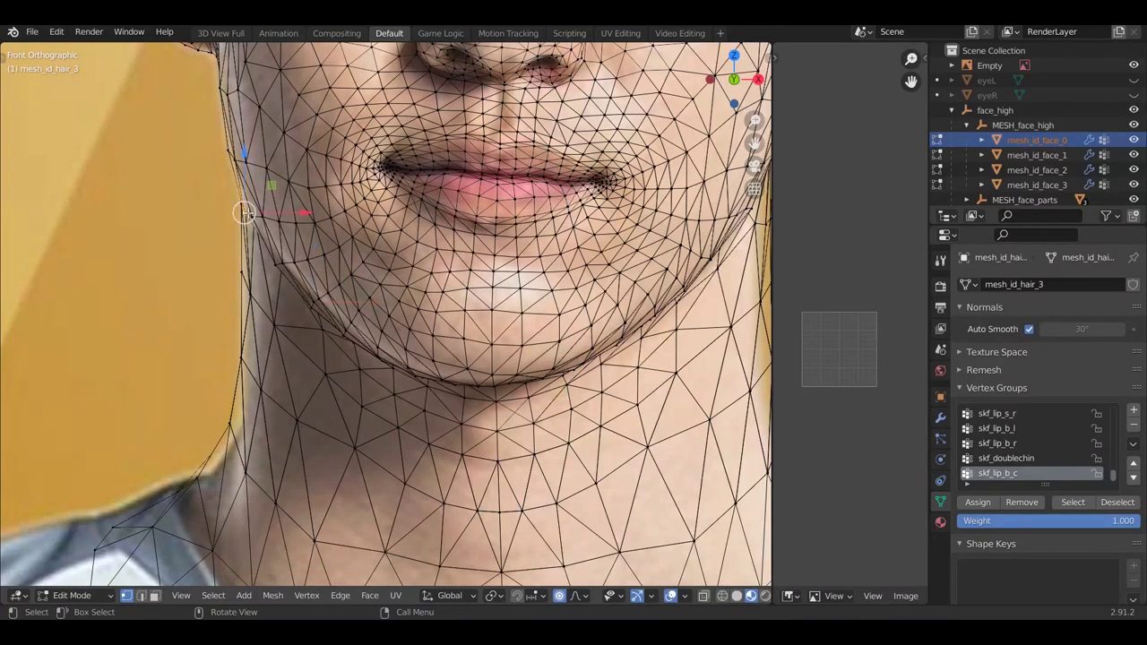
{"action": "left_click_drag", "start_coordinate": [281, 213], "coordinate": [287, 216]}
Compare the head with the portrait photo by fading the reference image out and back to full opacity
{"action": "scroll", "coordinate": [296, 233], "scroll_direction": "down", "scroll_amount": 7}
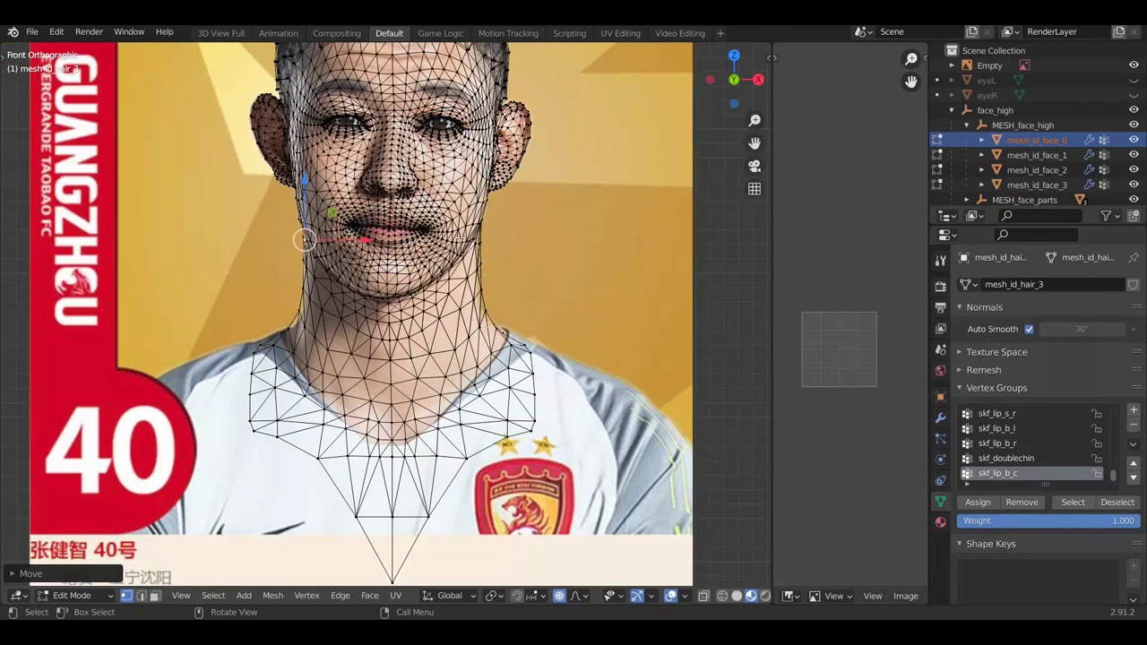
{"action": "scroll", "coordinate": [681, 151], "scroll_direction": "up", "scroll_amount": 2}
{"action": "left_click", "coordinate": [999, 65]}
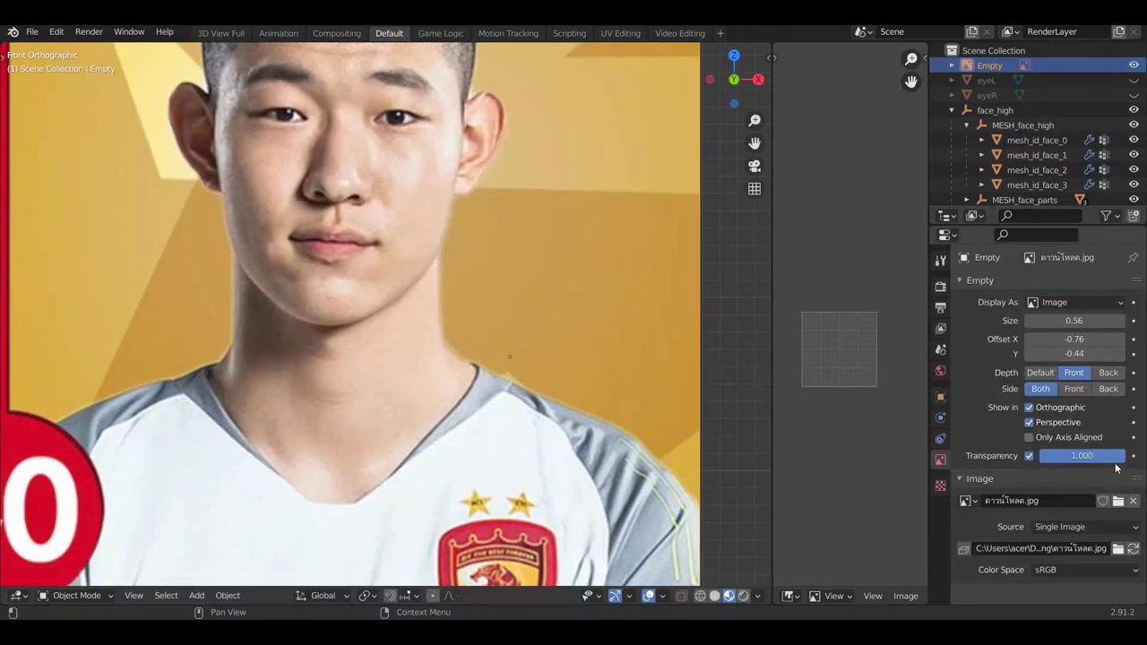
{"action": "left_click_drag", "start_coordinate": [1111, 459], "coordinate": [968, 430]}
{"action": "left_click_drag", "start_coordinate": [1049, 424], "coordinate": [1109, 414]}
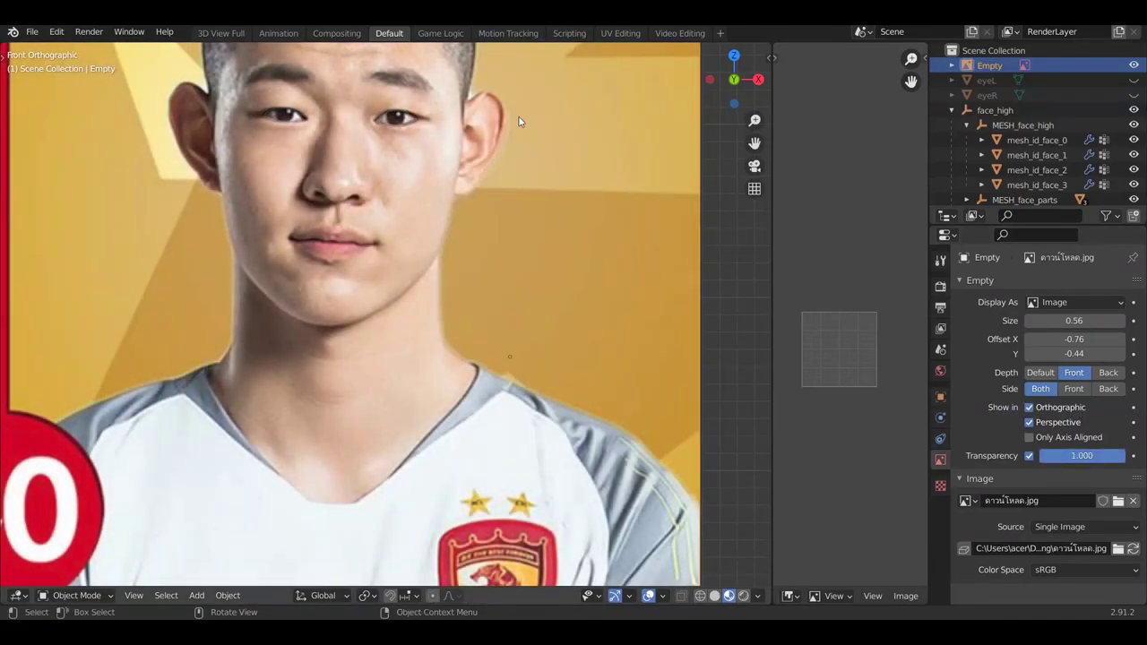
{"action": "scroll", "coordinate": [518, 121], "scroll_direction": "down", "scroll_amount": 6}
{"action": "scroll", "coordinate": [520, 90], "scroll_direction": "up", "scroll_amount": 4}
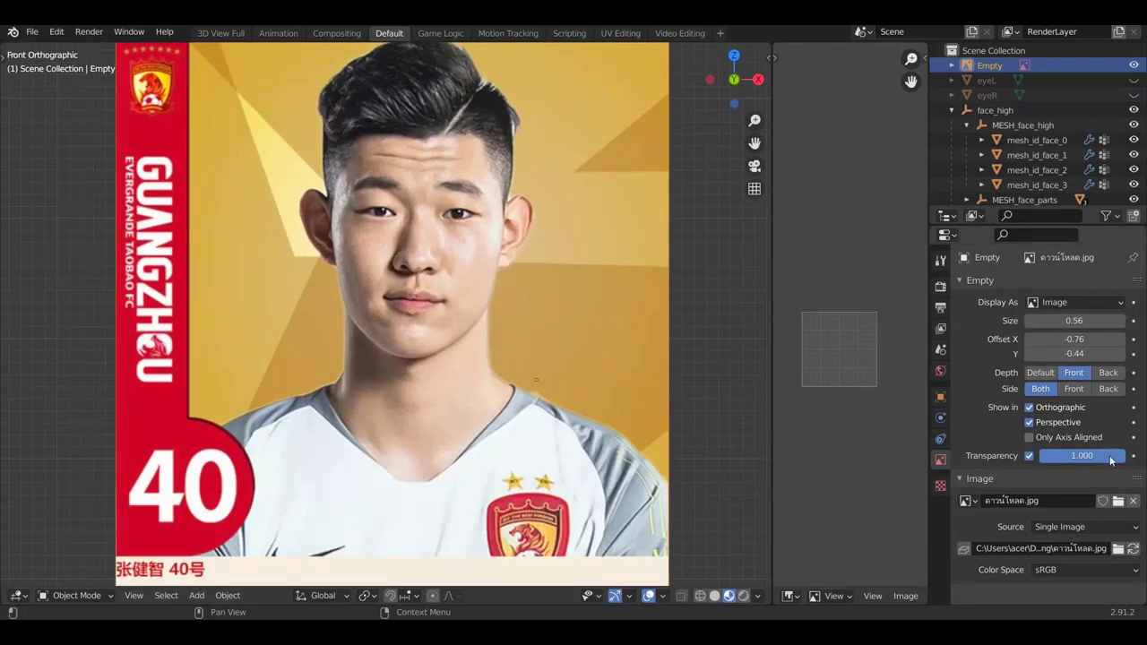
Set the reference photo's opacity to 0.295 and return the meshes to Edit Mode
{"action": "left_click_drag", "start_coordinate": [1011, 458], "coordinate": [1047, 456]}
{"action": "left_click", "coordinate": [1035, 140]}
{"action": "key", "text": "Tab"}
{"action": "scroll", "coordinate": [346, 307], "scroll_direction": "up", "scroll_amount": 4}
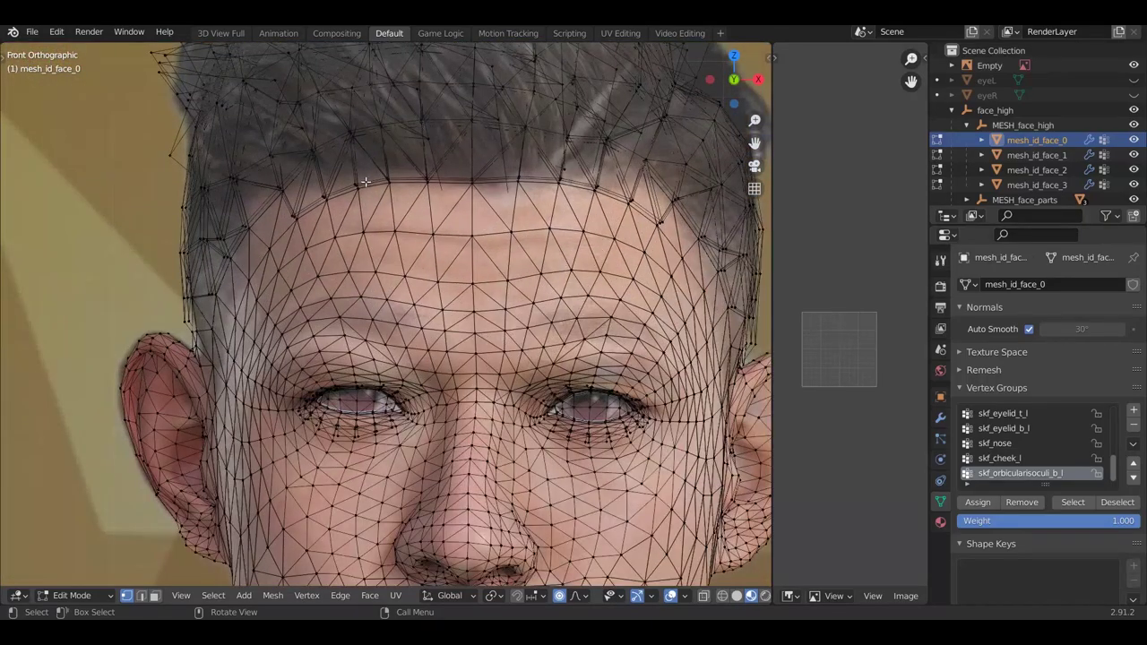
Shift the front hairline vertex on the player's right outward to follow the photo's hairline
{"action": "left_click", "coordinate": [354, 168]}
{"action": "key", "text": "g"}
{"action": "left_click", "coordinate": [365, 164]}
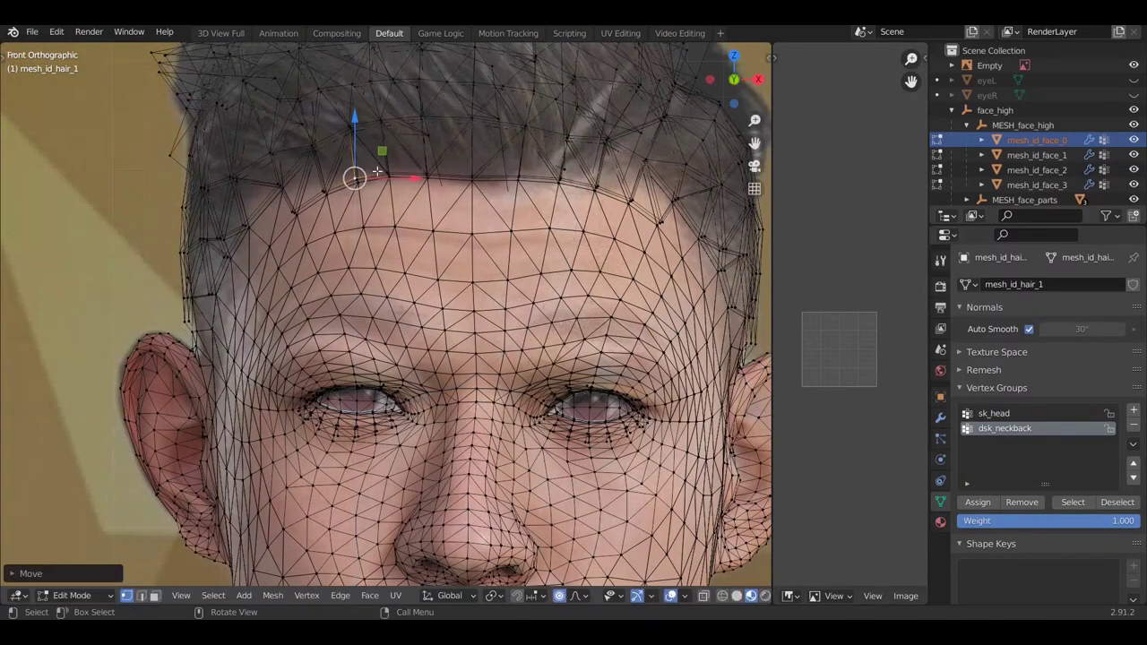
{"action": "key", "text": "g"}
{"action": "left_click", "coordinate": [382, 170]}
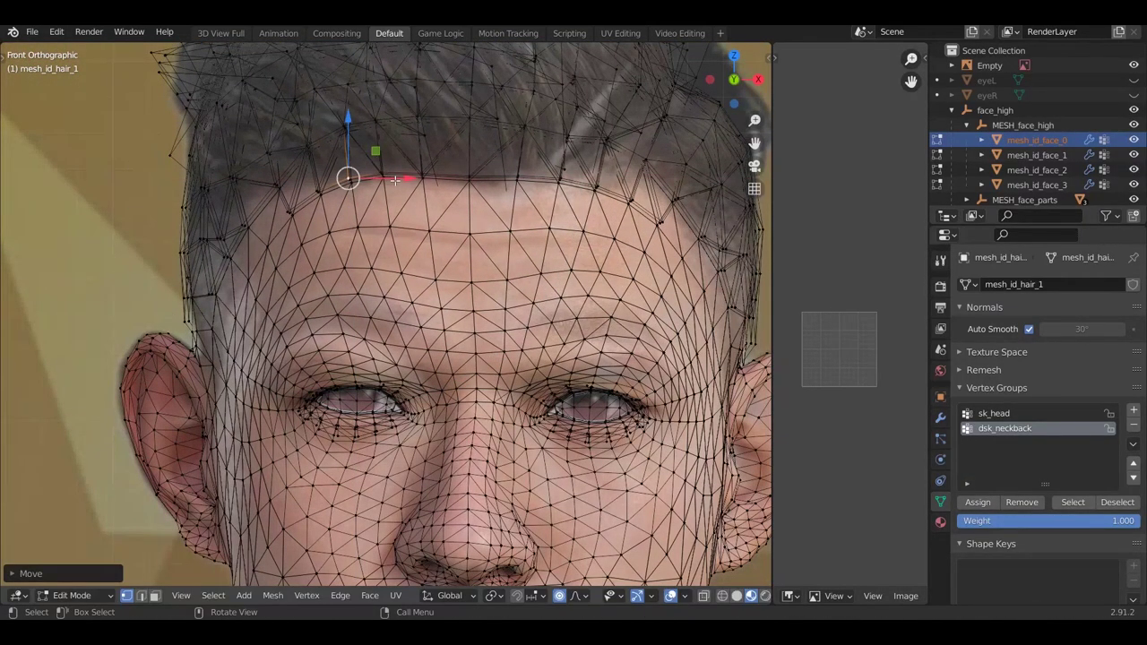
Raise the hairline vertex between the centre and the player's right corner, and lower the centre hairline vertex along Z by about 0.002
{"action": "left_click", "coordinate": [387, 170]}
{"action": "left_click_drag", "start_coordinate": [383, 155], "coordinate": [381, 151]}
{"action": "scroll", "coordinate": [381, 150], "scroll_direction": "up", "scroll_amount": 4}
{"action": "left_click", "coordinate": [383, 143]}
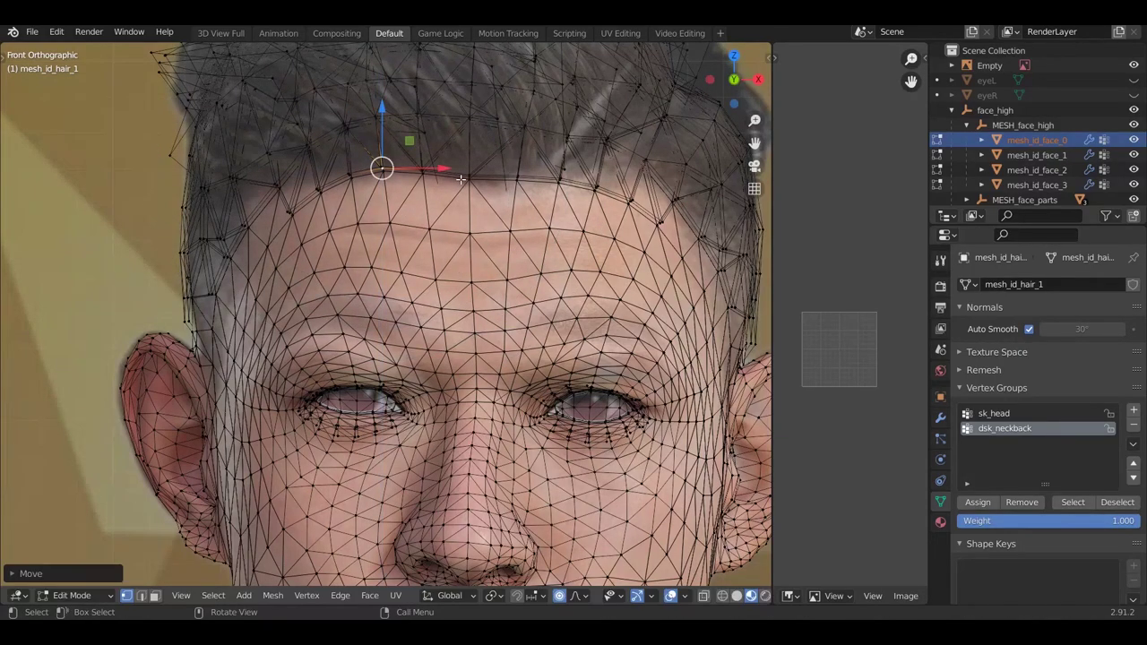
{"action": "key", "text": "g"}
{"action": "key", "text": "z"}
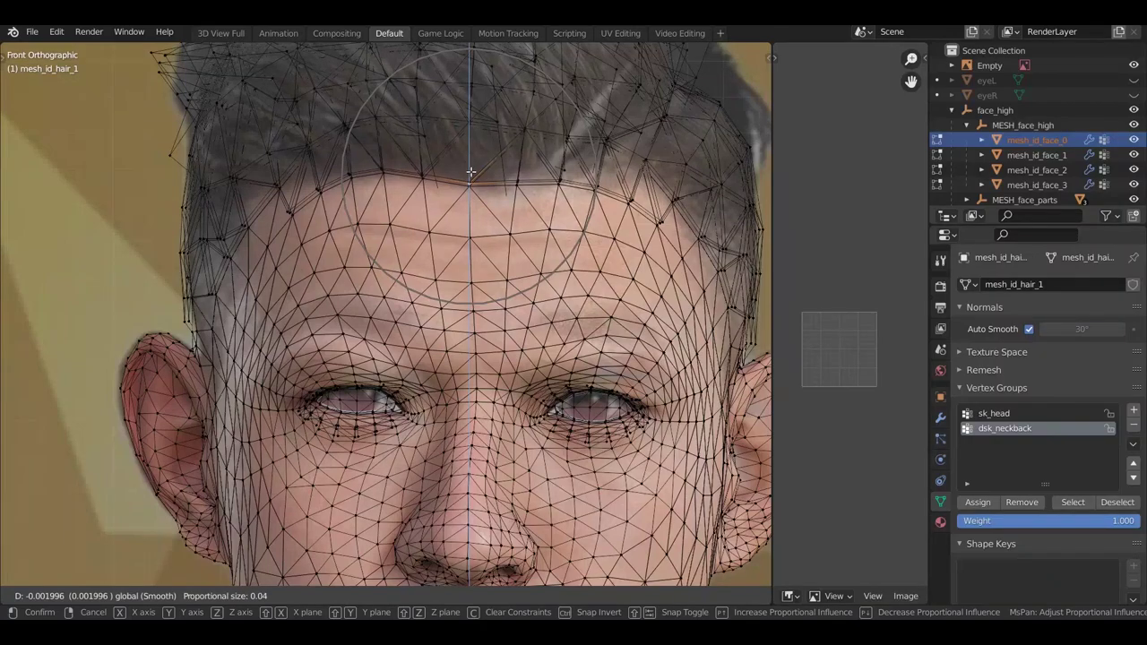
{"action": "left_click", "coordinate": [471, 172]}
Move the forehead-edge vertex at the hairline corner on the player's right outward along X by about 0.0017
{"action": "left_click", "coordinate": [315, 190]}
{"action": "key", "text": "g"}
{"action": "key", "text": "x"}
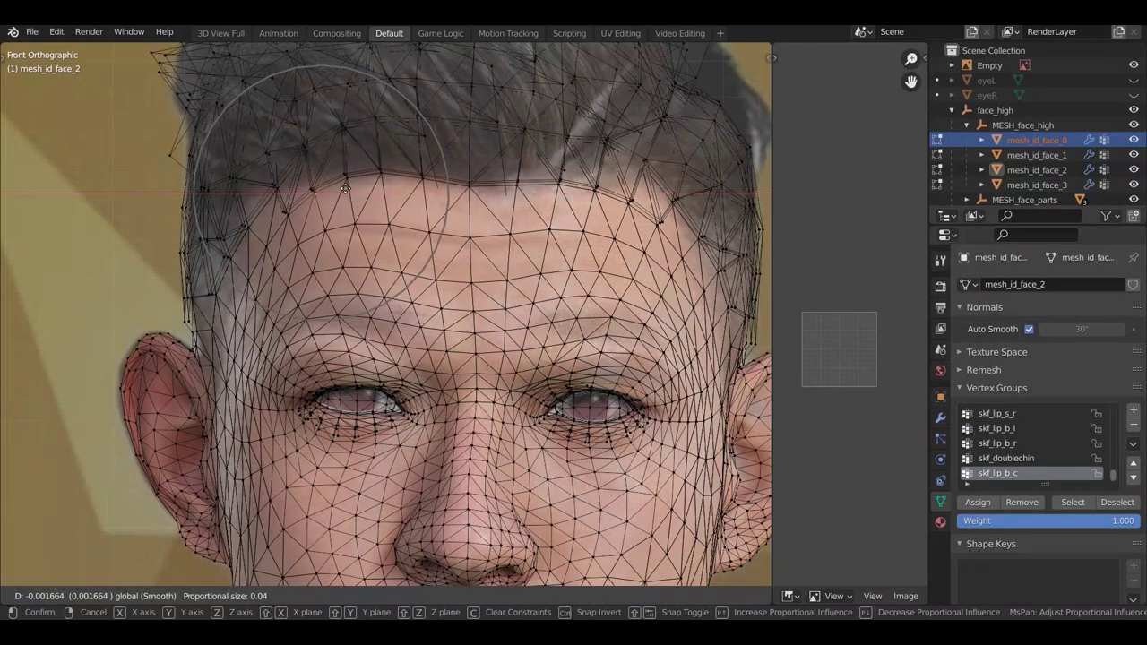
{"action": "left_click", "coordinate": [345, 189]}
Compare the hairline with the photo, set the photo's opacity to 1.000, and return the meshes to Edit Mode
{"action": "scroll", "coordinate": [345, 189], "scroll_direction": "down", "scroll_amount": 4}
{"action": "left_click", "coordinate": [995, 65]}
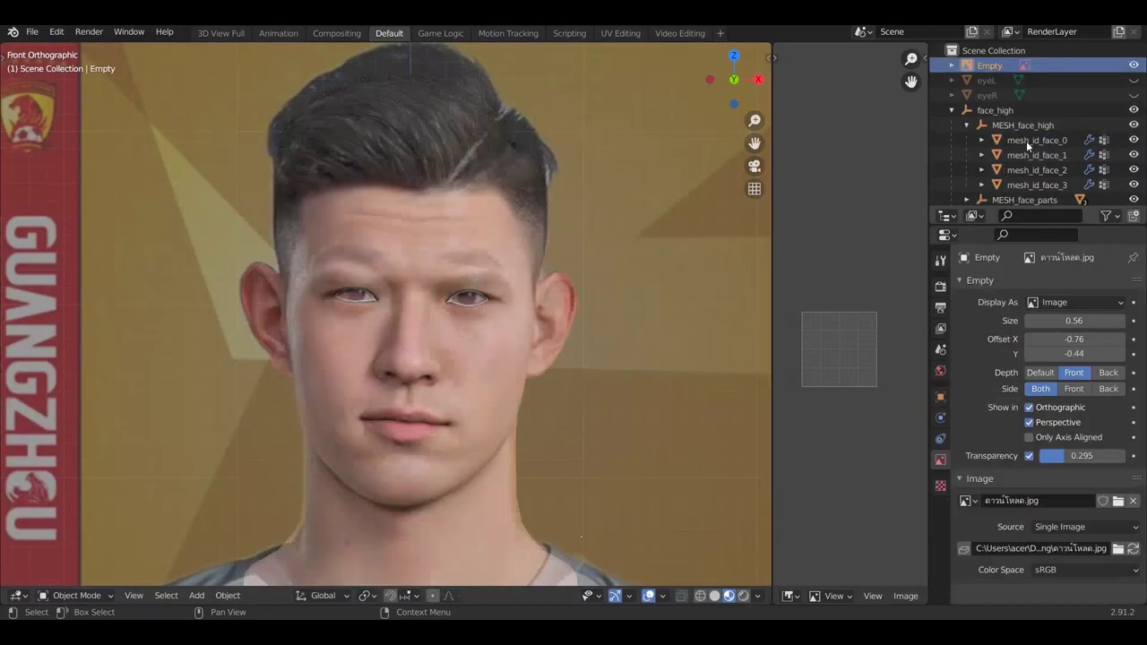
{"action": "left_click_drag", "start_coordinate": [1062, 459], "coordinate": [1143, 438]}
{"action": "left_click", "coordinate": [1037, 140]}
{"action": "key", "text": "Tab"}
{"action": "scroll", "coordinate": [536, 165], "scroll_direction": "up", "scroll_amount": 4}
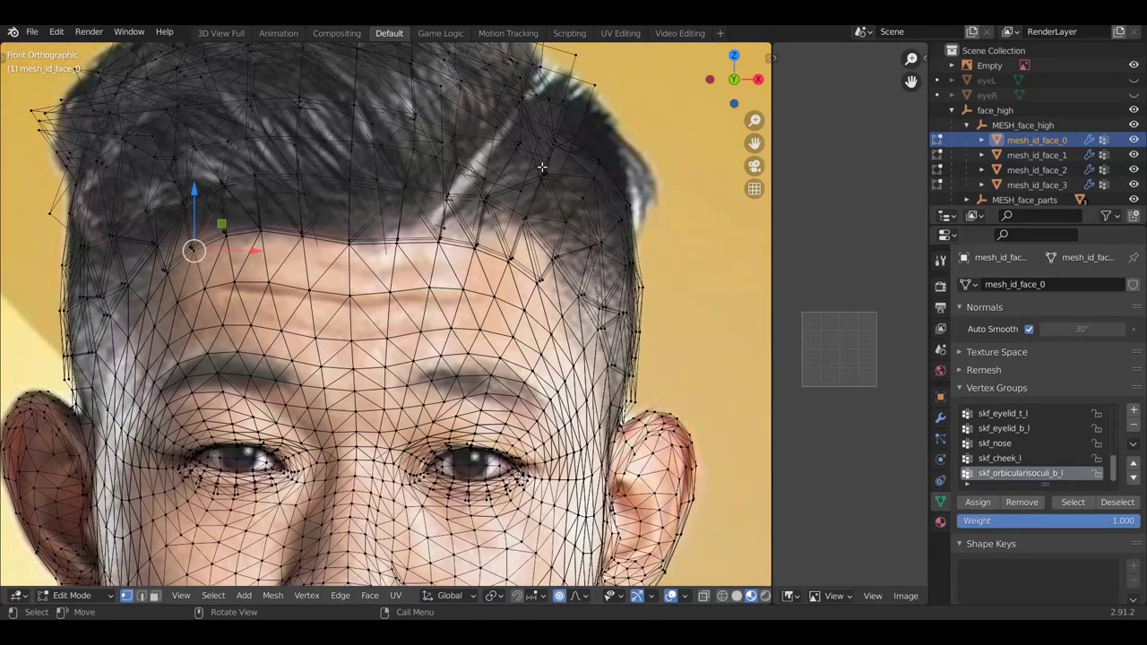
Adjust the hair vertices below the parting on the player's left to fit the photo's side hair, and clear the selection
{"action": "left_click", "coordinate": [551, 160]}
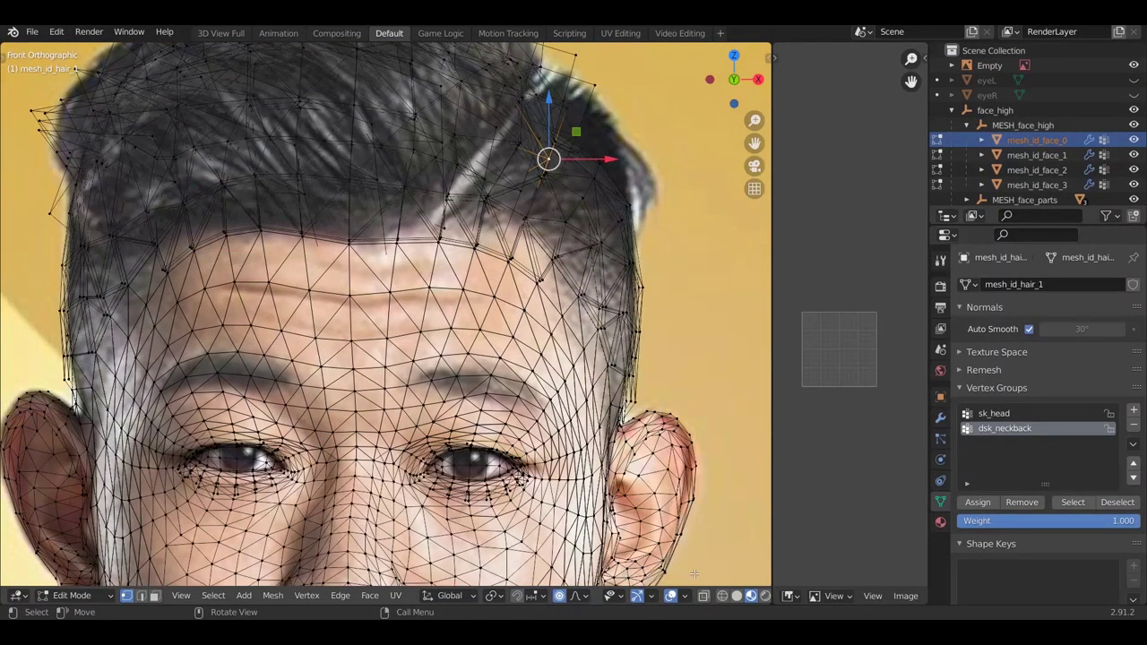
{"action": "left_click", "coordinate": [703, 600]}
{"action": "left_click", "coordinate": [703, 600]}
{"action": "left_click_drag", "start_coordinate": [548, 222], "coordinate": [560, 206]}
{"action": "scroll", "coordinate": [561, 205], "scroll_direction": "down", "scroll_amount": 1}
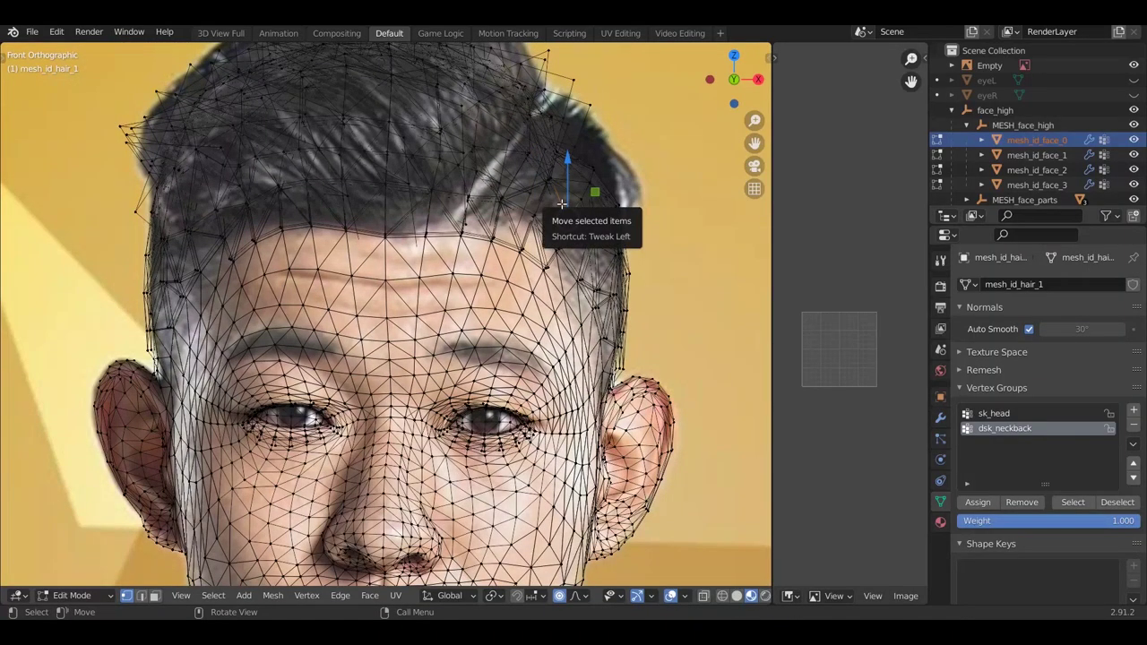
{"action": "scroll", "coordinate": [561, 204], "scroll_direction": "down", "scroll_amount": 7}
{"action": "scroll", "coordinate": [507, 123], "scroll_direction": "up", "scroll_amount": 8}
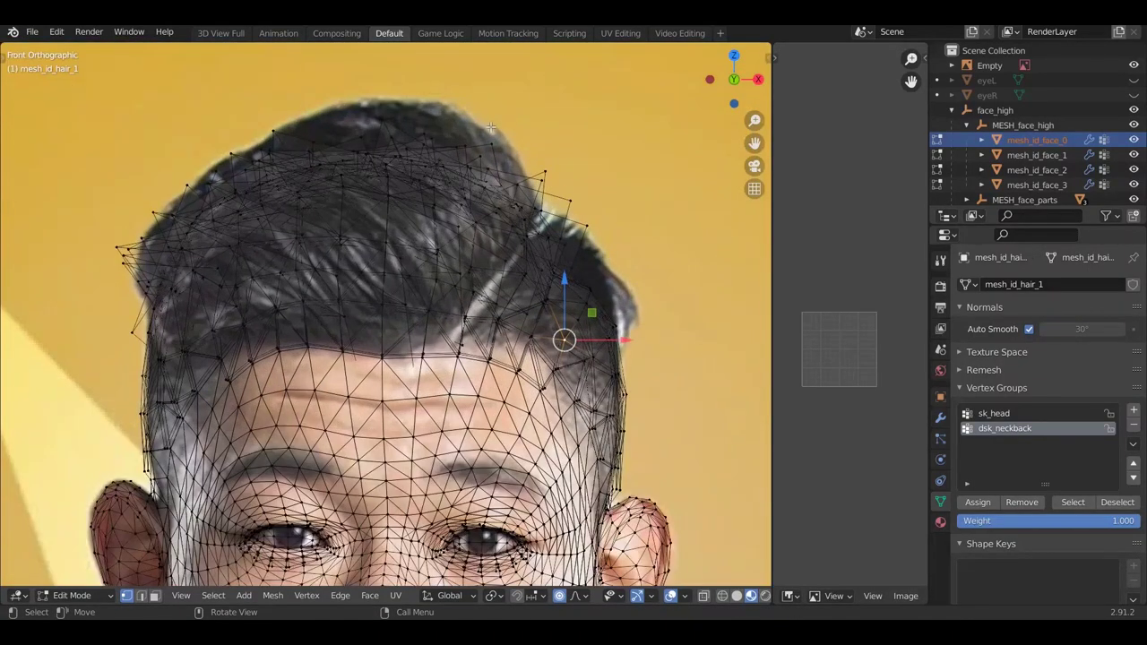
{"action": "left_click_drag", "start_coordinate": [560, 320], "coordinate": [553, 302]}
{"action": "scroll", "coordinate": [550, 301], "scroll_direction": "down", "scroll_amount": 4}
{"action": "key", "text": "a"}
{"action": "scroll", "coordinate": [541, 360], "scroll_direction": "up", "scroll_amount": 3}
Compare the hair with the photo, set the photo's opacity to 0.384, and return the meshes to Edit Mode
{"action": "key", "text": "Tab"}
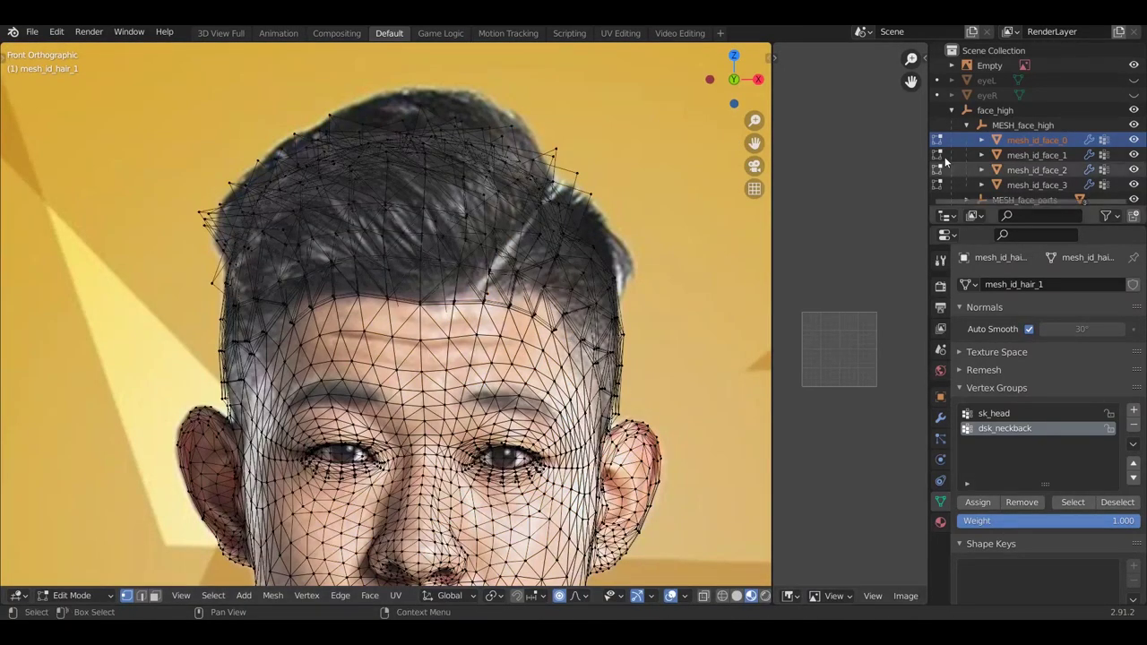
{"action": "left_click", "coordinate": [989, 66]}
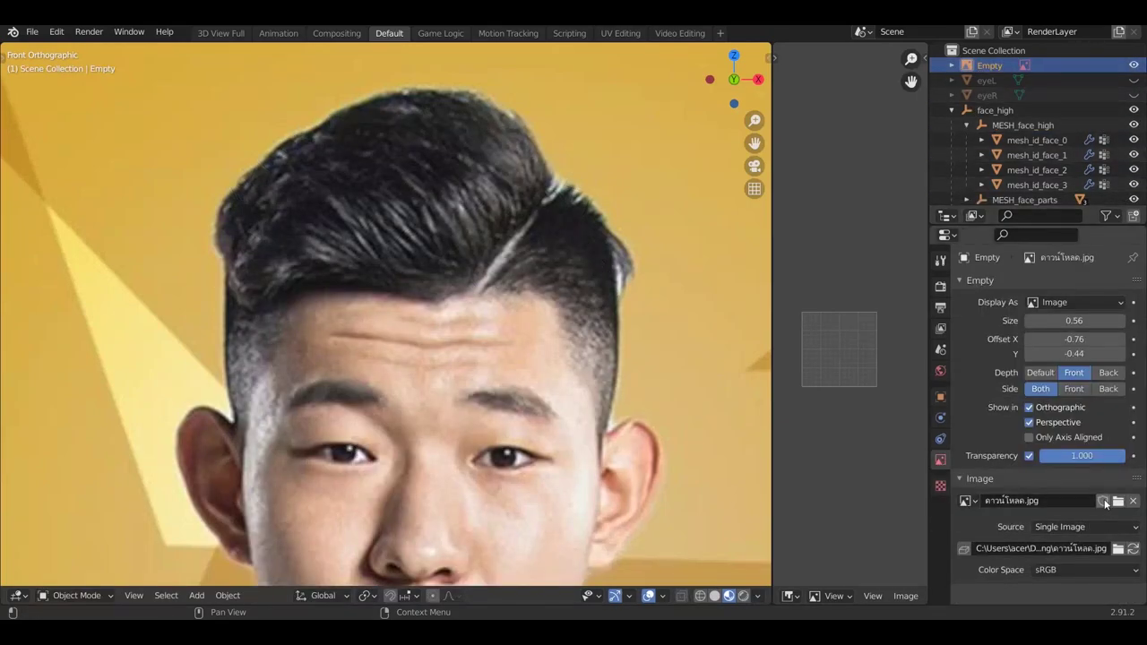
{"action": "left_click", "coordinate": [966, 479]}
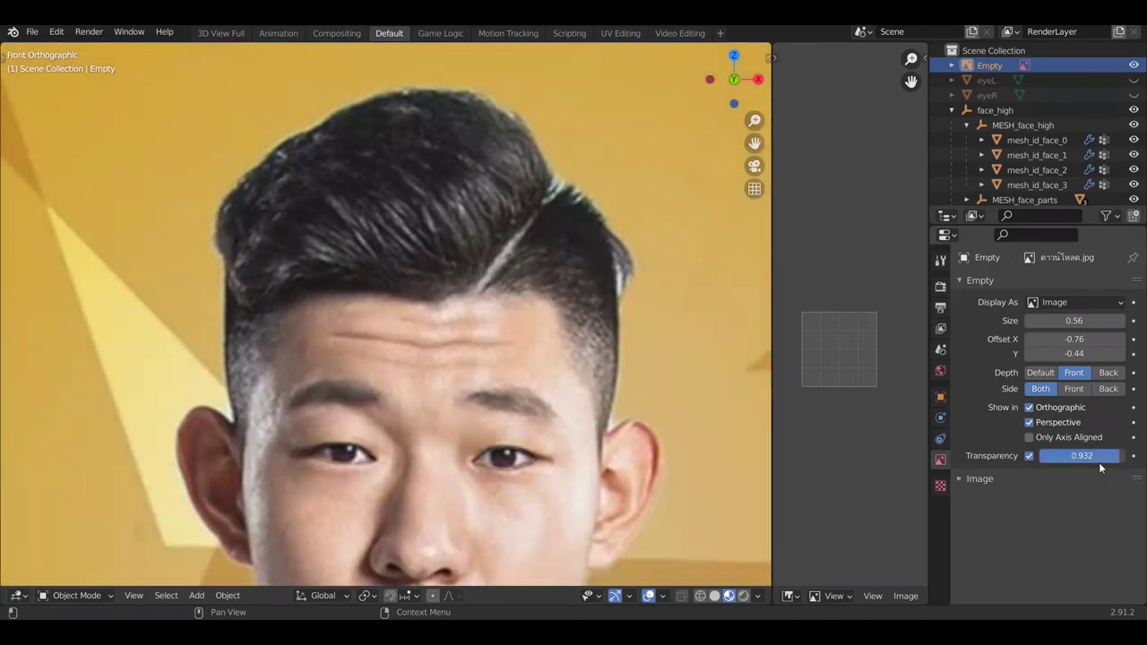
{"action": "left_click_drag", "start_coordinate": [1098, 463], "coordinate": [1003, 461]}
{"action": "left_click_drag", "start_coordinate": [1073, 462], "coordinate": [1050, 456]}
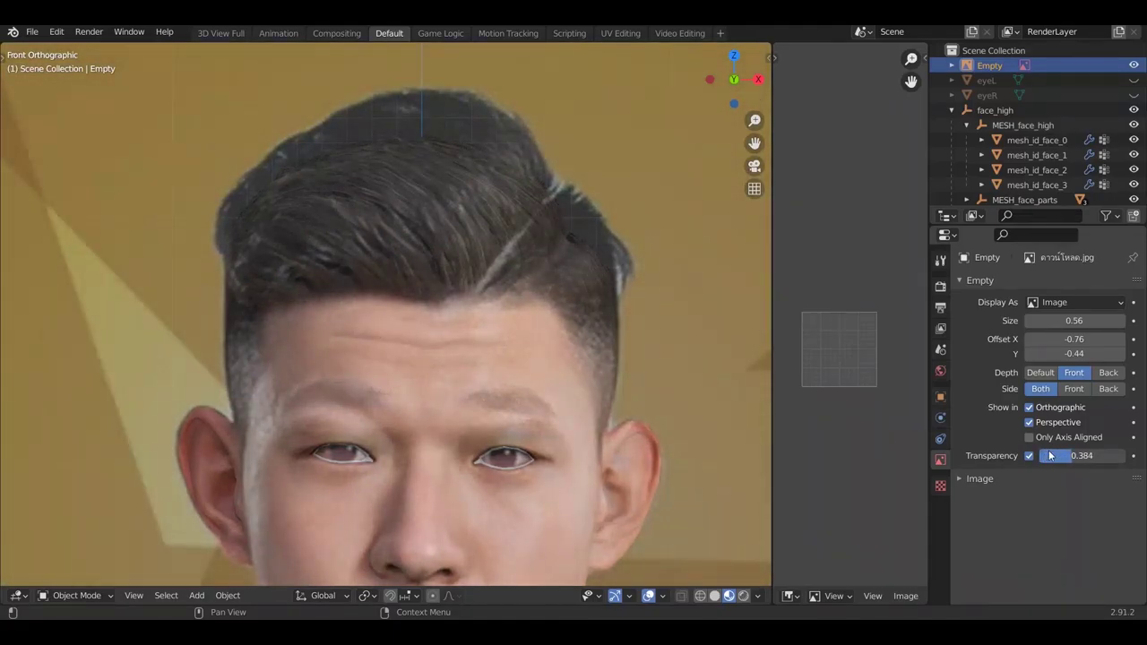
{"action": "left_click", "coordinate": [1055, 143]}
{"action": "key", "text": "Tab"}
{"action": "scroll", "coordinate": [422, 111], "scroll_direction": "up", "scroll_amount": 3}
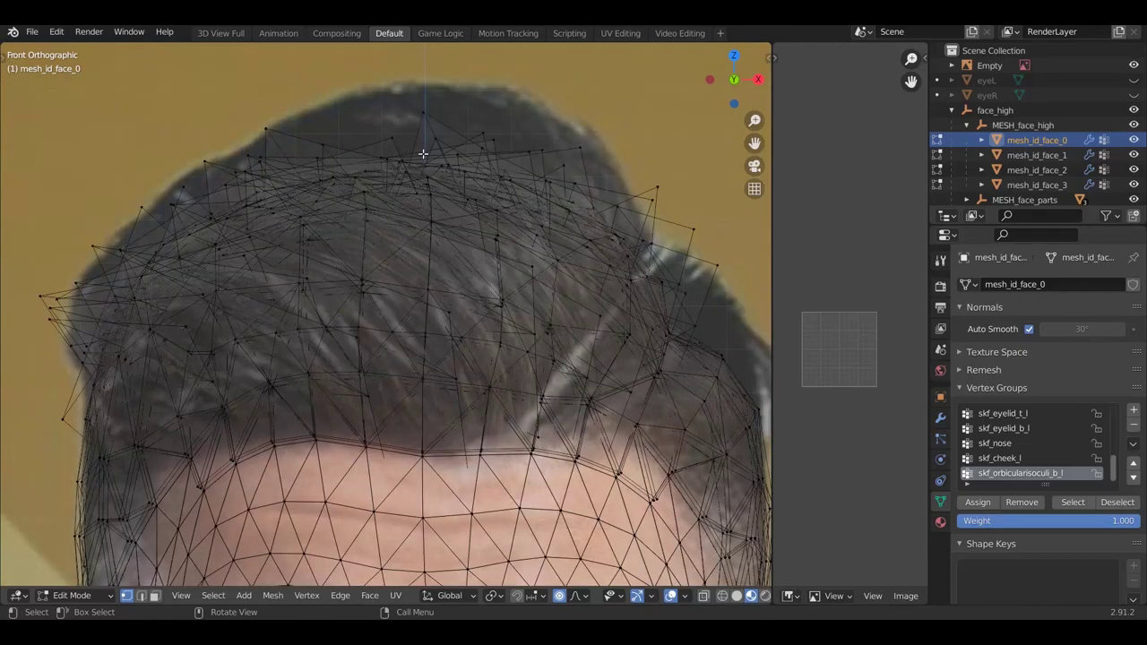
Raise the crown of the hair mesh with proportional editing to match the hair height in the photo
{"action": "left_click", "coordinate": [436, 132]}
{"action": "left_click_drag", "start_coordinate": [436, 112], "coordinate": [452, 34]}
{"action": "scroll", "coordinate": [439, 96], "scroll_direction": "down", "scroll_amount": 6}
{"action": "scroll", "coordinate": [454, 130], "scroll_direction": "down", "scroll_amount": 3}
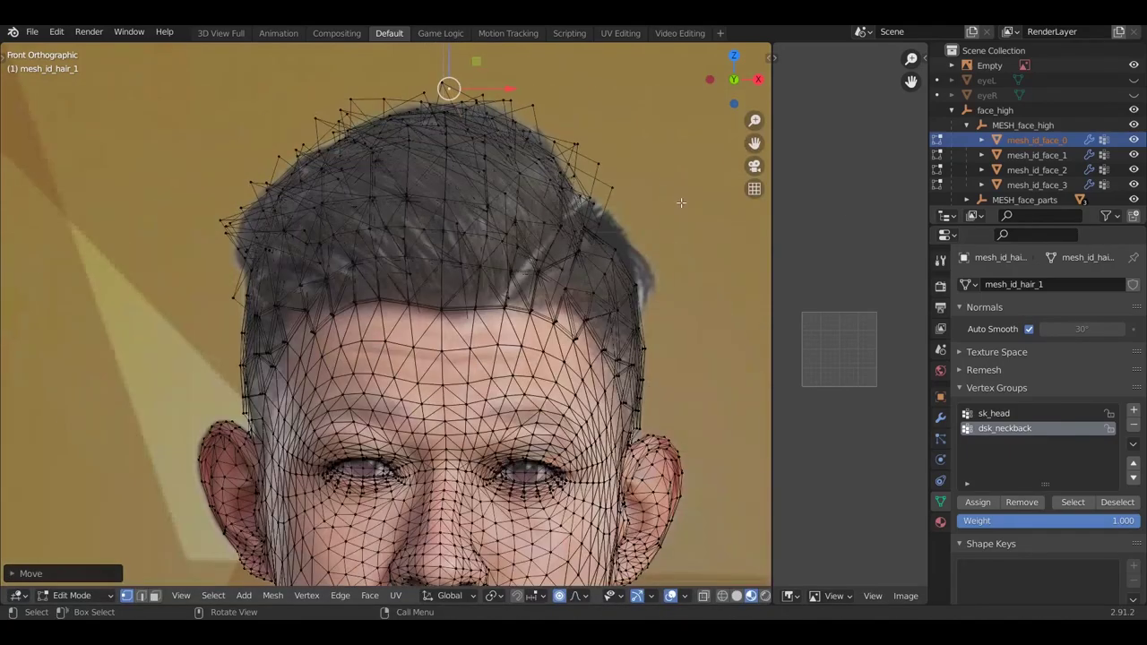
Check the raised crown against the photo by varying its opacity, and return the meshes to Edit Mode
{"action": "left_click", "coordinate": [992, 66]}
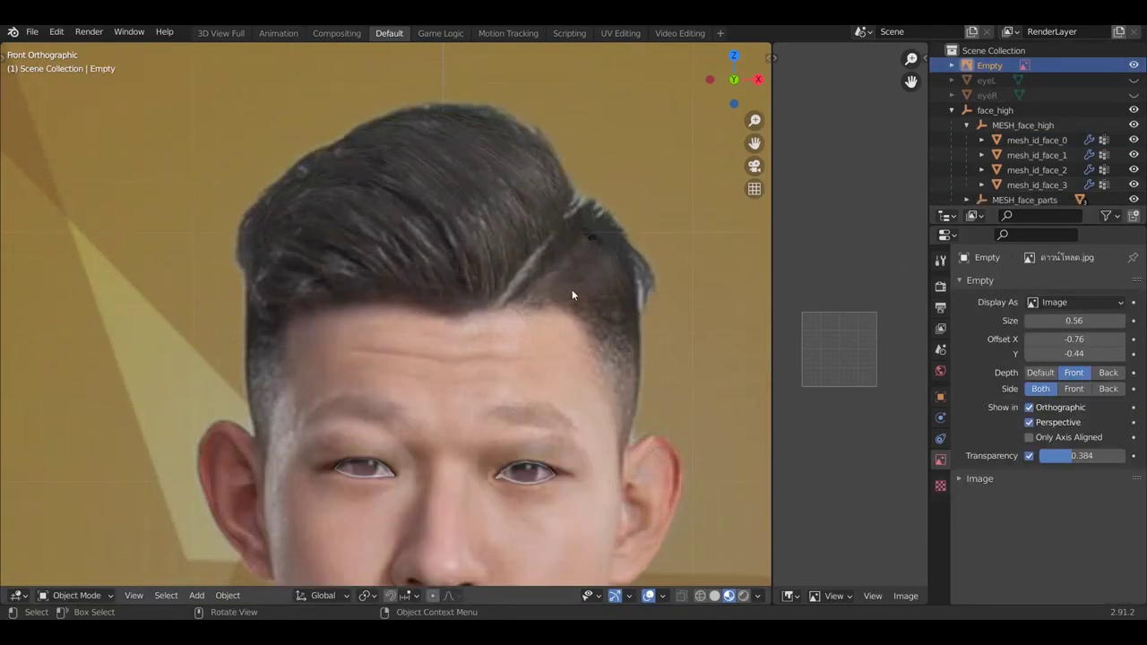
{"action": "mouse_move", "coordinate": [1053, 457]}
{"action": "left_mouse_down"}
{"action": "mouse_move", "coordinate": [1022, 457]}
{"action": "mouse_move", "coordinate": [1106, 457]}
{"action": "mouse_move", "coordinate": [1022, 457]}
{"action": "mouse_move", "coordinate": [1099, 446]}
{"action": "mouse_move", "coordinate": [1039, 453]}
{"action": "mouse_move", "coordinate": [1067, 450]}
{"action": "left_mouse_up"}
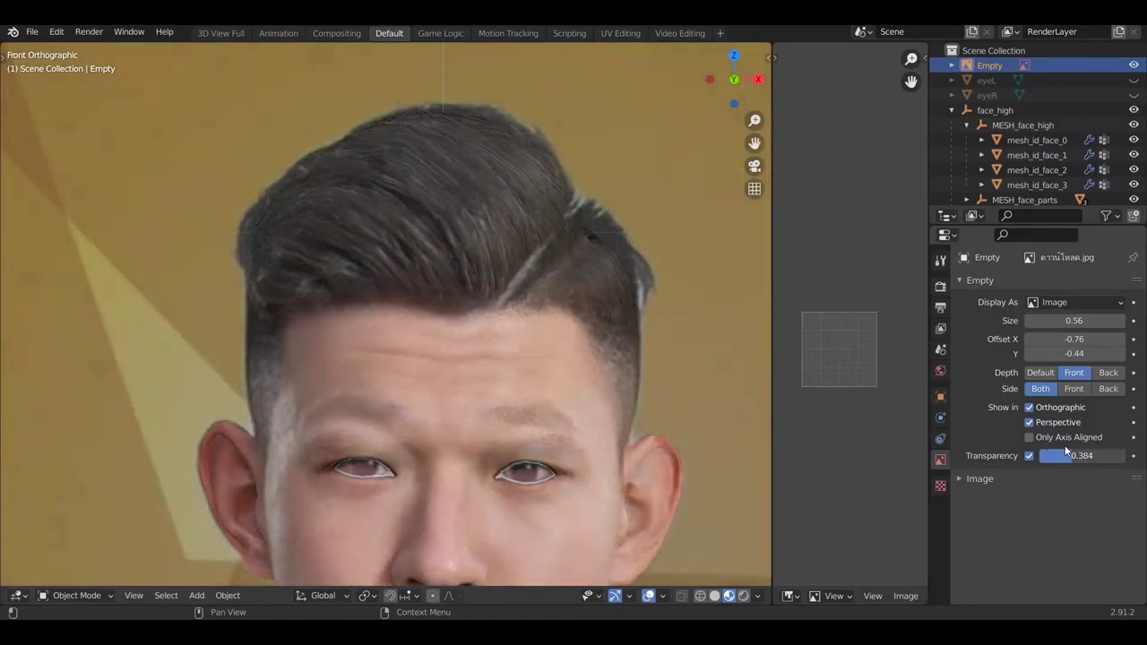
{"action": "left_click", "coordinate": [1018, 142]}
{"action": "key", "text": "Tab"}
{"action": "scroll", "coordinate": [598, 250], "scroll_direction": "up", "scroll_amount": 3}
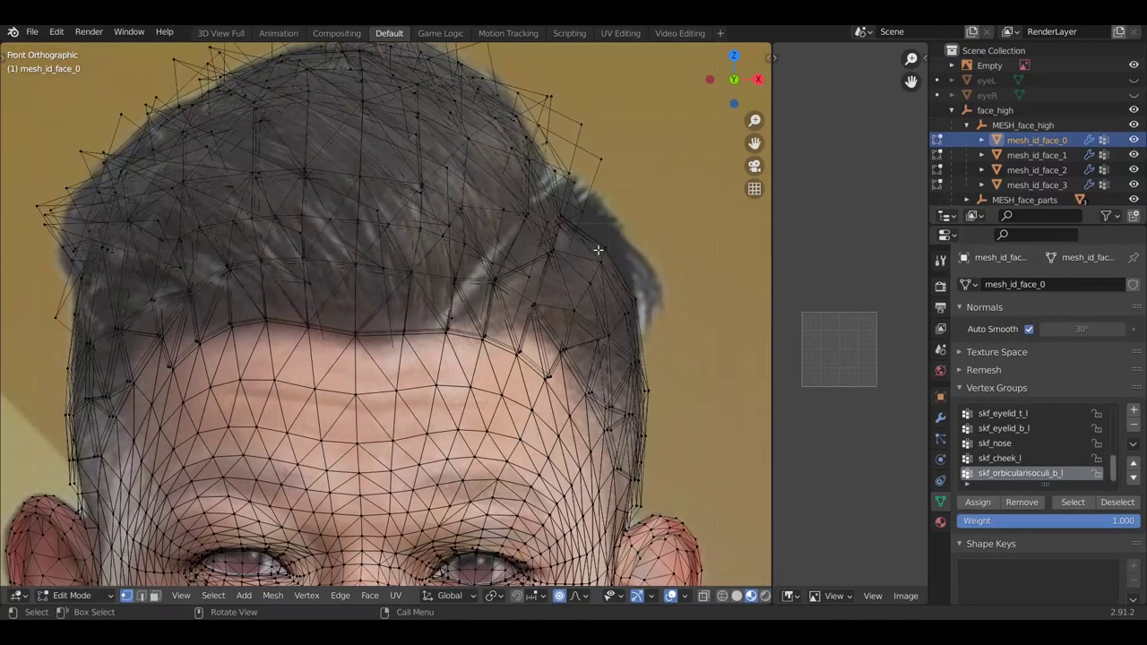
Raise the outer hair vertex beside the parting on the player's left along Z with a proportional size of 0.08
{"action": "left_click", "coordinate": [606, 226]}
{"action": "key", "text": "g"}
{"action": "scroll", "coordinate": [606, 233], "scroll_direction": "down", "scroll_amount": 5}
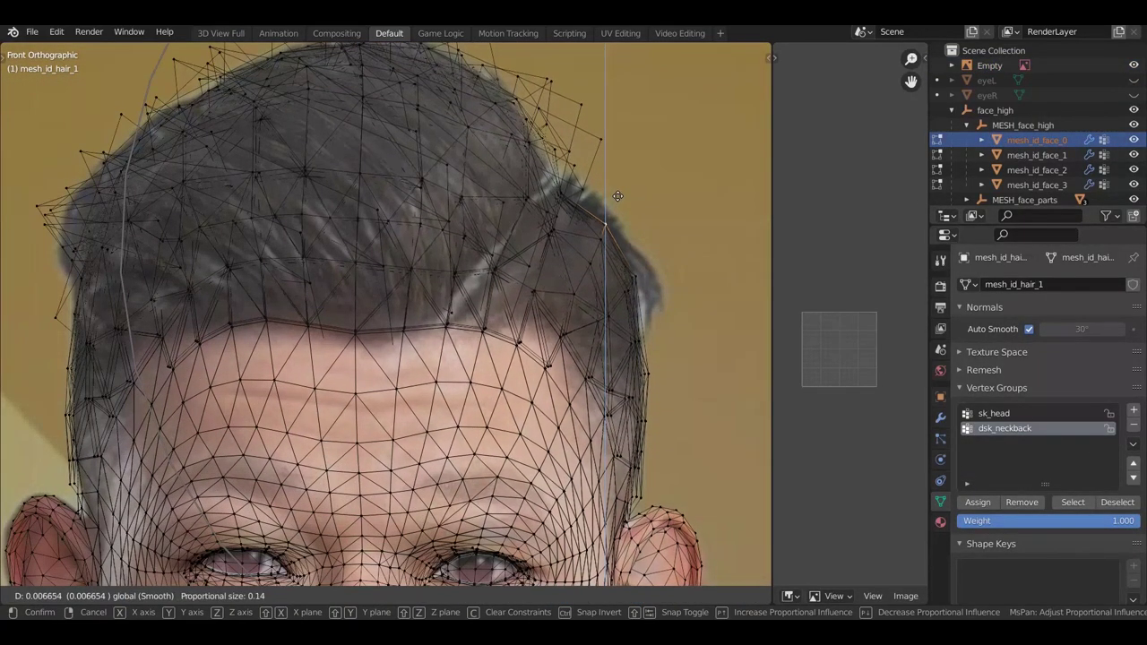
{"action": "scroll", "coordinate": [622, 194], "scroll_direction": "up", "scroll_amount": 3}
{"action": "scroll", "coordinate": [637, 185], "scroll_direction": "up", "scroll_amount": 1}
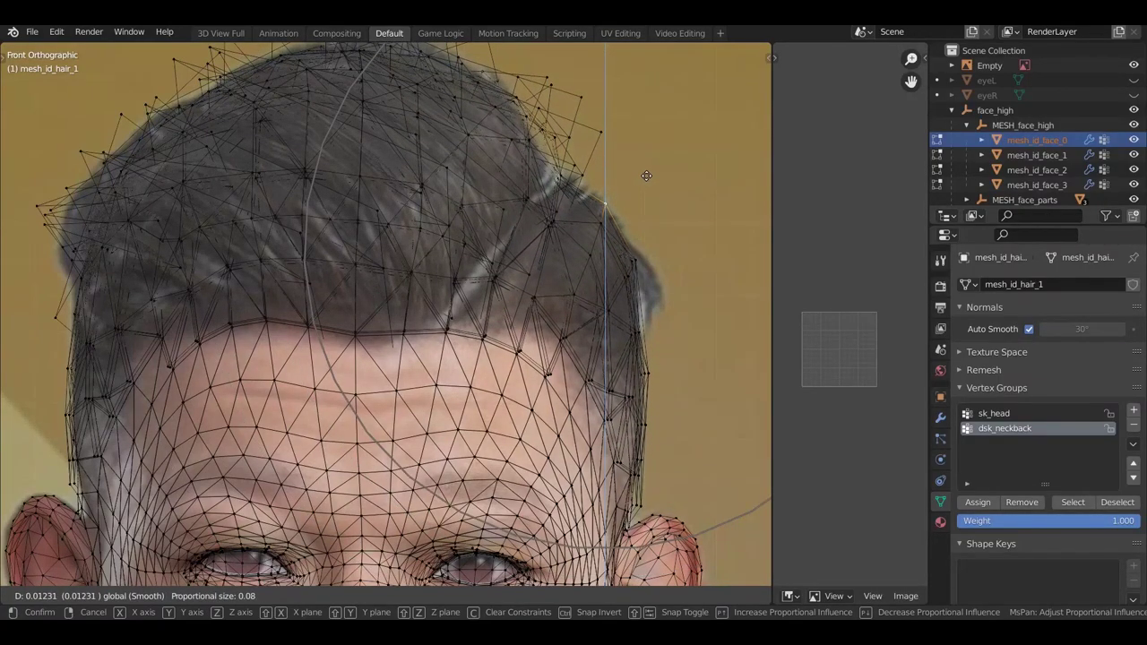
{"action": "left_click", "coordinate": [651, 173]}
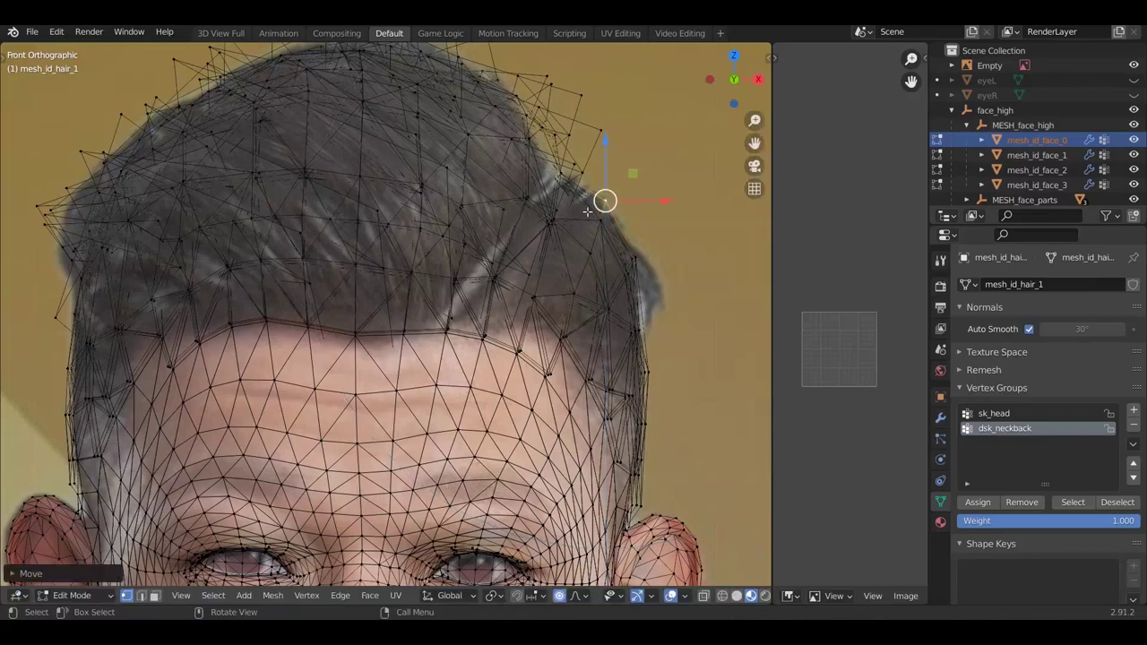
Nudge the parting vertex on the player's left along X with proportional size 0.06, and adjust the hairline area below it
{"action": "left_click_drag", "start_coordinate": [602, 217], "coordinate": [592, 202]}
{"action": "scroll", "coordinate": [591, 202], "scroll_direction": "up", "scroll_amount": 3}
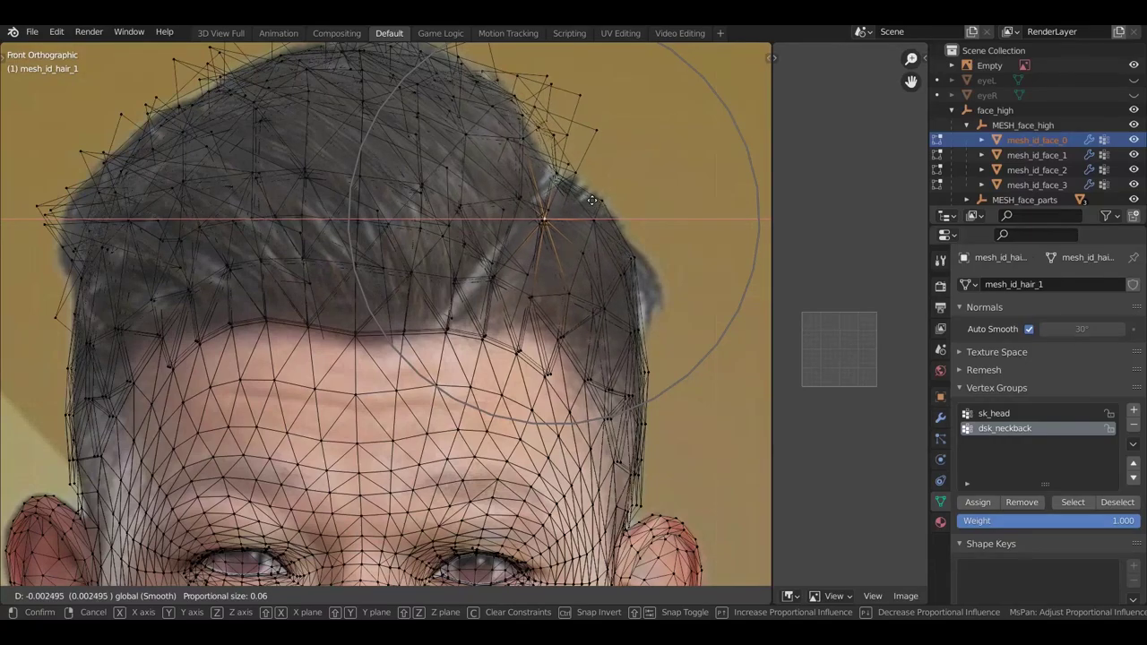
{"action": "left_click", "coordinate": [590, 199]}
{"action": "left_click_drag", "start_coordinate": [565, 292], "coordinate": [520, 289]}
{"action": "right_click", "coordinate": [520, 292]}
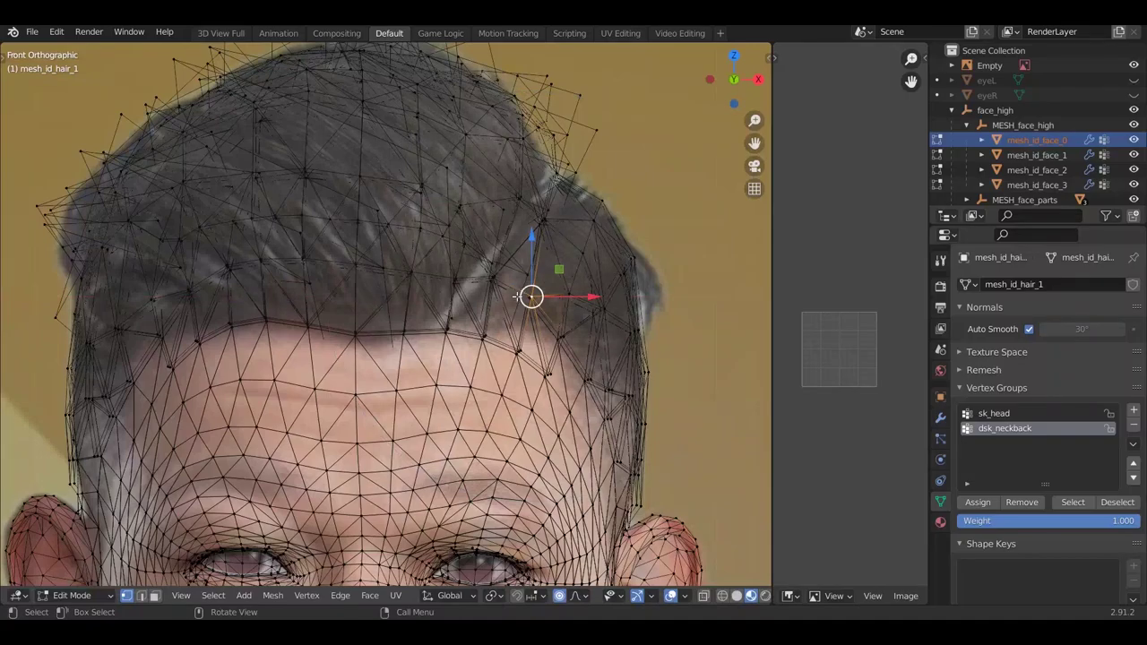
{"action": "left_click_drag", "start_coordinate": [563, 351], "coordinate": [569, 350]}
{"action": "scroll", "coordinate": [496, 302], "scroll_direction": "down", "scroll_amount": 4}
{"action": "key", "text": "a"}
{"action": "key", "text": "a"}
{"action": "scroll", "coordinate": [544, 301], "scroll_direction": "down", "scroll_amount": 2}
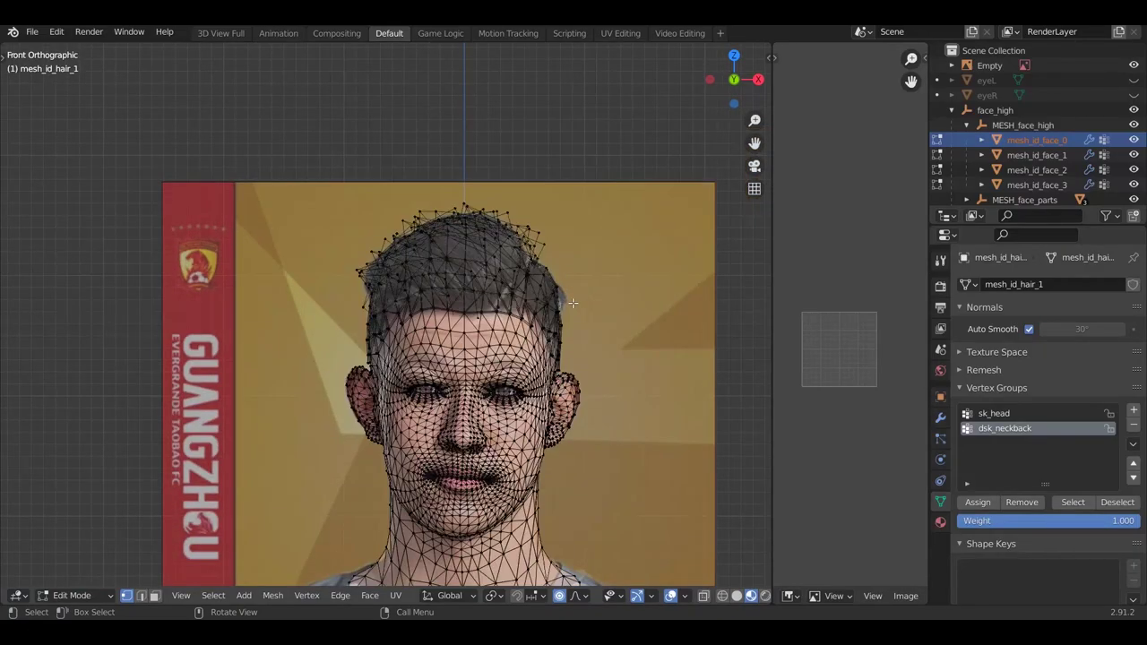
{"action": "scroll", "coordinate": [563, 303], "scroll_direction": "up", "scroll_amount": 5}
Compare the reshaped hair with the photo, set the photo's opacity to 0.199, and return the meshes to Edit Mode
{"action": "left_click", "coordinate": [989, 65]}
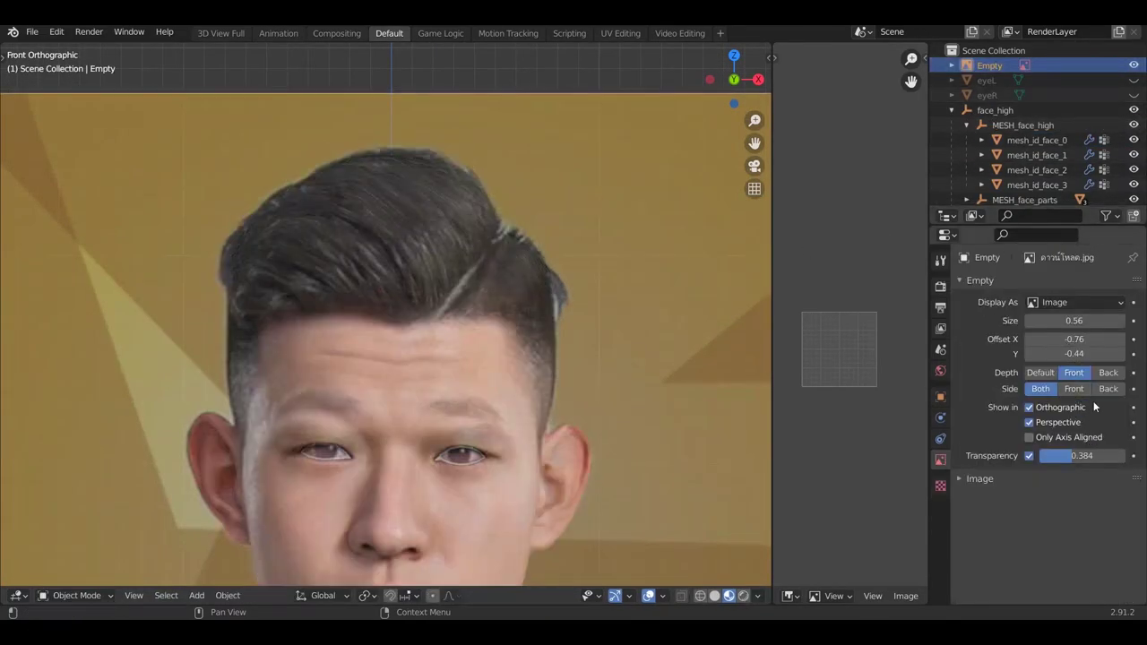
{"action": "left_click_drag", "start_coordinate": [1072, 457], "coordinate": [1046, 457]}
{"action": "left_click_drag", "start_coordinate": [1080, 459], "coordinate": [1058, 444]}
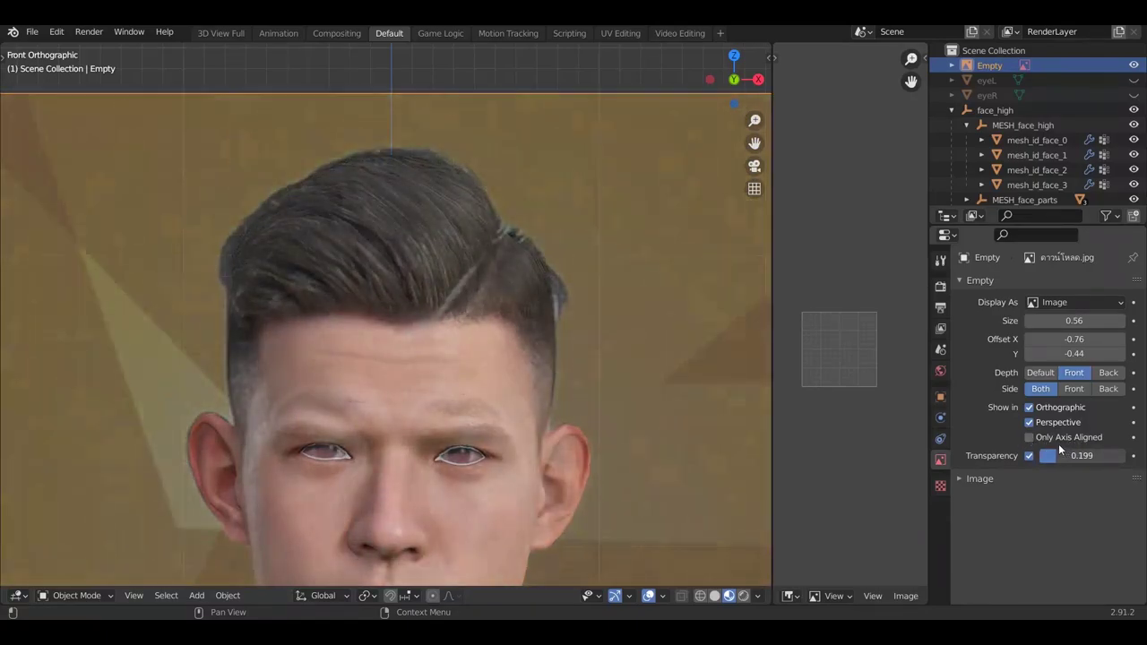
{"action": "left_click", "coordinate": [1040, 141]}
{"action": "key", "text": "Tab"}
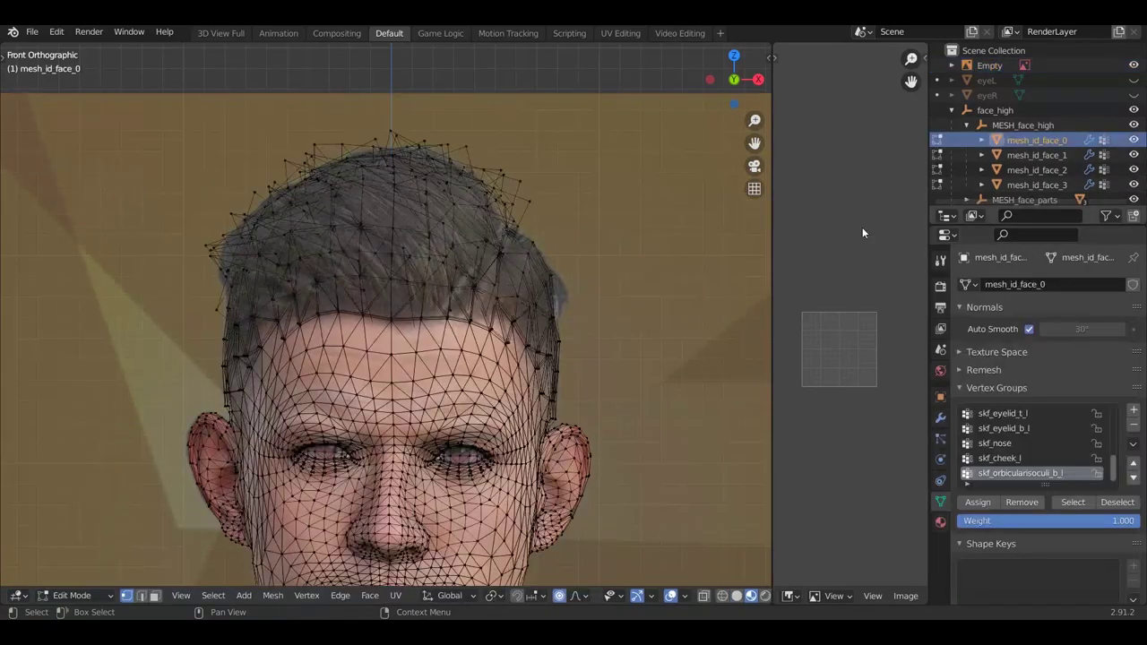
Move the hair vertex above the hairline on the player's left inward toward the lower end of the parting
{"action": "scroll", "coordinate": [518, 292], "scroll_direction": "up", "scroll_amount": 4}
{"action": "left_click", "coordinate": [518, 292]}
{"action": "left_click_drag", "start_coordinate": [559, 293], "coordinate": [459, 312]}
{"action": "scroll", "coordinate": [457, 310], "scroll_direction": "down", "scroll_amount": 4}
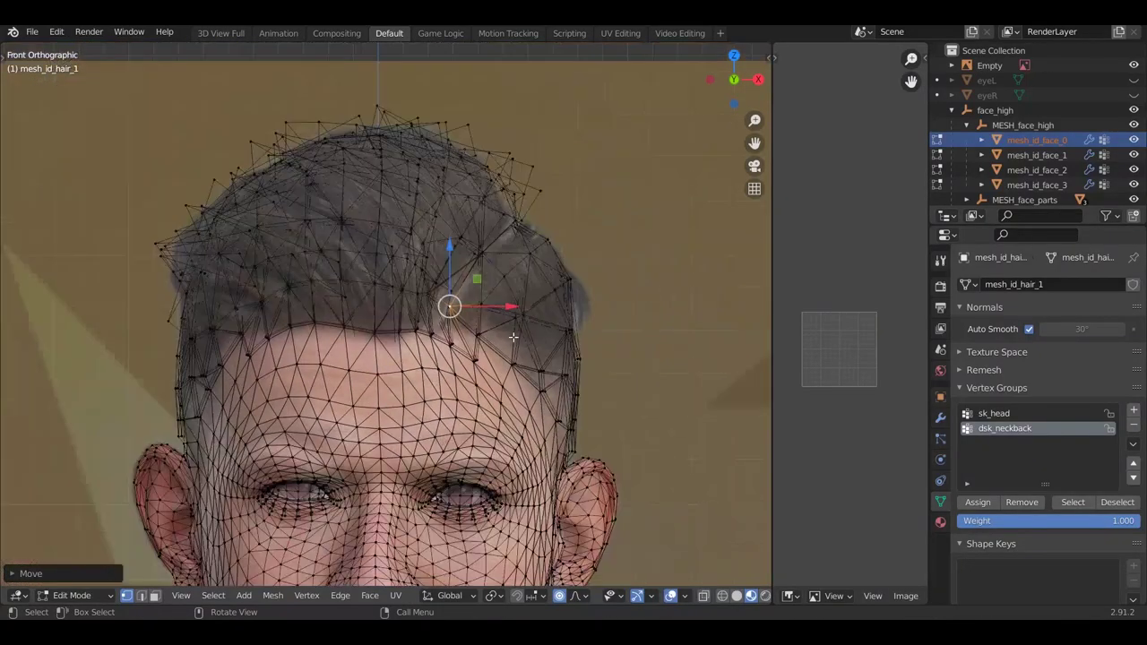
Fade the reference photo to compare the reshaped hair, make the photo more opaque, and return the meshes to Edit Mode
{"action": "left_click", "coordinate": [993, 68]}
{"action": "scroll", "coordinate": [618, 421], "scroll_direction": "down", "scroll_amount": 3}
{"action": "scroll", "coordinate": [630, 452], "scroll_direction": "up", "scroll_amount": 3}
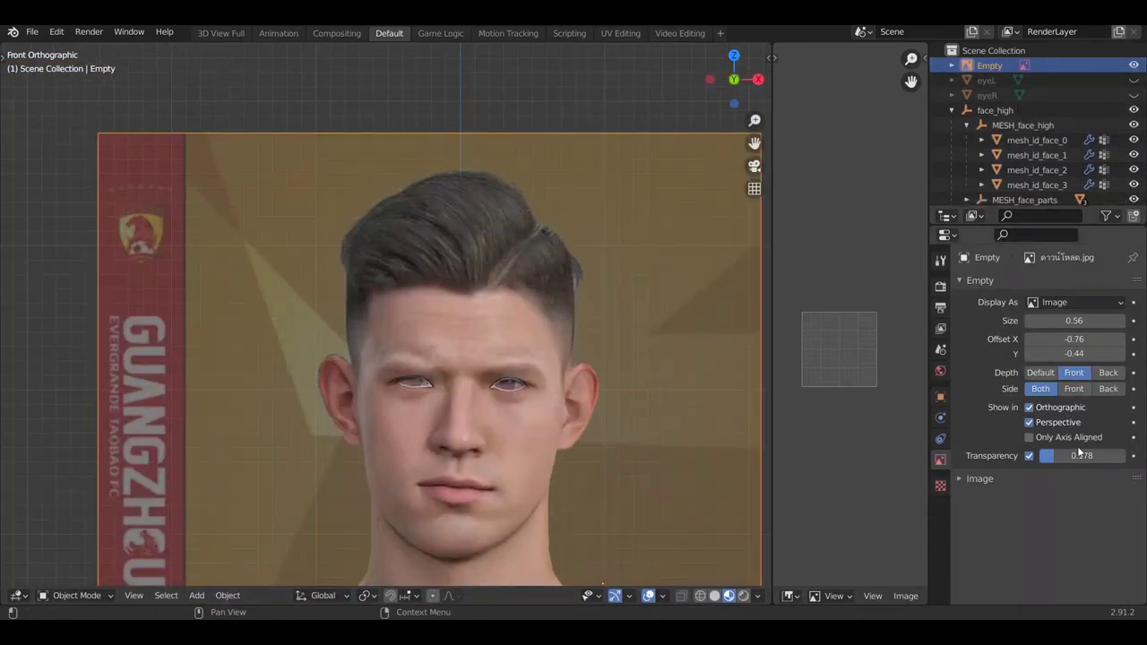
{"action": "left_click_drag", "start_coordinate": [1069, 458], "coordinate": [1093, 448]}
{"action": "left_click", "coordinate": [1017, 140]}
{"action": "key", "text": "Tab"}
{"action": "scroll", "coordinate": [574, 251], "scroll_direction": "up", "scroll_amount": 5}
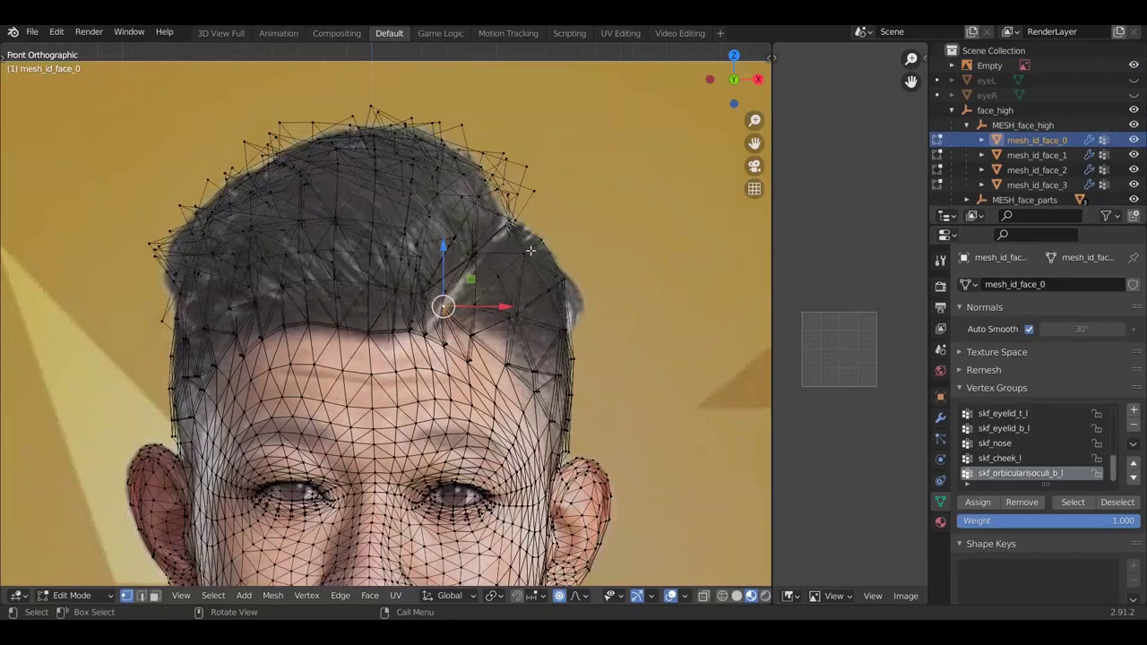
Try to shift the two vertices near the parting's lower end along X with proportional size 0.07, and undo both moves
{"action": "key", "text": "g"}
{"action": "key", "text": "x"}
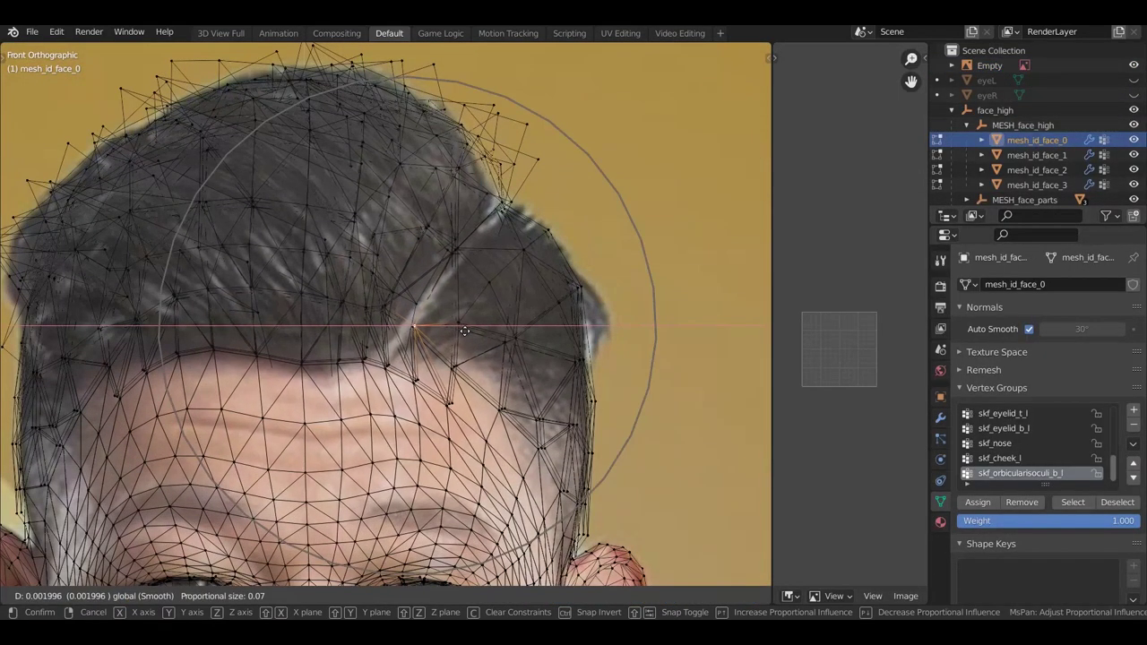
{"action": "left_click_drag", "start_coordinate": [472, 335], "coordinate": [472, 335]}
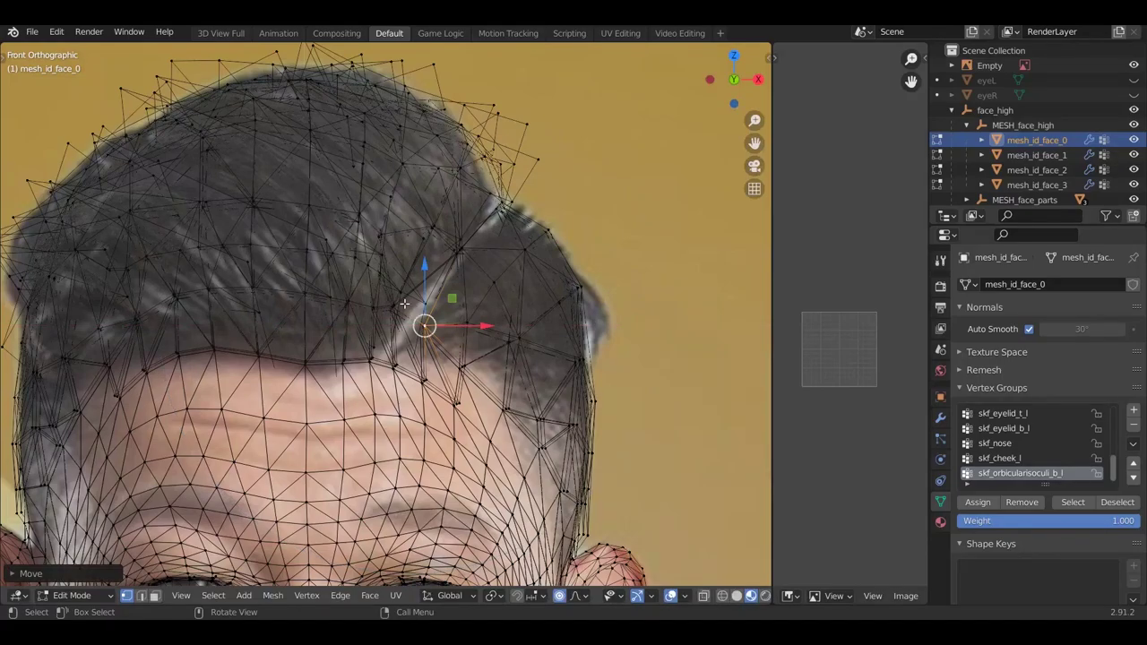
{"action": "left_click", "coordinate": [401, 294]}
{"action": "left_click_drag", "start_coordinate": [446, 294], "coordinate": [448, 294]}
{"action": "key", "text": "x"}
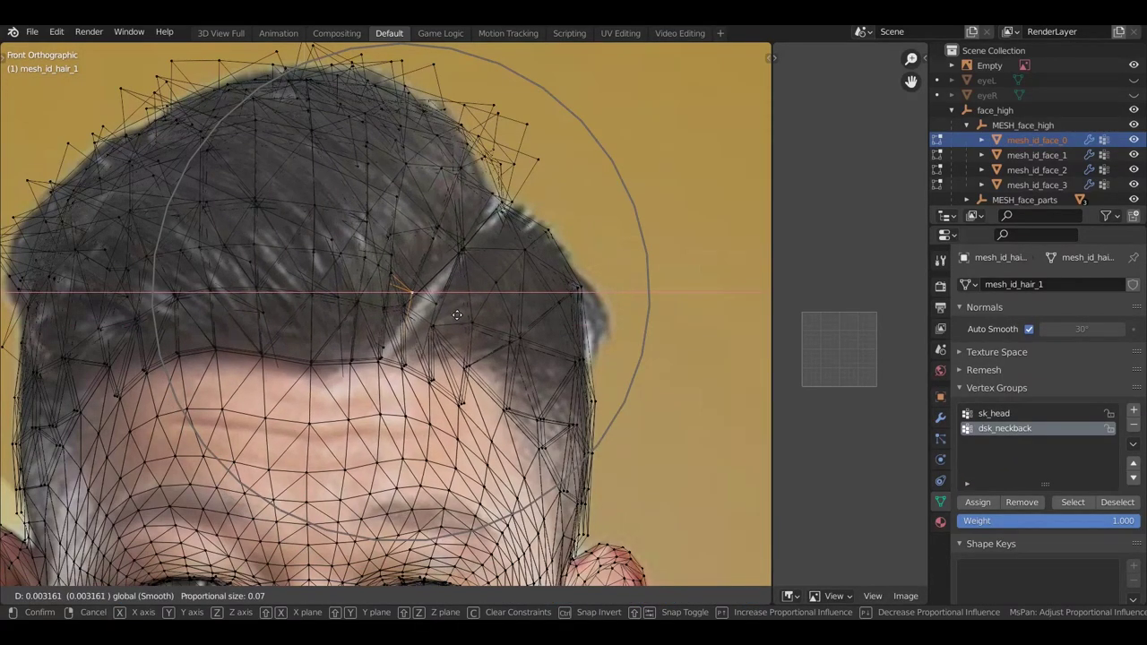
{"action": "left_click", "coordinate": [457, 327]}
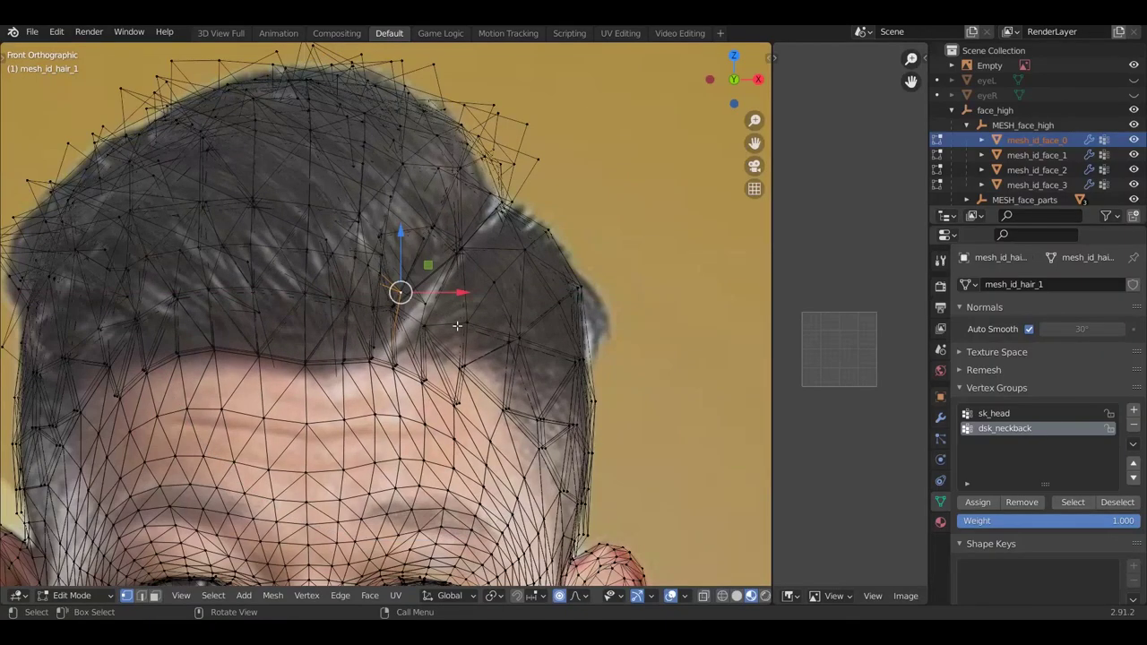
{"action": "key", "text": "ctrl+z"}
{"action": "key", "text": "ctrl+z"}
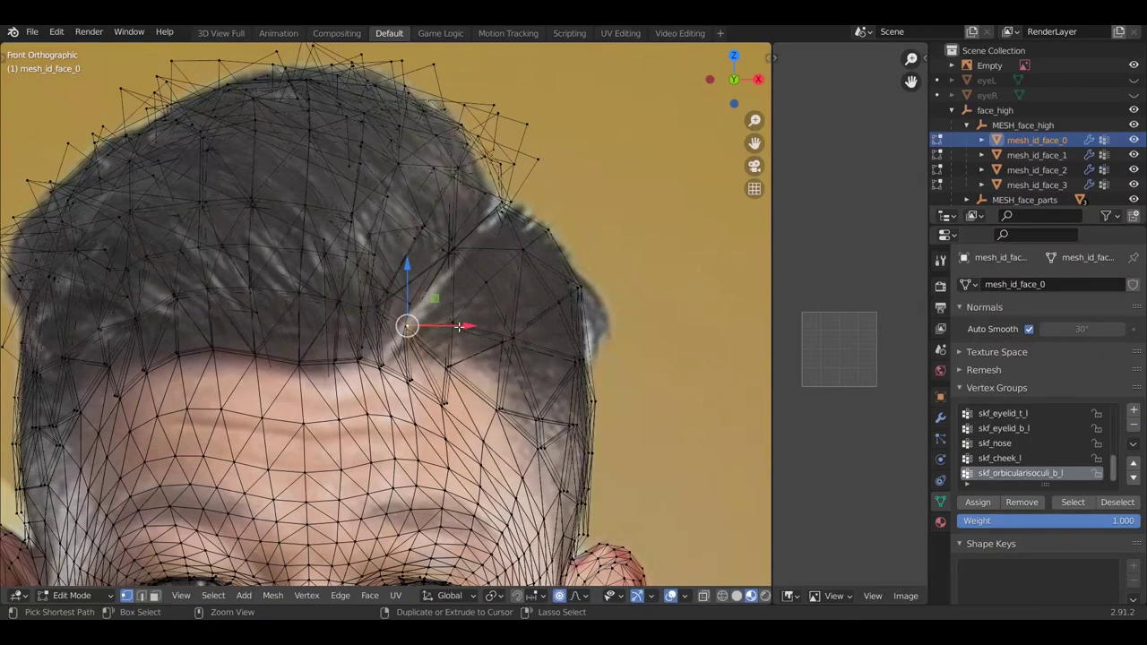
Move the face vertex beside the parting's lower end slightly outward along X with a proportional size of 0.07
{"action": "key", "text": "g"}
{"action": "key", "text": "x"}
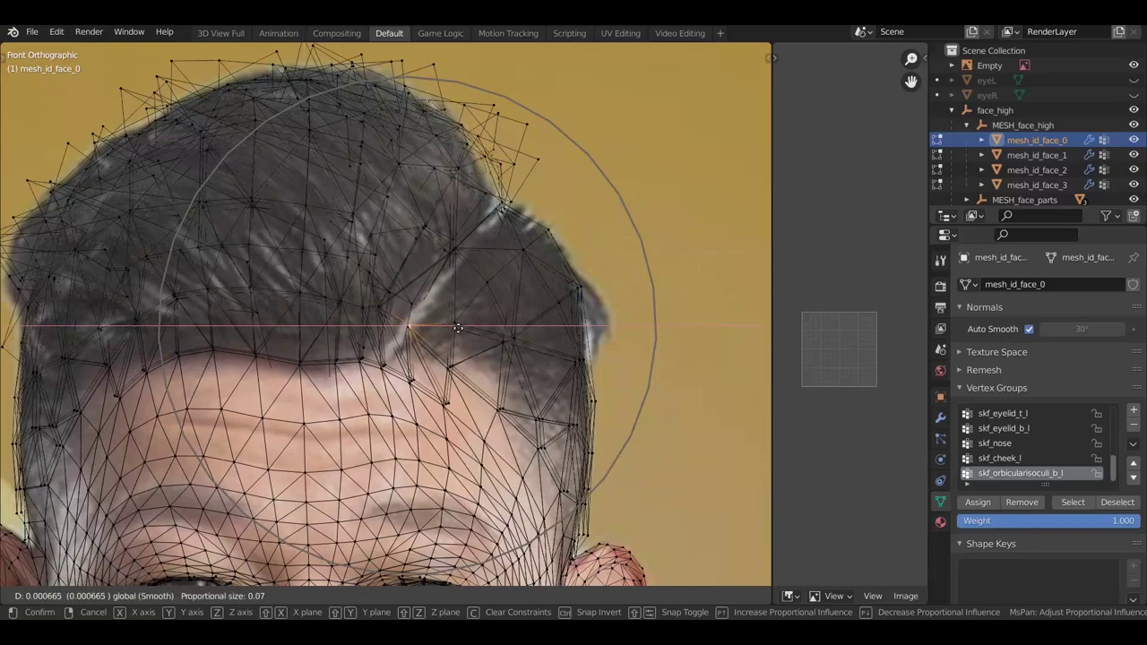
{"action": "left_click", "coordinate": [461, 330]}
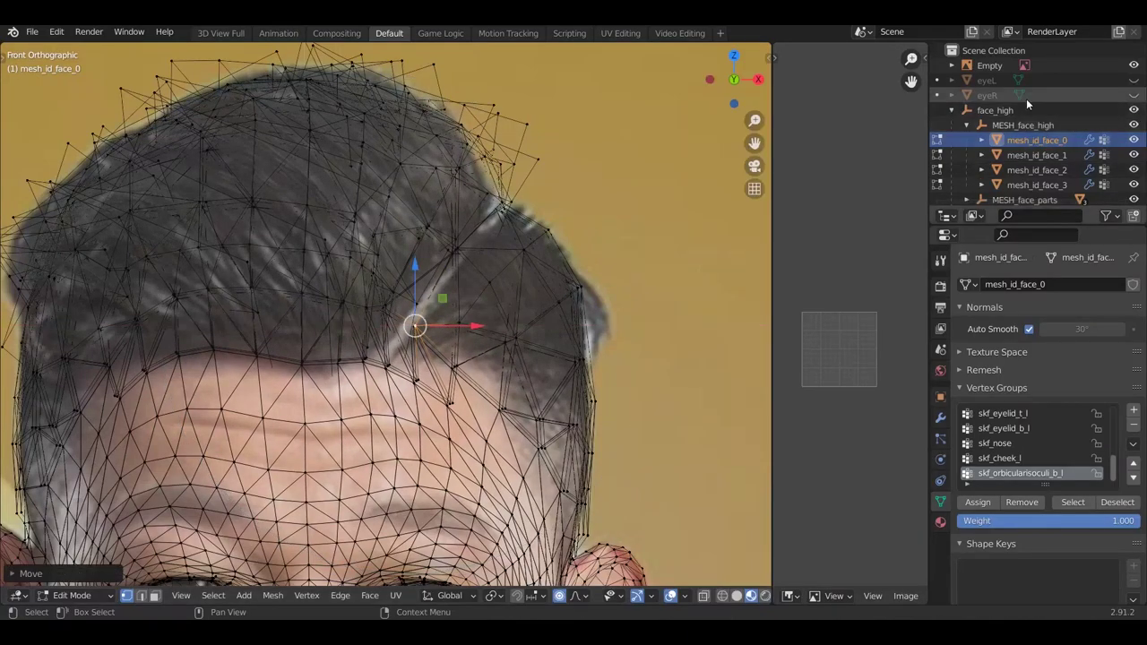
Compare the parting with the photo, set the photo's opacity to 0.418, and reopen the meshes in Edit Mode
{"action": "left_click", "coordinate": [989, 65]}
{"action": "left_click_drag", "start_coordinate": [1090, 458], "coordinate": [1069, 422]}
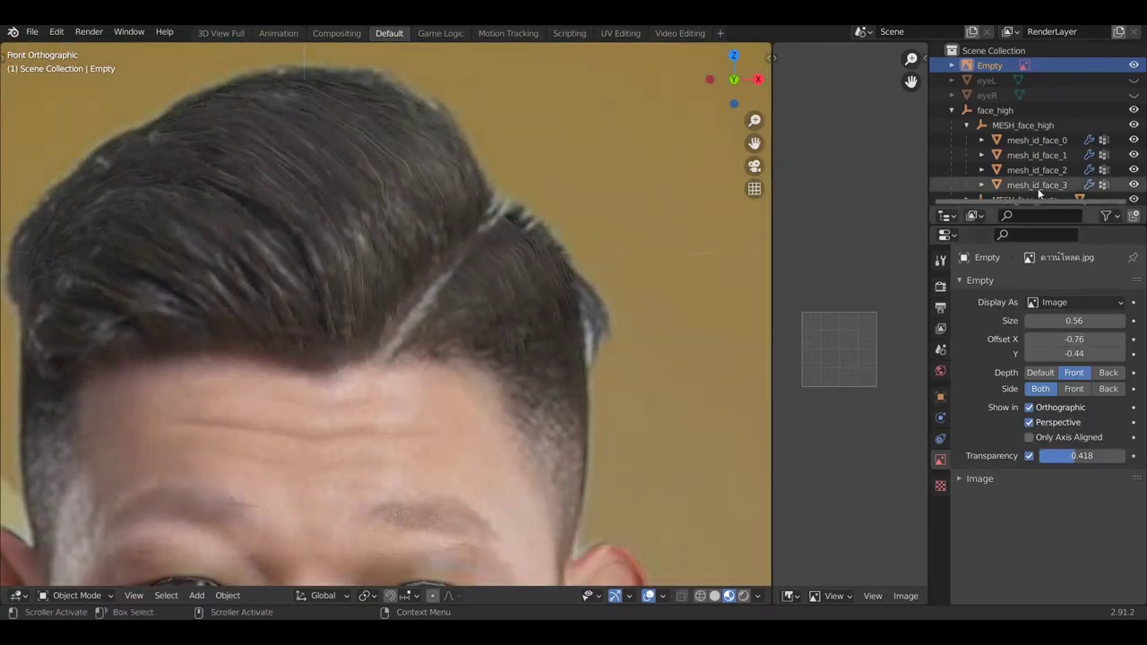
{"action": "left_click", "coordinate": [1037, 140]}
{"action": "key", "text": "Tab"}
Move the hair vertex just inside the lower half of the parting outward along X toward the parting line
{"action": "left_click", "coordinate": [398, 304]}
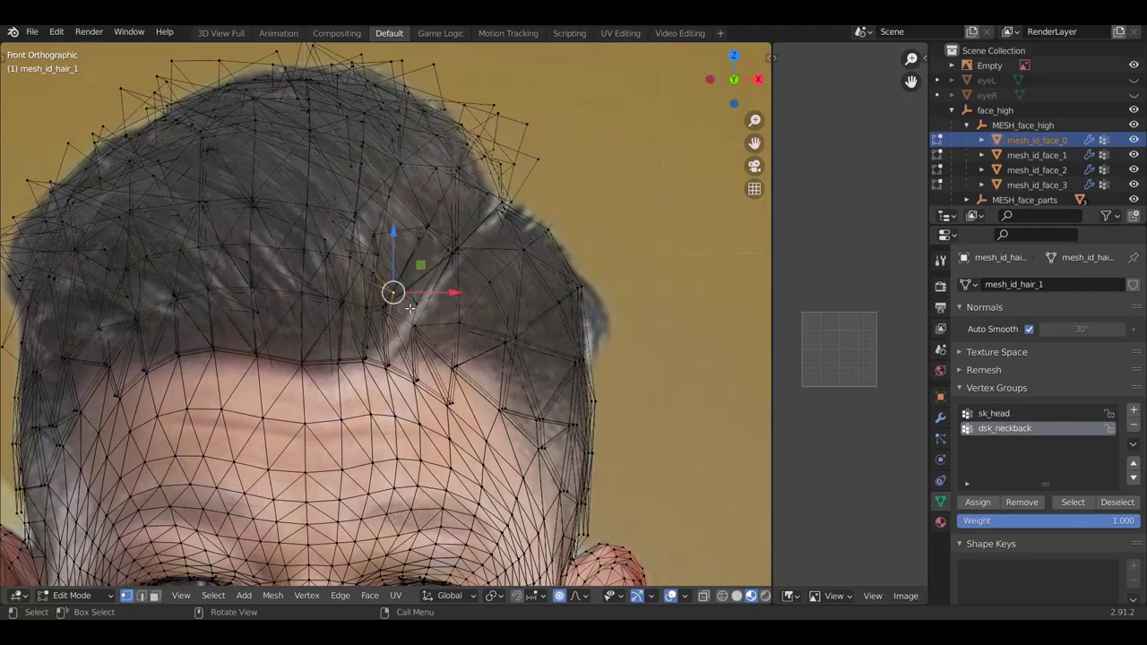
{"action": "left_click_drag", "start_coordinate": [453, 293], "coordinate": [470, 304]}
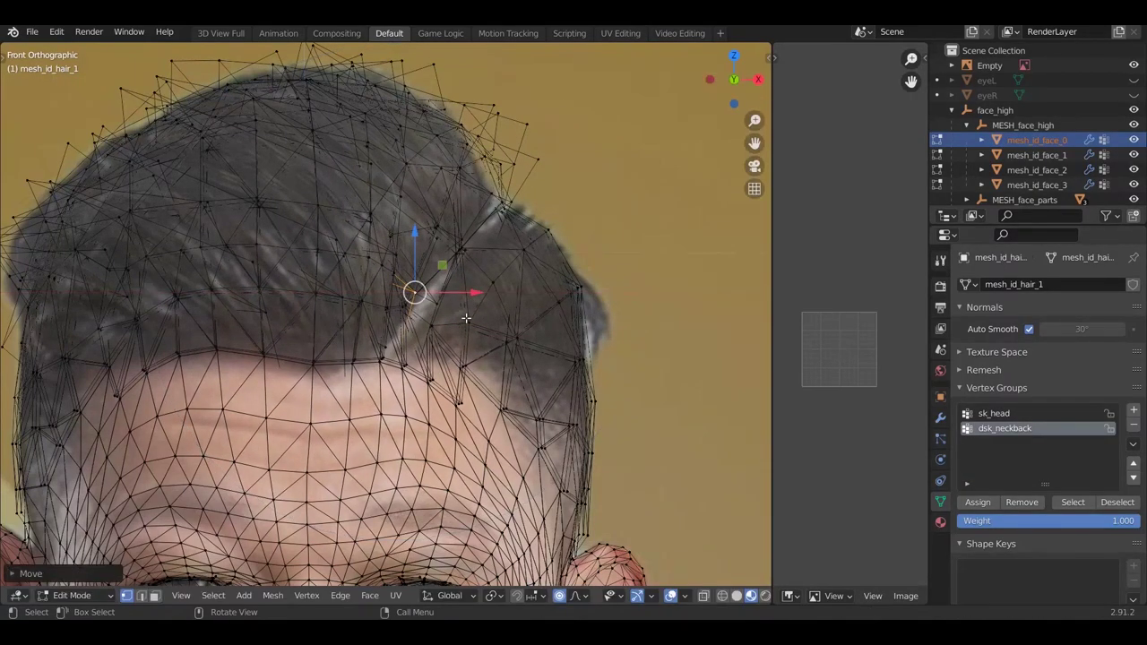
{"action": "scroll", "coordinate": [430, 417], "scroll_direction": "down", "scroll_amount": 3}
{"action": "scroll", "coordinate": [430, 416], "scroll_direction": "up", "scroll_amount": 3}
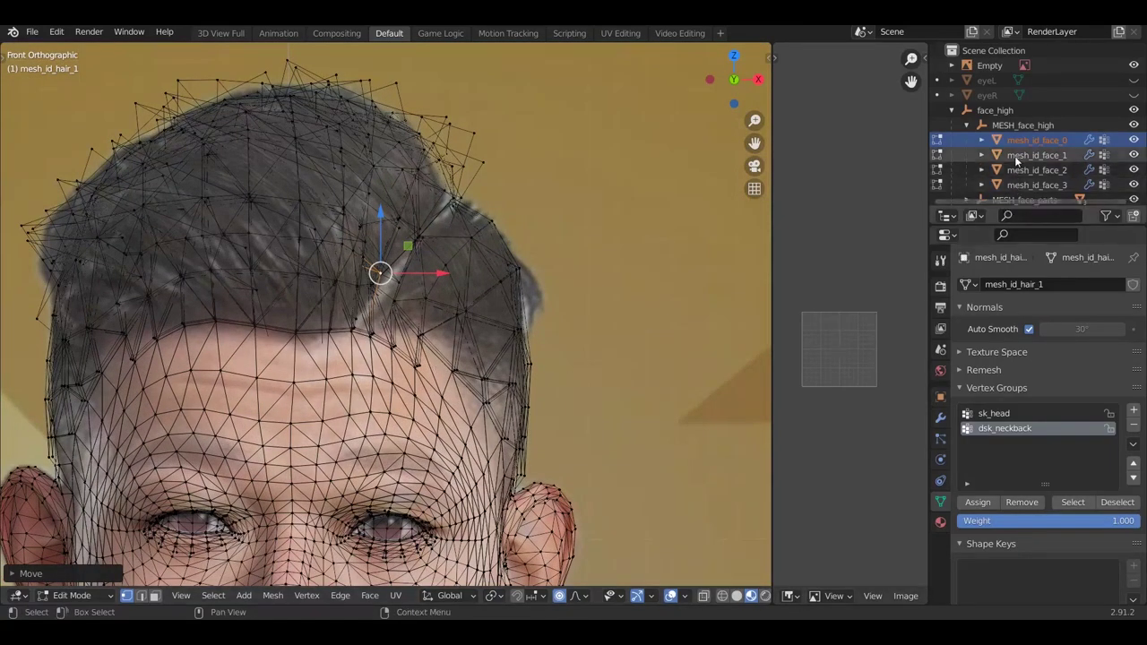
Check the parting against the photo, set the photo's opacity to 0.288, and resume editing the meshes
{"action": "left_click", "coordinate": [1004, 66]}
{"action": "left_click_drag", "start_coordinate": [1077, 467], "coordinate": [1062, 434]}
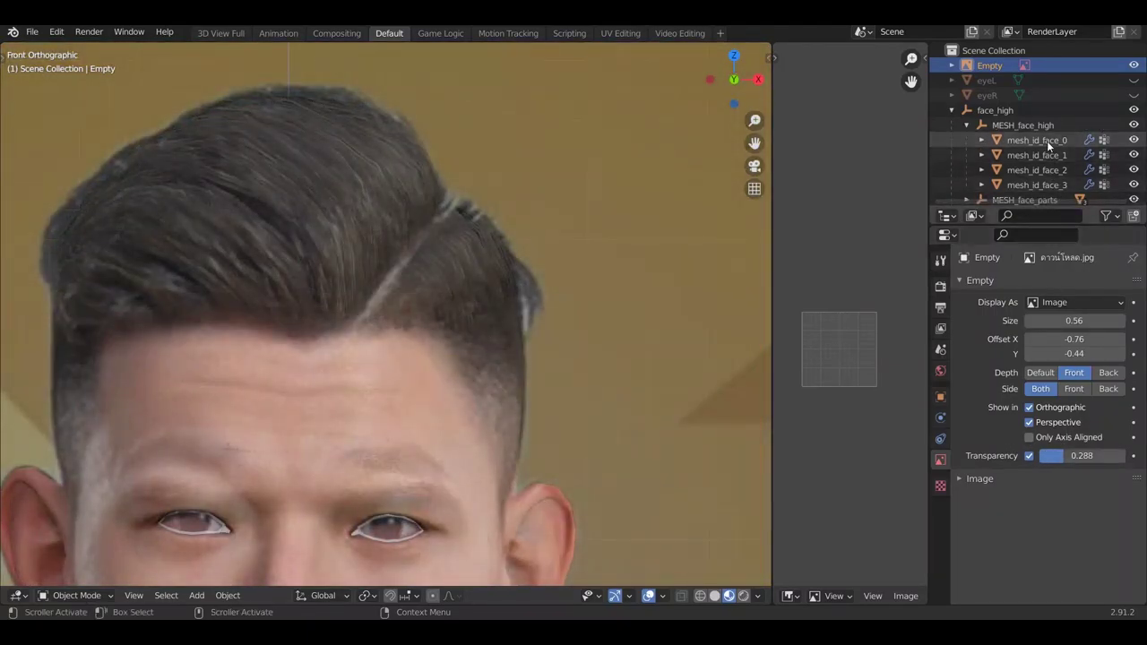
{"action": "left_click", "coordinate": [1045, 140]}
Move the hairline vertex above the player's left temple outward along X with proportional size 0.05, and raise it along Z
{"action": "left_click_drag", "start_coordinate": [440, 238], "coordinate": [496, 265]}
{"action": "left_click", "coordinate": [449, 262]}
{"action": "left_click", "coordinate": [445, 395]}
{"action": "key", "text": "g"}
{"action": "key", "text": "x"}
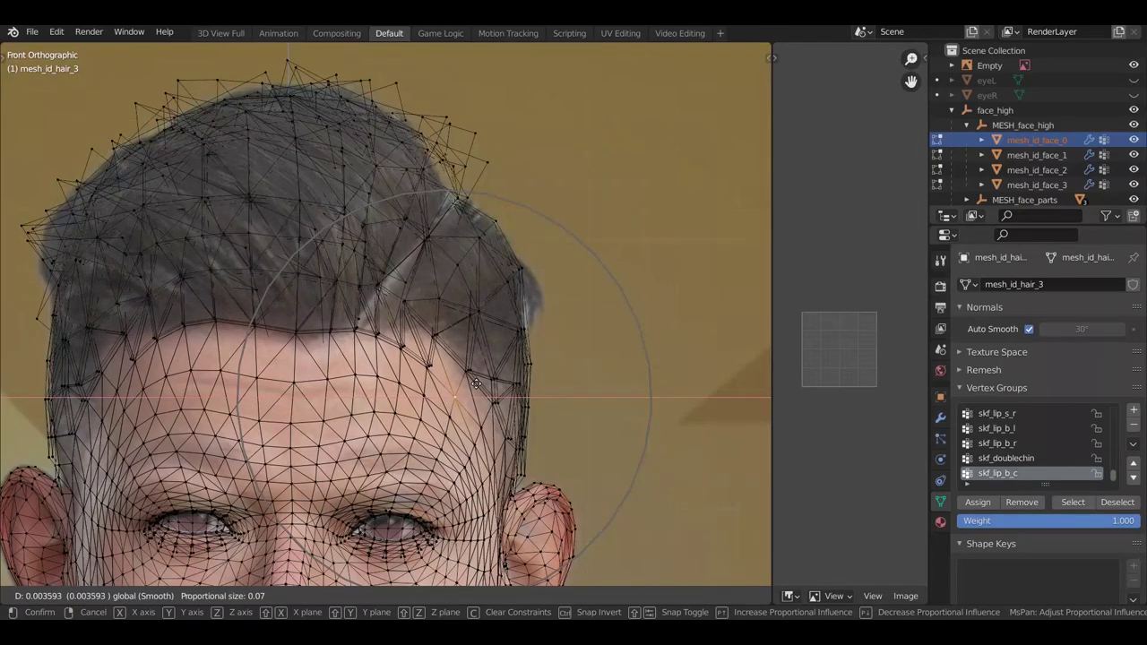
{"action": "scroll", "coordinate": [475, 385], "scroll_direction": "up", "scroll_amount": 2}
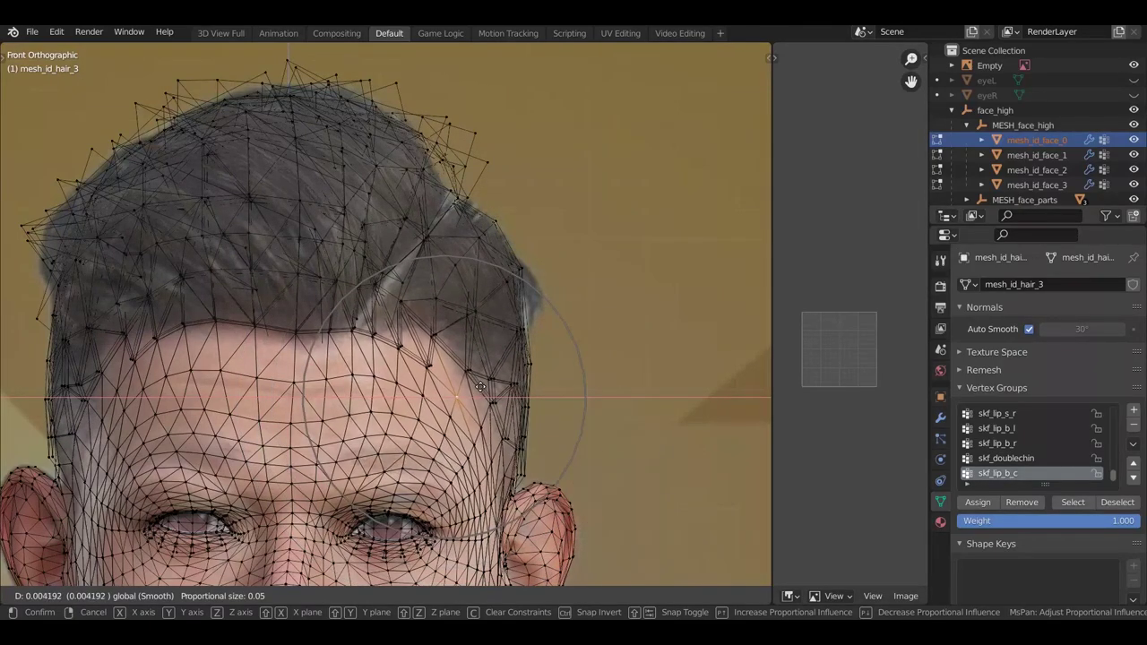
{"action": "left_click", "coordinate": [464, 372]}
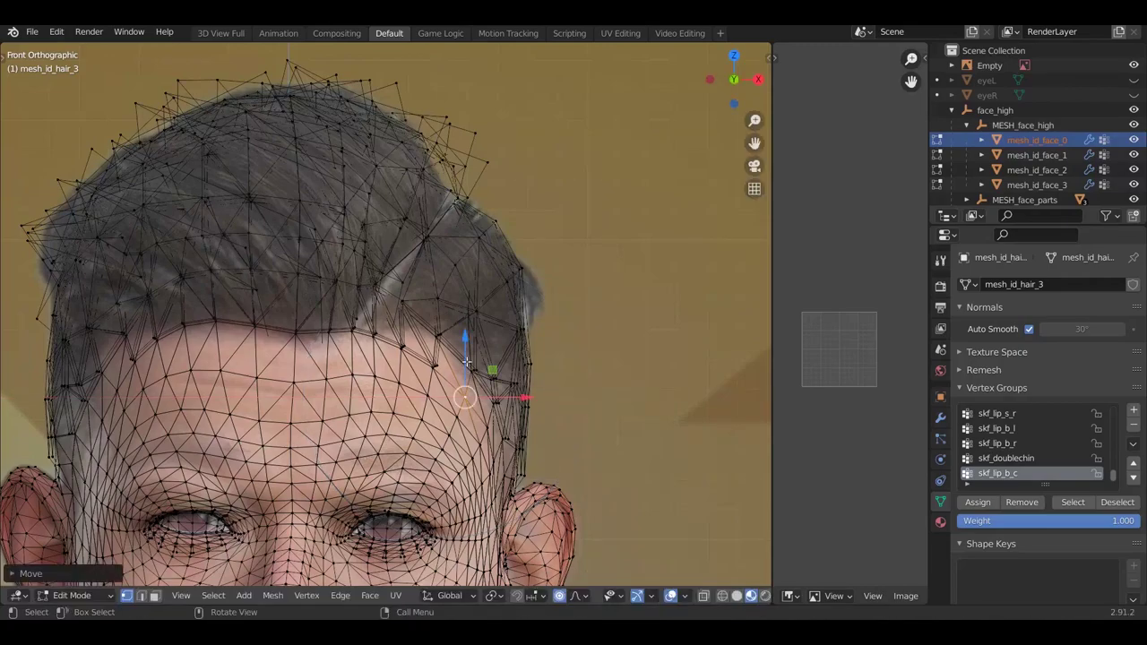
{"action": "key", "text": "g"}
{"action": "key", "text": "z"}
{"action": "left_click", "coordinate": [473, 343]}
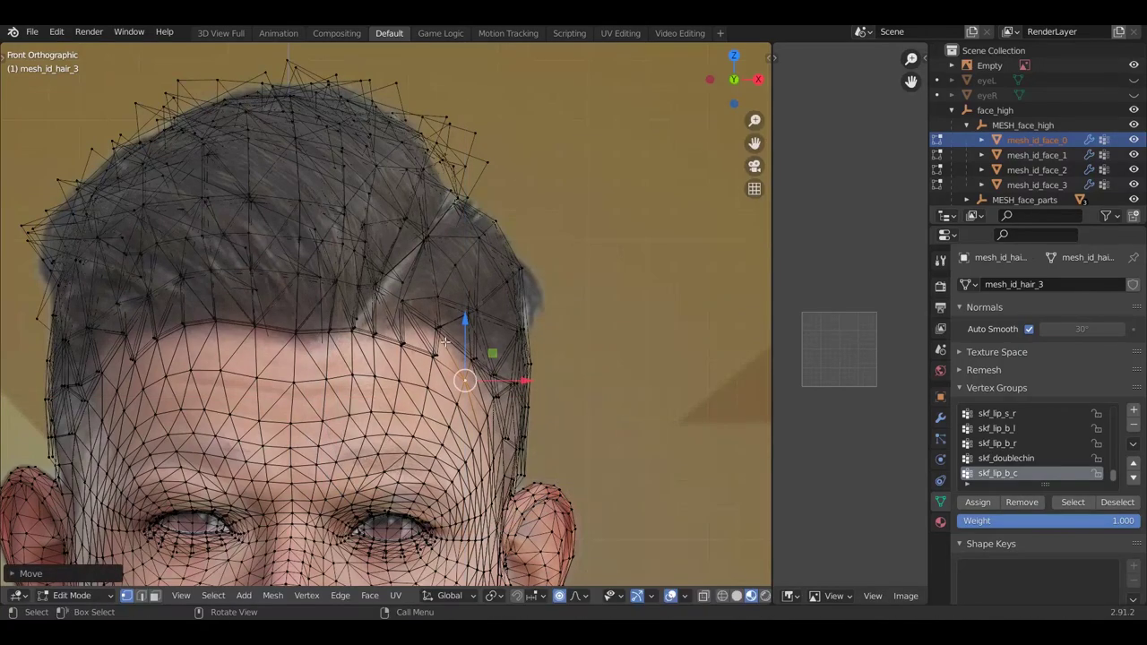
Raise the hairline corner vertex above the player's left temple along Z and nudge it outward along X
{"action": "left_click", "coordinate": [437, 345]}
{"action": "key", "text": "g"}
{"action": "key", "text": "z"}
{"action": "left_click", "coordinate": [454, 327]}
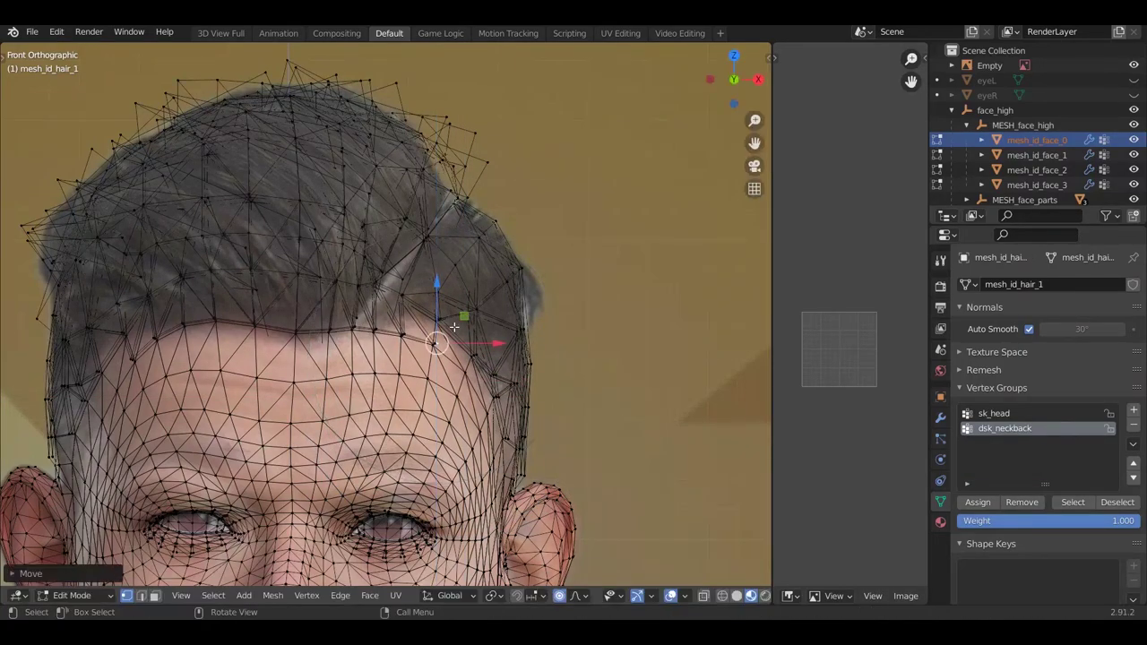
{"action": "left_click_drag", "start_coordinate": [479, 347], "coordinate": [488, 338]}
{"action": "left_click", "coordinate": [490, 334]}
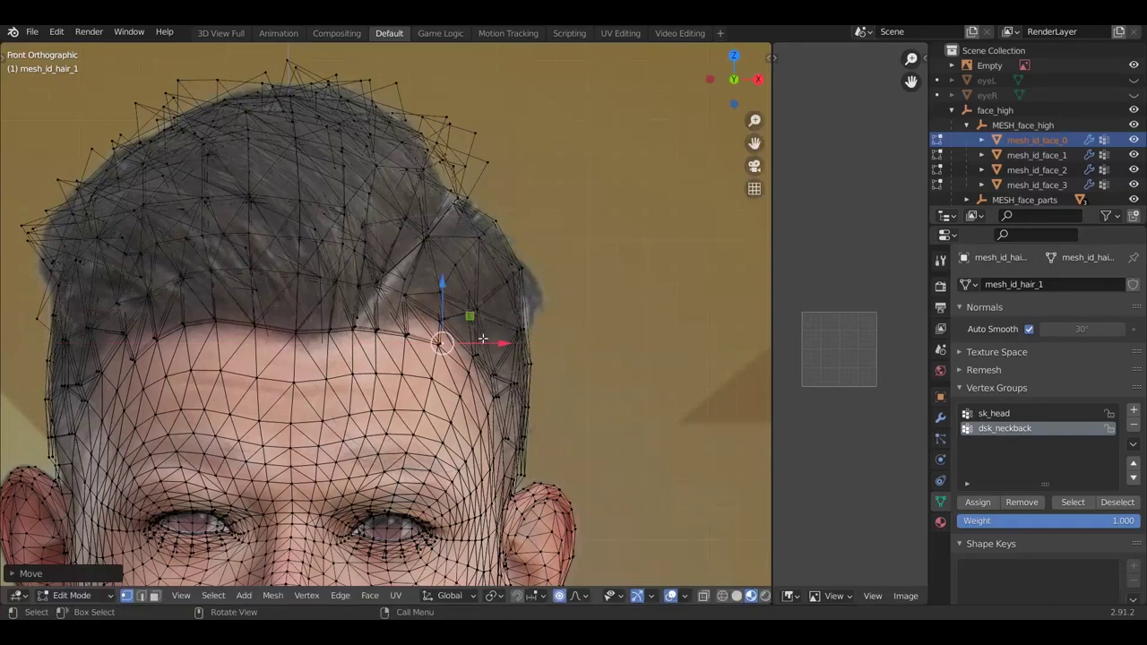
Compare the whole head with the photo by varying its opacity, leave it at 0.288, and return to Edit Mode
{"action": "scroll", "coordinate": [490, 334], "scroll_direction": "down", "scroll_amount": 4}
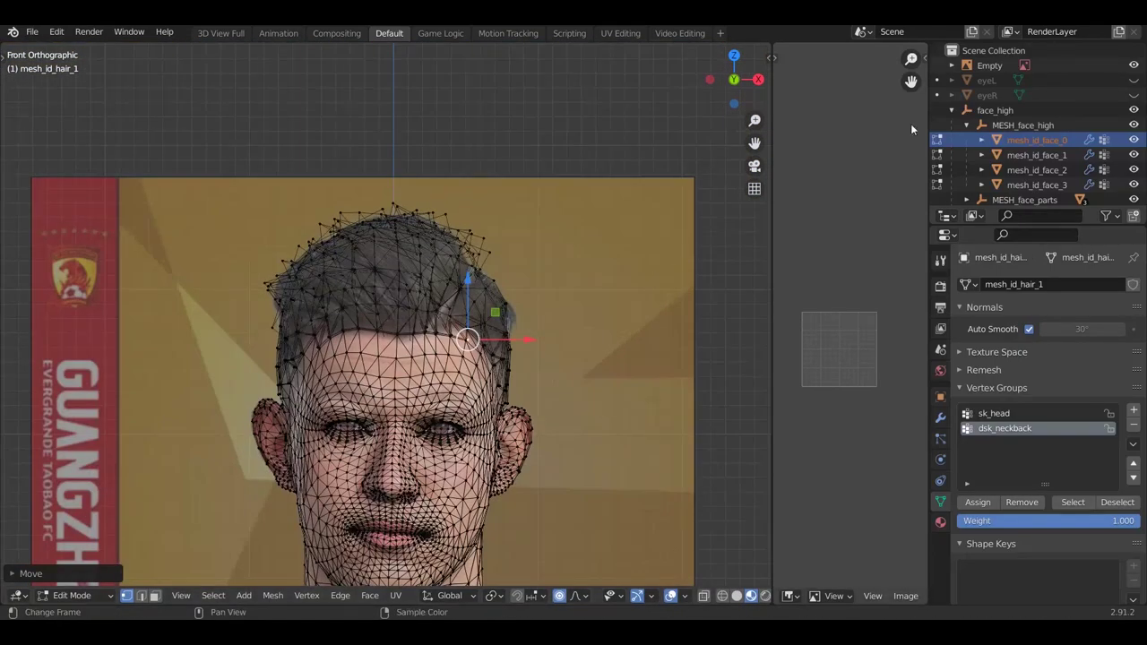
{"action": "left_click", "coordinate": [995, 67]}
{"action": "left_click_drag", "start_coordinate": [1089, 454], "coordinate": [1063, 430]}
{"action": "left_click", "coordinate": [1037, 140]}
{"action": "key", "text": "Tab"}
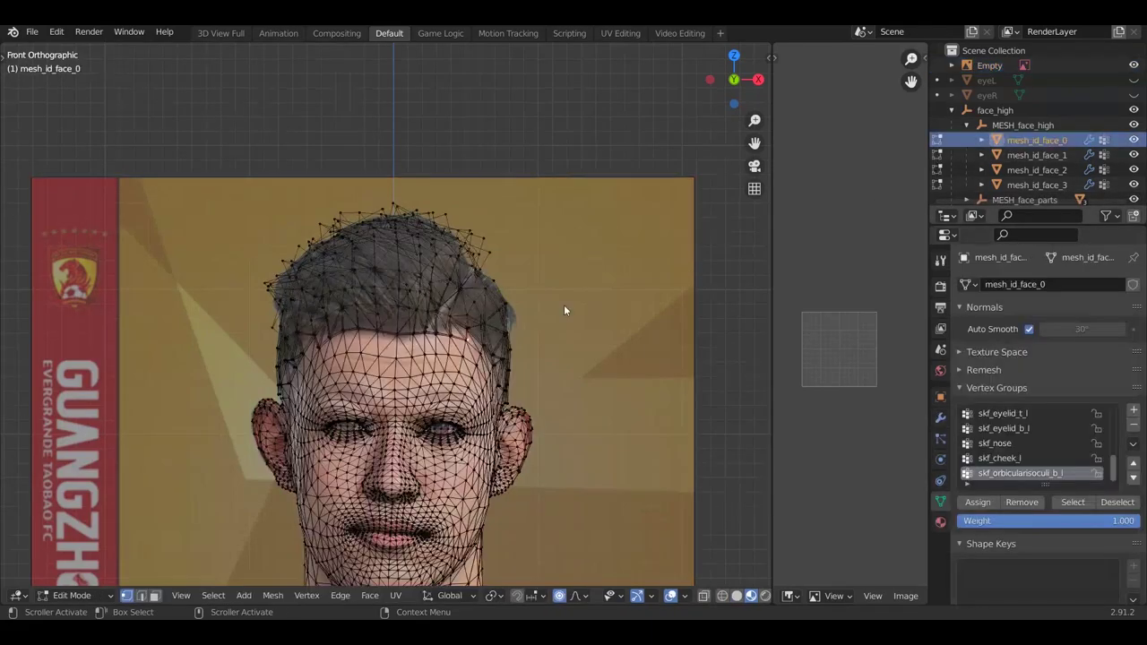
Undo the first shift of the hair vertex on the upper parting and move it outward along X with proportional size 0.05
{"action": "scroll", "coordinate": [445, 267], "scroll_direction": "up", "scroll_amount": 6}
{"action": "left_click_drag", "start_coordinate": [466, 264], "coordinate": [480, 267]}
{"action": "key", "text": "ctrl+z"}
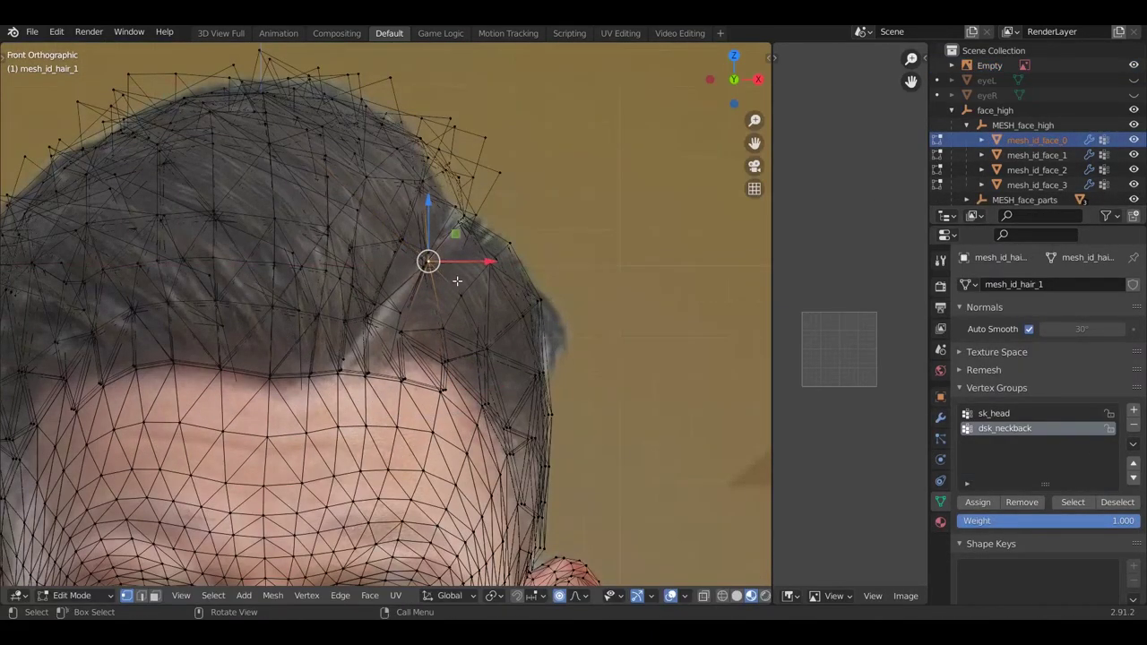
{"action": "key", "text": "g"}
{"action": "key", "text": "x"}
{"action": "scroll", "coordinate": [477, 267], "scroll_direction": "down", "scroll_amount": 2}
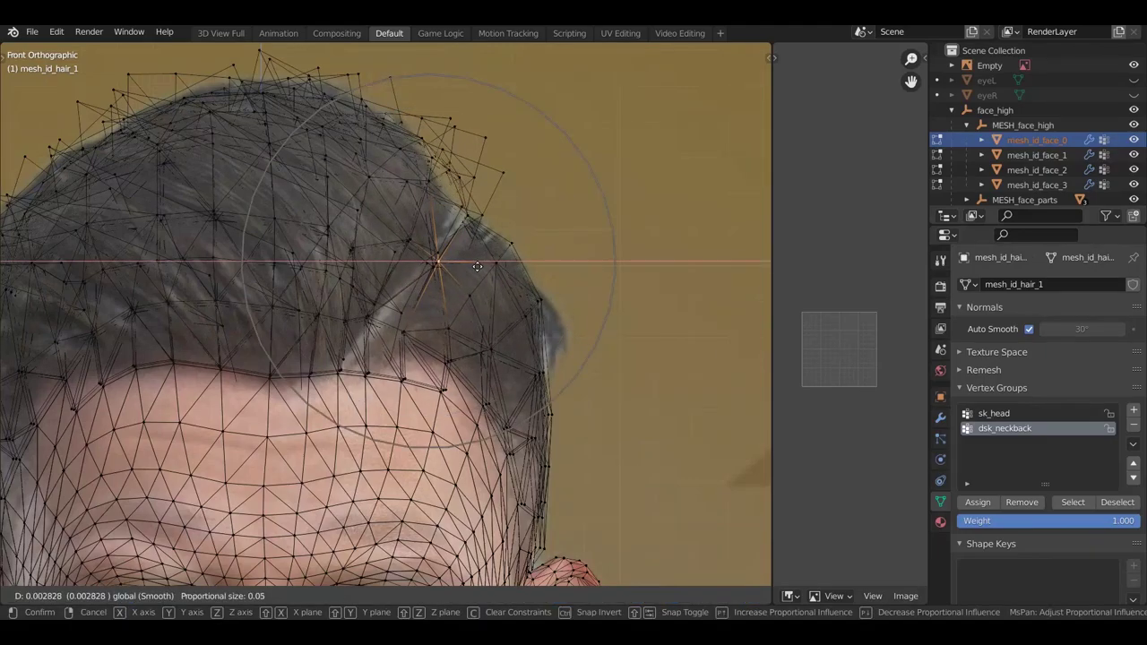
{"action": "left_click_drag", "start_coordinate": [478, 266], "coordinate": [482, 266]}
Move the hair vertex near the outer edge on the player's left slightly outward along X
{"action": "left_click", "coordinate": [567, 352]}
{"action": "left_click", "coordinate": [529, 316]}
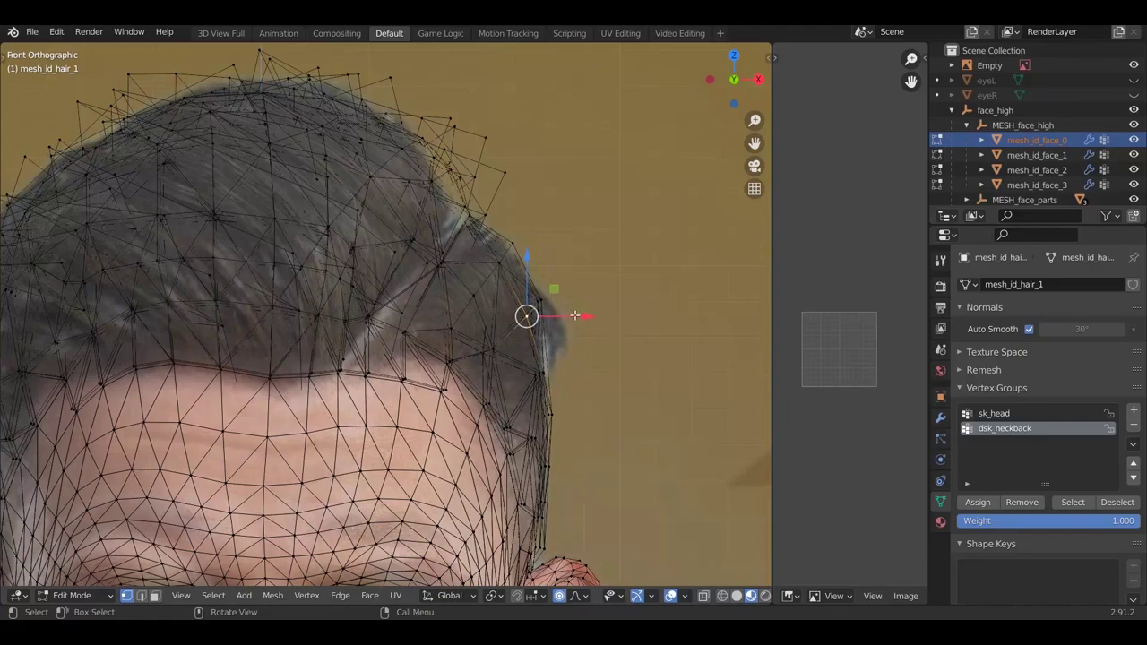
{"action": "key", "text": "g"}
{"action": "key", "text": "x"}
{"action": "left_click", "coordinate": [579, 315]}
{"action": "scroll", "coordinate": [538, 345], "scroll_direction": "down", "scroll_amount": 4}
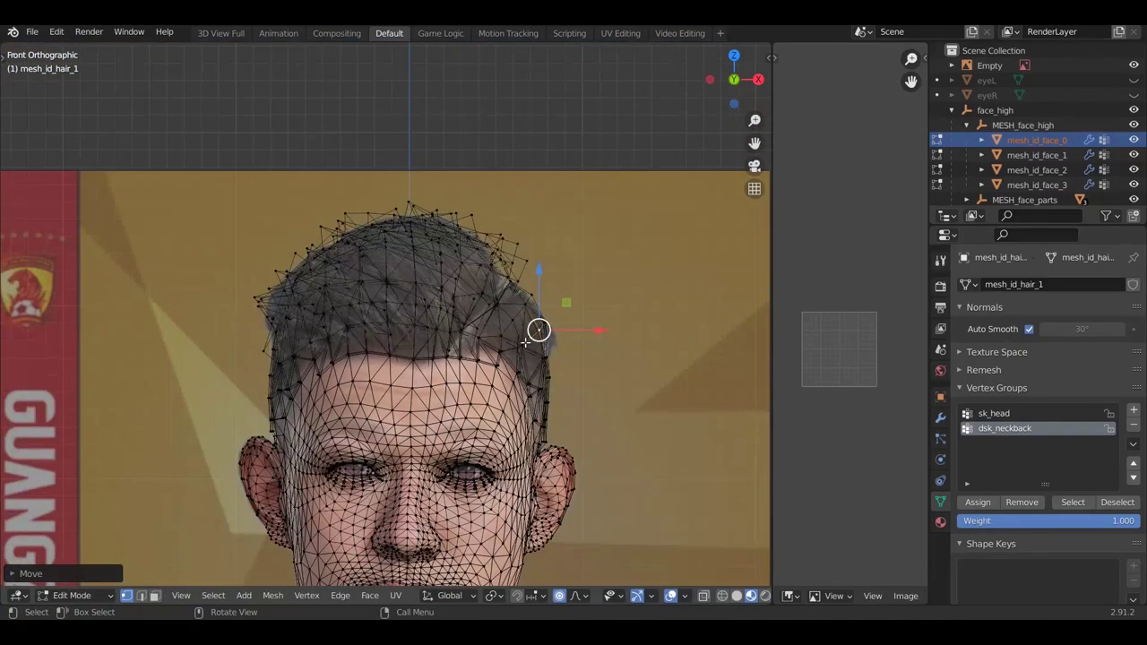
Nudge the side hair vertex above the player's left temple outward with proportional size 0.05, and clear the selection
{"action": "key", "text": "g"}
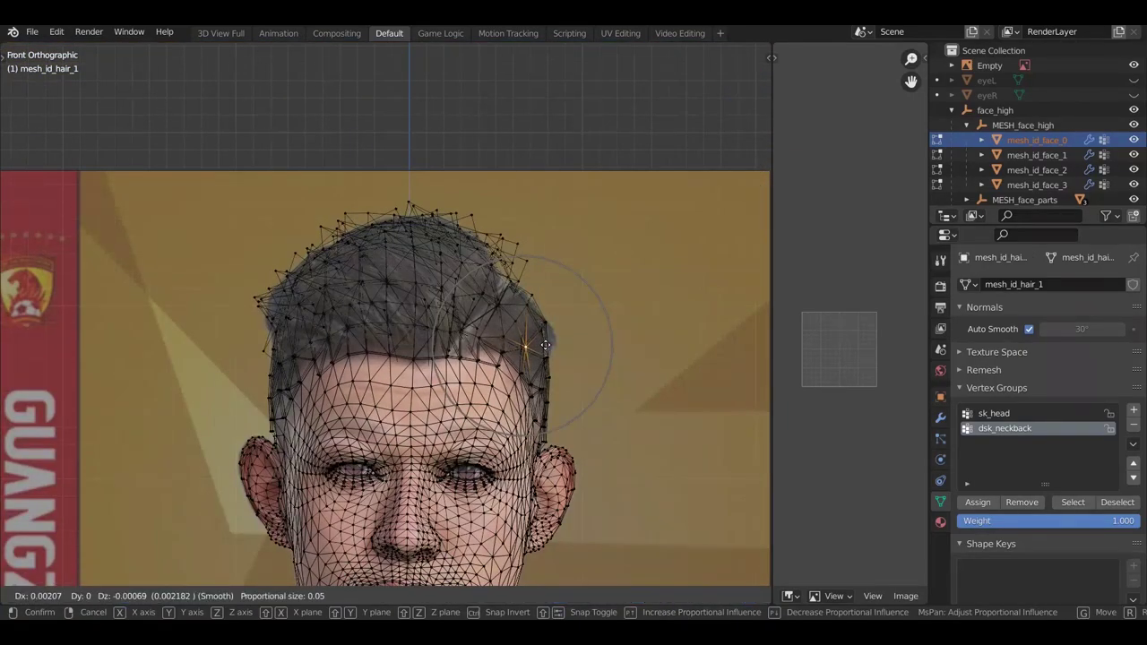
{"action": "left_click", "coordinate": [547, 345]}
{"action": "scroll", "coordinate": [536, 341], "scroll_direction": "down", "scroll_amount": 4}
{"action": "key", "text": "a"}
{"action": "scroll", "coordinate": [535, 340], "scroll_direction": "up", "scroll_amount": 3}
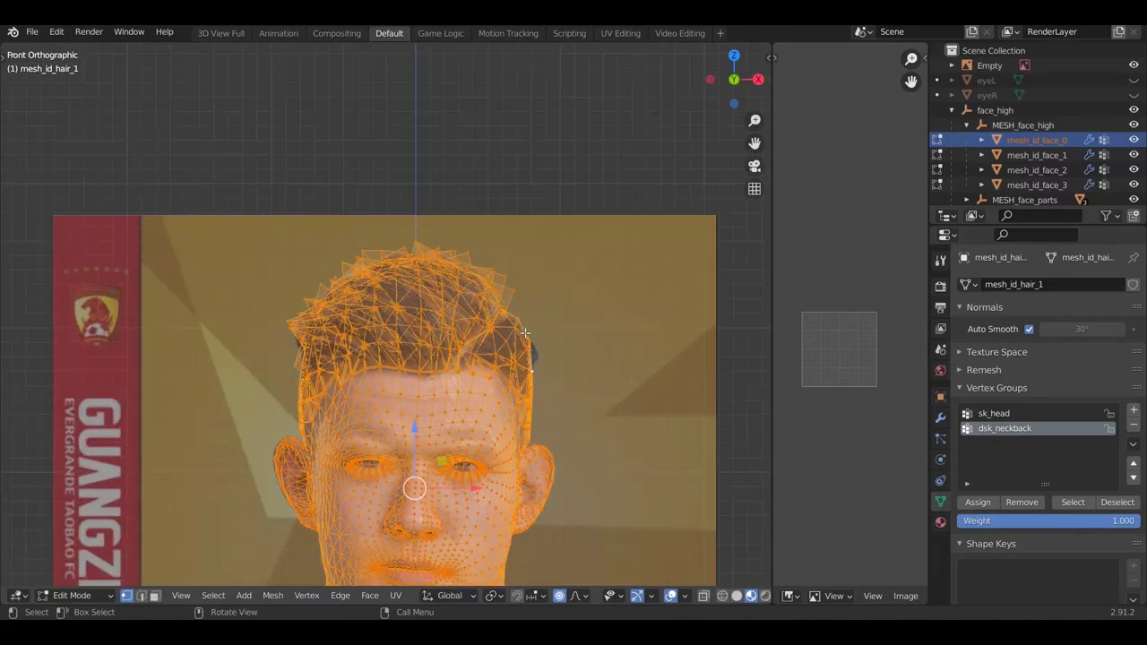
{"action": "key", "text": "alt+a"}
Fade the photo to opacity 0 to inspect the reshaped head, restore it partly, and return the meshes to Edit Mode
{"action": "left_click", "coordinate": [987, 66]}
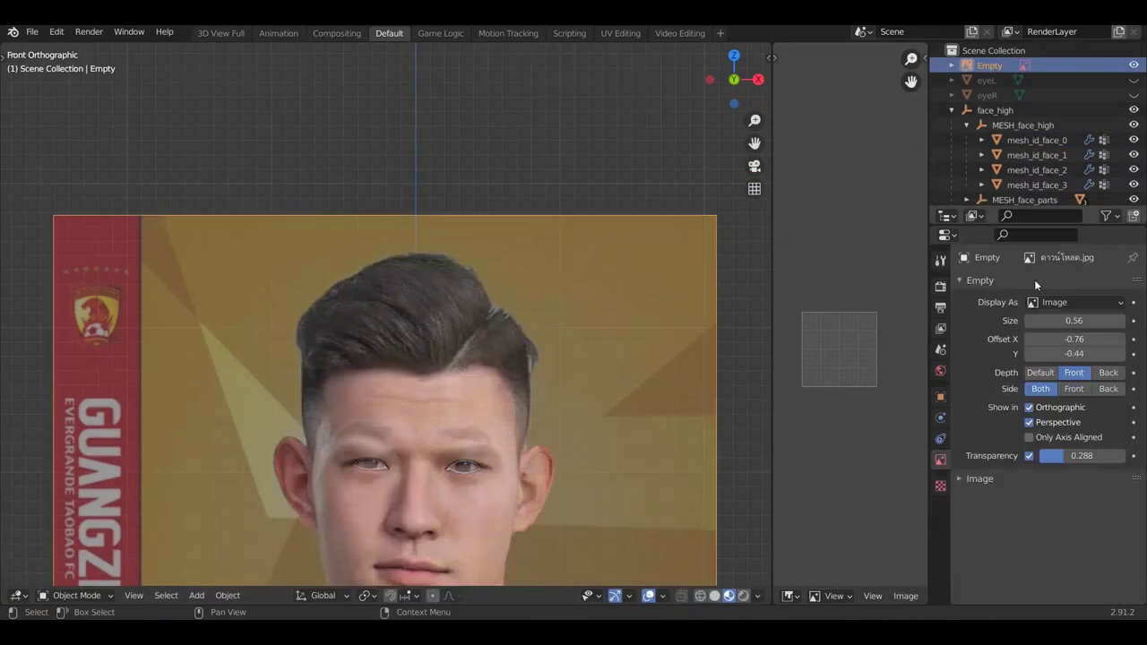
{"action": "left_click_drag", "start_coordinate": [1064, 458], "coordinate": [1040, 456]}
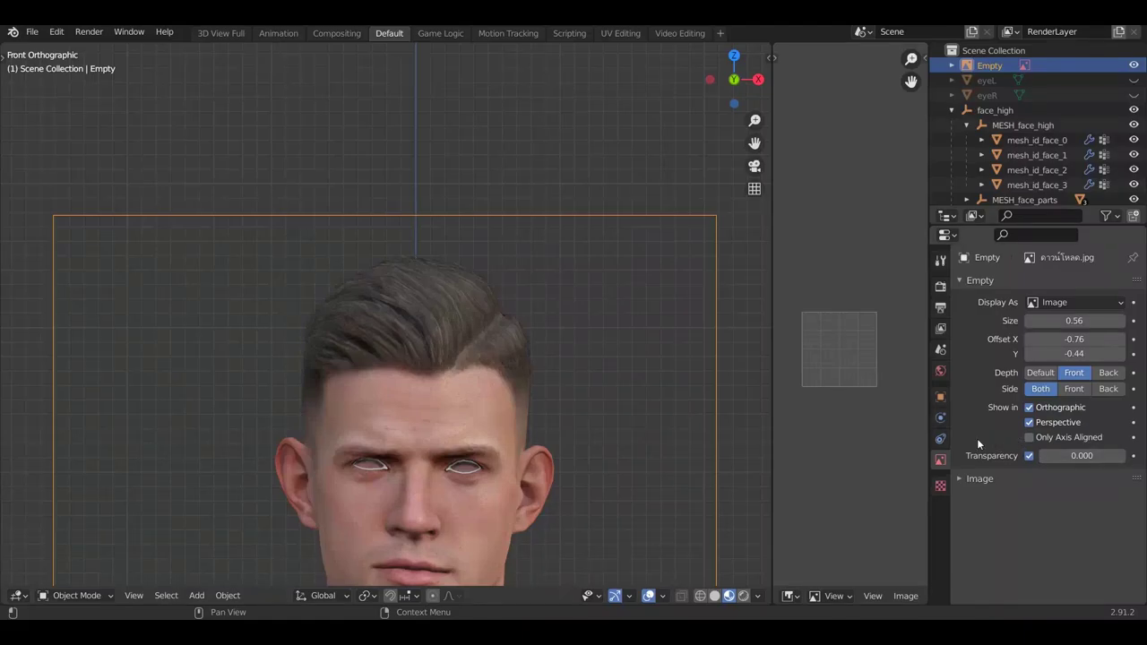
{"action": "left_click_drag", "start_coordinate": [1047, 457], "coordinate": [1076, 459]}
{"action": "left_click", "coordinate": [1037, 139]}
{"action": "key", "text": "Tab"}
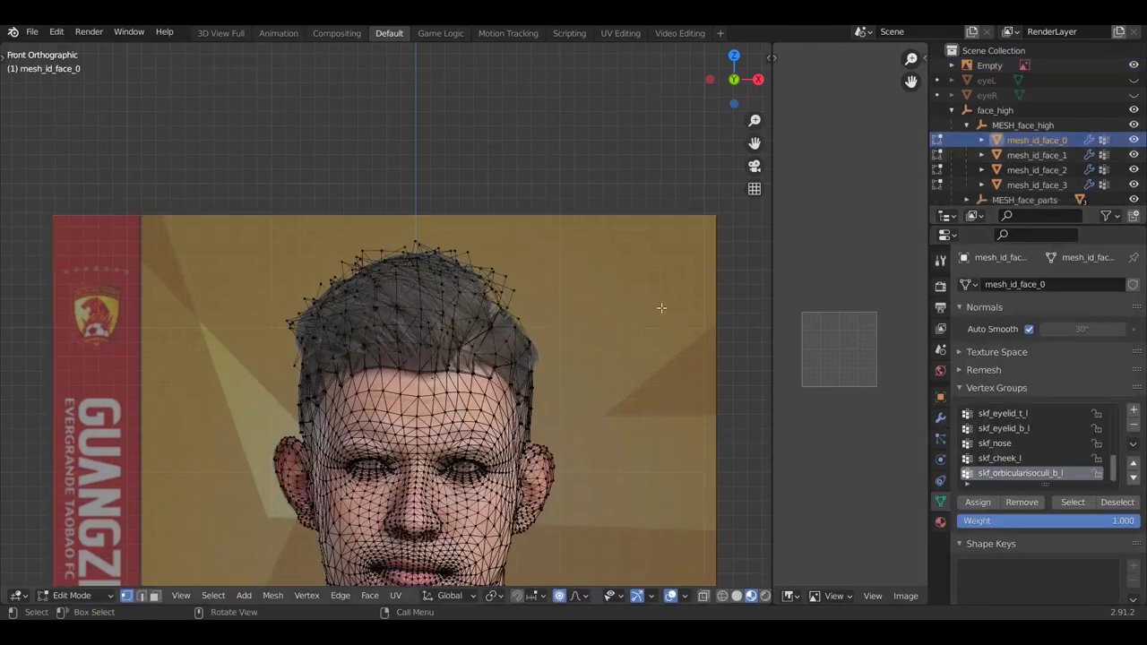
Move the outline hair vertex at the parting's upper end inward along X with a proportional size of 0.05
{"action": "scroll", "coordinate": [484, 308], "scroll_direction": "up", "scroll_amount": 6}
{"action": "left_click", "coordinate": [495, 294]}
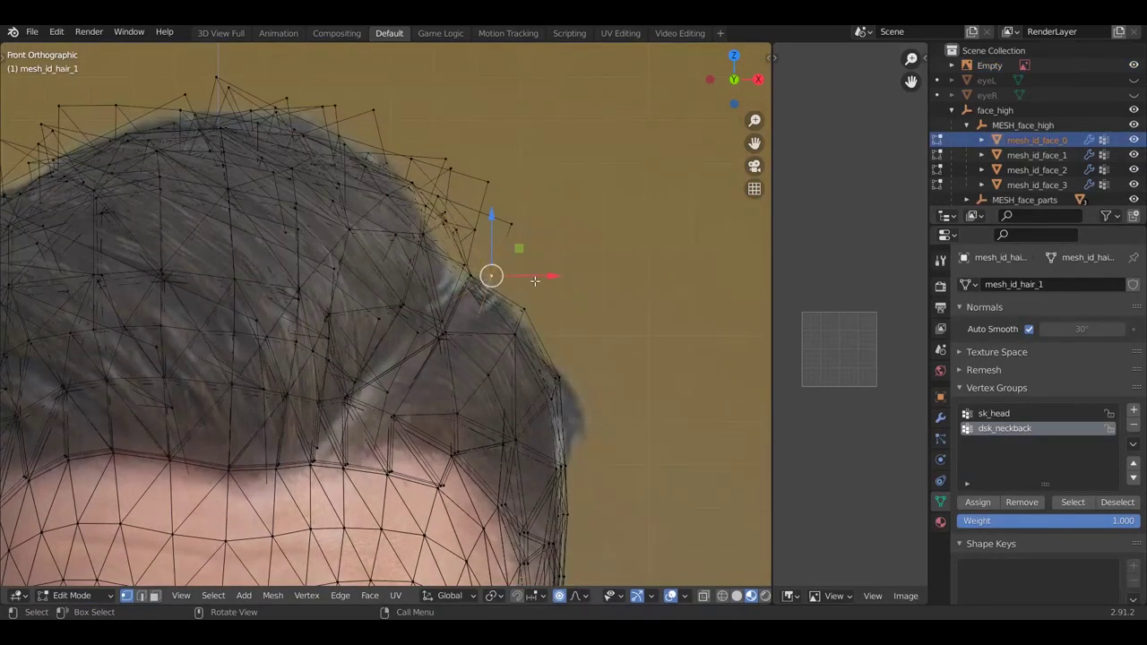
{"action": "key", "text": "g"}
{"action": "key", "text": "x"}
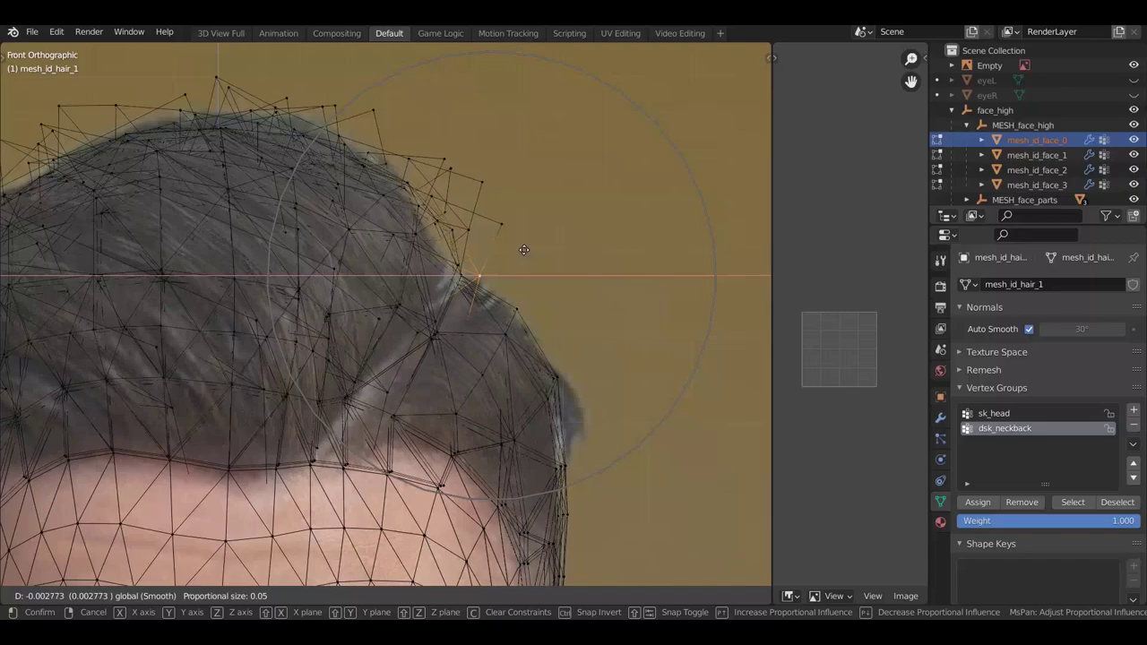
{"action": "left_click", "coordinate": [525, 249]}
Move the hair vertex midway along the parting slightly inward along X with a proportional size of 0.03
{"action": "left_click", "coordinate": [468, 327]}
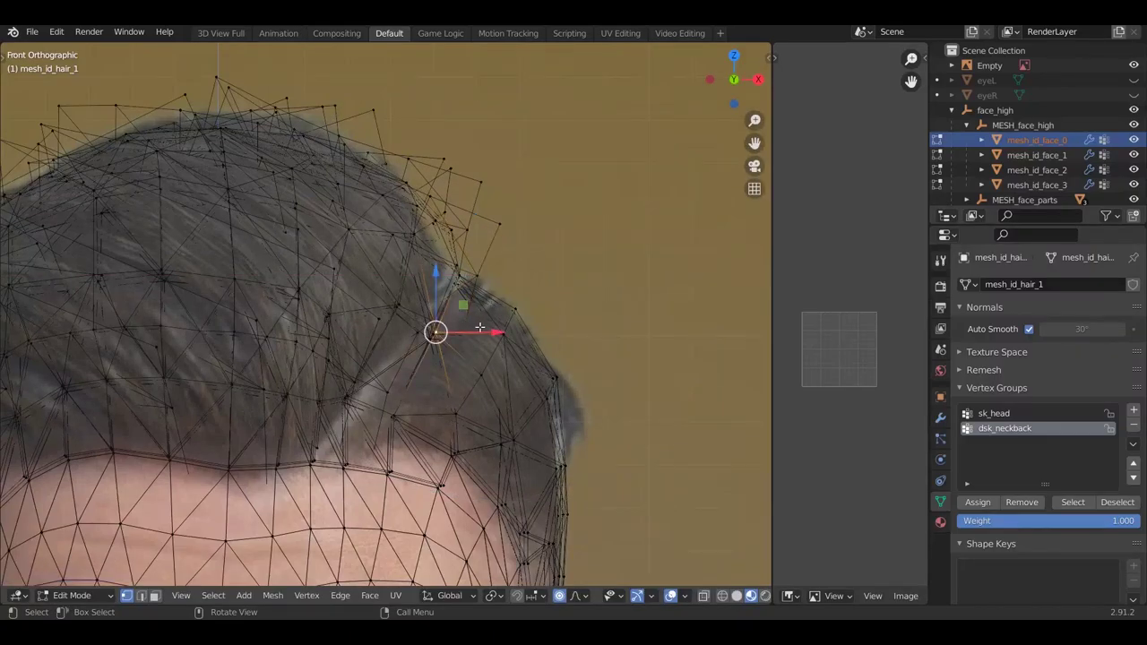
{"action": "key", "text": "g"}
{"action": "key", "text": "x"}
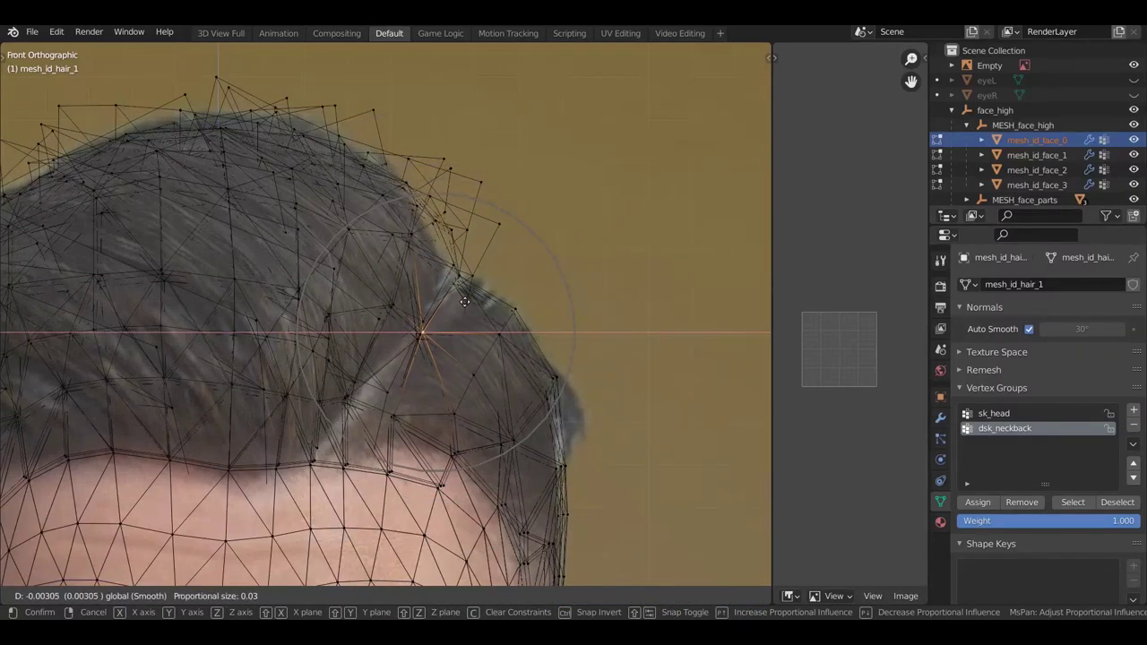
{"action": "left_click", "coordinate": [464, 302]}
{"action": "scroll", "coordinate": [513, 382], "scroll_direction": "down", "scroll_amount": 6}
{"action": "scroll", "coordinate": [512, 382], "scroll_direction": "up", "scroll_amount": 2}
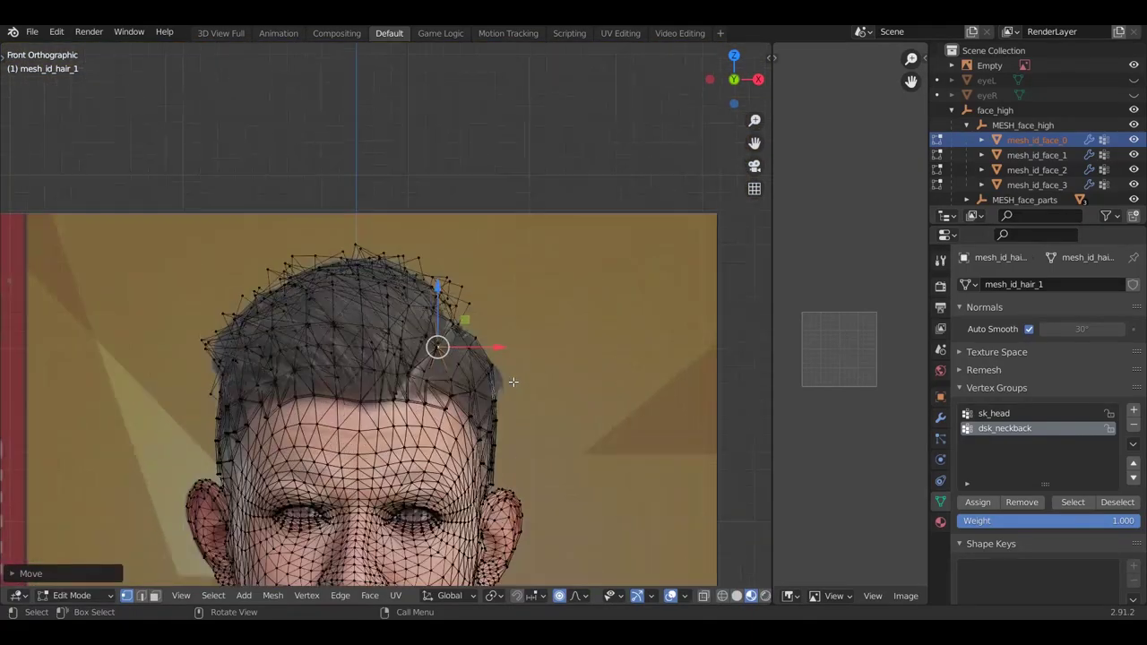
Adjust the reference photo's opacity to 0.288 to compare the hair, and return the meshes to Edit Mode
{"action": "left_click", "coordinate": [989, 67]}
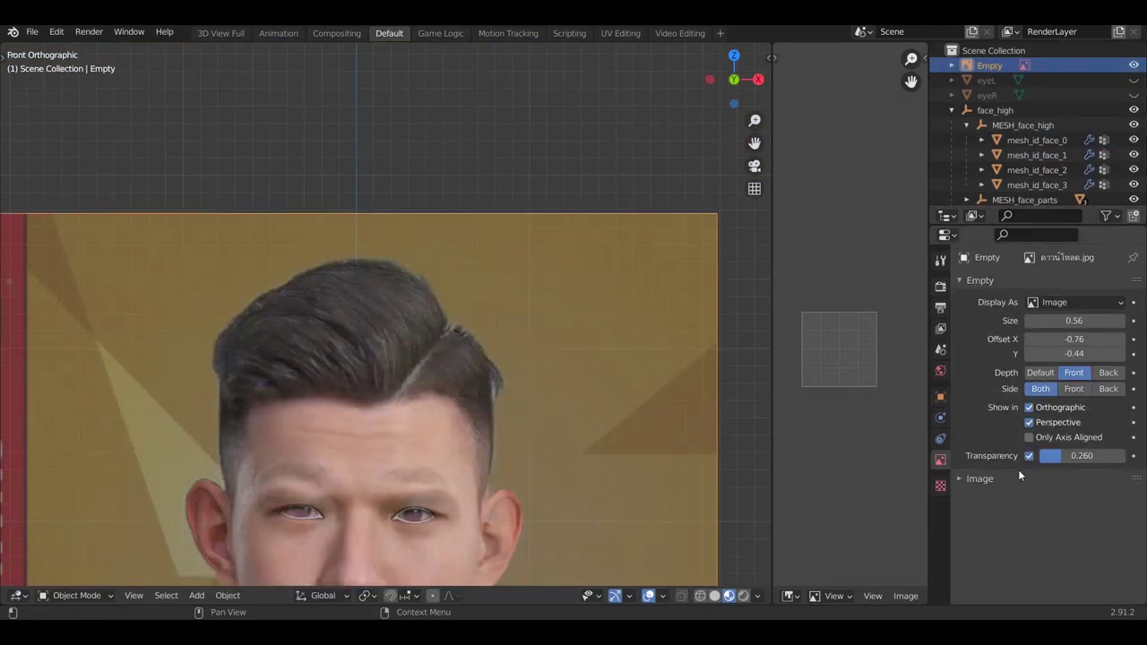
{"action": "left_click_drag", "start_coordinate": [1094, 455], "coordinate": [1067, 455]}
{"action": "left_click", "coordinate": [1029, 456]}
{"action": "left_click", "coordinate": [1029, 456]}
{"action": "left_click", "coordinate": [1042, 140]}
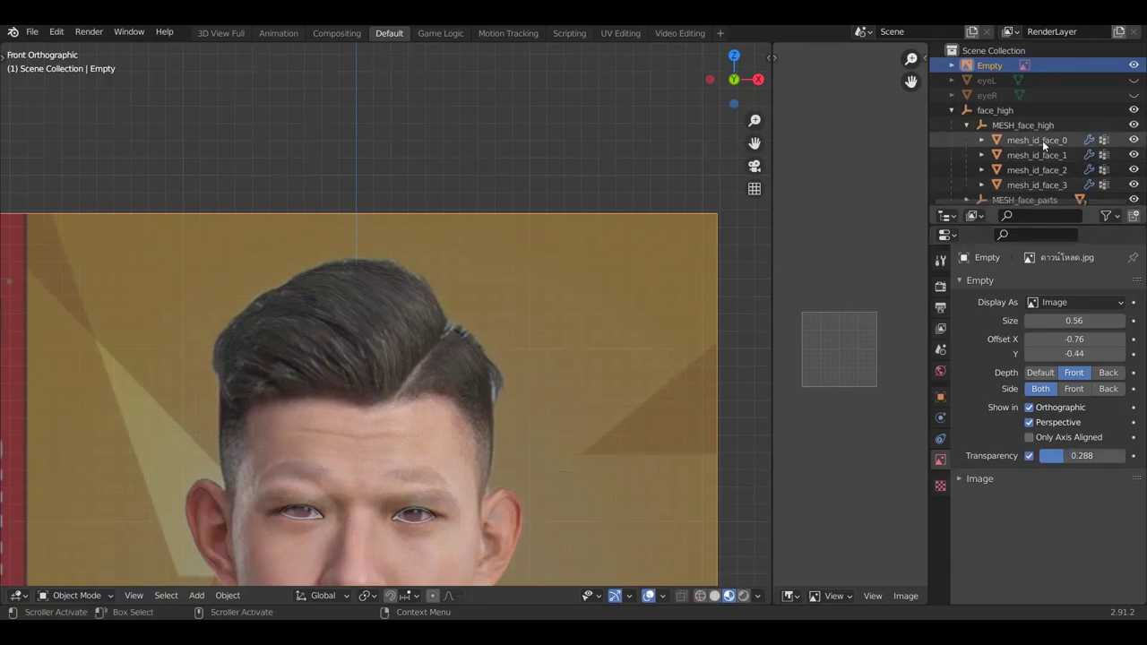
{"action": "key", "text": "Tab"}
Lower the hairline vertex at the forehead corner on the player's left along Z with a proportional size of 0.08
{"action": "scroll", "coordinate": [540, 360], "scroll_direction": "up", "scroll_amount": 6}
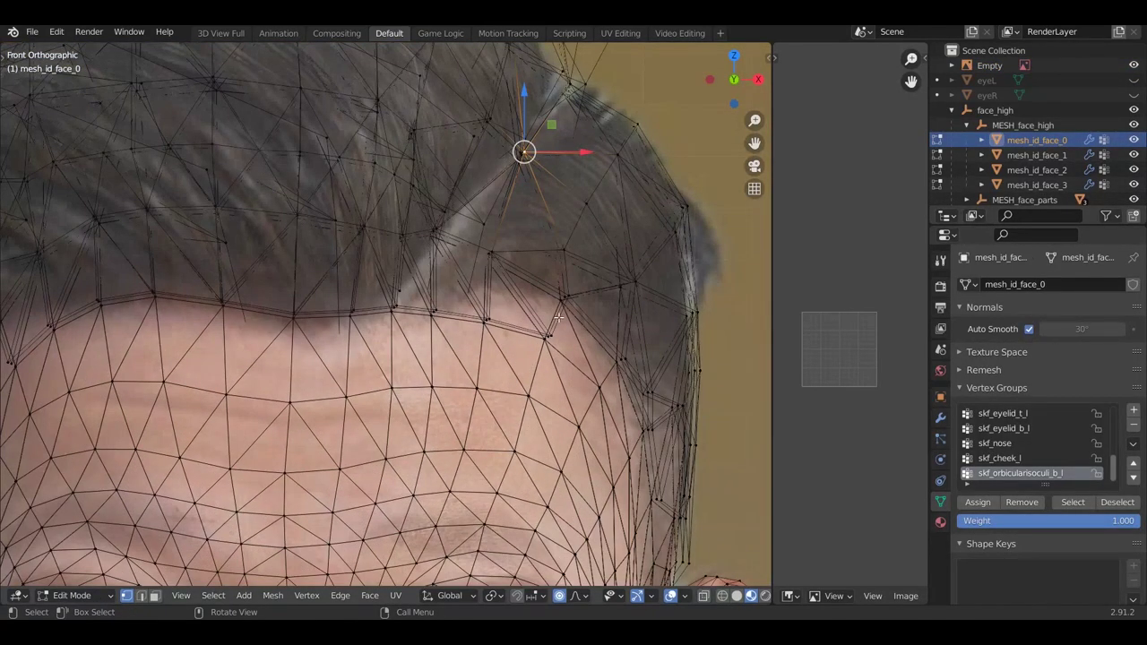
{"action": "left_click", "coordinate": [558, 317]}
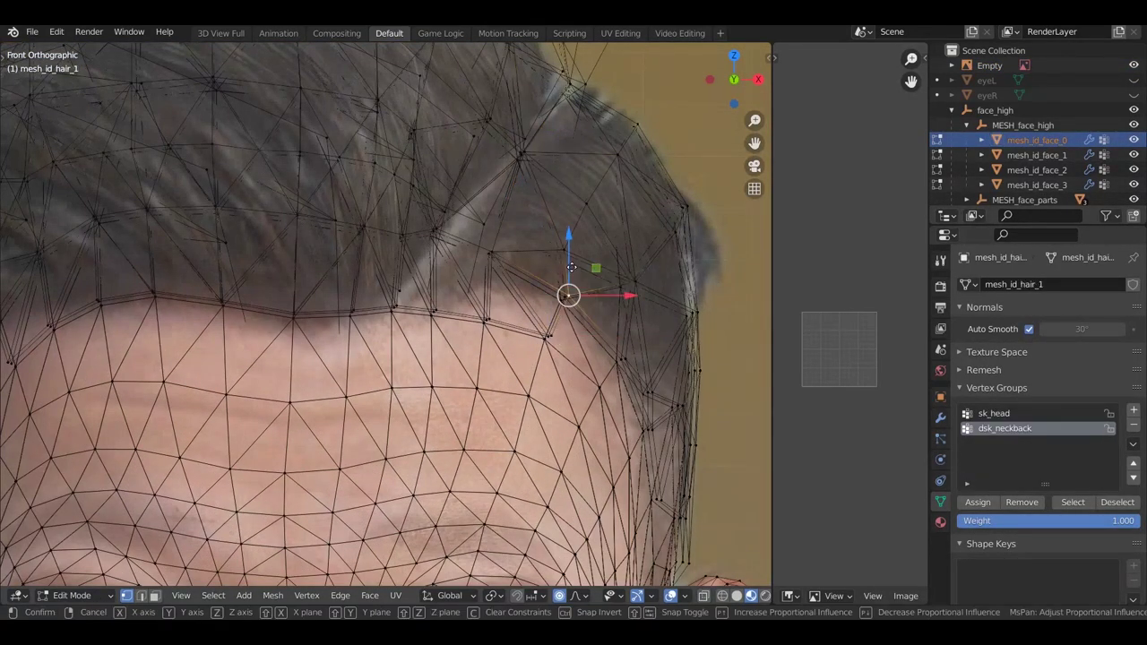
{"action": "key", "text": "g"}
{"action": "key", "text": "z"}
{"action": "scroll", "coordinate": [583, 274], "scroll_direction": "down", "scroll_amount": 3}
{"action": "scroll", "coordinate": [602, 277], "scroll_direction": "down", "scroll_amount": 3}
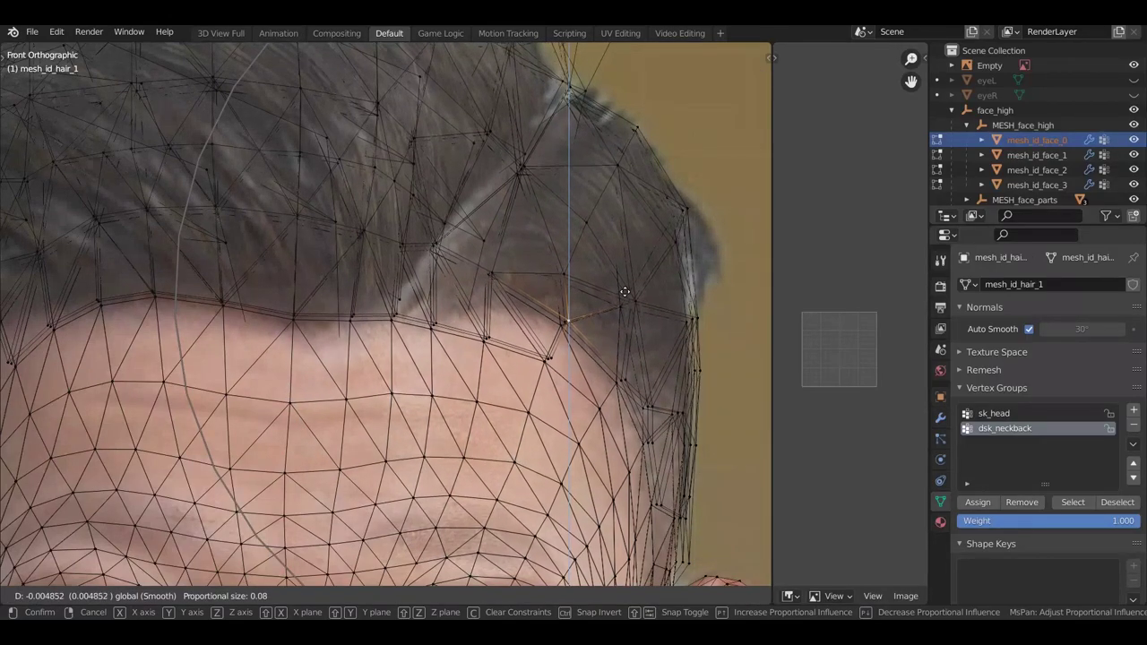
{"action": "left_click", "coordinate": [625, 295]}
{"action": "scroll", "coordinate": [583, 316], "scroll_direction": "down", "scroll_amount": 8}
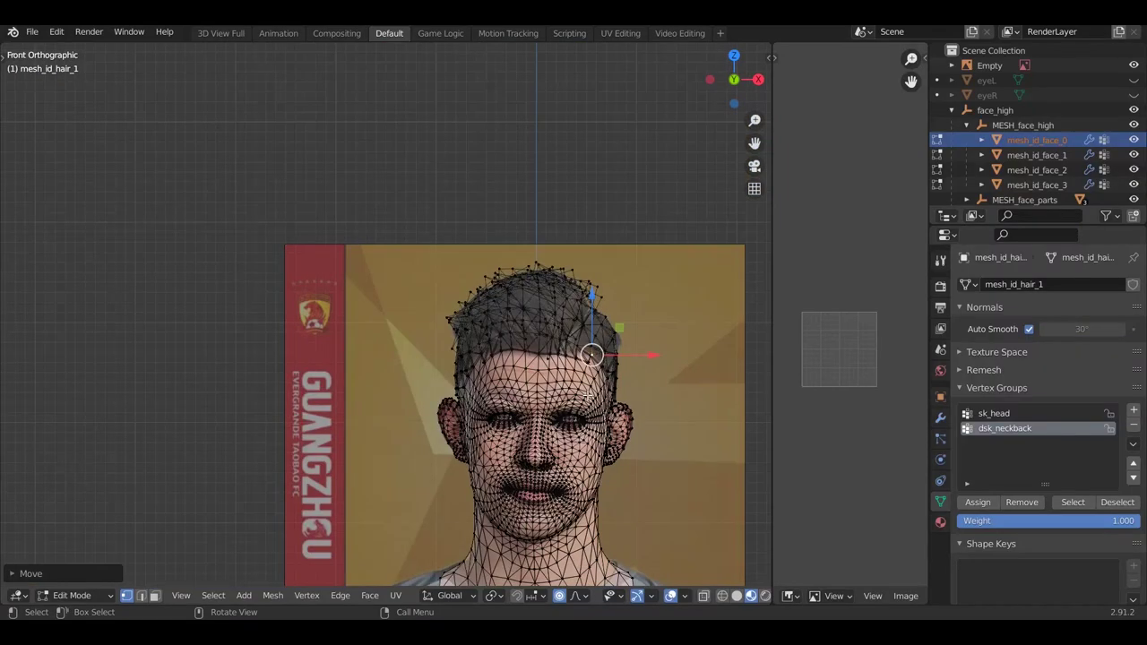
{"action": "scroll", "coordinate": [589, 395], "scroll_direction": "up", "scroll_amount": 3}
{"action": "scroll", "coordinate": [600, 440], "scroll_direction": "up", "scroll_amount": 2}
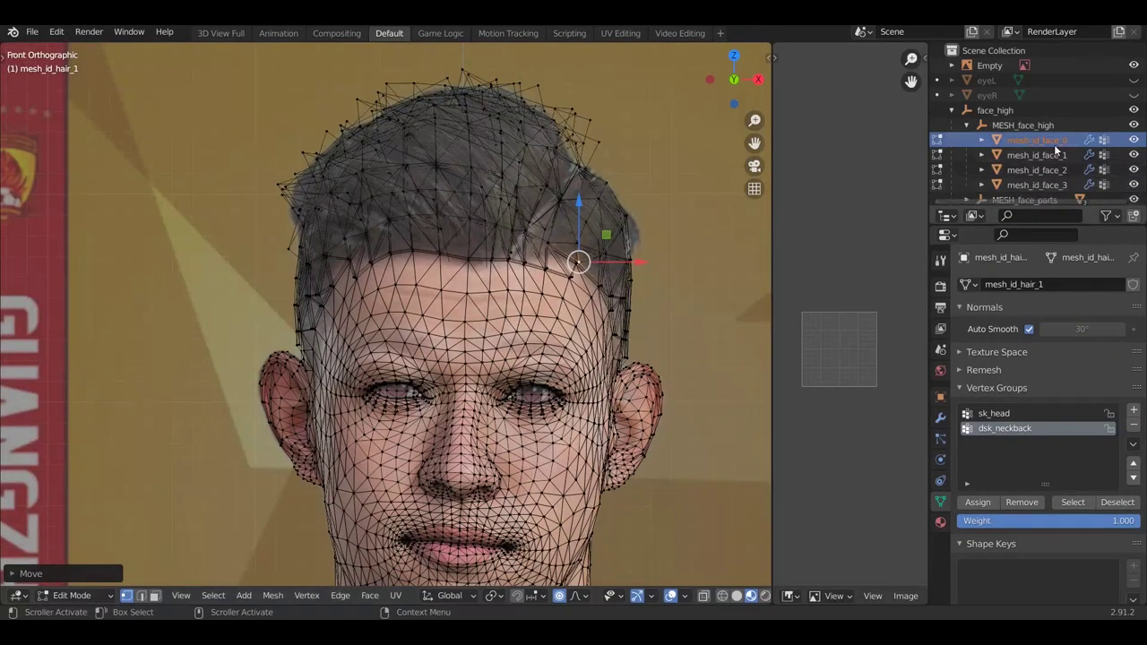
Raise the photo's opacity to compare the head, reduce it to 0.377, and return the meshes to Edit Mode
{"action": "left_click", "coordinate": [995, 66]}
{"action": "left_click_drag", "start_coordinate": [1065, 455], "coordinate": [1139, 449]}
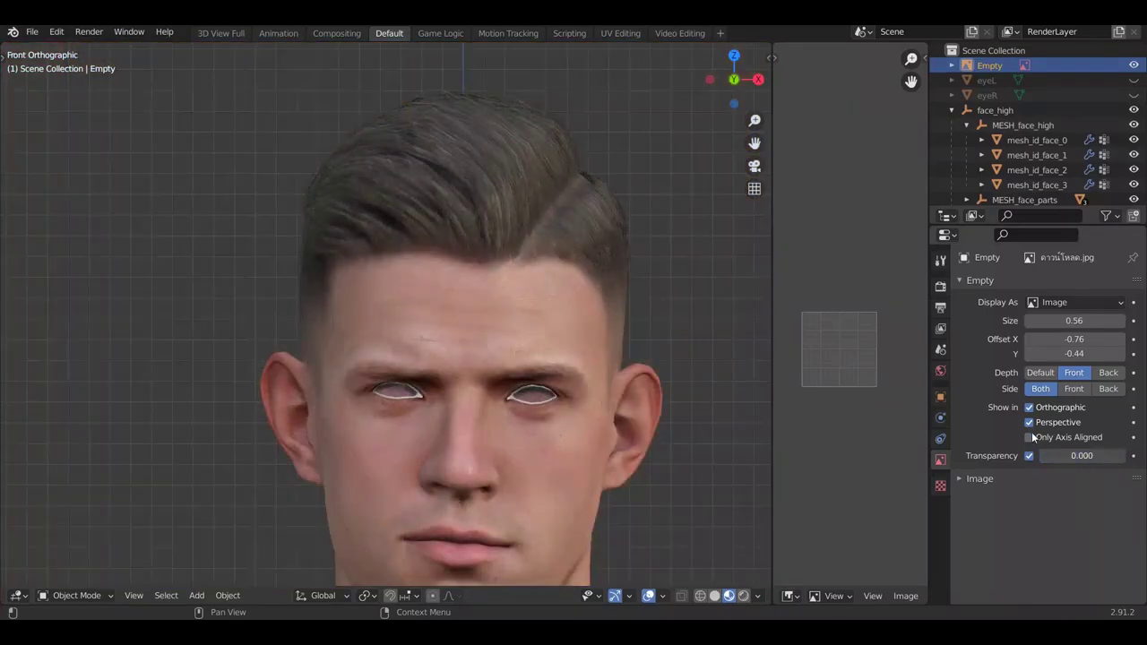
{"action": "left_click_drag", "start_coordinate": [1033, 437], "coordinate": [1074, 463]}
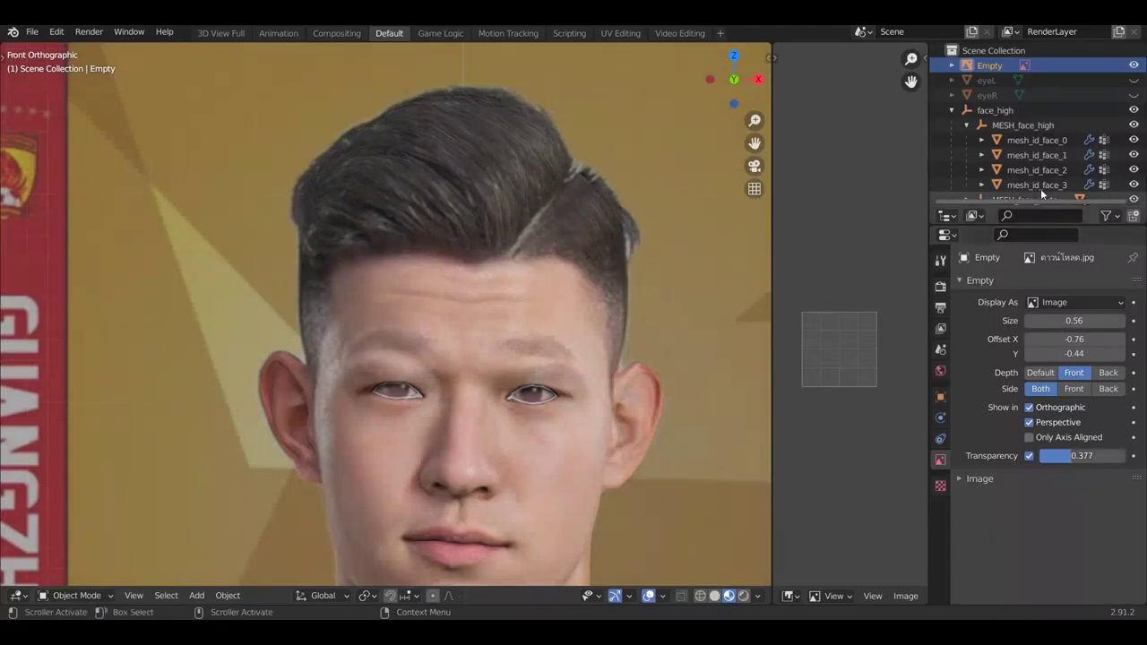
{"action": "left_click", "coordinate": [1040, 140]}
{"action": "key", "text": "Tab"}
Check the eyes, face and neck mesh against the photo, then switch to Object Mode and clear the selection
{"action": "scroll", "coordinate": [520, 380], "scroll_direction": "up", "scroll_amount": 8}
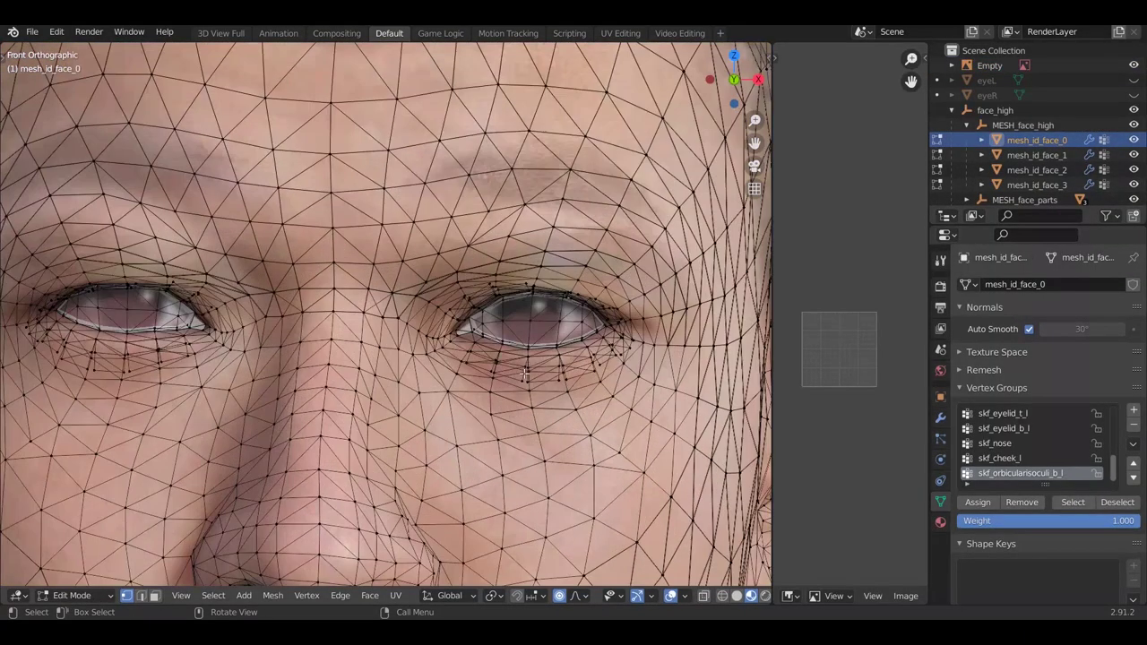
{"action": "scroll", "coordinate": [159, 338], "scroll_direction": "down", "scroll_amount": 7}
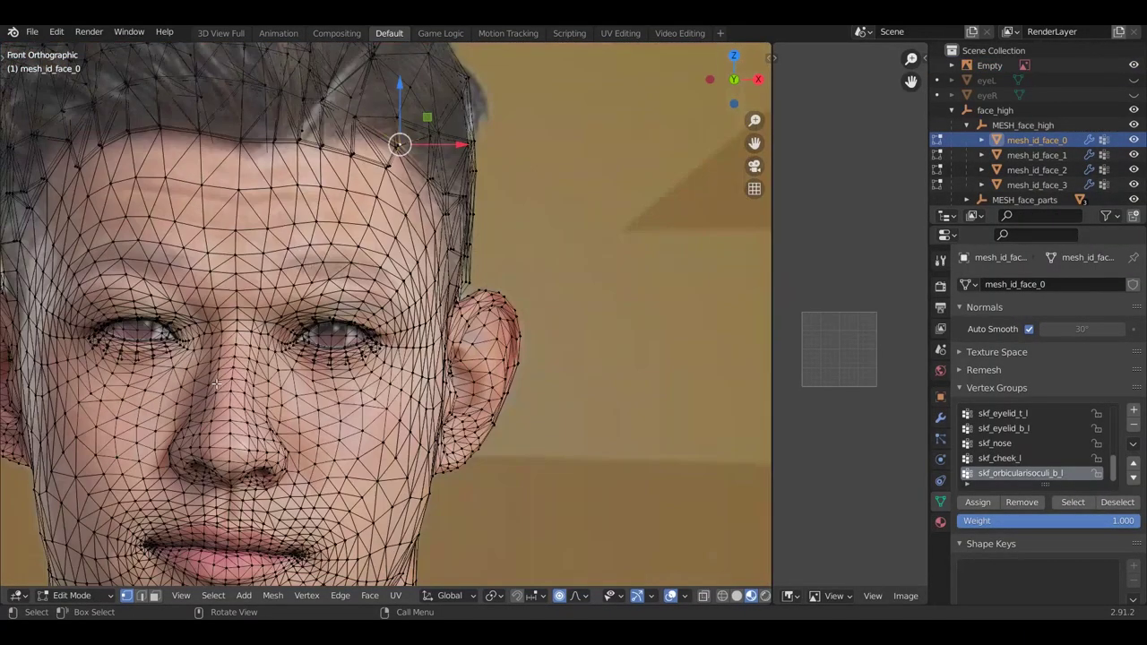
{"action": "scroll", "coordinate": [250, 381], "scroll_direction": "down", "scroll_amount": 6}
{"action": "scroll", "coordinate": [206, 431], "scroll_direction": "up", "scroll_amount": 2}
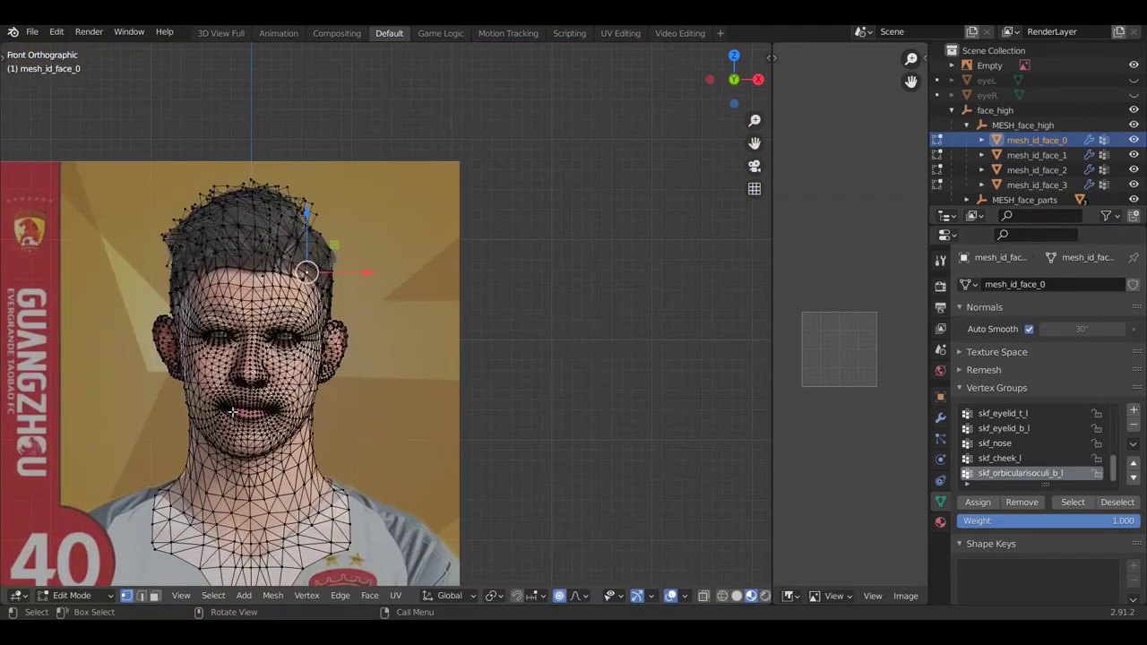
{"action": "scroll", "coordinate": [189, 457], "scroll_direction": "down", "scroll_amount": 3}
{"action": "scroll", "coordinate": [174, 477], "scroll_direction": "up", "scroll_amount": 3}
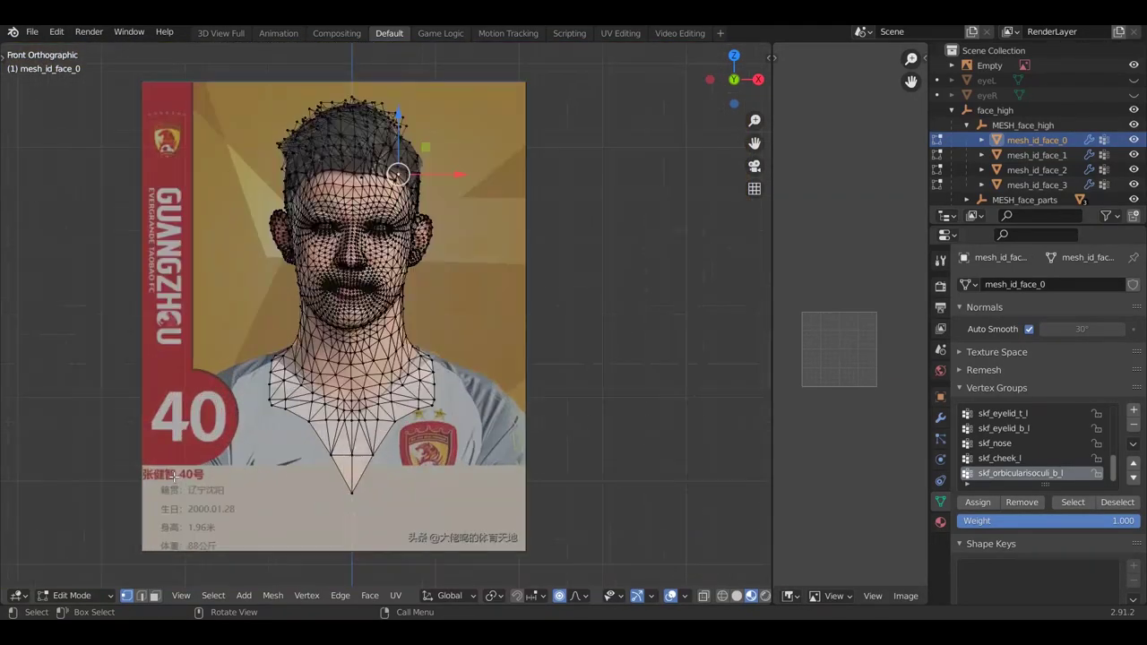
{"action": "left_click", "coordinate": [73, 595]}
{"action": "left_click", "coordinate": [80, 578]}
{"action": "scroll", "coordinate": [398, 305], "scroll_direction": "down", "scroll_amount": 4}
{"action": "scroll", "coordinate": [391, 306], "scroll_direction": "up", "scroll_amount": 3}
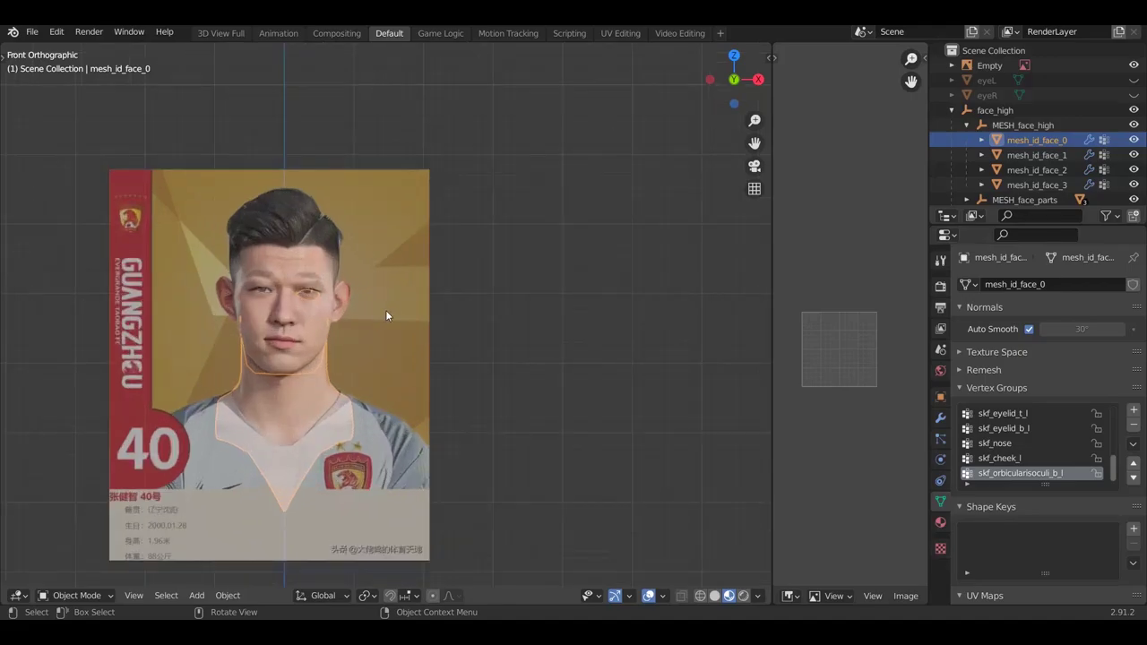
{"action": "middle_click_drag", "start_coordinate": [288, 327], "coordinate": [305, 327], "text": "shift"}
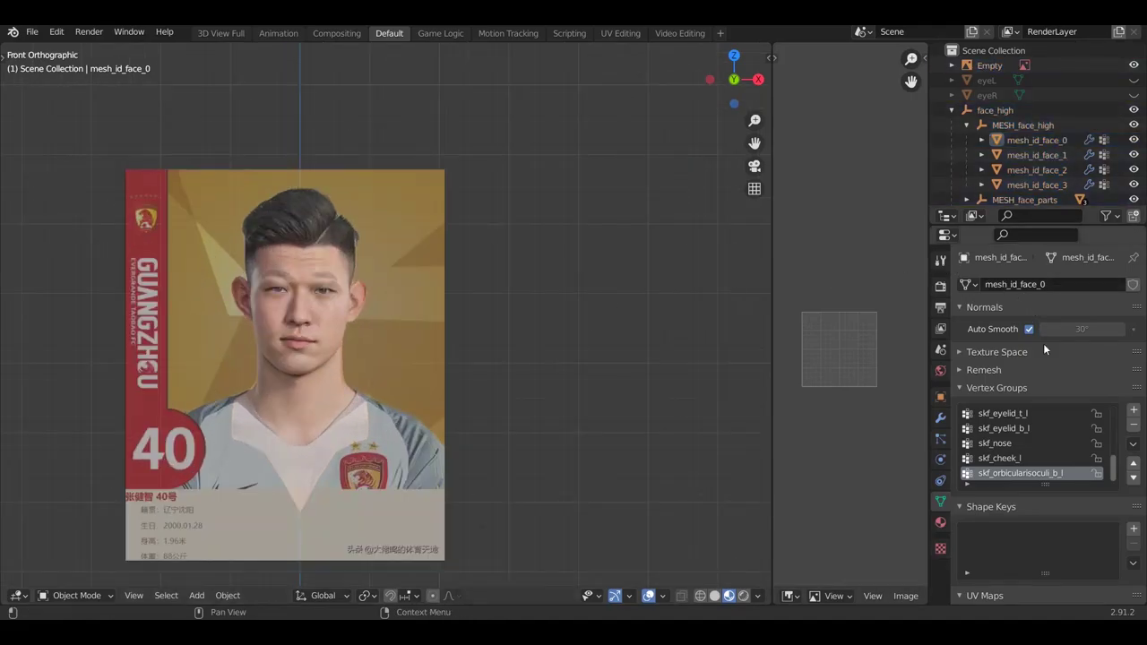
Set the reference photo's opacity to 0 and deselect it to inspect the reshaped head alone
{"action": "left_click", "coordinate": [990, 65]}
{"action": "left_click_drag", "start_coordinate": [1074, 459], "coordinate": [1041, 455]}
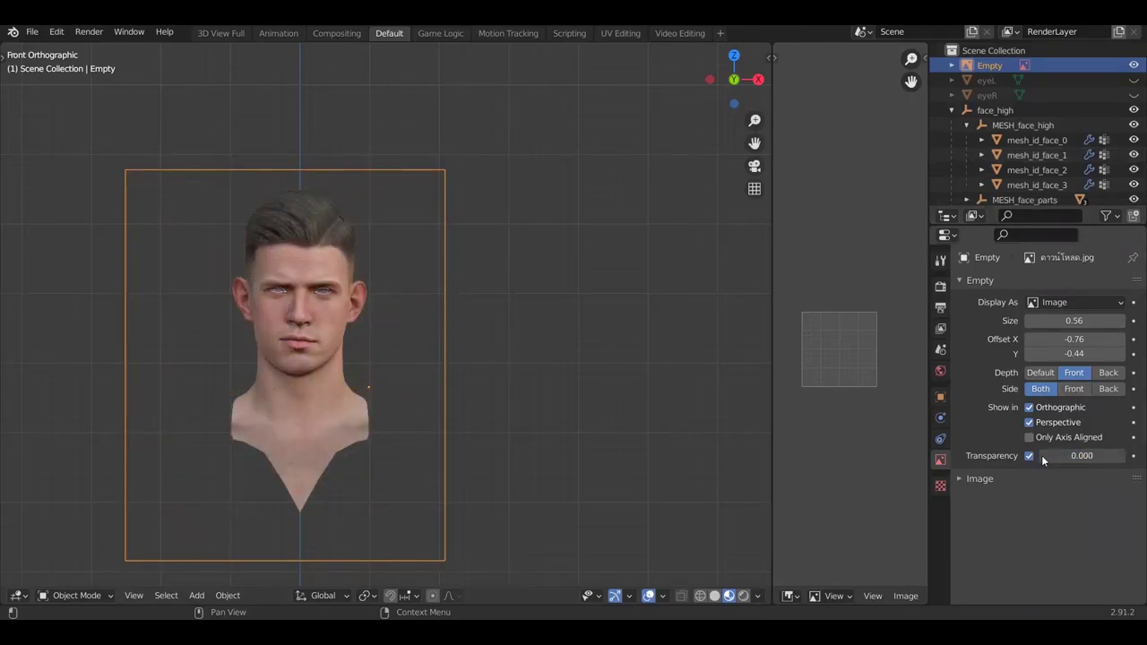
{"action": "scroll", "coordinate": [405, 374], "scroll_direction": "down", "scroll_amount": 2}
{"action": "scroll", "coordinate": [660, 410], "scroll_direction": "up", "scroll_amount": 1}
{"action": "left_click", "coordinate": [632, 387]}
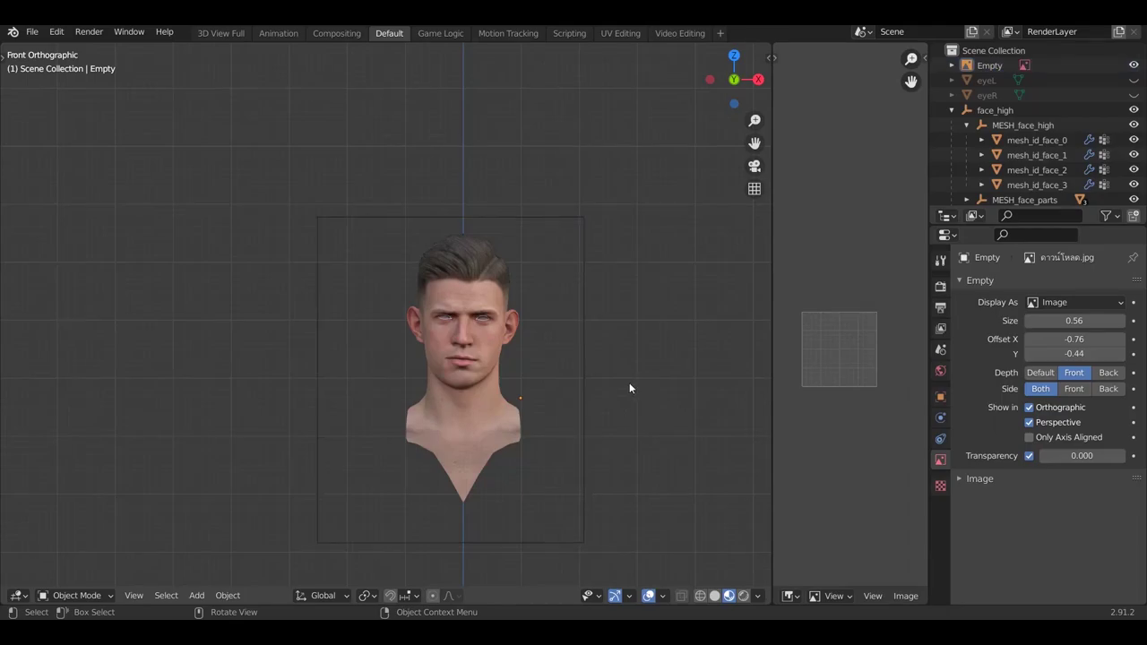
{"action": "scroll", "coordinate": [627, 389], "scroll_direction": "up", "scroll_amount": 2}
{"action": "middle_click_drag", "start_coordinate": [436, 317], "coordinate": [446, 318], "text": "shift"}
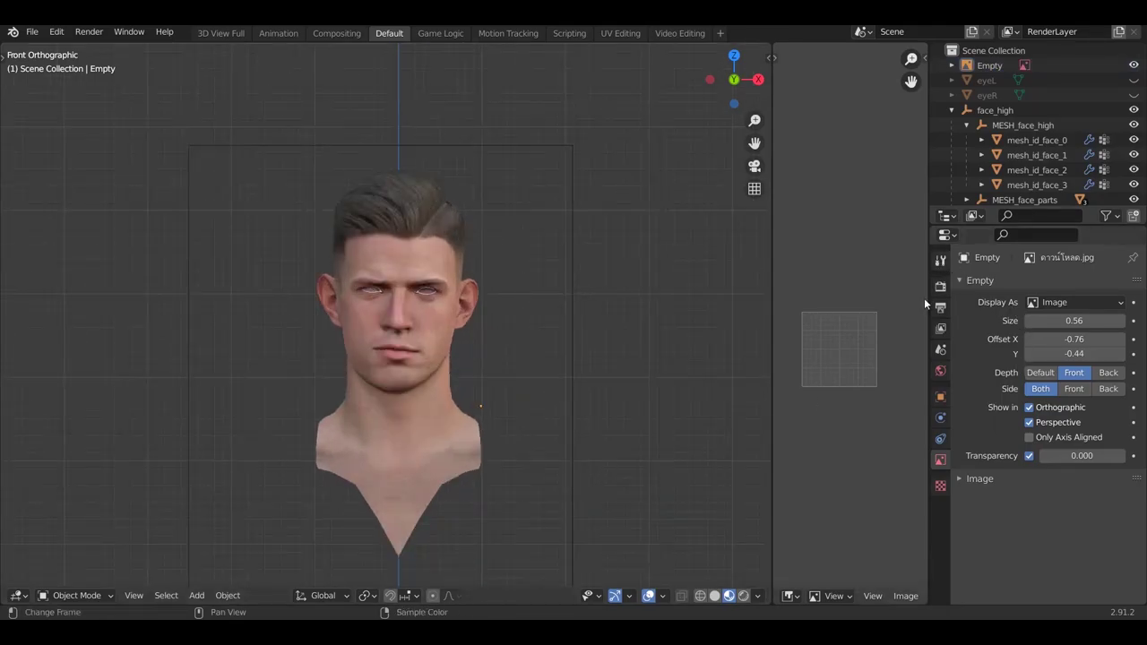
Bring up the FMDL import and export options of the PES2021 face/hair add-on in the scene properties
{"action": "left_click", "coordinate": [941, 354]}
{"action": "left_click", "coordinate": [940, 370]}
{"action": "left_click", "coordinate": [940, 349]}
{"action": "scroll", "coordinate": [1090, 452], "scroll_direction": "down", "scroll_amount": 5}
{"action": "scroll", "coordinate": [1088, 447], "scroll_direction": "down", "scroll_amount": 3}
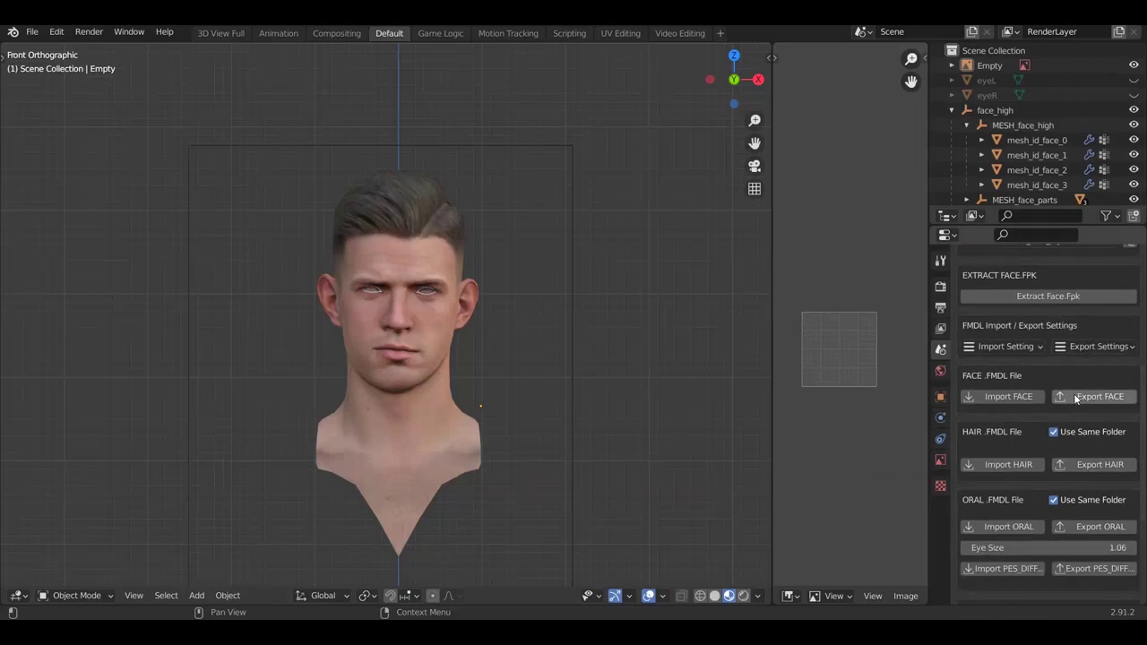
{"action": "left_click", "coordinate": [1081, 465]}
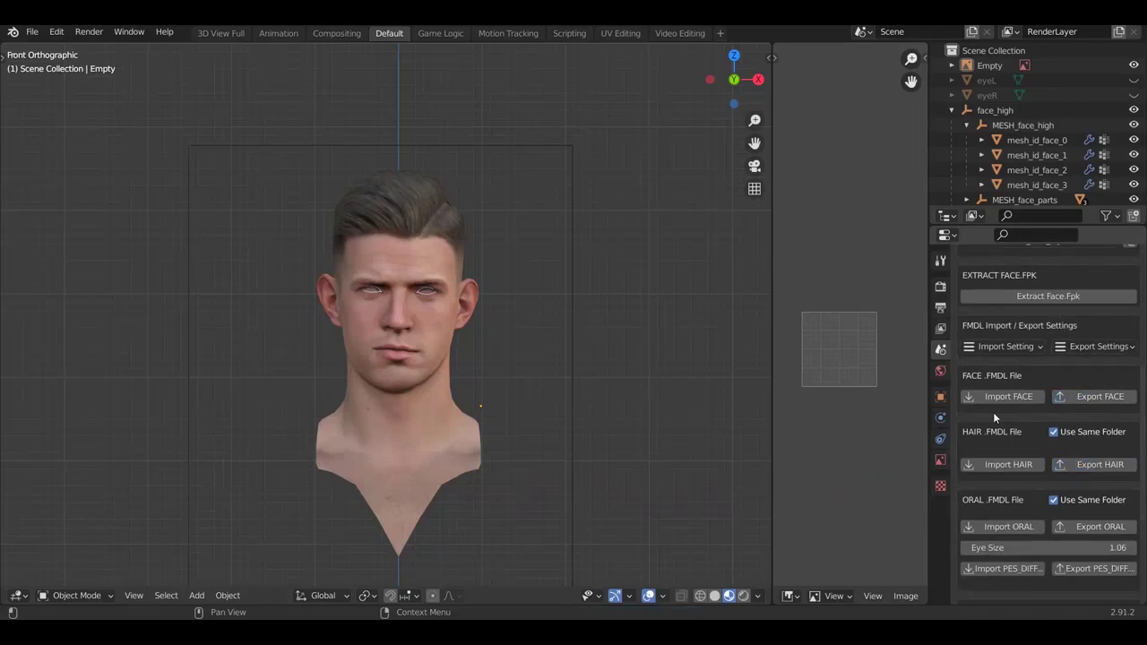
Unhide the eyeL and eyeR eyeballs and view them up close in the eye openings
{"action": "left_click_drag", "start_coordinate": [1134, 94], "coordinate": [1134, 80]}
{"action": "scroll", "coordinate": [399, 296], "scroll_direction": "up", "scroll_amount": 8}
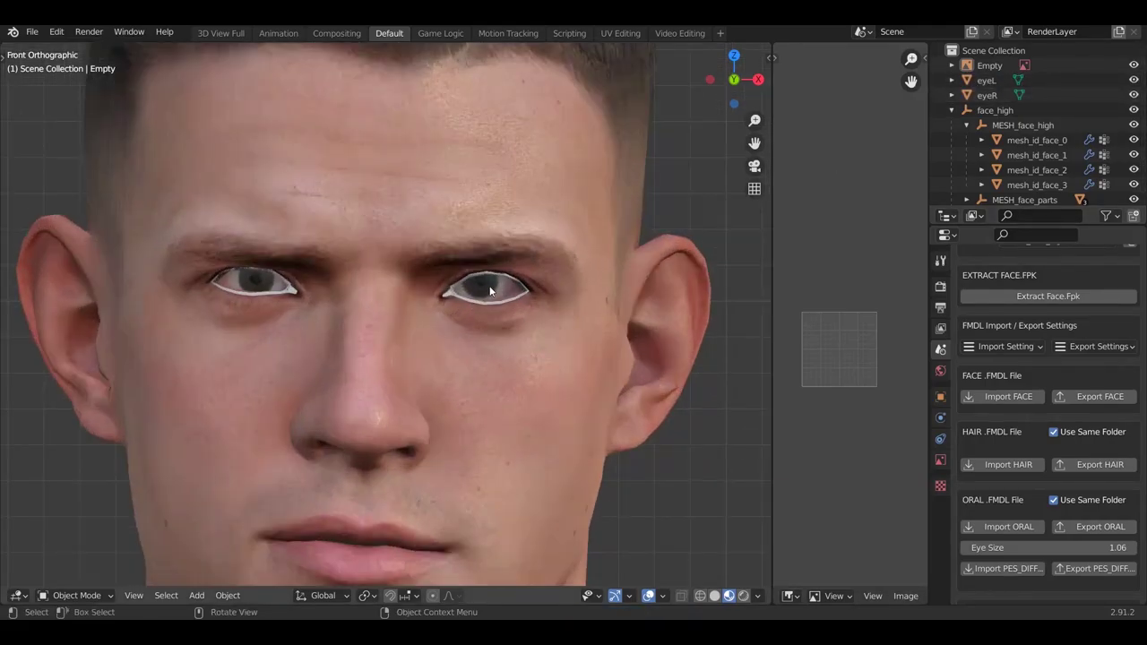
{"action": "left_click", "coordinate": [492, 285]}
{"action": "left_click", "coordinate": [492, 286]}
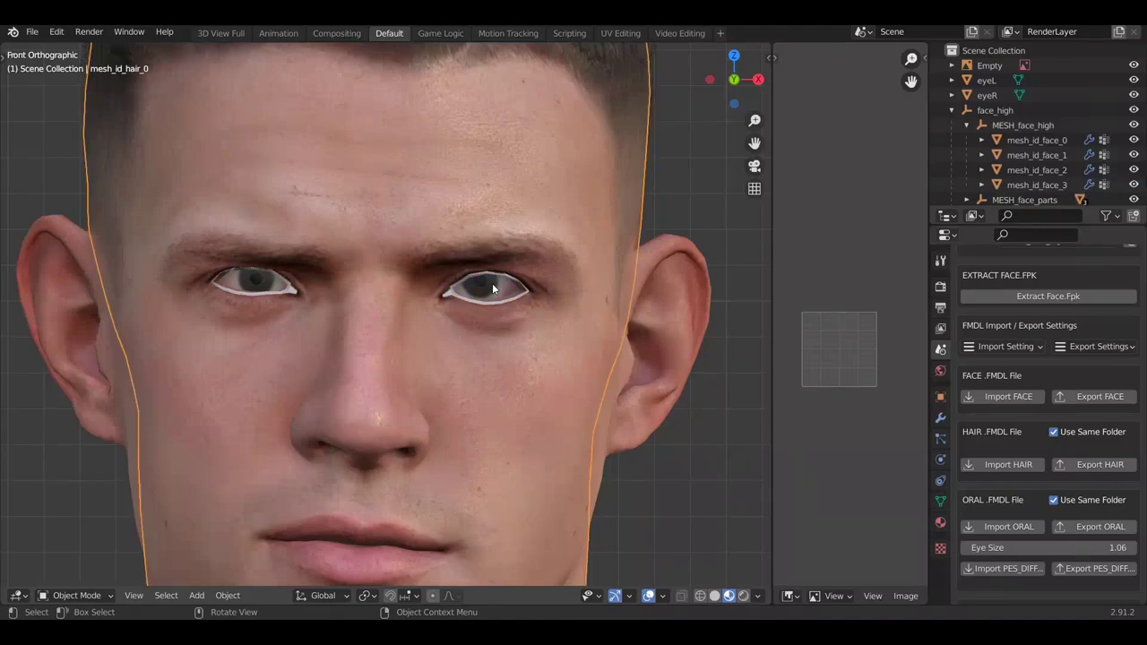
Move the eyeL eyeball about 0.003 outward and slightly down so it sits centred between the eyelids
{"action": "left_click", "coordinate": [987, 95]}
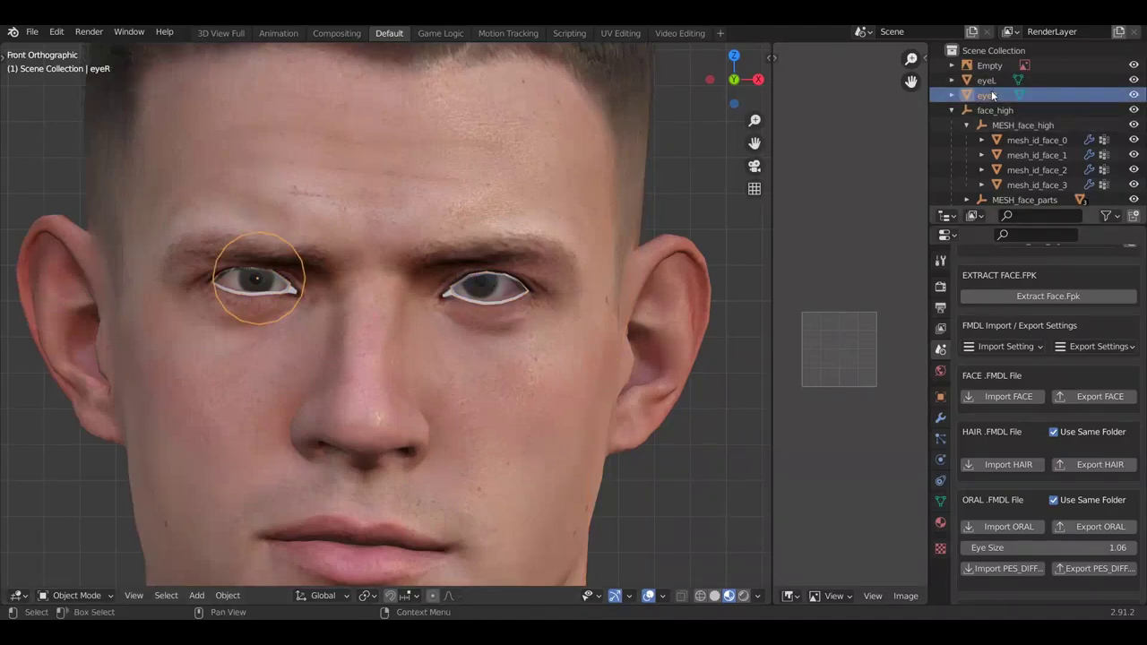
{"action": "left_click", "coordinate": [993, 80]}
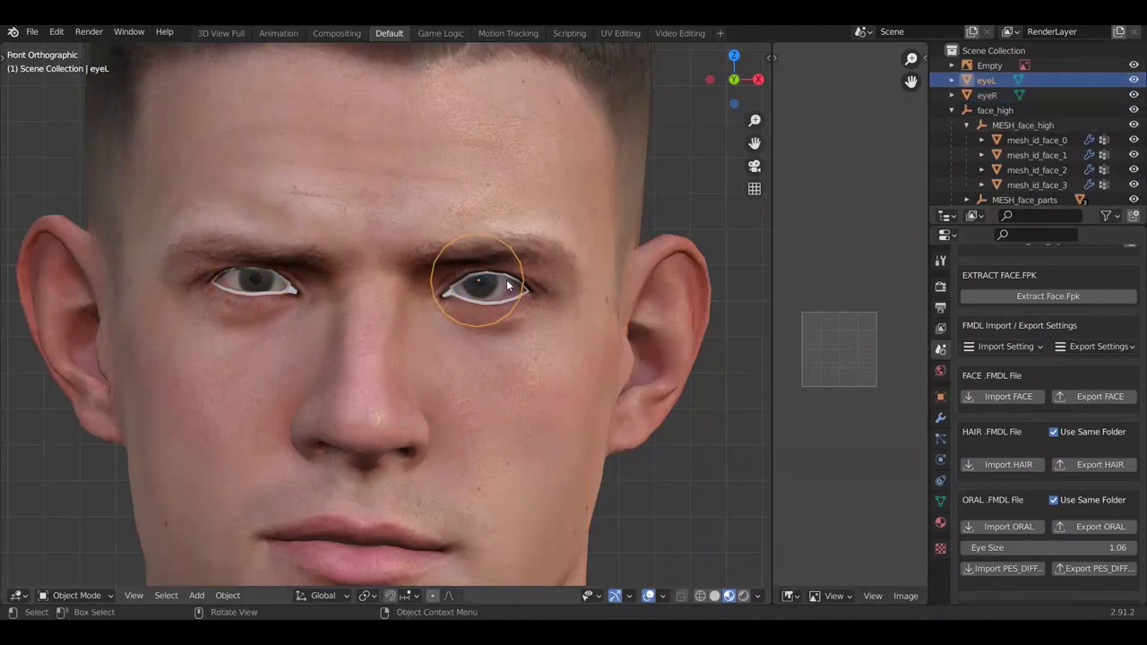
{"action": "key", "text": "g"}
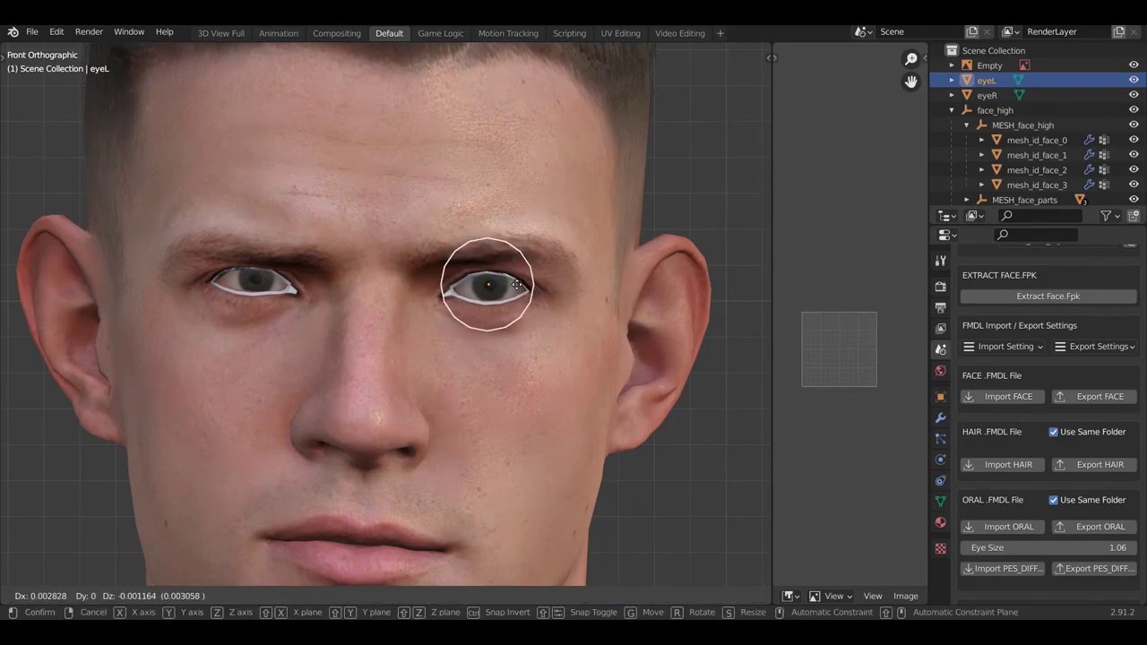
{"action": "left_click", "coordinate": [517, 286]}
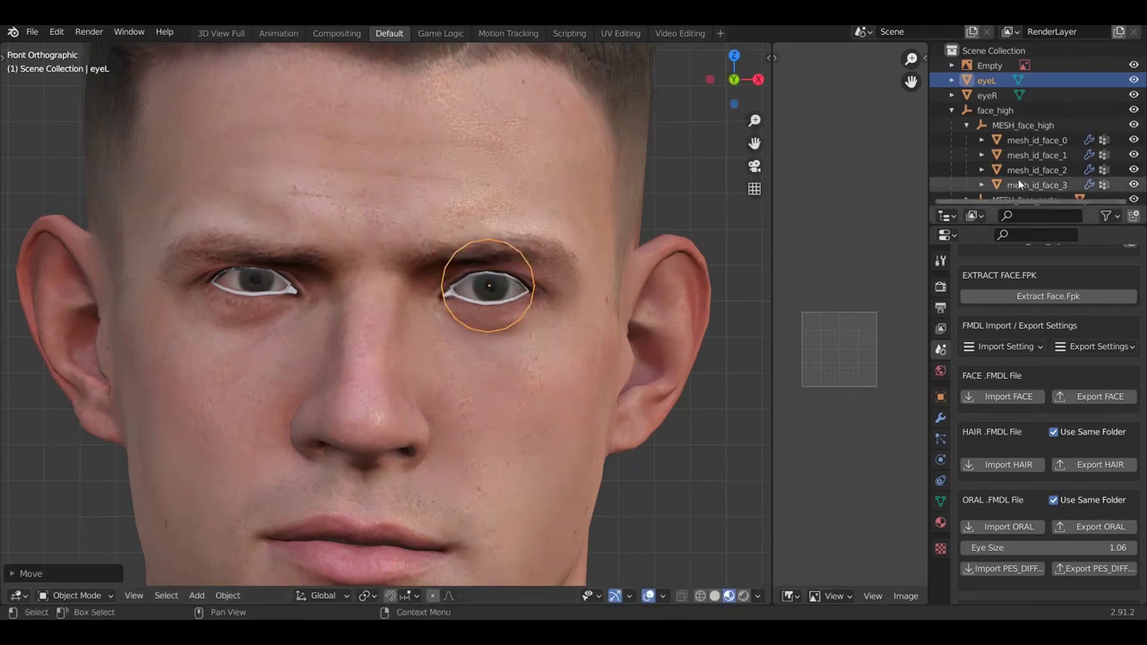
Nudge the eyeR eyeball slightly to align it within its eye opening
{"action": "left_click", "coordinate": [988, 95]}
{"action": "key", "text": "g"}
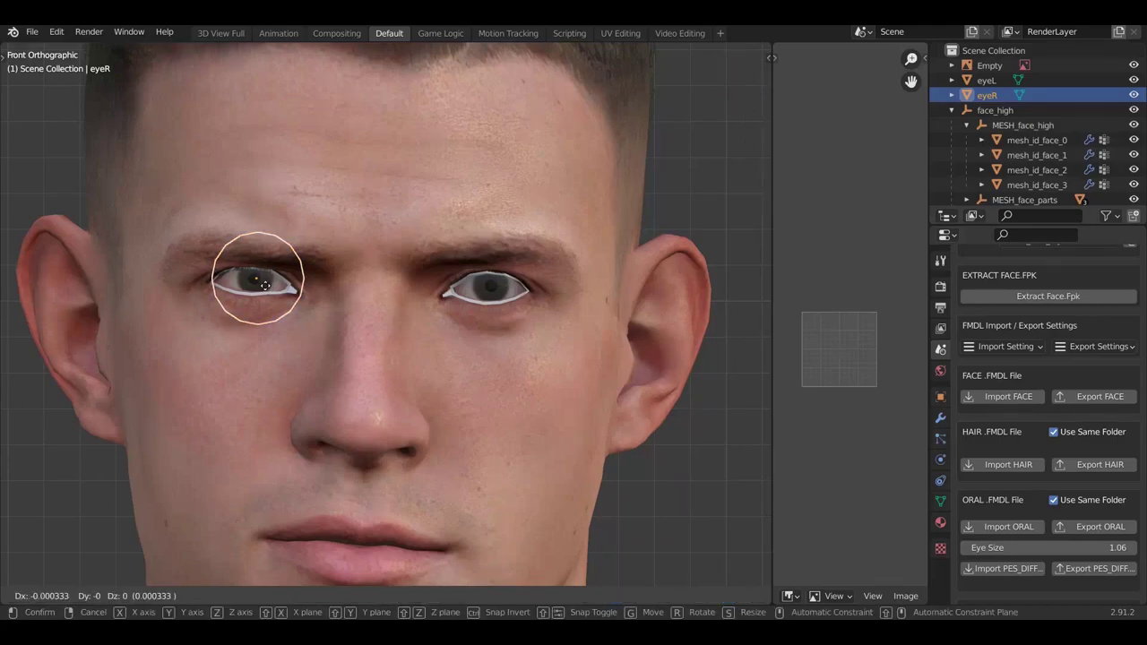
{"action": "left_click", "coordinate": [265, 285]}
Export the face and hair FMDL files with the reshaped meshes
{"action": "scroll", "coordinate": [537, 308], "scroll_direction": "down", "scroll_amount": 5}
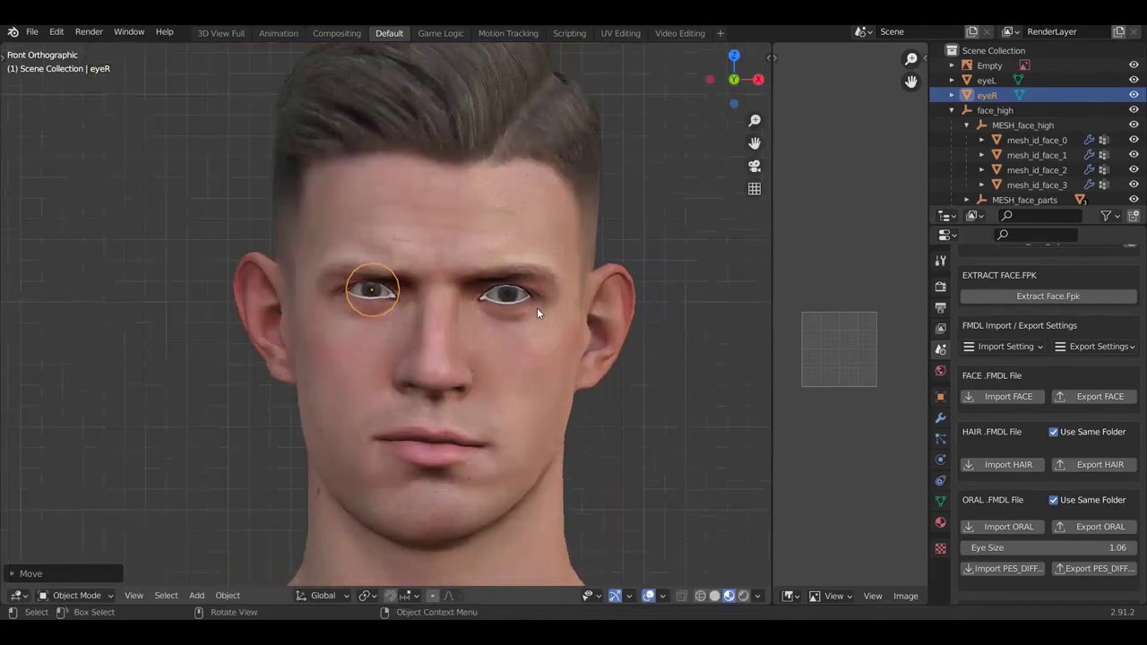
{"action": "left_click", "coordinate": [1095, 397]}
{"action": "left_click", "coordinate": [1084, 464]}
Export the PES_DIFF file with the new eye positions and create the FACE.FPK file
{"action": "scroll", "coordinate": [1088, 457], "scroll_direction": "down", "scroll_amount": 2}
{"action": "scroll", "coordinate": [1088, 455], "scroll_direction": "down", "scroll_amount": 2}
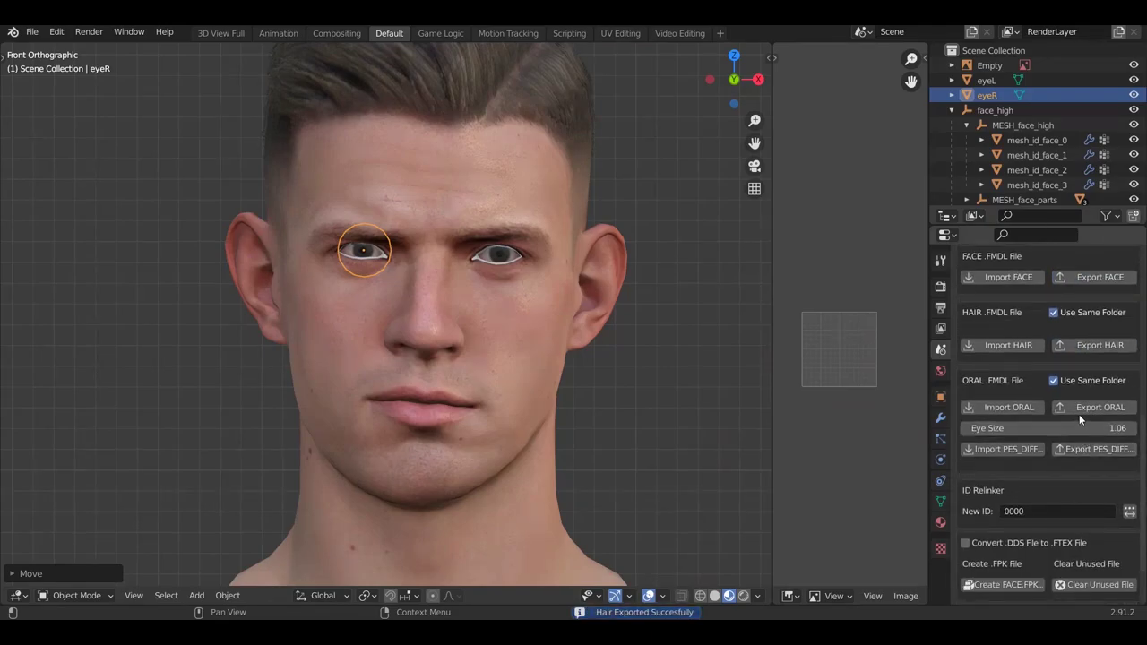
{"action": "left_click", "coordinate": [1095, 452]}
{"action": "scroll", "coordinate": [1042, 464], "scroll_direction": "down", "scroll_amount": 2}
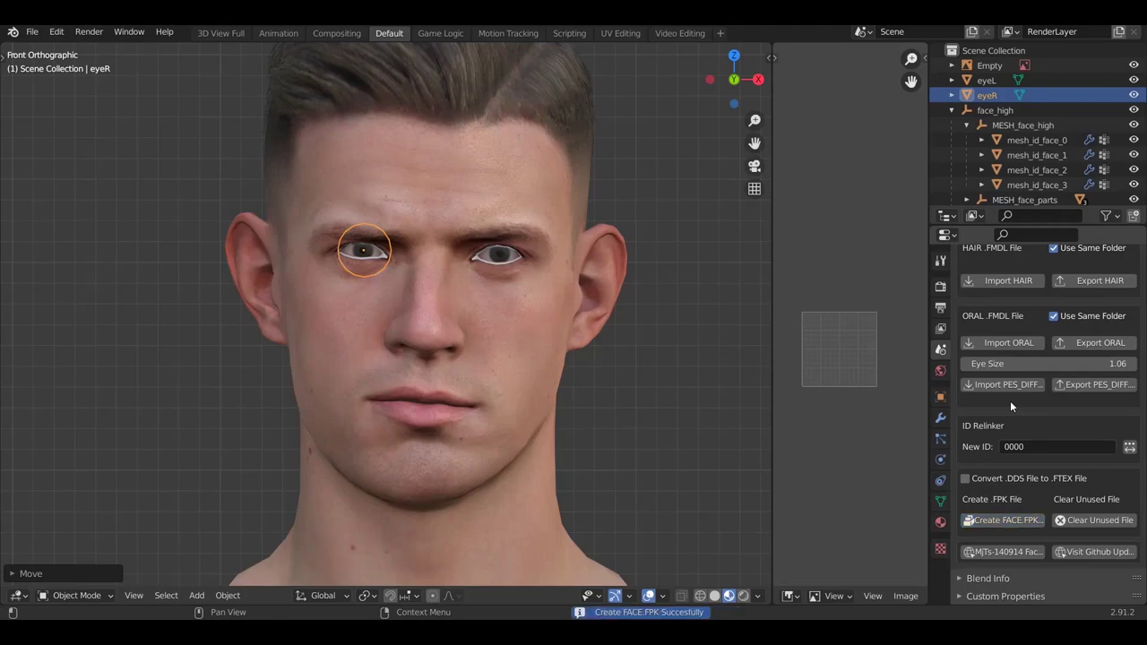
Collapse the face_high hierarchy in the scene's object list
{"action": "scroll", "coordinate": [1010, 401], "scroll_direction": "up", "scroll_amount": 8}
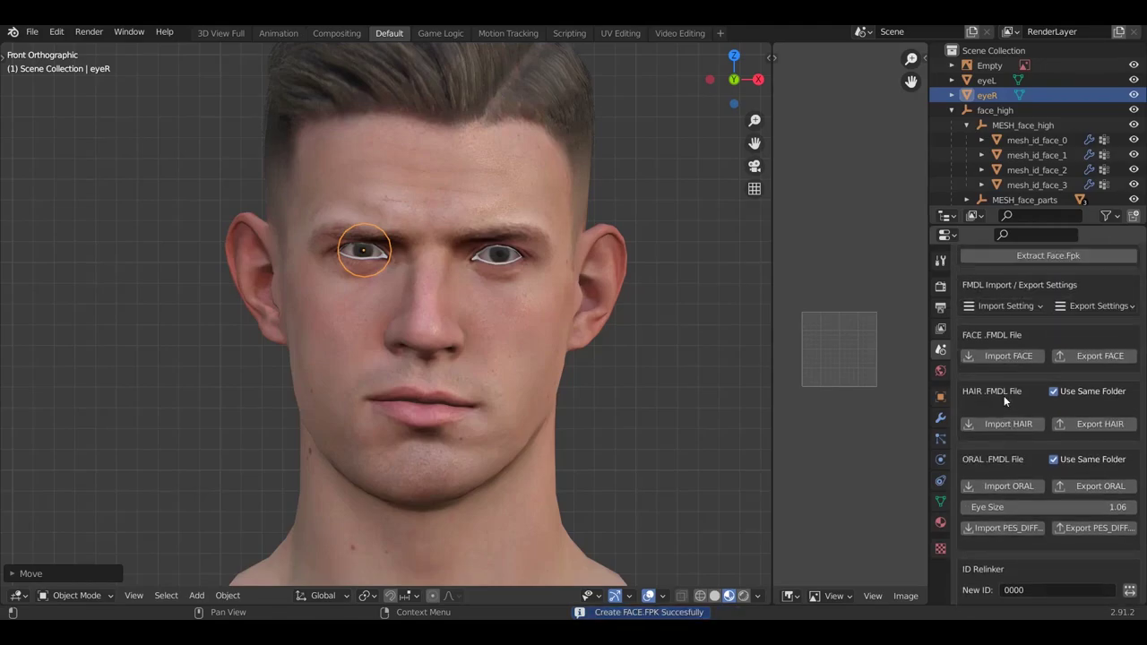
{"action": "left_click", "coordinate": [952, 110]}
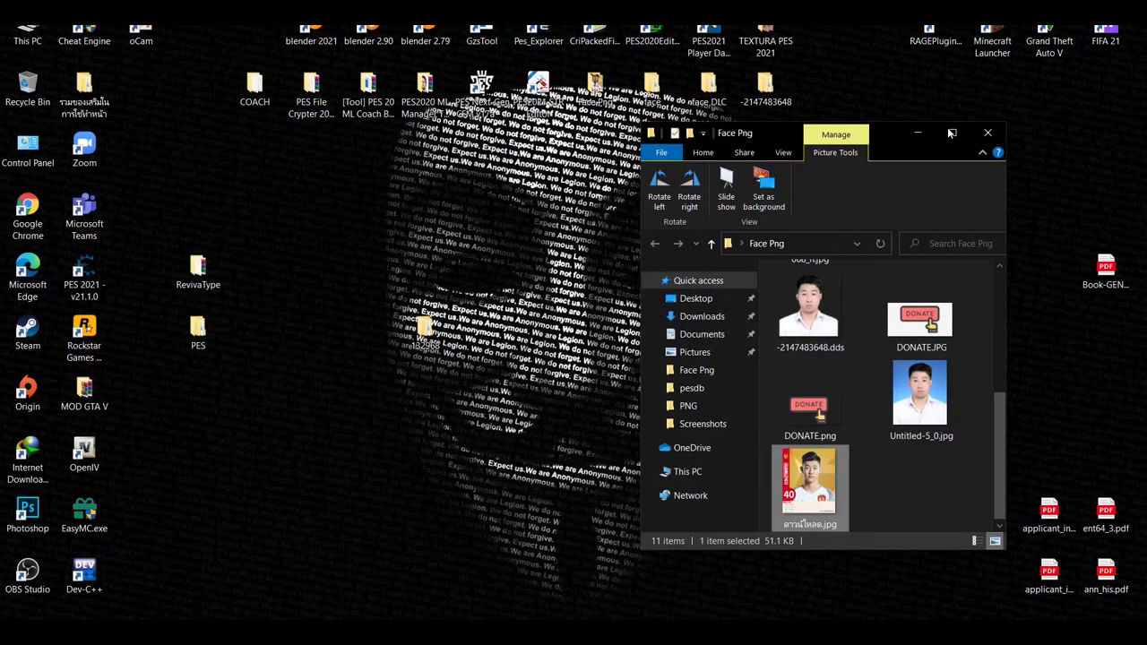
Switch to the desktop, launch Blender 2.79 and dismiss its splash screen
{"action": "left_click", "coordinate": [918, 133]}
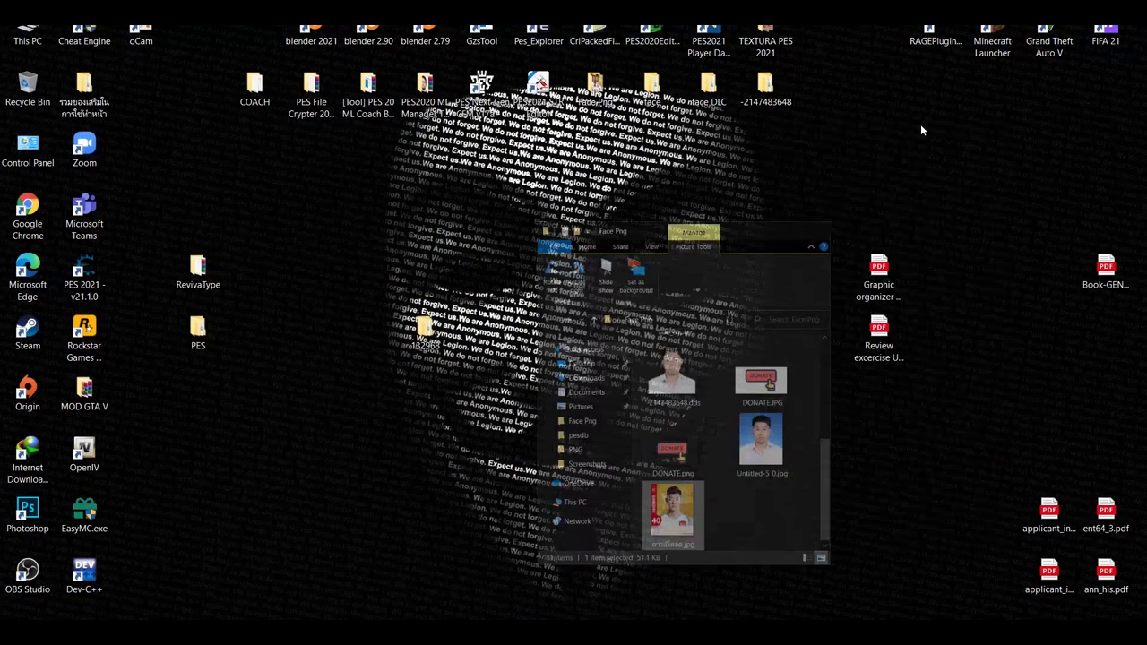
{"action": "double_click", "coordinate": [424, 41]}
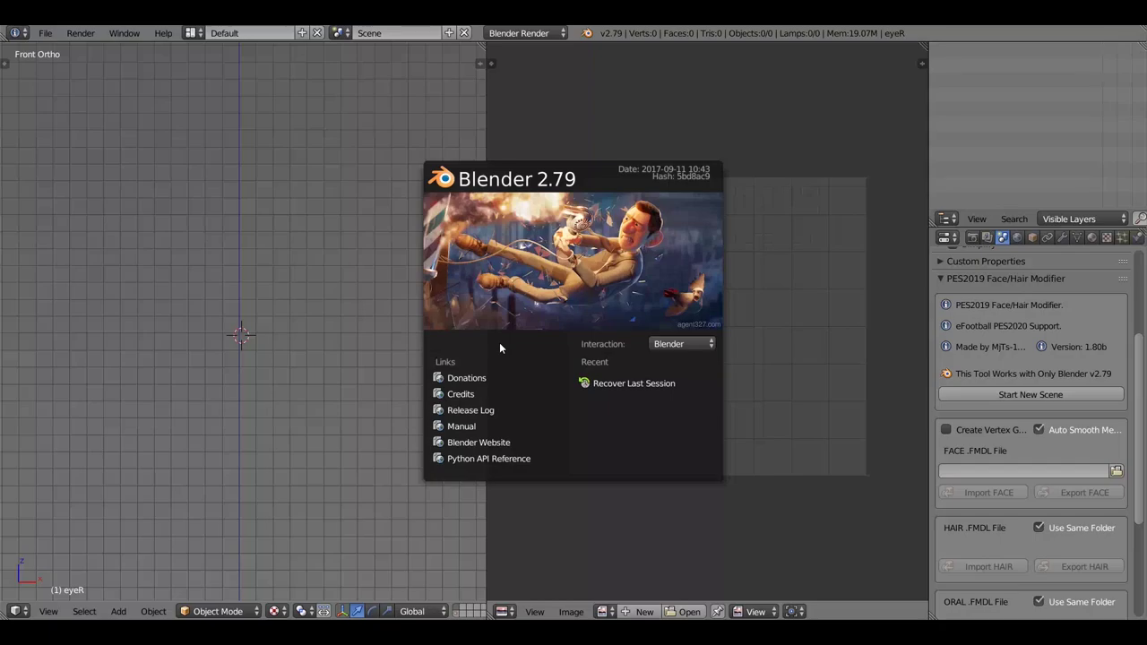
{"action": "left_click", "coordinate": [1107, 471]}
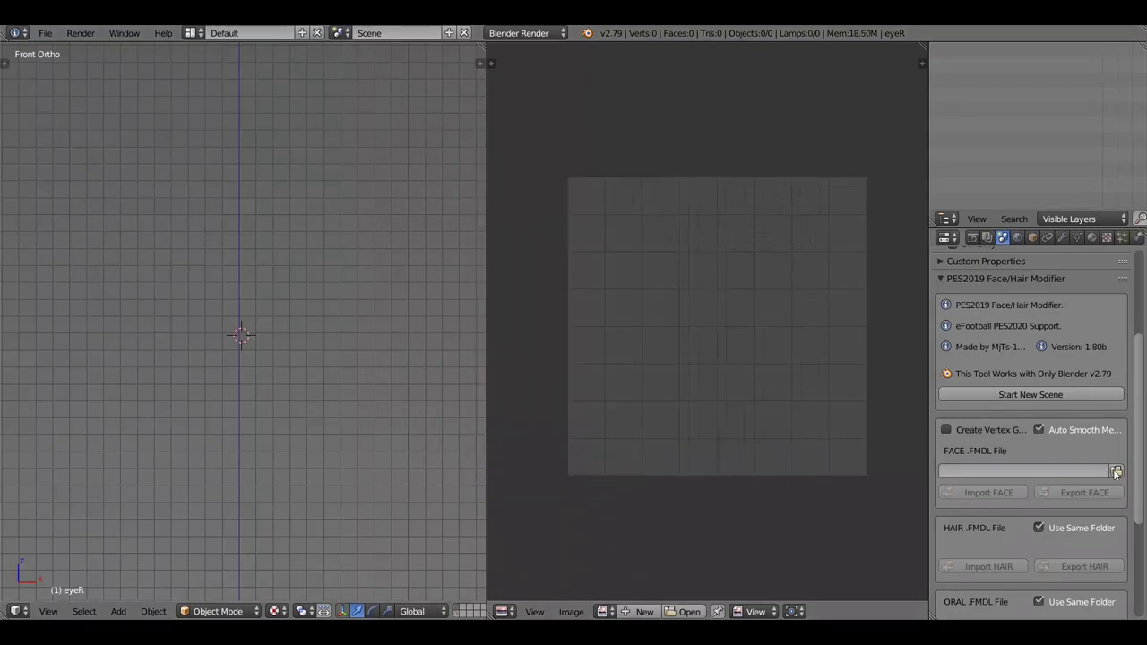
Set the face FMDL file to face_high.fmdl from the face_fpk folder inside the desktop folder 132968
{"action": "left_click", "coordinate": [1116, 472]}
{"action": "left_click", "coordinate": [70, 202]}
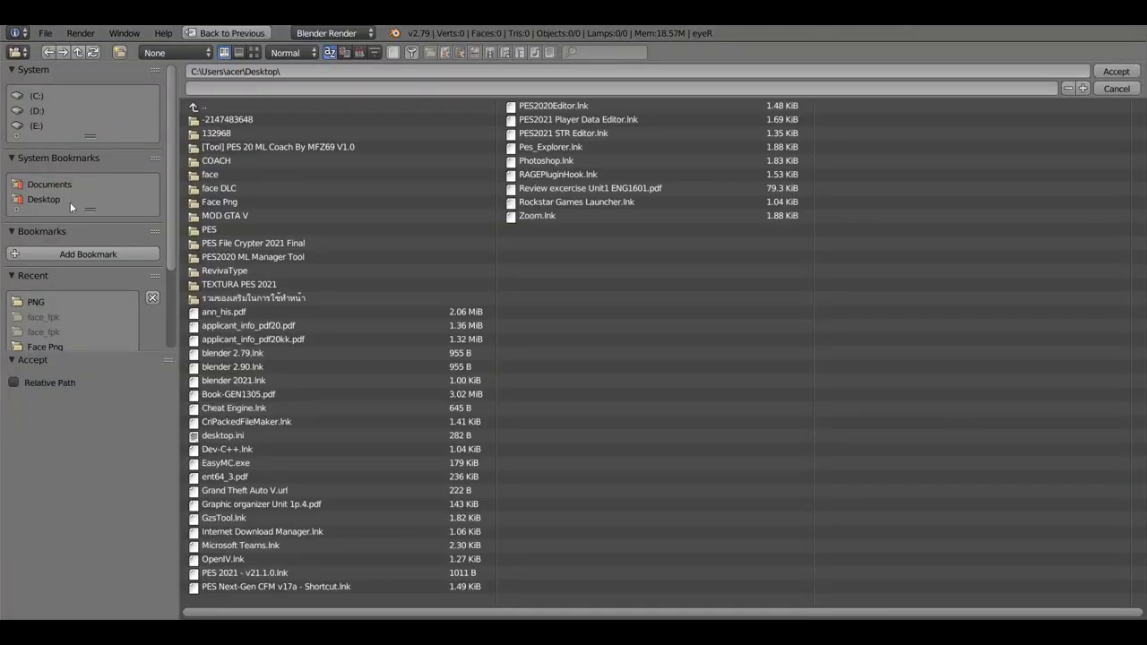
{"action": "left_click", "coordinate": [224, 132]}
{"action": "left_click", "coordinate": [237, 119]}
{"action": "left_click", "coordinate": [240, 119]}
{"action": "double_click", "coordinate": [244, 133]}
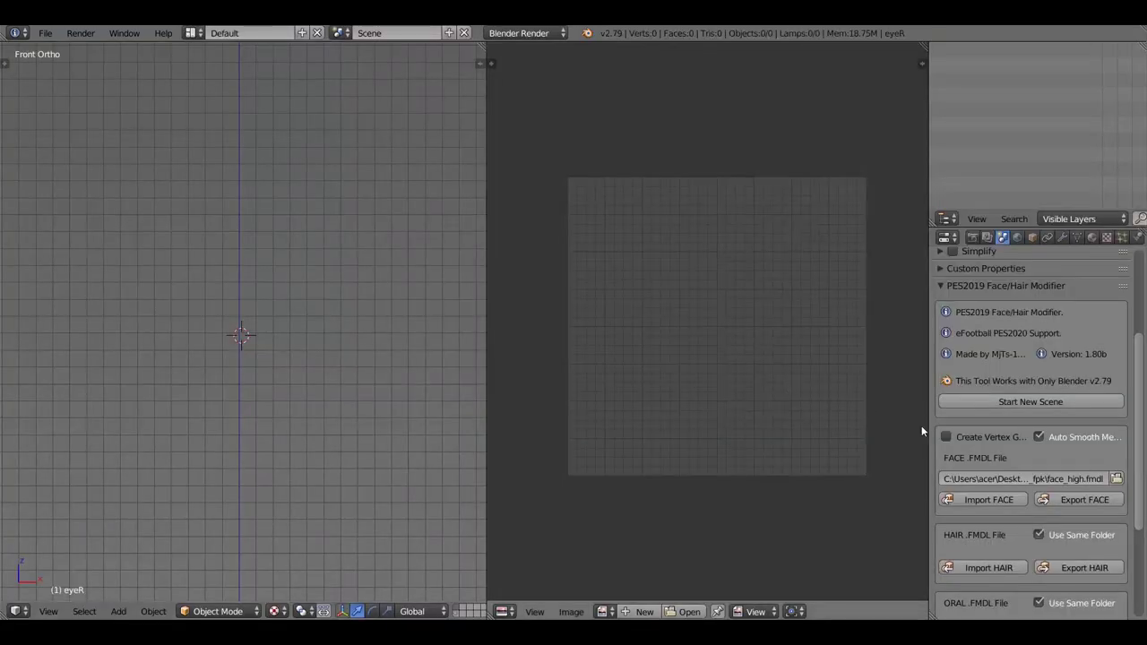
Import the face and hair FMDL models and deselect all objects
{"action": "left_click", "coordinate": [997, 500]}
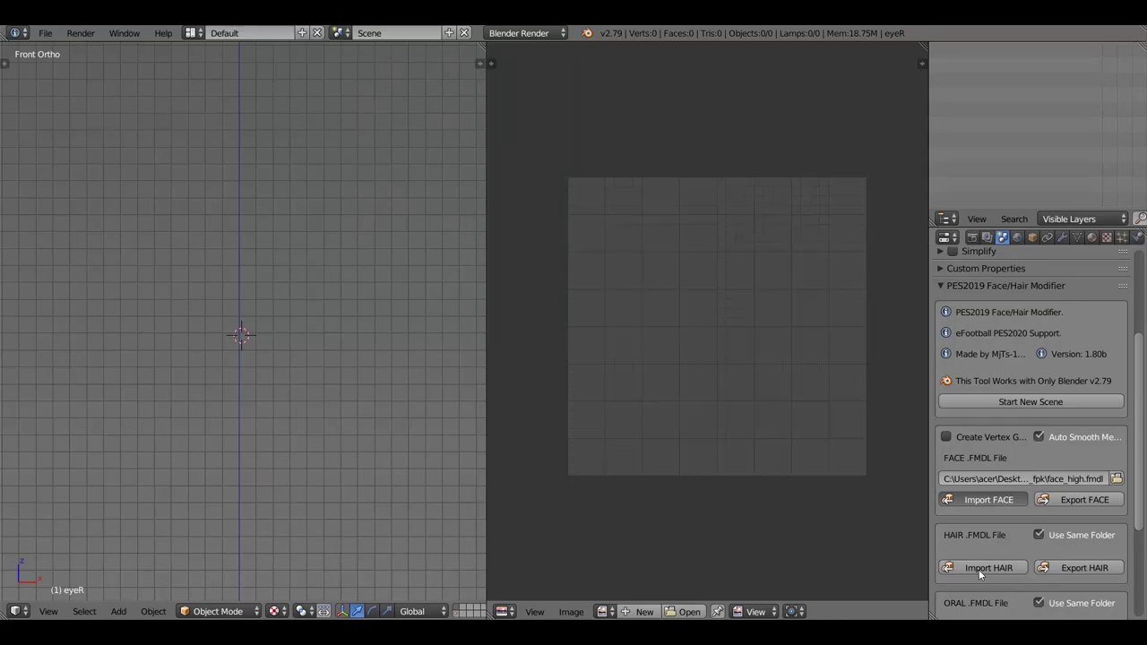
{"action": "left_click", "coordinate": [978, 569]}
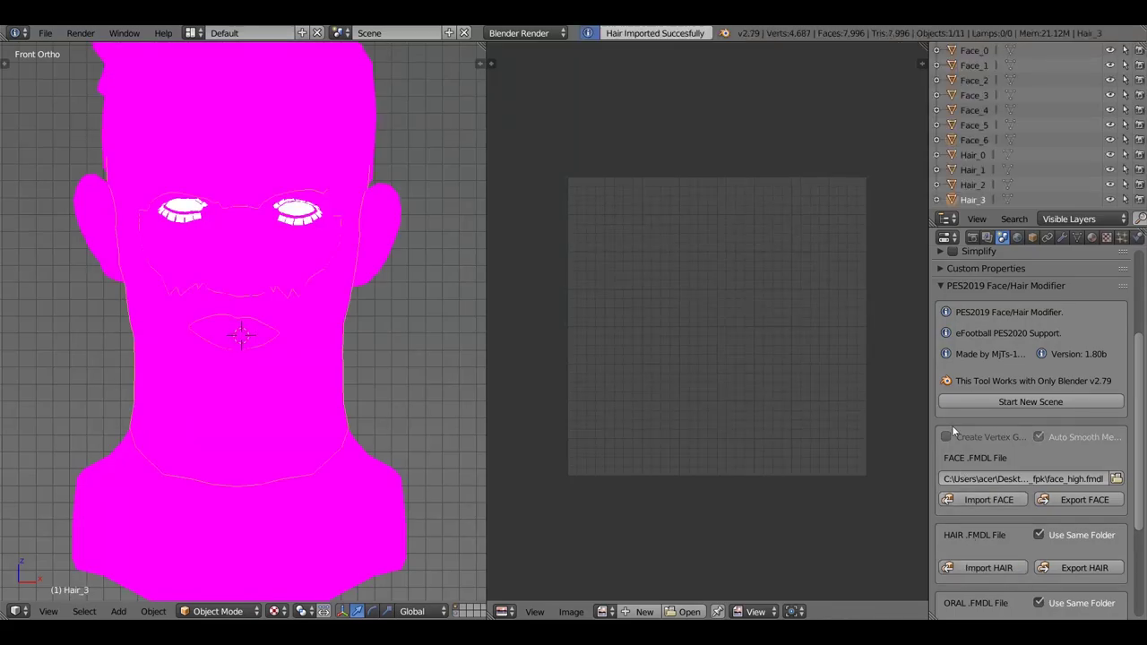
{"action": "scroll", "coordinate": [270, 290], "scroll_direction": "down", "scroll_amount": 3}
{"action": "scroll", "coordinate": [271, 287], "scroll_direction": "down", "scroll_amount": 2}
{"action": "key", "text": "a"}
{"action": "scroll", "coordinate": [276, 293], "scroll_direction": "up", "scroll_amount": 2}
{"action": "scroll", "coordinate": [318, 296], "scroll_direction": "up", "scroll_amount": 3}
{"action": "scroll", "coordinate": [314, 290], "scroll_direction": "down", "scroll_amount": 3}
{"action": "scroll", "coordinate": [259, 288], "scroll_direction": "up", "scroll_amount": 2}
{"action": "scroll", "coordinate": [260, 291], "scroll_direction": "down", "scroll_amount": 3}
{"action": "scroll", "coordinate": [259, 288], "scroll_direction": "up", "scroll_amount": 2}
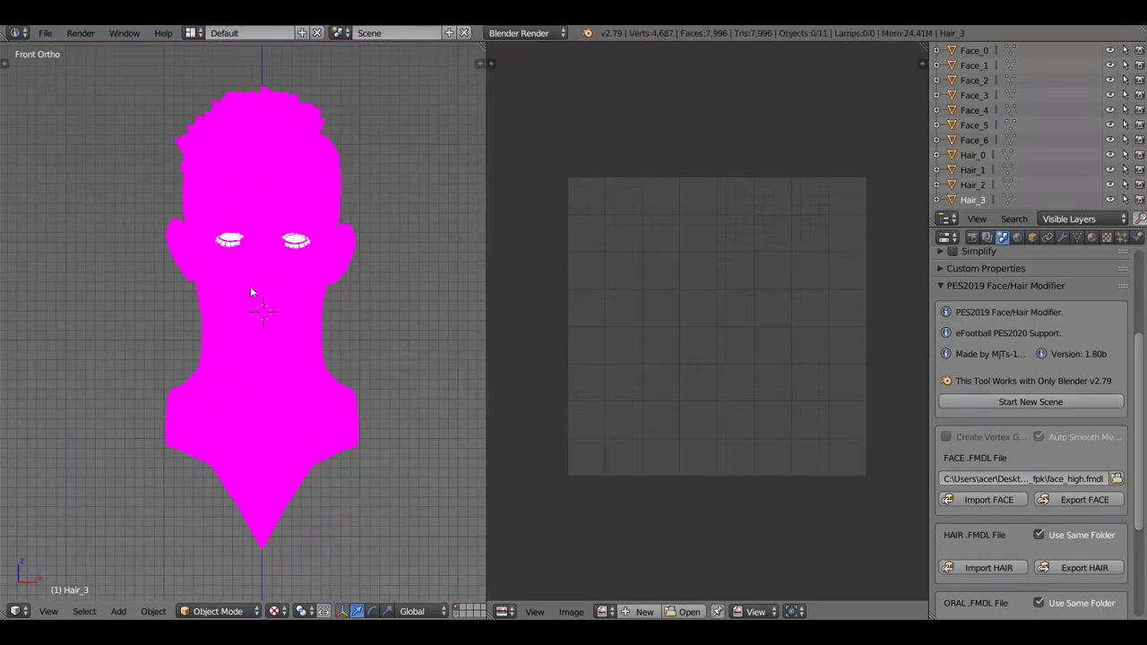
Select Face_0, Face_2 and Hair_0 with Hair_0 as the active object, and join them into one mesh
{"action": "left_click", "coordinate": [986, 52]}
{"action": "double_click", "coordinate": [975, 80]}
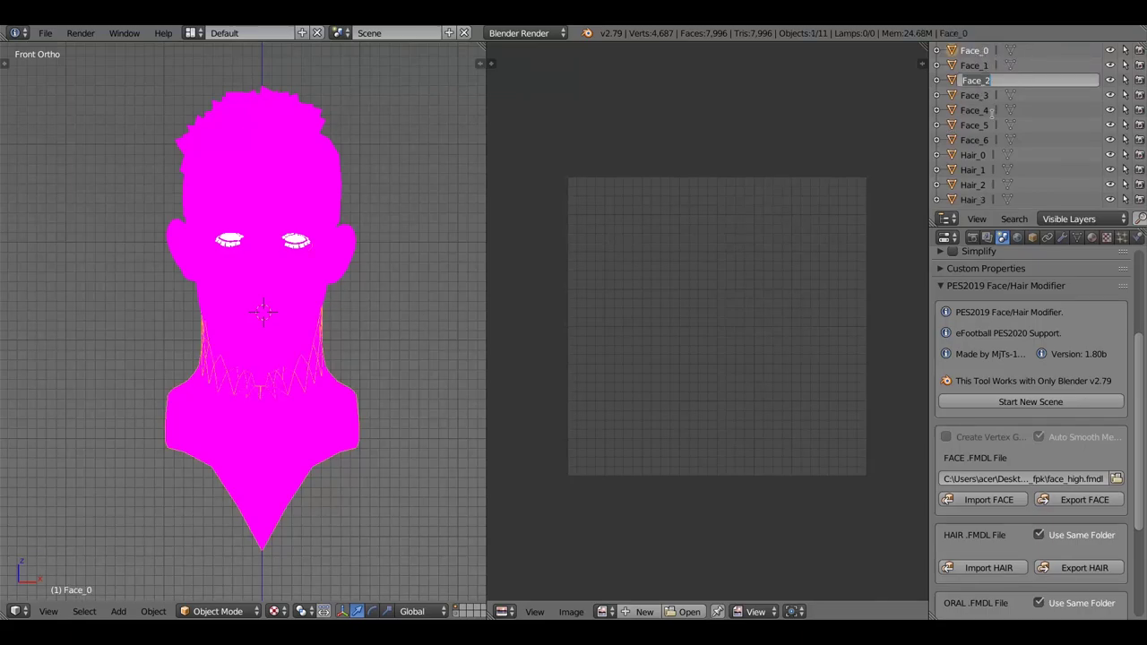
{"action": "left_click", "coordinate": [986, 52]}
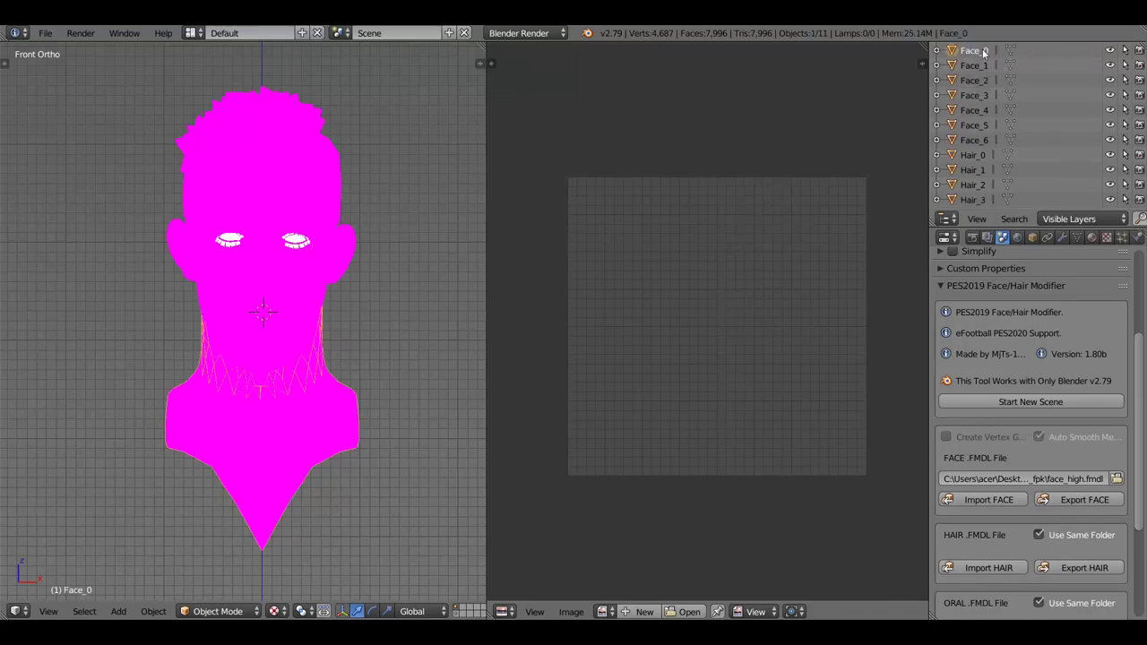
{"action": "left_click", "coordinate": [981, 65]}
{"action": "left_click", "coordinate": [978, 53]}
{"action": "left_click", "coordinate": [977, 52], "text": "shift"}
{"action": "left_click", "coordinate": [977, 52], "text": "shift"}
{"action": "left_click", "coordinate": [977, 79]}
{"action": "left_click", "coordinate": [975, 155]}
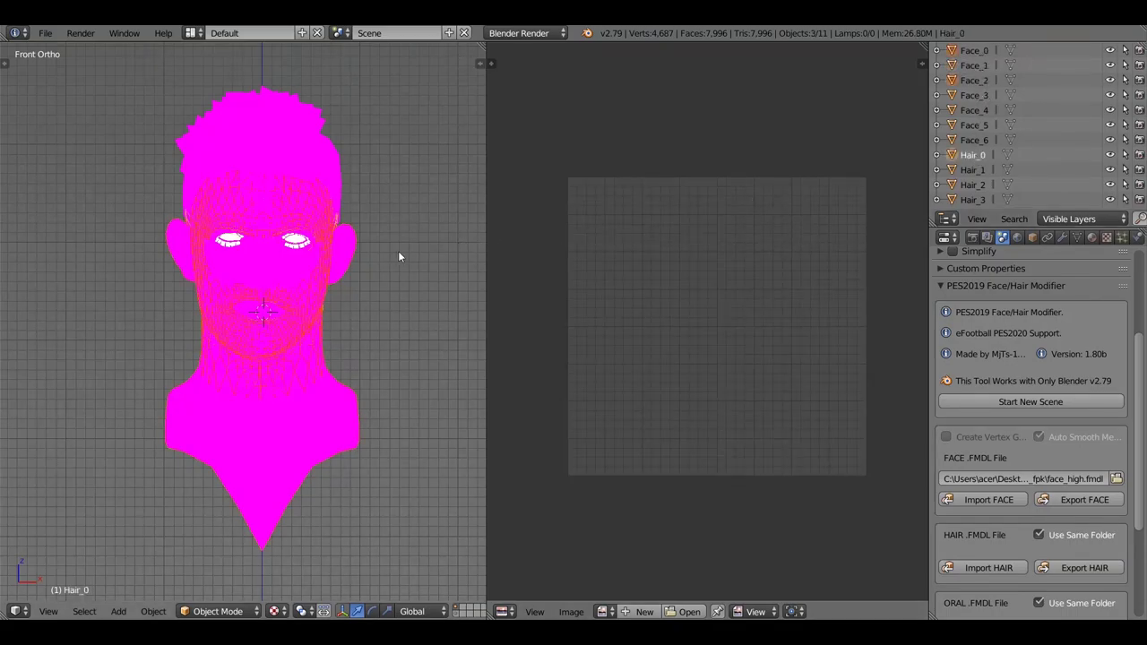
Hide every object except Hair_0 and put the joined mesh into Edit Mode
{"action": "left_click_drag", "start_coordinate": [1111, 50], "coordinate": [1110, 170]}
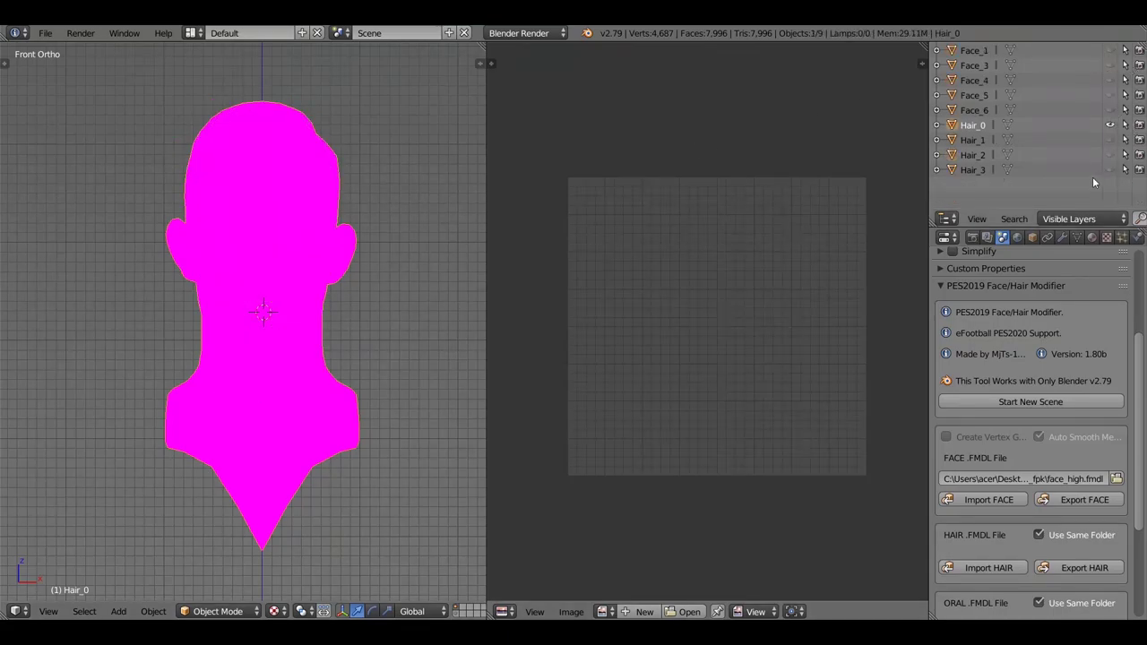
{"action": "scroll", "coordinate": [303, 313], "scroll_direction": "down", "scroll_amount": 2}
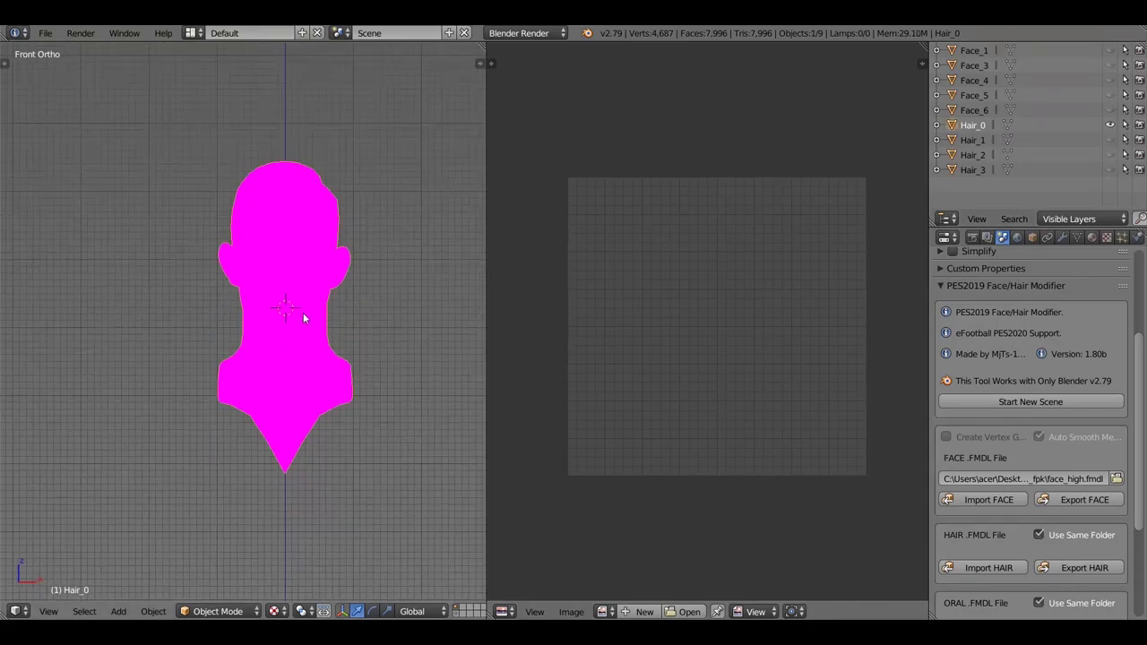
{"action": "scroll", "coordinate": [268, 323], "scroll_direction": "up", "scroll_amount": 2}
{"action": "left_click", "coordinate": [206, 609]}
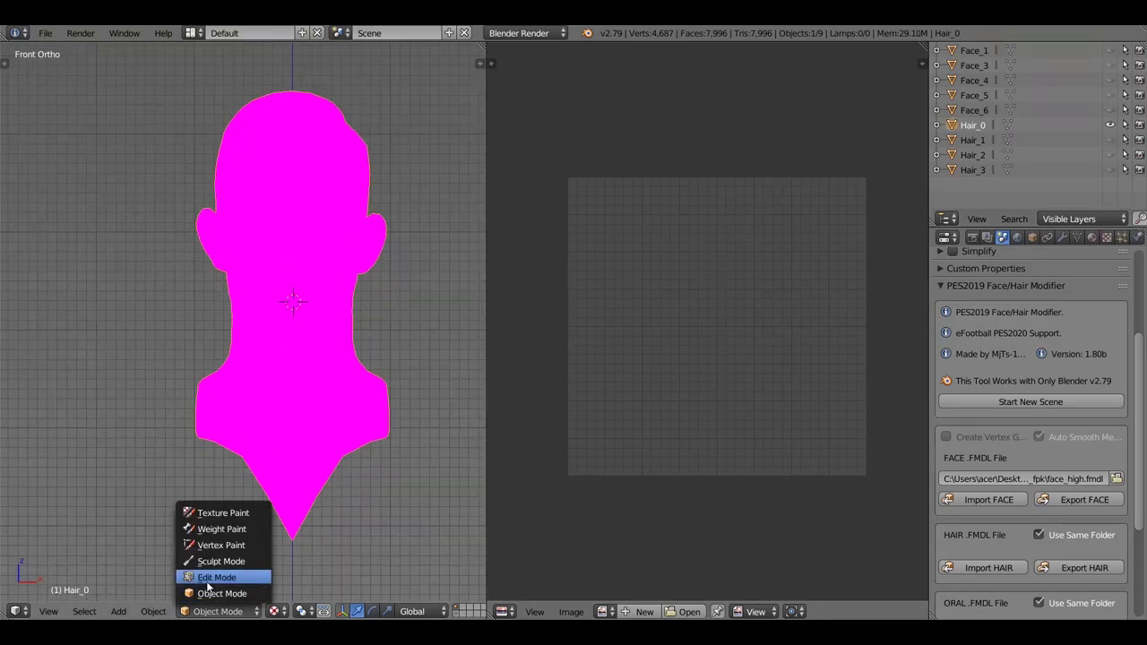
{"action": "left_click", "coordinate": [213, 576]}
{"action": "scroll", "coordinate": [320, 351], "scroll_direction": "down", "scroll_amount": 1}
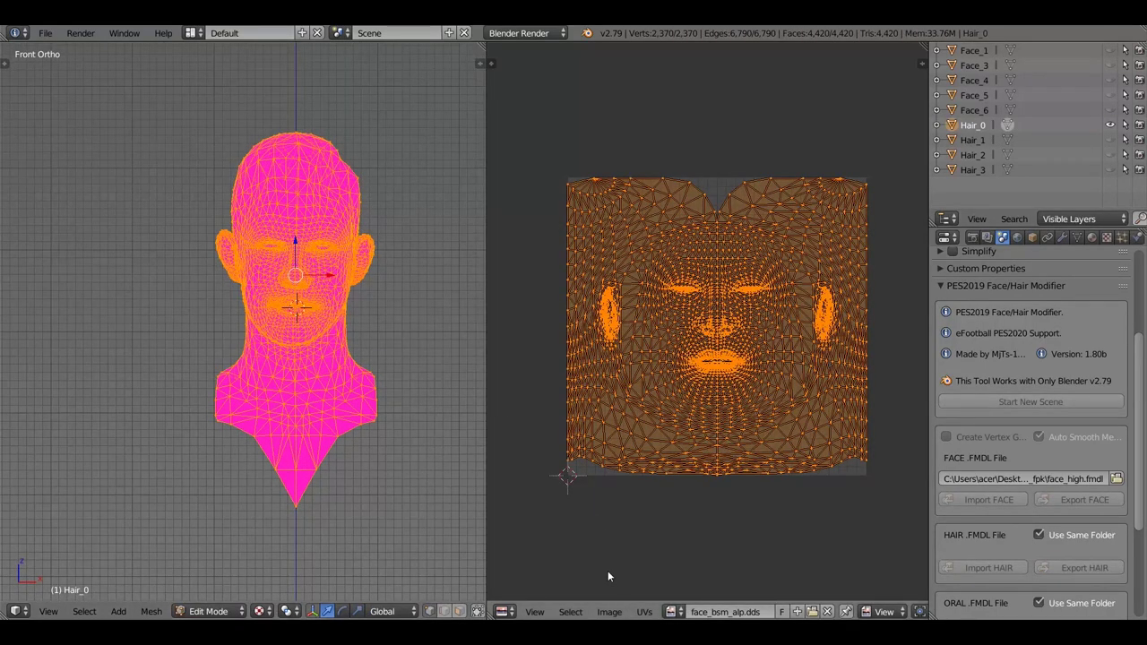
Add a third UV map, UVMap.001, to the Hair_0 mesh
{"action": "scroll", "coordinate": [1029, 432], "scroll_direction": "down", "scroll_amount": 5}
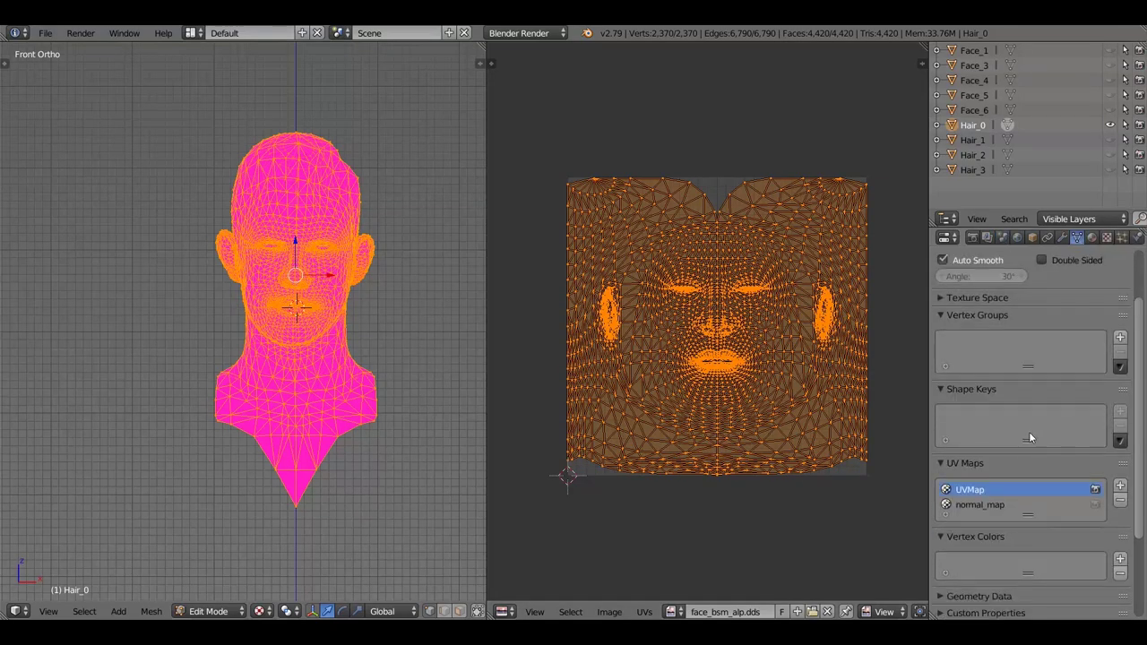
{"action": "left_click", "coordinate": [1120, 393]}
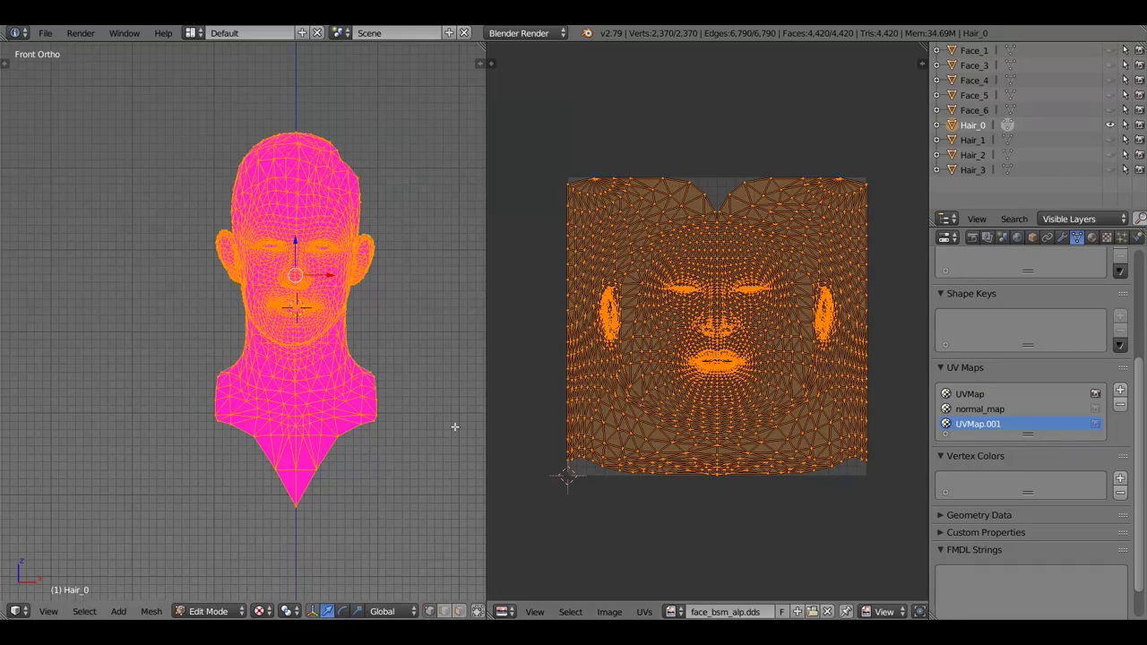
{"action": "scroll", "coordinate": [404, 418], "scroll_direction": "down", "scroll_amount": 1}
Open the portrait image ดาวน์โหลด.jpg from the desktop's Face Png folder in the UV editor
{"action": "left_click", "coordinate": [617, 613]}
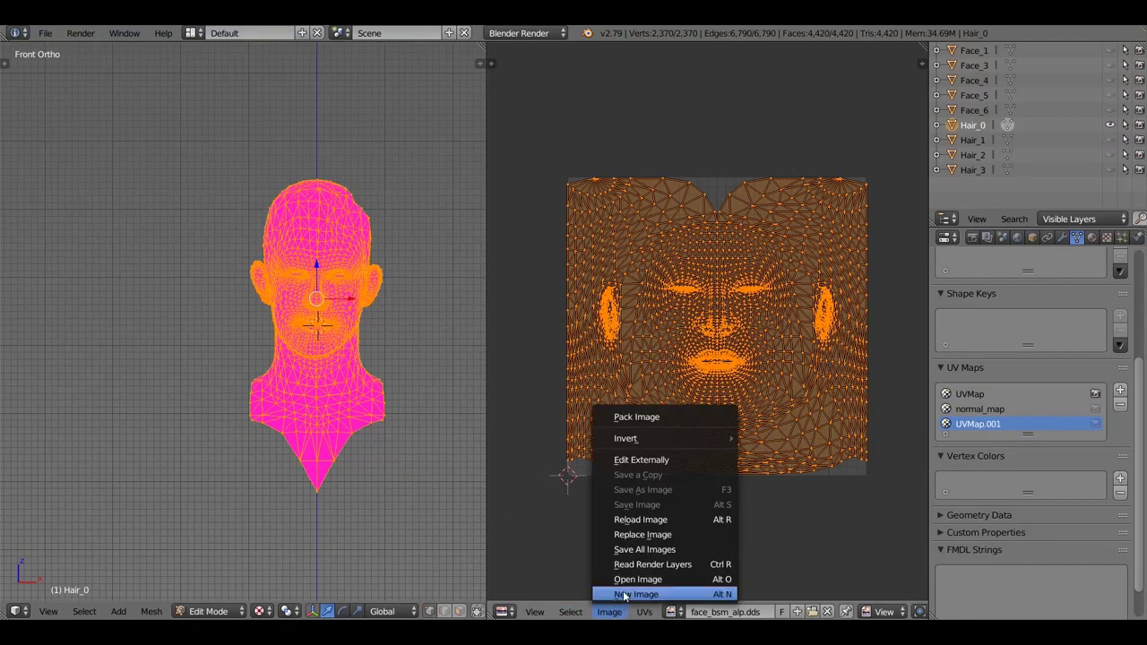
{"action": "left_click", "coordinate": [624, 584]}
{"action": "left_click", "coordinate": [43, 199]}
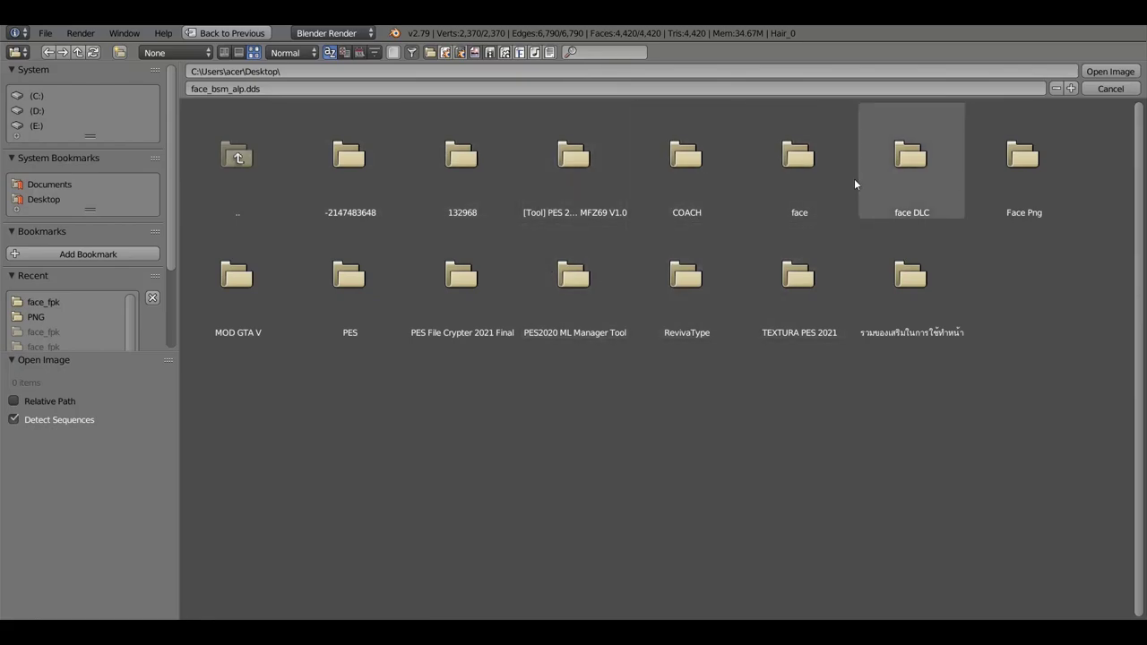
{"action": "left_click", "coordinate": [802, 170]}
{"action": "left_click", "coordinate": [242, 174]}
{"action": "left_click", "coordinate": [912, 197]}
{"action": "left_click", "coordinate": [238, 174]}
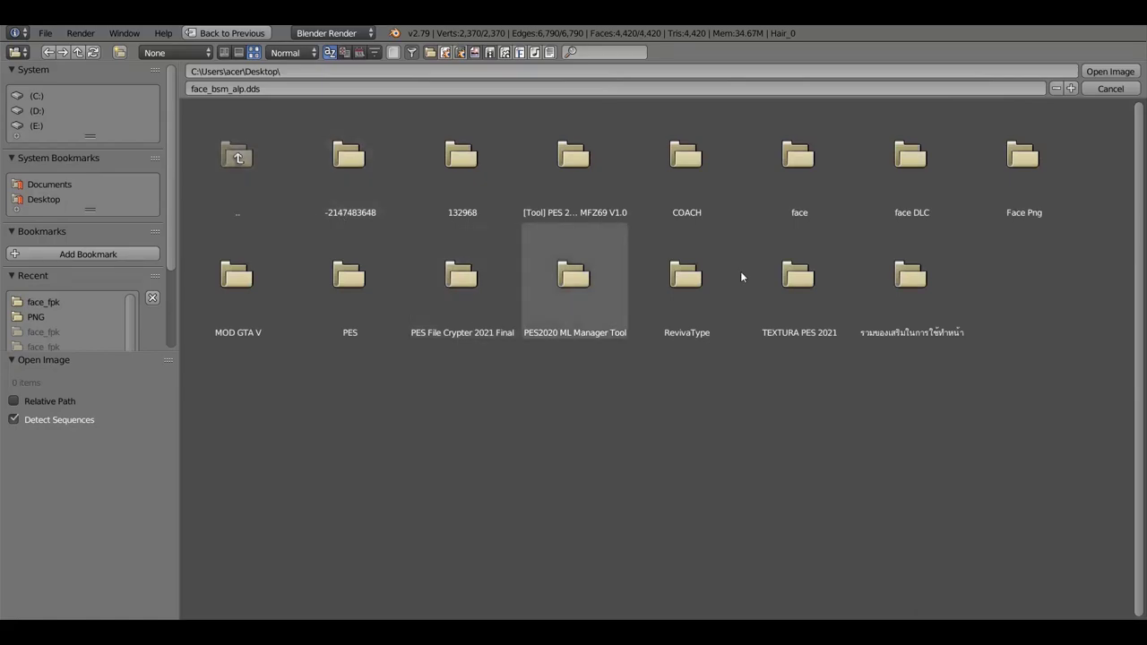
{"action": "left_click", "coordinate": [1045, 155]}
{"action": "double_click", "coordinate": [576, 280]}
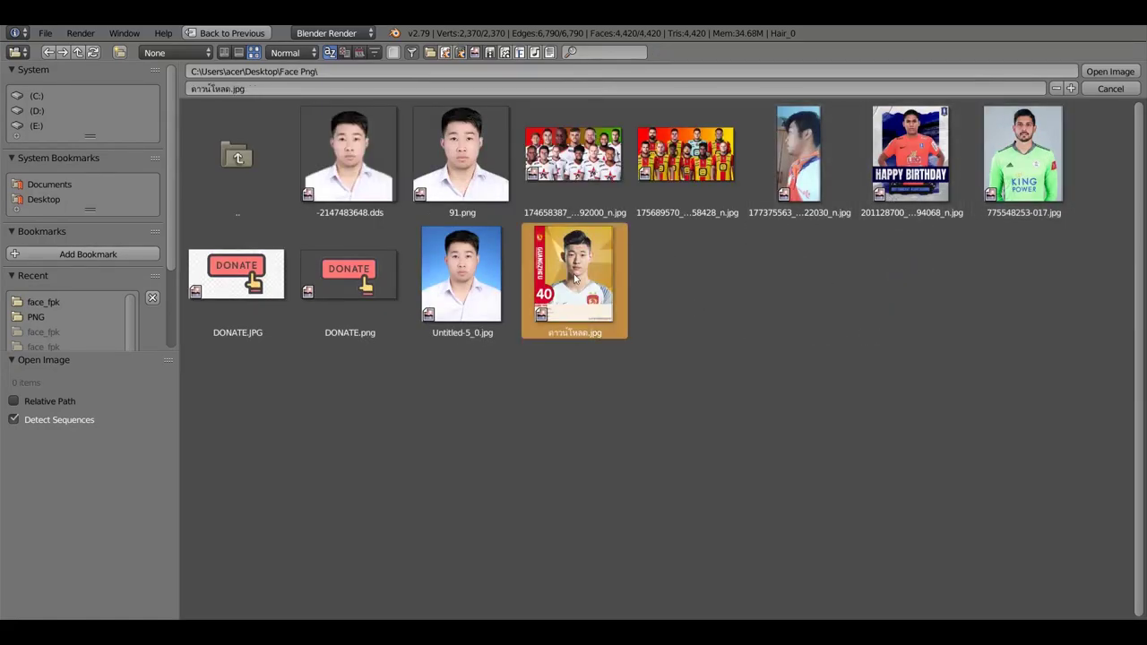
Unwrap the whole Hair_0 mesh by projecting its UVs from the front view
{"action": "scroll", "coordinate": [355, 324], "scroll_direction": "down", "scroll_amount": 2}
{"action": "scroll", "coordinate": [360, 321], "scroll_direction": "up", "scroll_amount": 2}
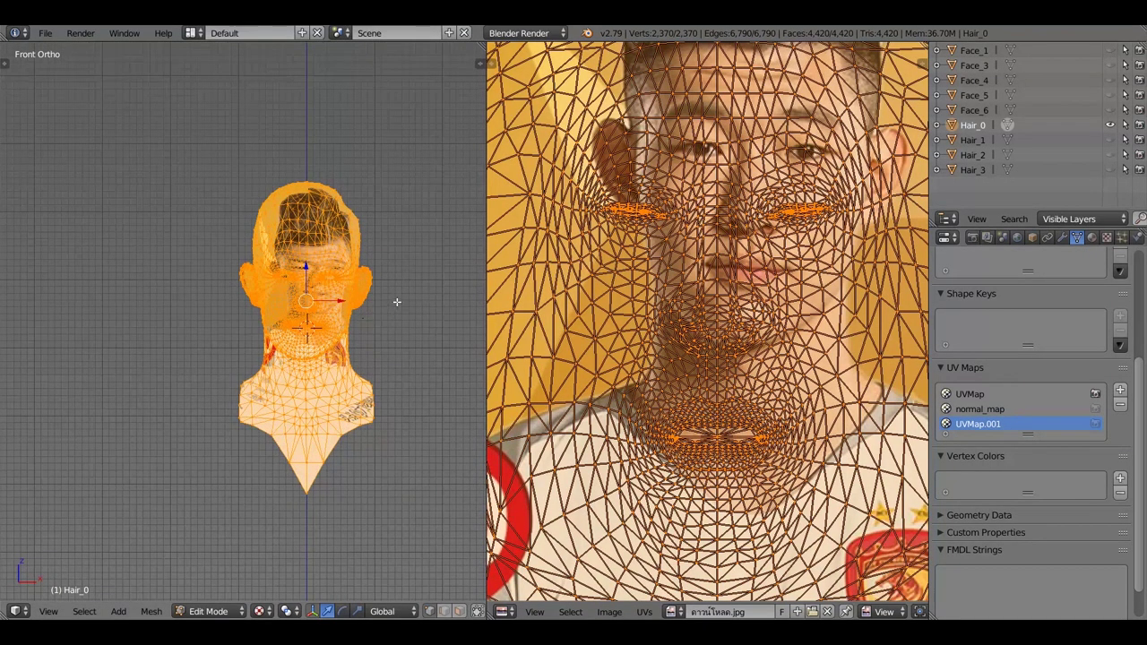
{"action": "key", "text": "u"}
{"action": "left_click", "coordinate": [365, 421]}
{"action": "scroll", "coordinate": [717, 305], "scroll_direction": "down", "scroll_amount": 2}
{"action": "scroll", "coordinate": [762, 315], "scroll_direction": "down", "scroll_amount": 3}
{"action": "scroll", "coordinate": [807, 333], "scroll_direction": "up", "scroll_amount": 2}
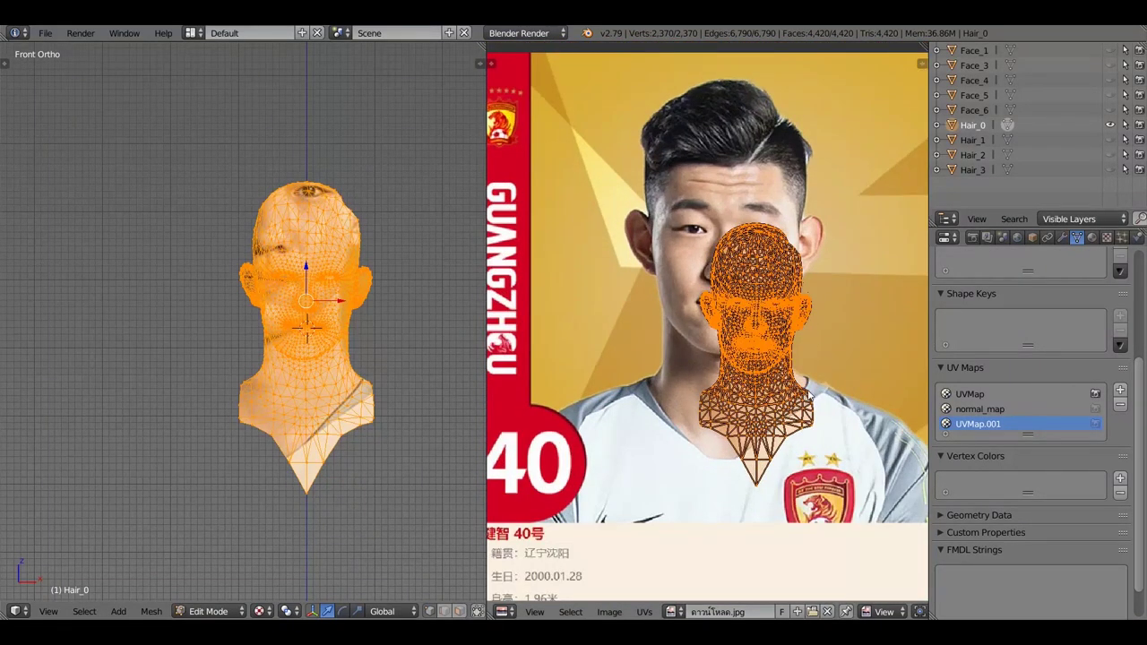
Scale up and move the projected UV layout until it covers the player's head in the portrait photo
{"action": "key", "text": "s"}
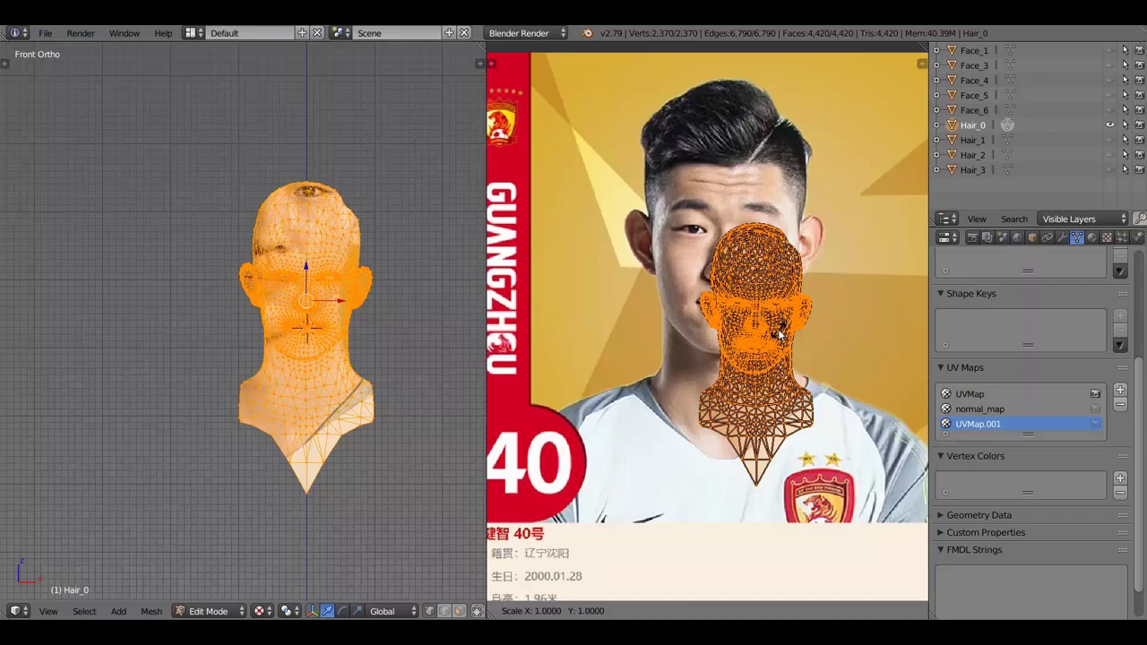
{"action": "left_click", "coordinate": [841, 330]}
{"action": "key", "text": "g"}
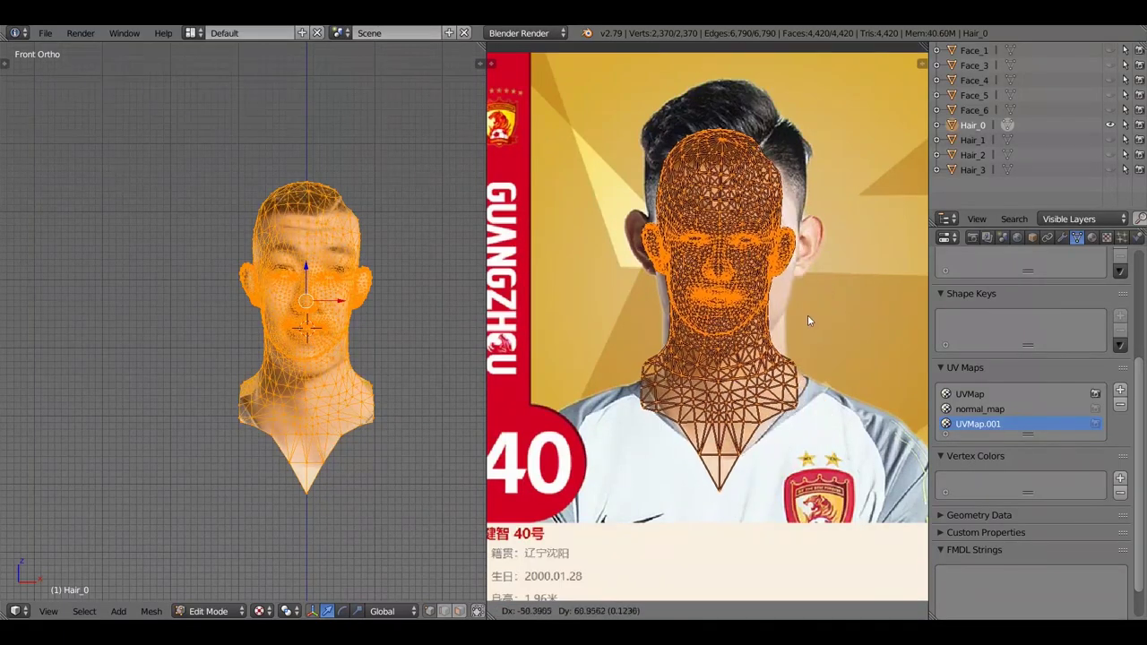
{"action": "left_click", "coordinate": [812, 313]}
{"action": "key", "text": "s"}
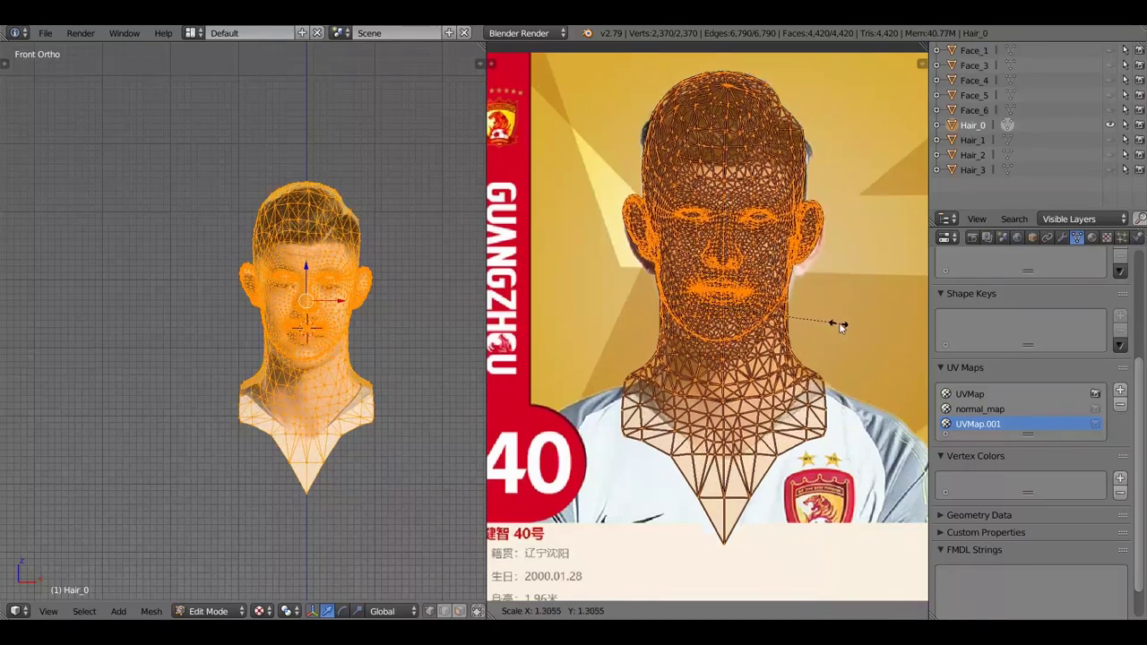
{"action": "left_click", "coordinate": [833, 322]}
{"action": "key", "text": "g"}
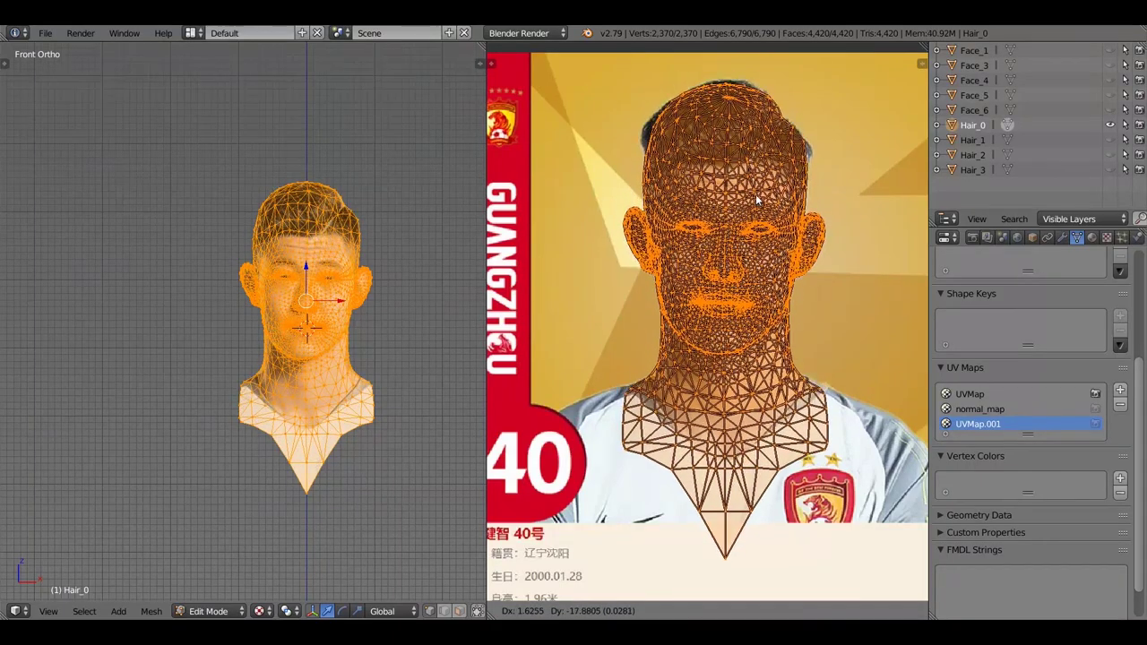
{"action": "left_click", "coordinate": [762, 203]}
Shift the UV layout slightly so the photo's eyes, nose and mouth line up with the mesh
{"action": "scroll", "coordinate": [762, 213], "scroll_direction": "up", "scroll_amount": 3}
{"action": "scroll", "coordinate": [741, 257], "scroll_direction": "up", "scroll_amount": 2}
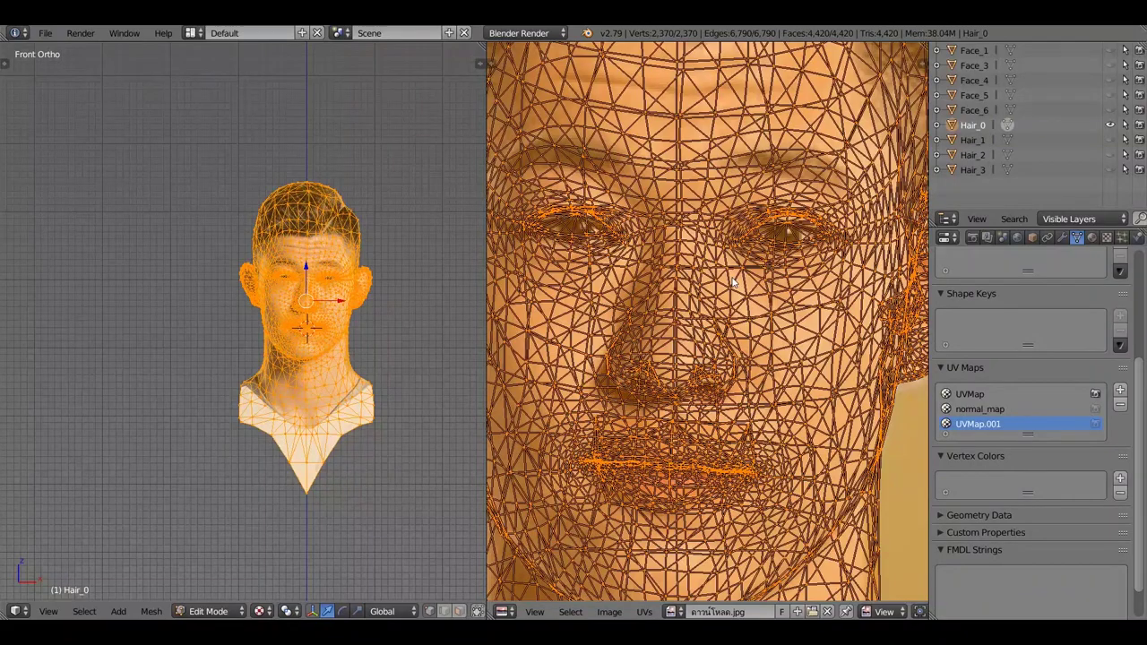
{"action": "scroll", "coordinate": [732, 282], "scroll_direction": "up", "scroll_amount": 2}
{"action": "scroll", "coordinate": [350, 197], "scroll_direction": "up", "scroll_amount": 5}
{"action": "scroll", "coordinate": [349, 197], "scroll_direction": "up", "scroll_amount": 2}
{"action": "scroll", "coordinate": [676, 321], "scroll_direction": "down", "scroll_amount": 4}
{"action": "scroll", "coordinate": [664, 376], "scroll_direction": "down", "scroll_amount": 9}
{"action": "scroll", "coordinate": [661, 511], "scroll_direction": "up", "scroll_amount": 12}
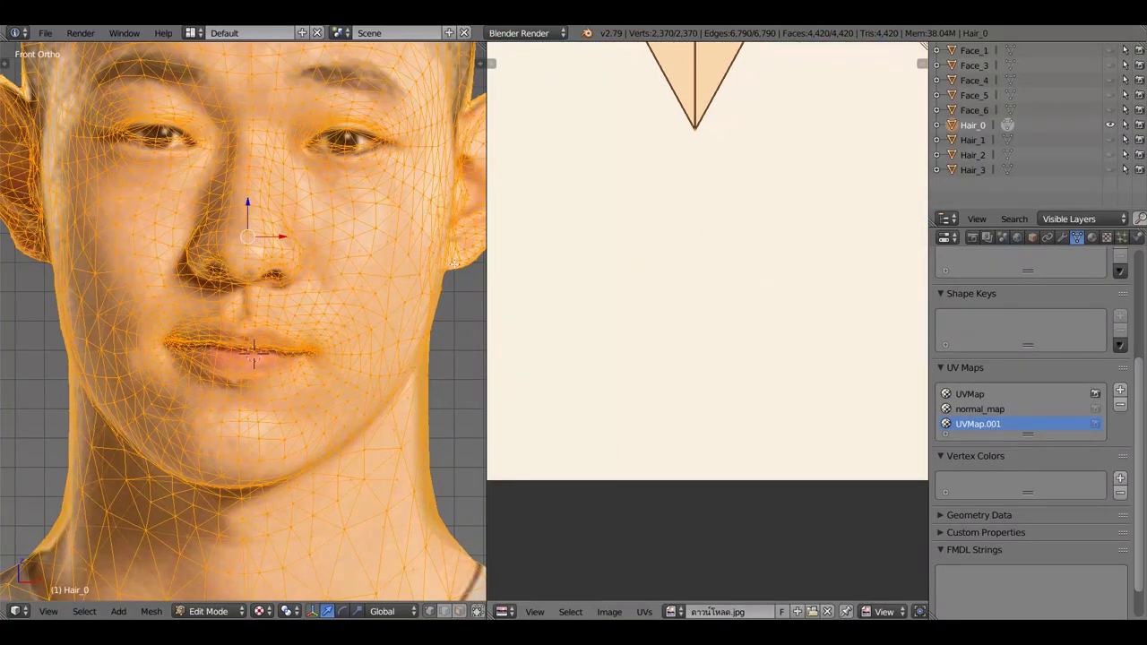
{"action": "scroll", "coordinate": [304, 260], "scroll_direction": "down", "scroll_amount": 2}
{"action": "scroll", "coordinate": [328, 170], "scroll_direction": "up", "scroll_amount": 3}
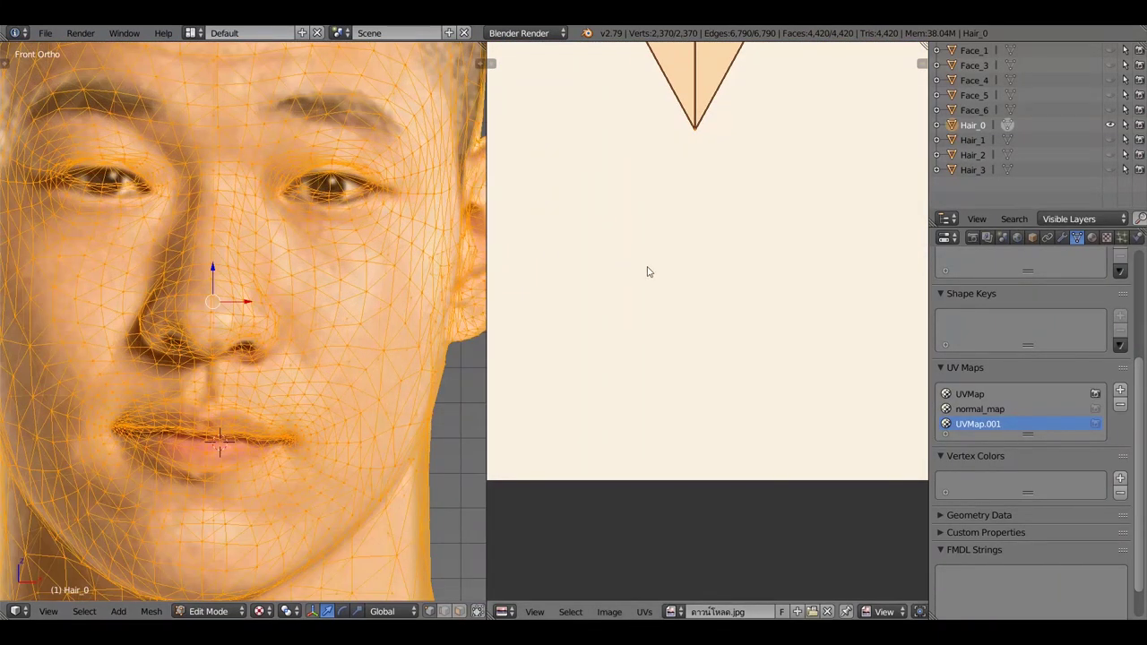
{"action": "key", "text": "g"}
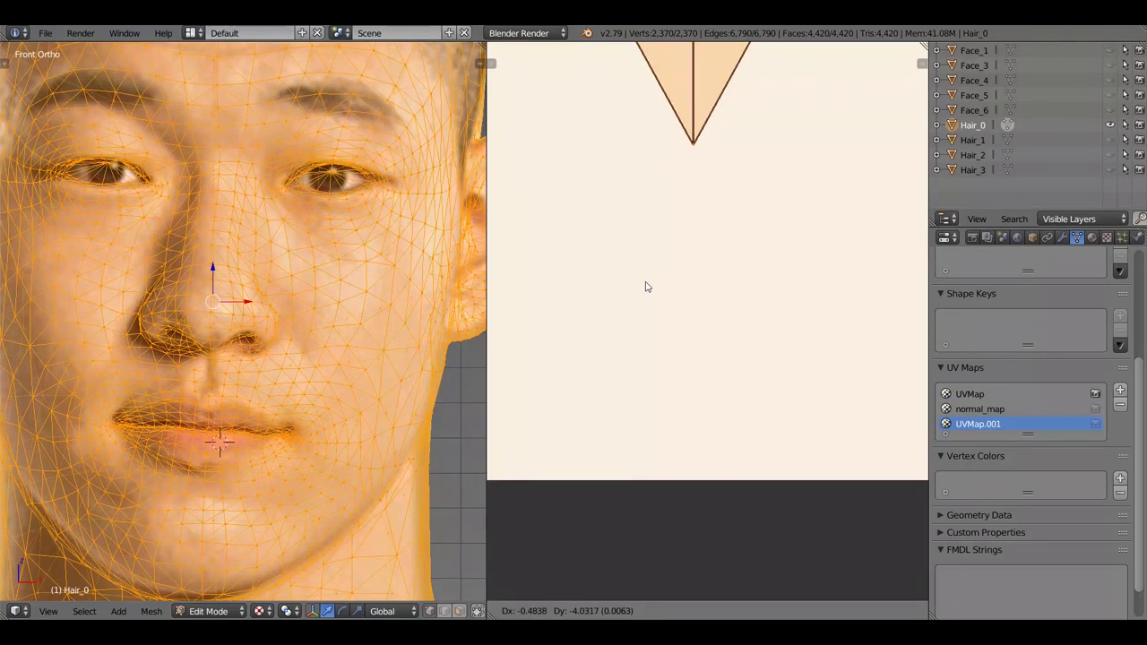
{"action": "left_click", "coordinate": [647, 287]}
Scale the UV layout down slightly to refine the photo's fit on the face mesh
{"action": "scroll", "coordinate": [361, 356], "scroll_direction": "down", "scroll_amount": 5}
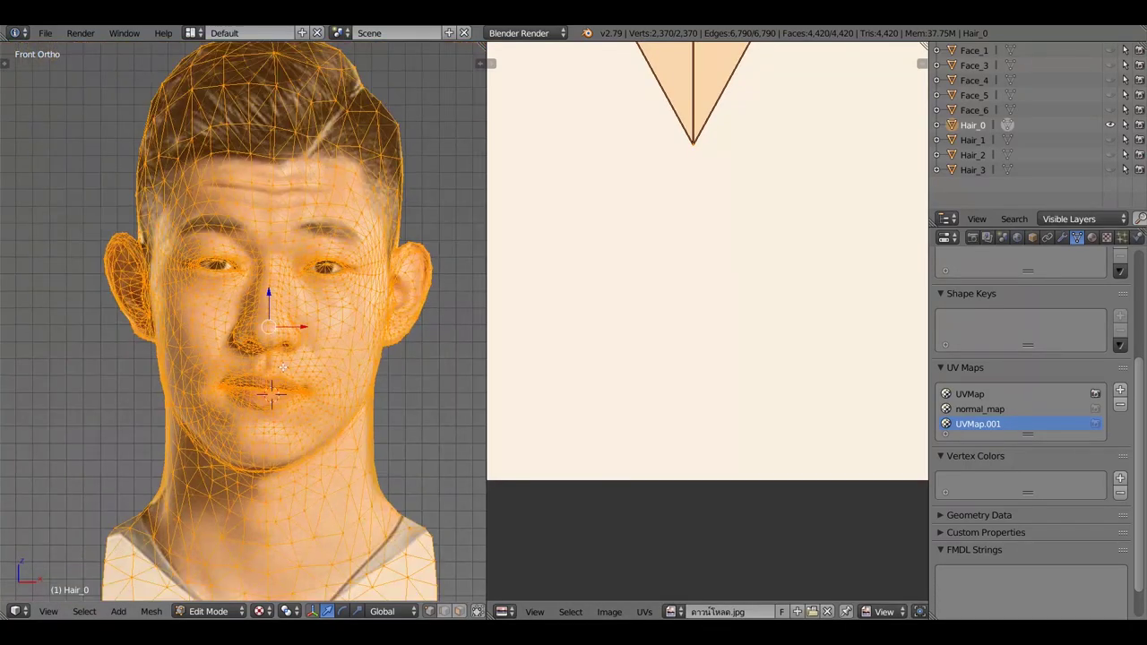
{"action": "scroll", "coordinate": [268, 437], "scroll_direction": "up", "scroll_amount": 5}
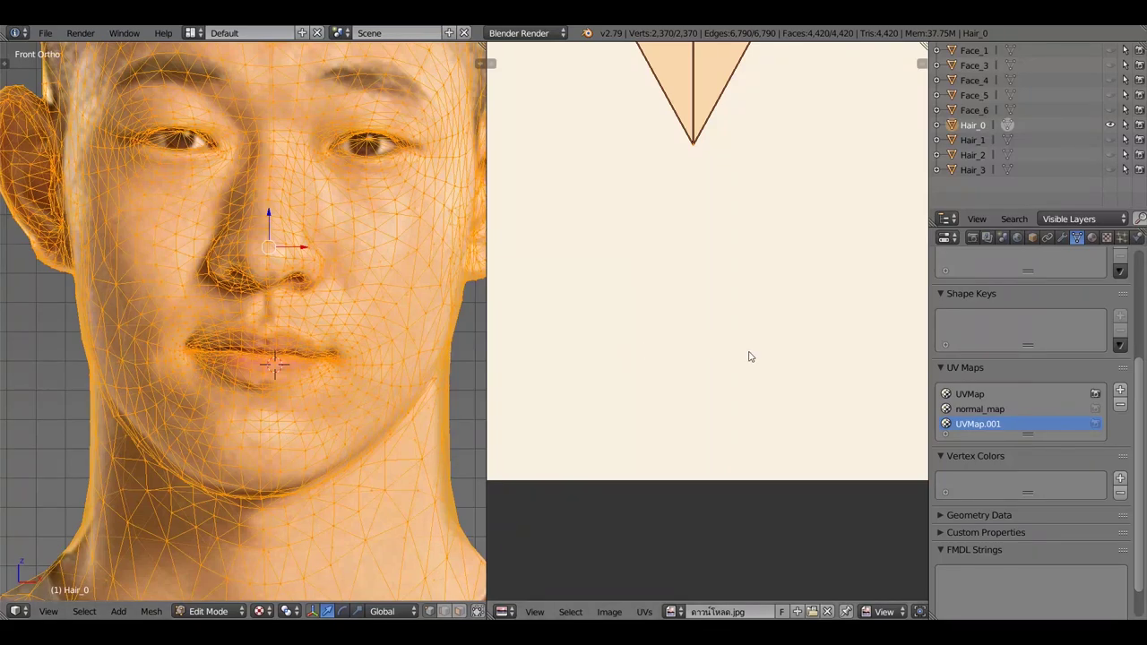
{"action": "key", "text": "s"}
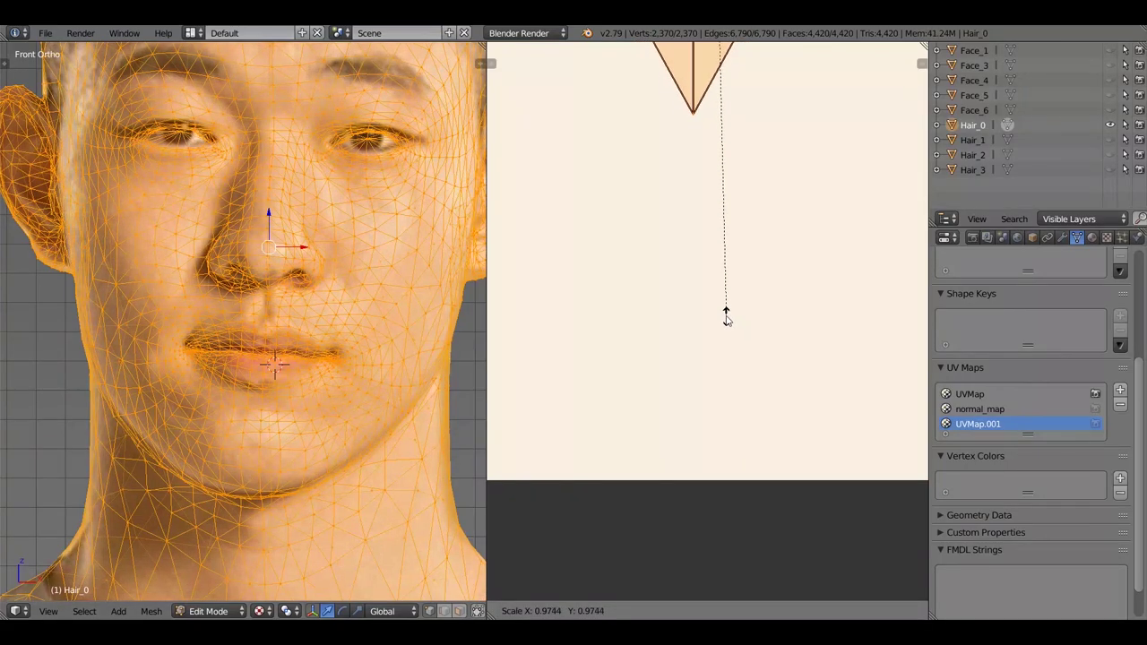
{"action": "left_click", "coordinate": [715, 301]}
{"action": "scroll", "coordinate": [306, 300], "scroll_direction": "down", "scroll_amount": 3}
{"action": "scroll", "coordinate": [307, 299], "scroll_direction": "up", "scroll_amount": 2}
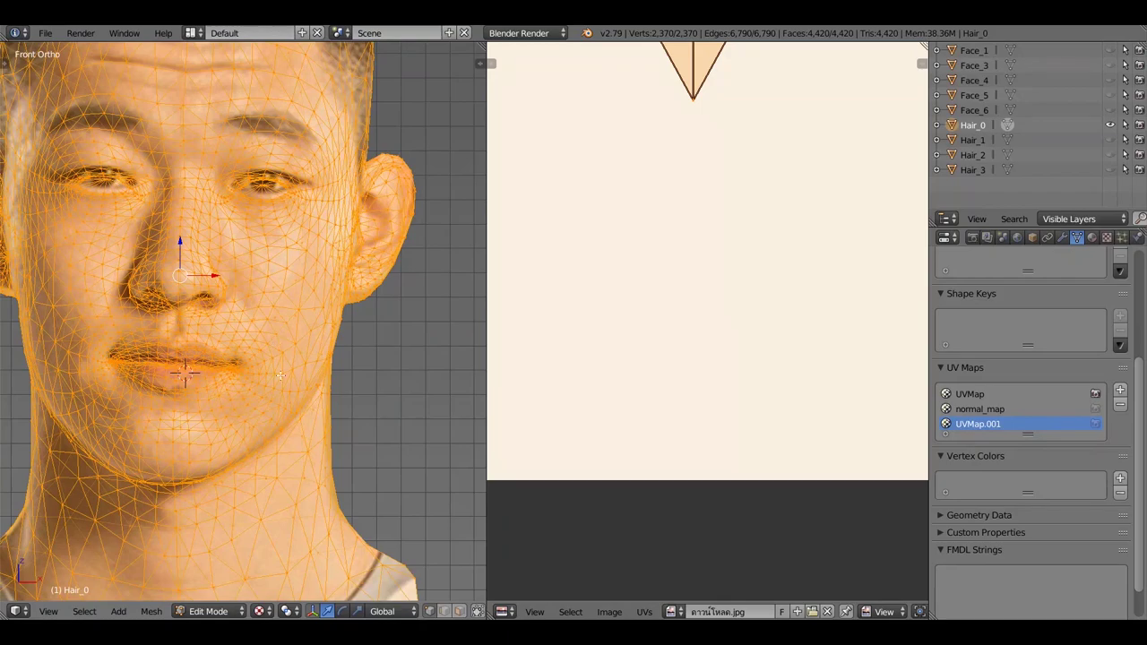
Nudge the UV layout and scale it up very slightly so the portrait's eyes, nose and mouth fit the mesh
{"action": "scroll", "coordinate": [289, 406], "scroll_direction": "down", "scroll_amount": 1}
{"action": "scroll", "coordinate": [289, 405], "scroll_direction": "up", "scroll_amount": 1}
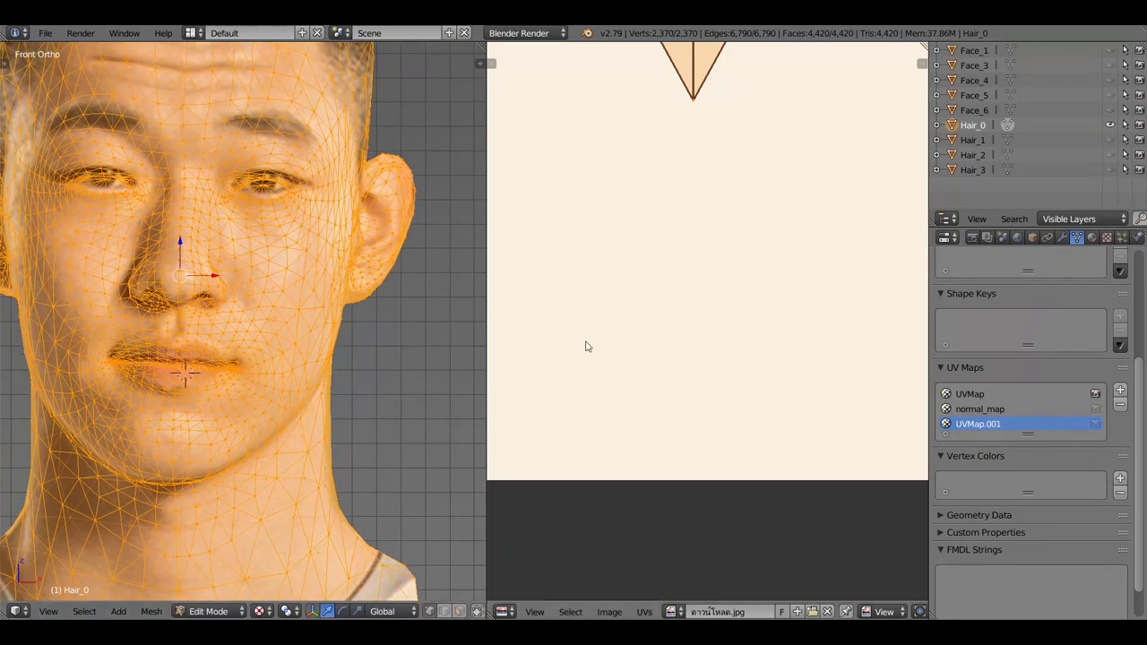
{"action": "key", "text": "g"}
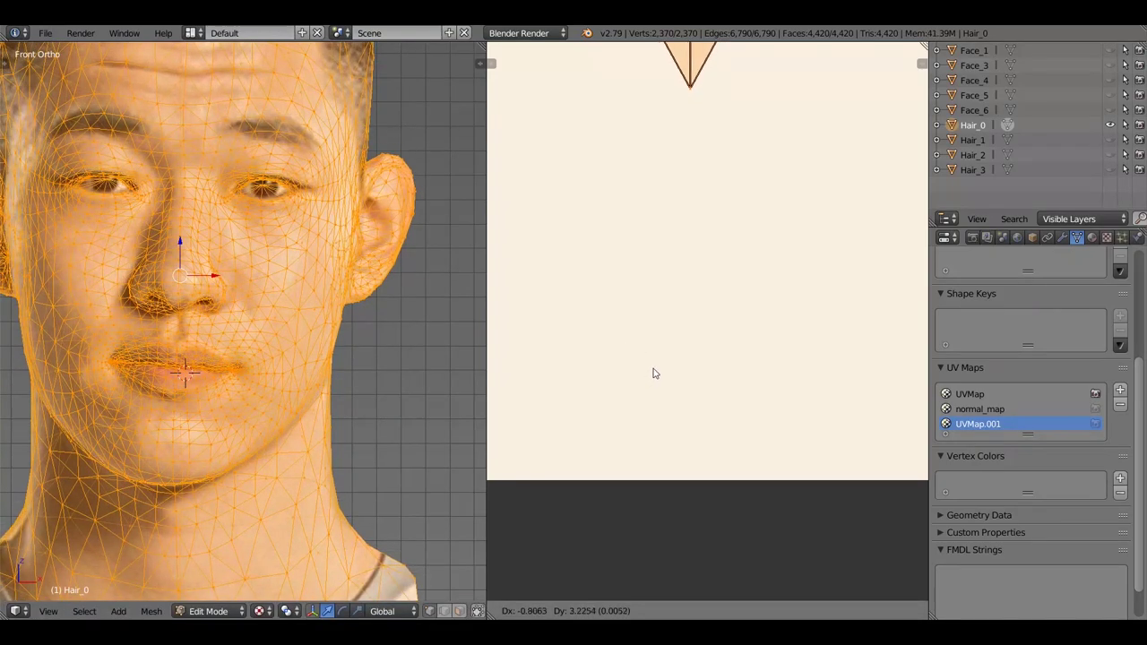
{"action": "left_click", "coordinate": [660, 373]}
{"action": "key", "text": "s"}
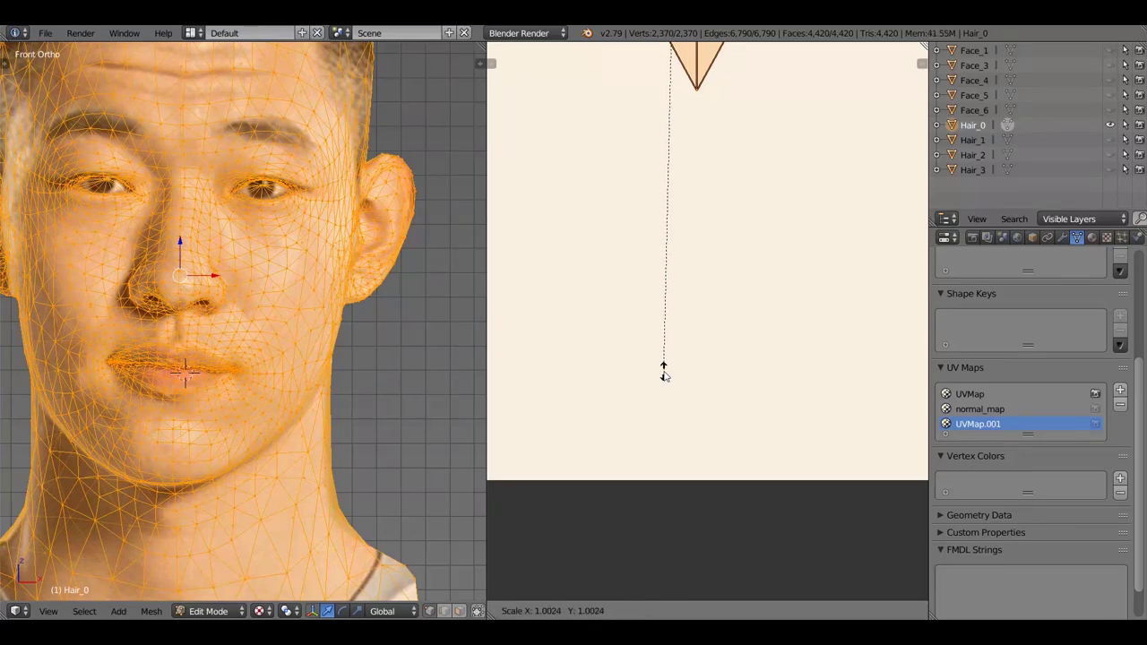
{"action": "left_click", "coordinate": [666, 374]}
{"action": "key", "text": "g"}
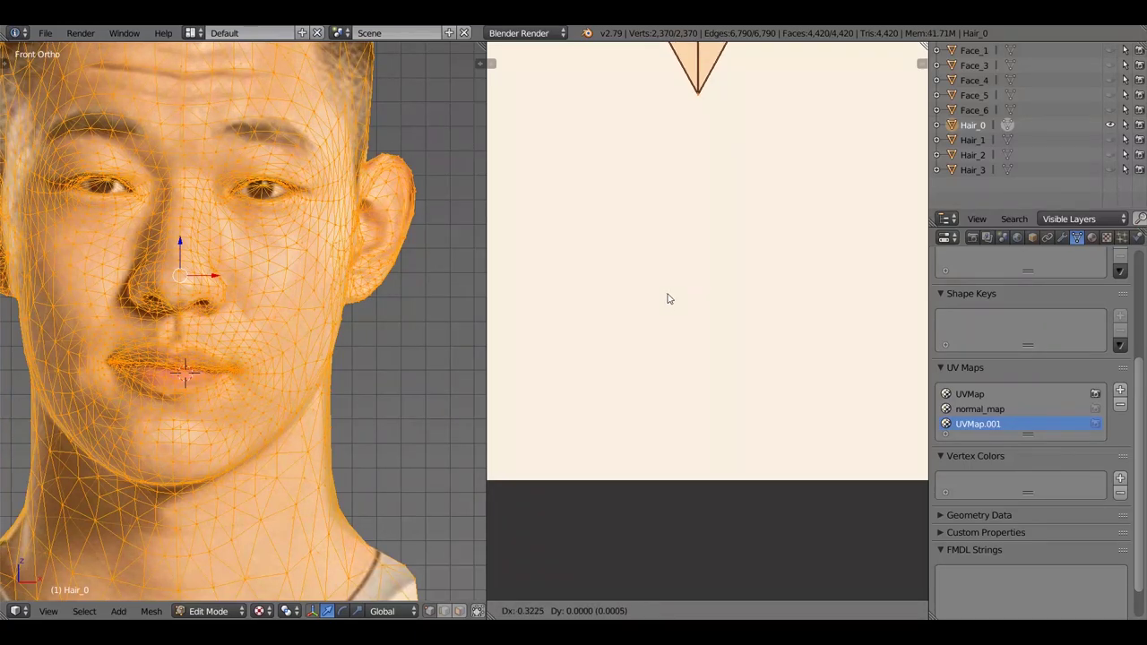
{"action": "left_click", "coordinate": [666, 298]}
Enlarge the whole UV layout by about 1% and readjust it to line up the portrait's mouth and nose with the mesh
{"action": "scroll", "coordinate": [450, 302], "scroll_direction": "down", "scroll_amount": 6}
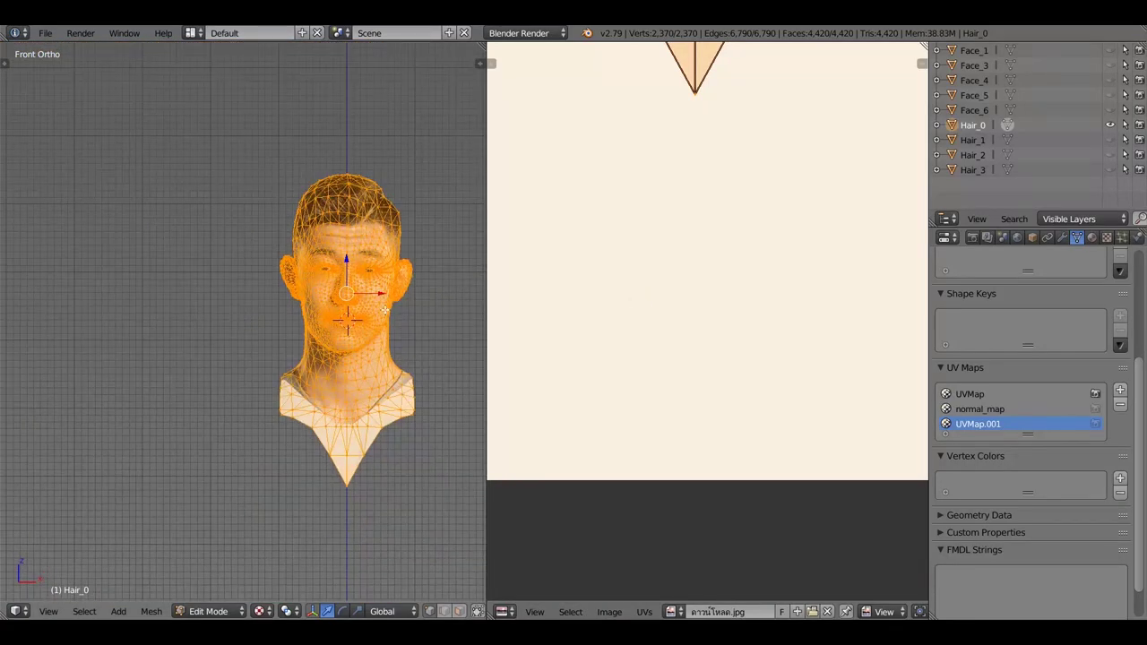
{"action": "key", "text": "a"}
{"action": "scroll", "coordinate": [385, 311], "scroll_direction": "up", "scroll_amount": 8}
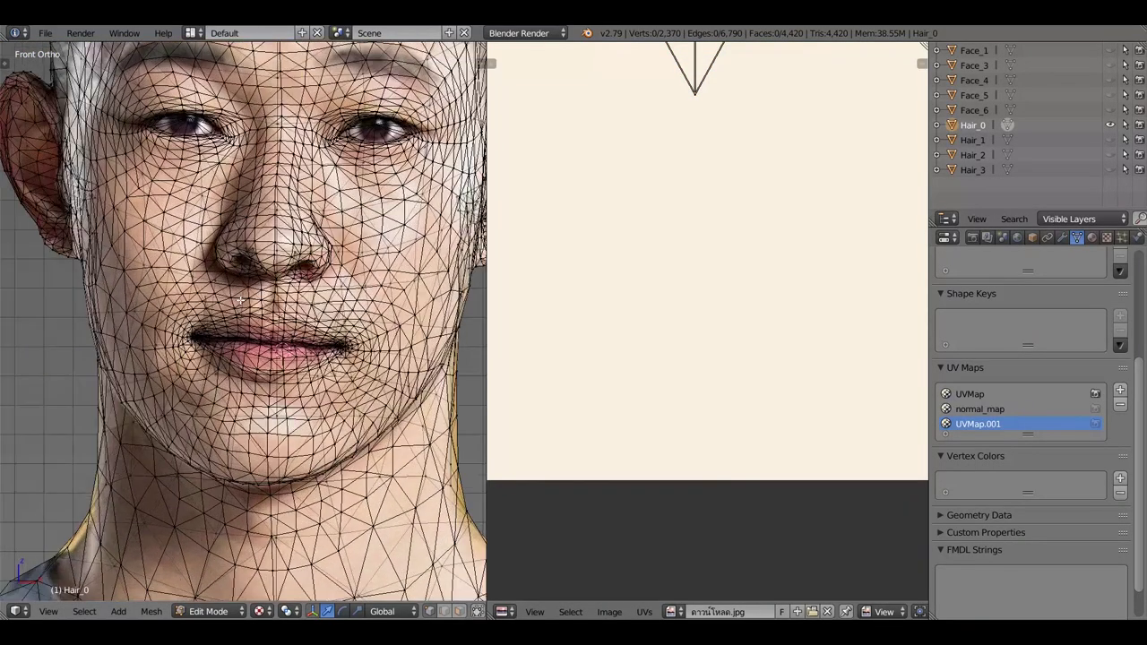
{"action": "scroll", "coordinate": [276, 356], "scroll_direction": "up", "scroll_amount": 2}
{"action": "key", "text": "a"}
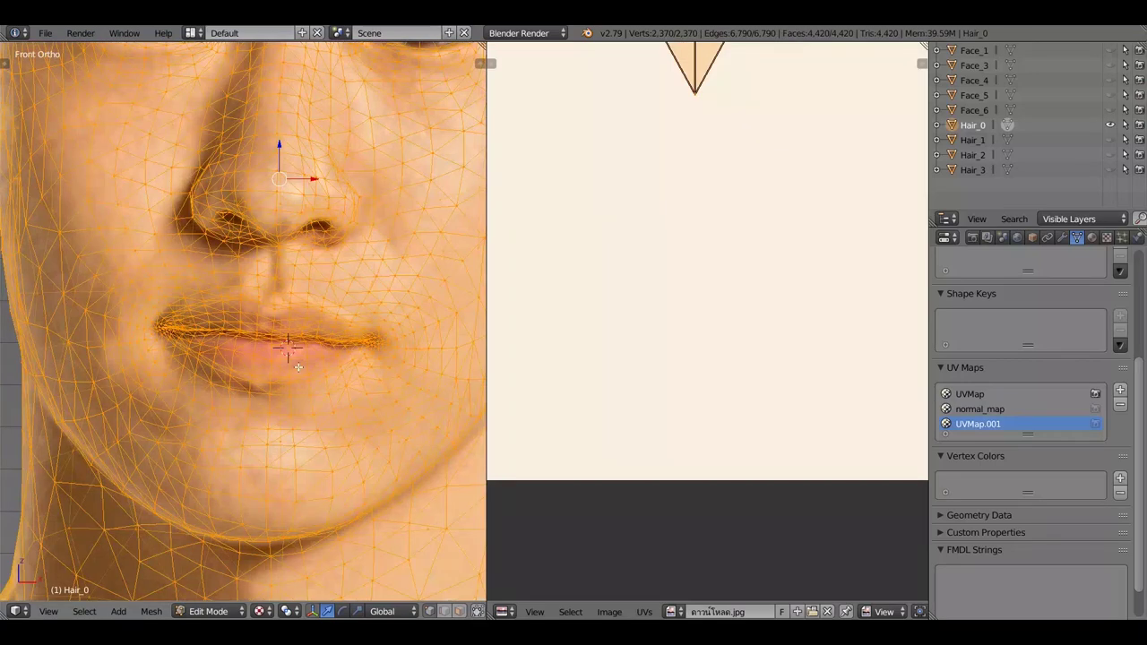
{"action": "key", "text": "s"}
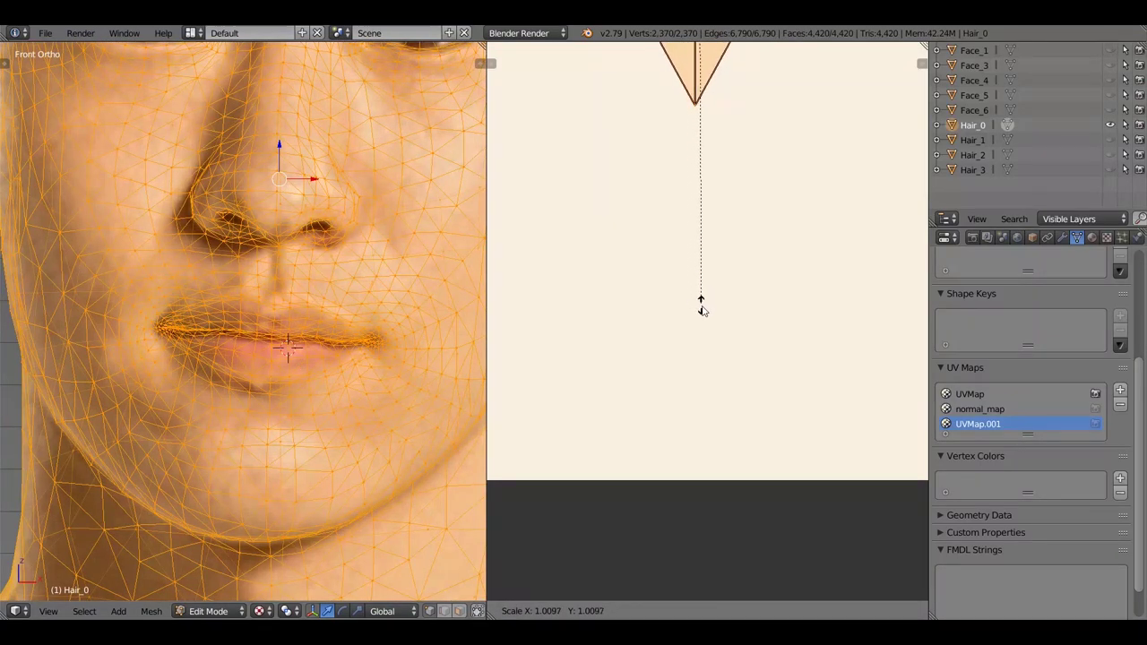
{"action": "left_click", "coordinate": [705, 308]}
{"action": "key", "text": "s"}
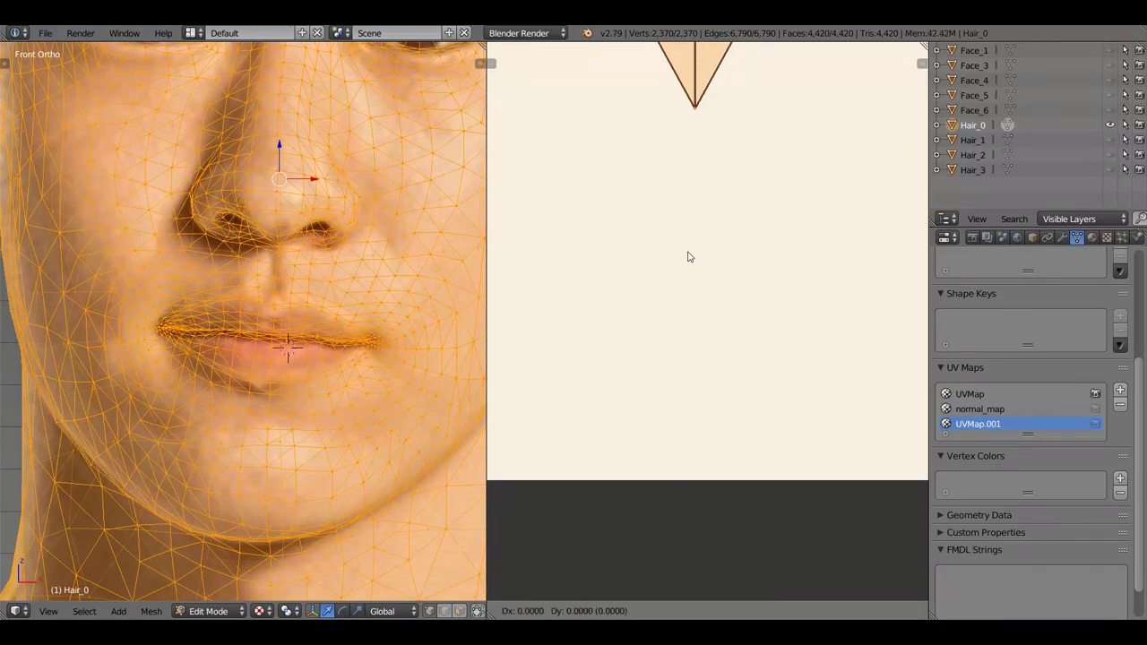
{"action": "left_click", "coordinate": [690, 262]}
Examine the projected portrait's alignment on the head, with the mesh selected and deselected
{"action": "scroll", "coordinate": [203, 159], "scroll_direction": "down", "scroll_amount": 3}
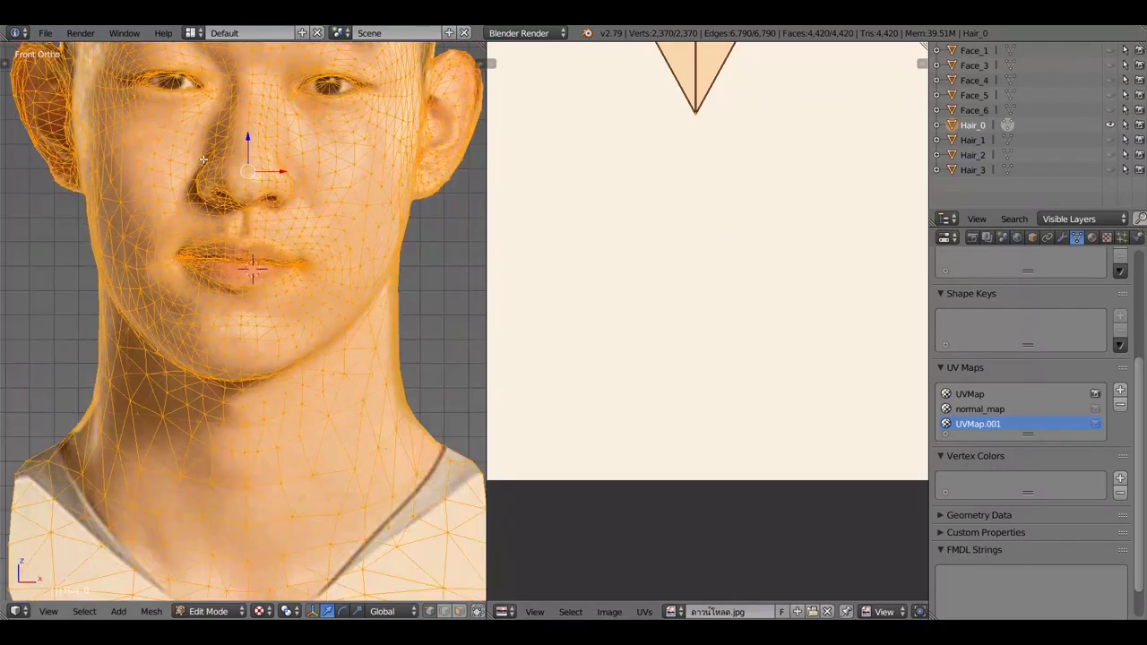
{"action": "scroll", "coordinate": [225, 140], "scroll_direction": "down", "scroll_amount": 6}
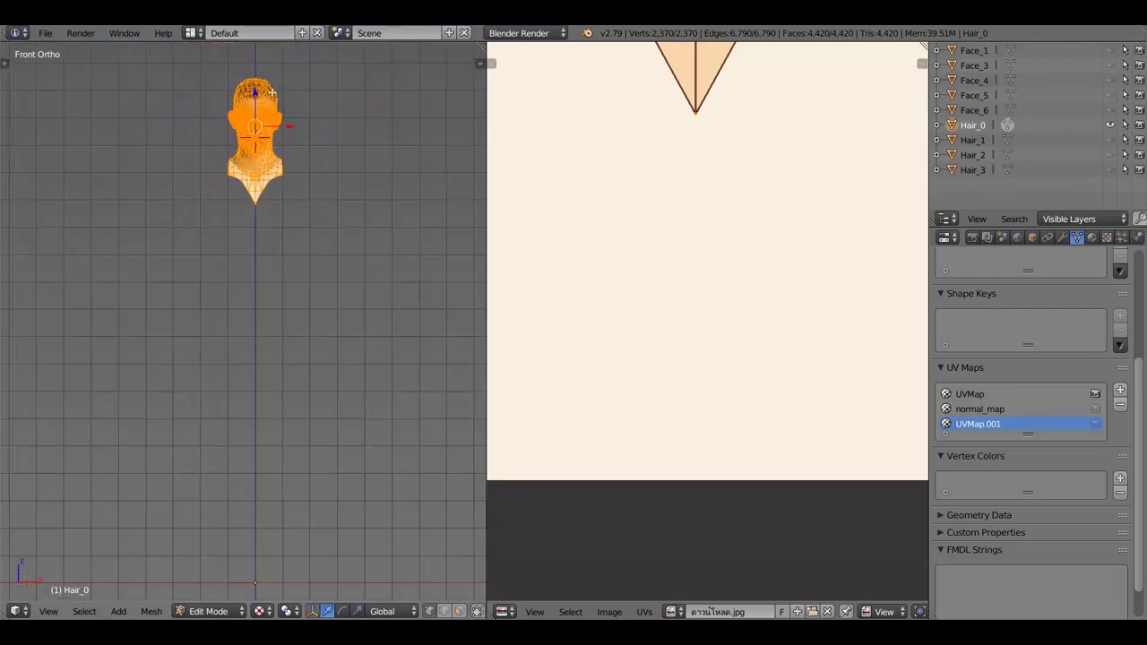
{"action": "scroll", "coordinate": [278, 88], "scroll_direction": "up", "scroll_amount": 3}
{"action": "scroll", "coordinate": [658, 263], "scroll_direction": "down", "scroll_amount": 6}
{"action": "scroll", "coordinate": [658, 156], "scroll_direction": "up", "scroll_amount": 6}
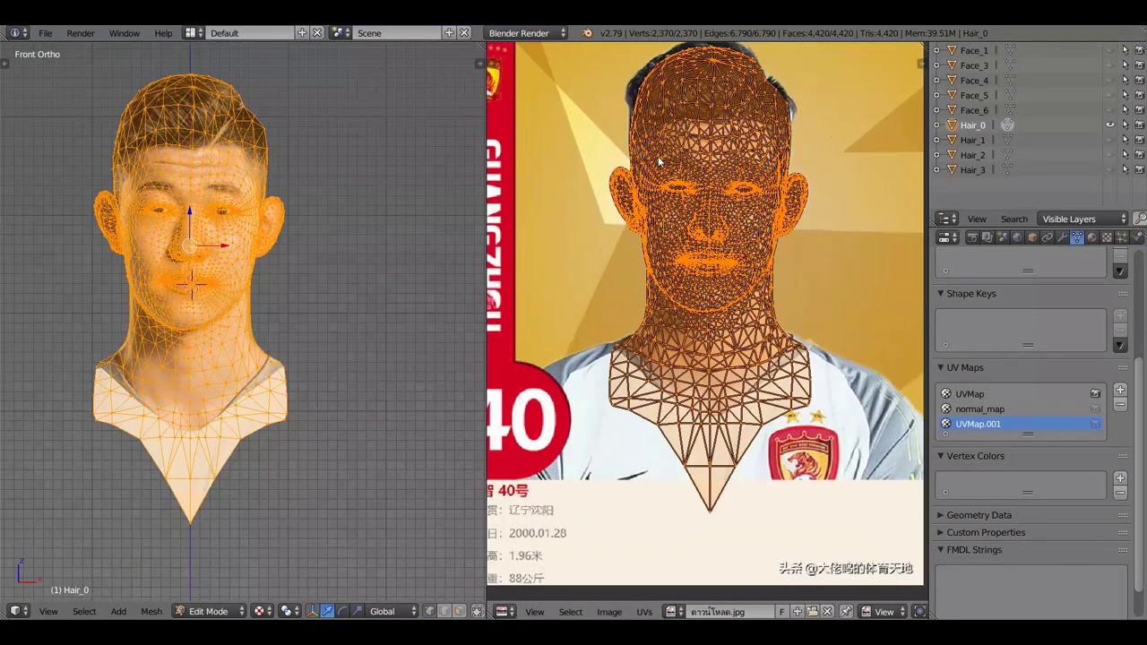
{"action": "scroll", "coordinate": [129, 163], "scroll_direction": "up", "scroll_amount": 3}
{"action": "key", "text": "a"}
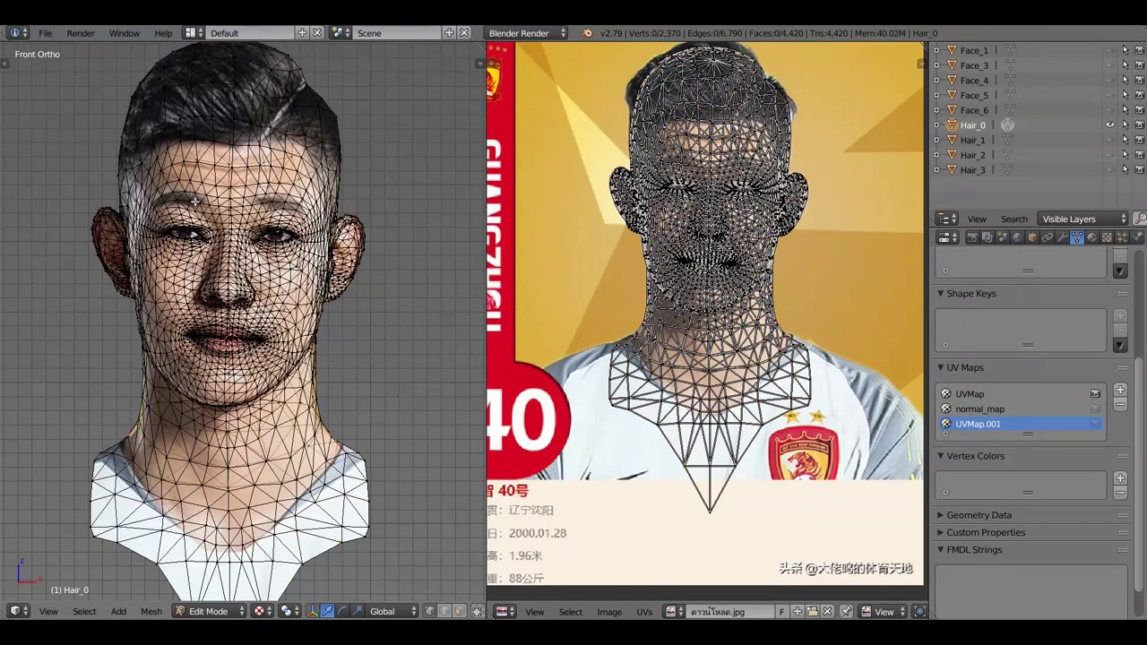
{"action": "key", "text": "a"}
{"action": "scroll", "coordinate": [200, 208], "scroll_direction": "down", "scroll_amount": 4}
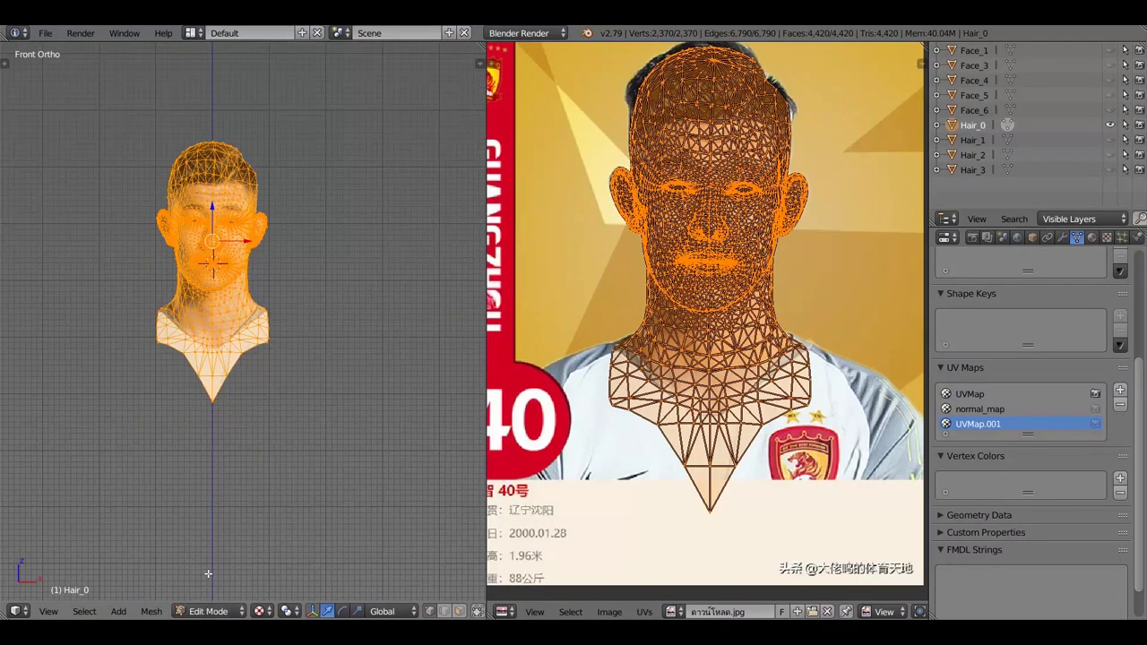
{"action": "key", "text": "a"}
{"action": "scroll", "coordinate": [206, 332], "scroll_direction": "up", "scroll_amount": 3}
{"action": "middle_click_drag", "start_coordinate": [207, 331], "coordinate": [109, 337]}
{"action": "key", "text": "KP_1"}
{"action": "scroll", "coordinate": [111, 340], "scroll_direction": "down", "scroll_amount": 4}
{"action": "scroll", "coordinate": [171, 507], "scroll_direction": "up", "scroll_amount": 4}
{"action": "left_click", "coordinate": [208, 611]}
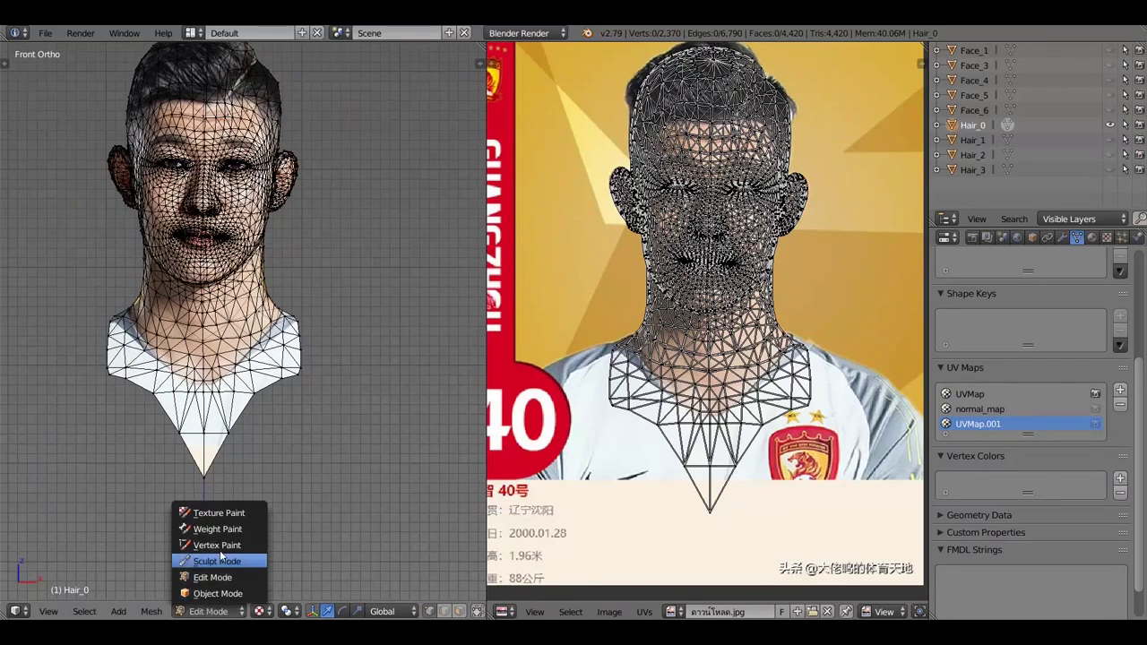
{"action": "left_click", "coordinate": [215, 512]}
{"action": "scroll", "coordinate": [753, 318], "scroll_direction": "down", "scroll_amount": 3}
{"action": "scroll", "coordinate": [753, 319], "scroll_direction": "up", "scroll_amount": 1}
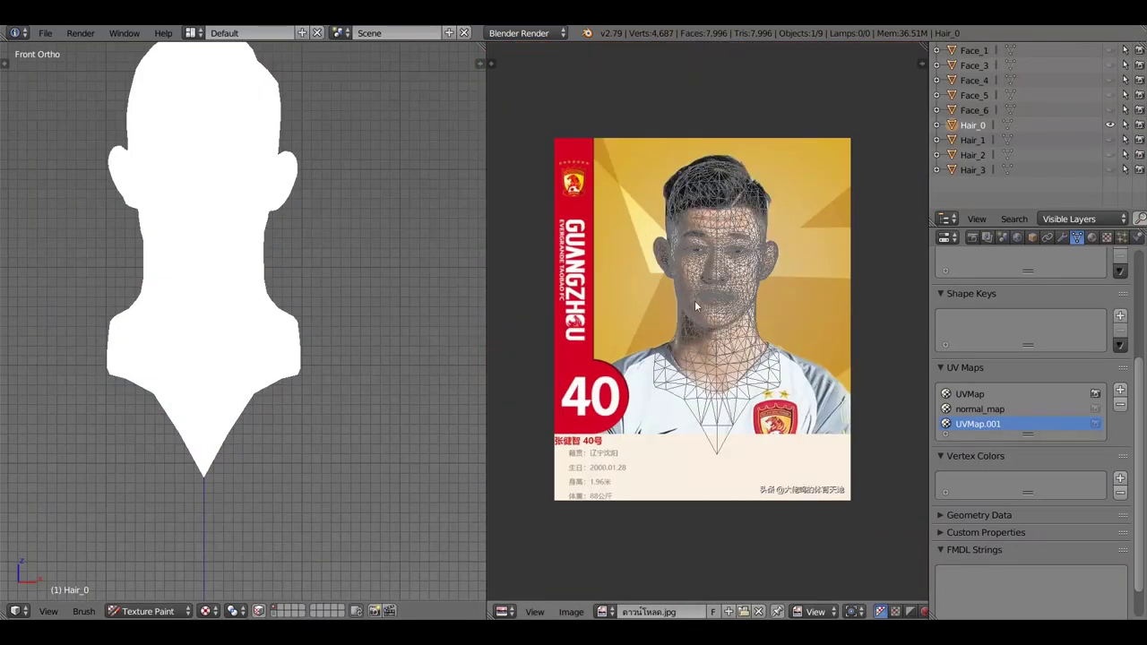
{"action": "left_click", "coordinate": [146, 608]}
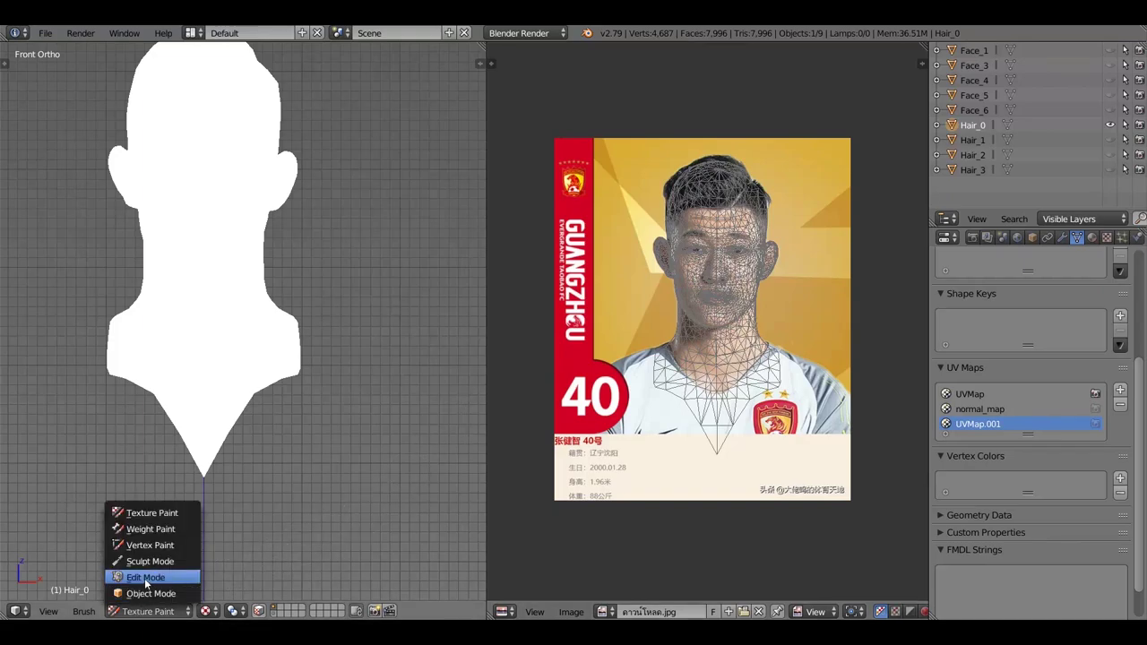
{"action": "left_click", "coordinate": [148, 578]}
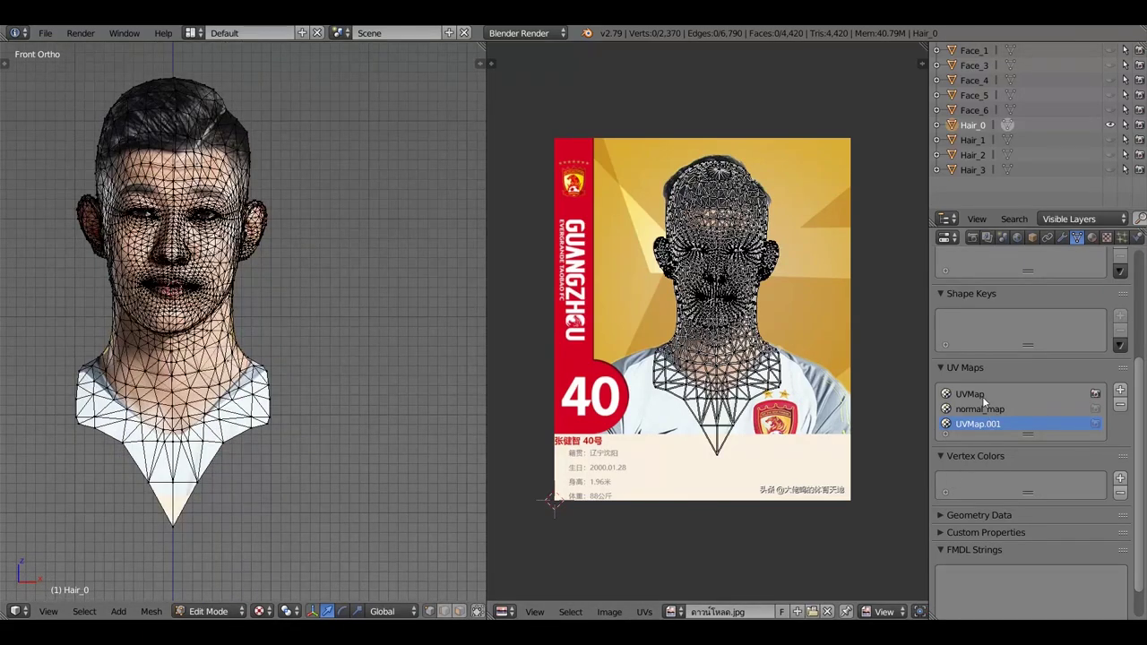
Make UVMap the active UV map of Hair_0 and switch the mesh to Texture Paint mode
{"action": "left_click", "coordinate": [977, 394]}
{"action": "left_click", "coordinate": [204, 612]}
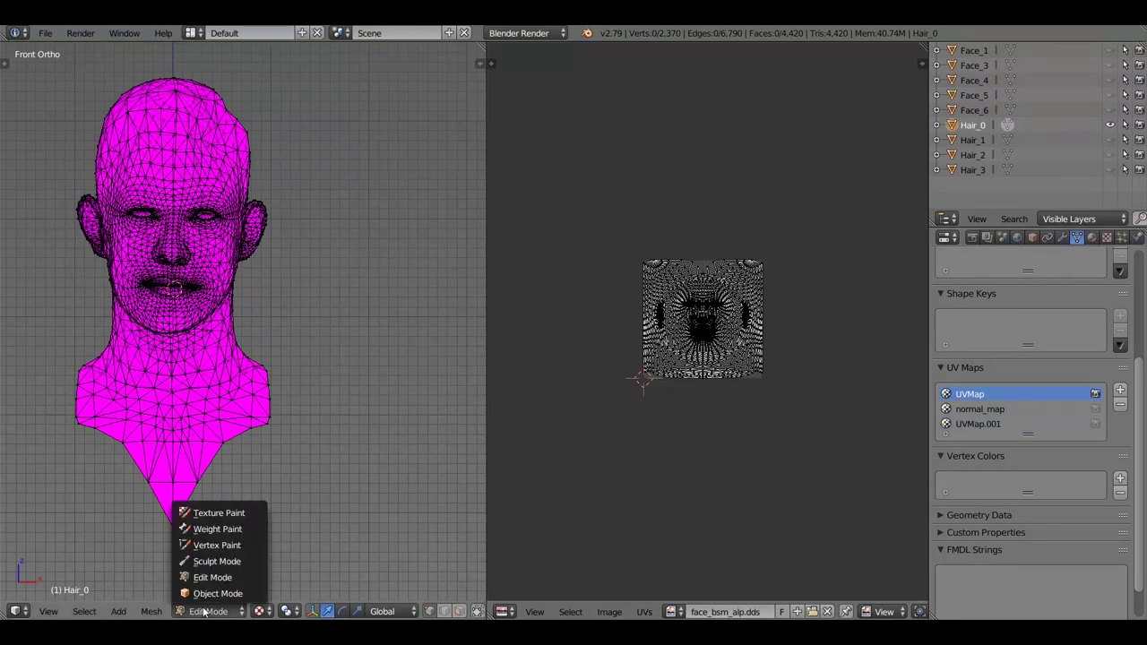
{"action": "left_click", "coordinate": [214, 513]}
Show the texture paint slot settings and set the painting mode to Image
{"action": "scroll", "coordinate": [295, 313], "scroll_direction": "down", "scroll_amount": 4}
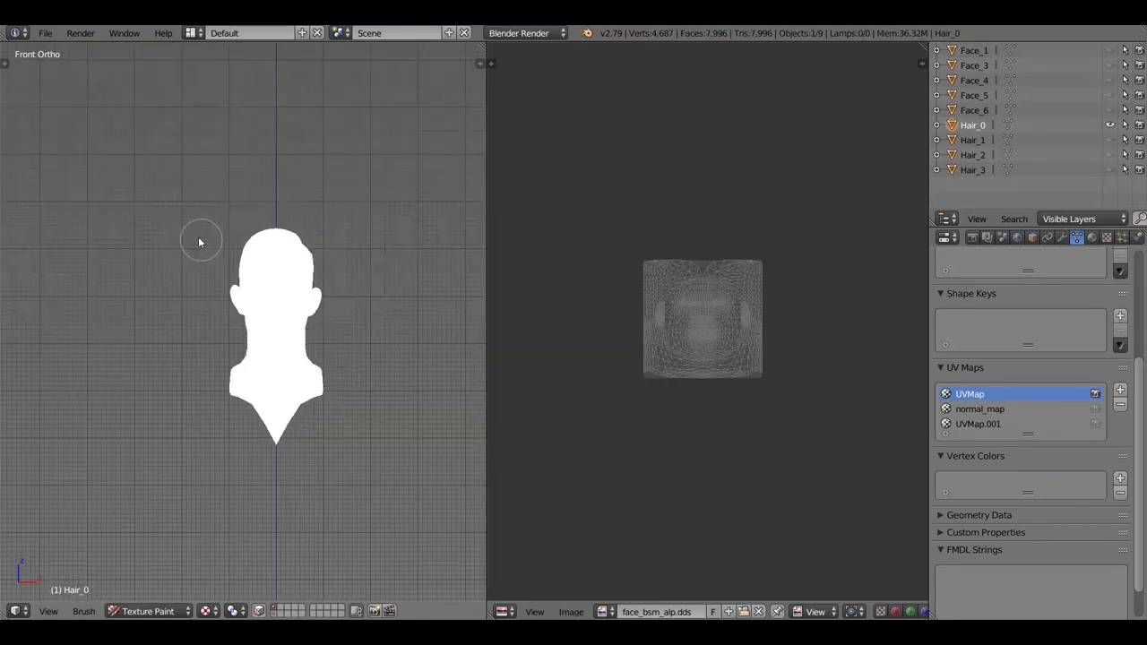
{"action": "key", "text": "t"}
{"action": "left_click", "coordinate": [8, 89]}
{"action": "left_click", "coordinate": [59, 89]}
{"action": "left_click", "coordinate": [59, 125]}
{"action": "left_click", "coordinate": [68, 88]}
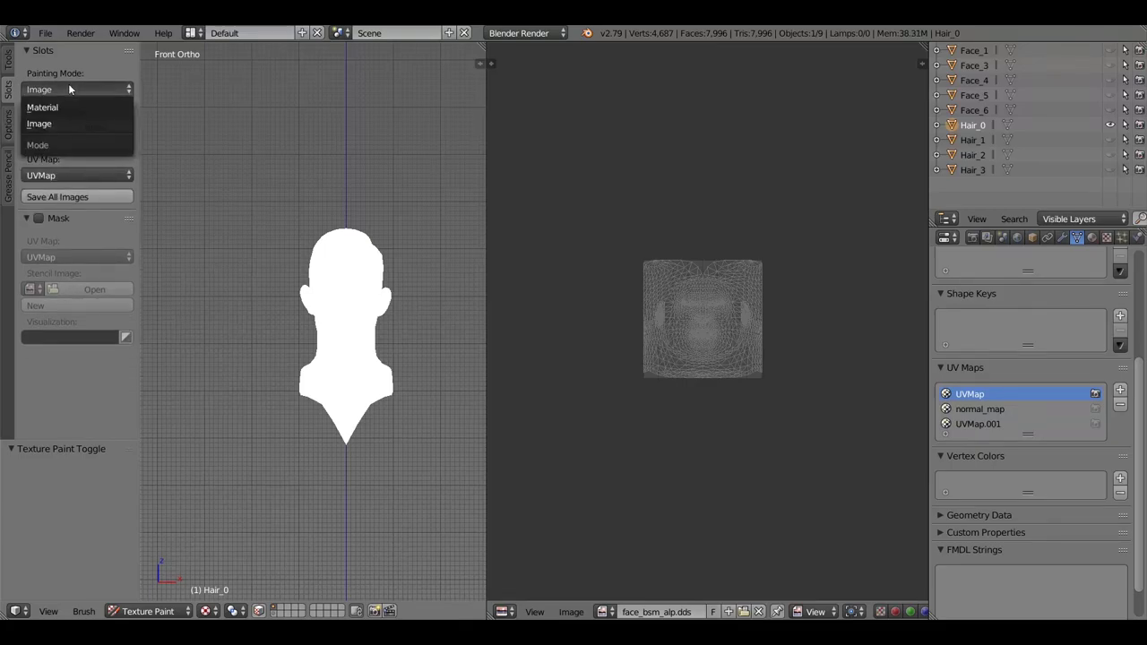
{"action": "left_click", "coordinate": [66, 106]}
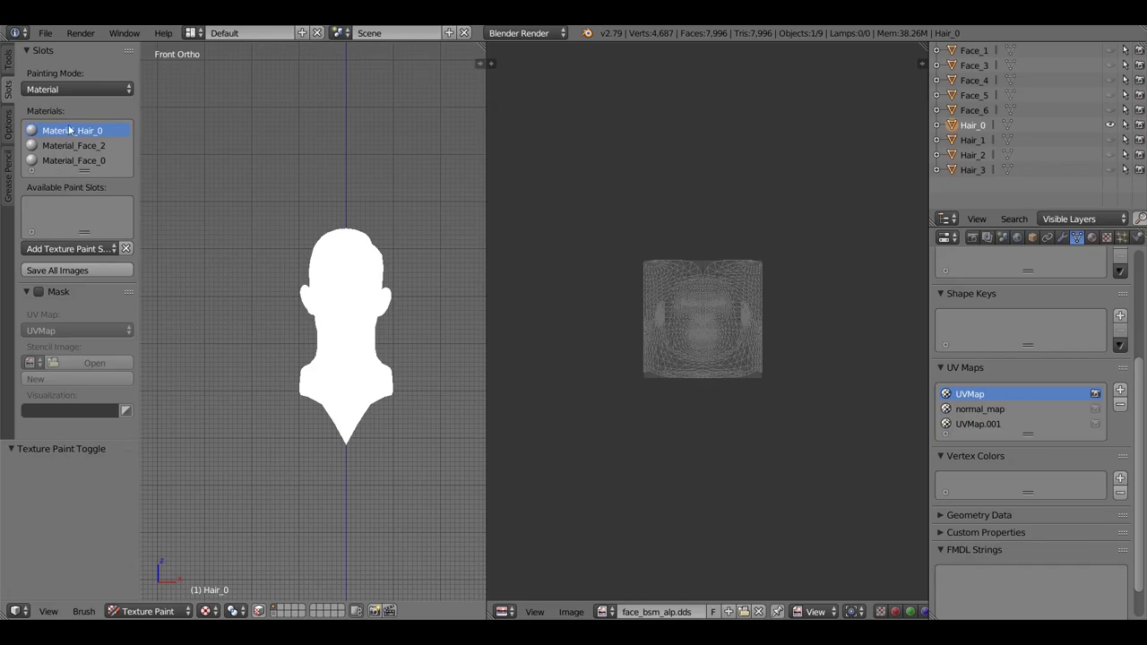
{"action": "left_click", "coordinate": [68, 89]}
{"action": "left_click", "coordinate": [99, 123]}
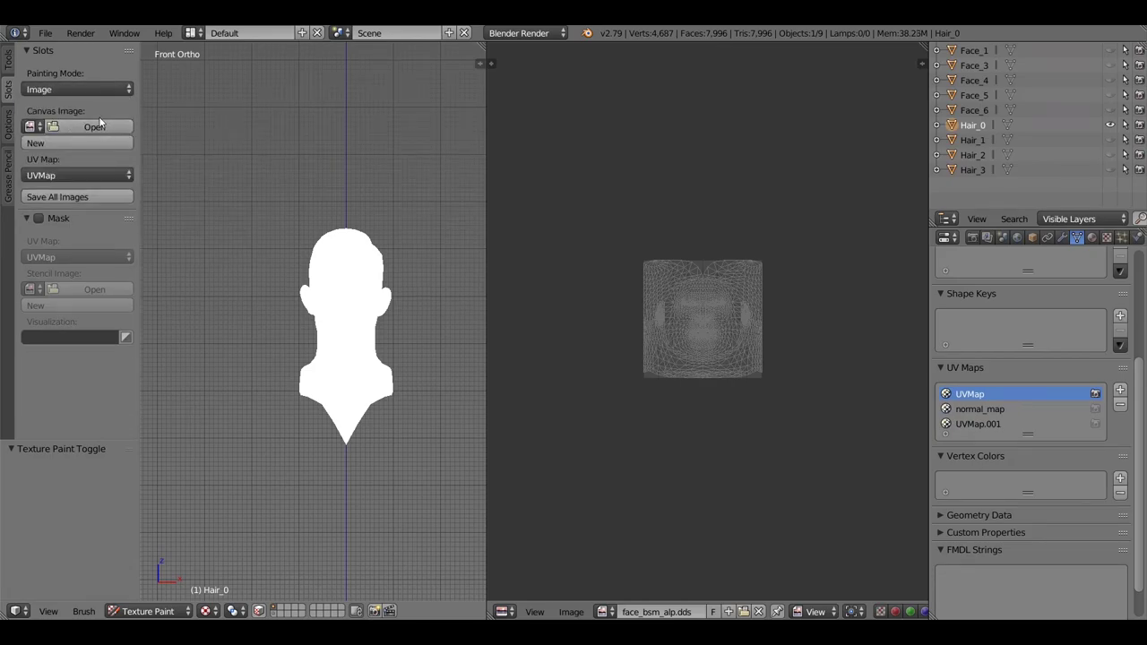
Create a new 1024 x 1024 px canvas image named Untitled with a fully transparent black fill
{"action": "left_click", "coordinate": [58, 142]}
{"action": "left_click", "coordinate": [150, 176]}
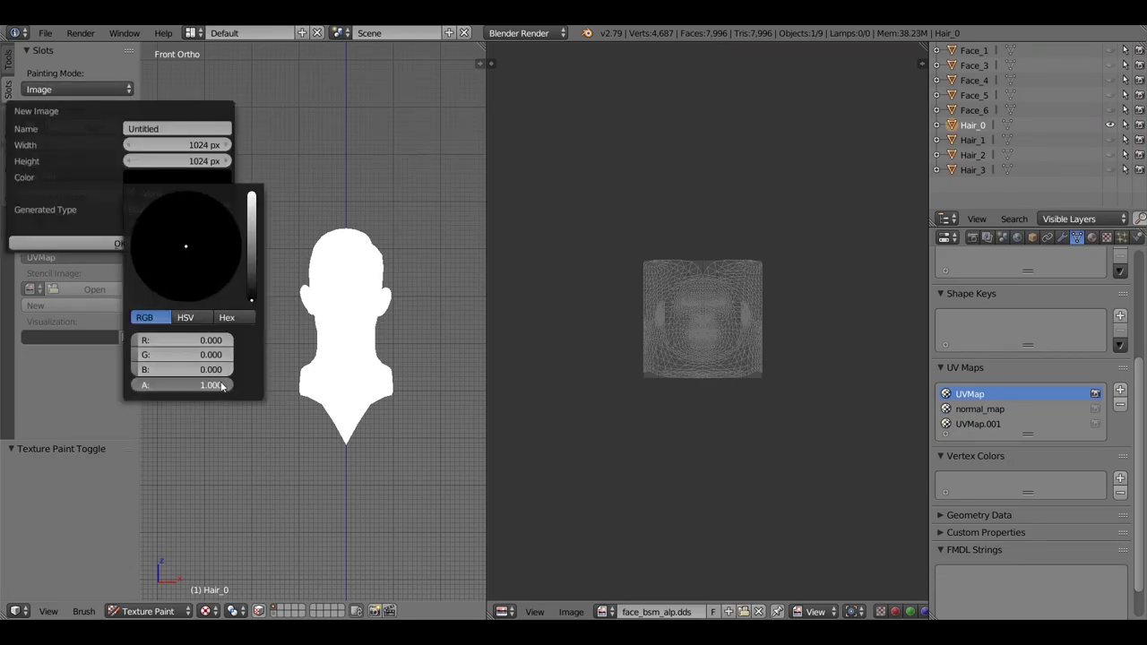
{"action": "left_click_drag", "start_coordinate": [221, 385], "coordinate": [1, 390]}
{"action": "left_click", "coordinate": [83, 245]}
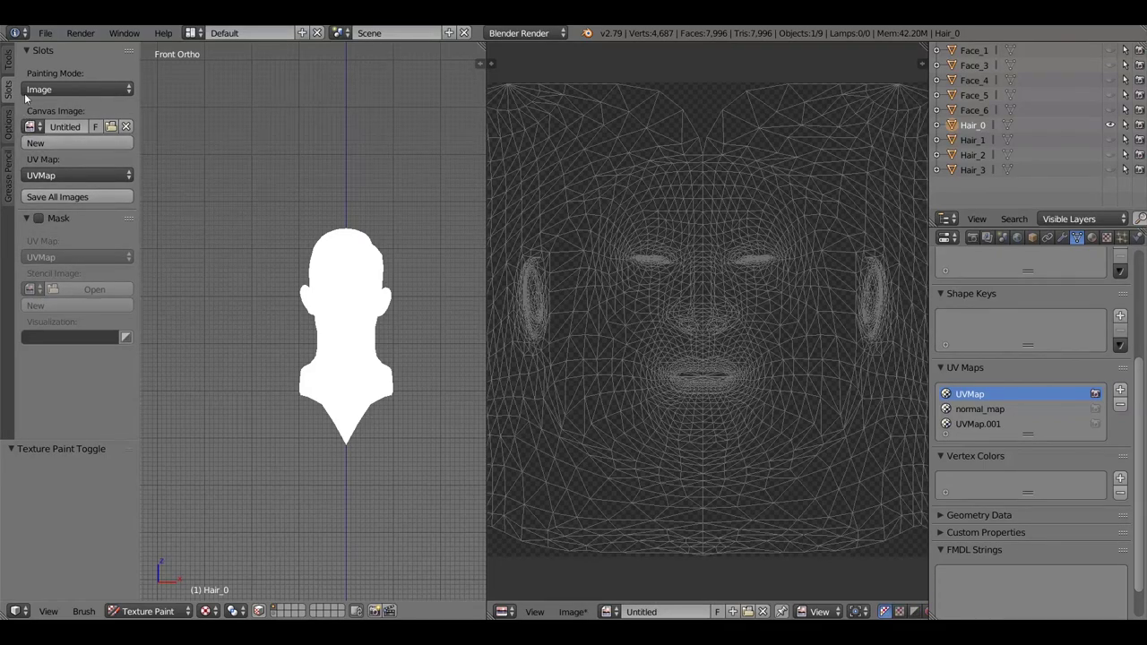
Choose the Clone brush and have it clone from the image ดาวน์โหลด.jpg
{"action": "left_click", "coordinate": [11, 67]}
{"action": "left_click", "coordinate": [77, 260]}
{"action": "left_click", "coordinate": [113, 367]}
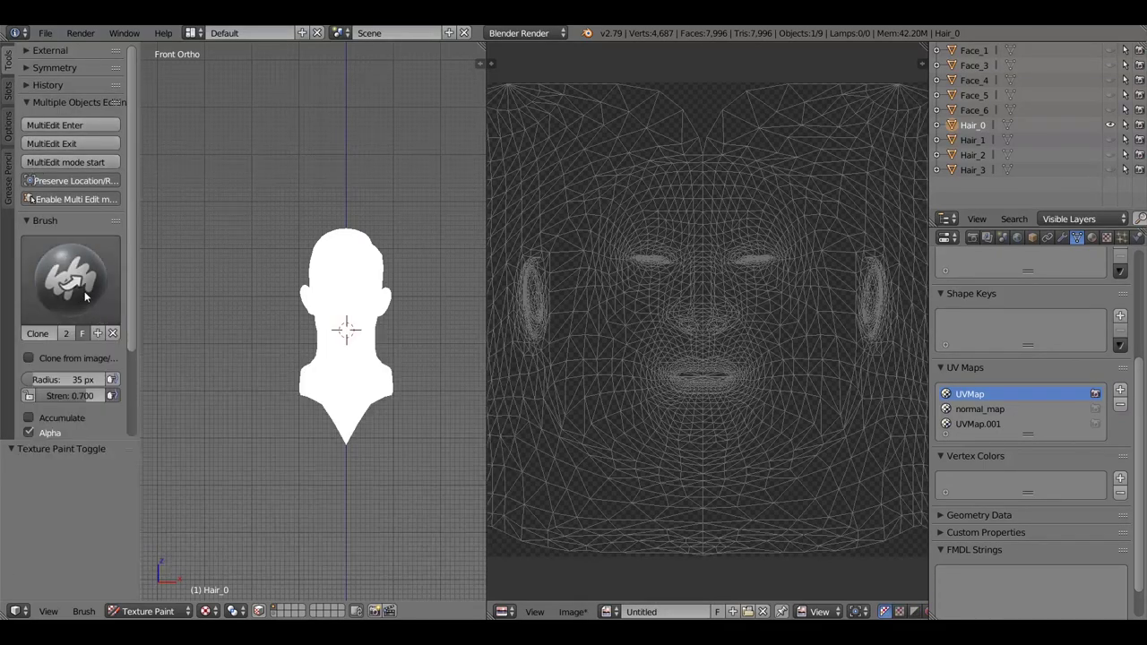
{"action": "scroll", "coordinate": [52, 266], "scroll_direction": "down", "scroll_amount": 2}
{"action": "left_click", "coordinate": [52, 262]}
{"action": "scroll", "coordinate": [52, 265], "scroll_direction": "down", "scroll_amount": 2}
{"action": "left_click", "coordinate": [33, 248]}
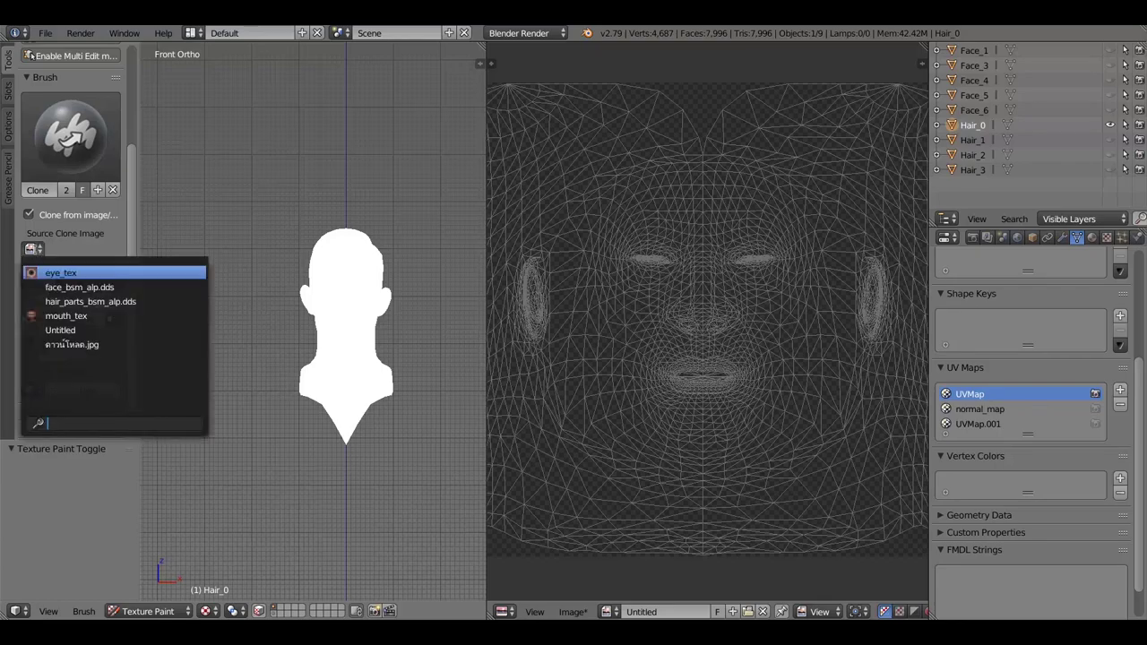
{"action": "left_click", "coordinate": [63, 345]}
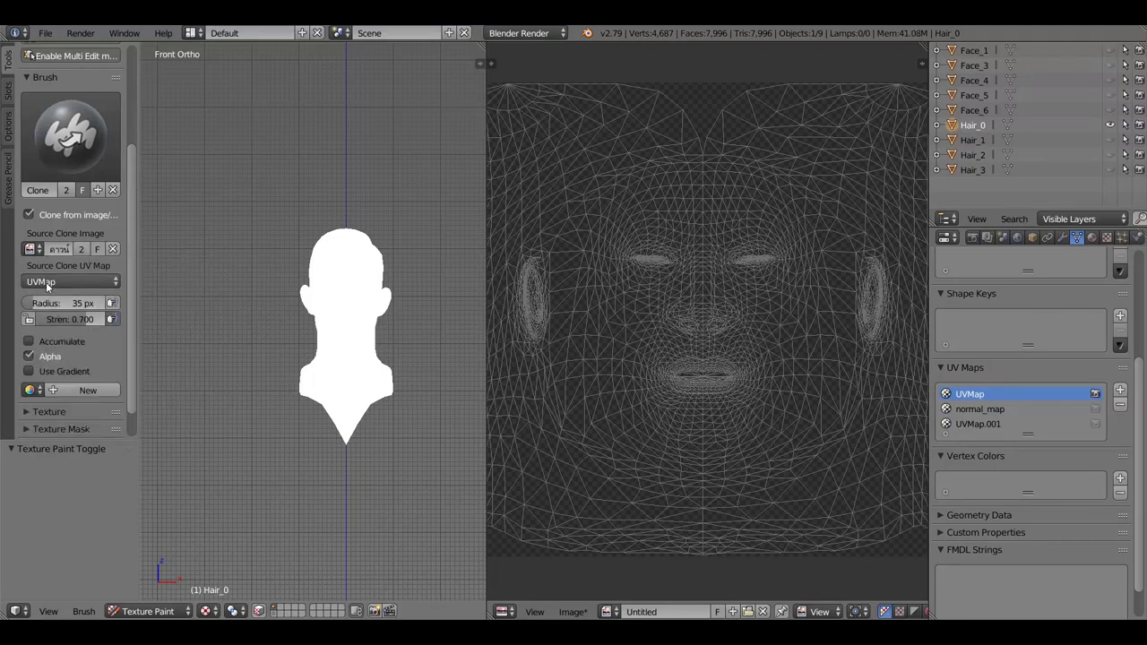
Set the source clone UV map to UVMap.001, the brush radius to 108 px and its strength to 1.000
{"action": "left_click", "coordinate": [46, 282]}
{"action": "left_click", "coordinate": [63, 327]}
{"action": "scroll", "coordinate": [77, 286], "scroll_direction": "down", "scroll_amount": 1}
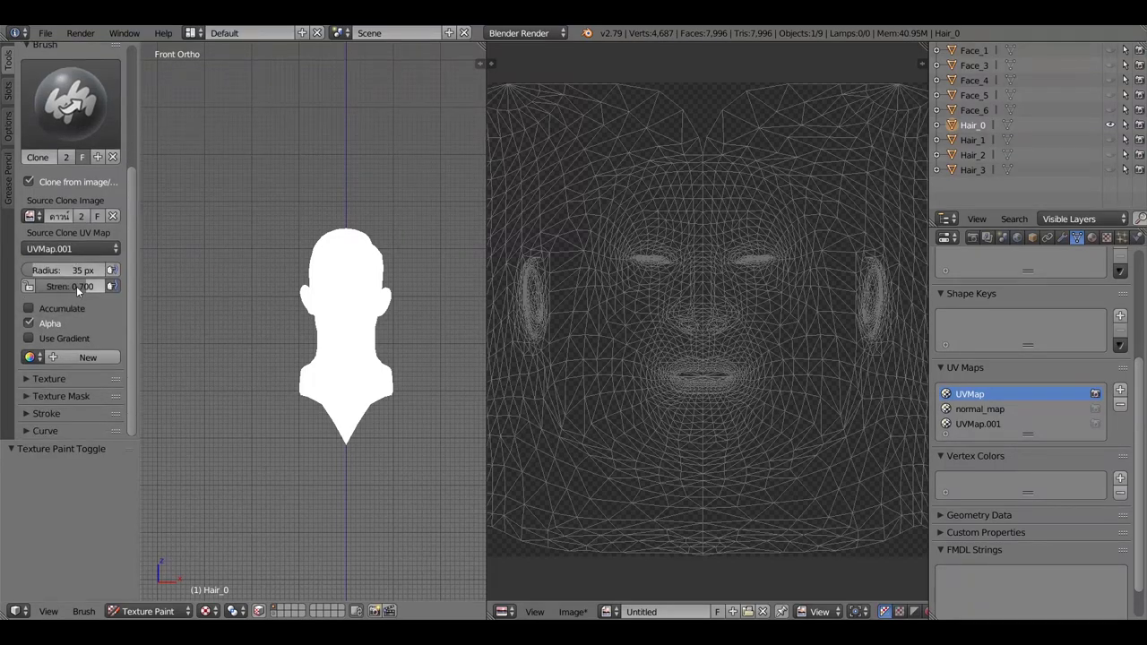
{"action": "left_click_drag", "start_coordinate": [44, 273], "coordinate": [63, 270]}
Paint the portrait onto the front of the hair, face and neck with the Clone brush
{"action": "scroll", "coordinate": [323, 300], "scroll_direction": "up", "scroll_amount": 2}
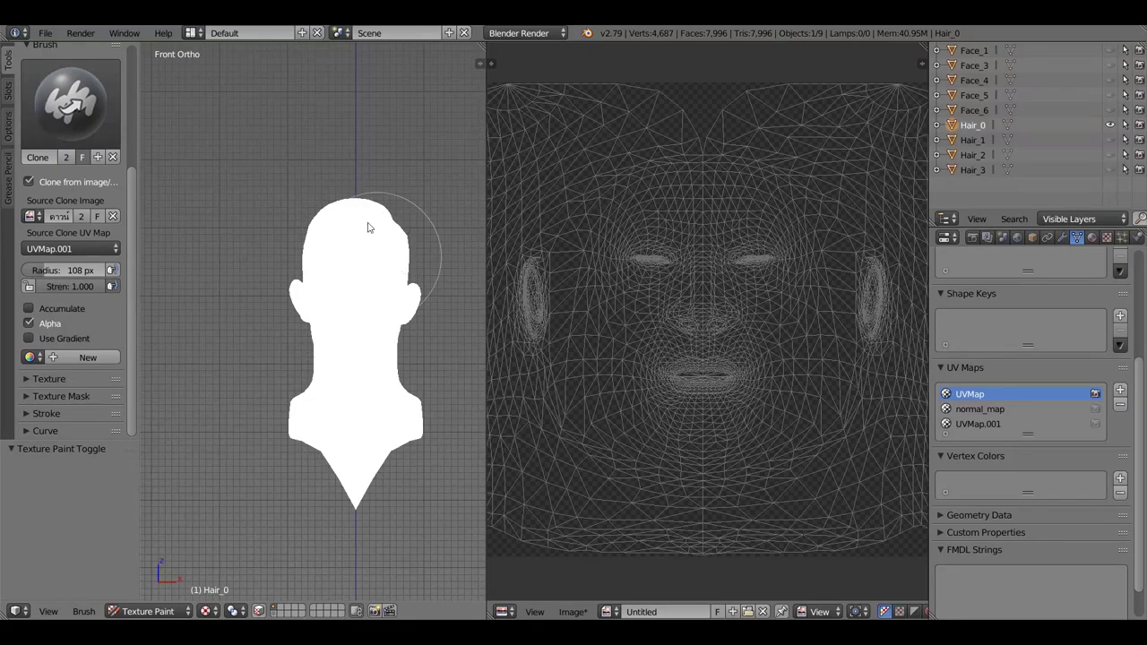
{"action": "left_click_drag", "start_coordinate": [371, 225], "coordinate": [395, 258]}
{"action": "mouse_move", "coordinate": [310, 220]}
{"action": "left_mouse_down"}
{"action": "mouse_move", "coordinate": [358, 296]}
{"action": "mouse_move", "coordinate": [340, 395]}
{"action": "mouse_move", "coordinate": [381, 387]}
{"action": "mouse_move", "coordinate": [294, 325]}
{"action": "mouse_move", "coordinate": [373, 299]}
{"action": "left_mouse_up"}
{"action": "scroll", "coordinate": [375, 300], "scroll_direction": "up", "scroll_amount": 3}
{"action": "middle_click_drag", "start_coordinate": [306, 282], "coordinate": [372, 289]}
{"action": "left_click_drag", "start_coordinate": [217, 260], "coordinate": [263, 335]}
{"action": "mouse_move", "coordinate": [281, 377]}
{"action": "left_mouse_down"}
{"action": "mouse_move", "coordinate": [286, 414]}
{"action": "mouse_move", "coordinate": [337, 344]}
{"action": "left_mouse_up"}
{"action": "left_click_drag", "start_coordinate": [270, 160], "coordinate": [247, 202]}
Clone the portrait onto the unpainted areas under the jaw and along the sides of the head and neck
{"action": "middle_click_drag", "start_coordinate": [399, 333], "coordinate": [289, 267]}
{"action": "left_click_drag", "start_coordinate": [362, 339], "coordinate": [347, 352]}
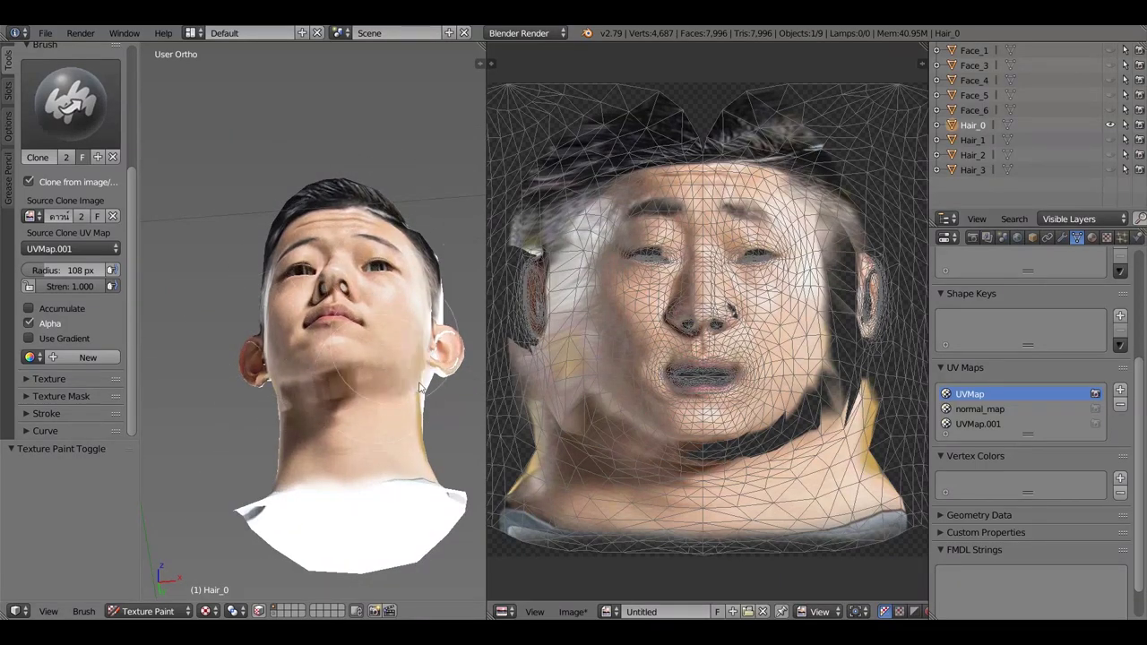
{"action": "middle_click_drag", "start_coordinate": [387, 243], "coordinate": [400, 336]}
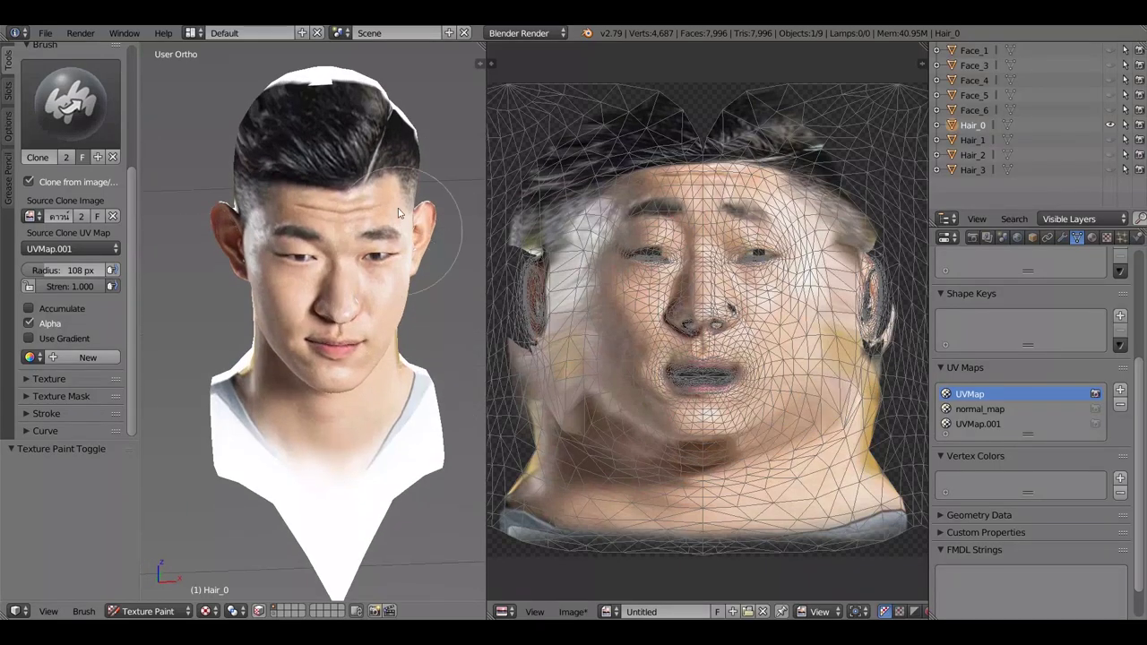
Clone the portrait's hair onto the unpainted crown and upper sides of the head
{"action": "left_click_drag", "start_coordinate": [303, 107], "coordinate": [334, 116]}
{"action": "scroll", "coordinate": [337, 115], "scroll_direction": "down", "scroll_amount": 4}
{"action": "scroll", "coordinate": [350, 109], "scroll_direction": "up", "scroll_amount": 2}
{"action": "middle_click_drag", "start_coordinate": [351, 110], "coordinate": [359, 168]}
{"action": "mouse_move", "coordinate": [386, 119]}
{"action": "left_mouse_down"}
{"action": "mouse_move", "coordinate": [359, 101]}
{"action": "mouse_move", "coordinate": [306, 122]}
{"action": "left_mouse_up"}
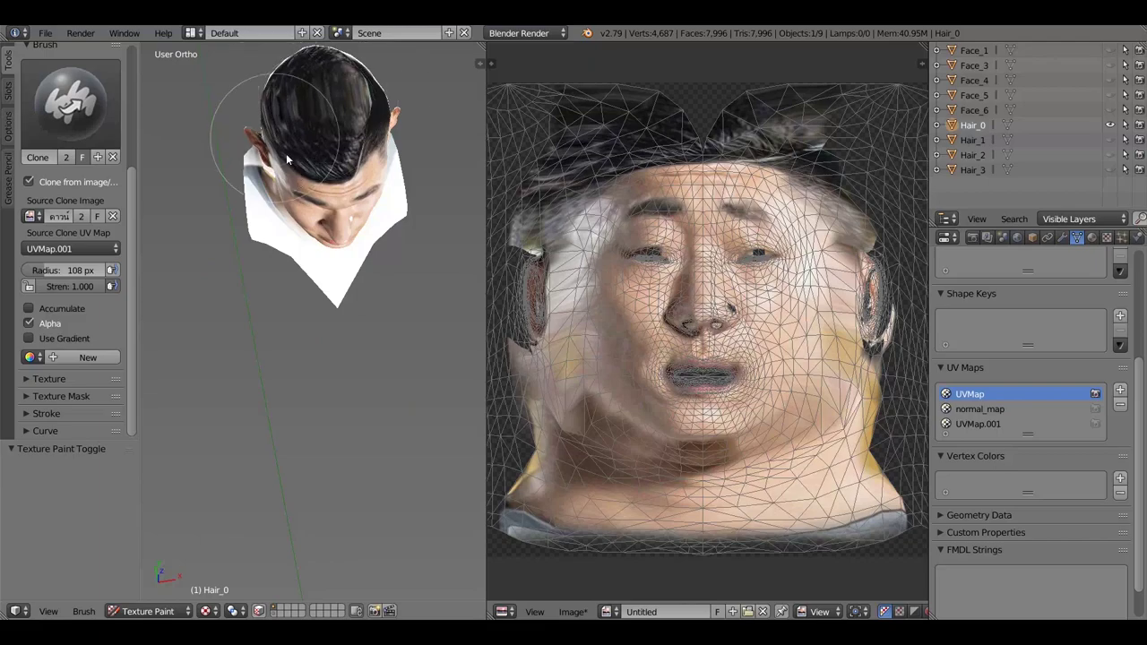
Hide the tool shelf and touch up the portrait texture around the eyes, nose and mouth with the Clone brush
{"action": "key", "text": "t"}
{"action": "middle_click_drag", "start_coordinate": [264, 196], "coordinate": [262, 97]}
{"action": "scroll", "coordinate": [287, 195], "scroll_direction": "up", "scroll_amount": 3}
{"action": "scroll", "coordinate": [287, 196], "scroll_direction": "up", "scroll_amount": 2}
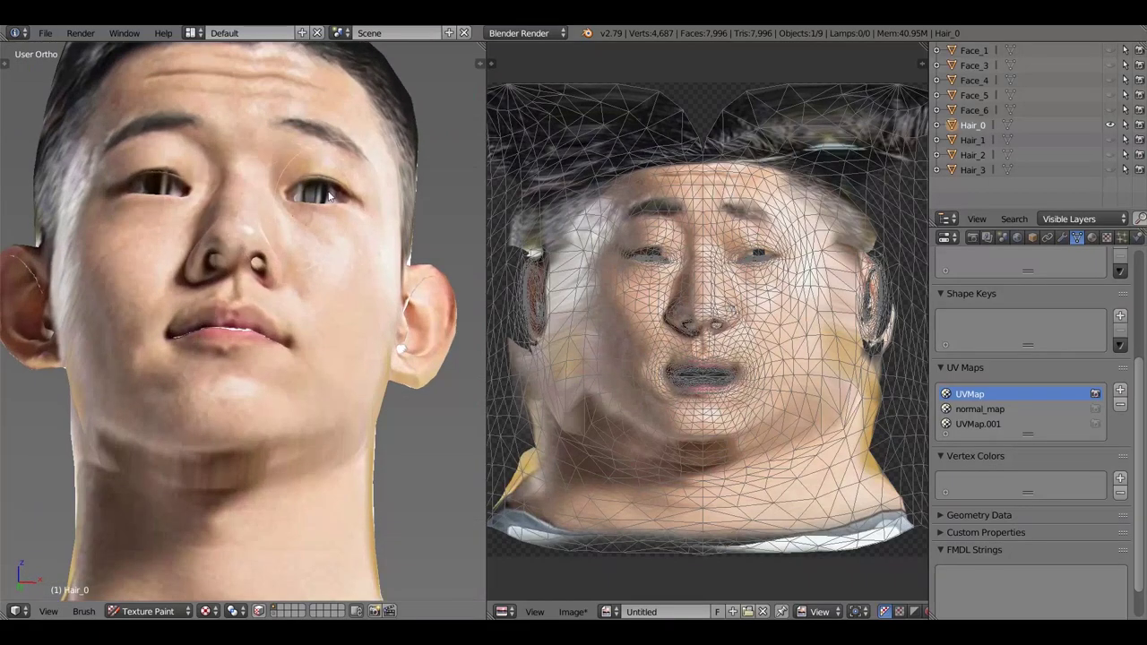
{"action": "middle_click_drag", "start_coordinate": [254, 336], "coordinate": [191, 306]}
{"action": "middle_click_drag", "start_coordinate": [301, 273], "coordinate": [313, 179]}
{"action": "middle_click_drag", "start_coordinate": [156, 205], "coordinate": [181, 249]}
{"action": "middle_click_drag", "start_coordinate": [353, 261], "coordinate": [322, 471]}
{"action": "middle_click_drag", "start_coordinate": [280, 239], "coordinate": [346, 188]}
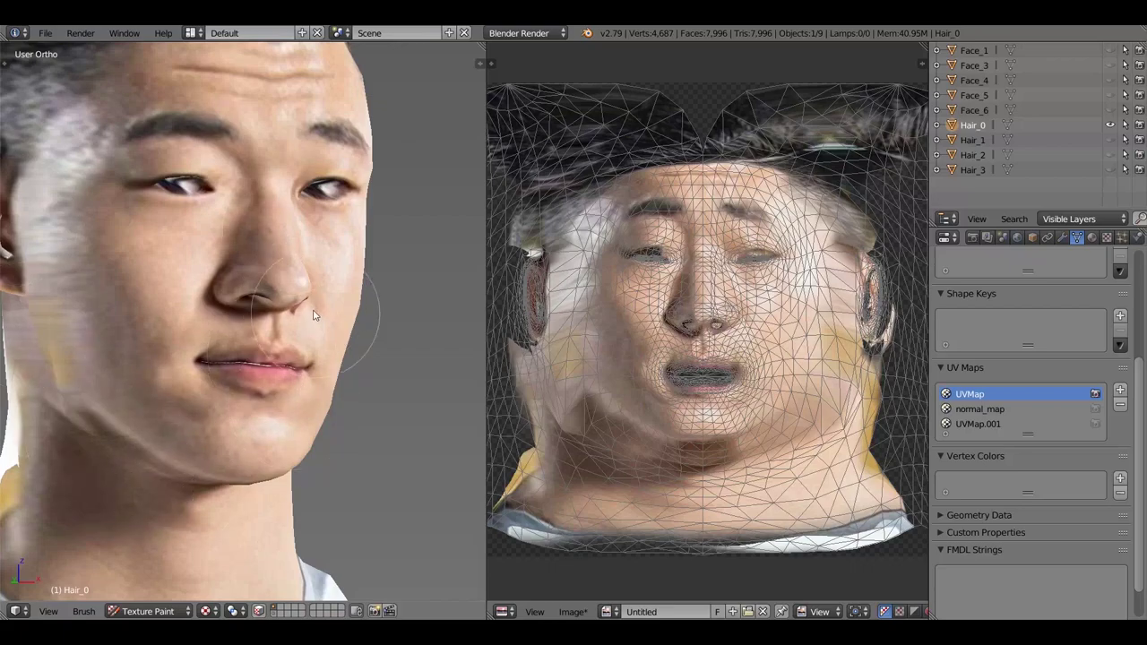
Touch up the remaining gaps around both ears with the Clone brush and return the head to the front view
{"action": "middle_click_drag", "start_coordinate": [272, 343], "coordinate": [248, 317]}
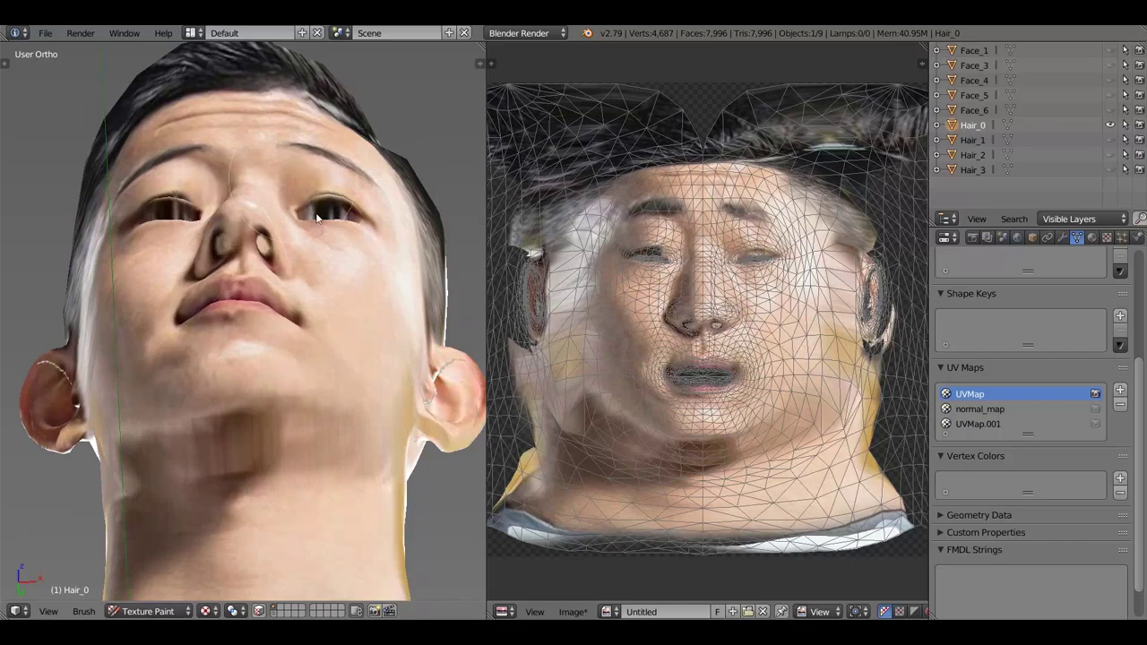
{"action": "middle_click_drag", "start_coordinate": [309, 279], "coordinate": [264, 168]}
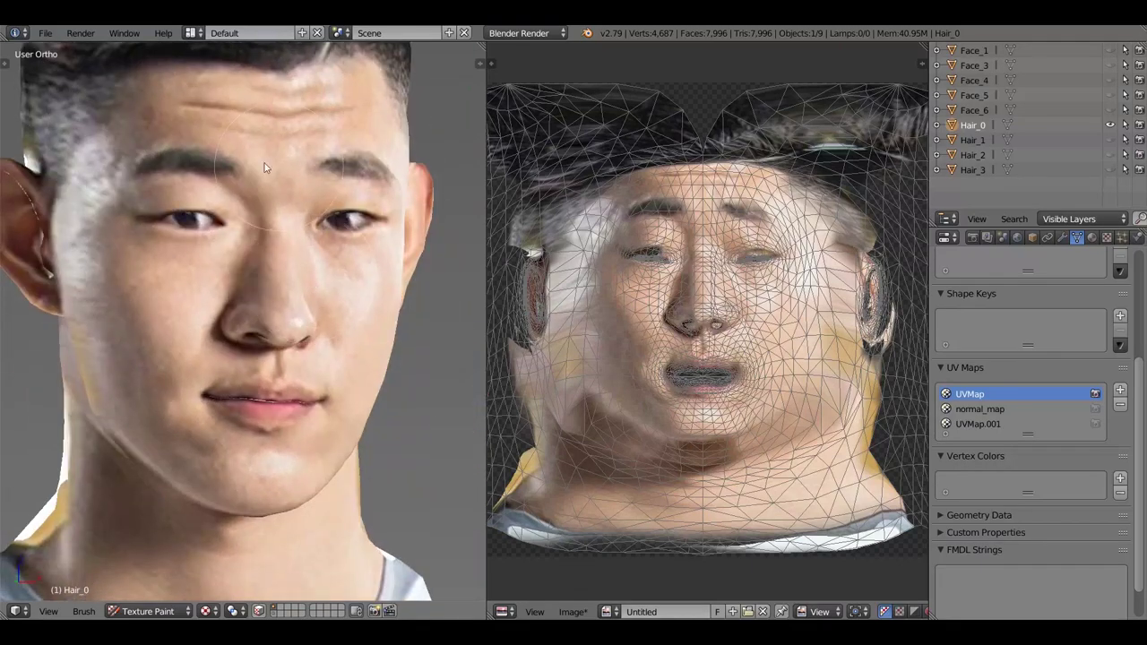
{"action": "middle_click_drag", "start_coordinate": [99, 286], "coordinate": [124, 261]}
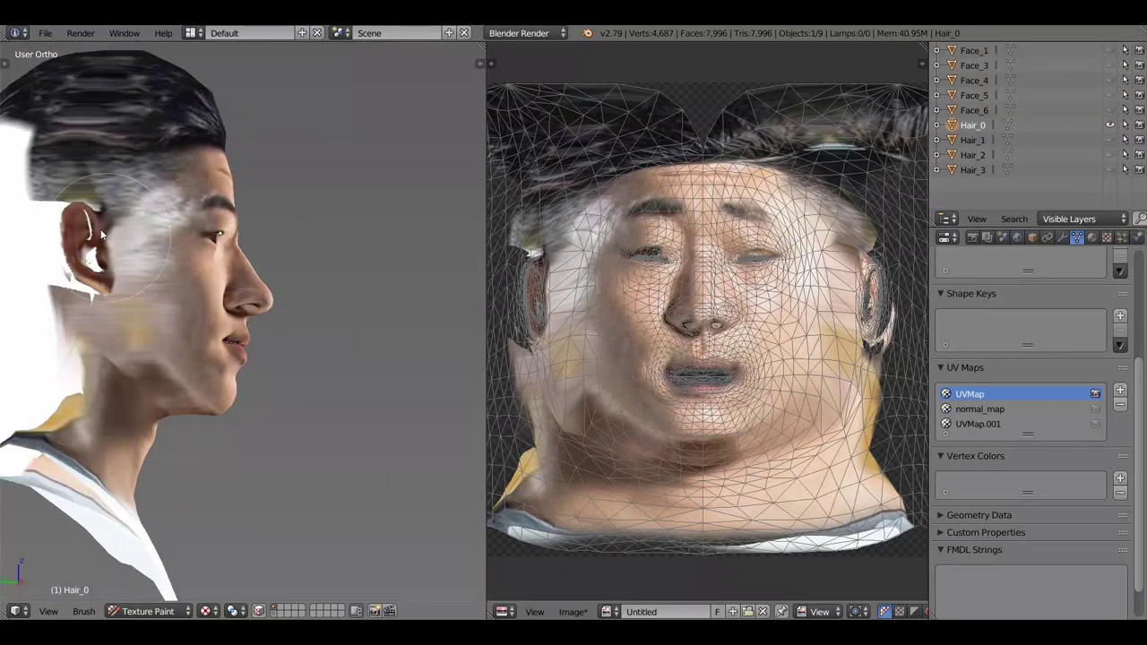
{"action": "middle_click_drag", "start_coordinate": [193, 235], "coordinate": [119, 196]}
{"action": "mouse_move", "coordinate": [238, 175]}
{"action": "left_mouse_down"}
{"action": "mouse_move", "coordinate": [290, 212]}
{"action": "mouse_move", "coordinate": [280, 264]}
{"action": "left_mouse_up"}
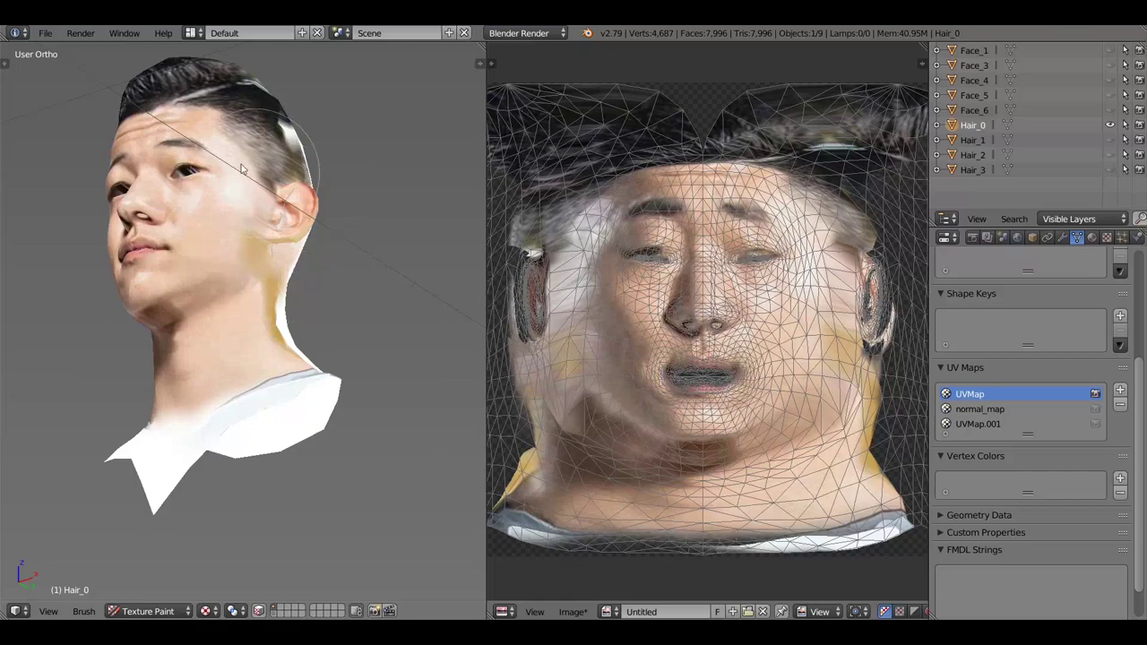
{"action": "left_click_drag", "start_coordinate": [238, 143], "coordinate": [305, 103]}
{"action": "middle_click_drag", "start_coordinate": [165, 194], "coordinate": [188, 206]}
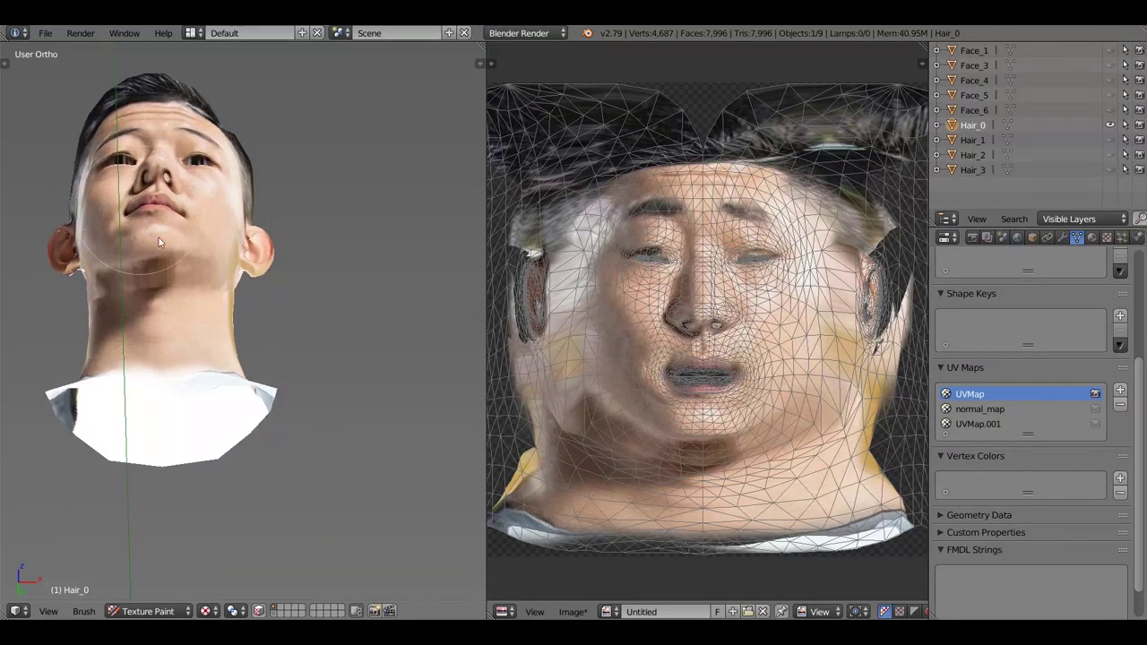
{"action": "key", "text": "KP_1"}
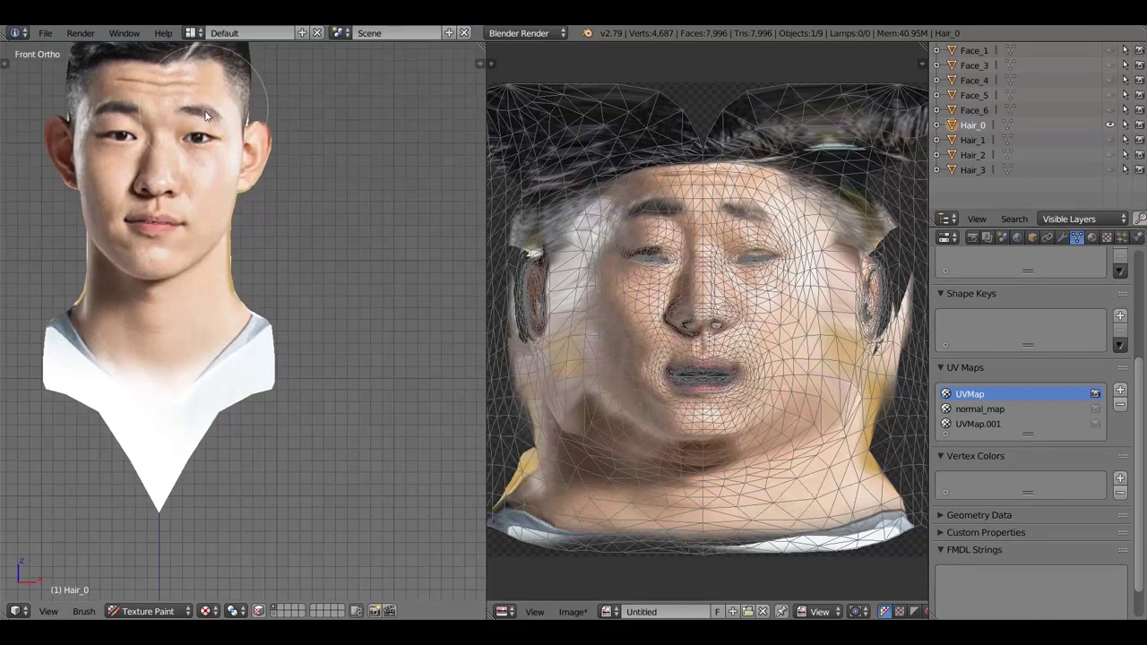
{"action": "scroll", "coordinate": [205, 115], "scroll_direction": "down", "scroll_amount": 2}
{"action": "scroll", "coordinate": [205, 115], "scroll_direction": "up", "scroll_amount": 1}
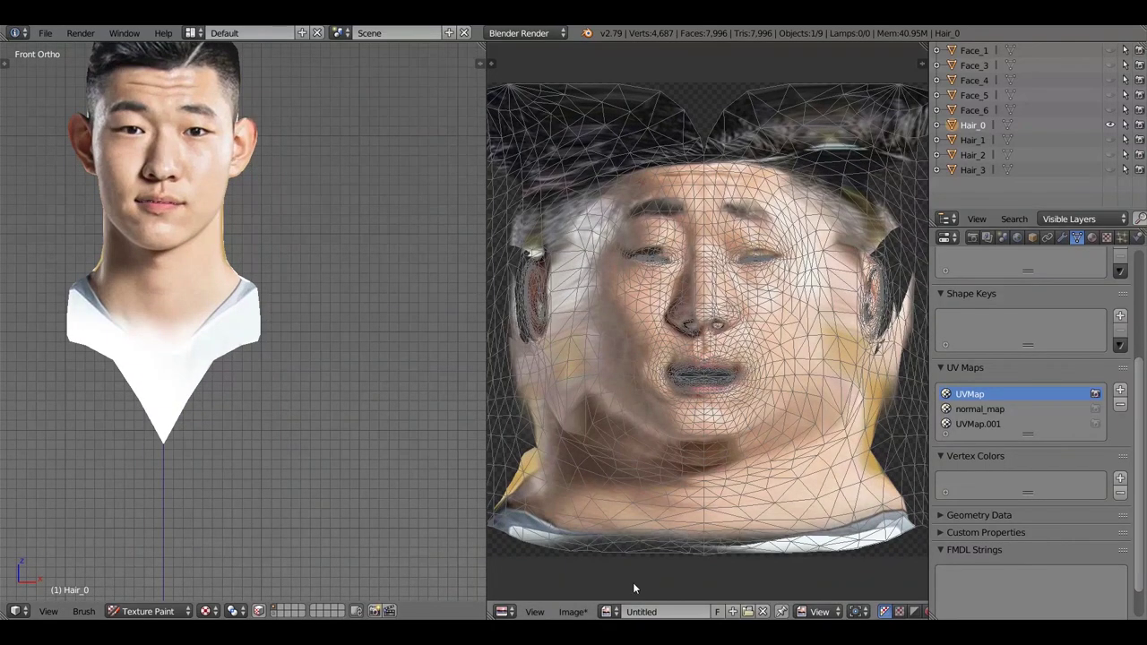
Save the painted texture image as 1.png in the PNG folder inside the desktop's face folder
{"action": "left_click", "coordinate": [571, 613]}
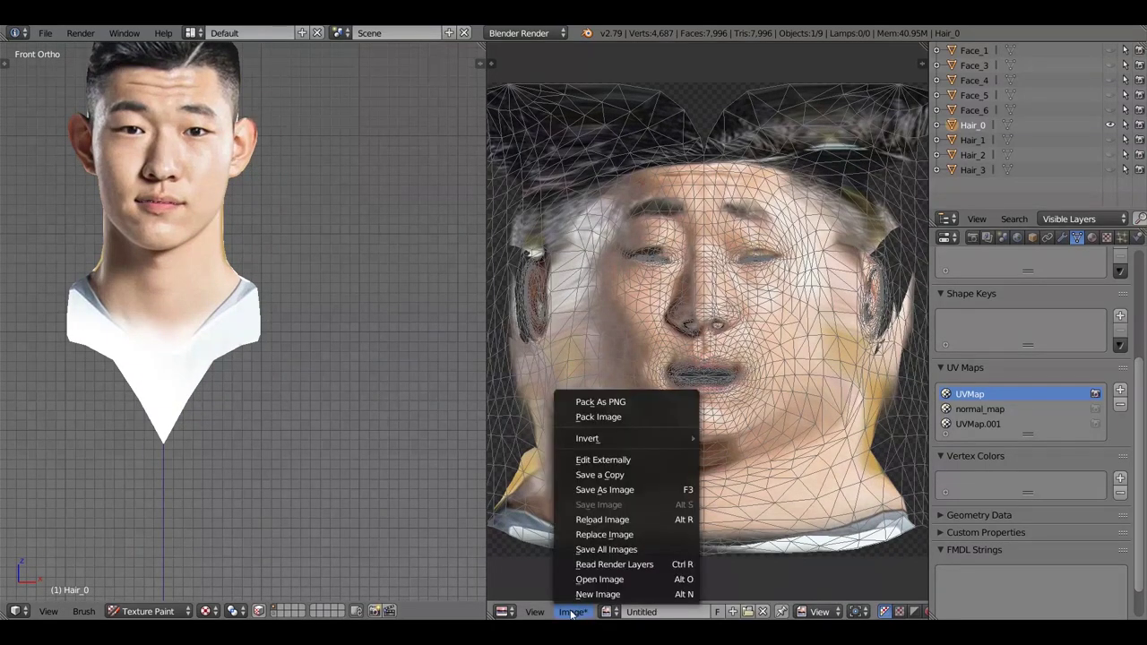
{"action": "left_click", "coordinate": [631, 489]}
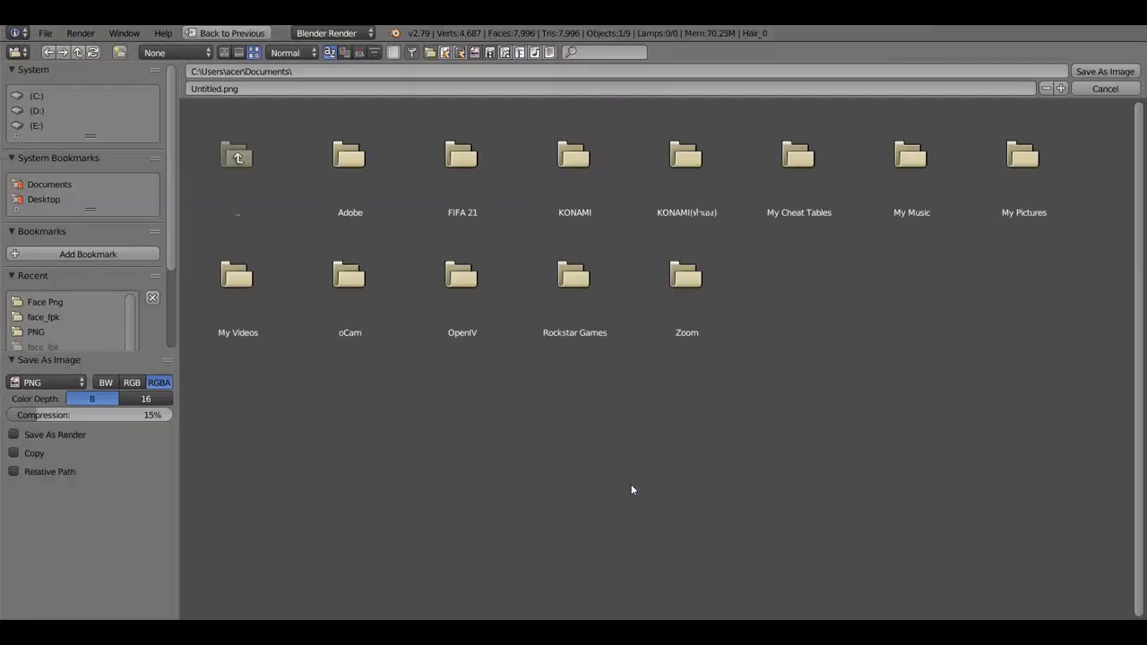
{"action": "left_click", "coordinate": [53, 199]}
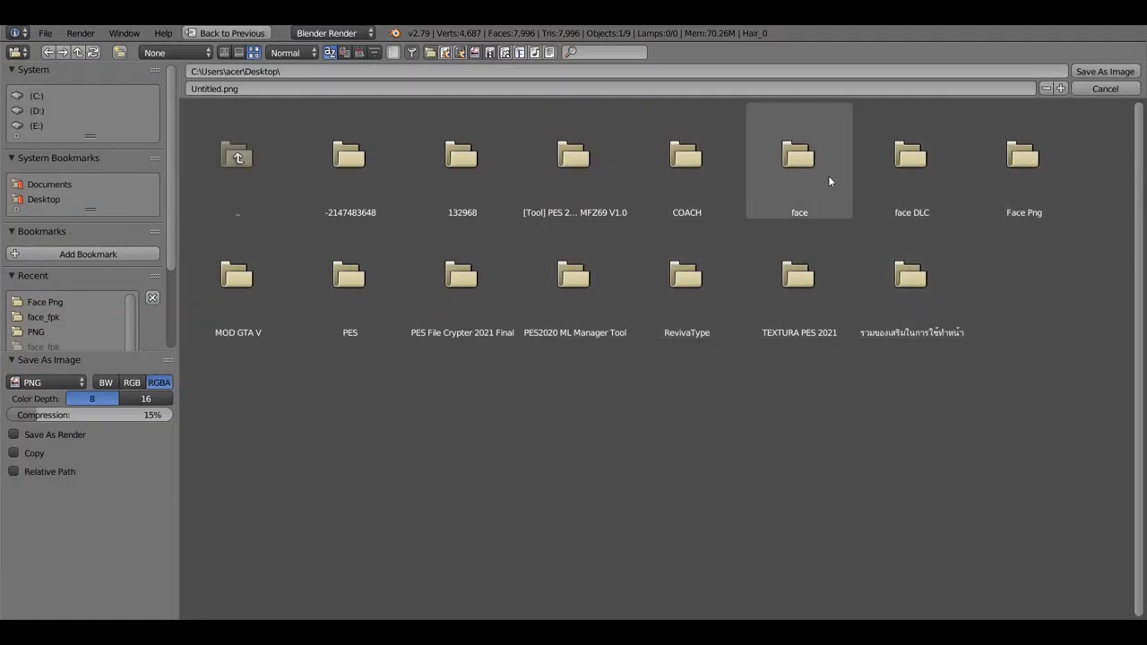
{"action": "left_click", "coordinate": [911, 184]}
{"action": "left_click", "coordinate": [238, 165]}
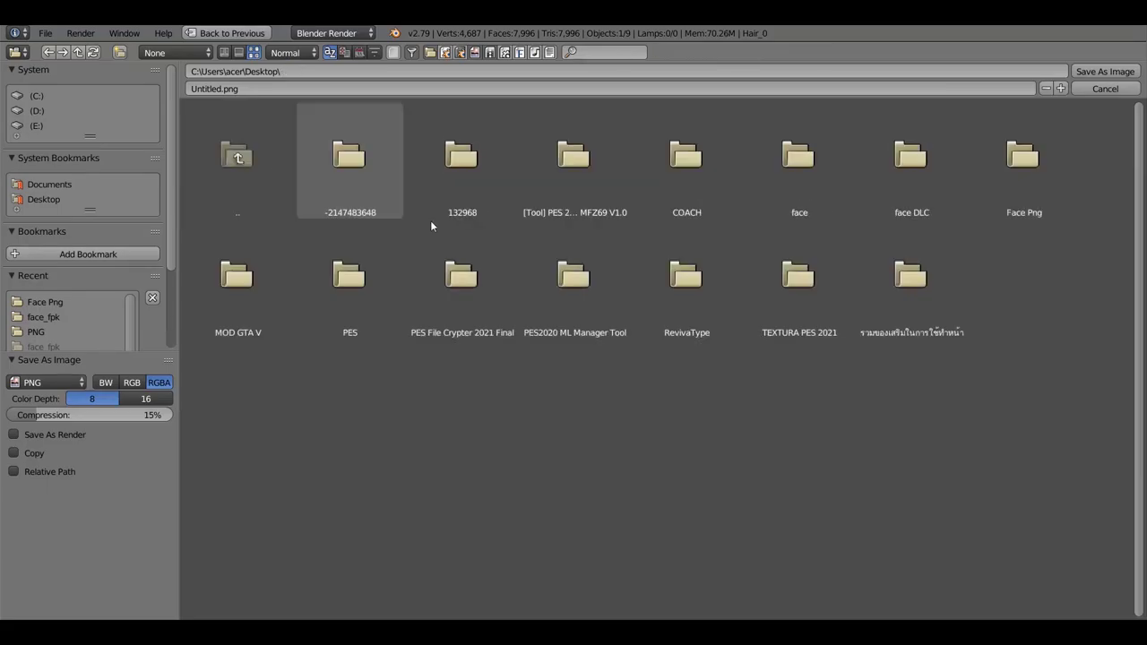
{"action": "left_click", "coordinate": [798, 161]}
{"action": "left_click", "coordinate": [459, 166]}
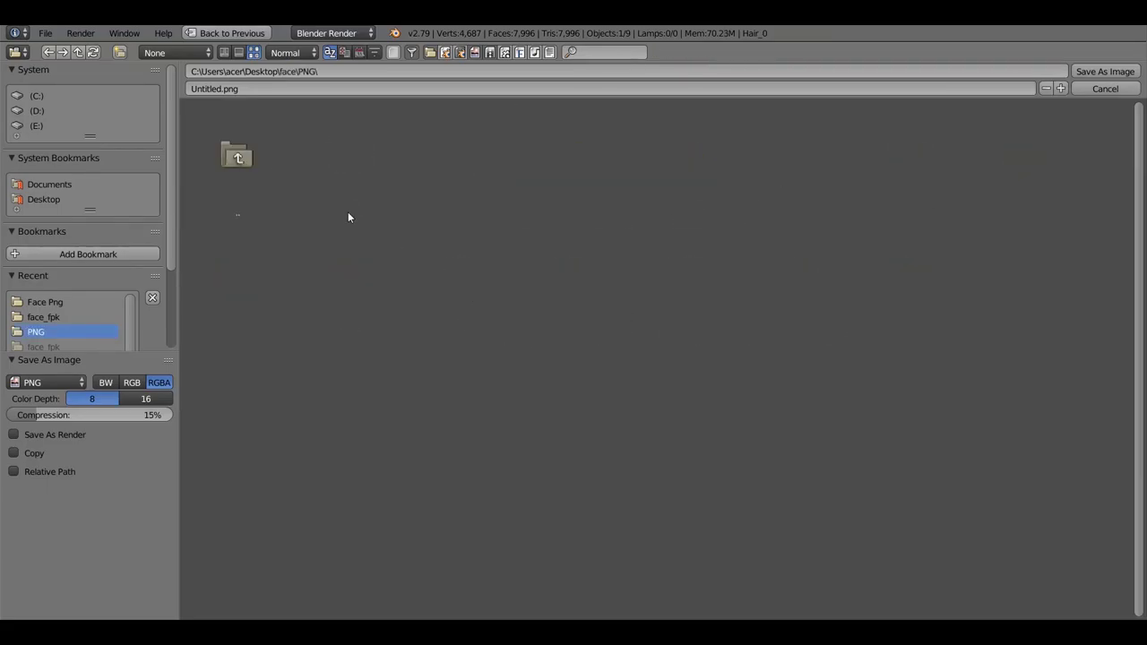
{"action": "left_click", "coordinate": [203, 89]}
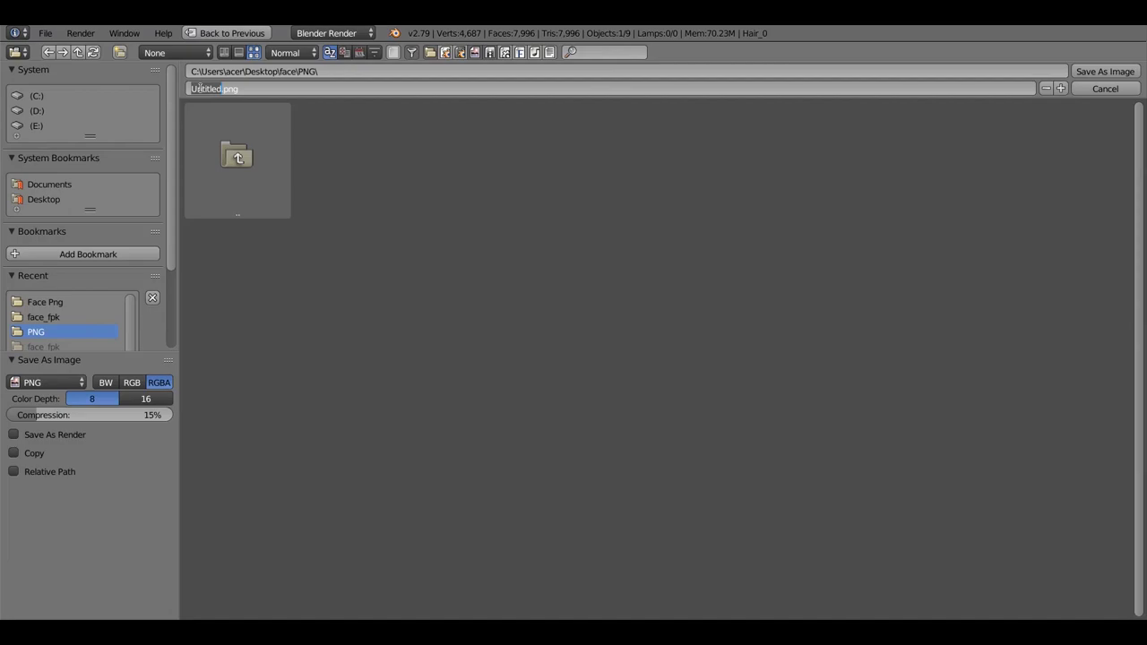
{"action": "type", "text": "1"}
{"action": "key", "text": "Return"}
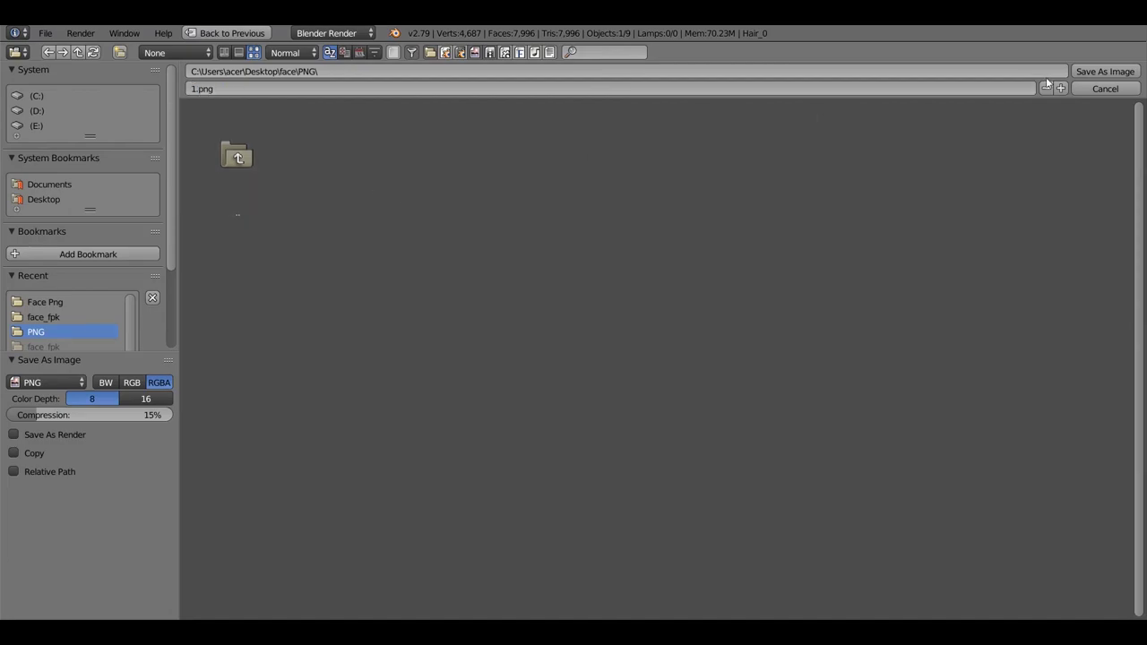
{"action": "left_click", "coordinate": [1103, 71]}
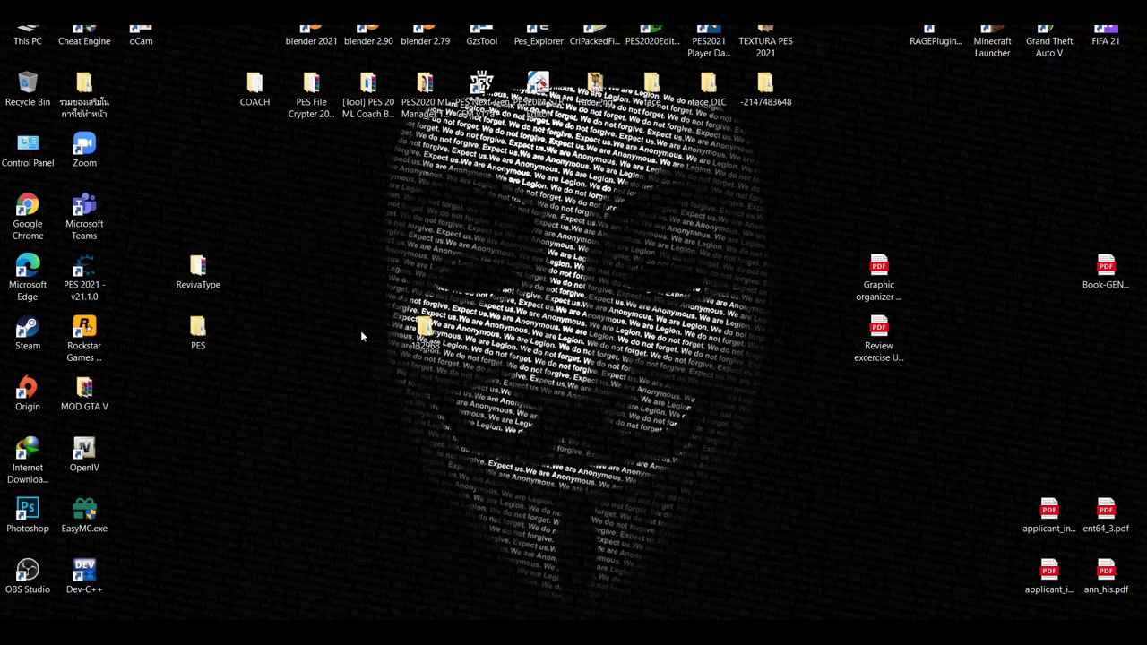
Switch to File Explorer and open face_bsm_alp.dds from the desktop folder 132968\sourceimages\#windx11
{"action": "double_click", "coordinate": [424, 333]}
{"action": "left_click_drag", "start_coordinate": [881, 155], "coordinate": [639, 115]}
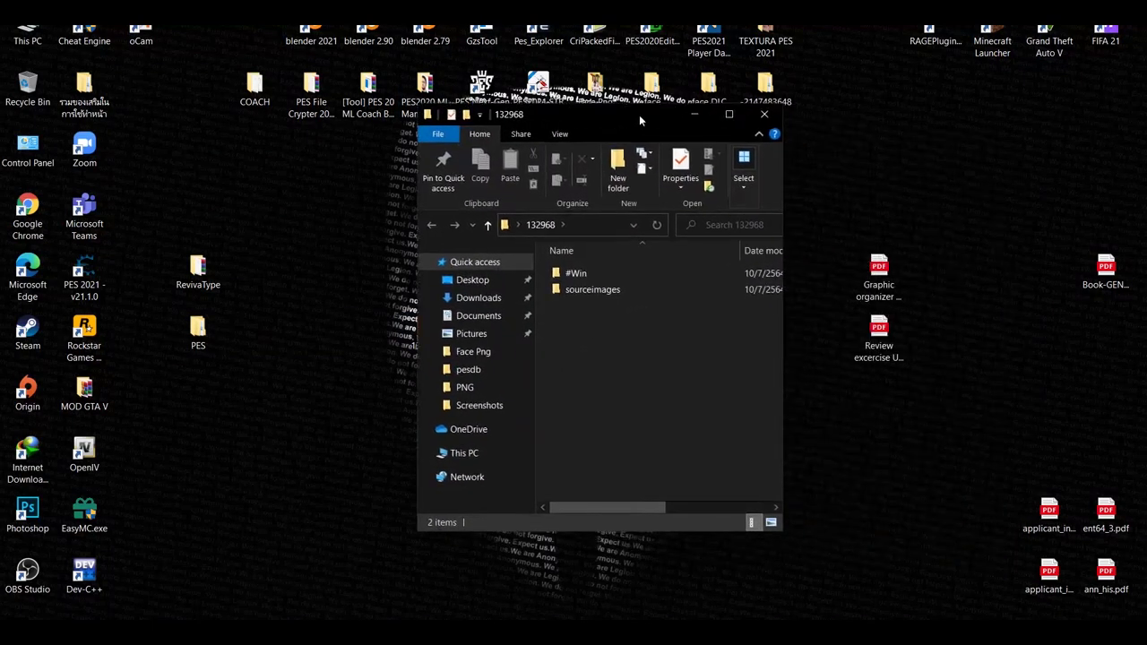
{"action": "left_click", "coordinate": [733, 120]}
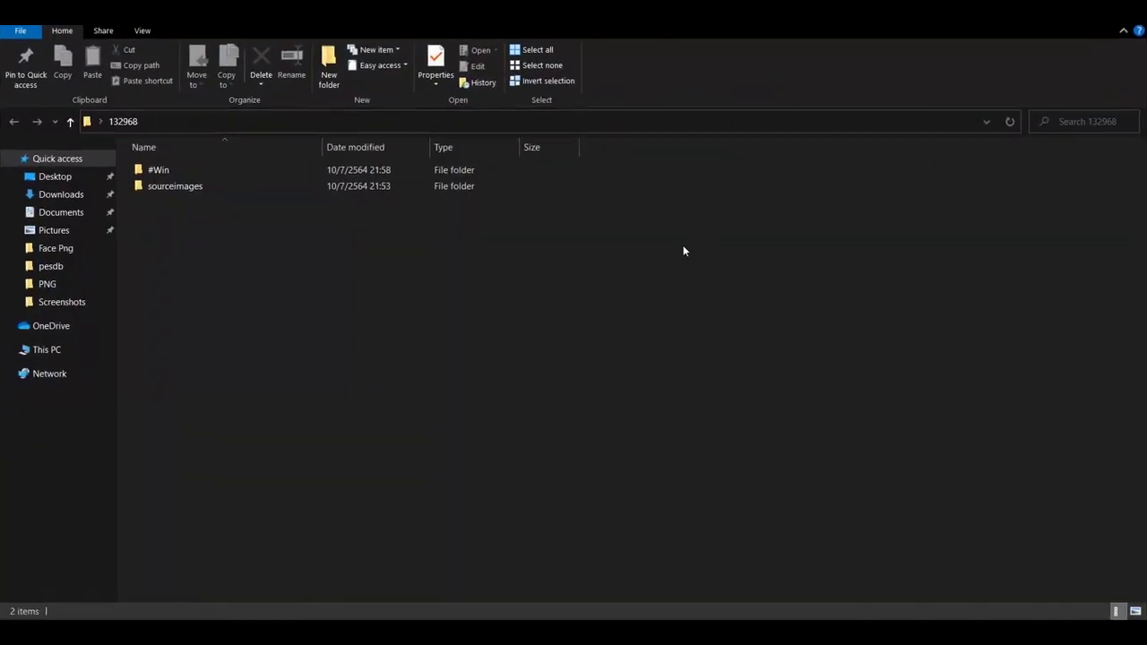
{"action": "double_click", "coordinate": [197, 186]}
{"action": "double_click", "coordinate": [199, 169]}
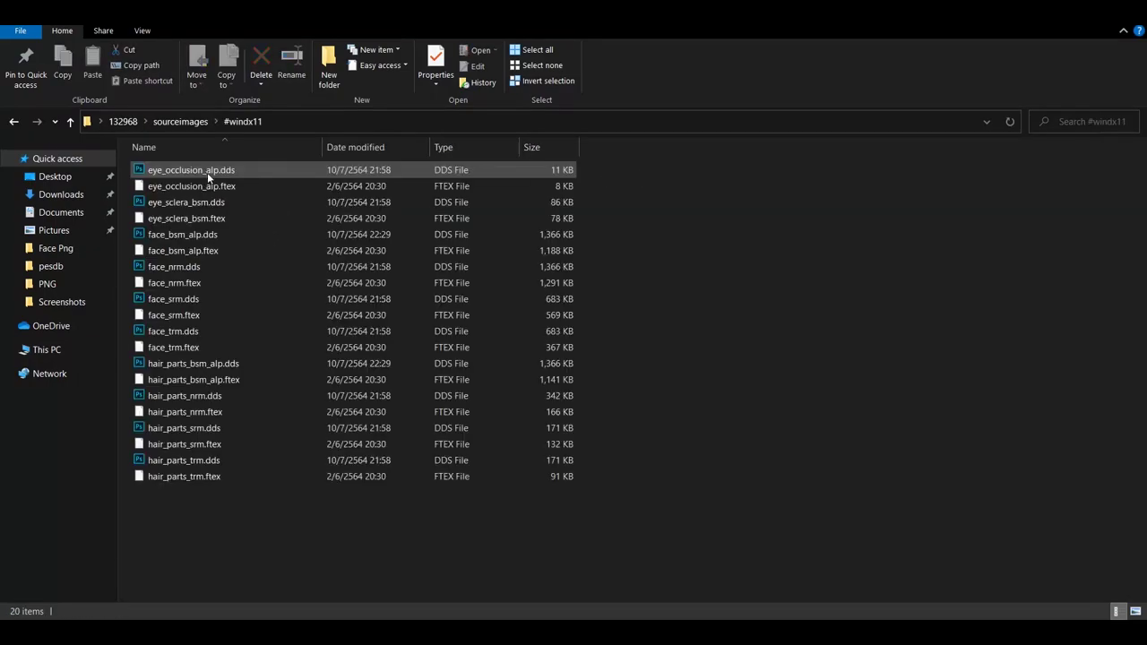
{"action": "left_click", "coordinate": [226, 236]}
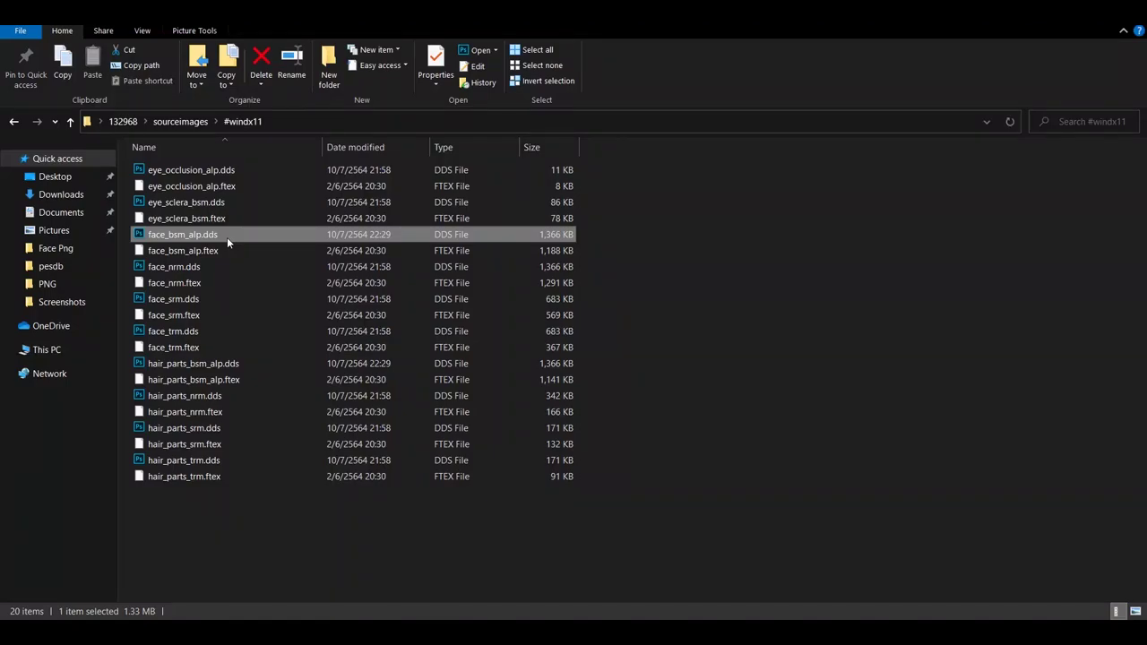
{"action": "double_click", "coordinate": [227, 237]}
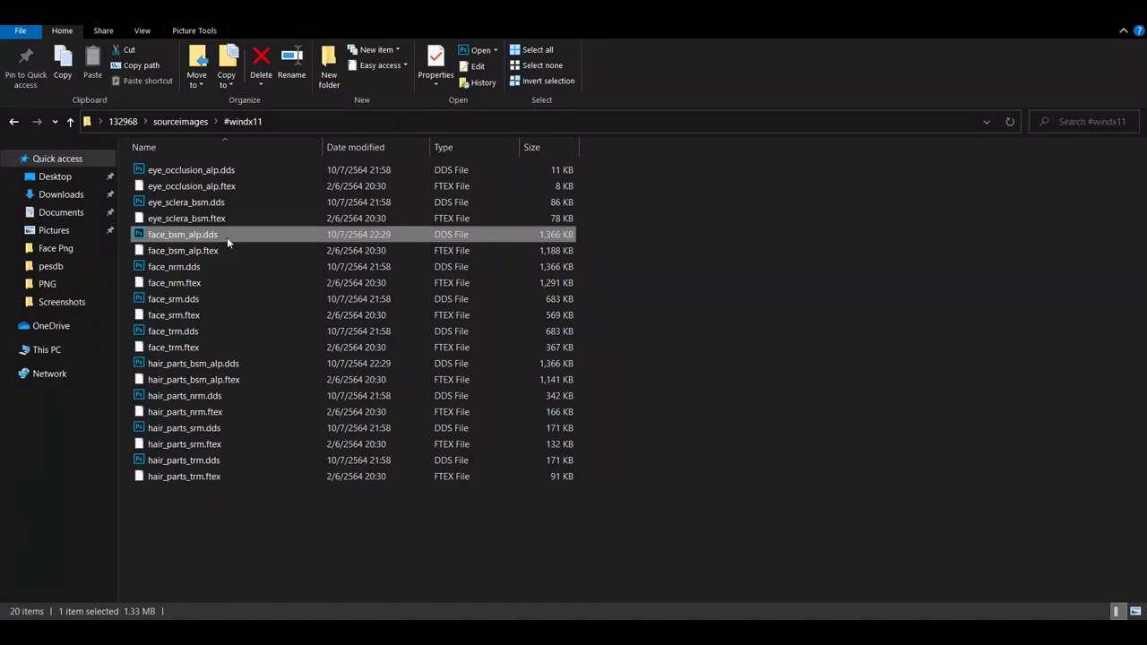
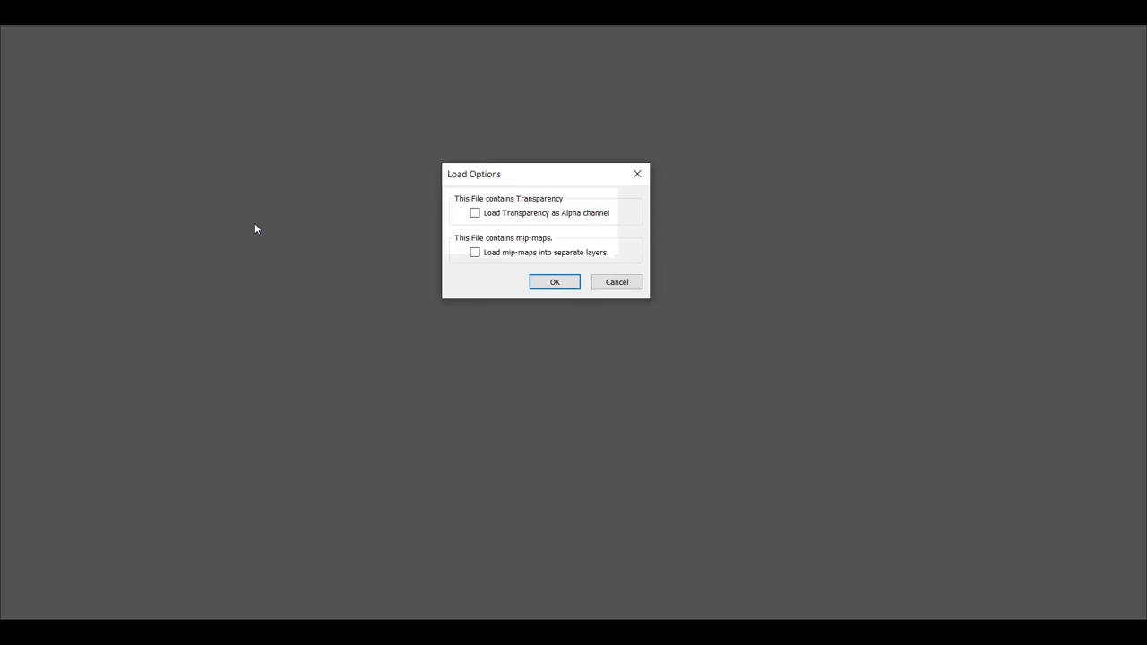
Load face_bsm_alp.dds with its transparency as an alpha channel and without separate mip-map layers, and show the document history
{"action": "left_click", "coordinate": [478, 216]}
{"action": "left_click", "coordinate": [550, 283]}
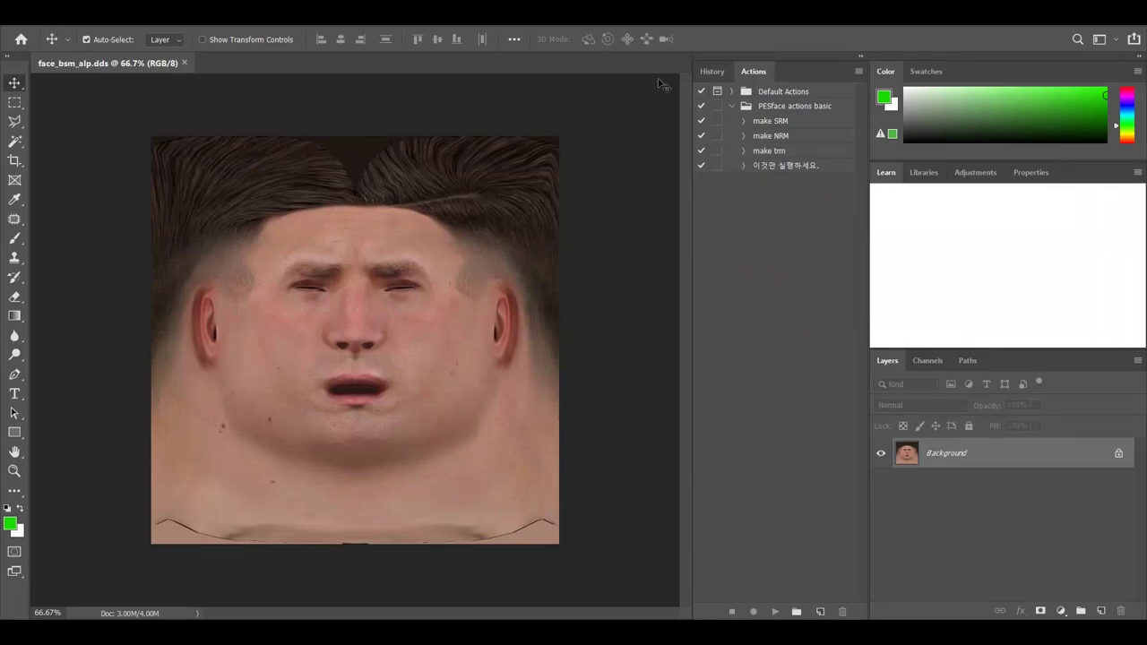
{"action": "left_click", "coordinate": [718, 69]}
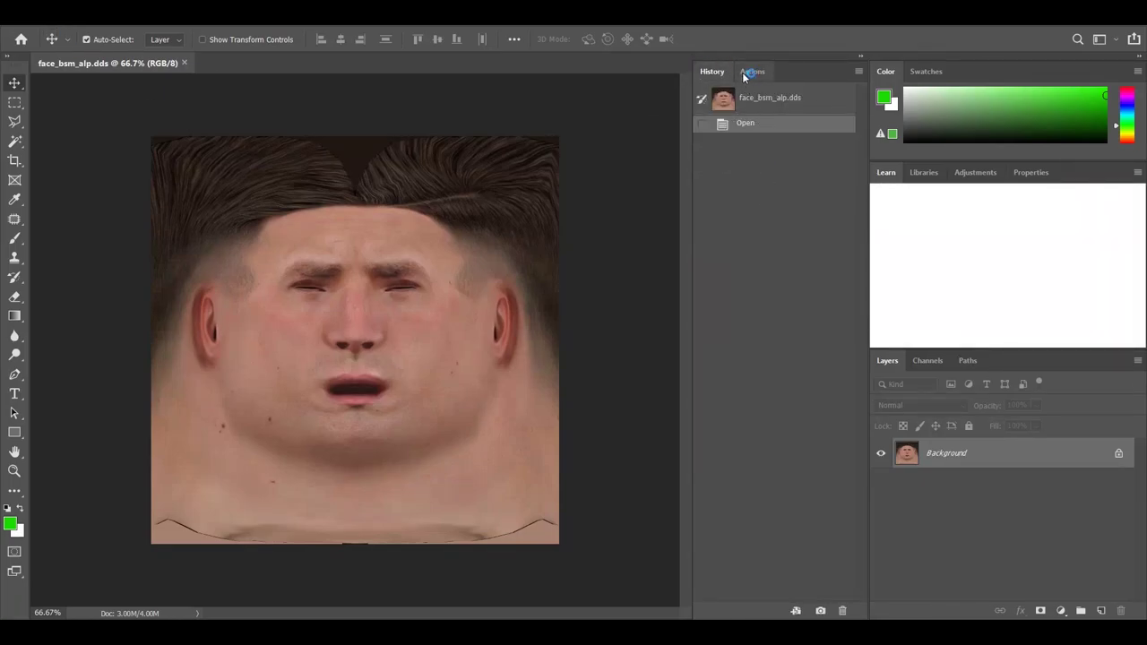
Quick-export the face texture as face_bsm_alp.png into the PNG folder
{"action": "left_click", "coordinate": [47, 24]}
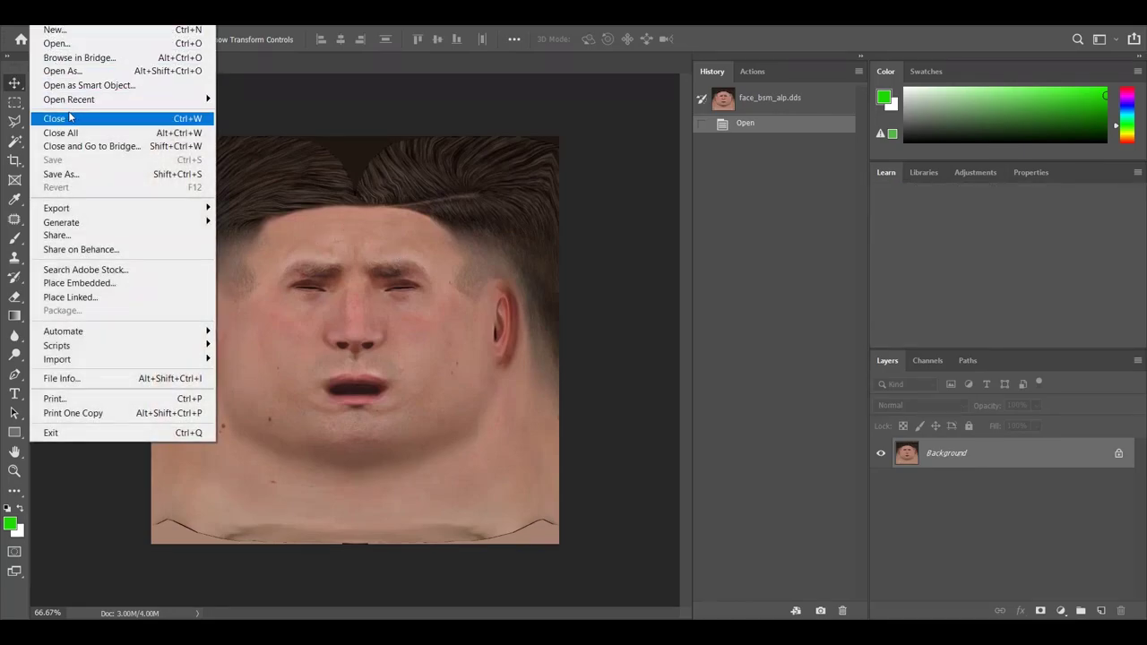
{"action": "mouse_move", "coordinate": [104, 209]}
{"action": "left_click", "coordinate": [238, 213]}
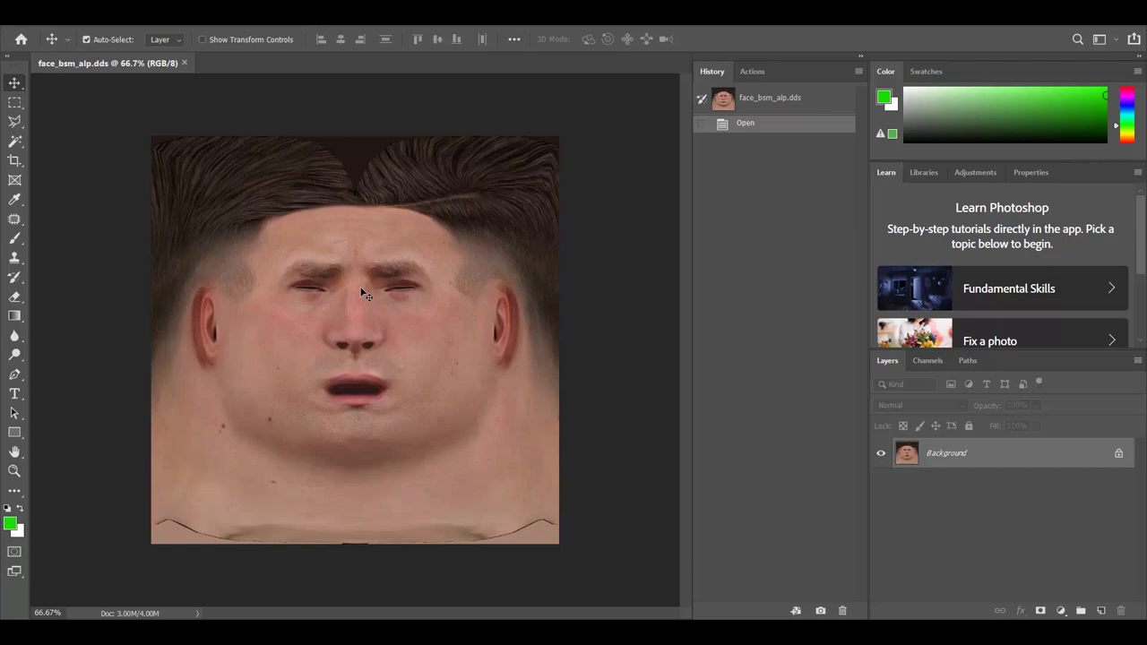
{"action": "key", "text": "ctrl+shift+s"}
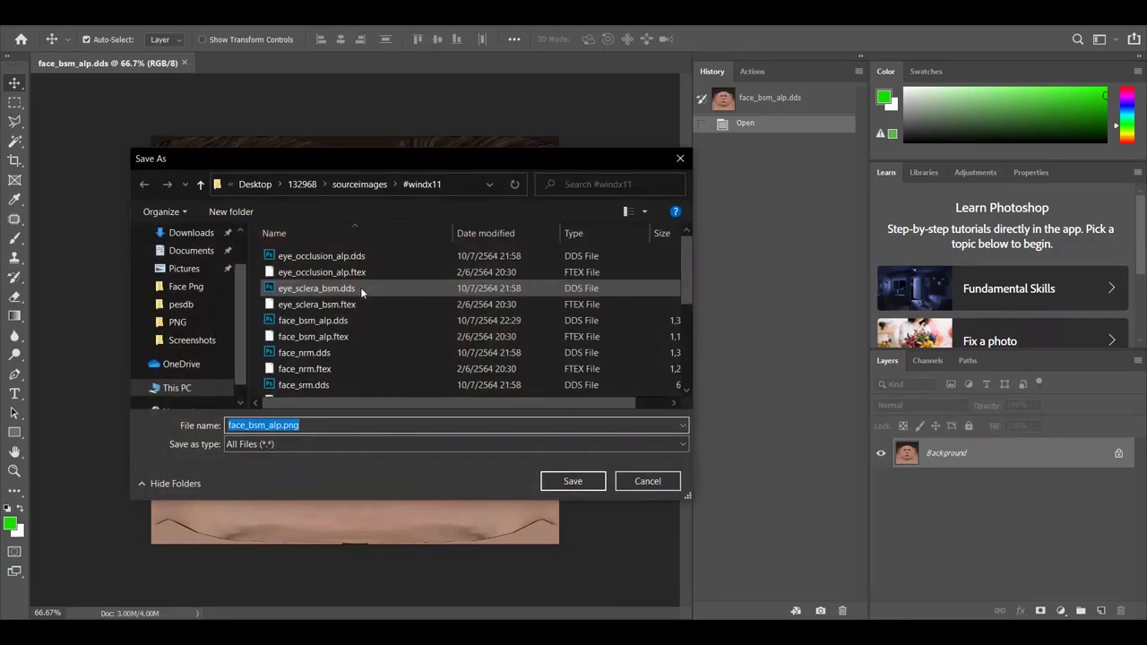
{"action": "left_click", "coordinate": [195, 323]}
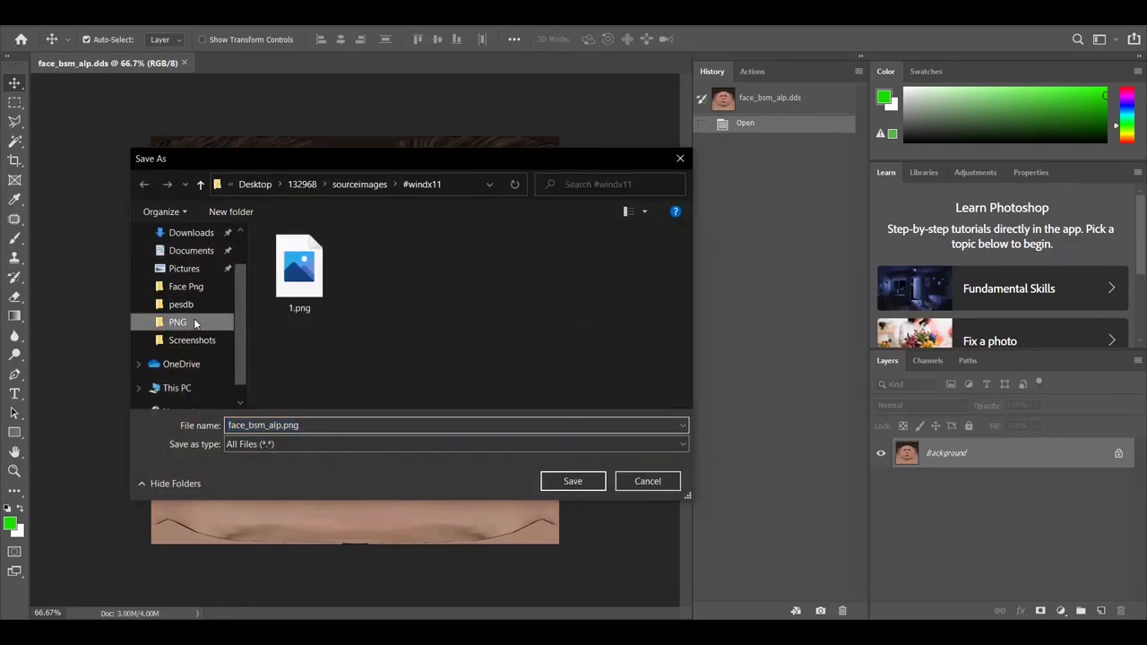
{"action": "left_click", "coordinate": [570, 482]}
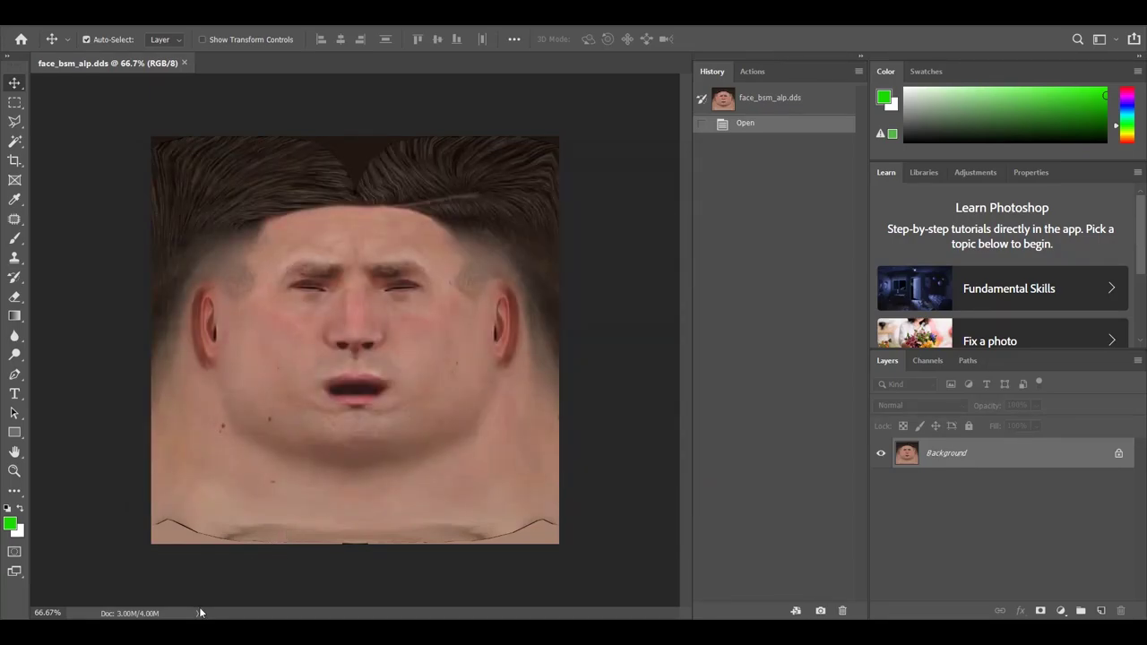
Switch to File Explorer and open 1.png from the face\PNG folder in Photoshop
{"action": "mouse_move", "coordinate": [208, 632]}
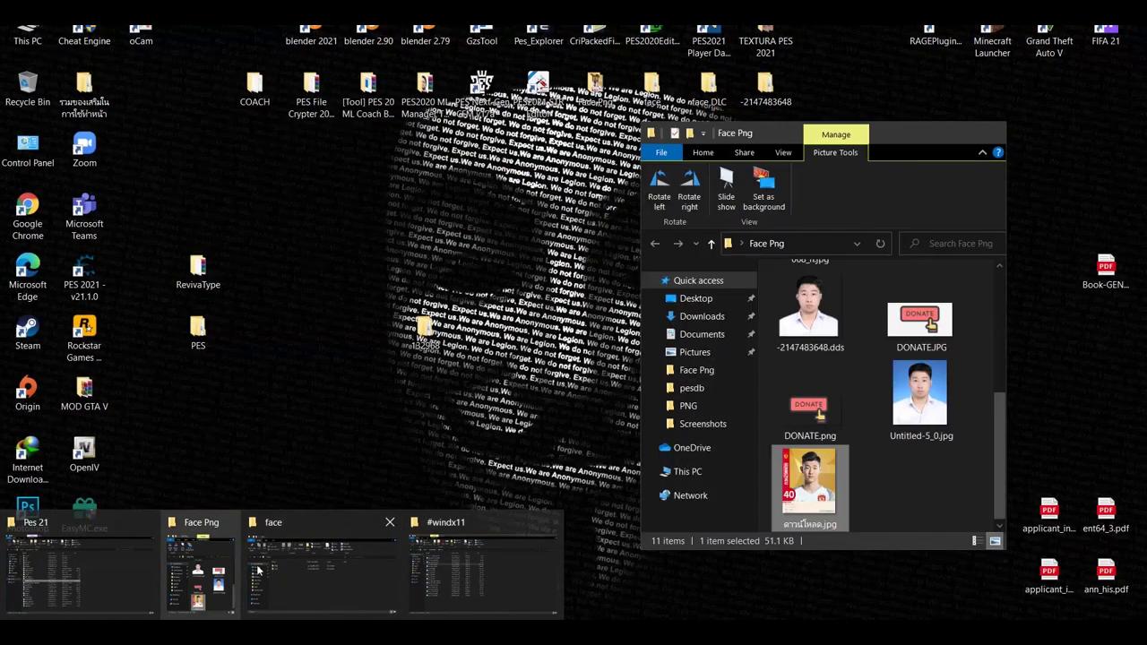
{"action": "left_click", "coordinate": [310, 558]}
{"action": "double_click", "coordinate": [359, 277]}
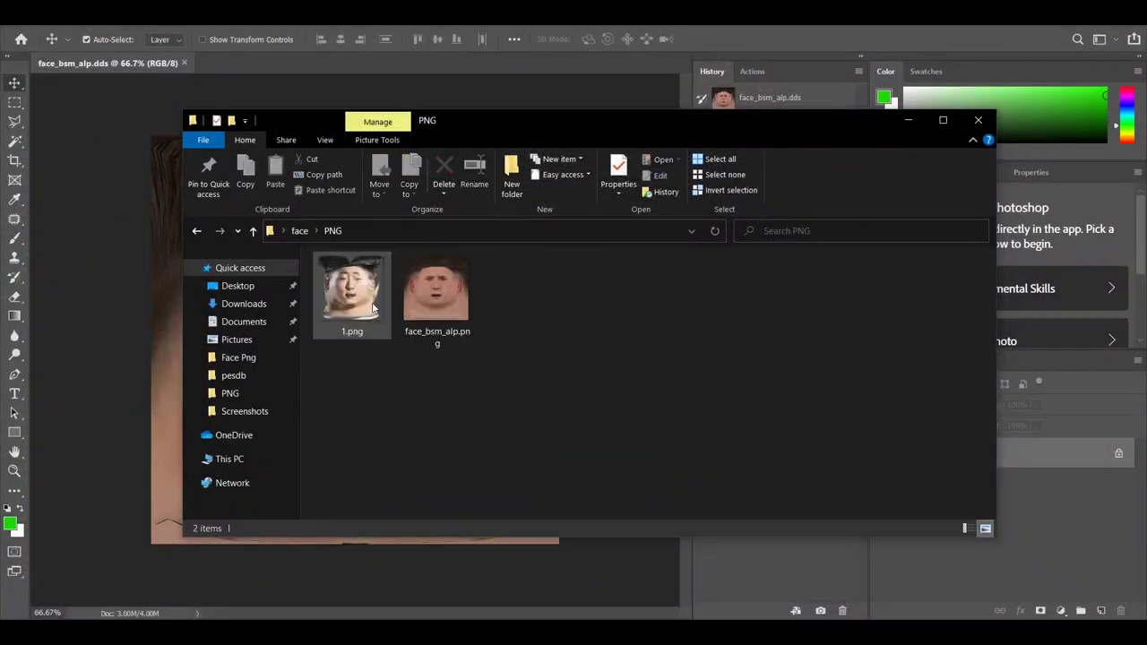
{"action": "double_click", "coordinate": [354, 296]}
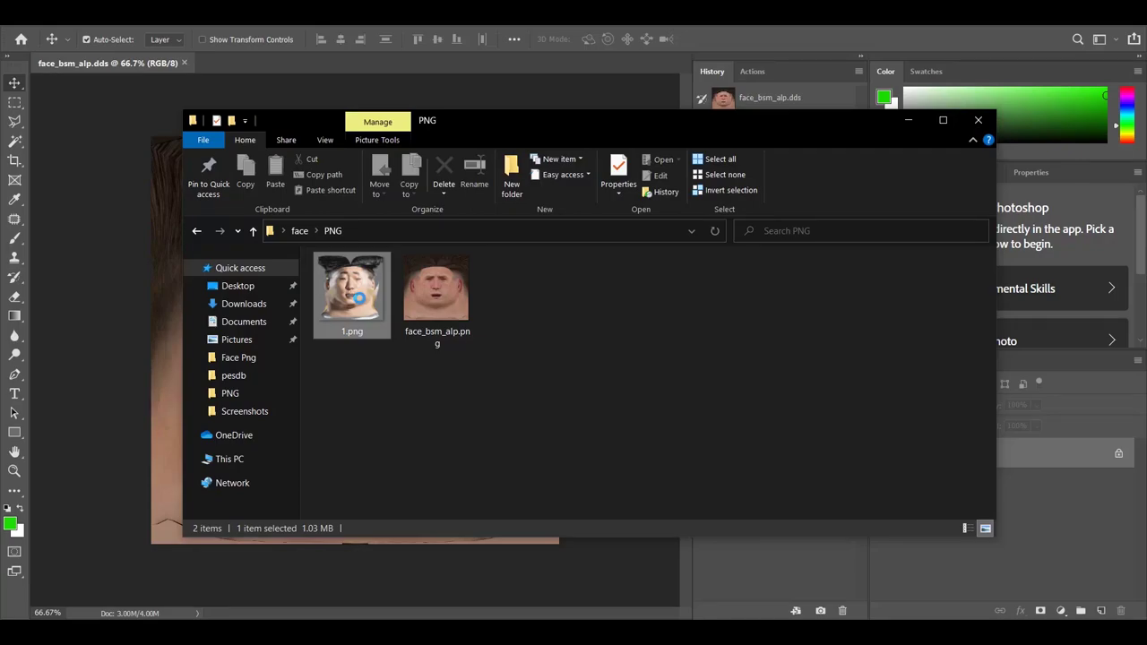
{"action": "right_click", "coordinate": [359, 298]}
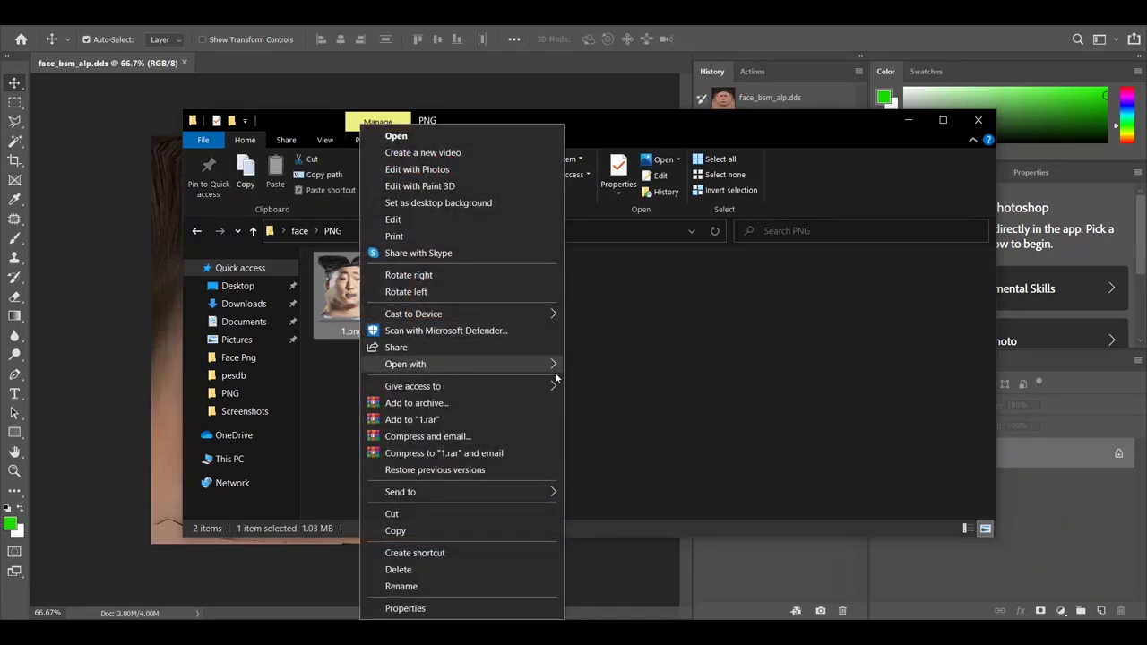
{"action": "mouse_move", "coordinate": [555, 364]}
{"action": "left_click", "coordinate": [609, 363]}
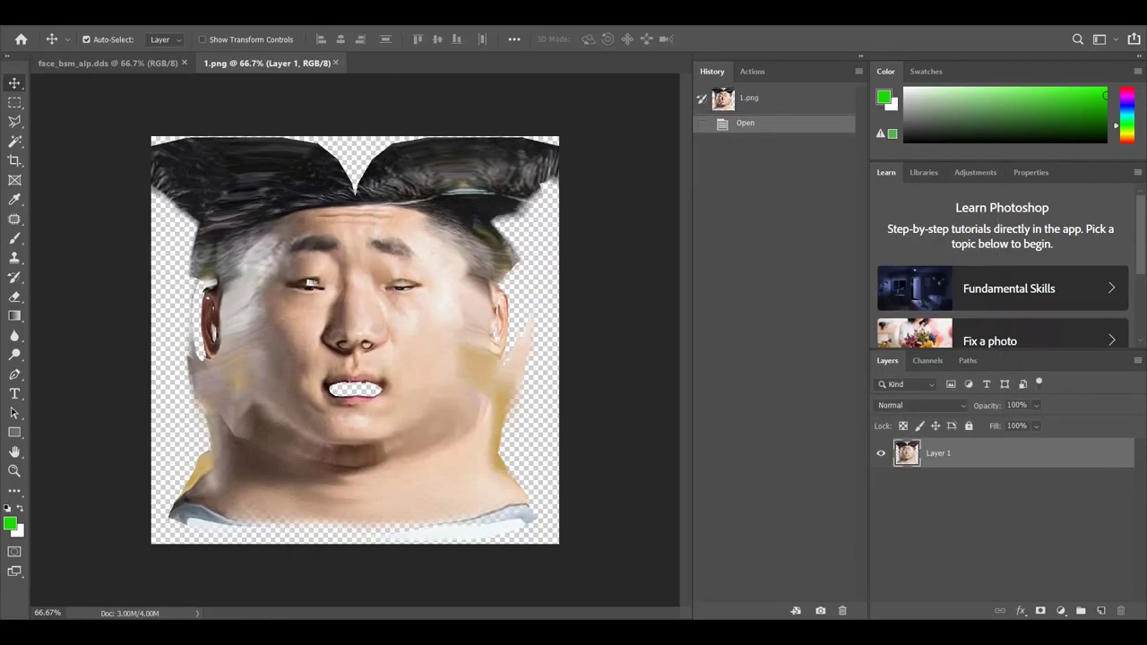
Place face_bsm_alp.png from the PNG folder into the 1.png document at full size and rasterize the placed layer
{"action": "mouse_move", "coordinate": [297, 575]}
{"action": "left_click", "coordinate": [370, 574]}
{"action": "left_click_drag", "start_coordinate": [452, 307], "coordinate": [138, 346]}
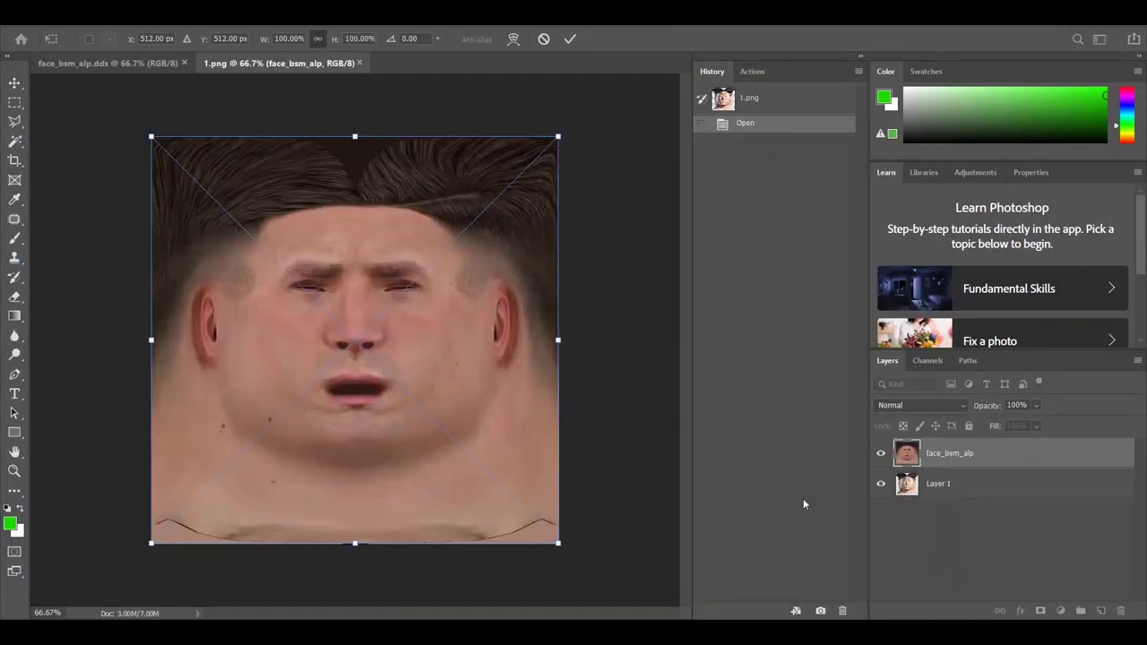
{"action": "key", "text": "Return"}
{"action": "right_click", "coordinate": [939, 456]}
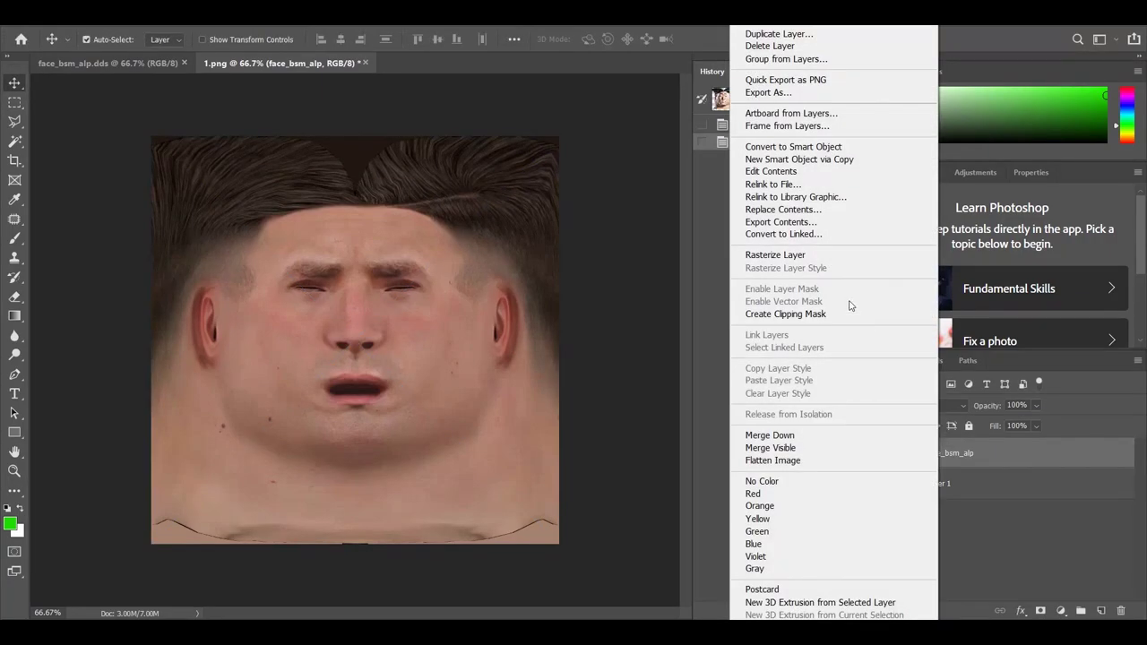
{"action": "left_click", "coordinate": [820, 255]}
Duplicate Layer 1 above the face_bsm_alp layer, then move the original Layer 1 to the bottom of the stack and hide it
{"action": "left_click_drag", "start_coordinate": [907, 454], "coordinate": [956, 512]}
{"action": "left_click_drag", "start_coordinate": [947, 463], "coordinate": [1099, 609]}
{"action": "left_click_drag", "start_coordinate": [964, 484], "coordinate": [969, 549]}
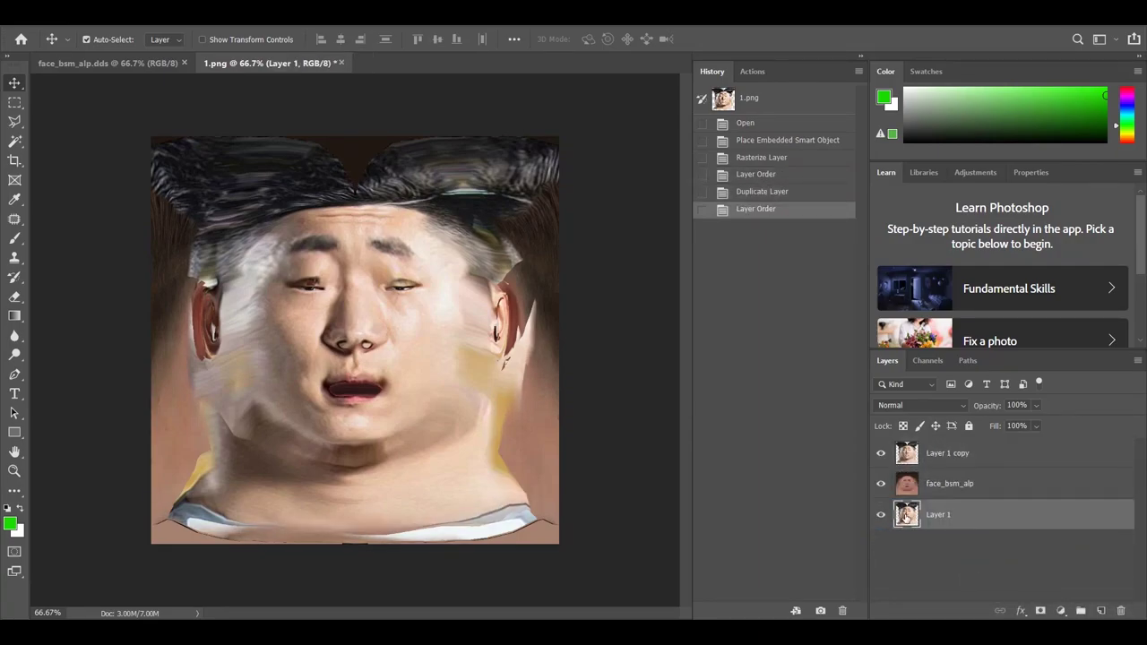
{"action": "left_click", "coordinate": [881, 515]}
Add a layer mask to Layer 1 copy and set the Eraser opacity to 66% for work on the mask
{"action": "left_click", "coordinate": [948, 458]}
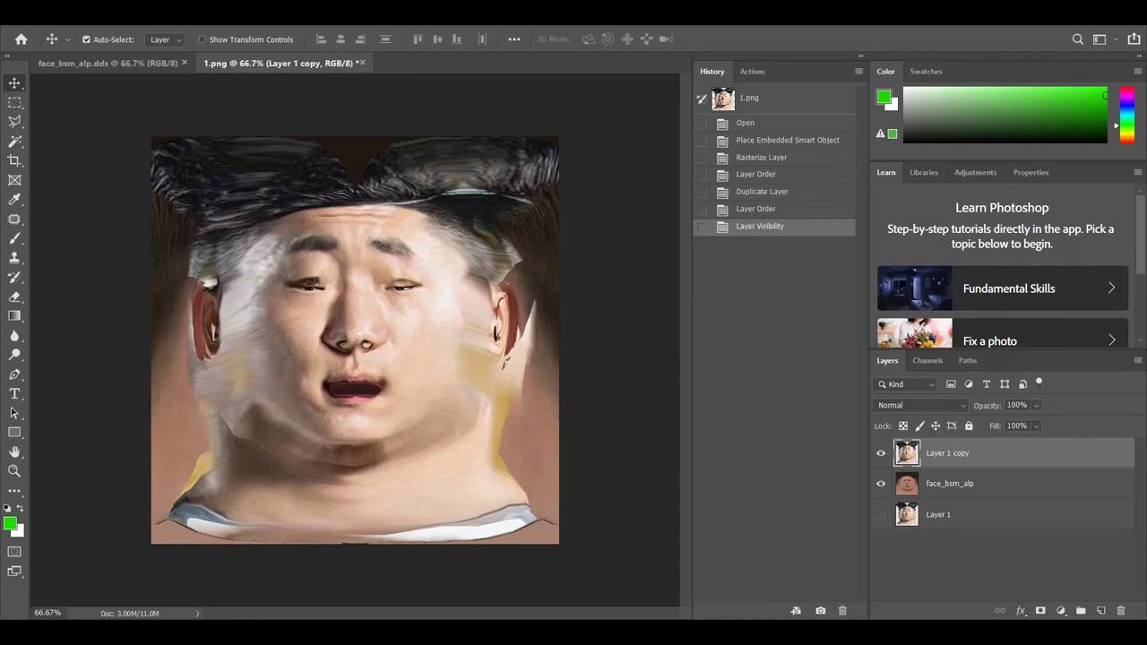
{"action": "left_click", "coordinate": [1041, 610]}
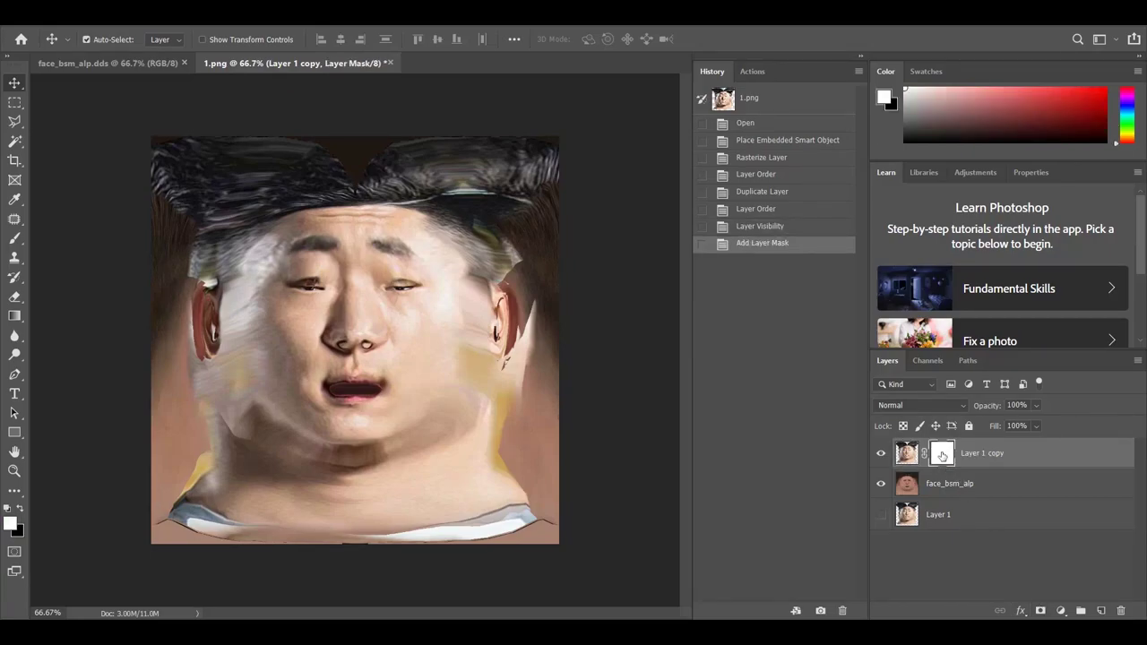
{"action": "left_click", "coordinate": [15, 298]}
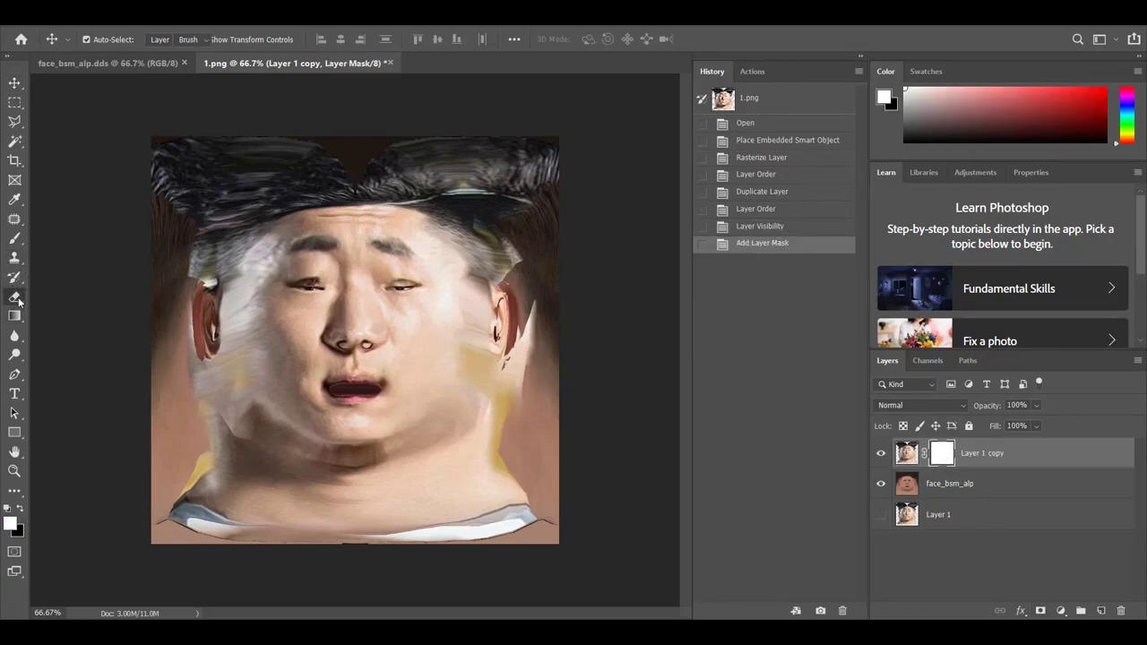
{"action": "scroll", "coordinate": [192, 358], "scroll_direction": "up", "scroll_amount": 3, "text": "alt"}
{"action": "mouse_move", "coordinate": [162, 234]}
{"action": "left_mouse_down"}
{"action": "mouse_move", "coordinate": [173, 248]}
{"action": "mouse_move", "coordinate": [215, 240]}
{"action": "mouse_move", "coordinate": [251, 260]}
{"action": "left_mouse_up"}
{"action": "mouse_move", "coordinate": [610, 312]}
{"action": "left_mouse_down"}
{"action": "mouse_move", "coordinate": [618, 287]}
{"action": "mouse_move", "coordinate": [614, 363]}
{"action": "mouse_move", "coordinate": [610, 309]}
{"action": "mouse_move", "coordinate": [587, 264]}
{"action": "mouse_move", "coordinate": [602, 358]}
{"action": "left_mouse_up"}
{"action": "left_click", "coordinate": [282, 39]}
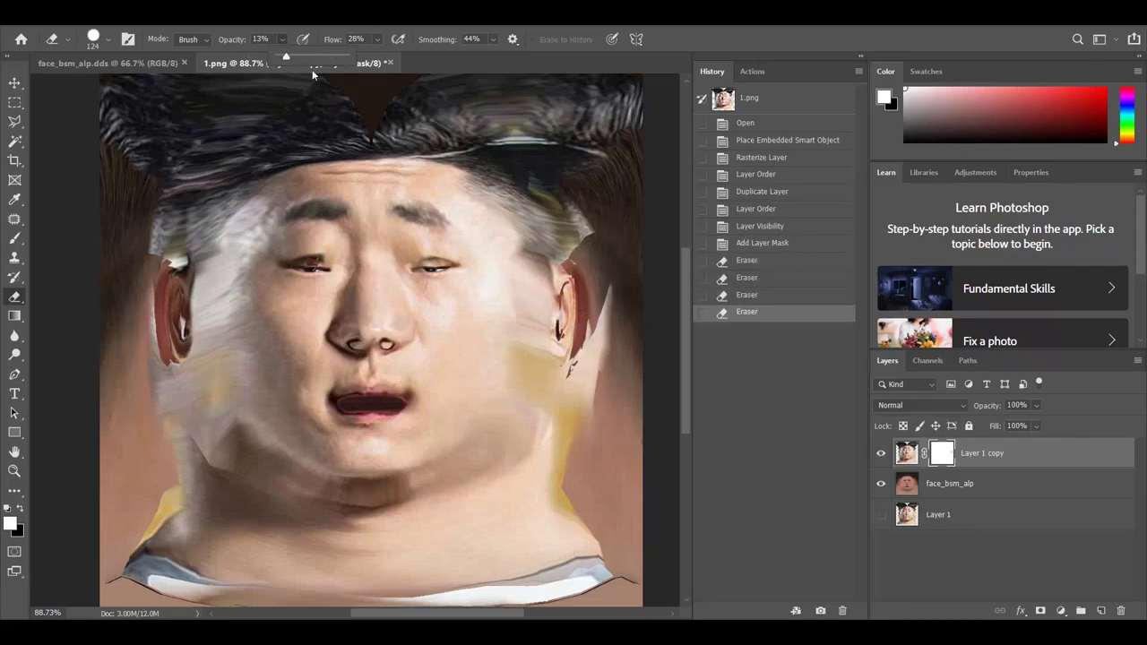
{"action": "left_click_drag", "start_coordinate": [309, 57], "coordinate": [324, 57]}
Try erasing the portrait over the ear, temple and cheek on the right half of the face
{"action": "left_click_drag", "start_coordinate": [544, 214], "coordinate": [575, 309]}
{"action": "mouse_move", "coordinate": [592, 309]}
{"action": "left_mouse_down"}
{"action": "mouse_move", "coordinate": [607, 367]}
{"action": "mouse_move", "coordinate": [601, 327]}
{"action": "left_mouse_up"}
{"action": "mouse_move", "coordinate": [601, 331]}
{"action": "left_mouse_down"}
{"action": "mouse_move", "coordinate": [591, 376]}
{"action": "mouse_move", "coordinate": [587, 277]}
{"action": "left_mouse_up"}
{"action": "mouse_move", "coordinate": [578, 256]}
{"action": "left_mouse_down"}
{"action": "mouse_move", "coordinate": [564, 221]}
{"action": "mouse_move", "coordinate": [584, 185]}
{"action": "mouse_move", "coordinate": [593, 296]}
{"action": "mouse_move", "coordinate": [555, 280]}
{"action": "mouse_move", "coordinate": [551, 323]}
{"action": "mouse_move", "coordinate": [581, 402]}
{"action": "mouse_move", "coordinate": [554, 389]}
{"action": "mouse_move", "coordinate": [589, 392]}
{"action": "mouse_move", "coordinate": [576, 488]}
{"action": "mouse_move", "coordinate": [529, 352]}
{"action": "left_mouse_up"}
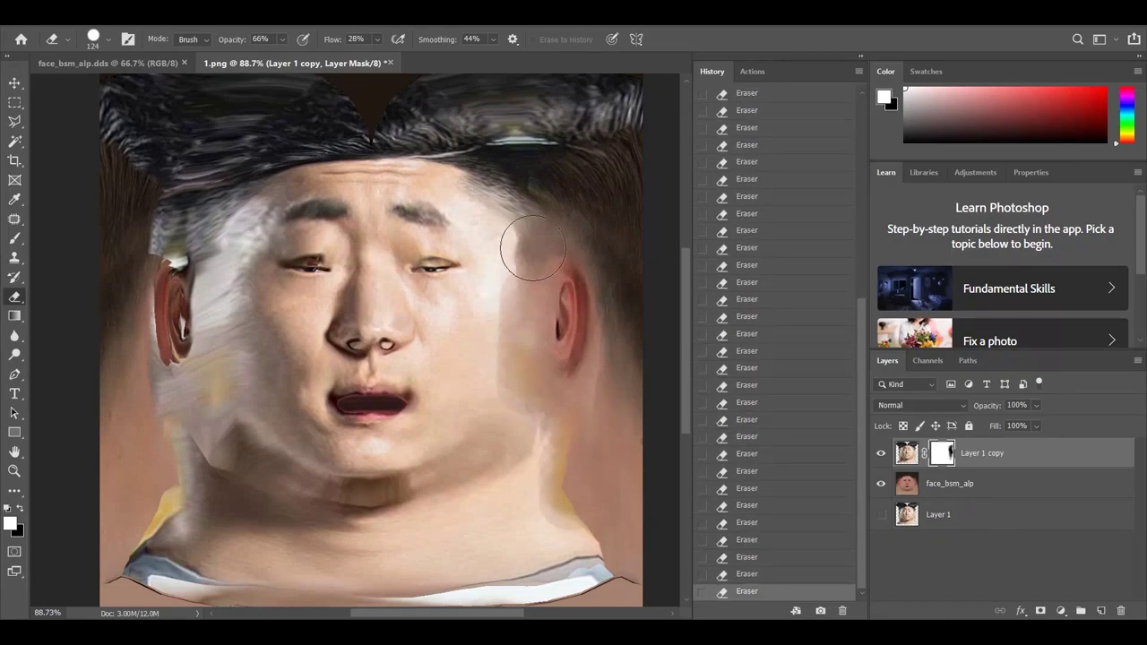
Undo the mask erasing back to the first Eraser state in the document history
{"action": "key", "text": "ctrl+z"}
{"action": "key", "text": "ctrl+z"}
{"action": "key", "text": "ctrl+z"}
{"action": "key", "text": "ctrl+z"}
{"action": "key", "text": "ctrl+z"}
{"action": "key", "text": "ctrl+z"}
{"action": "key", "text": "ctrl+z"}
{"action": "key", "text": "ctrl+z"}
{"action": "key", "text": "ctrl+z"}
{"action": "key", "text": "ctrl+z"}
{"action": "key", "text": "ctrl+z"}
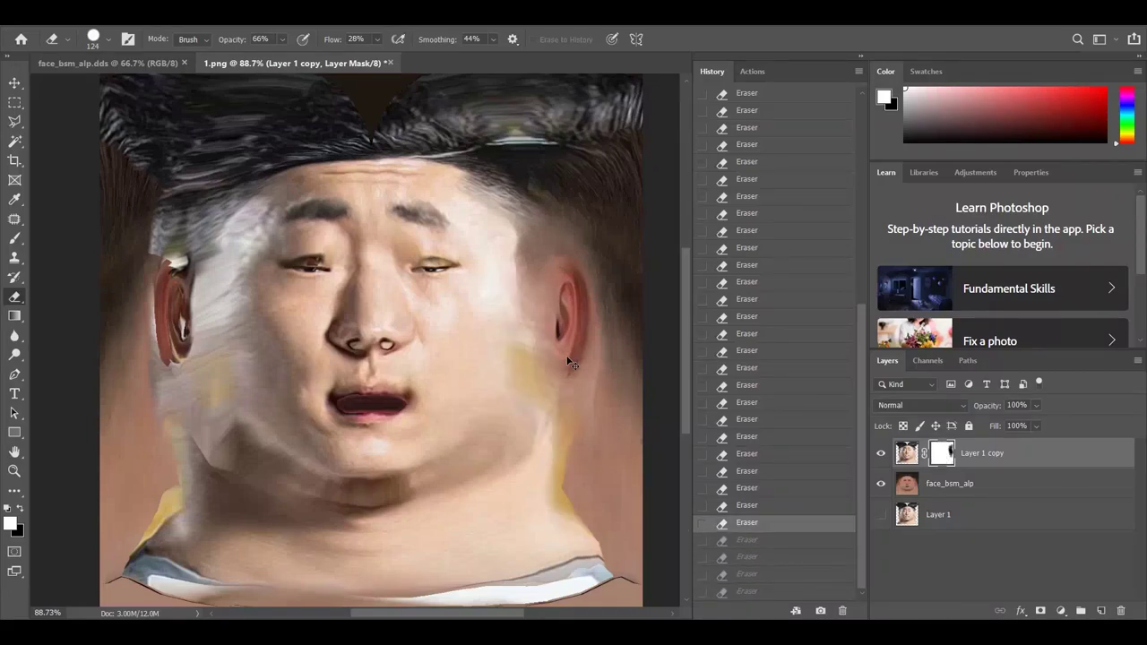
{"action": "key", "text": "ctrl+z"}
{"action": "key", "text": "ctrl+z"}
{"action": "key", "text": "ctrl+z"}
{"action": "scroll", "coordinate": [797, 274], "scroll_direction": "up", "scroll_amount": 10}
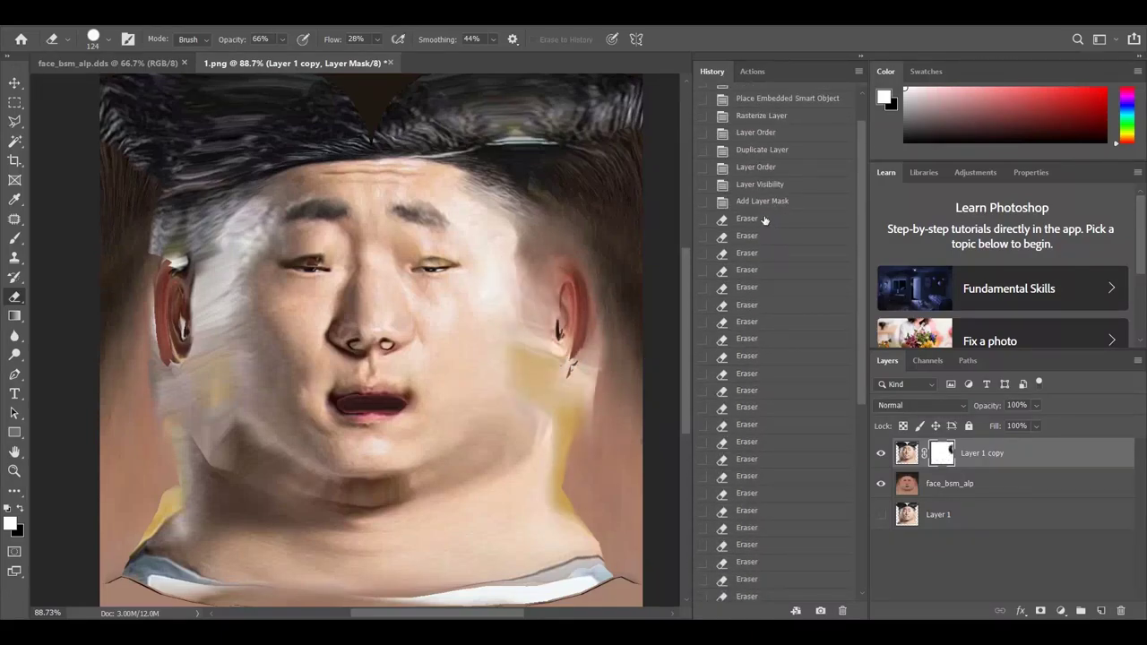
{"action": "left_click", "coordinate": [762, 219]}
Erase the portrait on the mask over the right-hand ear and the areas just above and below it
{"action": "mouse_move", "coordinate": [628, 269]}
{"action": "left_mouse_down"}
{"action": "mouse_move", "coordinate": [583, 363]}
{"action": "mouse_move", "coordinate": [587, 340]}
{"action": "left_mouse_up"}
{"action": "left_click", "coordinate": [603, 352]}
{"action": "left_click", "coordinate": [581, 289]}
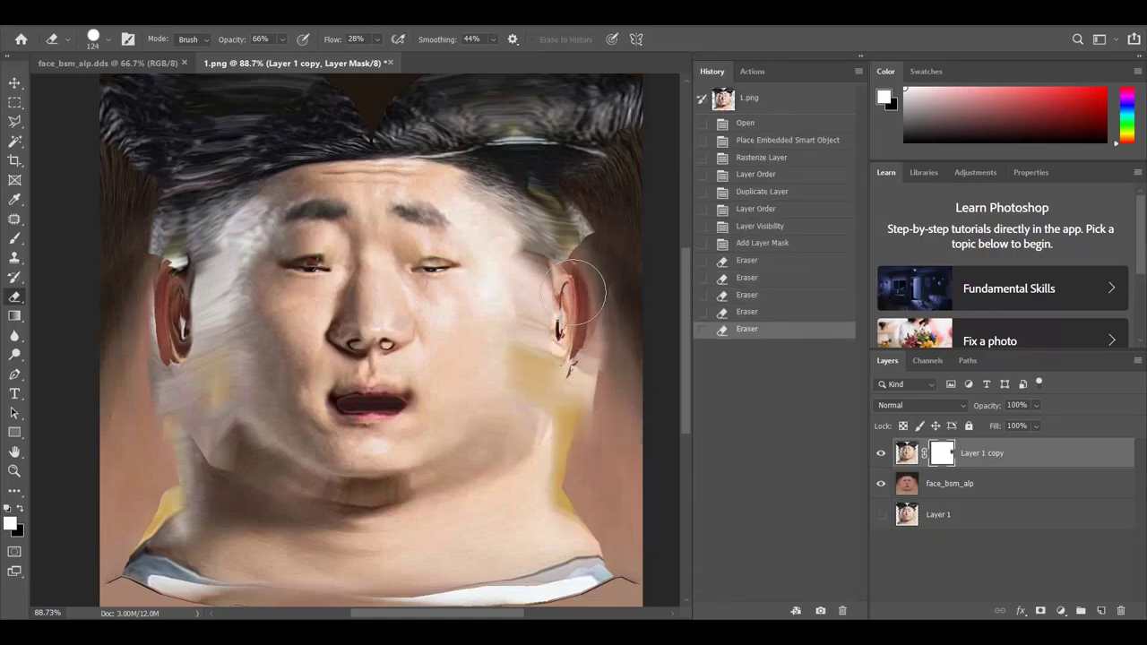
{"action": "left_click", "coordinate": [576, 301]}
{"action": "left_click", "coordinate": [579, 314]}
{"action": "left_click", "coordinate": [586, 394]}
{"action": "left_click", "coordinate": [595, 408]}
{"action": "left_click", "coordinate": [596, 340]}
{"action": "left_click", "coordinate": [579, 266]}
{"action": "left_click_drag", "start_coordinate": [579, 265], "coordinate": [574, 296]}
{"action": "left_click_drag", "start_coordinate": [587, 242], "coordinate": [578, 282]}
{"action": "left_click_drag", "start_coordinate": [591, 233], "coordinate": [583, 269]}
Erase the portrait on the mask along the left-hand temple, ear, neck edge and collar corner
{"action": "left_click_drag", "start_coordinate": [167, 231], "coordinate": [168, 271]}
{"action": "left_click", "coordinate": [173, 282]}
{"action": "left_click", "coordinate": [157, 228]}
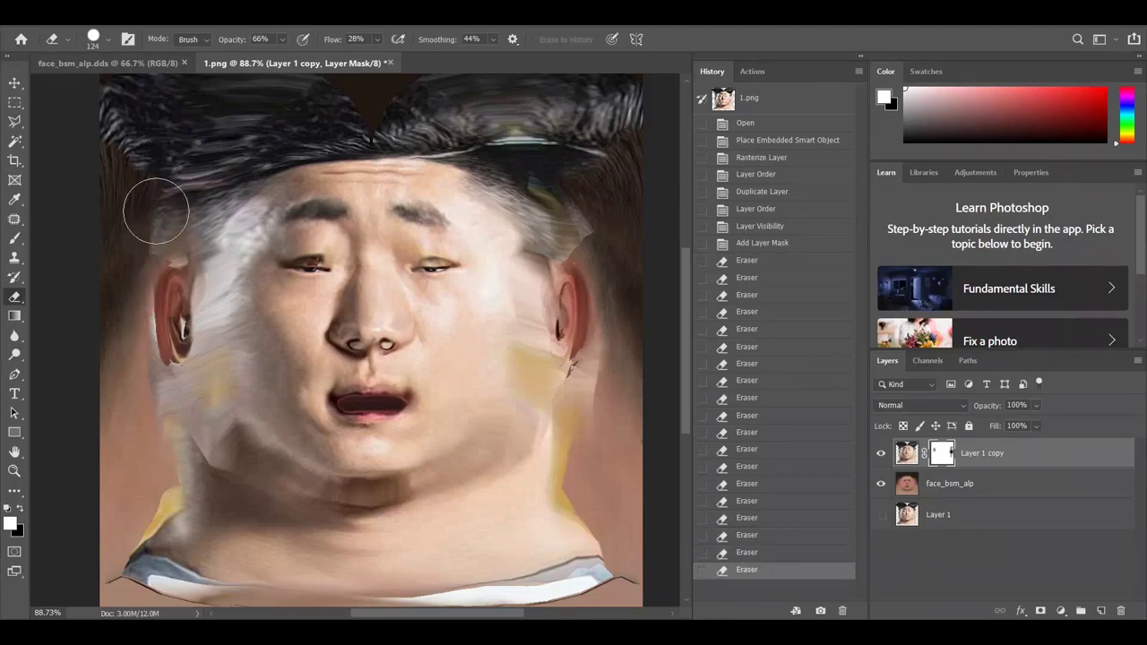
{"action": "left_click", "coordinate": [158, 223]}
{"action": "left_click", "coordinate": [165, 255]}
{"action": "left_click", "coordinate": [167, 288]}
{"action": "left_click", "coordinate": [168, 291]}
{"action": "left_click", "coordinate": [171, 327]}
{"action": "left_click", "coordinate": [179, 380]}
{"action": "left_click_drag", "start_coordinate": [175, 475], "coordinate": [169, 516]}
{"action": "left_click_drag", "start_coordinate": [202, 421], "coordinate": [201, 480]}
{"action": "left_click_drag", "start_coordinate": [180, 525], "coordinate": [145, 578]}
{"action": "left_click", "coordinate": [145, 576]}
{"action": "left_click", "coordinate": [144, 549]}
{"action": "left_click", "coordinate": [173, 612]}
{"action": "left_click", "coordinate": [180, 615]}
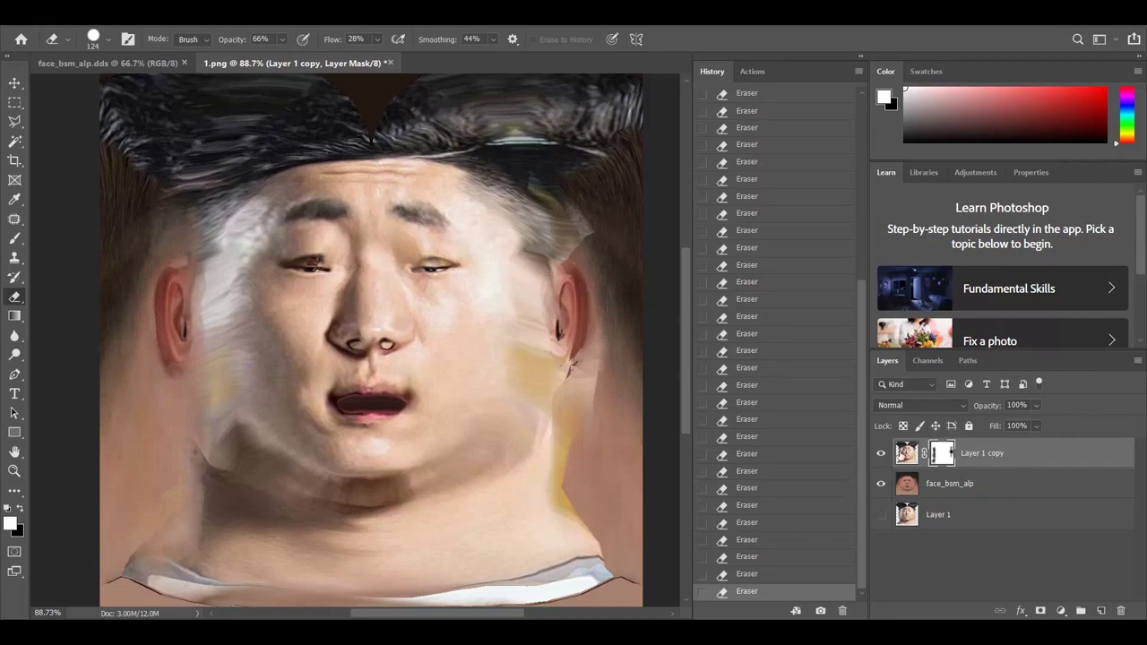
Apply Match Color to the Layer 1 copy image, using the Background layer of face_bsm_alp.dds as the source
{"action": "left_click", "coordinate": [906, 452]}
{"action": "left_click", "coordinate": [92, 18]}
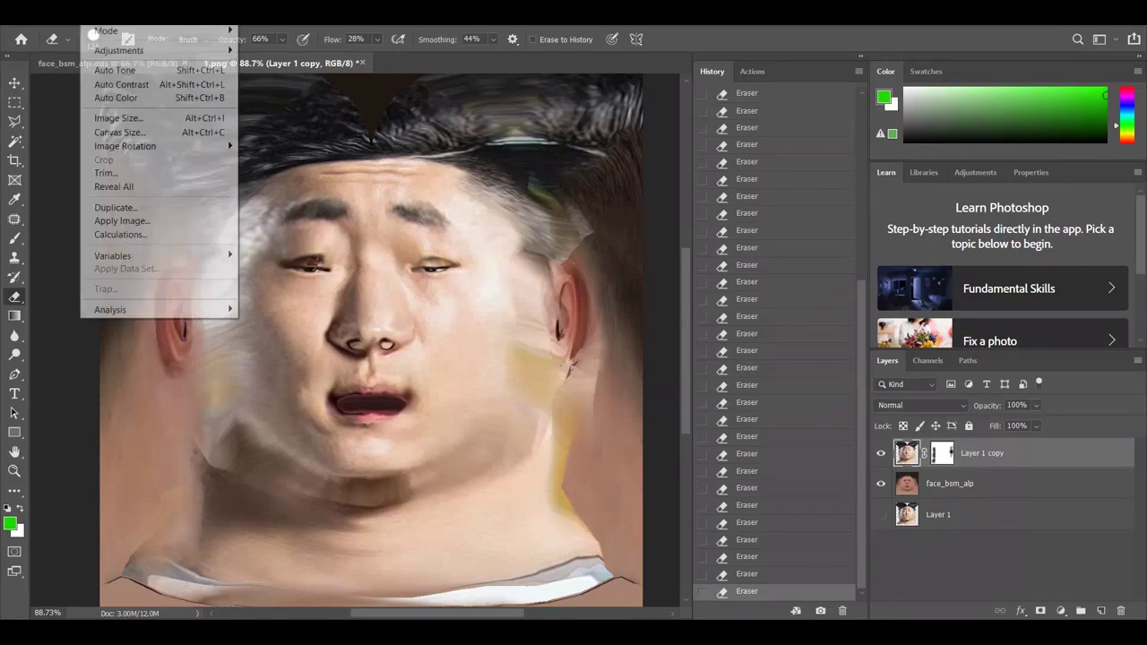
{"action": "mouse_move", "coordinate": [145, 56]}
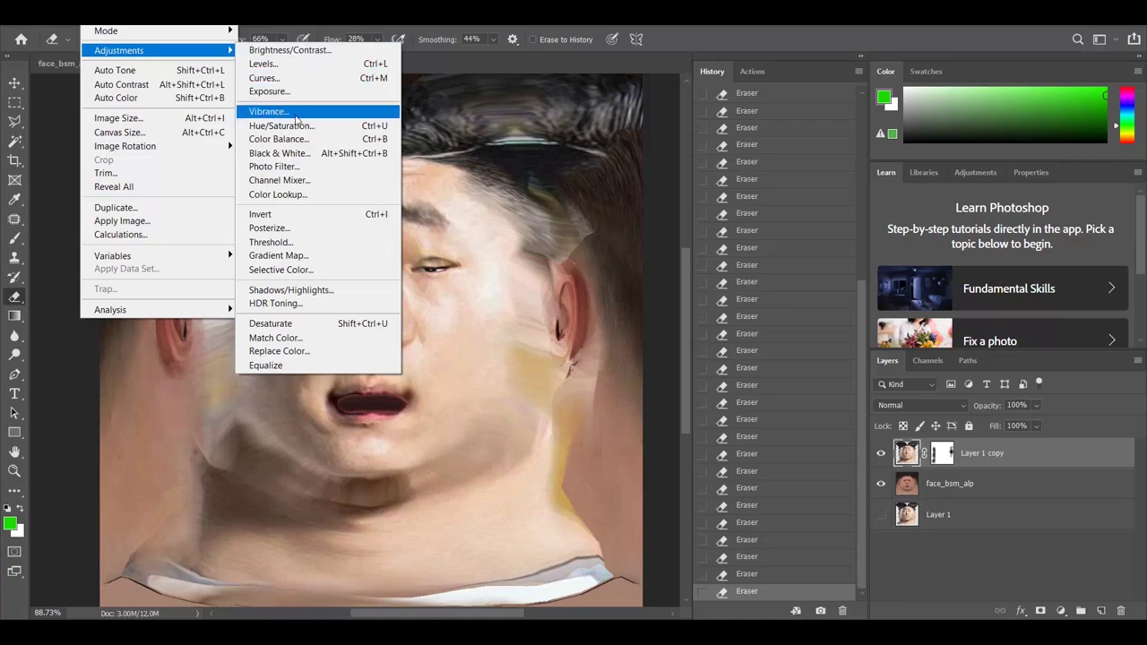
{"action": "left_click", "coordinate": [304, 337]}
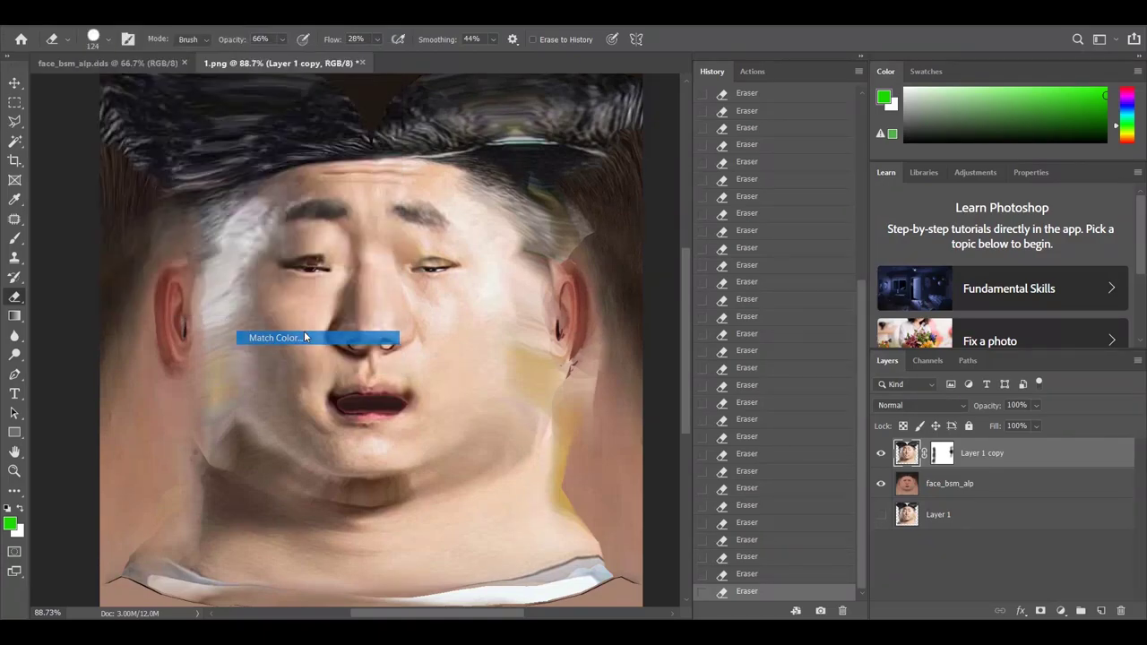
{"action": "left_click", "coordinate": [730, 384]}
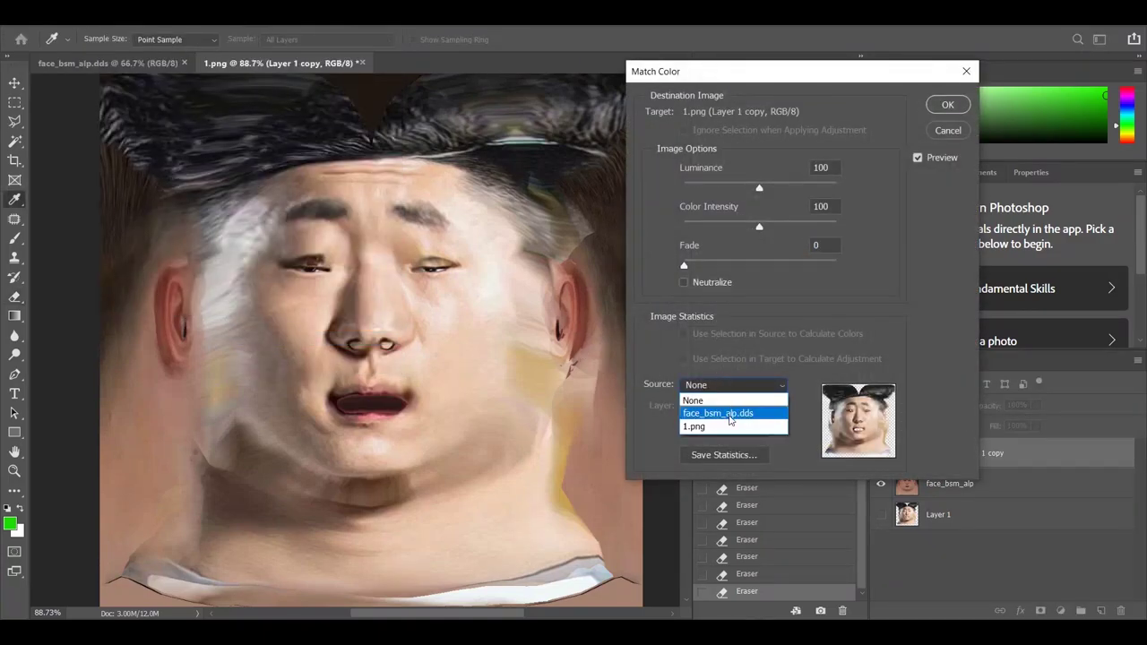
{"action": "left_click", "coordinate": [729, 413]}
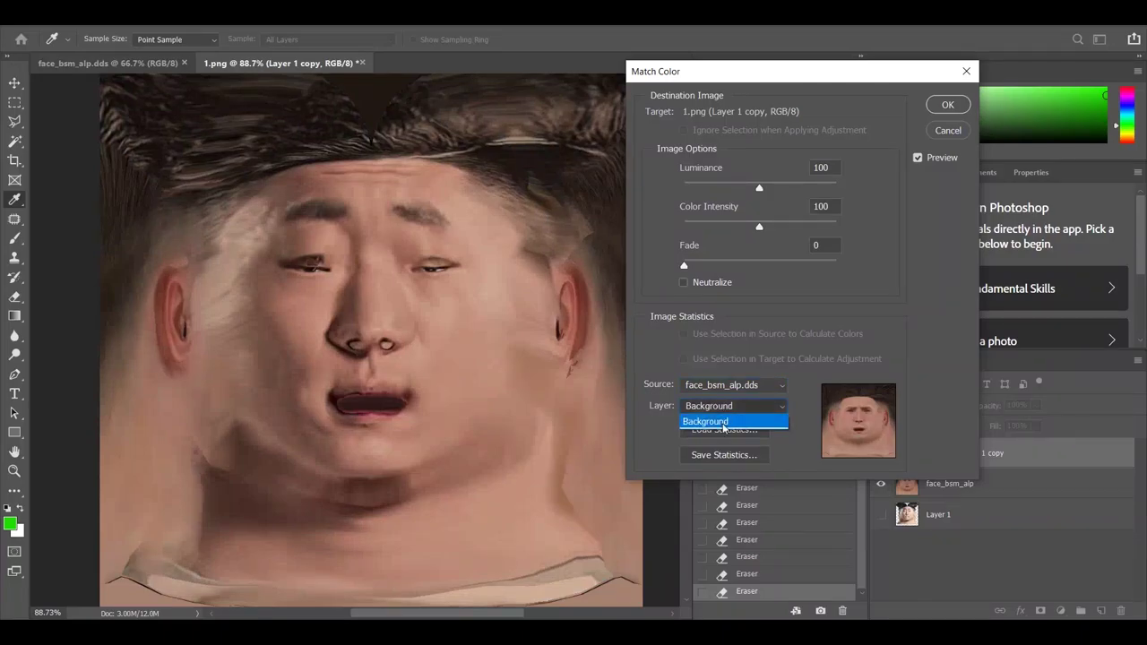
{"action": "left_click", "coordinate": [727, 422]}
{"action": "left_click", "coordinate": [948, 105]}
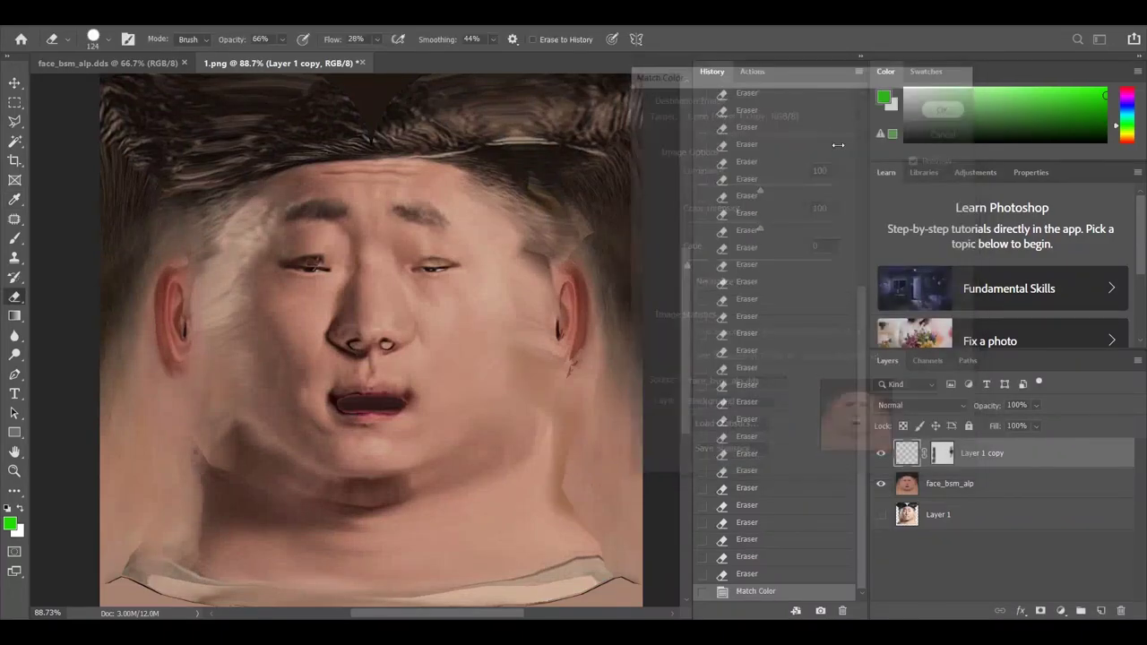
Erase the portrait on the Layer 1 copy mask around the right-hand temple and above the right-hand ear at 34% opacity
{"action": "left_click", "coordinate": [943, 452]}
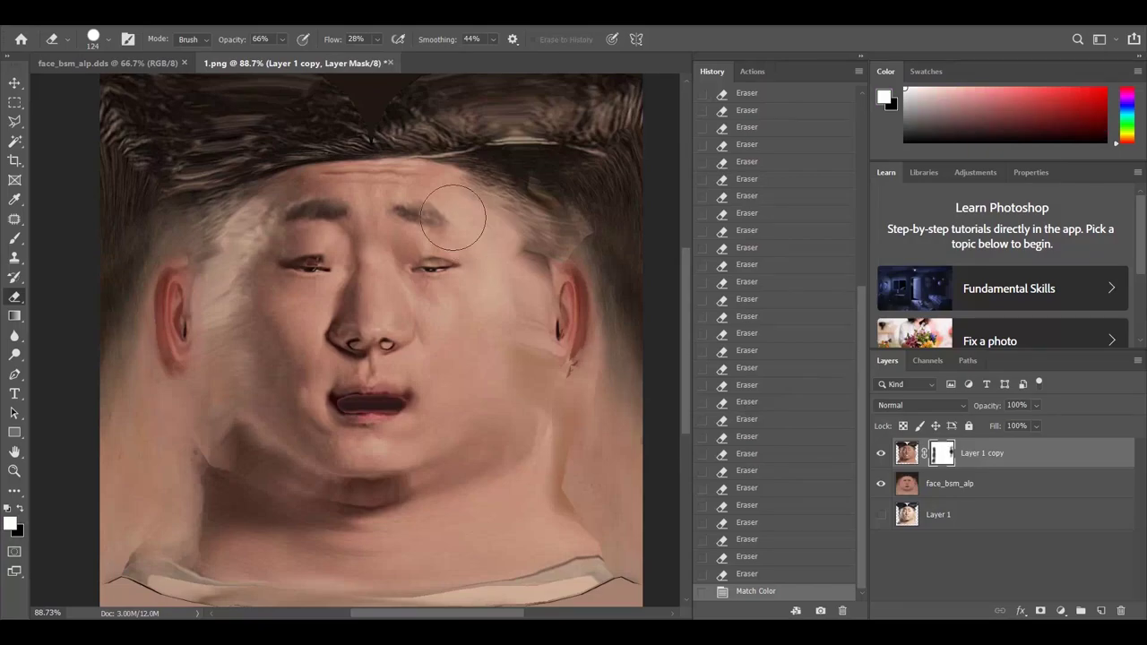
{"action": "left_click", "coordinate": [283, 40]}
{"action": "left_click_drag", "start_coordinate": [295, 57], "coordinate": [279, 59]}
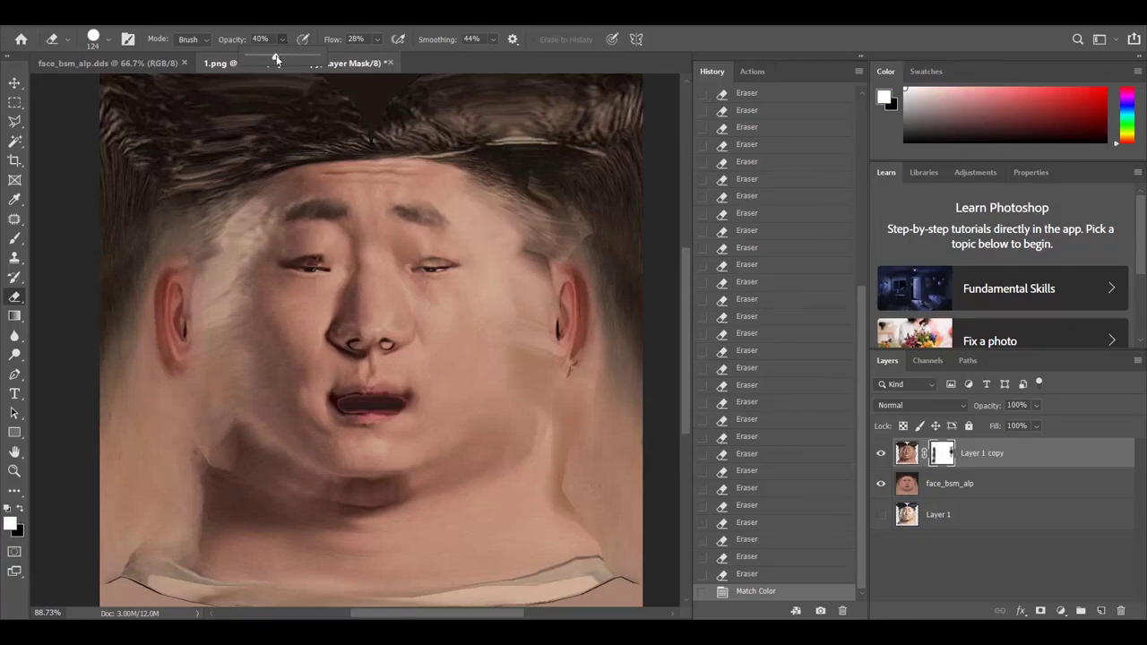
{"action": "left_click", "coordinate": [566, 249]}
{"action": "left_click", "coordinate": [577, 240]}
{"action": "left_click", "coordinate": [585, 236]}
{"action": "left_click", "coordinate": [573, 246]}
{"action": "left_click", "coordinate": [562, 255]}
{"action": "left_click", "coordinate": [559, 272]}
{"action": "left_click", "coordinate": [556, 277]}
{"action": "mouse_move", "coordinate": [540, 293]}
{"action": "left_mouse_down"}
{"action": "mouse_move", "coordinate": [551, 233]}
{"action": "mouse_move", "coordinate": [564, 305]}
{"action": "mouse_move", "coordinate": [574, 268]}
{"action": "mouse_move", "coordinate": [513, 301]}
{"action": "mouse_move", "coordinate": [538, 394]}
{"action": "mouse_move", "coordinate": [568, 302]}
{"action": "mouse_move", "coordinate": [574, 481]}
{"action": "mouse_move", "coordinate": [578, 431]}
{"action": "mouse_move", "coordinate": [555, 477]}
{"action": "mouse_move", "coordinate": [507, 333]}
{"action": "mouse_move", "coordinate": [516, 312]}
{"action": "left_mouse_up"}
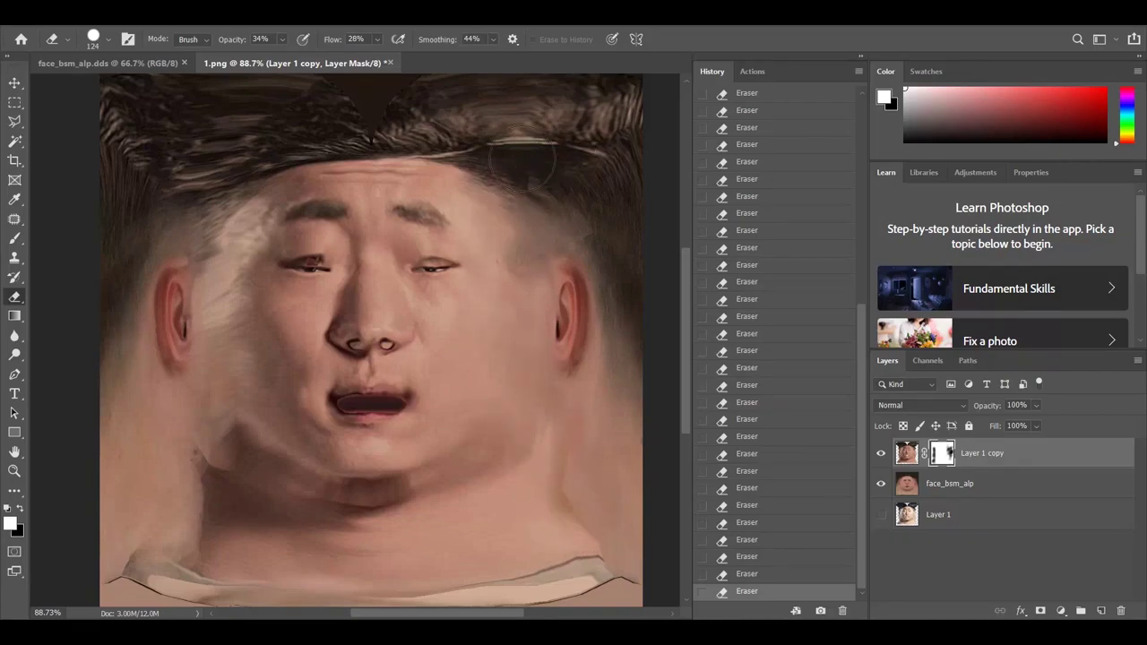
Erase the upper hair highlight, left-hand temple and shirt collar on the mask, finishing the collar at 78% opacity and 100% flow
{"action": "mouse_move", "coordinate": [505, 152]}
{"action": "left_mouse_down"}
{"action": "mouse_move", "coordinate": [612, 150]}
{"action": "mouse_move", "coordinate": [512, 166]}
{"action": "mouse_move", "coordinate": [555, 169]}
{"action": "mouse_move", "coordinate": [410, 159]}
{"action": "mouse_move", "coordinate": [635, 153]}
{"action": "mouse_move", "coordinate": [174, 192]}
{"action": "mouse_move", "coordinate": [135, 153]}
{"action": "mouse_move", "coordinate": [108, 173]}
{"action": "mouse_move", "coordinate": [225, 210]}
{"action": "mouse_move", "coordinate": [256, 232]}
{"action": "mouse_move", "coordinate": [210, 287]}
{"action": "mouse_move", "coordinate": [224, 251]}
{"action": "mouse_move", "coordinate": [236, 341]}
{"action": "mouse_move", "coordinate": [181, 497]}
{"action": "mouse_move", "coordinate": [188, 513]}
{"action": "mouse_move", "coordinate": [166, 486]}
{"action": "mouse_move", "coordinate": [169, 566]}
{"action": "mouse_move", "coordinate": [107, 537]}
{"action": "mouse_move", "coordinate": [135, 587]}
{"action": "left_mouse_up"}
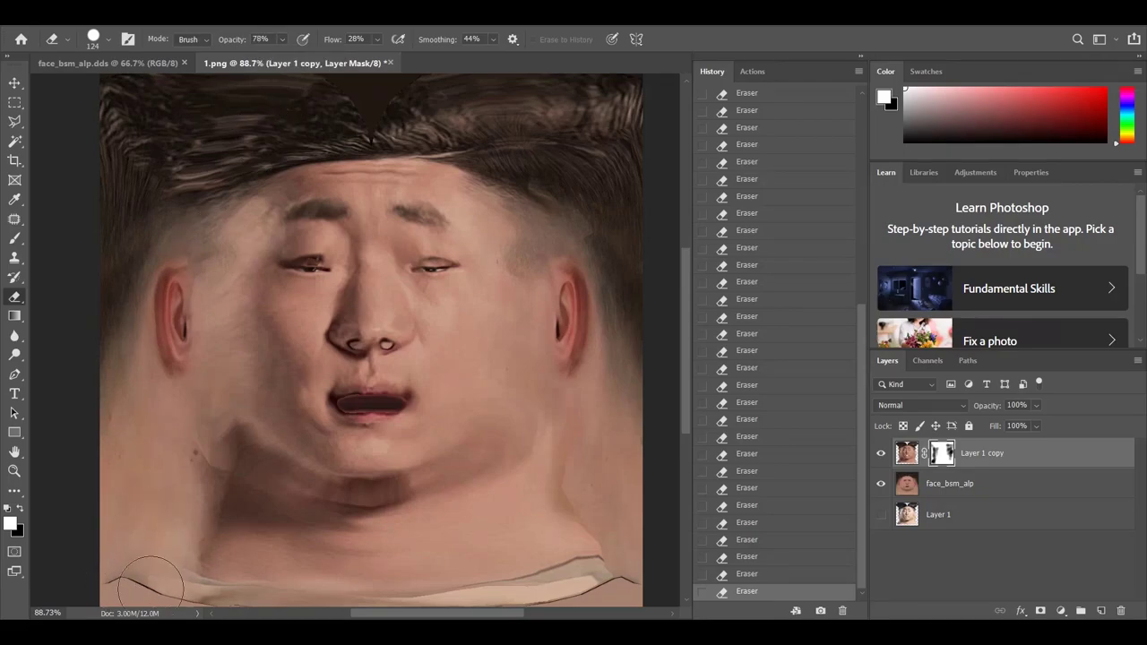
{"action": "left_click", "coordinate": [378, 40]}
{"action": "left_click_drag", "start_coordinate": [390, 54], "coordinate": [435, 67]}
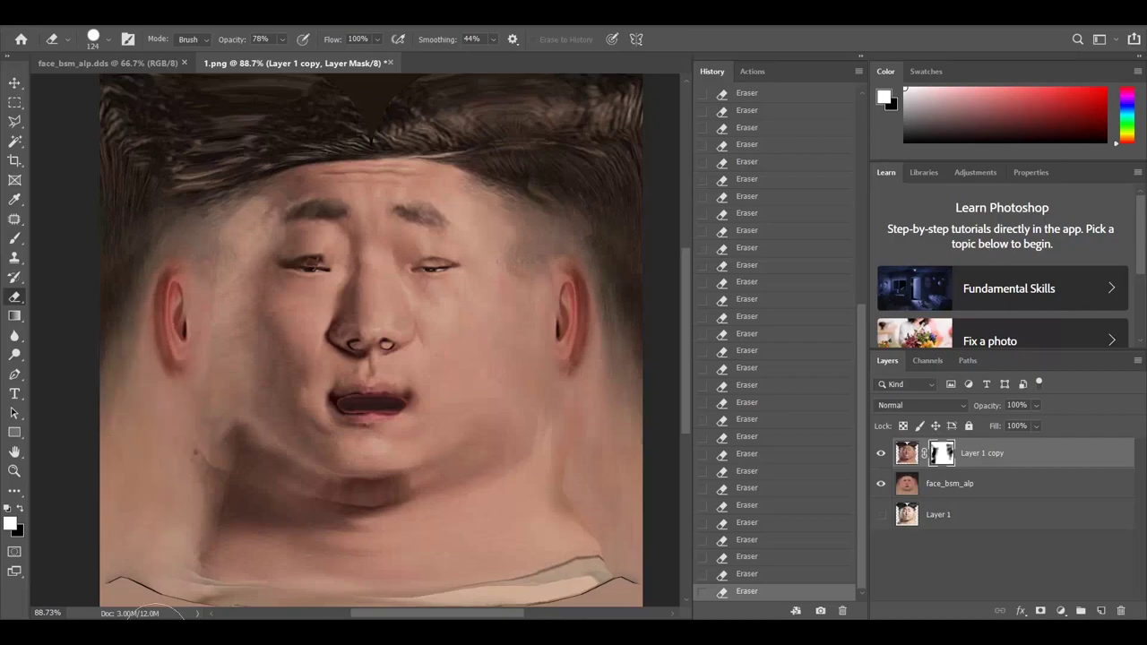
{"action": "mouse_move", "coordinate": [152, 573]}
{"action": "left_mouse_down"}
{"action": "mouse_move", "coordinate": [502, 587]}
{"action": "mouse_move", "coordinate": [569, 576]}
{"action": "mouse_move", "coordinate": [512, 590]}
{"action": "left_mouse_up"}
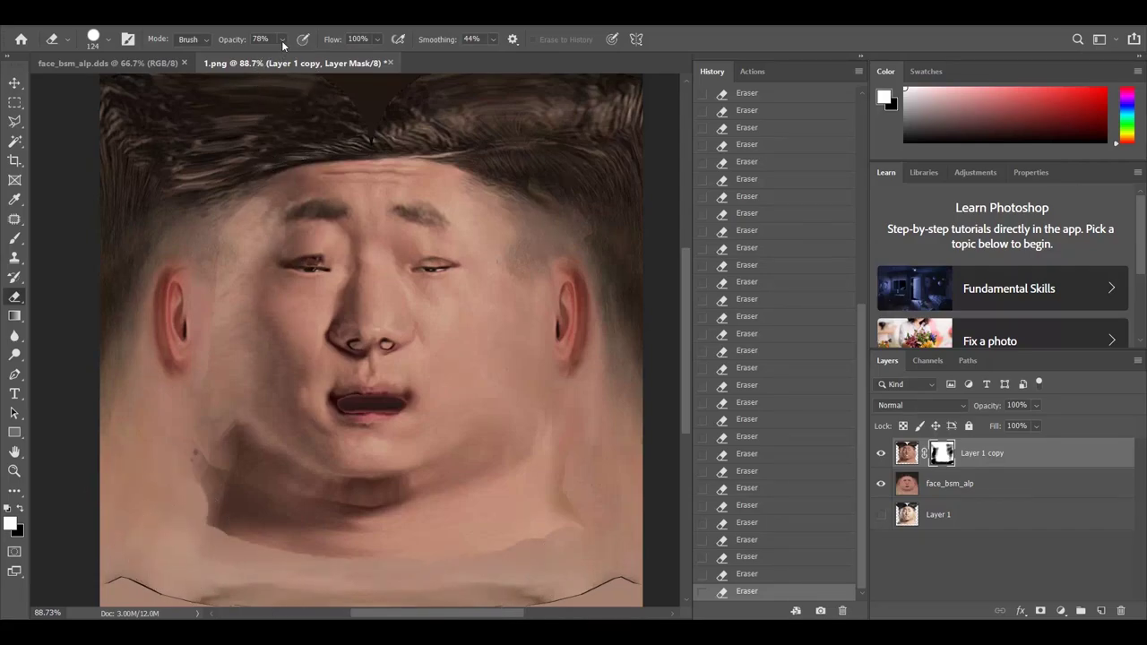
Soften the mask edges along both temples, the neck and the former collar line with the Eraser at 21% opacity and 22% flow
{"action": "left_click", "coordinate": [378, 40]}
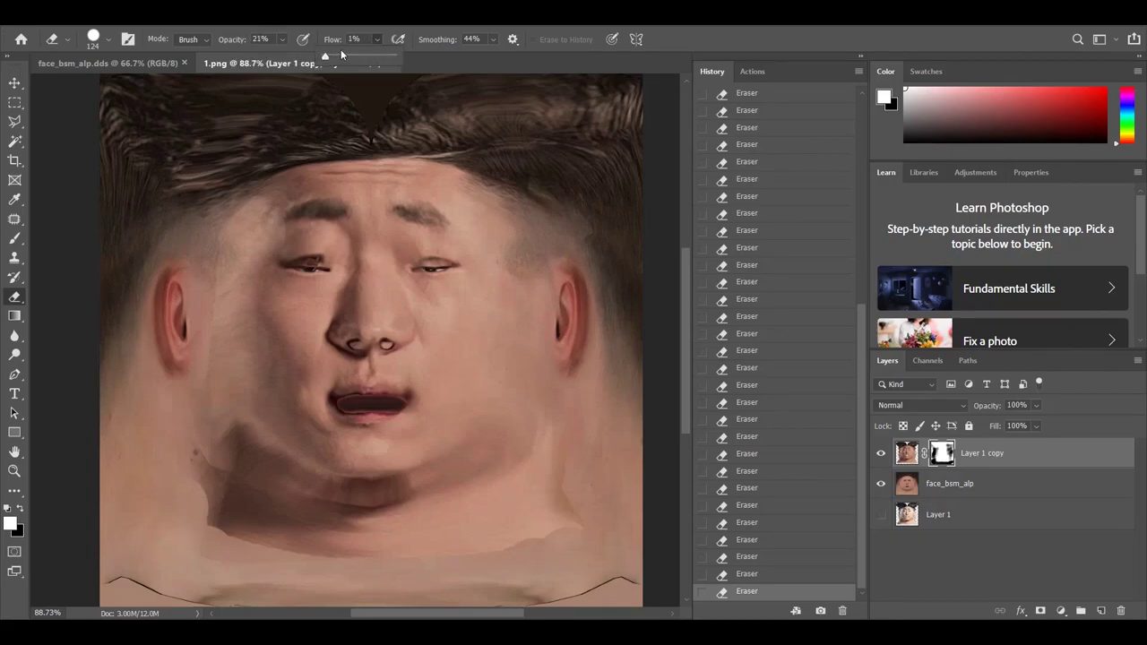
{"action": "mouse_move", "coordinate": [243, 207]}
{"action": "left_mouse_down"}
{"action": "mouse_move", "coordinate": [199, 274]}
{"action": "mouse_move", "coordinate": [209, 330]}
{"action": "mouse_move", "coordinate": [246, 232]}
{"action": "left_mouse_up"}
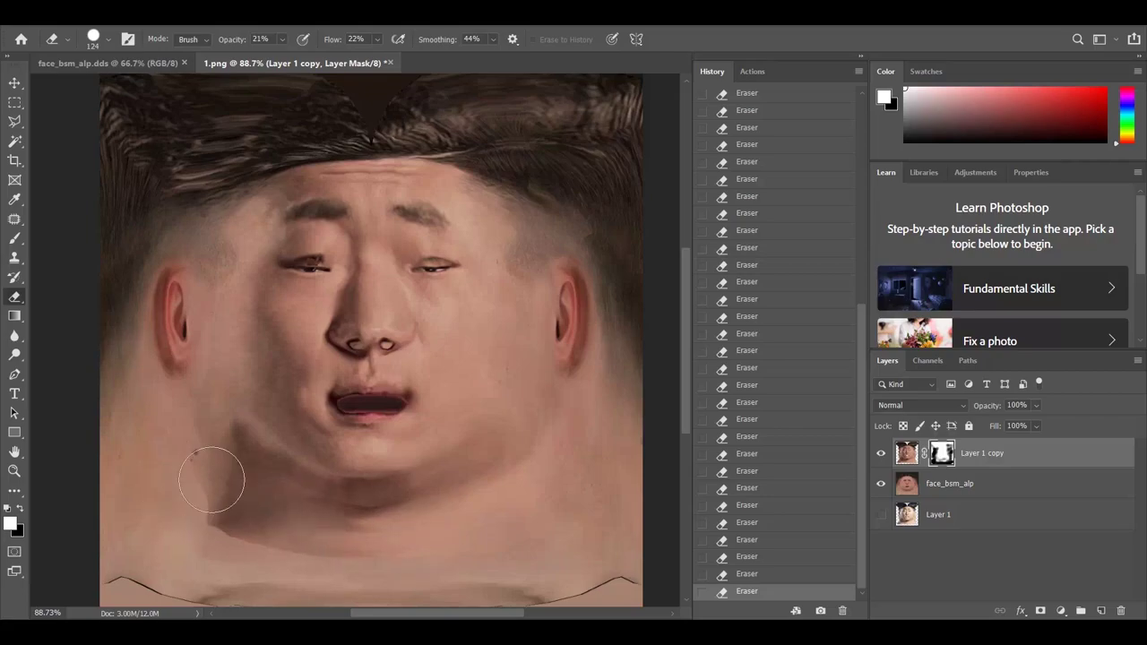
{"action": "scroll", "coordinate": [224, 475], "scroll_direction": "down", "scroll_amount": 3}
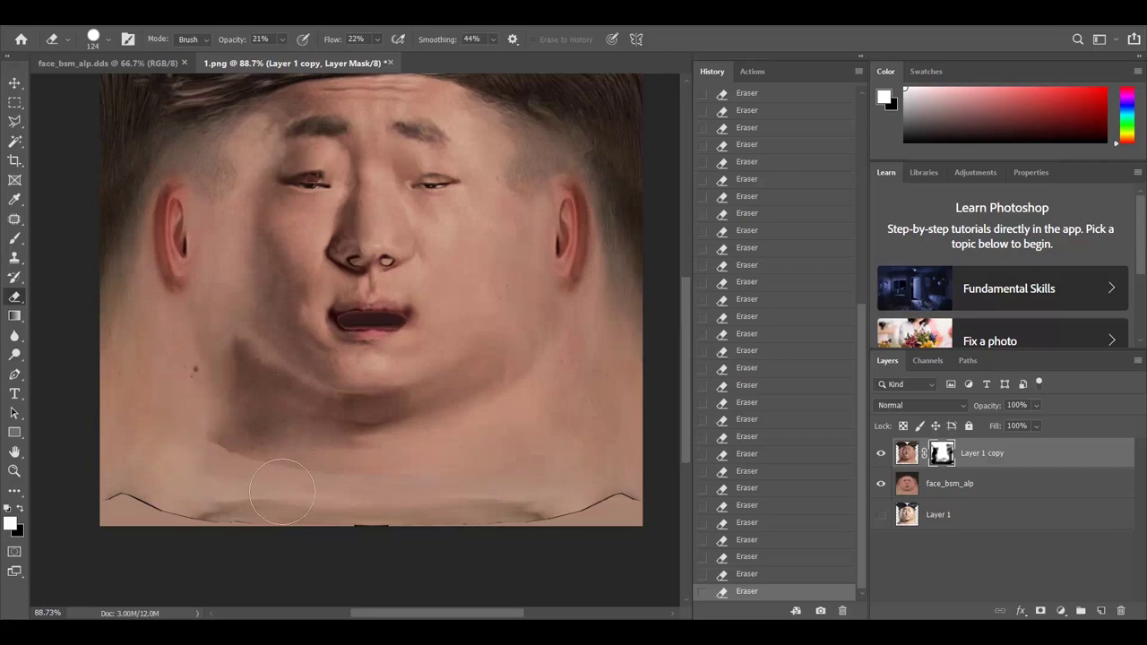
{"action": "scroll", "coordinate": [622, 257], "scroll_direction": "up", "scroll_amount": 3}
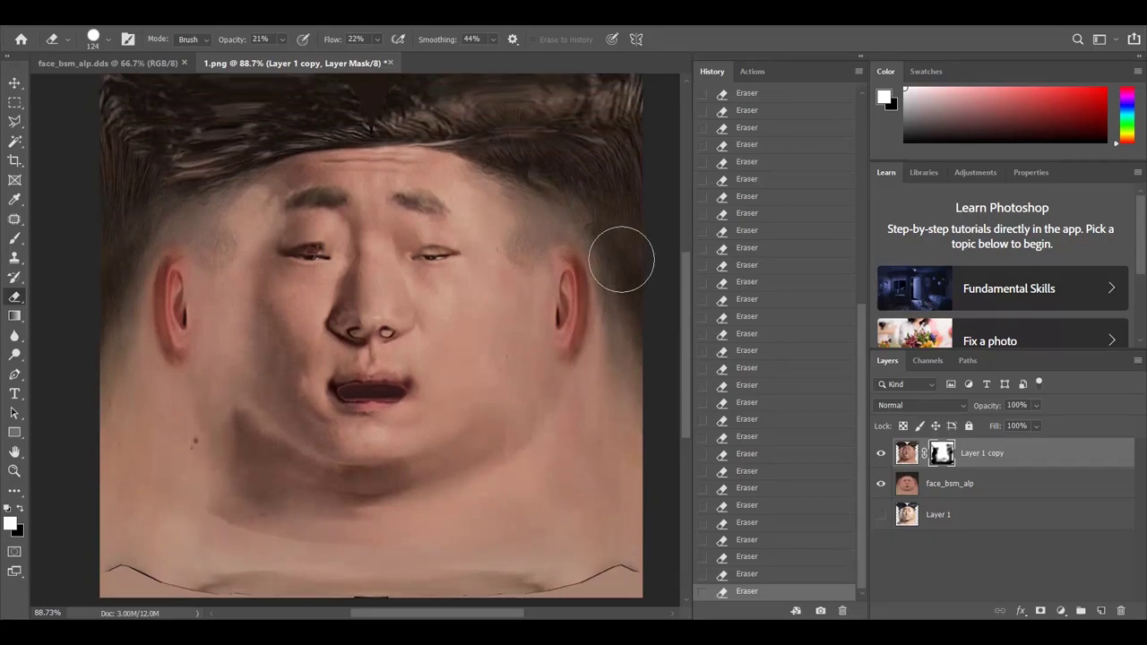
{"action": "mouse_move", "coordinate": [530, 234]}
{"action": "left_mouse_down"}
{"action": "mouse_move", "coordinate": [512, 210]}
{"action": "mouse_move", "coordinate": [552, 257]}
{"action": "mouse_move", "coordinate": [585, 266]}
{"action": "mouse_move", "coordinate": [549, 256]}
{"action": "mouse_move", "coordinate": [557, 285]}
{"action": "mouse_move", "coordinate": [551, 239]}
{"action": "mouse_move", "coordinate": [559, 285]}
{"action": "left_mouse_up"}
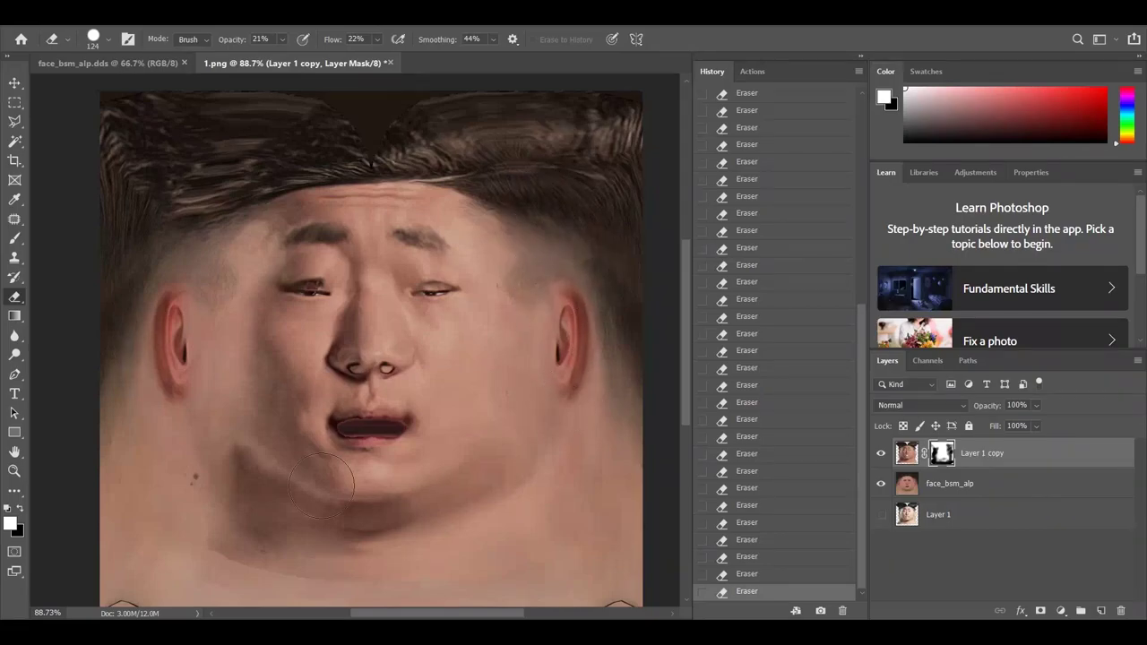
Lightly erase the dark shadow on the mask along the left-hand cheek, jaw and neck beneath it
{"action": "mouse_move", "coordinate": [238, 485]}
{"action": "left_mouse_down"}
{"action": "mouse_move", "coordinate": [230, 397]}
{"action": "mouse_move", "coordinate": [241, 440]}
{"action": "mouse_move", "coordinate": [290, 448]}
{"action": "mouse_move", "coordinate": [262, 359]}
{"action": "left_mouse_up"}
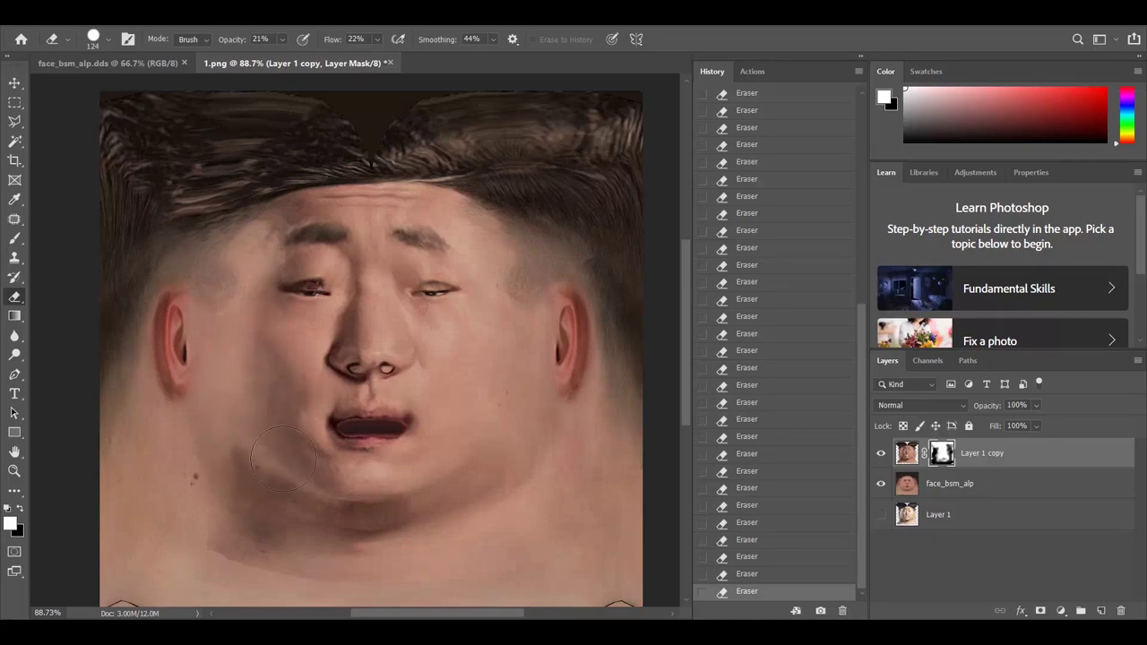
{"action": "left_click_drag", "start_coordinate": [251, 473], "coordinate": [208, 509]}
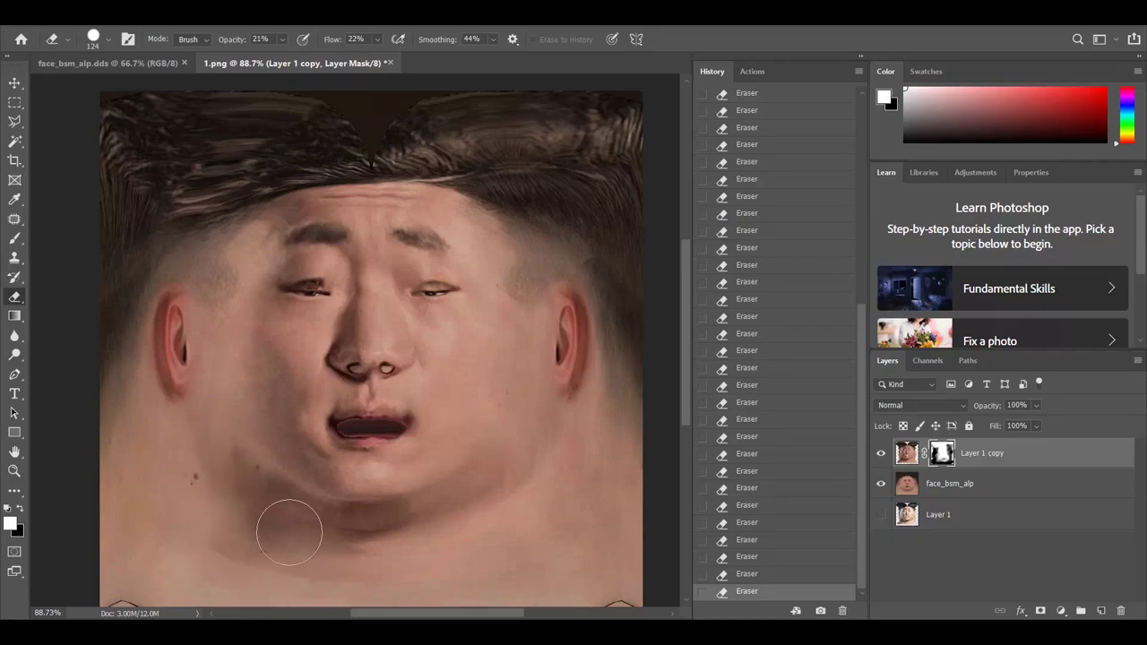
{"action": "scroll", "coordinate": [258, 544], "scroll_direction": "down", "scroll_amount": 3}
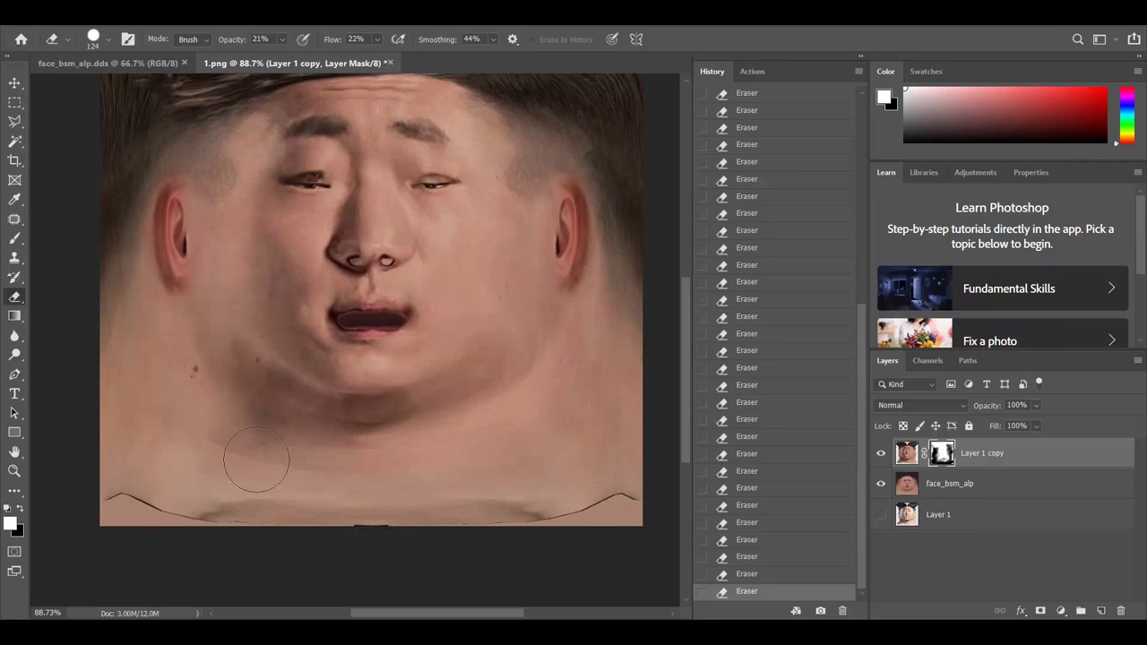
{"action": "left_click_drag", "start_coordinate": [236, 426], "coordinate": [266, 437]}
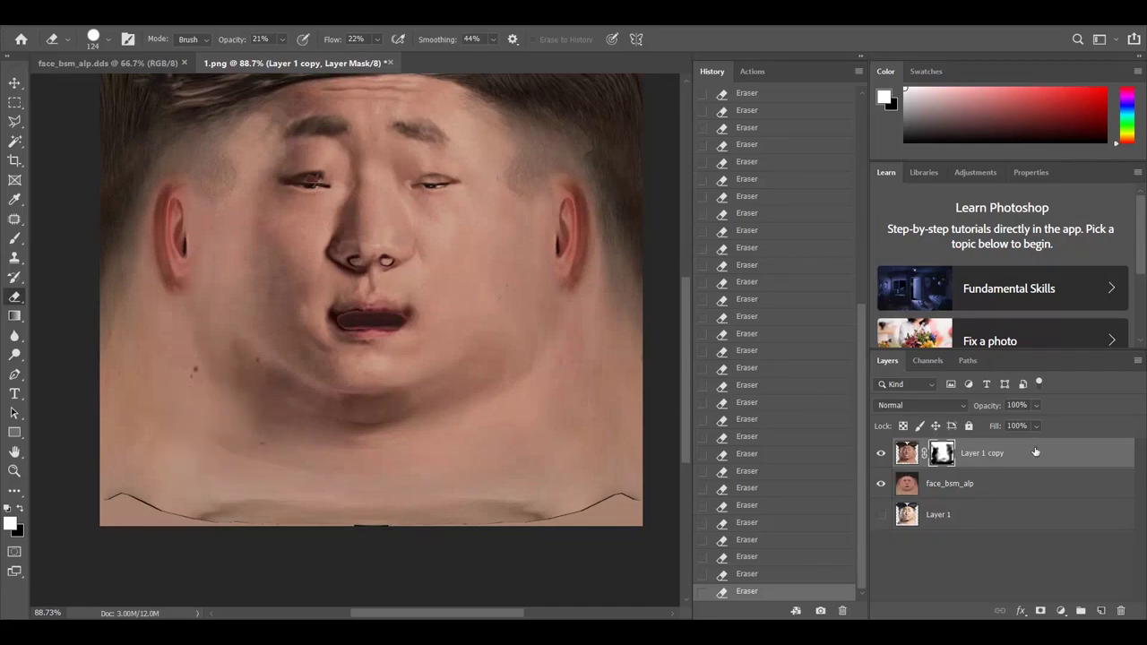
Toggle the visibility of Layer 1 copy to compare the blend with the original face texture
{"action": "left_click", "coordinate": [880, 455]}
{"action": "left_click", "coordinate": [880, 455]}
{"action": "left_click", "coordinate": [880, 455]}
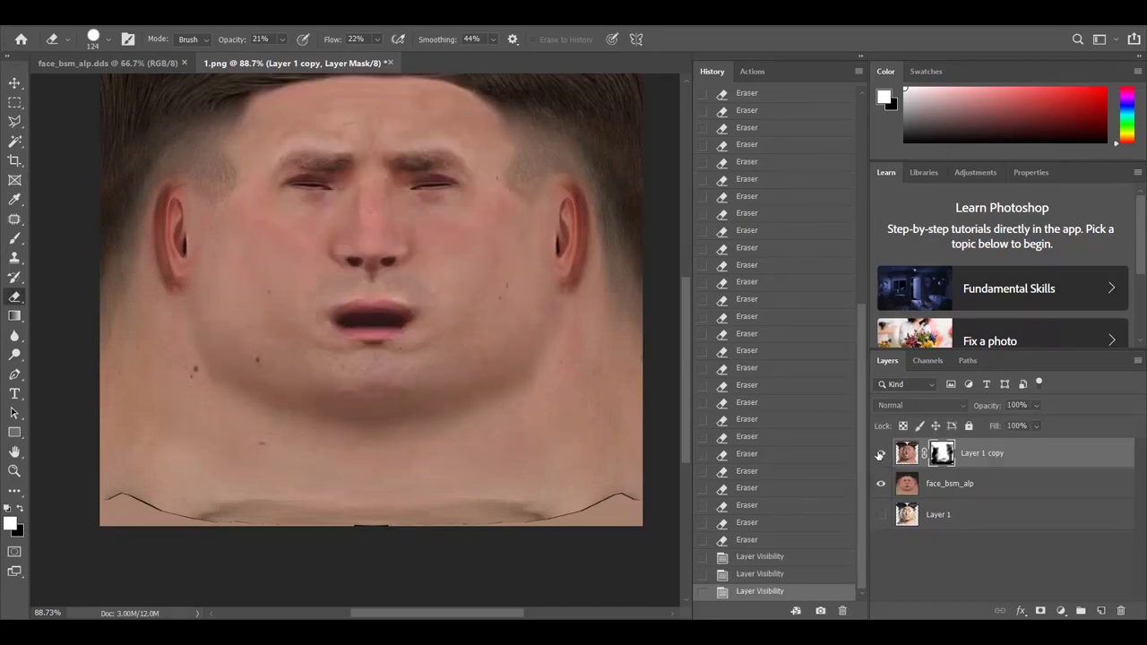
{"action": "left_click", "coordinate": [880, 454]}
Blend the lower neck on the mask by erasing from the left-hand side across to below the chin
{"action": "mouse_move", "coordinate": [217, 441]}
{"action": "left_mouse_down"}
{"action": "mouse_move", "coordinate": [240, 450]}
{"action": "mouse_move", "coordinate": [206, 437]}
{"action": "left_mouse_up"}
{"action": "left_click_drag", "start_coordinate": [207, 438], "coordinate": [193, 410]}
{"action": "left_click_drag", "start_coordinate": [192, 410], "coordinate": [195, 425]}
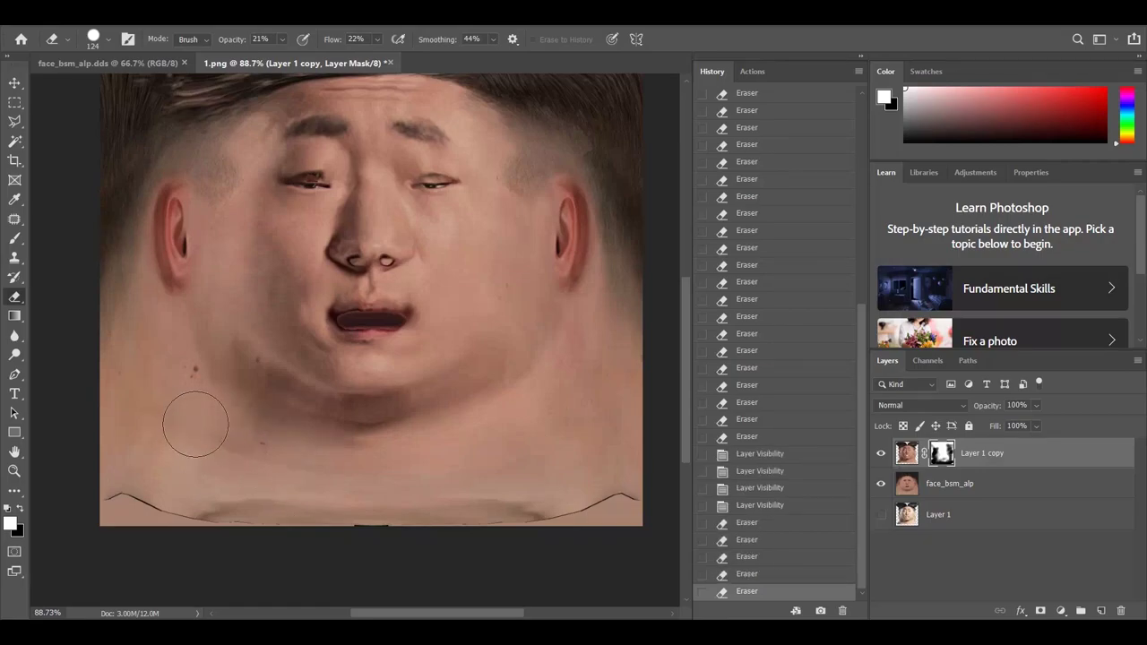
{"action": "left_click_drag", "start_coordinate": [355, 465], "coordinate": [407, 465]}
{"action": "mouse_move", "coordinate": [322, 450]}
{"action": "left_mouse_down"}
{"action": "mouse_move", "coordinate": [281, 451]}
{"action": "mouse_move", "coordinate": [314, 453]}
{"action": "left_mouse_up"}
{"action": "left_click_drag", "start_coordinate": [345, 454], "coordinate": [379, 452]}
{"action": "mouse_move", "coordinate": [379, 453]}
{"action": "left_mouse_down"}
{"action": "mouse_move", "coordinate": [348, 452]}
{"action": "mouse_move", "coordinate": [324, 433]}
{"action": "left_mouse_up"}
{"action": "left_click_drag", "start_coordinate": [323, 433], "coordinate": [235, 450]}
{"action": "mouse_move", "coordinate": [234, 450]}
{"action": "left_mouse_down"}
{"action": "mouse_move", "coordinate": [244, 435]}
{"action": "mouse_move", "coordinate": [224, 448]}
{"action": "mouse_move", "coordinate": [255, 502]}
{"action": "mouse_move", "coordinate": [150, 410]}
{"action": "left_mouse_up"}
{"action": "left_click_drag", "start_coordinate": [150, 410], "coordinate": [170, 419]}
{"action": "left_click_drag", "start_coordinate": [170, 419], "coordinate": [217, 415]}
{"action": "mouse_move", "coordinate": [218, 415]}
{"action": "left_mouse_down"}
{"action": "mouse_move", "coordinate": [225, 436]}
{"action": "mouse_move", "coordinate": [195, 396]}
{"action": "mouse_move", "coordinate": [249, 452]}
{"action": "mouse_move", "coordinate": [246, 412]}
{"action": "left_mouse_up"}
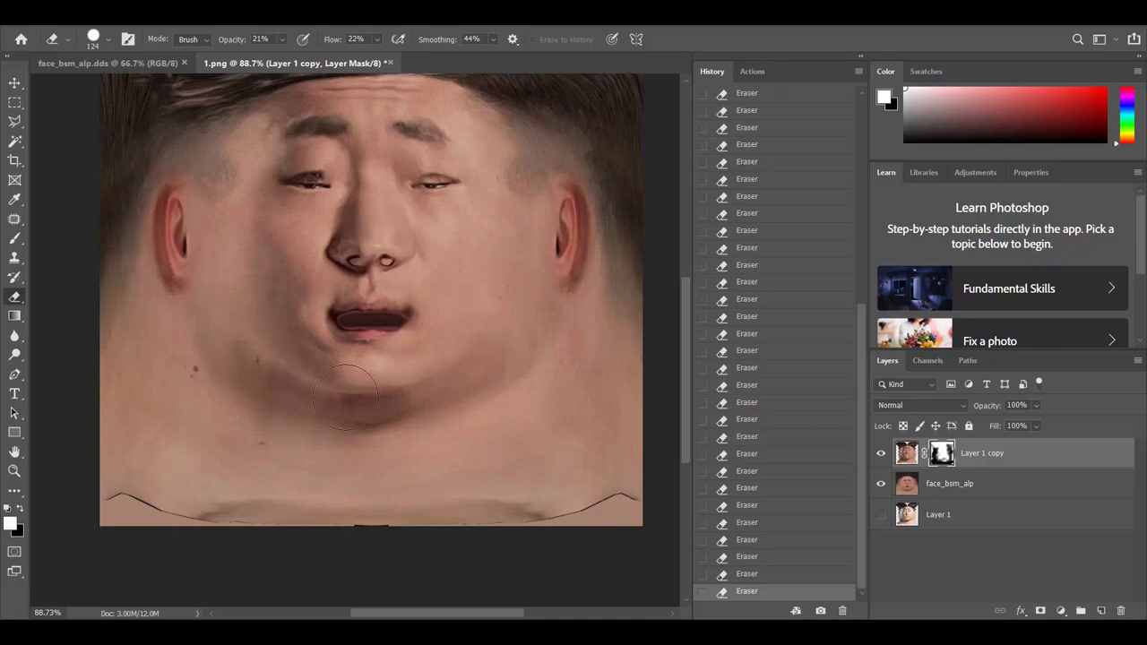
Lightly erase the mask over the left-hand cheek and temple and the forehead above the left-hand eyebrow
{"action": "mouse_move", "coordinate": [260, 297]}
{"action": "left_mouse_down"}
{"action": "mouse_move", "coordinate": [259, 318]}
{"action": "mouse_move", "coordinate": [301, 389]}
{"action": "mouse_move", "coordinate": [240, 204]}
{"action": "left_mouse_up"}
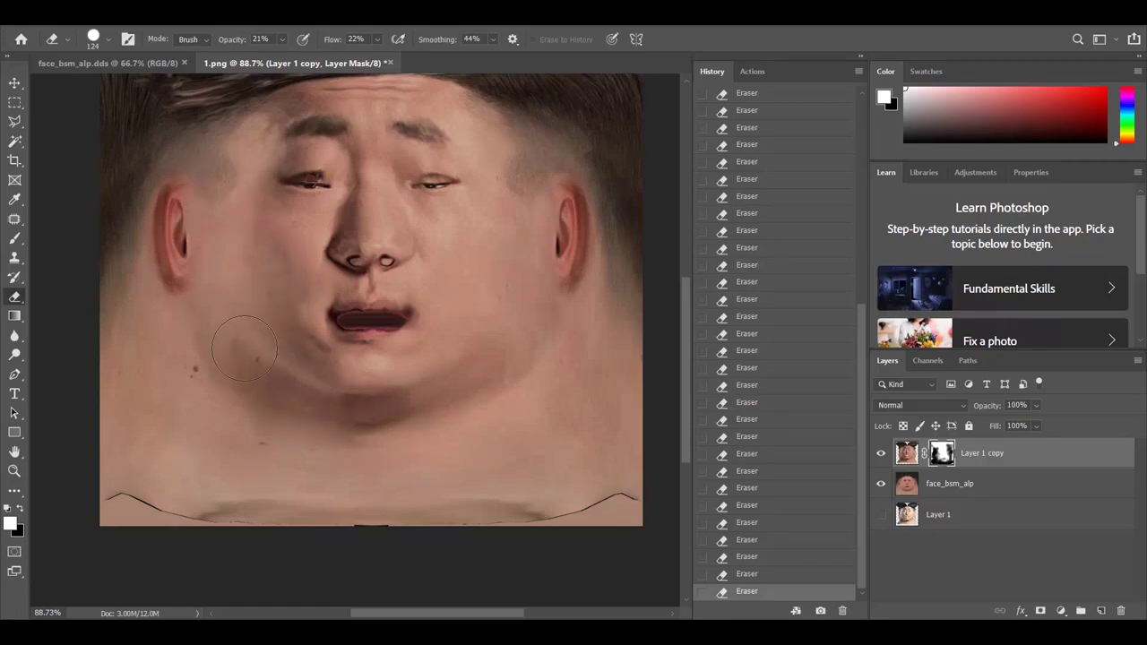
{"action": "scroll", "coordinate": [188, 224], "scroll_direction": "up", "scroll_amount": 2}
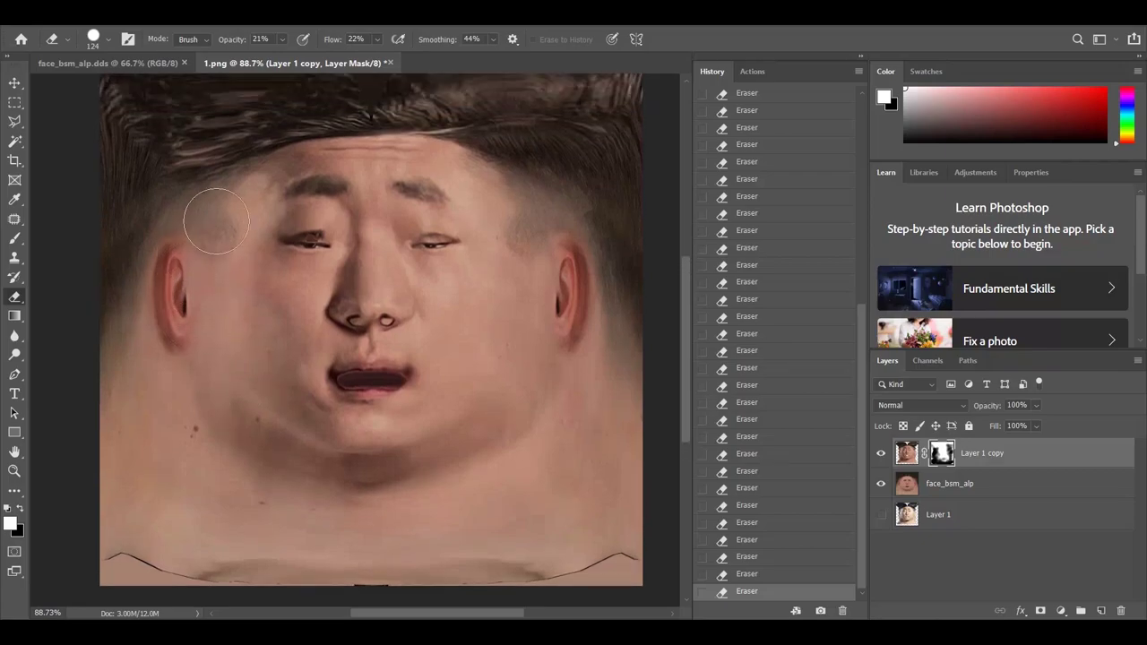
{"action": "mouse_move", "coordinate": [303, 163]}
{"action": "left_mouse_down"}
{"action": "mouse_move", "coordinate": [242, 200]}
{"action": "mouse_move", "coordinate": [304, 177]}
{"action": "left_mouse_up"}
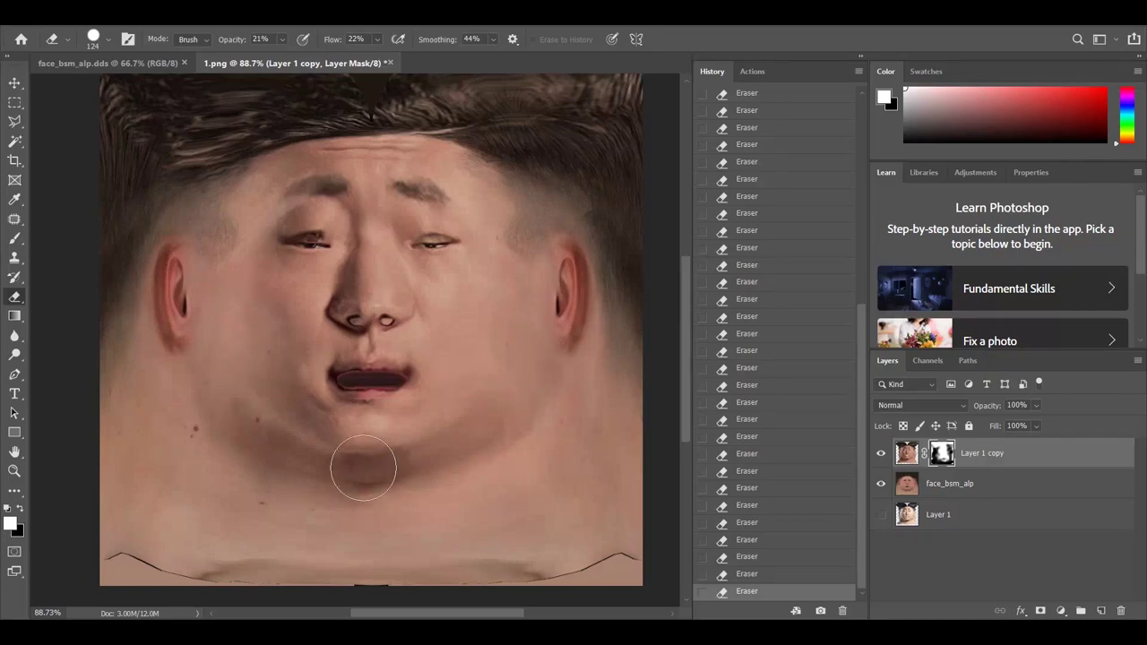
Save the blended texture as a PNG named 2.png in the face\PNG folder
{"action": "key", "text": "ctrl+shift+s"}
{"action": "left_click", "coordinate": [179, 302]}
{"action": "left_click", "coordinate": [136, 544]}
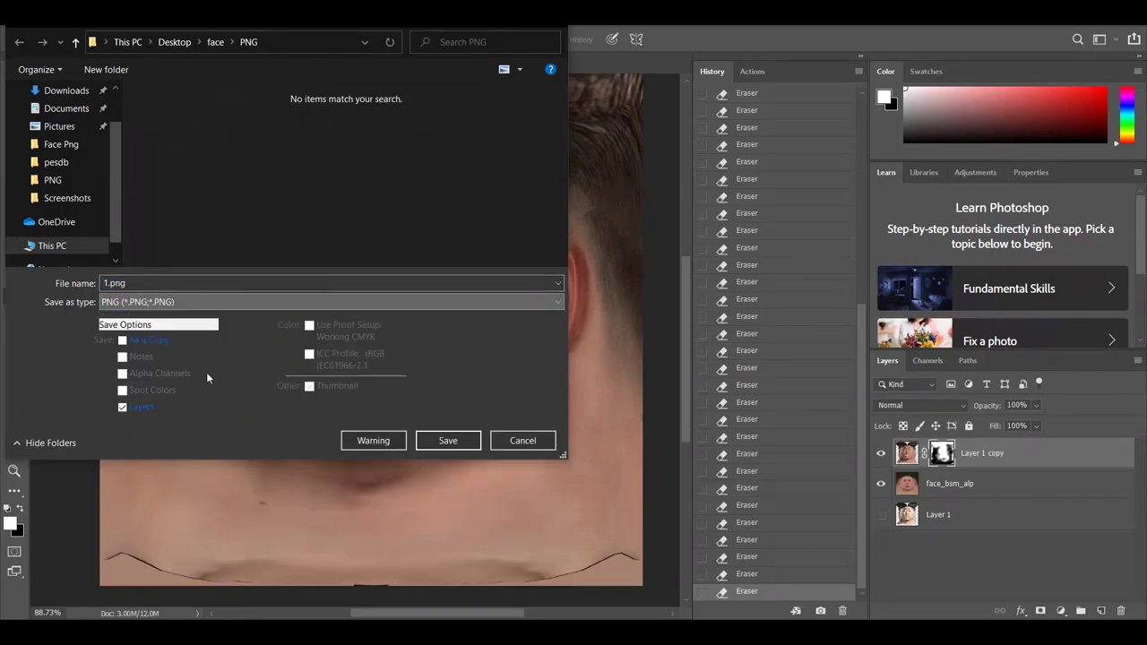
{"action": "left_click", "coordinate": [116, 282]}
{"action": "left_click", "coordinate": [104, 282]}
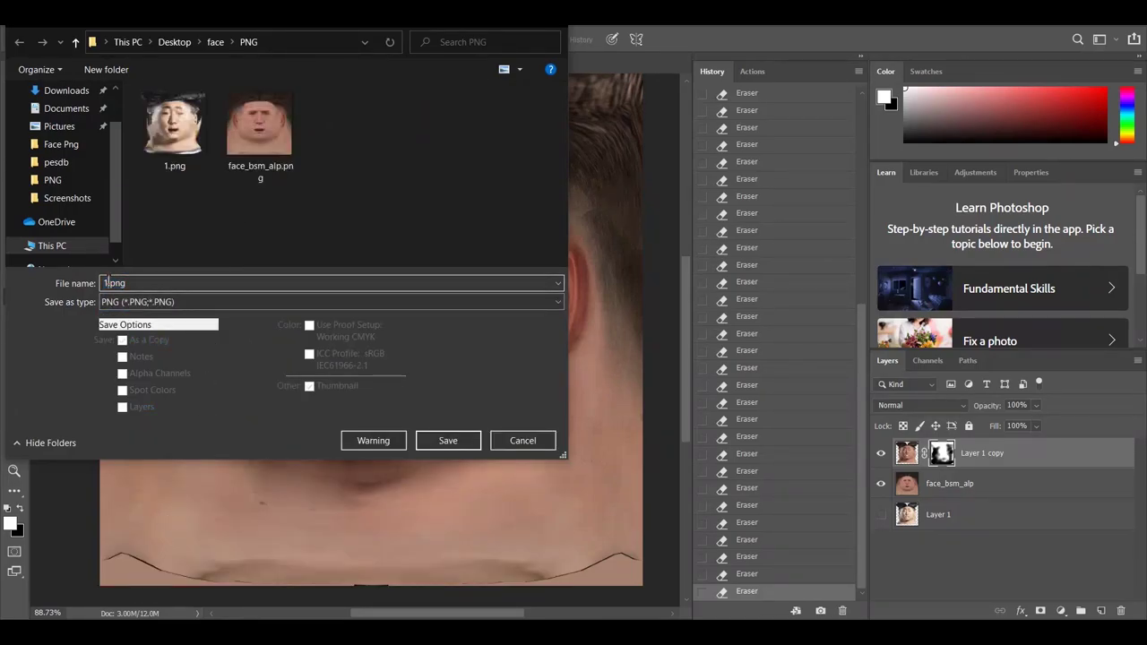
{"action": "left_click_drag", "start_coordinate": [103, 282], "coordinate": [108, 282]}
{"action": "type", "text": "2"}
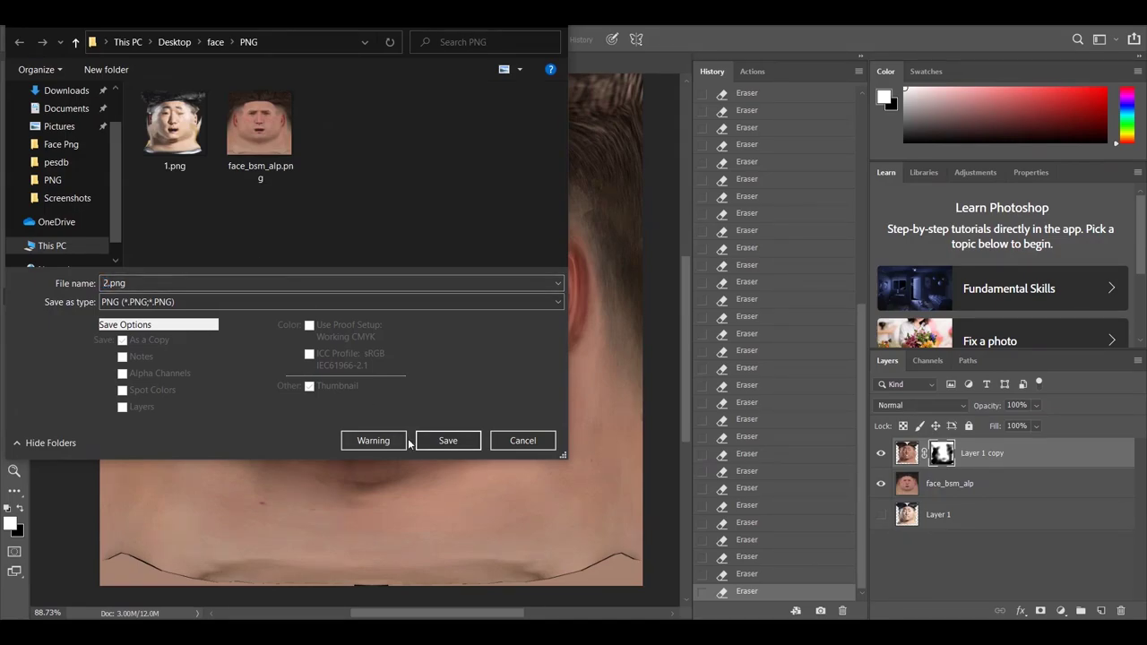
{"action": "left_click", "coordinate": [430, 440]}
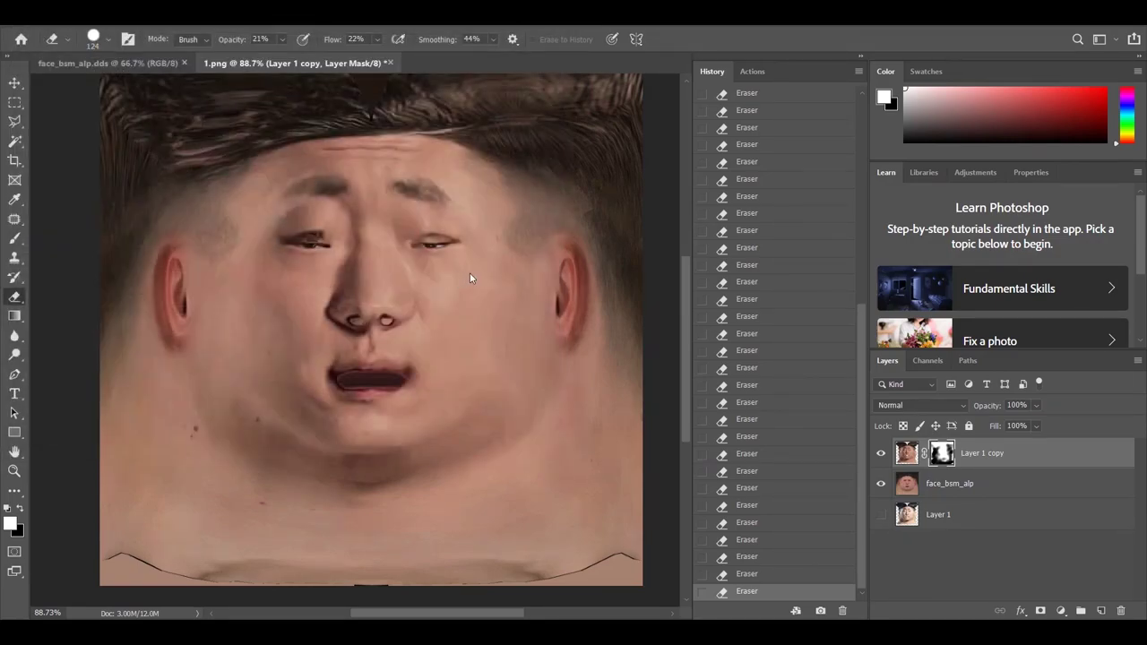
{"action": "left_click", "coordinate": [646, 187]}
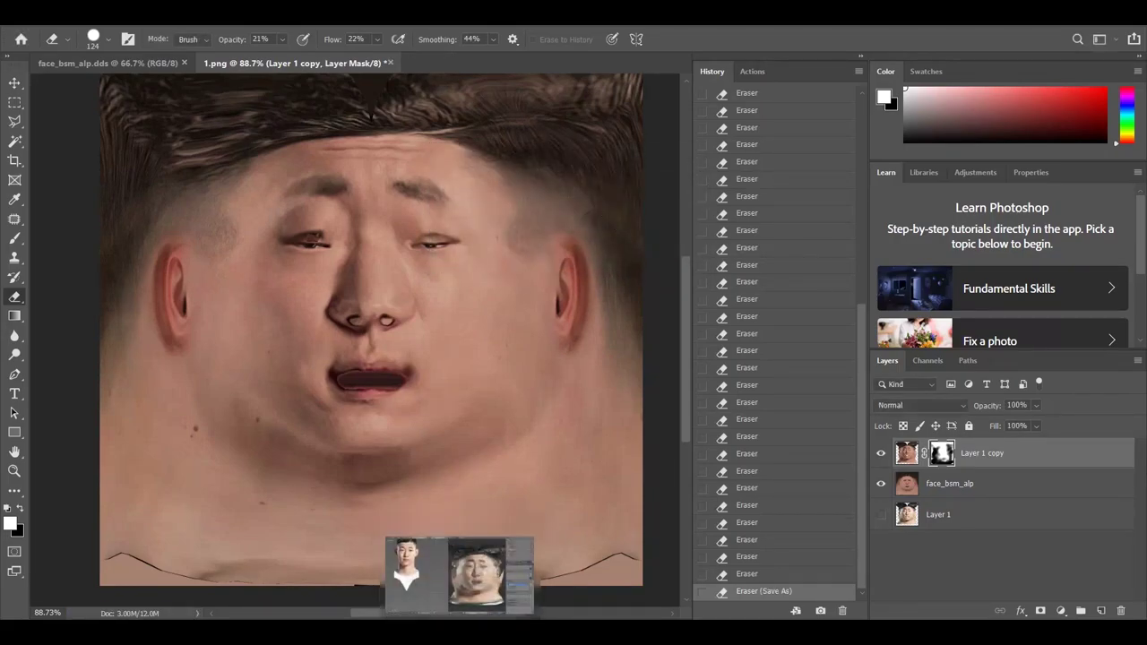
Switch to Blender and put the Hair_0 head mesh into Edit Mode
{"action": "left_click", "coordinate": [462, 632]}
{"action": "scroll", "coordinate": [345, 358], "scroll_direction": "down", "scroll_amount": 3}
{"action": "scroll", "coordinate": [277, 243], "scroll_direction": "up", "scroll_amount": 3}
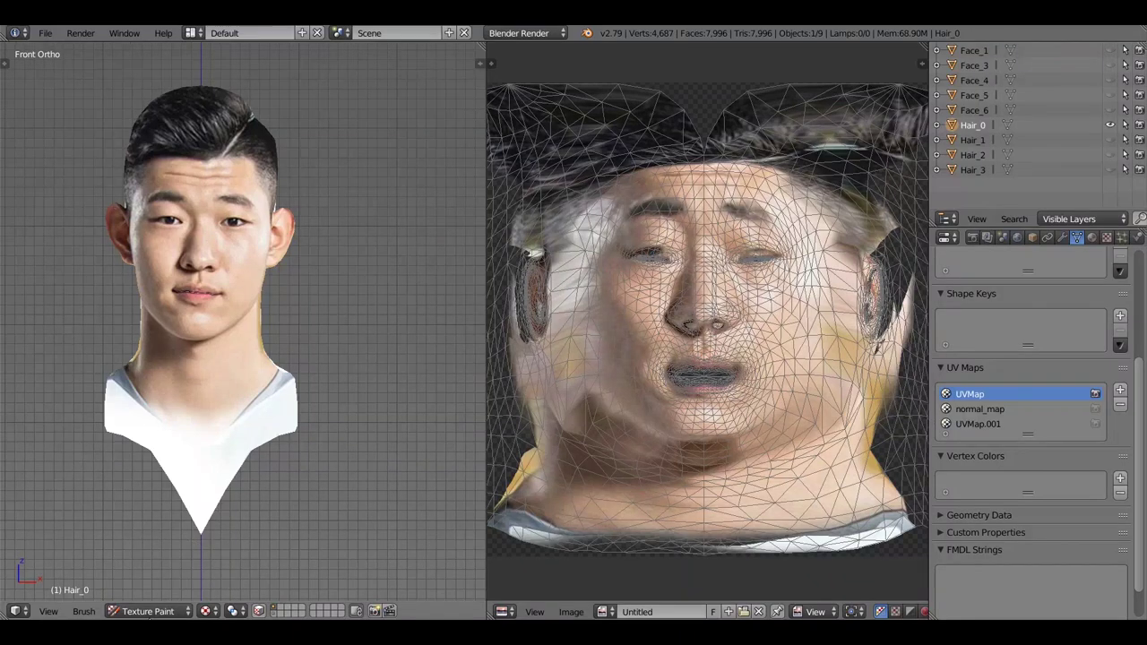
{"action": "left_click", "coordinate": [150, 610]}
{"action": "left_click", "coordinate": [153, 576]}
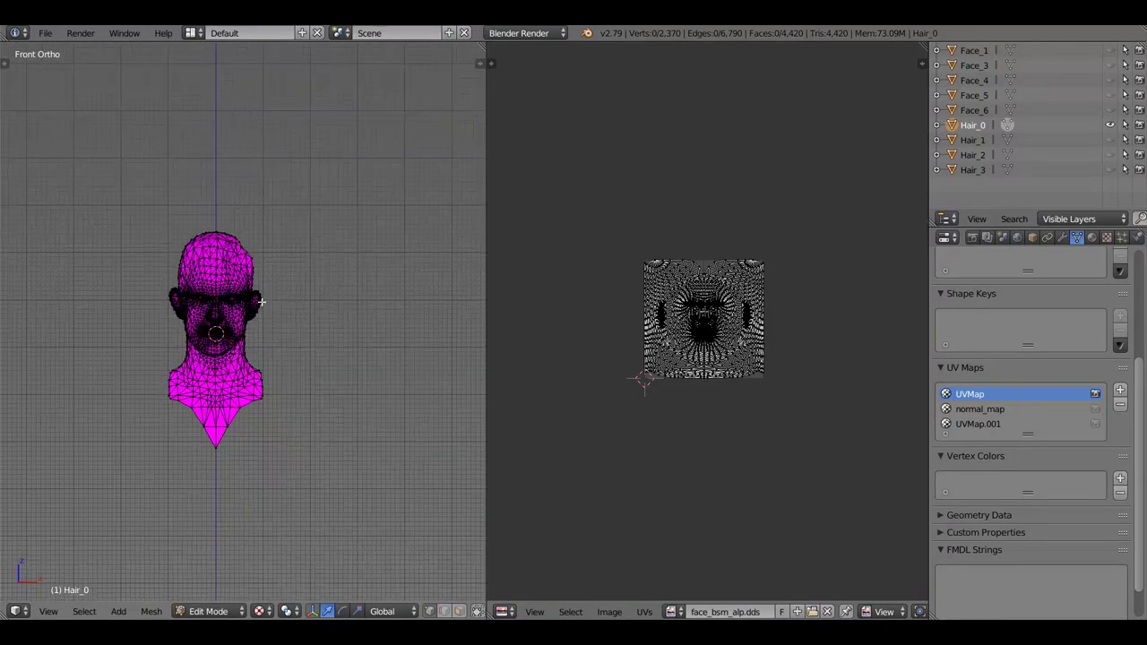
Open 2.png from the Desktop's face\PNG folder as an image in the UV editor
{"action": "left_click", "coordinate": [609, 612]}
{"action": "left_click", "coordinate": [632, 579]}
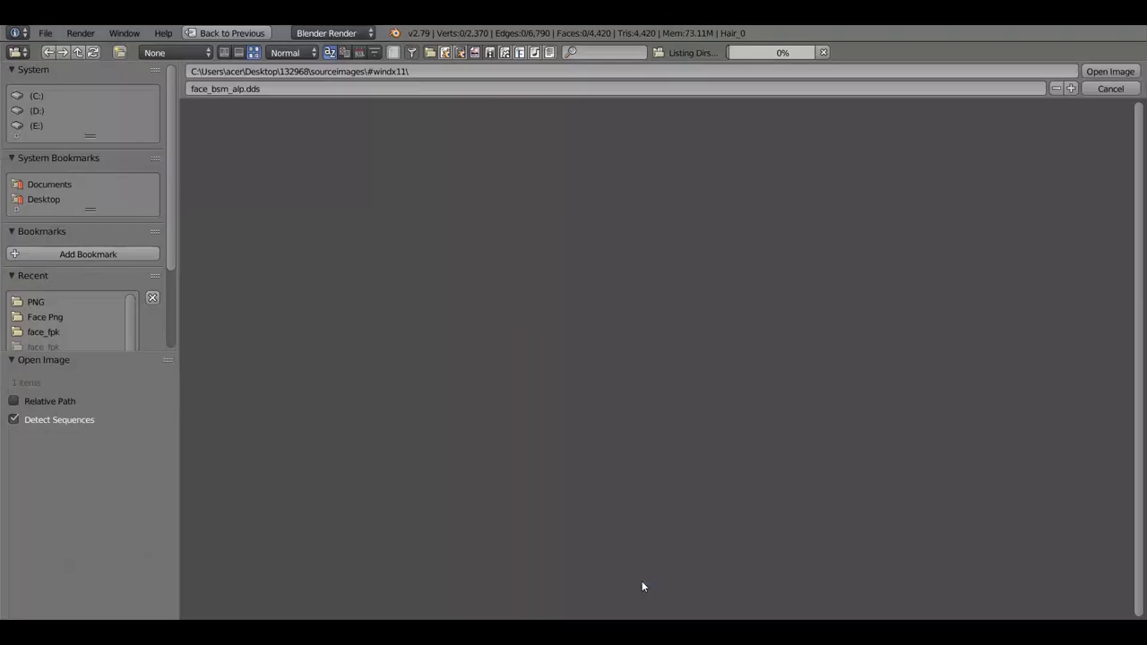
{"action": "left_click", "coordinate": [61, 199]}
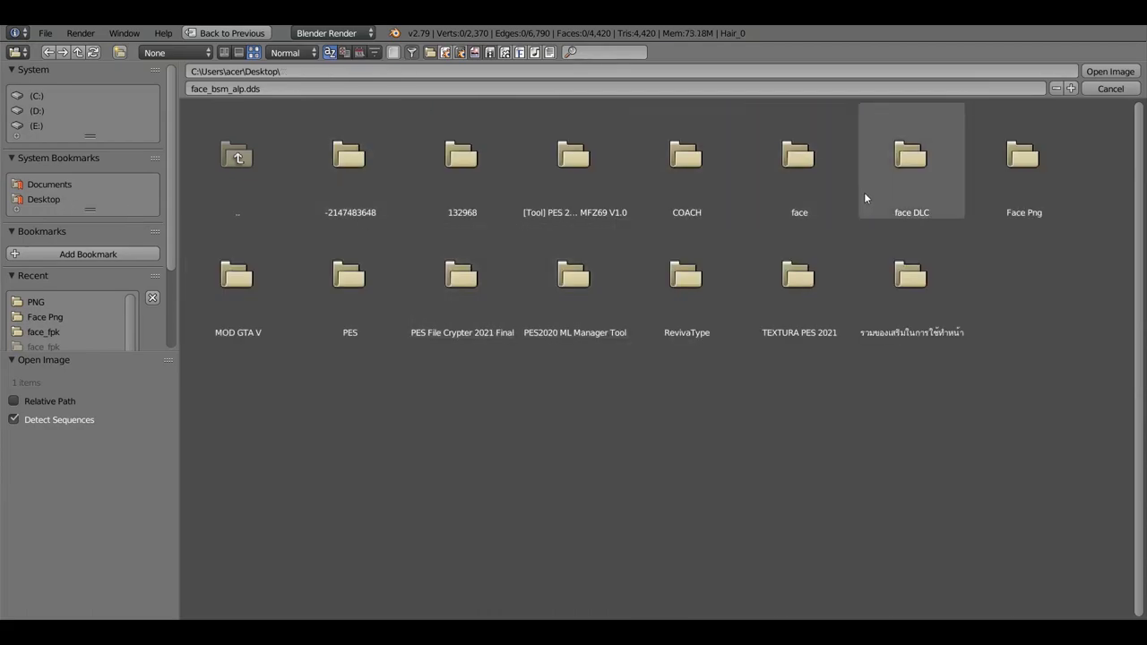
{"action": "left_click", "coordinate": [808, 182]}
{"action": "left_click", "coordinate": [437, 176]}
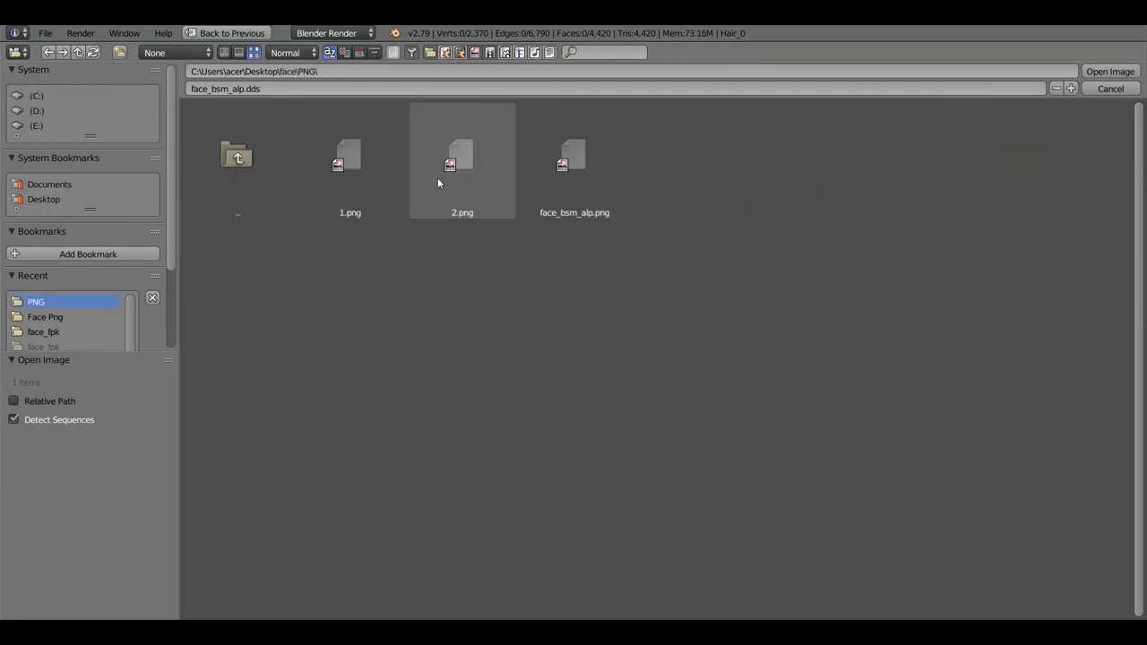
{"action": "left_click", "coordinate": [457, 160]}
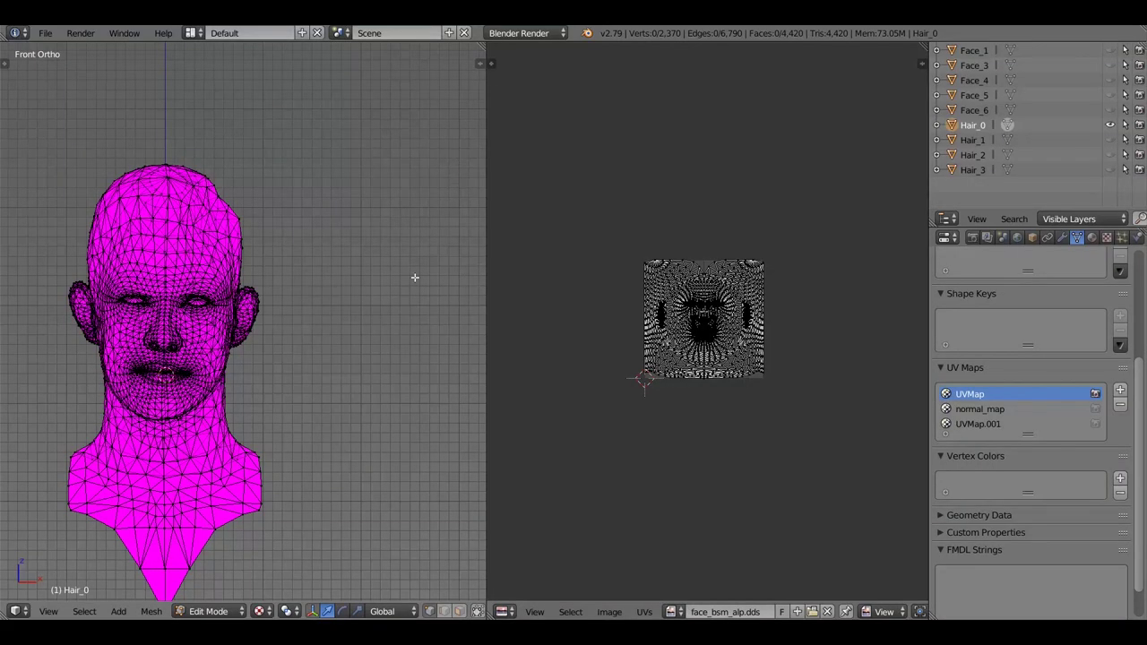
{"action": "scroll", "coordinate": [415, 274], "scroll_direction": "down", "scroll_amount": 2}
{"action": "scroll", "coordinate": [325, 371], "scroll_direction": "up", "scroll_amount": 3}
Assign the loaded 2.png image to the fully selected head mesh in the UV editor
{"action": "left_click", "coordinate": [610, 612]}
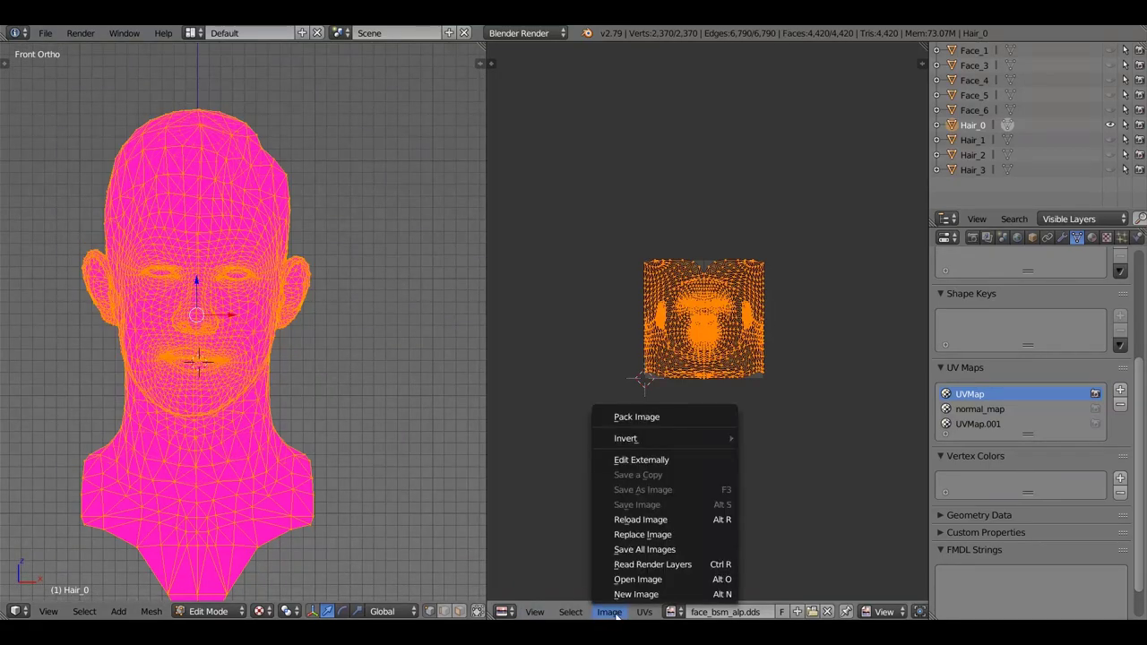
{"action": "left_click", "coordinate": [671, 612]}
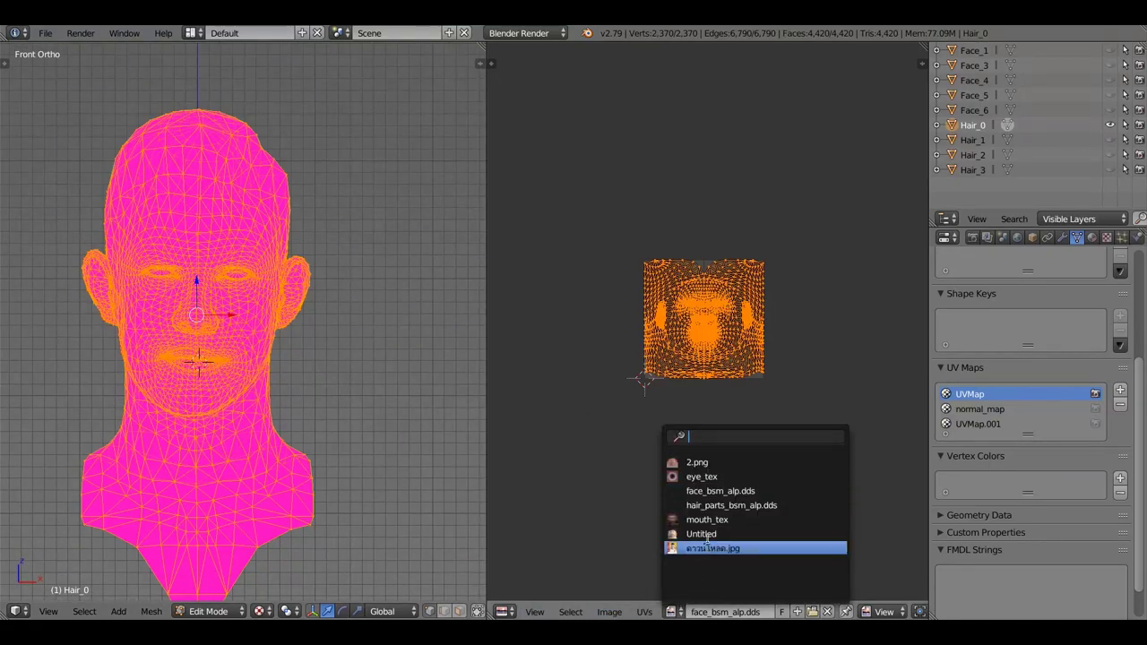
{"action": "left_click", "coordinate": [704, 461]}
{"action": "scroll", "coordinate": [296, 389], "scroll_direction": "down", "scroll_amount": 2}
{"action": "scroll", "coordinate": [231, 389], "scroll_direction": "up", "scroll_amount": 3}
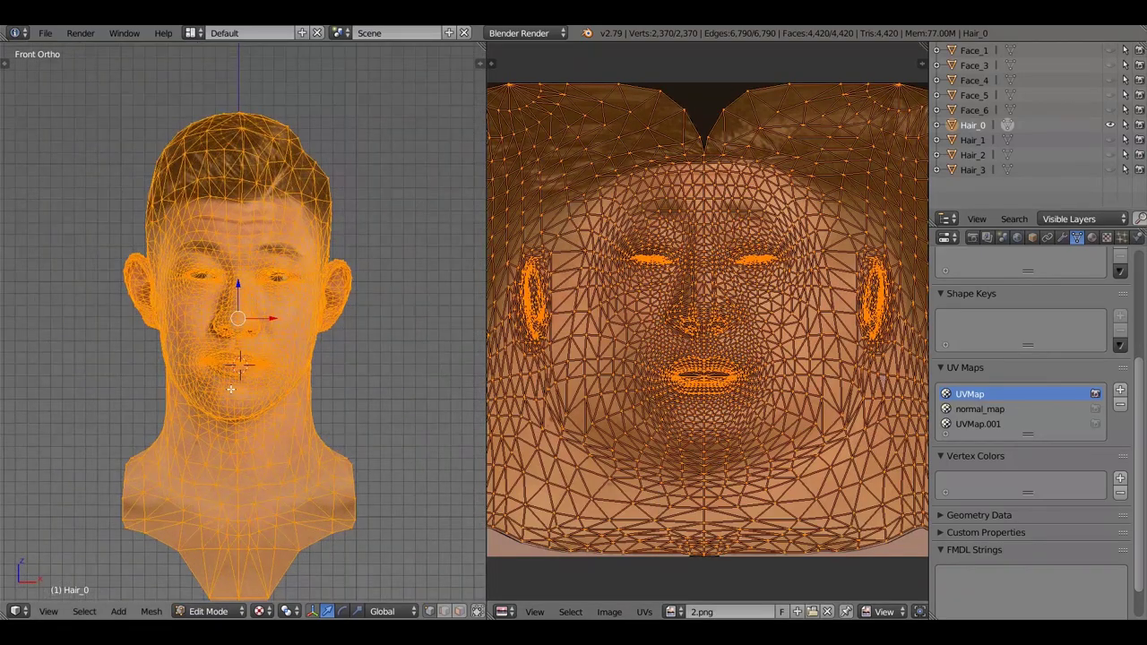
Return the head to Object Mode and inspect the new texture from the front view
{"action": "scroll", "coordinate": [230, 390], "scroll_direction": "up", "scroll_amount": 2}
{"action": "left_click", "coordinate": [208, 610]}
{"action": "left_click", "coordinate": [208, 583]}
{"action": "mouse_move", "coordinate": [196, 445]}
{"action": "middle_mouse_down"}
{"action": "mouse_move", "coordinate": [213, 433]}
{"action": "mouse_move", "coordinate": [270, 439]}
{"action": "mouse_move", "coordinate": [118, 439]}
{"action": "mouse_move", "coordinate": [314, 436]}
{"action": "mouse_move", "coordinate": [185, 431]}
{"action": "middle_mouse_up"}
{"action": "key", "text": "KP_1"}
{"action": "scroll", "coordinate": [225, 417], "scroll_direction": "down", "scroll_amount": 2}
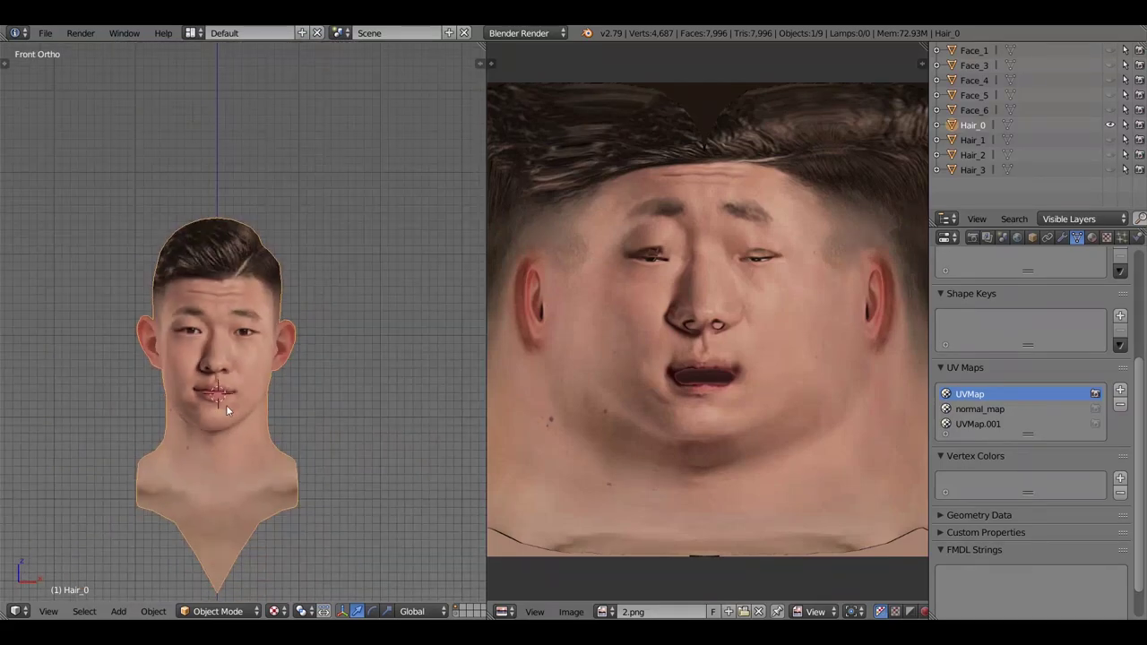
Switch to Photoshop and erase on the Layer 1 copy mask over the cheek and jaw on the texture's left side
{"action": "scroll", "coordinate": [225, 416], "scroll_direction": "up", "scroll_amount": 4}
{"action": "middle_click_drag", "start_coordinate": [290, 405], "coordinate": [374, 419]}
{"action": "scroll", "coordinate": [373, 420], "scroll_direction": "up", "scroll_amount": 2}
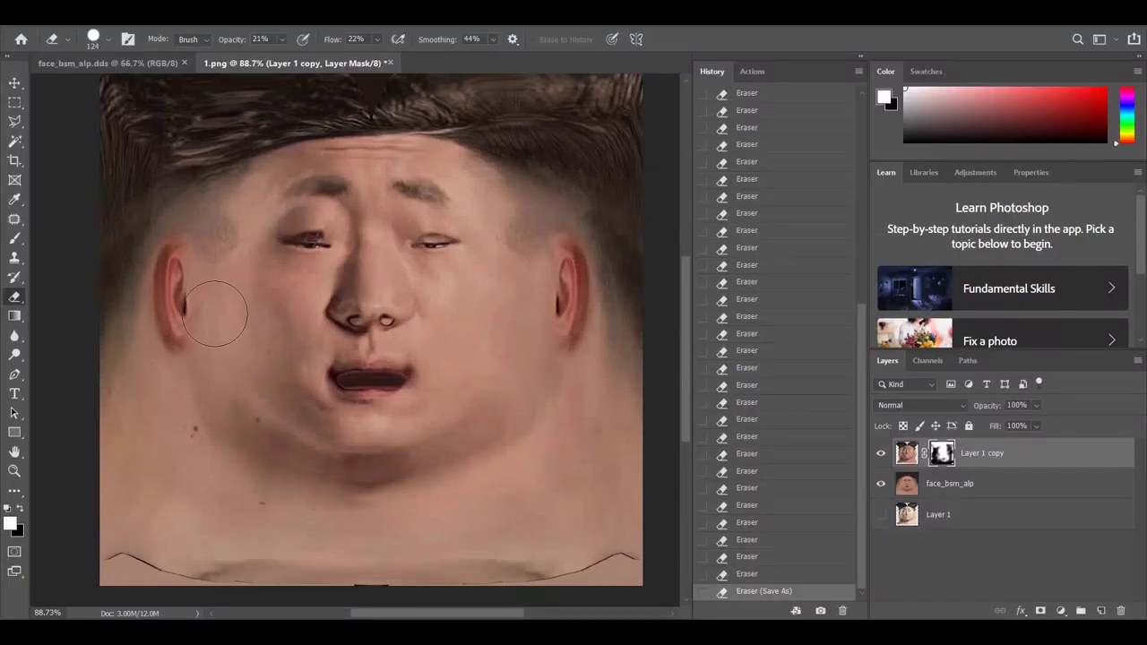
{"action": "scroll", "coordinate": [221, 309], "scroll_direction": "up", "scroll_amount": 2, "text": "alt"}
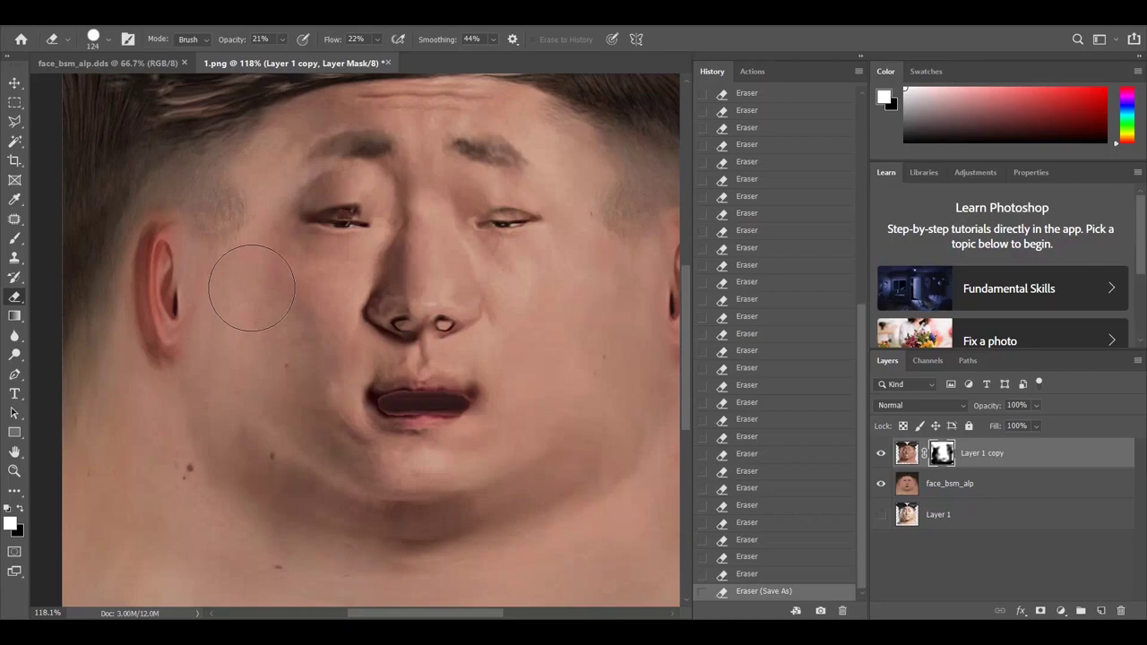
{"action": "left_click", "coordinate": [269, 496]}
{"action": "left_click", "coordinate": [235, 484]}
{"action": "left_click", "coordinate": [240, 408]}
{"action": "left_click", "coordinate": [251, 330]}
{"action": "left_click", "coordinate": [242, 301]}
{"action": "left_click", "coordinate": [254, 309]}
{"action": "left_click", "coordinate": [269, 329]}
{"action": "mouse_move", "coordinate": [295, 312]}
{"action": "left_mouse_down"}
{"action": "mouse_move", "coordinate": [287, 379]}
{"action": "mouse_move", "coordinate": [209, 307]}
{"action": "left_mouse_up"}
With a 72 px eraser, blend the mask around the sideburn, temple and outer eye on the texture's left side
{"action": "right_click", "coordinate": [210, 307]}
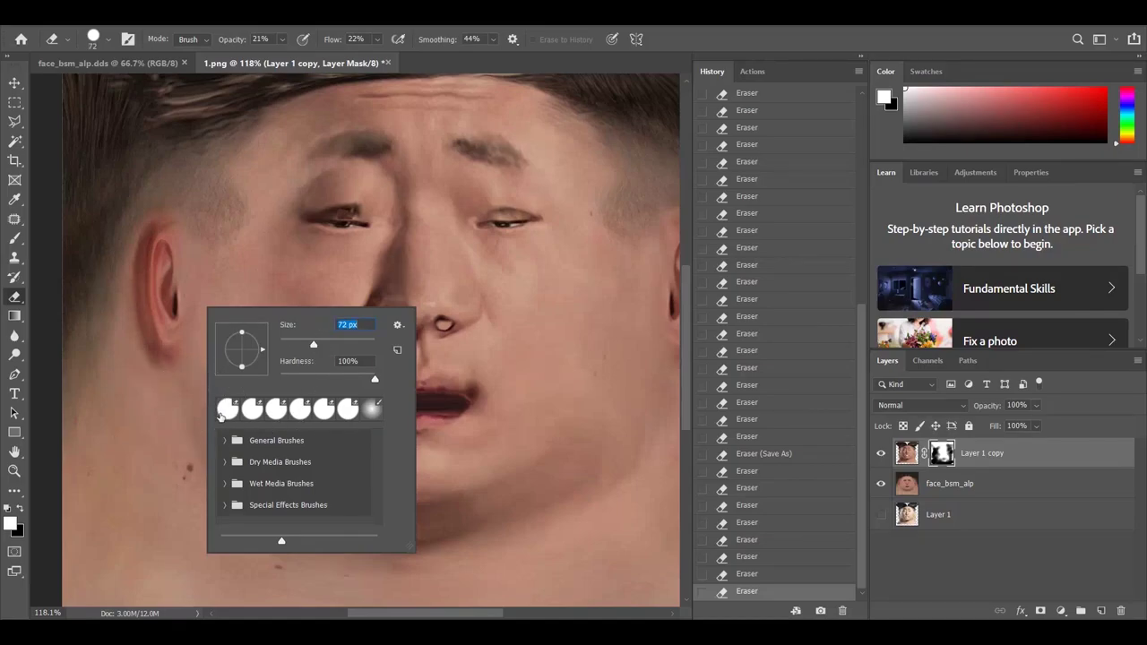
{"action": "left_click_drag", "start_coordinate": [232, 287], "coordinate": [227, 217]}
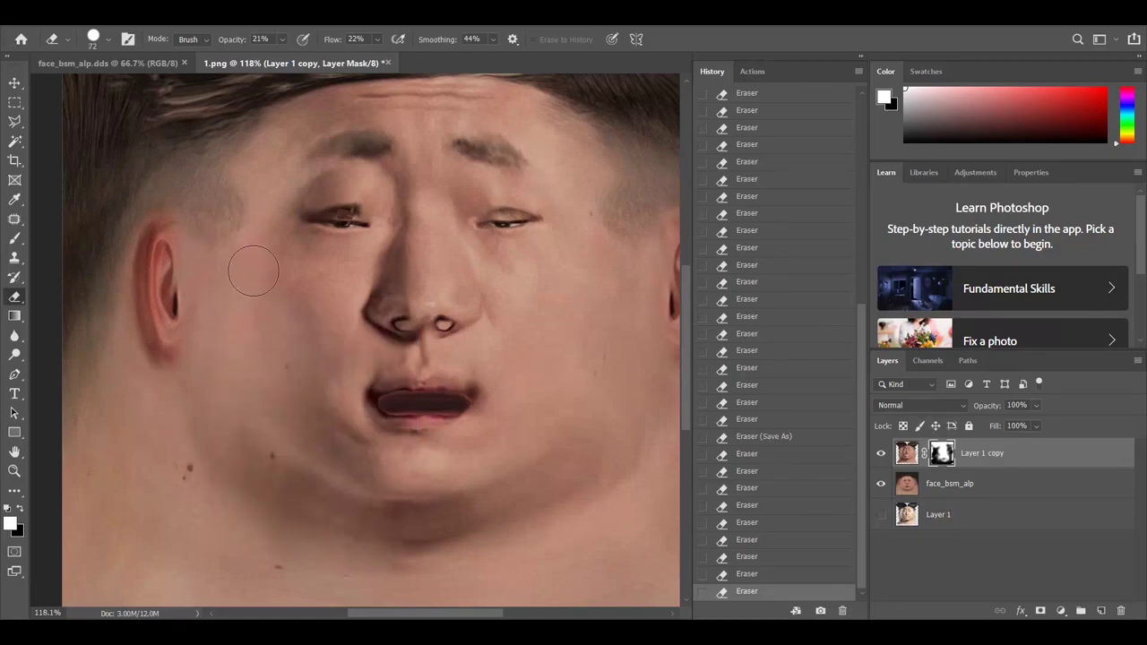
{"action": "mouse_move", "coordinate": [292, 171]}
{"action": "left_mouse_down"}
{"action": "mouse_move", "coordinate": [269, 142]}
{"action": "mouse_move", "coordinate": [295, 155]}
{"action": "left_mouse_up"}
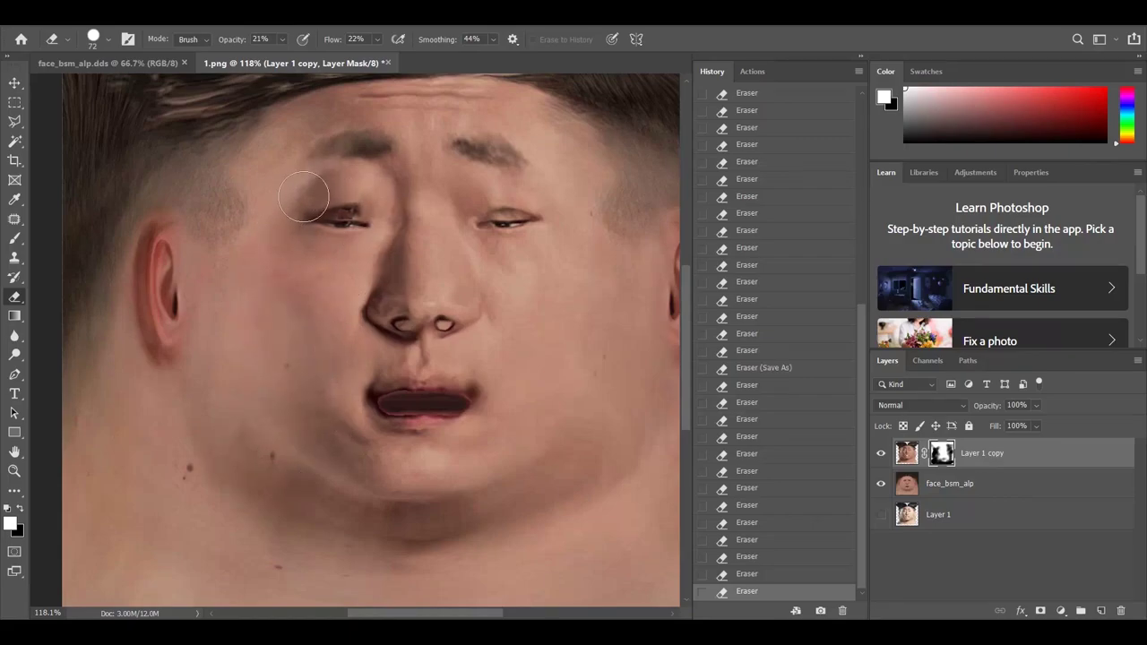
{"action": "left_click_drag", "start_coordinate": [251, 278], "coordinate": [325, 168]}
{"action": "mouse_move", "coordinate": [325, 167]}
{"action": "left_mouse_down"}
{"action": "mouse_move", "coordinate": [336, 159]}
{"action": "mouse_move", "coordinate": [315, 186]}
{"action": "left_mouse_up"}
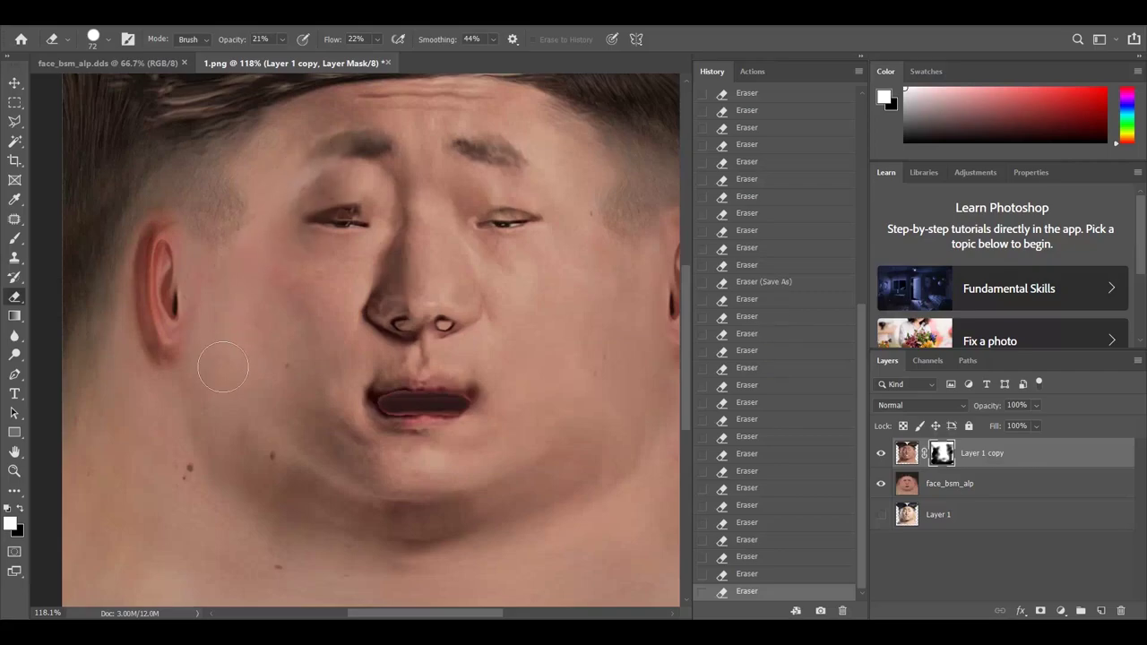
Erase more of the Layer 1 copy mask across the left cheek and along the transition from jaw to neck
{"action": "left_click_drag", "start_coordinate": [223, 367], "coordinate": [297, 359]}
{"action": "scroll", "coordinate": [292, 377], "scroll_direction": "down", "scroll_amount": 7, "text": "alt"}
{"action": "scroll", "coordinate": [439, 344], "scroll_direction": "up", "scroll_amount": 3, "text": "alt"}
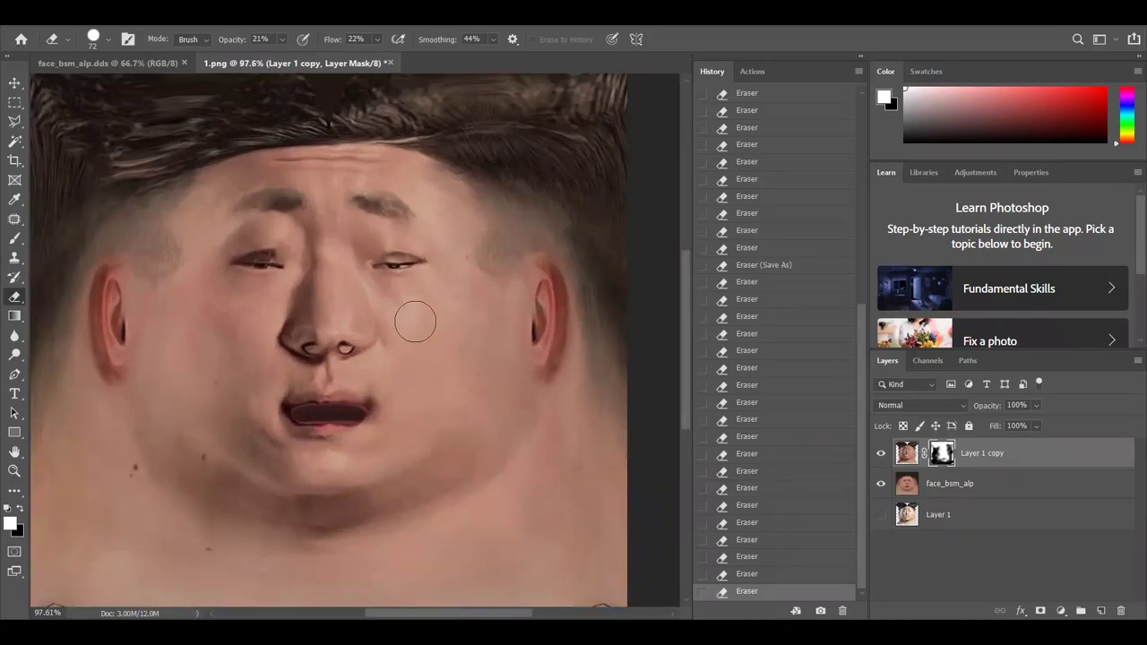
{"action": "left_click_drag", "start_coordinate": [170, 473], "coordinate": [273, 523]}
{"action": "left_click", "coordinate": [274, 507]}
{"action": "left_click", "coordinate": [293, 530]}
{"action": "scroll", "coordinate": [296, 359], "scroll_direction": "down", "scroll_amount": 2, "text": "alt"}
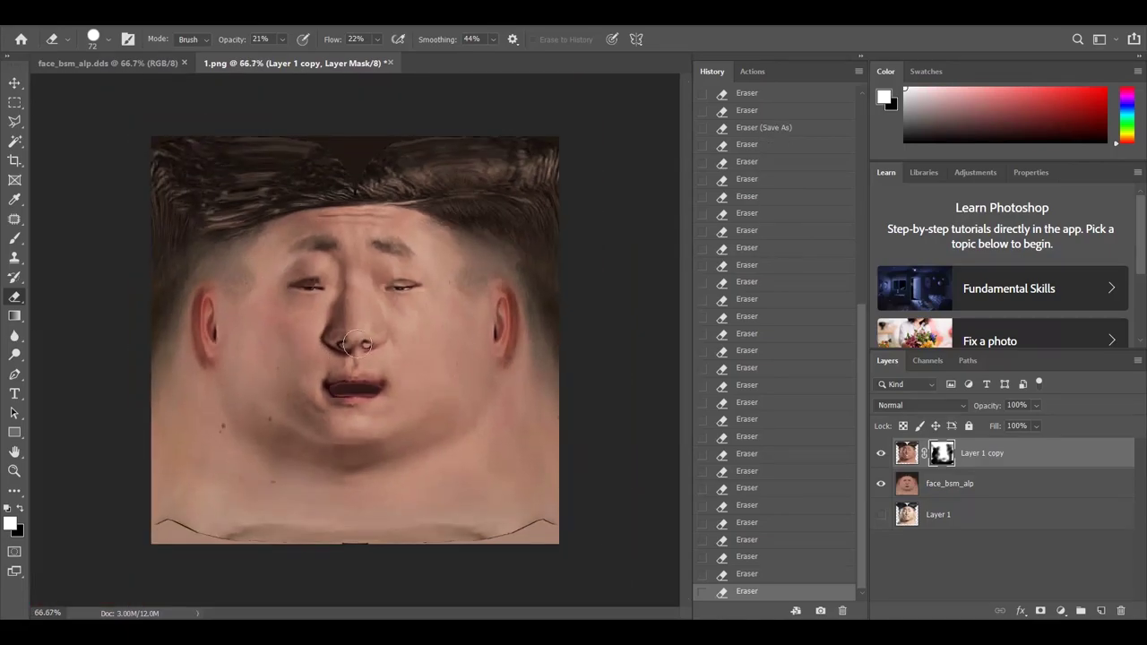
Save the texture as a PNG over 2.png in the Desktop's face\PNG folder, using the large file size option
{"action": "key", "text": "ctrl+shift+s"}
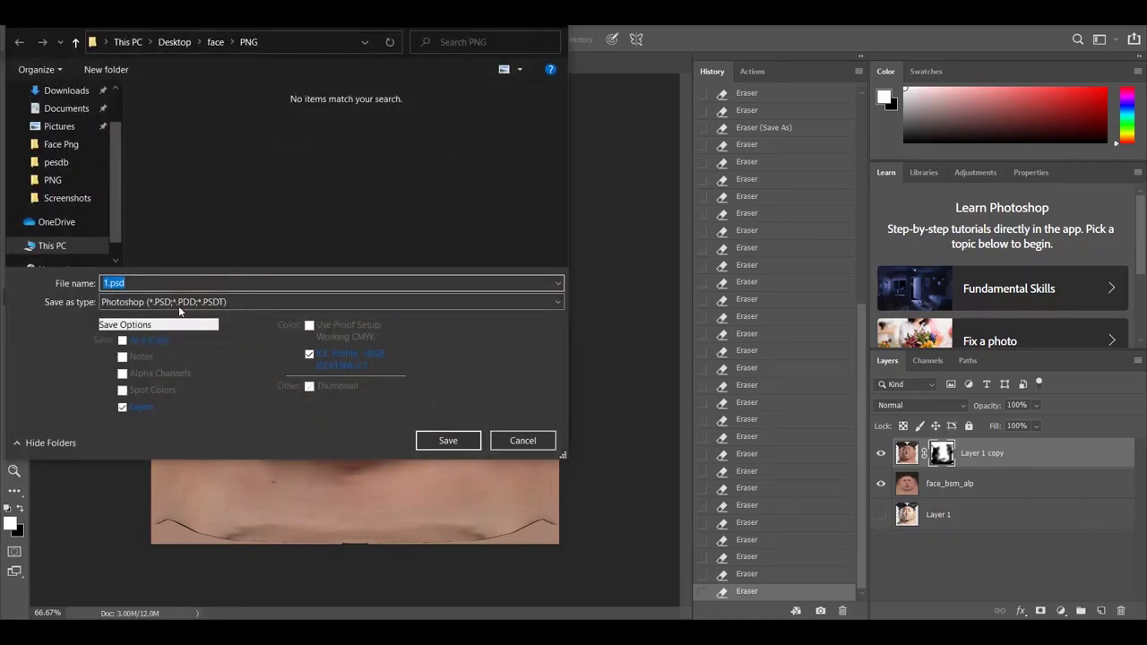
{"action": "left_click", "coordinate": [180, 302]}
{"action": "left_click", "coordinate": [162, 544]}
{"action": "left_click", "coordinate": [264, 134]}
{"action": "left_click", "coordinate": [435, 446]}
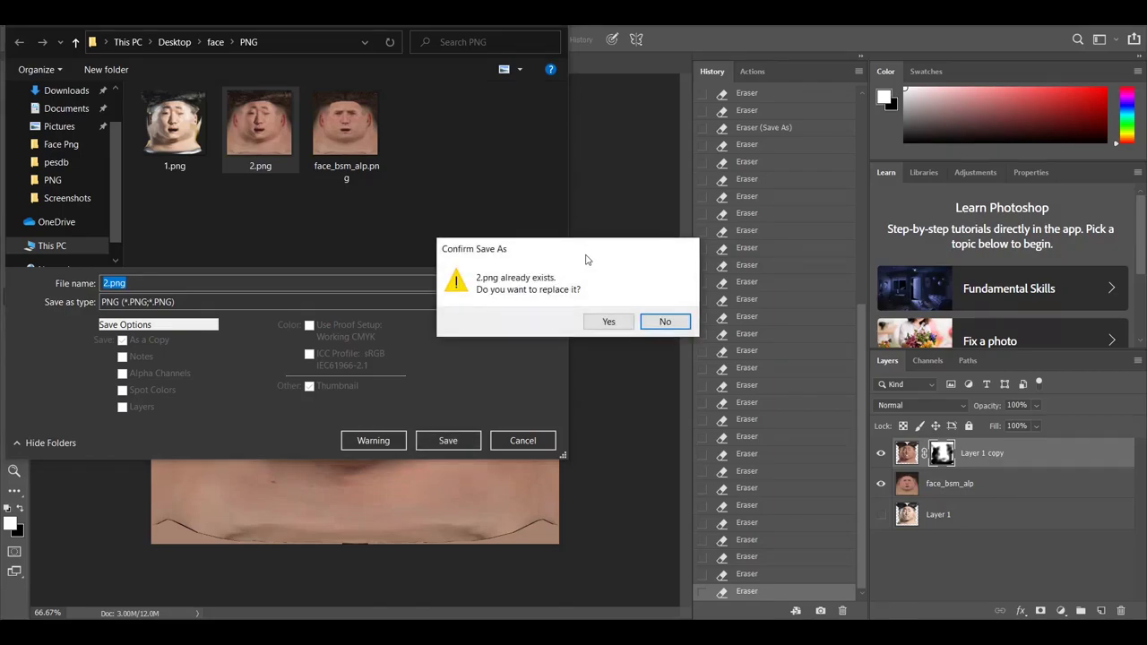
{"action": "left_click", "coordinate": [610, 323]}
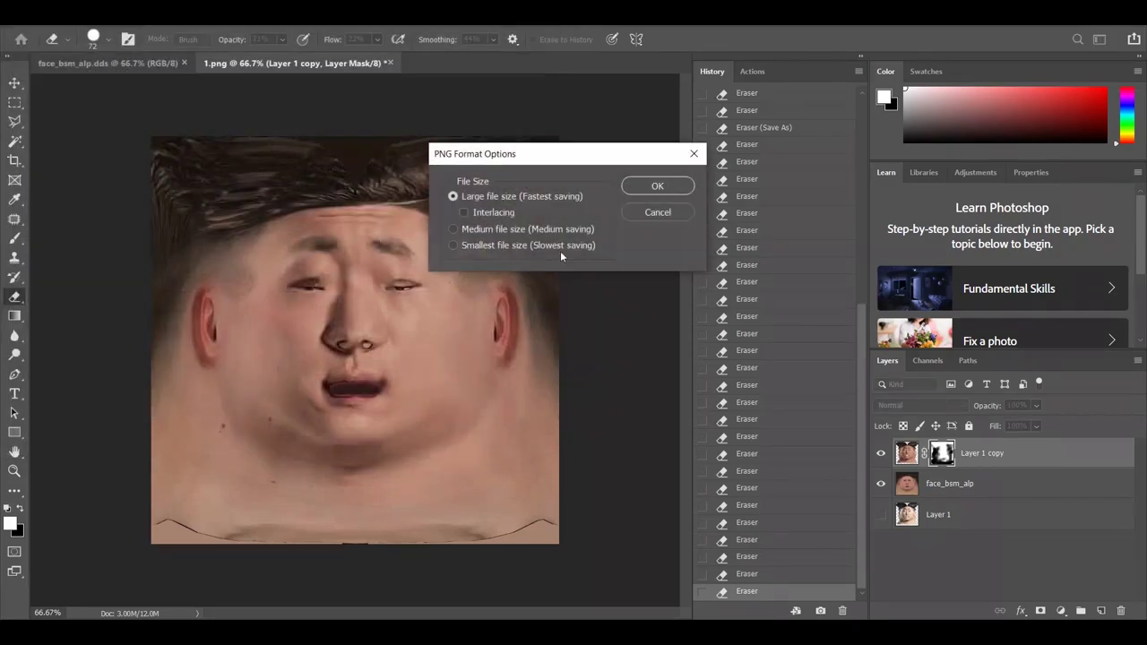
{"action": "left_click", "coordinate": [658, 186]}
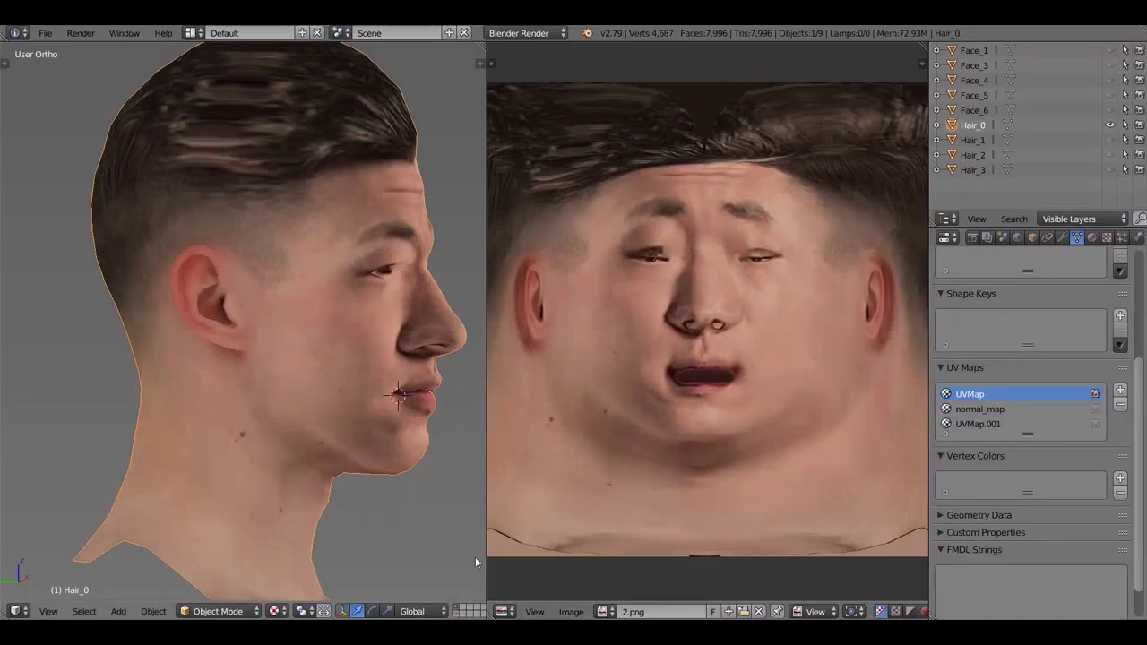
Reload 2.png in Blender's UV editor and check the opposite side of the head
{"action": "left_click", "coordinate": [571, 611]}
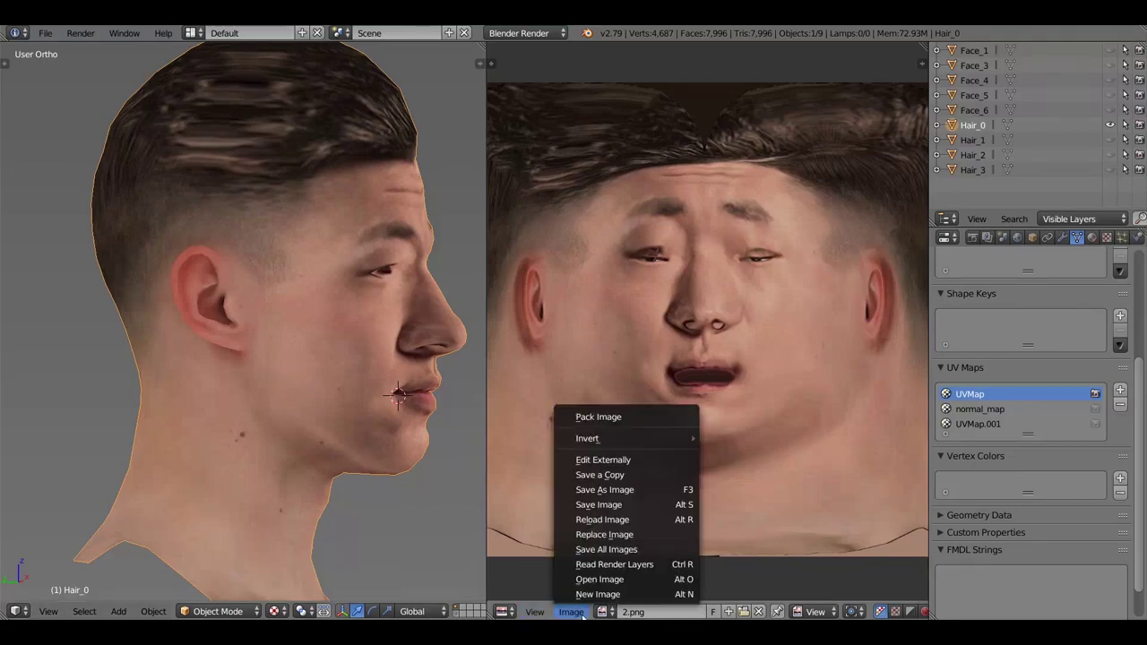
{"action": "left_click", "coordinate": [672, 521]}
{"action": "middle_click_drag", "start_coordinate": [421, 449], "coordinate": [218, 382]}
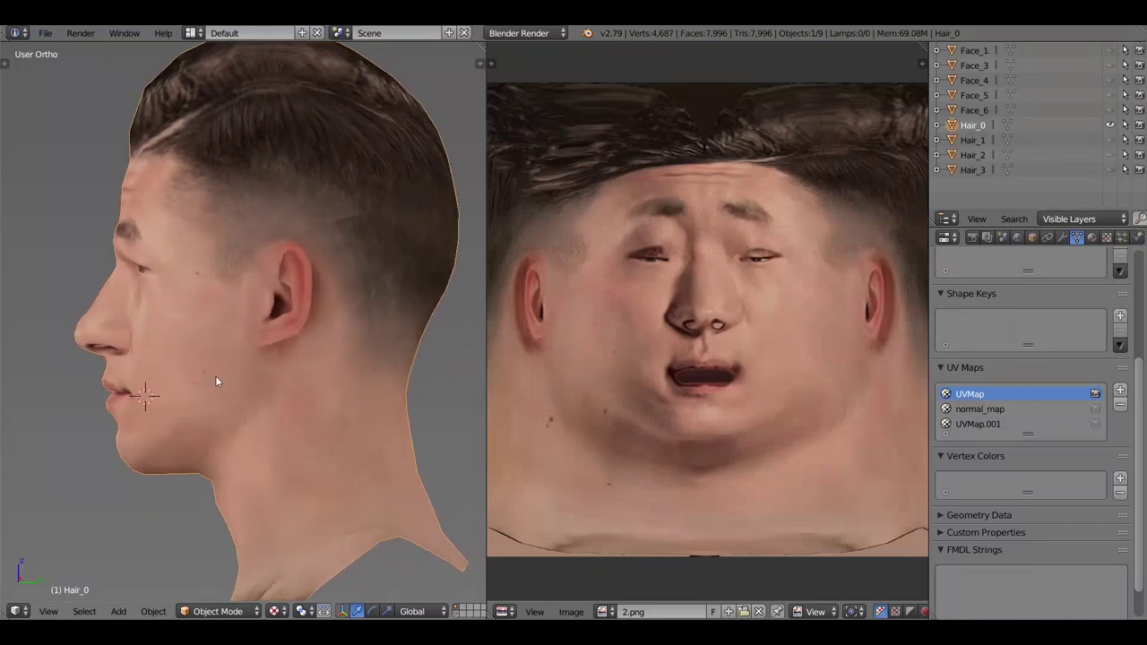
Switch to Photoshop, enlarge the eraser to 94 px and erase the mask over the hair above the right-hand ear
{"action": "key", "text": "alt+Tab"}
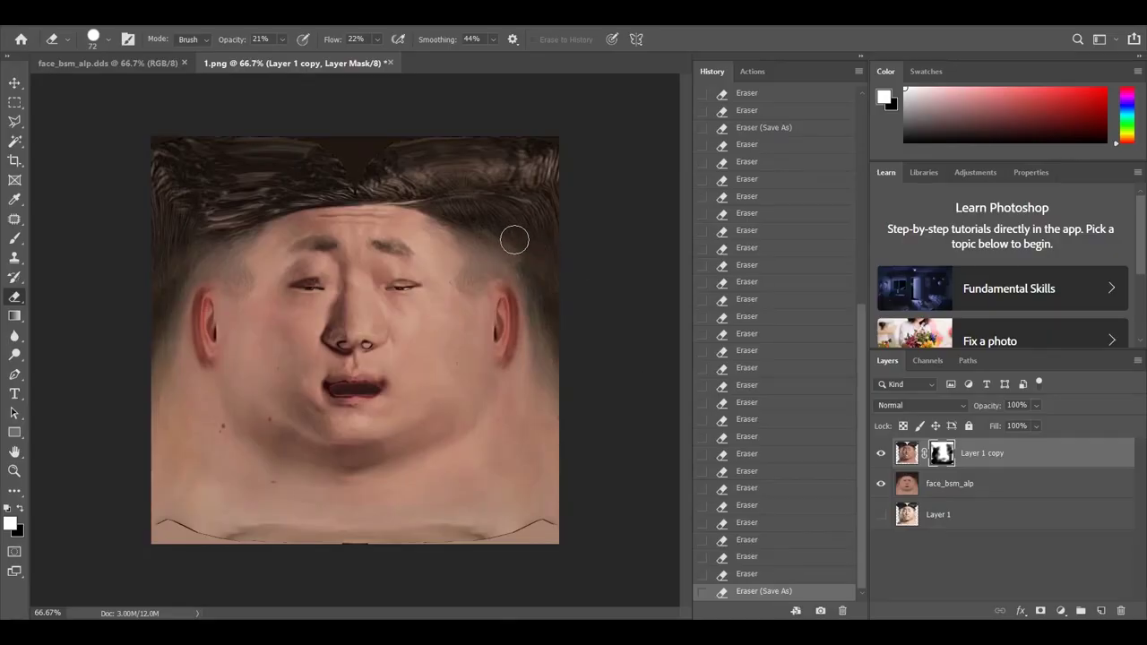
{"action": "scroll", "coordinate": [529, 254], "scroll_direction": "up", "scroll_amount": 7, "text": "alt"}
{"action": "left_click_drag", "start_coordinate": [528, 179], "coordinate": [589, 265]}
{"action": "mouse_move", "coordinate": [590, 265]}
{"action": "left_mouse_down"}
{"action": "mouse_move", "coordinate": [538, 217]}
{"action": "mouse_move", "coordinate": [553, 200]}
{"action": "mouse_move", "coordinate": [558, 236]}
{"action": "mouse_move", "coordinate": [488, 162]}
{"action": "left_mouse_up"}
{"action": "right_click", "coordinate": [500, 174]}
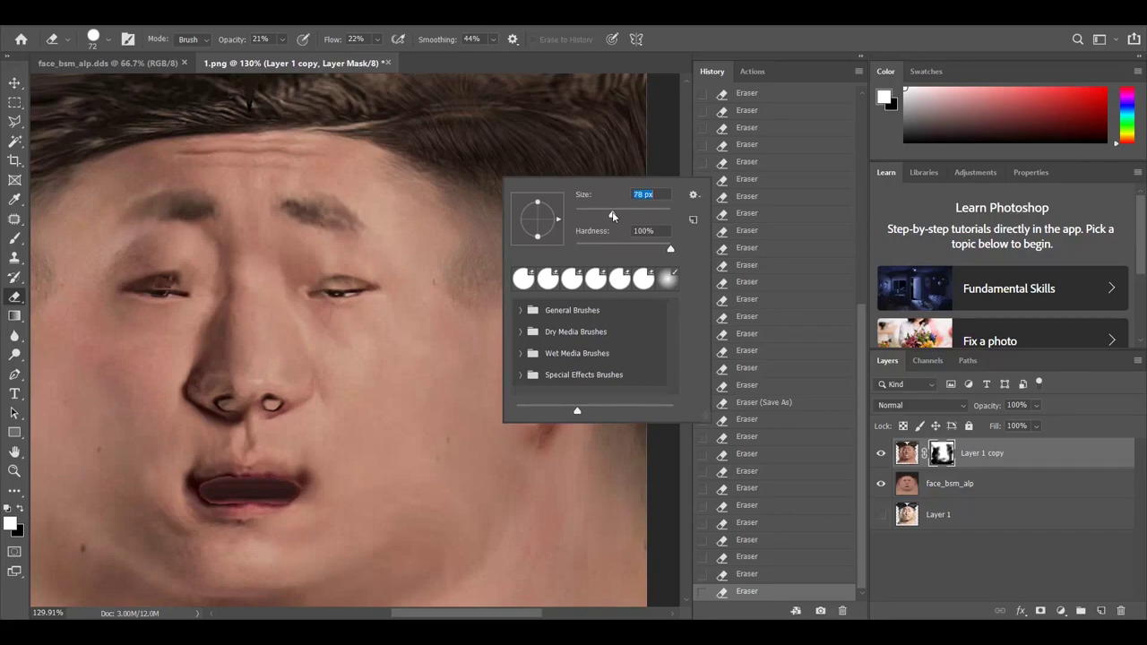
{"action": "left_click", "coordinate": [476, 150]}
{"action": "left_click_drag", "start_coordinate": [520, 216], "coordinate": [618, 278]}
{"action": "left_click_drag", "start_coordinate": [658, 304], "coordinate": [574, 251]}
{"action": "mouse_move", "coordinate": [538, 224]}
{"action": "left_mouse_down"}
{"action": "mouse_move", "coordinate": [499, 208]}
{"action": "mouse_move", "coordinate": [543, 220]}
{"action": "left_mouse_up"}
{"action": "mouse_move", "coordinate": [542, 219]}
{"action": "left_mouse_down"}
{"action": "mouse_move", "coordinate": [541, 182]}
{"action": "mouse_move", "coordinate": [566, 237]}
{"action": "left_mouse_up"}
{"action": "mouse_move", "coordinate": [566, 238]}
{"action": "left_mouse_down"}
{"action": "mouse_move", "coordinate": [583, 273]}
{"action": "mouse_move", "coordinate": [537, 207]}
{"action": "mouse_move", "coordinate": [558, 195]}
{"action": "mouse_move", "coordinate": [561, 239]}
{"action": "mouse_move", "coordinate": [521, 217]}
{"action": "mouse_move", "coordinate": [505, 238]}
{"action": "left_mouse_up"}
Raise the eraser opacity to 46% and erase the mask over the hair edge above and behind the right-hand ear
{"action": "left_click", "coordinate": [282, 41]}
{"action": "mouse_move", "coordinate": [586, 127]}
{"action": "left_mouse_down"}
{"action": "mouse_move", "coordinate": [595, 134]}
{"action": "mouse_move", "coordinate": [571, 140]}
{"action": "mouse_move", "coordinate": [543, 204]}
{"action": "mouse_move", "coordinate": [586, 266]}
{"action": "mouse_move", "coordinate": [541, 217]}
{"action": "left_mouse_up"}
{"action": "mouse_move", "coordinate": [539, 263]}
{"action": "left_mouse_down"}
{"action": "mouse_move", "coordinate": [512, 236]}
{"action": "mouse_move", "coordinate": [609, 420]}
{"action": "left_mouse_up"}
{"action": "scroll", "coordinate": [609, 420], "scroll_direction": "down", "scroll_amount": 5, "text": "alt"}
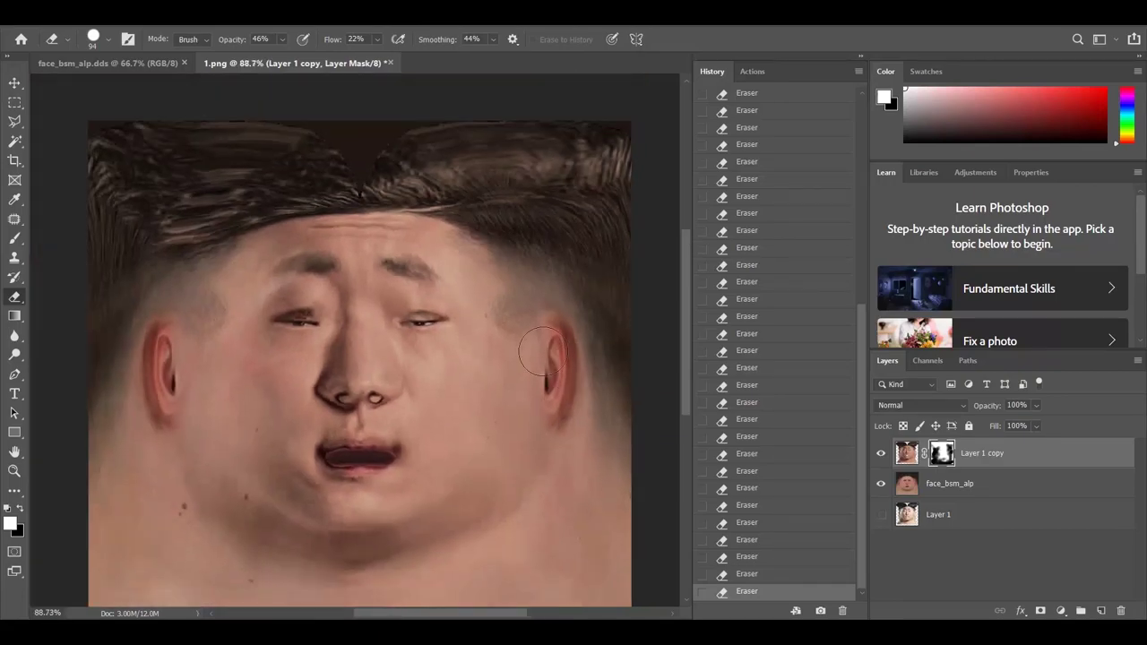
Erase the mask over the side hair above the left-hand ear and check the whole texture
{"action": "scroll", "coordinate": [179, 287], "scroll_direction": "up", "scroll_amount": 3, "text": "alt"}
{"action": "scroll", "coordinate": [125, 248], "scroll_direction": "up", "scroll_amount": 6, "text": "alt"}
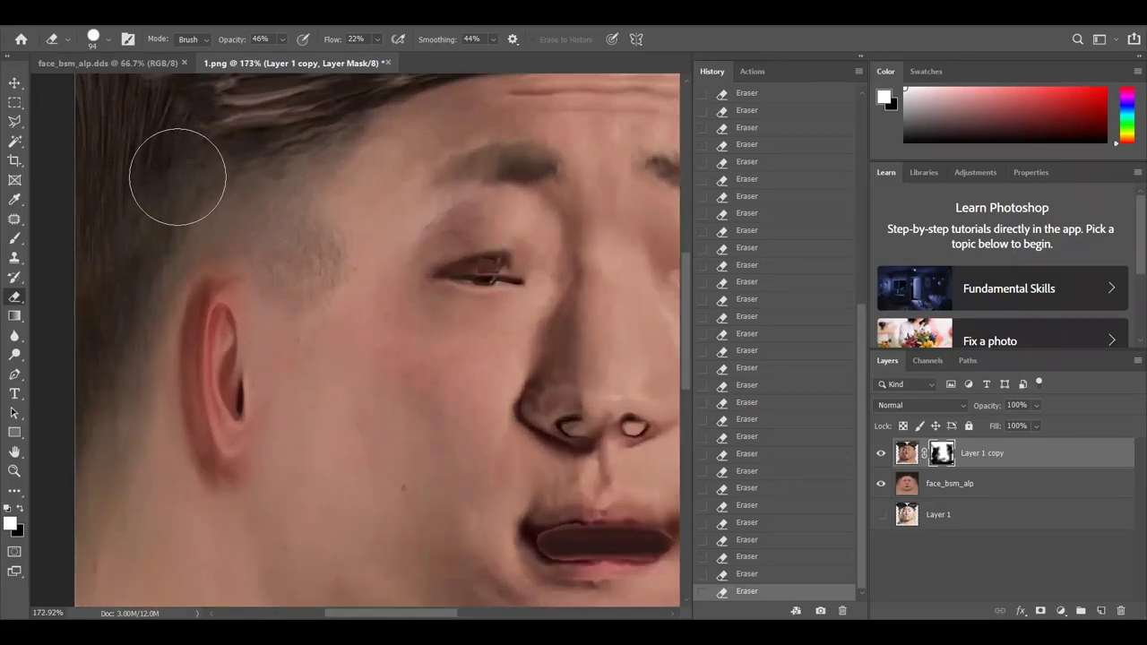
{"action": "scroll", "coordinate": [146, 338], "scroll_direction": "down", "scroll_amount": 3, "text": "alt"}
{"action": "scroll", "coordinate": [145, 153], "scroll_direction": "up", "scroll_amount": 3, "text": "alt"}
{"action": "mouse_move", "coordinate": [146, 153]}
{"action": "left_mouse_down"}
{"action": "mouse_move", "coordinate": [217, 282]}
{"action": "mouse_move", "coordinate": [182, 164]}
{"action": "mouse_move", "coordinate": [105, 169]}
{"action": "left_mouse_up"}
{"action": "mouse_move", "coordinate": [285, 247]}
{"action": "left_mouse_down"}
{"action": "mouse_move", "coordinate": [289, 228]}
{"action": "mouse_move", "coordinate": [88, 185]}
{"action": "mouse_move", "coordinate": [126, 170]}
{"action": "left_mouse_up"}
{"action": "scroll", "coordinate": [149, 303], "scroll_direction": "down", "scroll_amount": 1, "text": "alt"}
{"action": "scroll", "coordinate": [148, 303], "scroll_direction": "down", "scroll_amount": 3, "text": "alt"}
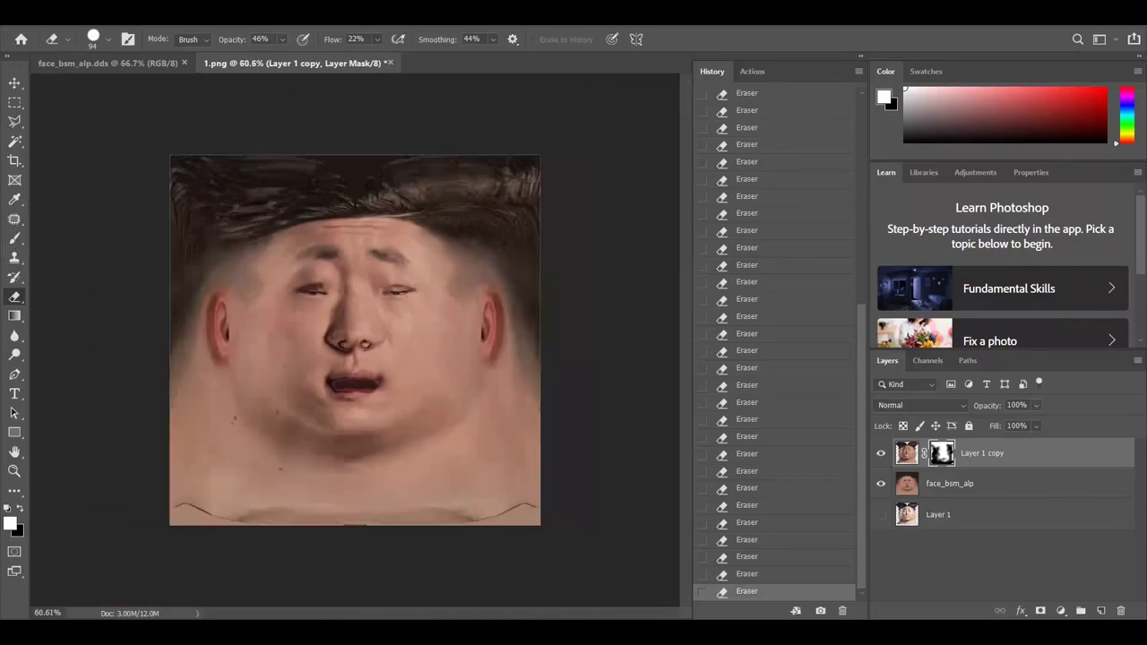
{"action": "scroll", "coordinate": [618, 174], "scroll_direction": "up", "scroll_amount": 3, "text": "alt"}
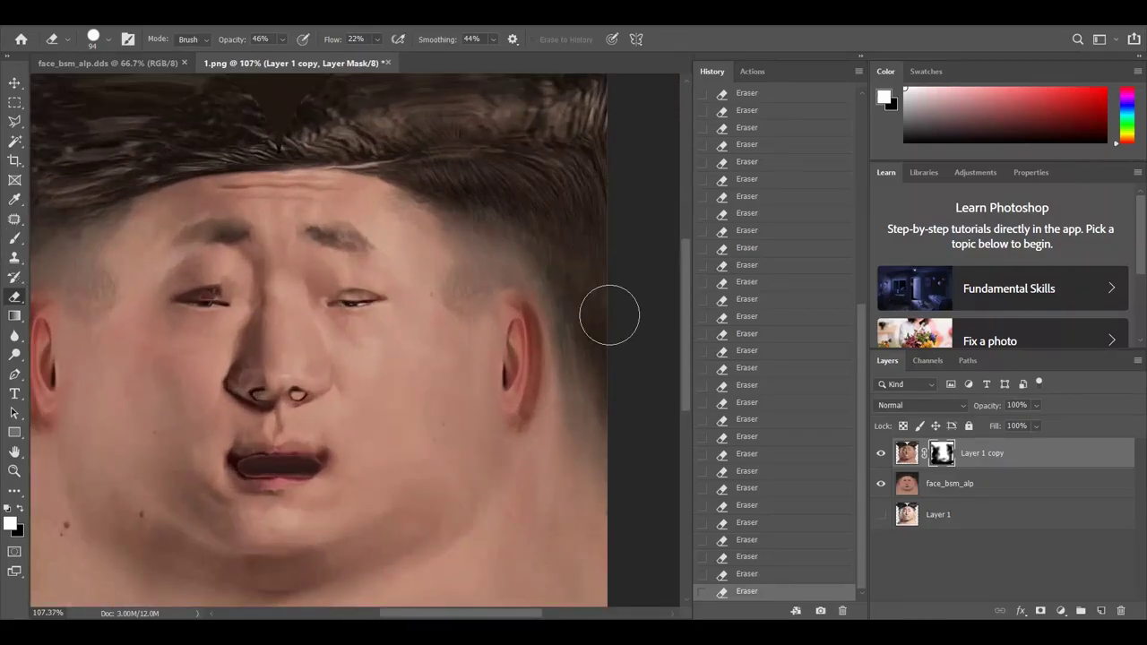
{"action": "scroll", "coordinate": [422, 328], "scroll_direction": "down", "scroll_amount": 3, "text": "alt"}
{"action": "scroll", "coordinate": [354, 332], "scroll_direction": "up", "scroll_amount": 2, "text": "alt"}
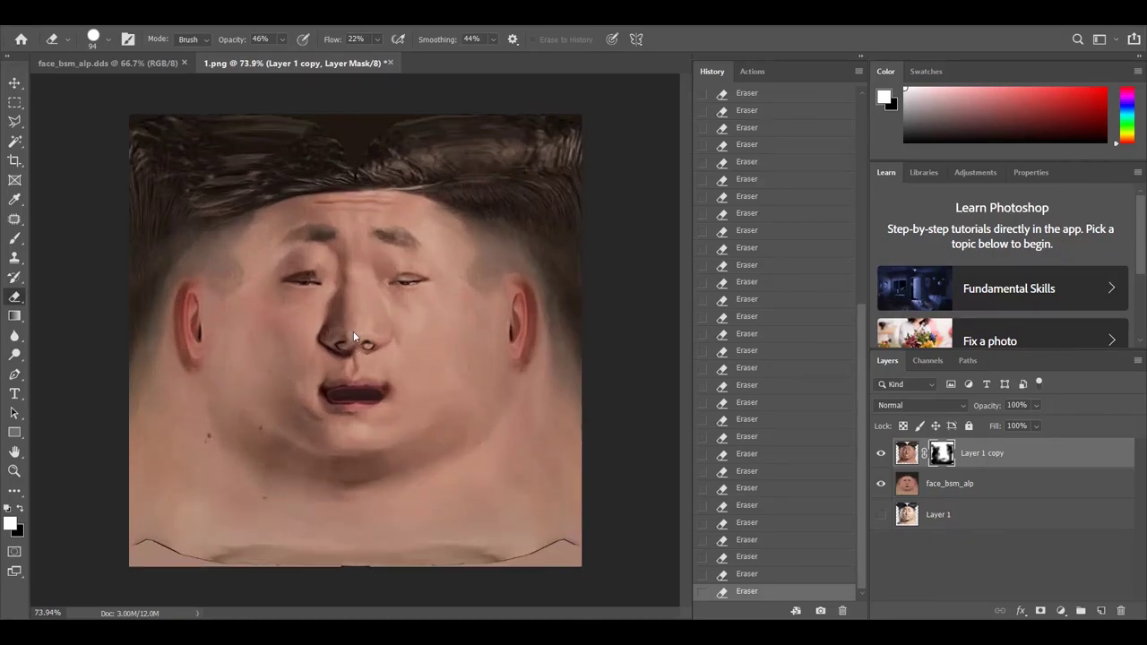
Save the revised texture as a large-size PNG, replacing the existing 2.png
{"action": "key", "text": "ctrl+shift+s"}
{"action": "left_click", "coordinate": [177, 302]}
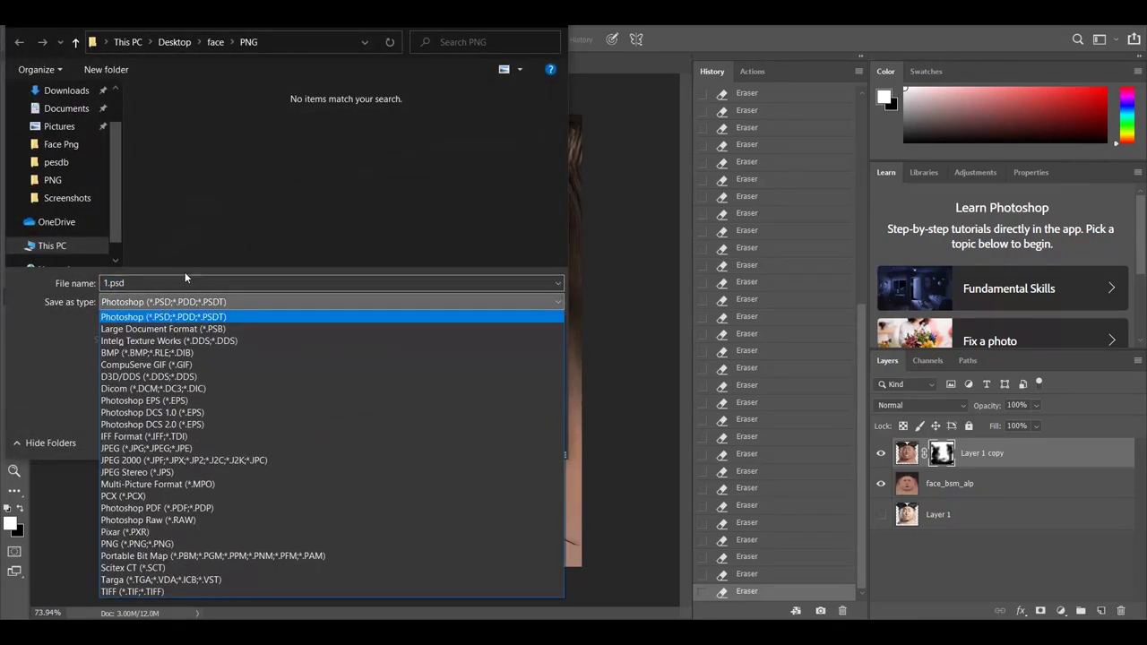
{"action": "left_click", "coordinate": [177, 544]}
{"action": "double_click", "coordinate": [260, 125]}
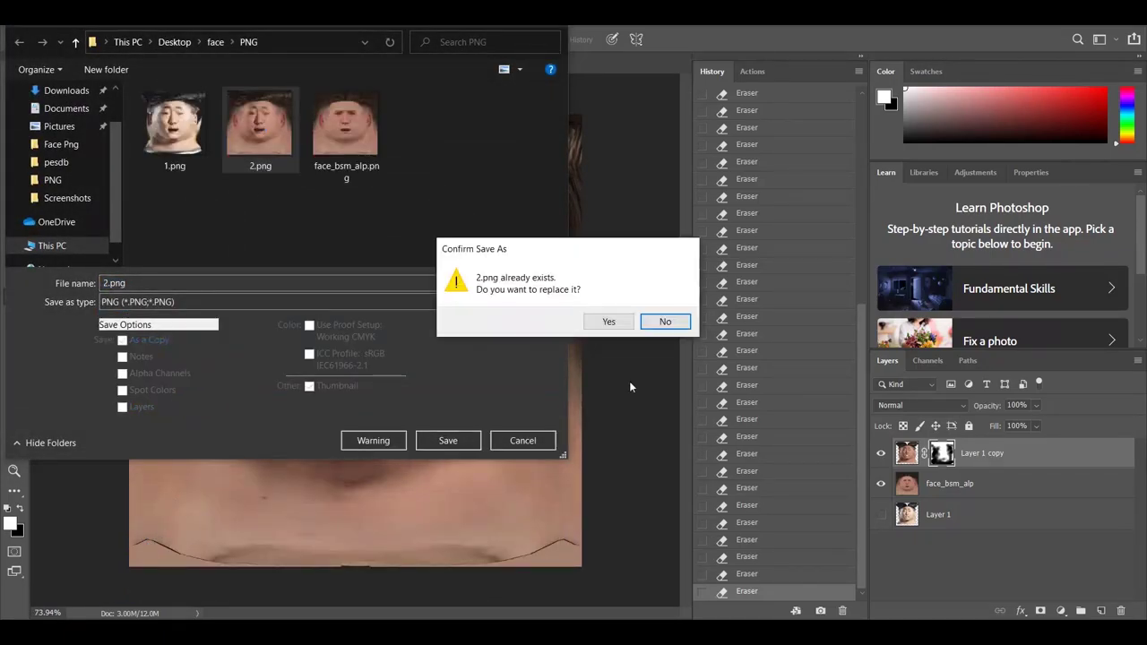
{"action": "left_click", "coordinate": [608, 321]}
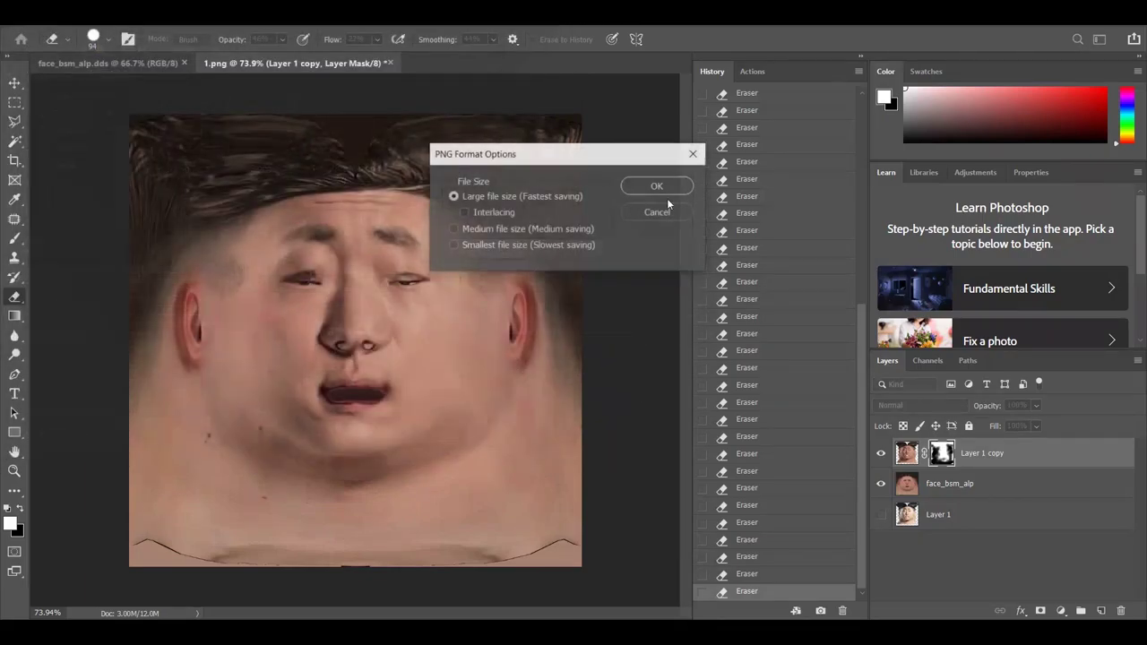
{"action": "left_click", "coordinate": [663, 188]}
Switch to Blender and reload the updated 2.png in the UV editor
{"action": "key", "text": "alt+Tab"}
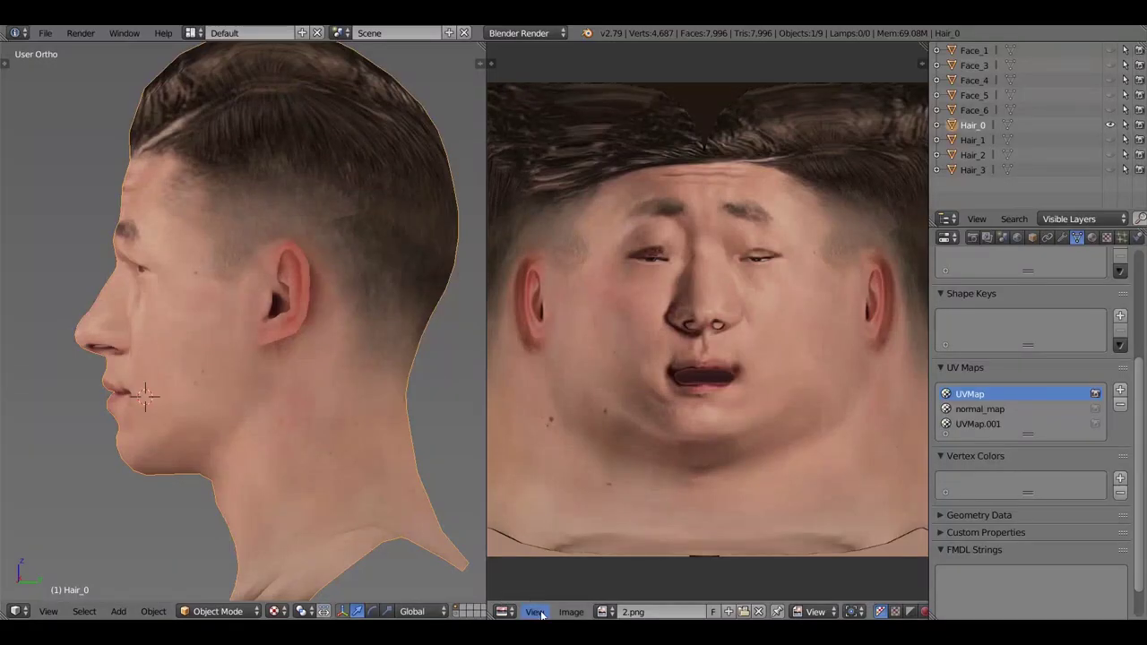
{"action": "left_click", "coordinate": [571, 612]}
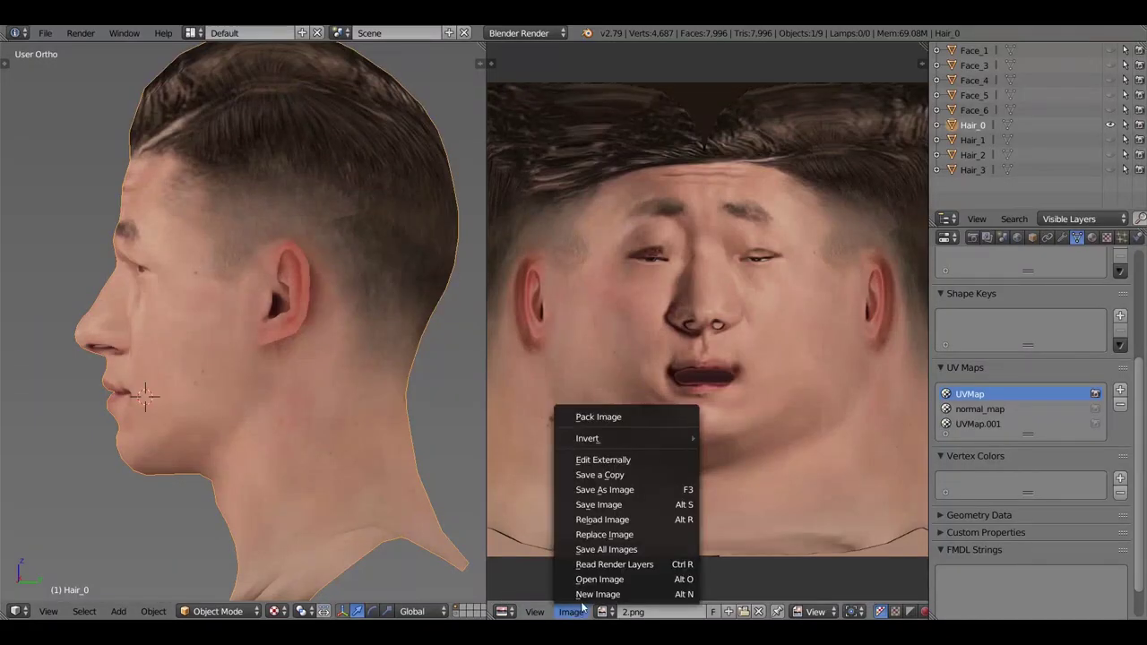
{"action": "left_click", "coordinate": [657, 519]}
Examine the reloaded face texture on the head from the front and at an angle, near and far
{"action": "middle_click_drag", "start_coordinate": [359, 351], "coordinate": [379, 283]}
{"action": "key", "text": "KP_1"}
{"action": "scroll", "coordinate": [388, 318], "scroll_direction": "down", "scroll_amount": 4}
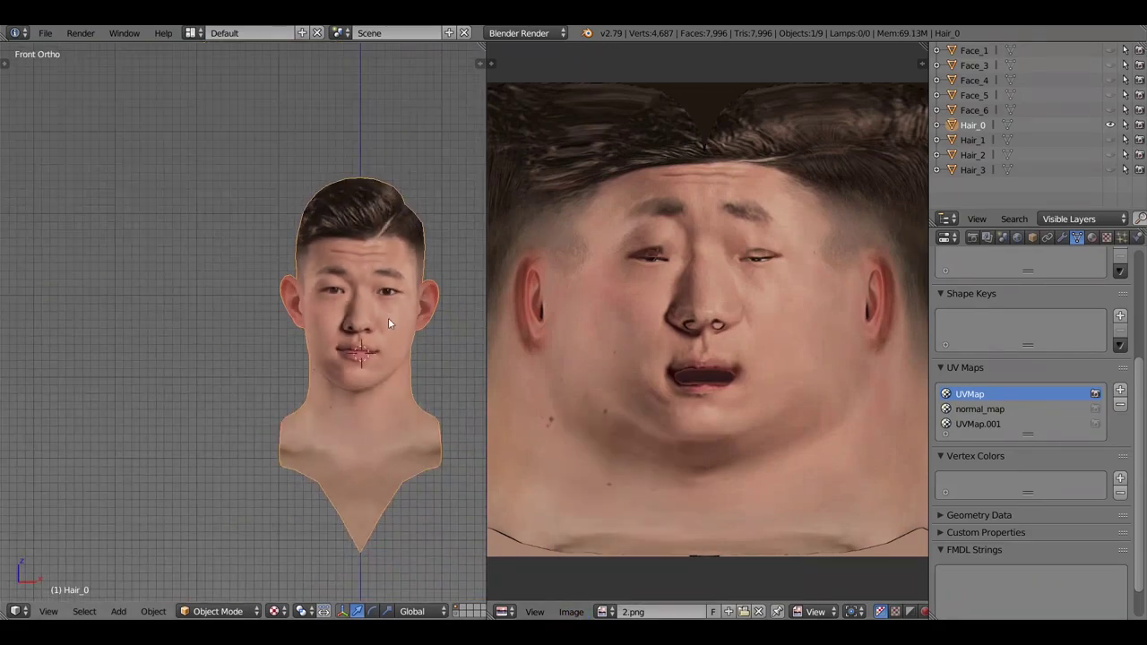
{"action": "scroll", "coordinate": [404, 210], "scroll_direction": "up", "scroll_amount": 4}
{"action": "middle_click_drag", "start_coordinate": [378, 284], "coordinate": [315, 282]}
{"action": "key", "text": "KP_1"}
{"action": "scroll", "coordinate": [285, 307], "scroll_direction": "down", "scroll_amount": 4}
{"action": "scroll", "coordinate": [268, 430], "scroll_direction": "up", "scroll_amount": 1}
{"action": "scroll", "coordinate": [374, 420], "scroll_direction": "down", "scroll_amount": 1}
{"action": "scroll", "coordinate": [373, 426], "scroll_direction": "up", "scroll_amount": 3}
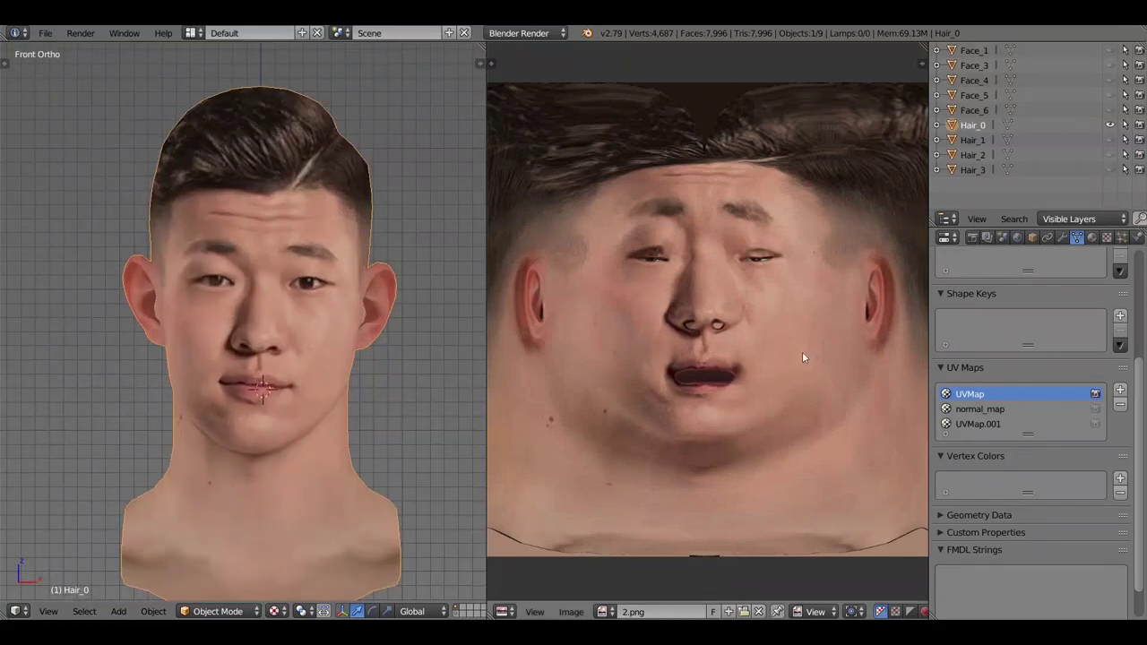
Show the PES2019 Face/Hair Modifier settings in the scene properties and examine the head from the front again
{"action": "left_click", "coordinate": [1005, 238]}
{"action": "scroll", "coordinate": [1009, 365], "scroll_direction": "up", "scroll_amount": 2}
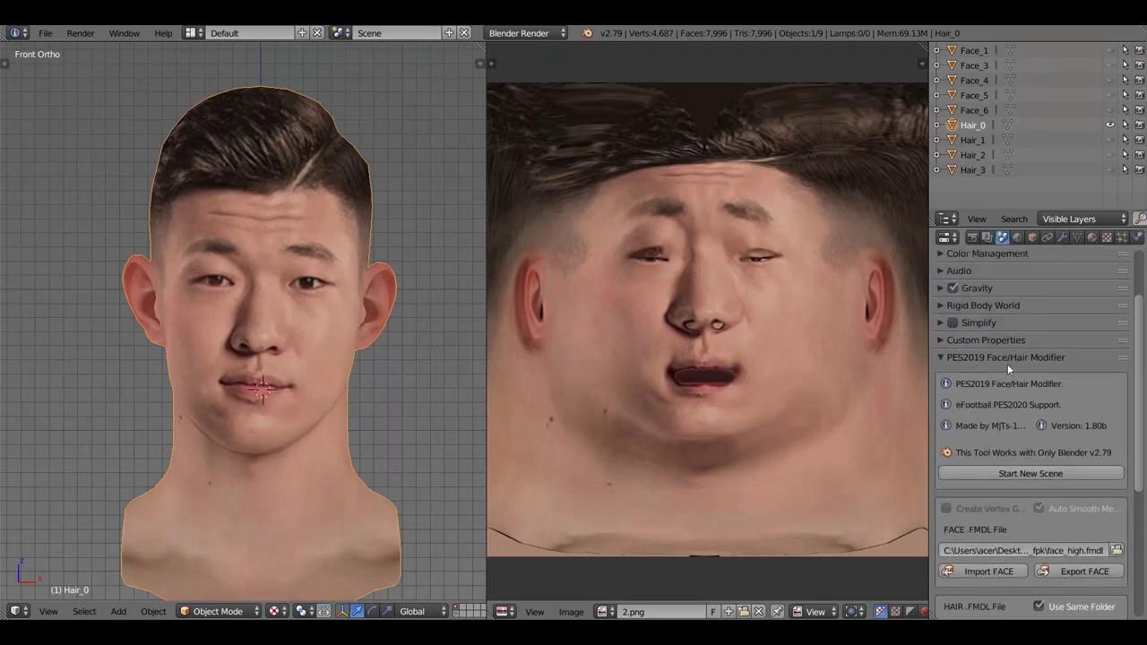
{"action": "scroll", "coordinate": [328, 380], "scroll_direction": "down", "scroll_amount": 2}
{"action": "scroll", "coordinate": [233, 344], "scroll_direction": "up", "scroll_amount": 2}
{"action": "scroll", "coordinate": [234, 343], "scroll_direction": "down", "scroll_amount": 3}
{"action": "scroll", "coordinate": [346, 332], "scroll_direction": "up", "scroll_amount": 4}
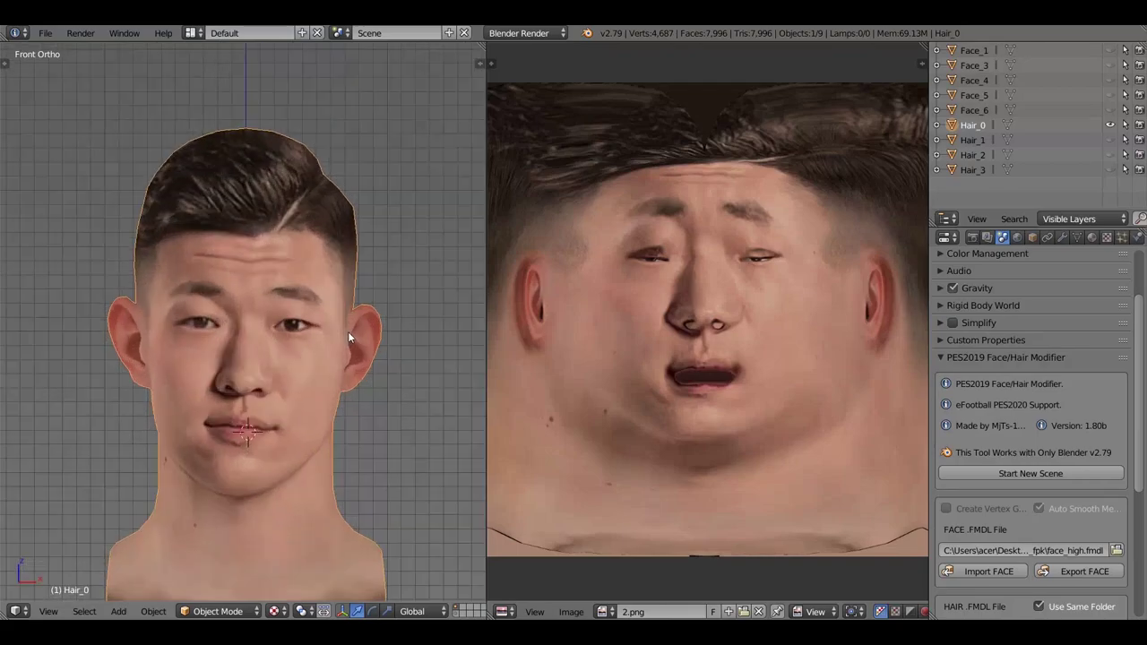
{"action": "mouse_move", "coordinate": [371, 329]}
{"action": "middle_mouse_down"}
{"action": "mouse_move", "coordinate": [262, 335]}
{"action": "mouse_move", "coordinate": [298, 344]}
{"action": "mouse_move", "coordinate": [390, 329]}
{"action": "mouse_move", "coordinate": [377, 335]}
{"action": "middle_mouse_up"}
{"action": "key", "text": "KP_1"}
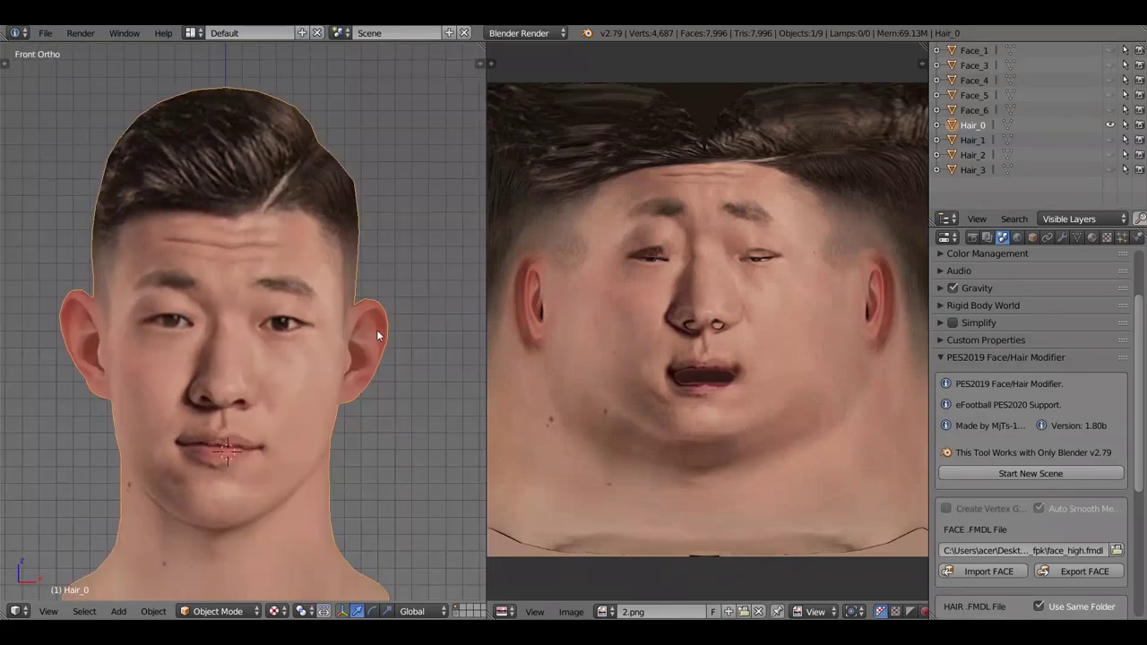
{"action": "scroll", "coordinate": [357, 337], "scroll_direction": "down", "scroll_amount": 3}
{"action": "scroll", "coordinate": [311, 373], "scroll_direction": "up", "scroll_amount": 2}
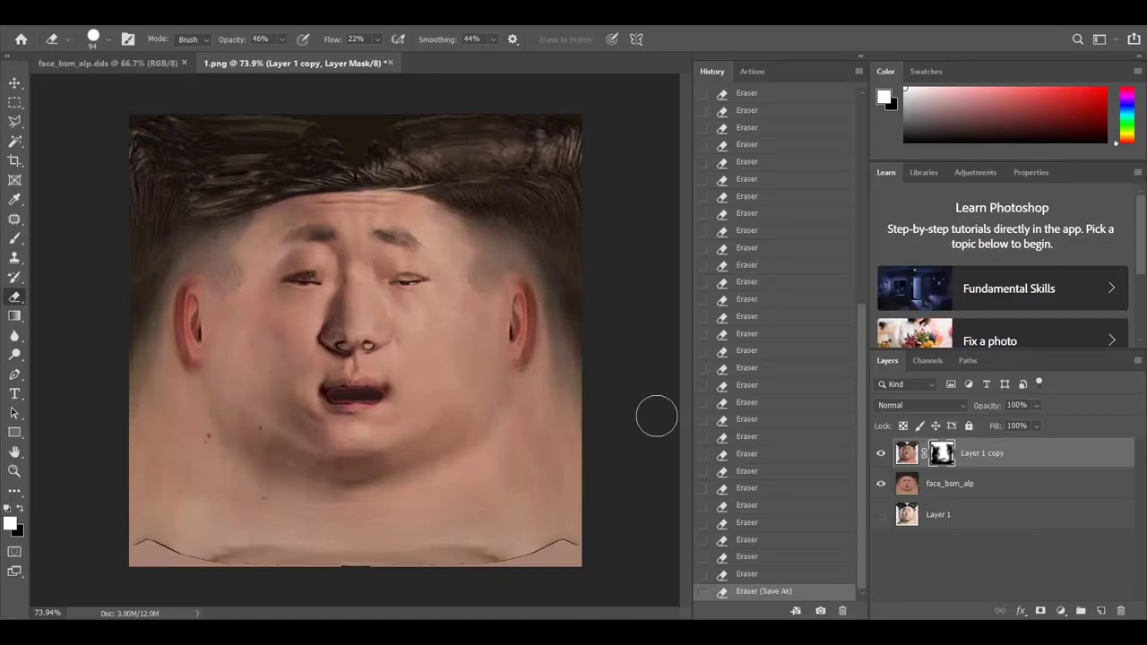
{"action": "left_click", "coordinate": [95, 16]}
{"action": "mouse_move", "coordinate": [148, 53]}
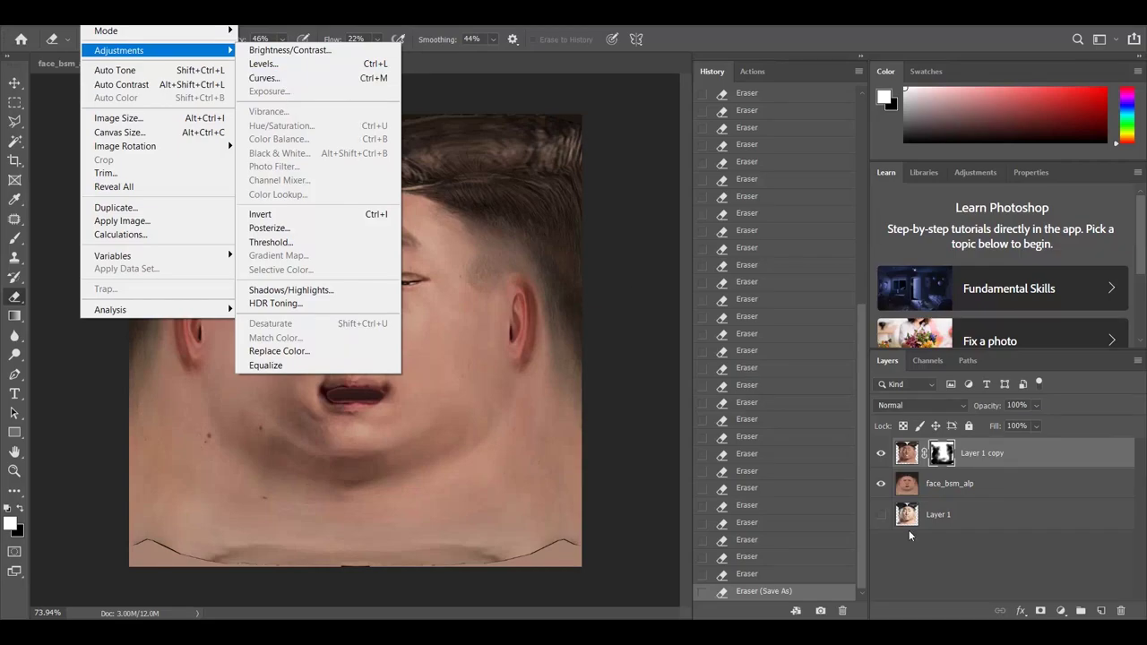
{"action": "left_click", "coordinate": [907, 453]}
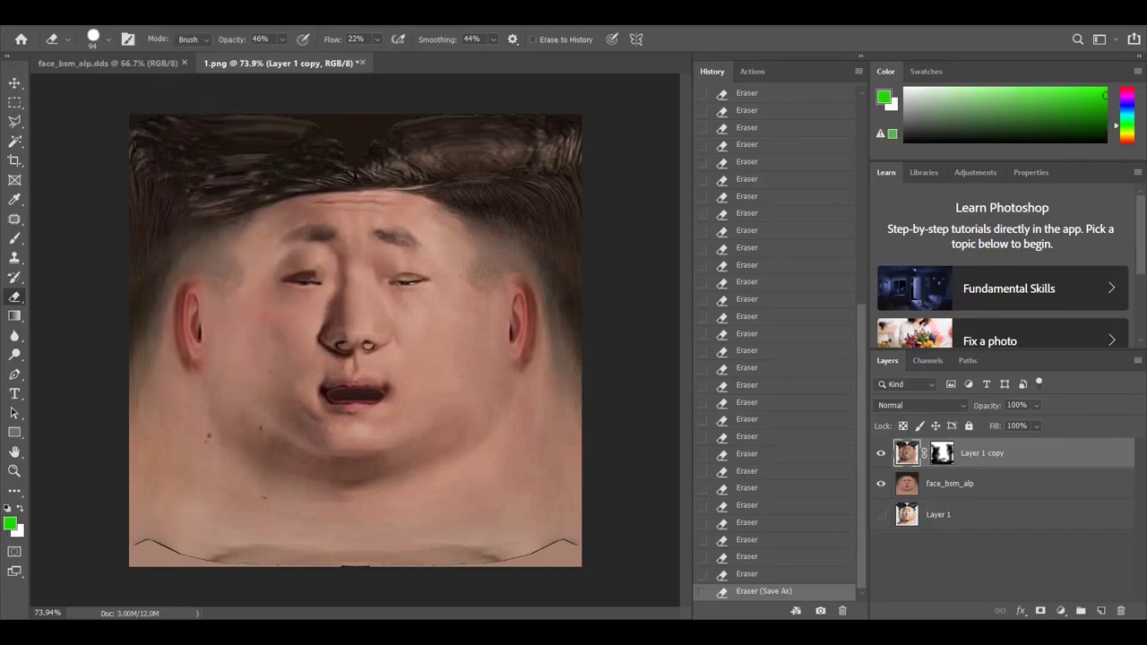
{"action": "left_click", "coordinate": [87, 12]}
{"action": "mouse_move", "coordinate": [134, 49]}
{"action": "left_click", "coordinate": [296, 55]}
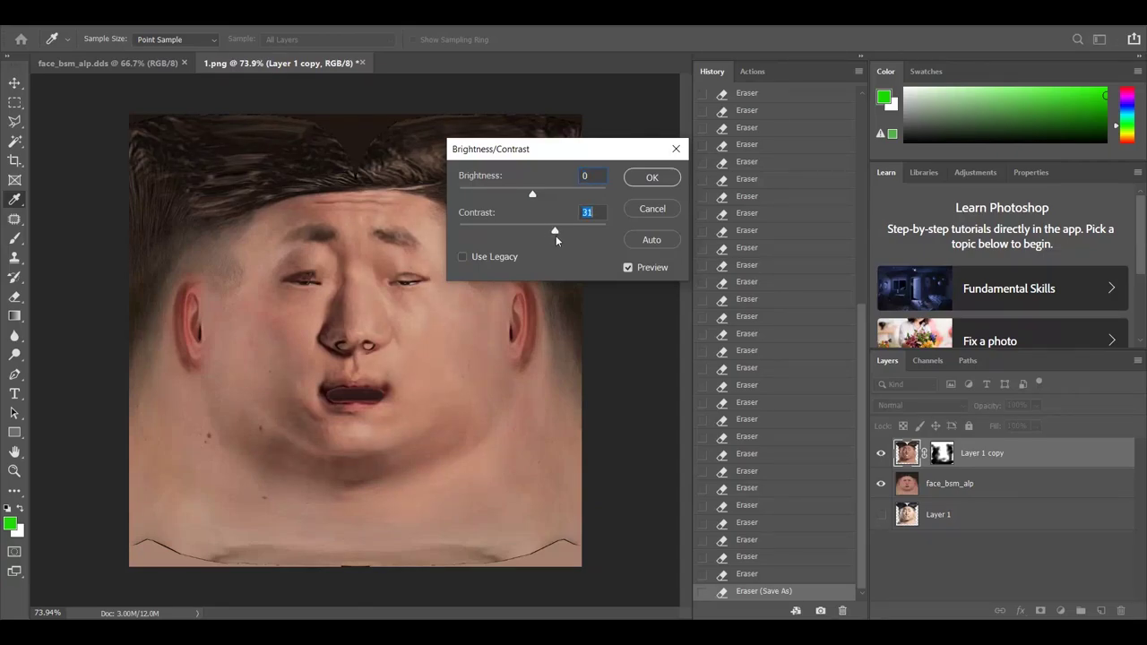
{"action": "left_click_drag", "start_coordinate": [528, 242], "coordinate": [559, 246]}
{"action": "left_click", "coordinate": [650, 210]}
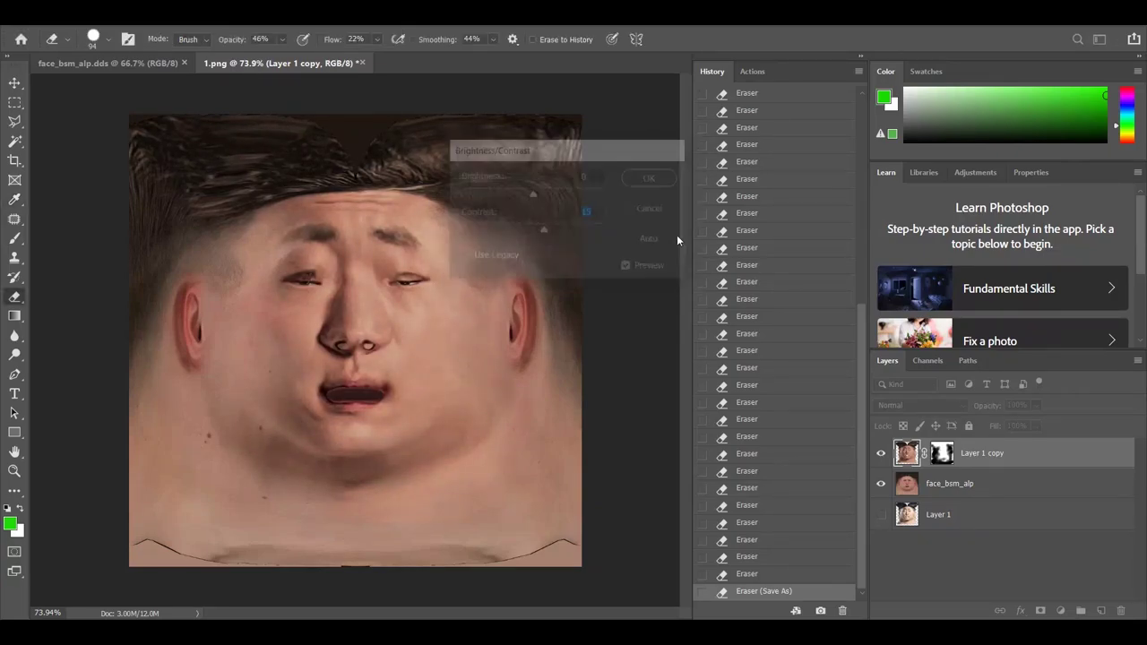
Delete the hidden Layer 1 and merge the remaining visible layers into one
{"action": "left_click", "coordinate": [960, 495]}
{"action": "left_click_drag", "start_coordinate": [959, 516], "coordinate": [1129, 607]}
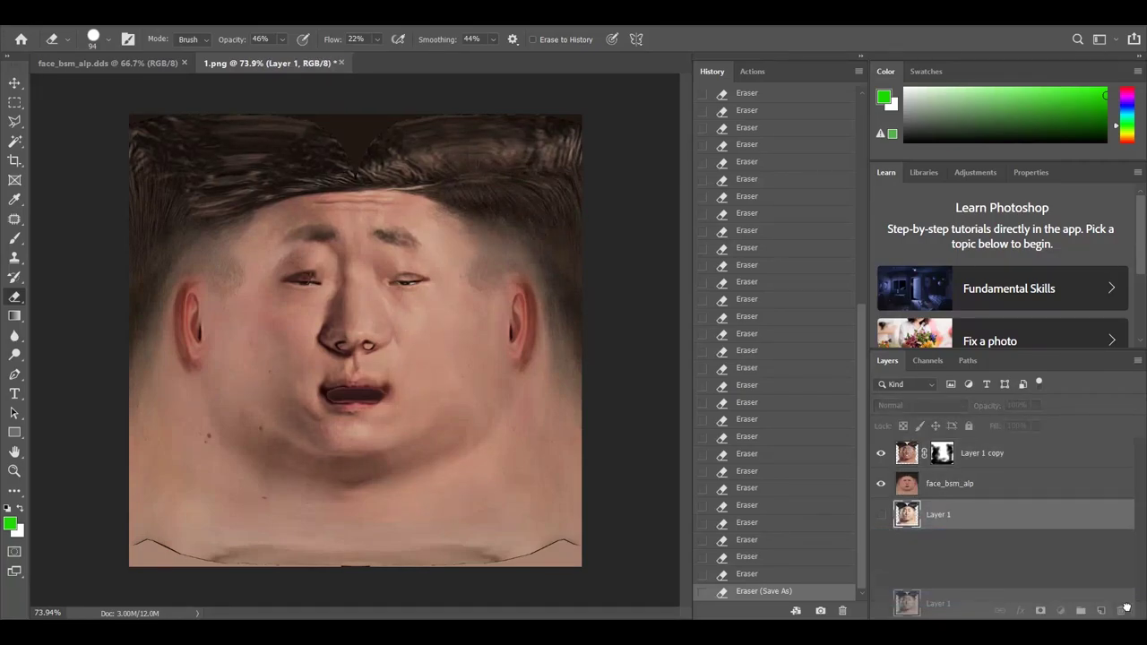
{"action": "left_click_drag", "start_coordinate": [1052, 563], "coordinate": [1120, 610]}
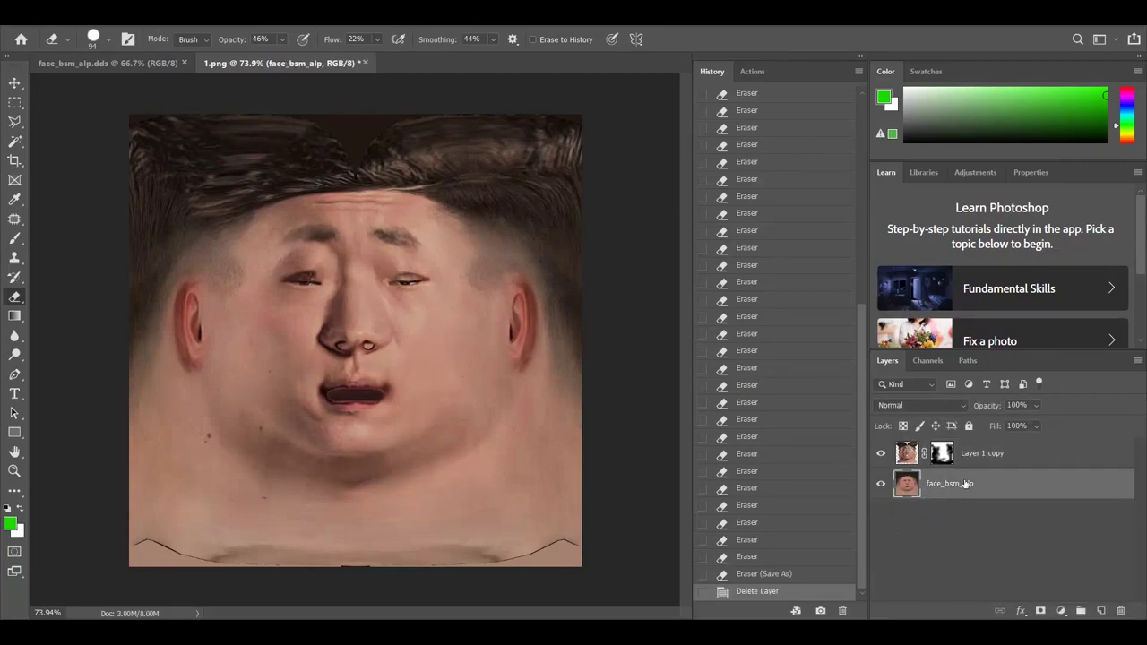
{"action": "key", "text": "ctrl+shift+e"}
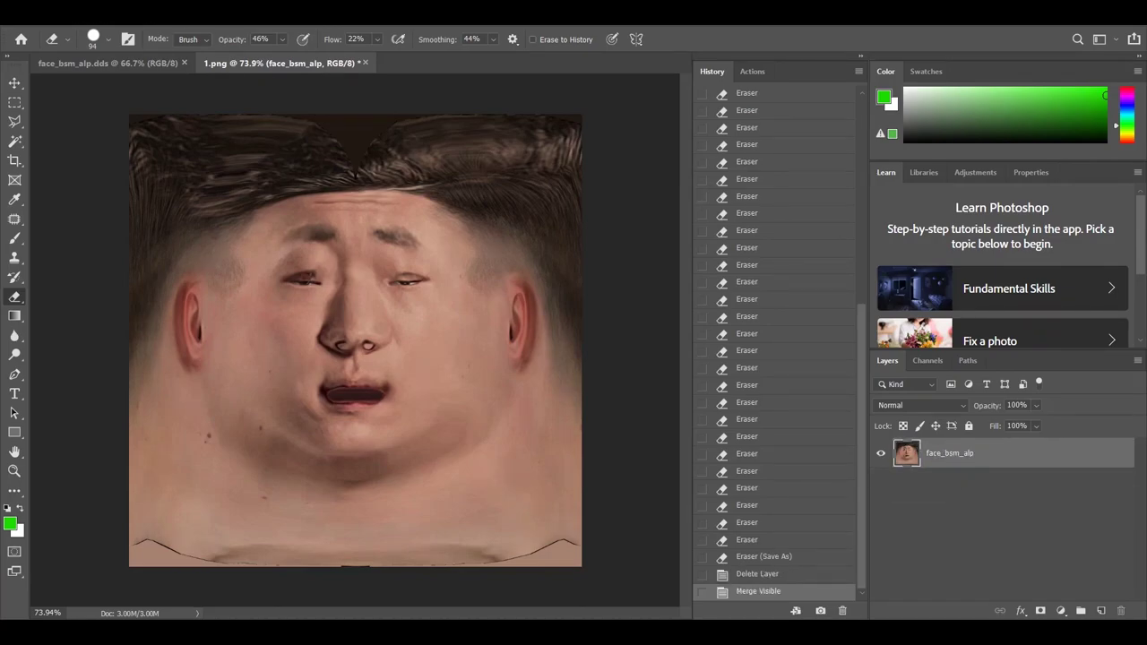
Apply a Brightness/Contrast adjustment to the merged face texture with brightness 12 and contrast 4
{"action": "left_click", "coordinate": [94, 13]}
{"action": "mouse_move", "coordinate": [117, 49]}
{"action": "left_click", "coordinate": [277, 51]}
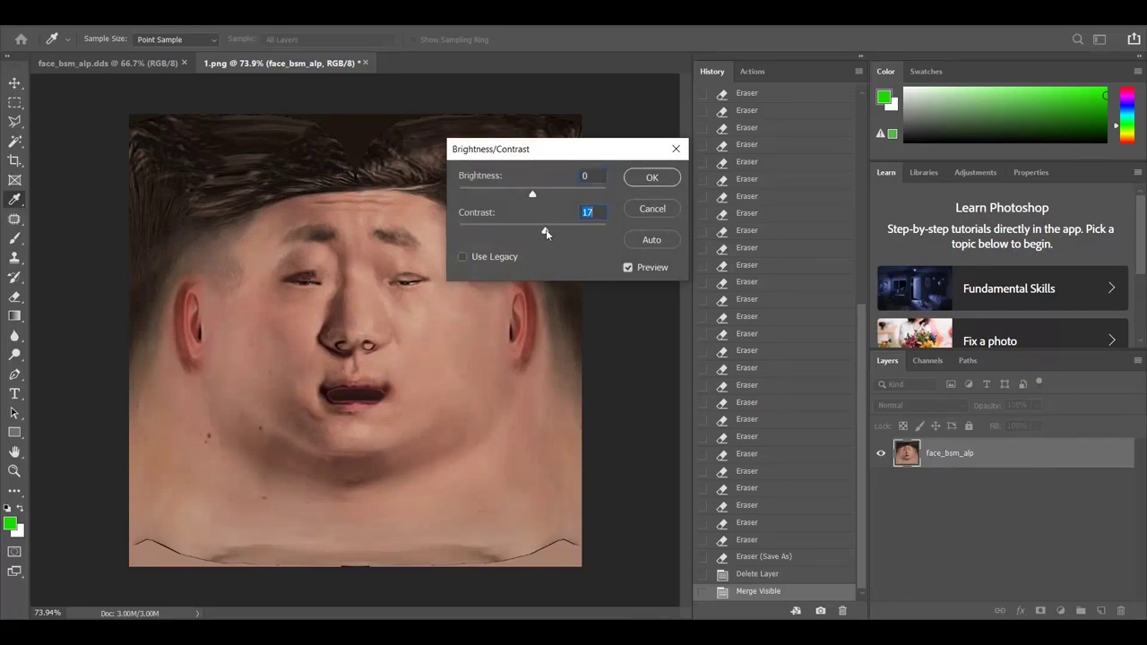
{"action": "left_click_drag", "start_coordinate": [533, 195], "coordinate": [549, 233]}
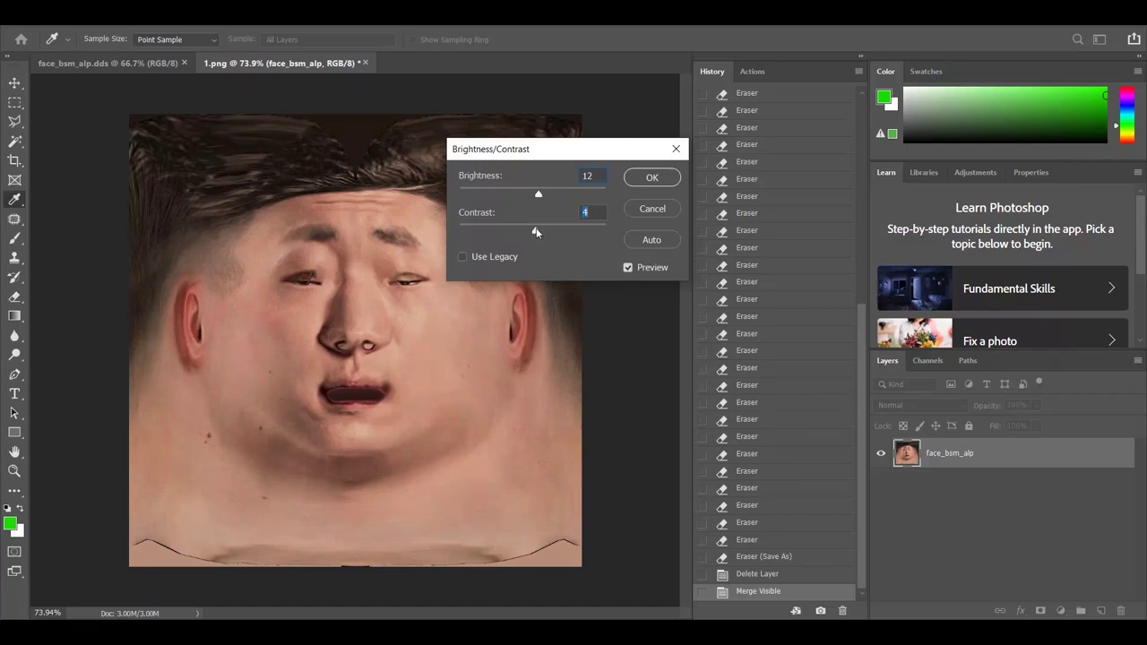
{"action": "left_click", "coordinate": [652, 177]}
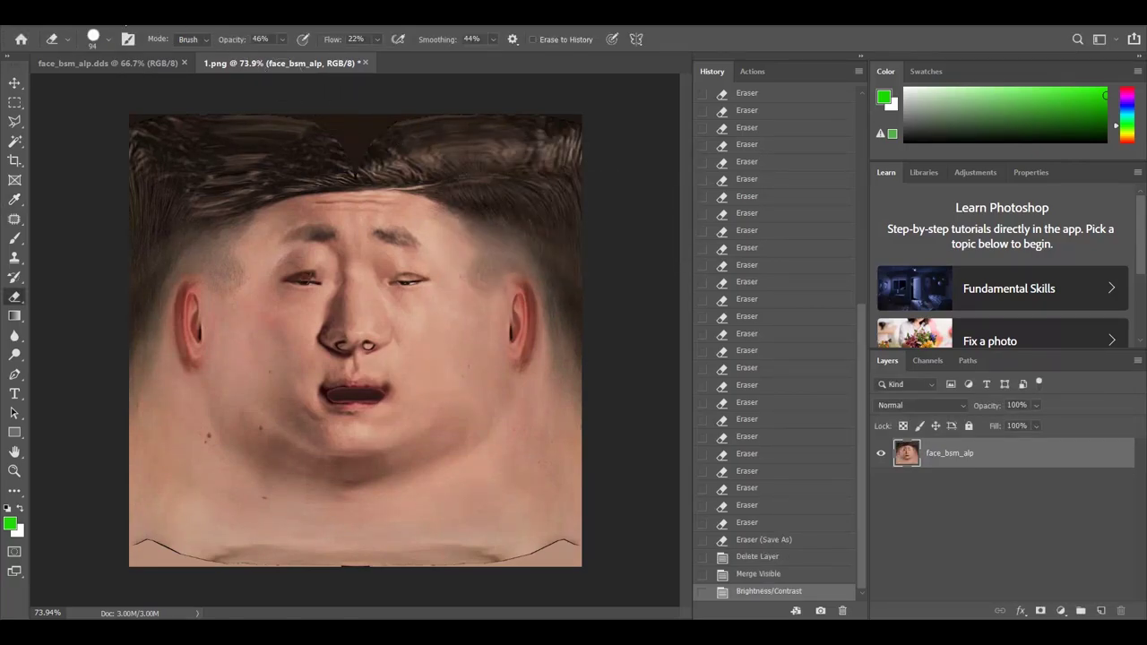
Apply a Levels adjustment to the face texture with the midtones at 1.05 and a slightly lowered white input level
{"action": "left_click", "coordinate": [90, 12]}
{"action": "mouse_move", "coordinate": [128, 48]}
{"action": "left_click", "coordinate": [292, 66]}
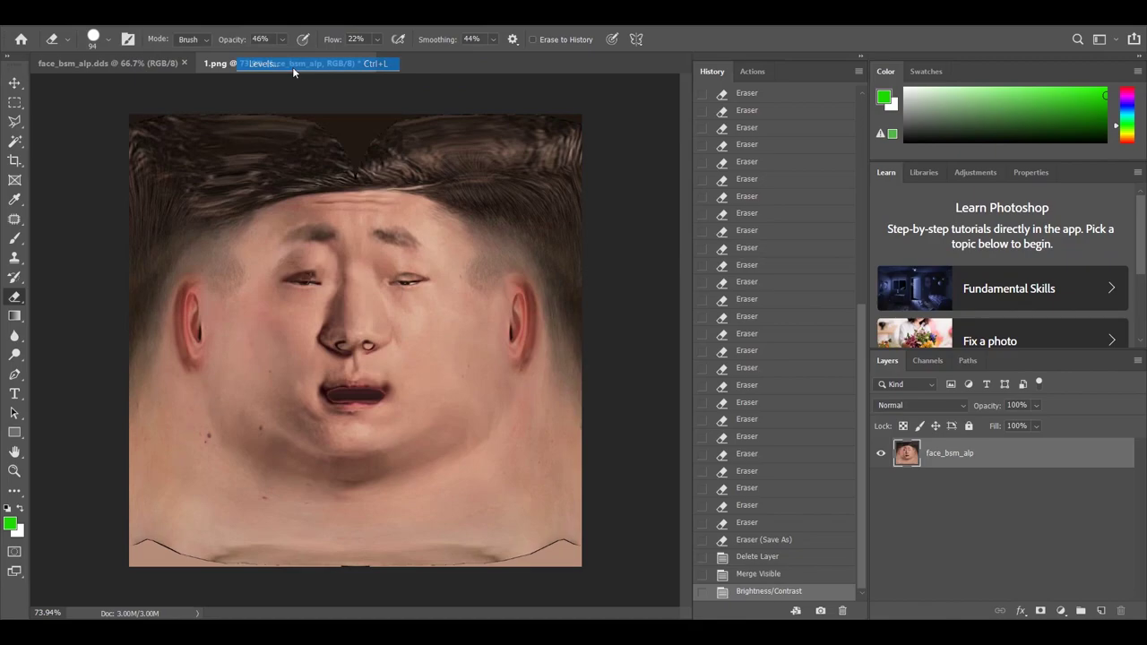
{"action": "mouse_move", "coordinate": [525, 269]}
{"action": "left_mouse_down"}
{"action": "mouse_move", "coordinate": [535, 269]}
{"action": "mouse_move", "coordinate": [522, 272]}
{"action": "left_mouse_up"}
{"action": "left_click", "coordinate": [433, 270]}
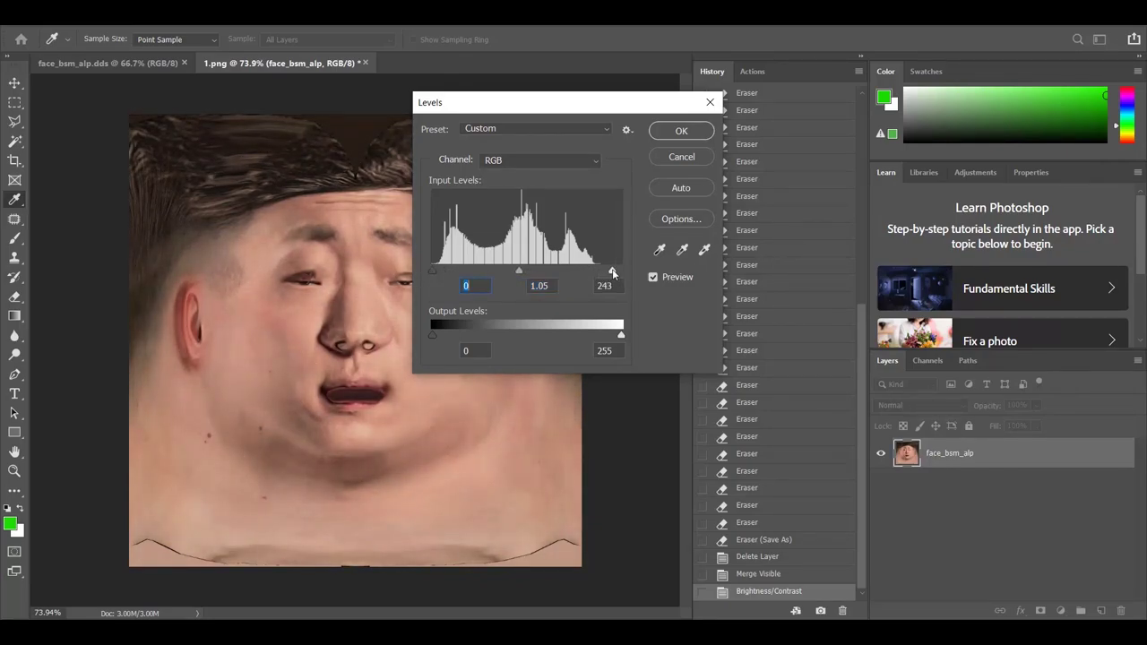
{"action": "mouse_move", "coordinate": [625, 272]}
{"action": "left_mouse_down"}
{"action": "mouse_move", "coordinate": [611, 274]}
{"action": "mouse_move", "coordinate": [620, 280]}
{"action": "left_mouse_up"}
{"action": "left_click", "coordinate": [698, 136]}
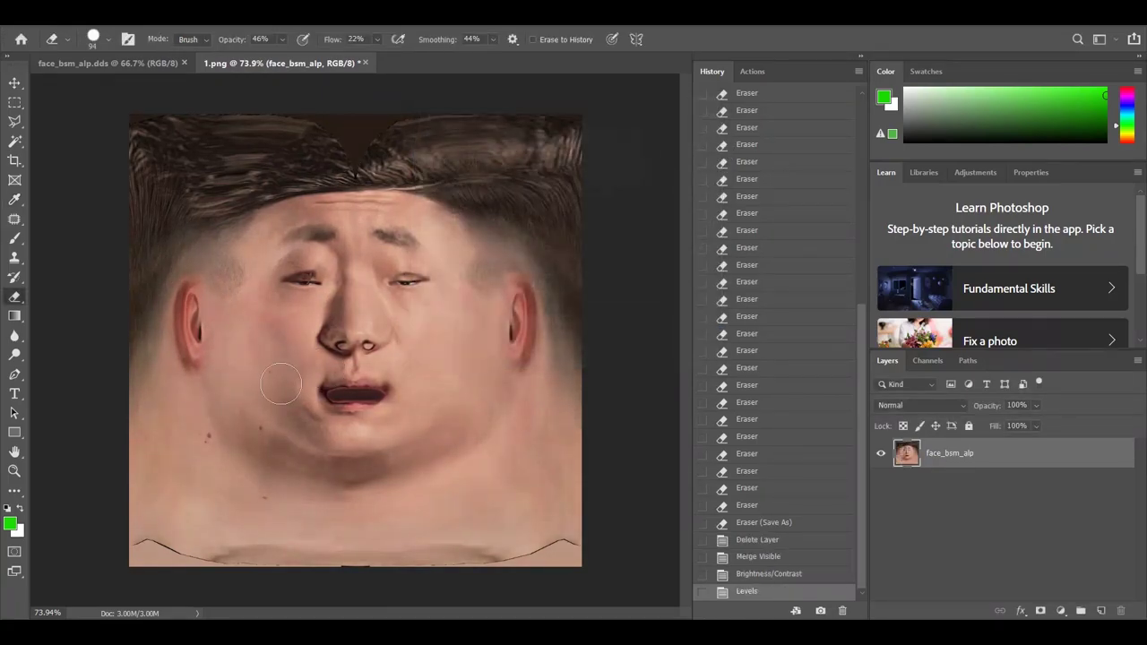
Save the brightened texture as a large-size PNG, replacing the existing 2.png
{"action": "key", "text": "ctrl+shift+s"}
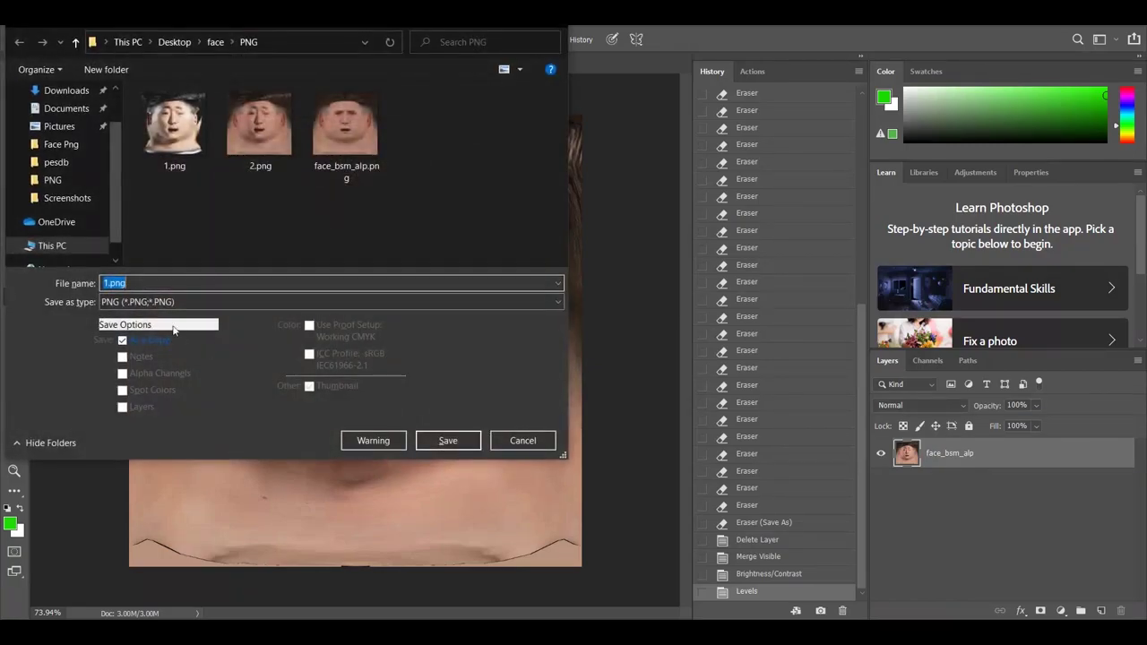
{"action": "double_click", "coordinate": [251, 125]}
{"action": "left_click", "coordinate": [608, 321]}
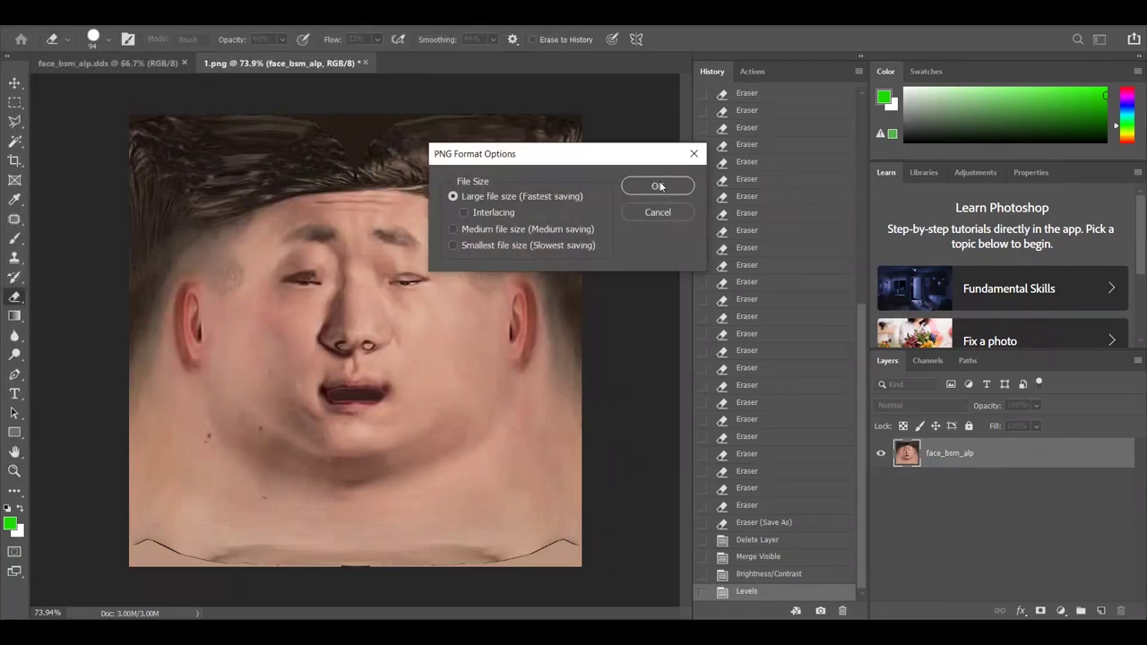
{"action": "left_click", "coordinate": [662, 184]}
Switch to Blender and reload the brightened 2.png in the UV editor
{"action": "key", "text": "alt+Tab"}
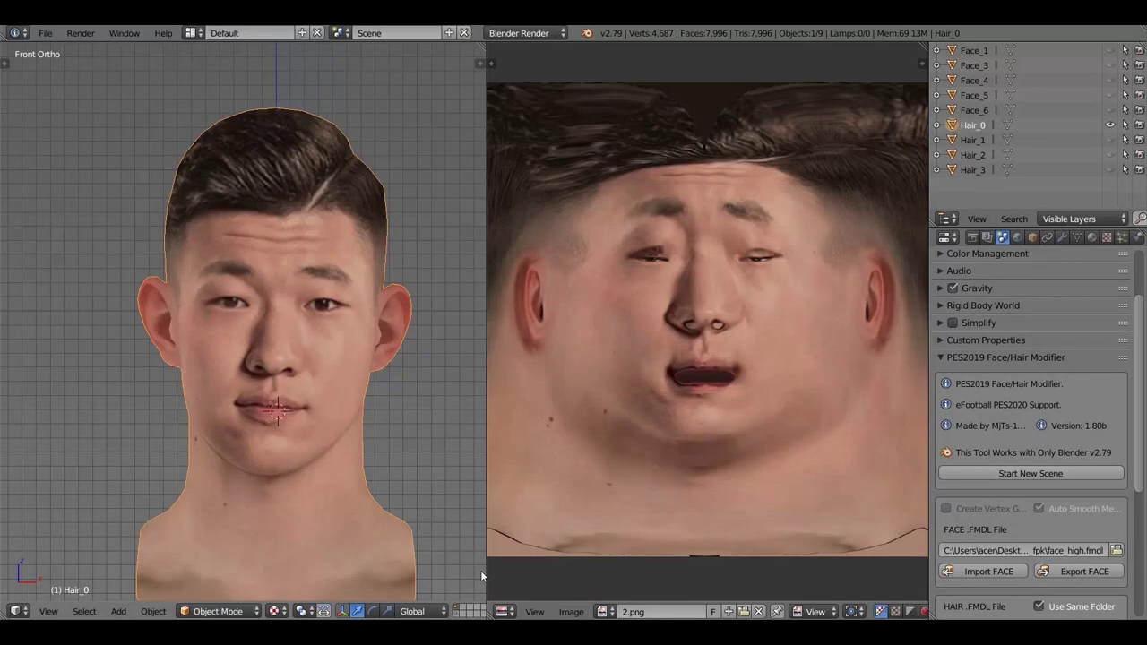
{"action": "left_click", "coordinate": [571, 613]}
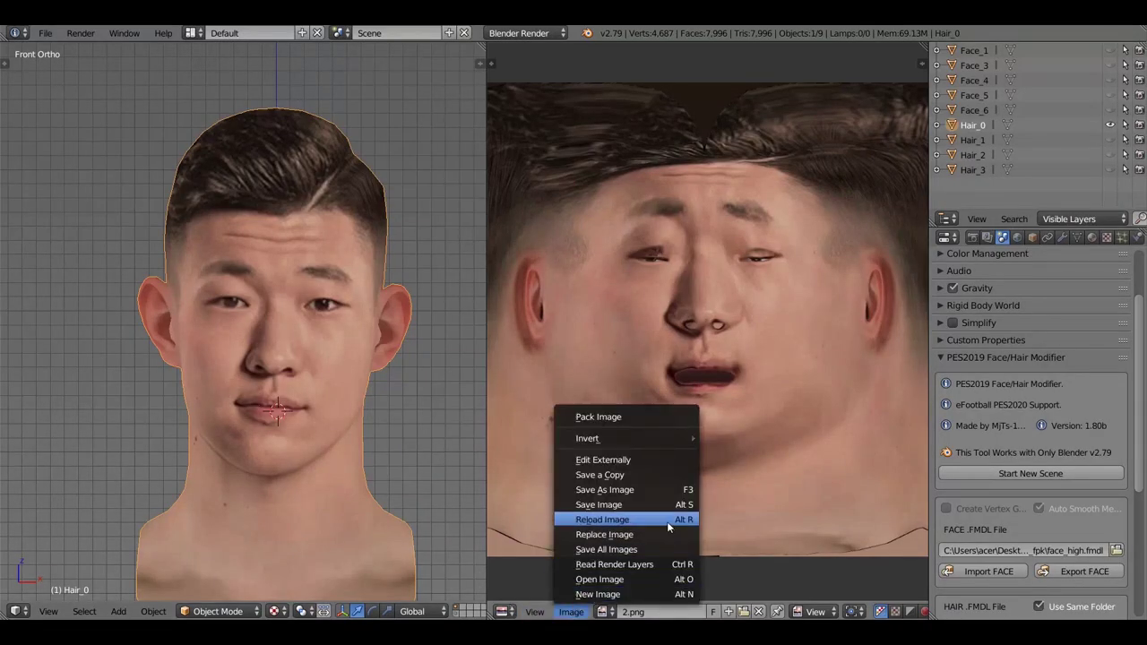
{"action": "key", "text": "Return"}
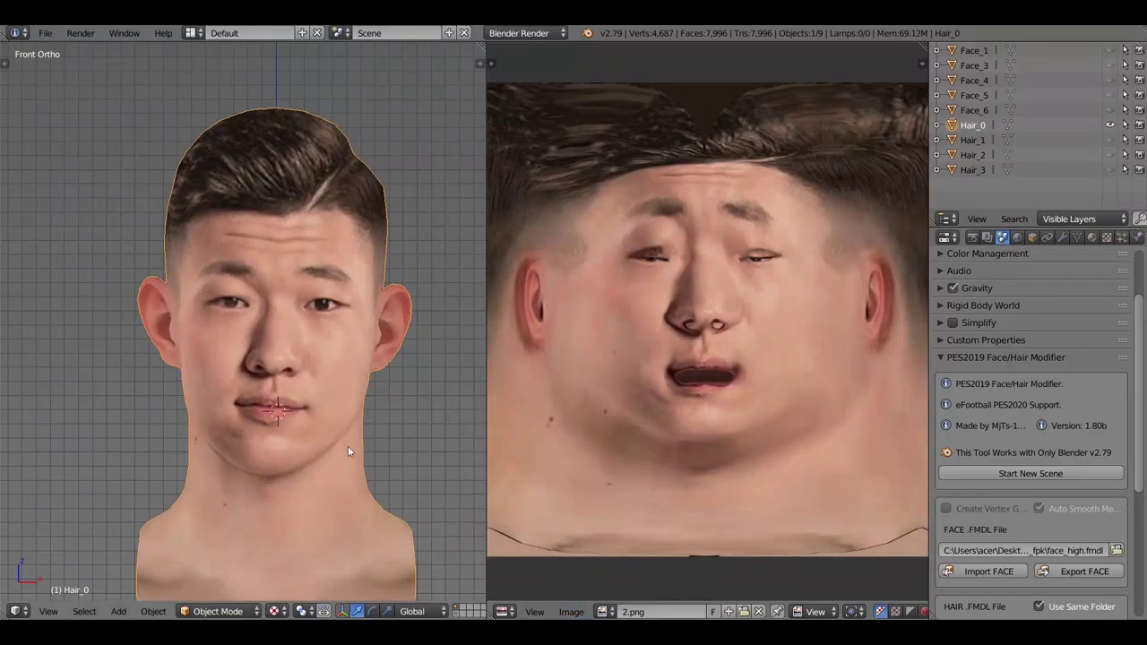
Examine the brightened face texture on the head from the front and at a slight angle, near and far
{"action": "scroll", "coordinate": [364, 445], "scroll_direction": "down", "scroll_amount": 1}
{"action": "middle_click_drag", "start_coordinate": [400, 452], "coordinate": [376, 457]}
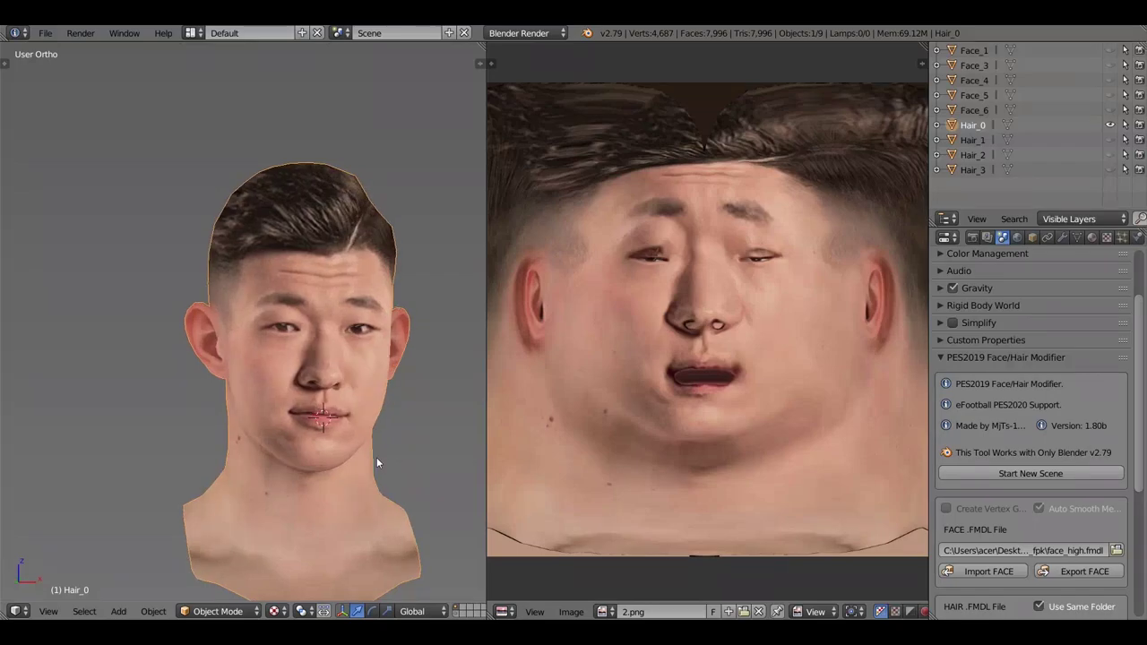
{"action": "key", "text": "KP_1"}
{"action": "scroll", "coordinate": [309, 447], "scroll_direction": "down", "scroll_amount": 3}
{"action": "scroll", "coordinate": [303, 431], "scroll_direction": "up", "scroll_amount": 6}
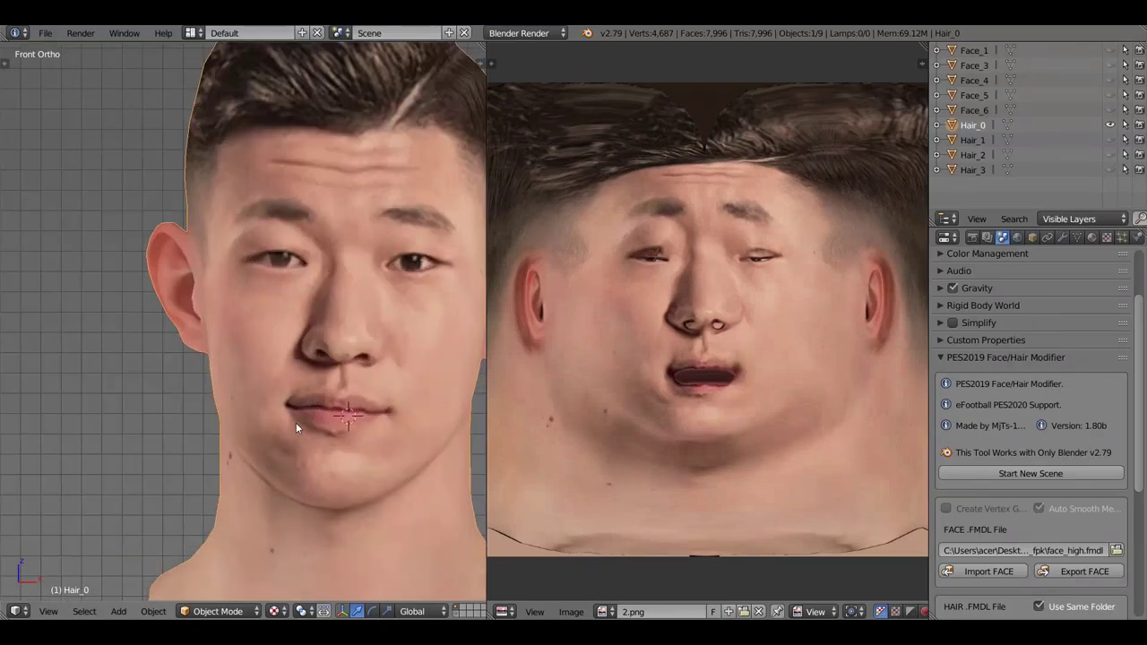
{"action": "scroll", "coordinate": [323, 439], "scroll_direction": "down", "scroll_amount": 2}
{"action": "scroll", "coordinate": [355, 456], "scroll_direction": "up", "scroll_amount": 1}
{"action": "scroll", "coordinate": [357, 448], "scroll_direction": "down", "scroll_amount": 1}
{"action": "scroll", "coordinate": [385, 448], "scroll_direction": "down", "scroll_amount": 1}
{"action": "scroll", "coordinate": [391, 452], "scroll_direction": "up", "scroll_amount": 2}
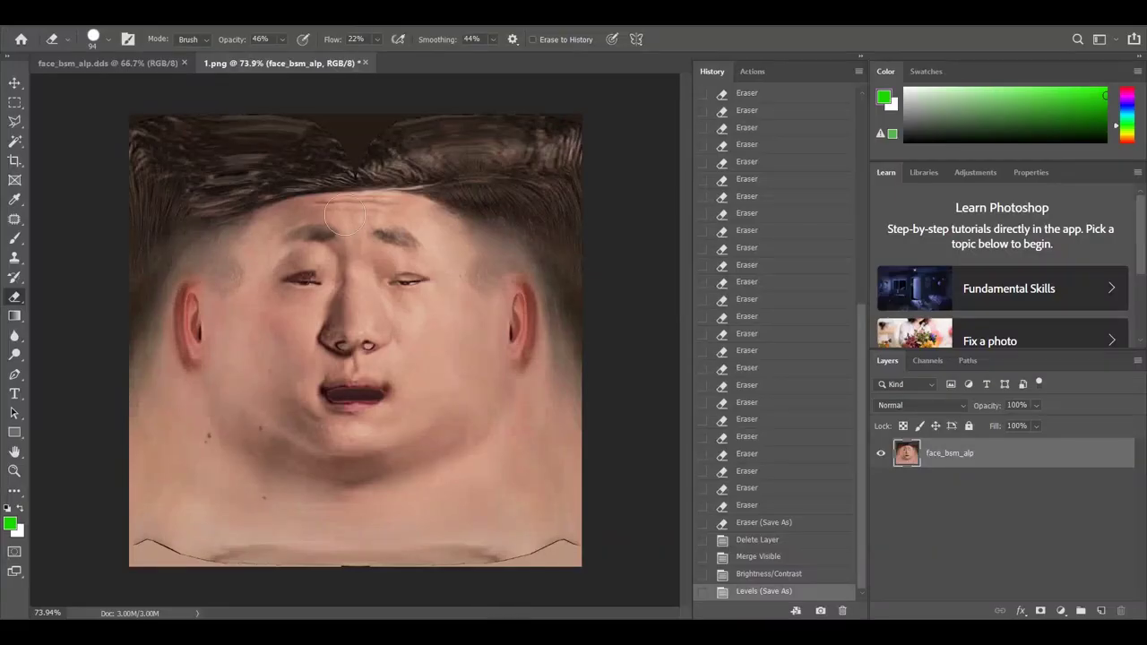
Switch to Photoshop and apply Hue/Saturation to the face texture with saturation +10 and lightness -7
{"action": "left_click", "coordinate": [101, 27]}
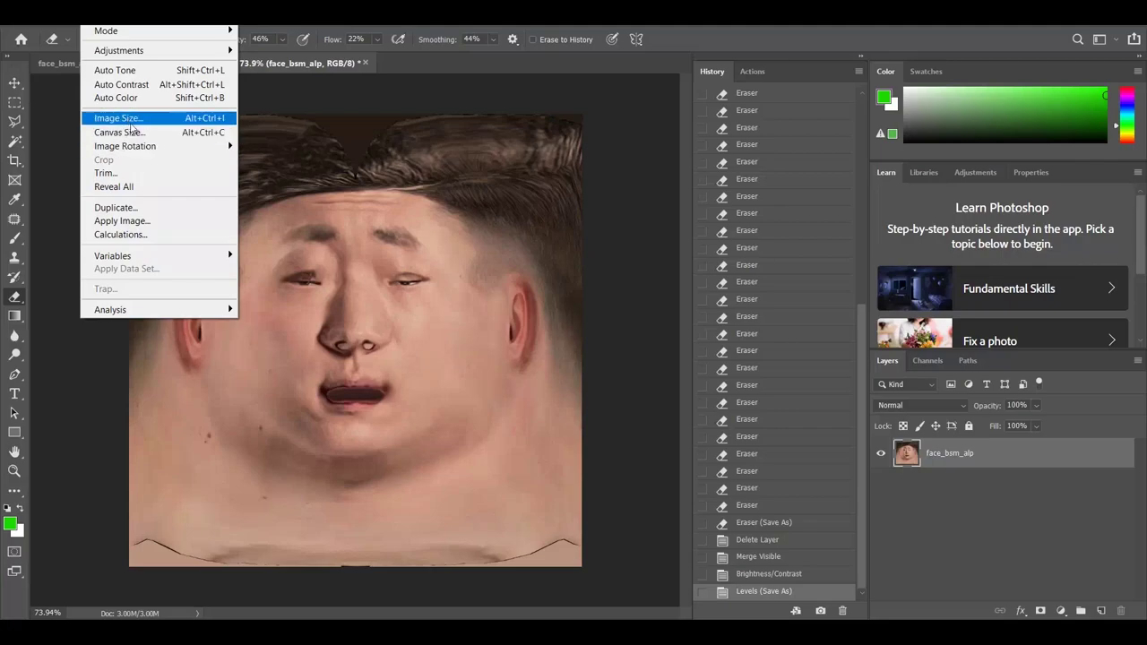
{"action": "left_click", "coordinate": [101, 23]}
{"action": "left_click", "coordinate": [101, 23]}
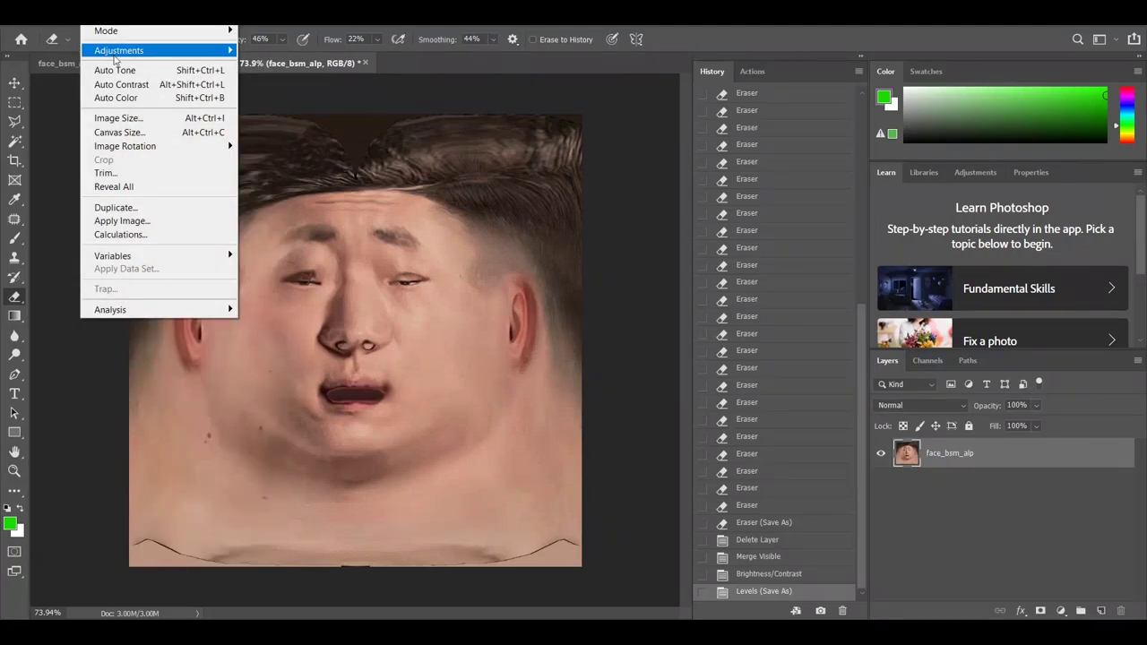
{"action": "mouse_move", "coordinate": [118, 51]}
{"action": "left_click", "coordinate": [296, 125]}
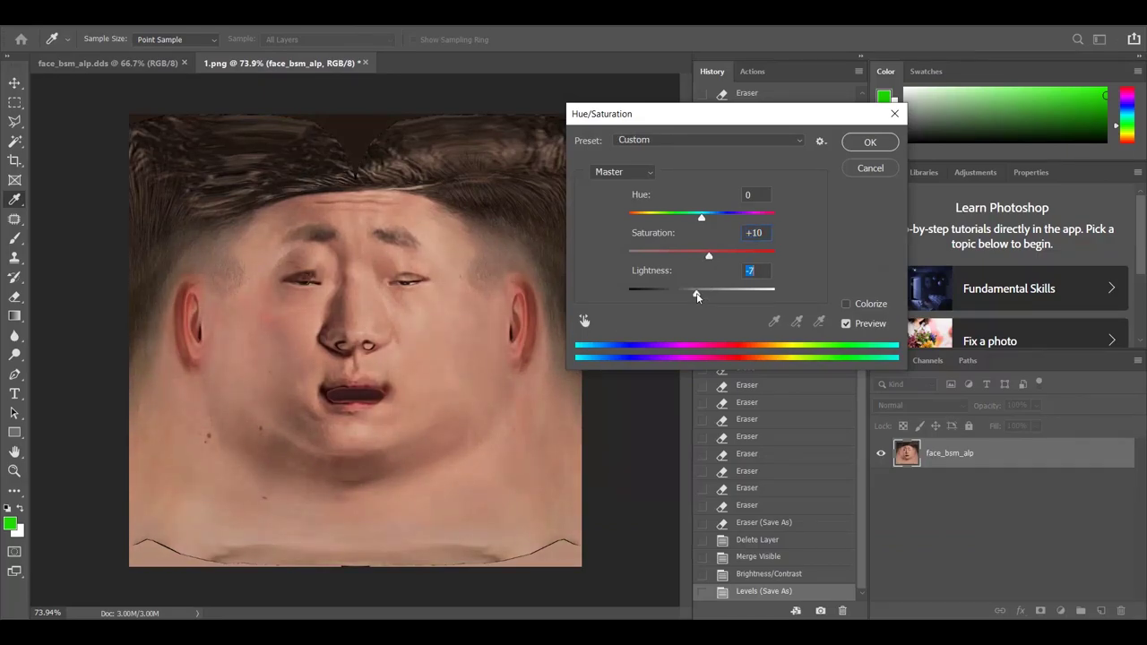
{"action": "left_click", "coordinate": [868, 144]}
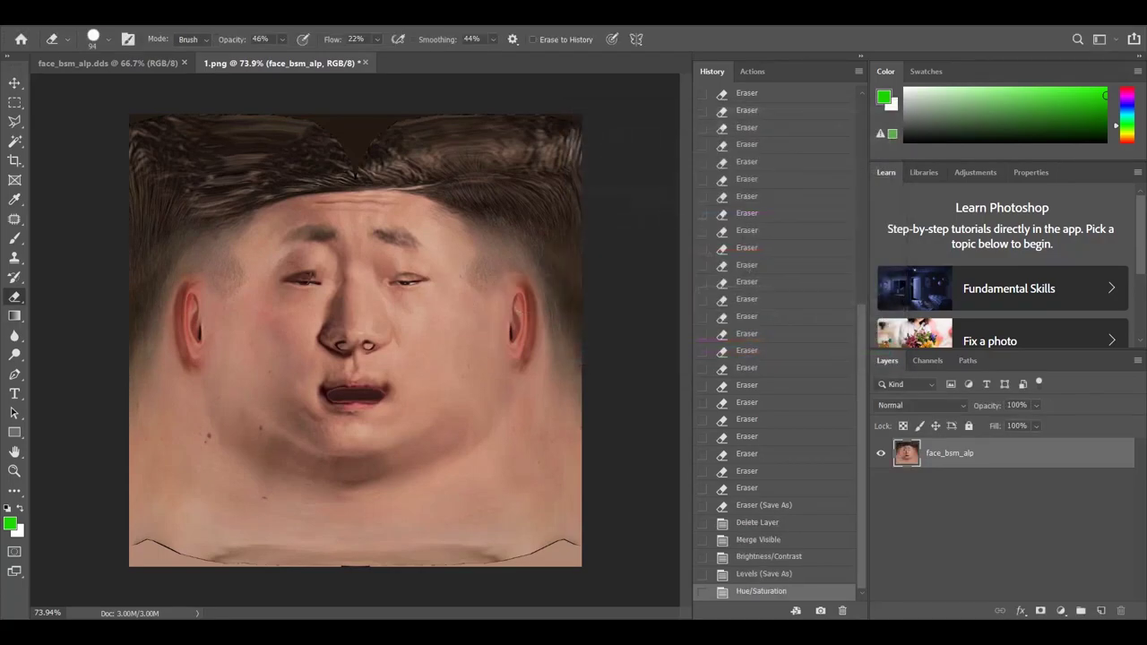
Save the more saturated texture as a large-size PNG over the existing 2.png
{"action": "key", "text": "ctrl+shift+s"}
{"action": "double_click", "coordinate": [261, 126]}
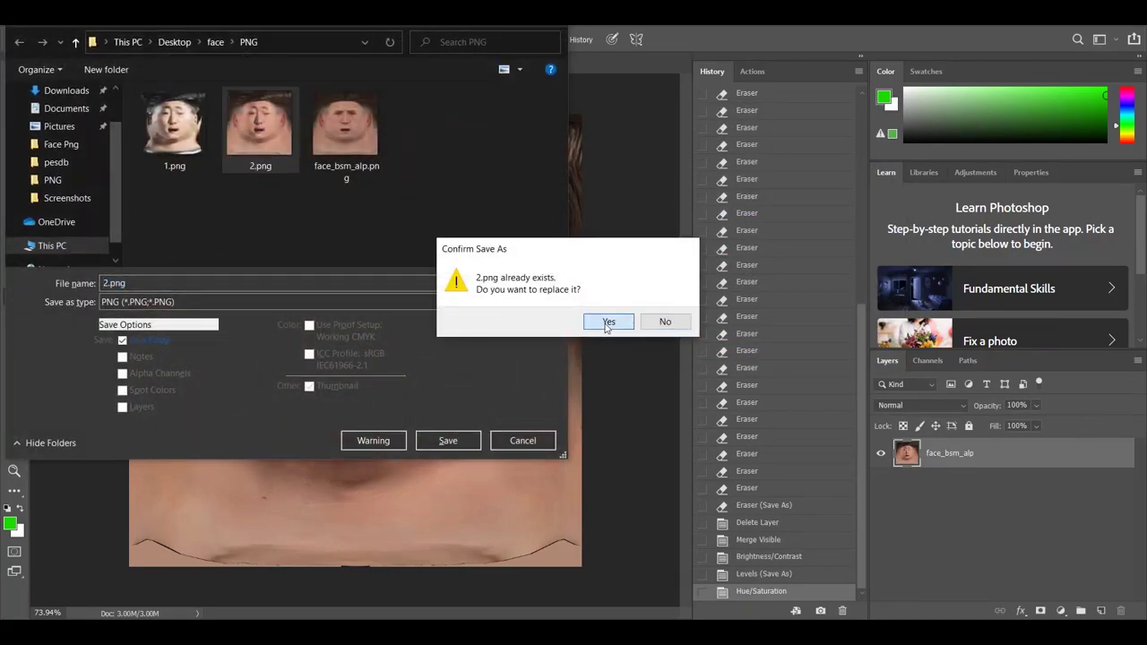
{"action": "left_click", "coordinate": [608, 325]}
{"action": "left_click", "coordinate": [657, 185]}
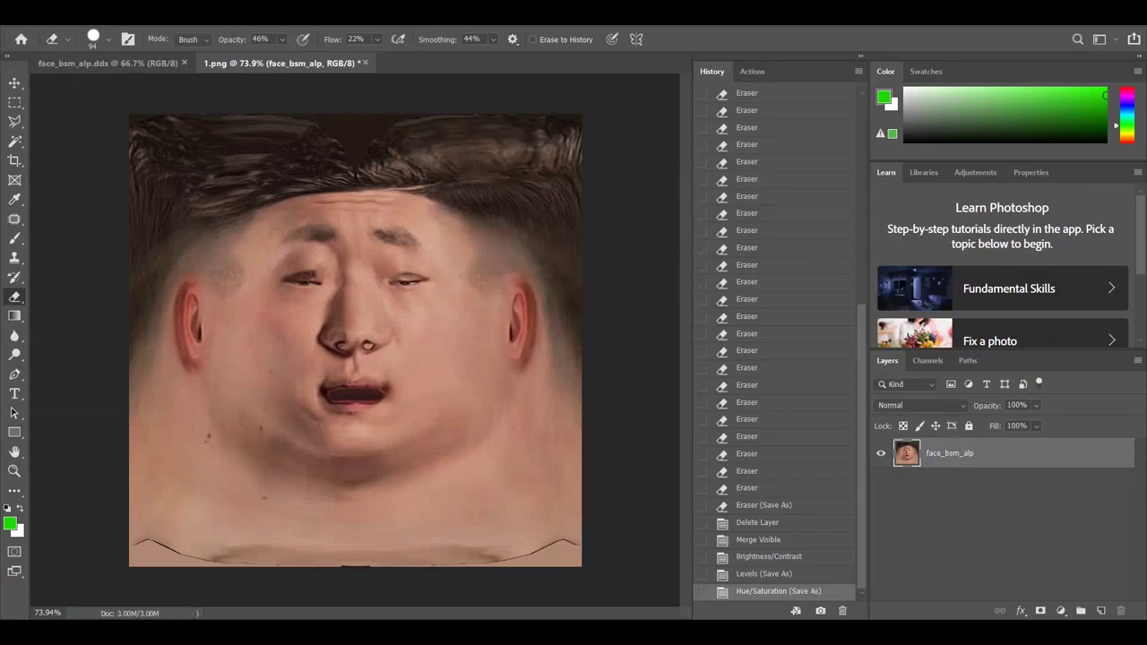
Switch to Blender, reload the recolored 2.png in the UV editor, and check it on the head from the front
{"action": "mouse_move", "coordinate": [460, 632]}
{"action": "left_click", "coordinate": [391, 555]}
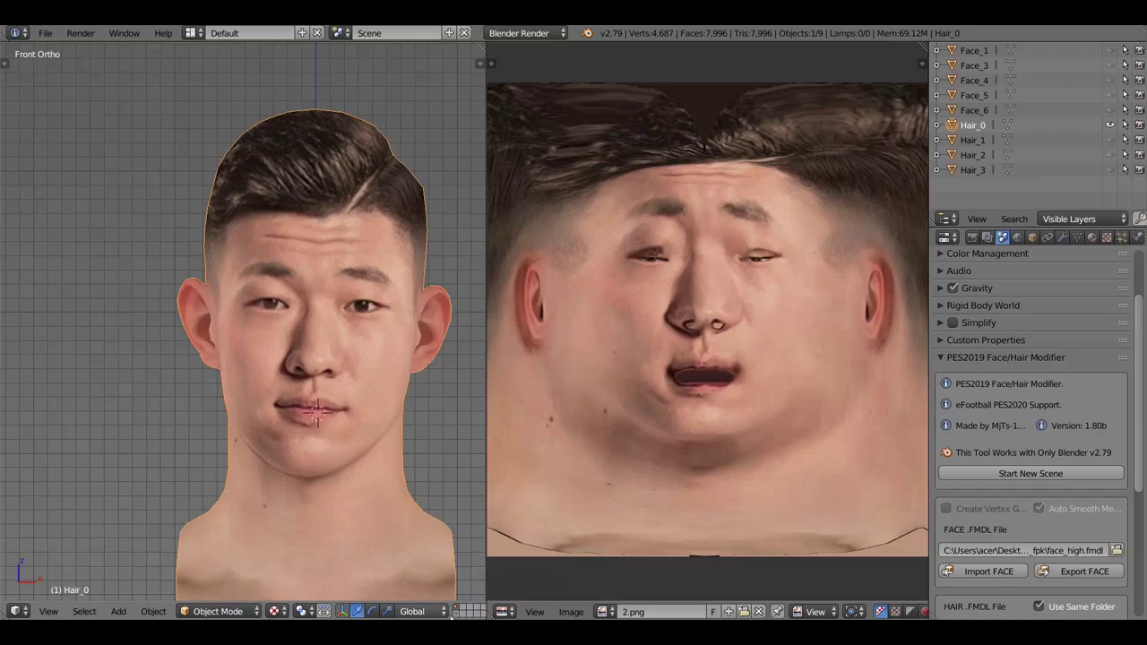
{"action": "left_click", "coordinate": [571, 612]}
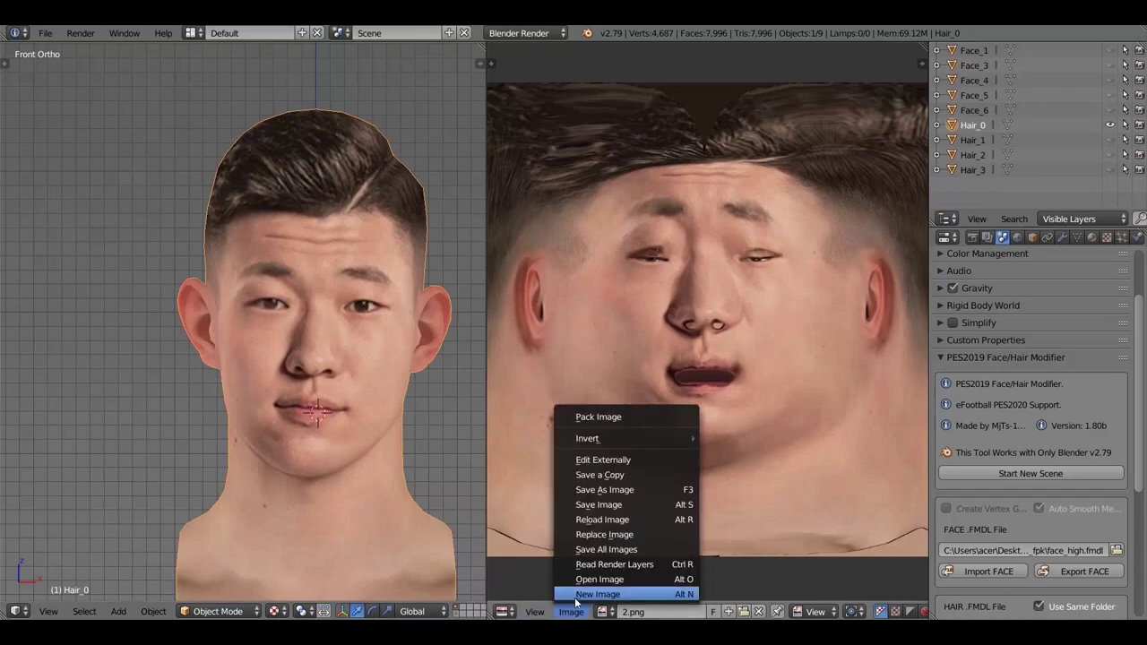
{"action": "left_click", "coordinate": [637, 521]}
{"action": "scroll", "coordinate": [423, 488], "scroll_direction": "down", "scroll_amount": 1}
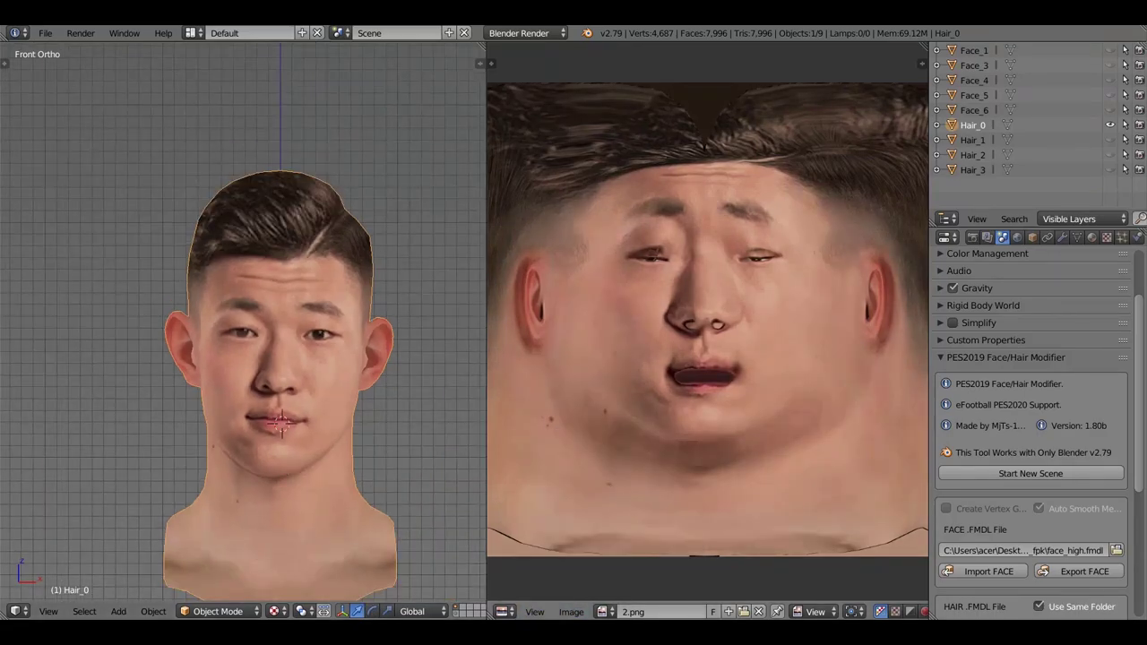
Switch to Photoshop and try to select the texture's hair area with the Magic Wand, clearing the attempted selections
{"action": "key", "text": "alt+Tab"}
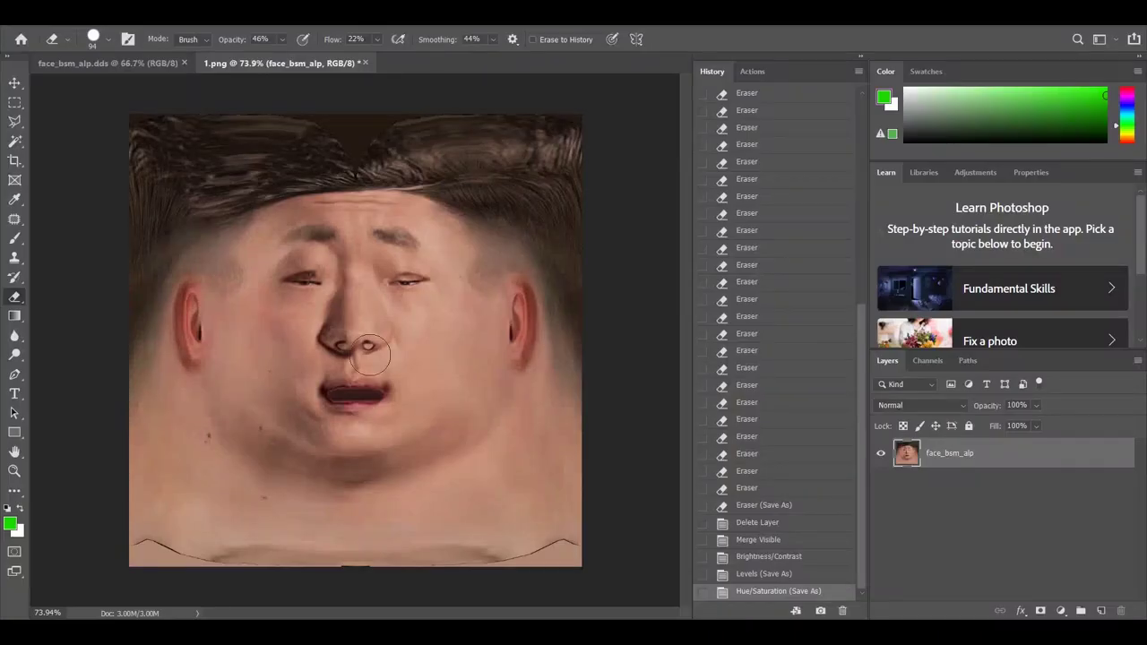
{"action": "left_click", "coordinate": [14, 102]}
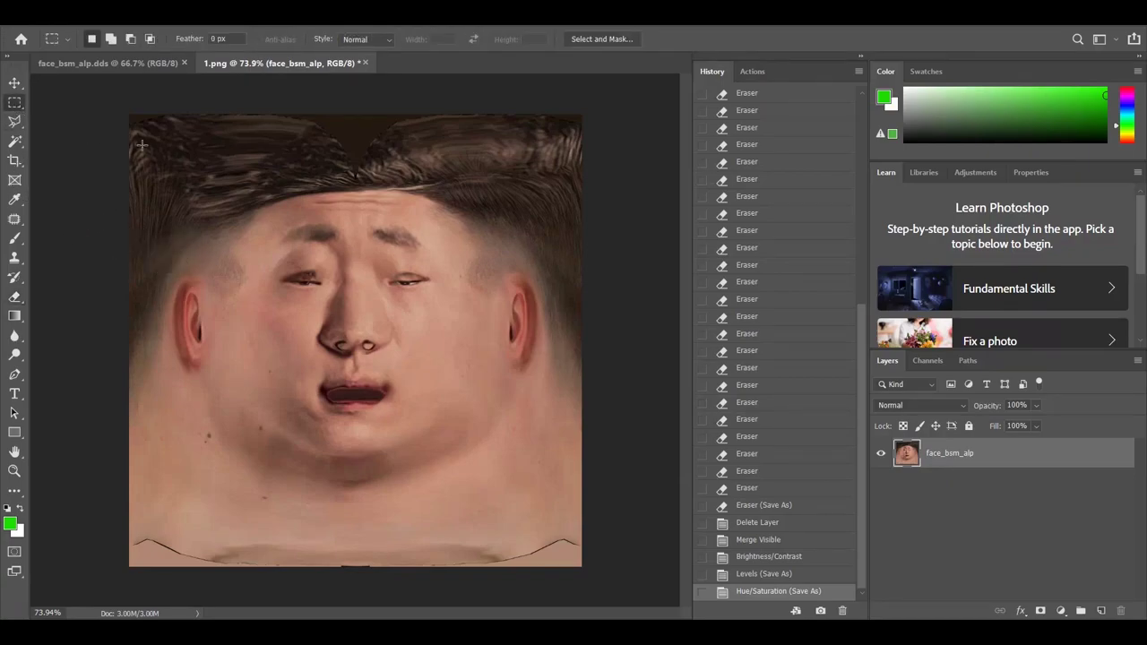
{"action": "left_click", "coordinate": [14, 140]}
{"action": "left_click", "coordinate": [186, 158]}
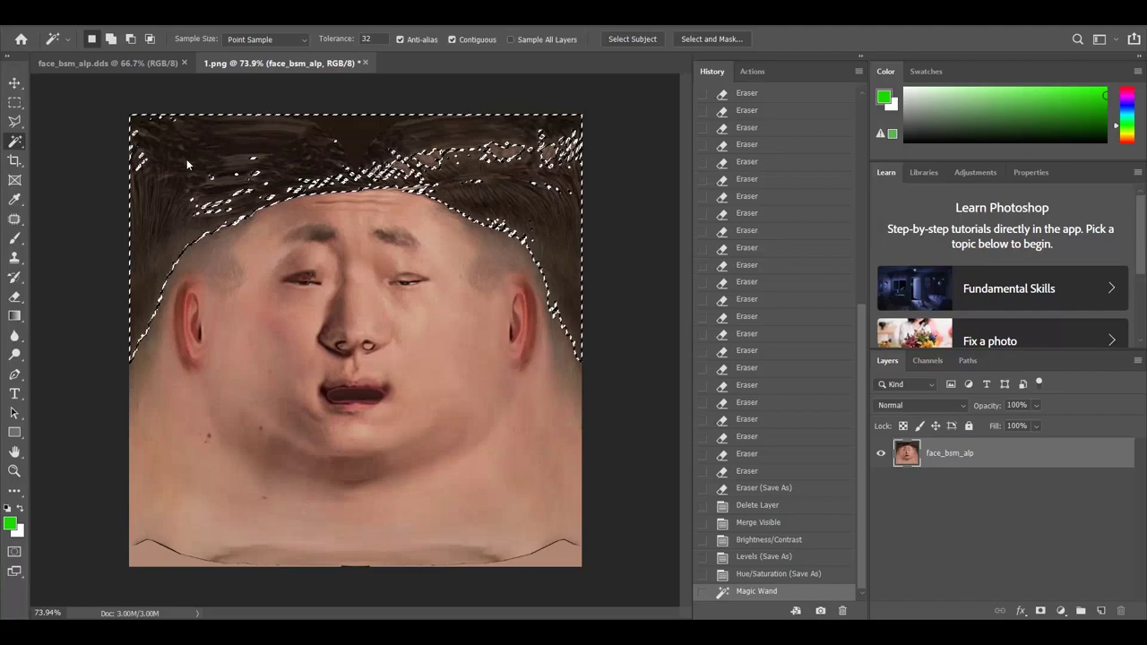
{"action": "left_click", "coordinate": [564, 175]}
{"action": "key", "text": "ctrl+d"}
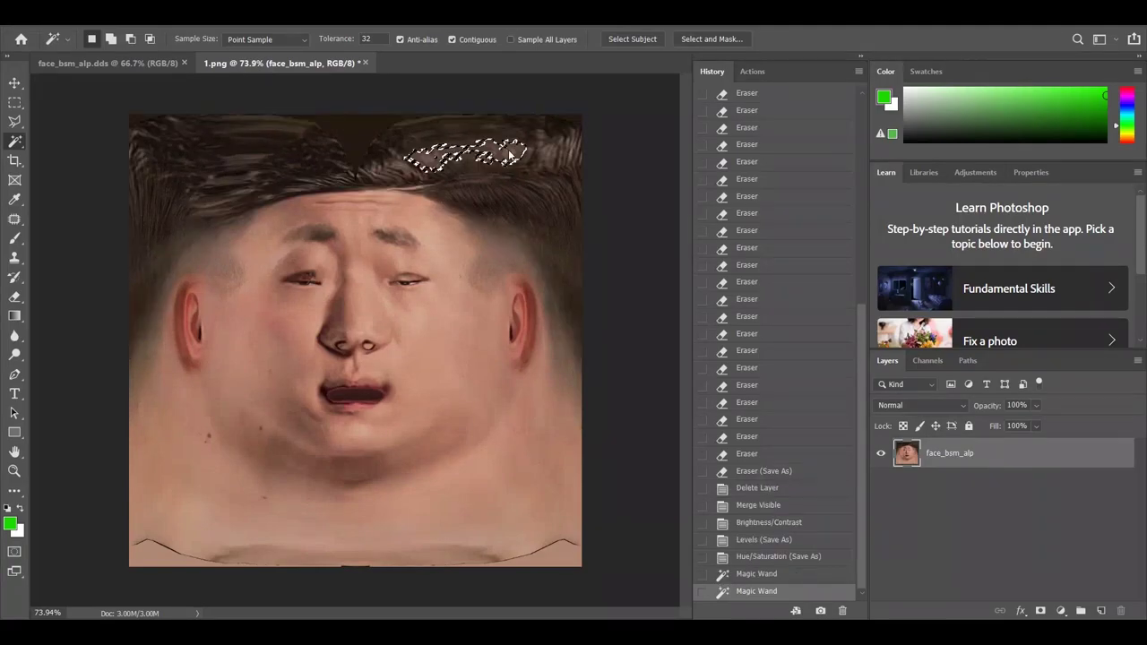
{"action": "left_click", "coordinate": [169, 199]}
{"action": "key", "text": "ctrl+d"}
{"action": "left_click", "coordinate": [165, 195]}
{"action": "key", "text": "ctrl+d"}
{"action": "left_click", "coordinate": [166, 194]}
{"action": "key", "text": "ctrl+d"}
Try to select the hair and the shaved sides of the texture with the Quick Selection tool, and clear the selection
{"action": "right_click", "coordinate": [16, 148]}
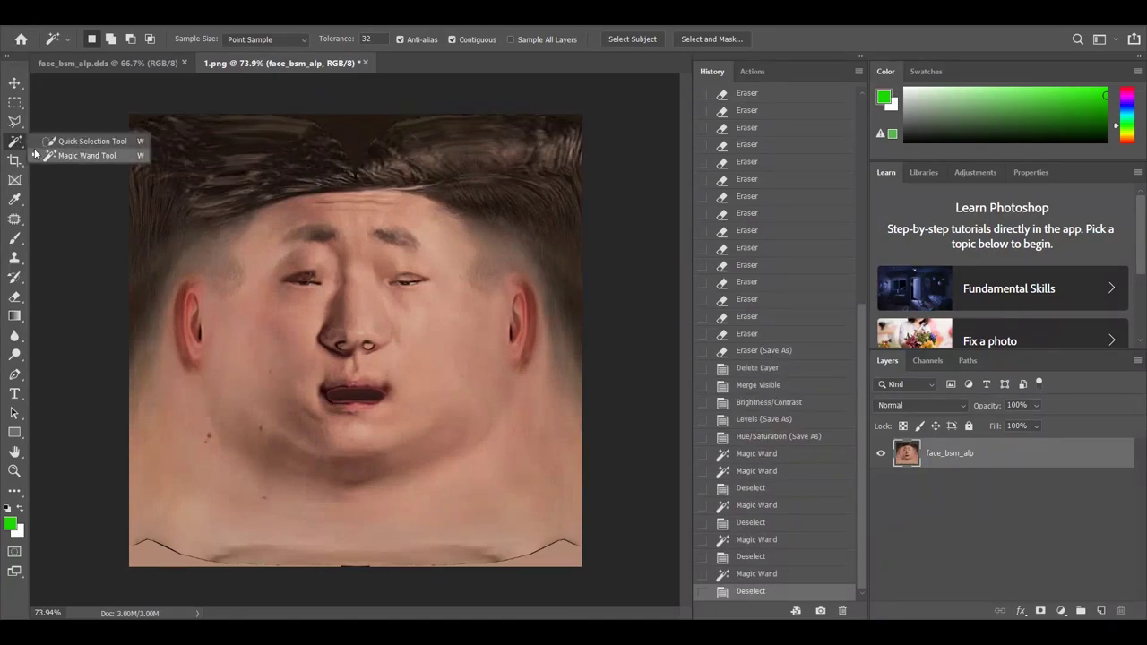
{"action": "left_click", "coordinate": [81, 148]}
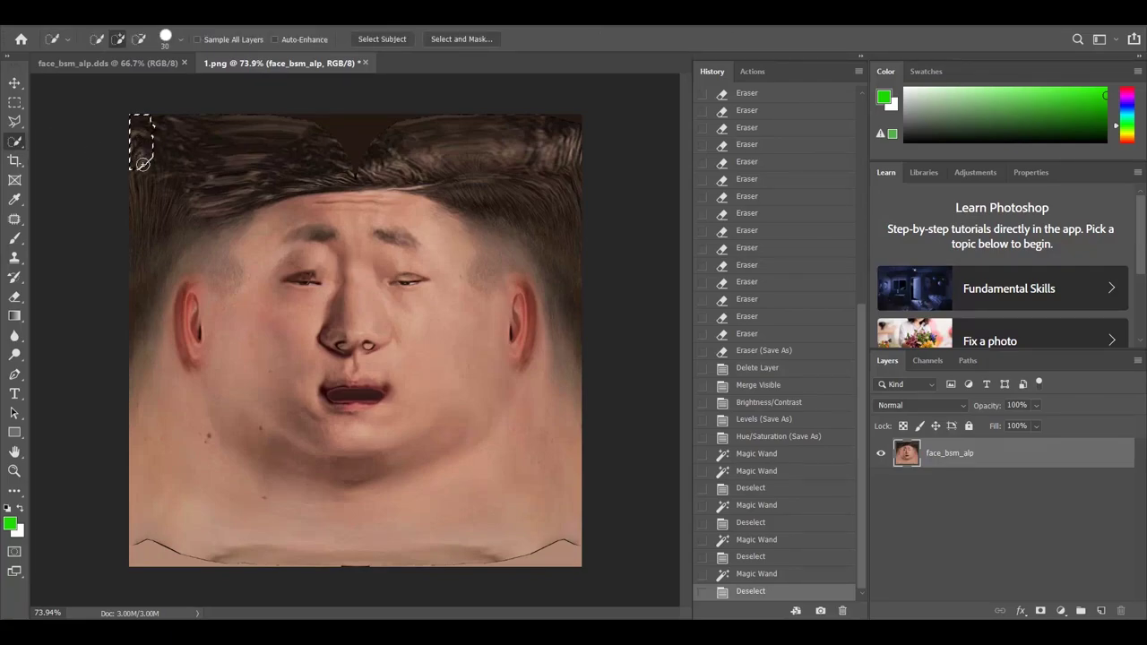
{"action": "mouse_move", "coordinate": [134, 403]}
{"action": "left_mouse_down"}
{"action": "mouse_move", "coordinate": [171, 263]}
{"action": "mouse_move", "coordinate": [219, 264]}
{"action": "mouse_move", "coordinate": [222, 253]}
{"action": "mouse_move", "coordinate": [215, 206]}
{"action": "mouse_move", "coordinate": [170, 138]}
{"action": "mouse_move", "coordinate": [527, 162]}
{"action": "left_mouse_up"}
{"action": "left_click_drag", "start_coordinate": [576, 257], "coordinate": [584, 335]}
{"action": "left_click_drag", "start_coordinate": [584, 382], "coordinate": [568, 354]}
{"action": "left_click_drag", "start_coordinate": [540, 249], "coordinate": [539, 237]}
{"action": "double_click", "coordinate": [162, 220]}
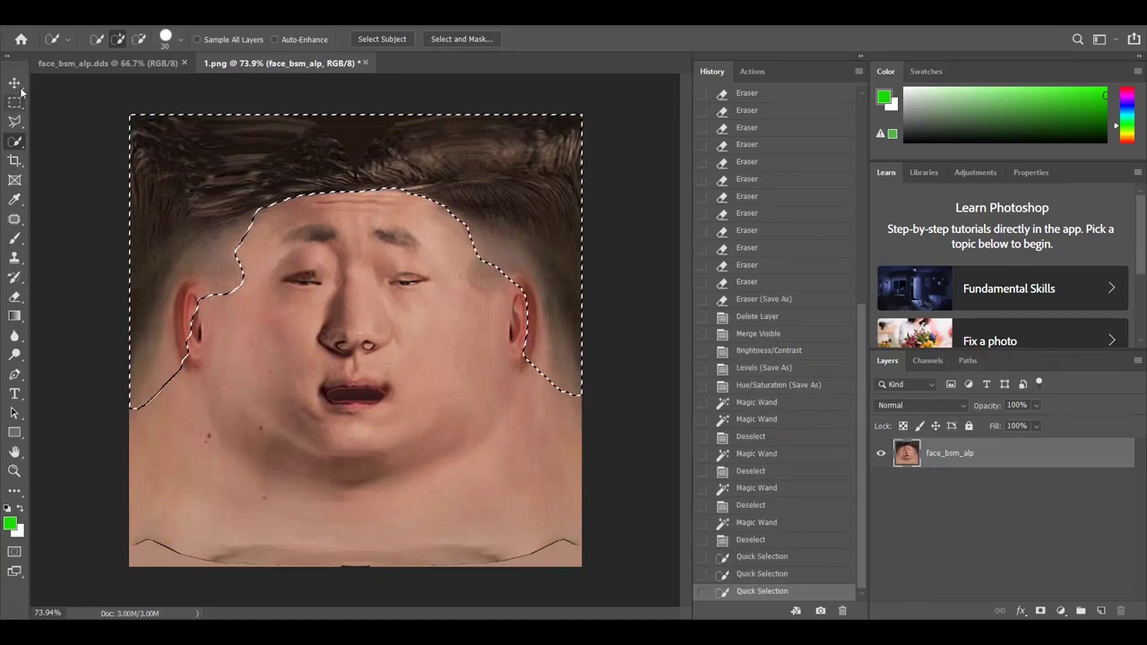
{"action": "key", "text": "ctrl+d"}
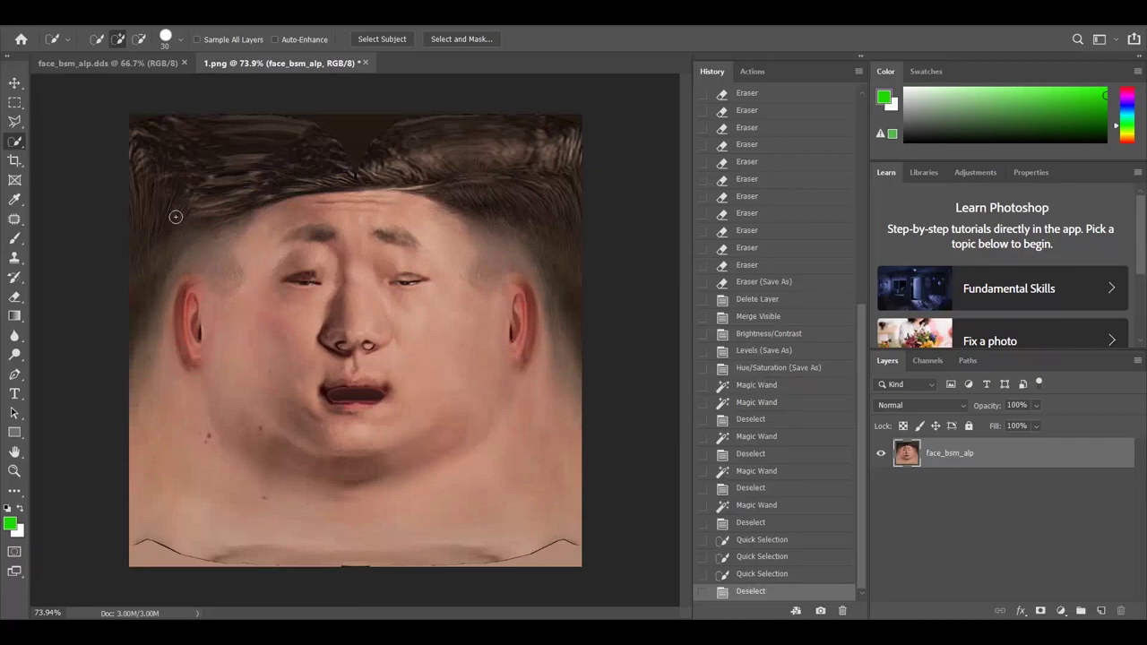
Outline the hair with the Polygonal Lasso along the hairline, temples and ears, and copy it to a new layer
{"action": "left_click", "coordinate": [16, 123]}
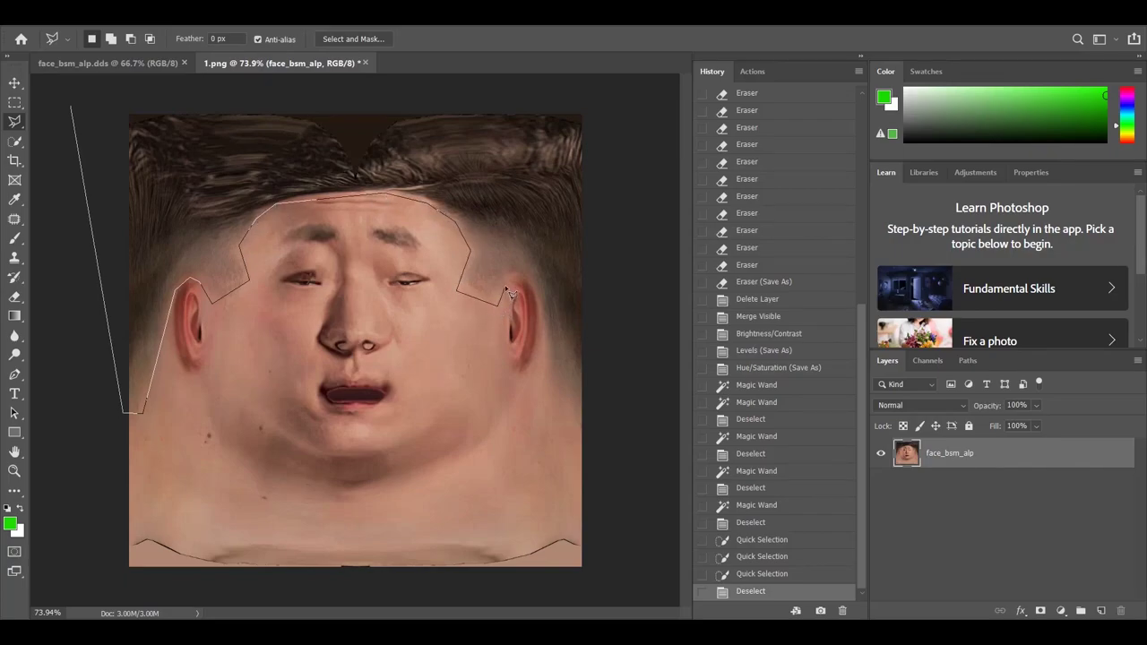
{"action": "left_click", "coordinate": [583, 432]}
{"action": "left_click", "coordinate": [616, 93]}
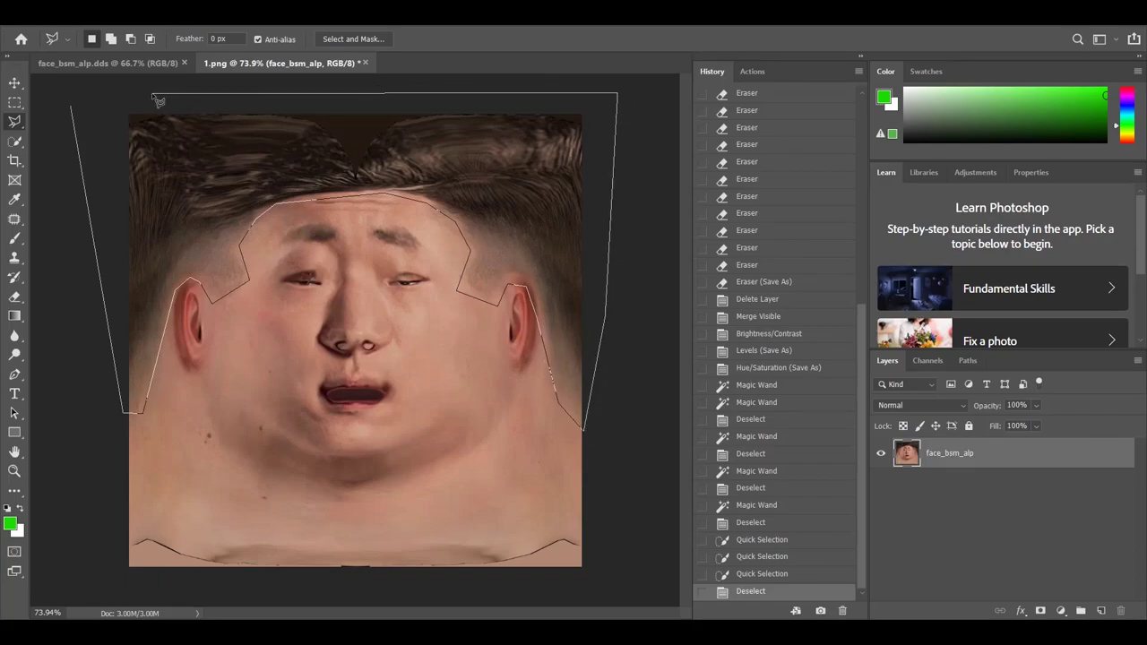
{"action": "left_click", "coordinate": [73, 108]}
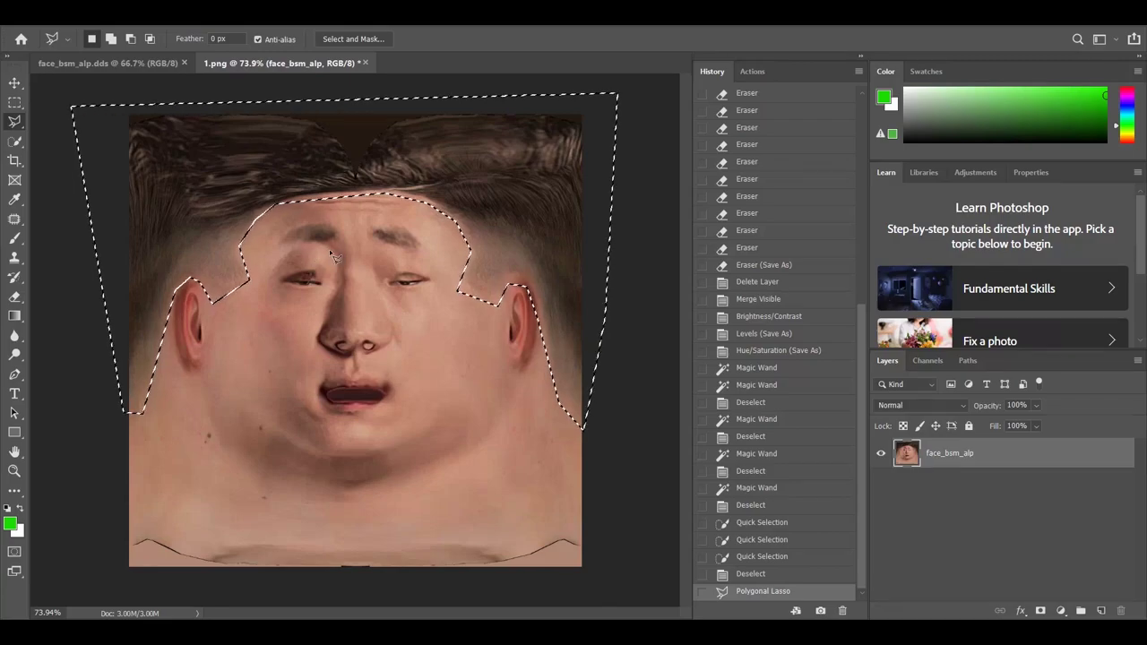
{"action": "key", "text": "ctrl+c"}
{"action": "key", "text": "ctrl+v"}
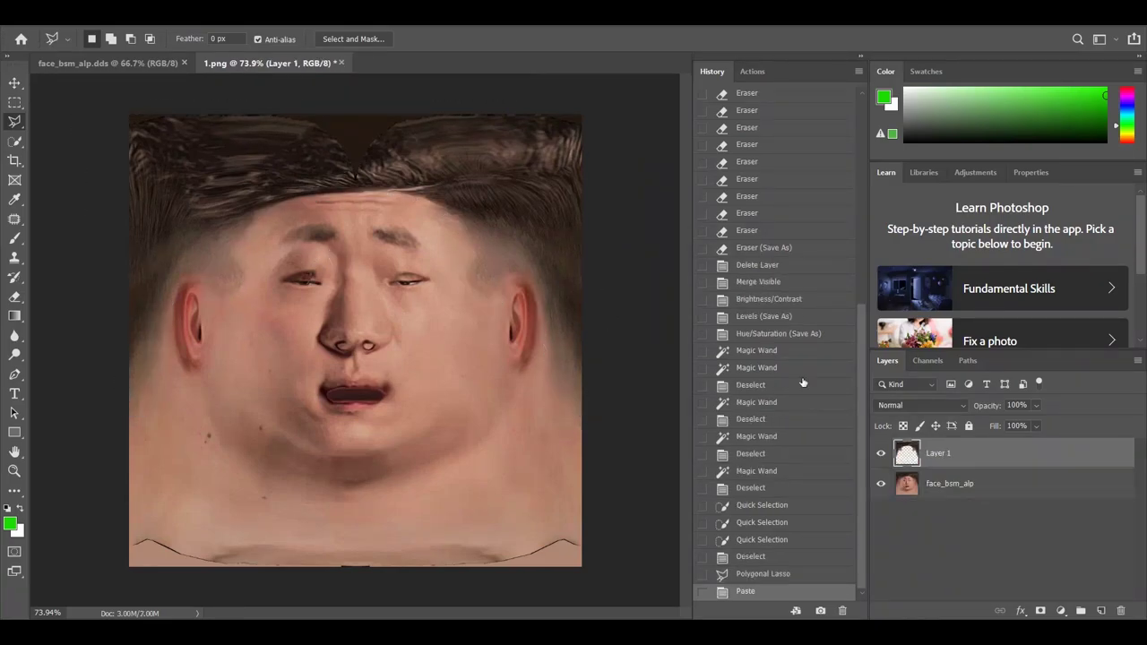
{"action": "left_click", "coordinate": [92, 25]}
{"action": "mouse_move", "coordinate": [115, 49]}
{"action": "left_click", "coordinate": [300, 45]}
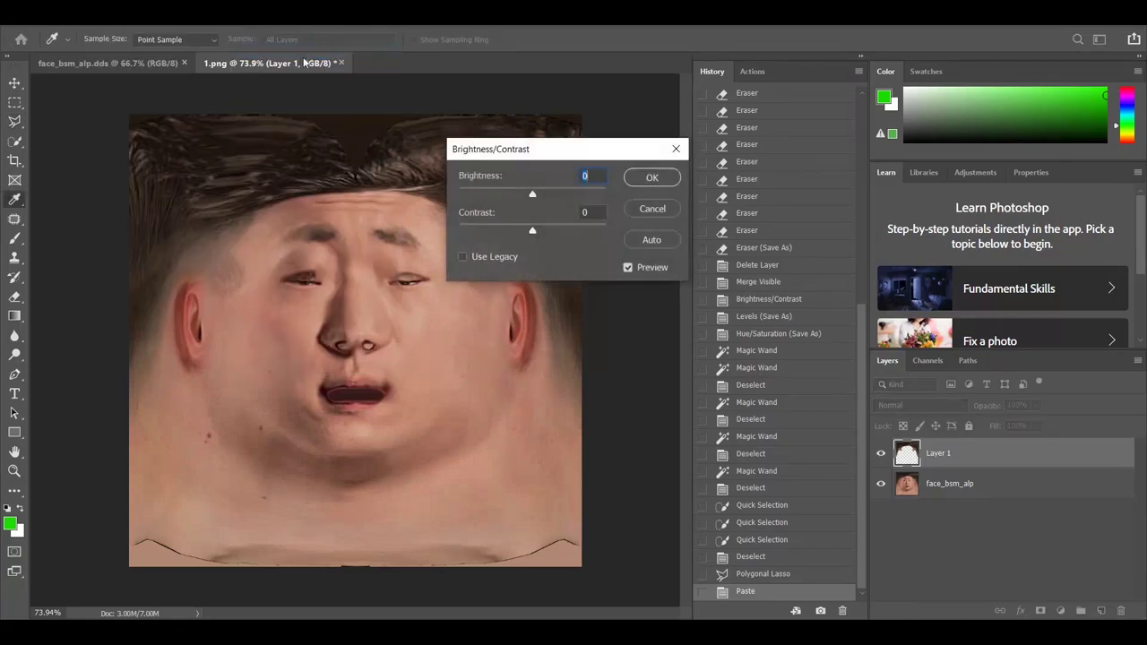
{"action": "left_click", "coordinate": [650, 210]}
Apply Hue/Saturation to the hair layer with saturation -100
{"action": "left_click", "coordinate": [92, 26]}
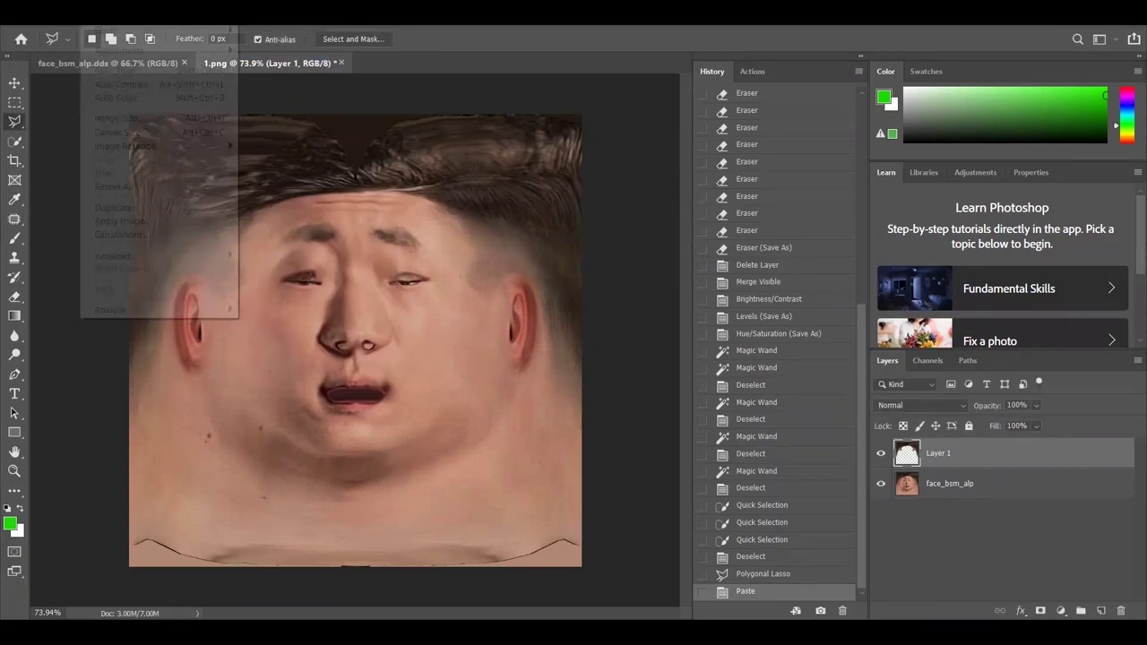
{"action": "mouse_move", "coordinate": [157, 54]}
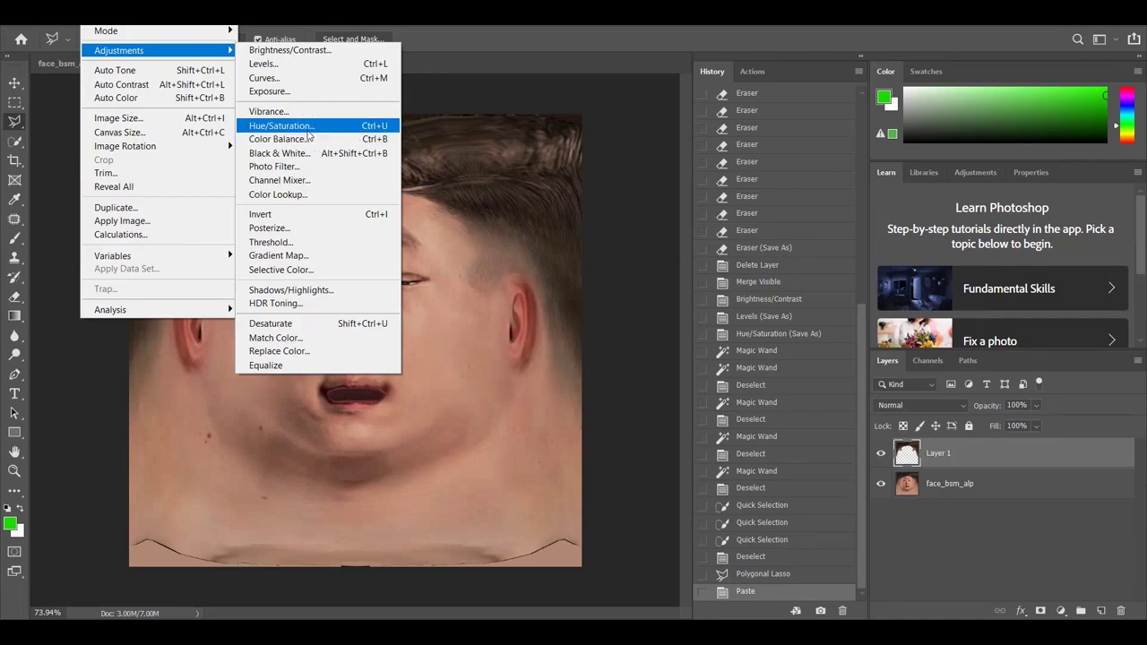
{"action": "left_click", "coordinate": [385, 123]}
{"action": "left_click_drag", "start_coordinate": [702, 257], "coordinate": [630, 256]}
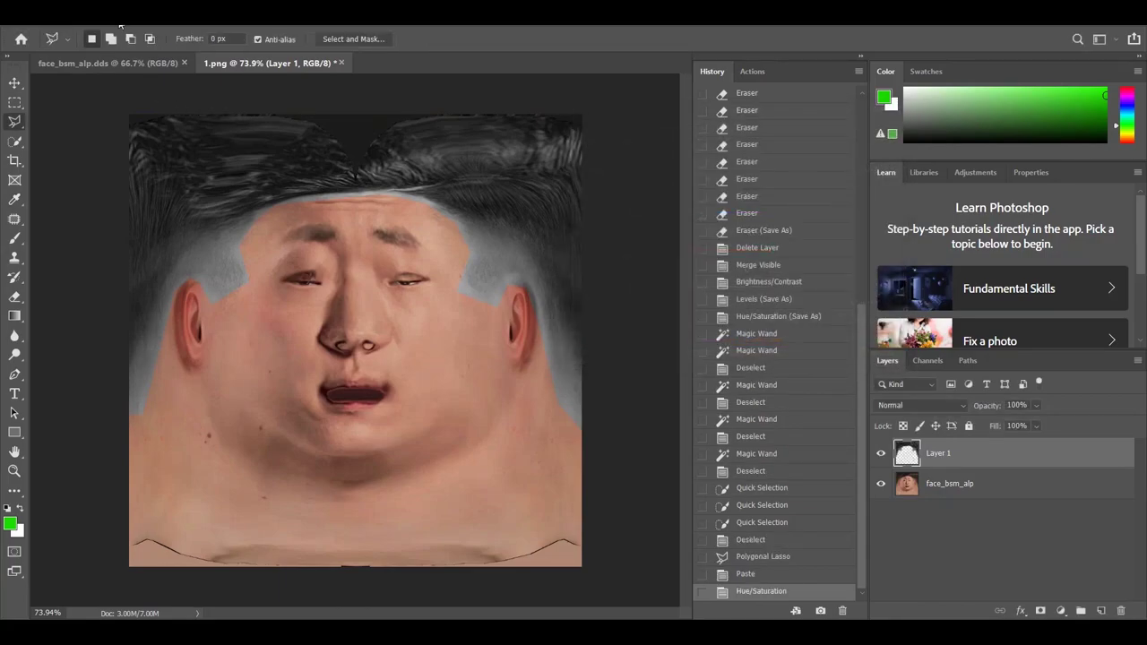
Apply Brightness/Contrast to the hair layer with contrast 62
{"action": "left_click", "coordinate": [94, 16]}
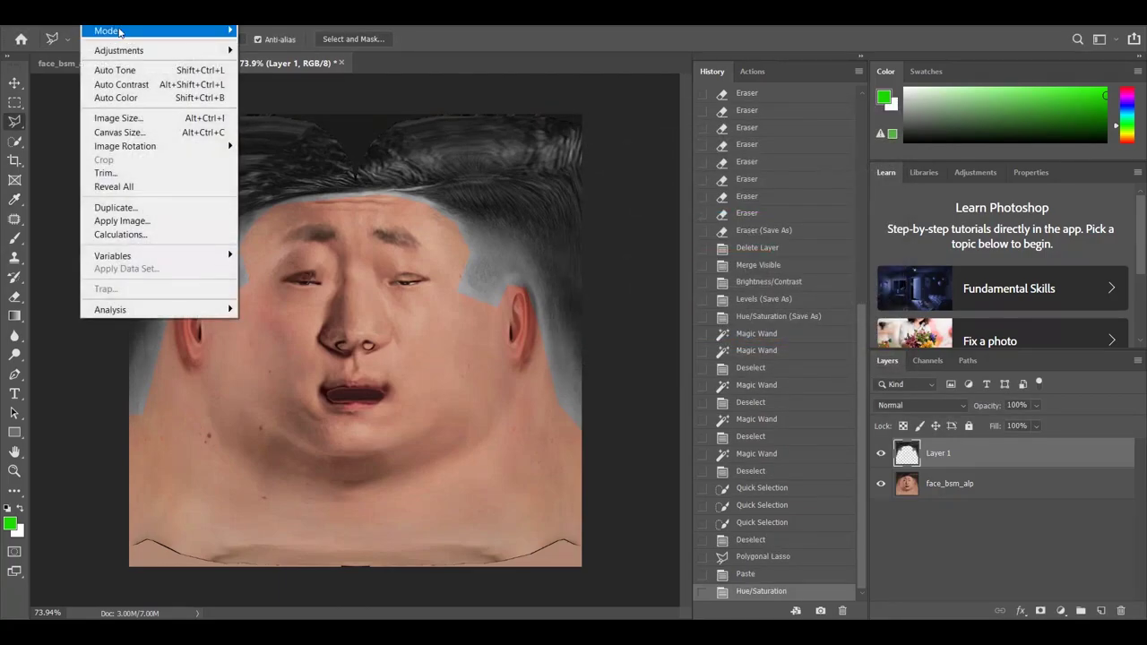
{"action": "mouse_move", "coordinate": [134, 51]}
{"action": "left_click", "coordinate": [290, 51]}
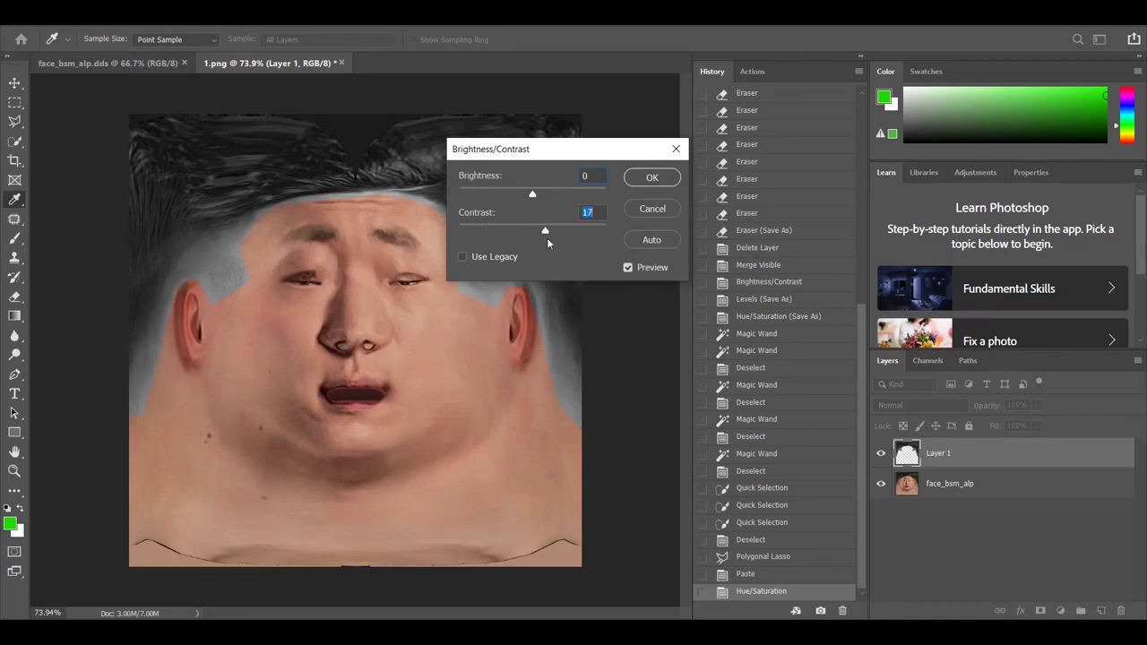
{"action": "left_click", "coordinate": [652, 178]}
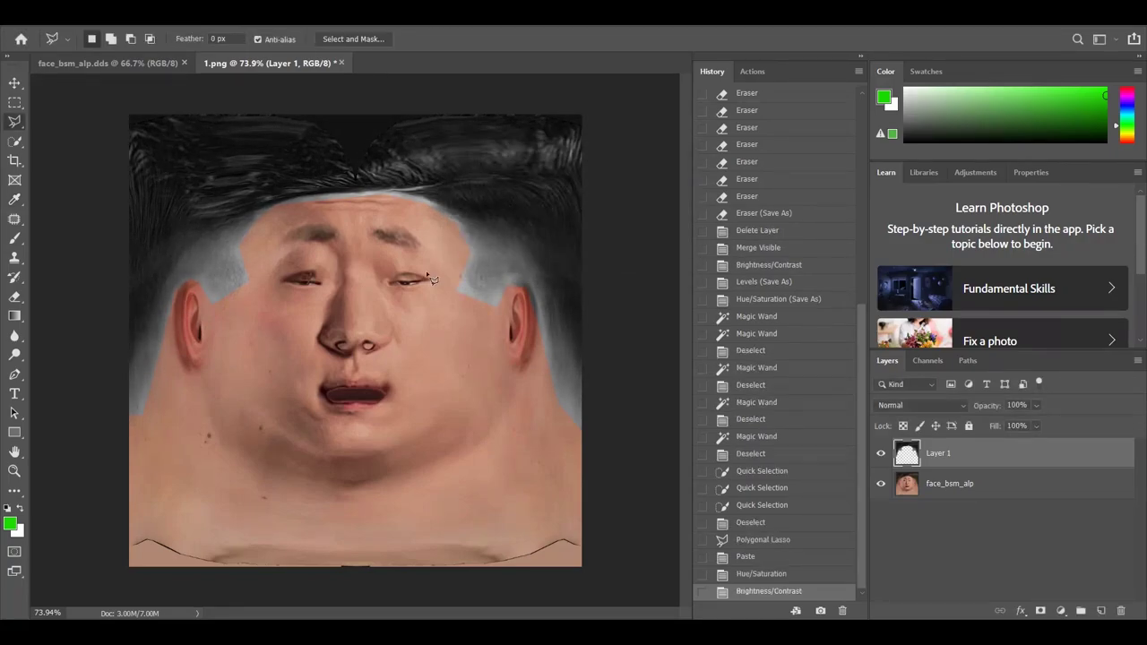
Soften the hair layer's edge behind and around the image's left ear with the Eraser at 46% opacity and 22% flow
{"action": "left_click", "coordinate": [14, 298]}
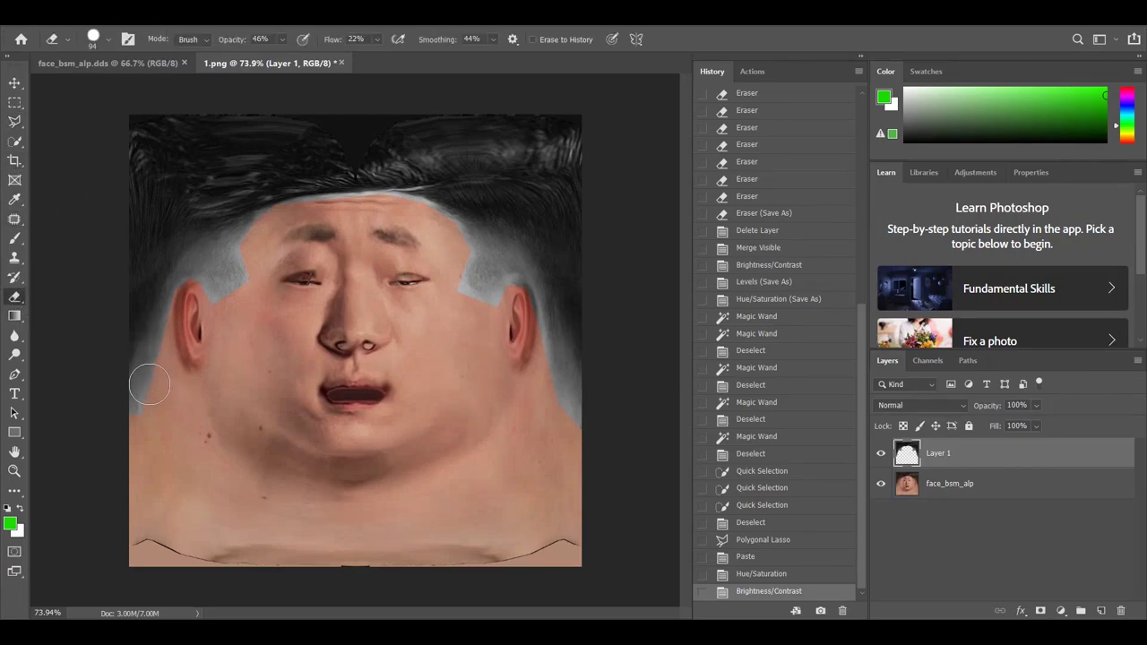
{"action": "scroll", "coordinate": [151, 385], "scroll_direction": "up", "scroll_amount": 5, "text": "alt"}
{"action": "left_click_drag", "start_coordinate": [156, 369], "coordinate": [163, 310]}
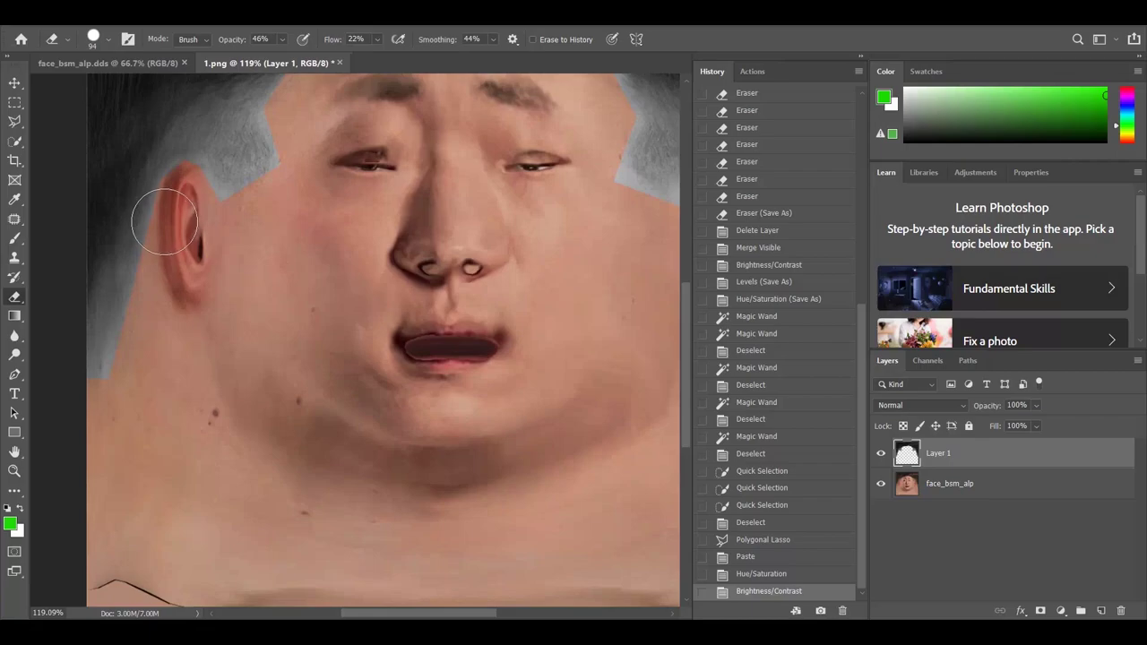
{"action": "left_click", "coordinate": [135, 309]}
{"action": "left_click", "coordinate": [130, 329]}
{"action": "left_click", "coordinate": [125, 349]}
{"action": "left_click", "coordinate": [119, 368]}
{"action": "left_click", "coordinate": [110, 394]}
{"action": "left_click", "coordinate": [106, 404]}
{"action": "left_click", "coordinate": [95, 395]}
{"action": "left_click", "coordinate": [92, 391]}
{"action": "mouse_move", "coordinate": [93, 389]}
{"action": "left_mouse_down"}
{"action": "mouse_move", "coordinate": [116, 368]}
{"action": "mouse_move", "coordinate": [98, 421]}
{"action": "mouse_move", "coordinate": [128, 359]}
{"action": "mouse_move", "coordinate": [84, 402]}
{"action": "mouse_move", "coordinate": [123, 396]}
{"action": "mouse_move", "coordinate": [137, 283]}
{"action": "left_mouse_up"}
{"action": "mouse_move", "coordinate": [153, 324]}
{"action": "left_mouse_down"}
{"action": "mouse_move", "coordinate": [175, 199]}
{"action": "mouse_move", "coordinate": [190, 232]}
{"action": "mouse_move", "coordinate": [184, 213]}
{"action": "mouse_move", "coordinate": [170, 240]}
{"action": "mouse_move", "coordinate": [179, 174]}
{"action": "mouse_move", "coordinate": [198, 202]}
{"action": "mouse_move", "coordinate": [192, 159]}
{"action": "mouse_move", "coordinate": [180, 216]}
{"action": "left_mouse_up"}
Try erasing the gray hair over the image's left temple, and step back through the history to before those strokes
{"action": "scroll", "coordinate": [224, 309], "scroll_direction": "up", "scroll_amount": 2}
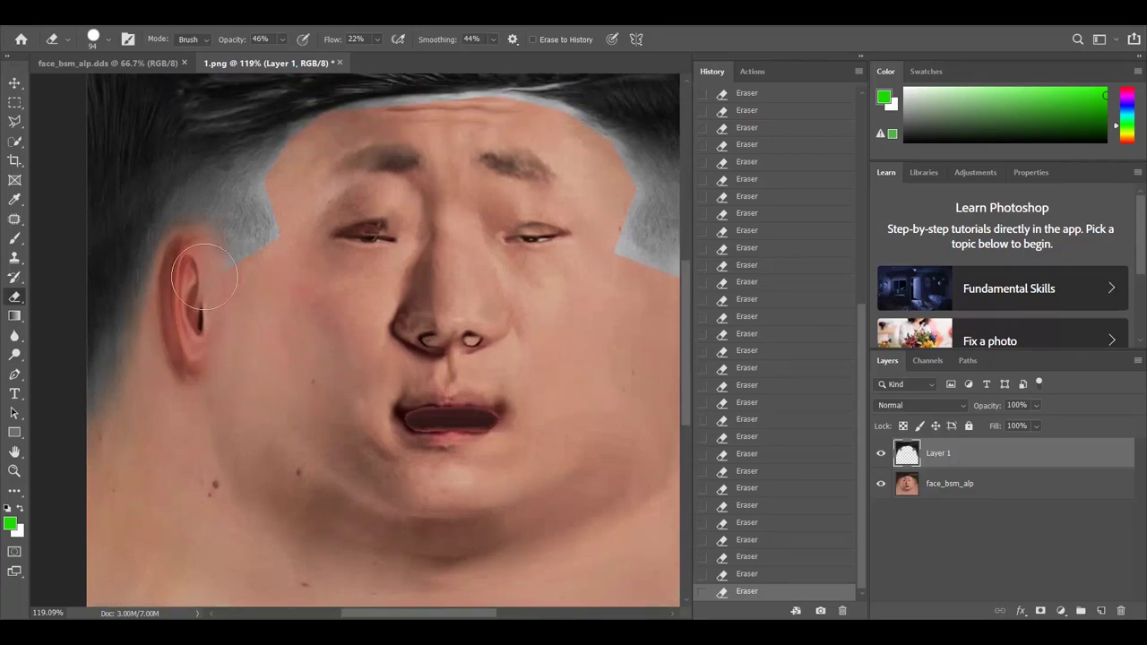
{"action": "mouse_move", "coordinate": [237, 314]}
{"action": "left_mouse_down"}
{"action": "mouse_move", "coordinate": [287, 243]}
{"action": "mouse_move", "coordinate": [286, 287]}
{"action": "mouse_move", "coordinate": [236, 295]}
{"action": "mouse_move", "coordinate": [260, 231]}
{"action": "mouse_move", "coordinate": [263, 272]}
{"action": "mouse_move", "coordinate": [253, 276]}
{"action": "left_mouse_up"}
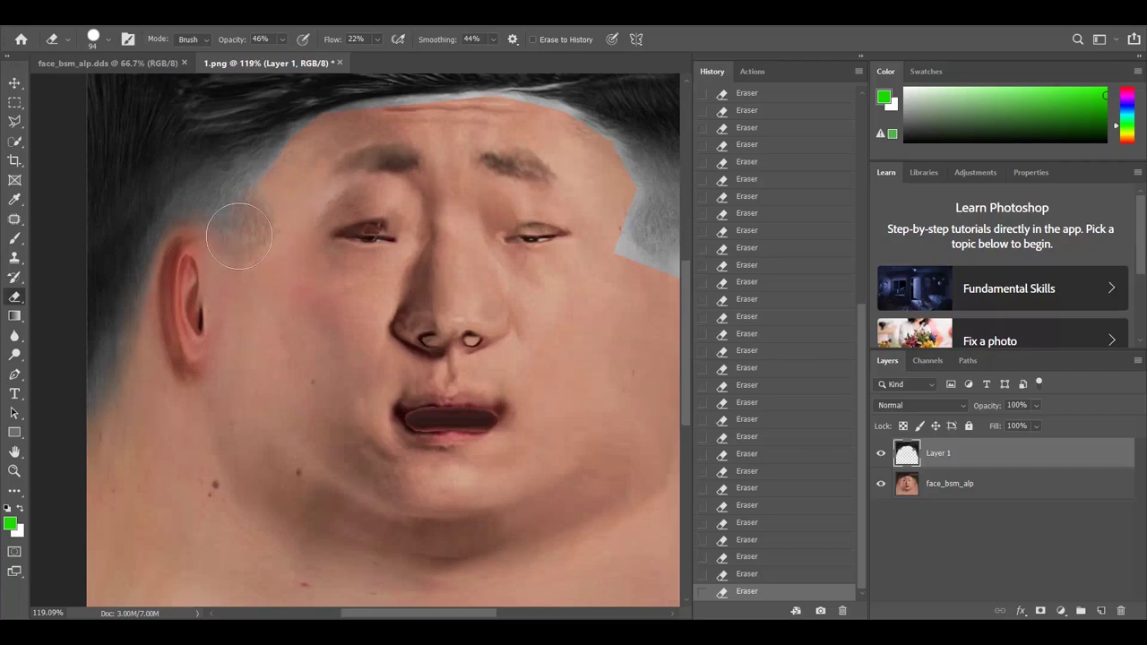
{"action": "scroll", "coordinate": [360, 209], "scroll_direction": "up", "scroll_amount": 2}
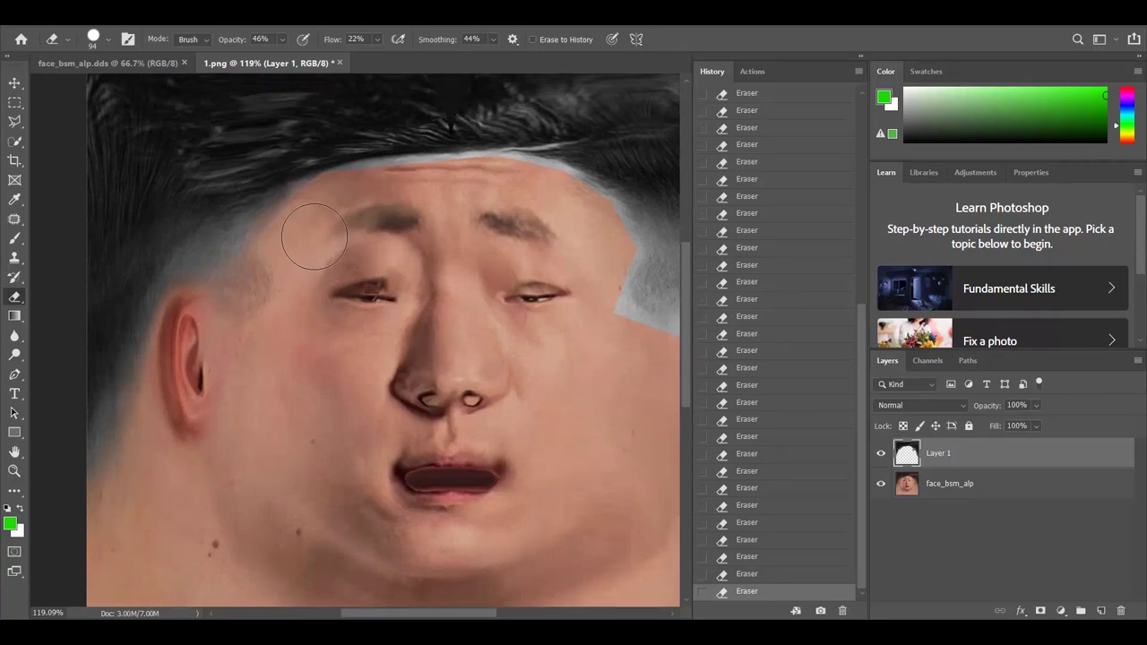
{"action": "key", "text": "ctrl+z"}
{"action": "key", "text": "ctrl+z"}
{"action": "key", "text": "ctrl+z"}
{"action": "key", "text": "ctrl+z"}
{"action": "key", "text": "ctrl+z"}
{"action": "left_click", "coordinate": [767, 176]}
{"action": "left_click", "coordinate": [773, 139]}
{"action": "left_click", "coordinate": [779, 112]}
{"action": "scroll", "coordinate": [783, 207], "scroll_direction": "up", "scroll_amount": 2}
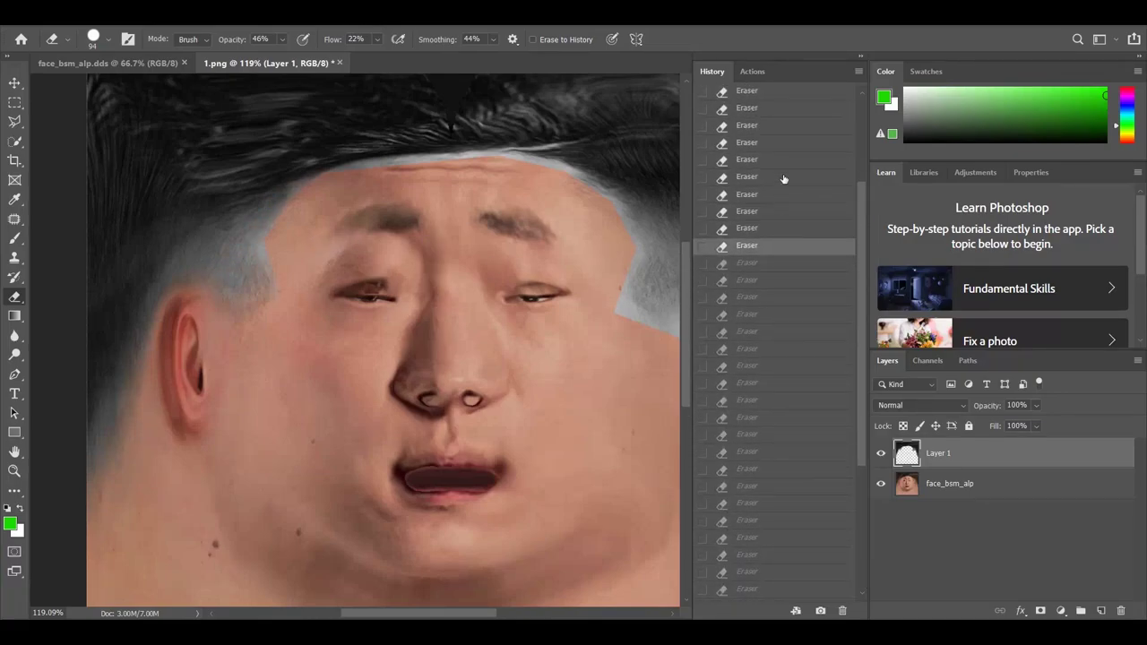
{"action": "left_click", "coordinate": [781, 130]}
Erase lightly along the edge of the hair layer in front of the left ear to blend the lower temple into the skin
{"action": "left_click", "coordinate": [288, 341]}
{"action": "left_click", "coordinate": [293, 326]}
{"action": "left_click", "coordinate": [295, 303]}
{"action": "left_click", "coordinate": [297, 285]}
{"action": "left_click", "coordinate": [295, 260]}
{"action": "left_click", "coordinate": [295, 262]}
{"action": "left_click", "coordinate": [302, 282]}
{"action": "left_click", "coordinate": [304, 276]}
{"action": "left_click", "coordinate": [296, 288]}
{"action": "left_click", "coordinate": [287, 302]}
{"action": "left_click", "coordinate": [282, 313]}
{"action": "left_click", "coordinate": [277, 325]}
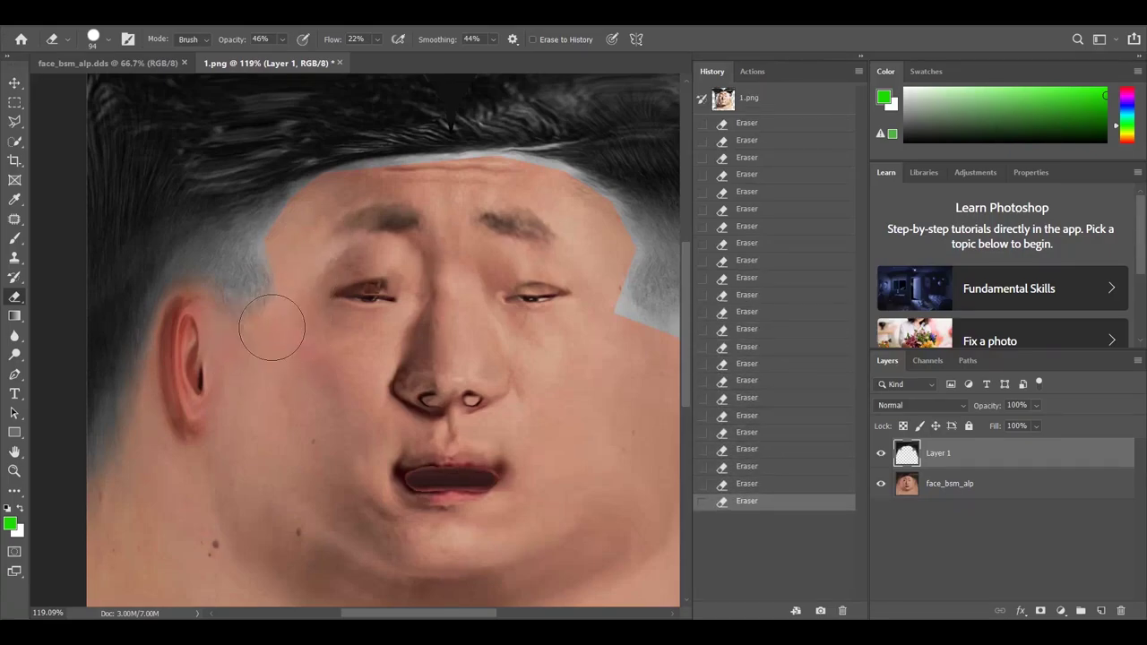
{"action": "left_click", "coordinate": [280, 323]}
{"action": "left_click", "coordinate": [284, 322]}
{"action": "left_click", "coordinate": [291, 296]}
{"action": "left_click", "coordinate": [297, 269]}
{"action": "left_click", "coordinate": [294, 260]}
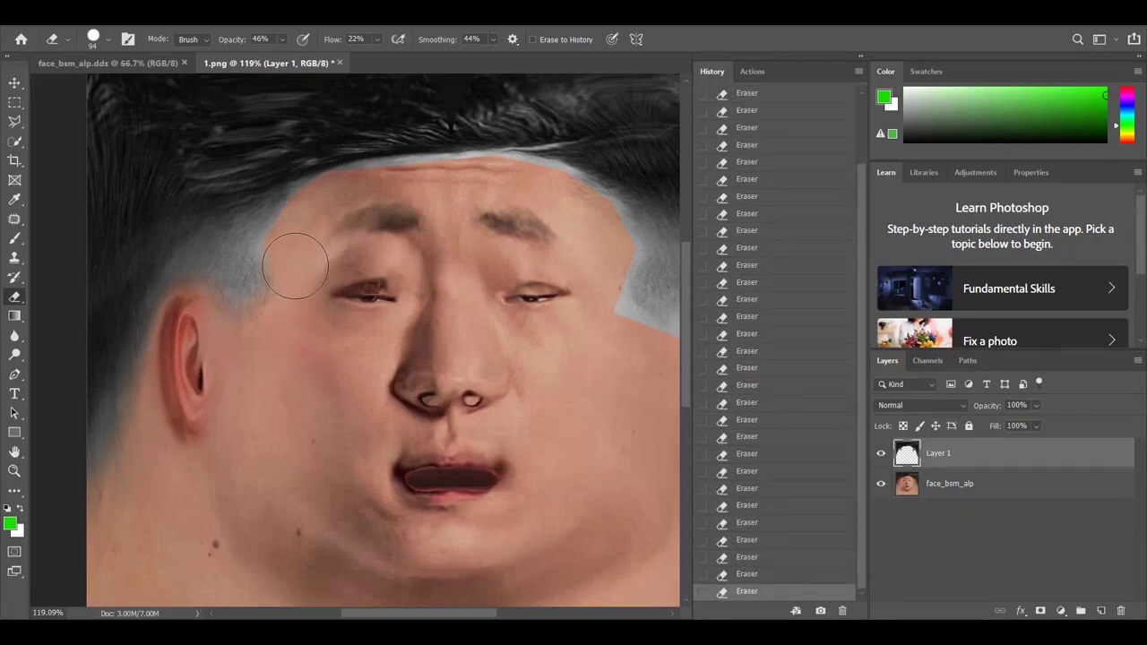
Erase the hair layer's pale edge along the upper left temple and forehead hairline to blend it into the skin
{"action": "scroll", "coordinate": [328, 288], "scroll_direction": "up", "scroll_amount": 2}
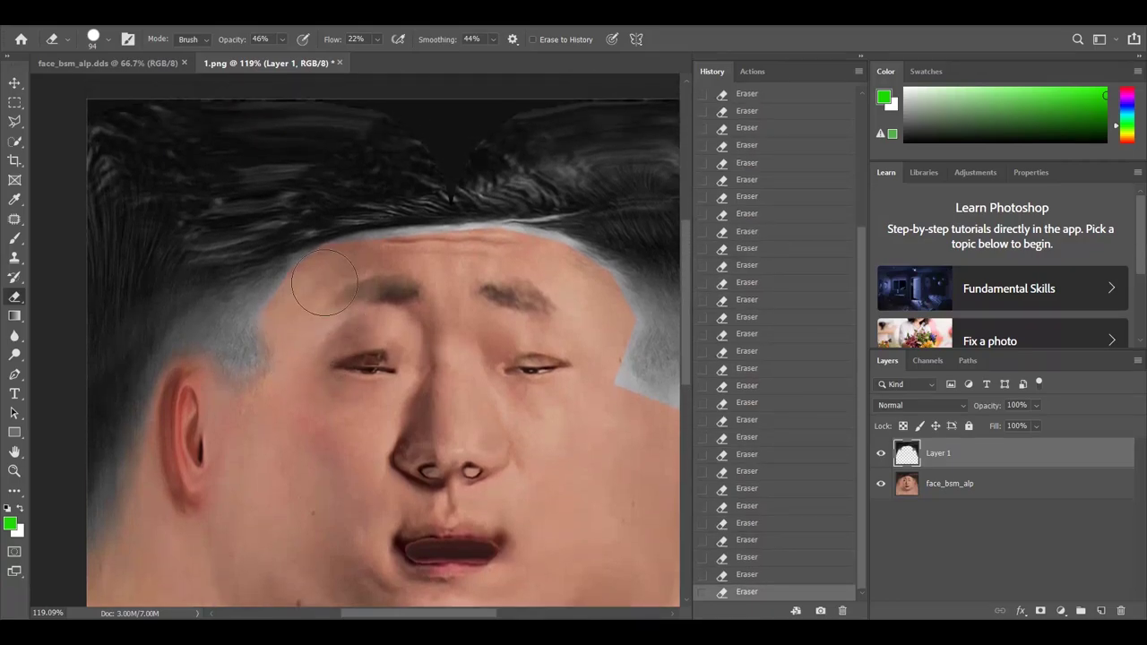
{"action": "left_click", "coordinate": [298, 319]}
{"action": "left_click", "coordinate": [293, 294]}
{"action": "left_click", "coordinate": [295, 299]}
{"action": "left_click", "coordinate": [296, 309]}
{"action": "left_click", "coordinate": [283, 316]}
{"action": "left_click", "coordinate": [285, 332]}
{"action": "left_click", "coordinate": [283, 310]}
{"action": "left_click", "coordinate": [274, 292]}
{"action": "left_click", "coordinate": [276, 295]}
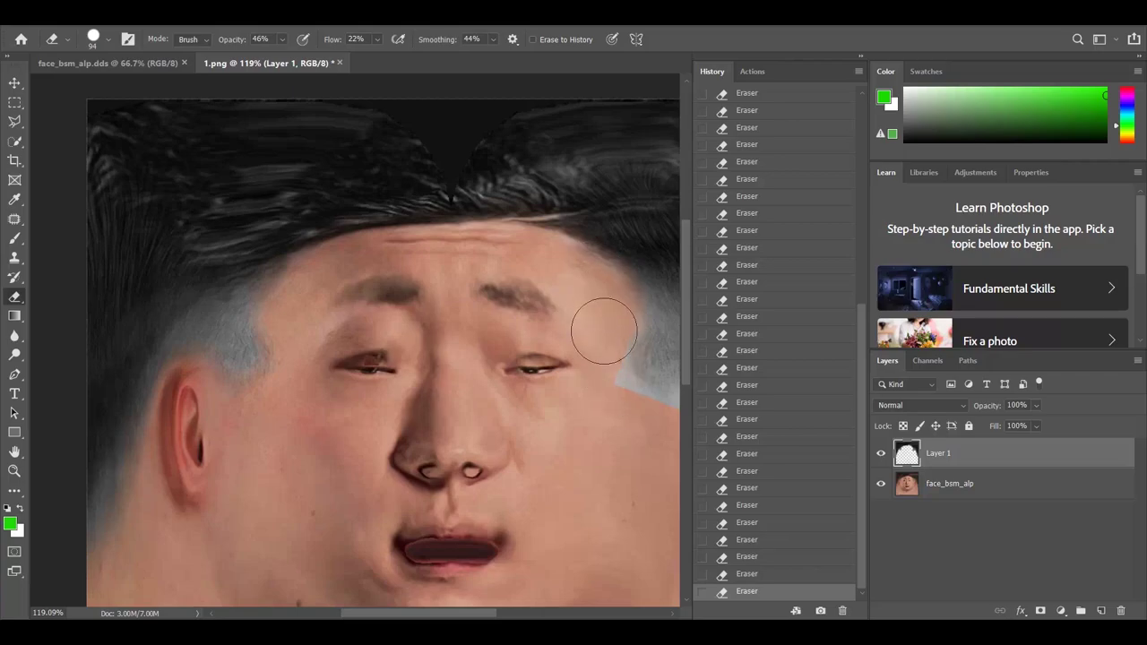
Blend the hair layer's edge over the image's right temple and around the right ear with the Eraser
{"action": "mouse_move", "coordinate": [614, 401]}
{"action": "left_mouse_down"}
{"action": "mouse_move", "coordinate": [597, 326]}
{"action": "mouse_move", "coordinate": [616, 321]}
{"action": "left_mouse_up"}
{"action": "scroll", "coordinate": [544, 391], "scroll_direction": "down", "scroll_amount": 5, "text": "alt"}
{"action": "scroll", "coordinate": [554, 253], "scroll_direction": "up", "scroll_amount": 8, "text": "alt"}
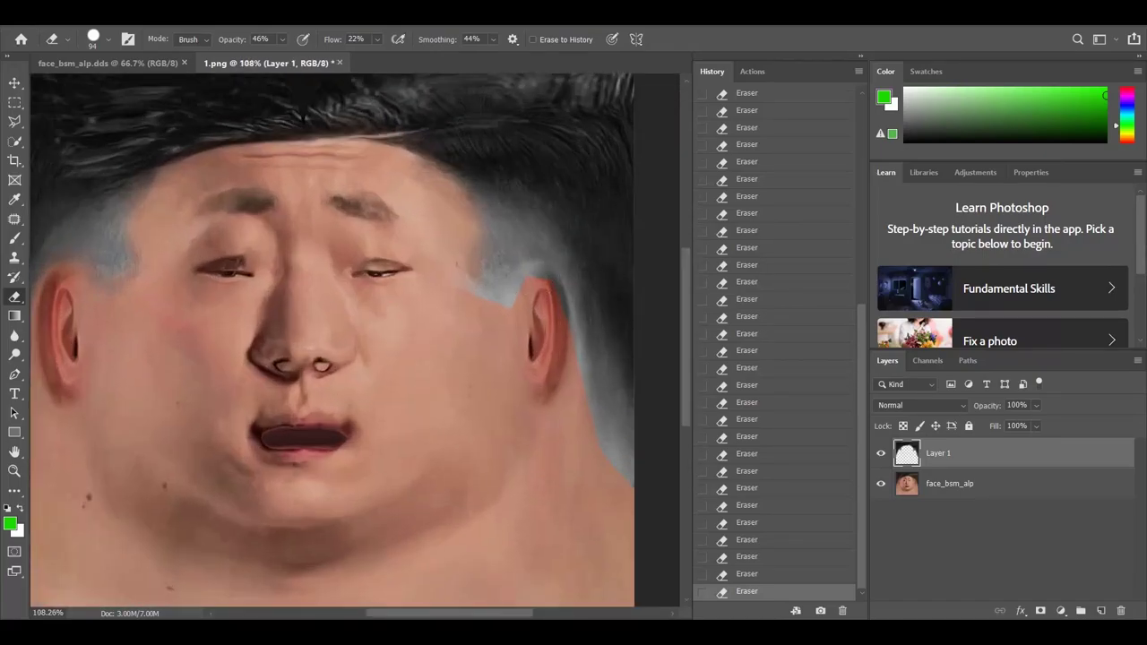
{"action": "mouse_move", "coordinate": [555, 252]}
{"action": "left_mouse_down"}
{"action": "mouse_move", "coordinate": [366, 320]}
{"action": "mouse_move", "coordinate": [424, 354]}
{"action": "mouse_move", "coordinate": [476, 300]}
{"action": "mouse_move", "coordinate": [487, 364]}
{"action": "mouse_move", "coordinate": [511, 384]}
{"action": "mouse_move", "coordinate": [538, 441]}
{"action": "mouse_move", "coordinate": [543, 302]}
{"action": "mouse_move", "coordinate": [499, 328]}
{"action": "mouse_move", "coordinate": [435, 409]}
{"action": "mouse_move", "coordinate": [409, 295]}
{"action": "mouse_move", "coordinate": [474, 404]}
{"action": "mouse_move", "coordinate": [584, 379]}
{"action": "mouse_move", "coordinate": [597, 456]}
{"action": "mouse_move", "coordinate": [545, 297]}
{"action": "mouse_move", "coordinate": [563, 302]}
{"action": "mouse_move", "coordinate": [587, 488]}
{"action": "left_mouse_up"}
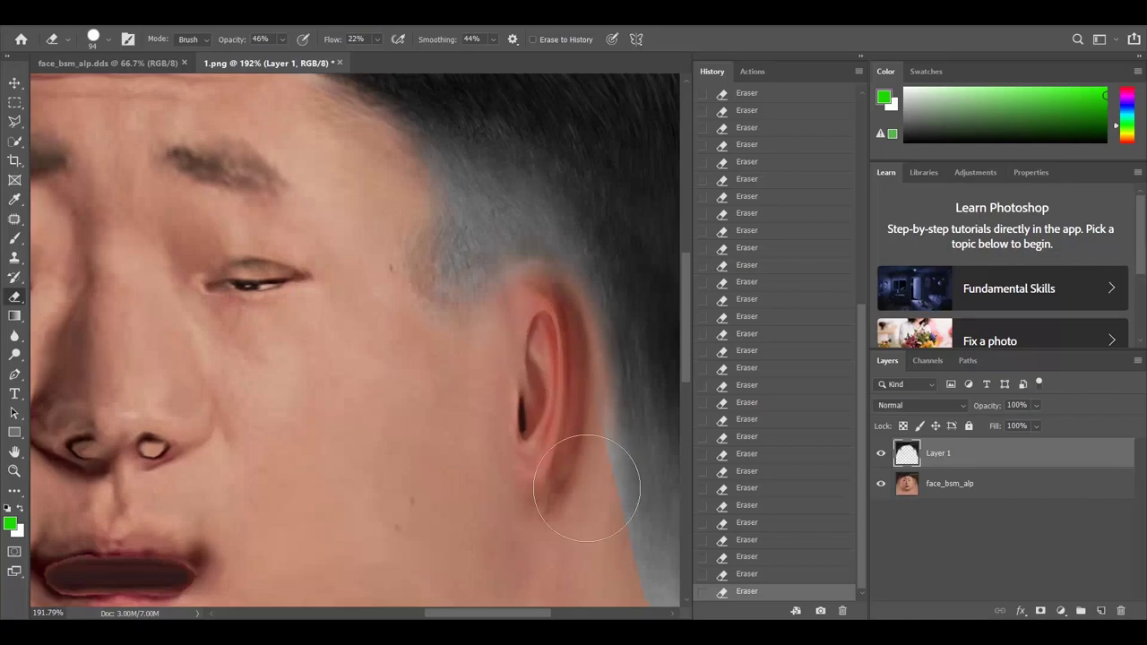
Erase the hair layer's hard lower edge behind the right ear, down to the neck at the texture's border
{"action": "scroll", "coordinate": [576, 354], "scroll_direction": "down", "scroll_amount": 2}
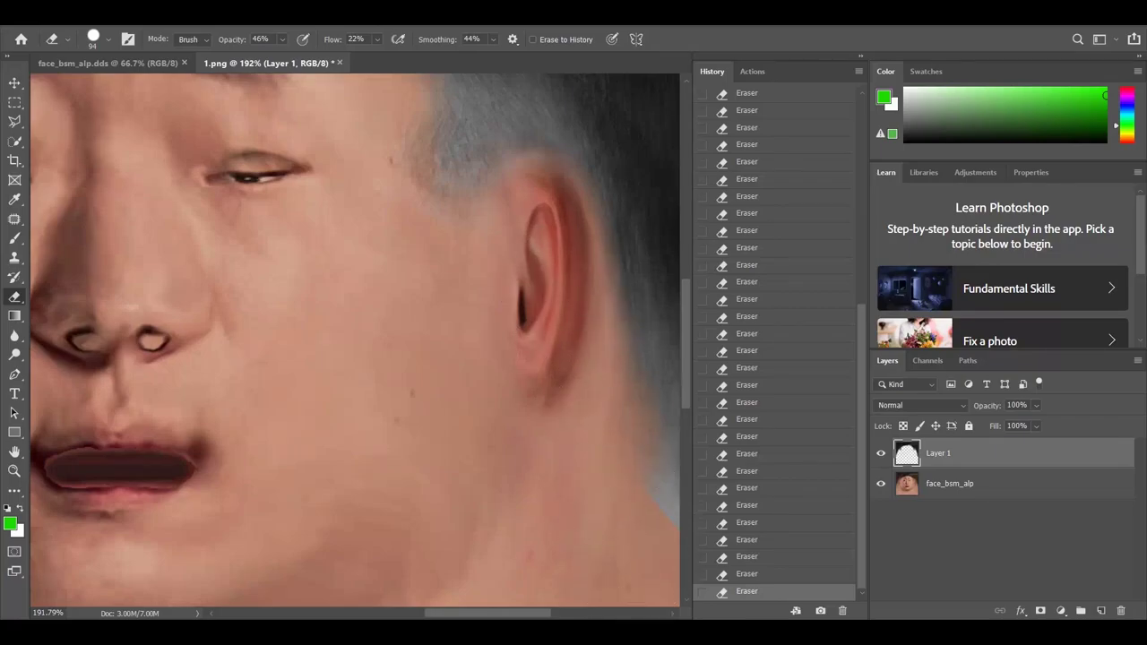
{"action": "scroll", "coordinate": [582, 487], "scroll_direction": "down", "scroll_amount": 5, "text": "alt"}
{"action": "scroll", "coordinate": [633, 397], "scroll_direction": "up", "scroll_amount": 3, "text": "alt"}
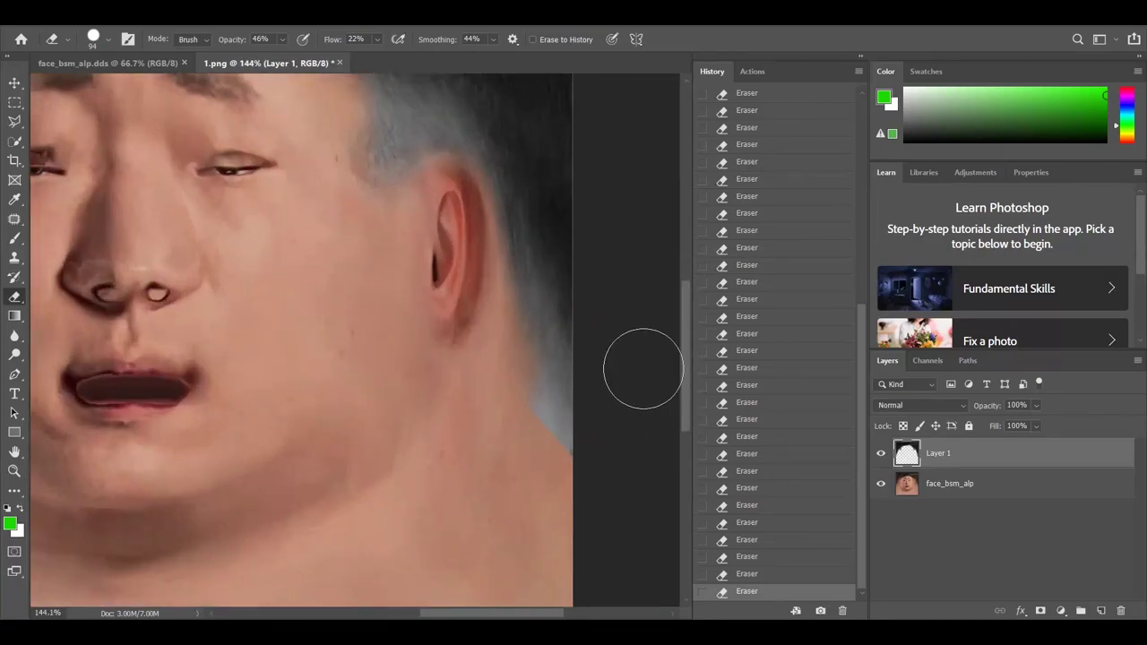
{"action": "scroll", "coordinate": [640, 381], "scroll_direction": "down", "scroll_amount": 2}
{"action": "mouse_move", "coordinate": [527, 328]}
{"action": "left_mouse_down"}
{"action": "mouse_move", "coordinate": [546, 326]}
{"action": "mouse_move", "coordinate": [576, 404]}
{"action": "left_mouse_up"}
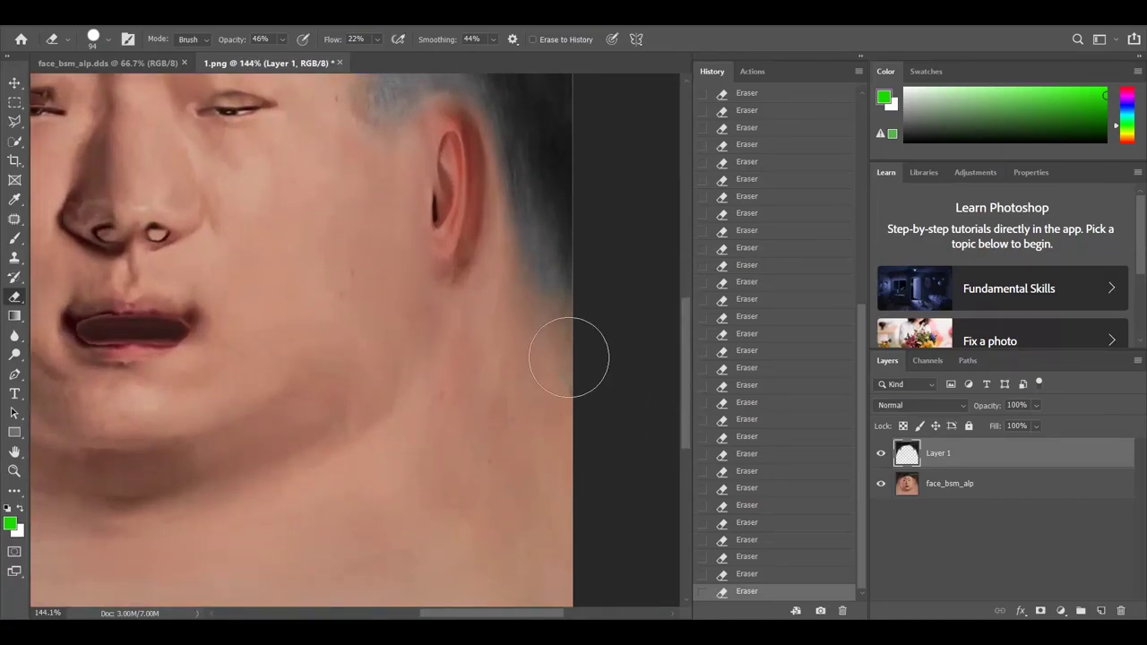
{"action": "scroll", "coordinate": [541, 290], "scroll_direction": "up", "scroll_amount": 1}
{"action": "scroll", "coordinate": [541, 289], "scroll_direction": "up", "scroll_amount": 3}
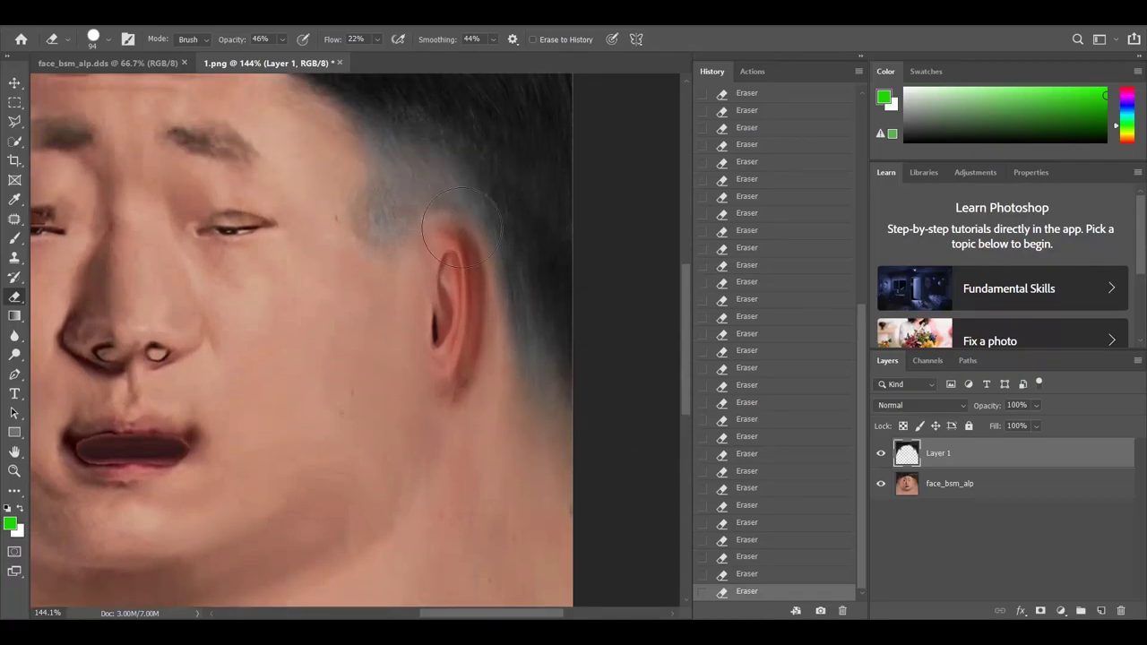
Save the blended black-hair texture as a PNG in the face PNG folder, replacing 2.png
{"action": "scroll", "coordinate": [498, 379], "scroll_direction": "down", "scroll_amount": 1}
{"action": "scroll", "coordinate": [419, 298], "scroll_direction": "down", "scroll_amount": 8, "text": "alt"}
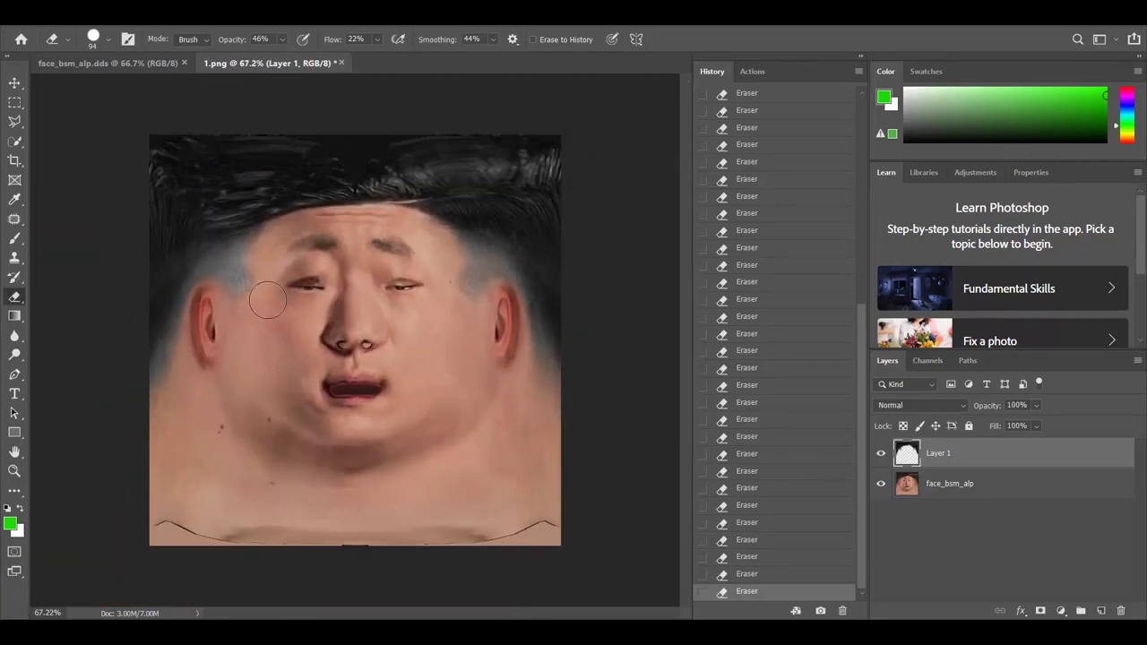
{"action": "scroll", "coordinate": [256, 298], "scroll_direction": "up", "scroll_amount": 7, "text": "alt"}
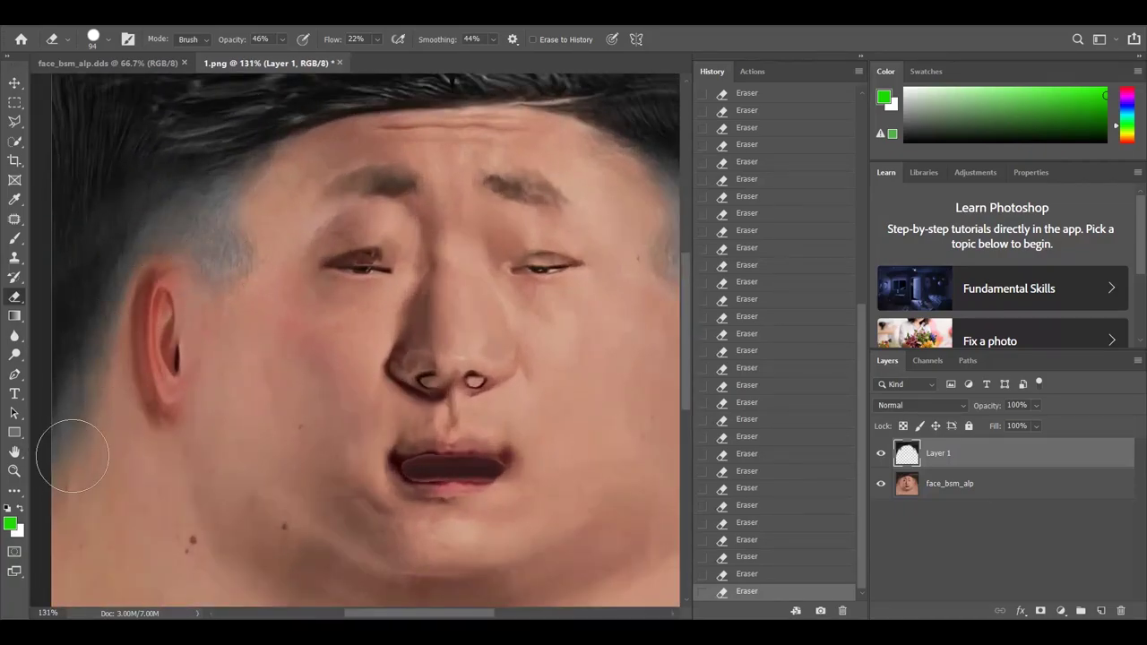
{"action": "scroll", "coordinate": [239, 358], "scroll_direction": "down", "scroll_amount": 5, "text": "alt"}
{"action": "scroll", "coordinate": [356, 341], "scroll_direction": "up", "scroll_amount": 1, "text": "alt"}
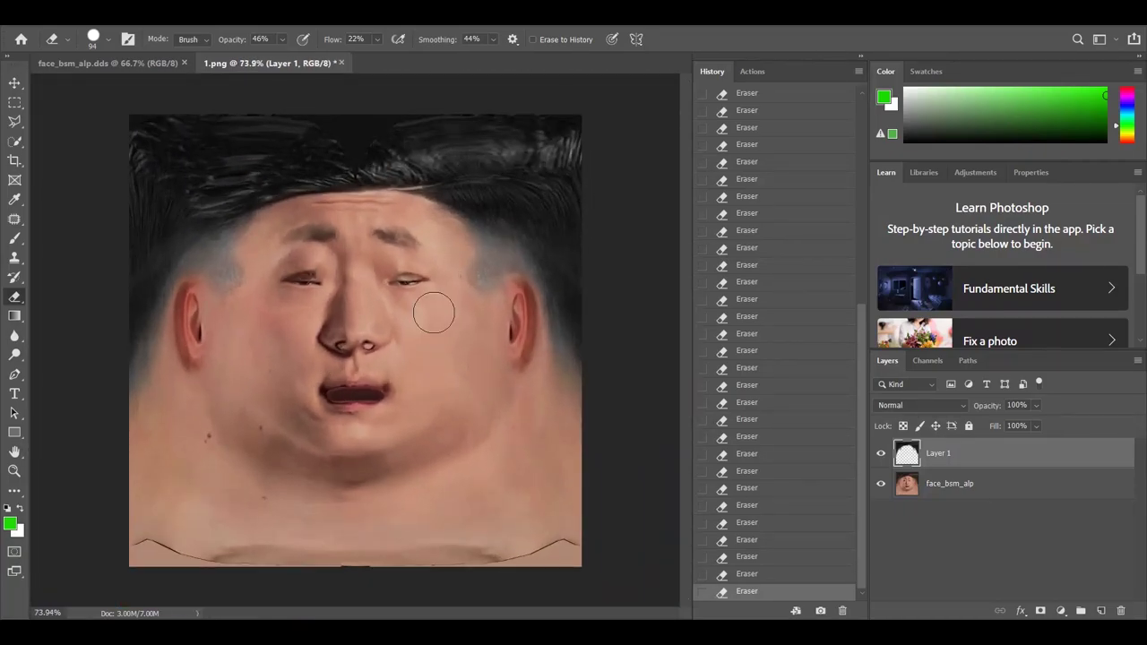
{"action": "key", "text": "ctrl+shift+s"}
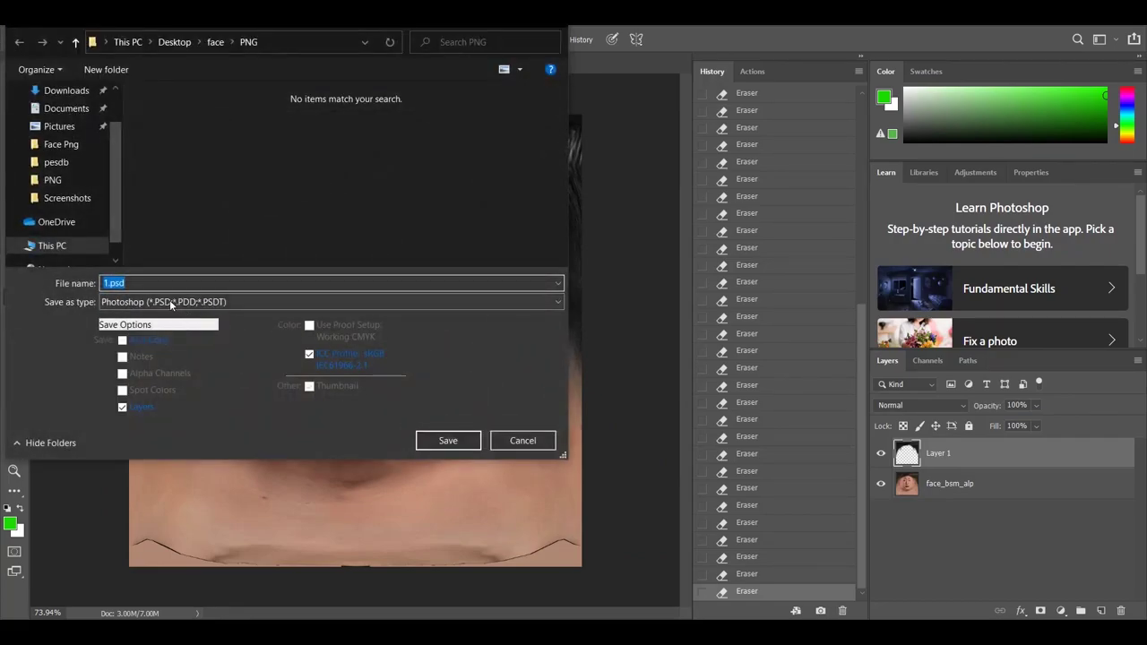
{"action": "left_click", "coordinate": [332, 302]}
{"action": "left_click", "coordinate": [187, 546]}
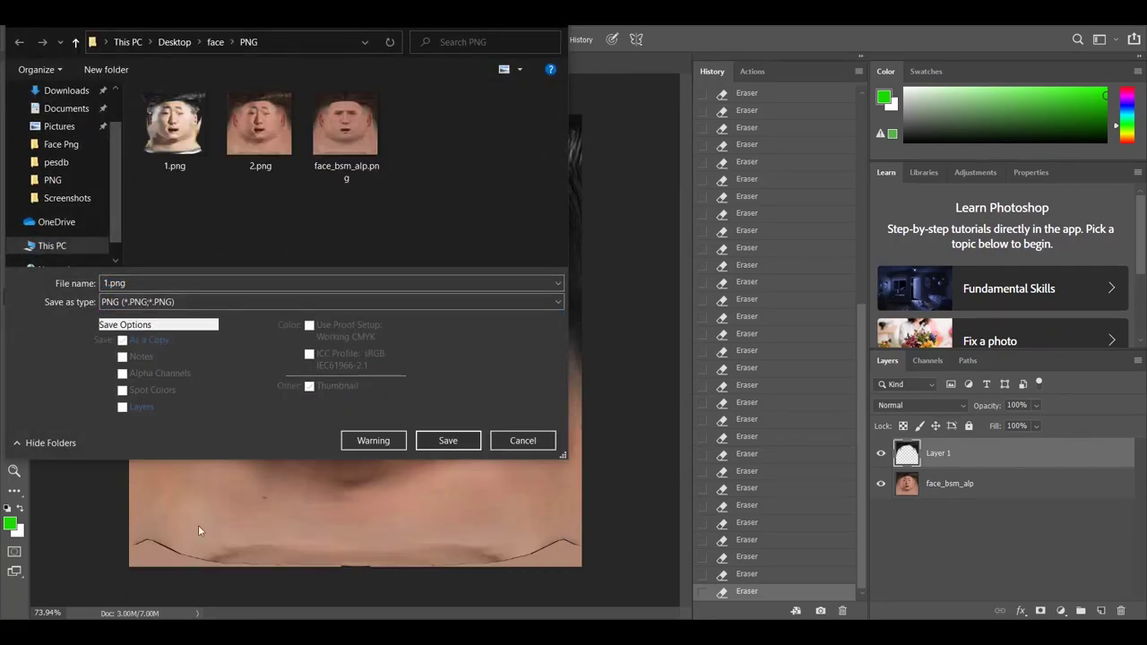
{"action": "left_click", "coordinate": [448, 440]}
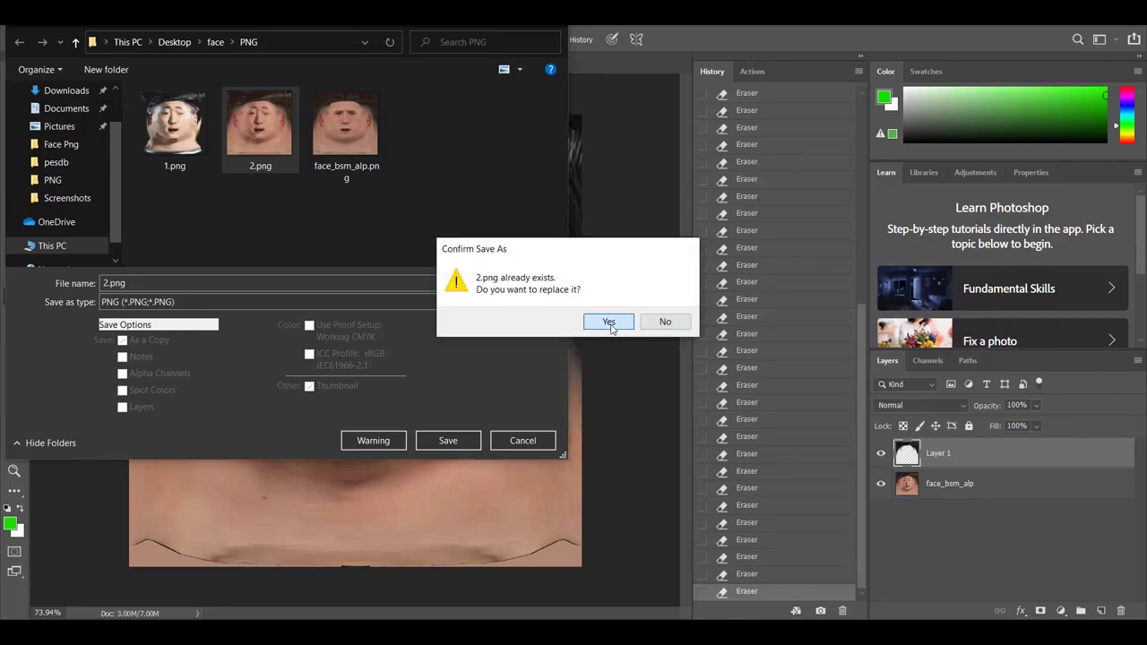
{"action": "left_click", "coordinate": [608, 321]}
{"action": "left_click", "coordinate": [633, 185]}
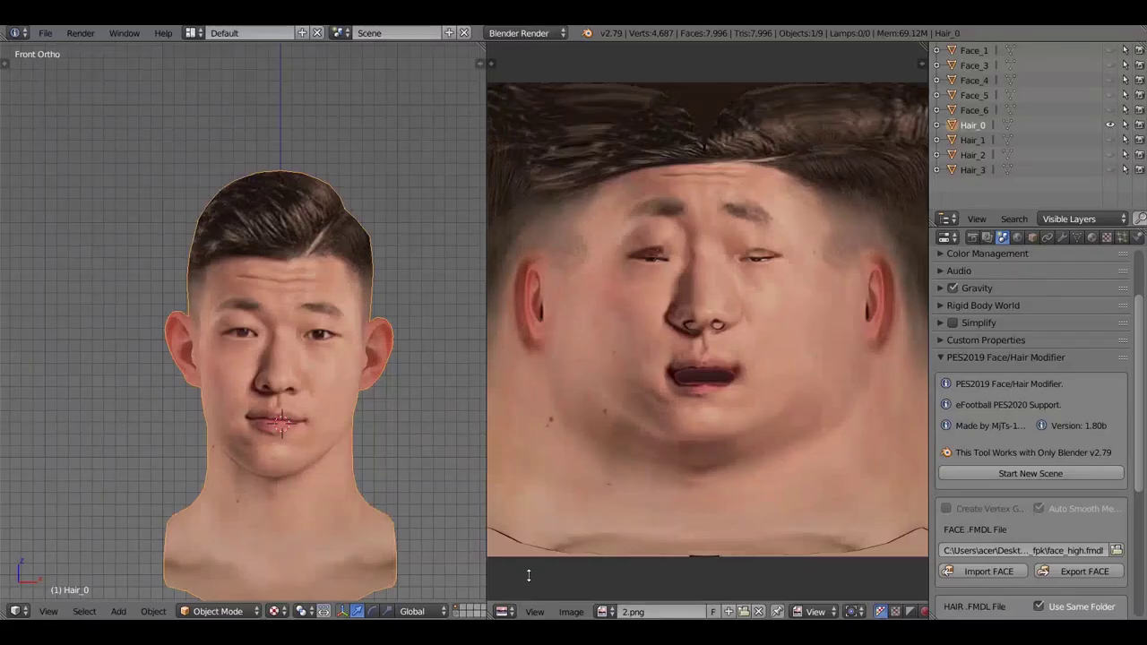
Switch to Blender, reload the 2.png texture and check the recolored hair on the head from an angled view and the front
{"action": "left_click", "coordinate": [570, 613]}
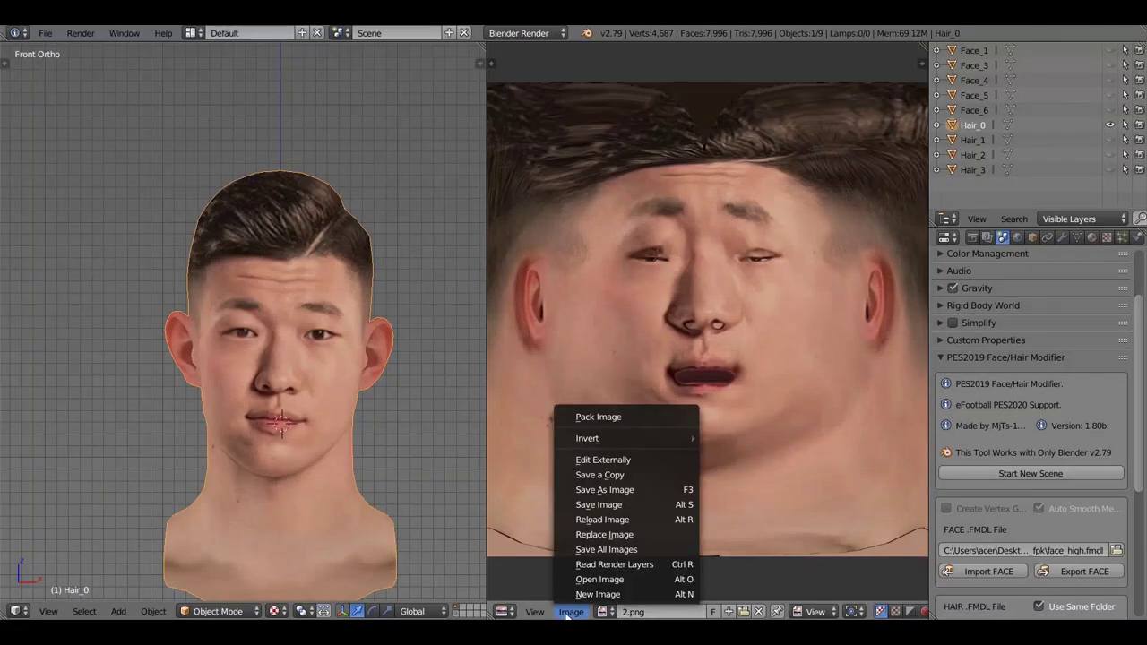
{"action": "left_click", "coordinate": [660, 522]}
{"action": "middle_click_drag", "start_coordinate": [203, 342], "coordinate": [482, 359]}
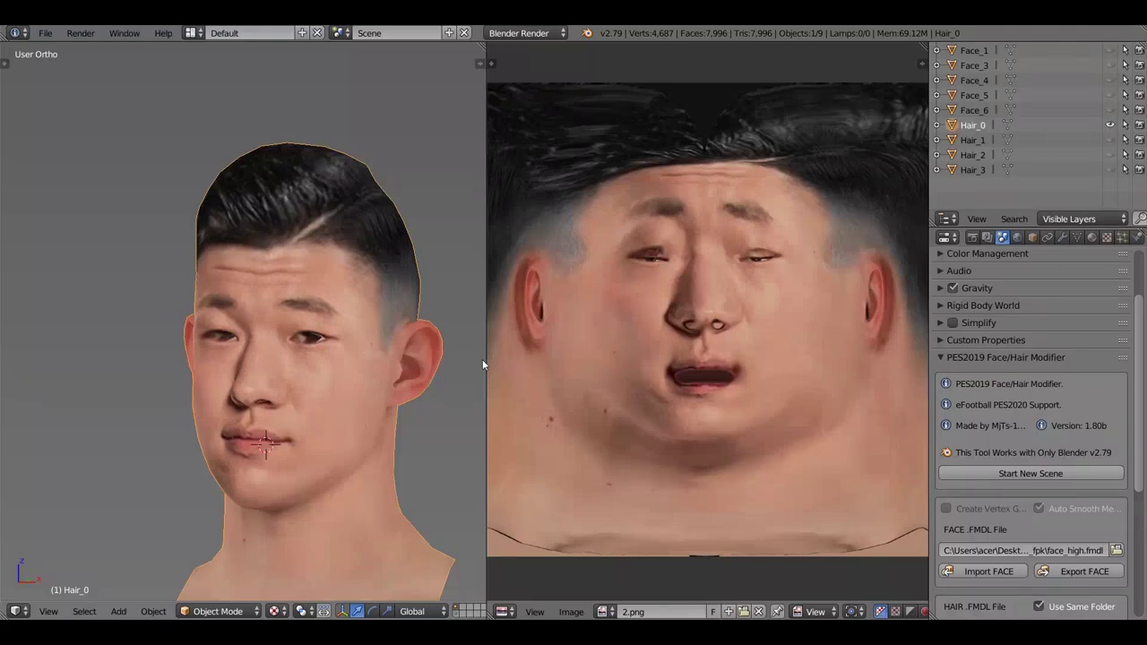
{"action": "key", "text": "KP_1"}
{"action": "scroll", "coordinate": [319, 376], "scroll_direction": "down", "scroll_amount": 3}
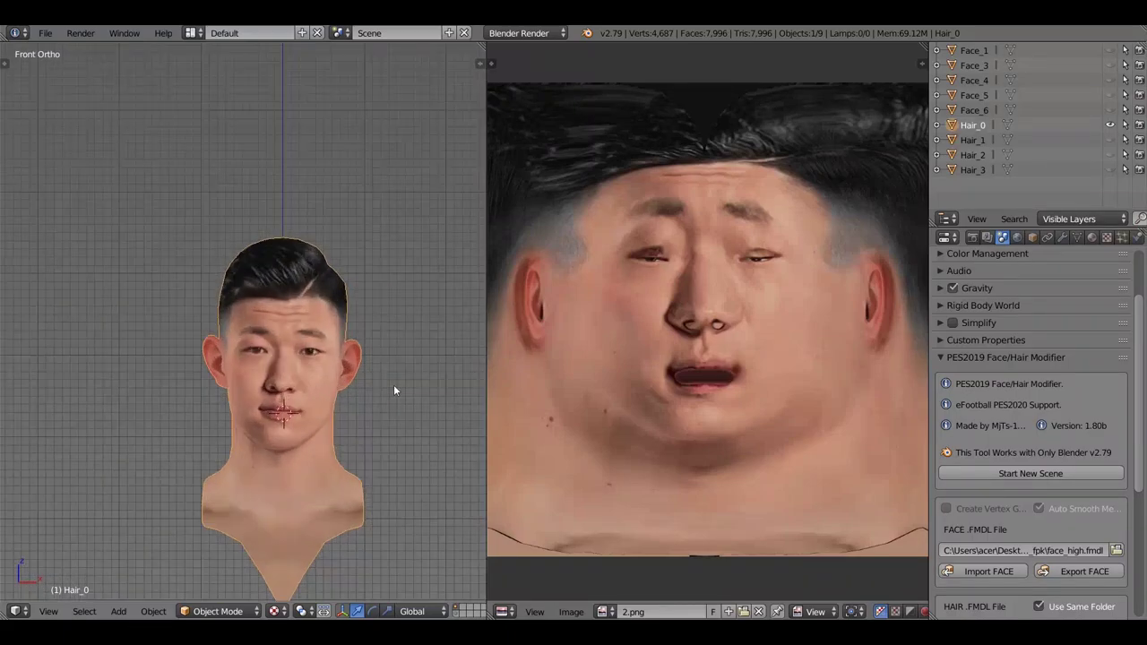
{"action": "scroll", "coordinate": [359, 381], "scroll_direction": "up", "scroll_amount": 2}
{"action": "scroll", "coordinate": [341, 369], "scroll_direction": "down", "scroll_amount": 2}
{"action": "scroll", "coordinate": [180, 307], "scroll_direction": "up", "scroll_amount": 4}
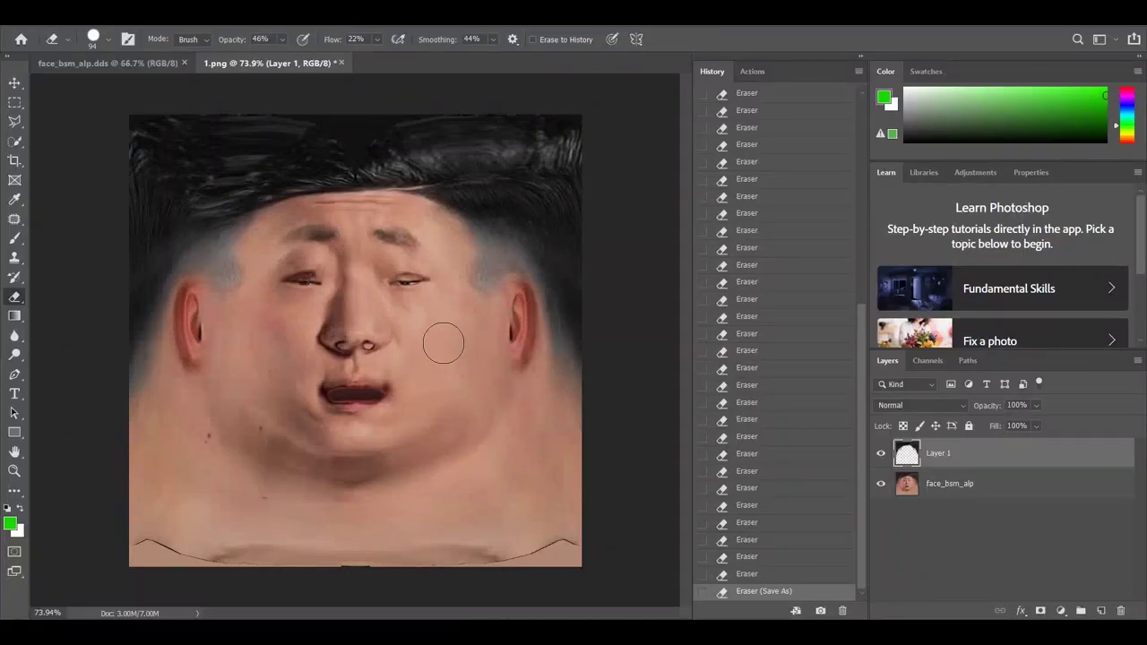
Switch to Photoshop and merge all visible layers of 1.png into the face_bsm_alp layer
{"action": "left_click", "coordinate": [974, 483]}
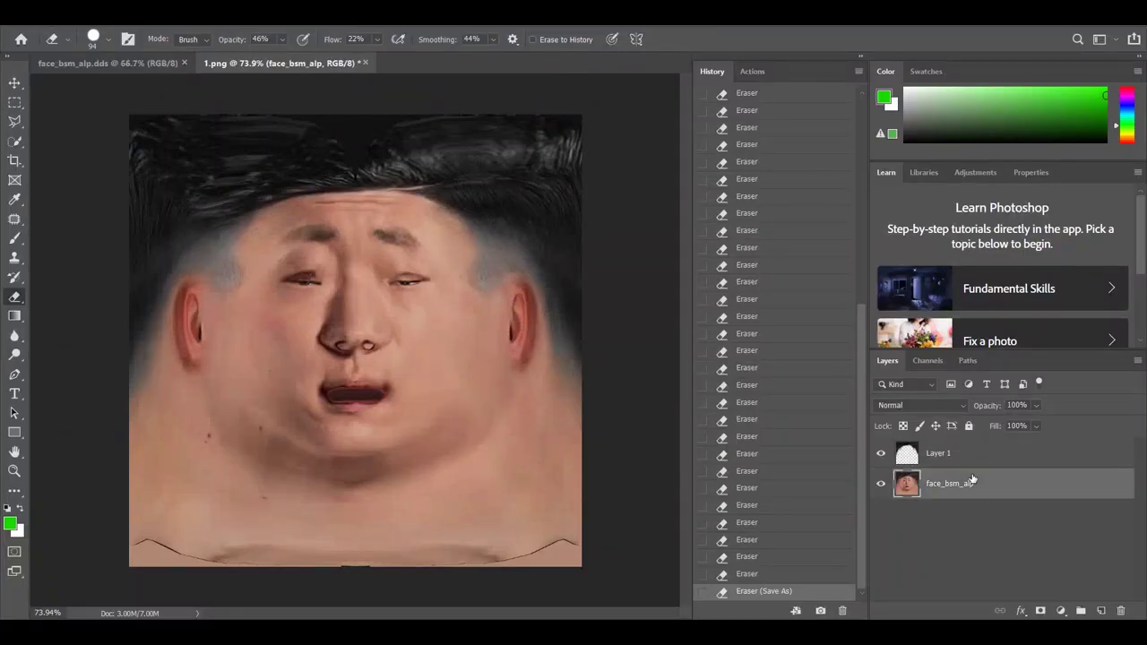
{"action": "key", "text": "shift+ctrl+e"}
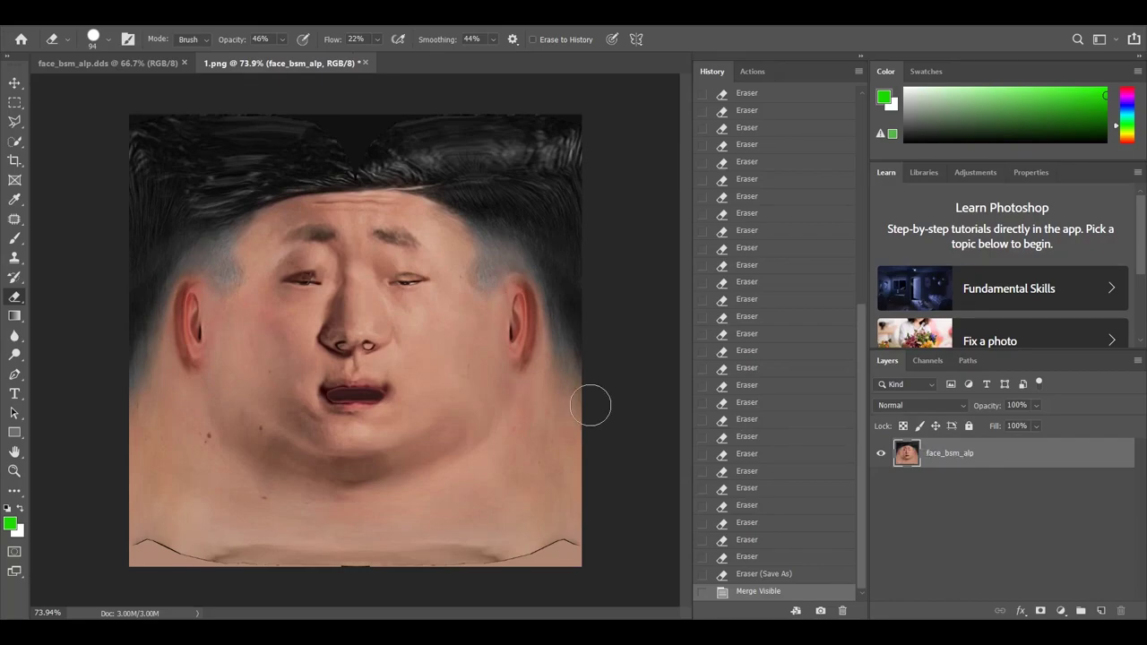
{"action": "left_click", "coordinate": [97, 13]}
{"action": "mouse_move", "coordinate": [124, 56]}
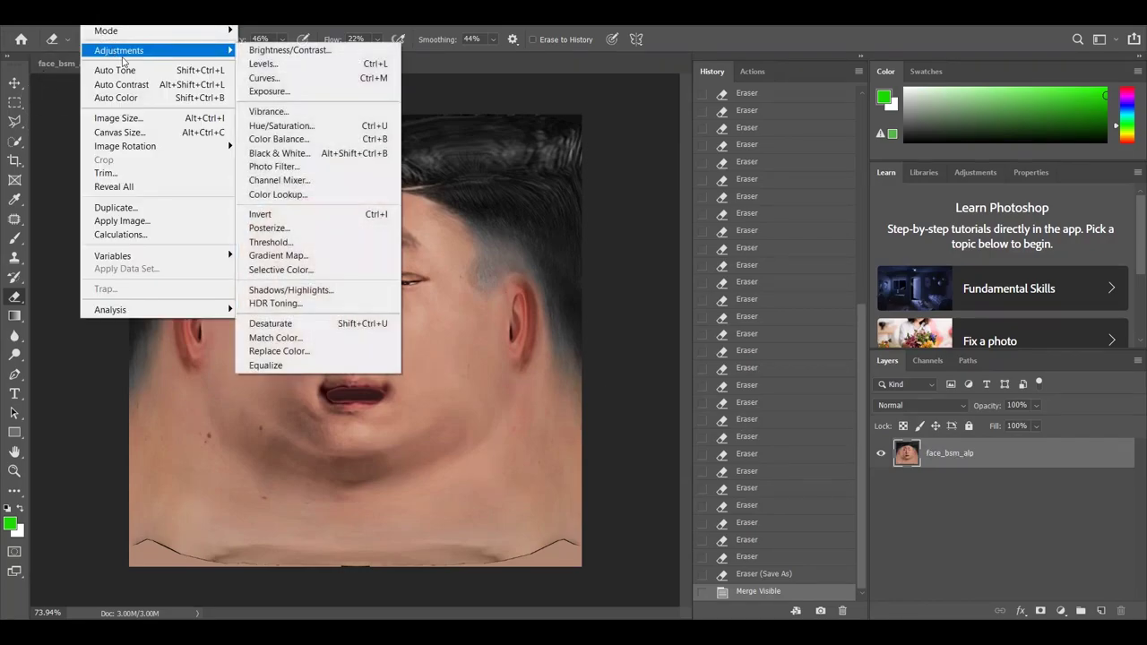
{"action": "left_click", "coordinate": [269, 65]}
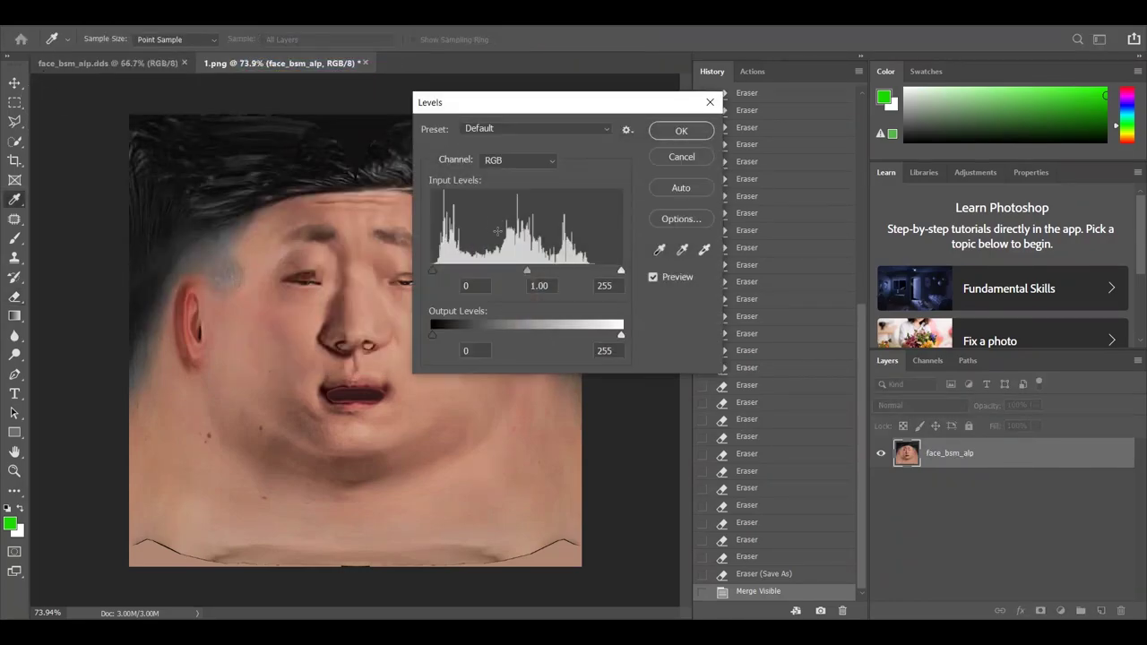
{"action": "left_click_drag", "start_coordinate": [533, 273], "coordinate": [528, 273]}
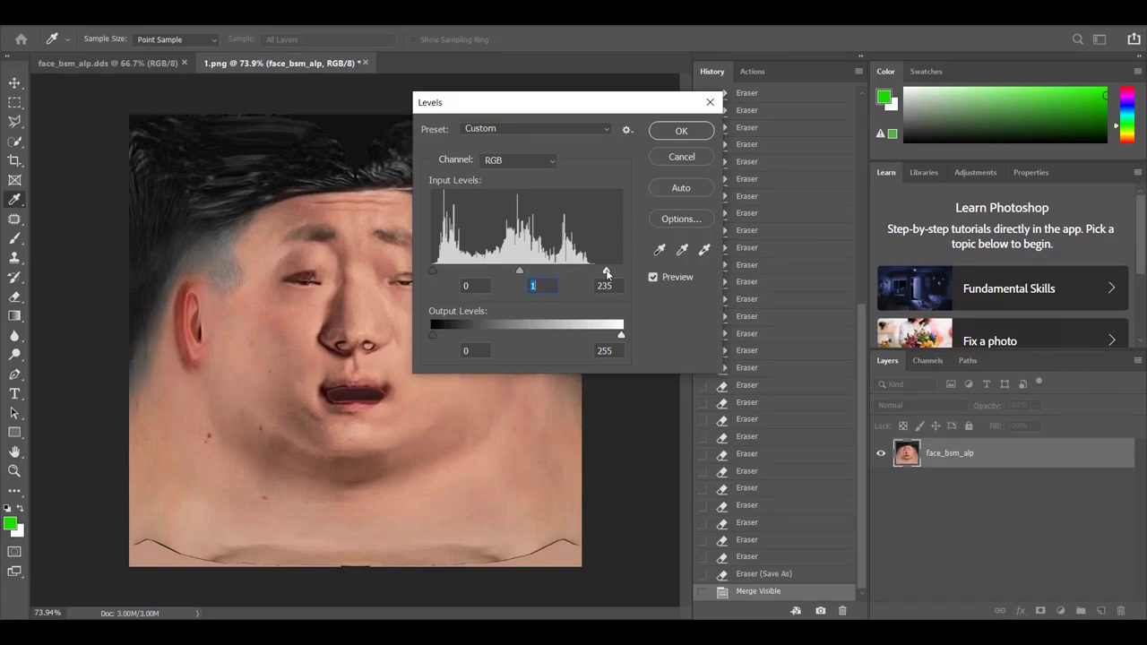
{"action": "left_click_drag", "start_coordinate": [607, 274], "coordinate": [623, 275]}
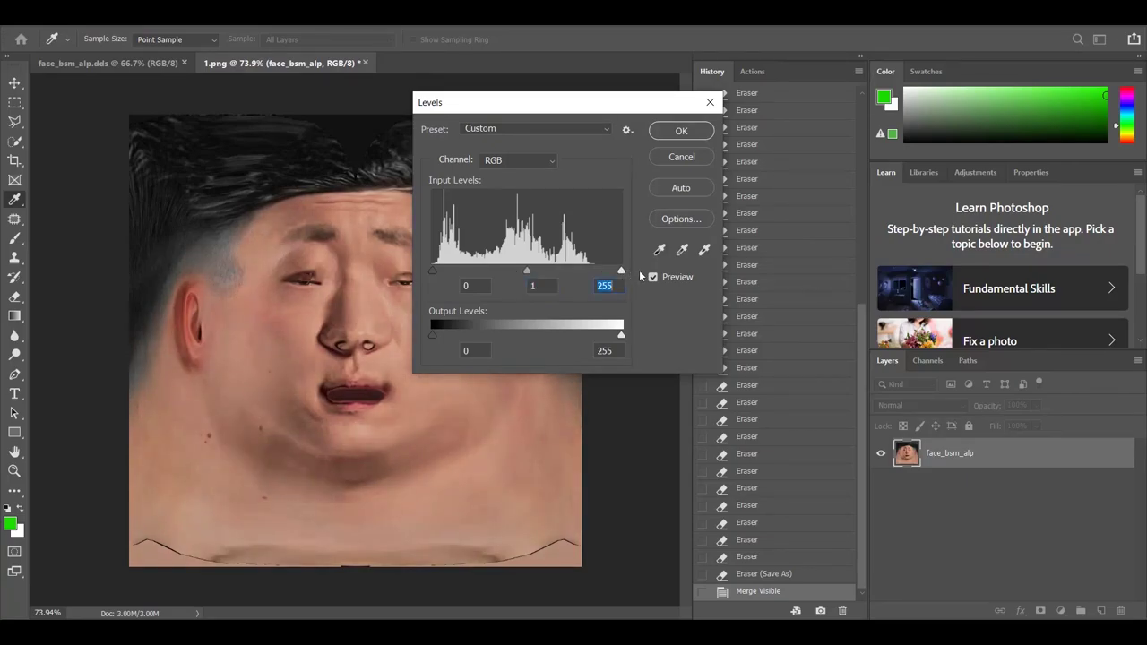
{"action": "left_click", "coordinate": [703, 160]}
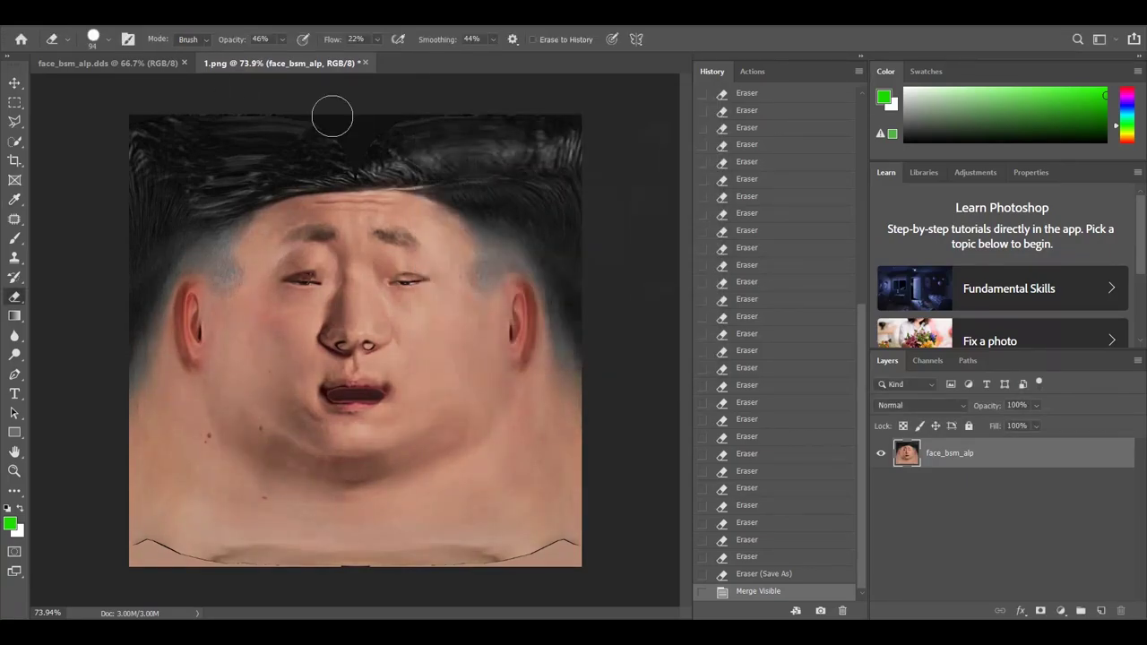
Slightly adjust the merged face texture's saturation with a Hue/Saturation adjustment
{"action": "left_click", "coordinate": [97, 27]}
{"action": "mouse_move", "coordinate": [127, 52]}
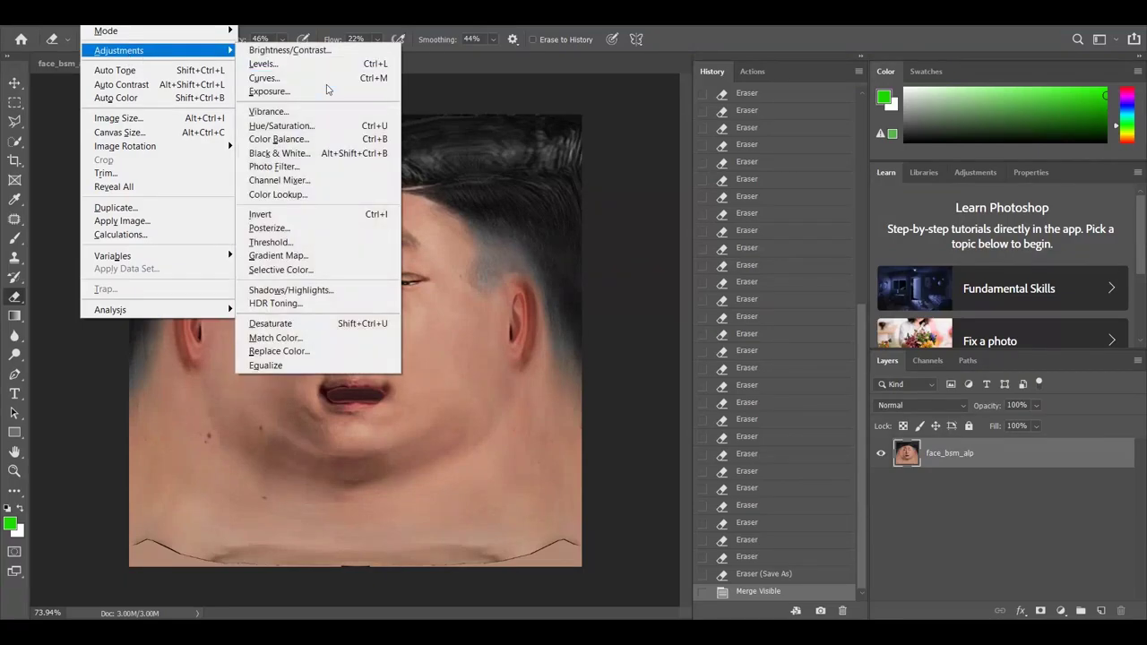
{"action": "left_click", "coordinate": [318, 126]}
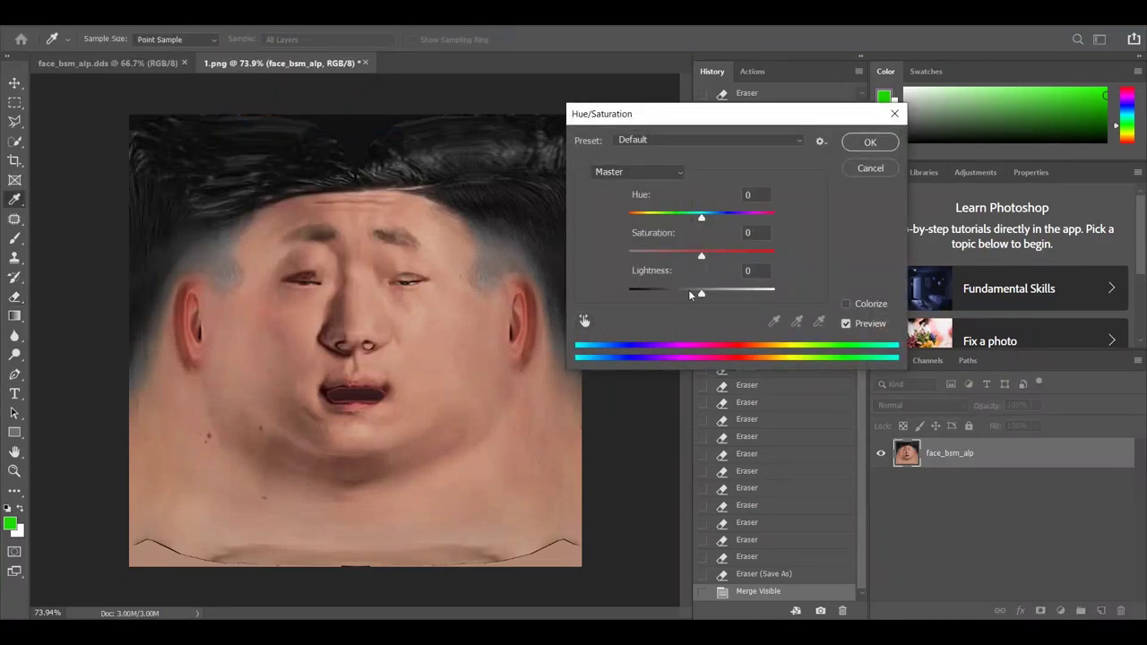
{"action": "left_click_drag", "start_coordinate": [700, 261], "coordinate": [705, 259]}
{"action": "left_click", "coordinate": [869, 141]}
{"action": "key", "text": "e"}
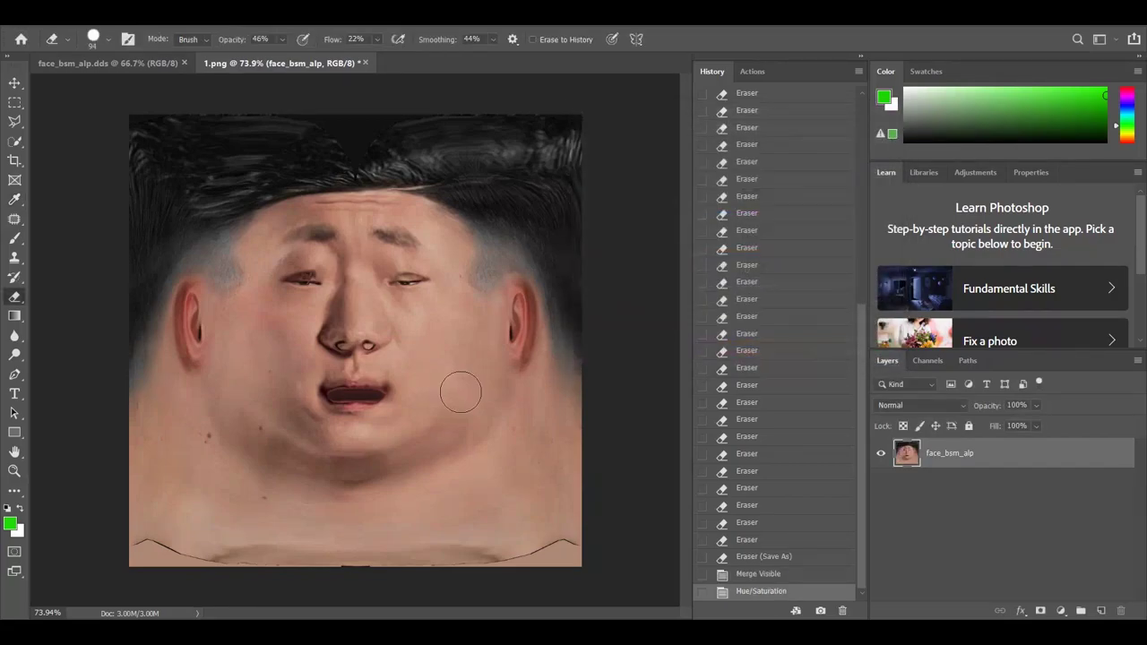
Save the saturation-adjusted face texture as a PNG, overwriting 2.png
{"action": "key", "text": "ctrl+shift+s"}
{"action": "double_click", "coordinate": [260, 127]}
{"action": "left_click", "coordinate": [607, 320]}
{"action": "left_click", "coordinate": [660, 184]}
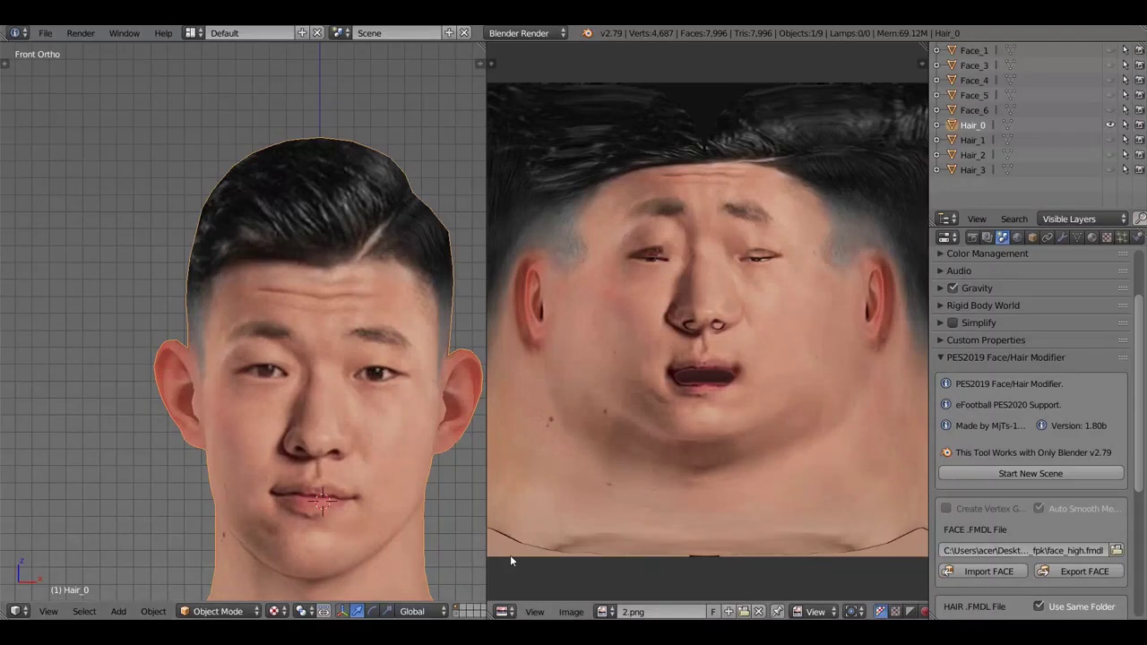
Reload 2.png in Blender and check the adjusted skin color on the head from the front
{"action": "left_click", "coordinate": [571, 612]}
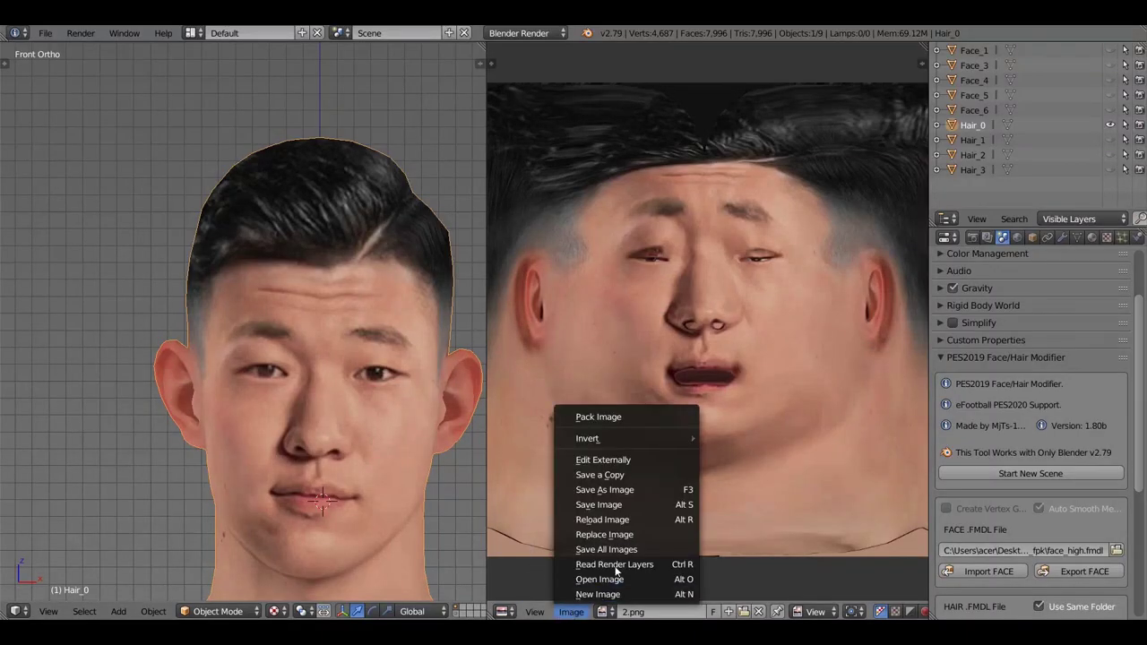
{"action": "left_click", "coordinate": [653, 528]}
{"action": "scroll", "coordinate": [294, 428], "scroll_direction": "down", "scroll_amount": 6}
{"action": "scroll", "coordinate": [345, 487], "scroll_direction": "up", "scroll_amount": 5}
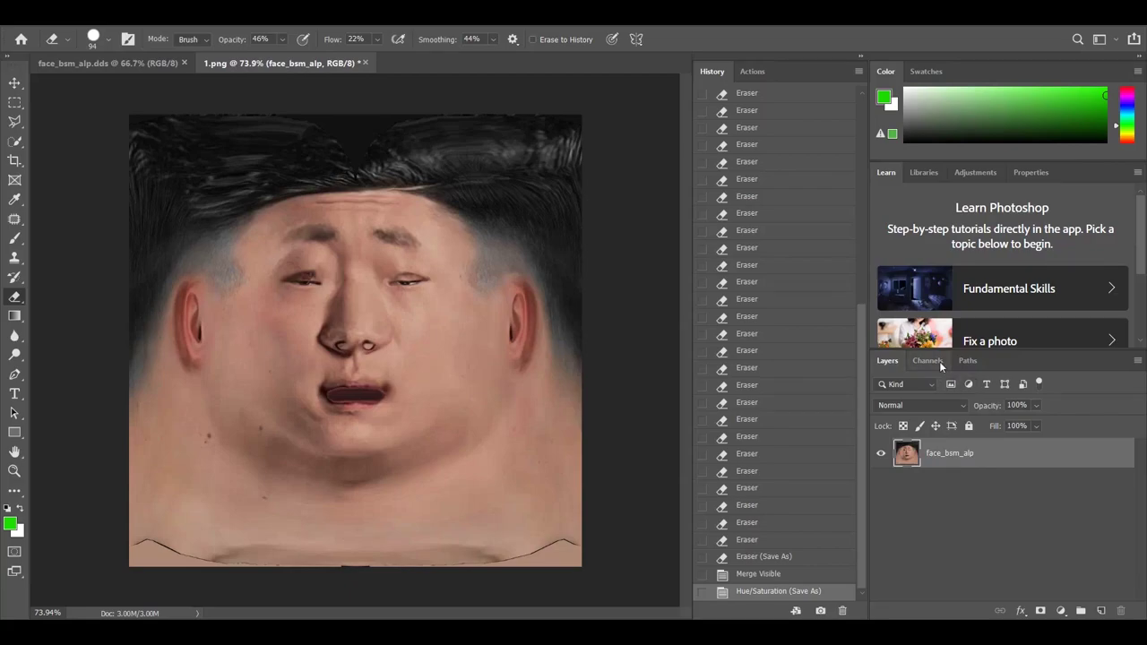
Return to Photoshop, add a new alpha channel to 1.png and paste a full copy of the Red channel into it
{"action": "left_click", "coordinate": [932, 360]}
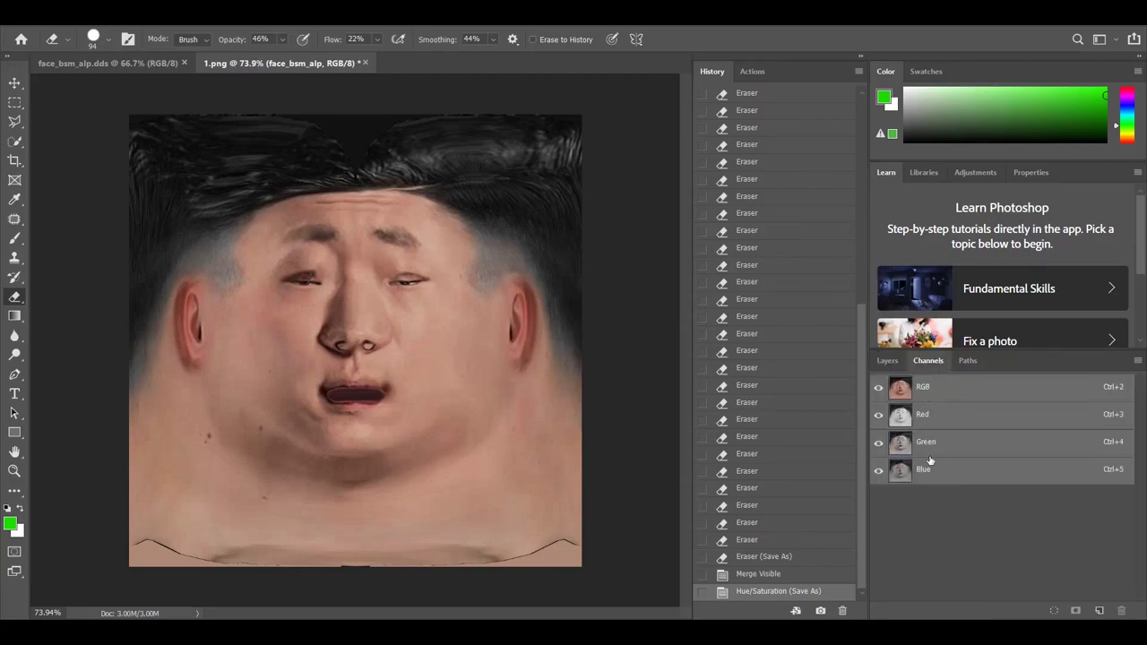
{"action": "left_click", "coordinate": [1100, 611]}
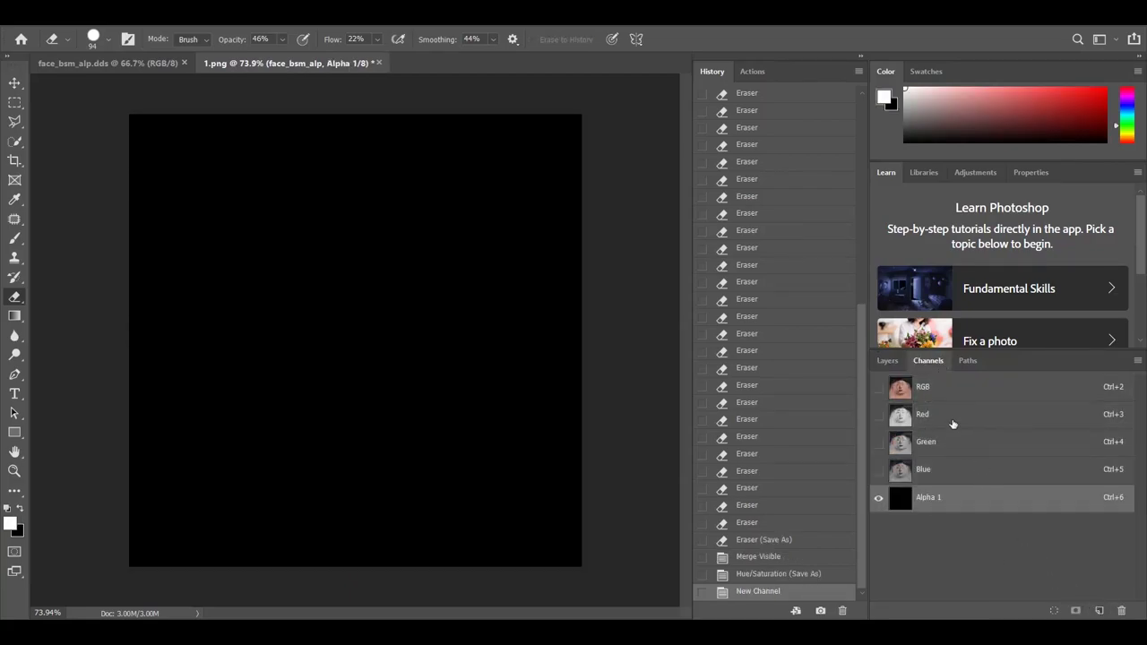
{"action": "left_click", "coordinate": [952, 419]}
{"action": "key", "text": "ctrl+a"}
{"action": "key", "text": "ctrl+c"}
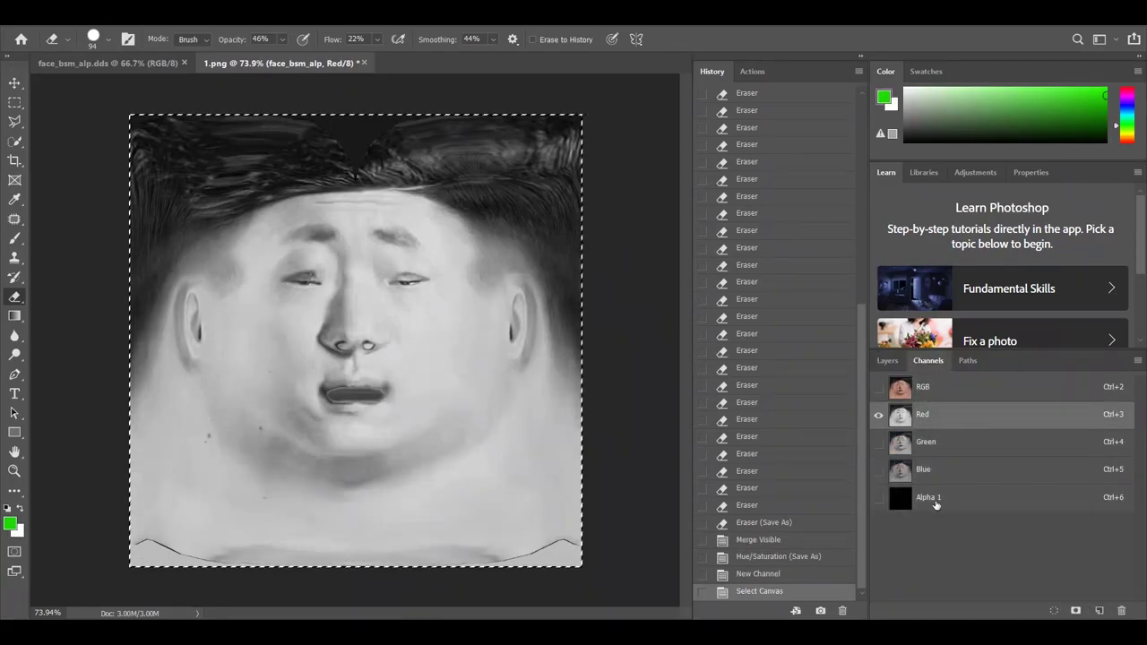
{"action": "left_click", "coordinate": [937, 501]}
{"action": "key", "text": "ctrl+v"}
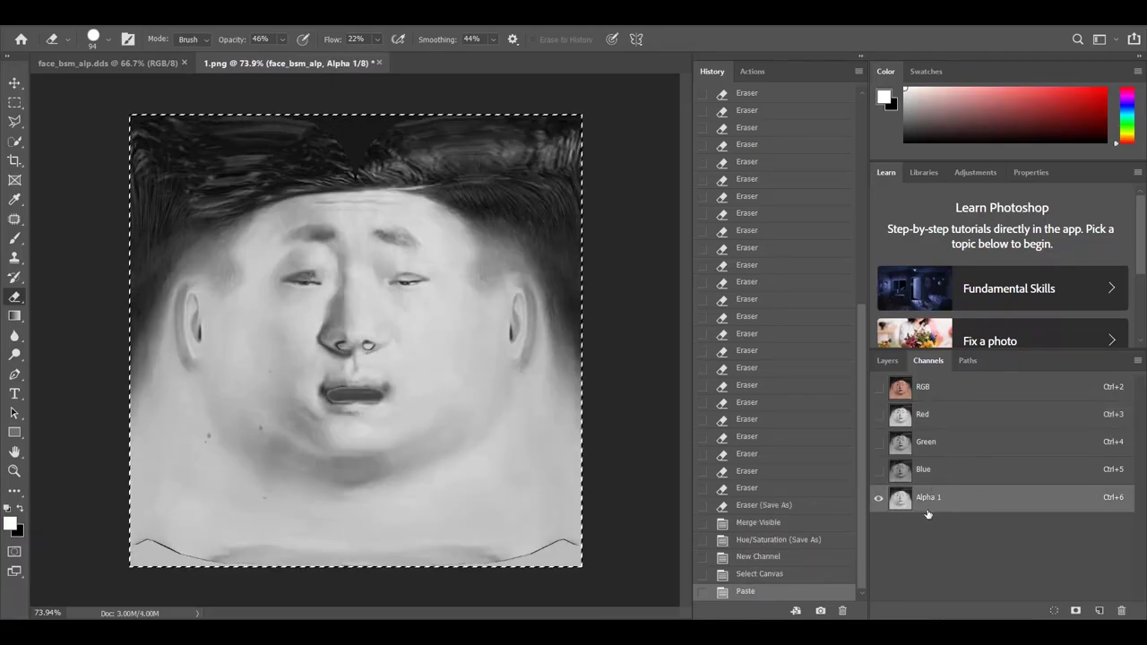
Raise the contrast of the Alpha 1 channel to 100 with a Brightness/Contrast adjustment
{"action": "left_click", "coordinate": [95, 15]}
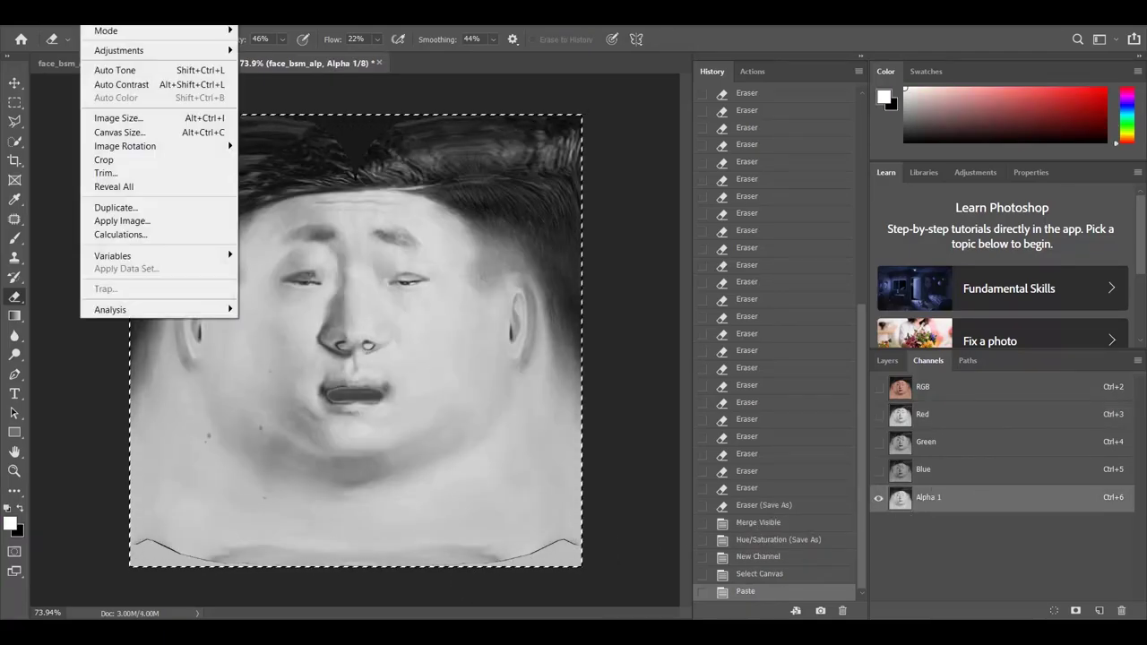
{"action": "mouse_move", "coordinate": [143, 53]}
{"action": "left_click", "coordinate": [285, 50]}
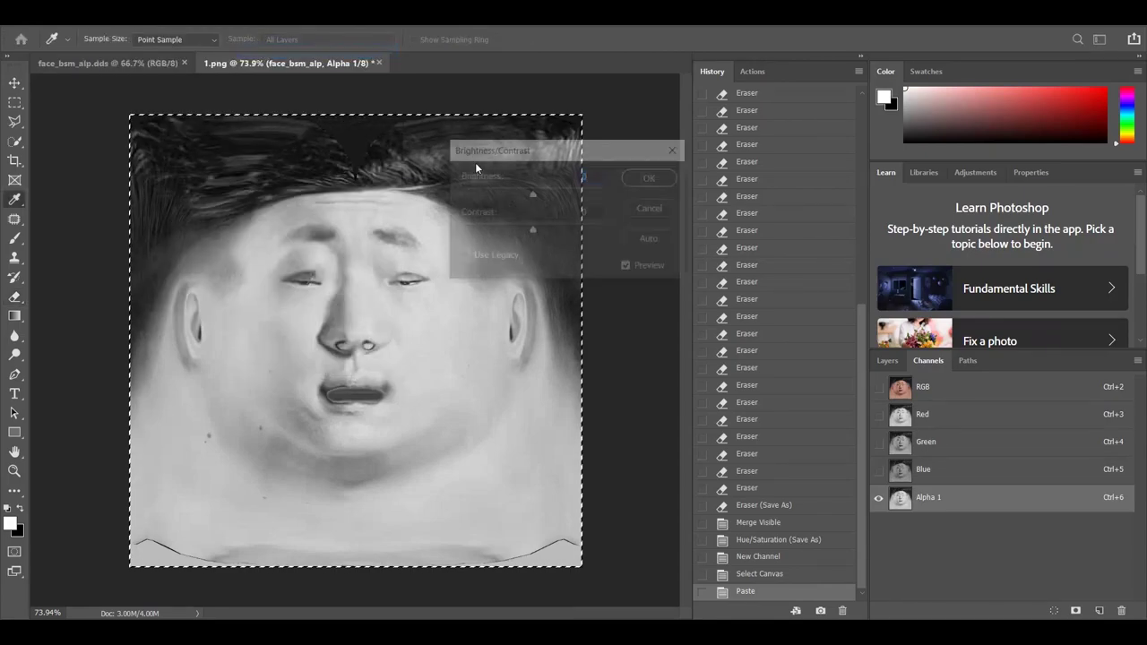
{"action": "left_click_drag", "start_coordinate": [530, 231], "coordinate": [604, 230]}
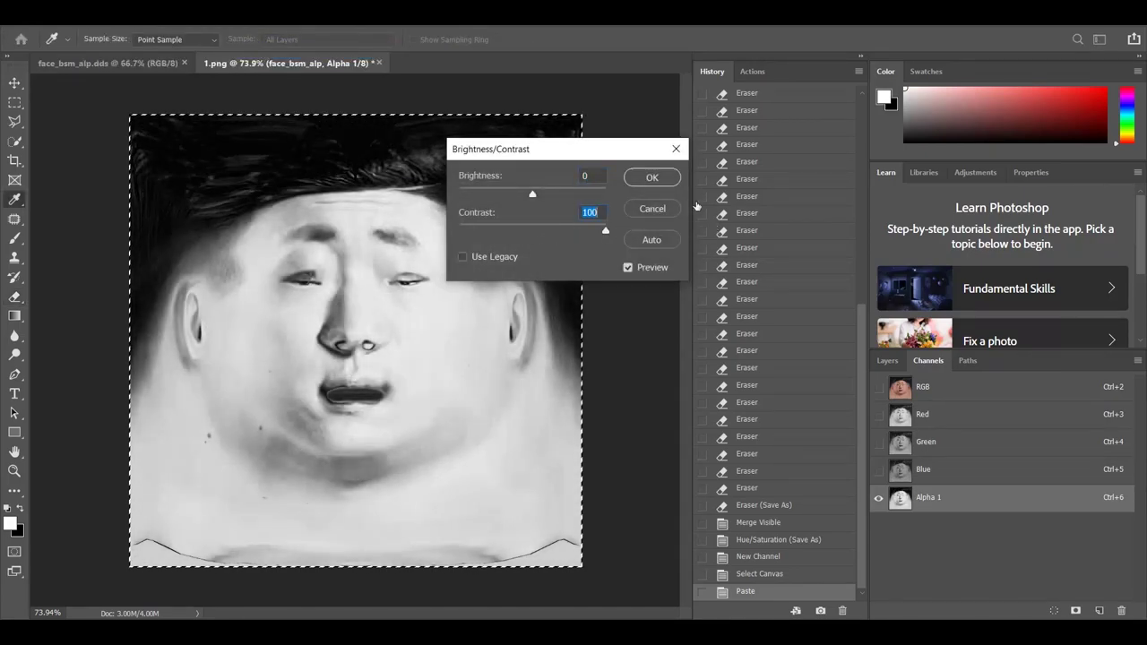
{"action": "left_click", "coordinate": [637, 179]}
{"action": "key", "text": "e"}
Apply the maximum Brightness/Contrast contrast increase to the Alpha 1 channel two more times
{"action": "left_click", "coordinate": [98, 16]}
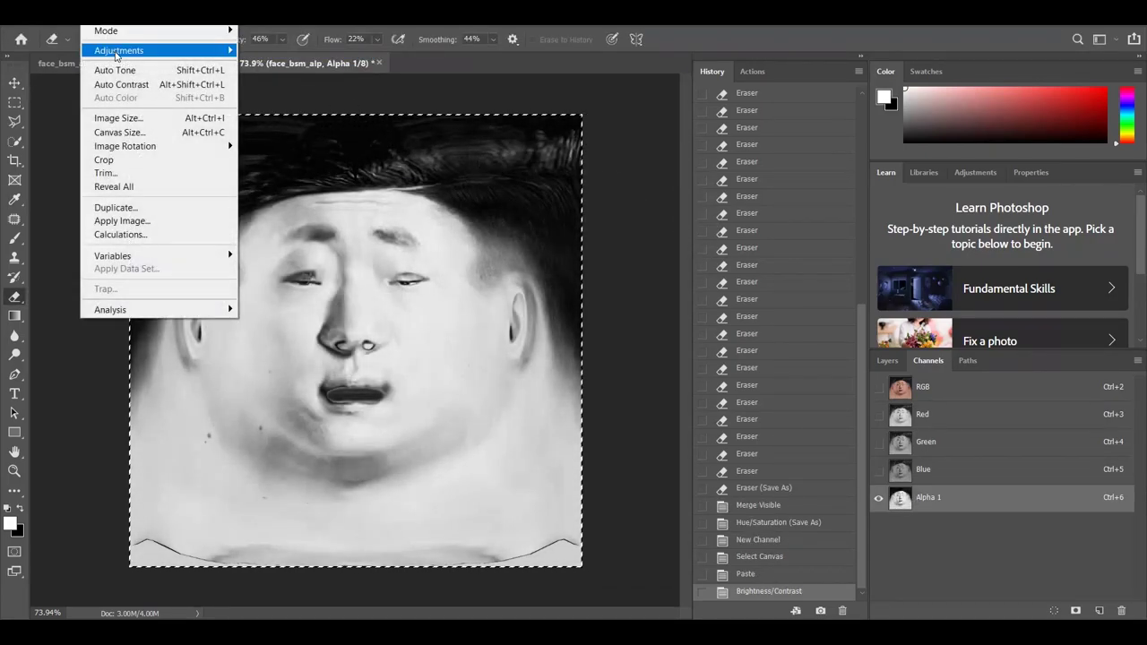
{"action": "mouse_move", "coordinate": [134, 51]}
{"action": "left_click", "coordinate": [297, 52]}
{"action": "left_click_drag", "start_coordinate": [532, 231], "coordinate": [606, 231]}
{"action": "left_click", "coordinate": [653, 178]}
{"action": "key", "text": "e"}
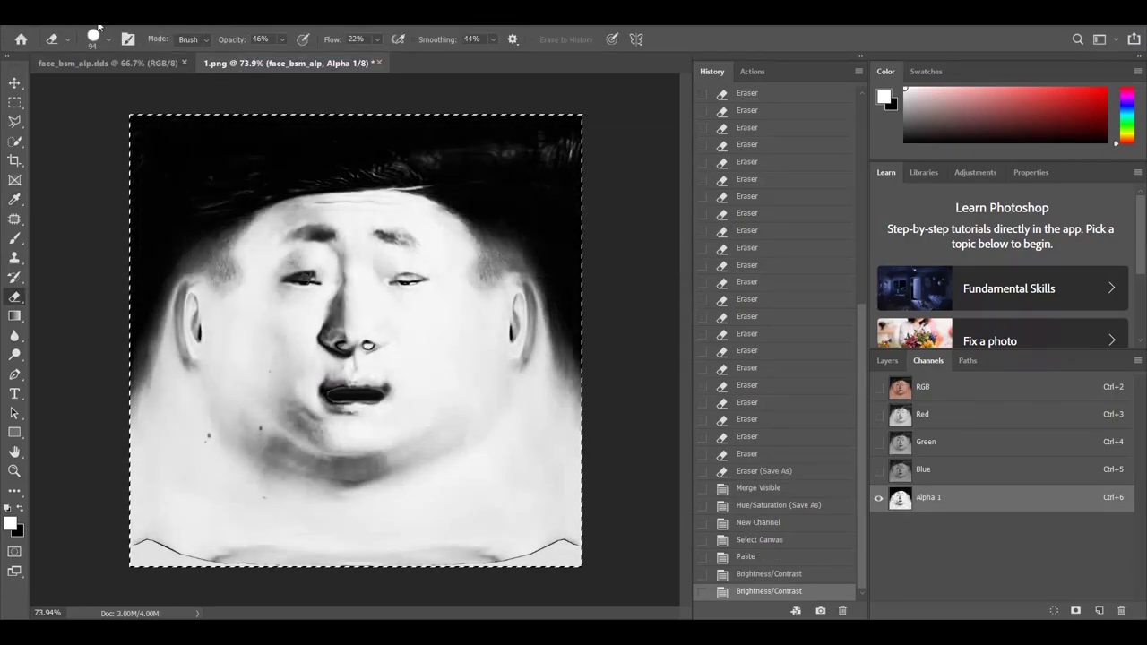
{"action": "left_click", "coordinate": [99, 16]}
{"action": "left_click", "coordinate": [297, 51]}
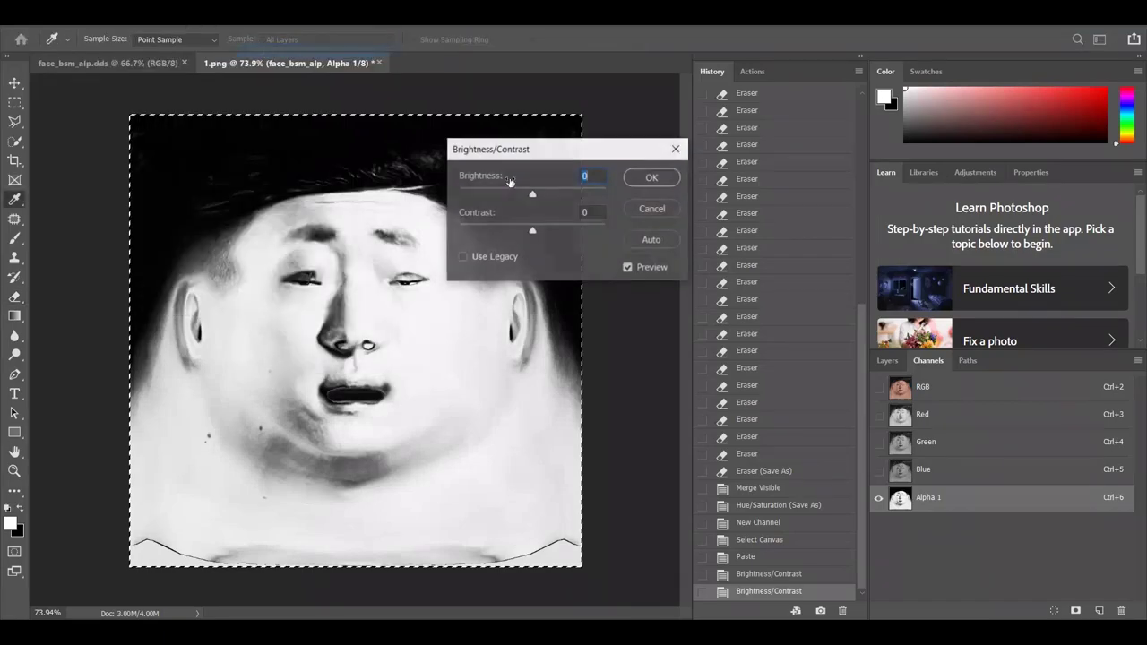
{"action": "left_click_drag", "start_coordinate": [533, 231], "coordinate": [708, 231]}
{"action": "left_click", "coordinate": [653, 178]}
{"action": "key", "text": "e"}
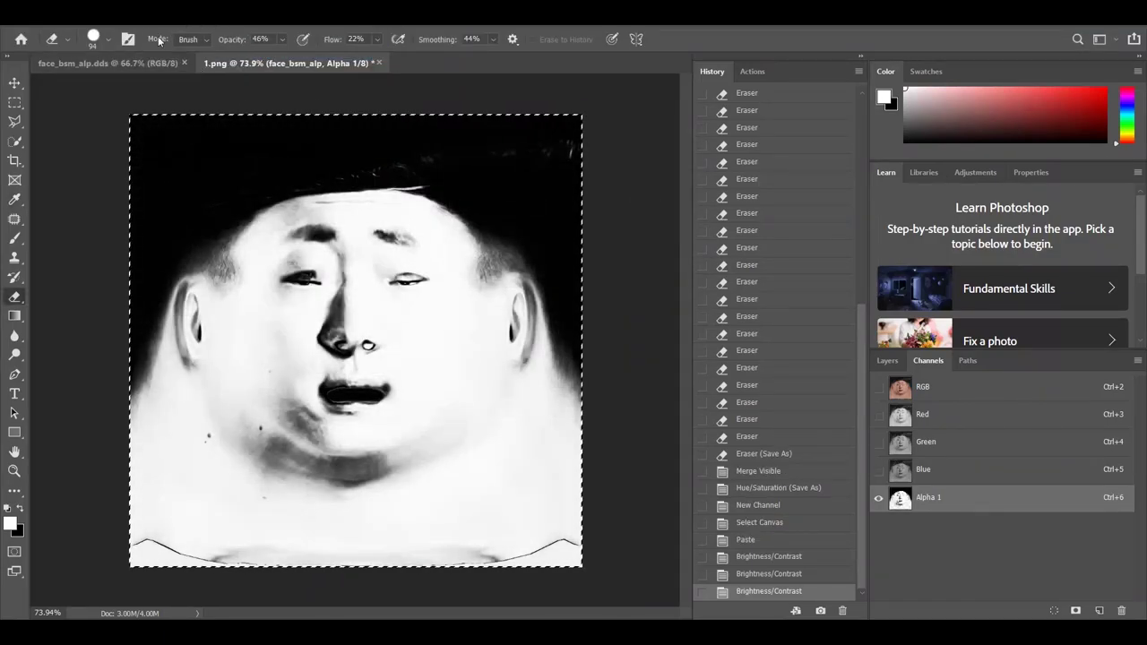
Apply another Brightness/Contrast adjustment with contrast 100 to the Alpha 1 channel
{"action": "left_click", "coordinate": [99, 17]}
{"action": "left_click", "coordinate": [297, 45]}
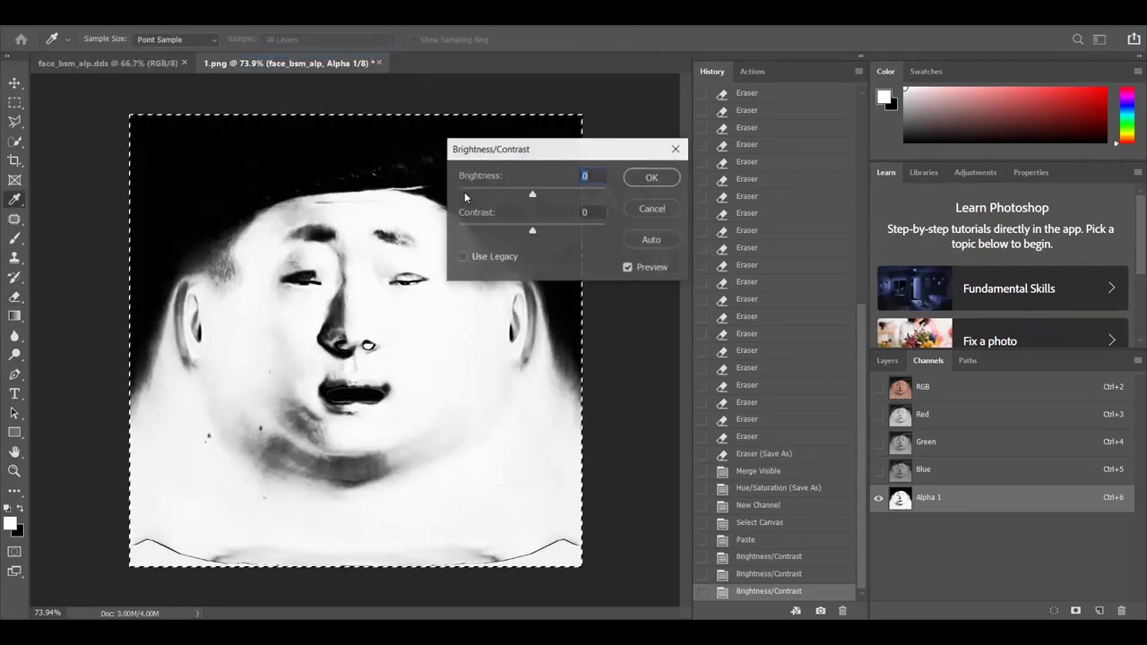
{"action": "left_click_drag", "start_coordinate": [536, 231], "coordinate": [725, 233]}
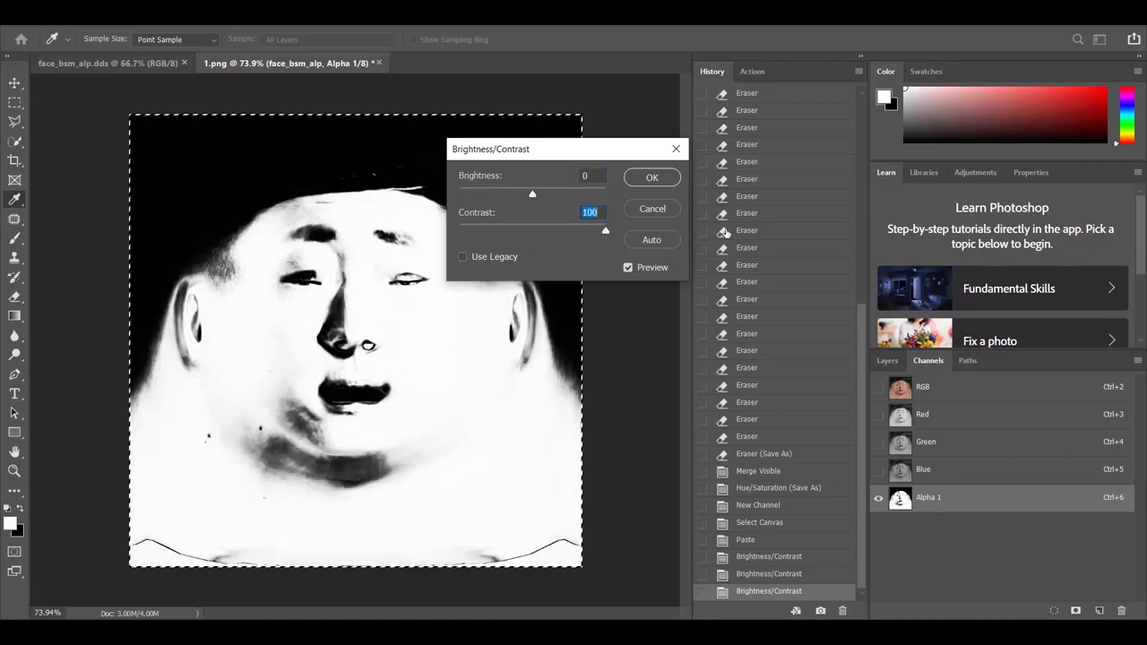
{"action": "left_click", "coordinate": [667, 178]}
{"action": "key", "text": "e"}
Apply the maximum Brightness/Contrast brightness increase to the Alpha 1 channel twice
{"action": "left_click", "coordinate": [99, 16]}
{"action": "mouse_move", "coordinate": [130, 52]}
{"action": "left_click", "coordinate": [297, 46]}
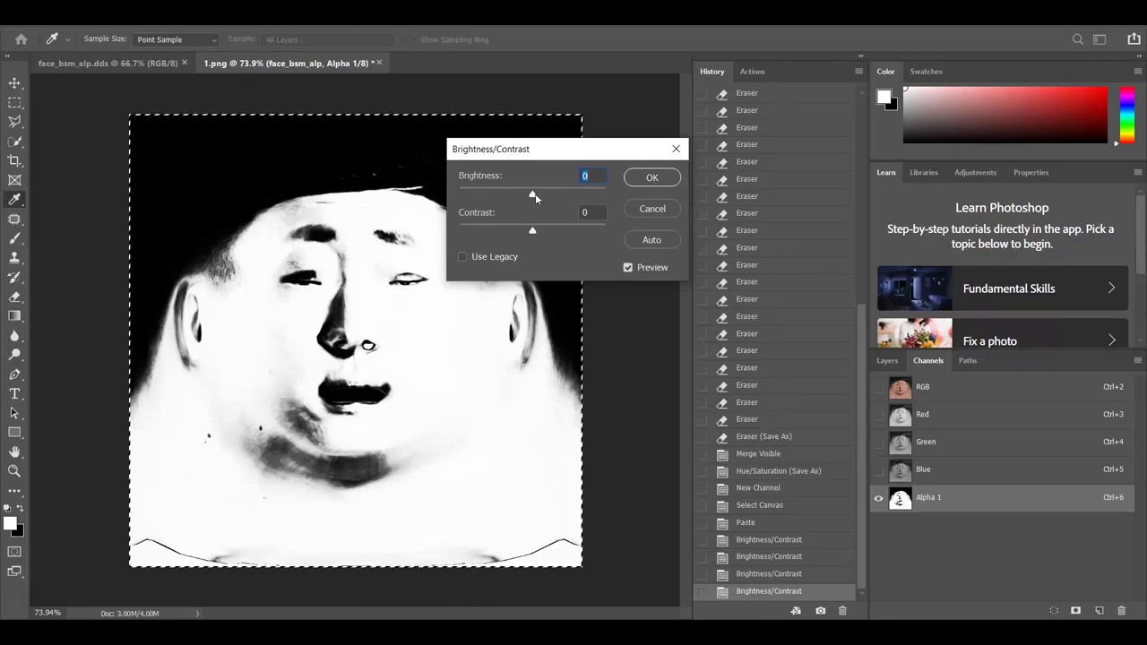
{"action": "left_click_drag", "start_coordinate": [536, 194], "coordinate": [609, 194]}
{"action": "left_click", "coordinate": [652, 178]}
{"action": "left_click", "coordinate": [98, 16]}
{"action": "mouse_move", "coordinate": [130, 49]}
{"action": "left_click", "coordinate": [297, 46]}
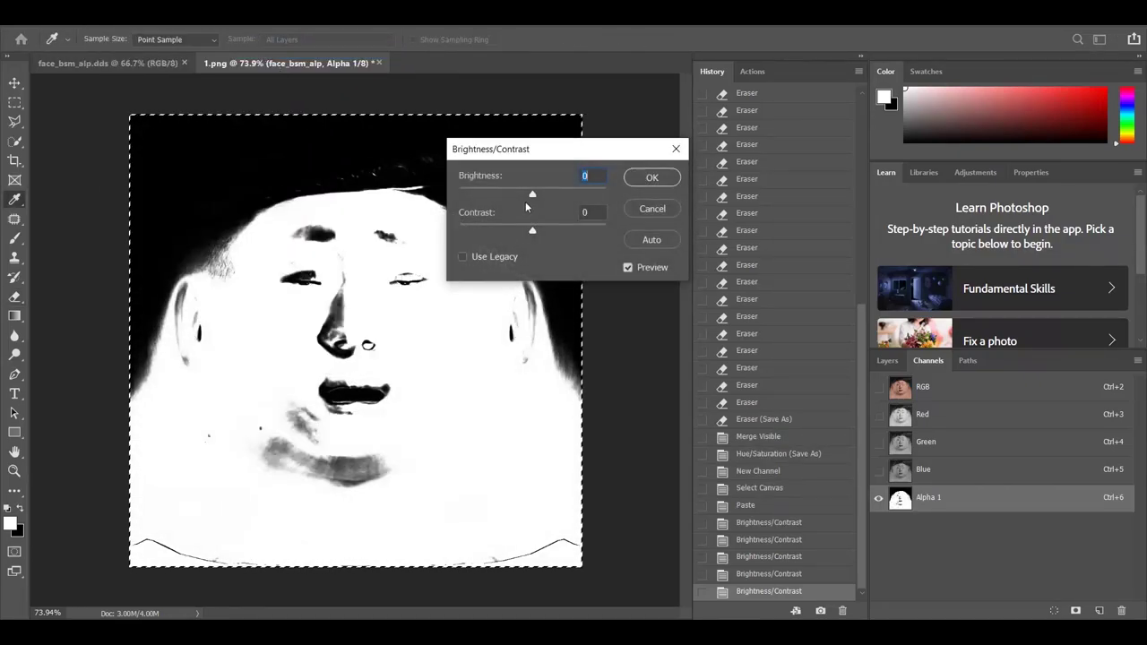
{"action": "left_click_drag", "start_coordinate": [532, 193], "coordinate": [606, 193]}
{"action": "left_click", "coordinate": [652, 177]}
{"action": "key", "text": "e"}
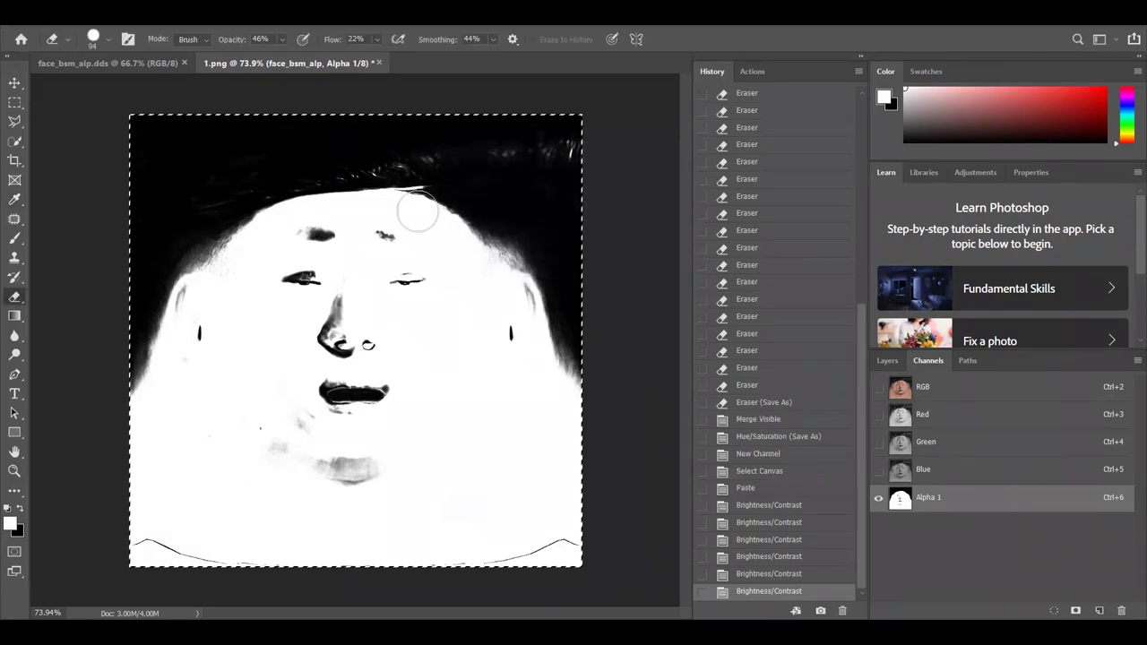
Paint the eyes, nose, mouth, chin shadows and neck line white in Alpha 1 with a soft 193 px brush, keeping the eyebrows
{"action": "left_click", "coordinate": [15, 238]}
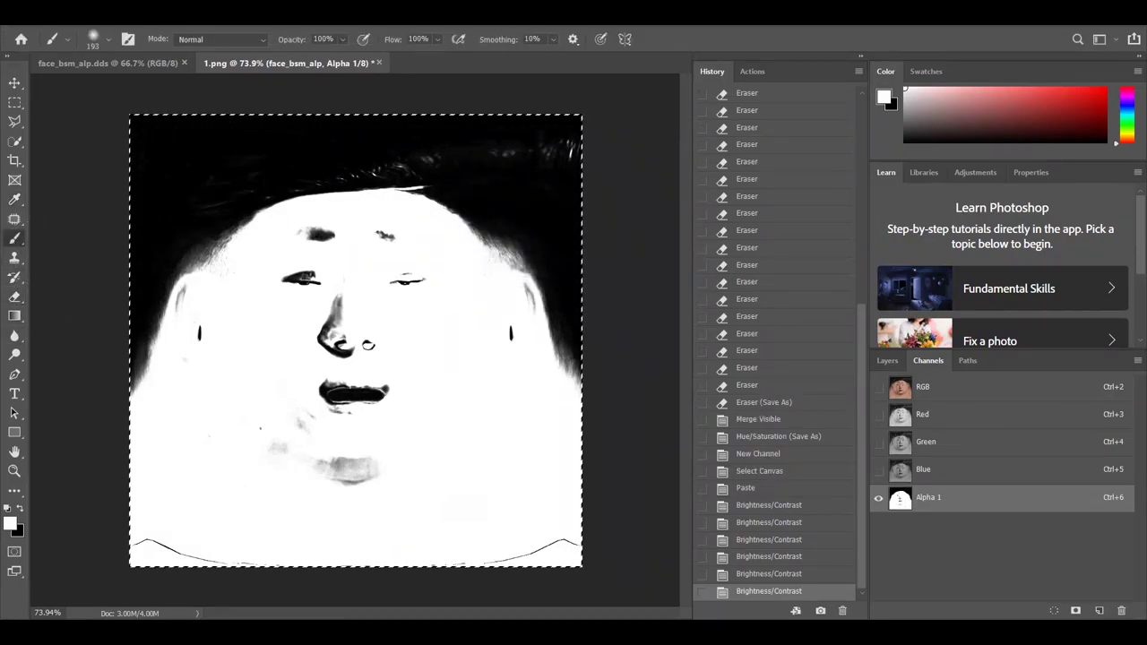
{"action": "mouse_move", "coordinate": [210, 338]}
{"action": "left_mouse_down"}
{"action": "mouse_move", "coordinate": [350, 385]}
{"action": "mouse_move", "coordinate": [316, 429]}
{"action": "mouse_move", "coordinate": [153, 538]}
{"action": "mouse_move", "coordinate": [404, 529]}
{"action": "mouse_move", "coordinate": [546, 551]}
{"action": "left_mouse_up"}
{"action": "mouse_move", "coordinate": [490, 461]}
{"action": "left_mouse_down"}
{"action": "mouse_move", "coordinate": [502, 361]}
{"action": "mouse_move", "coordinate": [448, 346]}
{"action": "mouse_move", "coordinate": [411, 303]}
{"action": "left_mouse_up"}
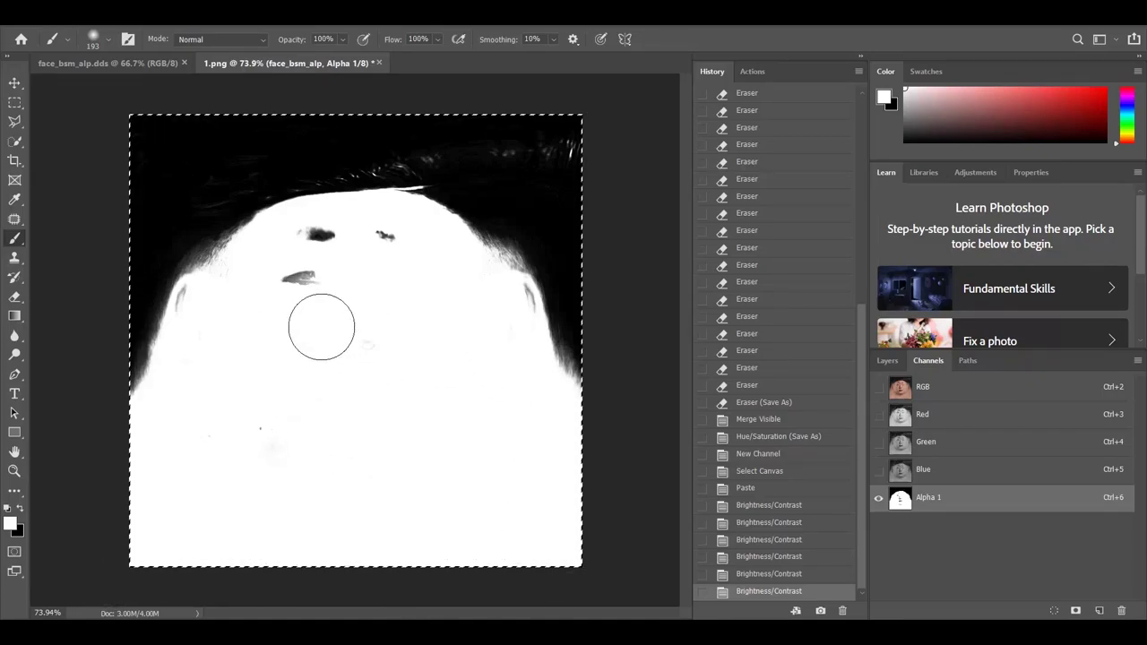
{"action": "left_click", "coordinate": [358, 342]}
Reduce the brush to 20 px and paint the dark marks along both ears white in Alpha 1
{"action": "right_click", "coordinate": [374, 389]}
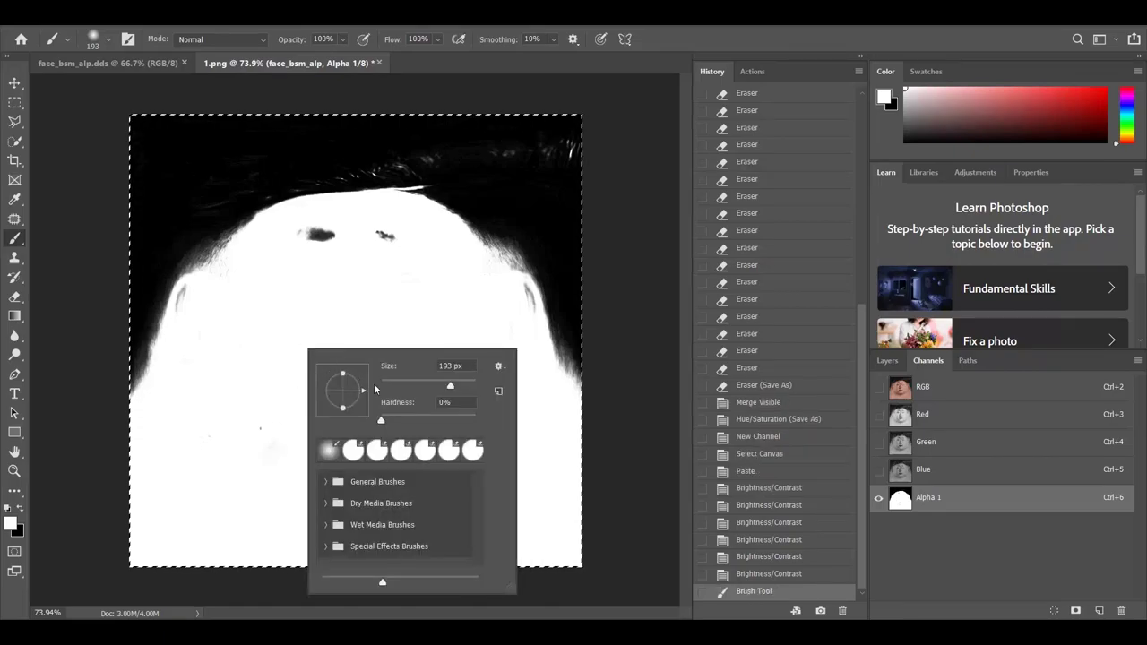
{"action": "left_click", "coordinate": [188, 302]}
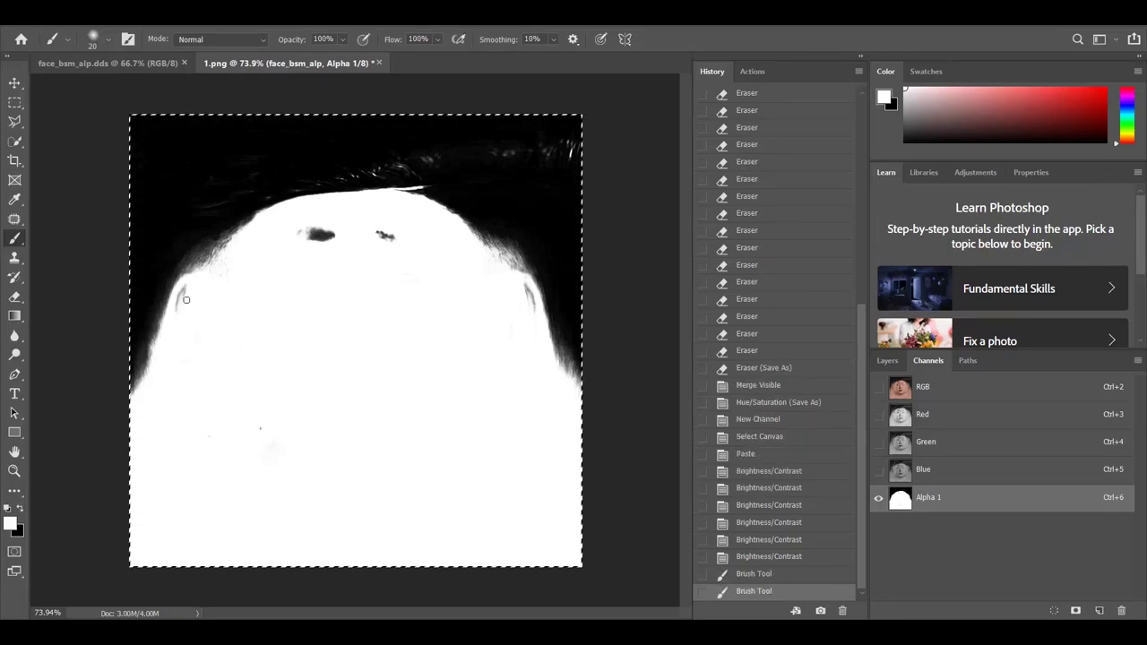
{"action": "left_click_drag", "start_coordinate": [177, 319], "coordinate": [426, 321]}
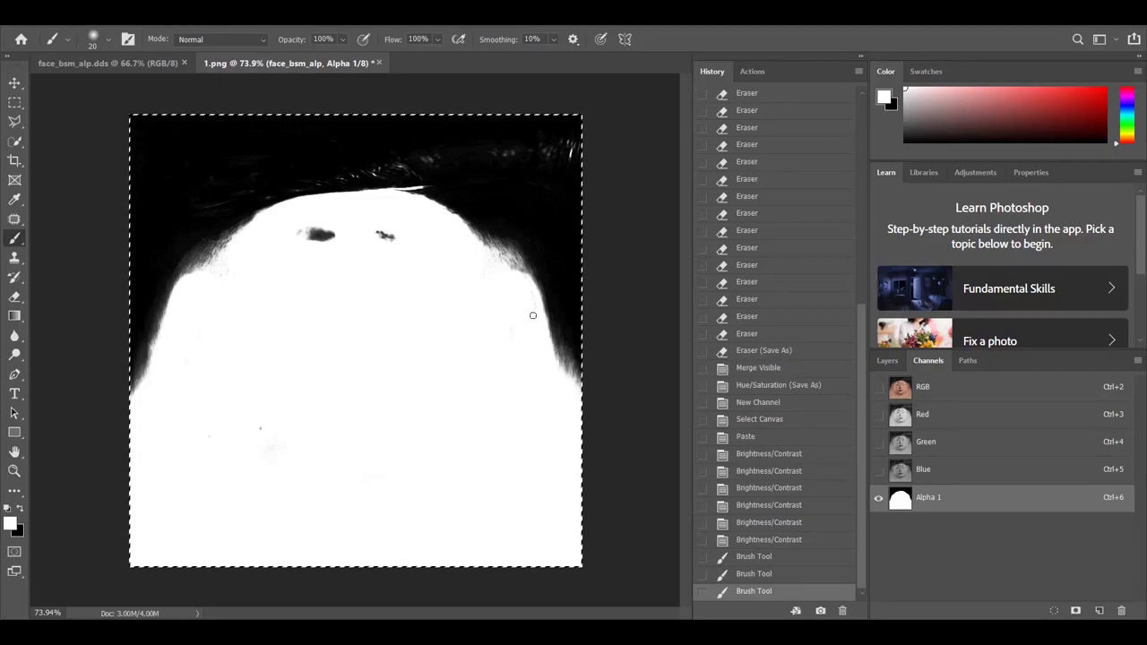
{"action": "left_click_drag", "start_coordinate": [429, 305], "coordinate": [372, 359]}
Enlarge the brush to 111 px and paint the faint grey remains below the mouth white
{"action": "right_click", "coordinate": [371, 358]}
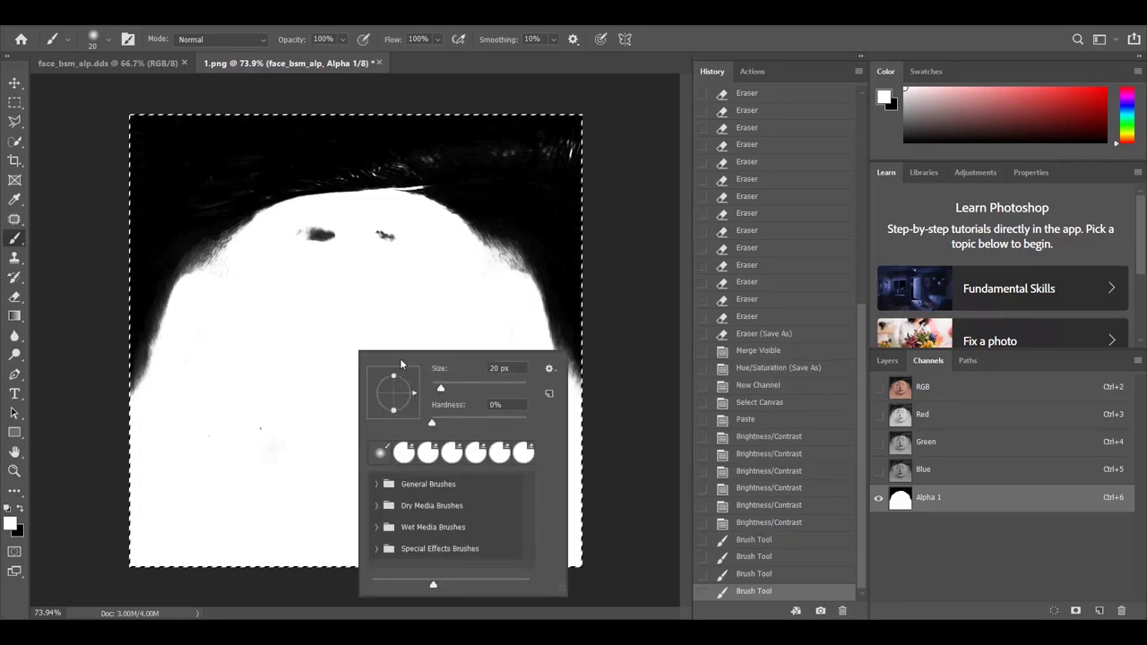
{"action": "left_click", "coordinate": [315, 352]}
{"action": "left_click_drag", "start_coordinate": [332, 479], "coordinate": [344, 472]}
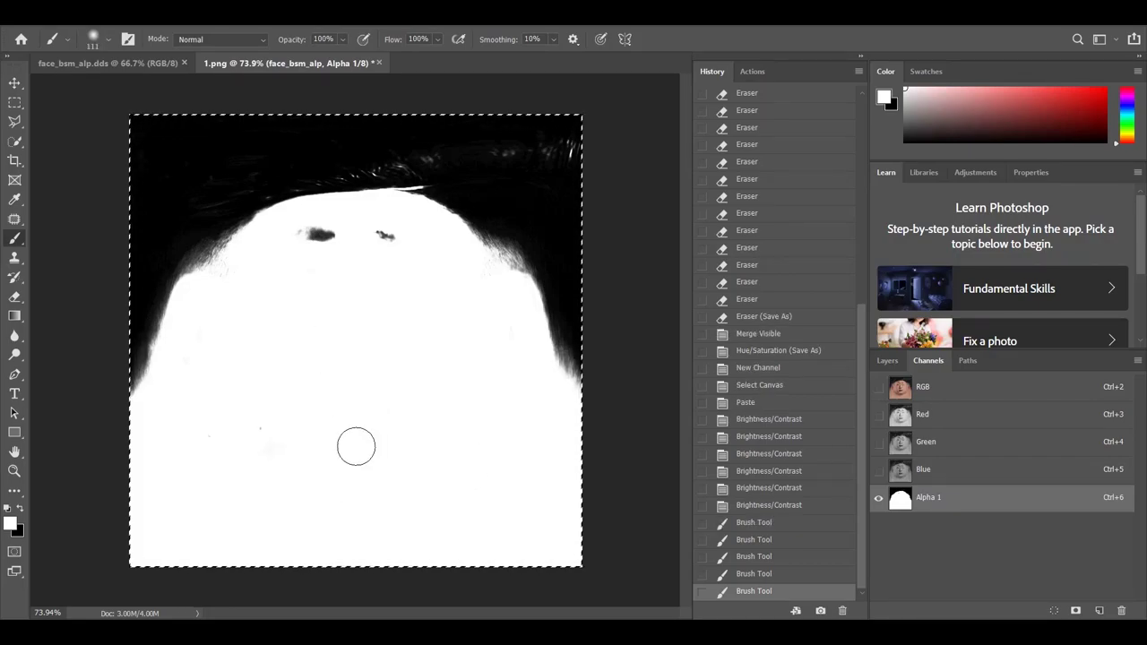
Invert the Alpha 1 channel and check its mask overlay against the RGB face texture, leaving the overlay hidden
{"action": "key", "text": "ctrl+i"}
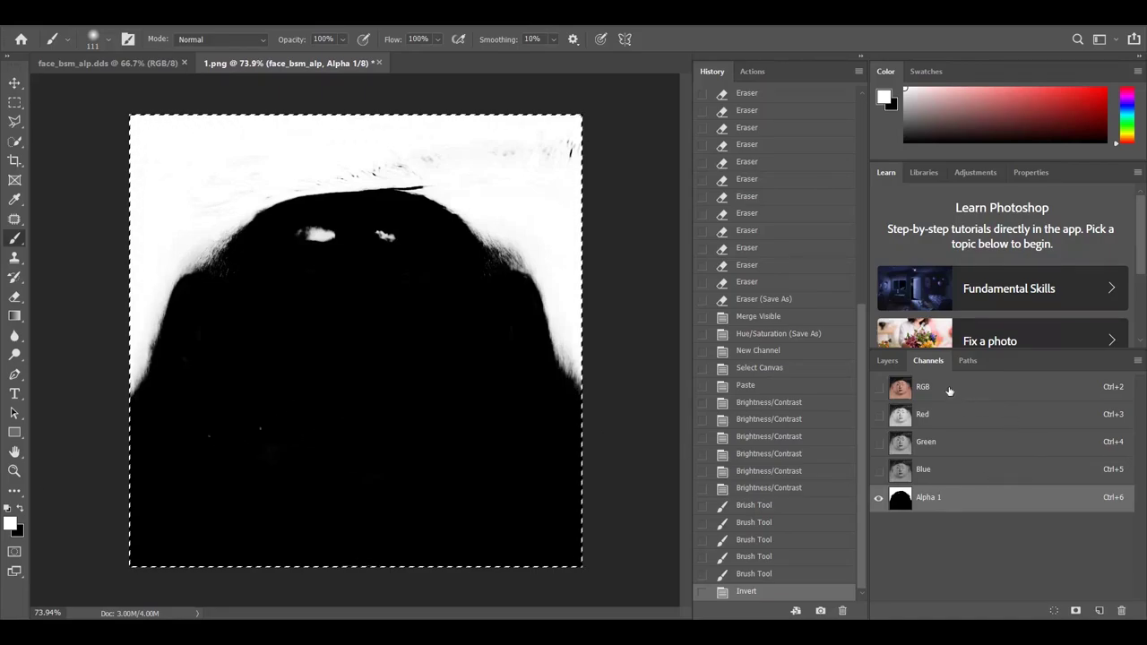
{"action": "left_click", "coordinate": [945, 387]}
{"action": "left_click", "coordinate": [880, 499]}
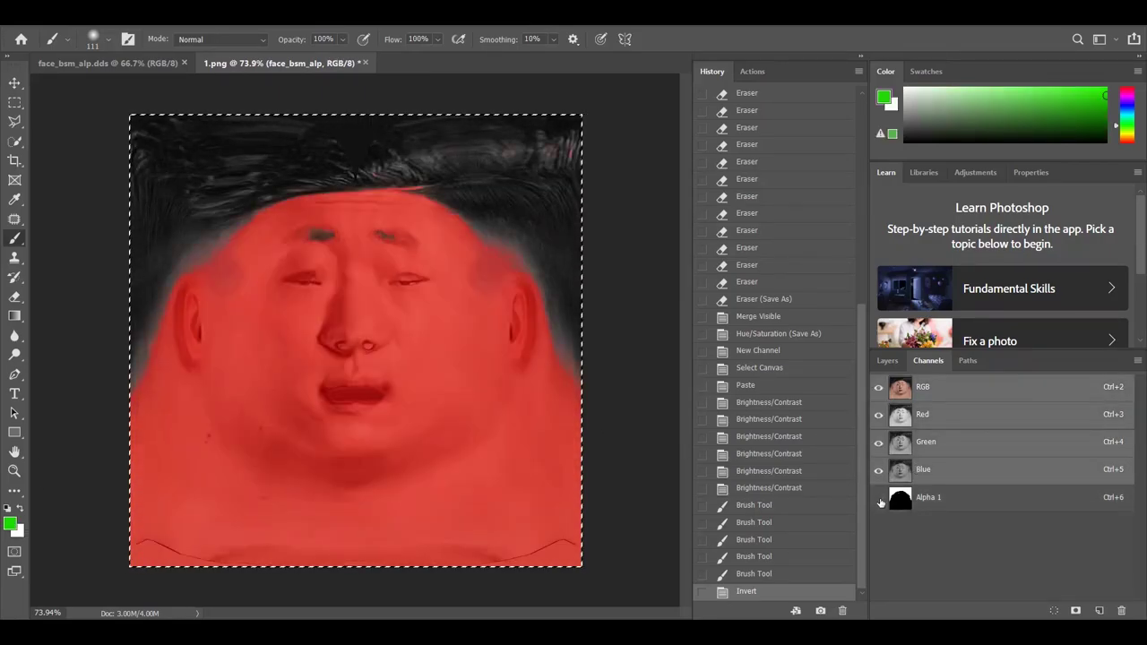
{"action": "left_click", "coordinate": [879, 500]}
{"action": "left_click", "coordinate": [879, 499]}
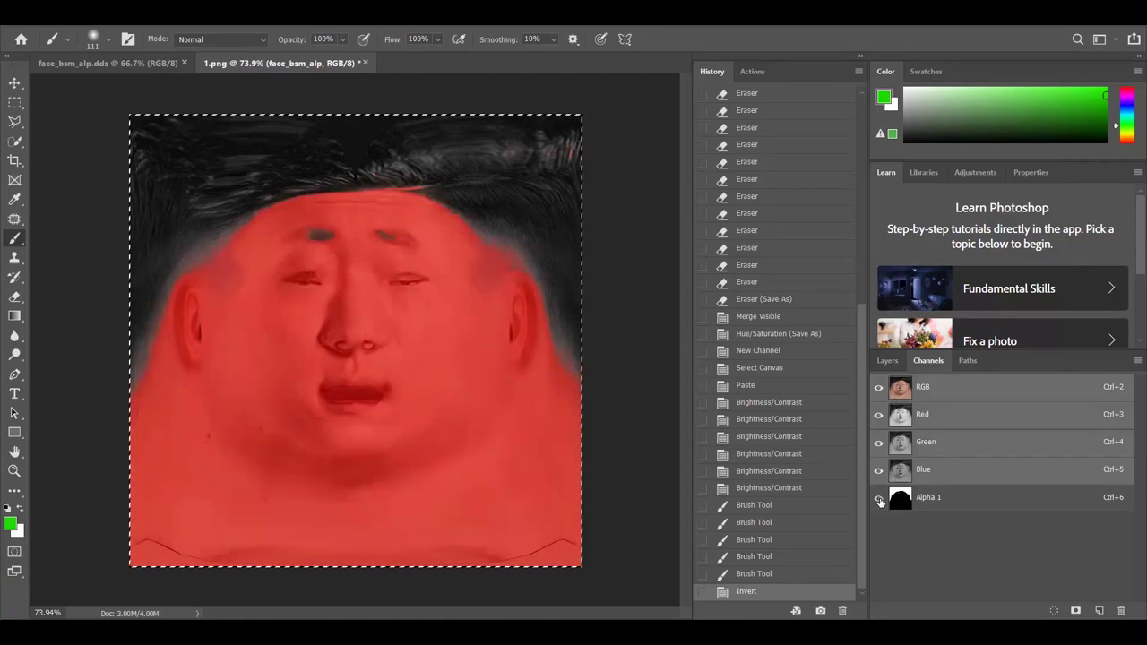
{"action": "left_click", "coordinate": [879, 500]}
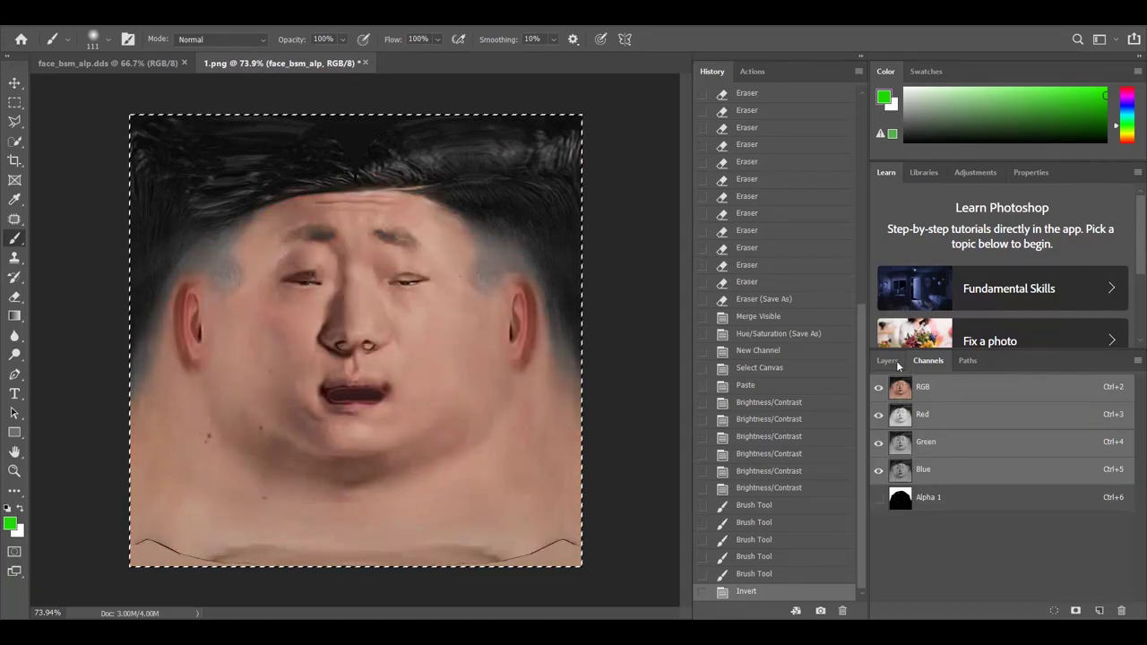
{"action": "left_click", "coordinate": [895, 360]}
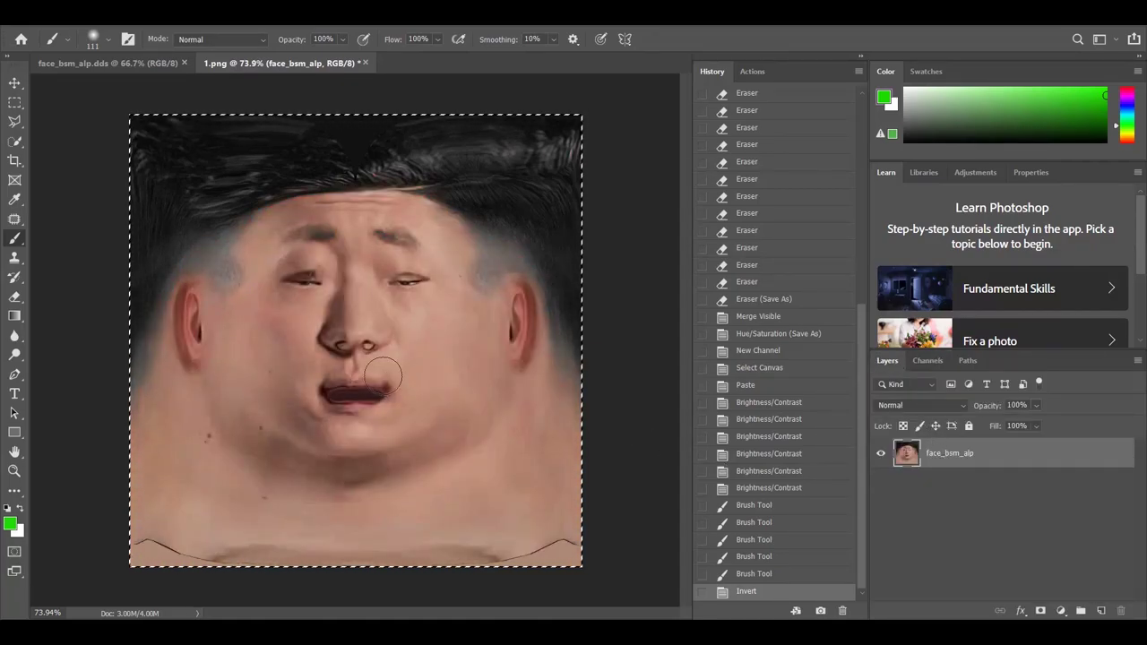
Deselect the canvas and set up a copy named face_bsm_alp.dds in D3D/DDS format with alpha channels included
{"action": "key", "text": "ctrl+d"}
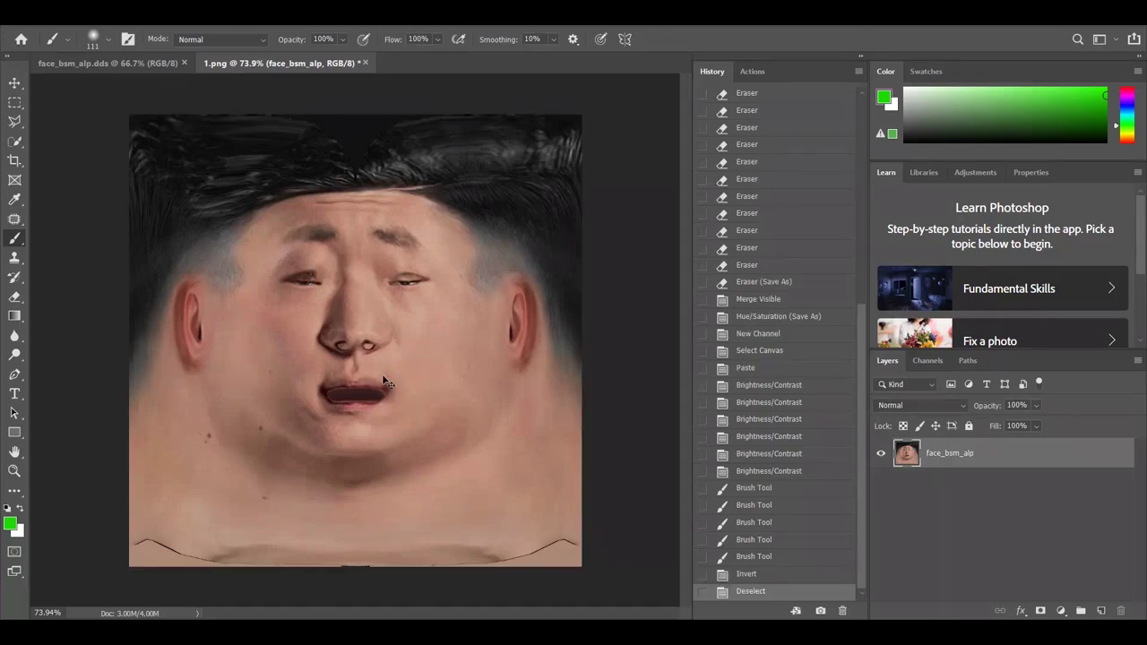
{"action": "key", "text": "ctrl+shift+s"}
{"action": "left_click", "coordinate": [164, 303]}
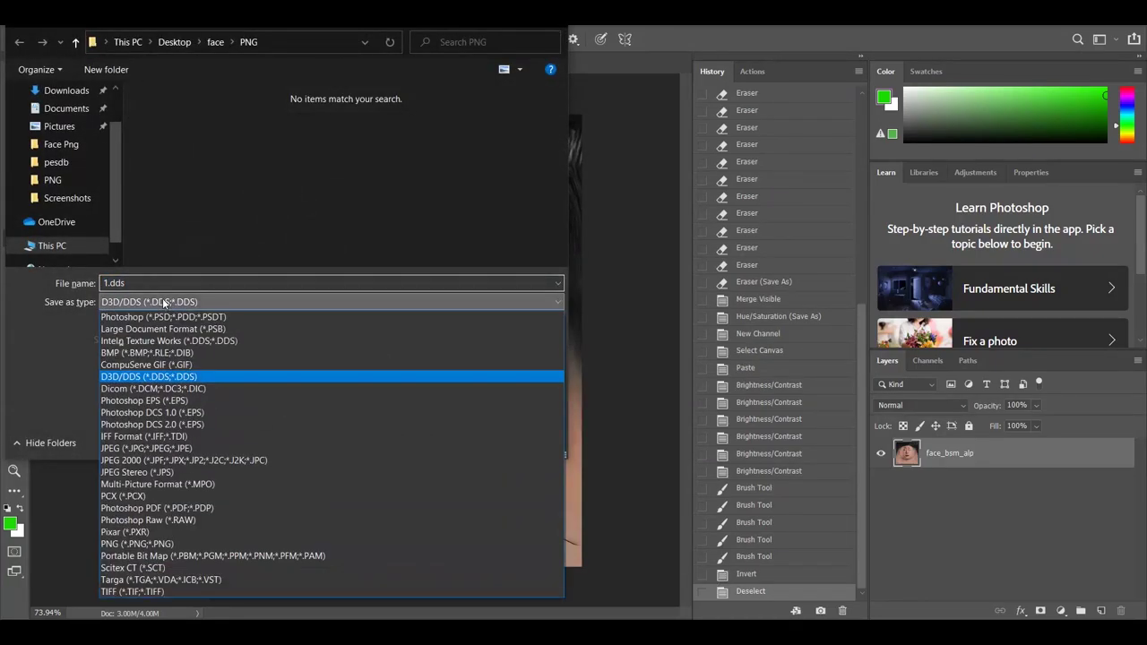
{"action": "left_click", "coordinate": [136, 544]}
{"action": "left_click", "coordinate": [333, 146]}
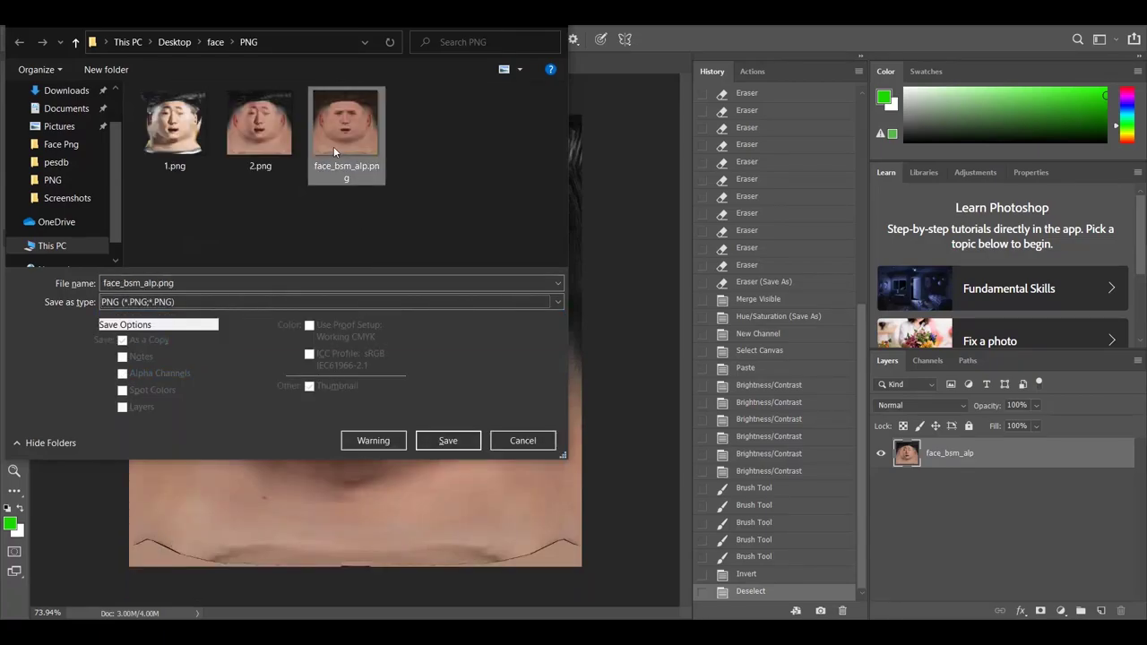
{"action": "left_click", "coordinate": [199, 302]}
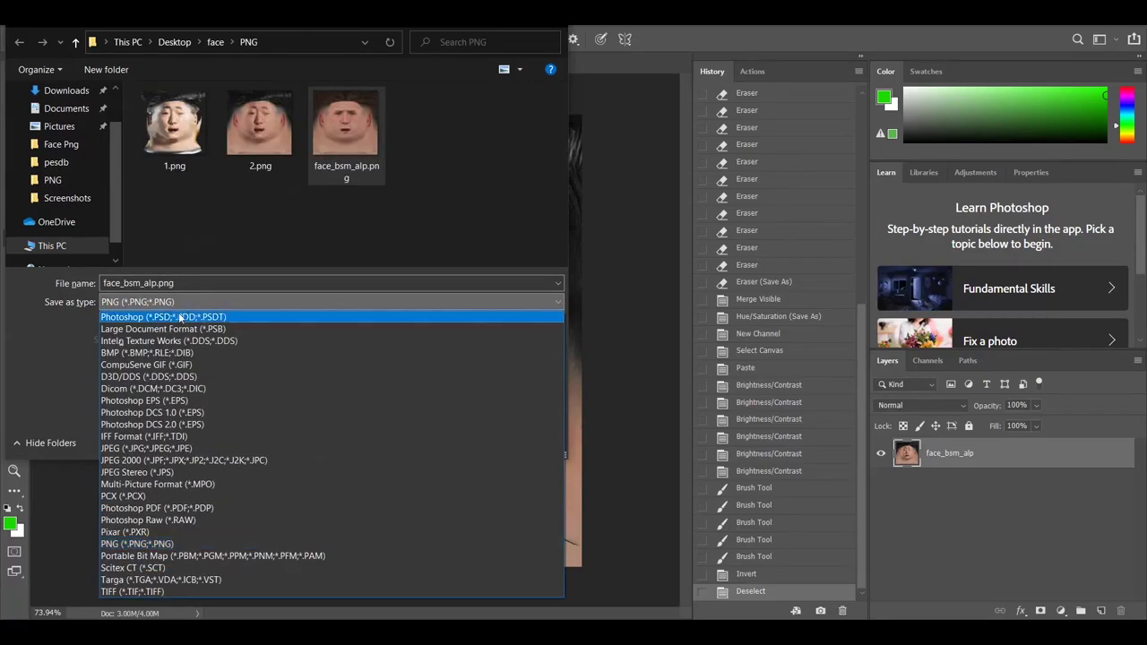
{"action": "left_click", "coordinate": [148, 376]}
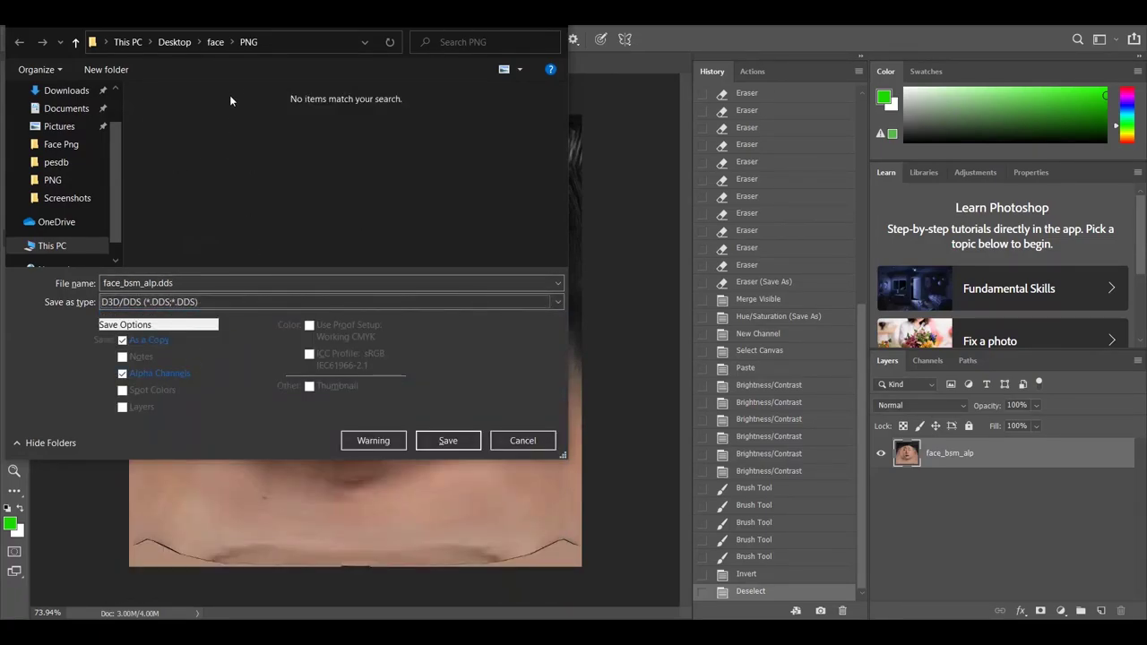
Save the DDS copy in the Desktop face folder using DXT5 ARGB 8 bpp interpolated alpha compression
{"action": "left_click", "coordinate": [216, 41]}
{"action": "left_click", "coordinate": [185, 115]}
{"action": "double_click", "coordinate": [187, 113]}
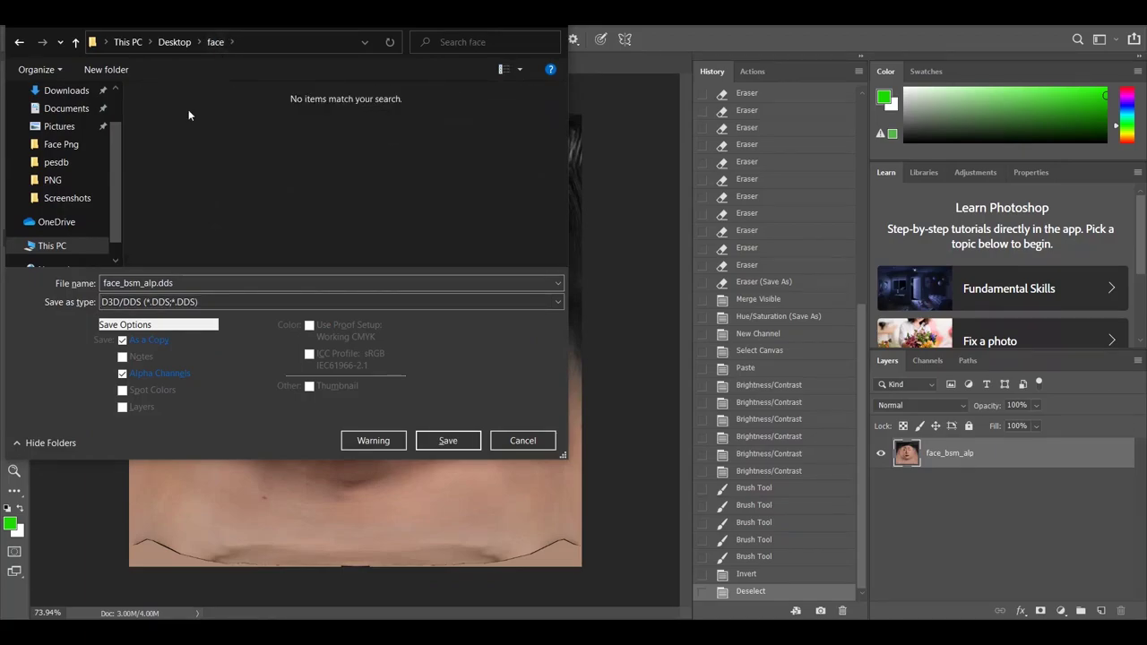
{"action": "left_click", "coordinate": [446, 440]}
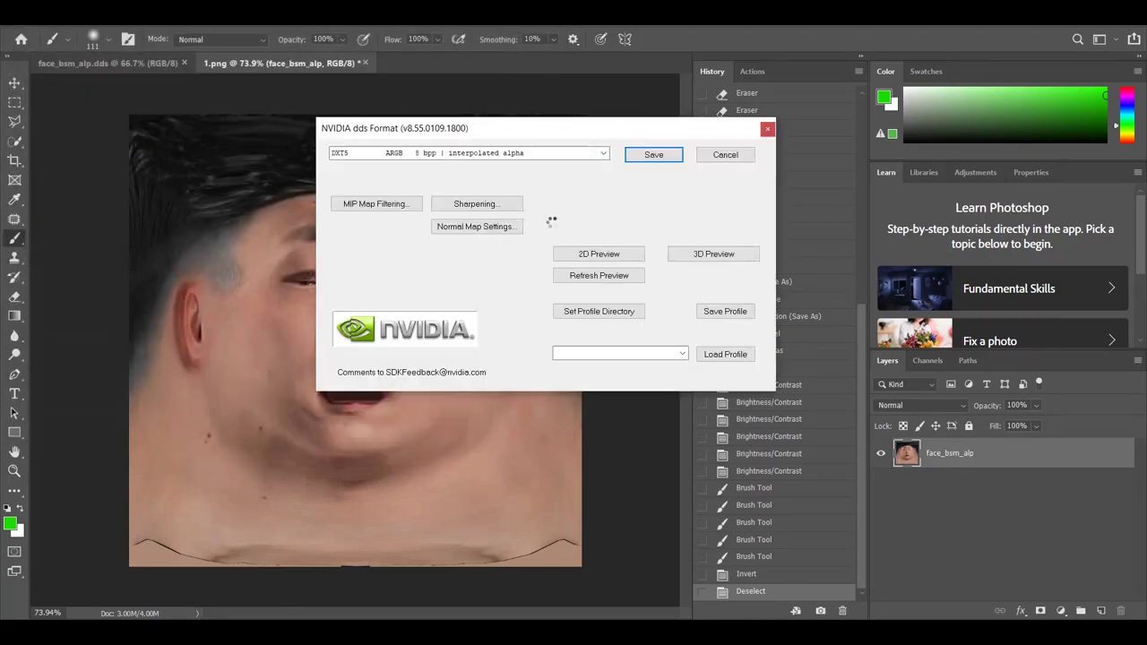
{"action": "left_click", "coordinate": [637, 155]}
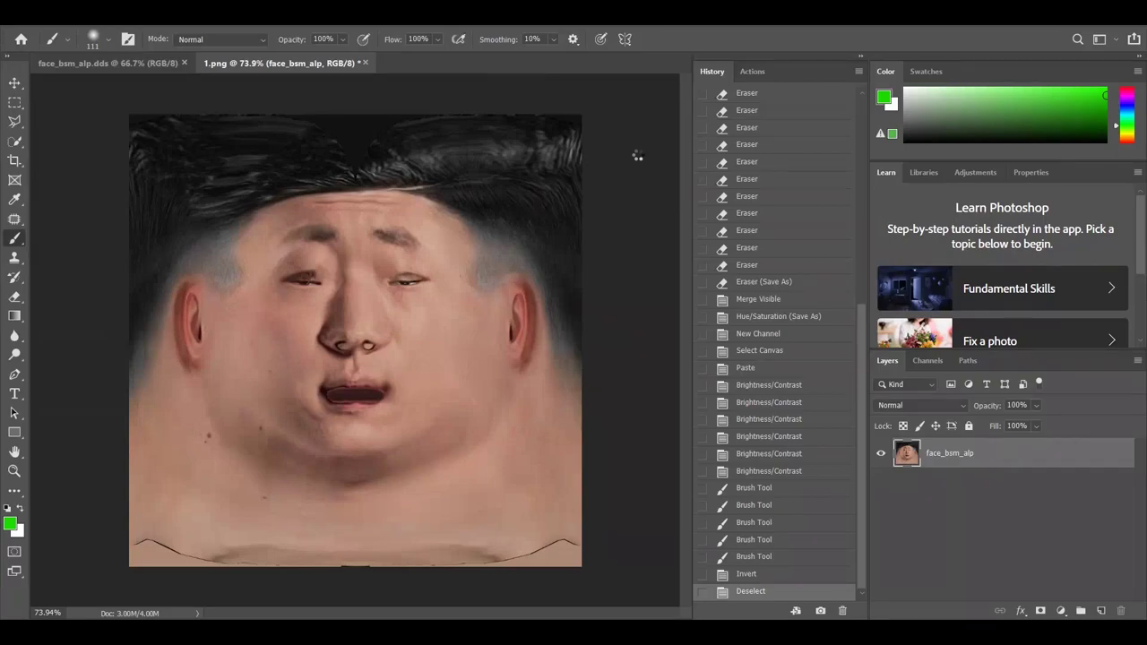
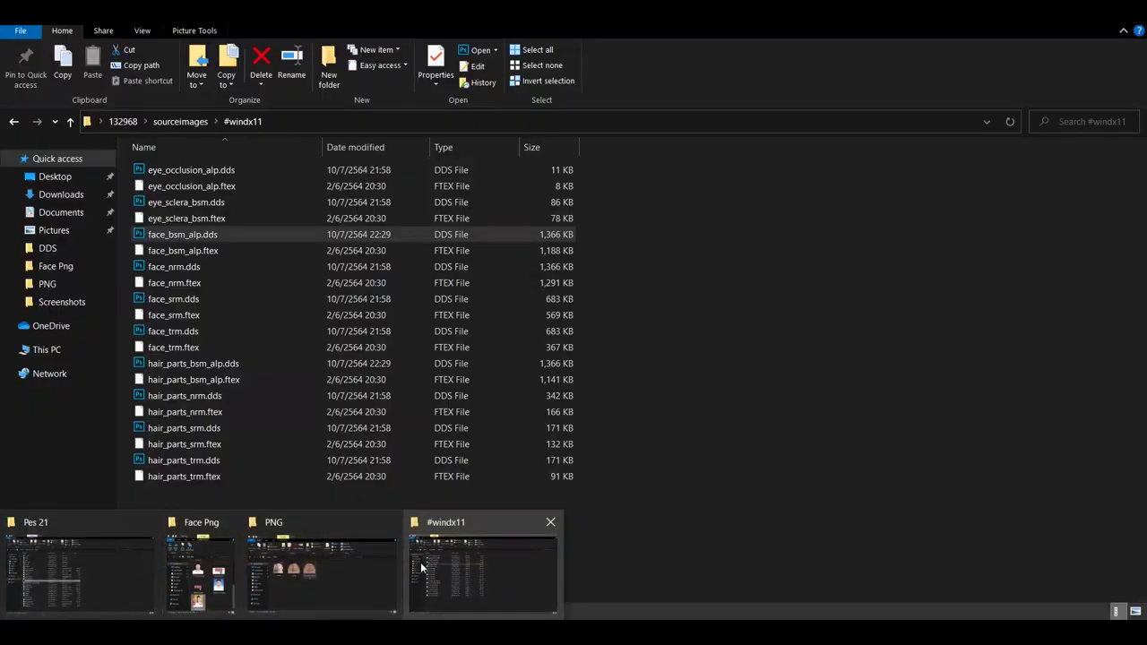
Open hair_parts_bsm_alp.dds from the #windx11 folder in Photoshop and accept the load options
{"action": "left_click", "coordinate": [418, 566]}
{"action": "left_click_drag", "start_coordinate": [230, 363], "coordinate": [568, 280]}
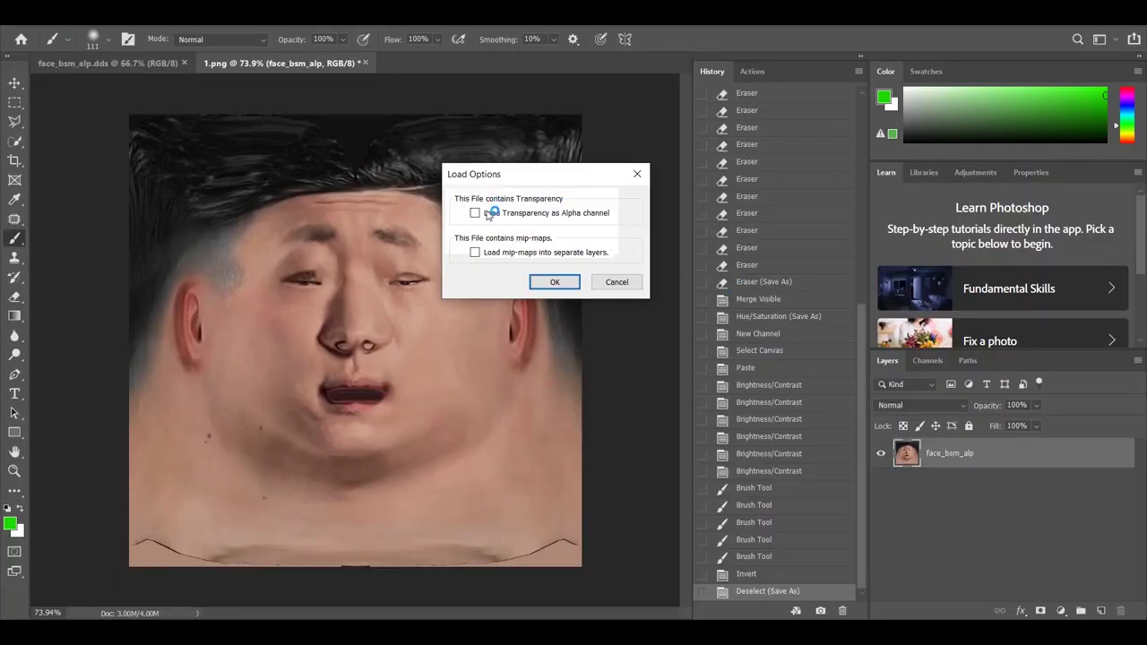
{"action": "left_click", "coordinate": [554, 281]}
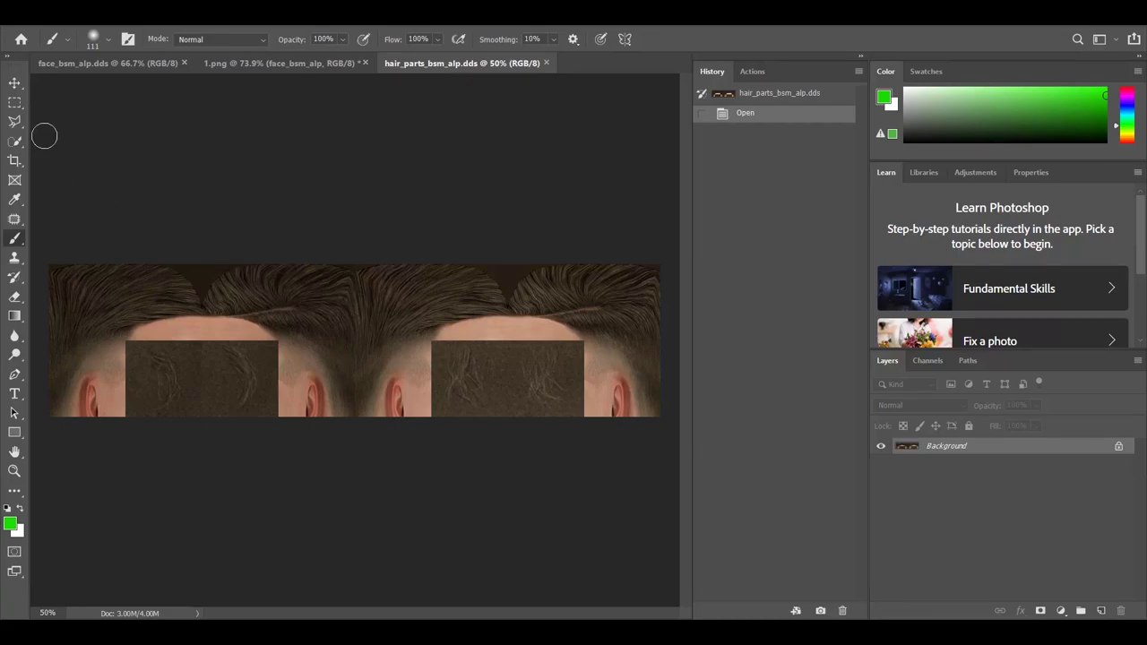
Close face_bsm_alp.dds and copy the whole face canvas from 1.png into hair_parts_bsm_alp.dds
{"action": "left_click", "coordinate": [14, 83]}
{"action": "left_click", "coordinate": [112, 62]}
{"action": "left_click", "coordinate": [256, 64]}
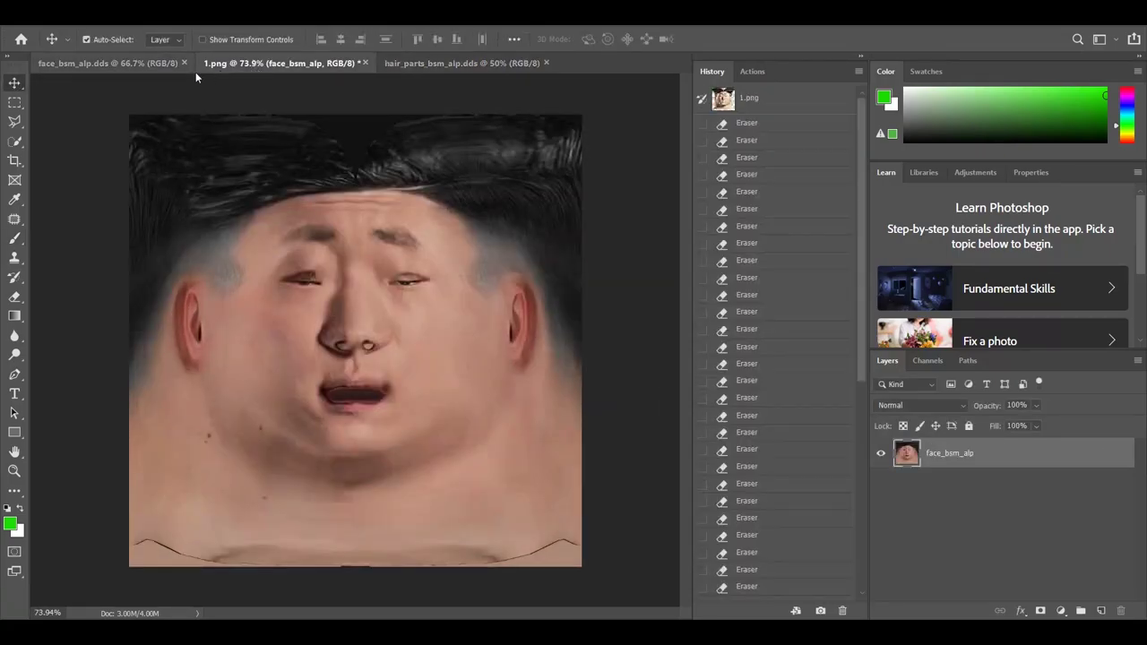
{"action": "left_click", "coordinate": [185, 62]}
{"action": "key", "text": "ctrl+a"}
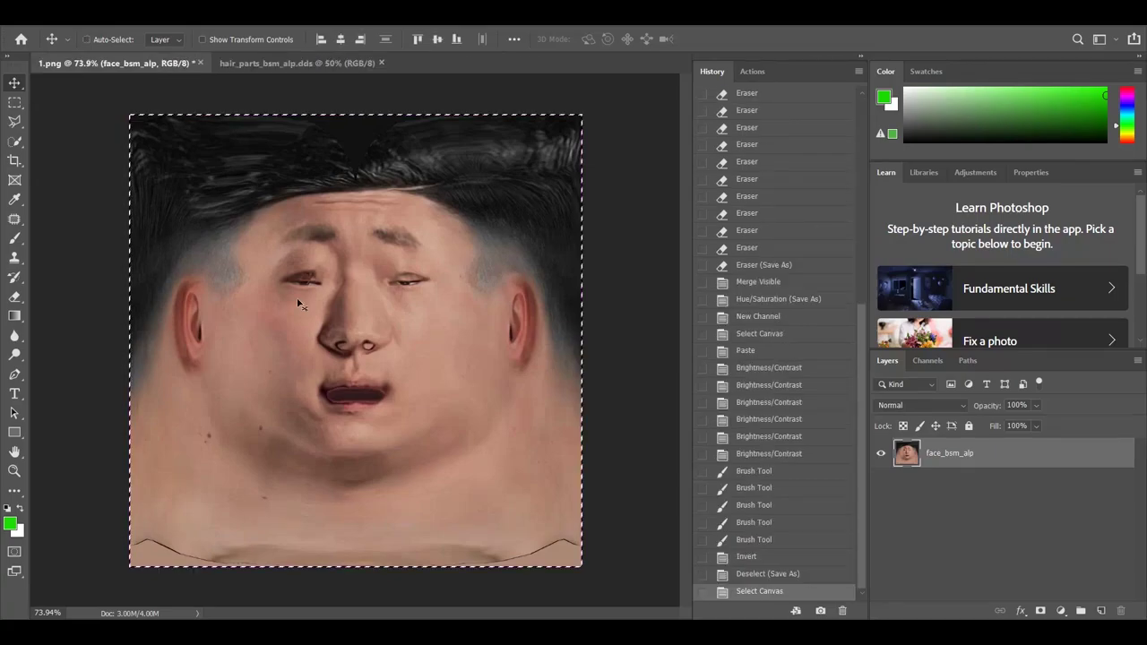
{"action": "key", "text": "ctrl+c"}
{"action": "key", "text": "ctrl+Tab"}
{"action": "key", "text": "ctrl+v"}
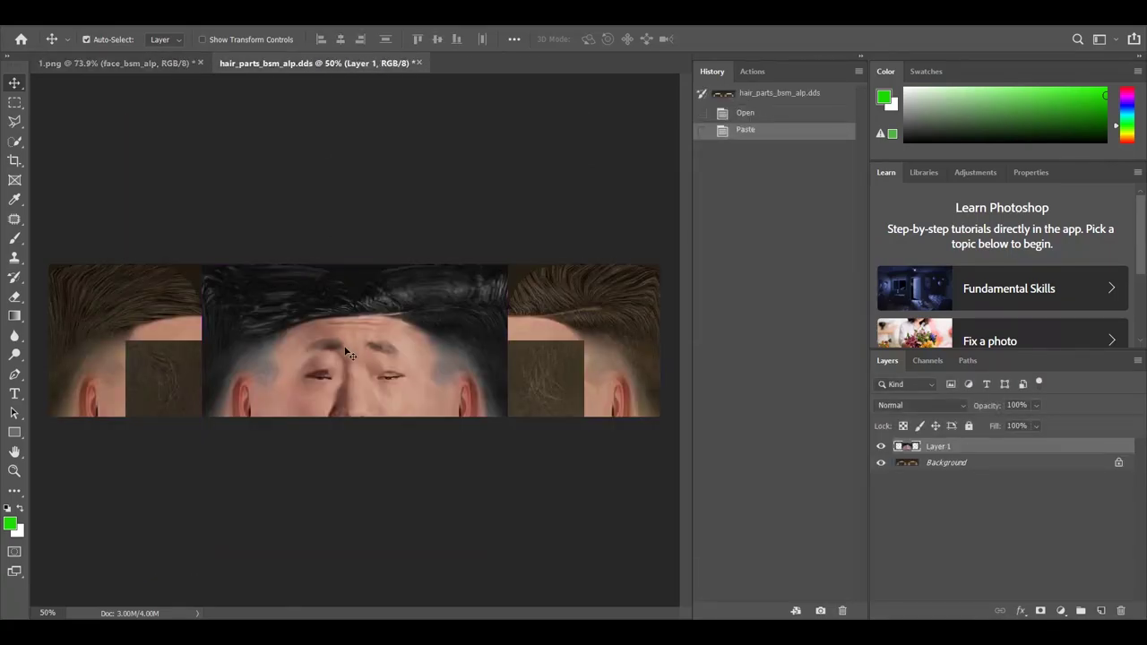
Align the pasted face with the left half of the hair texture and place a duplicate over the right half
{"action": "left_click_drag", "start_coordinate": [360, 377], "coordinate": [207, 372]}
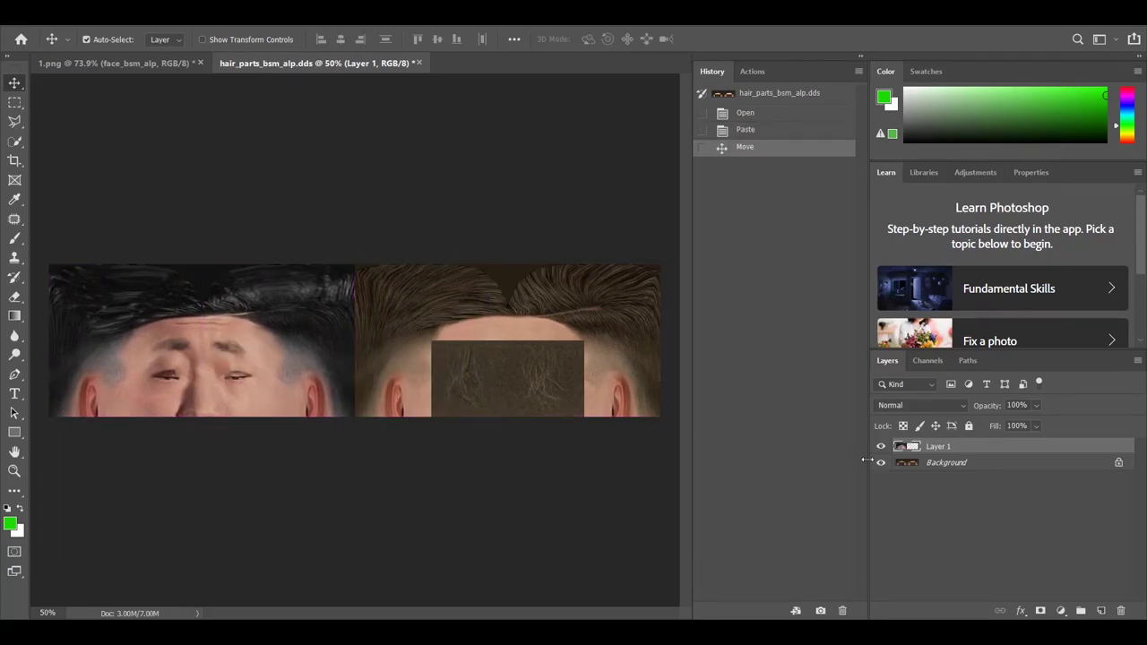
{"action": "left_click_drag", "start_coordinate": [948, 448], "coordinate": [1102, 610]}
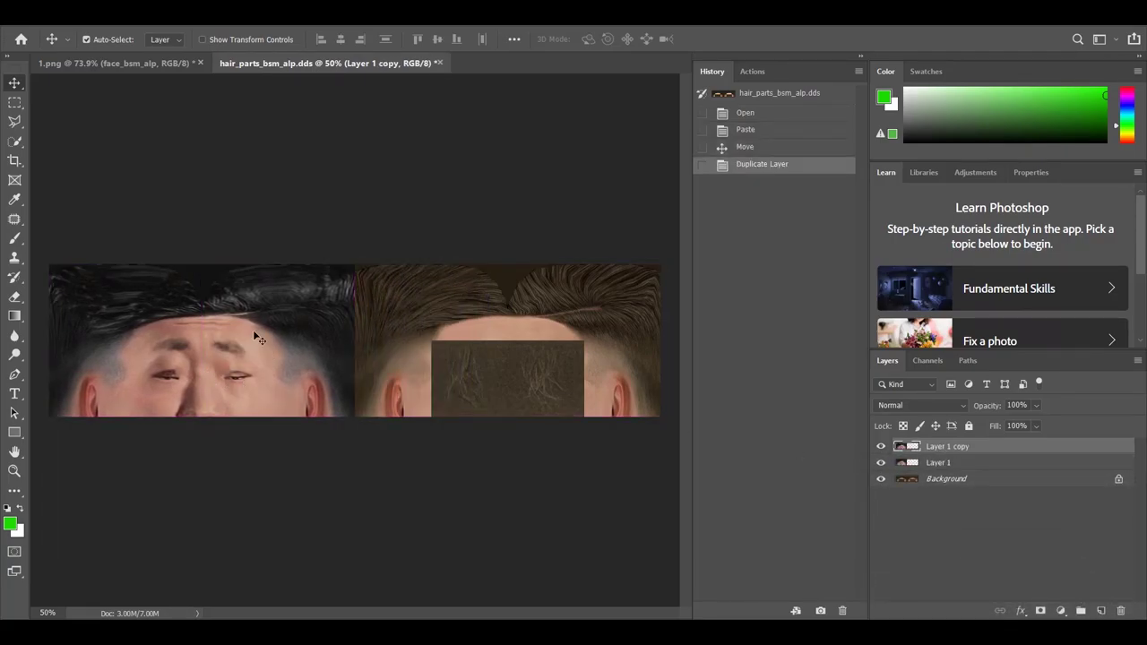
{"action": "left_click_drag", "start_coordinate": [224, 348], "coordinate": [522, 340]}
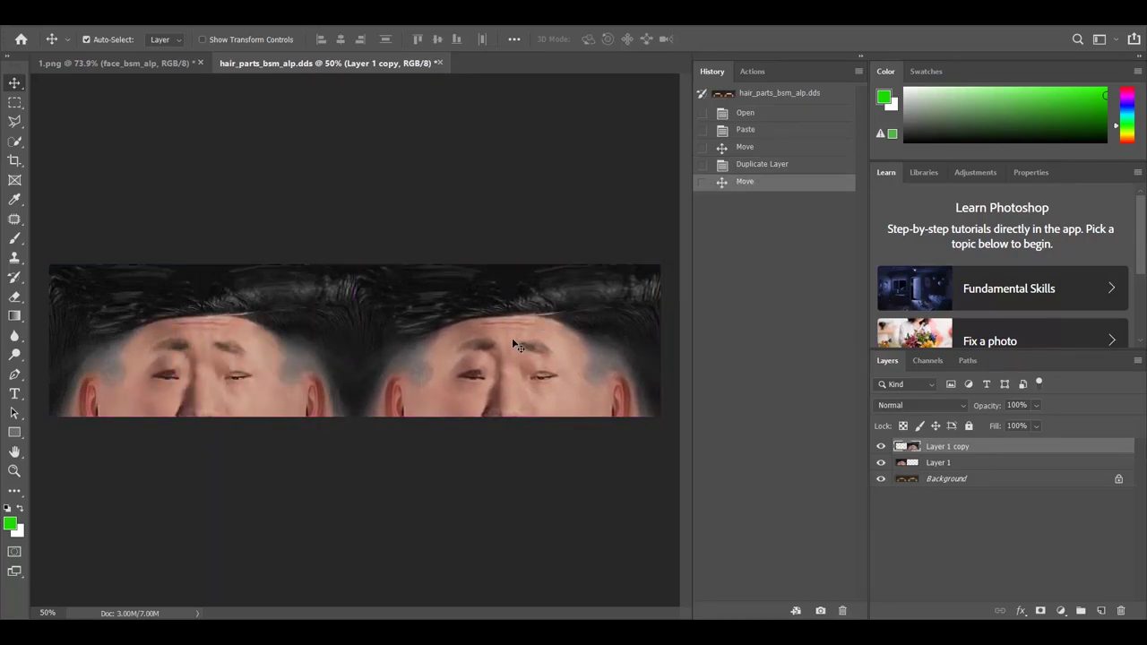
Hide both face layers and quick-select the two dark brown rectangles on the Background layer
{"action": "left_click", "coordinate": [960, 478]}
{"action": "left_click_drag", "start_coordinate": [882, 446], "coordinate": [881, 463]}
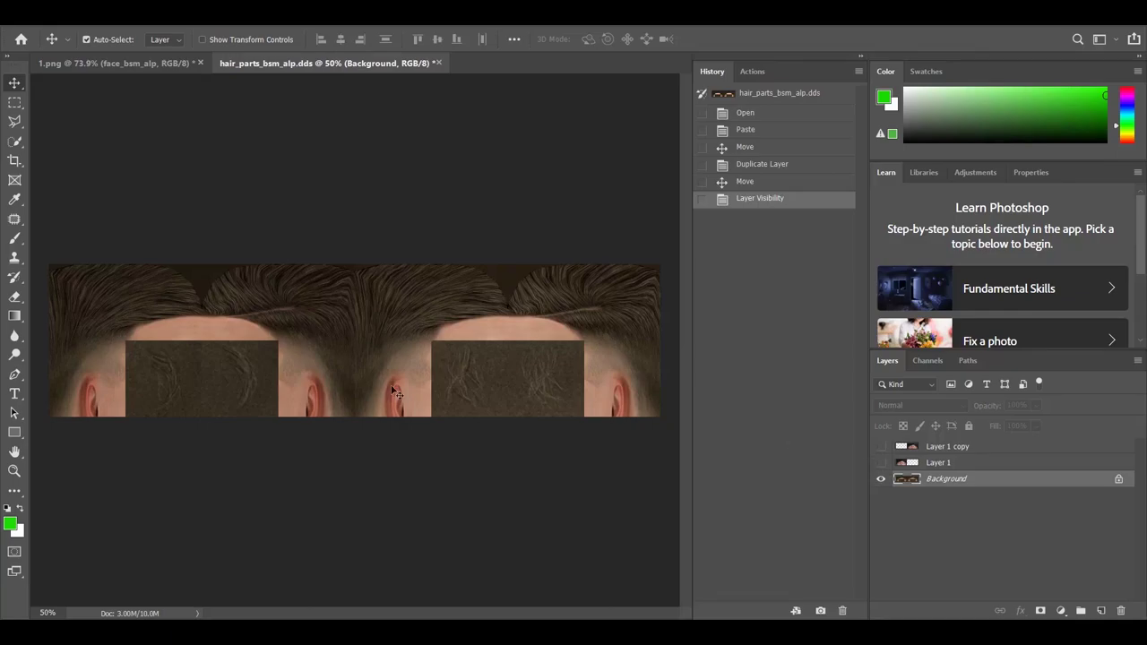
{"action": "left_click", "coordinate": [15, 143]}
{"action": "mouse_move", "coordinate": [149, 365]}
{"action": "left_mouse_down"}
{"action": "mouse_move", "coordinate": [225, 403]}
{"action": "mouse_move", "coordinate": [264, 399]}
{"action": "left_mouse_up"}
{"action": "left_click_drag", "start_coordinate": [469, 374], "coordinate": [526, 408]}
Apply Hue/Saturation to the two selected rectangles with saturation -100 and lightness -35
{"action": "left_click", "coordinate": [101, 13]}
{"action": "mouse_move", "coordinate": [111, 52]}
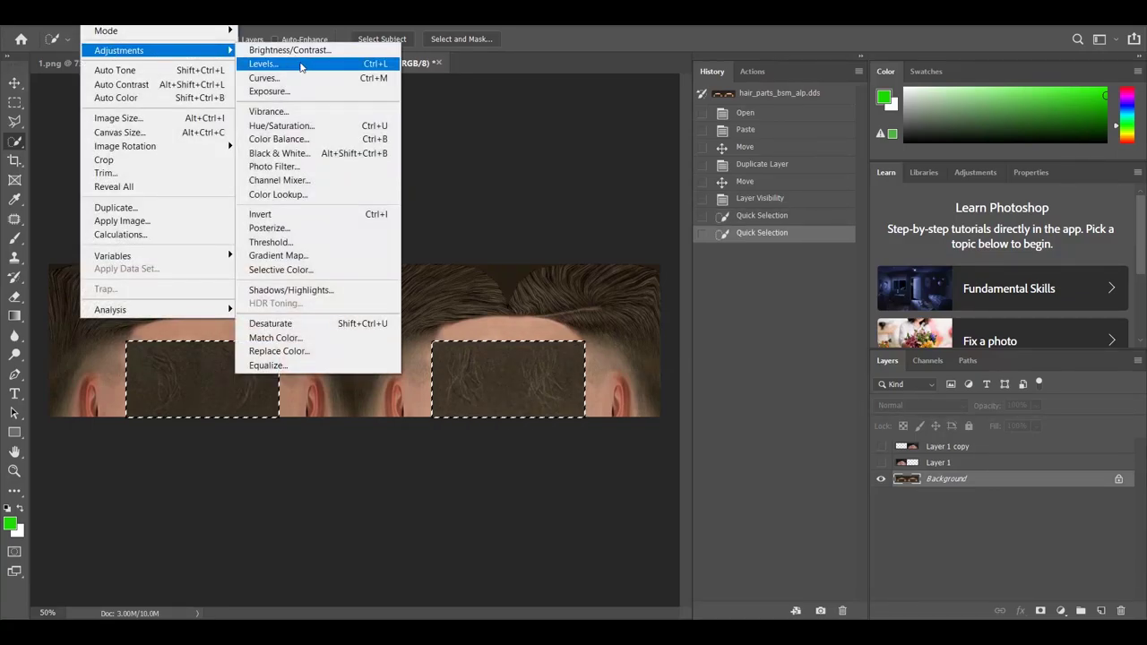
{"action": "left_click", "coordinate": [304, 127]}
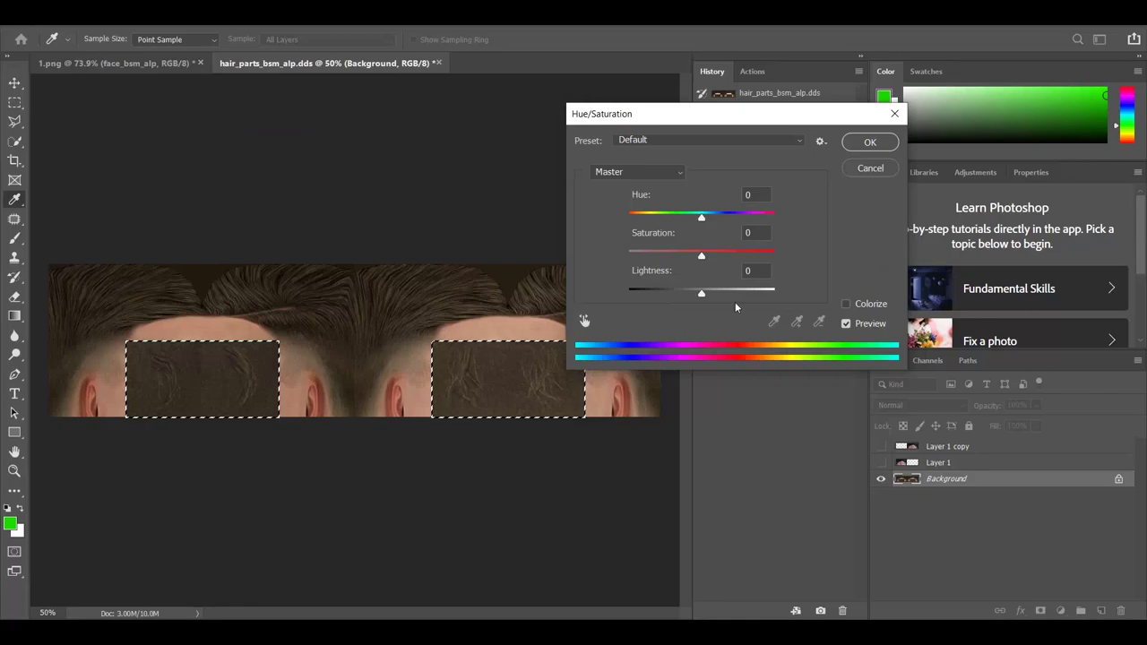
{"action": "left_click_drag", "start_coordinate": [701, 255], "coordinate": [532, 256]}
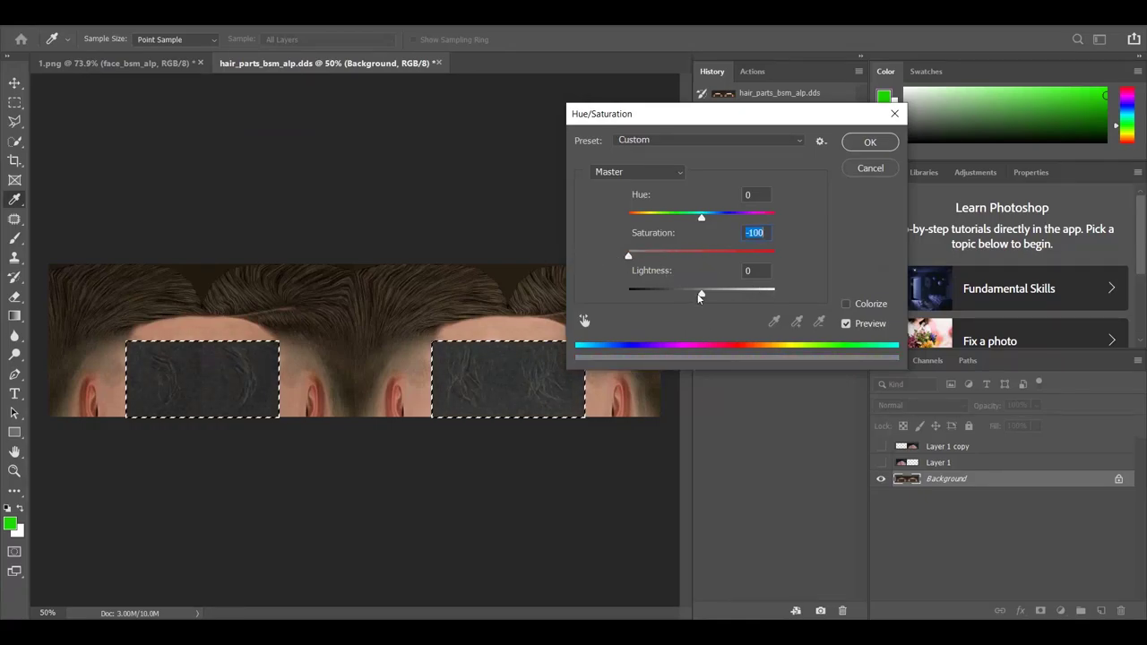
{"action": "left_click_drag", "start_coordinate": [698, 294], "coordinate": [677, 296]}
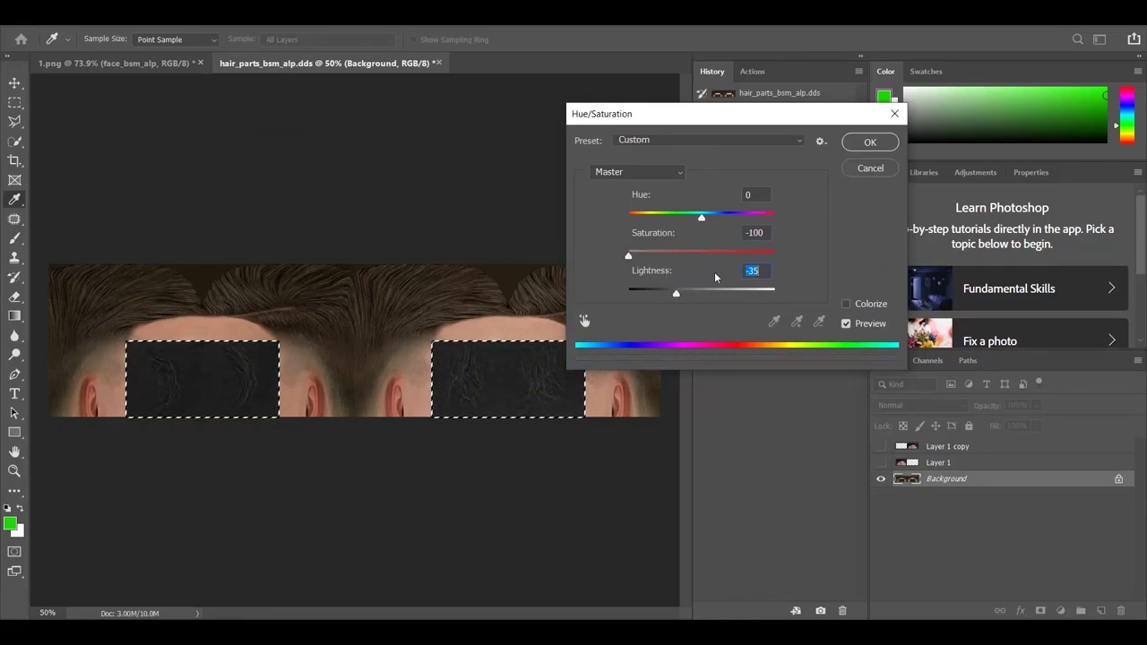
{"action": "left_click", "coordinate": [870, 142]}
Darken the rectangles with a second Hue/Saturation adjustment of saturation -100 and lightness -23, and deselect them
{"action": "left_click", "coordinate": [94, 17]}
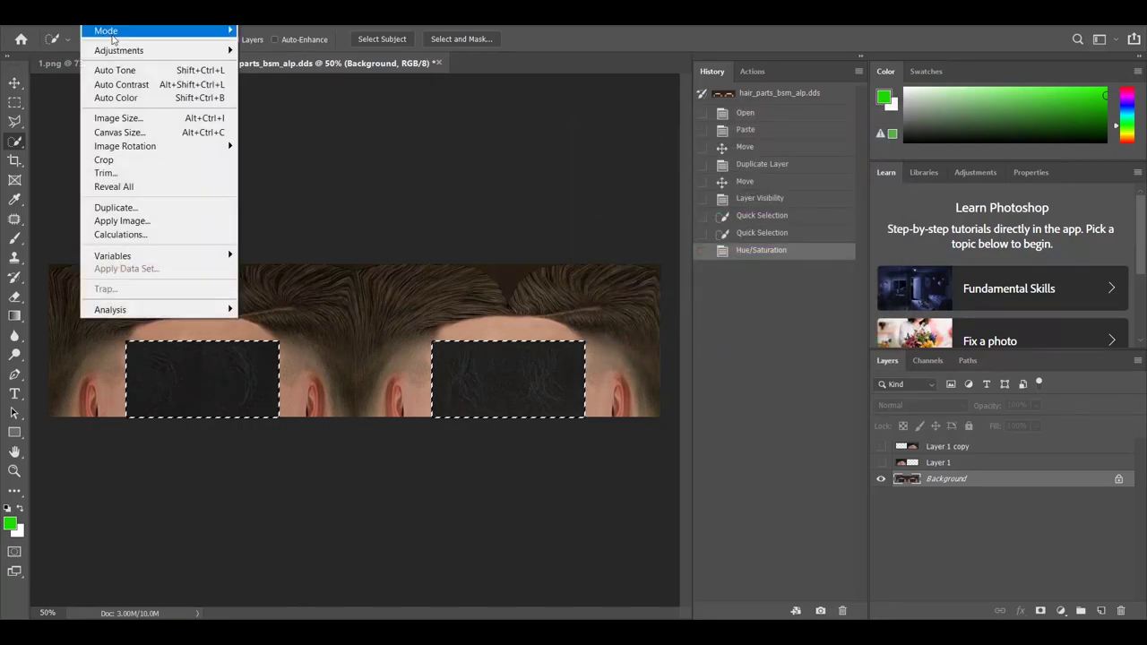
{"action": "mouse_move", "coordinate": [165, 56]}
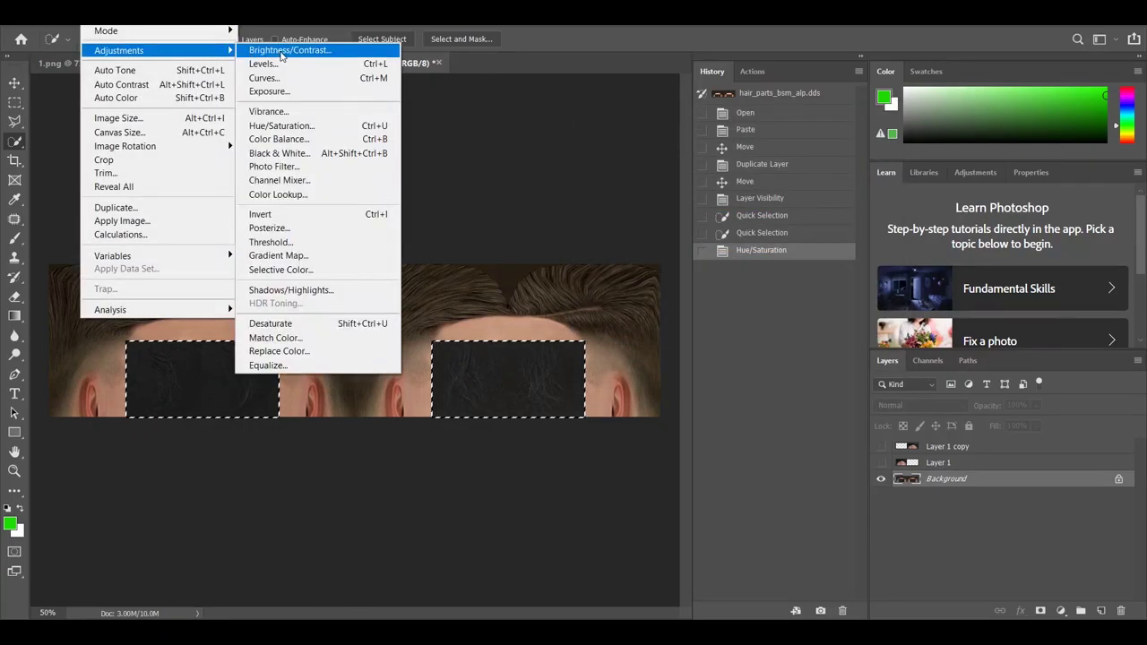
{"action": "left_click", "coordinate": [302, 126]}
{"action": "left_click_drag", "start_coordinate": [704, 259], "coordinate": [554, 262]}
{"action": "left_click_drag", "start_coordinate": [703, 294], "coordinate": [685, 296]}
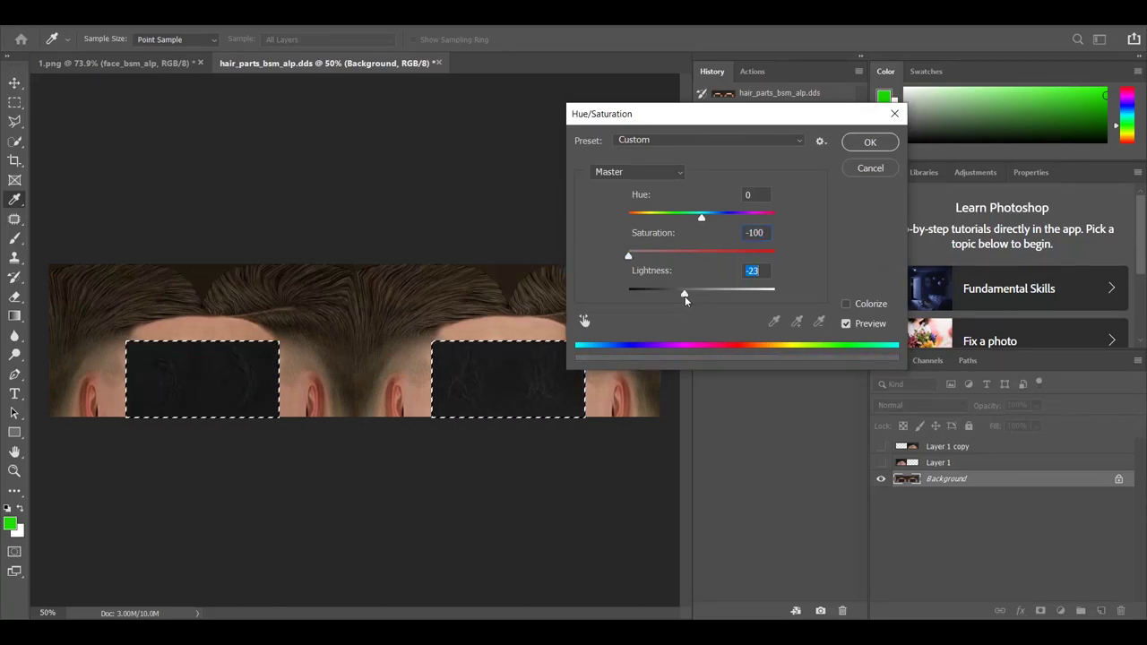
{"action": "left_click", "coordinate": [870, 142]}
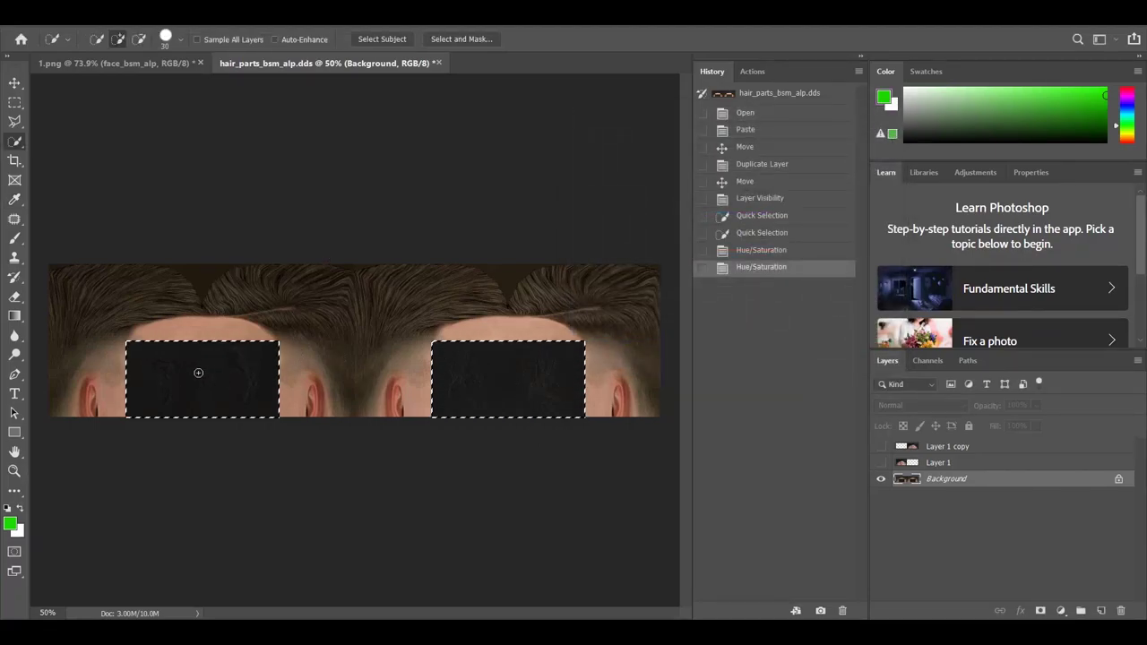
{"action": "key", "text": "ctrl+d"}
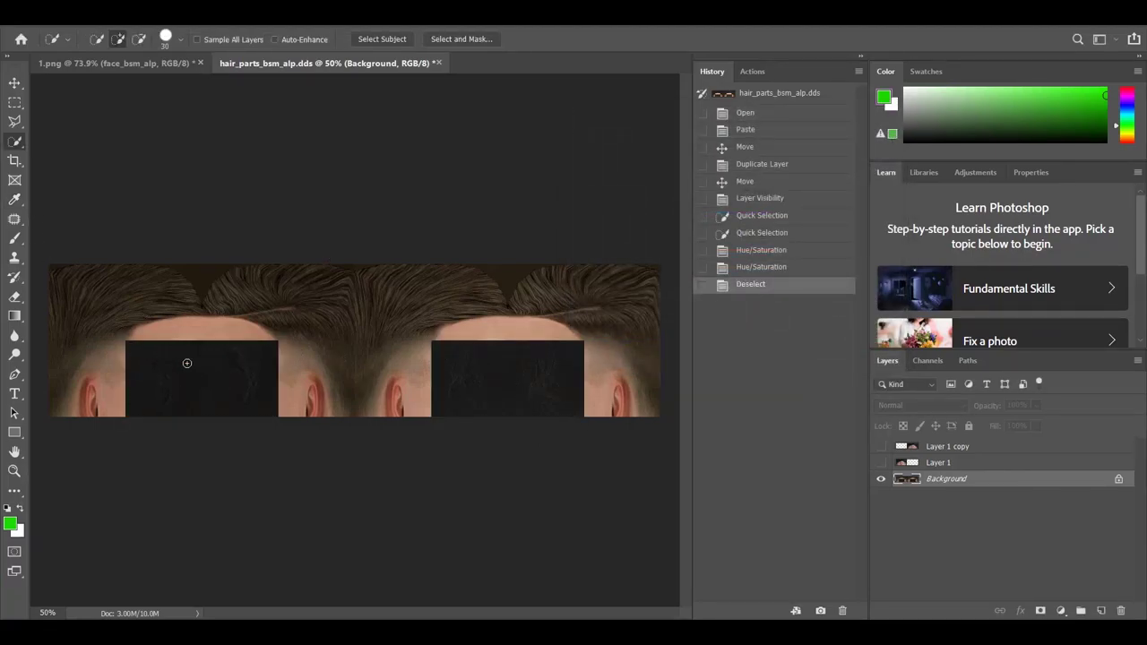
Reselect both black rectangles, show Layer 1 and Layer 1 copy, and clear the selected areas from both layers
{"action": "left_click", "coordinate": [186, 363]}
{"action": "left_click", "coordinate": [532, 396]}
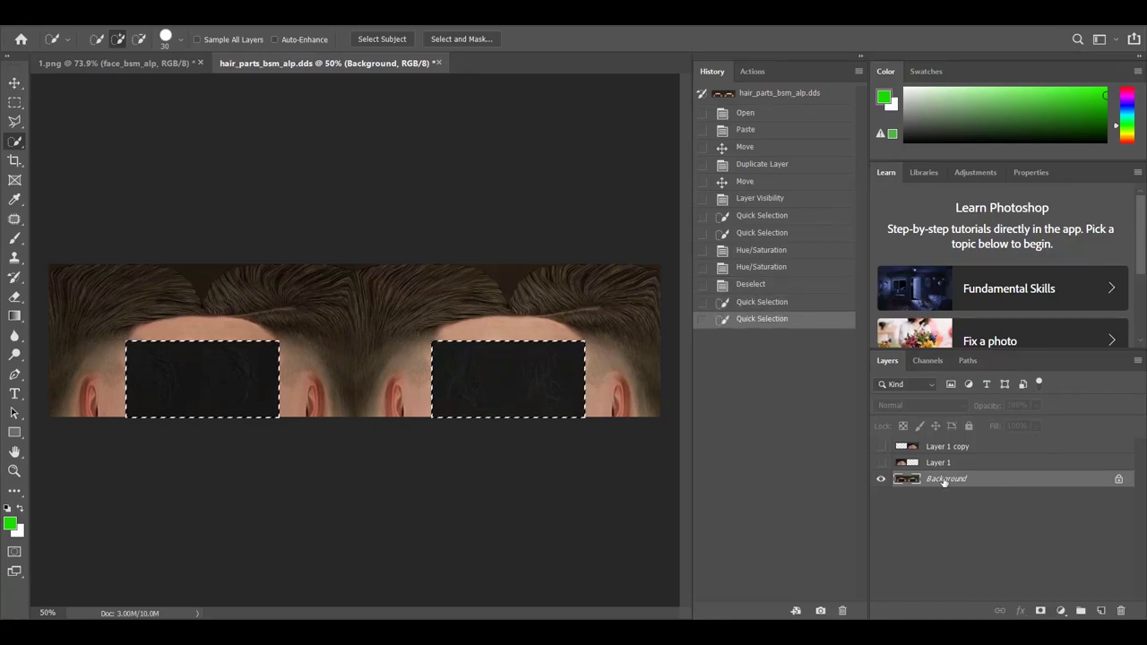
{"action": "left_click", "coordinate": [938, 447]}
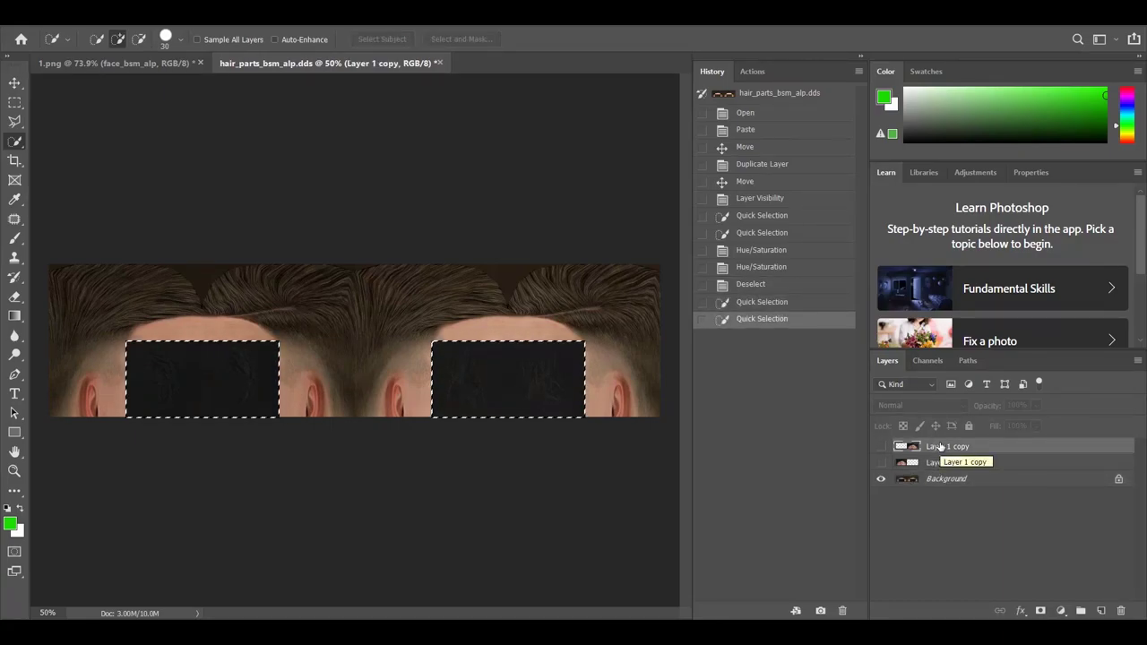
{"action": "left_click", "coordinate": [881, 446]}
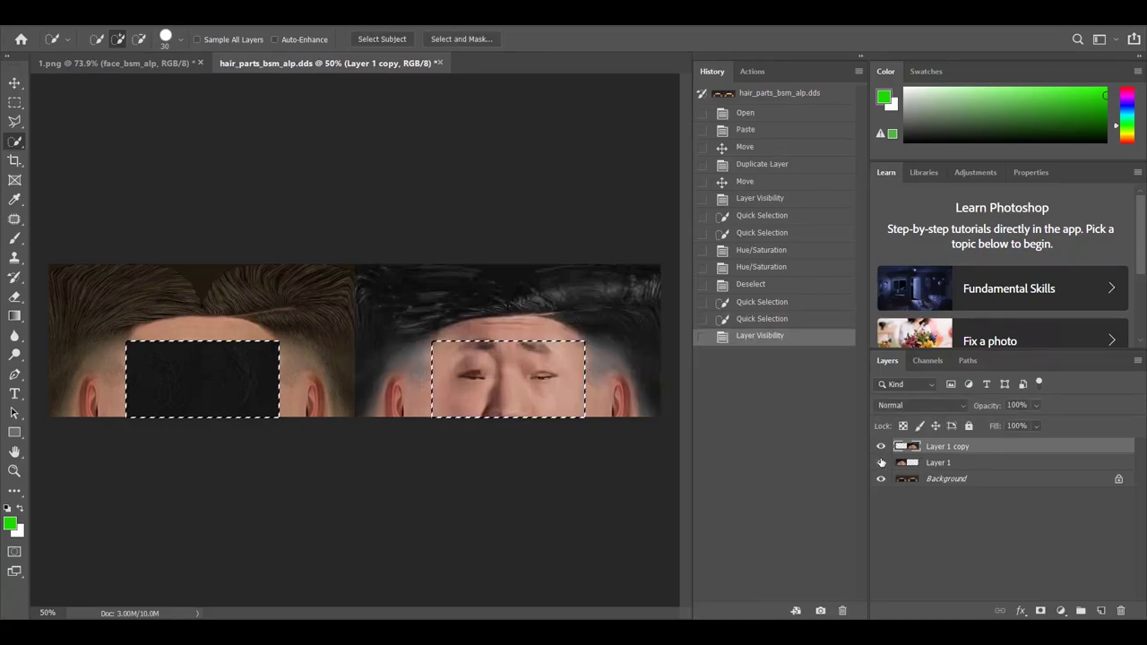
{"action": "left_click", "coordinate": [881, 463]}
{"action": "key", "text": "Delete"}
{"action": "left_click", "coordinate": [939, 463]}
{"action": "key", "text": "Delete"}
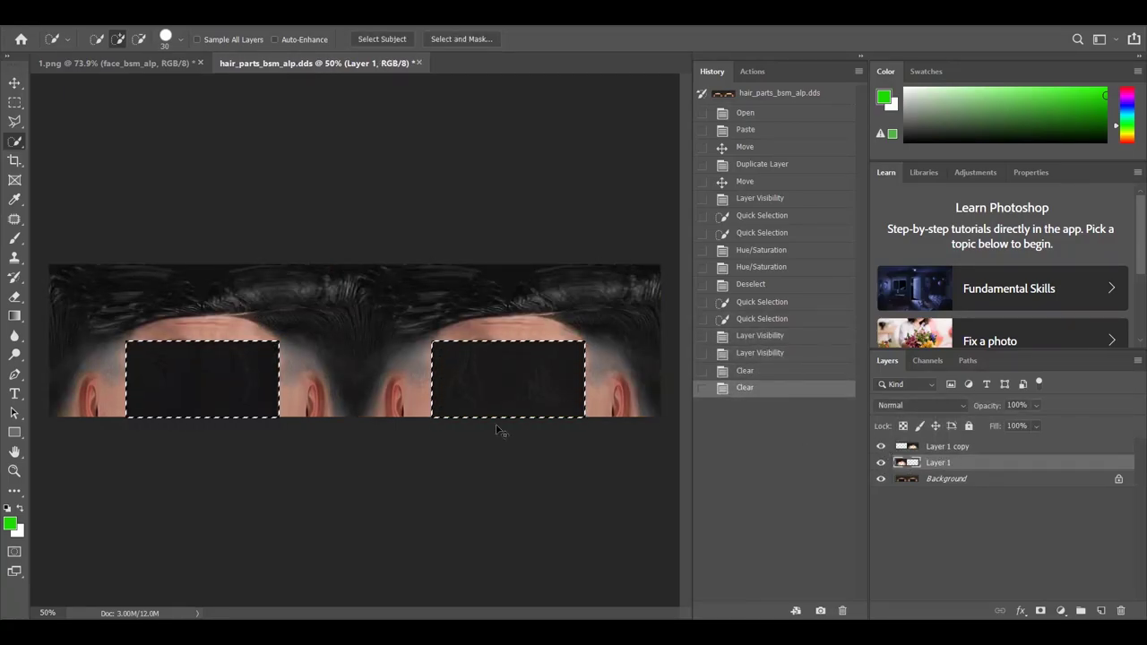
Deselect the rectangles and merge all visible layers into the Background
{"action": "key", "text": "ctrl+d"}
{"action": "left_click", "coordinate": [950, 482]}
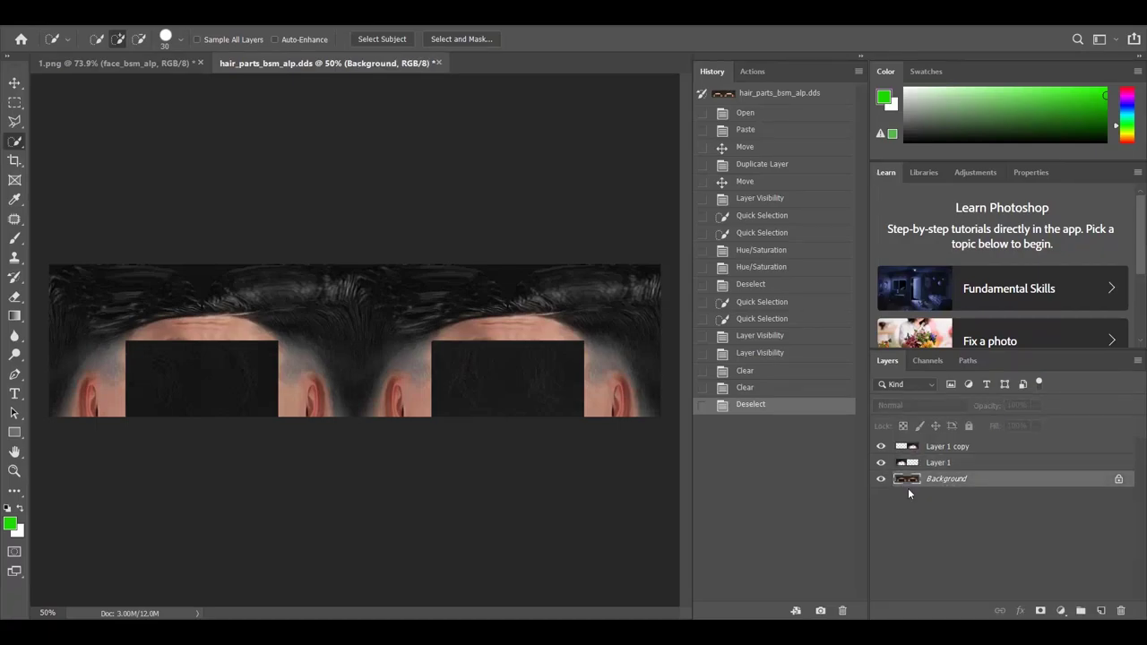
{"action": "key", "text": "ctrl+shift+e"}
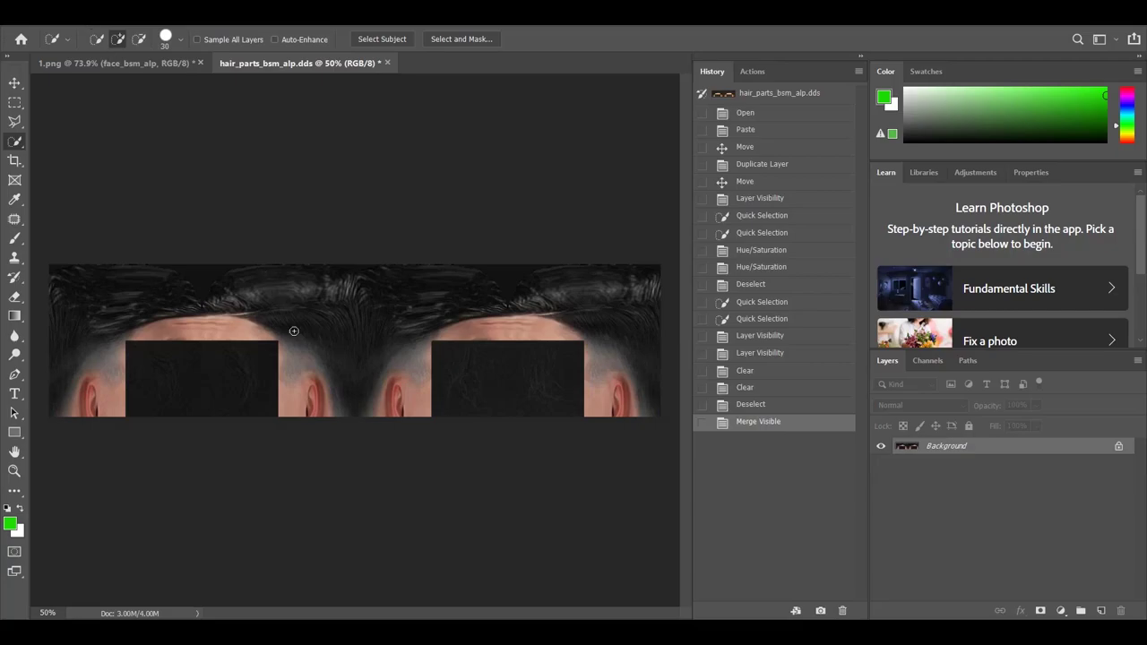
Save the merged hair texture as hair_parts_bsm_alp.dds in D3D/DDS format with alpha channels in the Desktop face DDS folder
{"action": "key", "text": "ctrl+shift+s"}
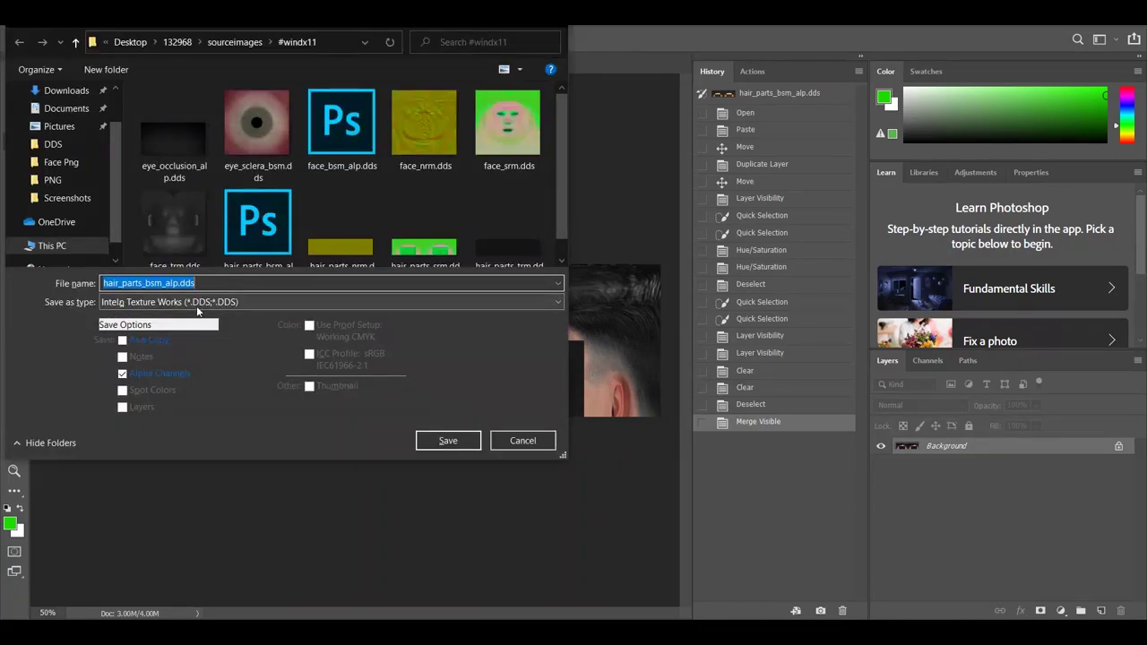
{"action": "left_click", "coordinate": [193, 303]}
{"action": "left_click", "coordinate": [189, 377]}
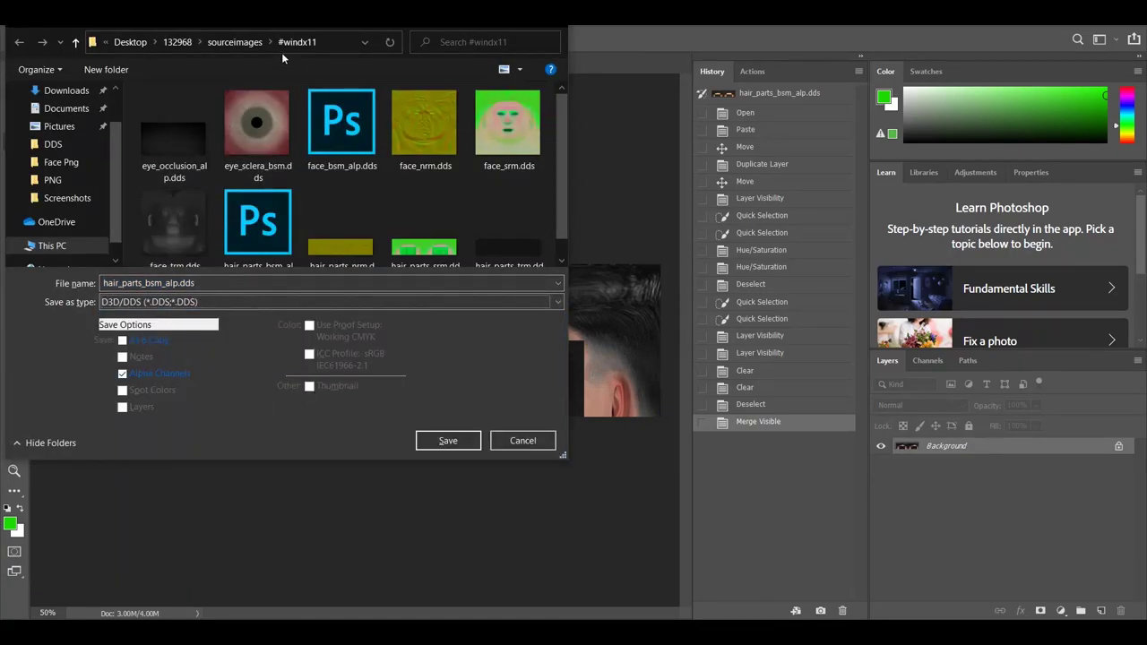
{"action": "left_click", "coordinate": [67, 144]}
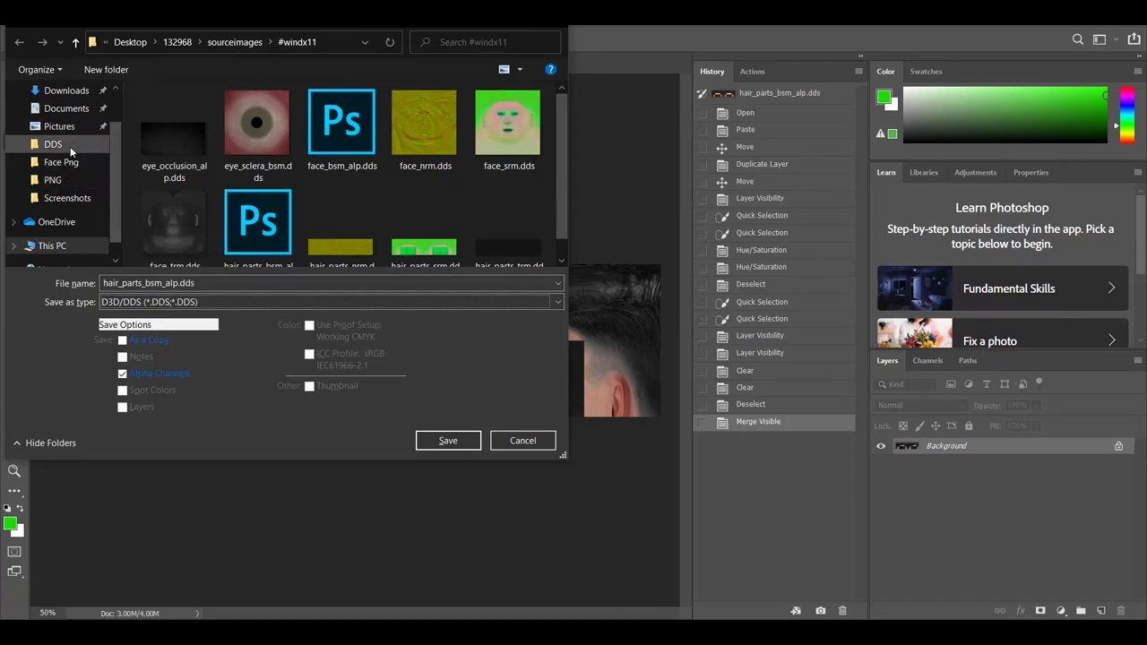
{"action": "left_click", "coordinate": [444, 438]}
{"action": "left_click", "coordinate": [660, 152]}
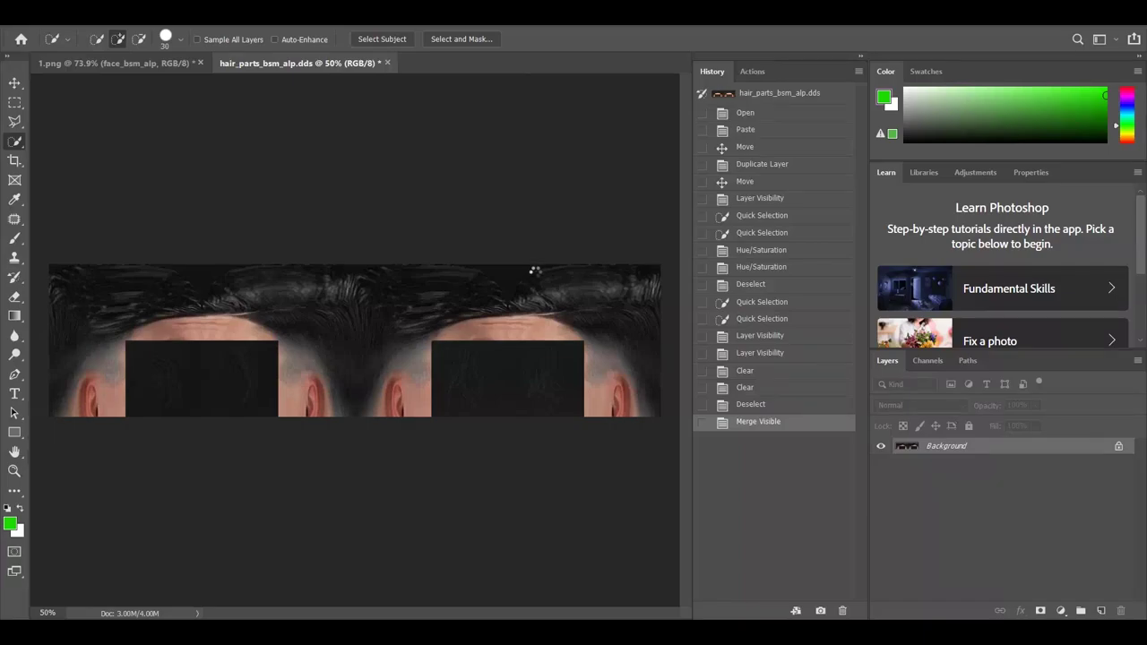
Place 1.png after the hair texture document and run the 이것만 실행하세요. action from PESface actions basic on it
{"action": "left_click_drag", "start_coordinate": [153, 70], "coordinate": [263, 51]}
{"action": "left_click", "coordinate": [261, 68]}
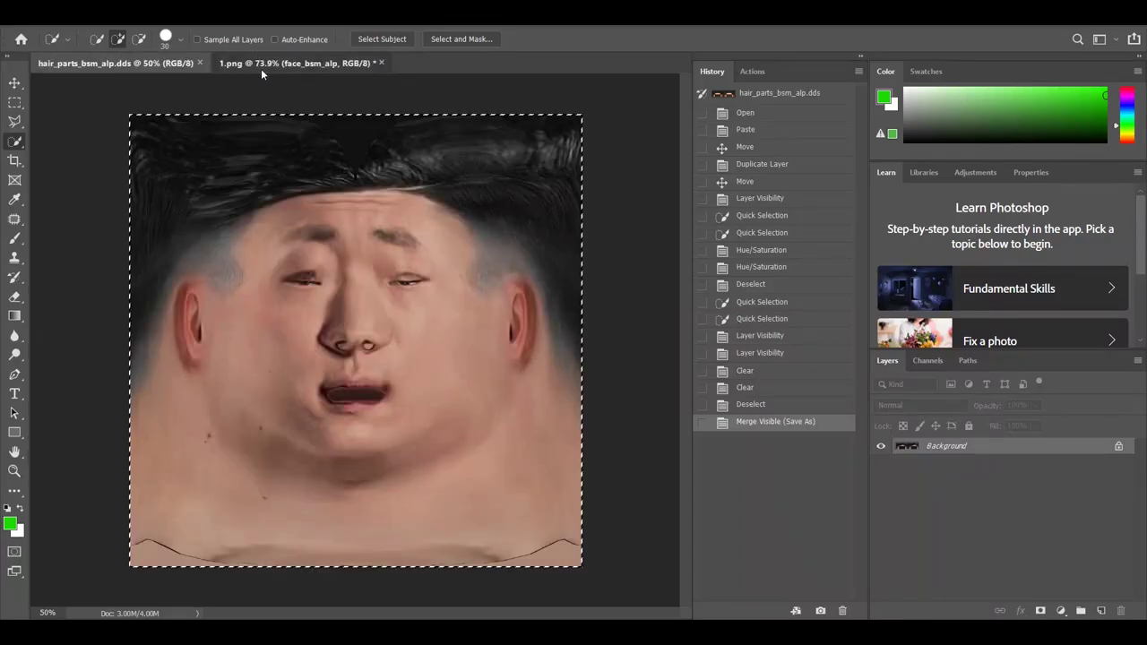
{"action": "left_click", "coordinate": [752, 71]}
{"action": "left_click", "coordinate": [785, 165]}
{"action": "left_click", "coordinate": [775, 611]}
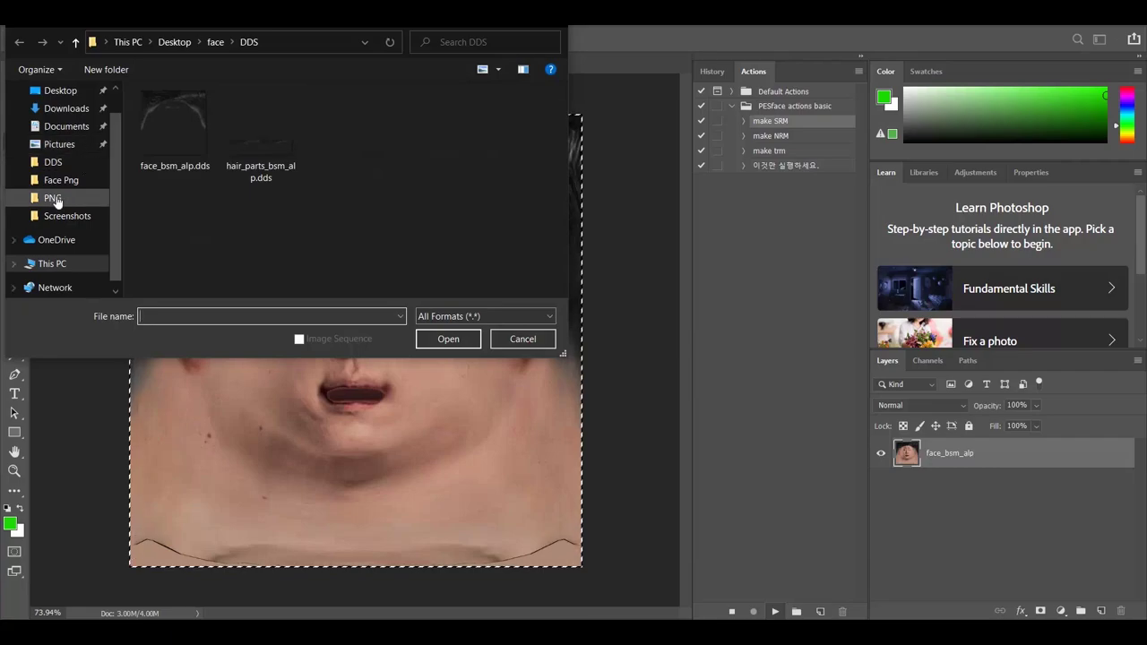
Browse from the Desktop through the Photoshop plug-in folder to the Action Photoshop folder for the running action
{"action": "scroll", "coordinate": [58, 197], "scroll_direction": "up", "scroll_amount": 1}
{"action": "left_click", "coordinate": [61, 120]}
{"action": "scroll", "coordinate": [219, 150], "scroll_direction": "down", "scroll_amount": 4}
{"action": "double_click", "coordinate": [247, 182]}
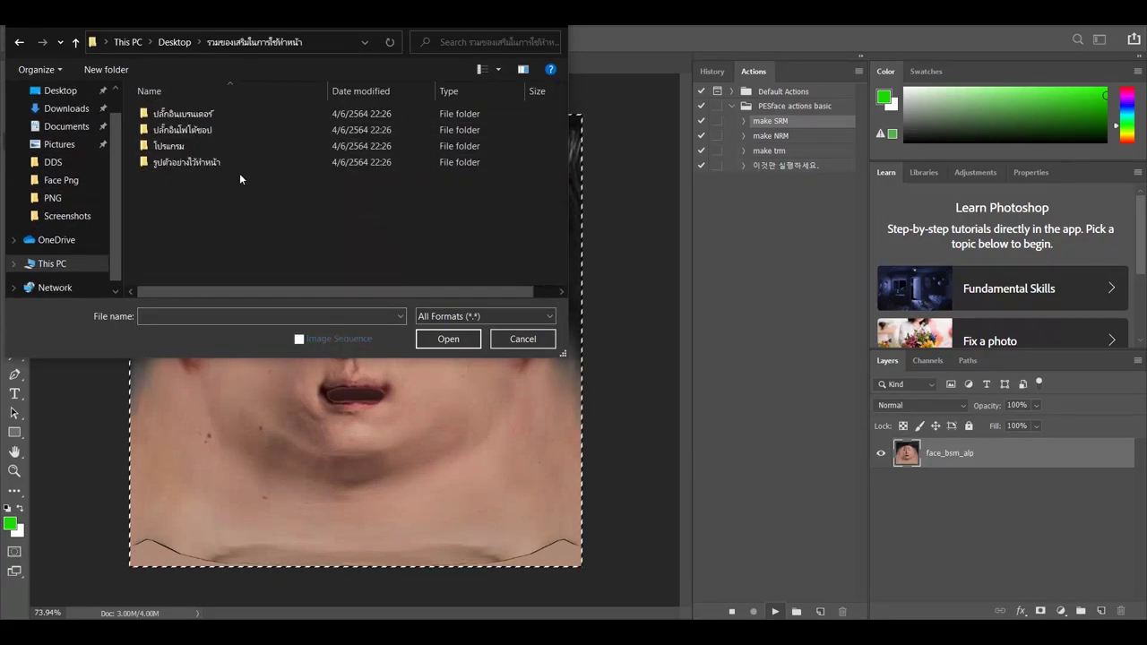
{"action": "double_click", "coordinate": [206, 130]}
{"action": "double_click", "coordinate": [208, 114]}
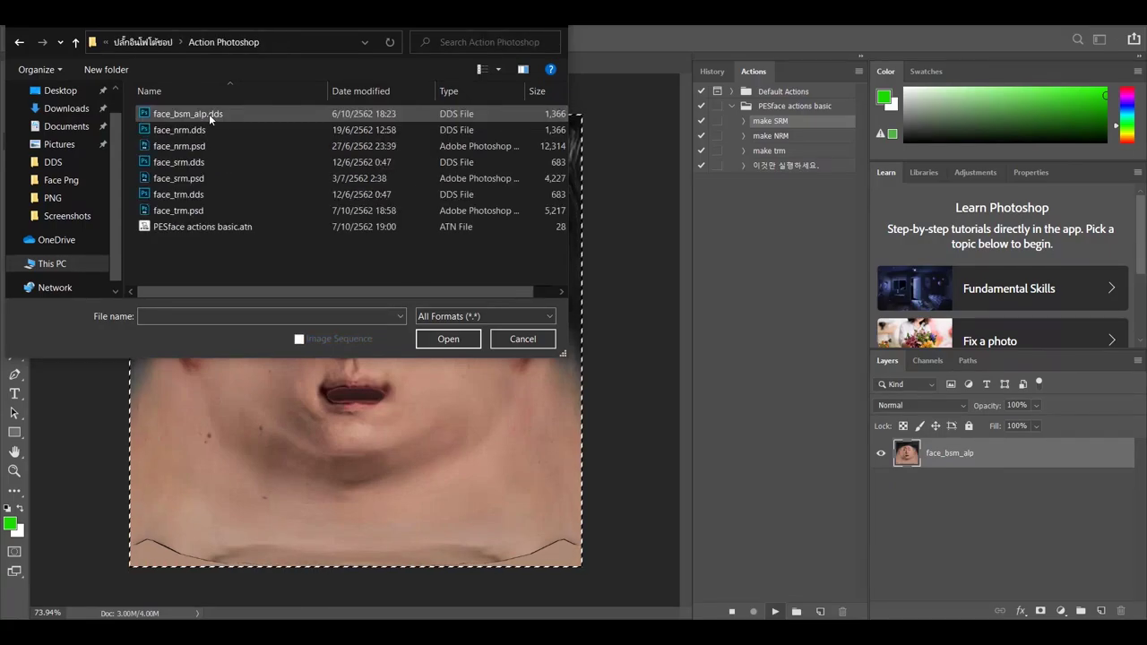
Supply face_srm.psd to the make SRM action and face_nrm.psd to the make NRM action
{"action": "left_click", "coordinate": [217, 177]}
{"action": "left_click", "coordinate": [448, 339]}
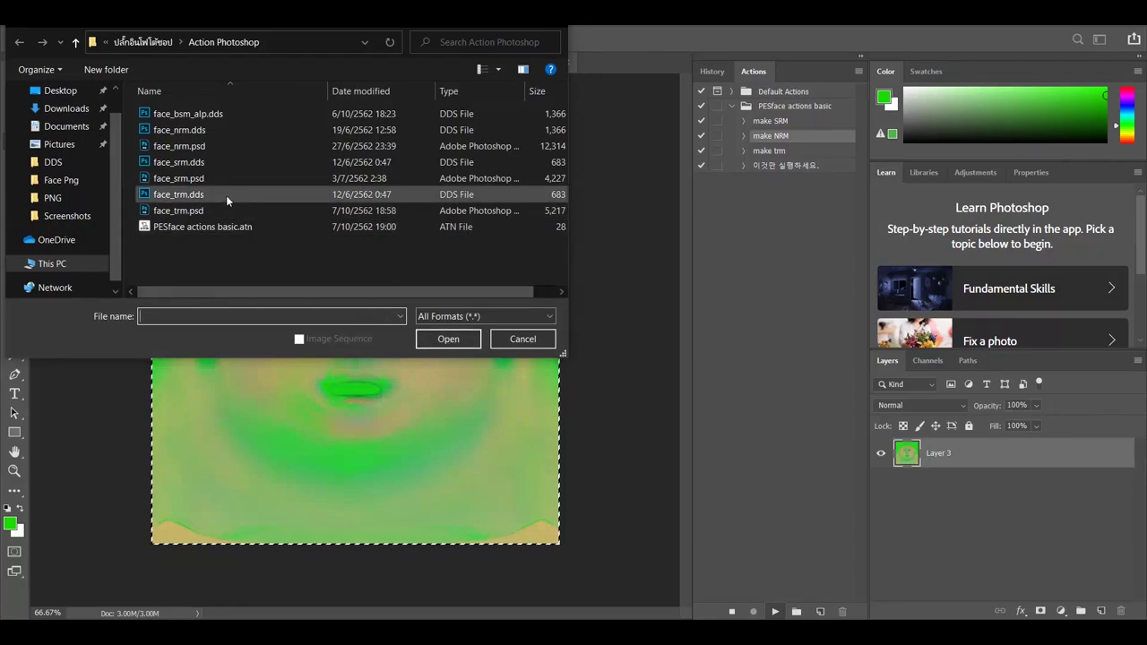
{"action": "left_click", "coordinate": [215, 145]}
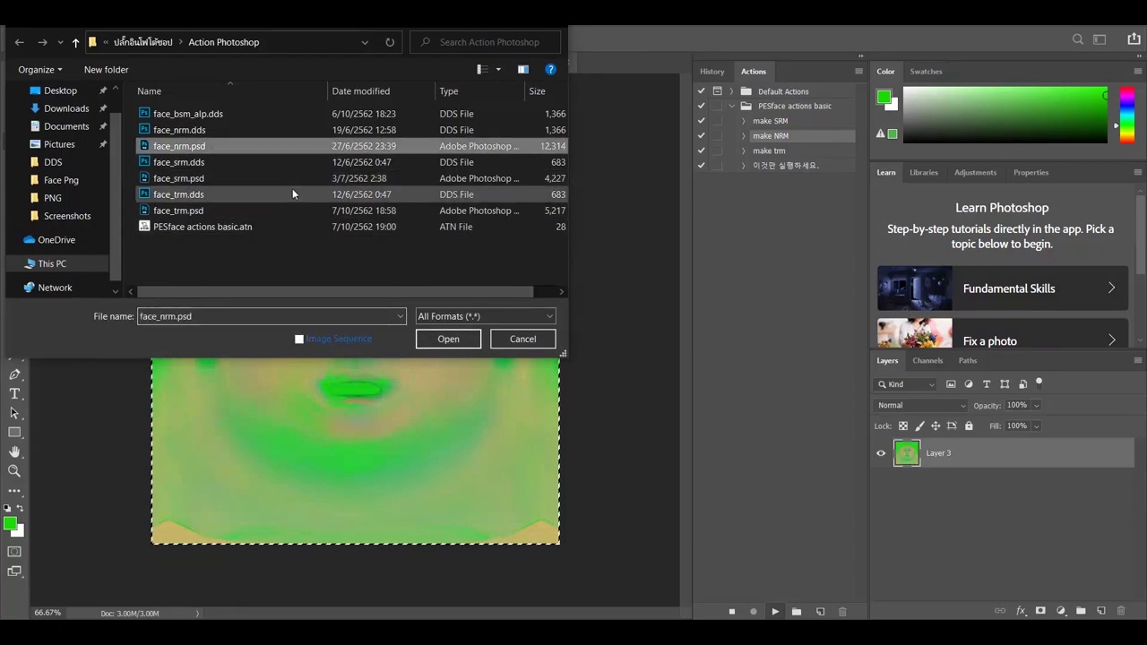
{"action": "left_click", "coordinate": [445, 344]}
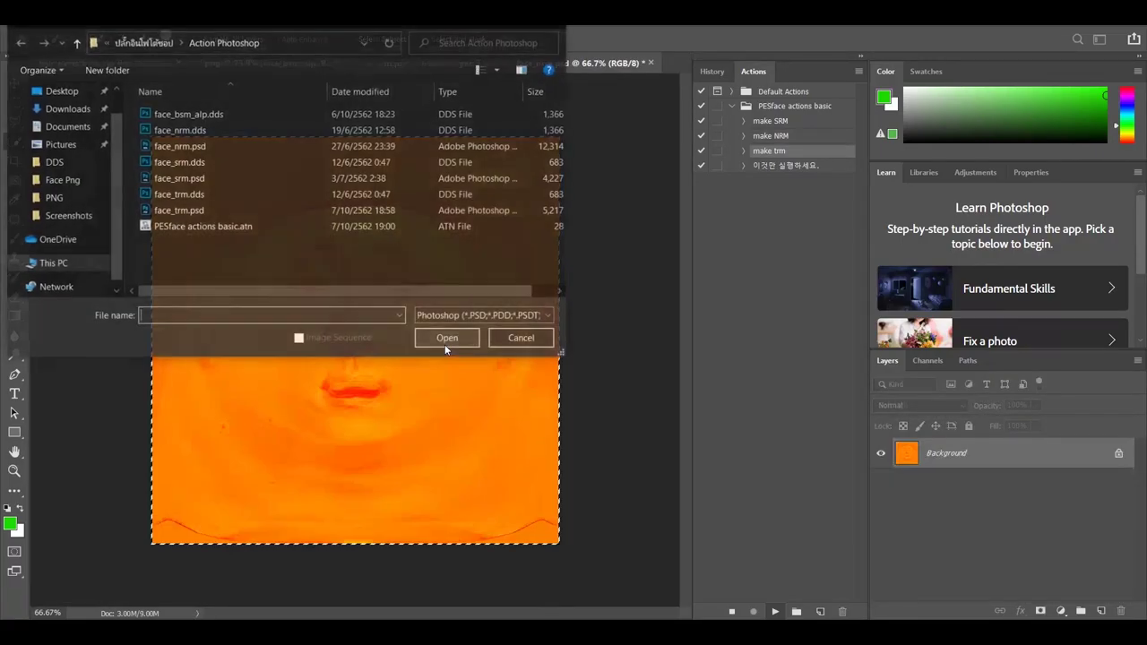
Supply face_trm.psd to the make trm action and save the result as face_trm.dds in D3D/DDS format in the DDS folder
{"action": "left_click", "coordinate": [197, 210]}
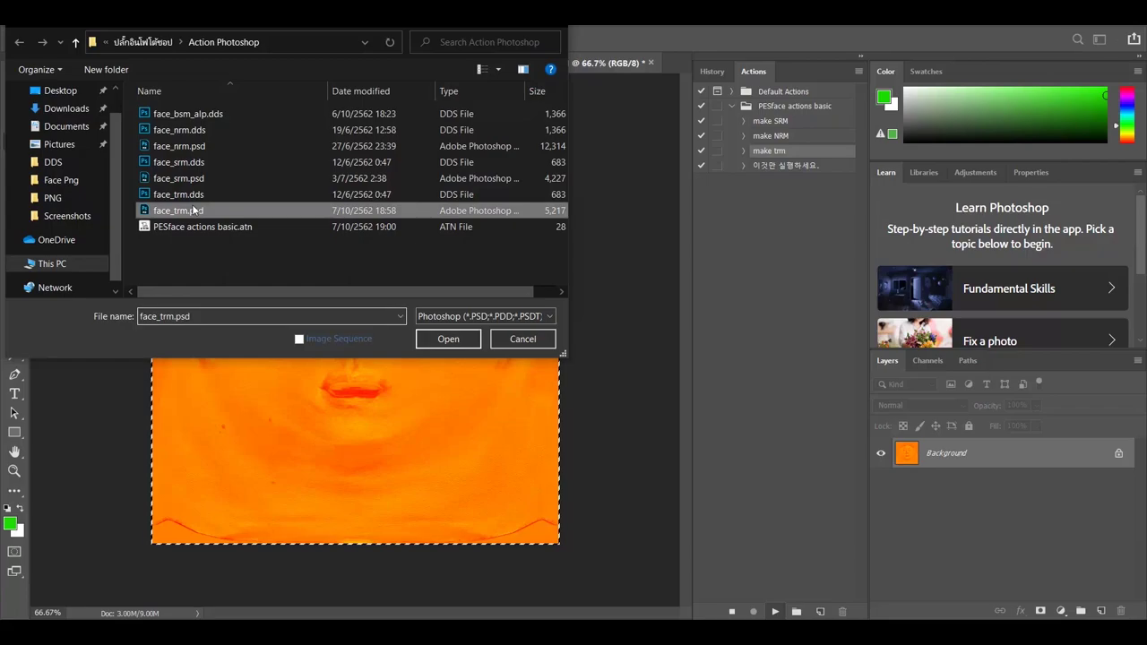
{"action": "left_click", "coordinate": [448, 339]}
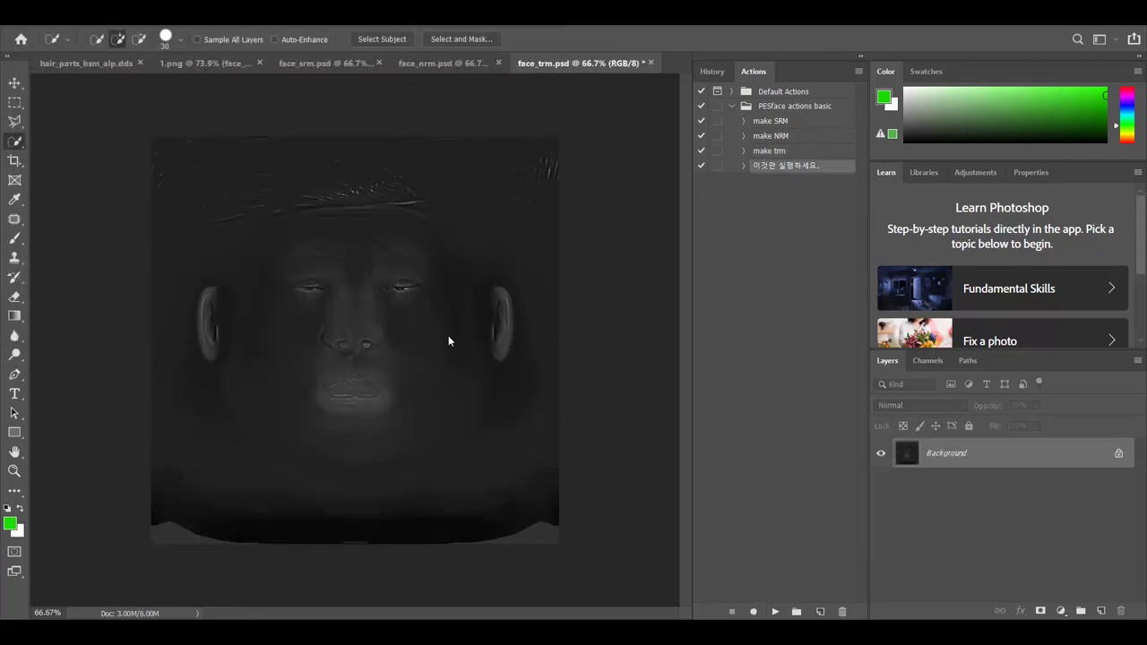
{"action": "left_click", "coordinate": [215, 302]}
{"action": "left_click", "coordinate": [188, 378]}
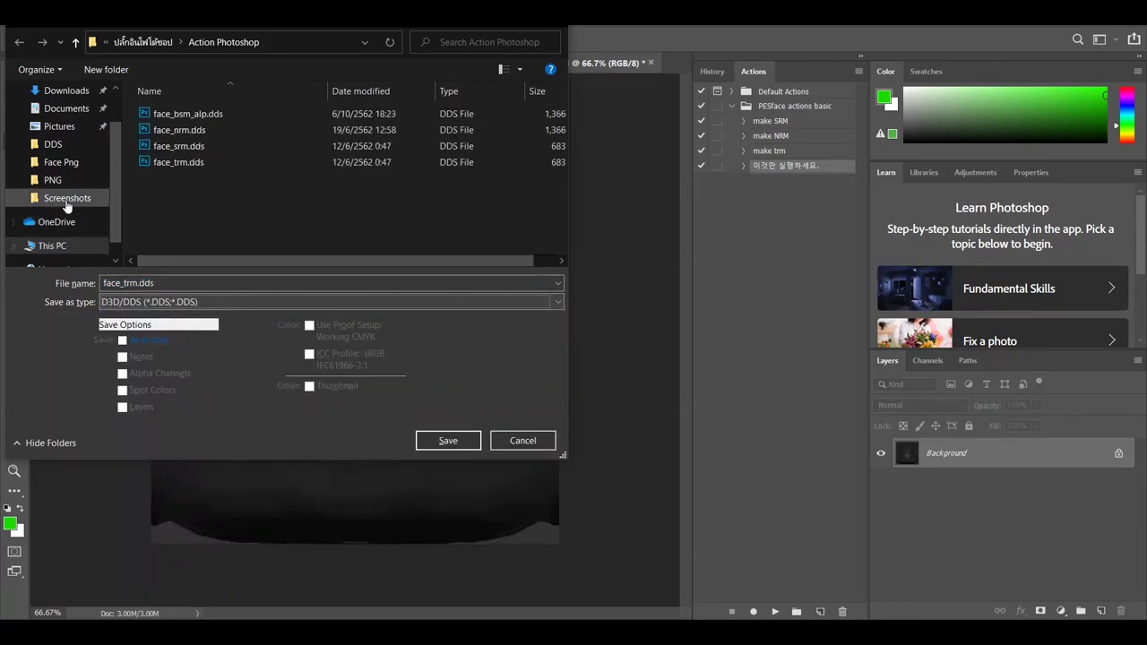
{"action": "left_click", "coordinate": [448, 441]}
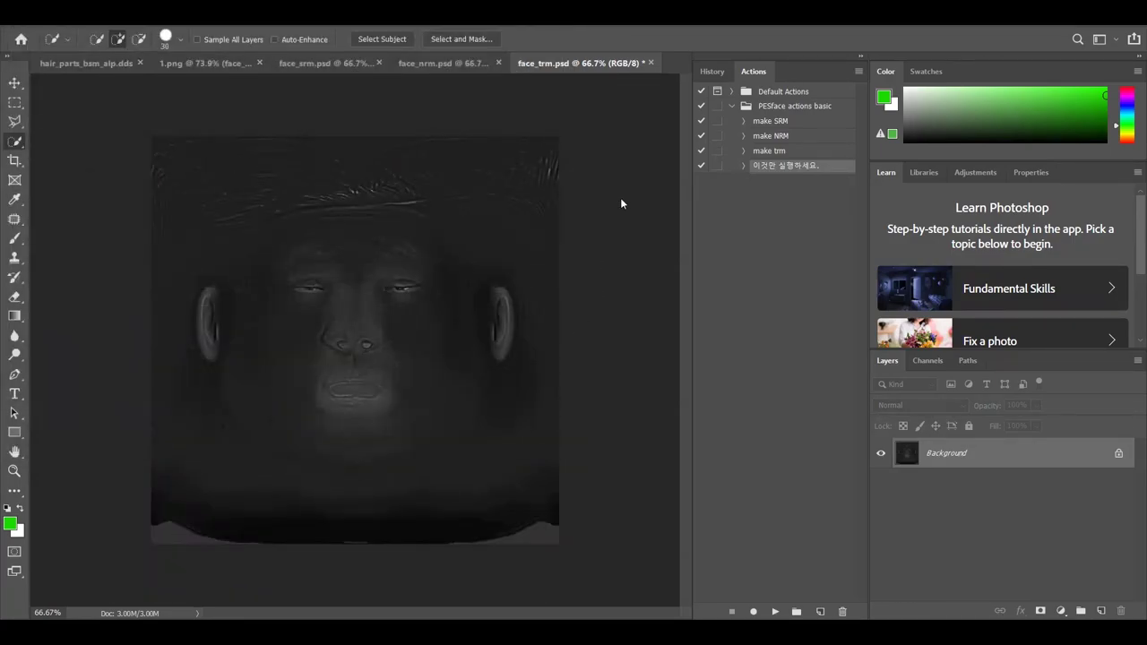
{"action": "left_click", "coordinate": [641, 156]}
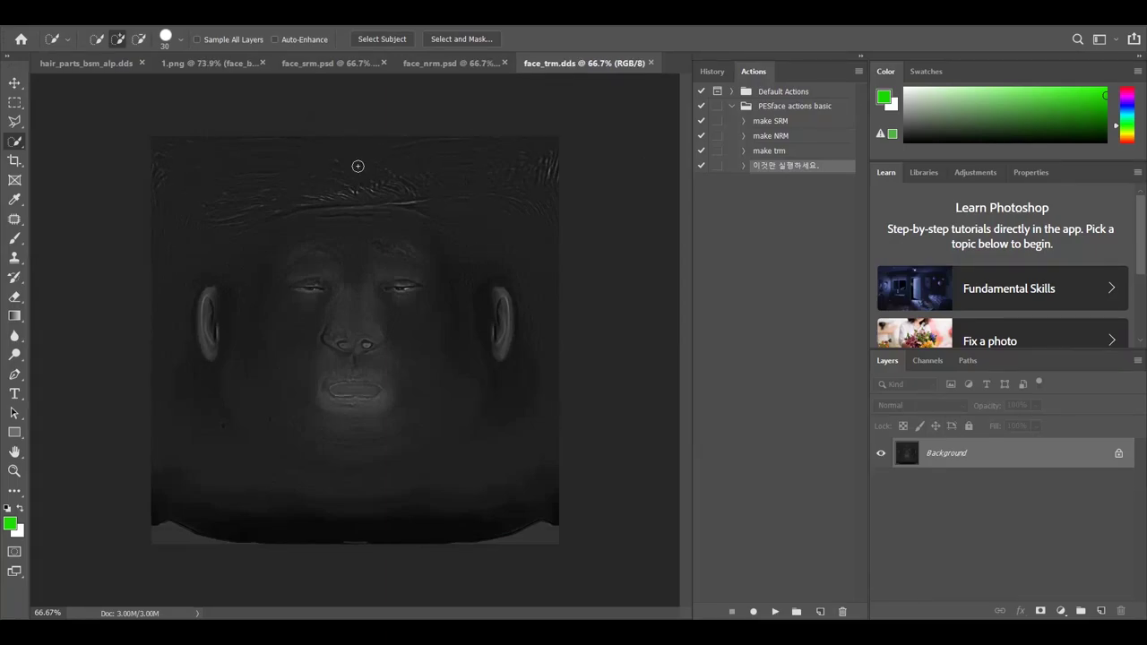
In face_nrm.psd, copy the Alpha 1 channel into the Red channel, delete Alpha 1 and restore the RGB composite
{"action": "left_click", "coordinate": [441, 65]}
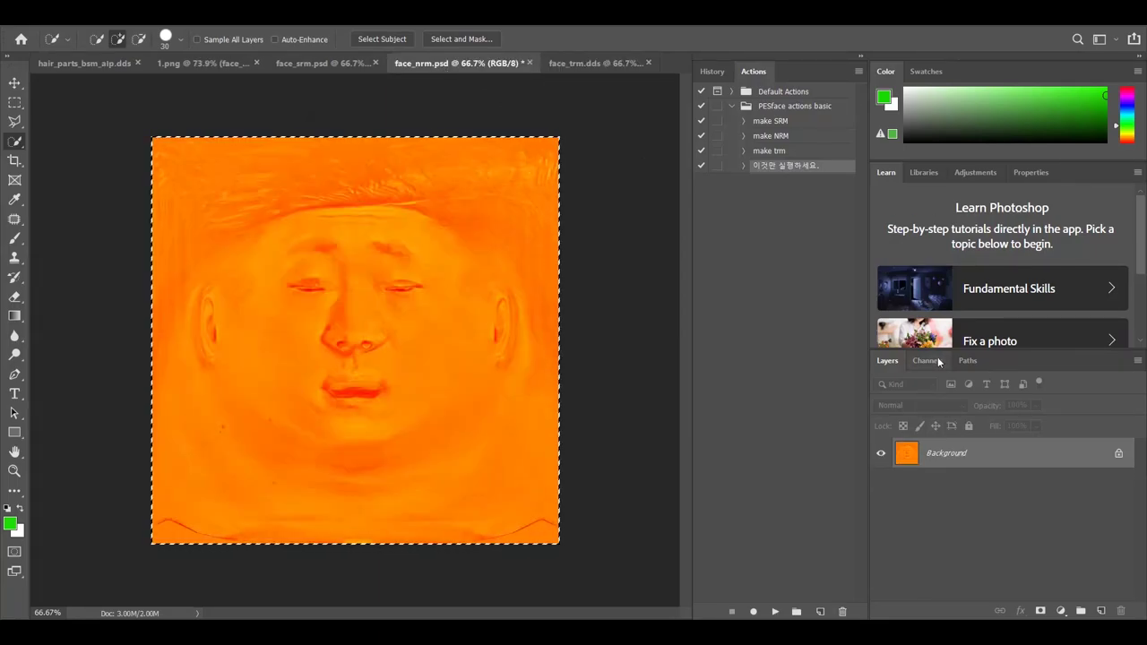
{"action": "left_click", "coordinate": [932, 359]}
{"action": "left_click", "coordinate": [937, 500]}
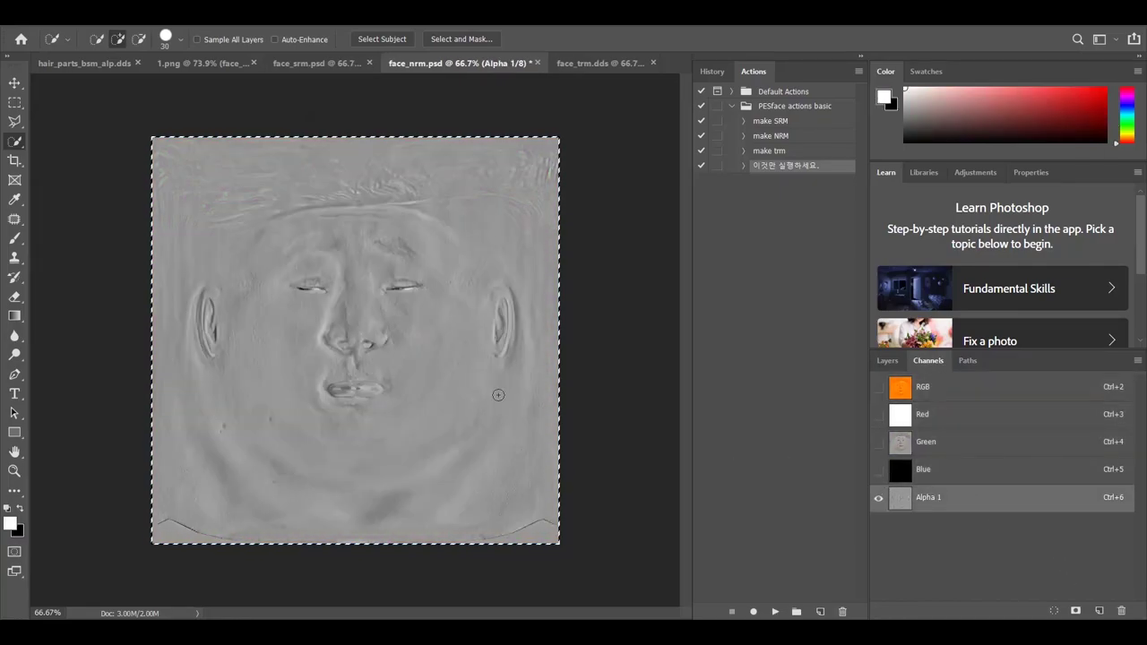
{"action": "left_click", "coordinate": [969, 423]}
{"action": "key", "text": "ctrl+v"}
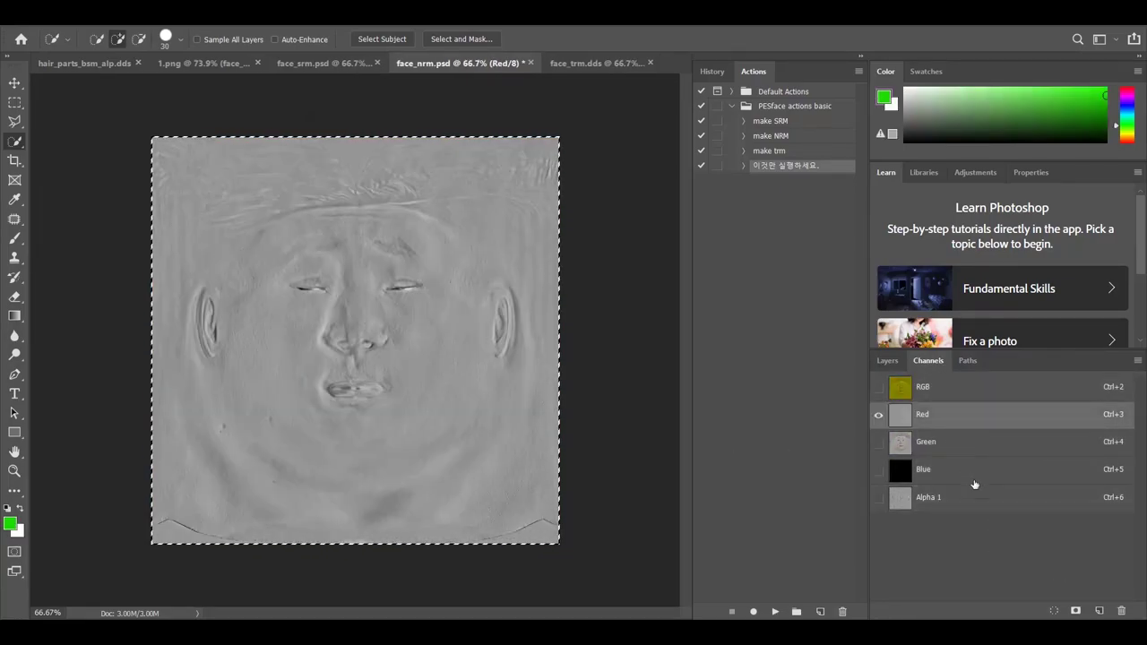
{"action": "left_click_drag", "start_coordinate": [974, 501], "coordinate": [1122, 611]}
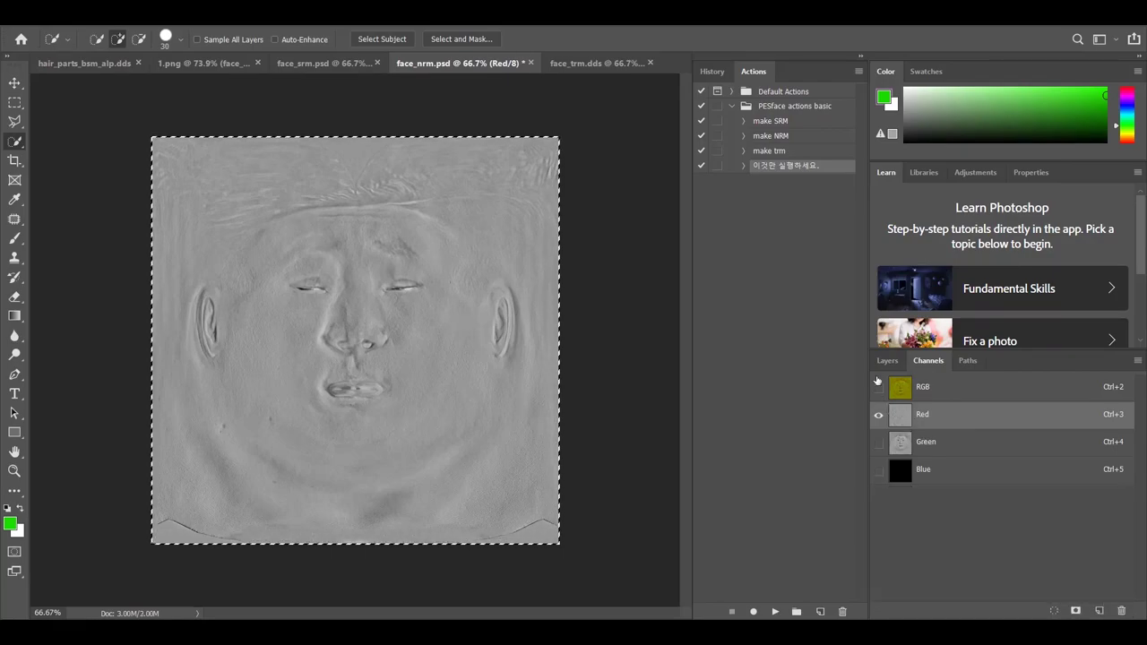
{"action": "left_click", "coordinate": [930, 396]}
{"action": "left_click", "coordinate": [888, 361]}
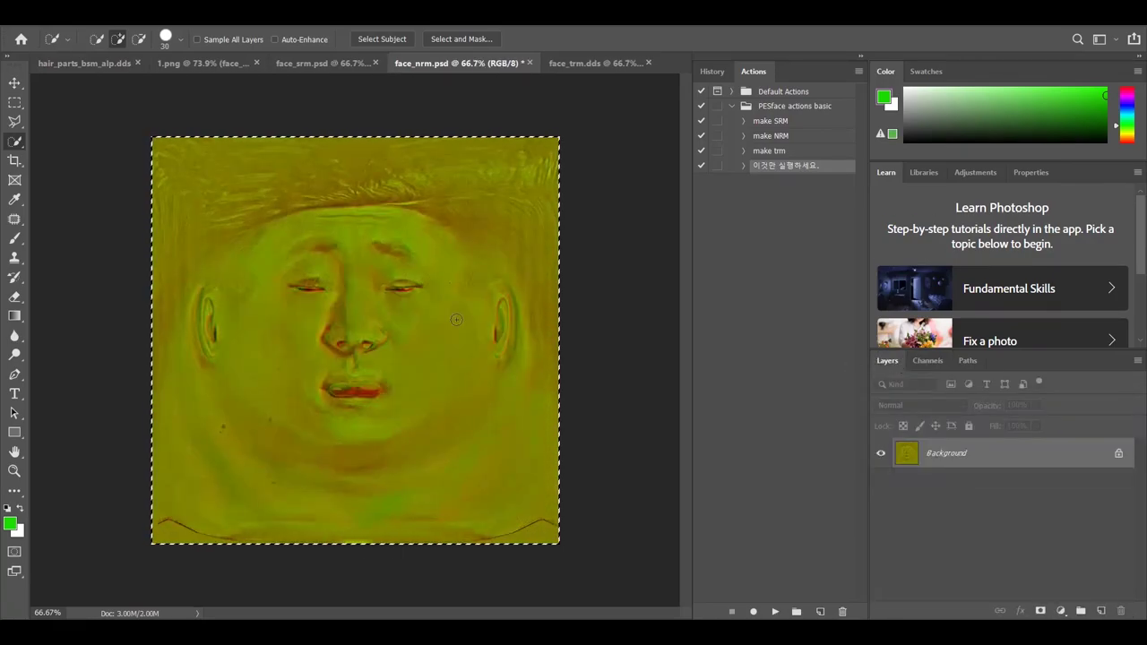
Save the normal map as face_nrm.dds in D3D/DDS format in the Desktop face DDS folder
{"action": "key", "text": "ctrl+shift+s"}
{"action": "left_click", "coordinate": [216, 304]}
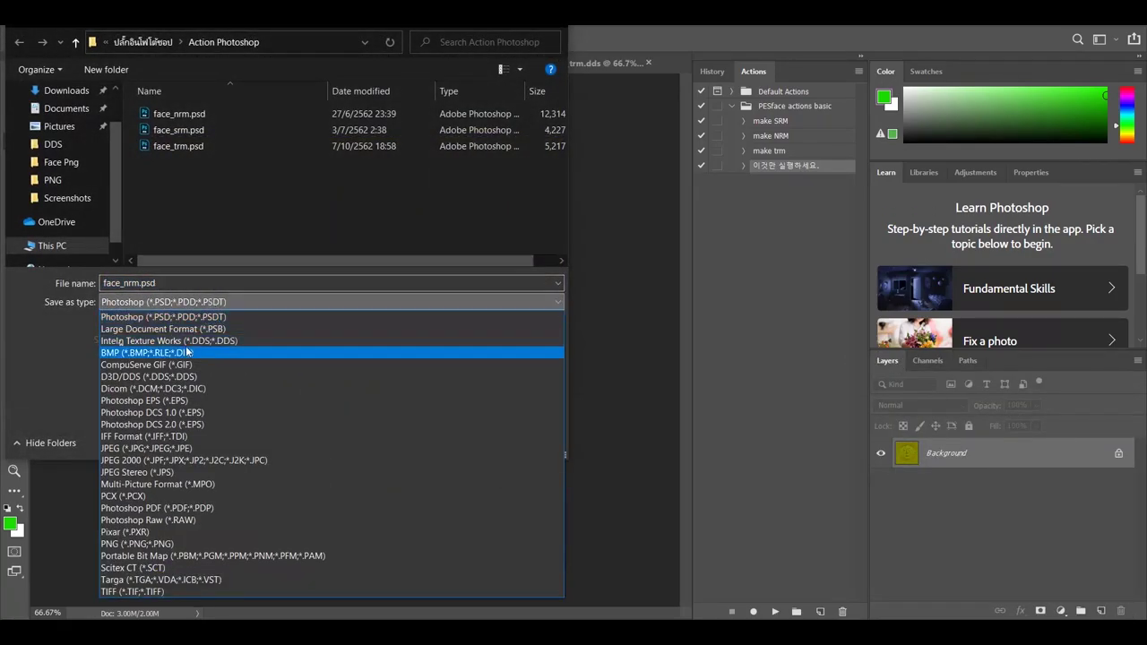
{"action": "left_click", "coordinate": [152, 364]}
{"action": "left_click", "coordinate": [65, 146]}
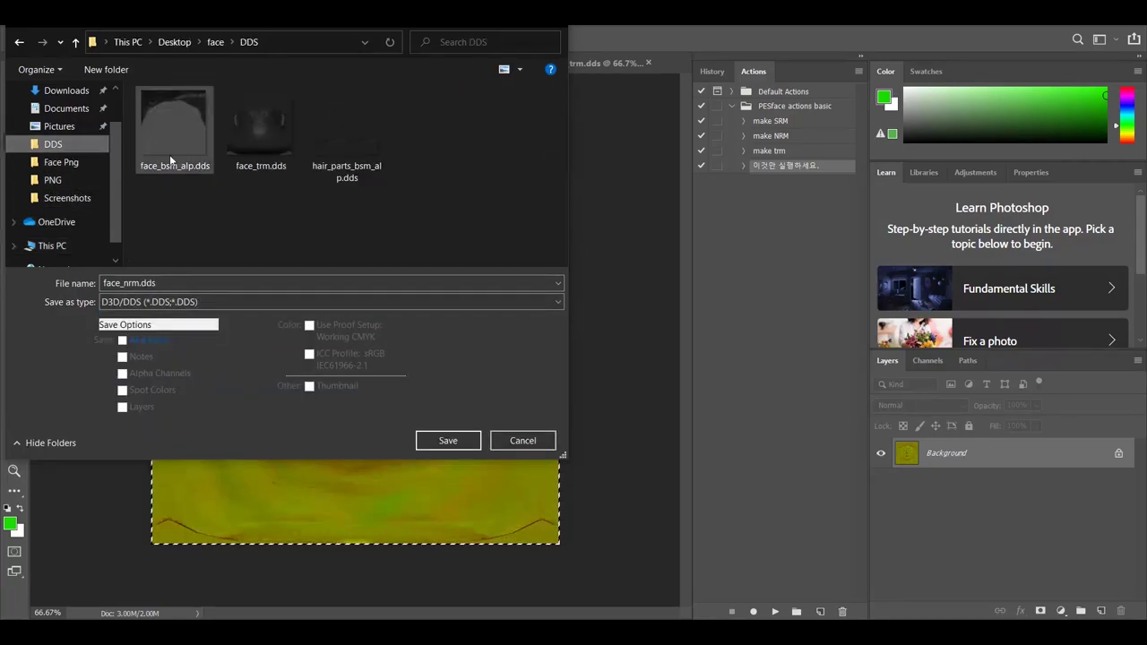
{"action": "left_click", "coordinate": [448, 440]}
{"action": "left_click", "coordinate": [646, 155]}
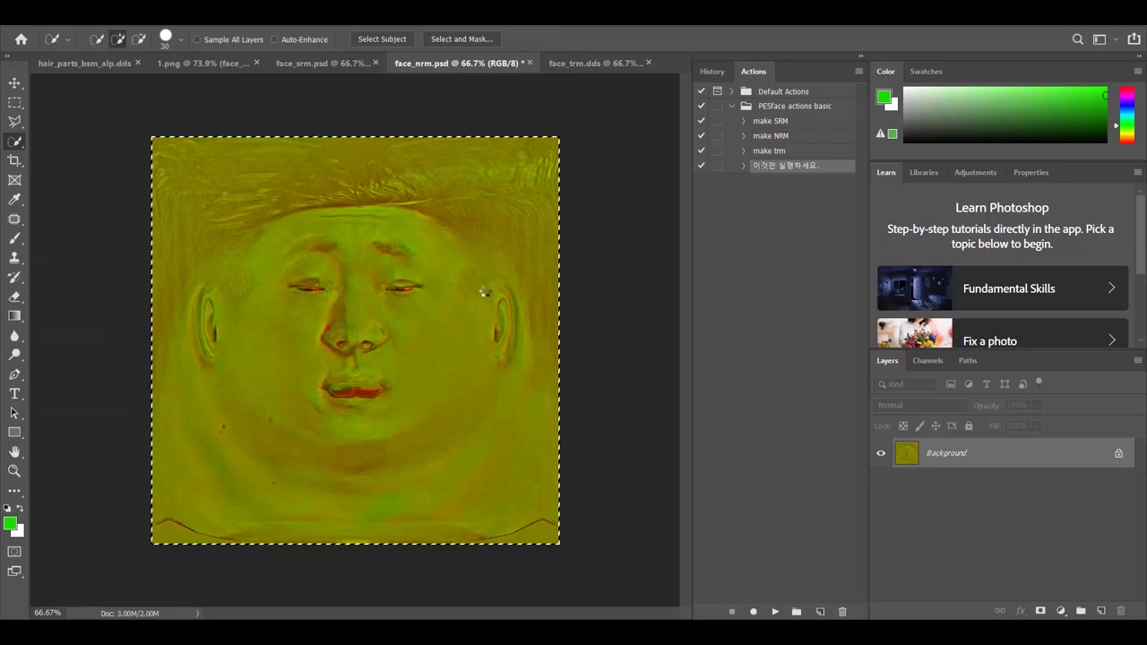
Save the face_srm.psd document as face_srm.dds in D3D/DDS format in the Desktop face DDS folder
{"action": "left_click", "coordinate": [310, 65]}
{"action": "key", "text": "ctrl+shift+s"}
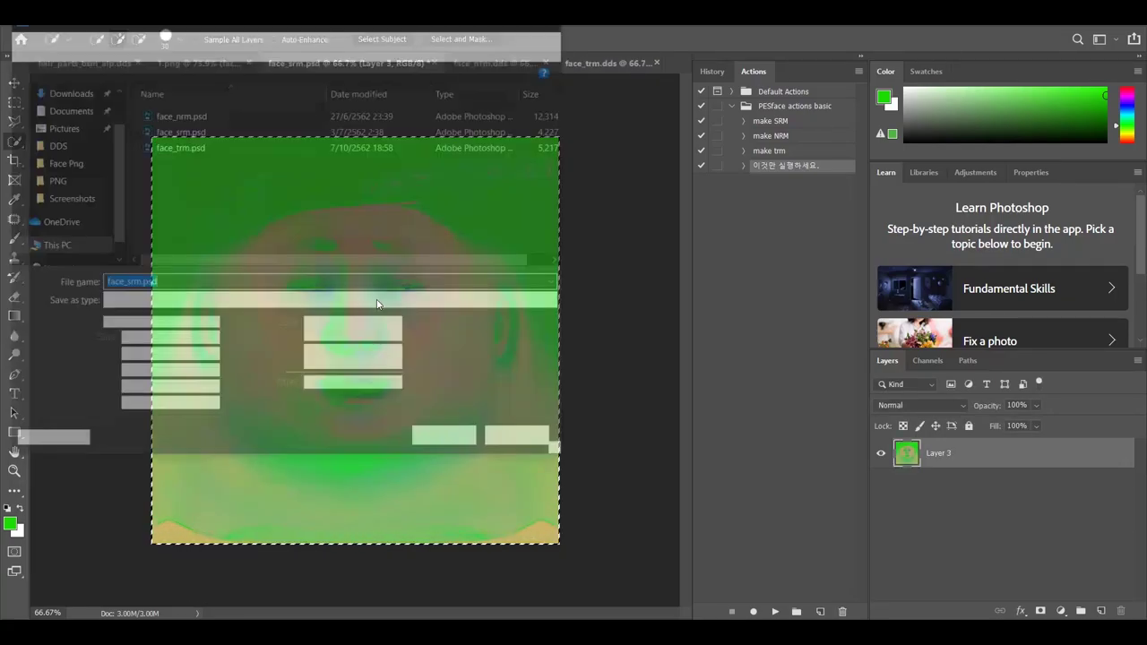
{"action": "left_click", "coordinate": [377, 302]}
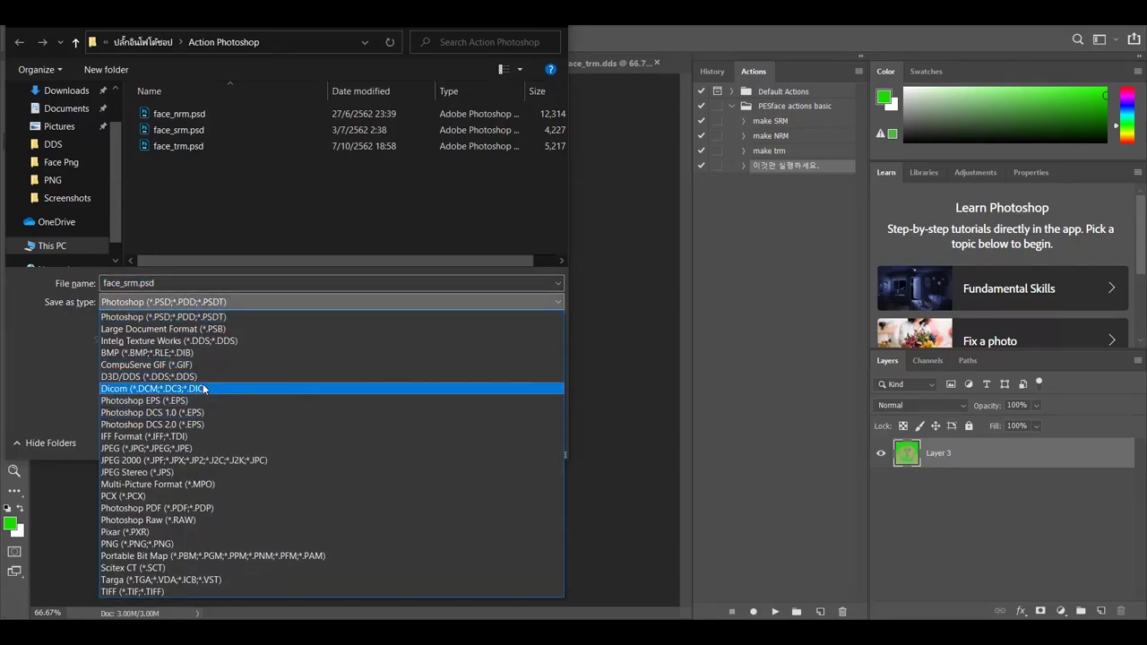
{"action": "left_click", "coordinate": [179, 376]}
{"action": "left_click", "coordinate": [55, 145]}
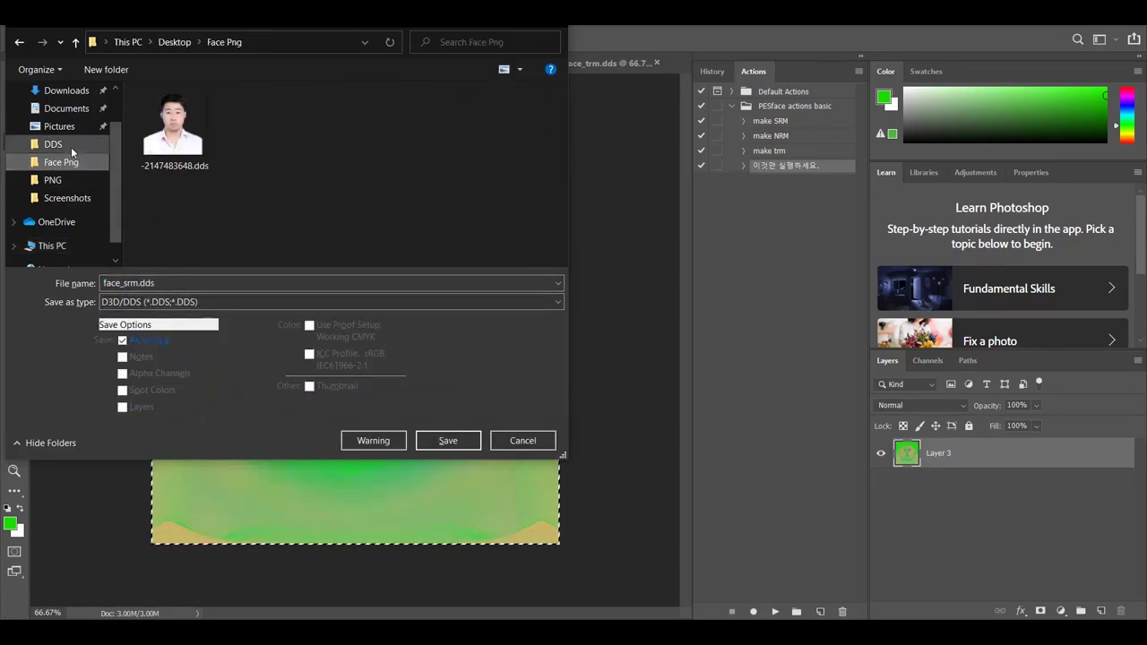
{"action": "left_click", "coordinate": [69, 144]}
{"action": "left_click", "coordinate": [448, 440]}
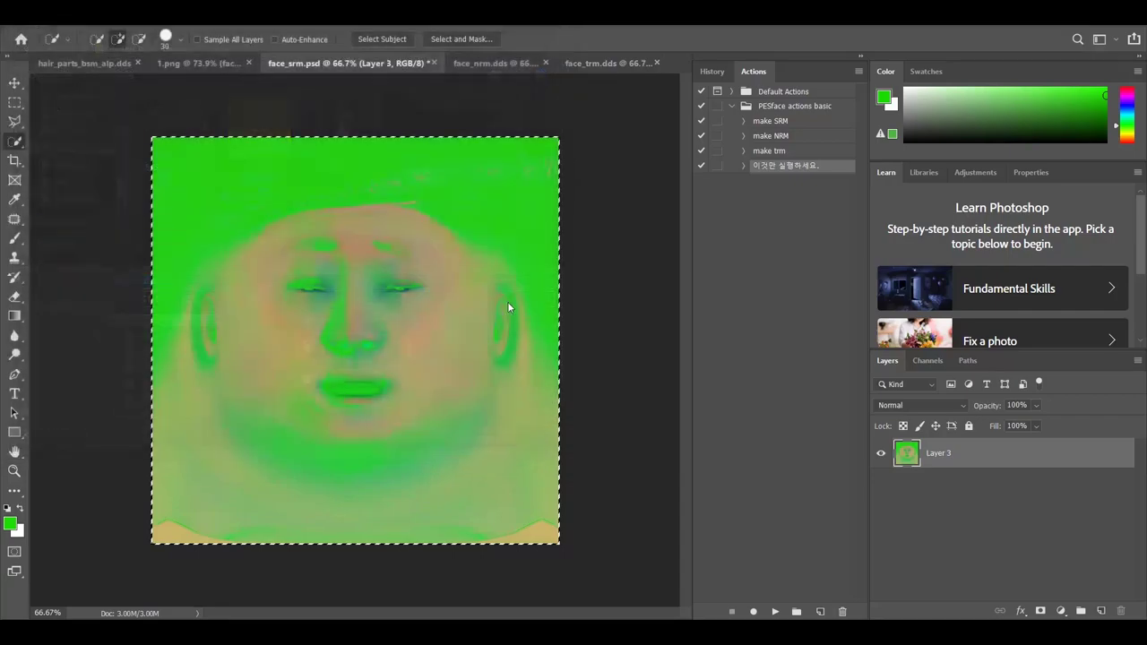
{"action": "left_click", "coordinate": [651, 156]}
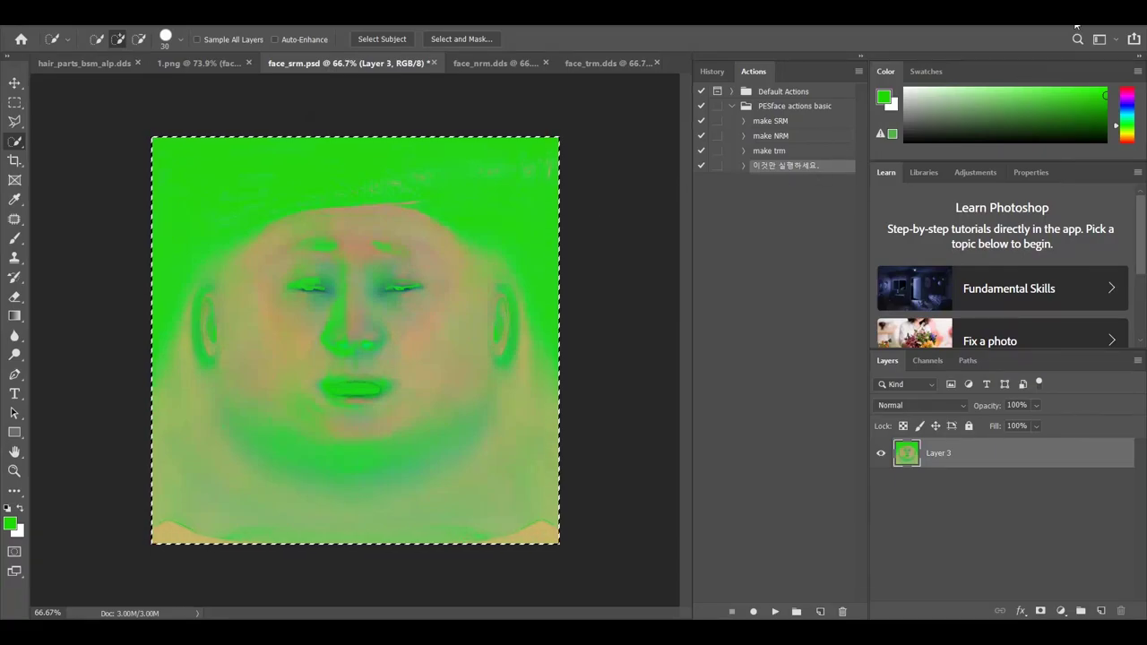
Switch to Pes_Explorer and start a DDS to FTEX conversion in its Ftex file converter
{"action": "left_click", "coordinate": [385, 632]}
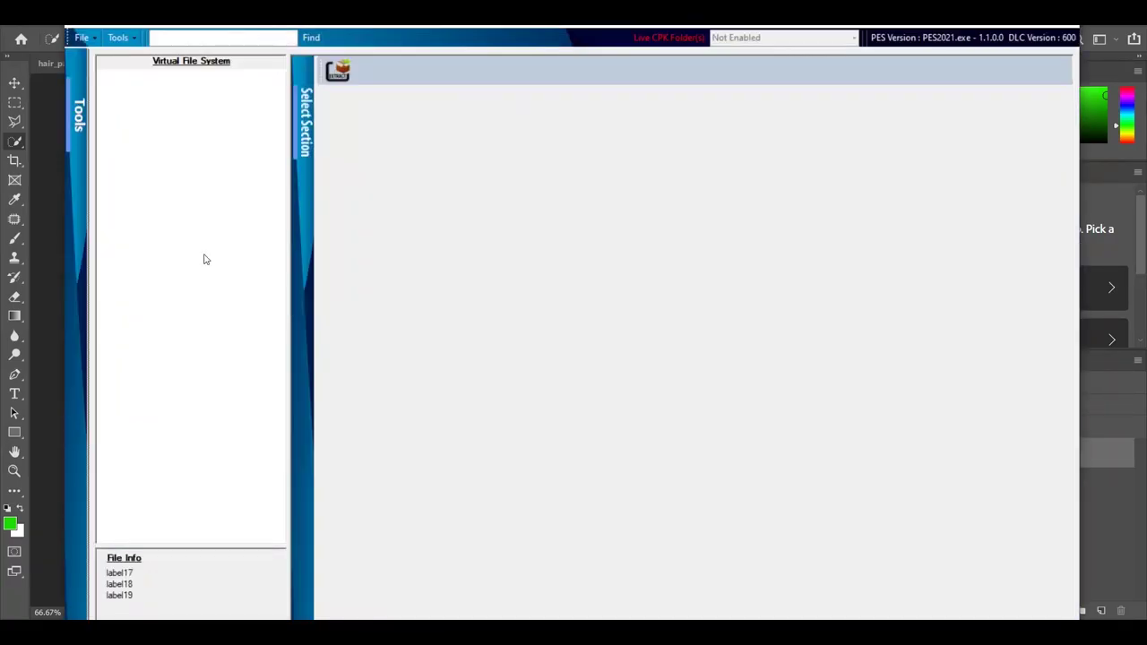
{"action": "left_click", "coordinate": [119, 38]}
{"action": "left_click", "coordinate": [138, 70]}
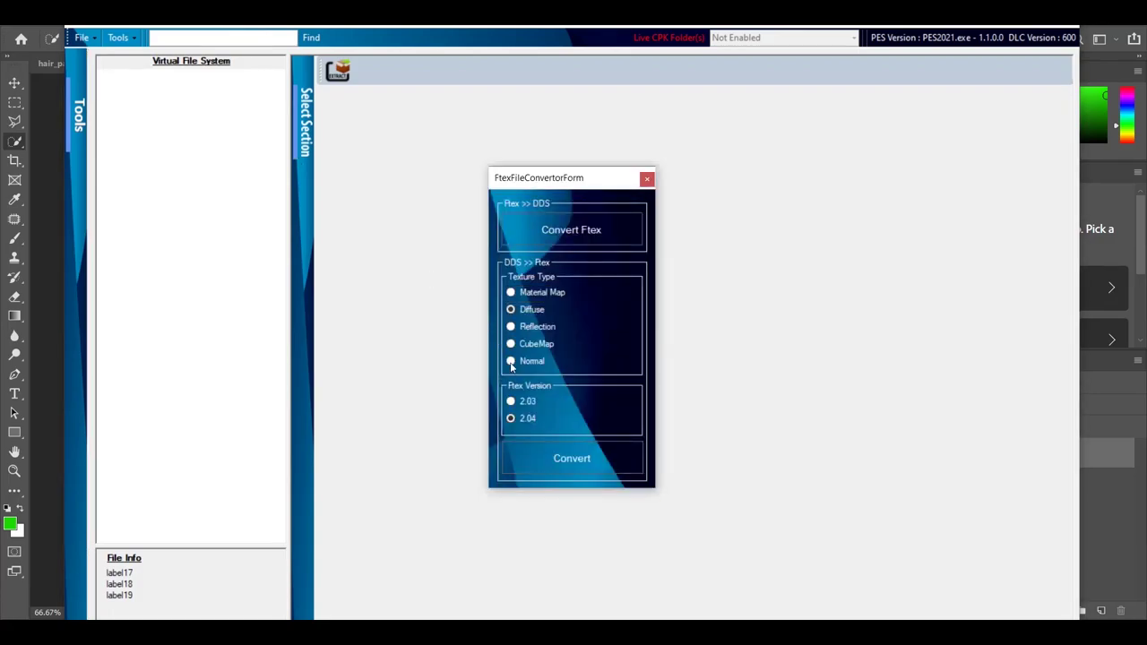
{"action": "left_click", "coordinate": [562, 464]}
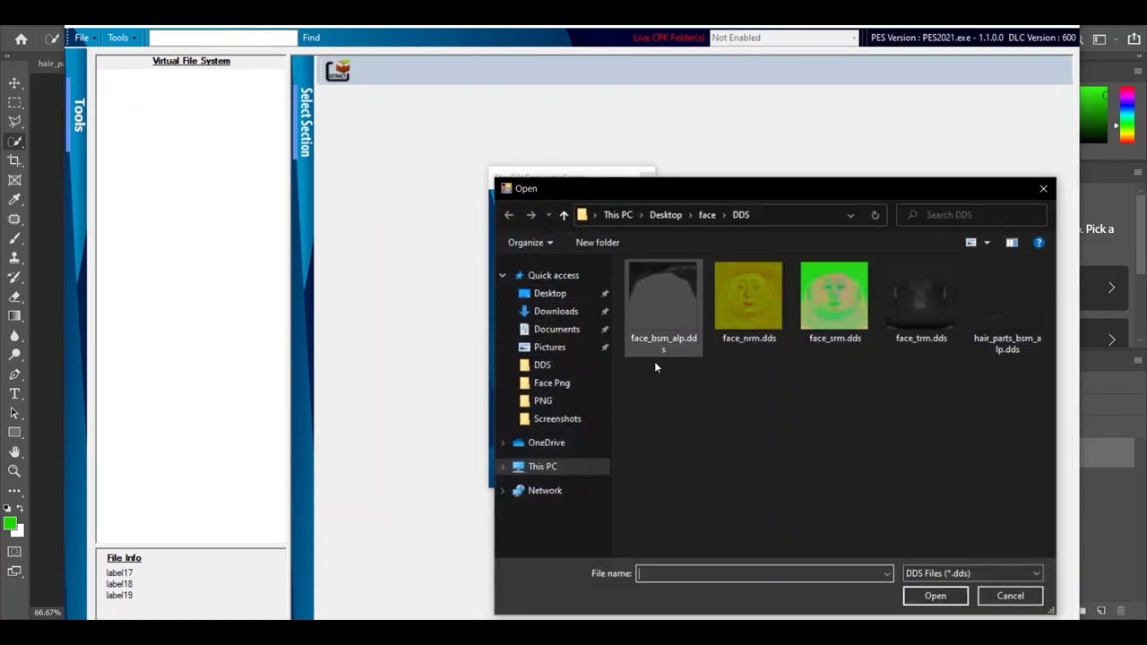
Convert all the DDS face and hair textures in the Desktop face DDS folder to FTEX and close the converter
{"action": "left_click_drag", "start_coordinate": [538, 364], "coordinate": [940, 295]}
{"action": "left_click", "coordinate": [472, 335]}
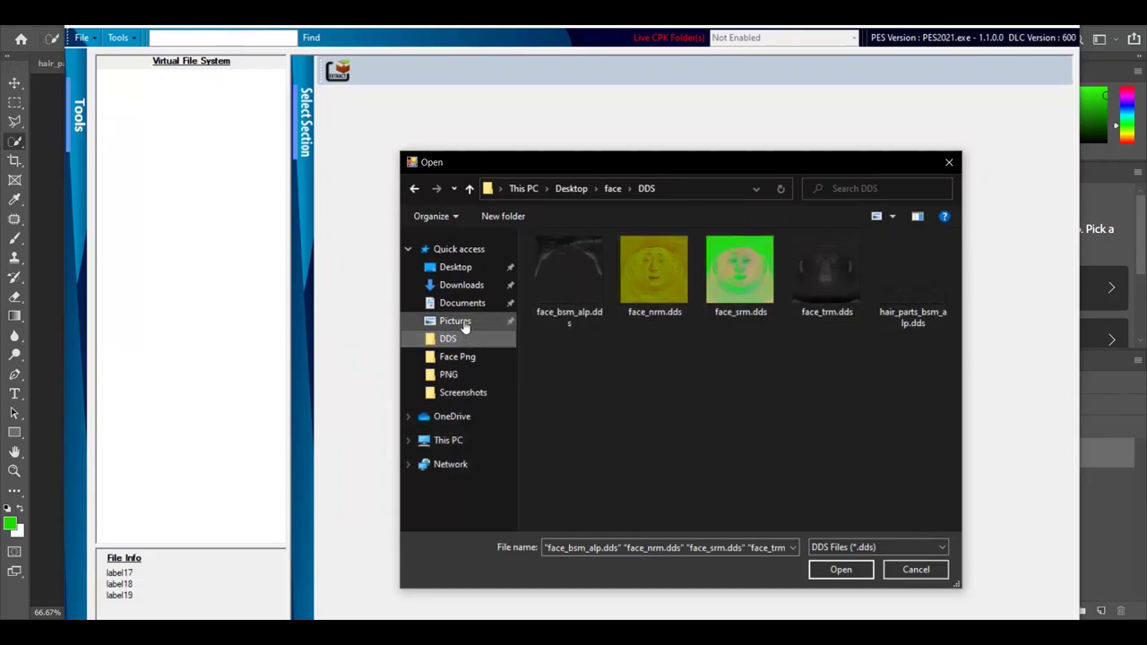
{"action": "left_click", "coordinate": [453, 271]}
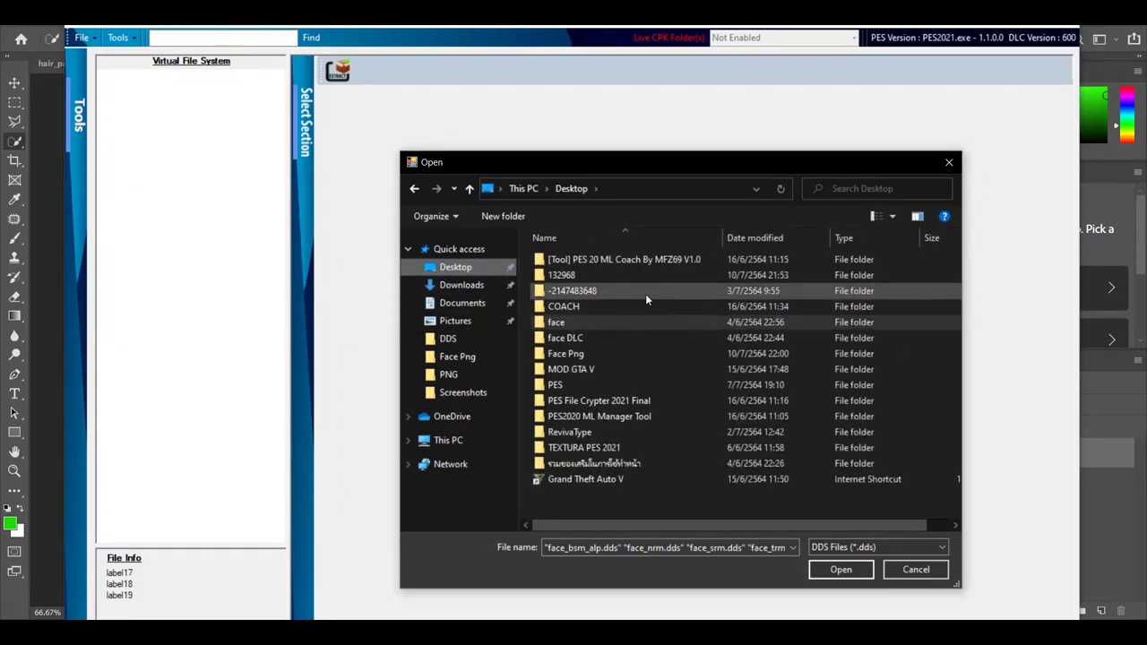
{"action": "double_click", "coordinate": [579, 321]}
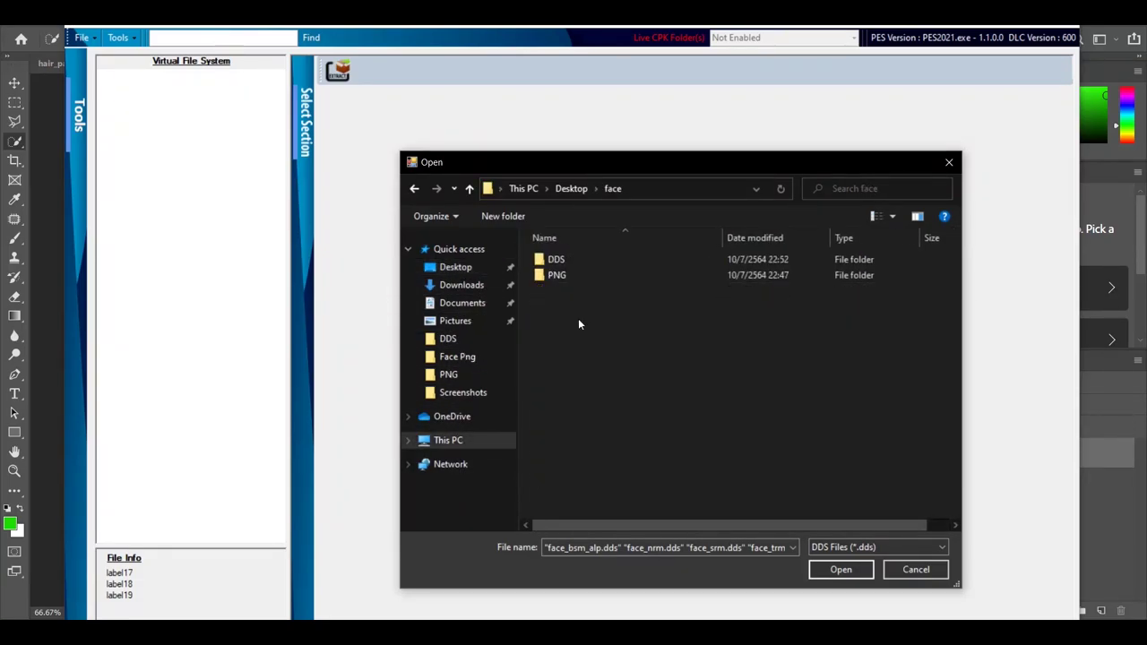
{"action": "double_click", "coordinate": [586, 262]}
{"action": "left_click_drag", "start_coordinate": [546, 389], "coordinate": [946, 259]}
{"action": "left_click", "coordinate": [839, 570]}
{"action": "left_click", "coordinate": [571, 367]}
{"action": "left_click", "coordinate": [649, 180]}
Switch to Blender 2.79 and start a new scene with the PES2019 Face/Hair Modifier
{"action": "left_click", "coordinate": [991, 20]}
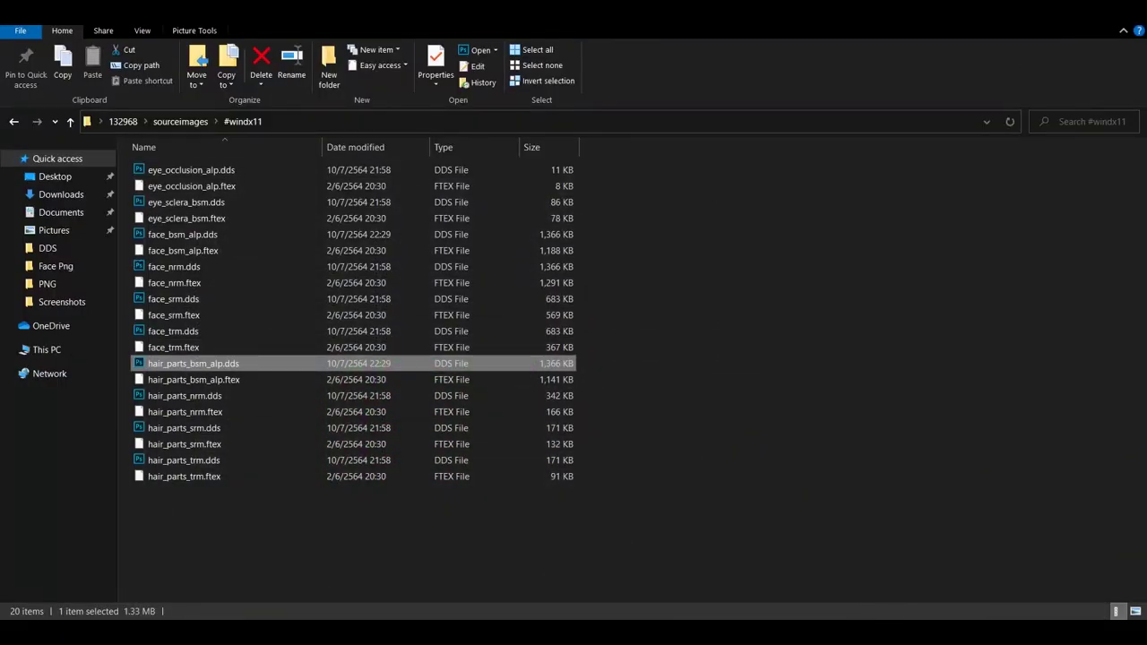
{"action": "left_click", "coordinate": [904, 207]}
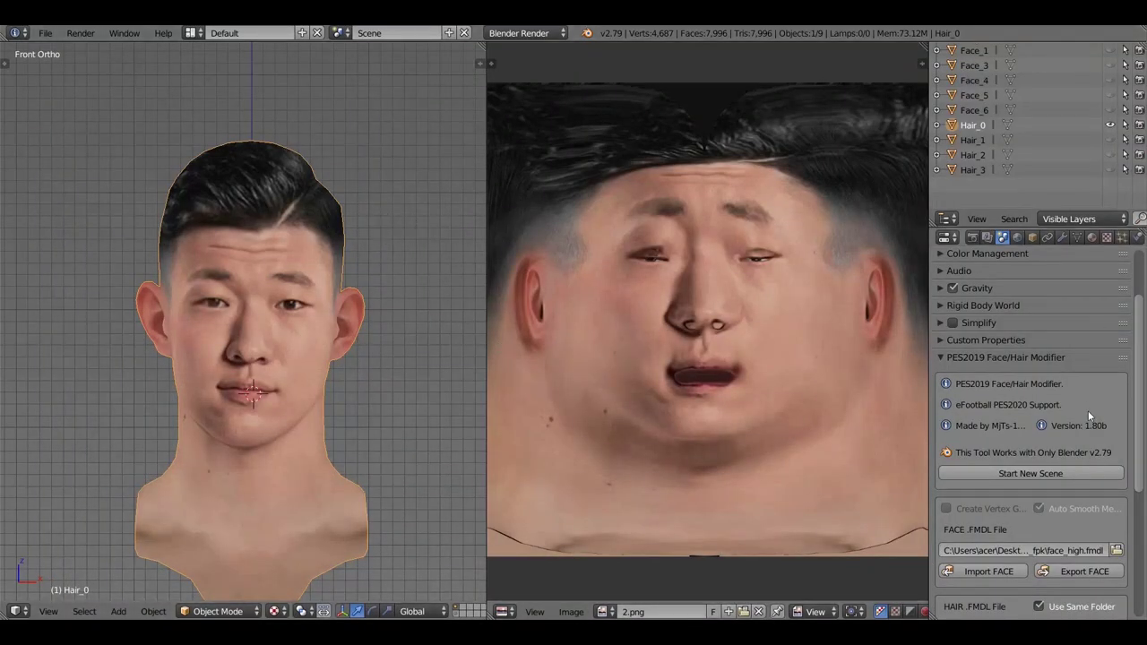
{"action": "left_click", "coordinate": [1036, 472]}
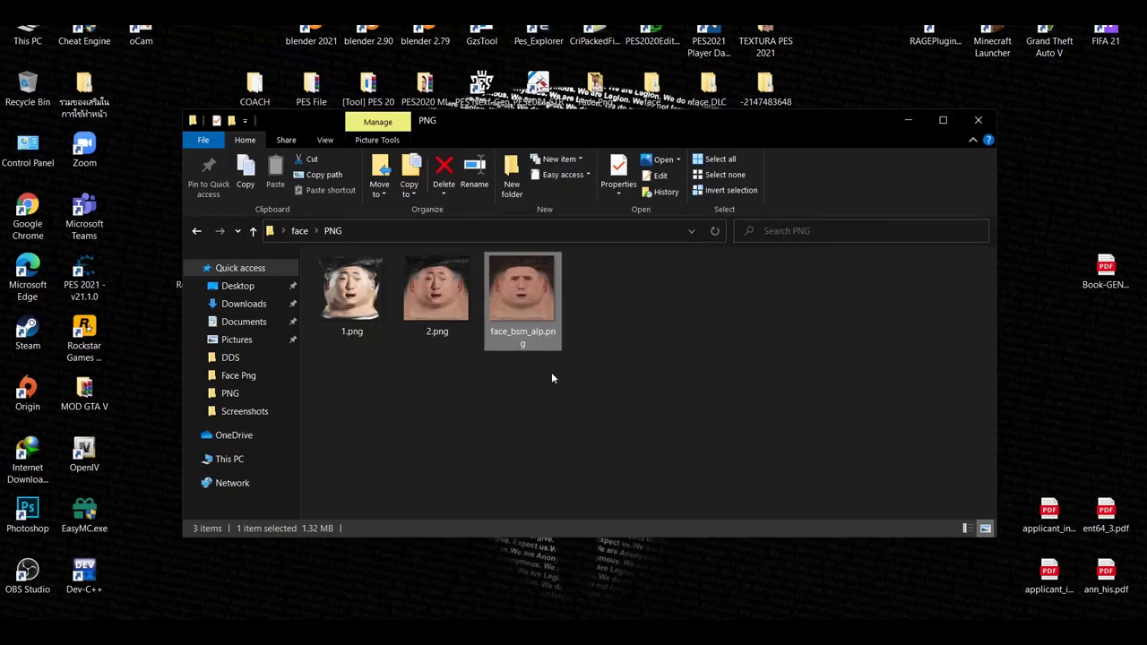
Open the DDS subfolder of the face folder in File Explorer
{"action": "left_click", "coordinate": [194, 232]}
{"action": "double_click", "coordinate": [347, 298]}
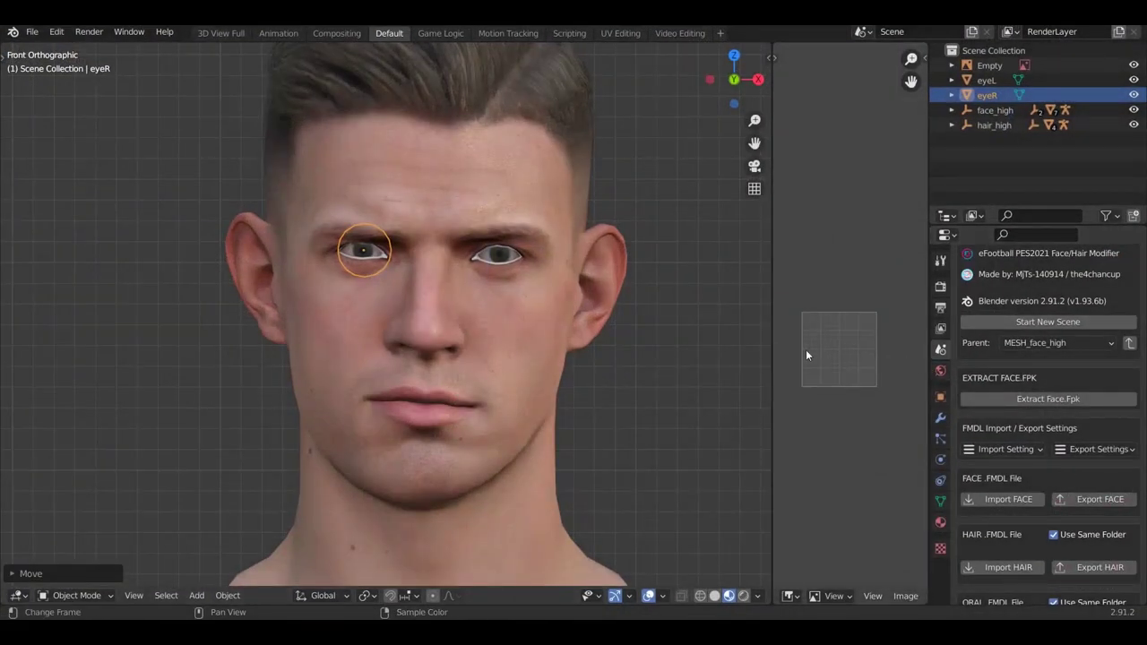
In Blender 2.91, export the hair FMDL with the PES2021 Face/Hair Modifier and try to export the oral FMDL
{"action": "scroll", "coordinate": [520, 338], "scroll_direction": "down", "scroll_amount": 3}
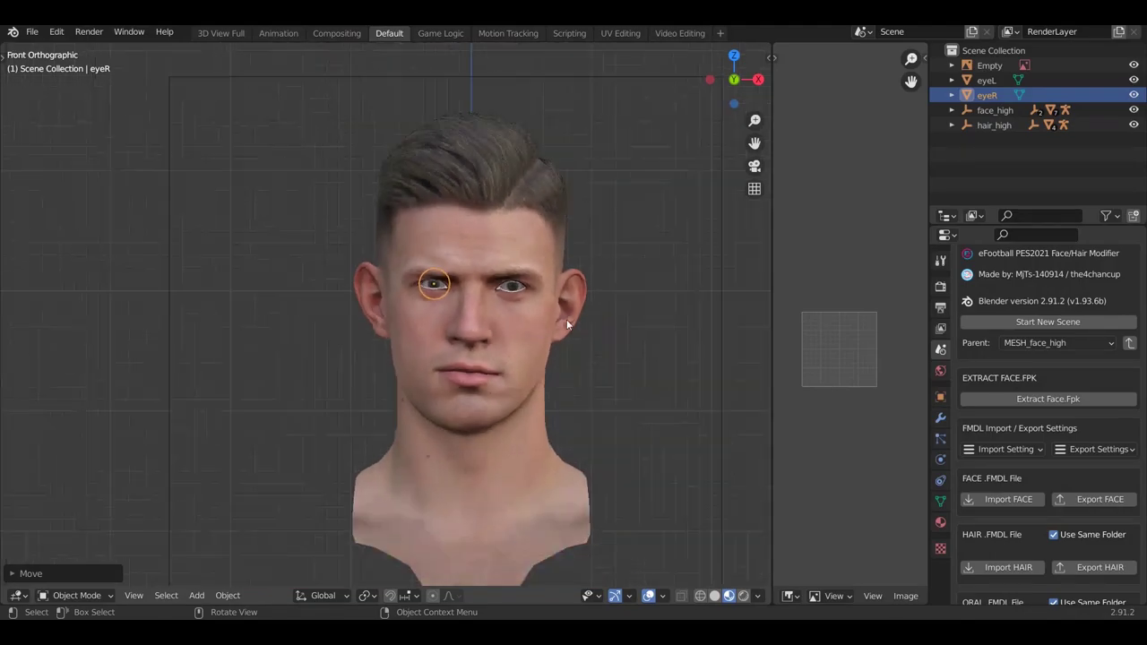
{"action": "scroll", "coordinate": [1065, 385], "scroll_direction": "down", "scroll_amount": 2}
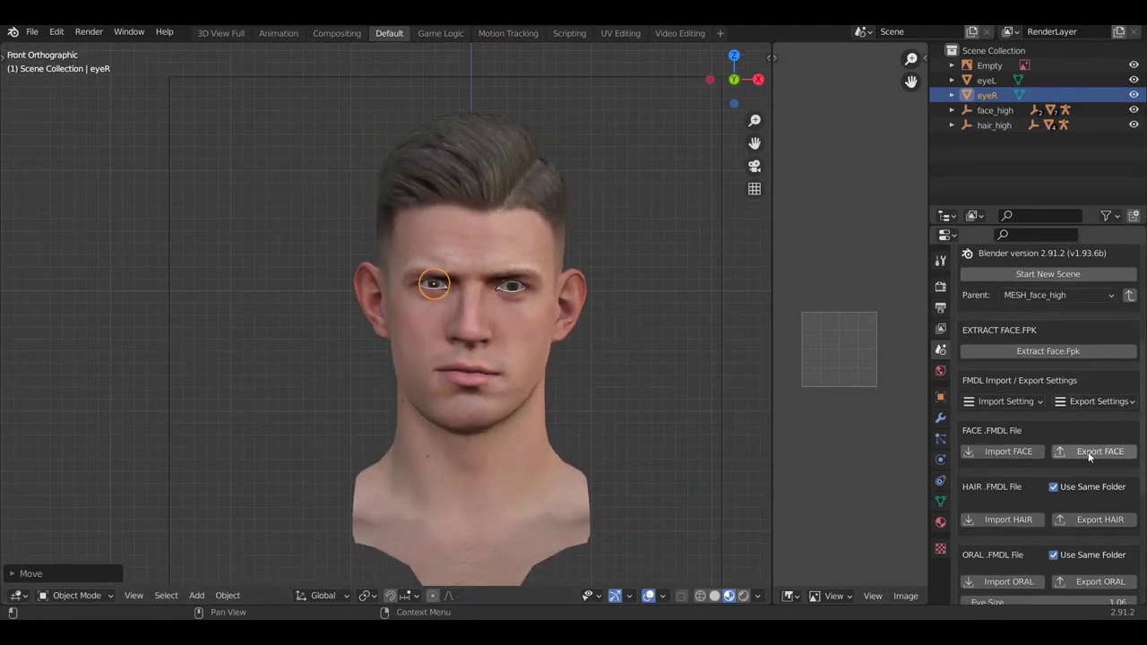
{"action": "left_click", "coordinate": [1083, 518]}
{"action": "scroll", "coordinate": [1080, 496], "scroll_direction": "down", "scroll_amount": 4}
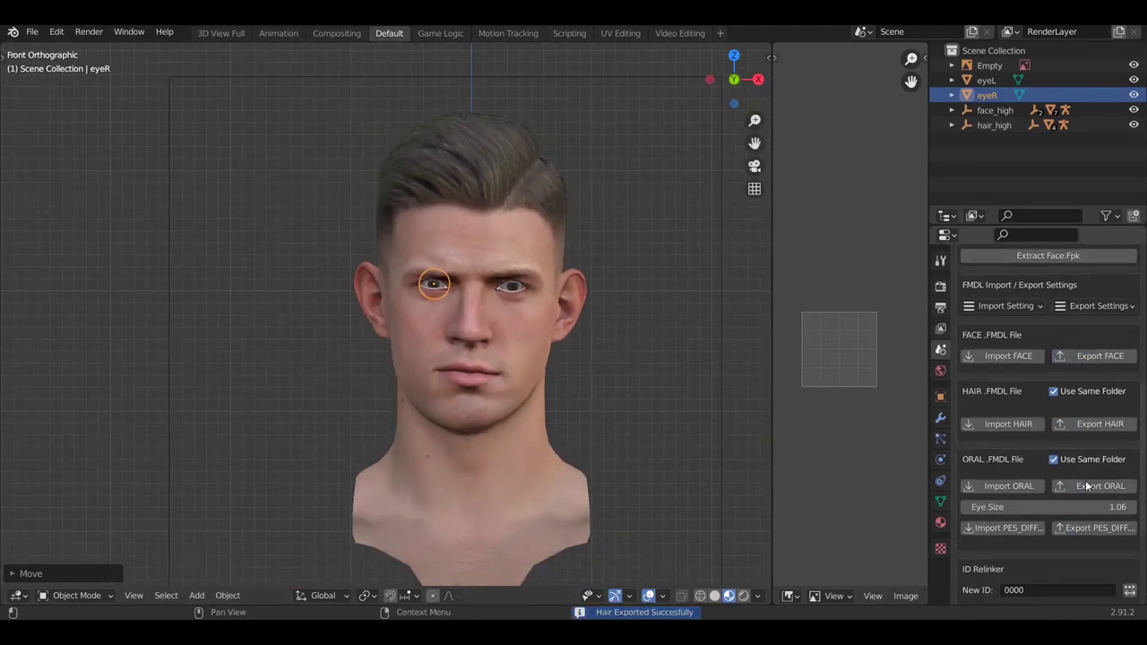
{"action": "left_click", "coordinate": [1087, 486]}
{"action": "scroll", "coordinate": [1046, 489], "scroll_direction": "down", "scroll_amount": 5}
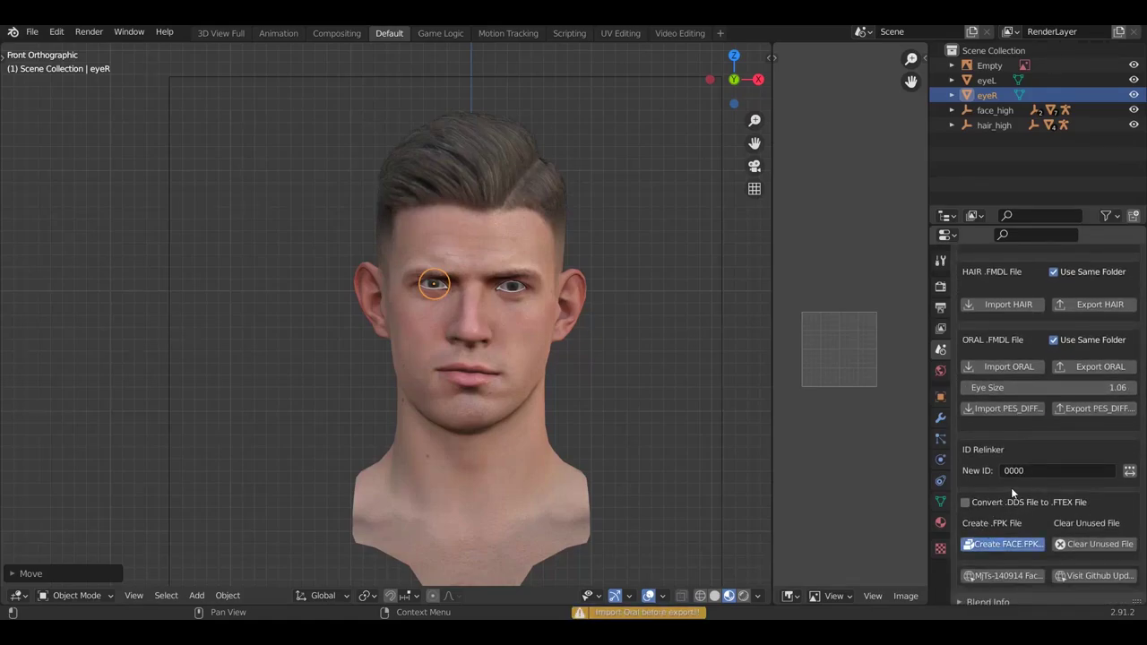
Start a new scene with the PES2021 modifier and delete Collection 11 with its eye and mouth objects
{"action": "scroll", "coordinate": [1030, 473], "scroll_direction": "up", "scroll_amount": 6}
{"action": "scroll", "coordinate": [1051, 377], "scroll_direction": "up", "scroll_amount": 5}
{"action": "left_click", "coordinate": [1048, 323]}
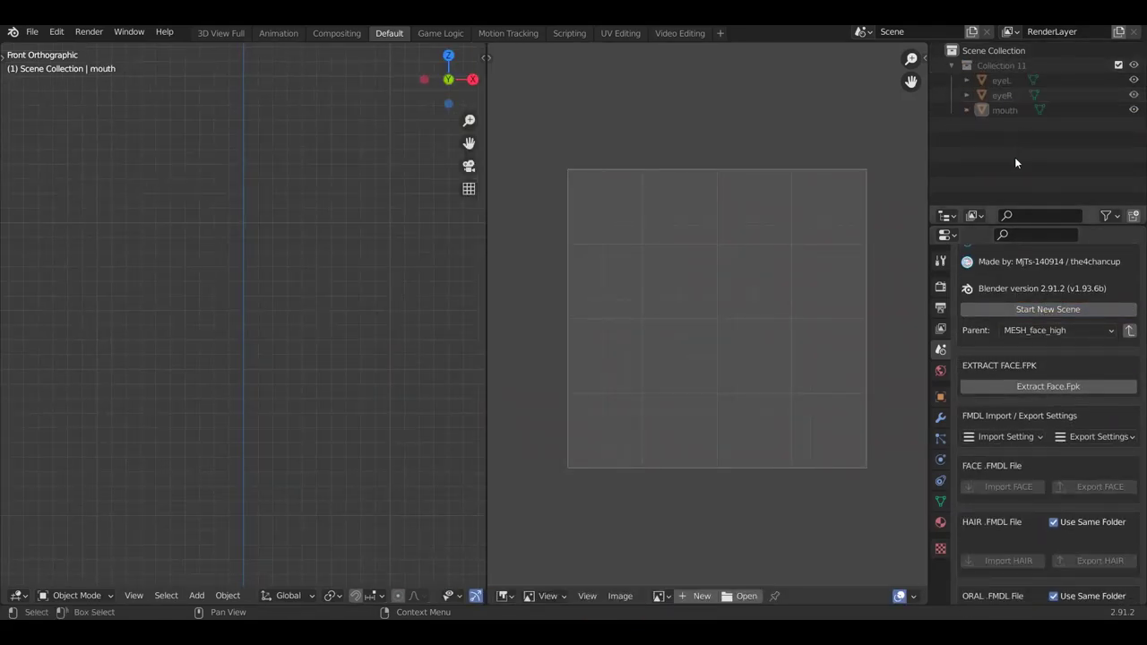
{"action": "left_click", "coordinate": [1022, 66]}
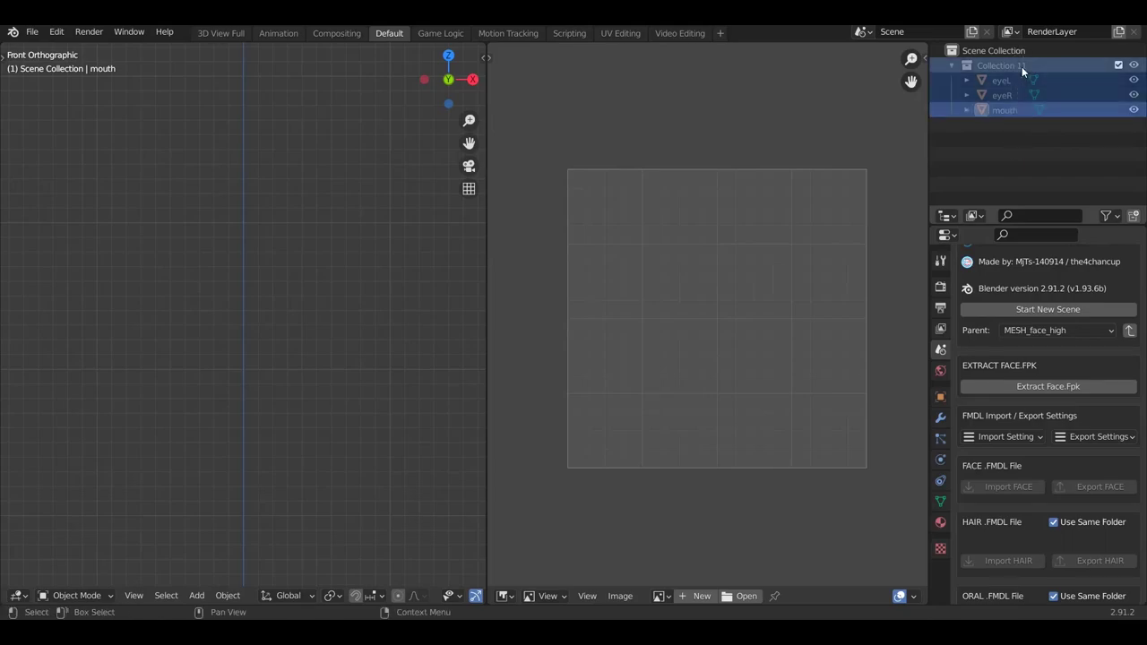
{"action": "key", "text": "Delete"}
{"action": "left_click", "coordinate": [1061, 10]}
Copy the five FTEX textures from the DDS folder into 132968\sourceimages\#windx11, replacing the existing files
{"action": "left_click", "coordinate": [440, 310]}
{"action": "left_click", "coordinate": [436, 384], "text": "ctrl"}
{"action": "left_click", "coordinate": [610, 296], "text": "ctrl"}
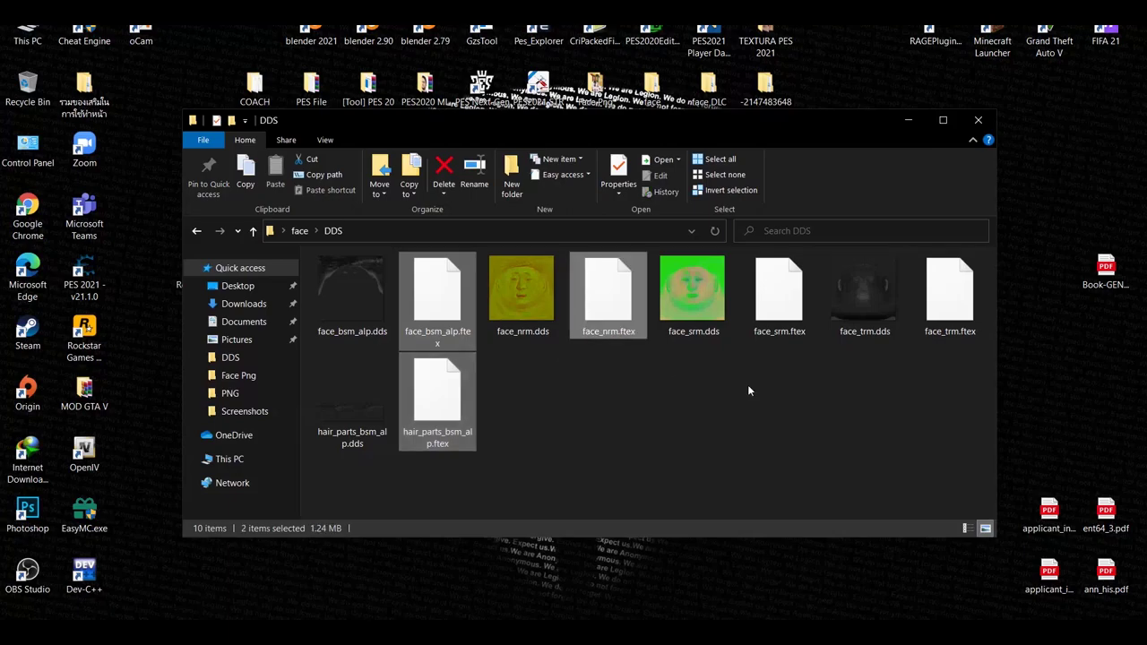
{"action": "left_click", "coordinate": [782, 305], "text": "ctrl"}
{"action": "left_click", "coordinate": [933, 304], "text": "ctrl"}
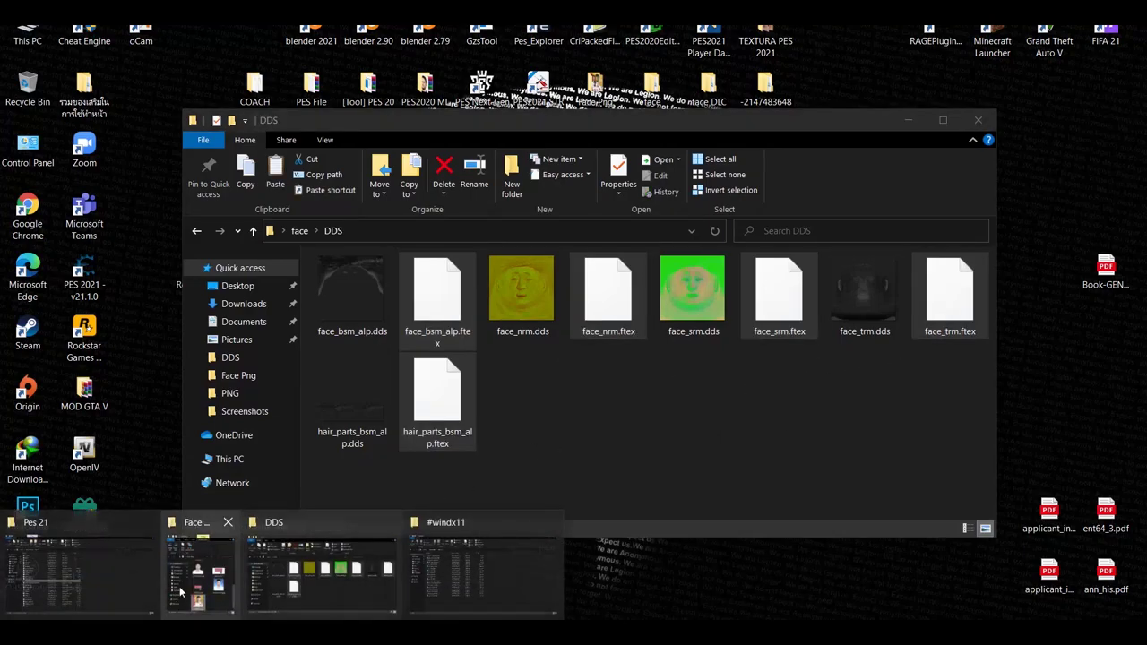
{"action": "left_click", "coordinate": [524, 515]}
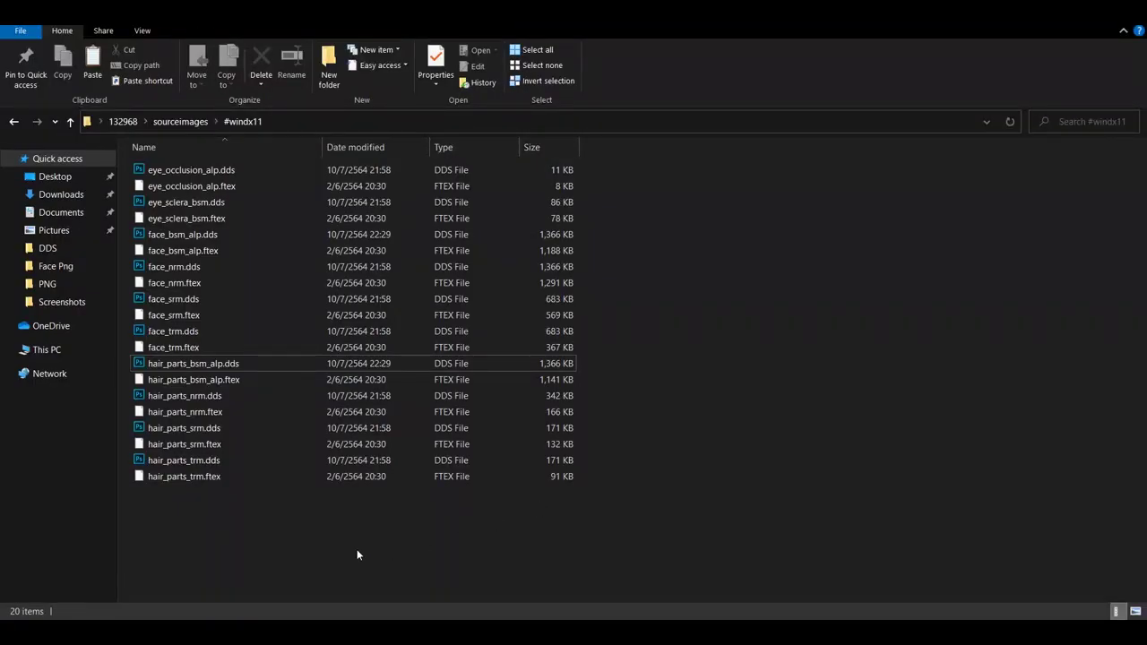
{"action": "key", "text": "ctrl+v"}
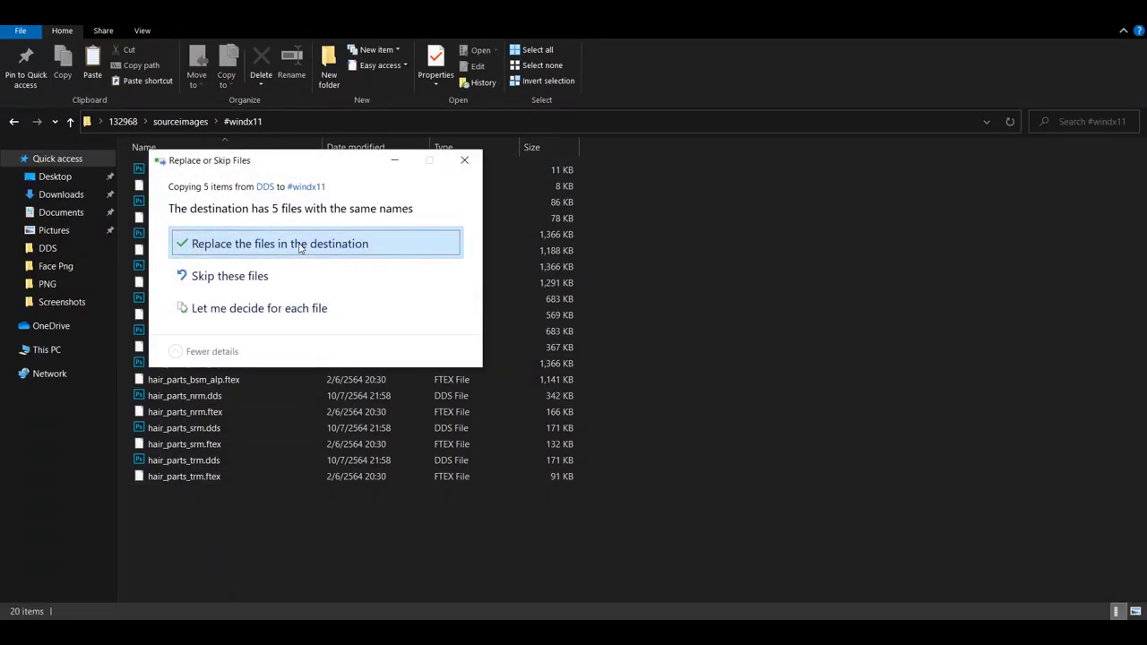
{"action": "left_click", "coordinate": [300, 242]}
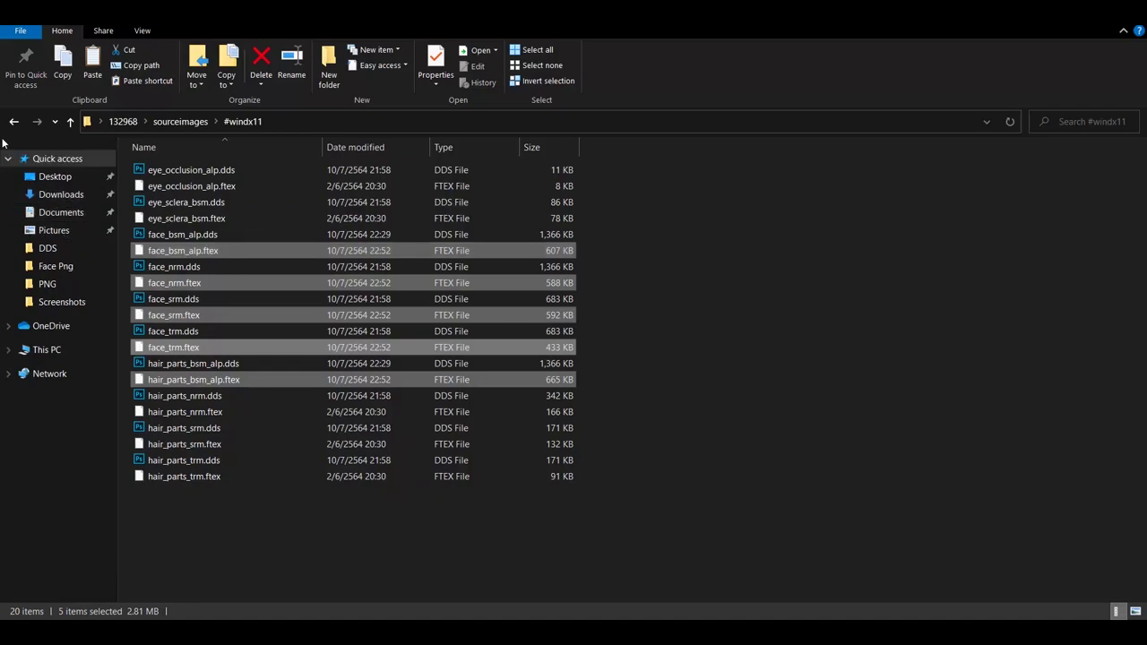
Repack face.fpk by running face.fpk.xml from the 132968\#Win folder through GzsTool, and put the folder window away
{"action": "left_click", "coordinate": [13, 121]}
{"action": "left_click", "coordinate": [12, 121]}
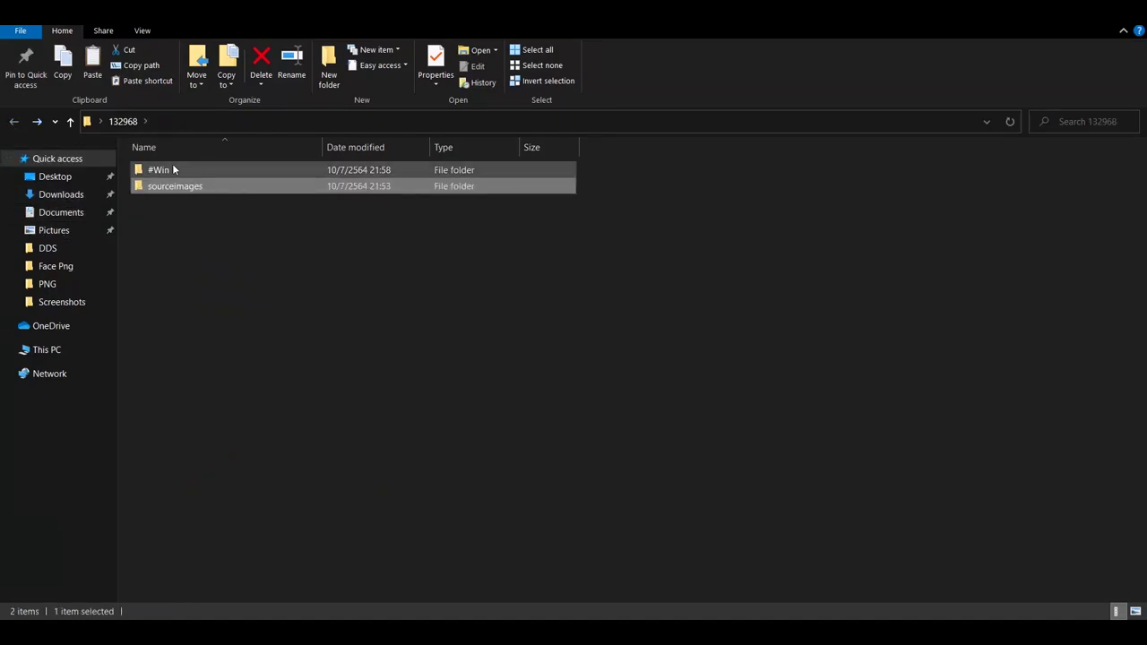
{"action": "double_click", "coordinate": [173, 164]}
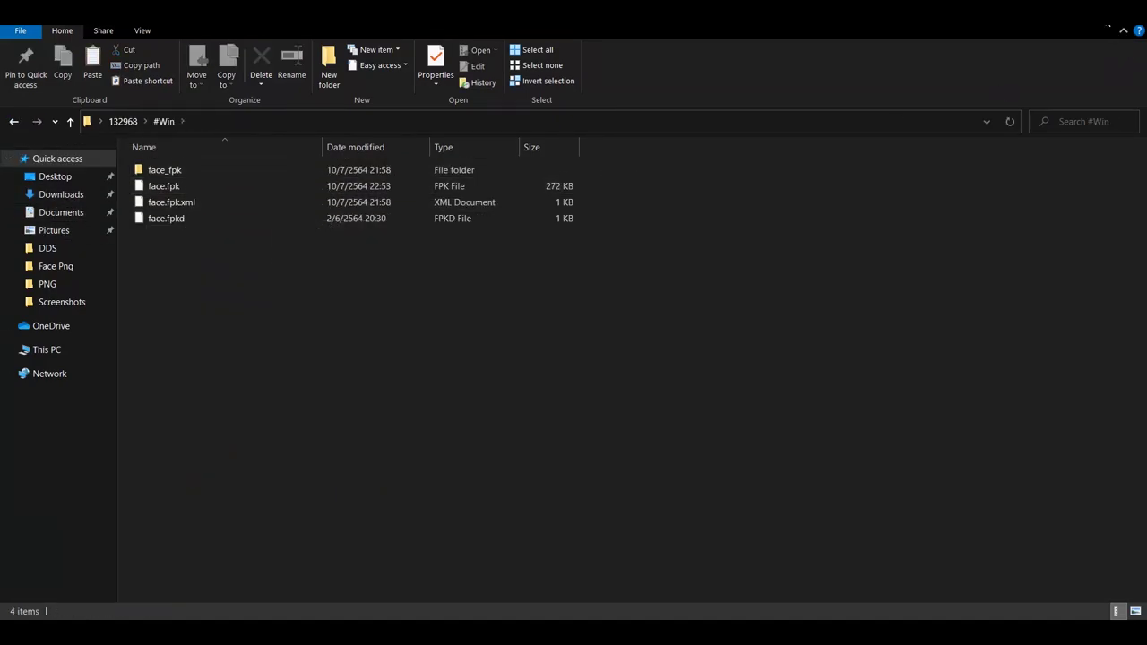
{"action": "left_click", "coordinate": [1093, 12]}
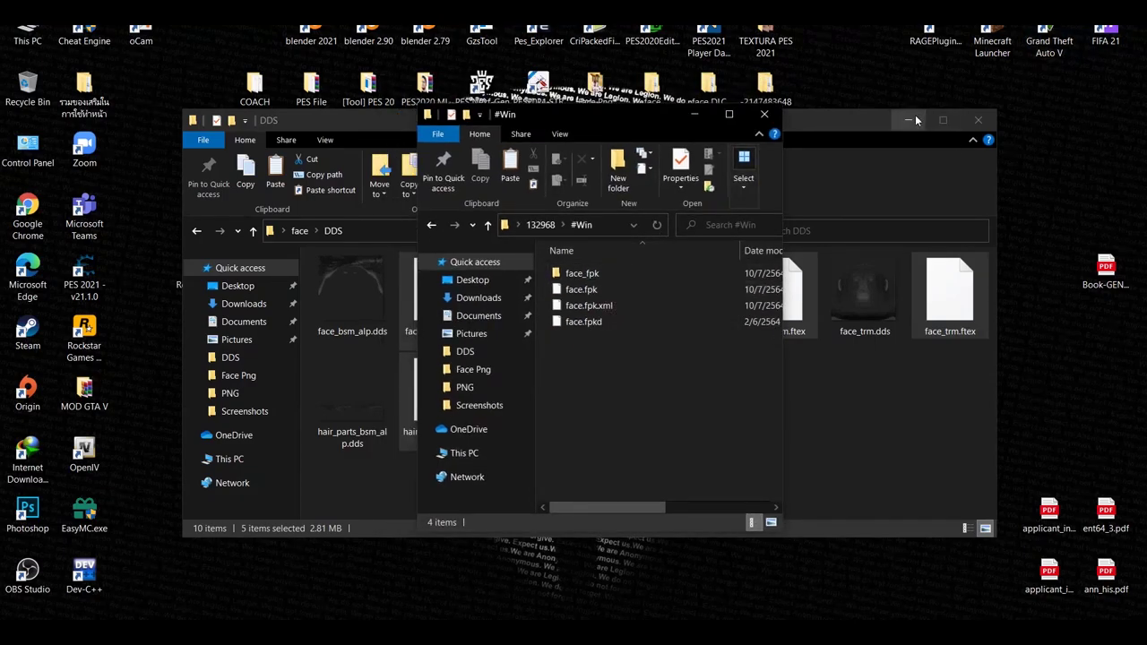
{"action": "left_click", "coordinate": [910, 119]}
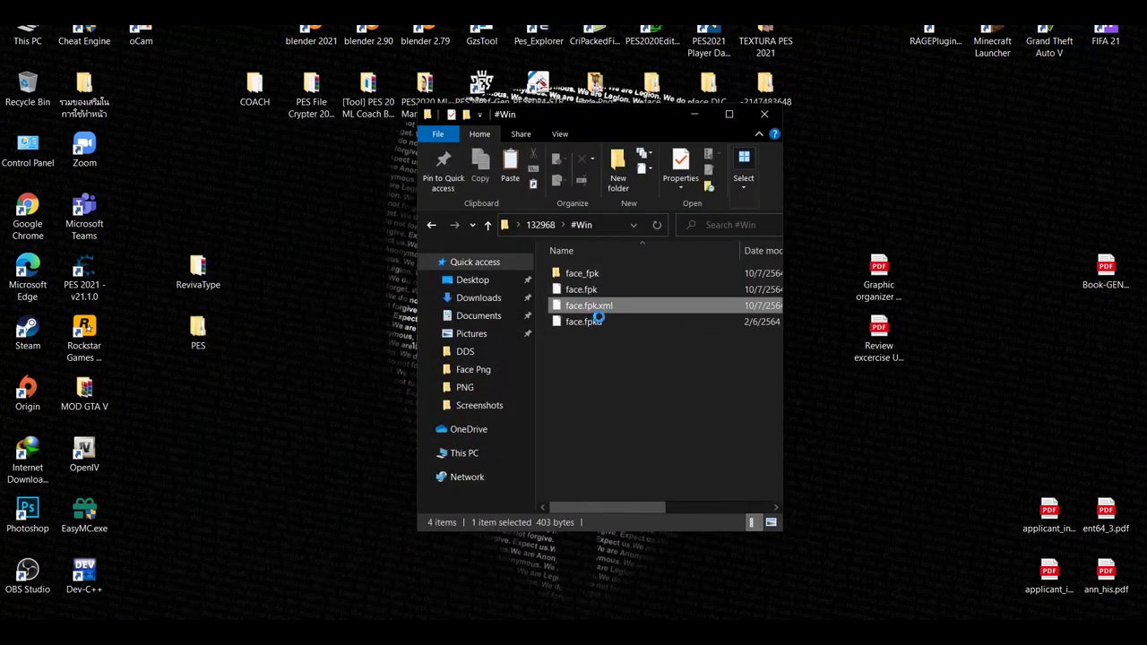
{"action": "left_click_drag", "start_coordinate": [603, 305], "coordinate": [498, 35]}
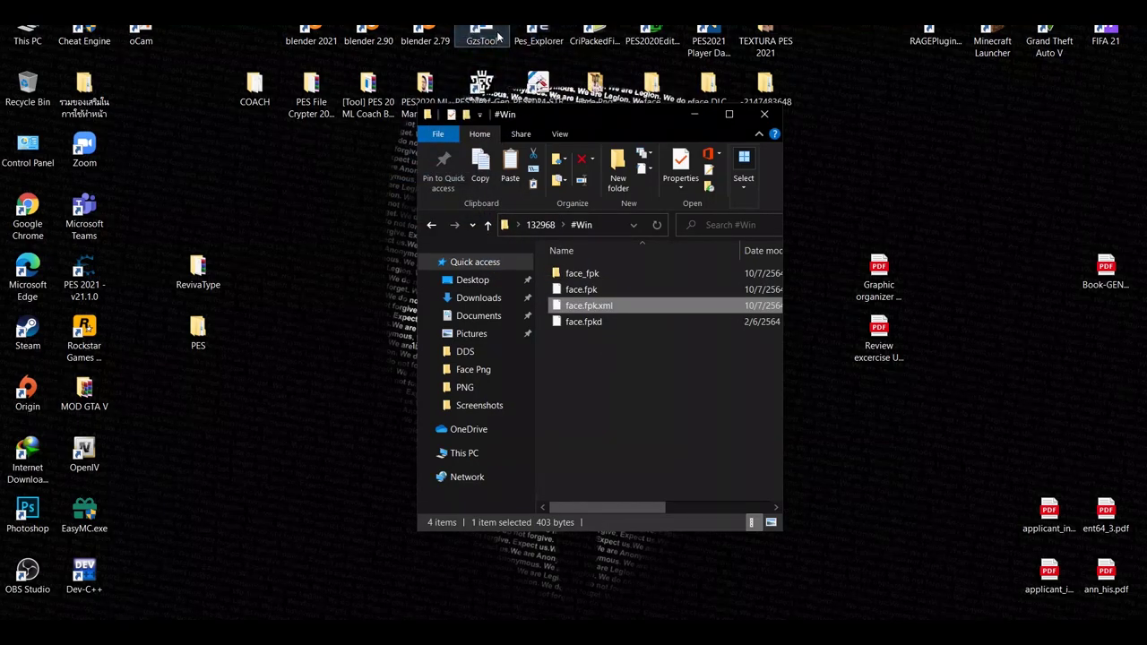
{"action": "left_click_drag", "start_coordinate": [591, 122], "coordinate": [549, 117]}
{"action": "left_click_drag", "start_coordinate": [791, 278], "coordinate": [910, 251]}
{"action": "left_click", "coordinate": [821, 117]}
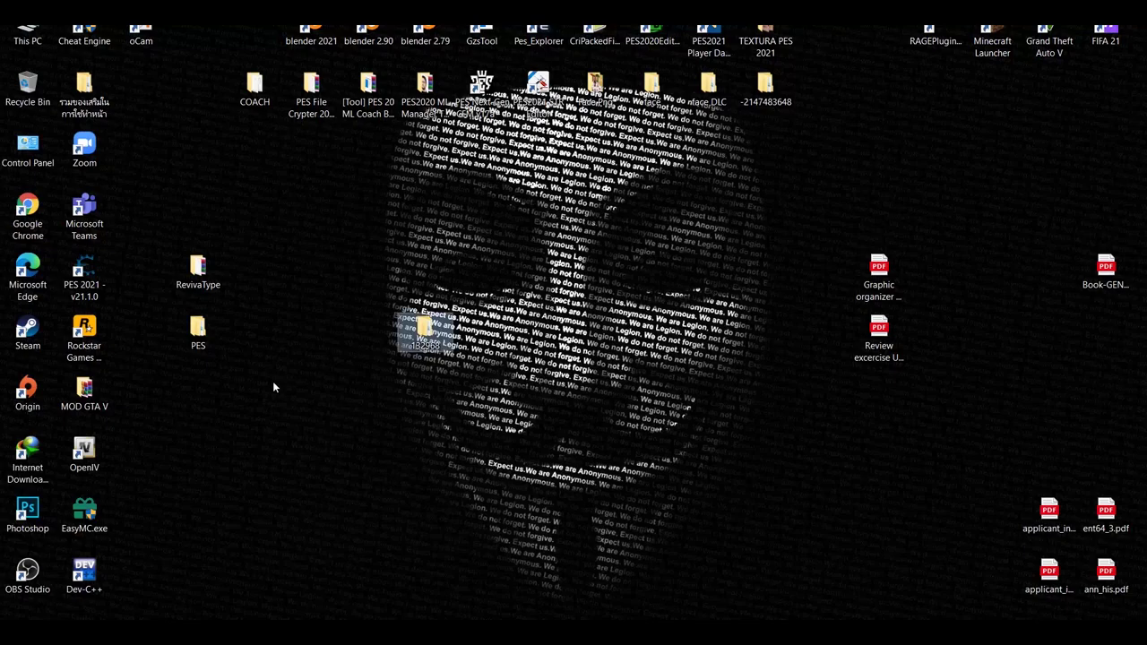
{"action": "right_click", "coordinate": [272, 381]}
{"action": "left_click", "coordinate": [350, 426]}
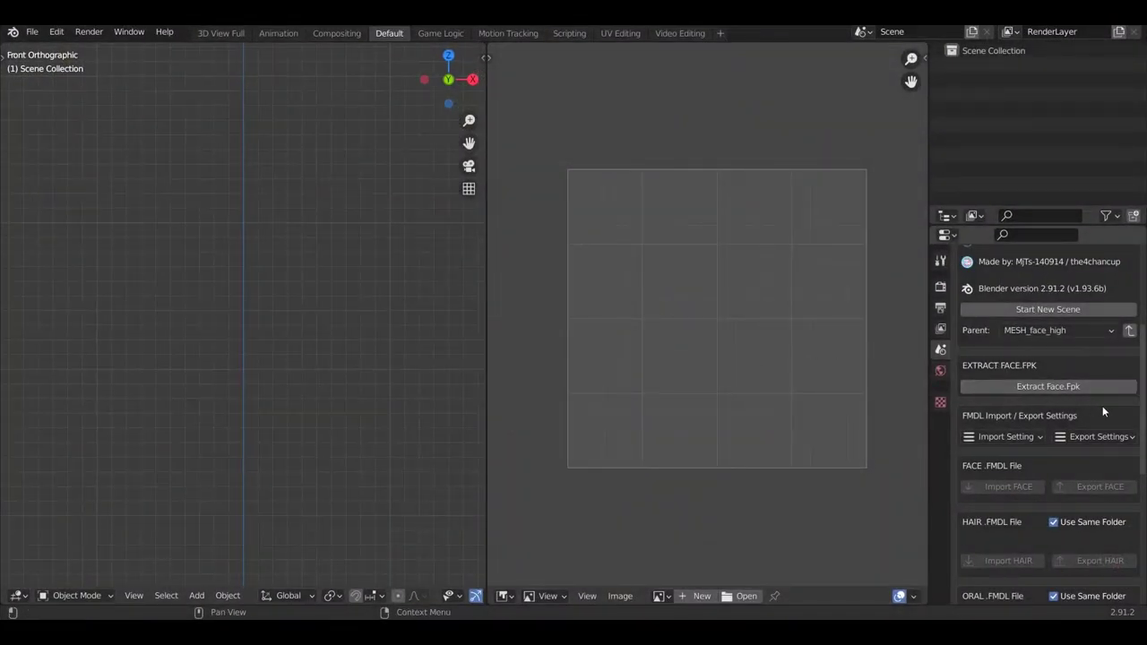
Switch back to Blender and try to extract face.fpk from Desktop\132968\#Win into the empty scene
{"action": "left_click", "coordinate": [1075, 386]}
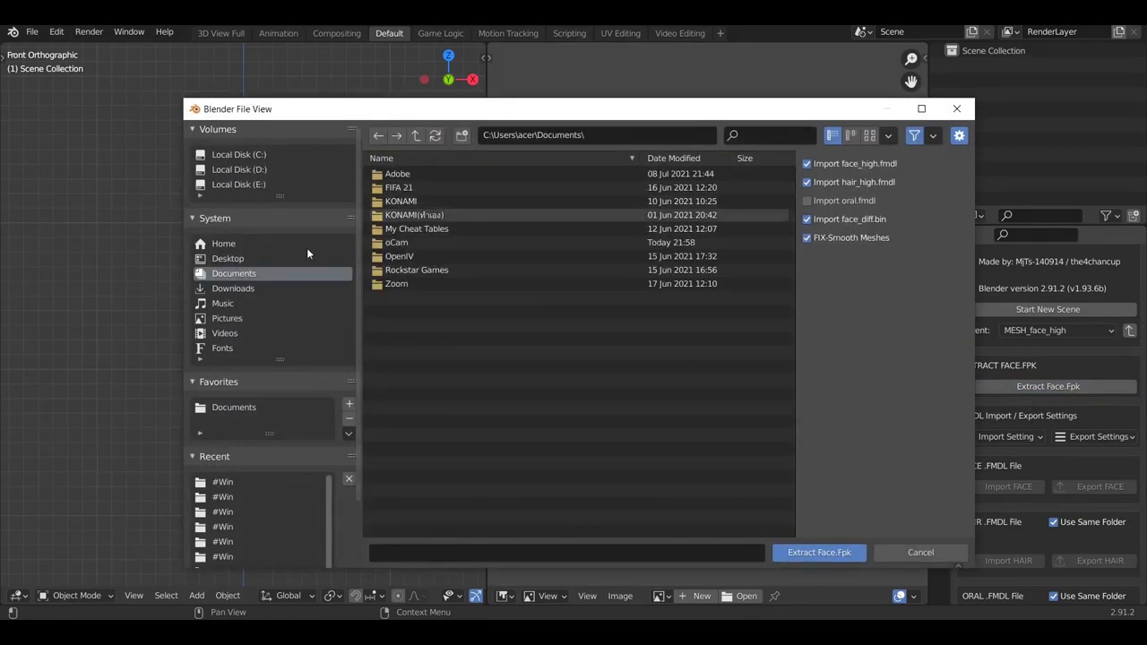
{"action": "left_click", "coordinate": [252, 258]}
{"action": "left_click", "coordinate": [445, 186]}
{"action": "double_click", "coordinate": [446, 183]}
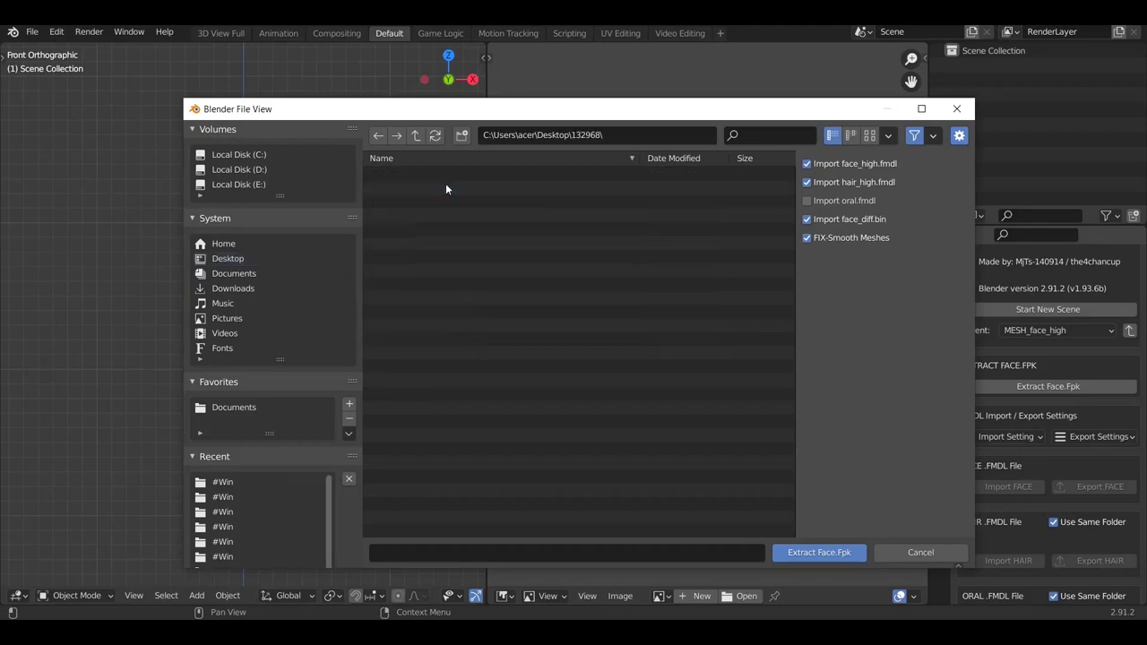
{"action": "double_click", "coordinate": [440, 172]}
{"action": "double_click", "coordinate": [438, 187]}
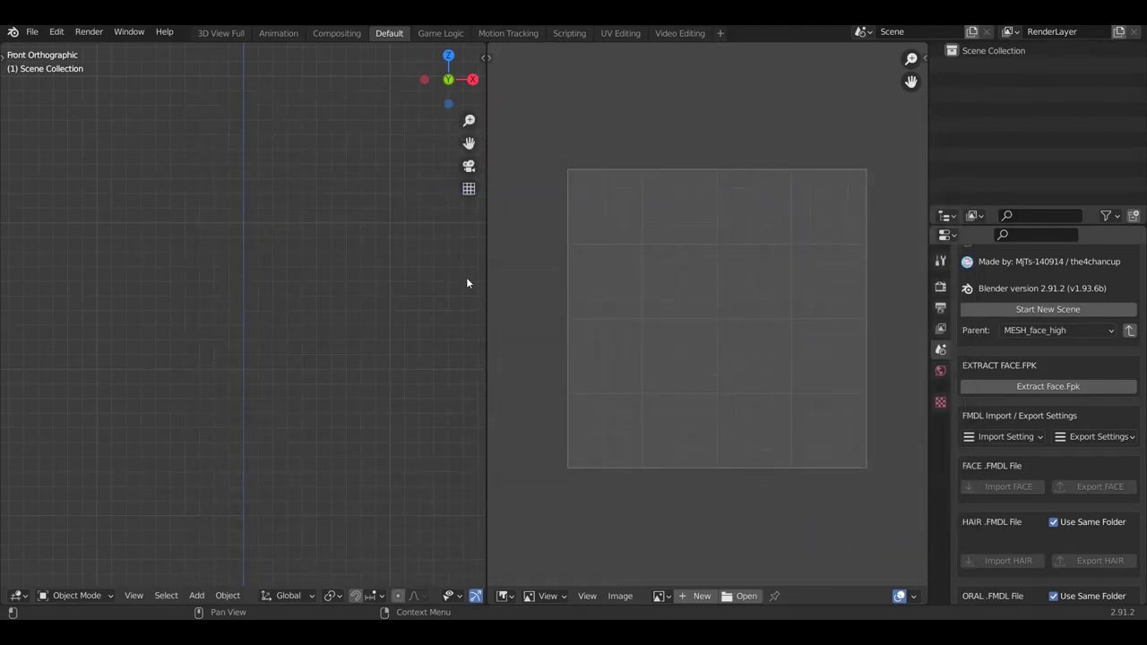
{"action": "key", "text": "super+d"}
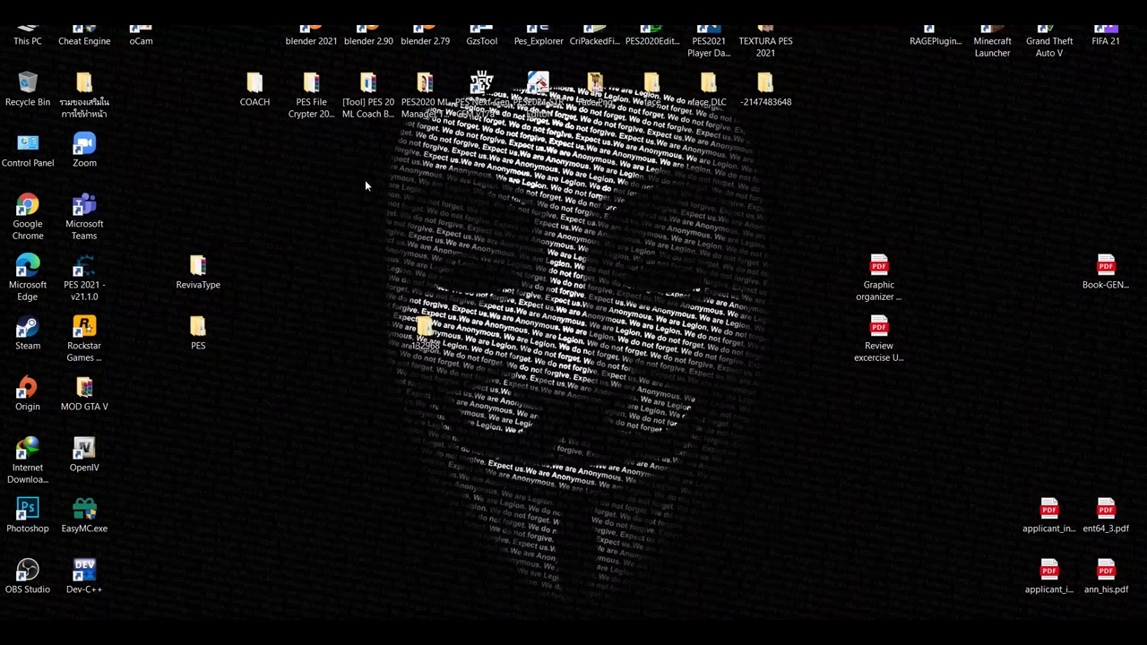
Relaunch Blender, try to extract face.fpk with Collection 11 still in the scene, and close the program
{"action": "double_click", "coordinate": [368, 34]}
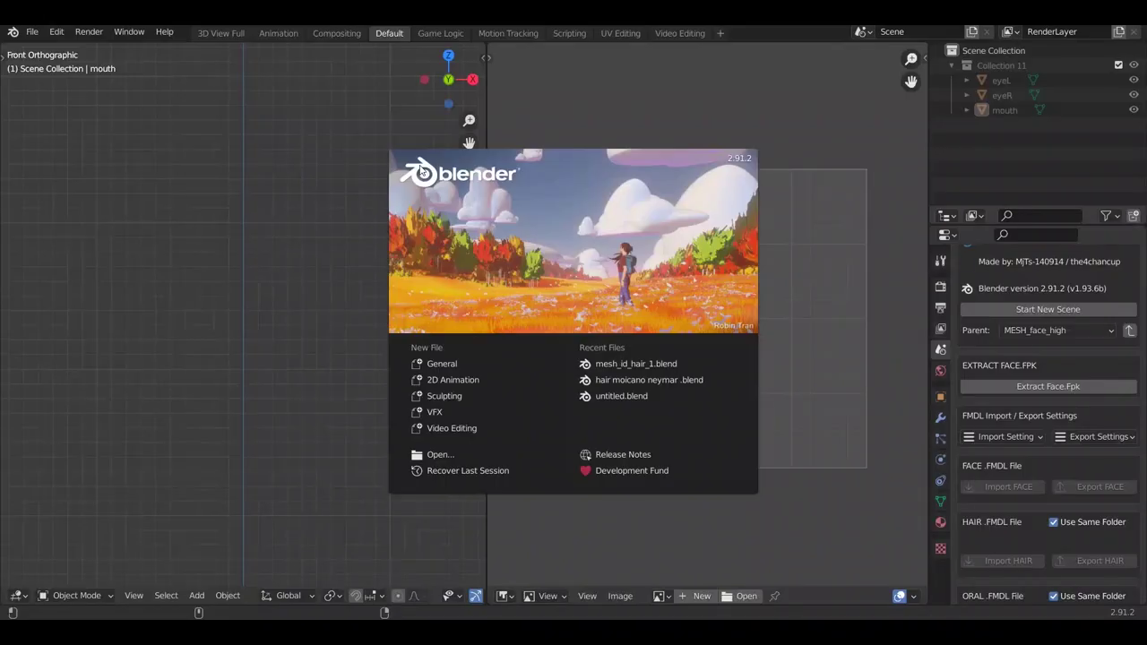
{"action": "left_click", "coordinate": [1051, 388]}
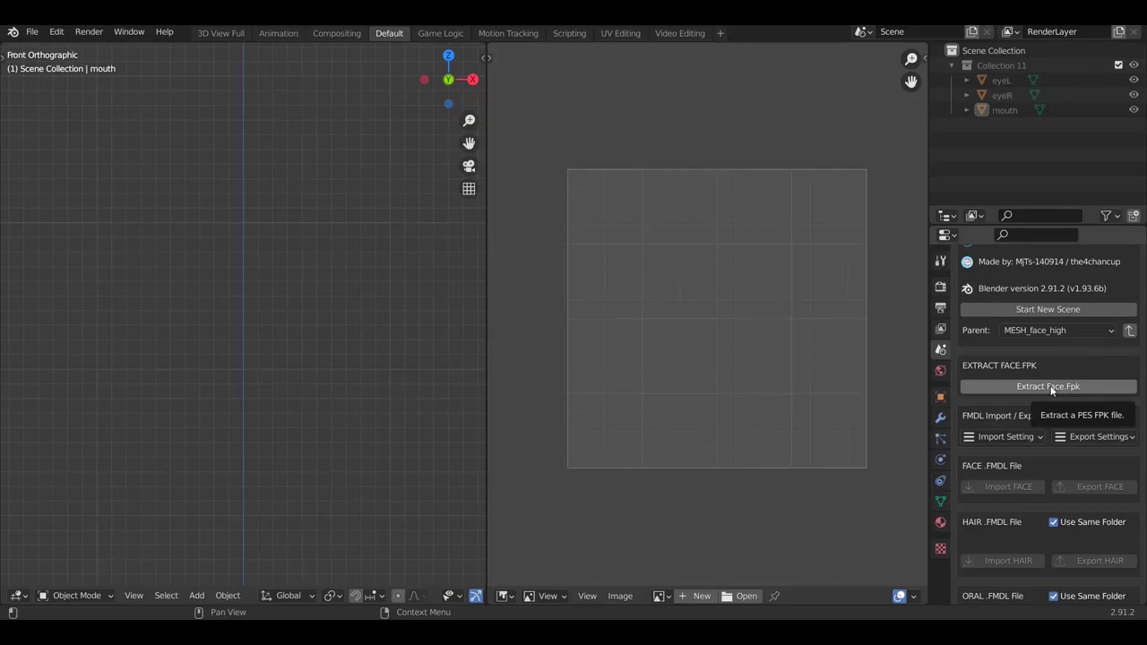
{"action": "left_click", "coordinate": [1050, 386]}
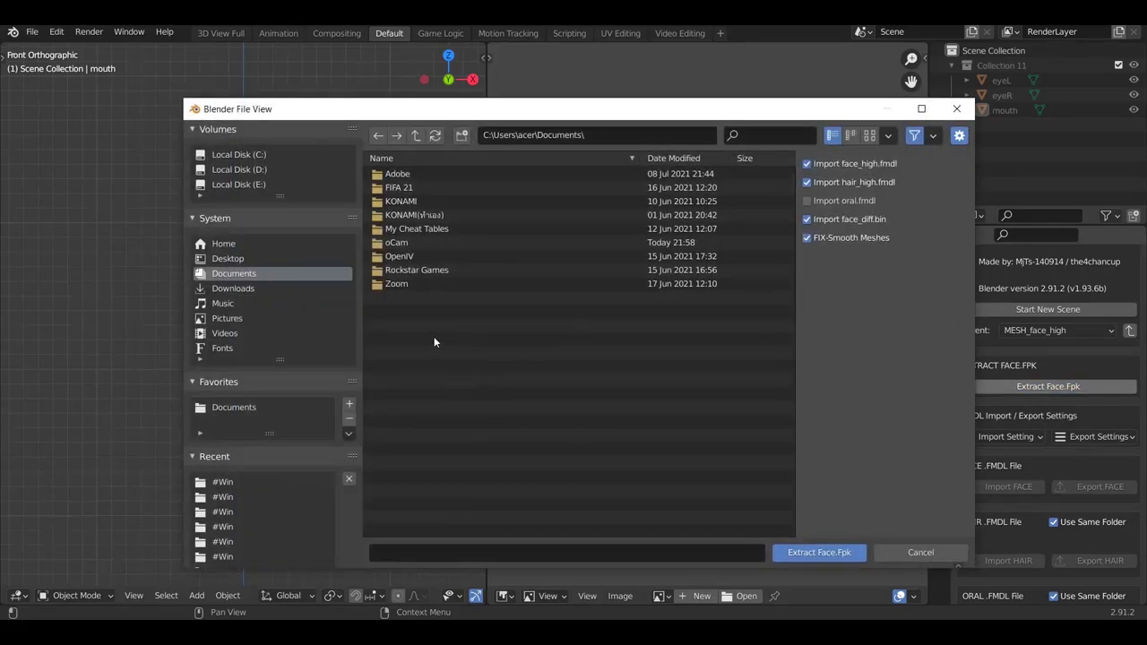
{"action": "left_click", "coordinate": [229, 260]}
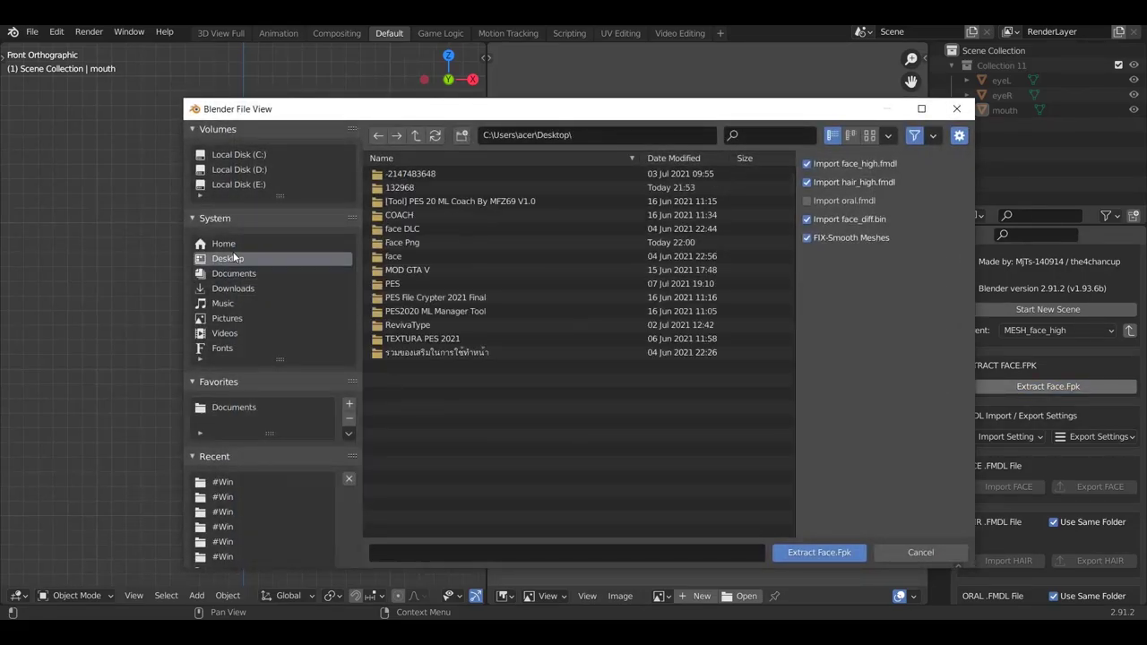
{"action": "double_click", "coordinate": [439, 182]}
{"action": "double_click", "coordinate": [440, 176]}
{"action": "double_click", "coordinate": [441, 190]}
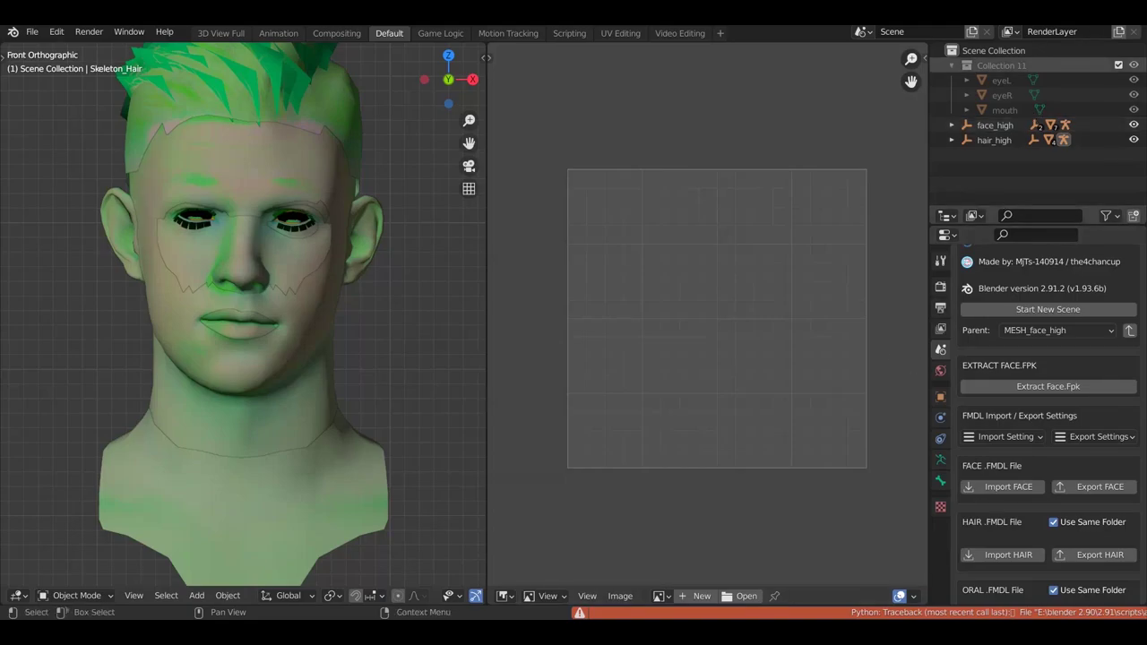
{"action": "left_click", "coordinate": [1133, 10]}
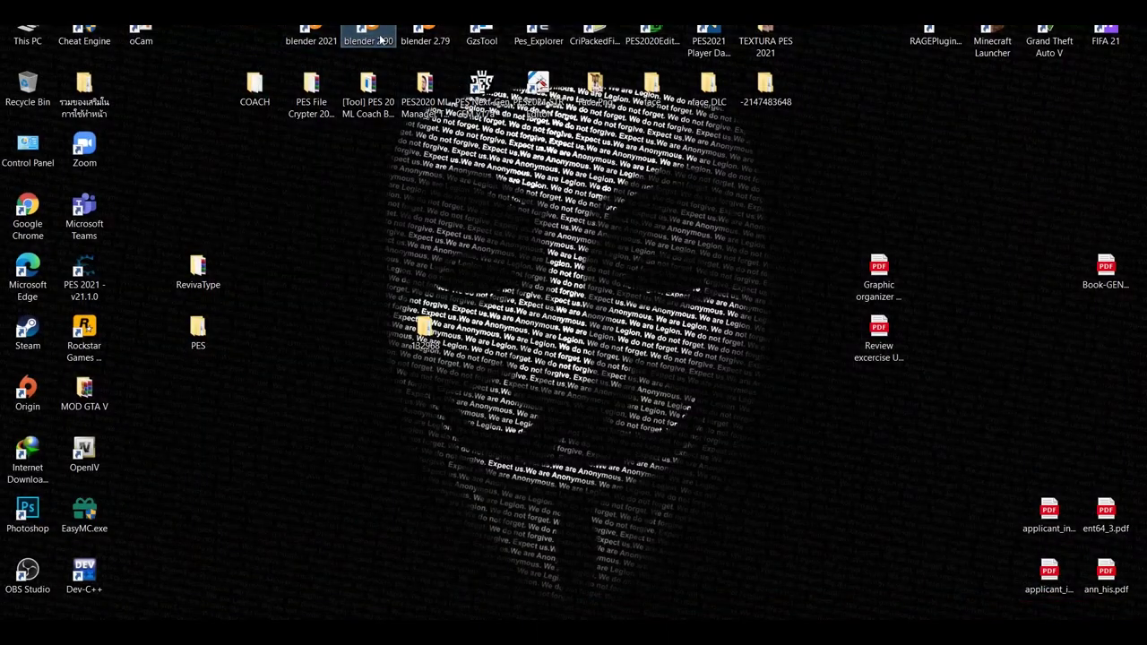
Start Blender again and delete Collection 11 with its eyeL, eyeR and mouth objects
{"action": "double_click", "coordinate": [377, 35]}
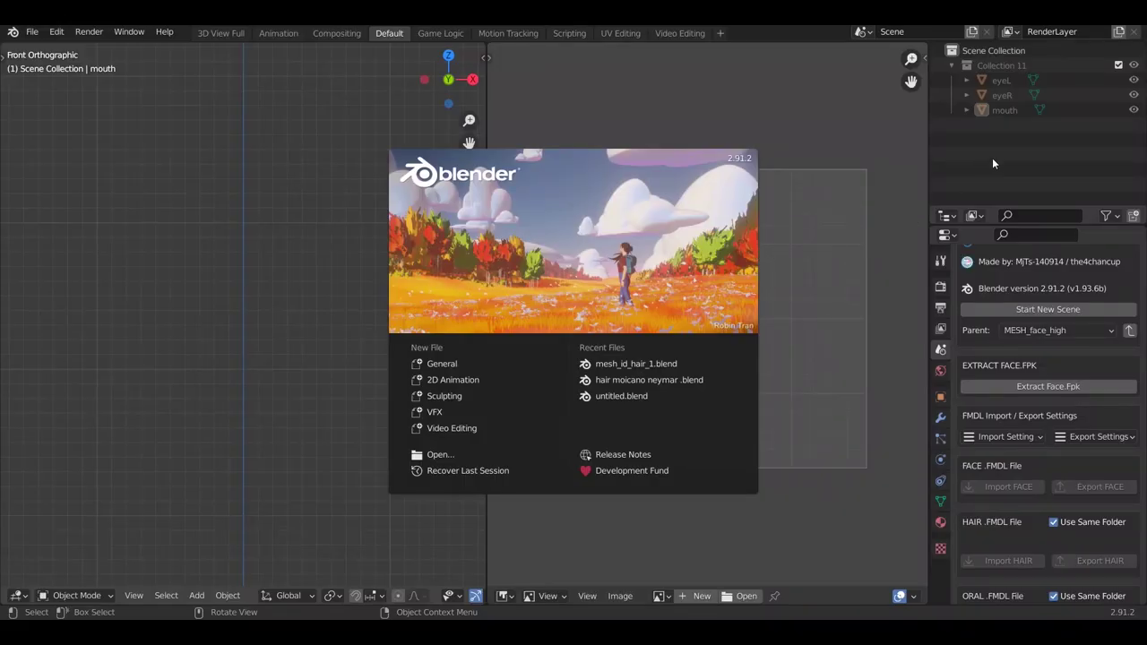
{"action": "left_click", "coordinate": [985, 164]}
{"action": "left_click_drag", "start_coordinate": [1019, 135], "coordinate": [1012, 66]}
{"action": "key", "text": "Delete"}
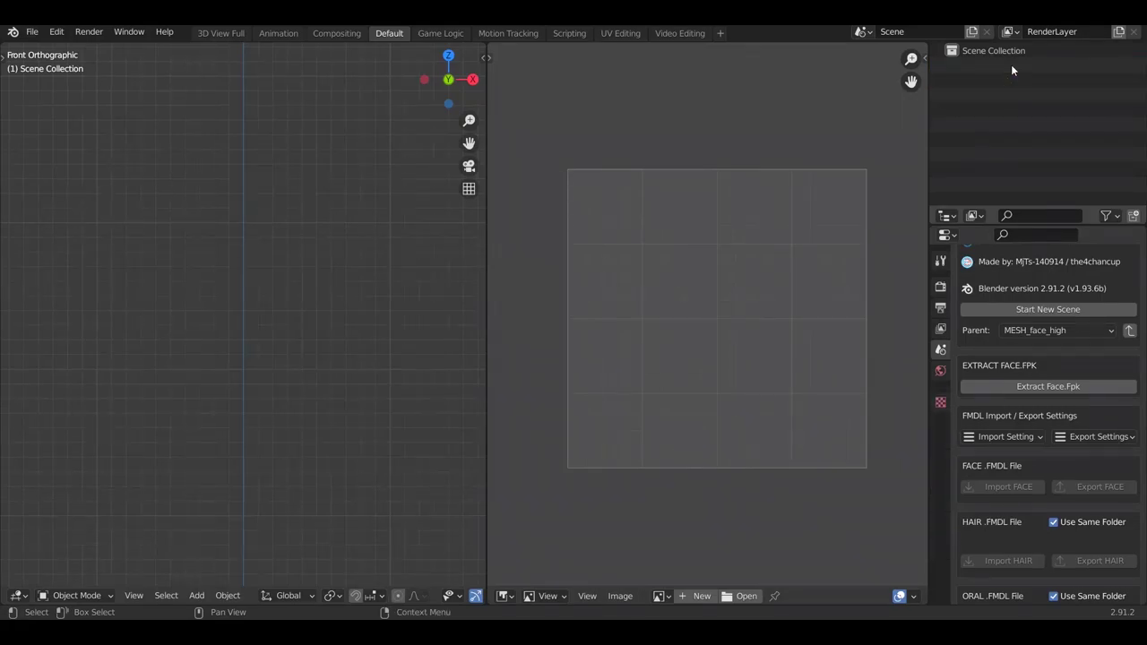
Extract face.fpk from Desktop\132968\#Win and display the imported head in Material Preview shading in a wider 3D viewport
{"action": "left_click", "coordinate": [1051, 393]}
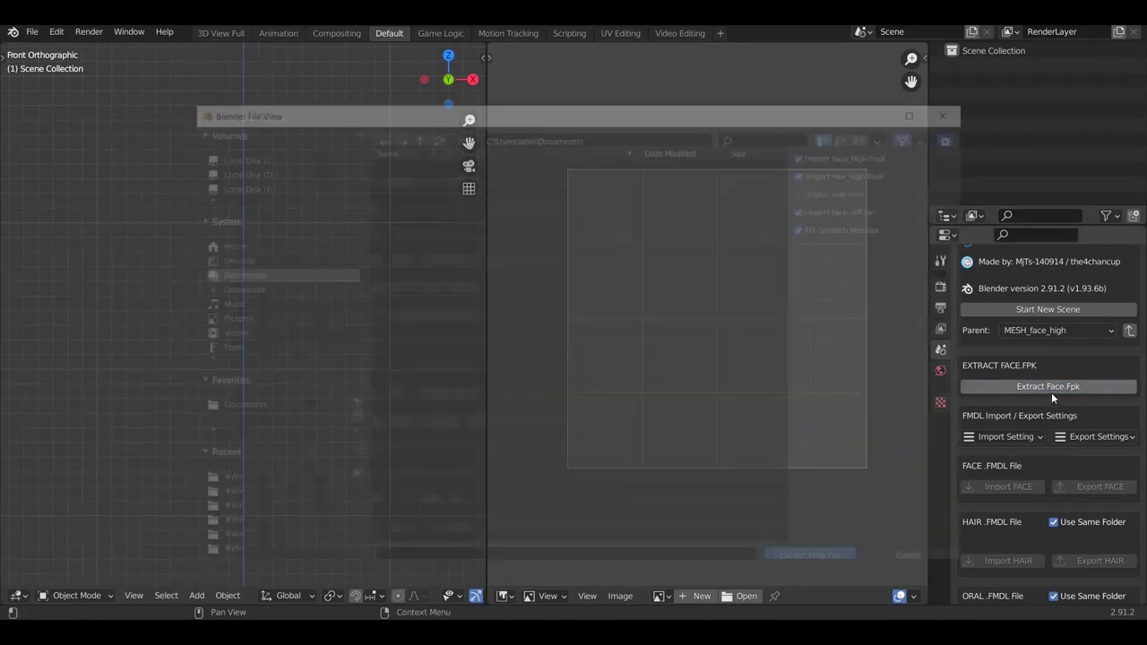
{"action": "left_click", "coordinate": [228, 258]}
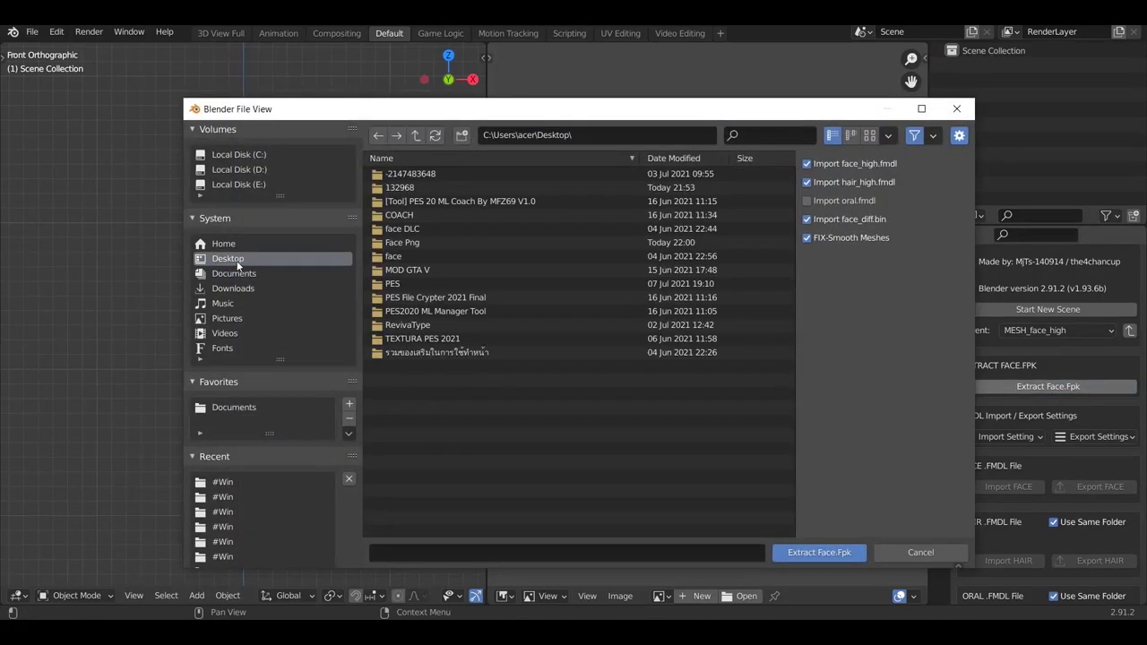
{"action": "double_click", "coordinate": [430, 187]}
{"action": "double_click", "coordinate": [429, 177]}
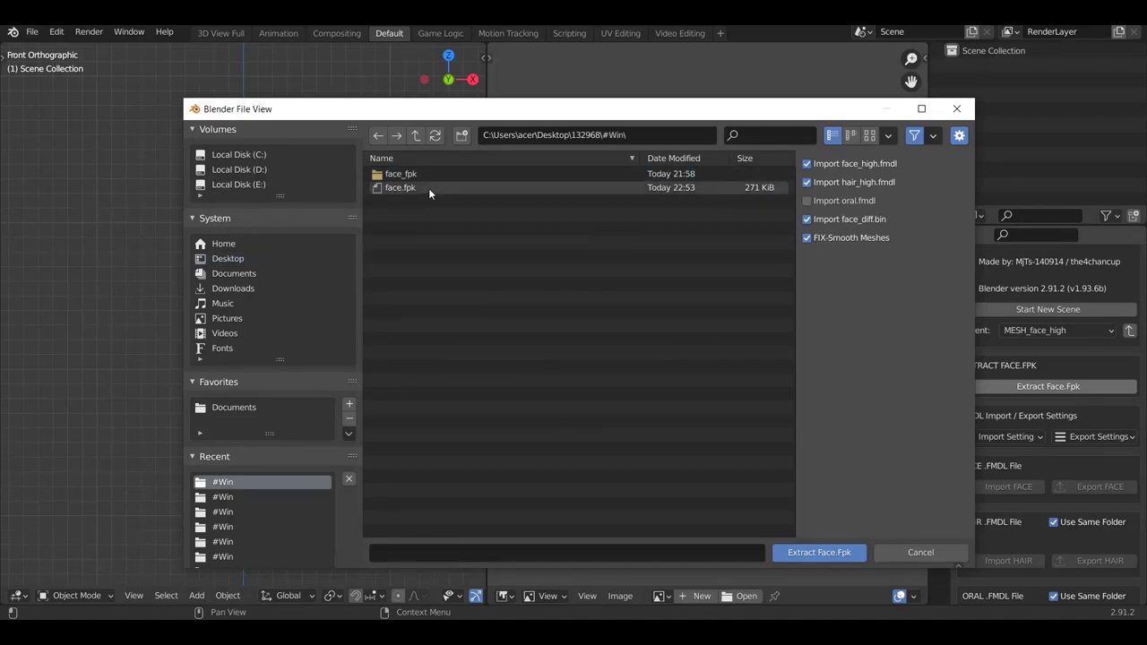
{"action": "double_click", "coordinate": [429, 189]}
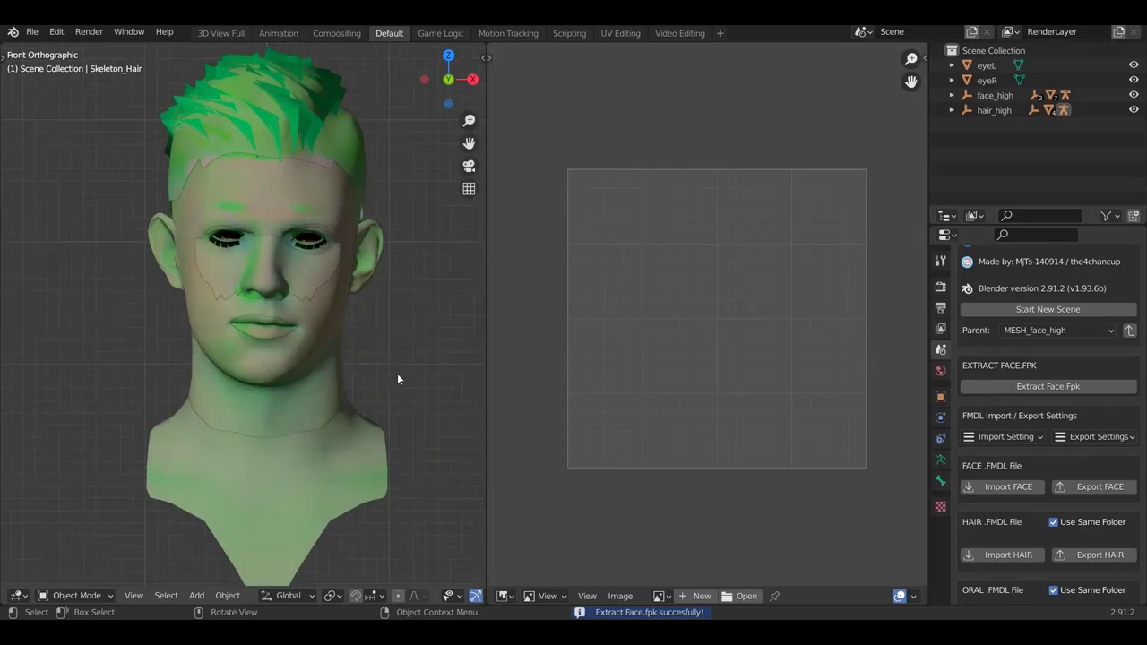
{"action": "mouse_move", "coordinate": [486, 558]}
{"action": "left_mouse_down"}
{"action": "mouse_move", "coordinate": [600, 545]}
{"action": "mouse_move", "coordinate": [604, 508]}
{"action": "mouse_move", "coordinate": [688, 511]}
{"action": "mouse_move", "coordinate": [667, 510]}
{"action": "left_mouse_up"}
{"action": "left_click", "coordinate": [590, 596]}
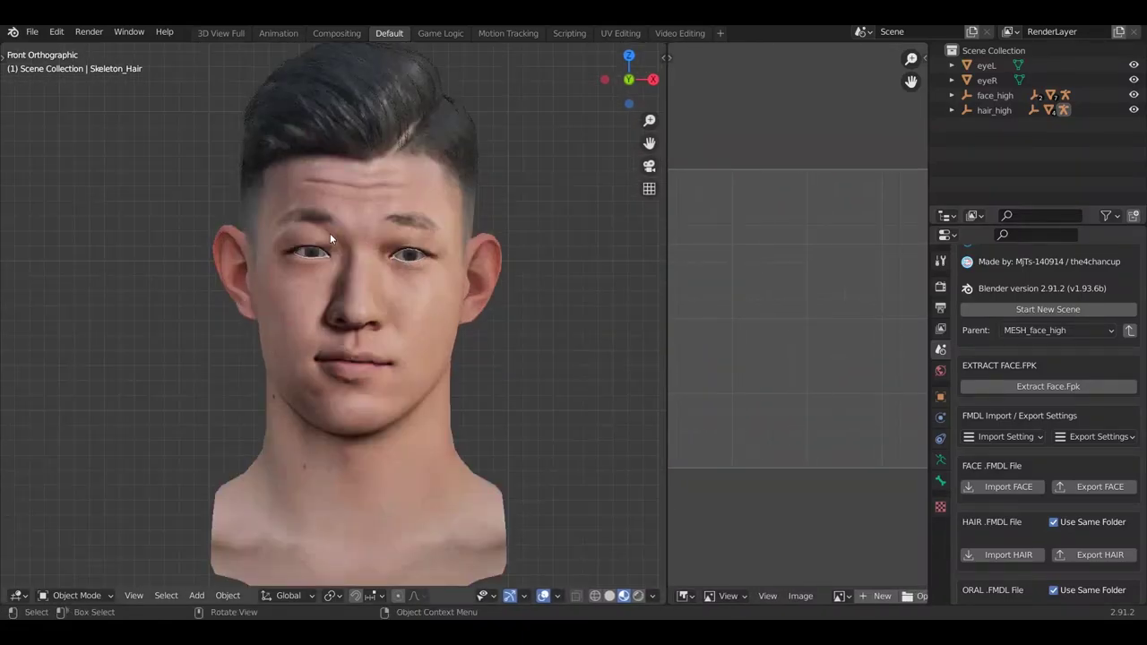
Nudge the eyeR eyeball slightly within its eye opening
{"action": "scroll", "coordinate": [341, 237], "scroll_direction": "up", "scroll_amount": 3}
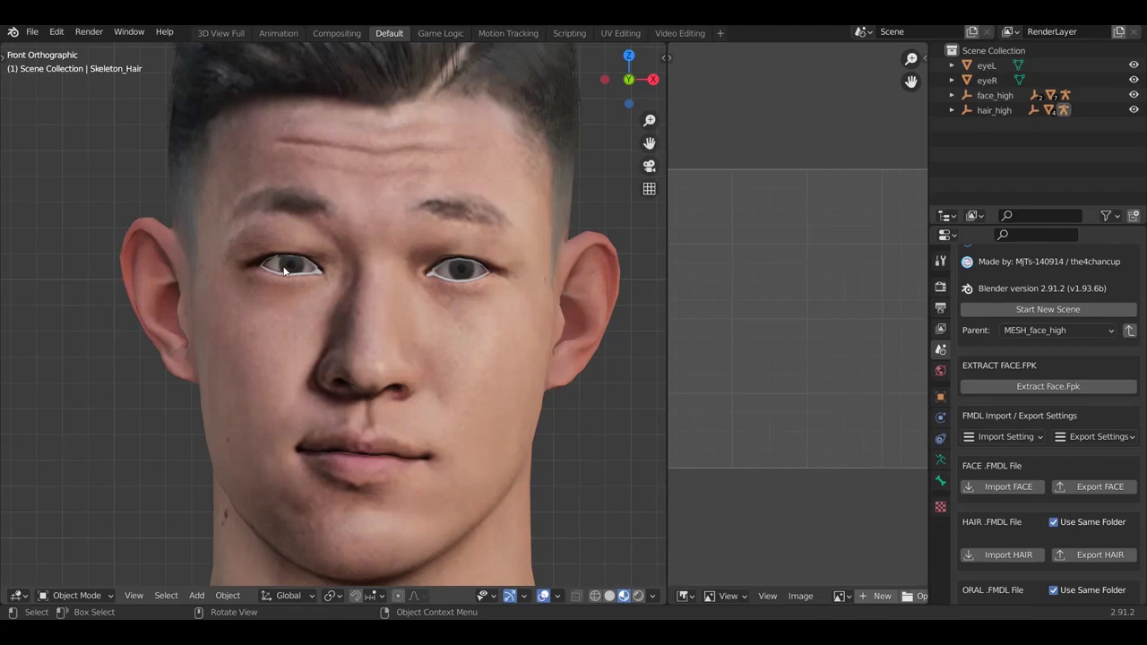
{"action": "left_click", "coordinate": [294, 265]}
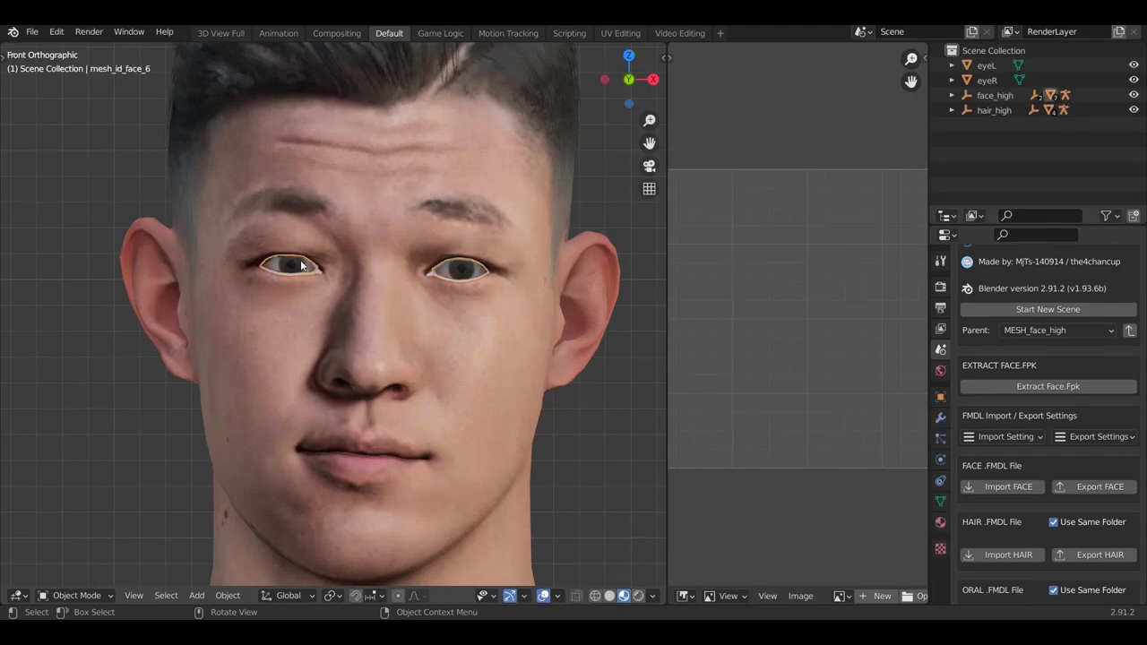
{"action": "left_click", "coordinate": [301, 265]}
{"action": "key", "text": "g"}
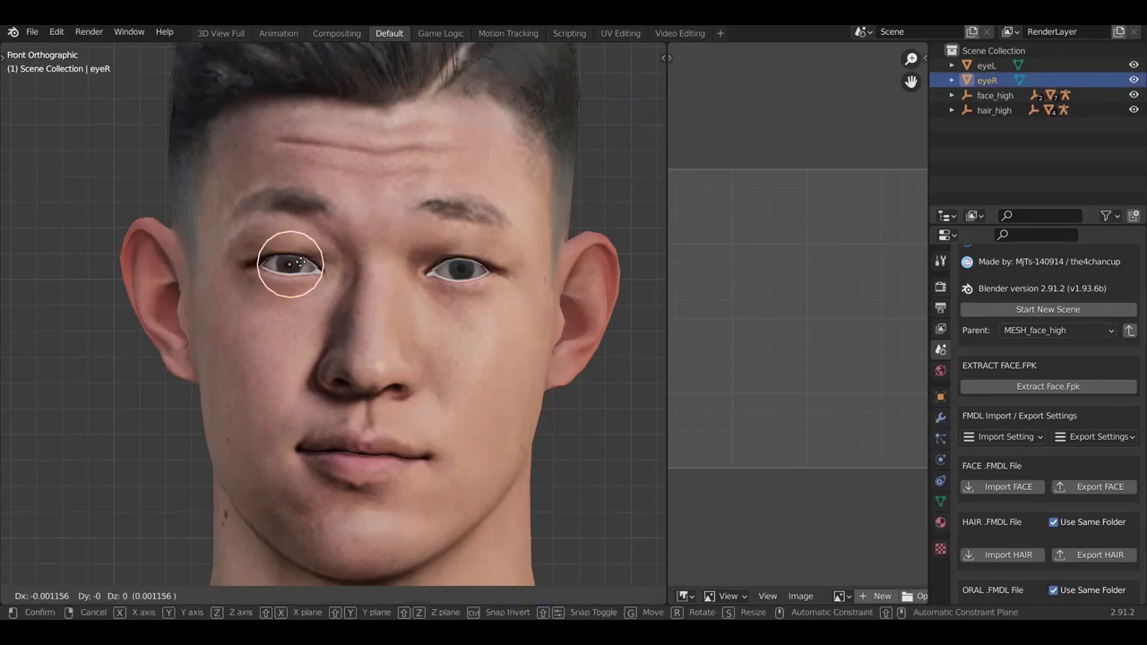
{"action": "left_click", "coordinate": [303, 264]}
Nudge the eyeL eyeball slightly so it sits properly within its eye opening
{"action": "left_click", "coordinate": [472, 273]}
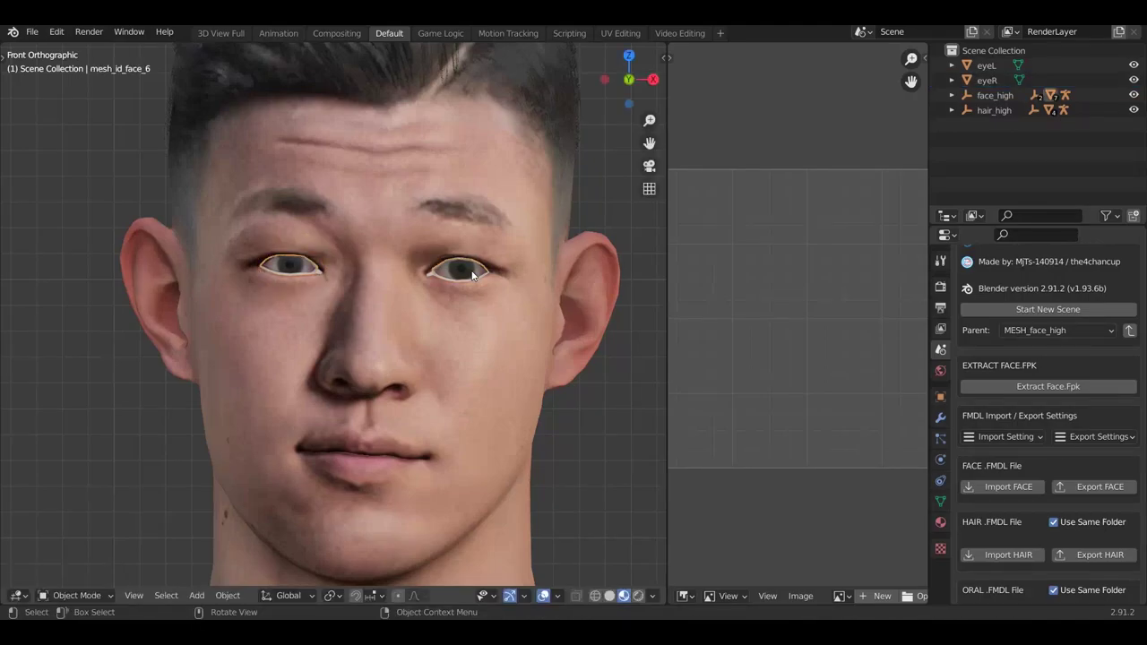
{"action": "key", "text": "g"}
{"action": "left_click", "coordinate": [472, 273]}
{"action": "left_click", "coordinate": [468, 272]}
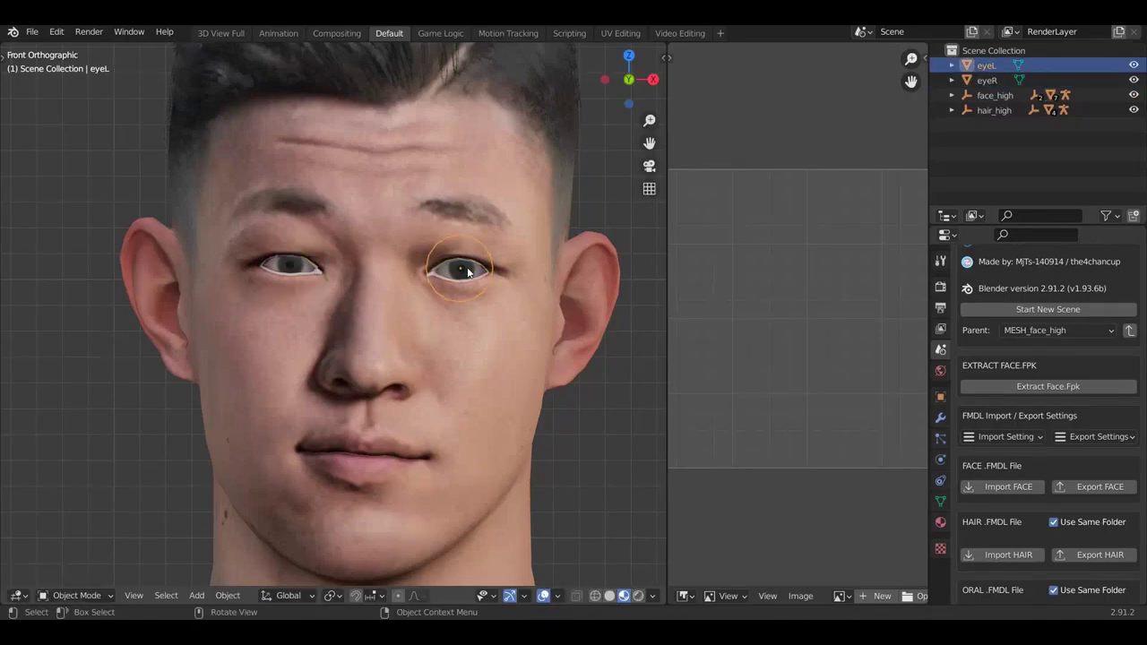
{"action": "key", "text": "g"}
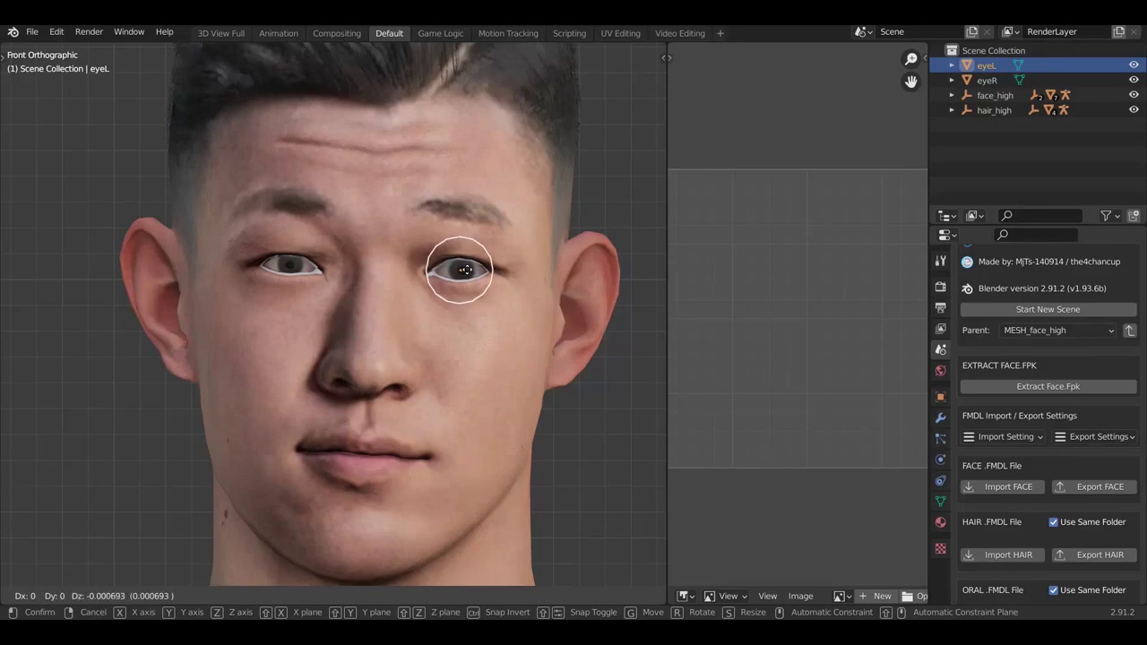
{"action": "left_click", "coordinate": [463, 268]}
Check the head's eyes, face and hair from an oblique angle and from the front at different distances
{"action": "mouse_move", "coordinate": [529, 296]}
{"action": "middle_mouse_down"}
{"action": "mouse_move", "coordinate": [441, 297]}
{"action": "mouse_move", "coordinate": [410, 316]}
{"action": "mouse_move", "coordinate": [538, 311]}
{"action": "middle_mouse_up"}
{"action": "scroll", "coordinate": [447, 321], "scroll_direction": "down", "scroll_amount": 5}
{"action": "key", "text": "a"}
{"action": "scroll", "coordinate": [446, 321], "scroll_direction": "up", "scroll_amount": 4}
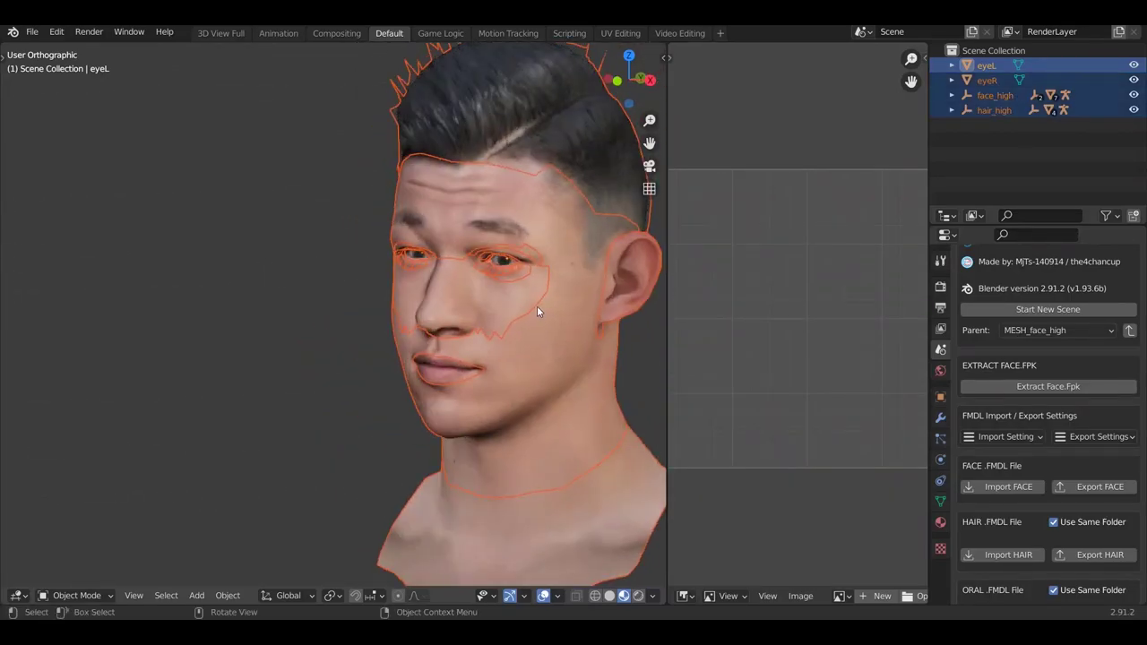
{"action": "key", "text": "KP_1"}
{"action": "scroll", "coordinate": [527, 291], "scroll_direction": "down", "scroll_amount": 3}
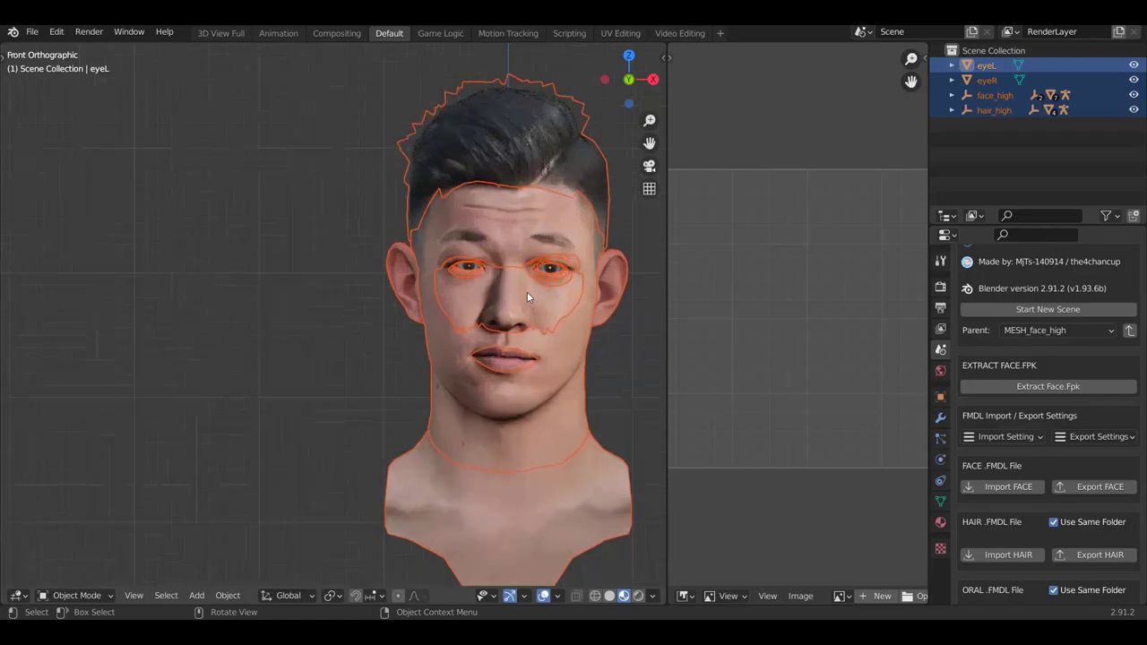
{"action": "scroll", "coordinate": [538, 296], "scroll_direction": "up", "scroll_amount": 2}
{"action": "key", "text": "alt+a"}
{"action": "scroll", "coordinate": [551, 287], "scroll_direction": "up", "scroll_amount": 4}
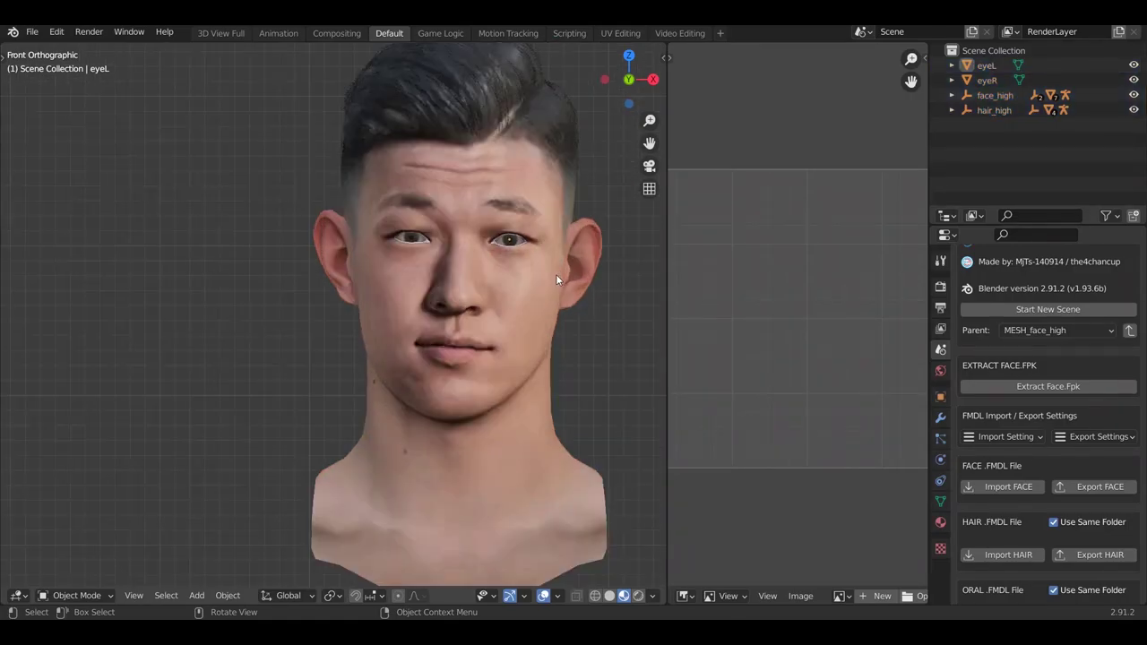
{"action": "scroll", "coordinate": [570, 349], "scroll_direction": "down", "scroll_amount": 1}
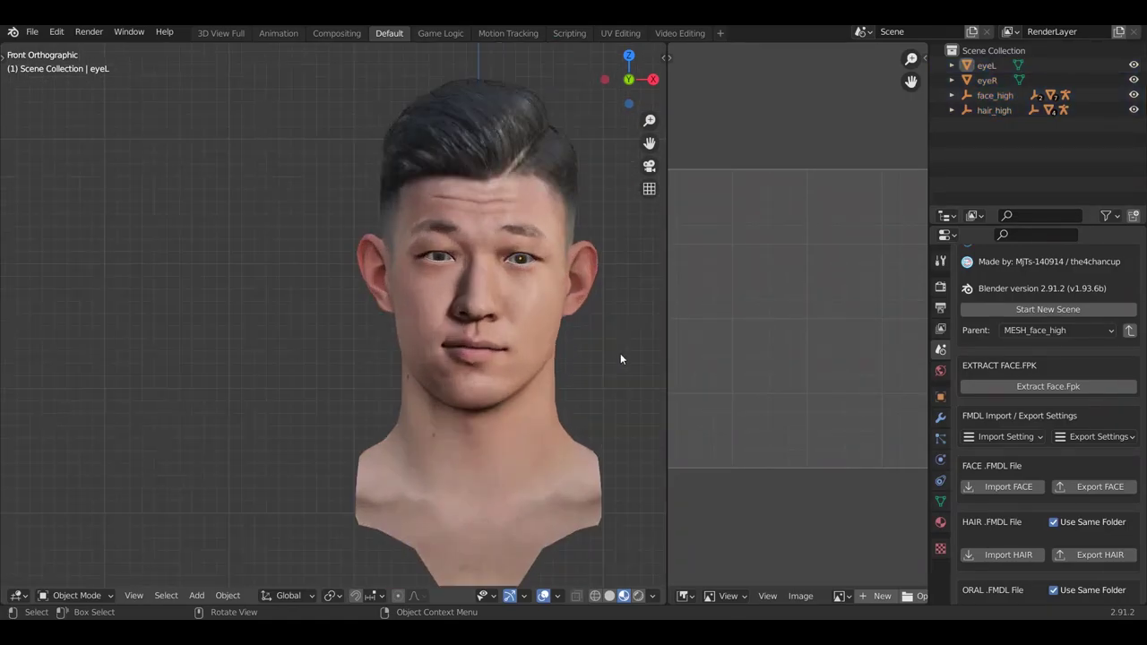
Import the oral FMDL model from the same folder into the scene
{"action": "scroll", "coordinate": [1065, 380], "scroll_direction": "down", "scroll_amount": 6}
{"action": "scroll", "coordinate": [1044, 444], "scroll_direction": "down", "scroll_amount": 1}
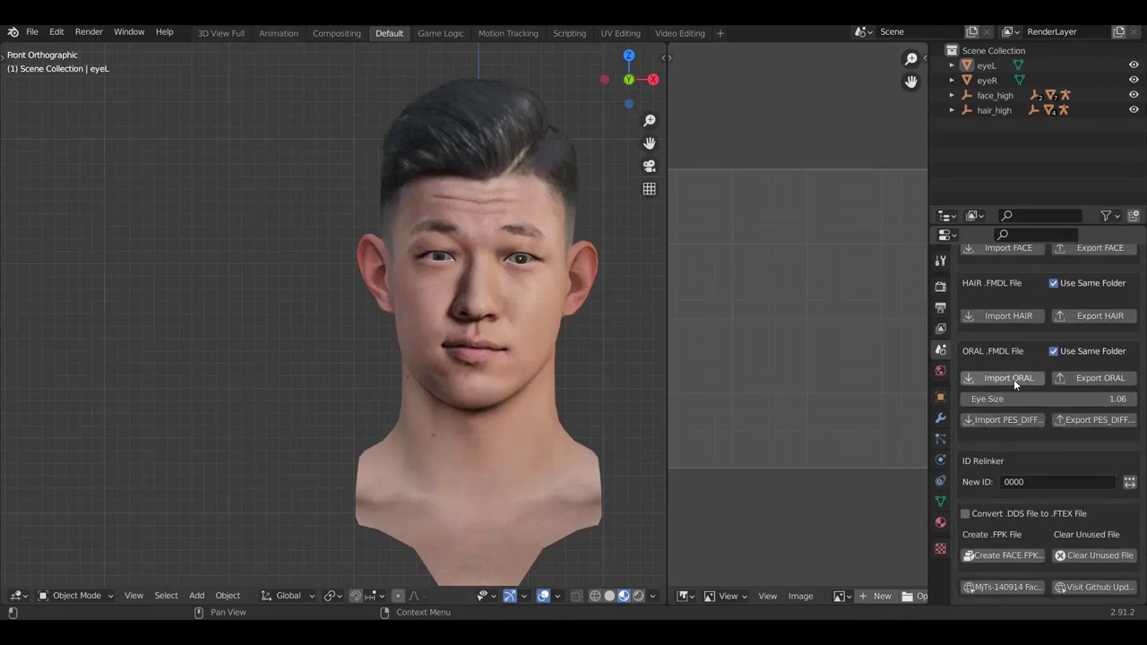
{"action": "left_click", "coordinate": [1015, 383]}
{"action": "left_click", "coordinate": [1028, 127]}
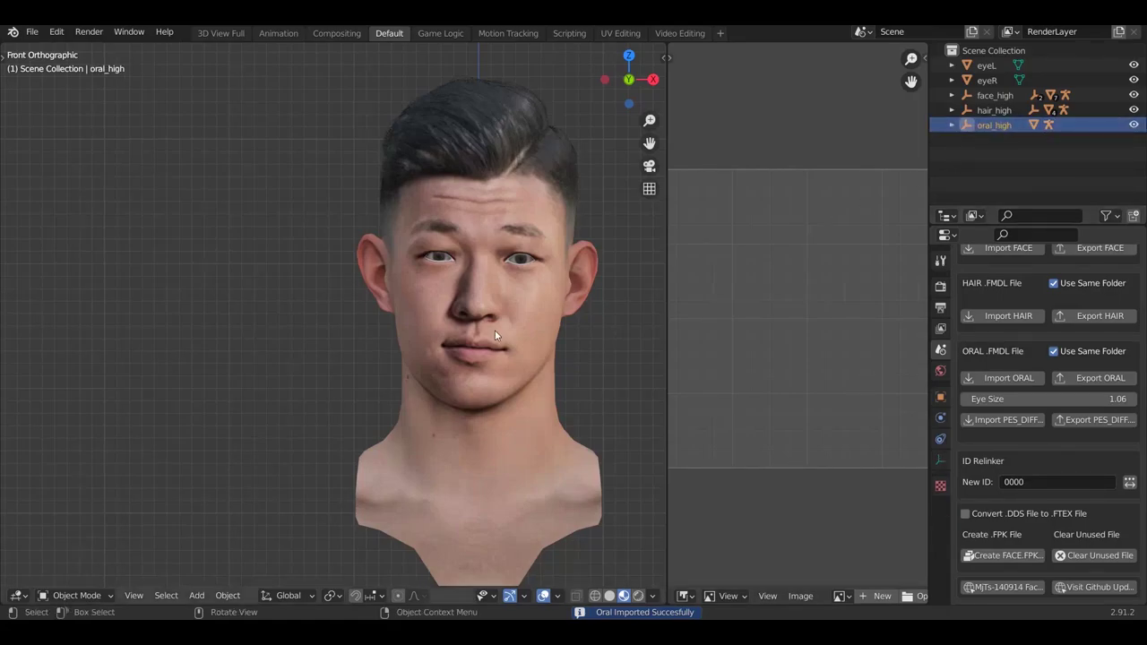
{"action": "scroll", "coordinate": [531, 340], "scroll_direction": "down", "scroll_amount": 3}
{"action": "scroll", "coordinate": [539, 349], "scroll_direction": "up", "scroll_amount": 4}
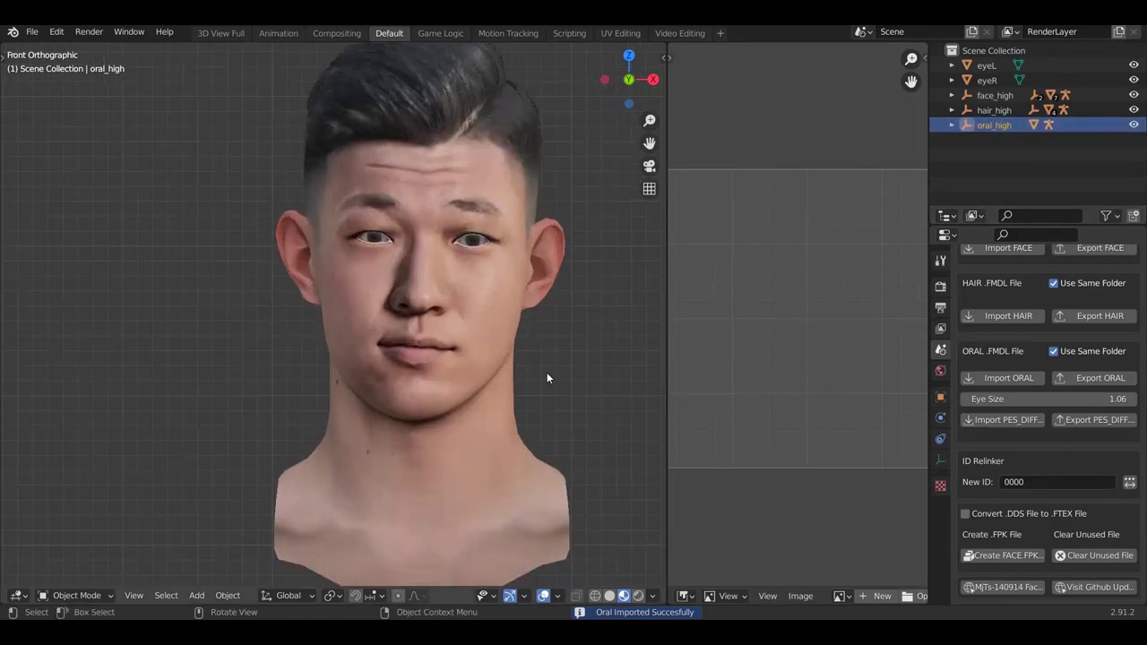
Select MESH_oral inside oral_high and shift it slightly in front view to align it with the lips
{"action": "left_click", "coordinate": [1034, 125]}
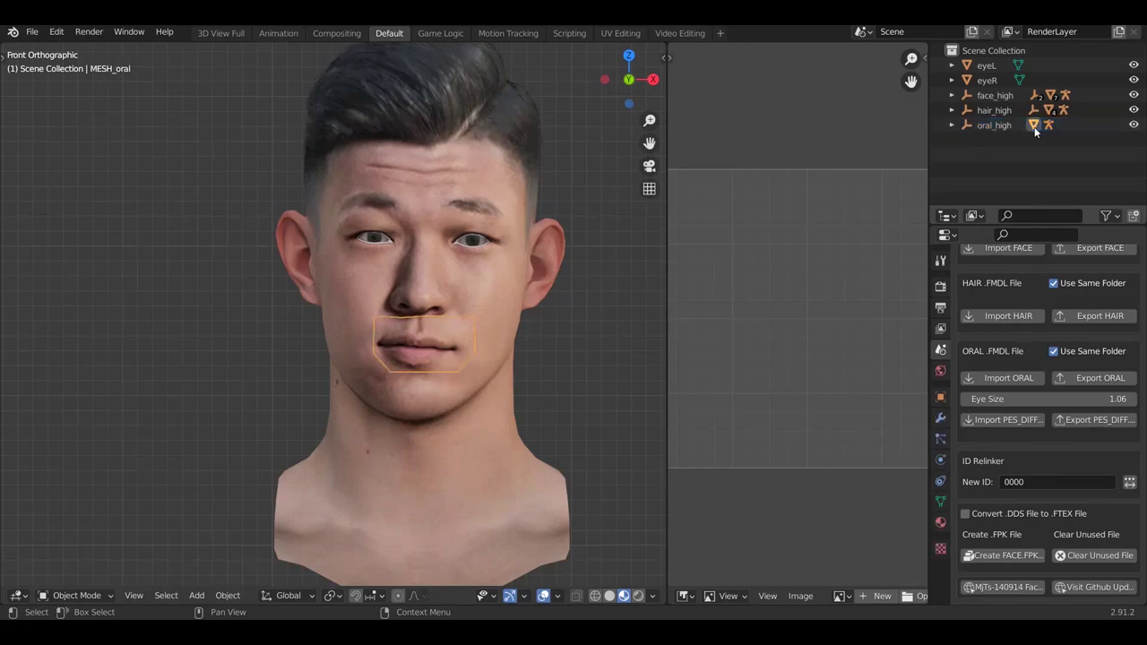
{"action": "left_click", "coordinate": [952, 126]}
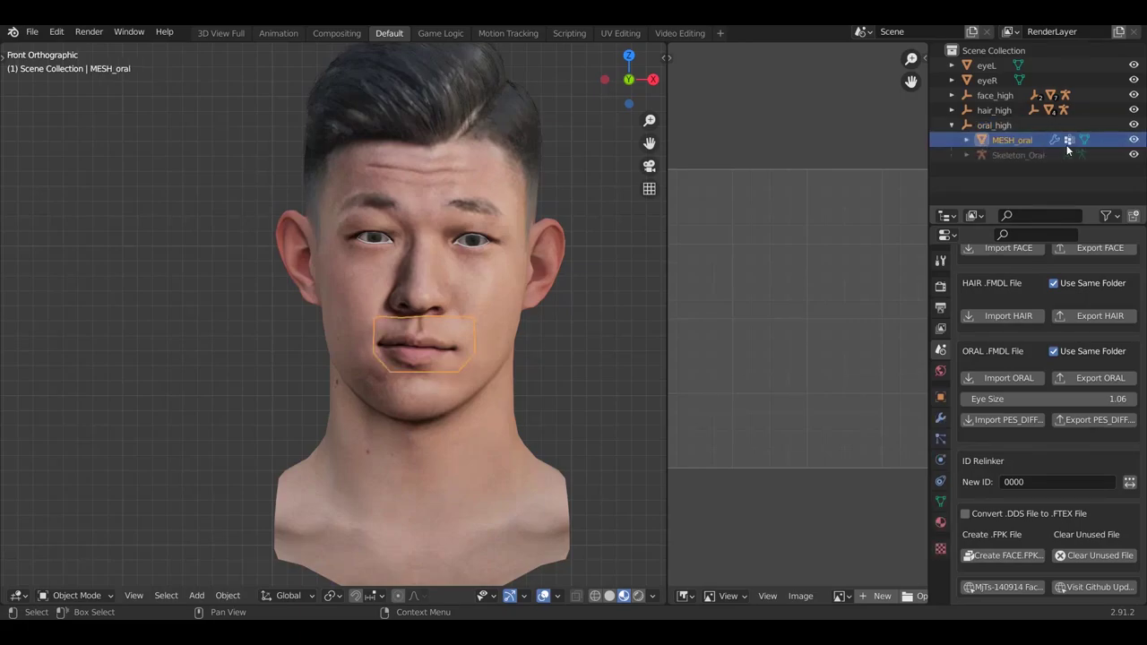
{"action": "left_click", "coordinate": [1071, 183]}
{"action": "left_click", "coordinate": [1030, 142]}
{"action": "scroll", "coordinate": [464, 371], "scroll_direction": "up", "scroll_amount": 4}
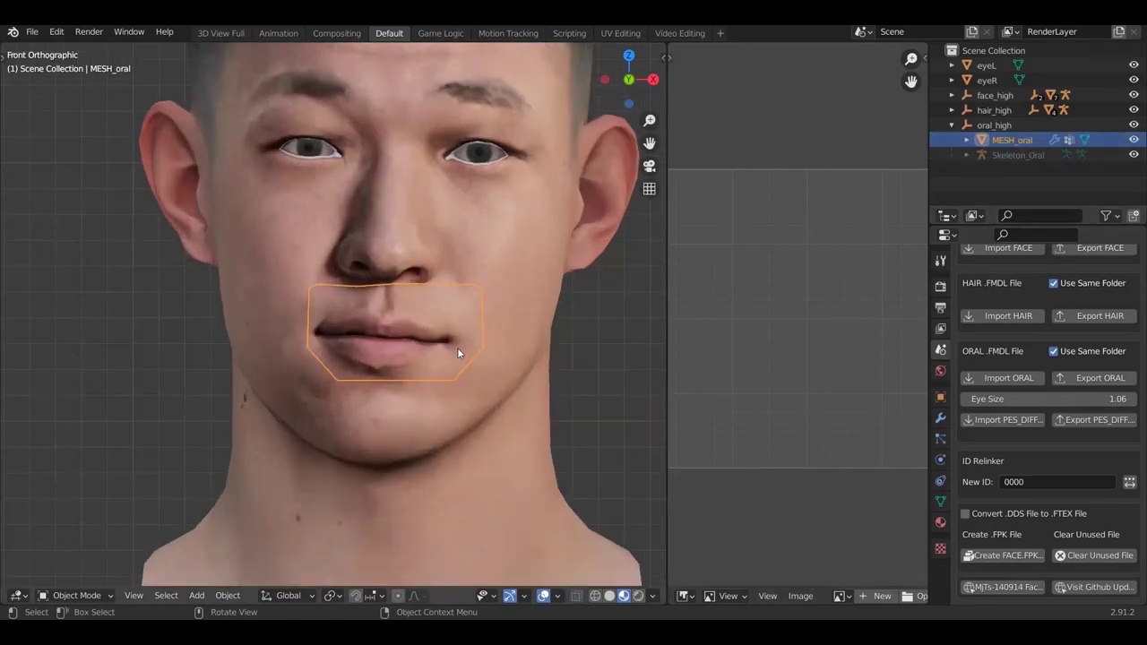
{"action": "key", "text": "g"}
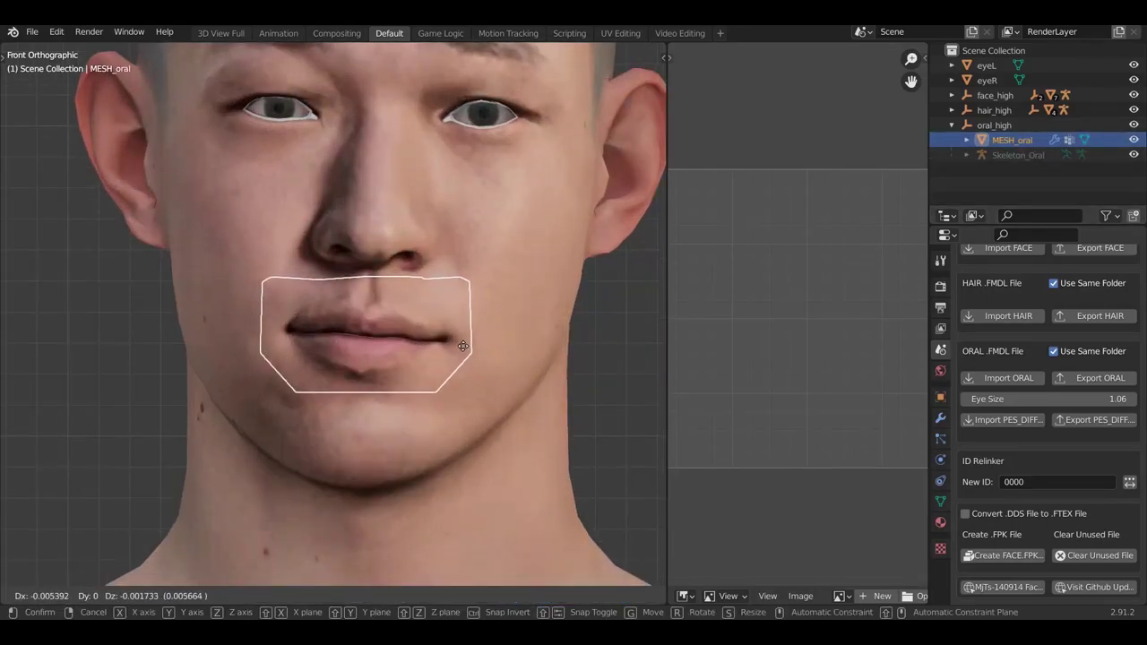
{"action": "left_click", "coordinate": [463, 348]}
{"action": "middle_click_drag", "start_coordinate": [529, 358], "coordinate": [558, 372]}
{"action": "key", "text": "g"}
{"action": "left_click", "coordinate": [374, 338]}
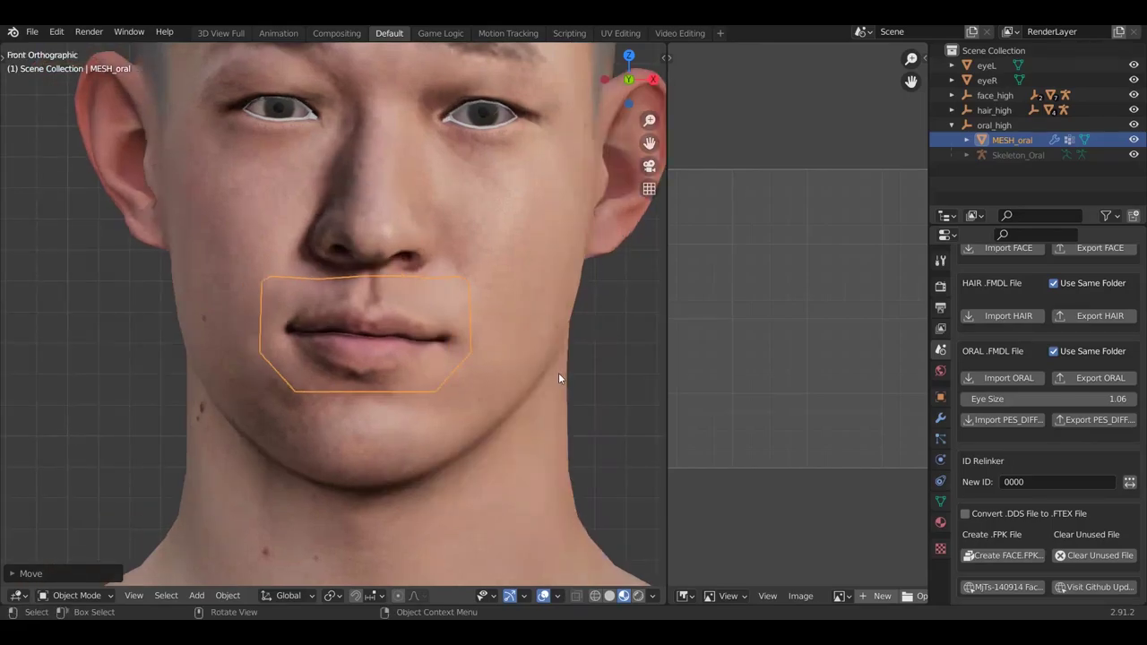
{"action": "scroll", "coordinate": [471, 357], "scroll_direction": "down", "scroll_amount": 3}
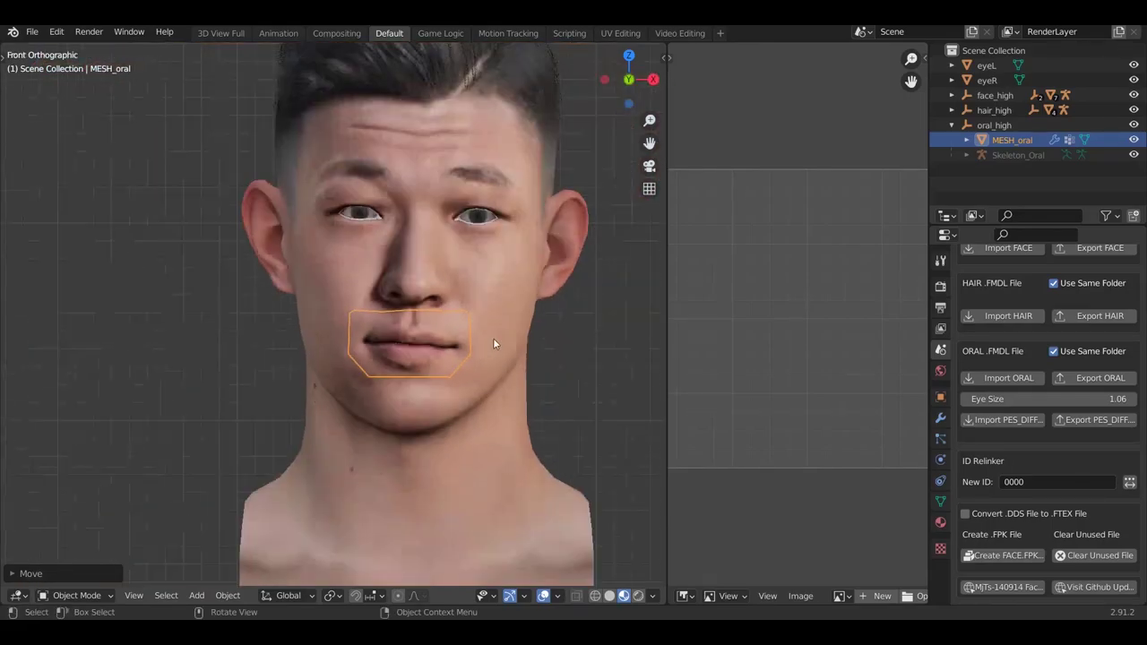
{"action": "left_click", "coordinate": [952, 126]}
{"action": "left_click", "coordinate": [1009, 143]}
{"action": "scroll", "coordinate": [1069, 437], "scroll_direction": "down", "scroll_amount": 1}
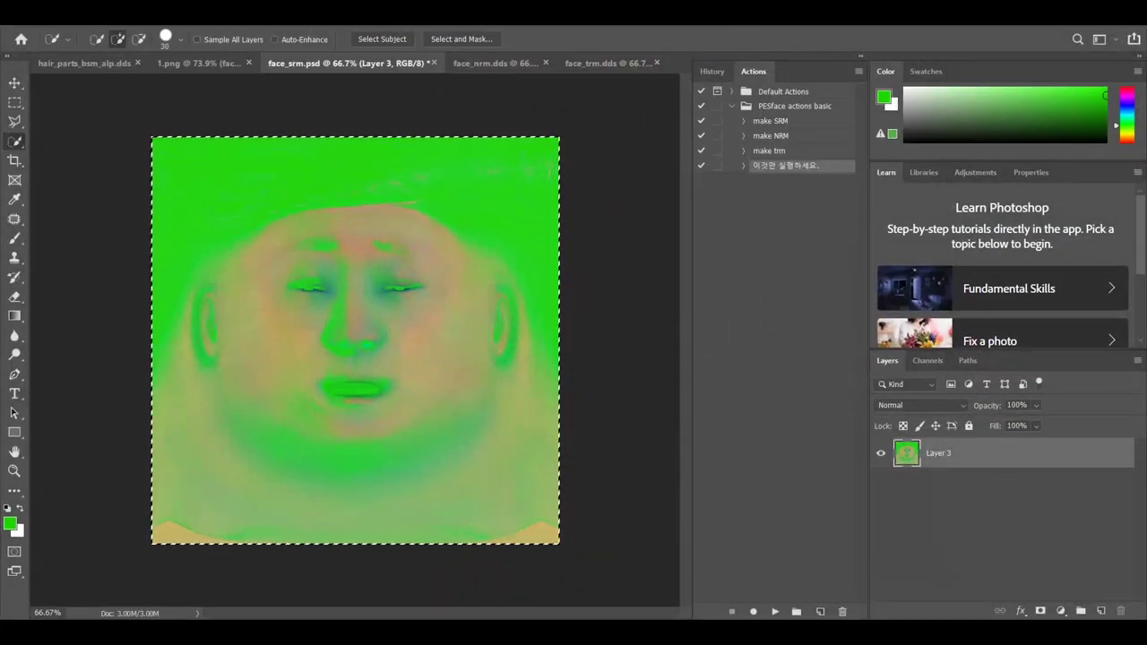
Switch to Photoshop and quit it, discarding the unsaved changes to face_srm.psd and 1.png
{"action": "key", "text": "ctrl+q"}
{"action": "left_click", "coordinate": [596, 252]}
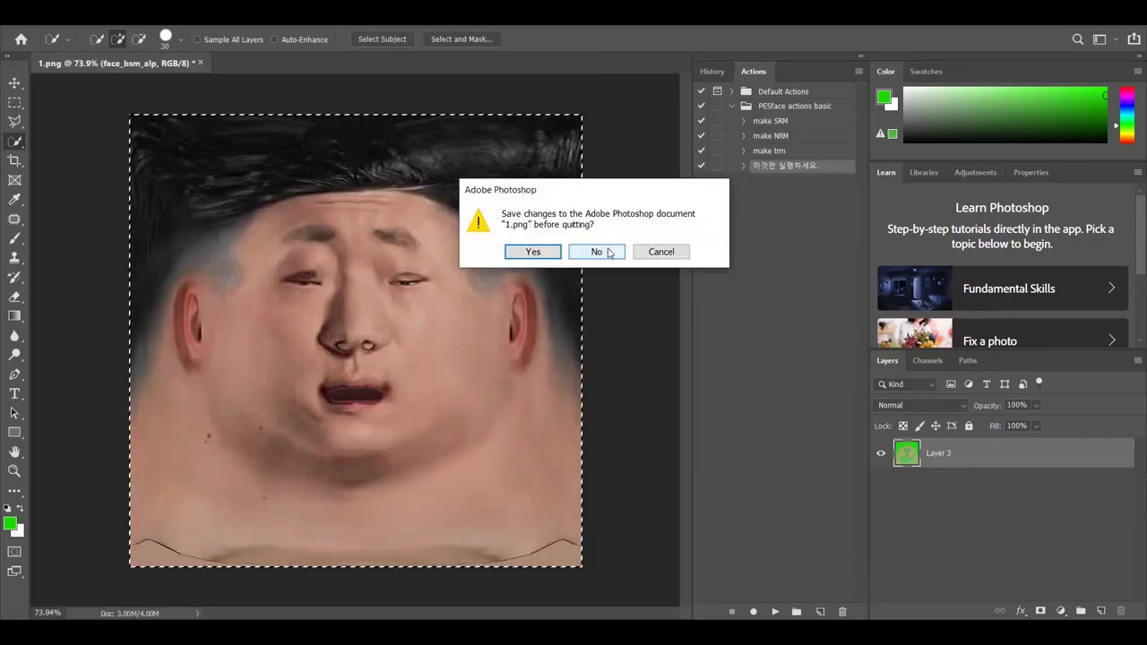
{"action": "left_click", "coordinate": [595, 255]}
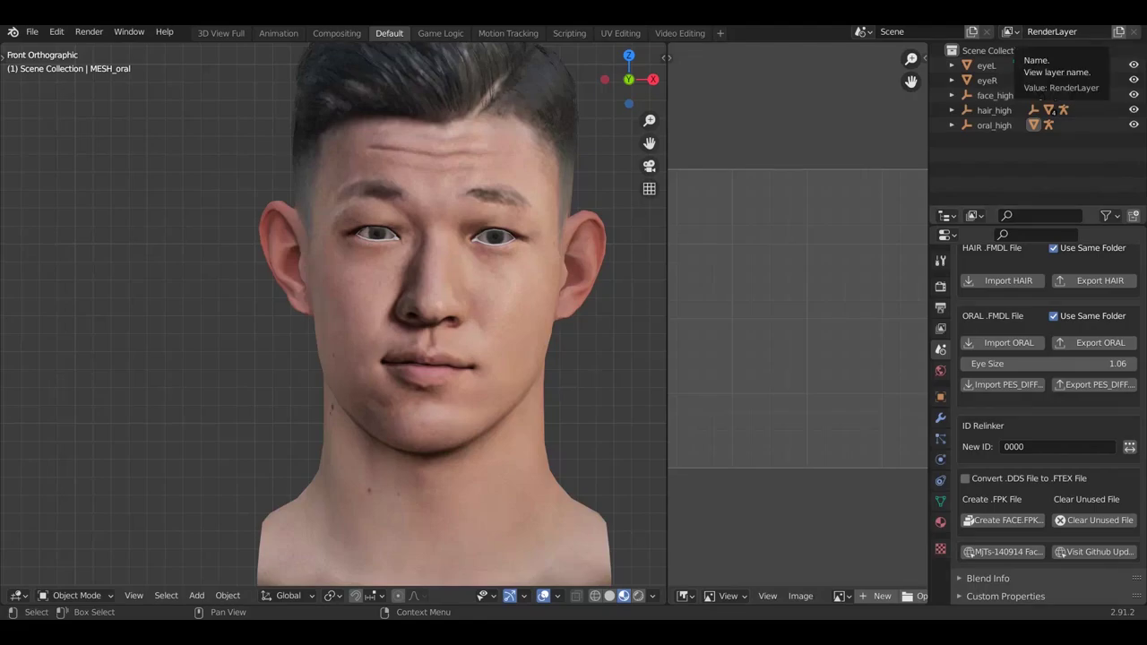
Return to the desktop and close the Face Png window and other open folder windows
{"action": "left_click", "coordinate": [1039, 446]}
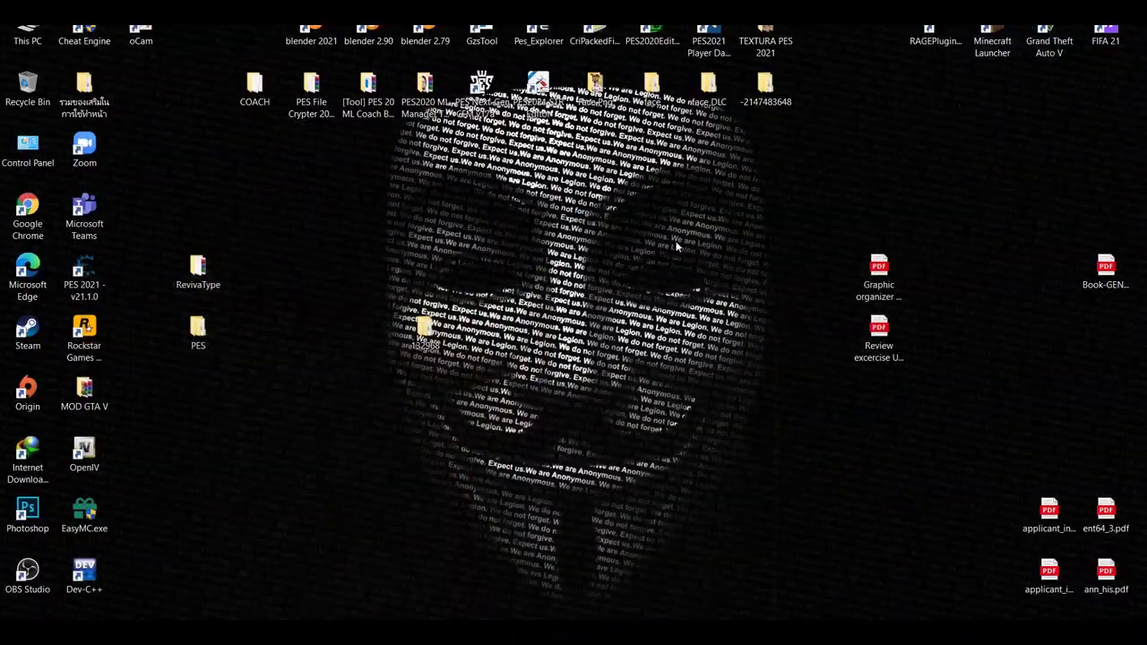
{"action": "mouse_move", "coordinate": [213, 618]}
{"action": "mouse_move", "coordinate": [159, 527]}
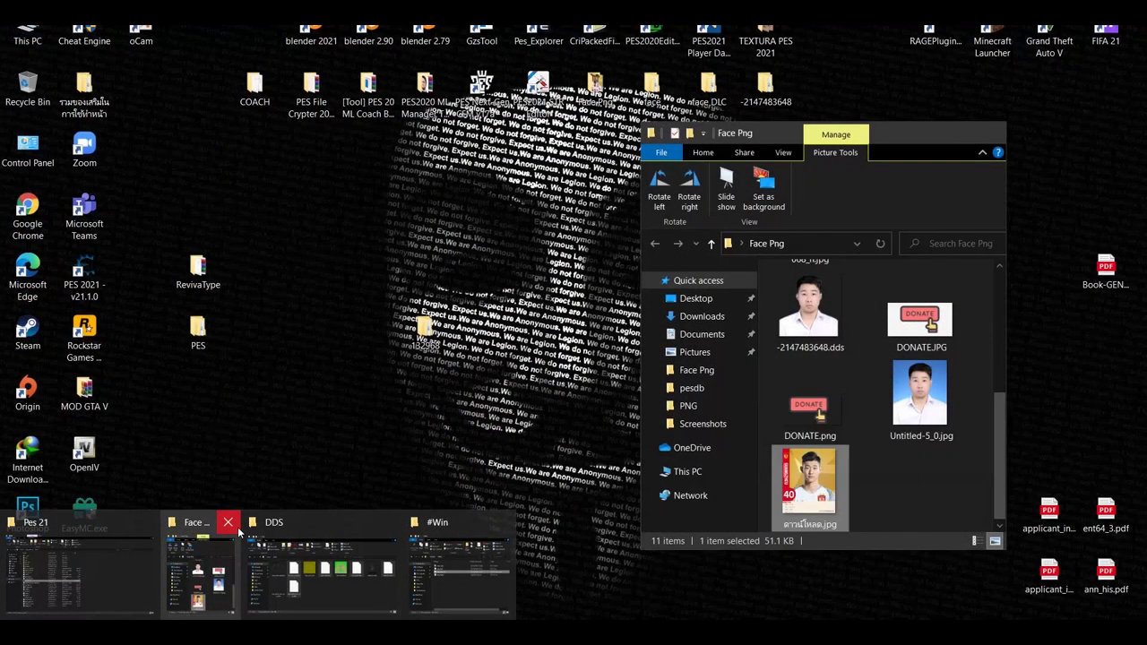
{"action": "left_click", "coordinate": [231, 523]}
{"action": "left_click", "coordinate": [303, 524]}
{"action": "left_click", "coordinate": [293, 521]}
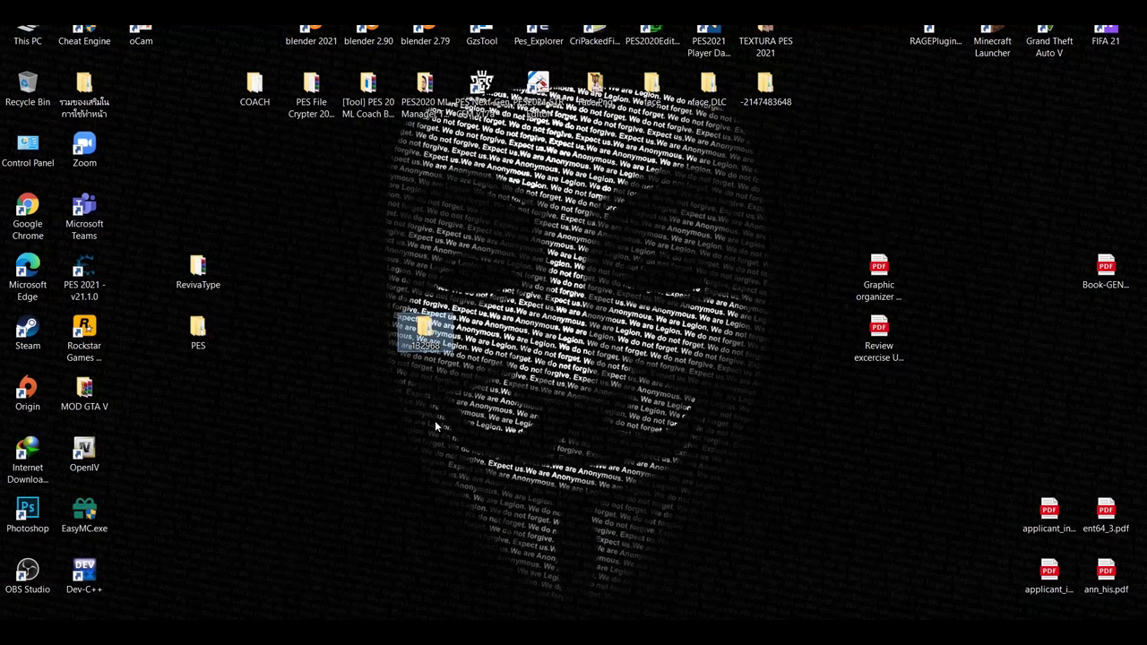
Copy the name of the desktop folder 132968 and relink the model in Blender with 132968 as the new ID
{"action": "right_click", "coordinate": [433, 343]}
{"action": "left_click", "coordinate": [482, 585]}
{"action": "key", "text": "ctrl+c"}
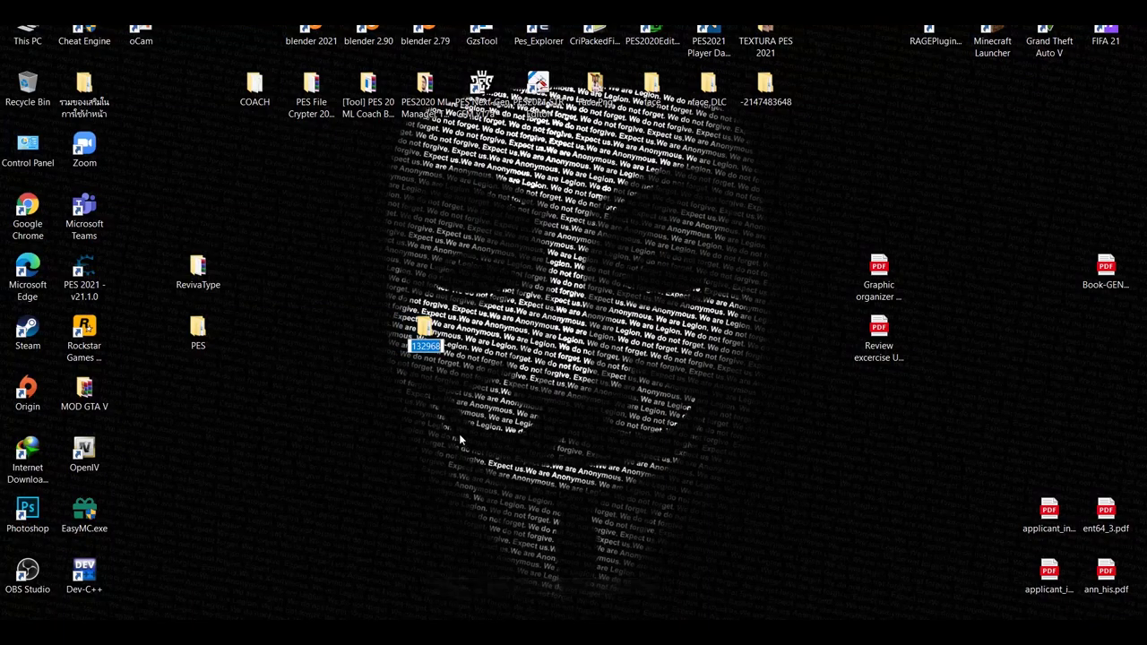
{"action": "key", "text": "Return"}
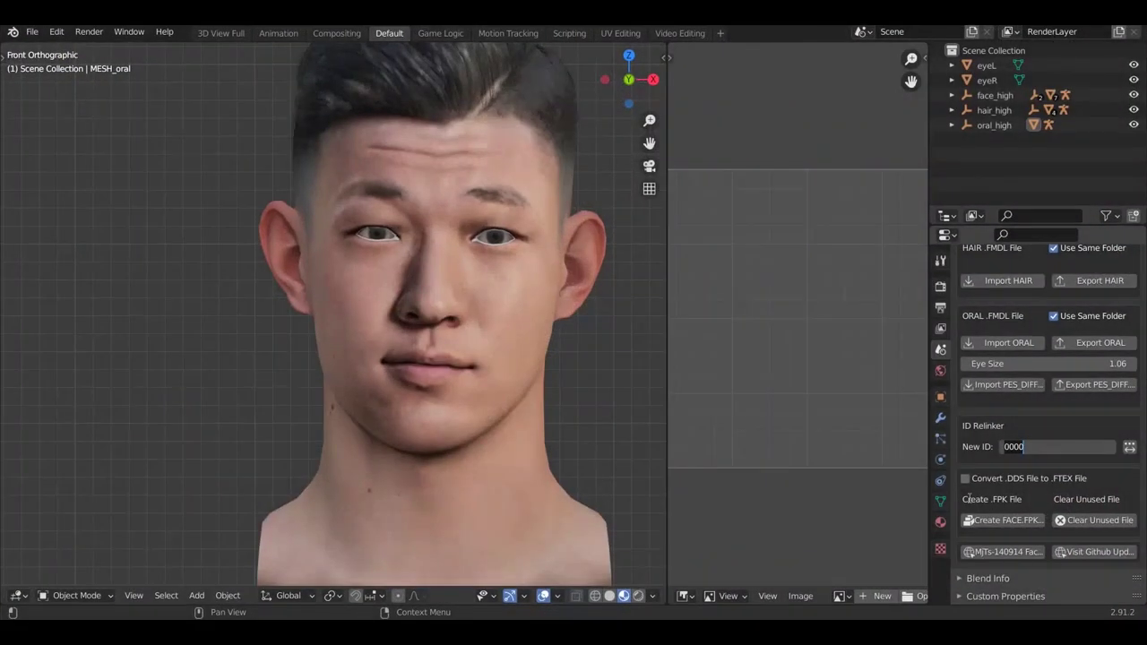
{"action": "key", "text": "ctrl+v"}
{"action": "key", "text": "Return"}
{"action": "left_click", "coordinate": [1129, 447]}
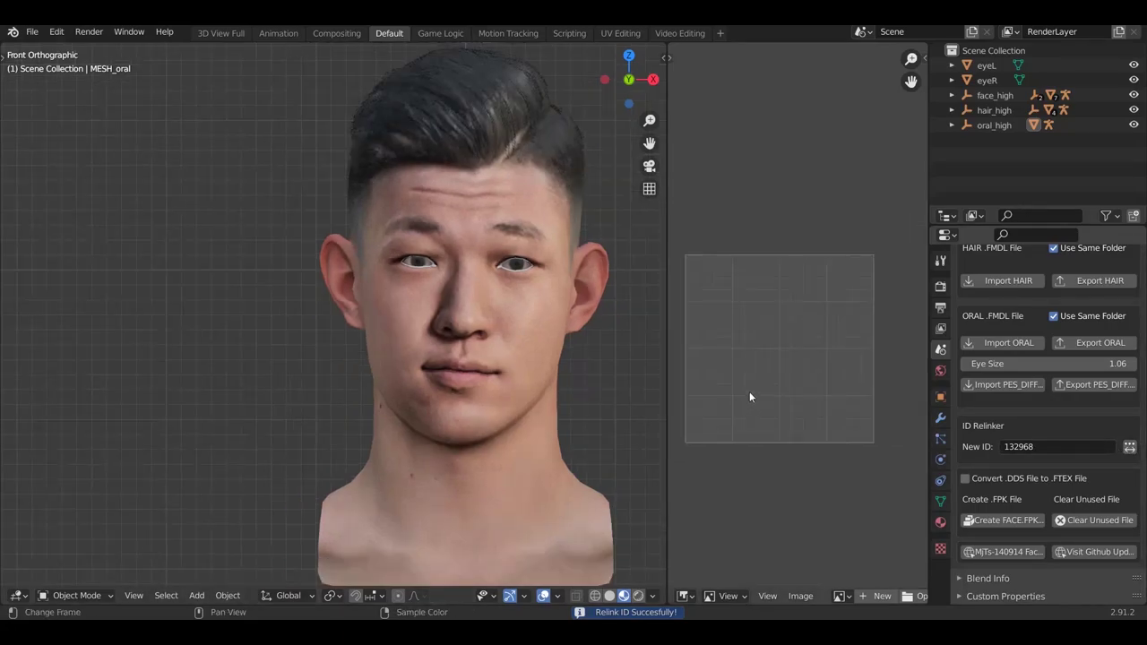
Inspect the complete head with its eyes, mouth and hair from the front and side at several zoom levels
{"action": "scroll", "coordinate": [565, 348], "scroll_direction": "up", "scroll_amount": 1}
{"action": "scroll", "coordinate": [569, 340], "scroll_direction": "down", "scroll_amount": 1}
{"action": "scroll", "coordinate": [572, 338], "scroll_direction": "up", "scroll_amount": 1}
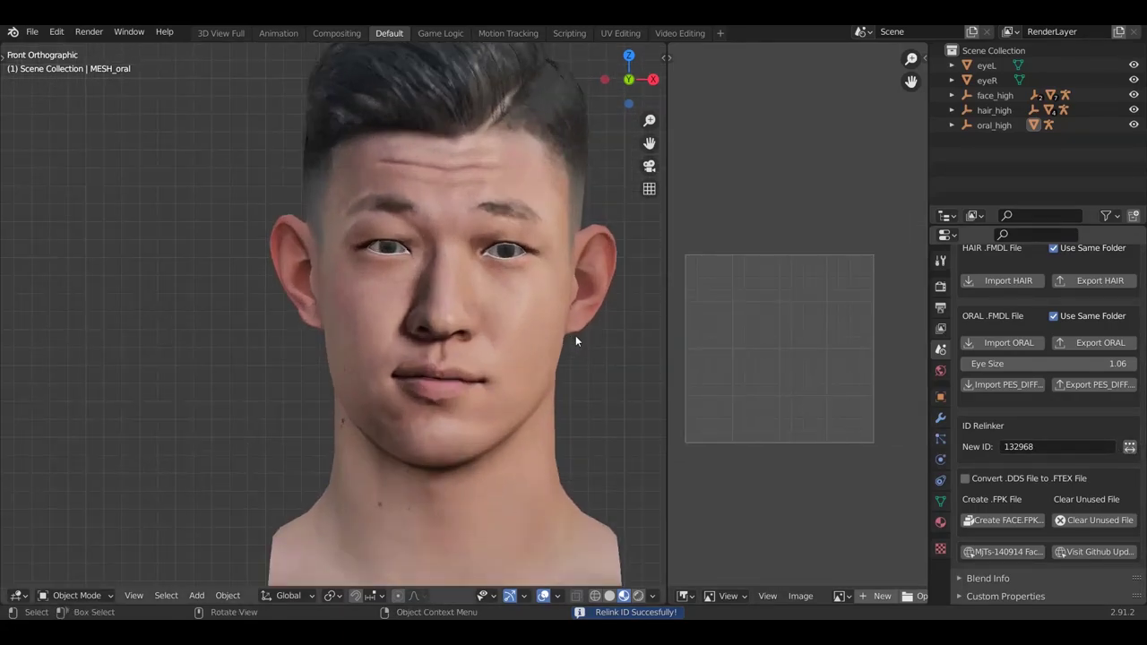
{"action": "scroll", "coordinate": [583, 338], "scroll_direction": "down", "scroll_amount": 3}
{"action": "scroll", "coordinate": [623, 341], "scroll_direction": "up", "scroll_amount": 2}
{"action": "scroll", "coordinate": [781, 352], "scroll_direction": "down", "scroll_amount": 2}
{"action": "scroll", "coordinate": [780, 356], "scroll_direction": "up", "scroll_amount": 2}
{"action": "scroll", "coordinate": [1030, 421], "scroll_direction": "up", "scroll_amount": 5}
{"action": "scroll", "coordinate": [1031, 406], "scroll_direction": "up", "scroll_amount": 6}
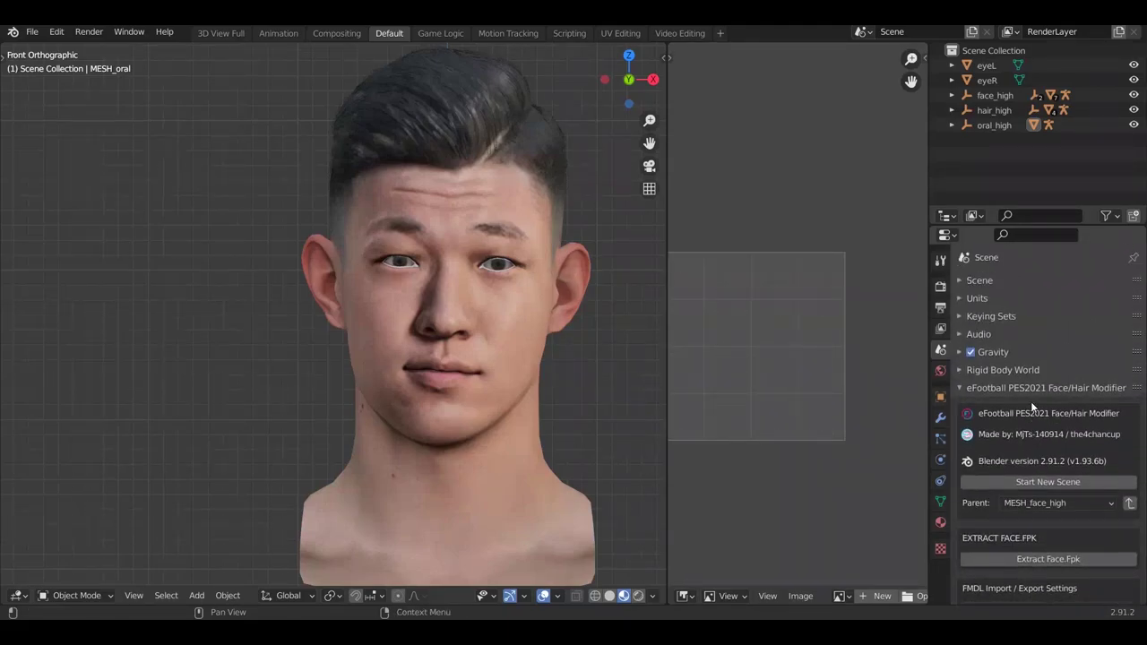
{"action": "middle_click_drag", "start_coordinate": [458, 385], "coordinate": [550, 402]}
{"action": "key", "text": "KP_1"}
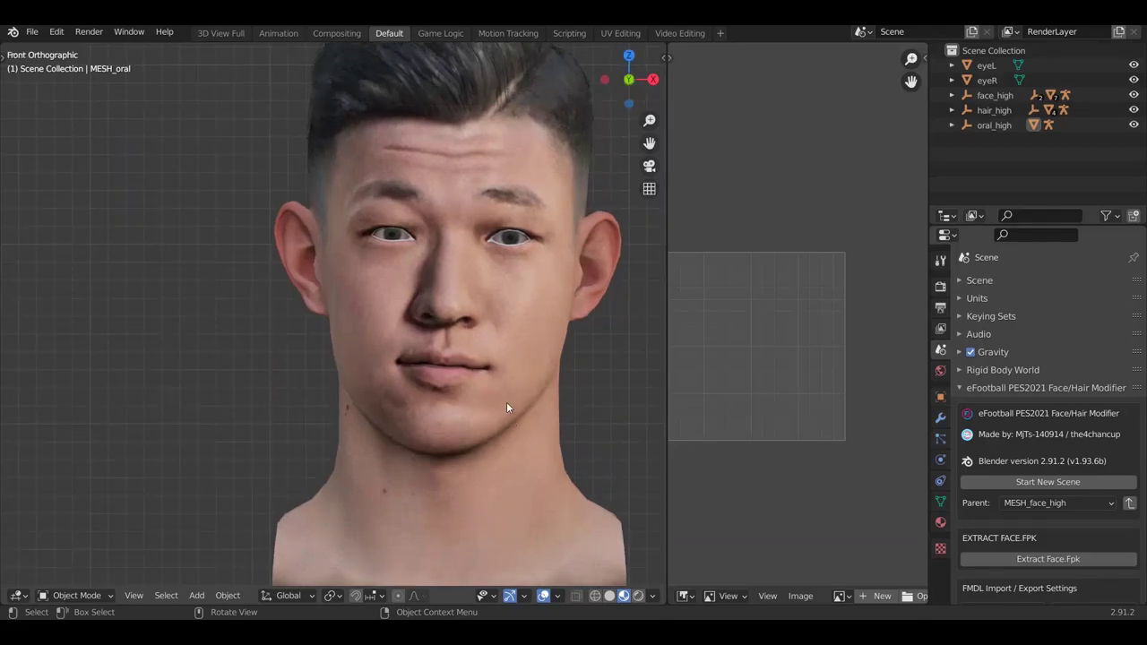
{"action": "scroll", "coordinate": [511, 402], "scroll_direction": "down", "scroll_amount": 6}
{"action": "scroll", "coordinate": [538, 408], "scroll_direction": "up", "scroll_amount": 4}
{"action": "scroll", "coordinate": [558, 433], "scroll_direction": "down", "scroll_amount": 3}
{"action": "scroll", "coordinate": [559, 467], "scroll_direction": "up", "scroll_amount": 2}
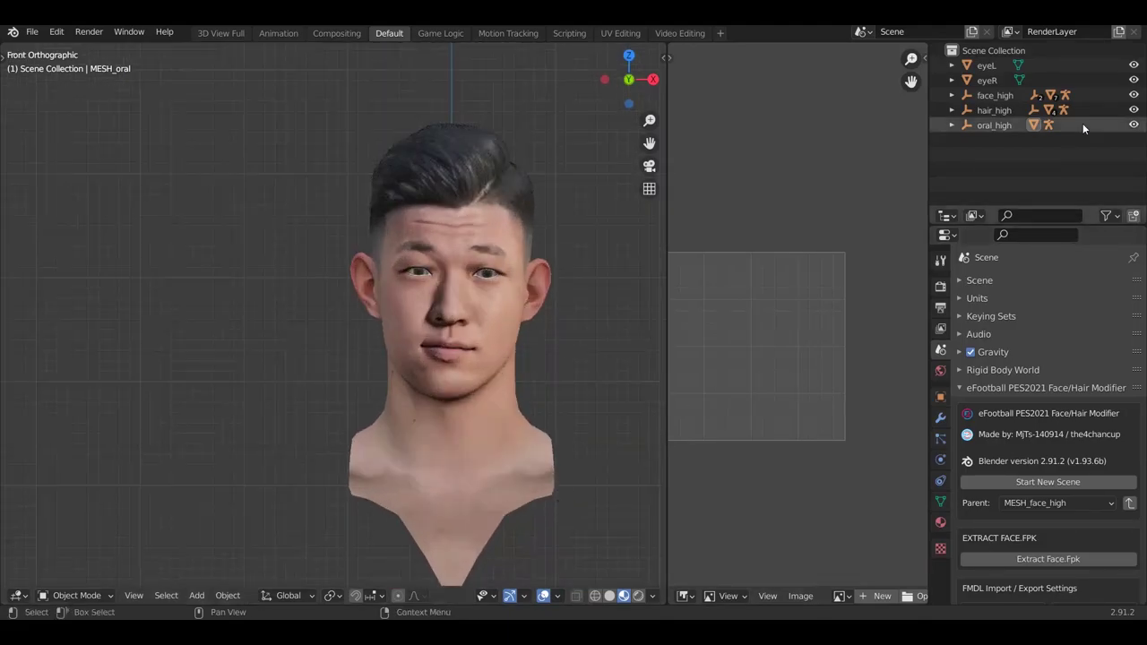
Export the oral, face and hair FMDL files, and try to export PES_DIFF.BIN
{"action": "scroll", "coordinate": [1049, 376], "scroll_direction": "down", "scroll_amount": 4}
{"action": "scroll", "coordinate": [1056, 417], "scroll_direction": "down", "scroll_amount": 8}
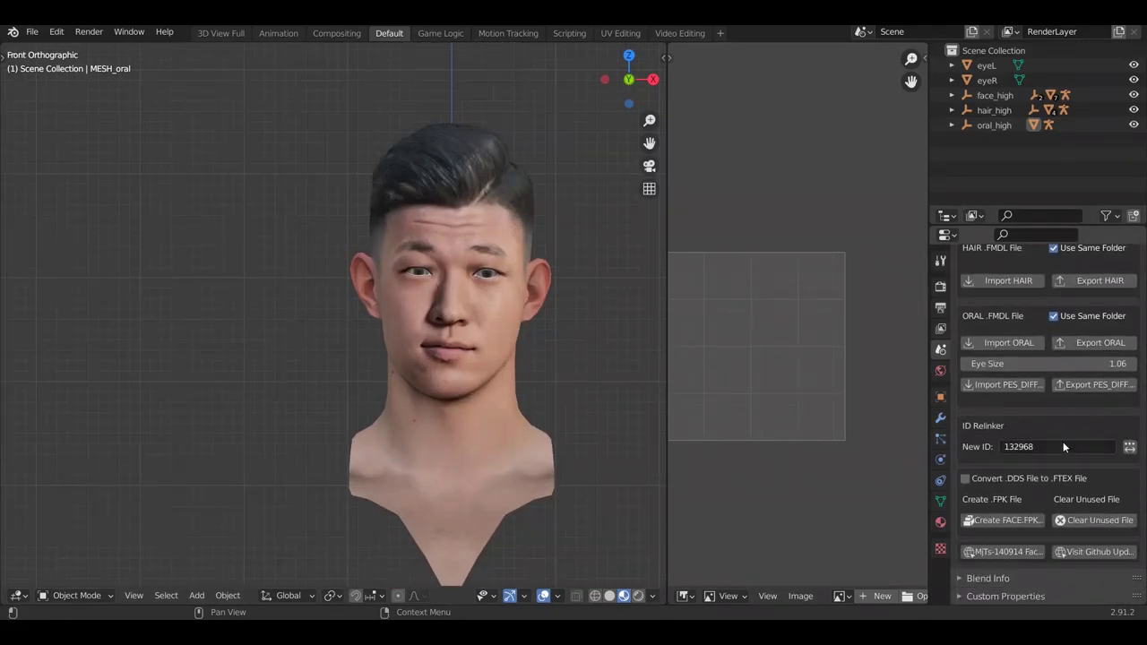
{"action": "left_click", "coordinate": [1090, 341]}
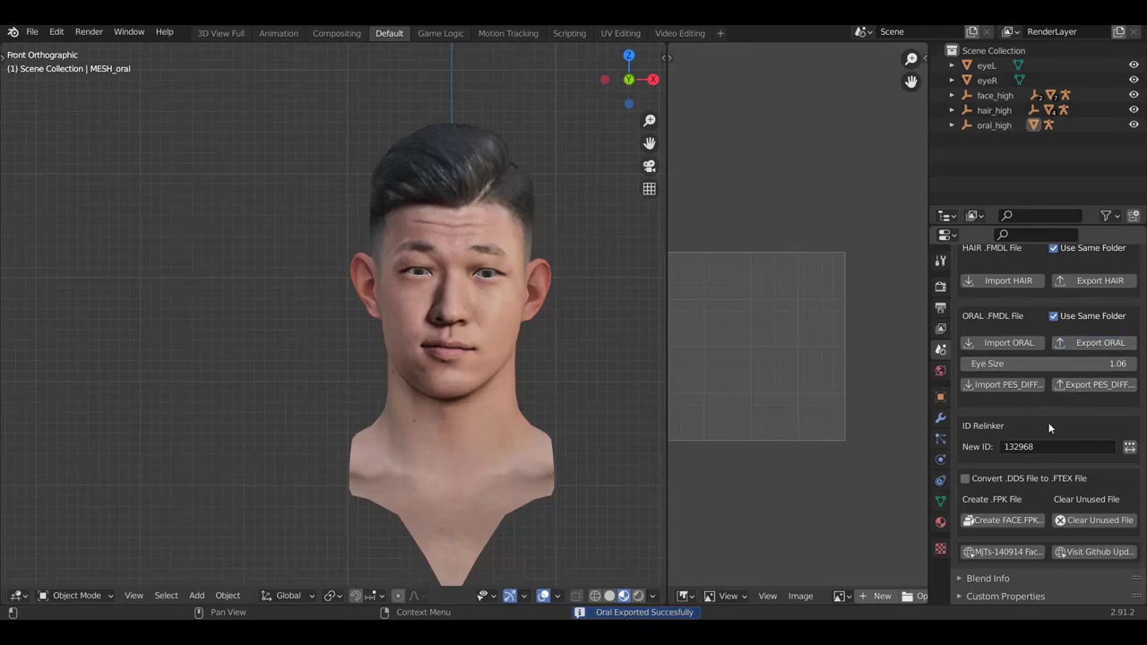
{"action": "scroll", "coordinate": [1031, 464], "scroll_direction": "up", "scroll_amount": 3}
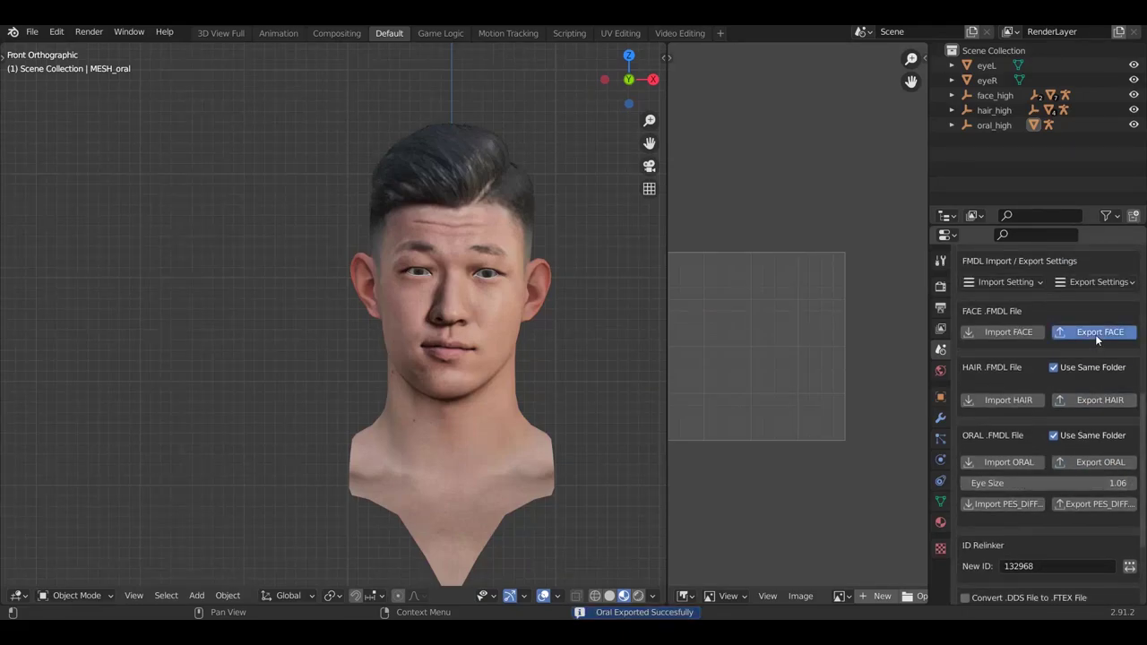
{"action": "left_click", "coordinate": [1090, 402]}
{"action": "scroll", "coordinate": [1087, 462], "scroll_direction": "down", "scroll_amount": 2}
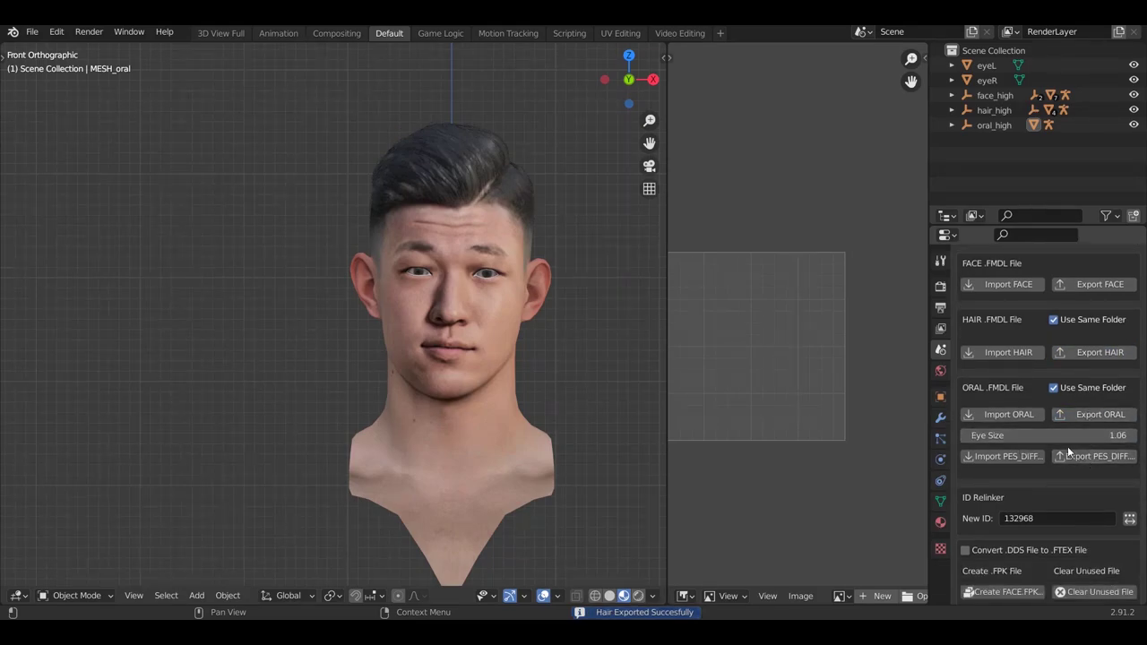
{"action": "left_click", "coordinate": [1069, 459]}
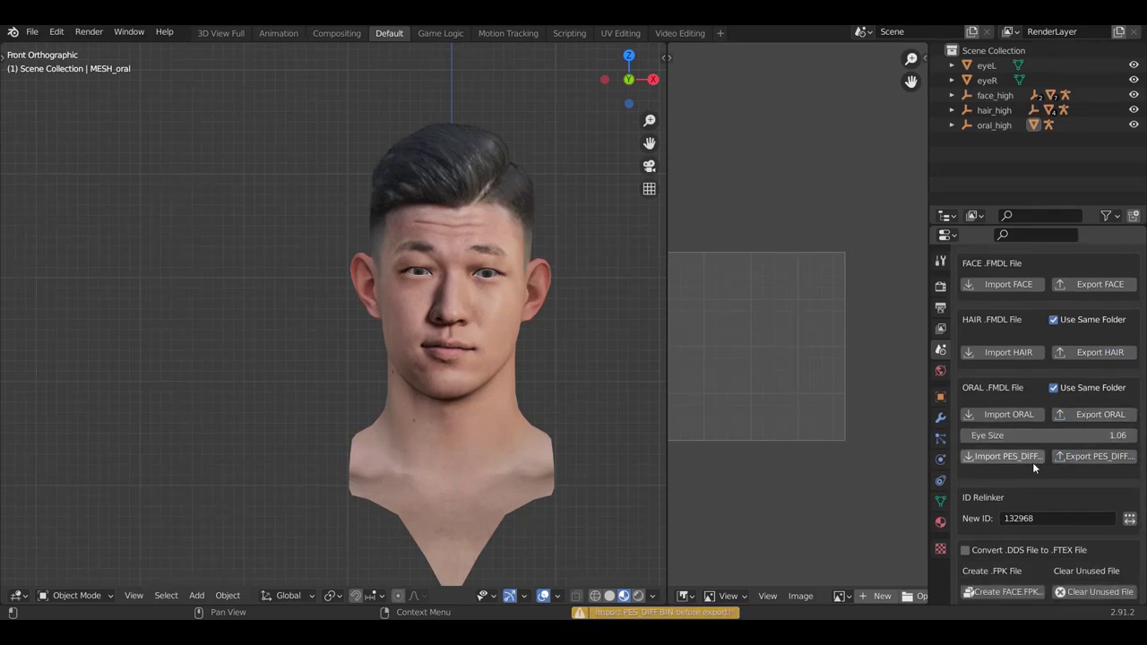
Create the face.fpk file from the exported model files and start a new scene
{"action": "scroll", "coordinate": [1031, 475], "scroll_direction": "down", "scroll_amount": 3}
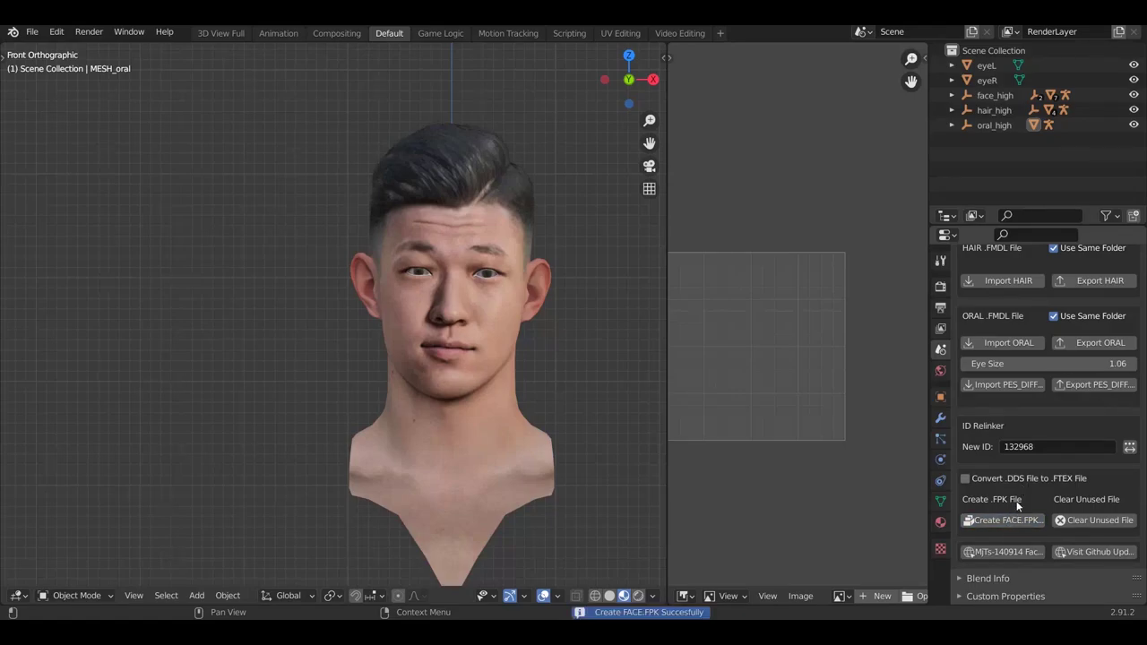
{"action": "scroll", "coordinate": [1029, 457], "scroll_direction": "up", "scroll_amount": 15}
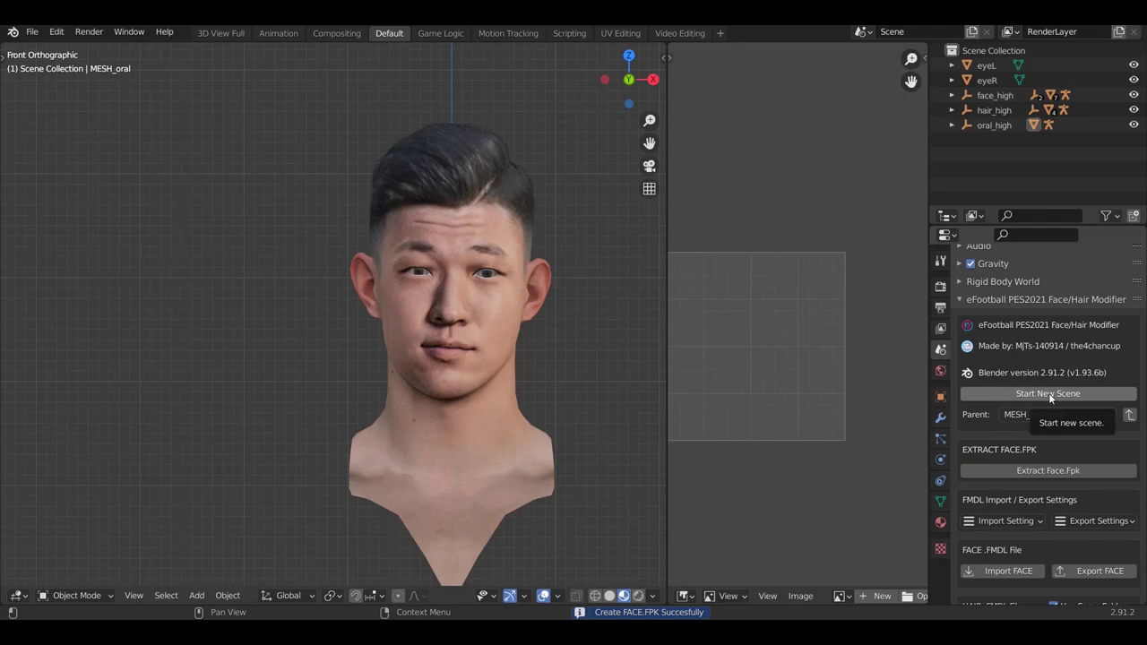
{"action": "left_click", "coordinate": [1048, 395]}
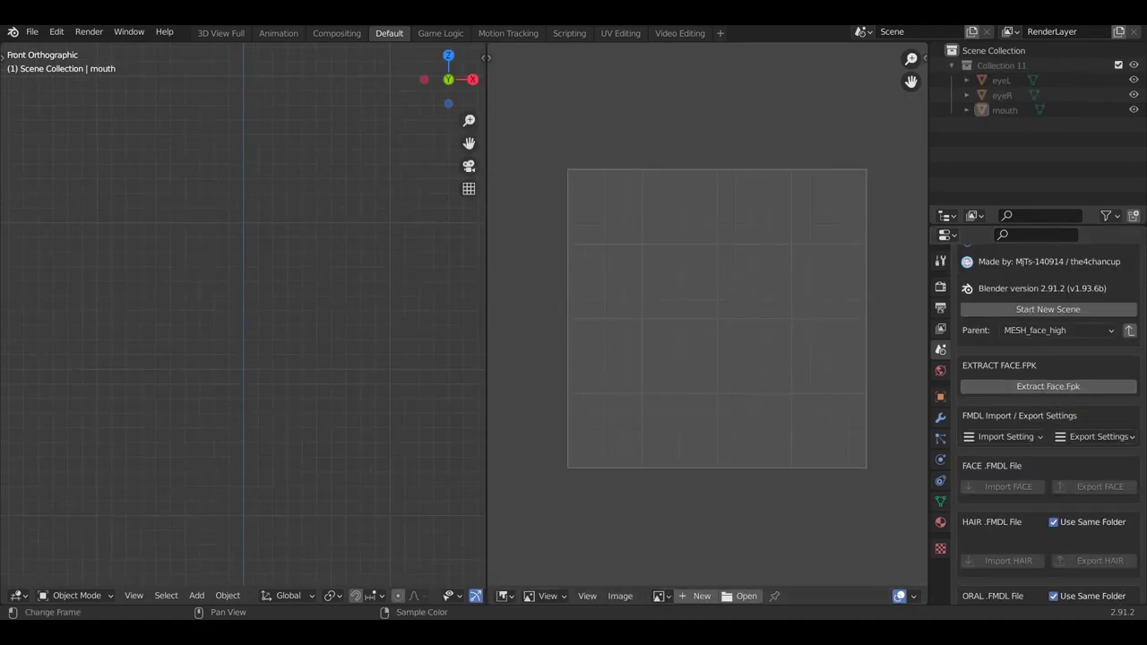
Leave Blender for the desktop and repack face.fpk with GzsTool using face.fpk.xml from the #Win folder inside 132968
{"action": "left_click", "coordinate": [1133, 27]}
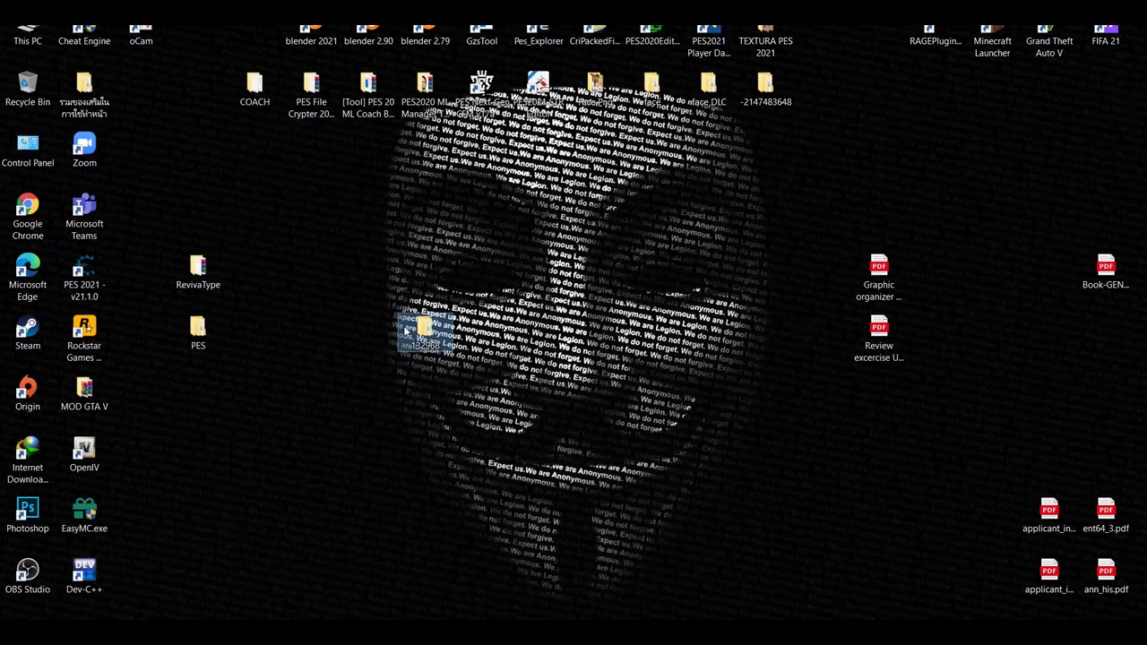
{"action": "double_click", "coordinate": [426, 333]}
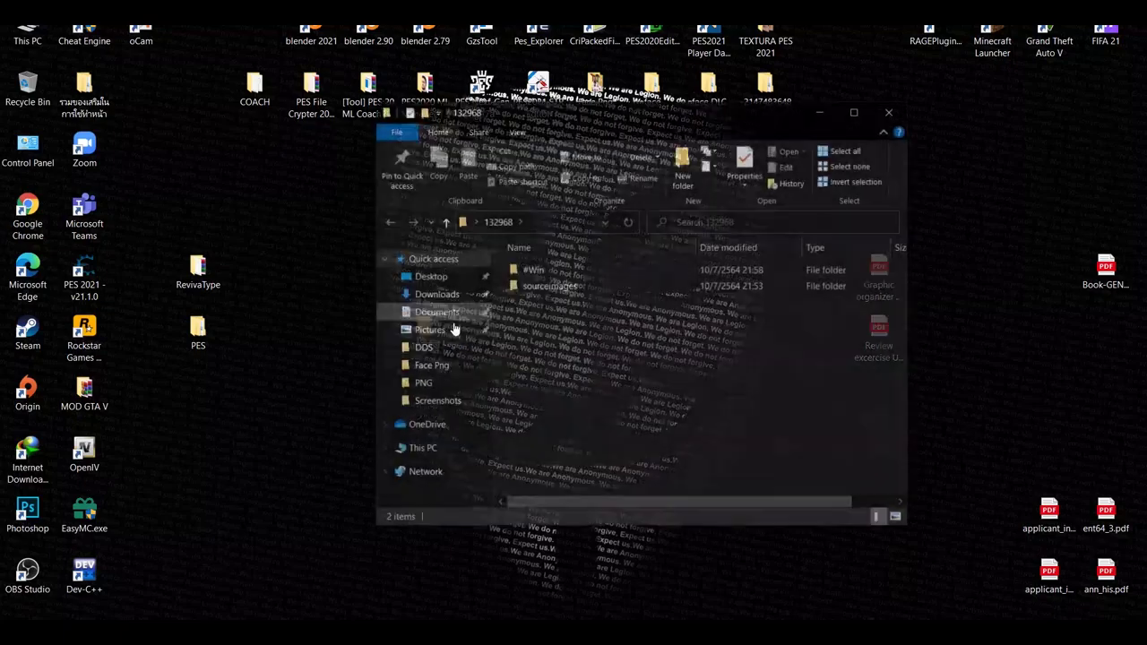
{"action": "double_click", "coordinate": [543, 287]}
{"action": "left_click", "coordinate": [563, 302]}
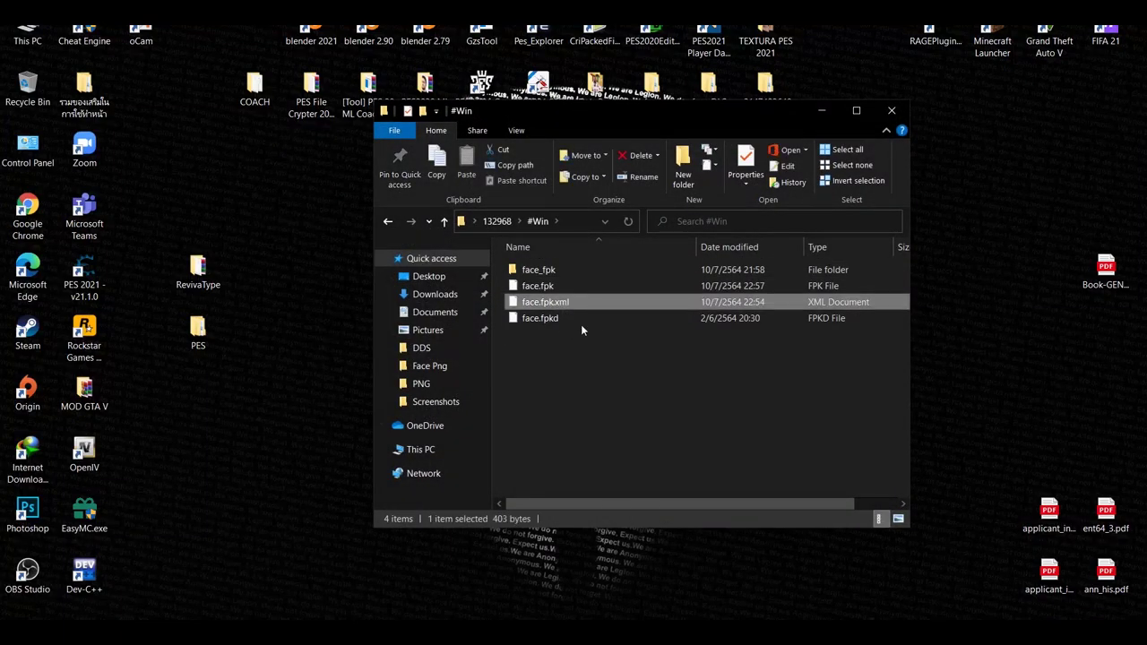
{"action": "left_click_drag", "start_coordinate": [562, 302], "coordinate": [482, 33]}
{"action": "left_click", "coordinate": [892, 111]}
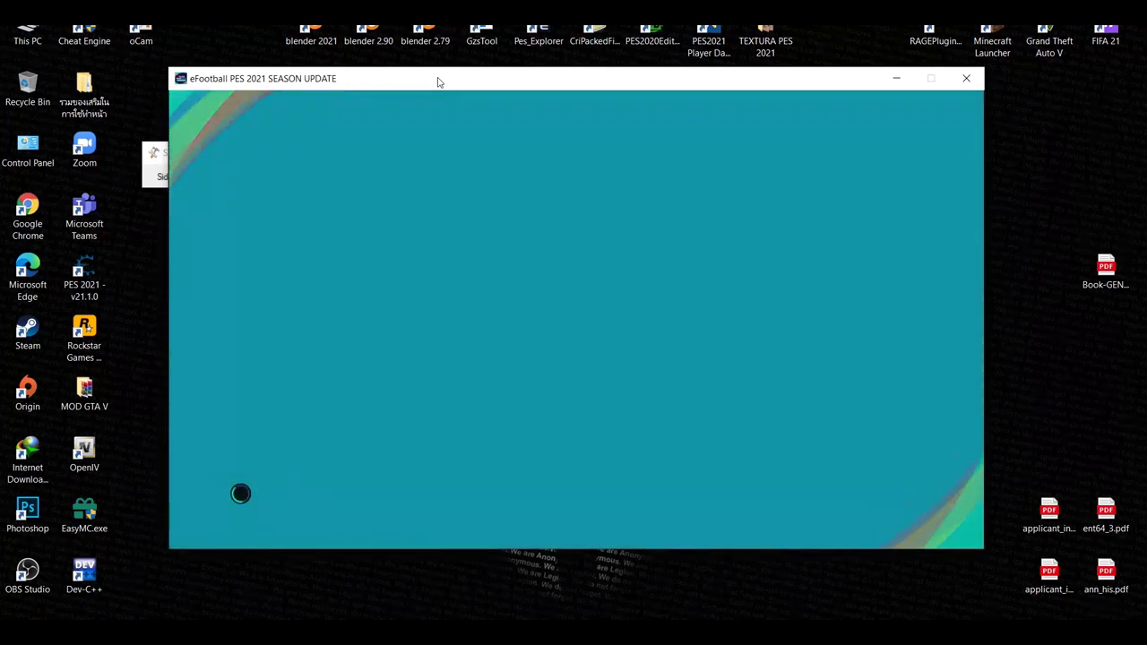
Open the team selection for player editing in eFootball PES 2021 and choose the CFA Super League
{"action": "key", "text": "Return"}
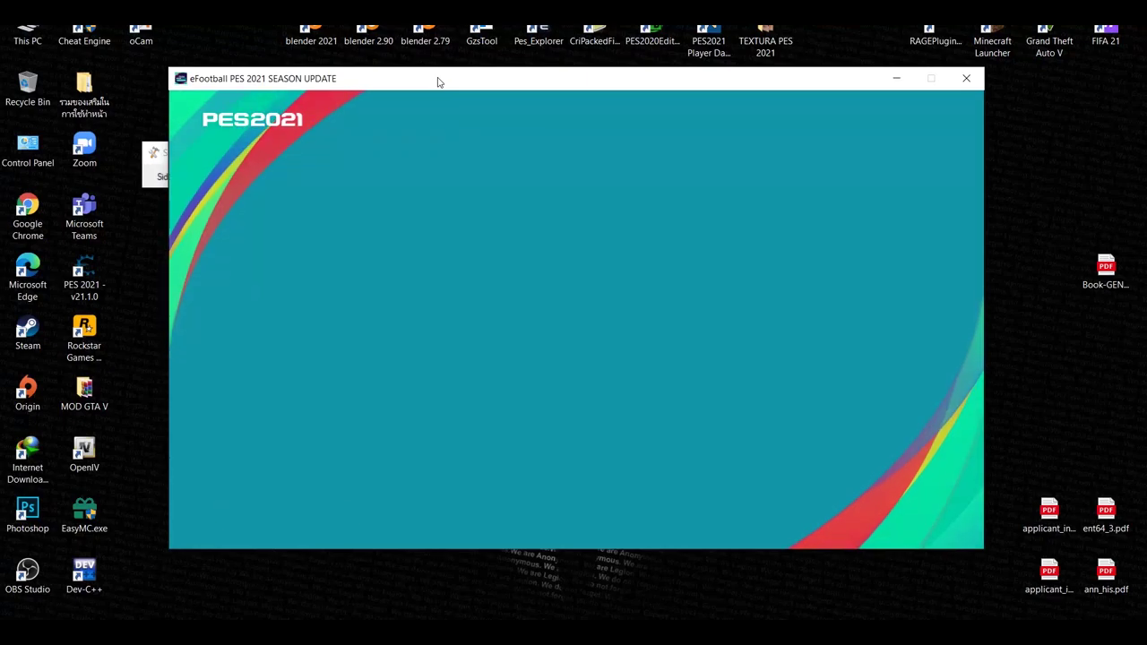
{"action": "key", "text": "Return"}
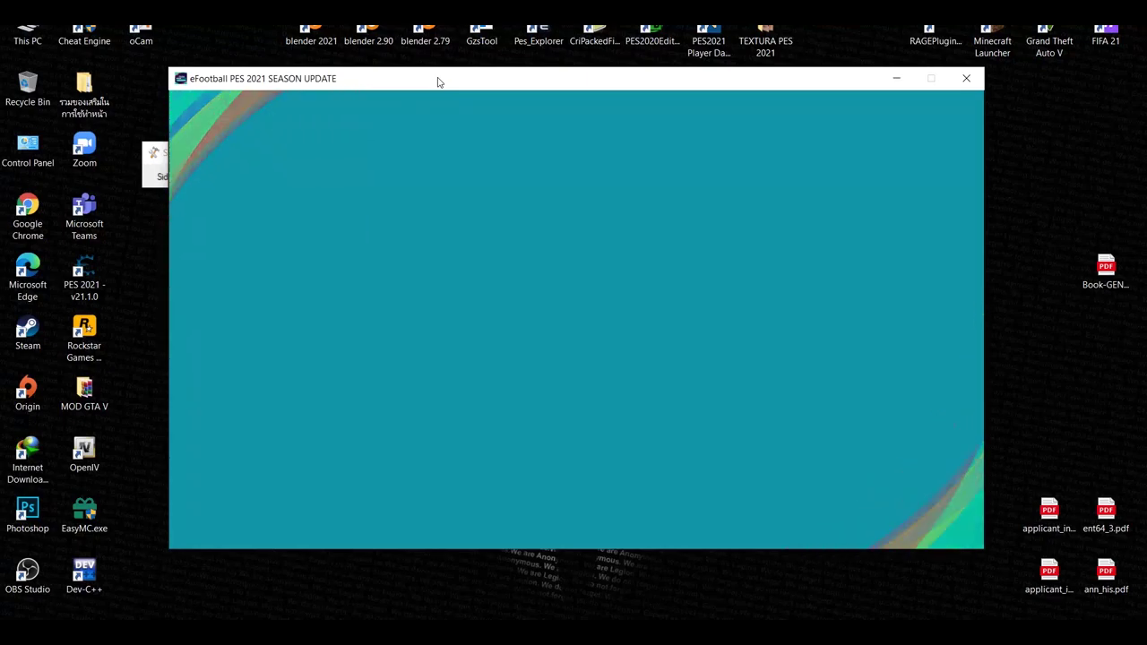
{"action": "key", "text": "Down"}
{"action": "key", "text": "Down"}
{"action": "key", "text": "Down"}
{"action": "key", "text": "Down"}
{"action": "key", "text": "Down"}
{"action": "key", "text": "Down"}
{"action": "key", "text": "Down"}
{"action": "key", "text": "Down"}
{"action": "key", "text": "Down"}
{"action": "key", "text": "Down"}
{"action": "key", "text": "Down"}
{"action": "key", "text": "Down"}
{"action": "key", "text": "Down"}
{"action": "key", "text": "Down"}
{"action": "key", "text": "Down"}
{"action": "key", "text": "Down"}
{"action": "key", "text": "Down"}
{"action": "key", "text": "Down"}
{"action": "key", "text": "Down"}
{"action": "key", "text": "Down"}
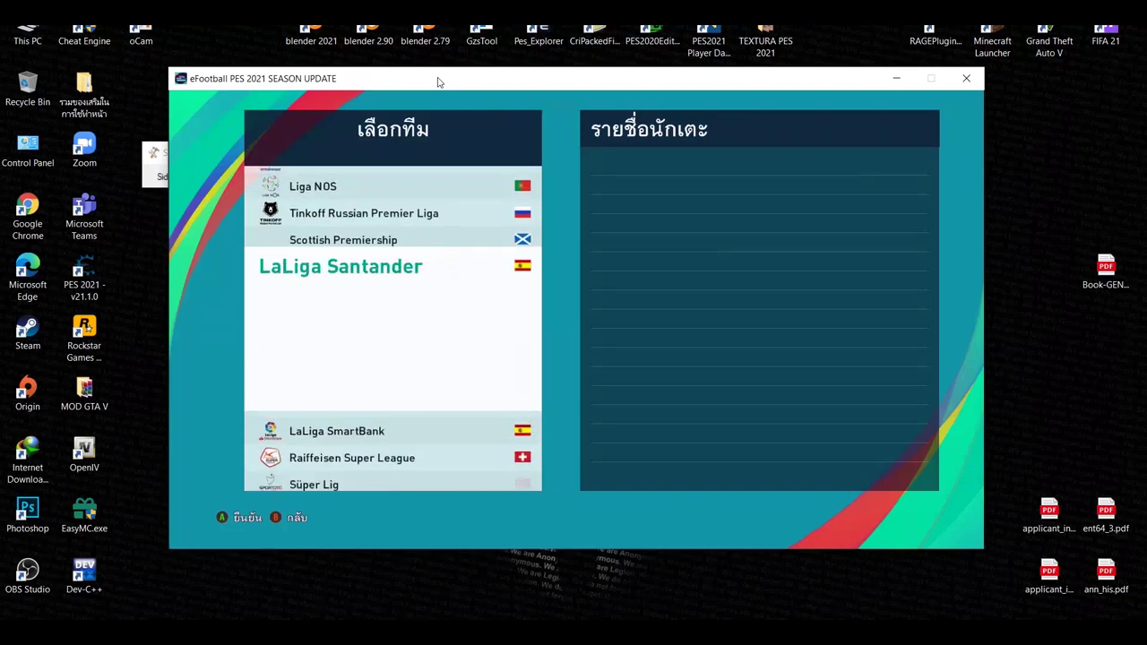
{"action": "key", "text": "Down"}
{"action": "key", "text": "Down"}
{"action": "key", "text": "Down"}
{"action": "key", "text": "Down"}
{"action": "key", "text": "Down"}
{"action": "key", "text": "Down"}
{"action": "key", "text": "Down"}
{"action": "key", "text": "Down"}
{"action": "key", "text": "Down"}
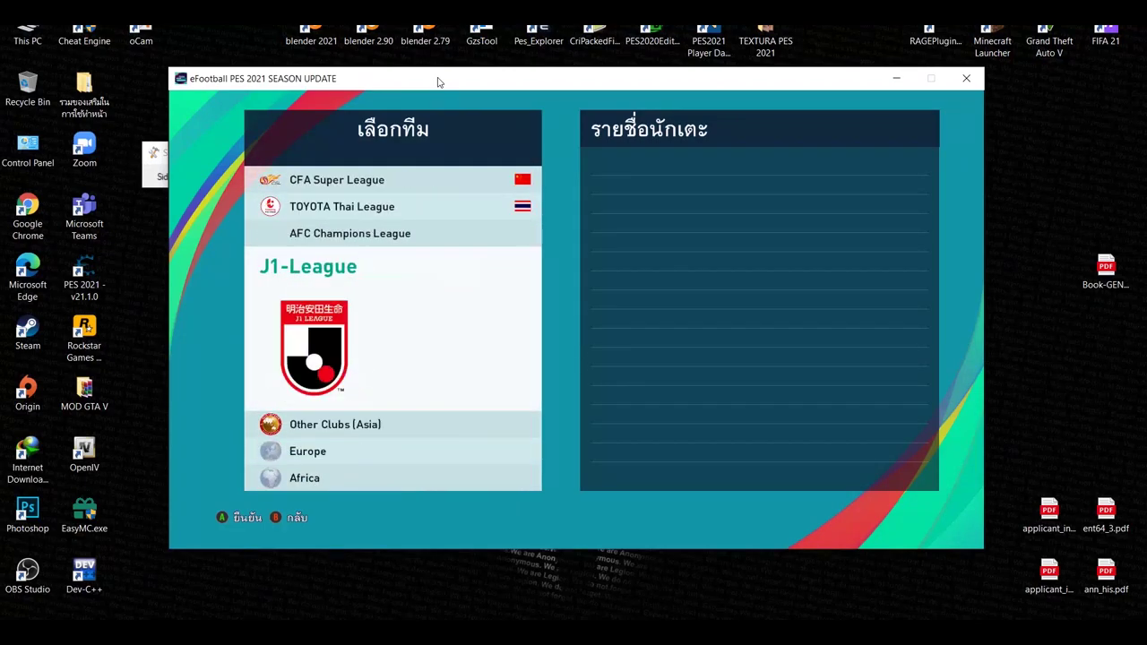
{"action": "key", "text": "Down"}
{"action": "key", "text": "Up"}
{"action": "key", "text": "Up"}
{"action": "key", "text": "Up"}
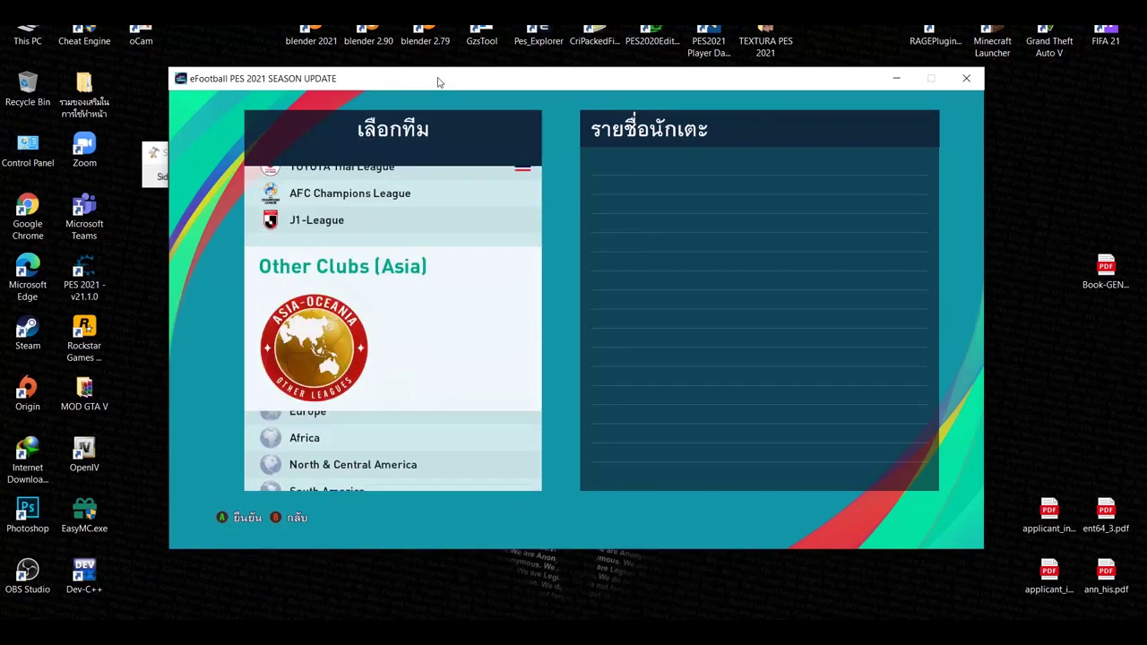
{"action": "key", "text": "Up"}
{"action": "key", "text": "Up"}
{"action": "key", "text": "Up"}
{"action": "key", "text": "Up"}
{"action": "key", "text": "Return"}
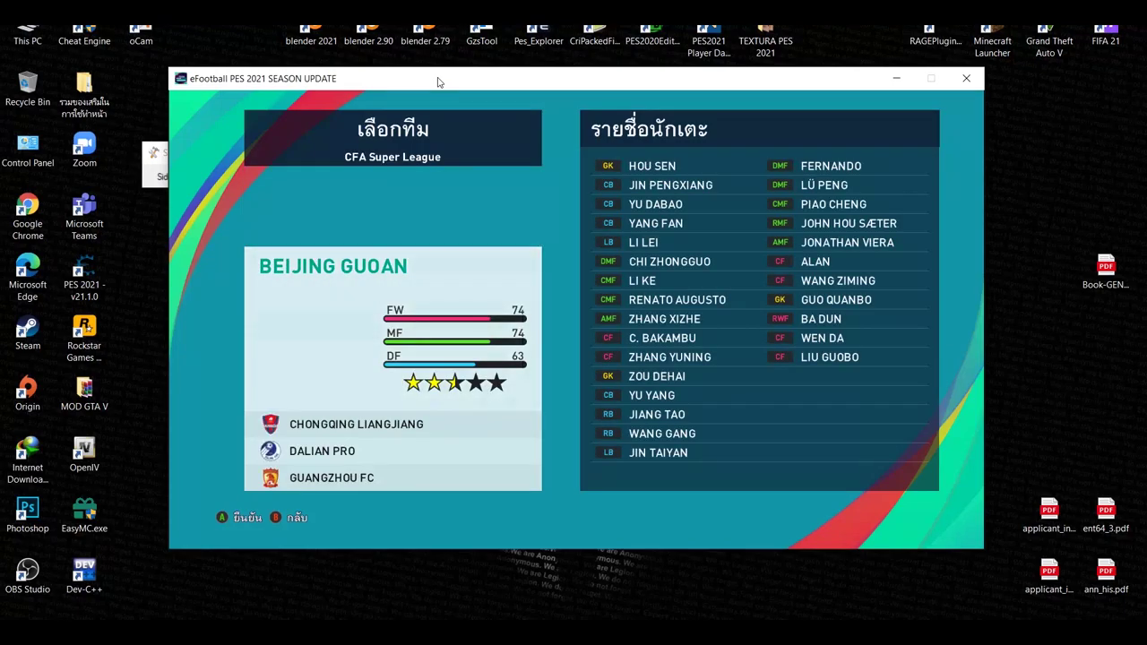
Choose Guangzhou FC from the CFA Super League teams
{"action": "key", "text": "Down"}
{"action": "key", "text": "Down"}
{"action": "key", "text": "Down"}
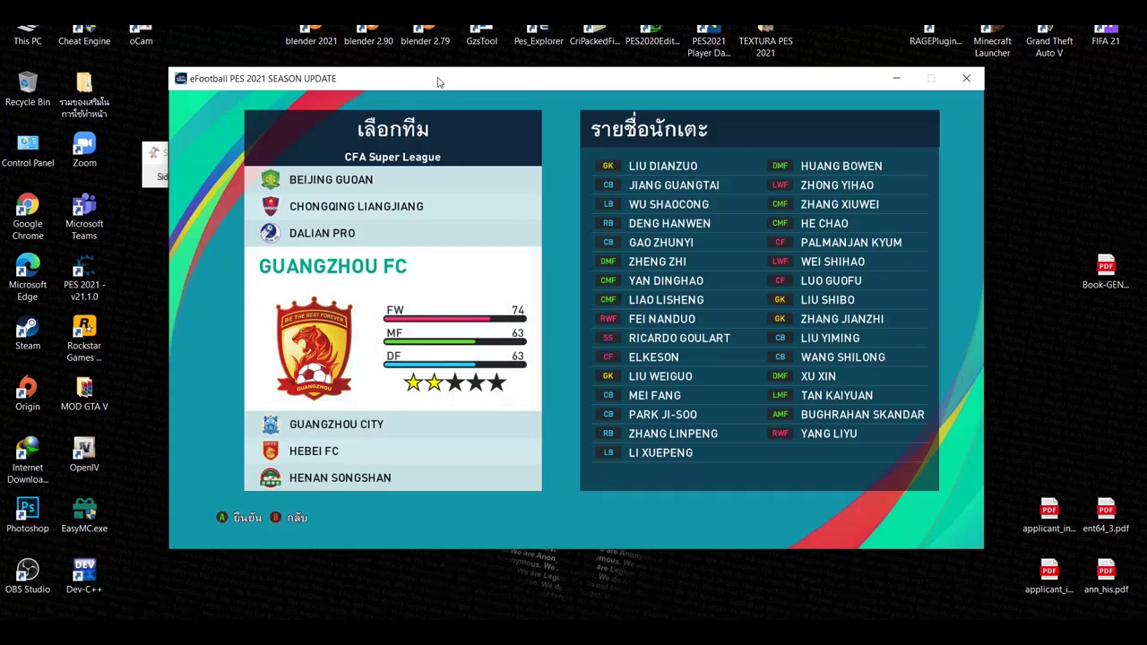
{"action": "key", "text": "Return"}
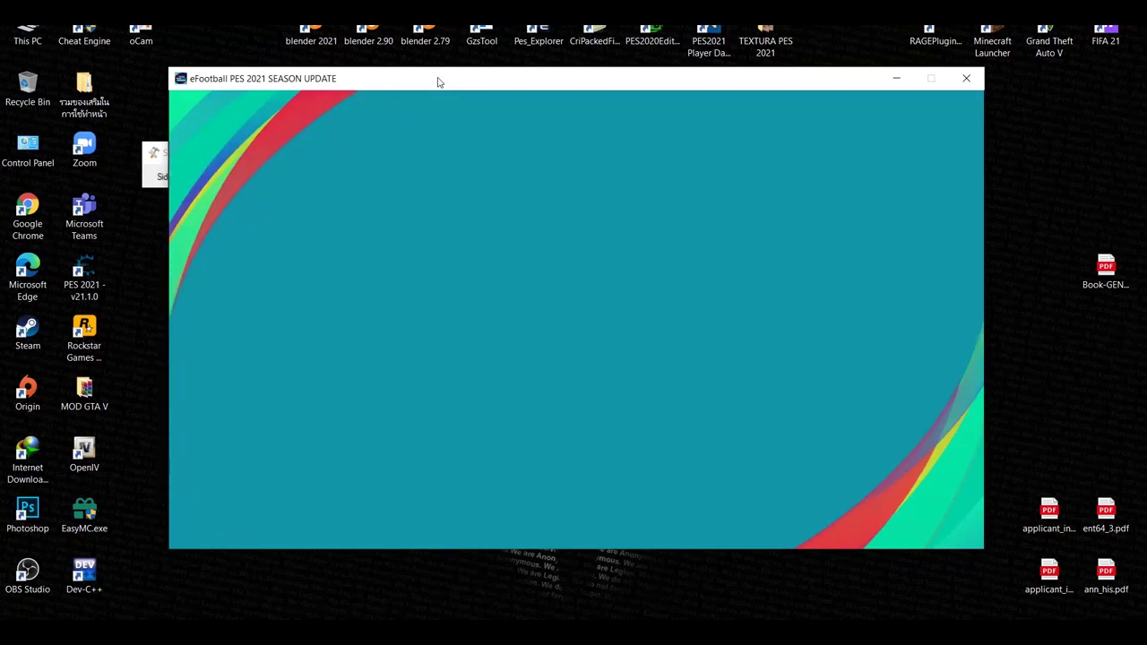
Sort the Guangzhou FC players by position and open the first goalkeeper, Zhang Jianzhi, for editing
{"action": "key", "text": "x"}
{"action": "key", "text": "Right"}
{"action": "key", "text": "Down"}
{"action": "key", "text": "Down"}
{"action": "key", "text": "Return"}
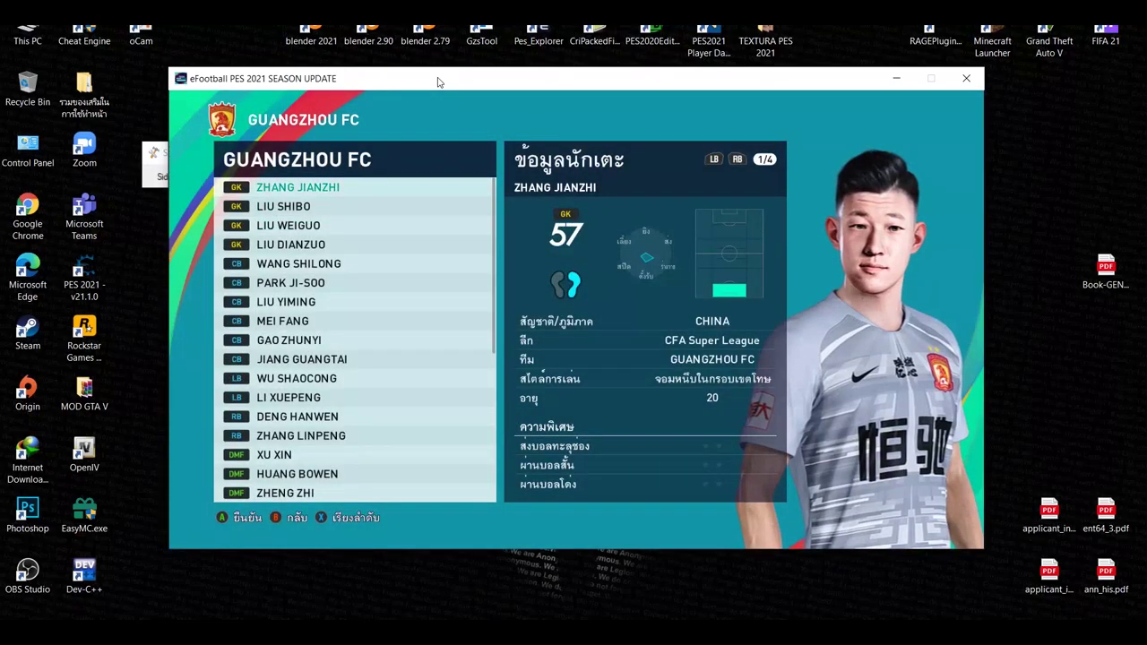
{"action": "key", "text": "Escape"}
Open the player's appearance settings, examine the new face and hair up close, and return to the player edit options
{"action": "key", "text": "Down"}
{"action": "key", "text": "Down"}
{"action": "key", "text": "Down"}
{"action": "key", "text": "Down"}
{"action": "key", "text": "Down"}
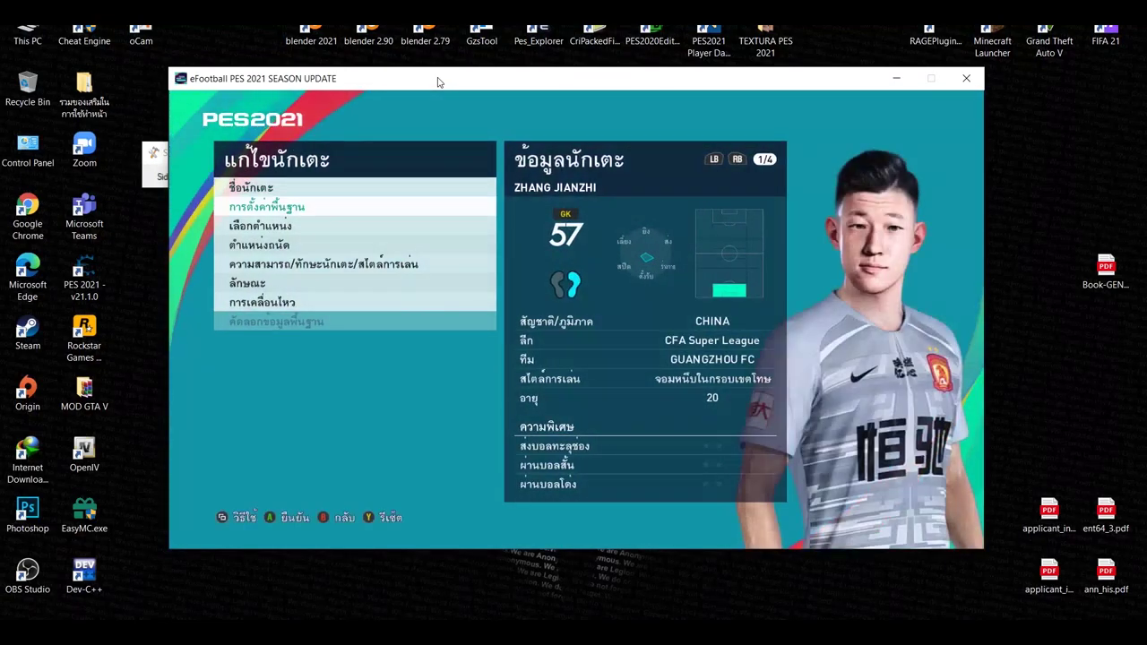
{"action": "key", "text": "Return"}
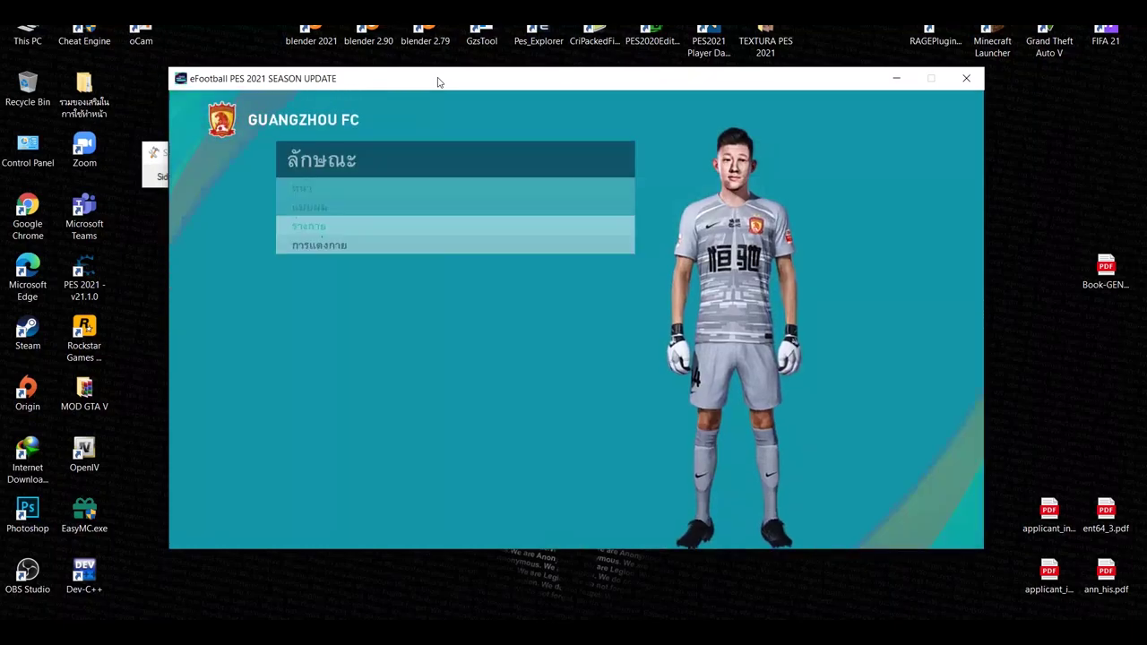
{"action": "key", "text": "c"}
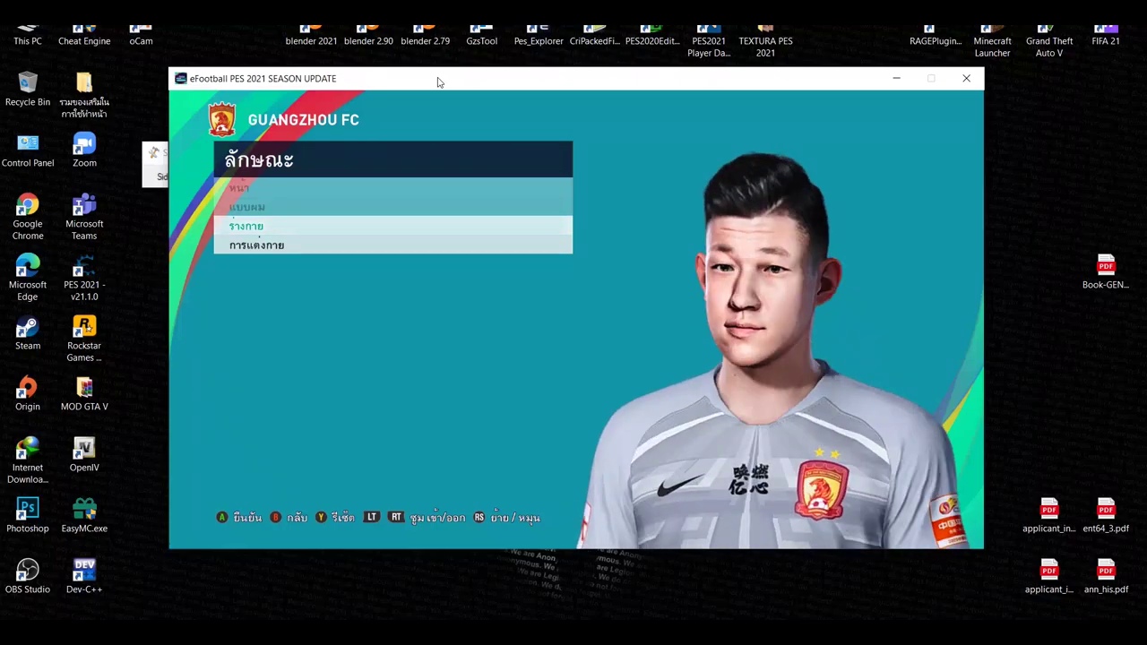
{"action": "key", "text": "Escape"}
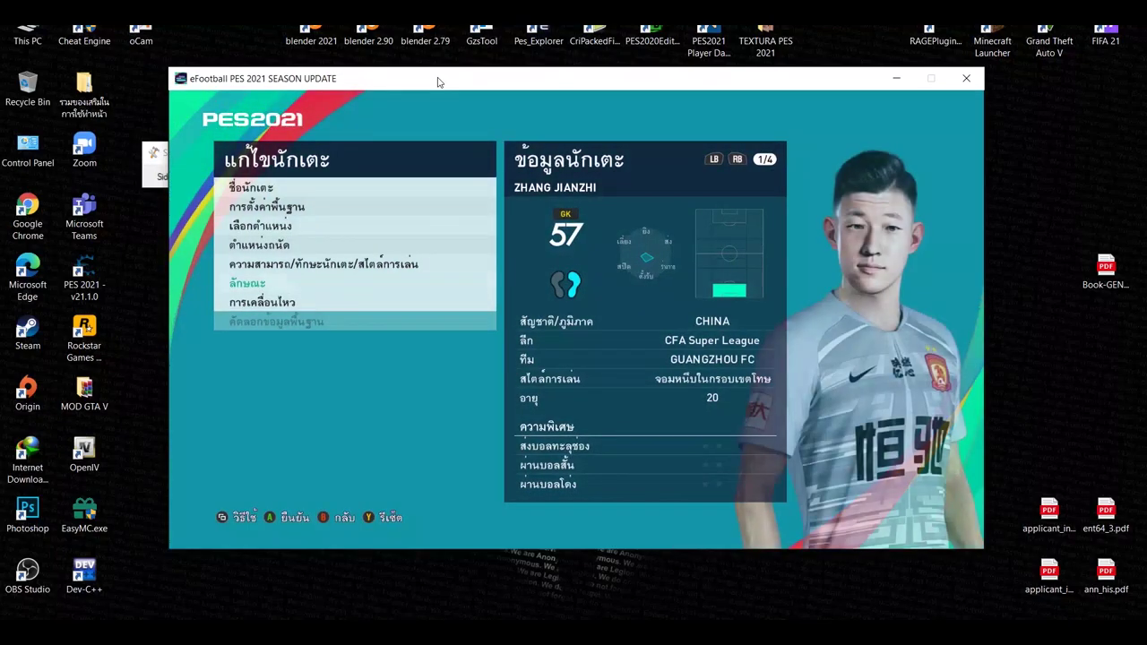